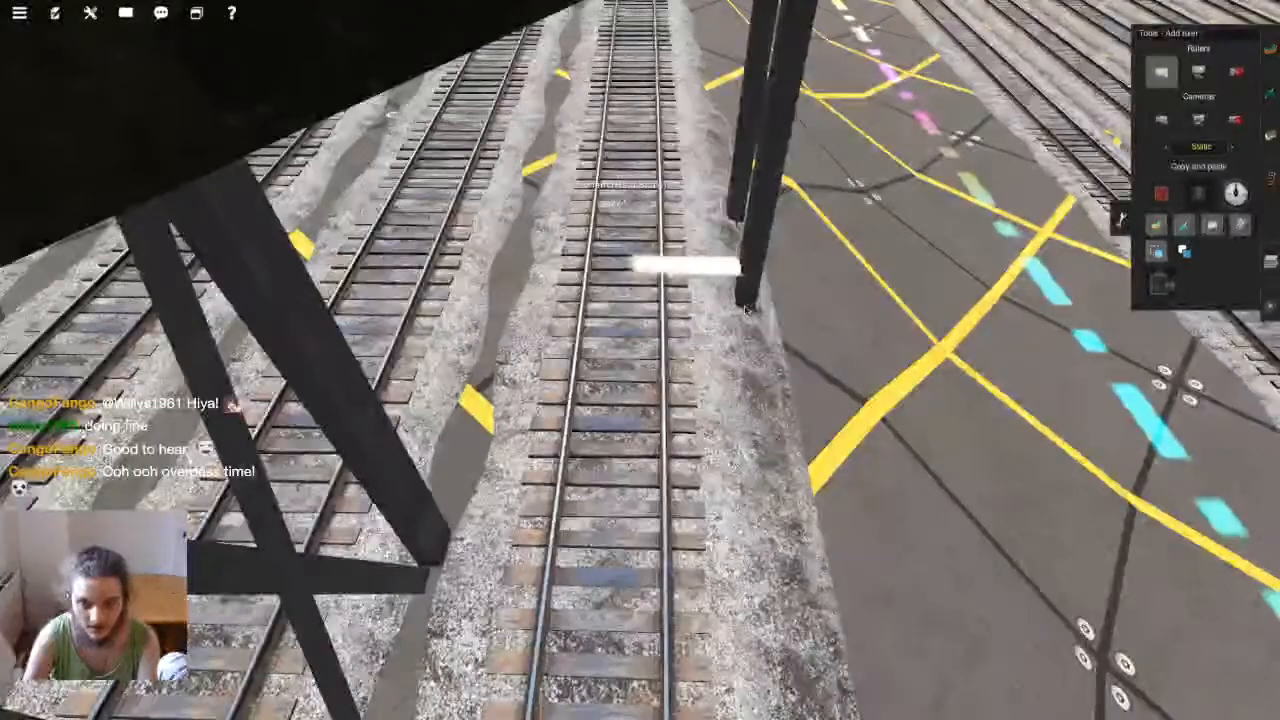
Examine the overpass supports and their clearance to the yard tracks from several viewpoints along the bridge
key(Down)
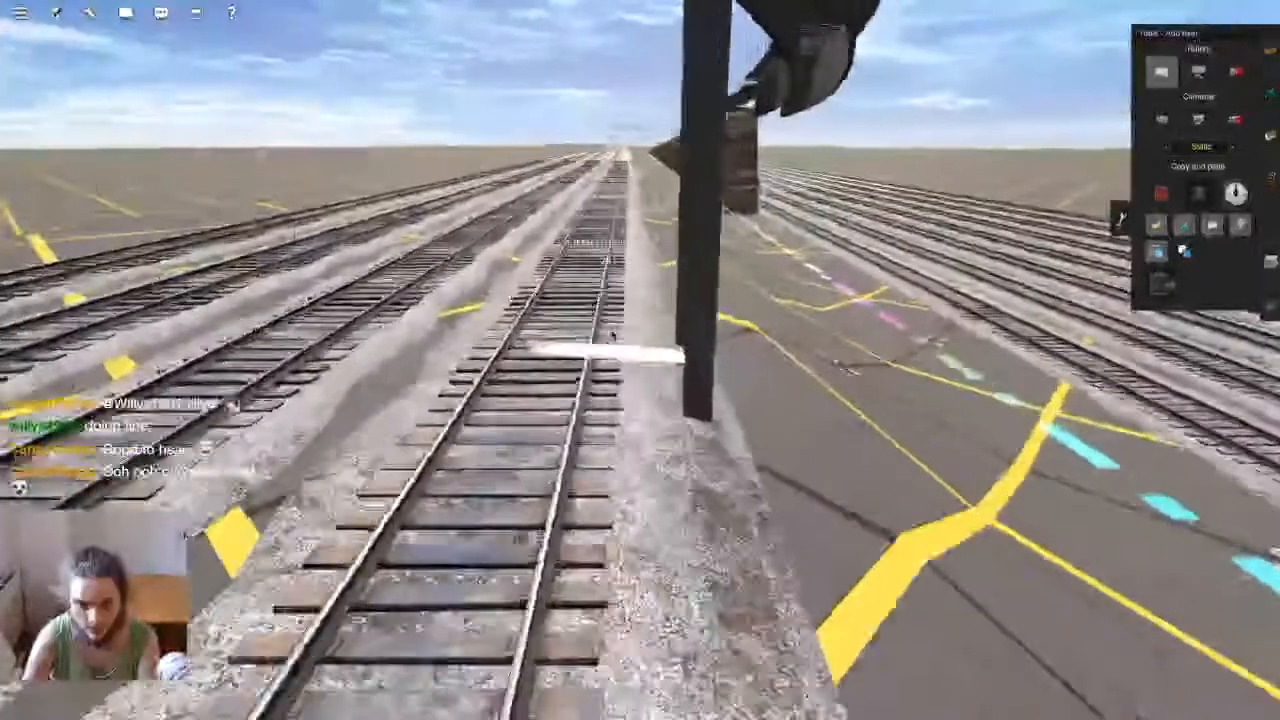
right_click(613, 335)
key(Up)
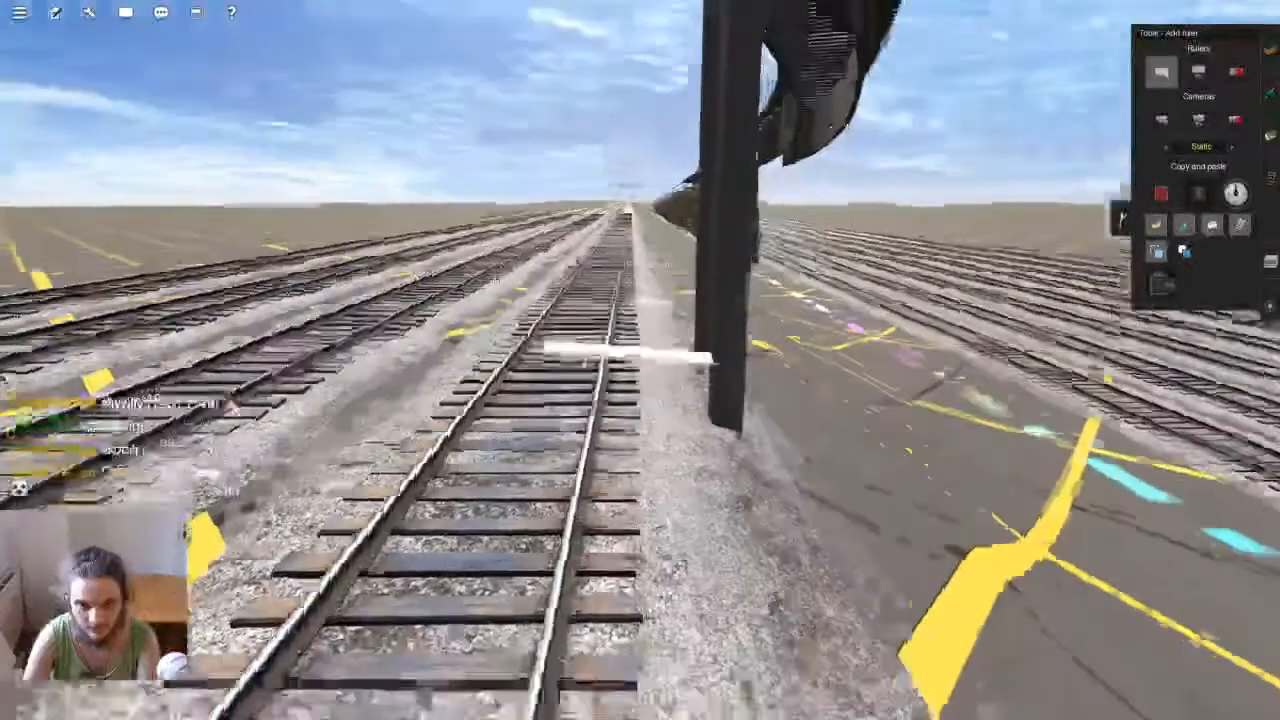
key(Up)
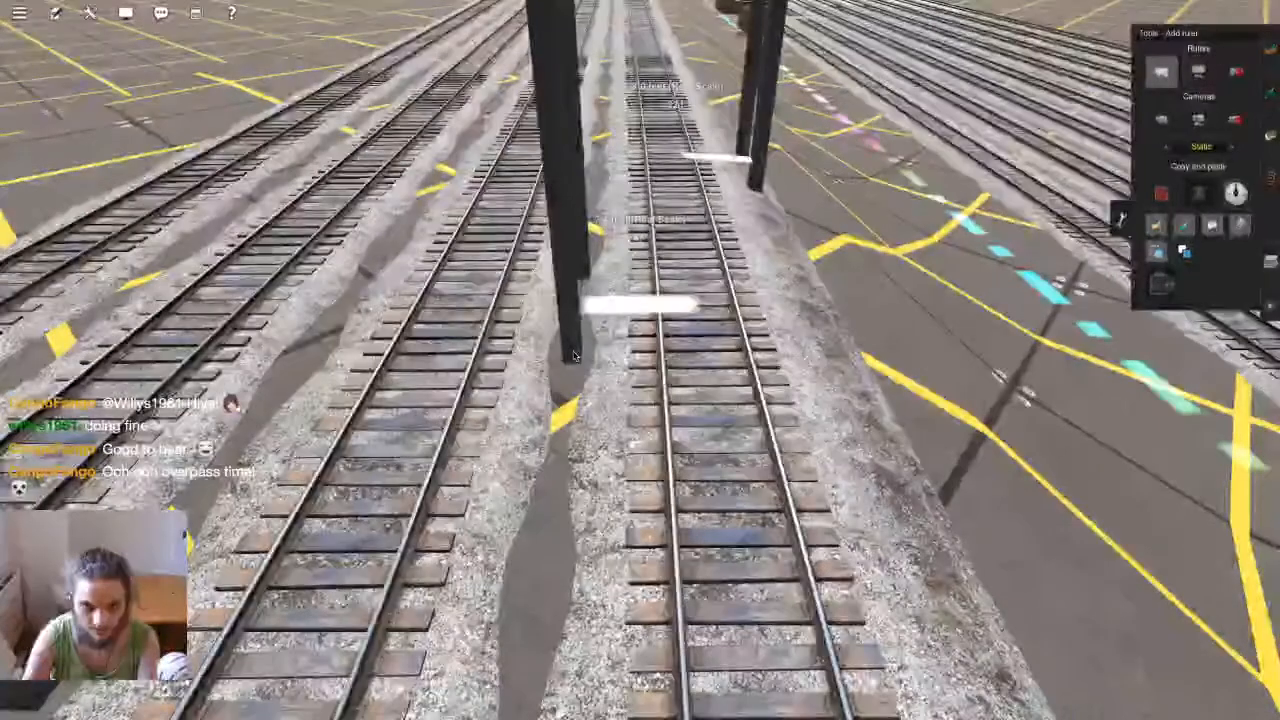
key(Left)
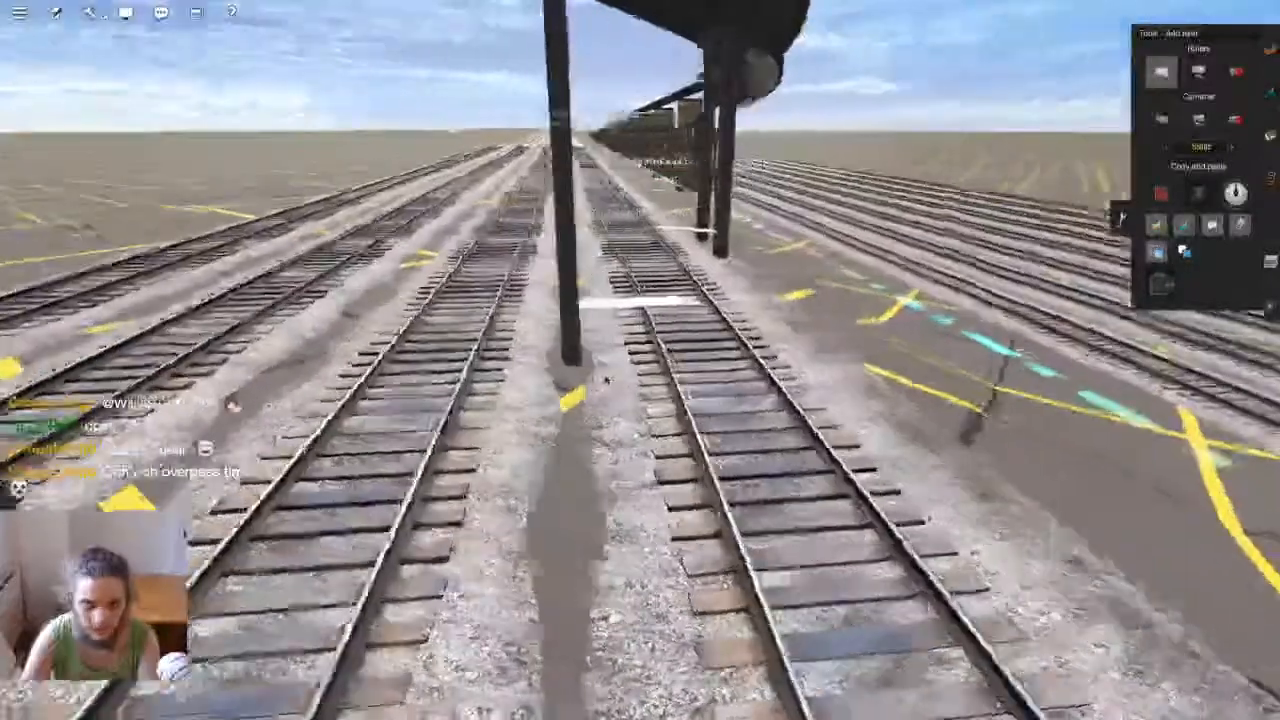
key(Up)
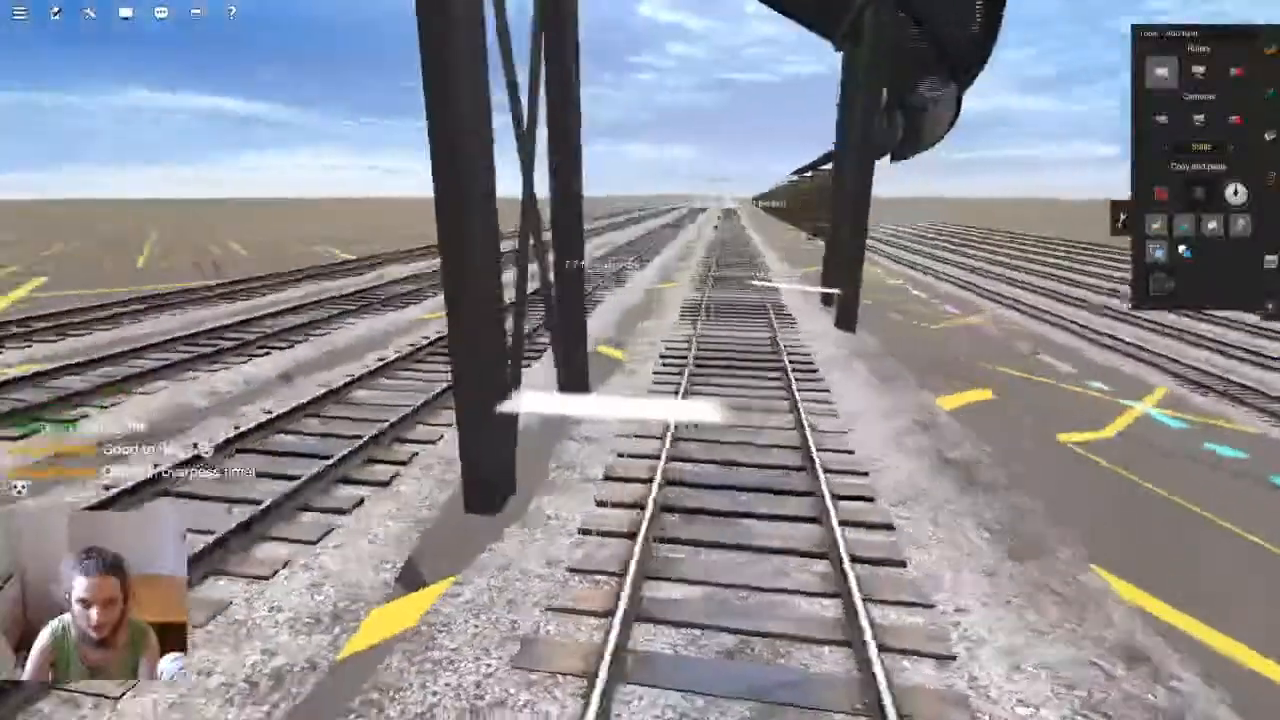
key(Right)
key(Left)
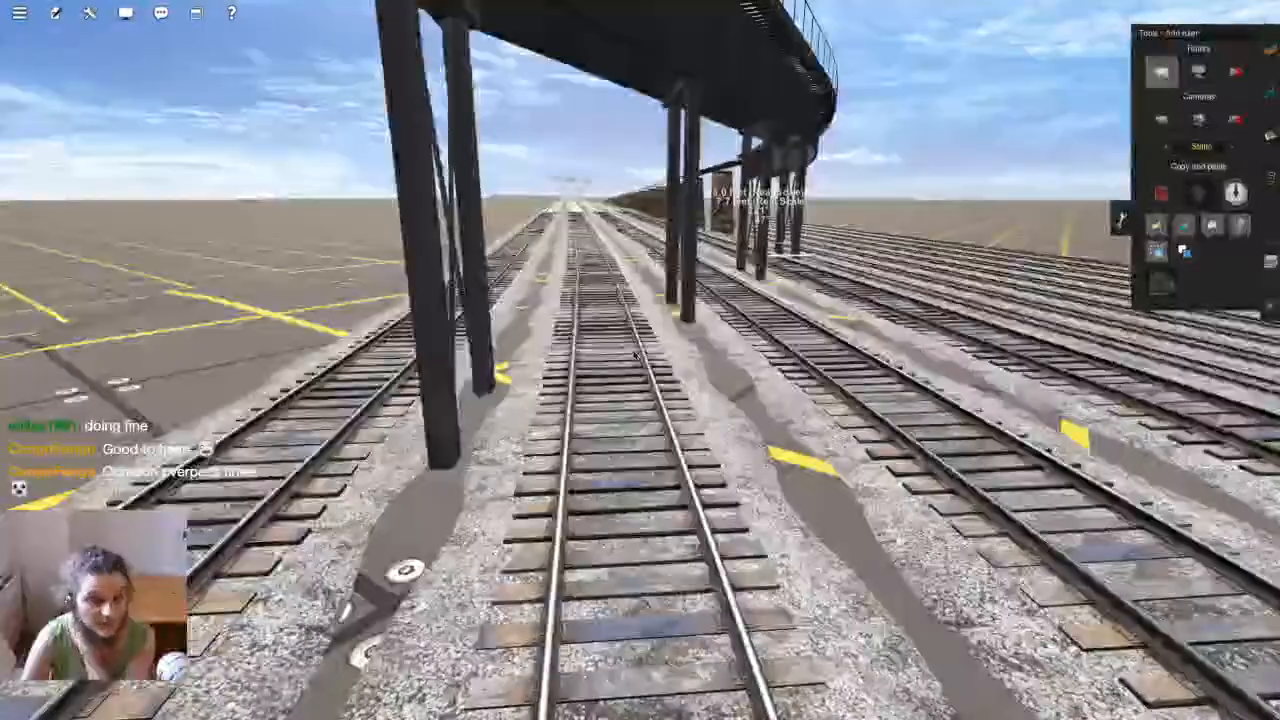
key(Left)
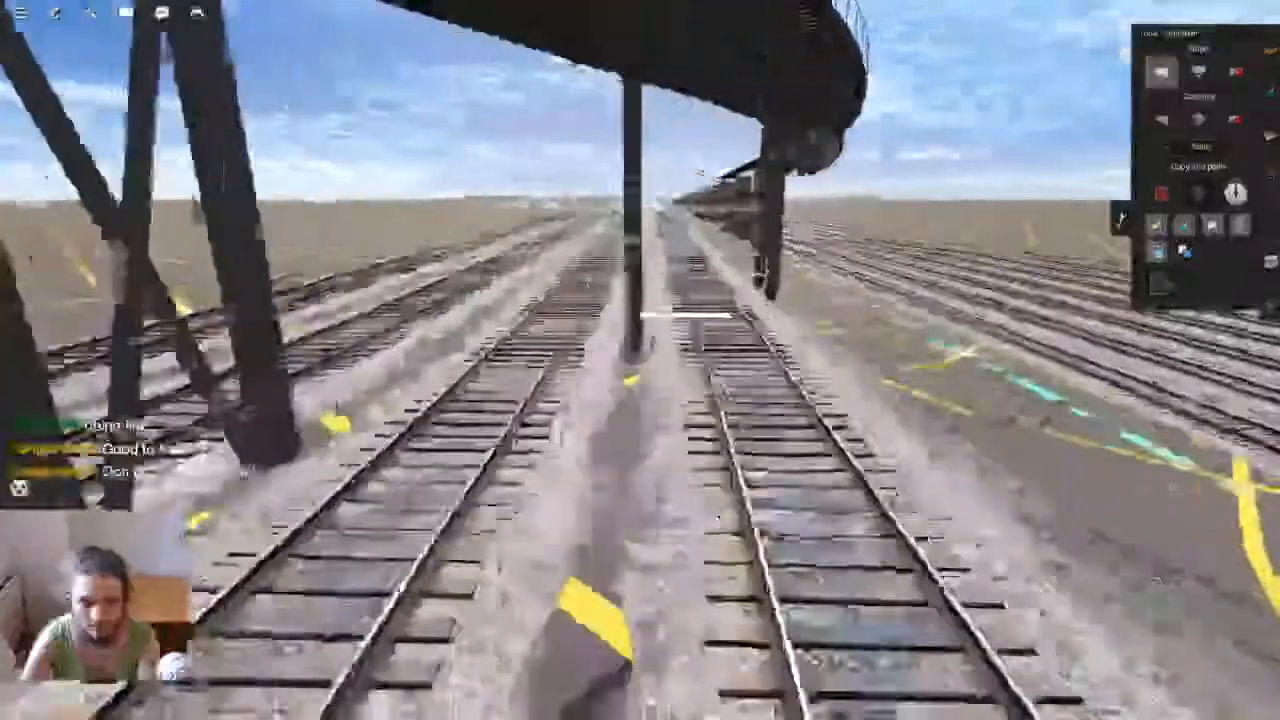
key(Up)
key(Up)
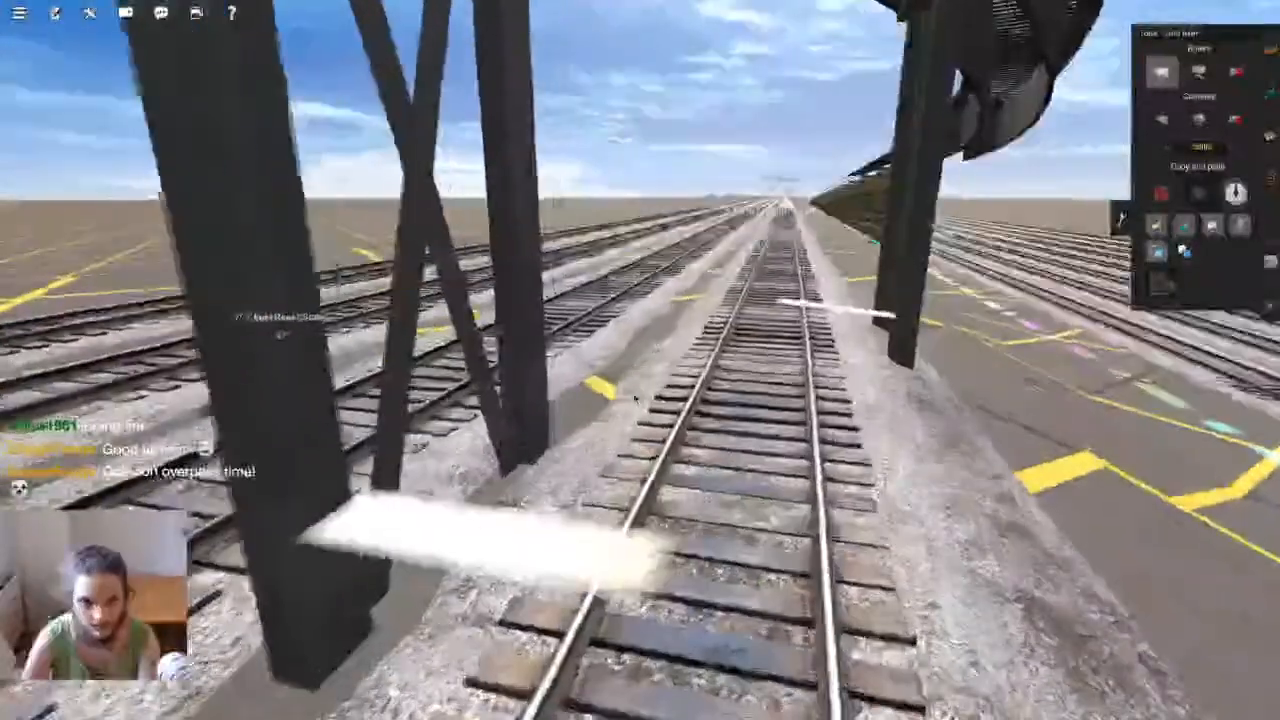
key(Down)
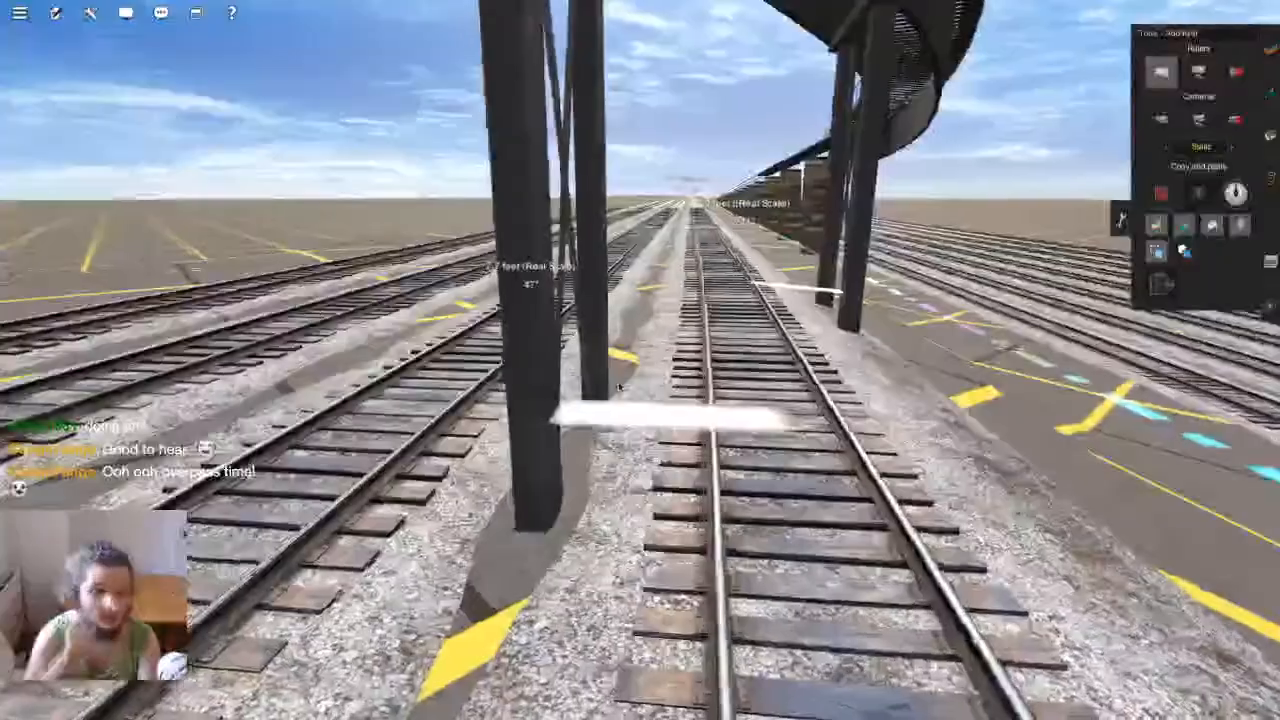
key(Down)
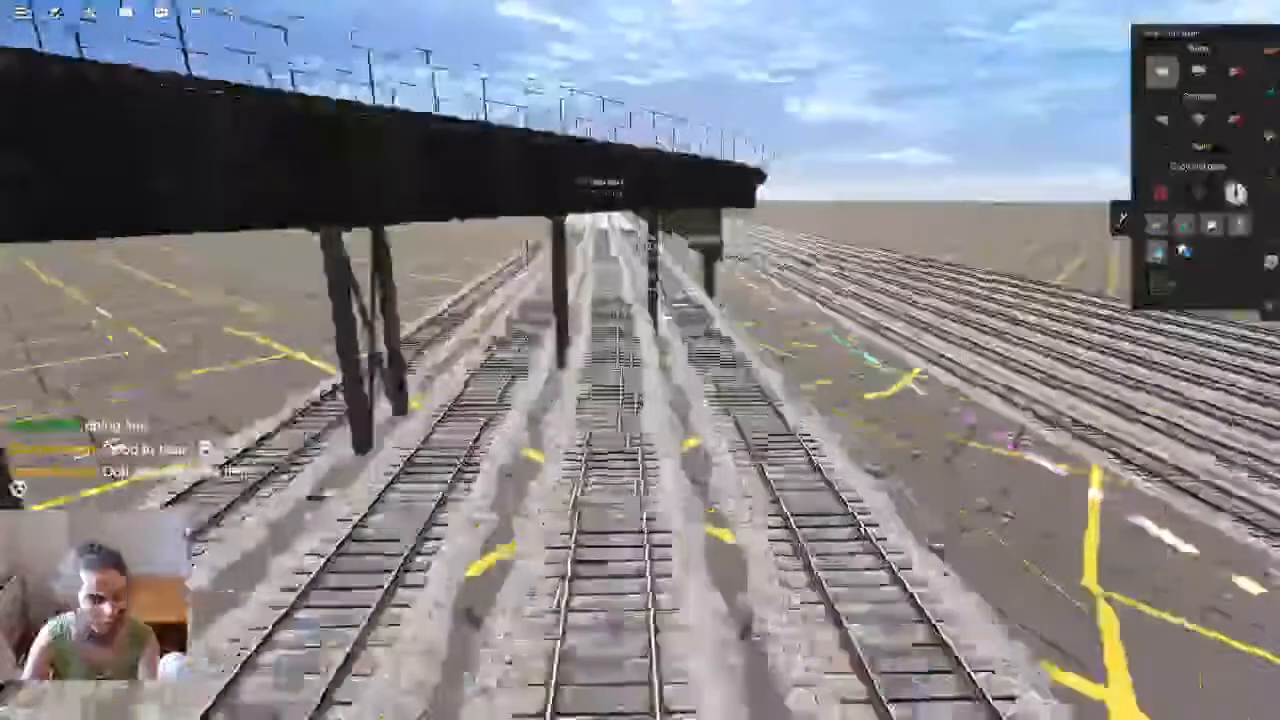
key(Down)
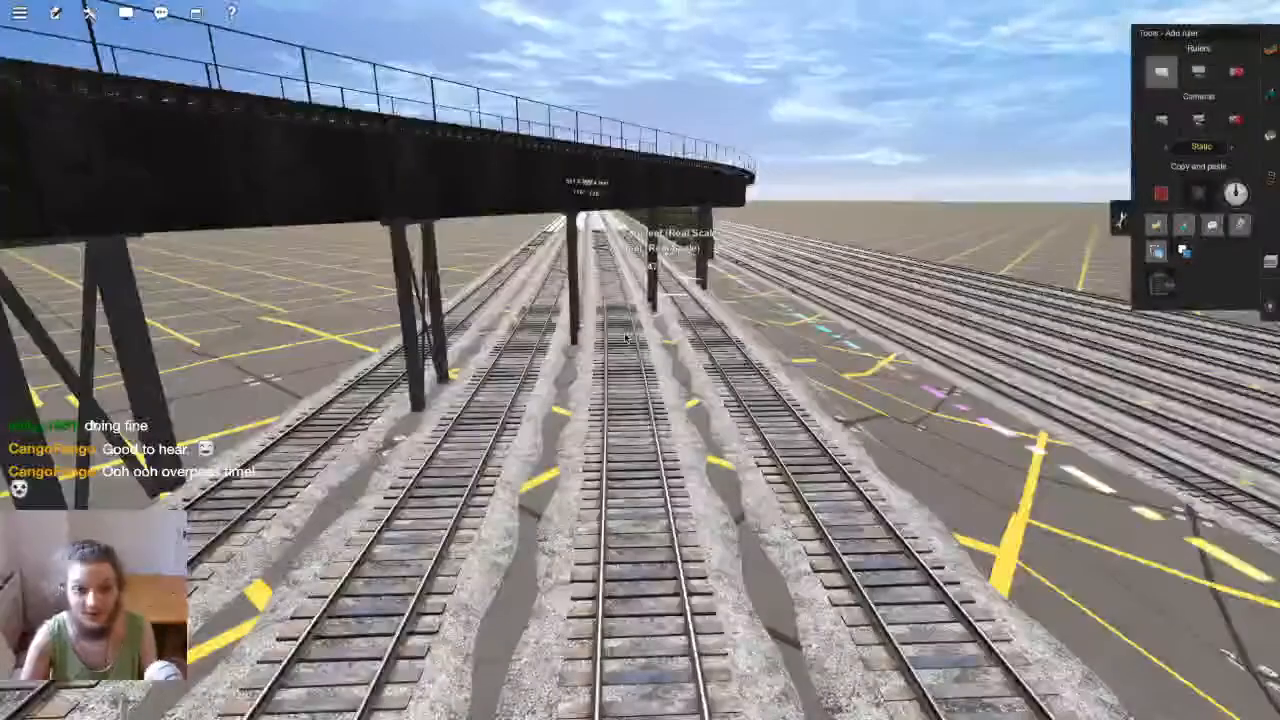
key(Up)
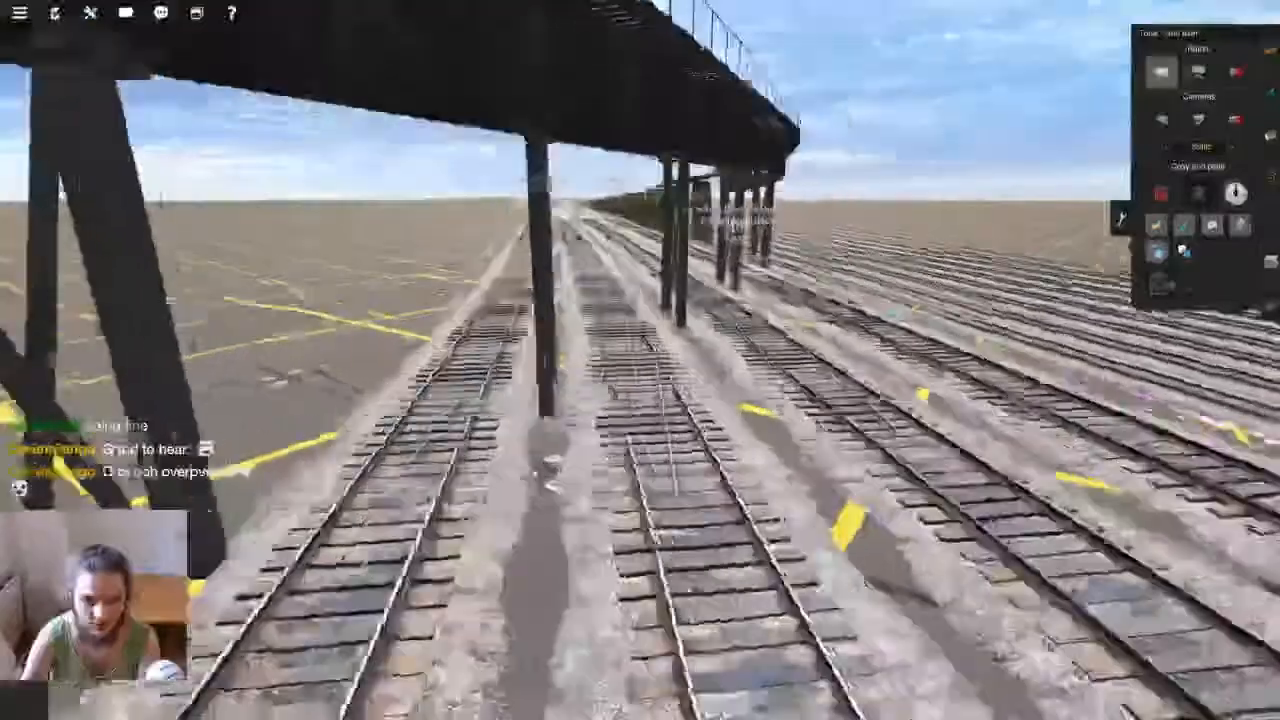
key(Down)
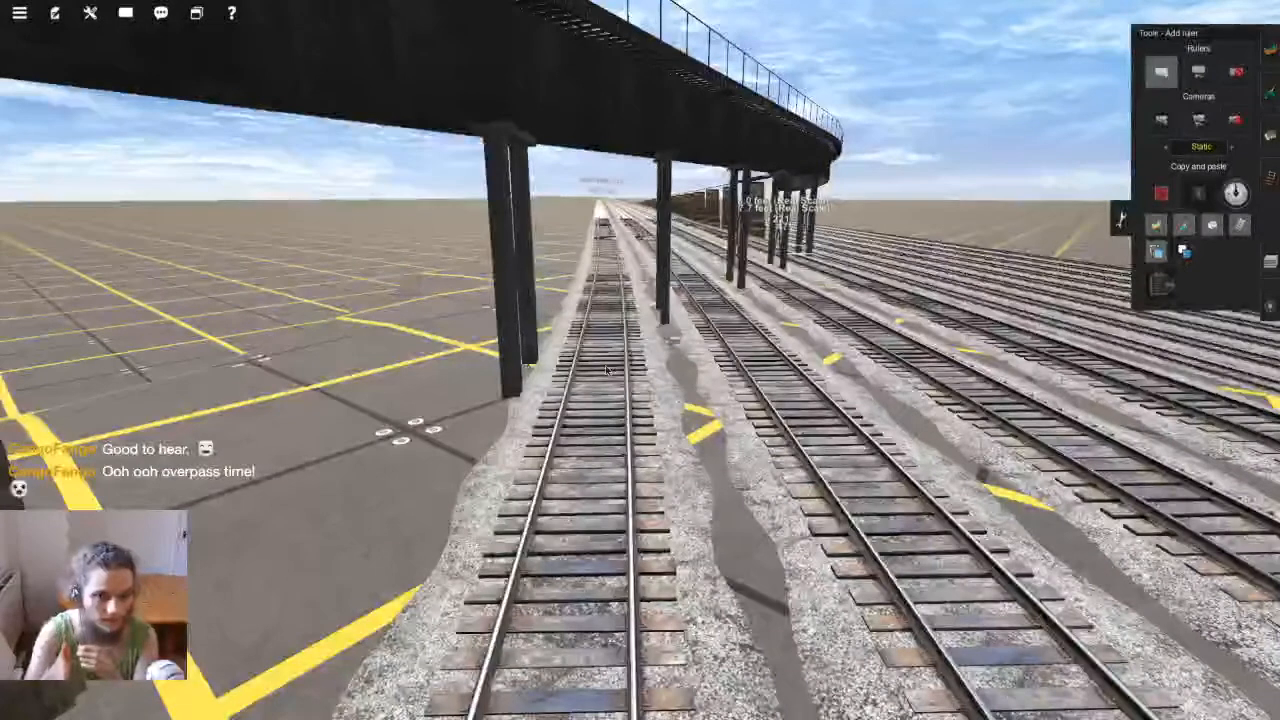
Measure the gap between the overpass support and the outermost track with a ruler, and undo that ruler
click(548, 379)
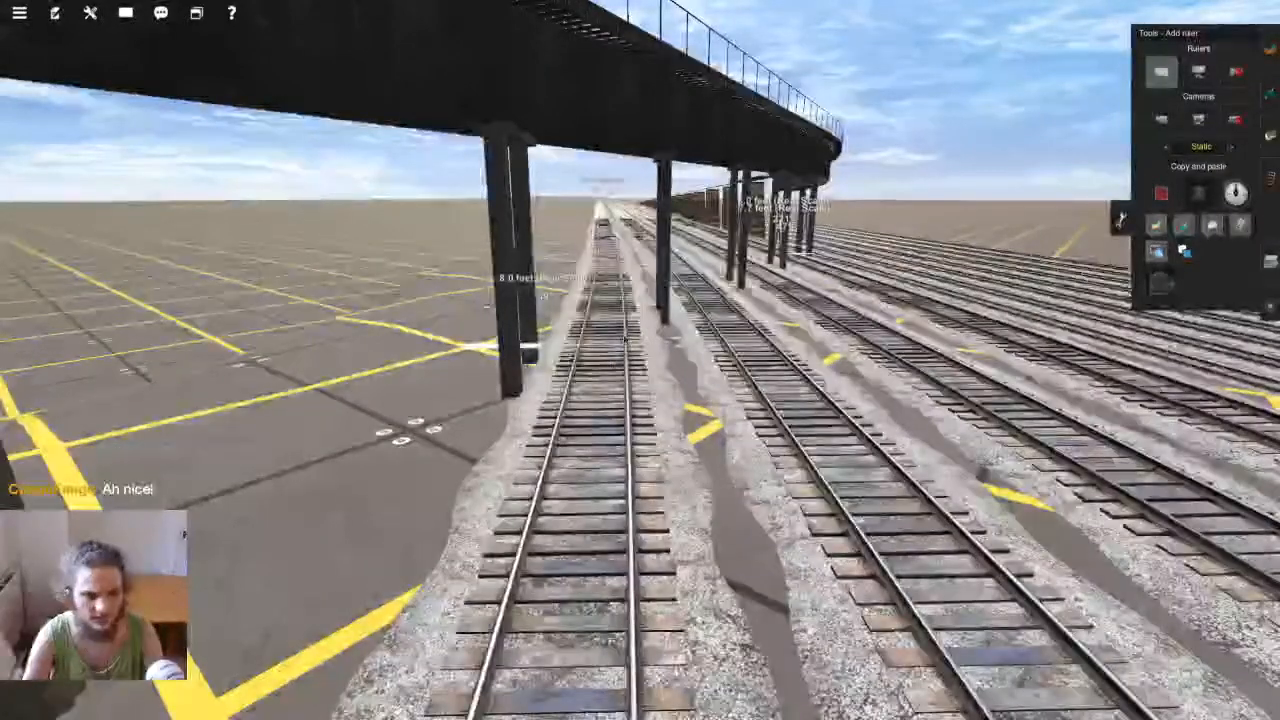
key(ctrl+z)
Inspect the spacing of the remaining supports beside the existing rulers and the overall layout of the tracks under the overpass
right_click(603, 338)
scroll(603, 338, up, 4)
scroll(603, 338, down, 5)
right_drag(603, 338, 685, 345)
scroll(685, 400, up, 4)
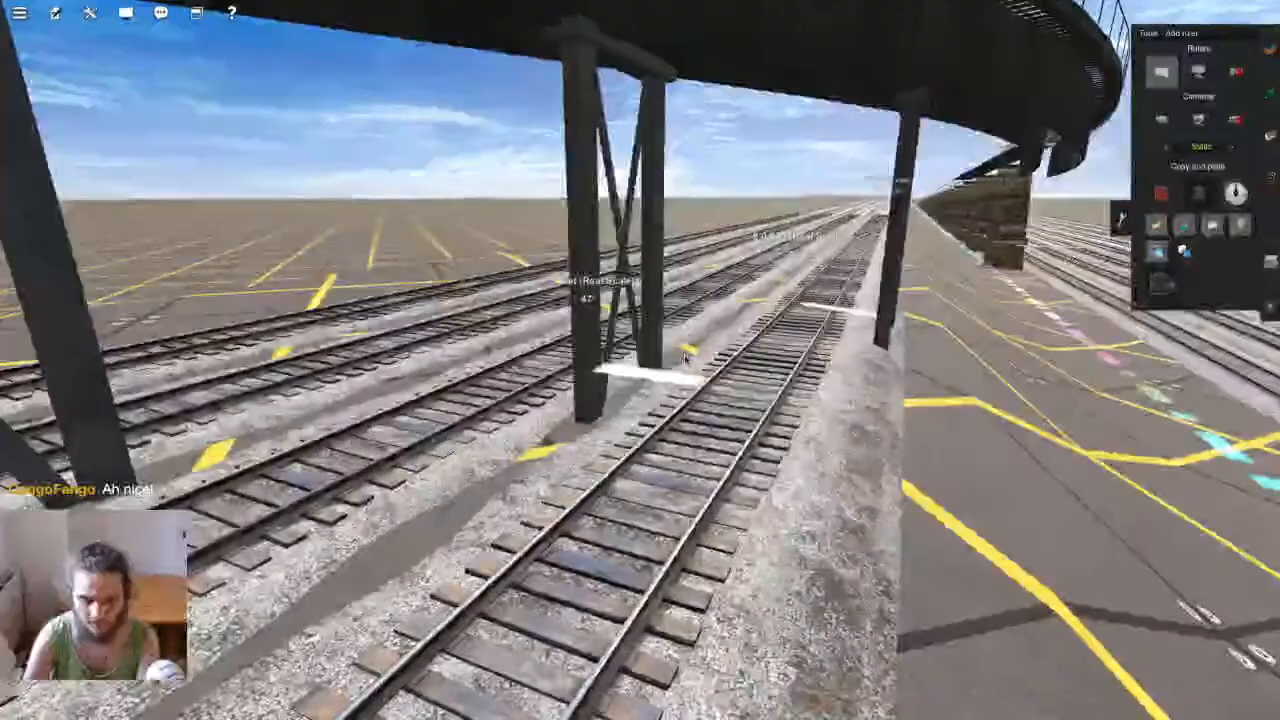
right_click(735, 362)
scroll(735, 362, down, 4)
scroll(735, 362, down, 5)
right_drag(735, 362, 840, 365)
Show the content search filter and search for "ruler"
key(F2)
click(126, 12)
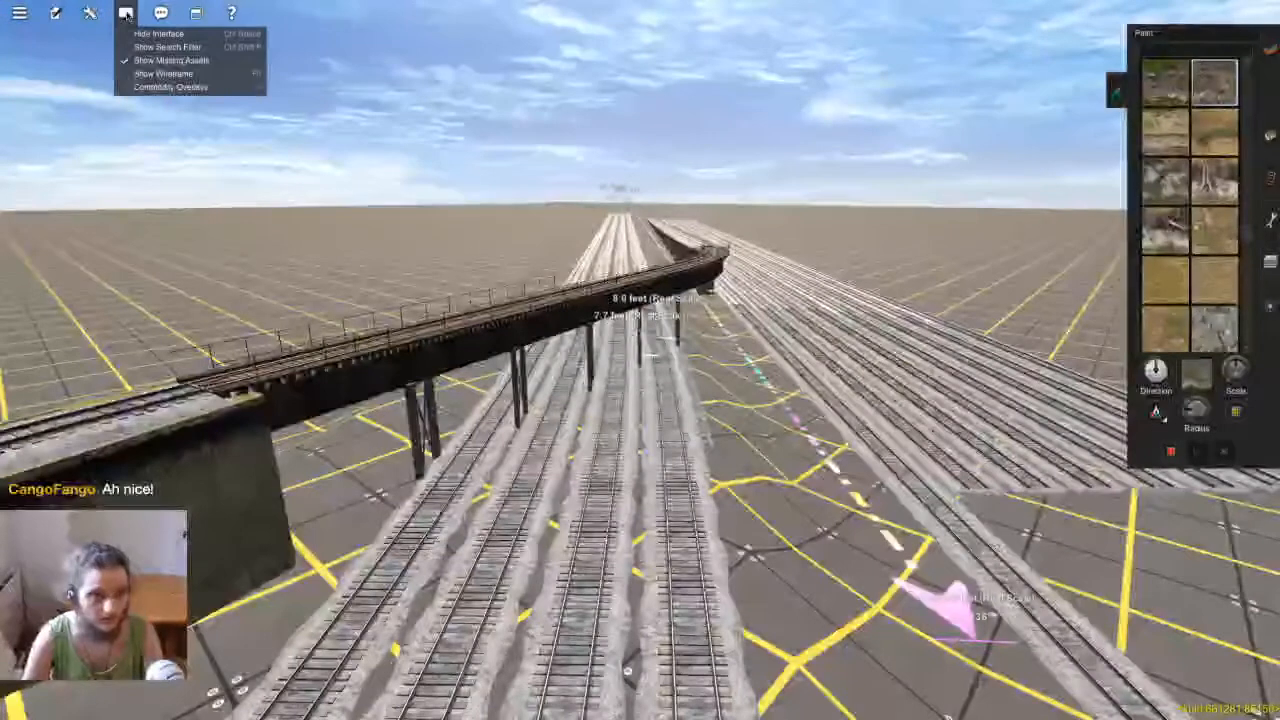
click(143, 47)
click(170, 35)
click(185, 104)
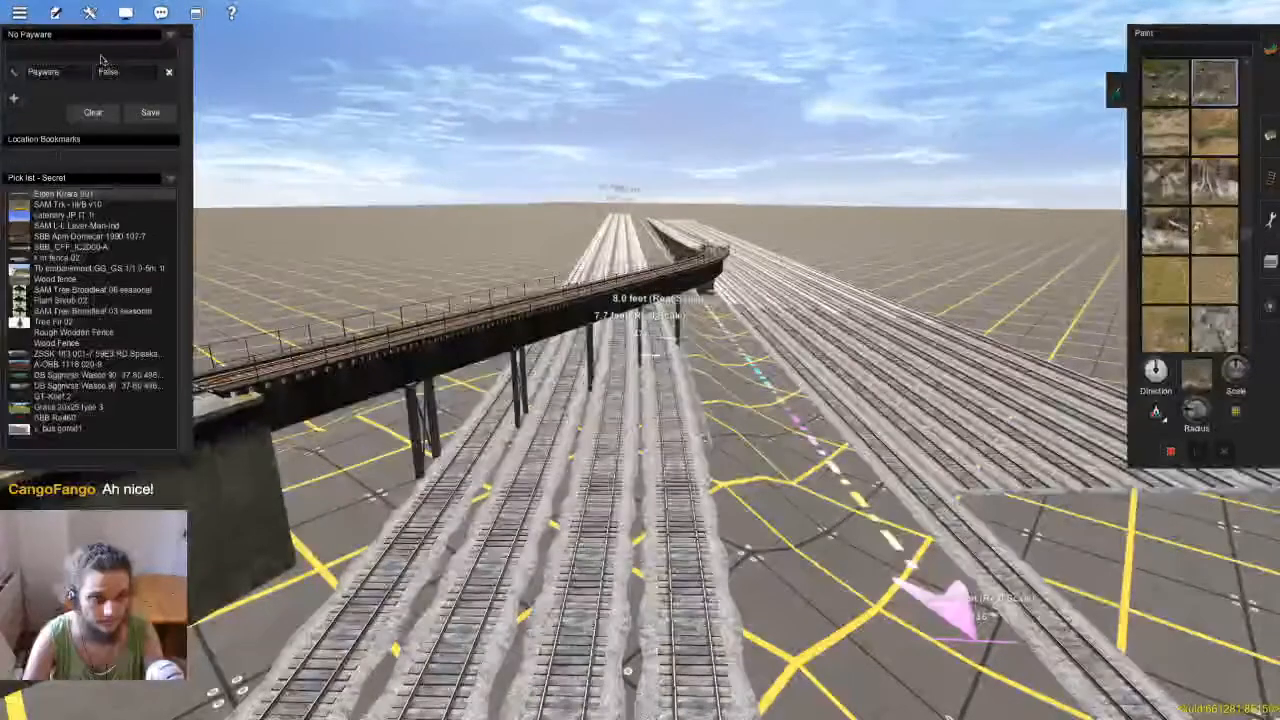
text(ruler)
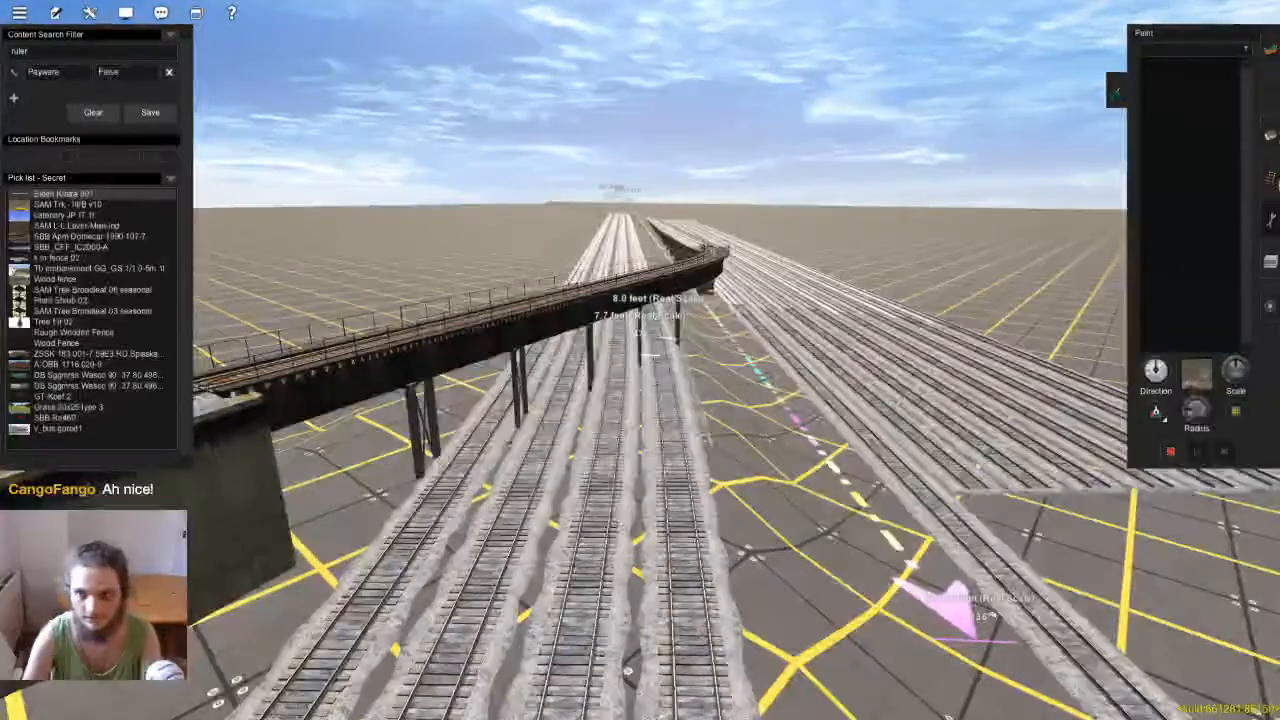
Place a Surveyor Ruler - Vertical Feet object on the track beside the overpass support
click(1270, 136)
scroll(700, 330, up, 5)
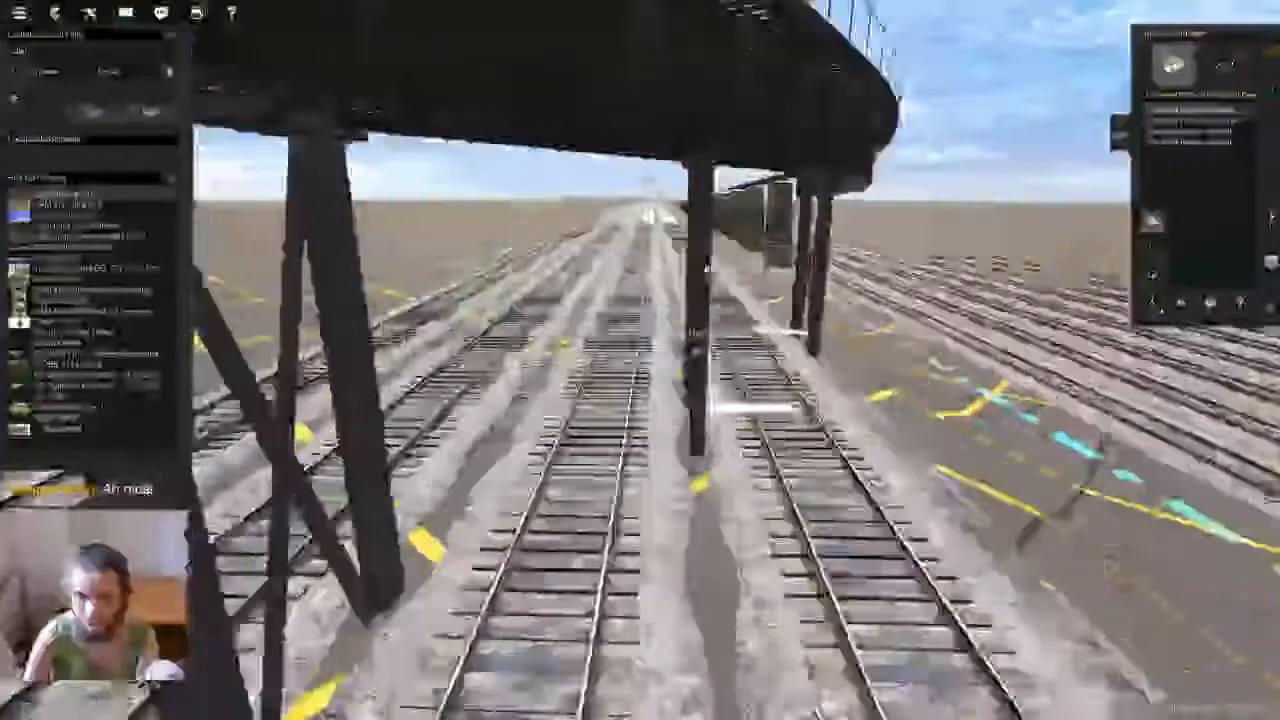
key(Left)
click(1190, 132)
key(Down)
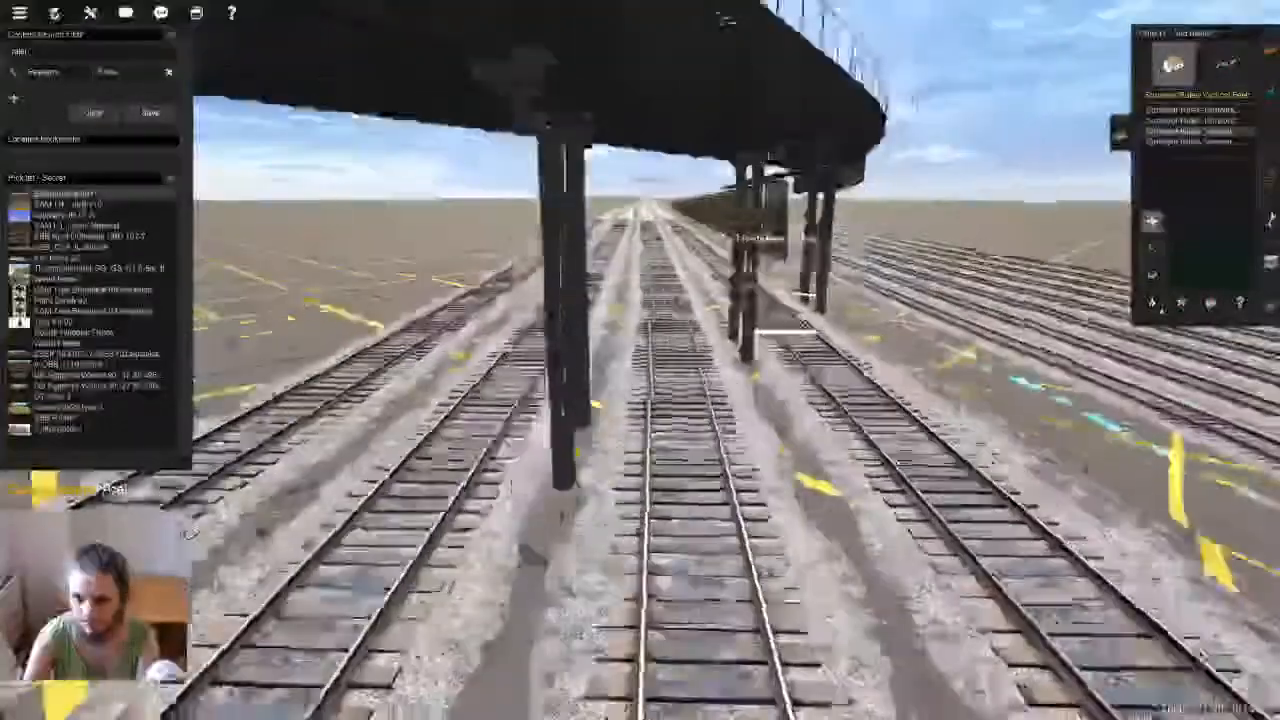
key(Up)
key(Left)
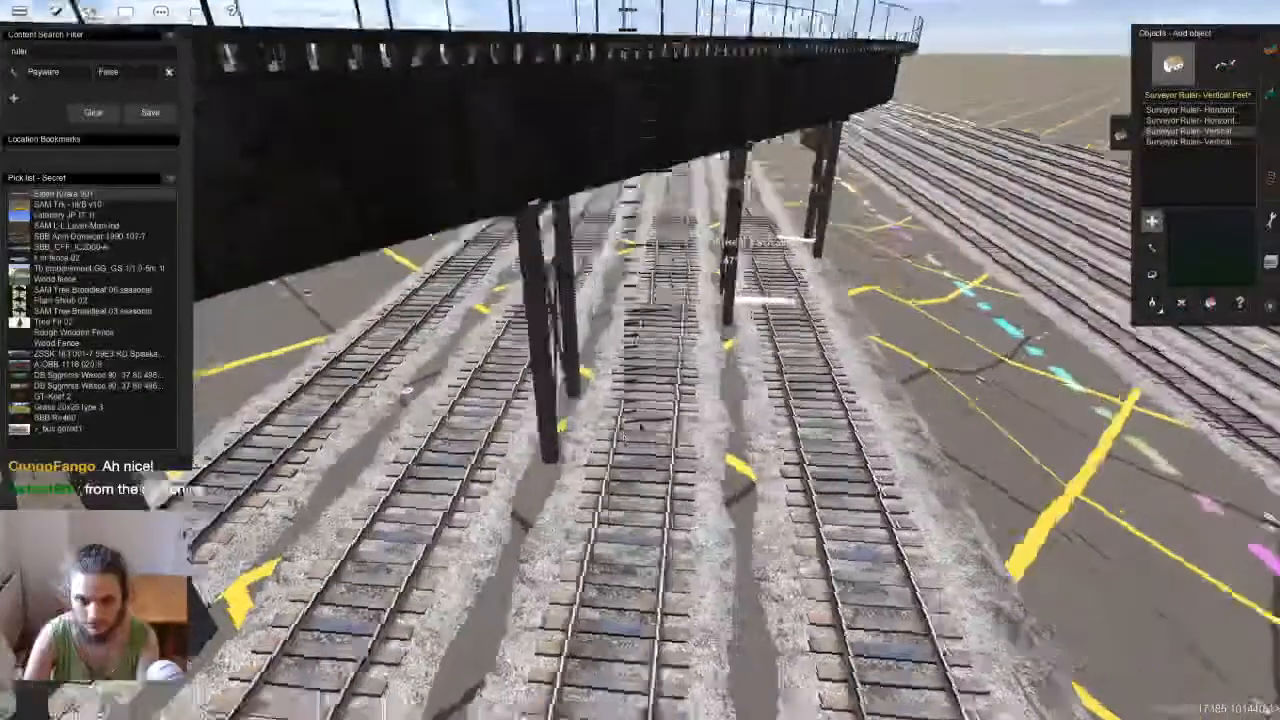
key(Left)
Rotate the vertical ruler so its scale is readable along the tracks and check the overpass height against it
key(r)
drag(598, 392, 598, 393)
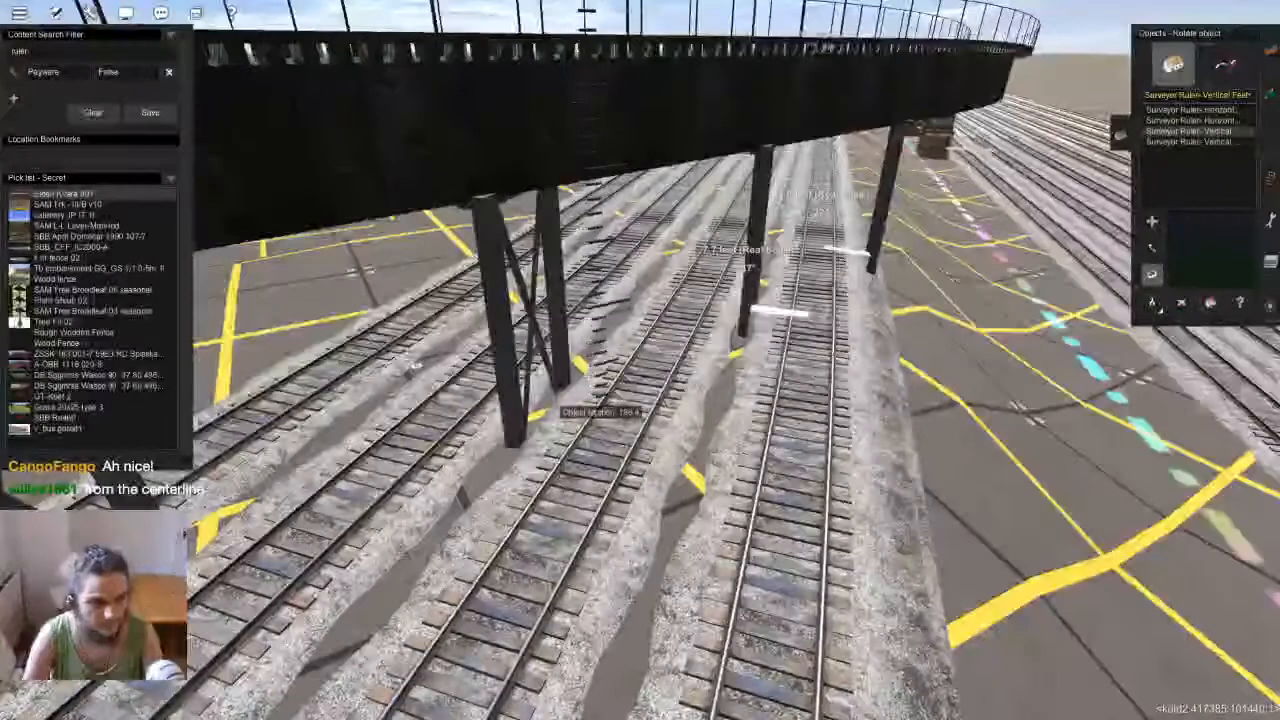
key(Left)
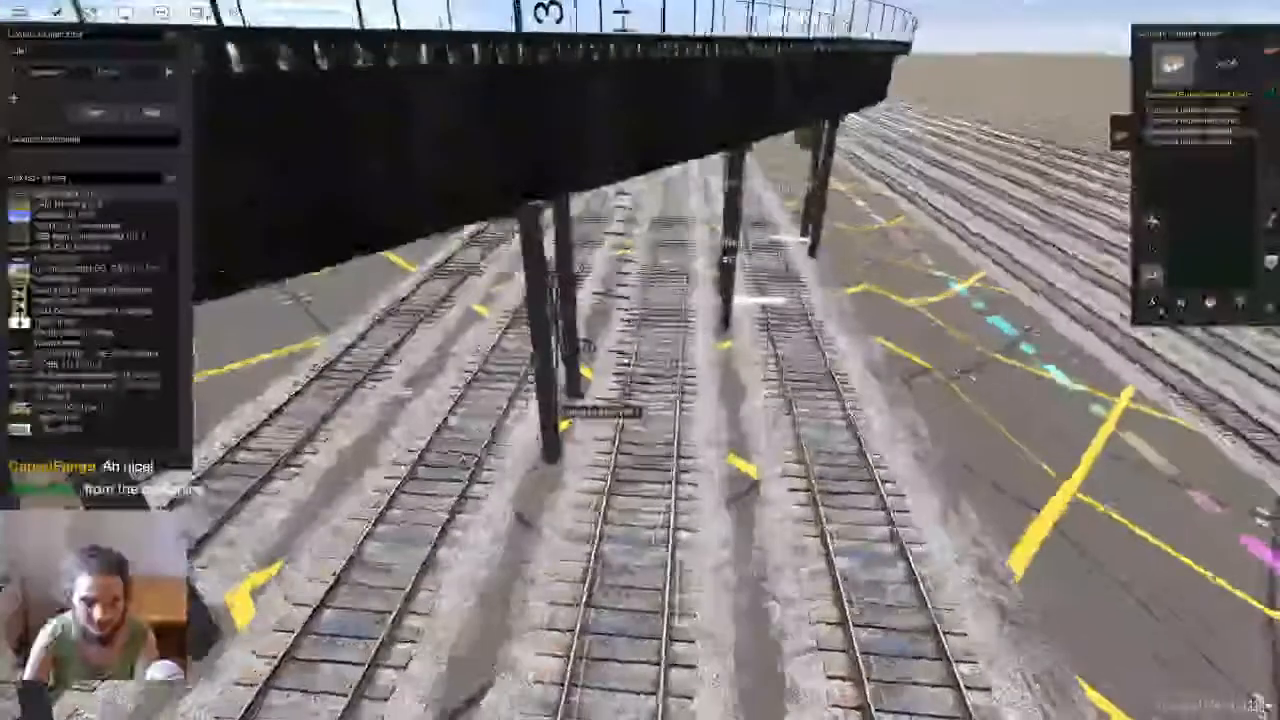
scroll(598, 400, up, 4)
scroll(598, 400, down, 5)
key(Down)
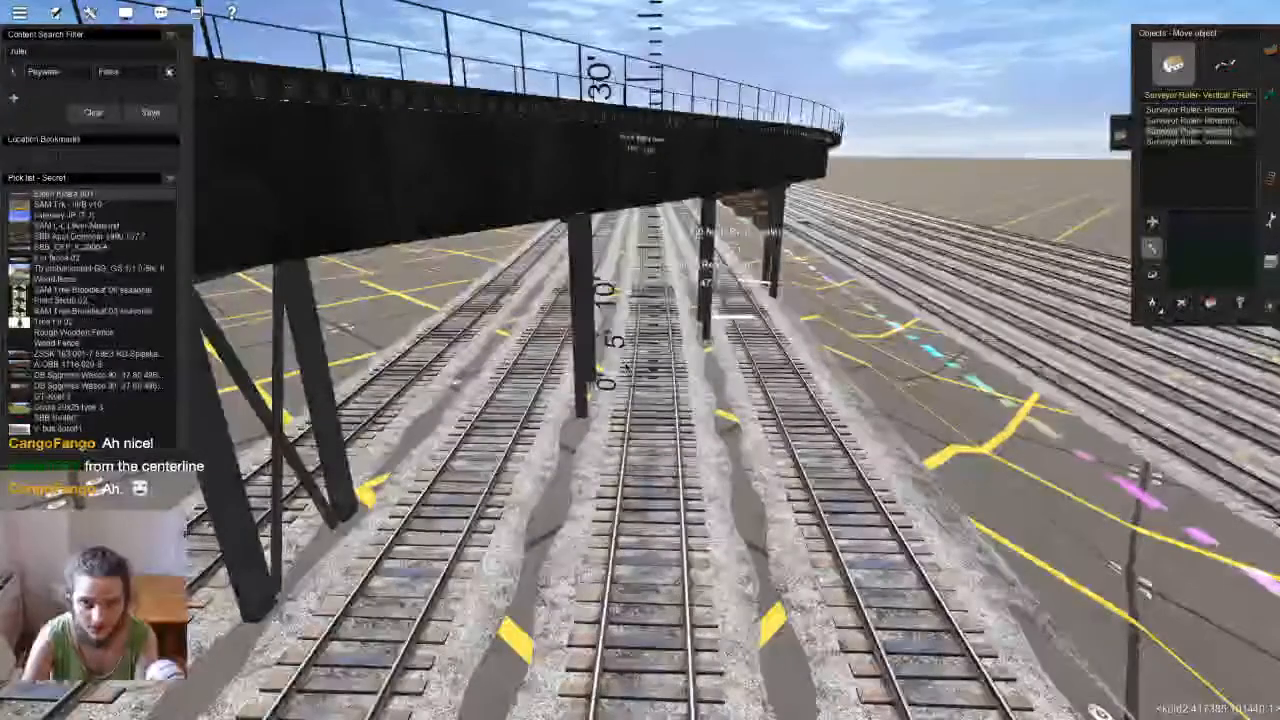
Delete the vertical ruler from the track under the overpass
right_drag(627, 362, 612, 400)
key(d)
click(676, 488)
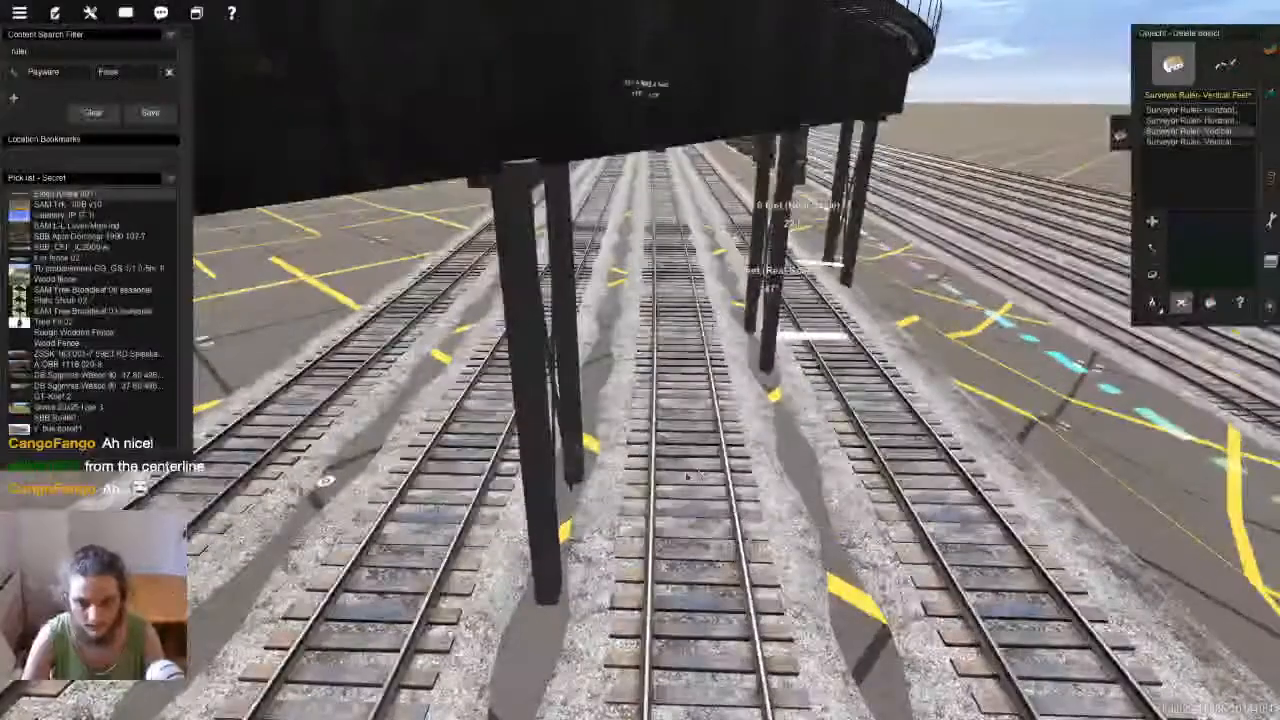
Replace the search term with "wellcar" and list the matching train vehicles
right_click(676, 488)
scroll(676, 488, down, 5)
key(Left)
key(F6)
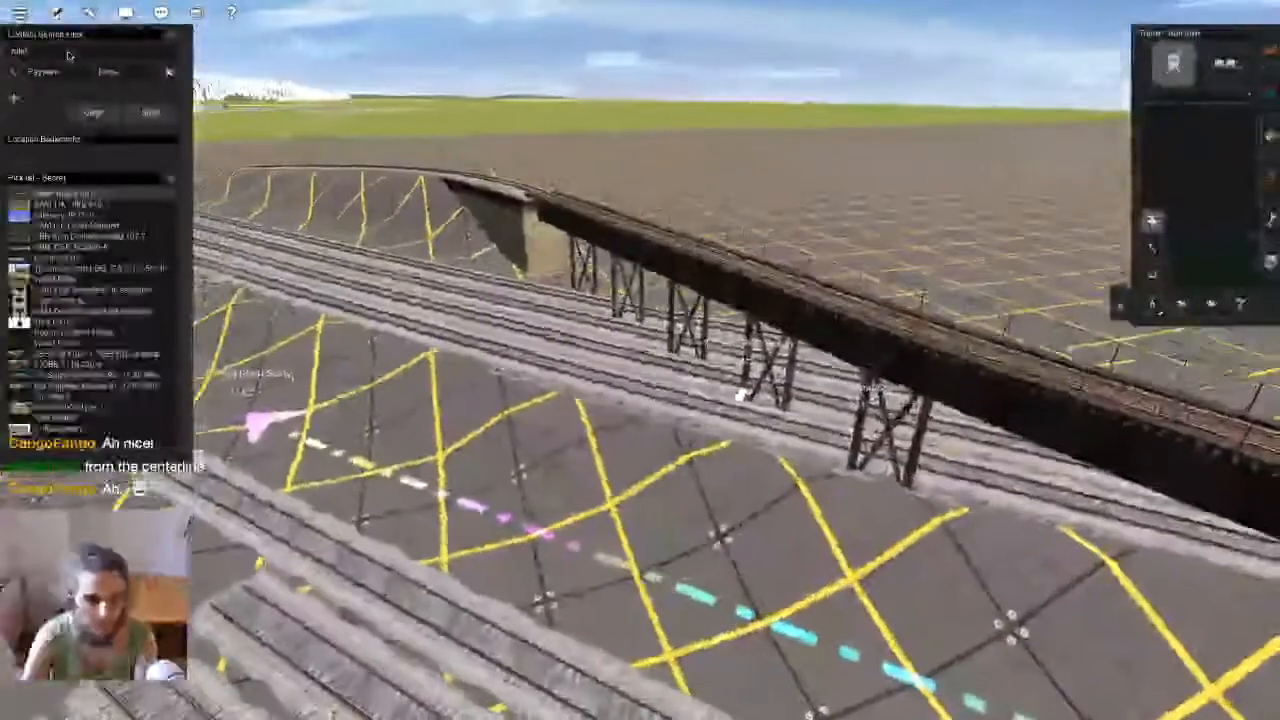
click(68, 52)
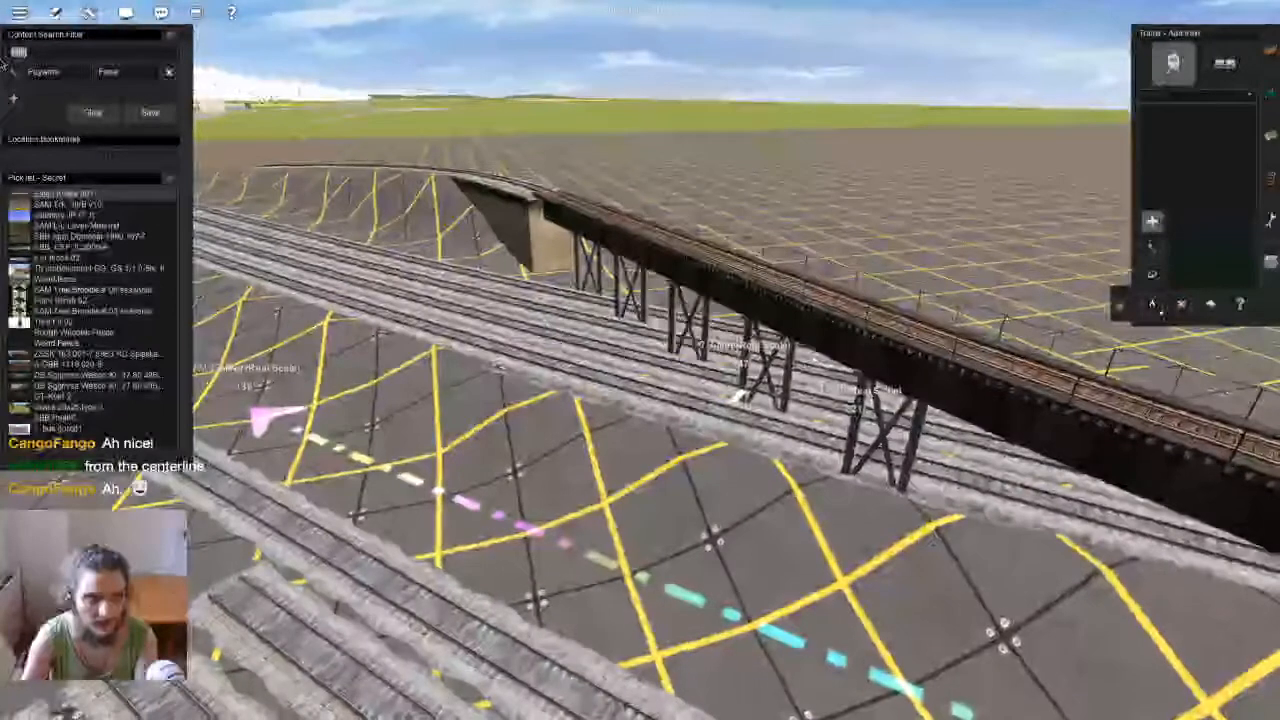
key(F3)
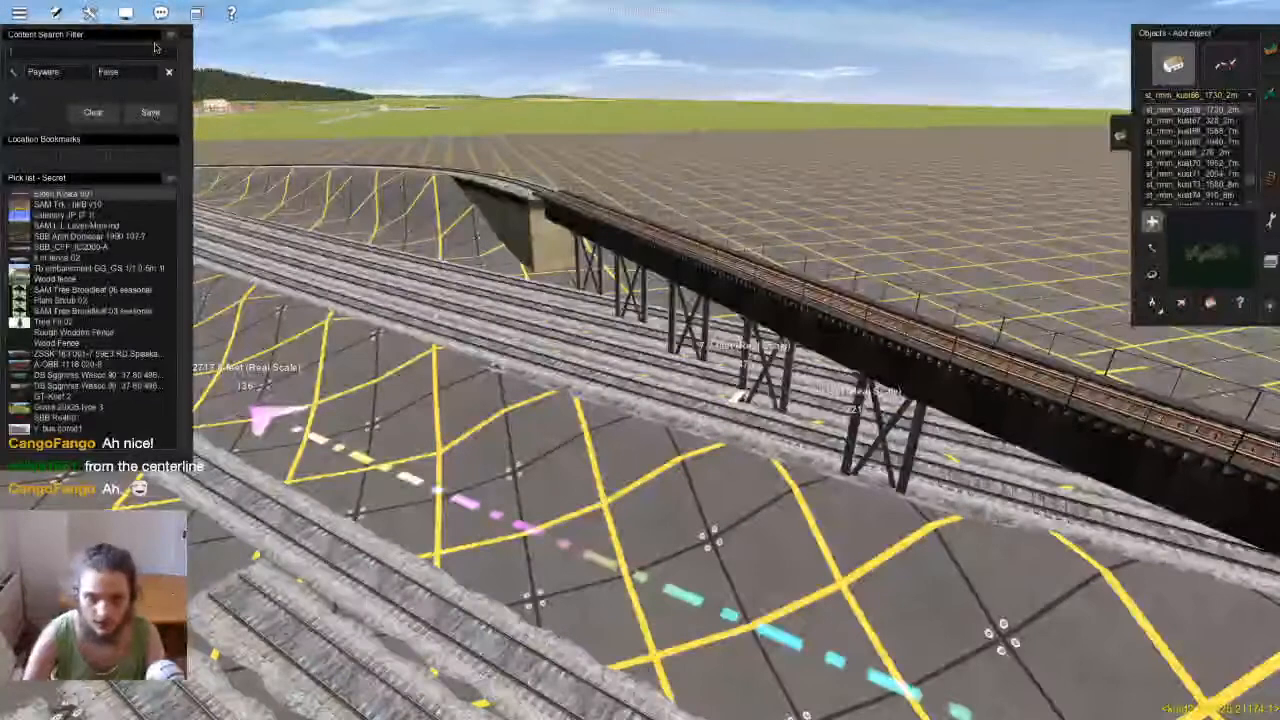
text(wellcar)
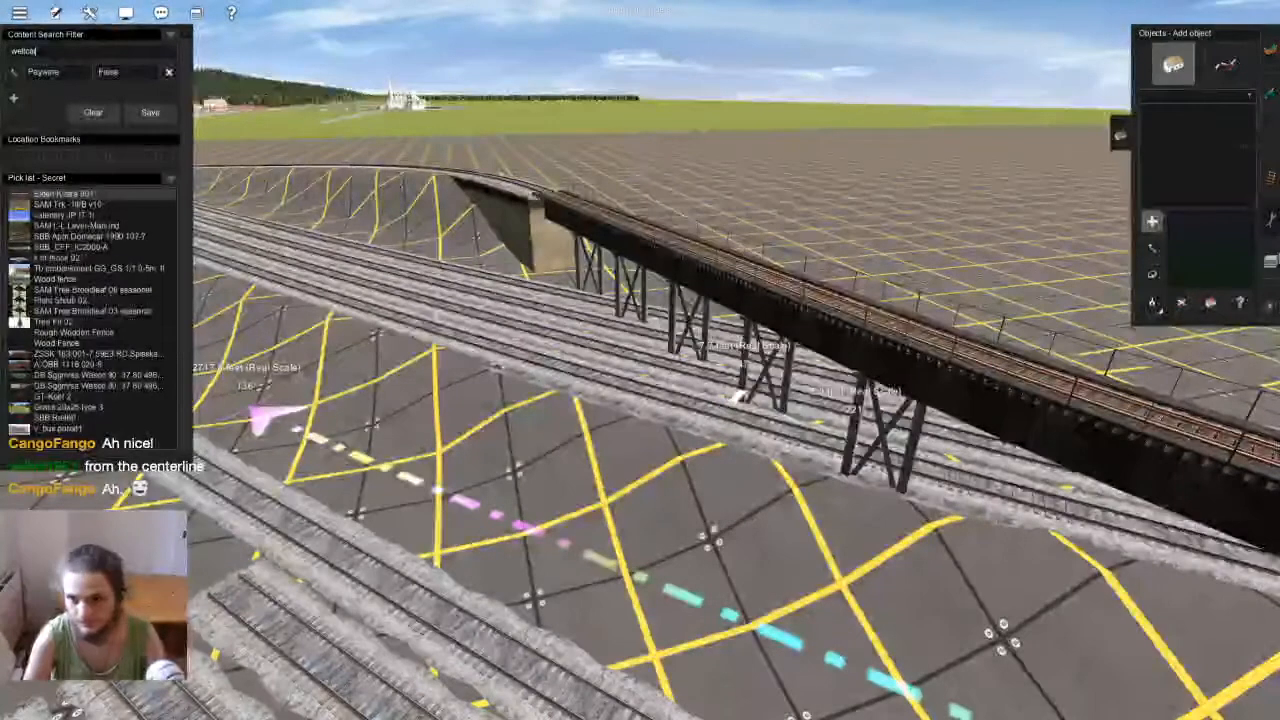
key(F7)
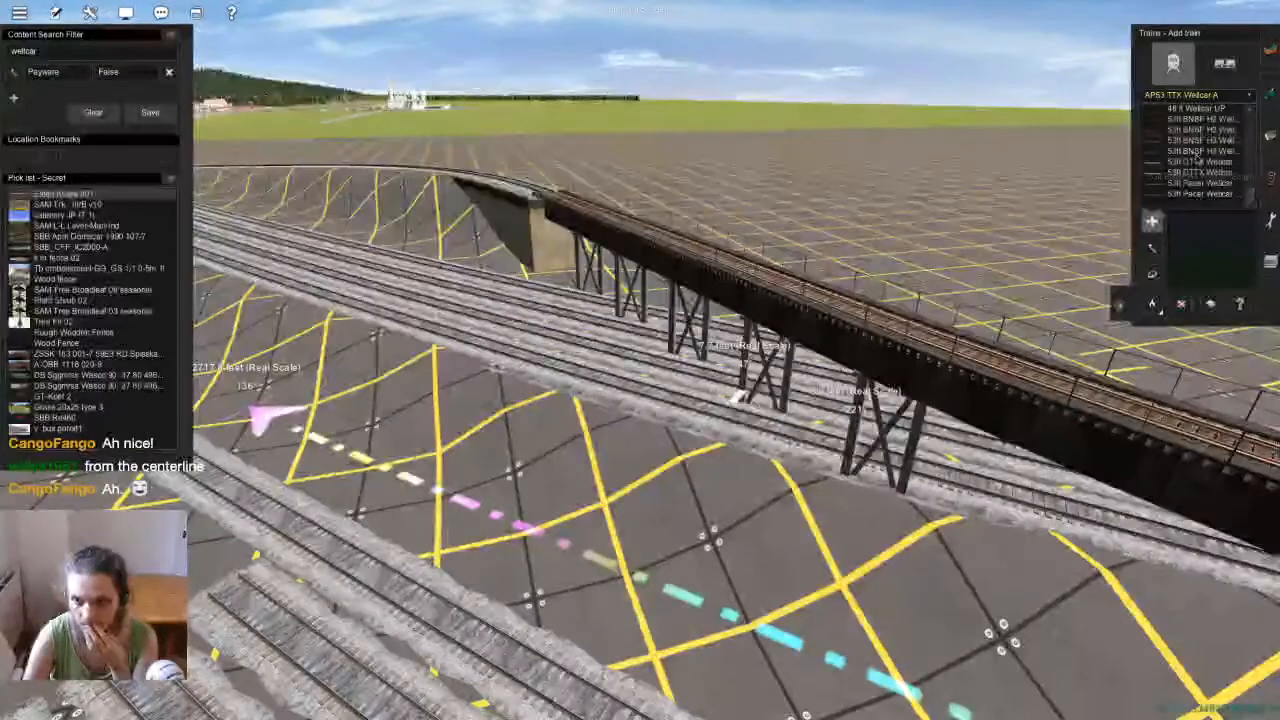
Place a 53ft DTTX Wellcar Weathered (Single) on the track beneath the overpass
click(1214, 164)
key(Left)
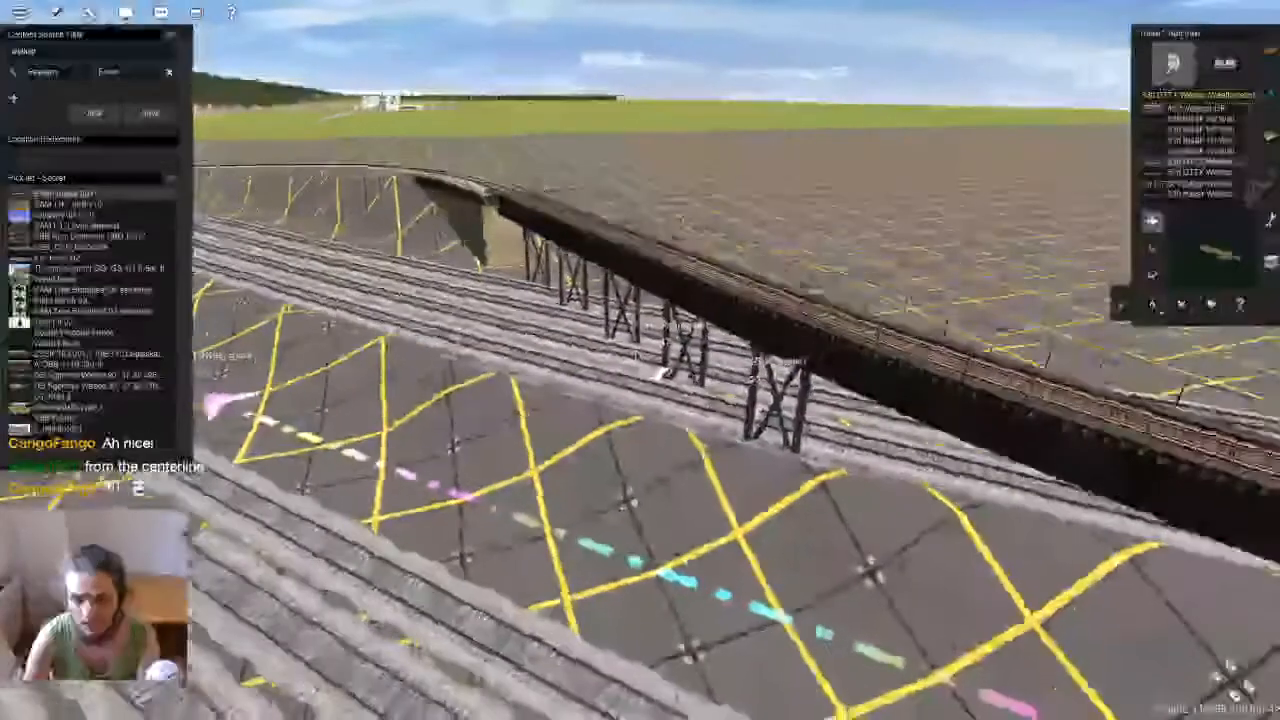
click(567, 365)
Open the properties of the empty wellcar standing beneath the overpass
key(Left)
scroll(567, 350, up, 3)
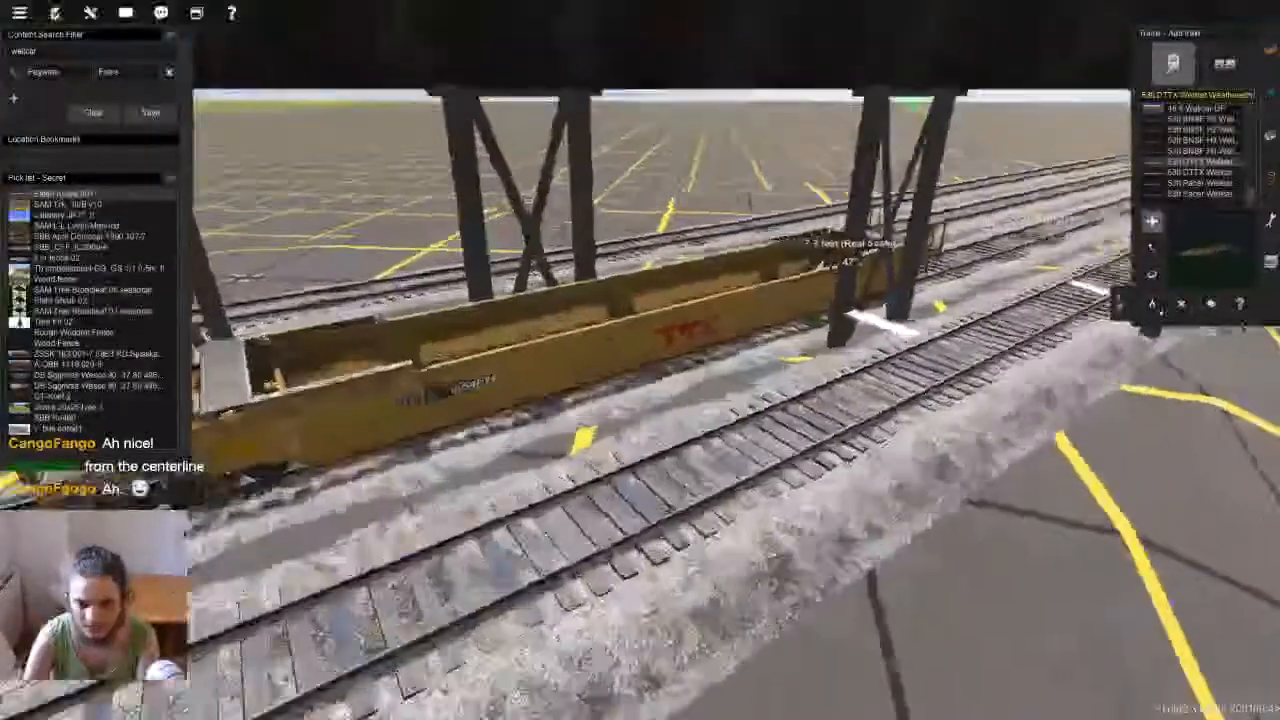
key(q)
click(555, 300)
Load one unit of 48ft Containers (Empty) into the wellcar's load_bottom_hc slot
scroll(540, 480, down, 1)
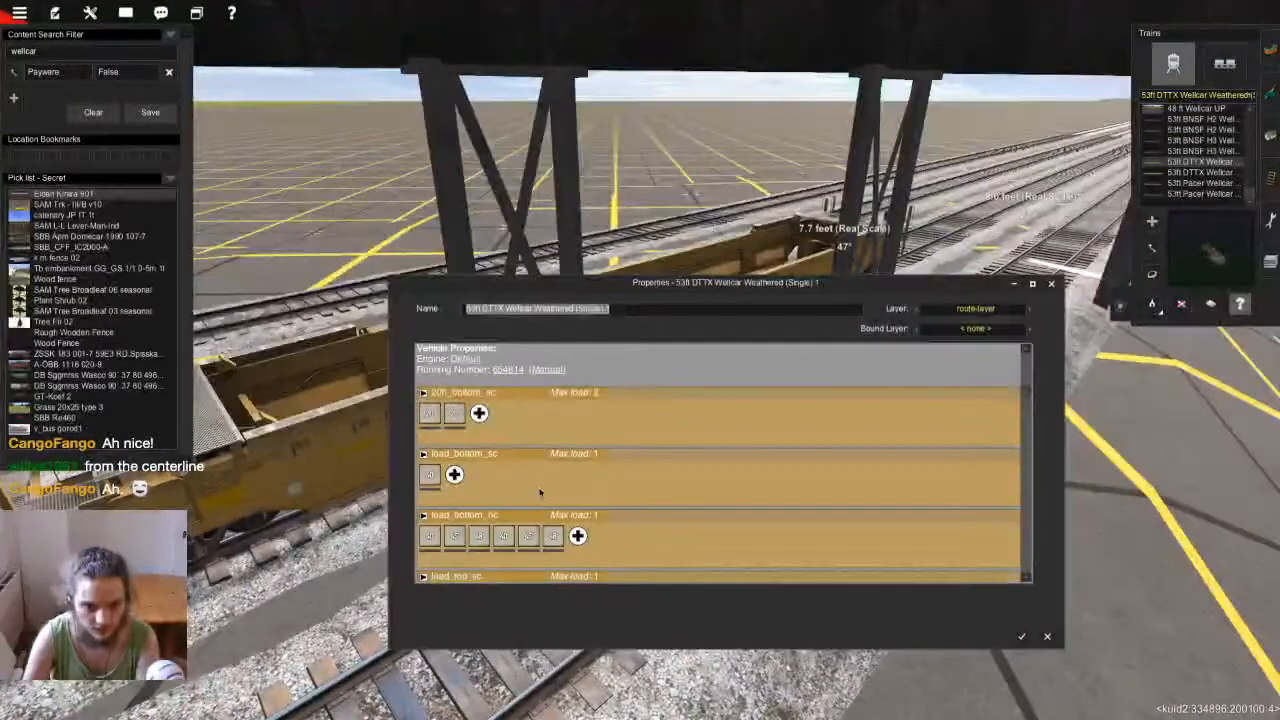
scroll(540, 496, down, 2)
scroll(537, 484, down, 1)
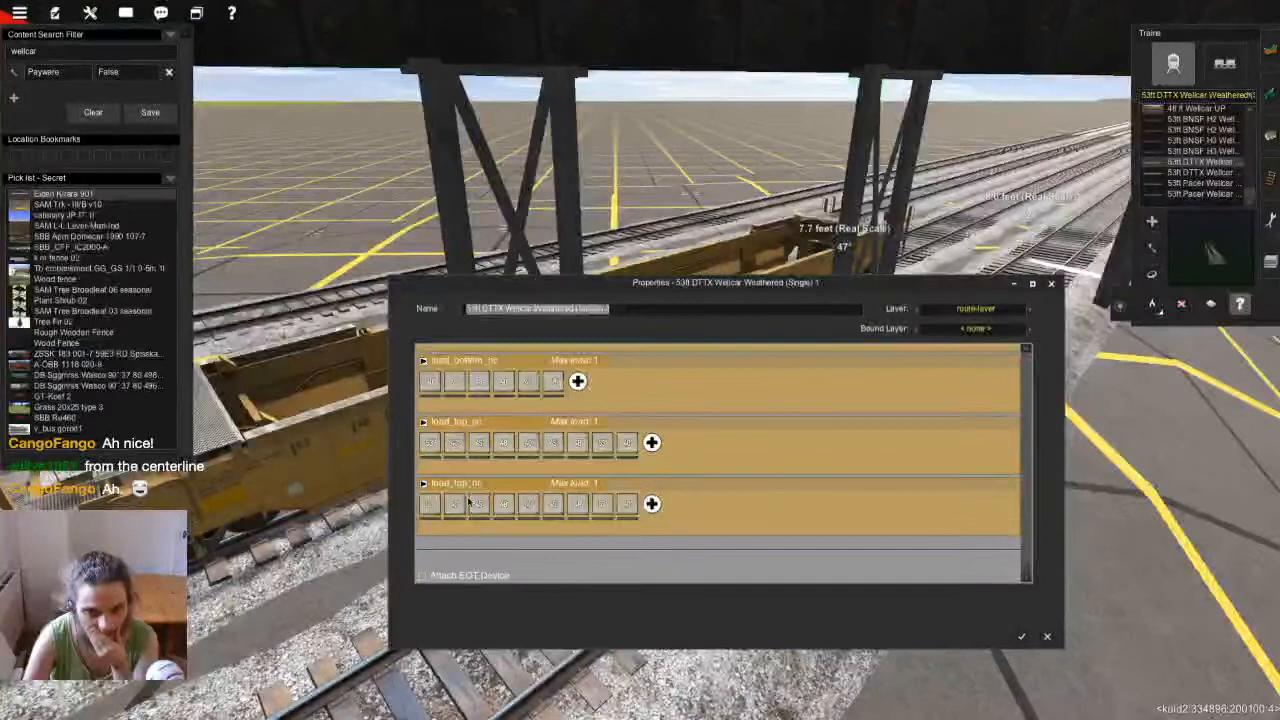
scroll(470, 505, up, 1)
scroll(488, 490, up, 1)
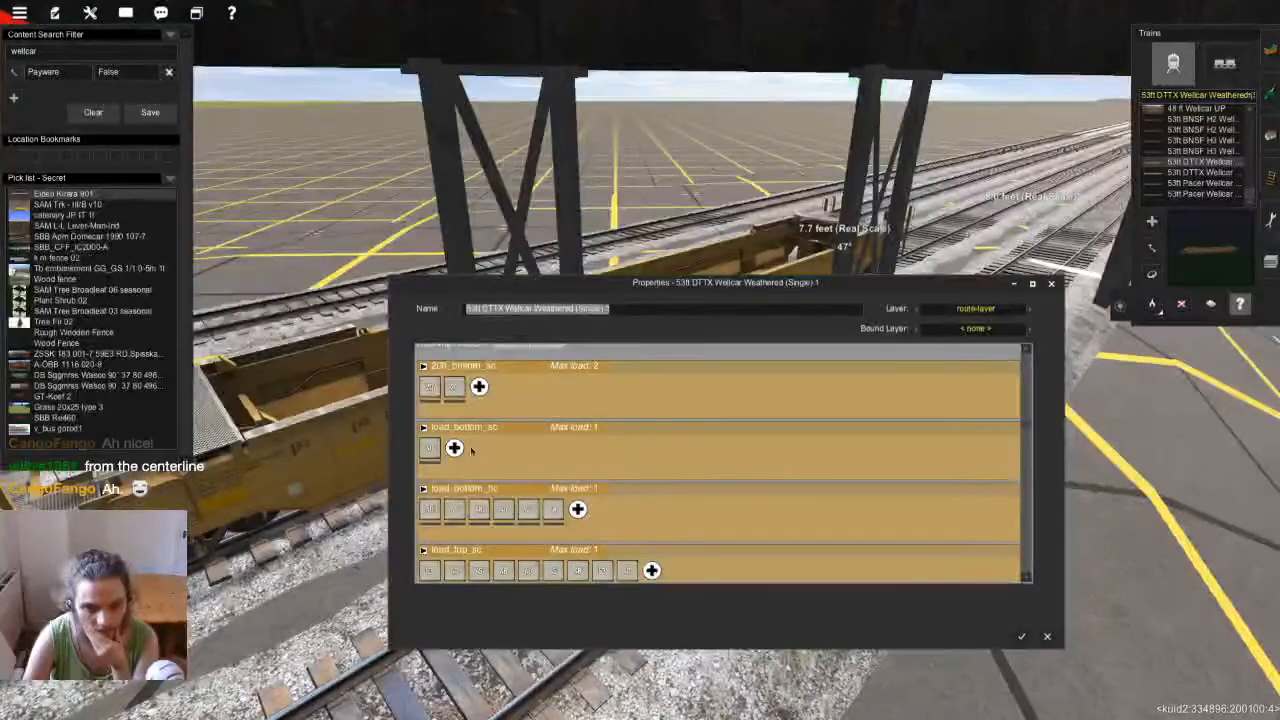
scroll(486, 484, down, 1)
click(485, 487)
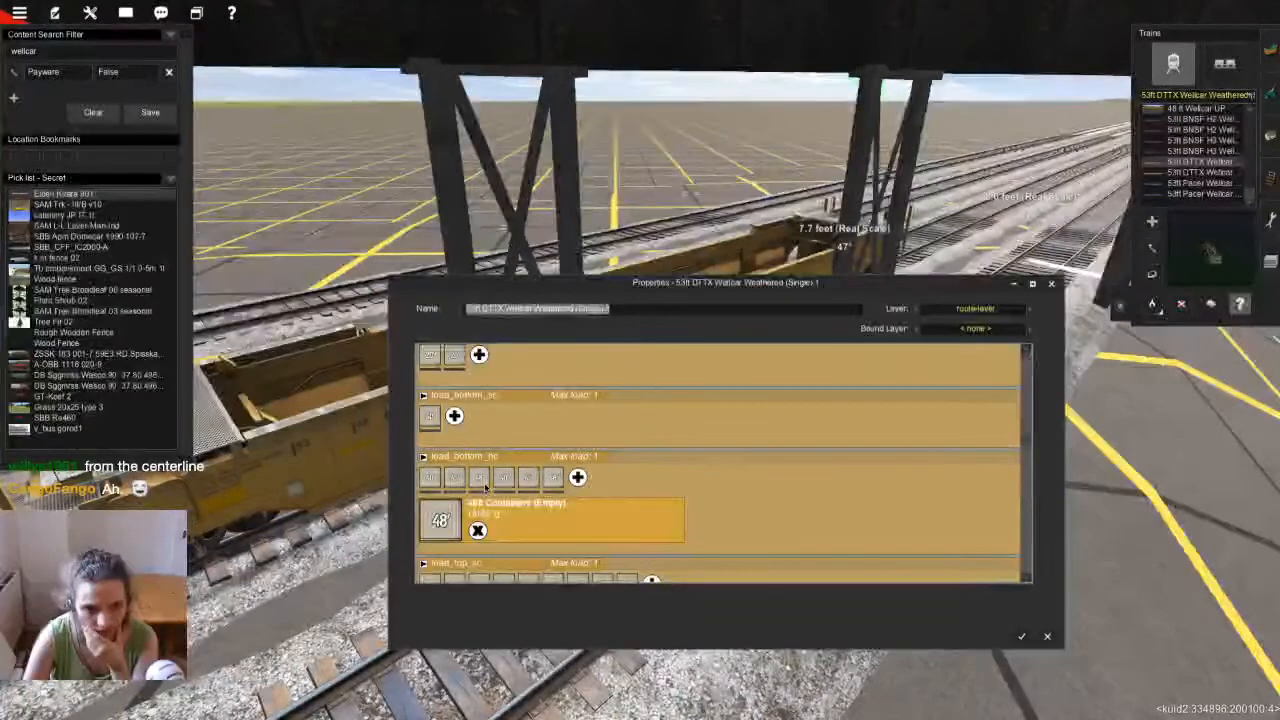
click(496, 515)
text(1)
key(Return)
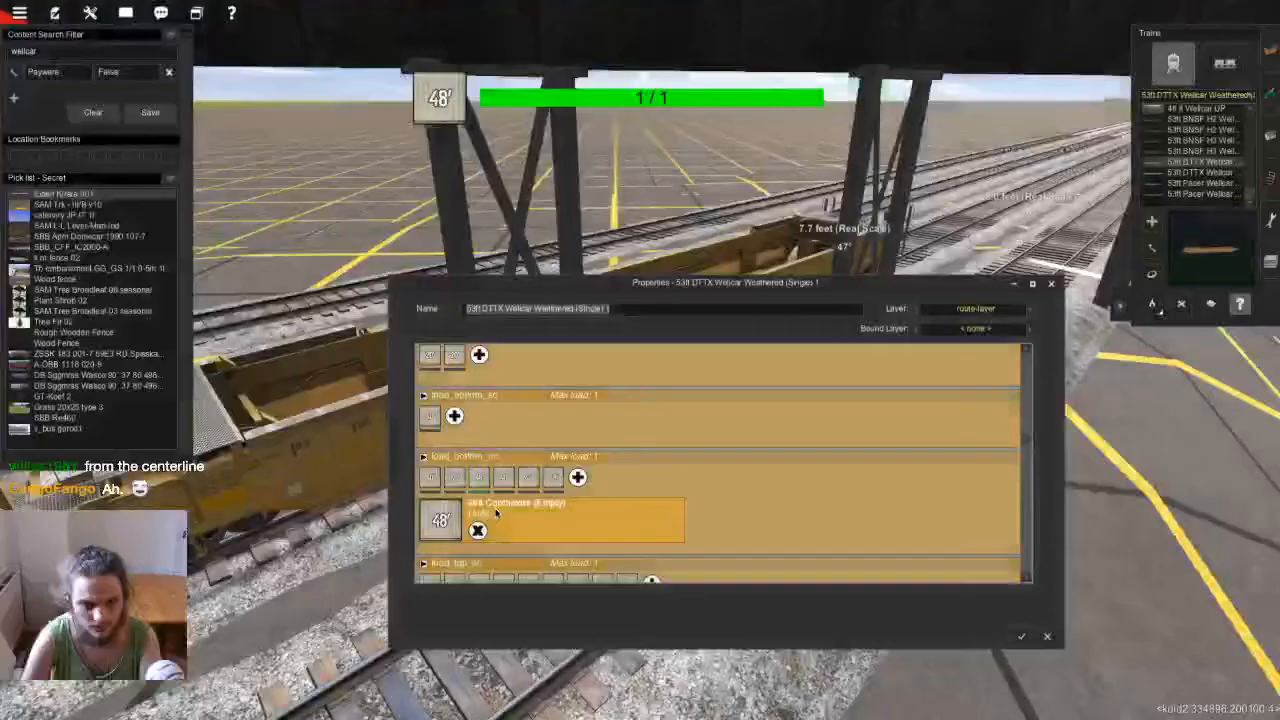
Load one unit of 48ft Containers (Empty) into the load_top_hc slot and apply the wellcar's properties
scroll(578, 521, down, 3)
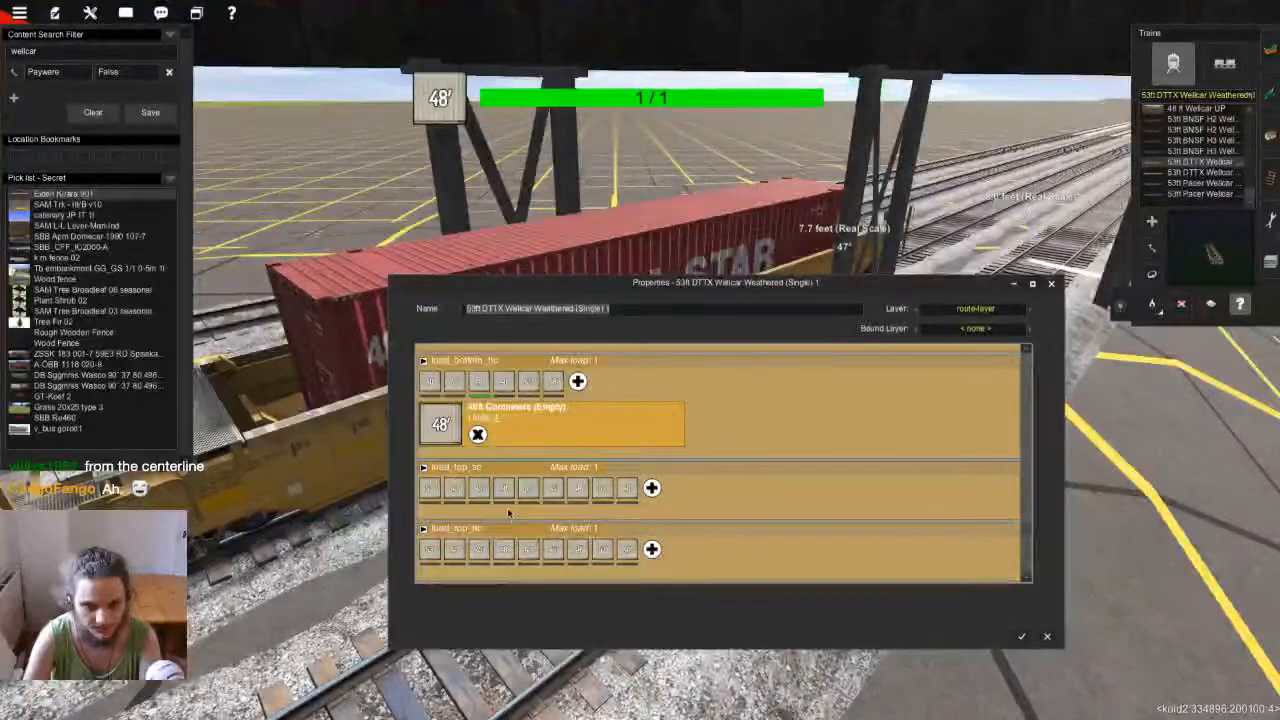
scroll(513, 553, down, 2)
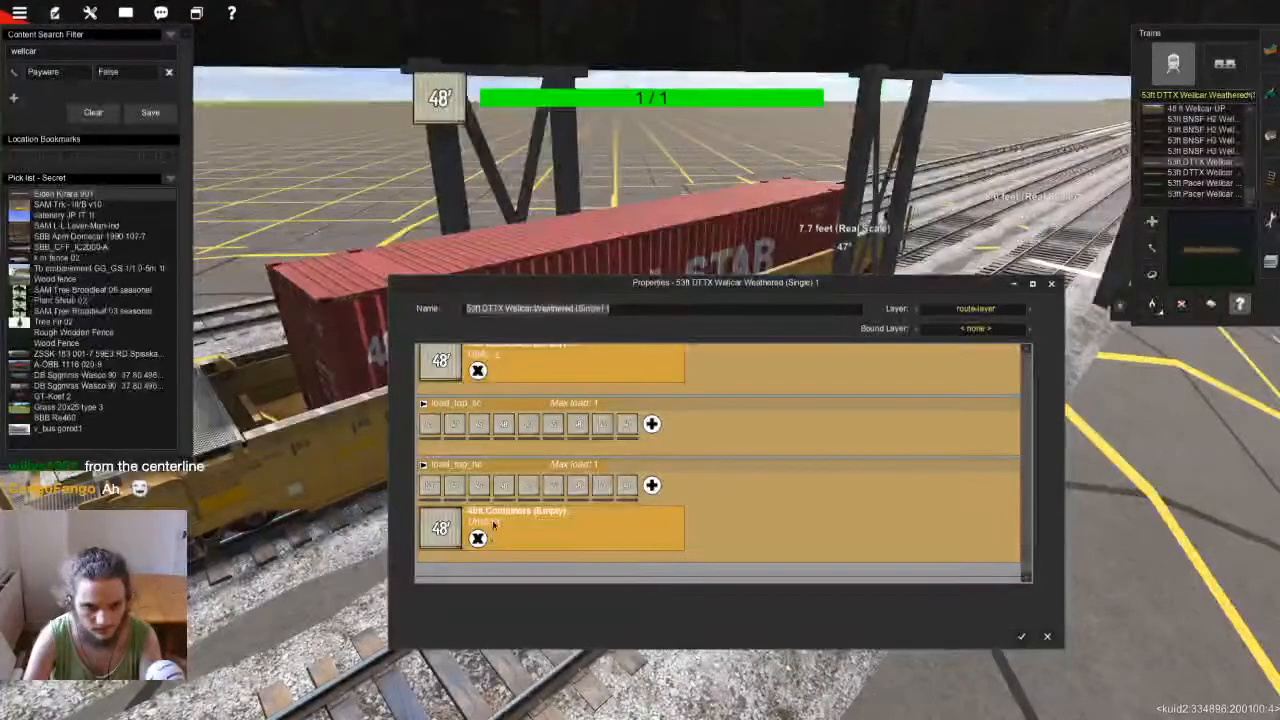
click(494, 521)
text(2)
key(Return)
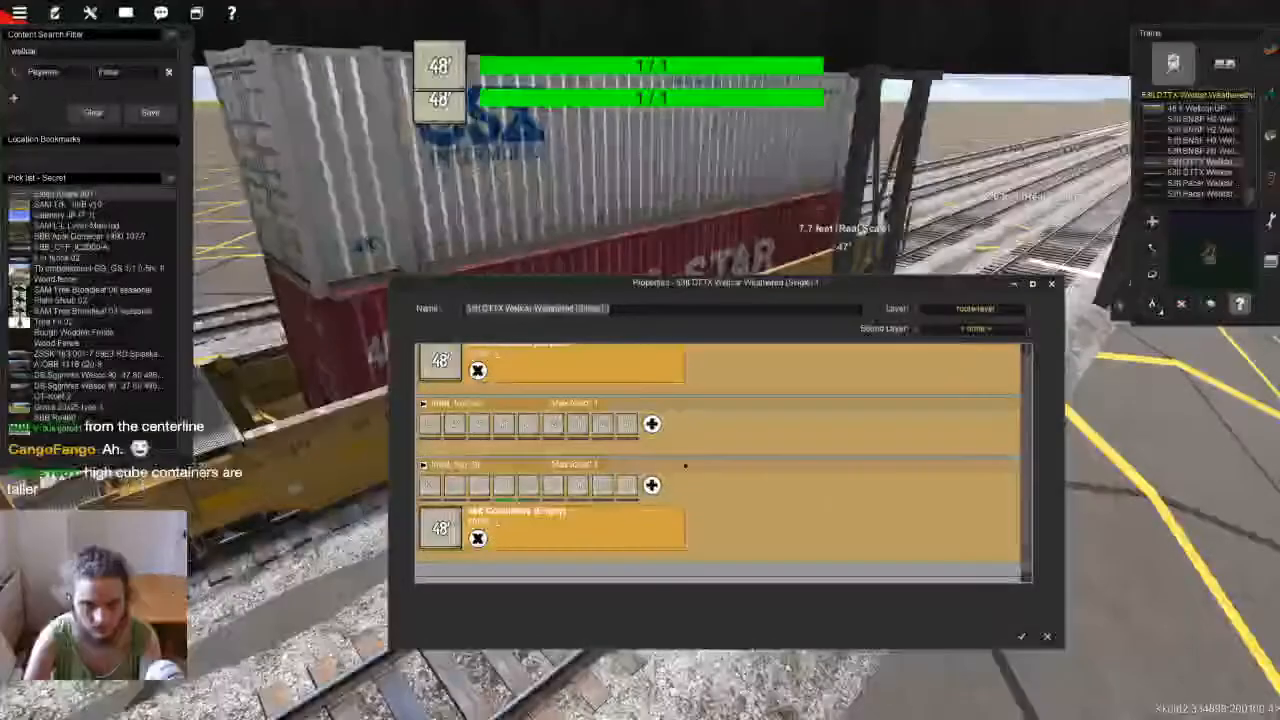
click(1022, 638)
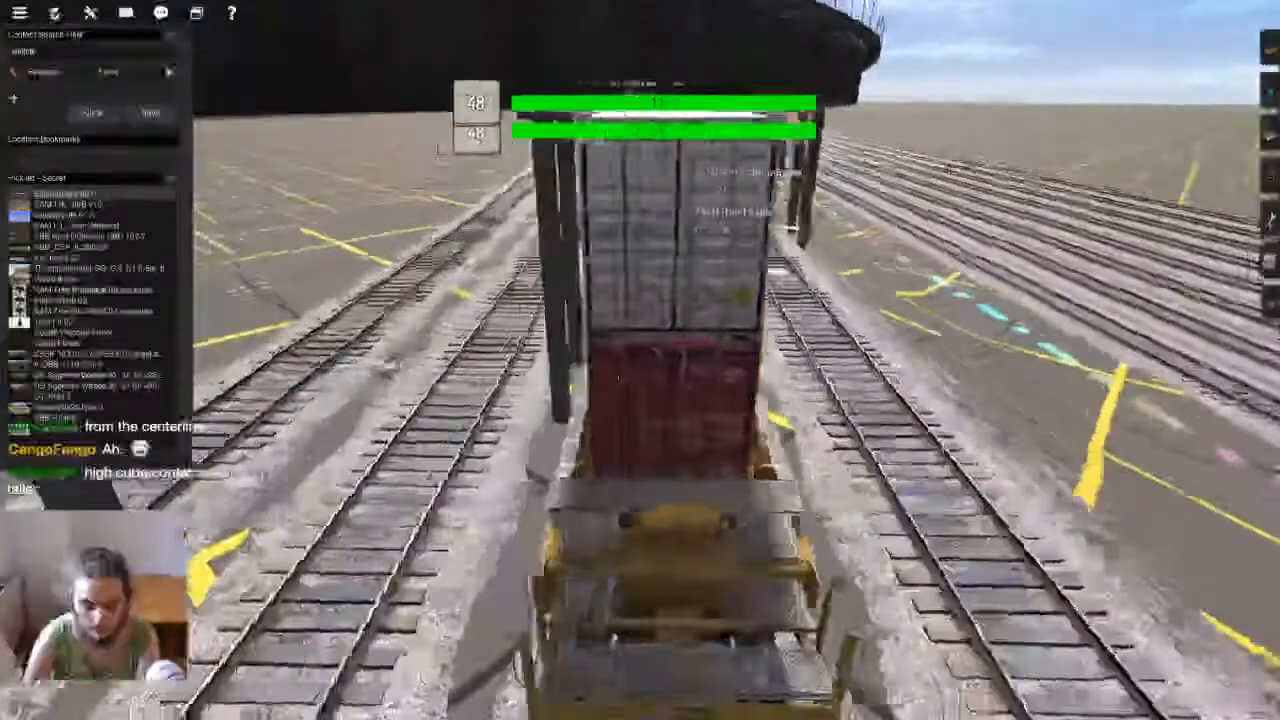
Examine the side clearance between the double-stacked containers and the overpass support legs from a close viewpoint with the interface hidden
key(F5)
key(Up)
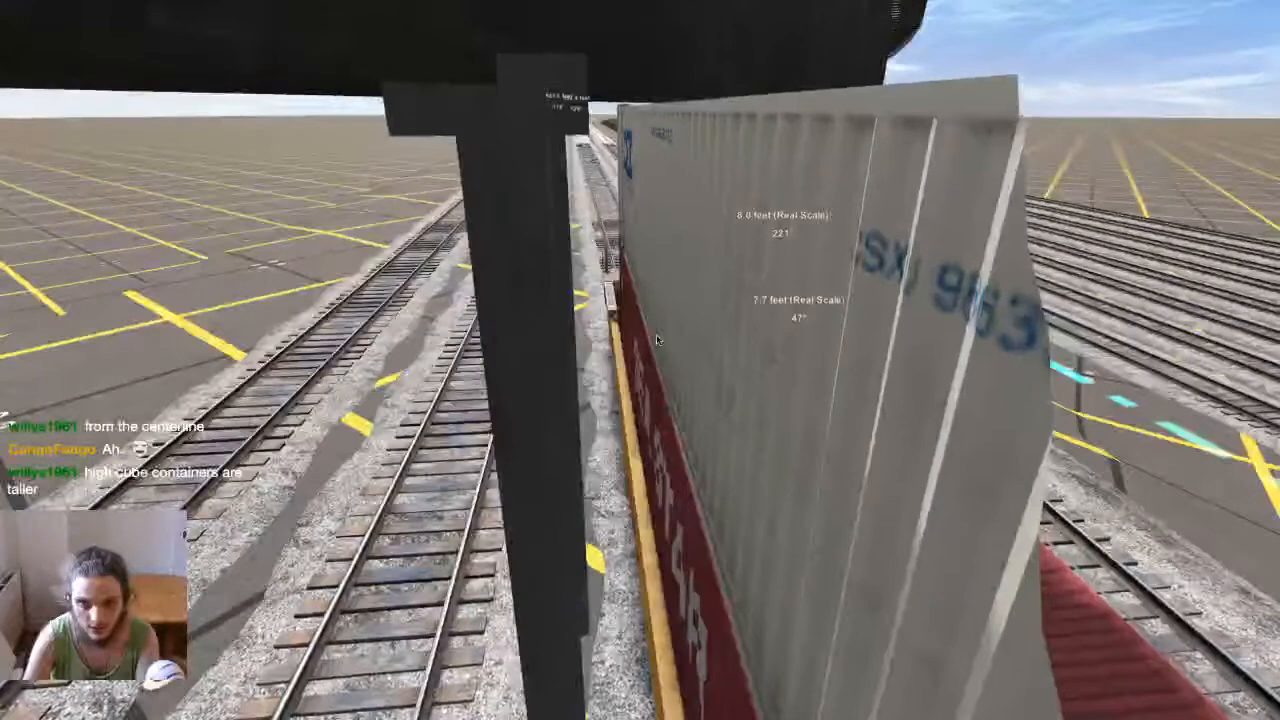
key(Up)
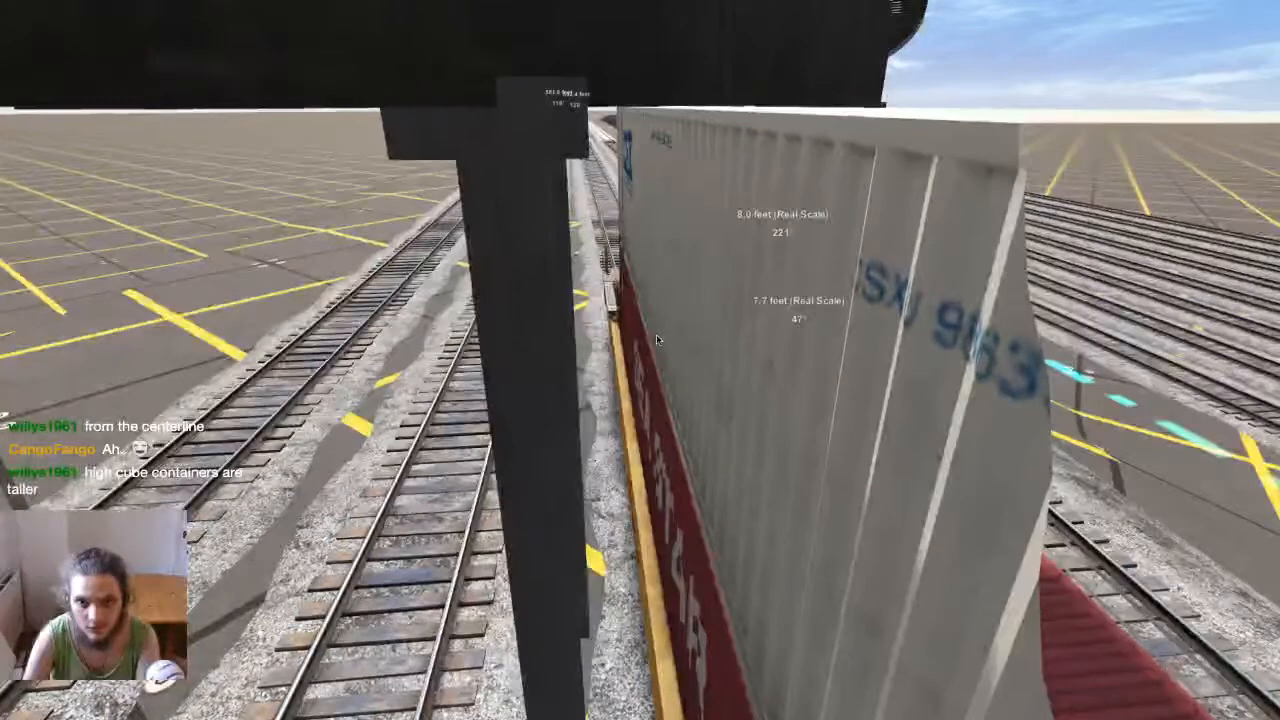
key(Down)
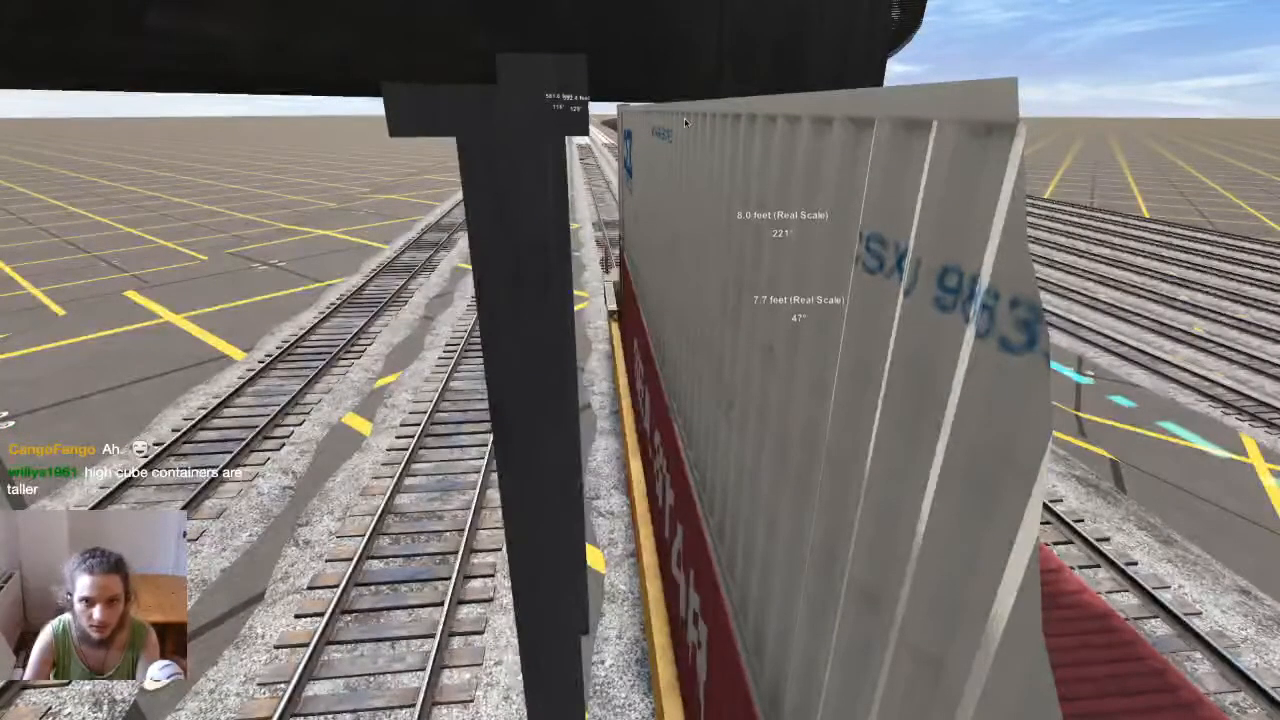
key(Up)
right_click(682, 168)
right_drag(587, 455, 634, 364)
key(Down)
key(Up)
key(Up)
key(Down)
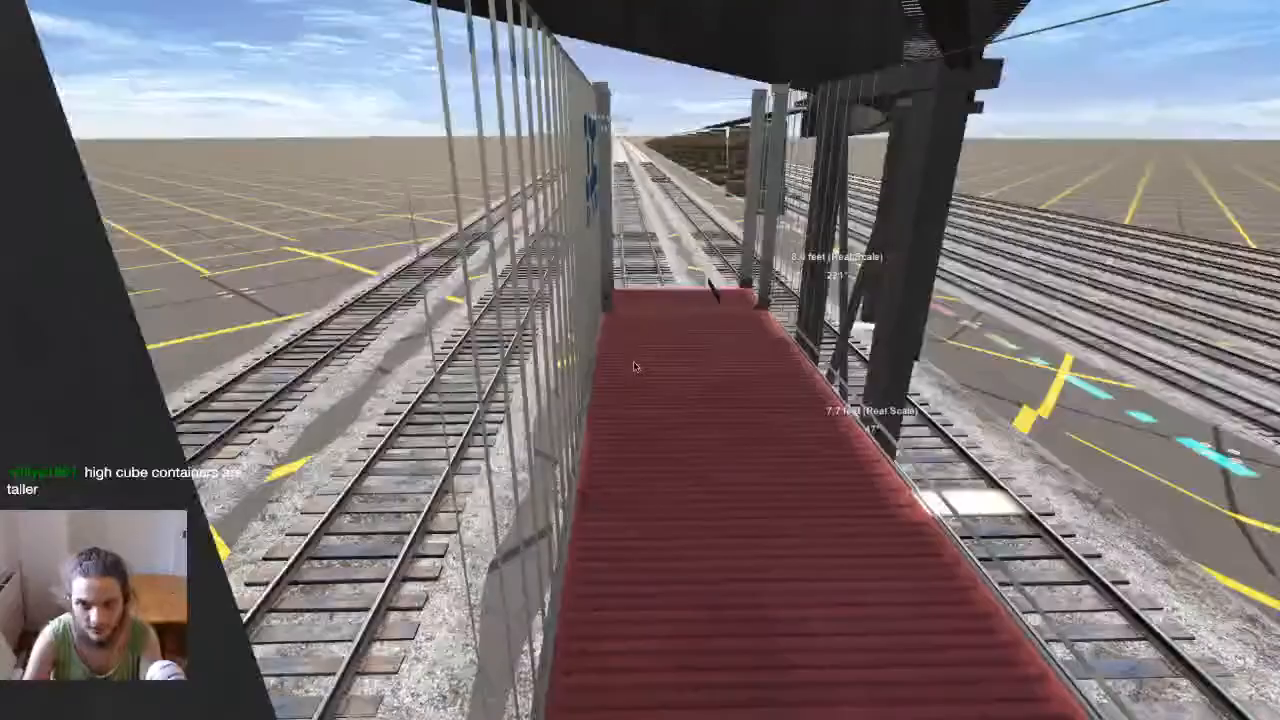
Inspect the gap between the top container's roof and the underside of the overpass girder up close
right_drag(636, 368, 652, 318)
key(Down)
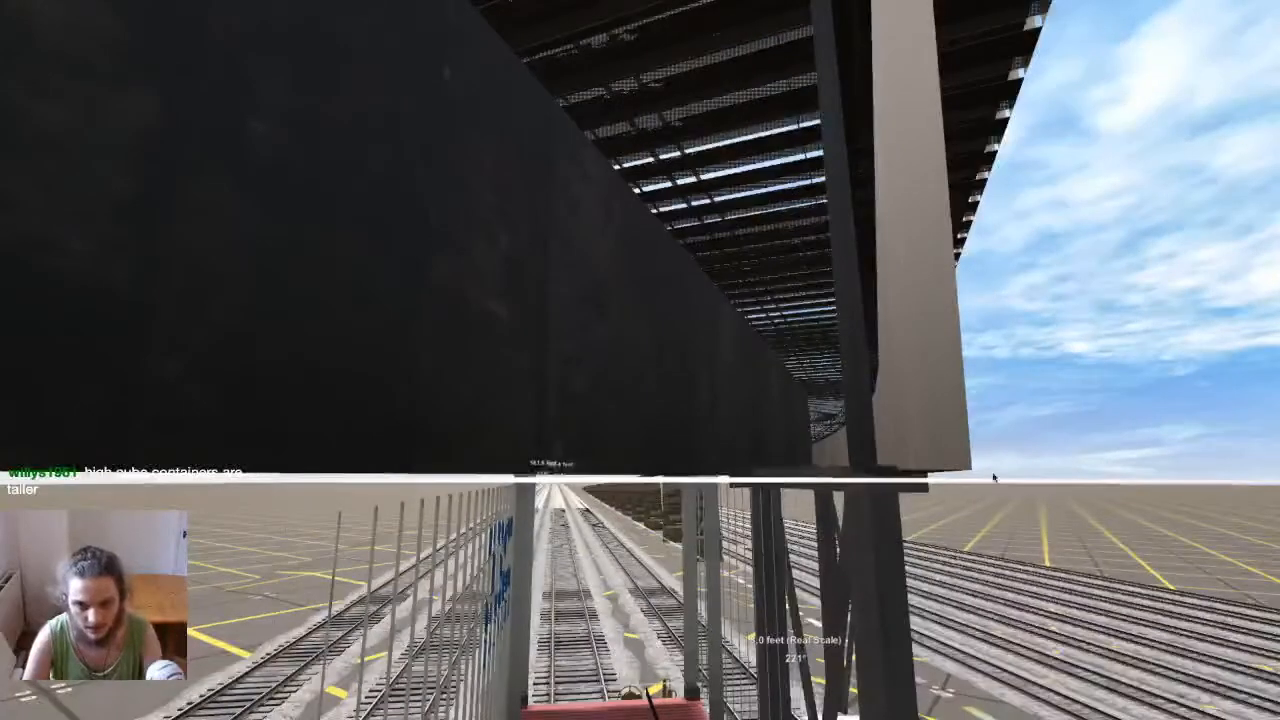
key(Up)
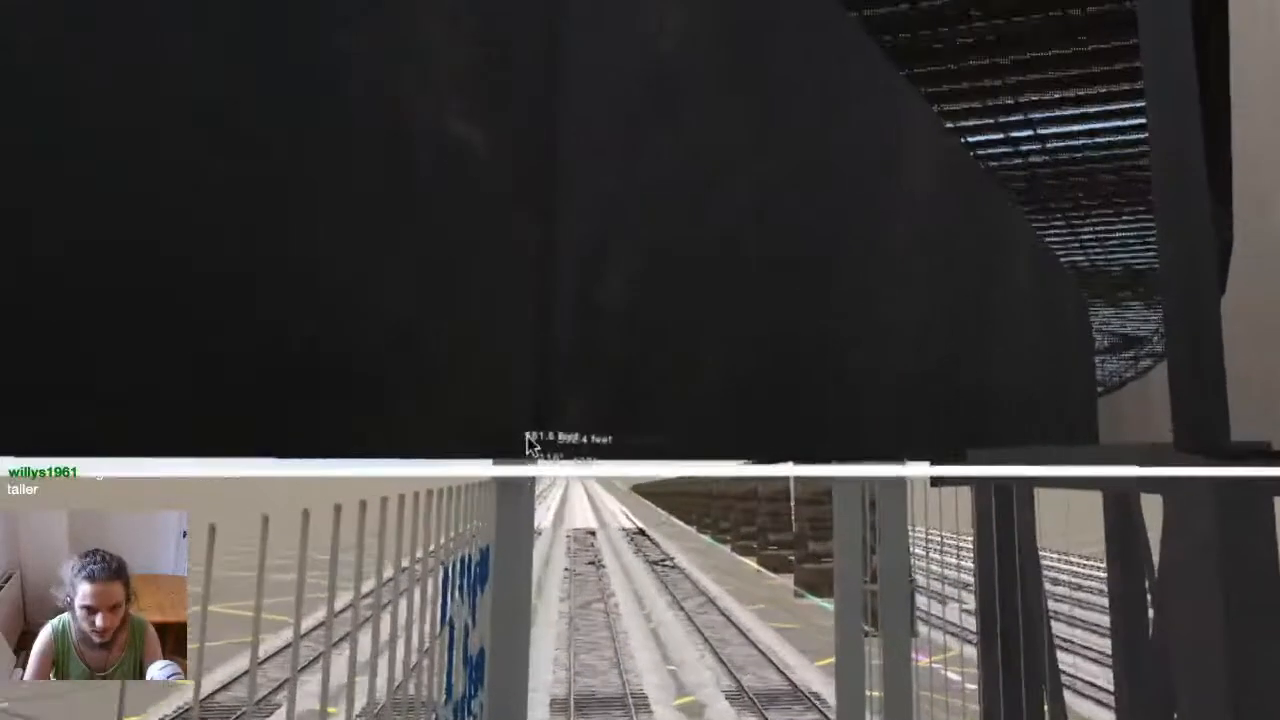
ctrl+scroll(528, 438, up, 5)
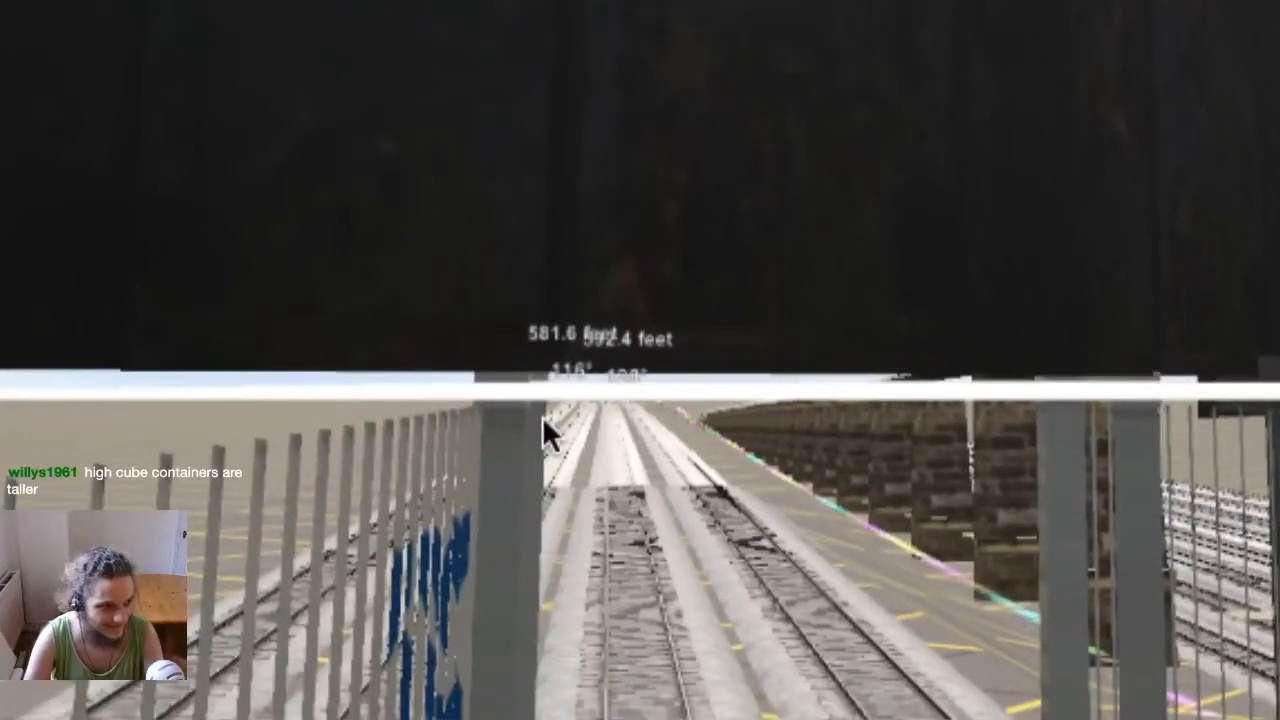
ctrl+scroll(543, 418, down, 10)
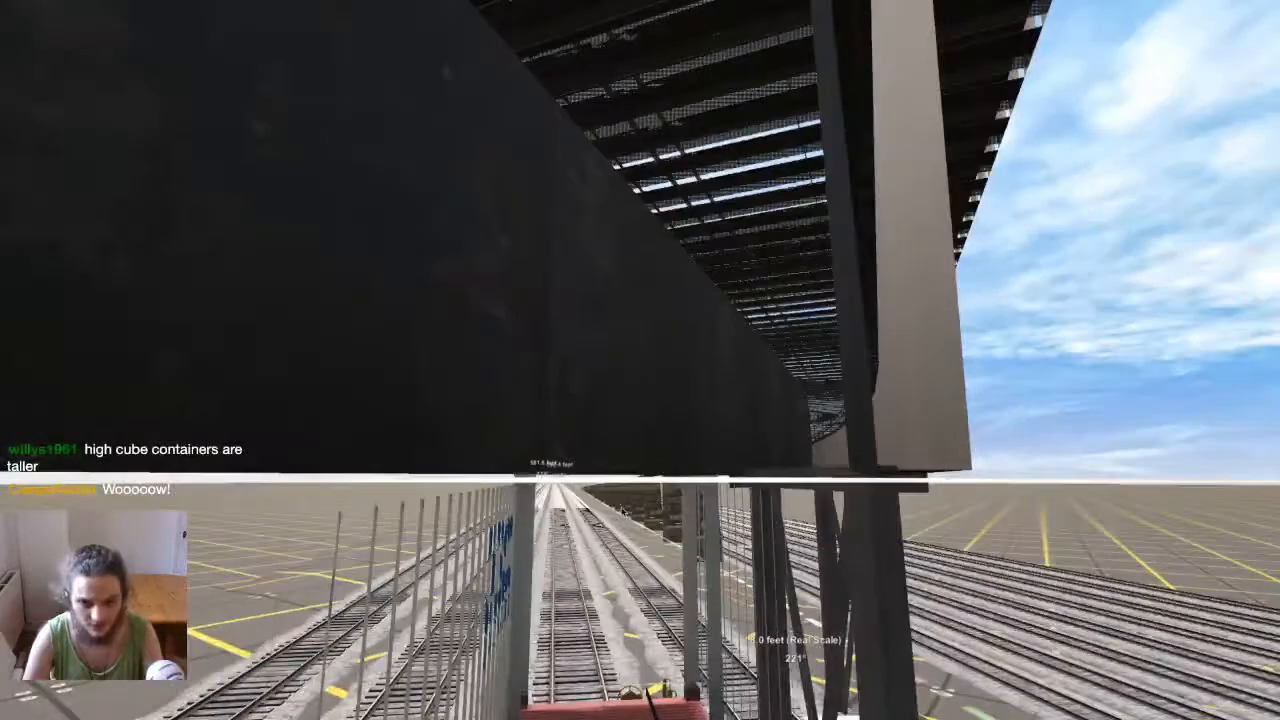
Examine how the double-stacked wellcar fits under the overpass, viewing it from along the tracks and from above
key(Tab)
right_drag(543, 418, 543, 470)
key(4)
right_drag(604, 508, 901, 214)
scroll(600, 400, up, 10)
right_drag(604, 378, 640, 380)
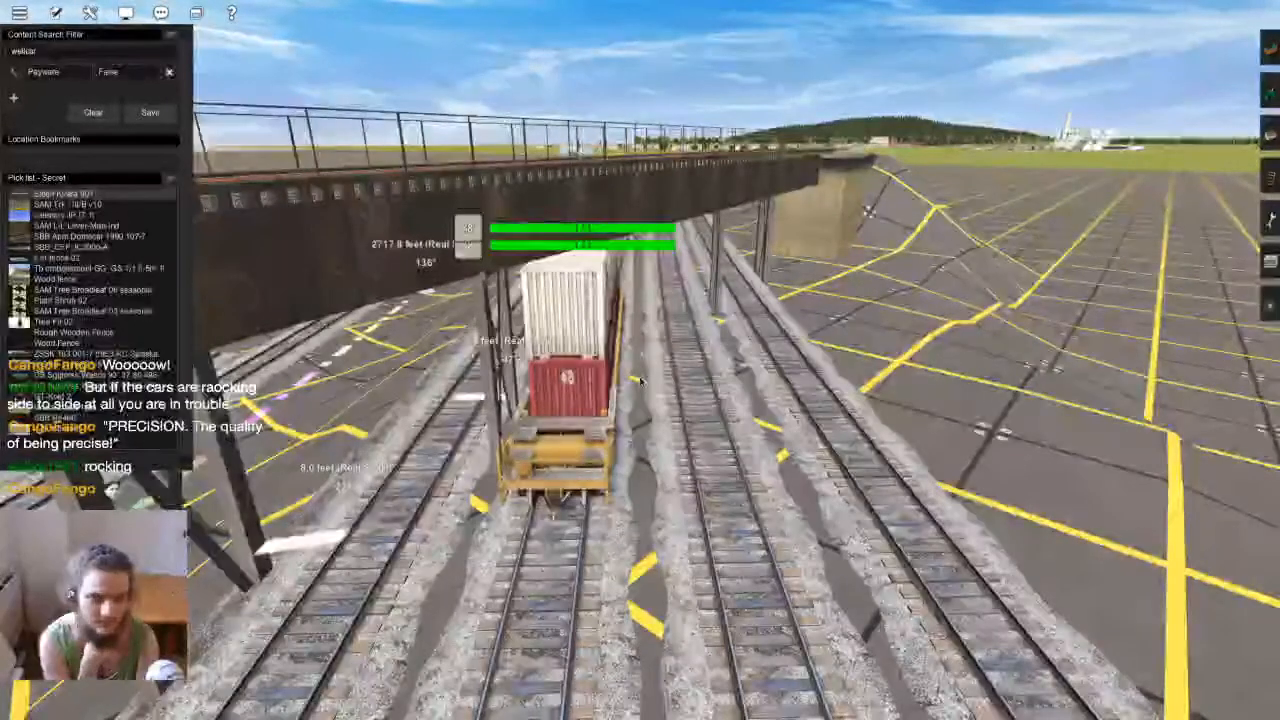
right_drag(641, 381, 641, 381)
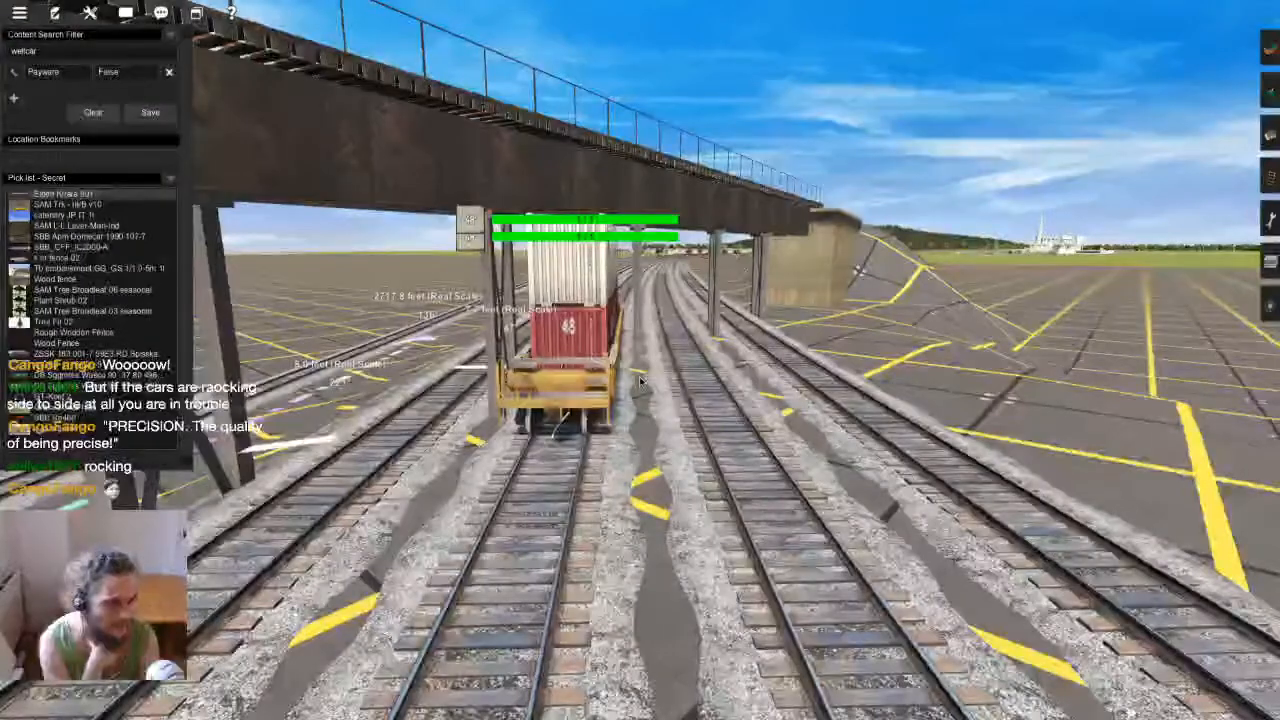
scroll(641, 382, down, 3)
key(Up)
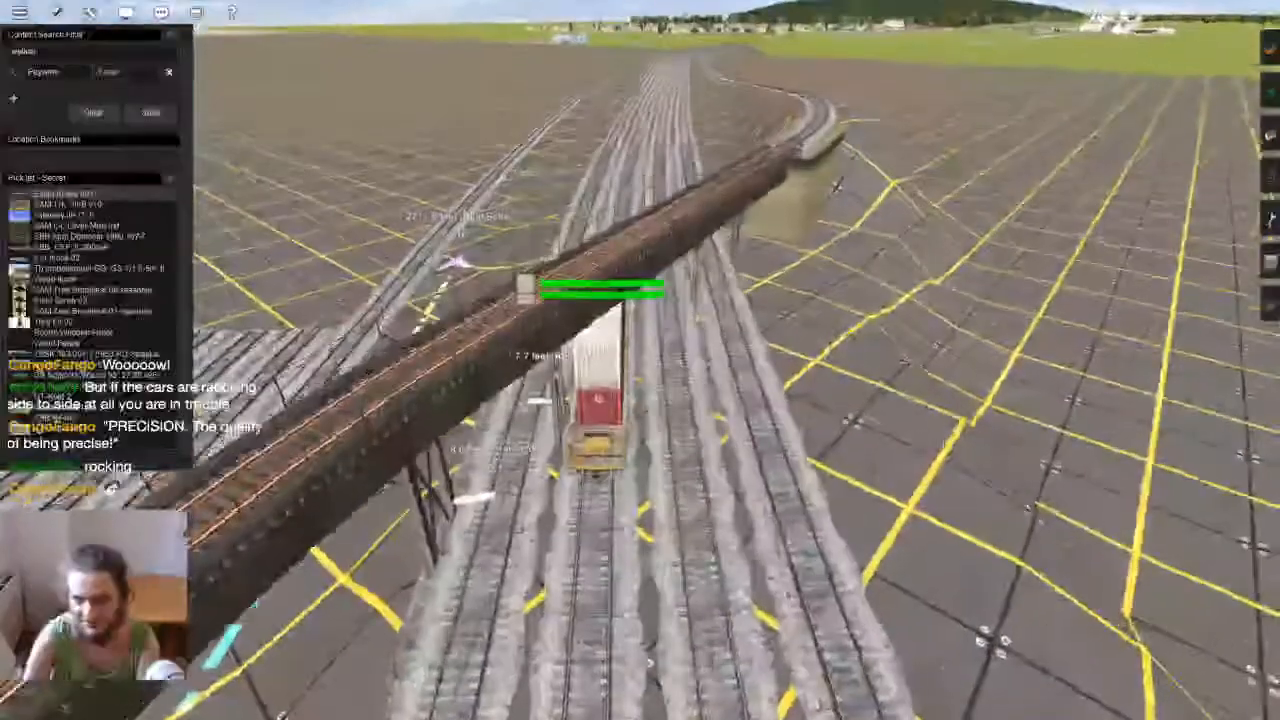
Delete the loaded wellcar from the track under the overpass
key(Right)
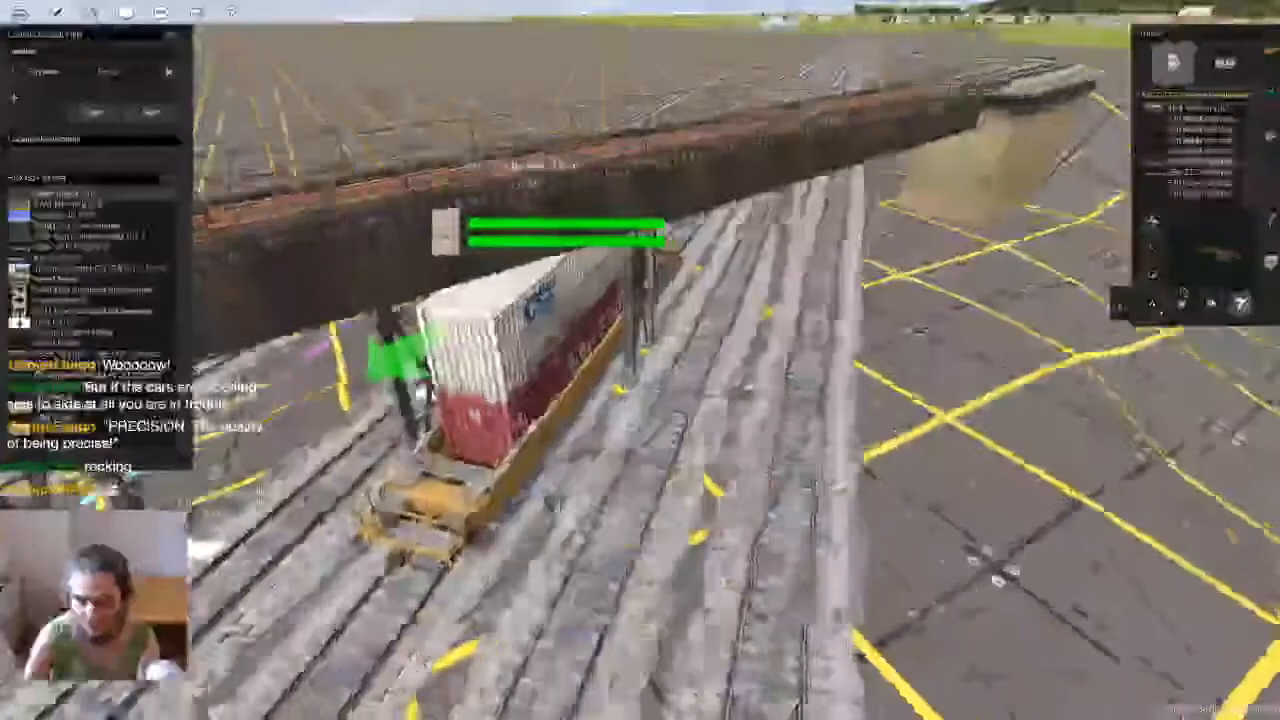
key(Down)
key(Right)
click(1181, 303)
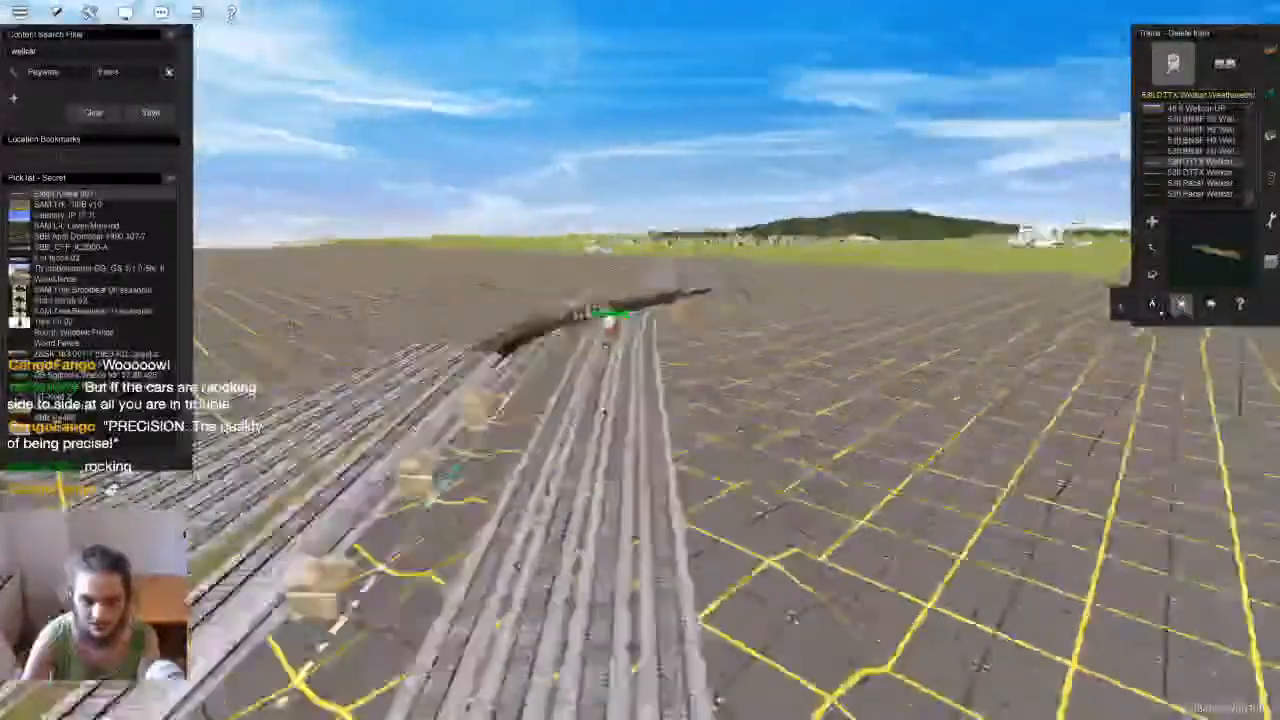
key(Right)
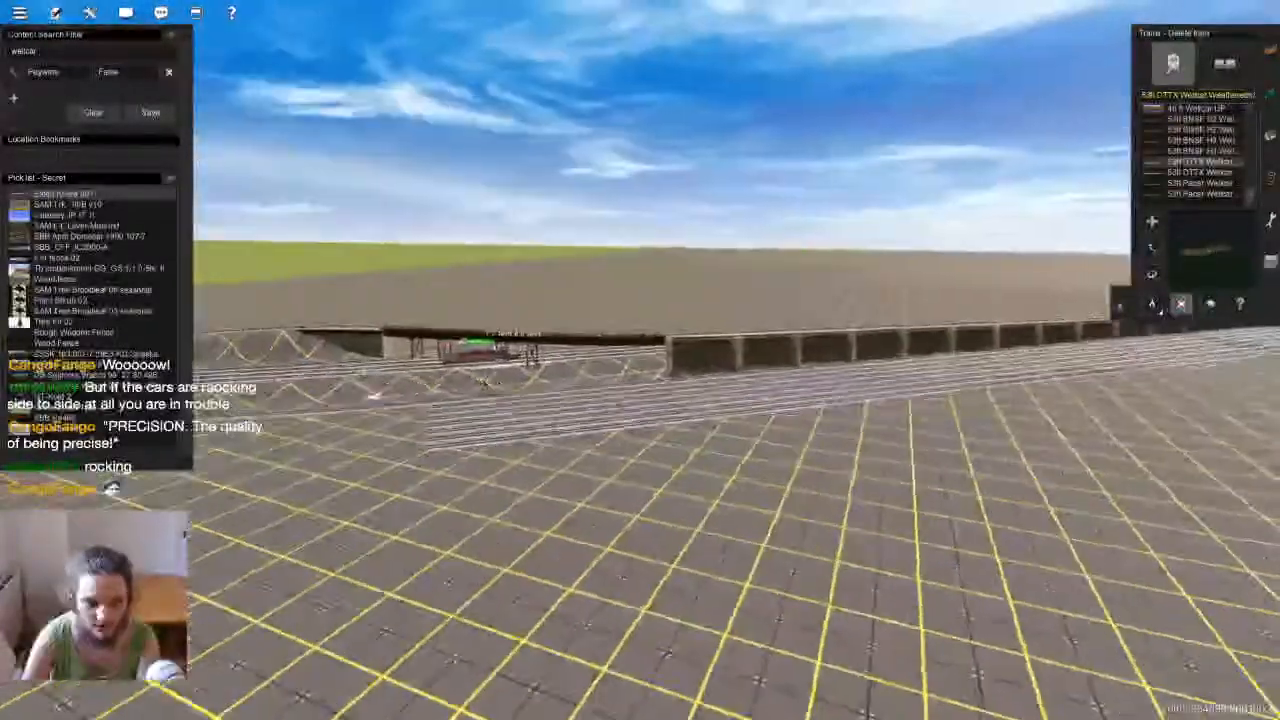
key(Right)
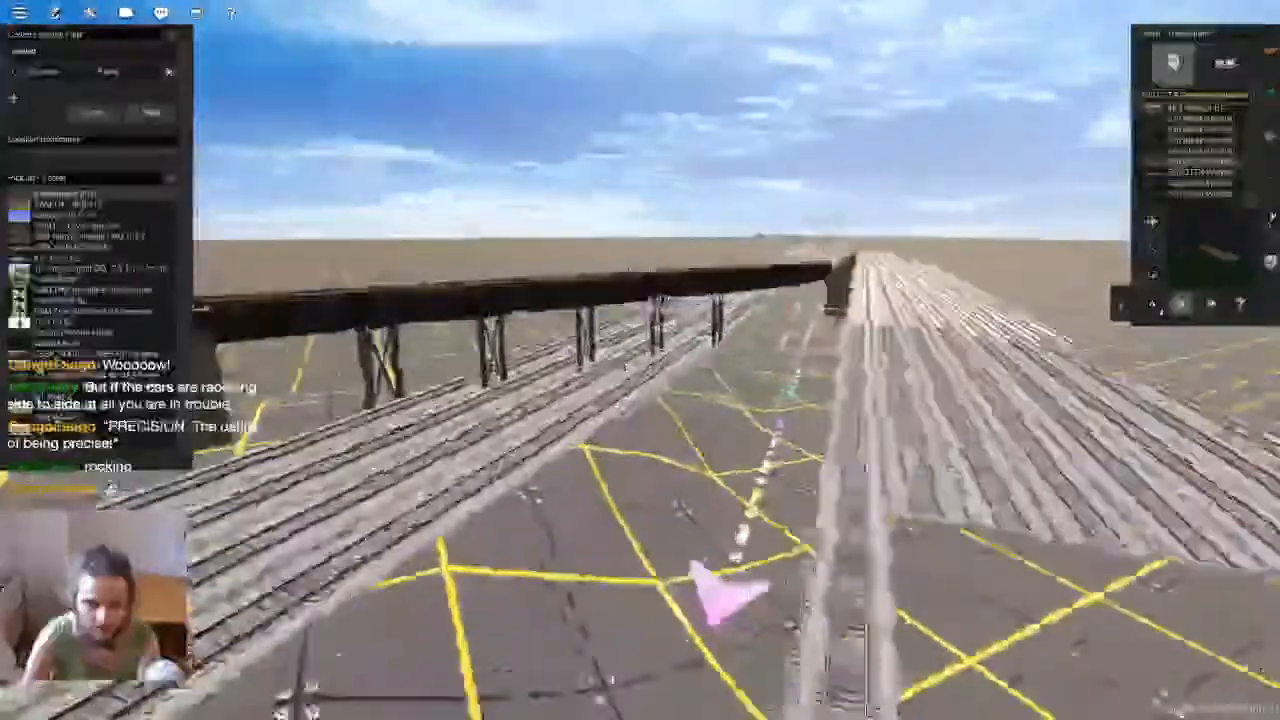
Examine the overpass abutment, support legs and surrounding ground from several angles
key(Up)
key(F3)
key(a)
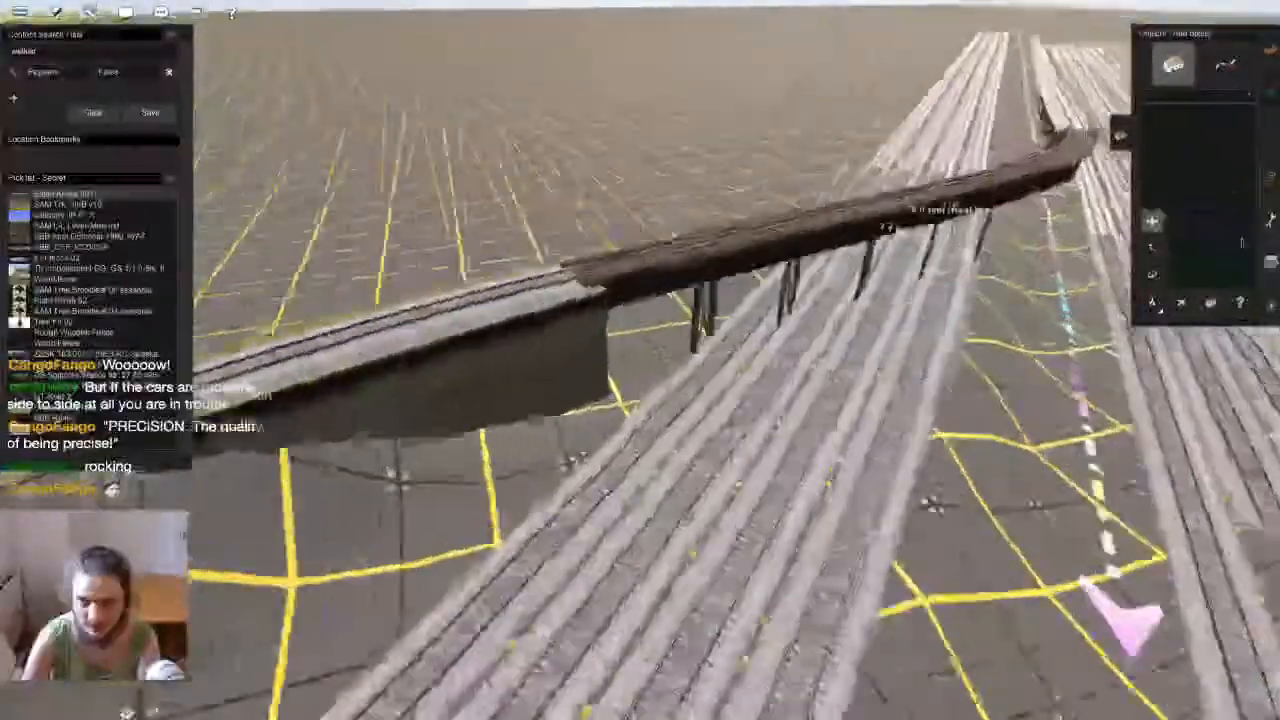
key(Left)
key(F4)
scroll(640, 360, up, 3)
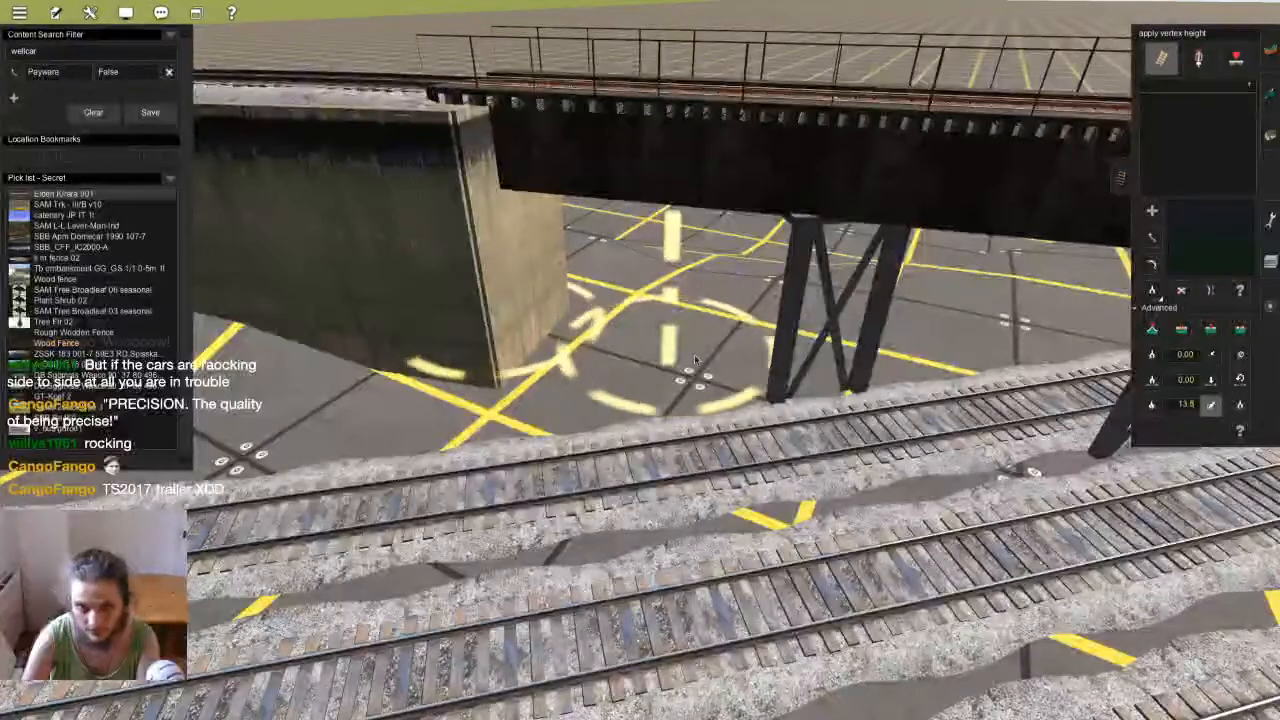
scroll(694, 354, down, 3)
right_drag(694, 354, 448, 332)
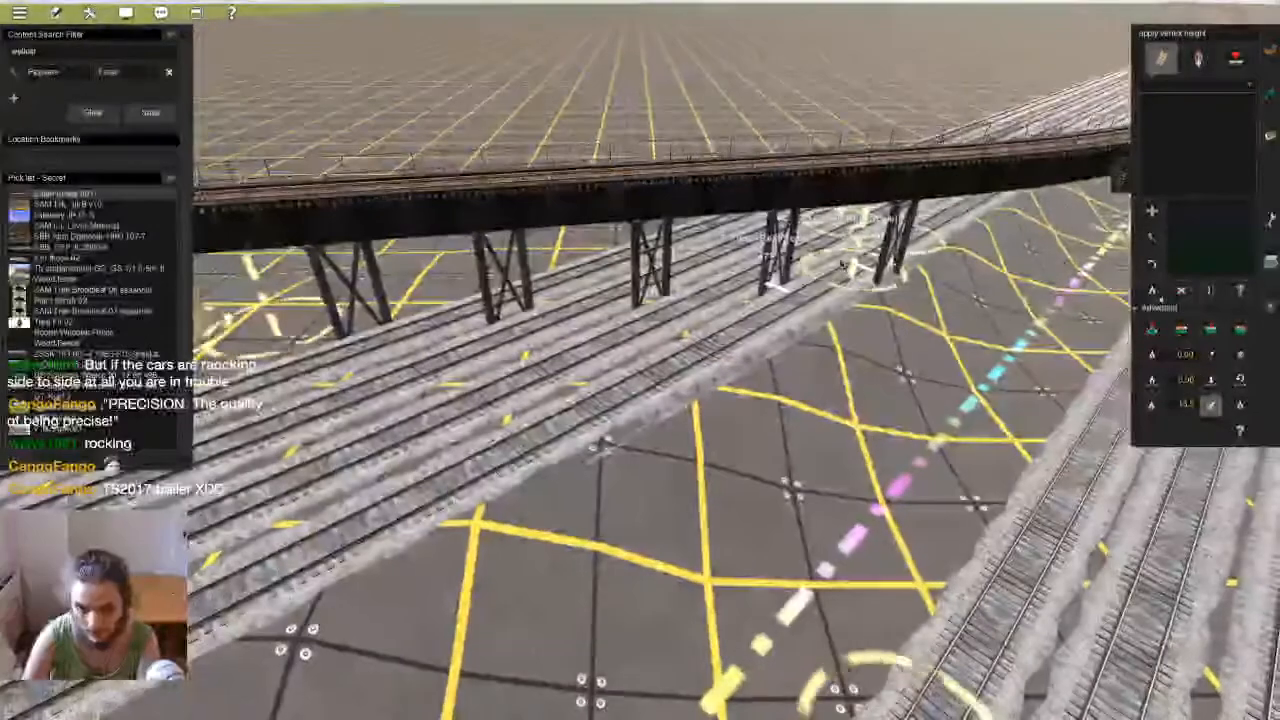
right_drag(853, 278, 694, 596)
right_drag(815, 389, 540, 262)
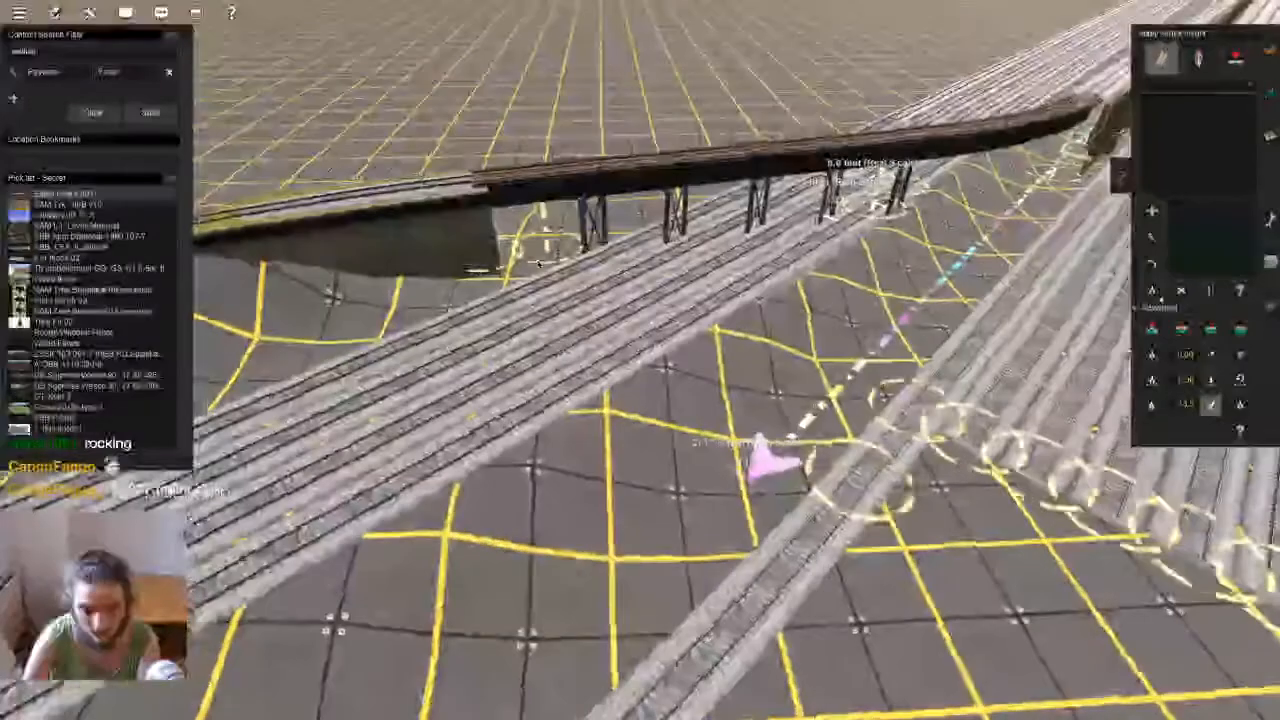
right_drag(576, 290, 635, 300)
scroll(590, 400, up, 3)
Place another 53ft DTTX Wellcar Weathered (Single) on the track beneath the overpass and open its properties
key(F7)
right_drag(555, 368, 660, 318)
scroll(625, 345, up, 3)
click(667, 344)
key(p)
click(595, 325)
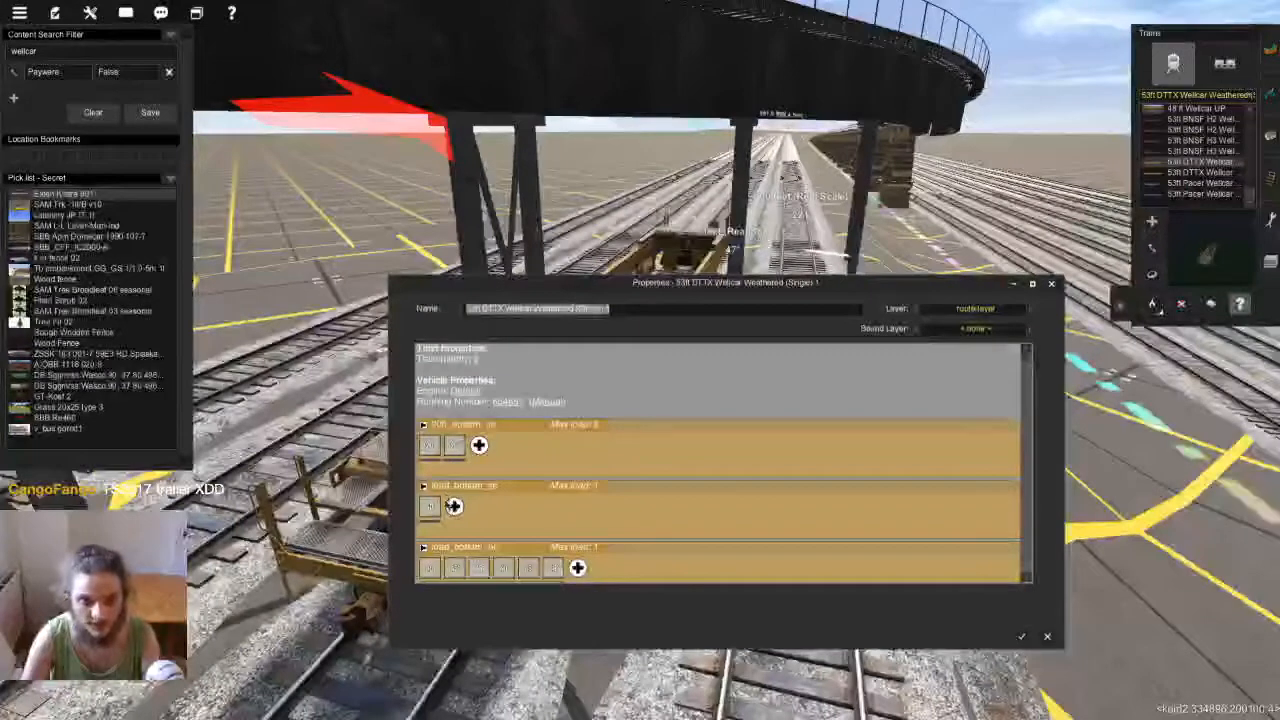
Fill the new wellcar's load_bottom_hc slot with one unit of 48ft Containers (Empty)
scroll(500, 533, down, 1)
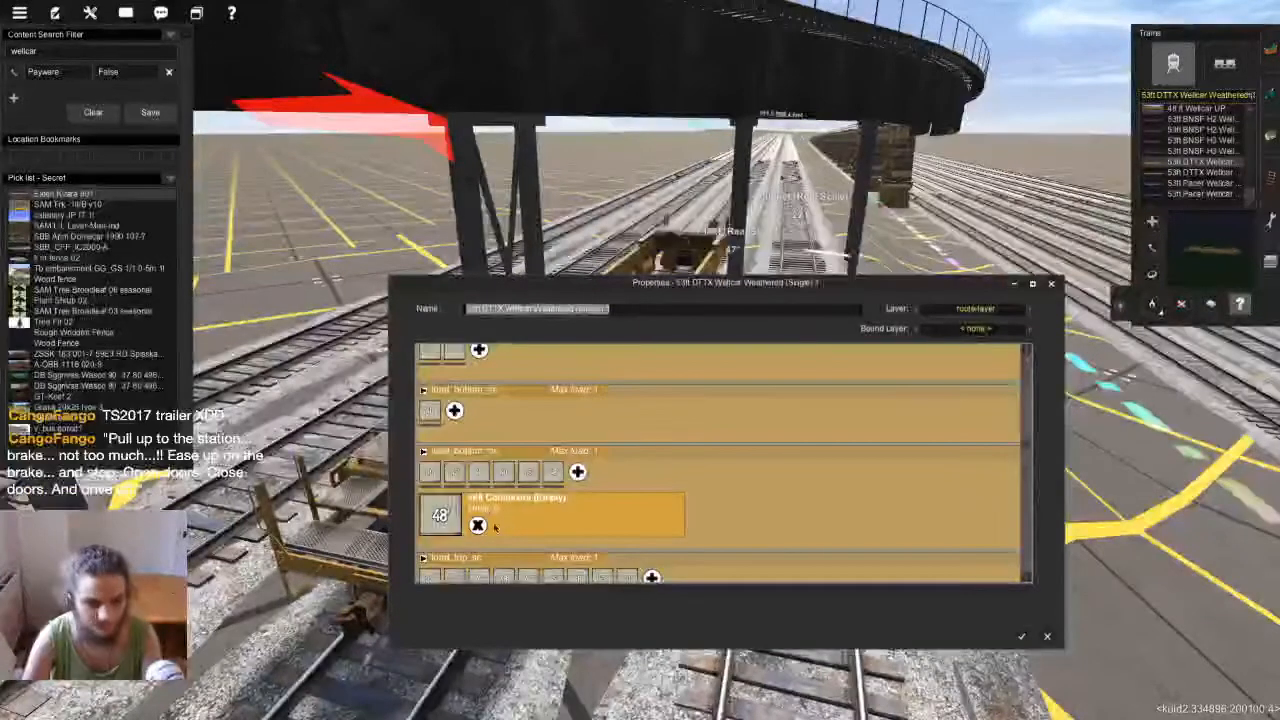
click(502, 514)
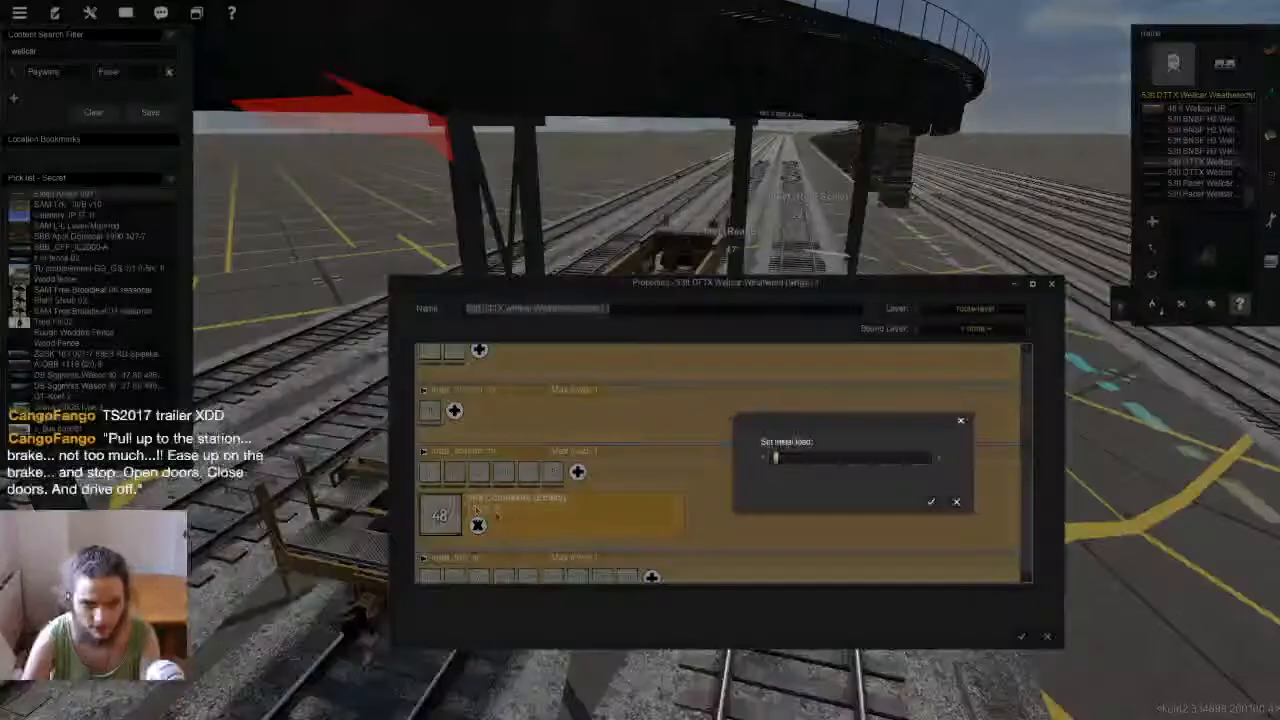
key(Return)
Load one unit of 40ft High Cubed Containers (Loaded) into the top slot and apply the wellcar's properties
scroll(541, 510, down, 4)
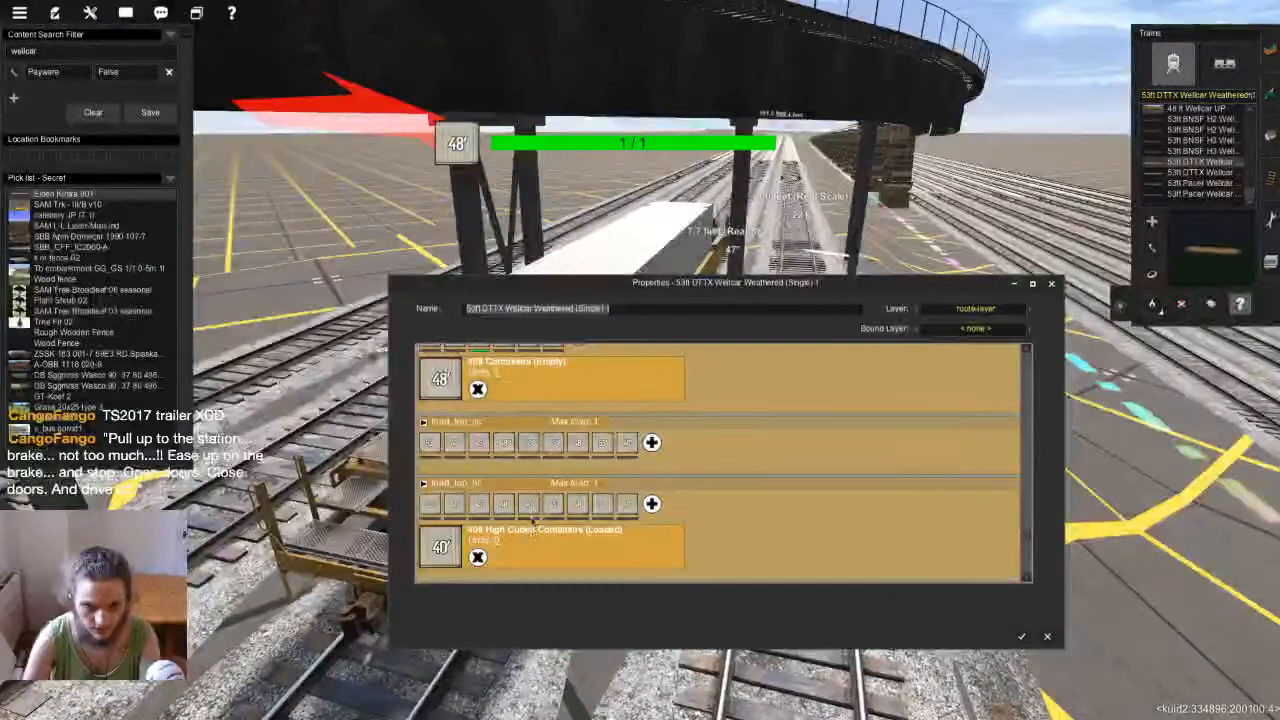
click(503, 537)
key(Return)
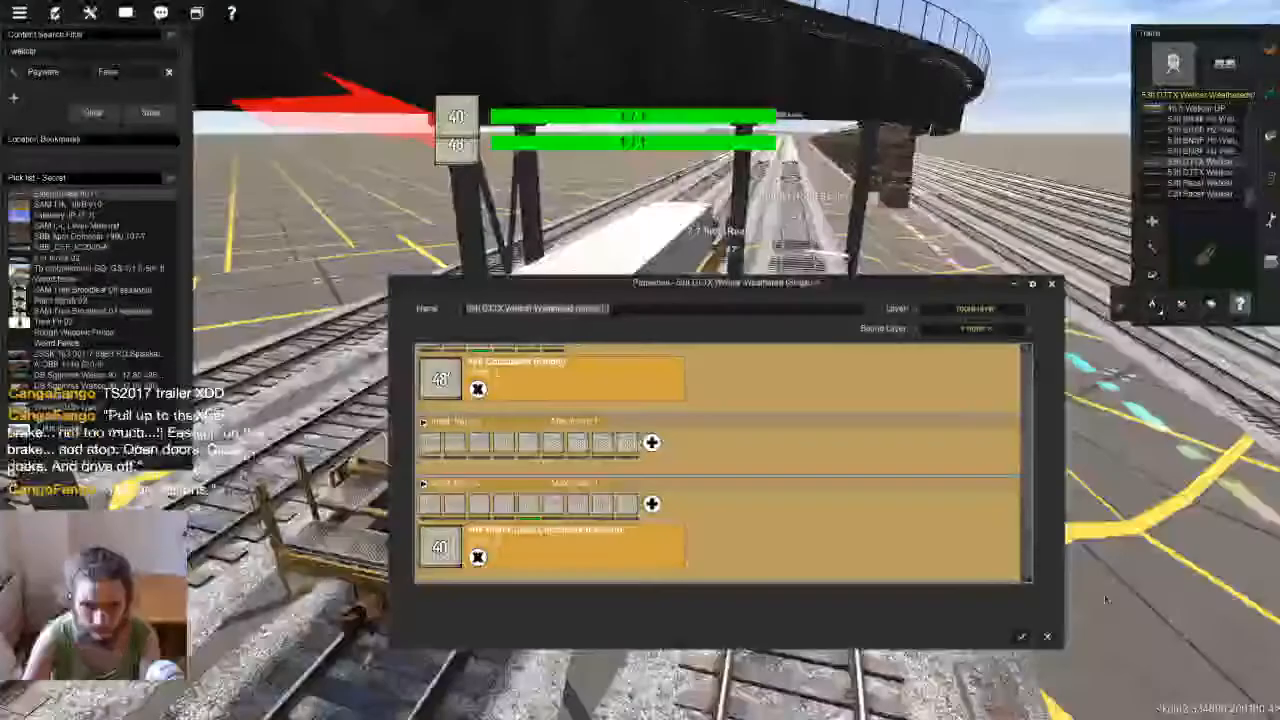
click(1022, 636)
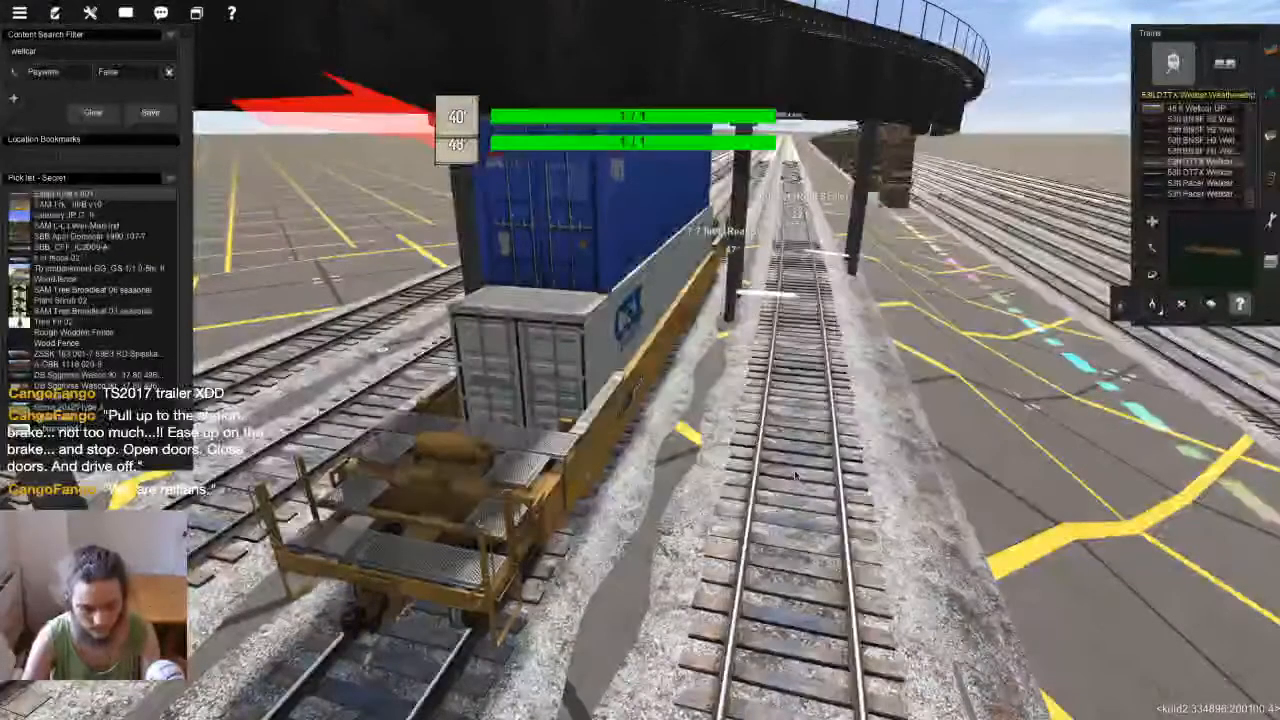
Examine the clearance between the double-stacked wellcar, the overpass girder and the support legs from several angles
key(ctrl+n)
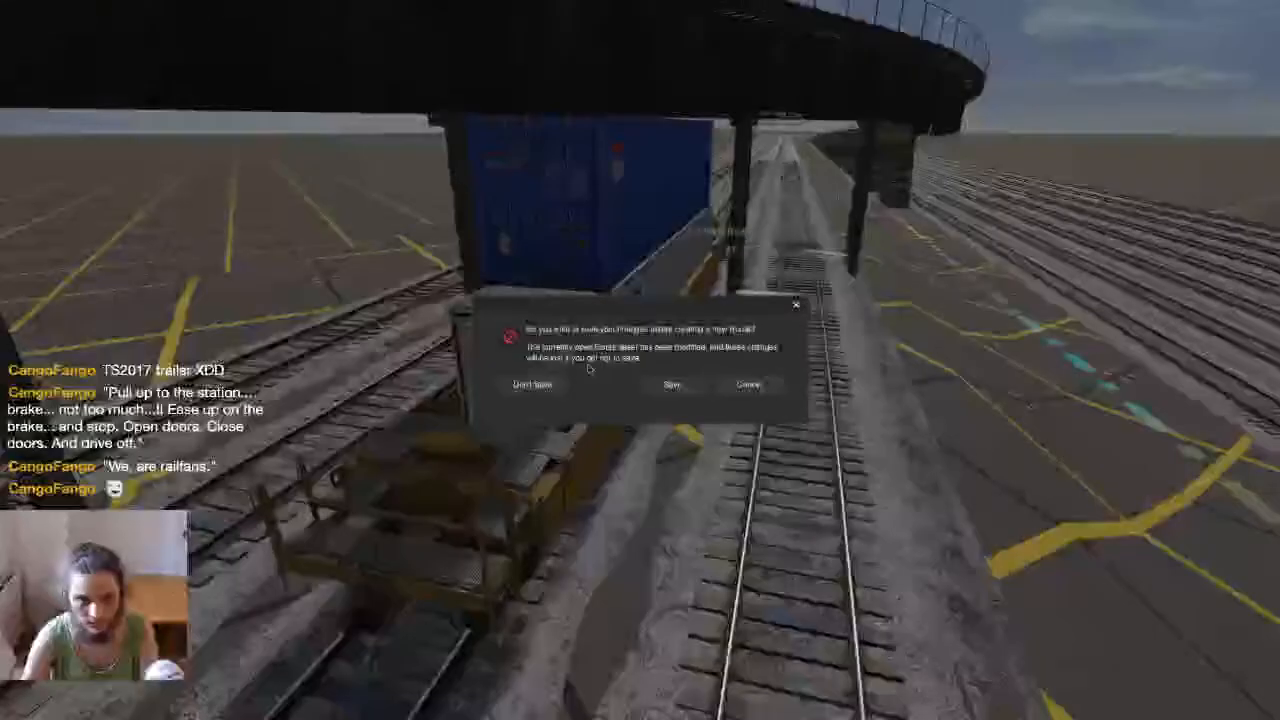
click(748, 385)
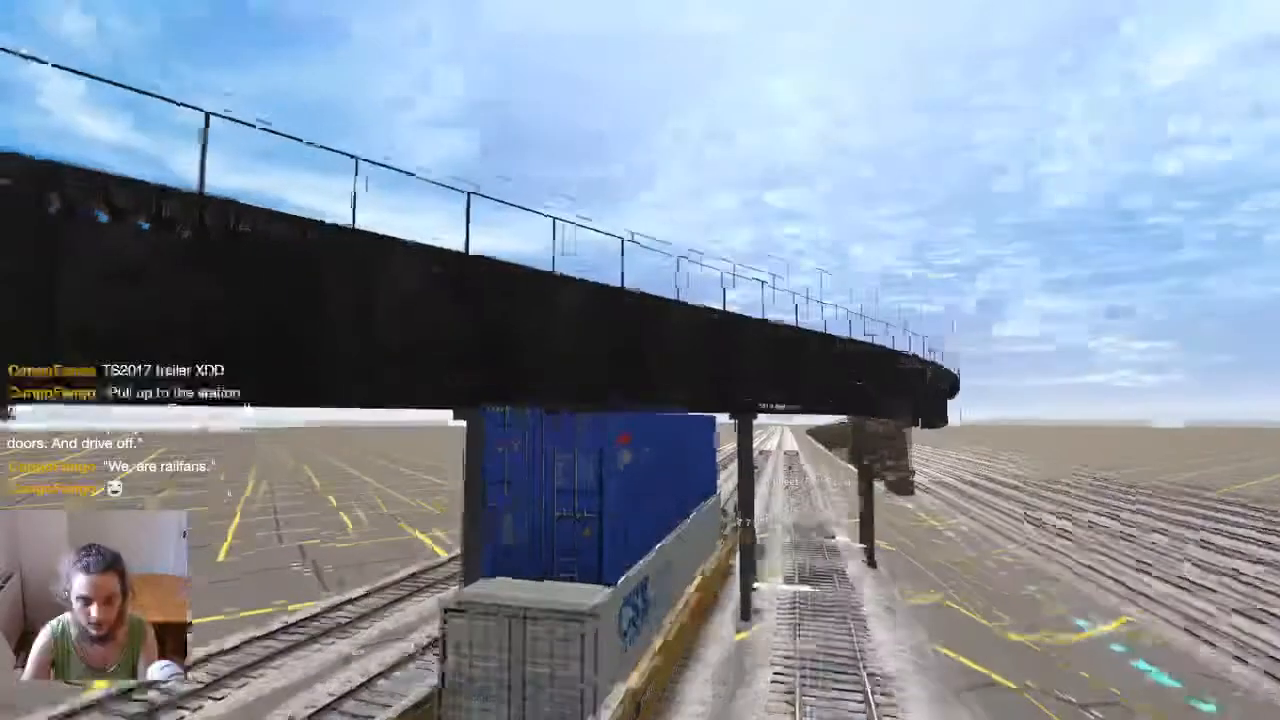
scroll(640, 360, up, 3)
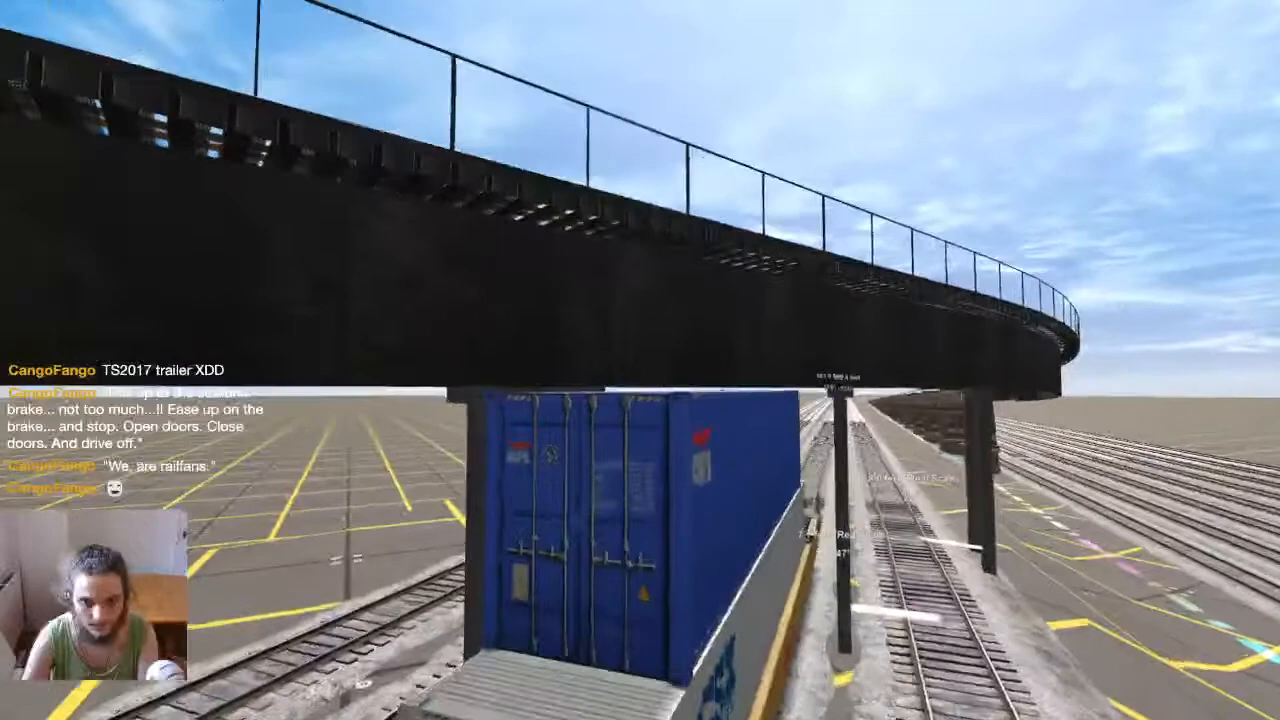
scroll(640, 360, up, 3)
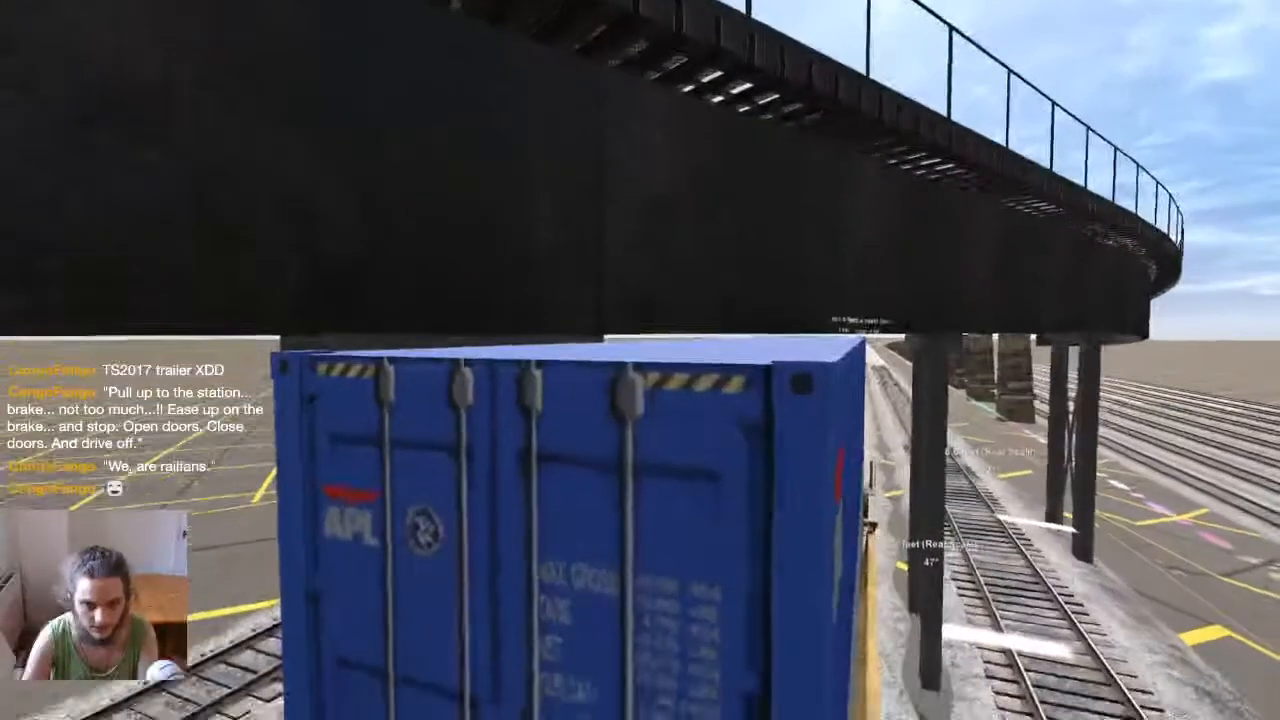
key(Up)
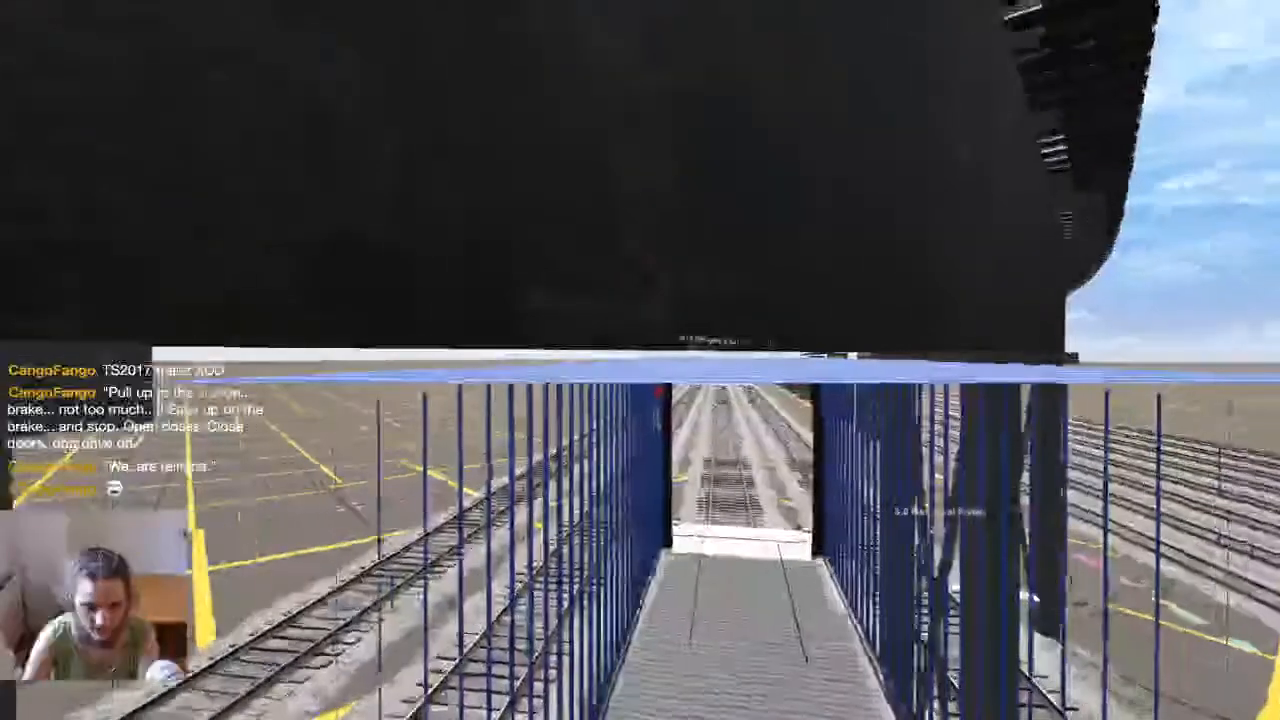
scroll(640, 360, down, 5)
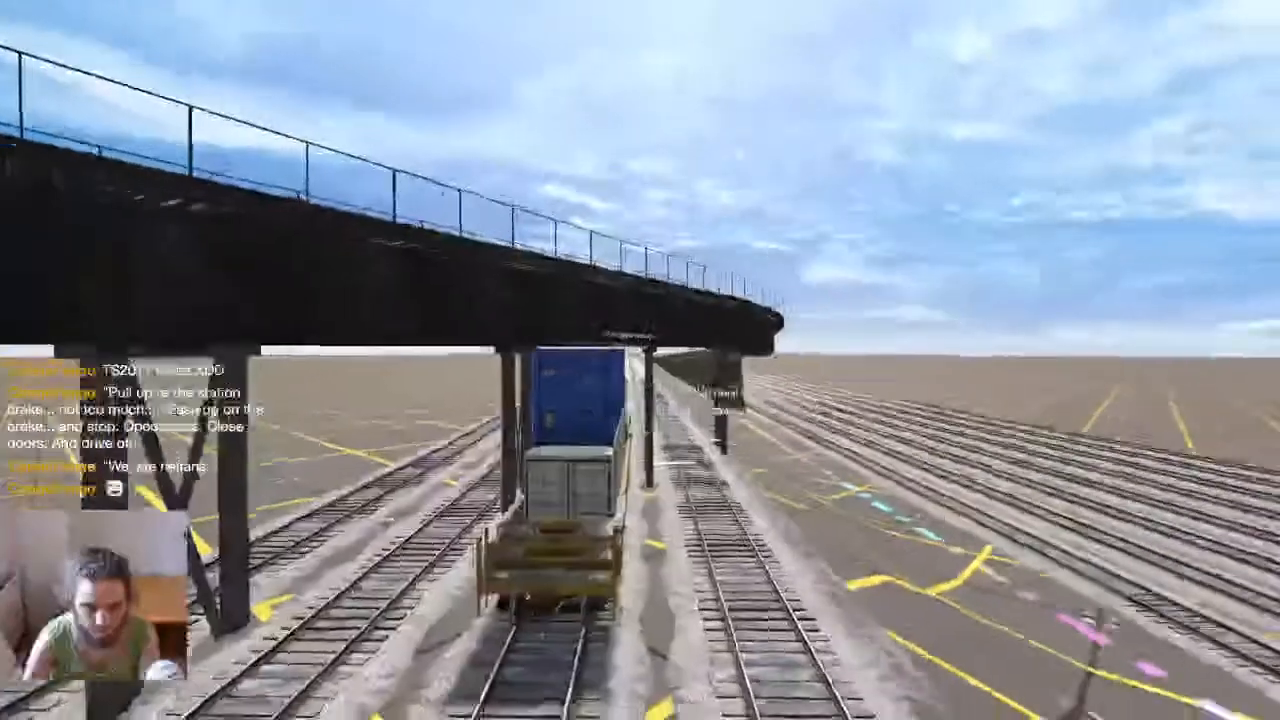
key(Left)
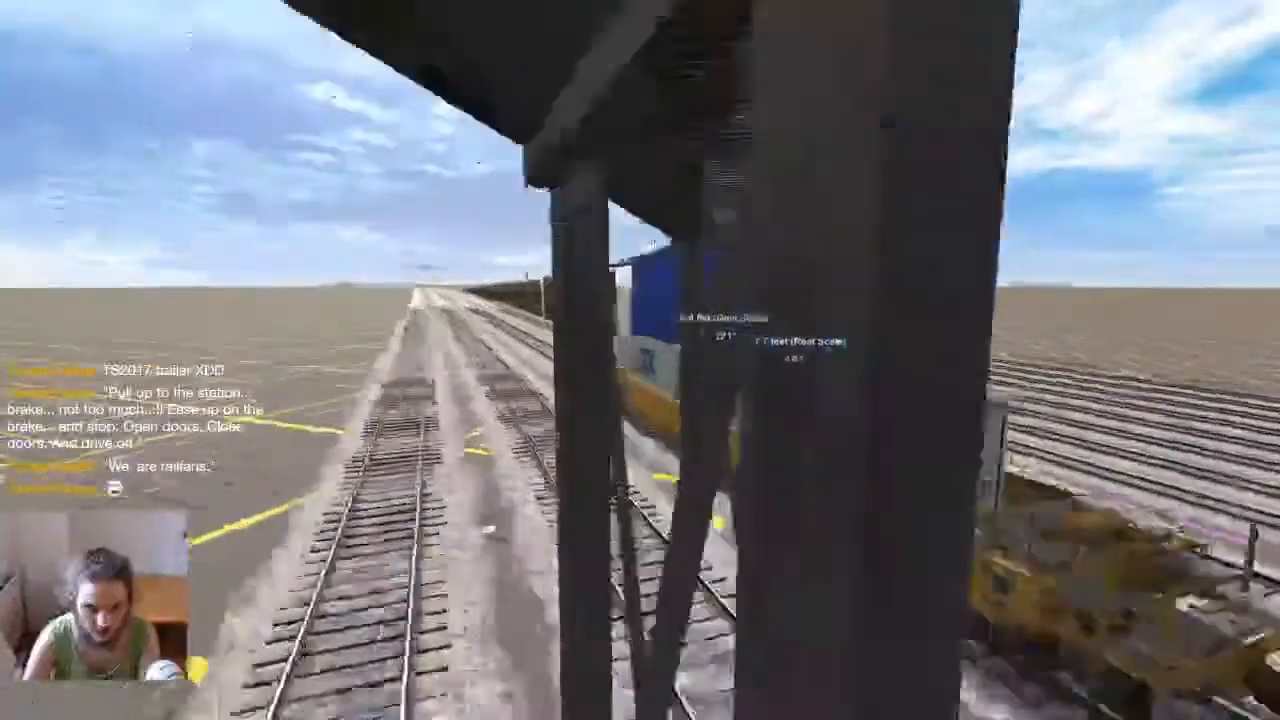
key(Down)
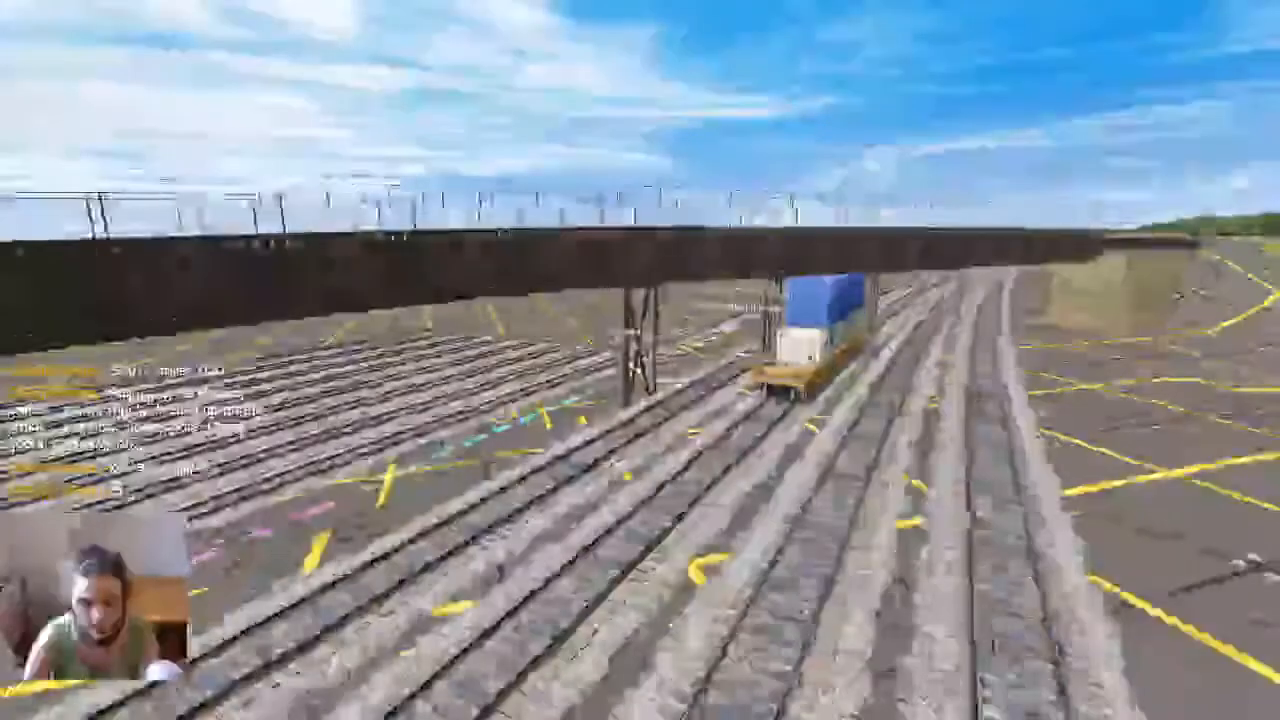
Examine the embankment terrain and the yard tracks leading away from the overpass
key(Down)
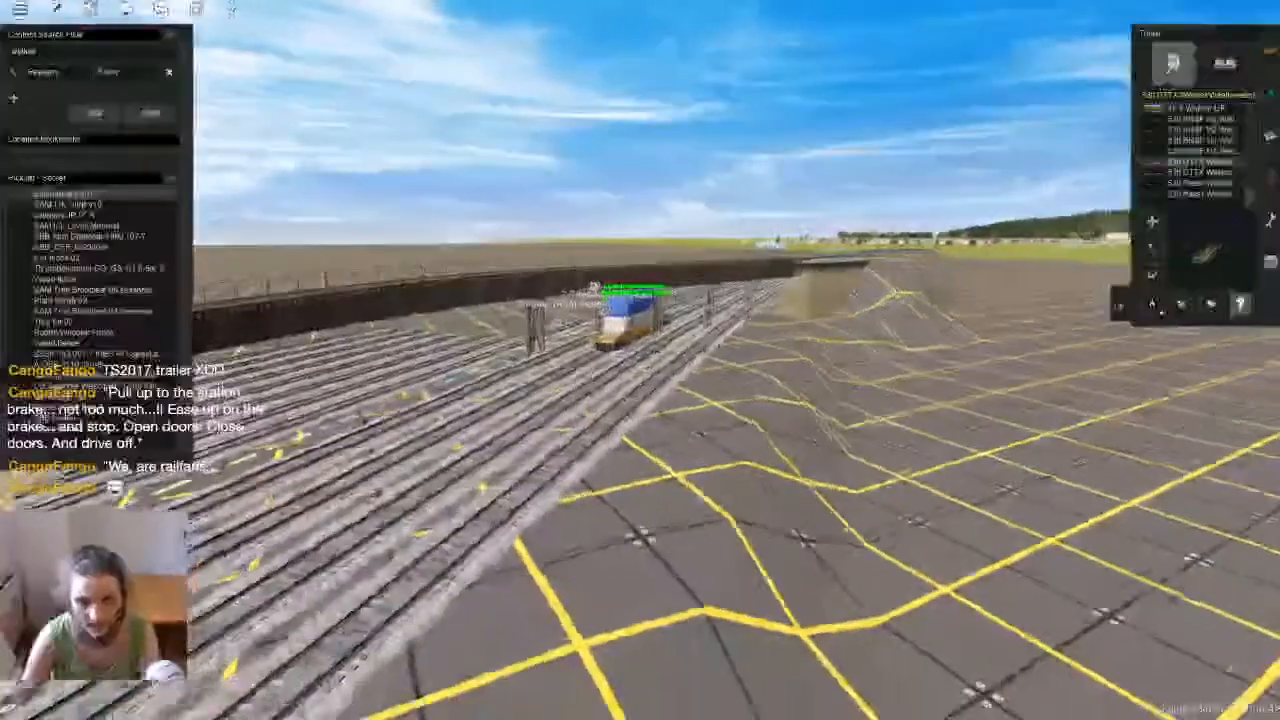
key(Up)
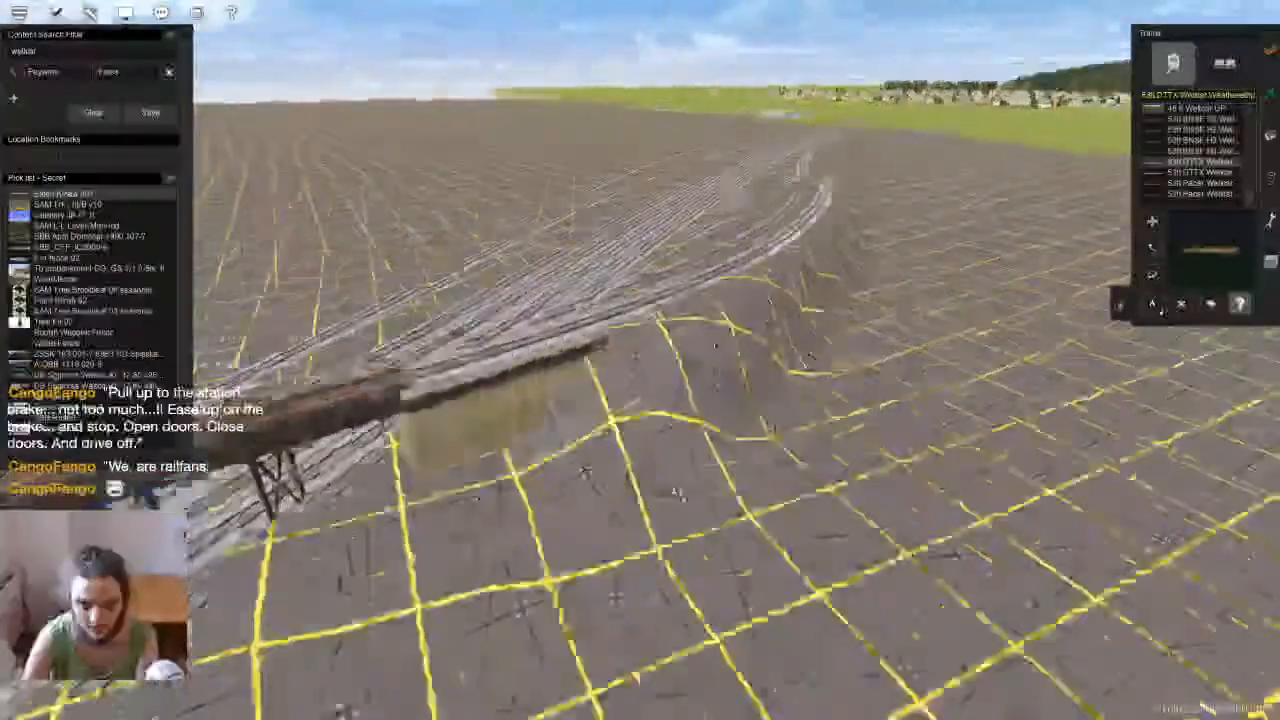
key(Down)
key(Up)
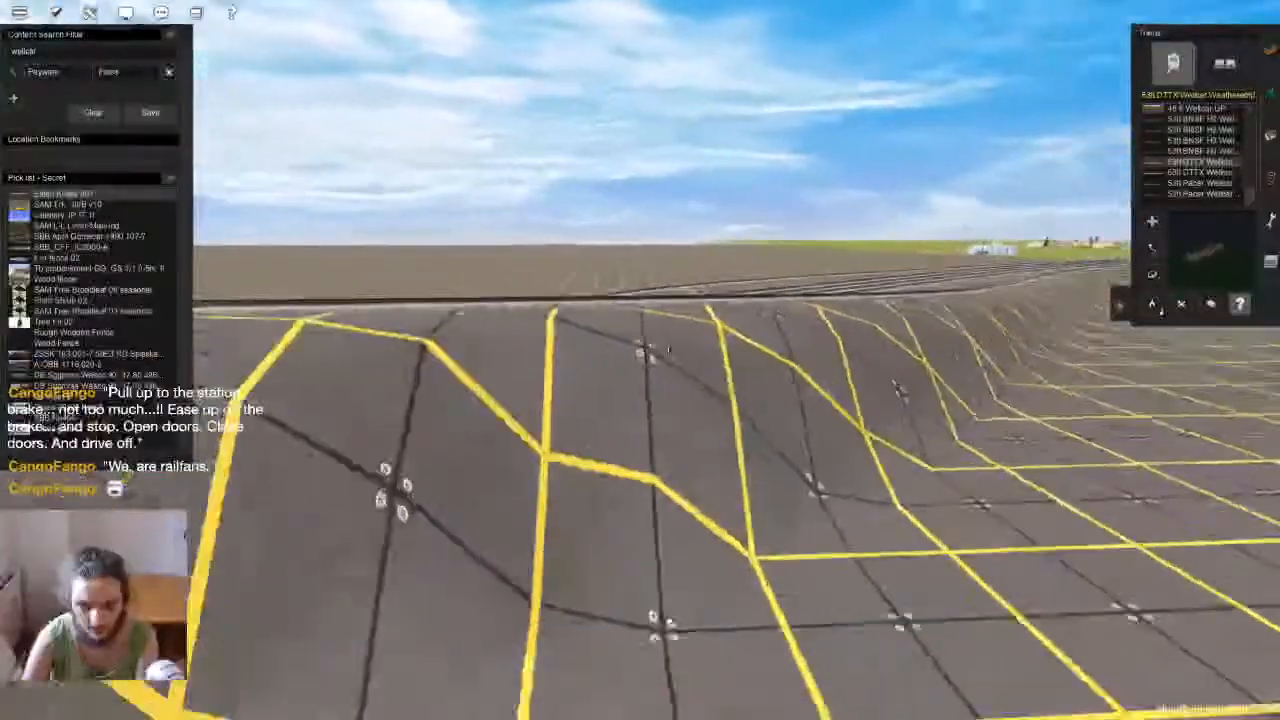
key(Left)
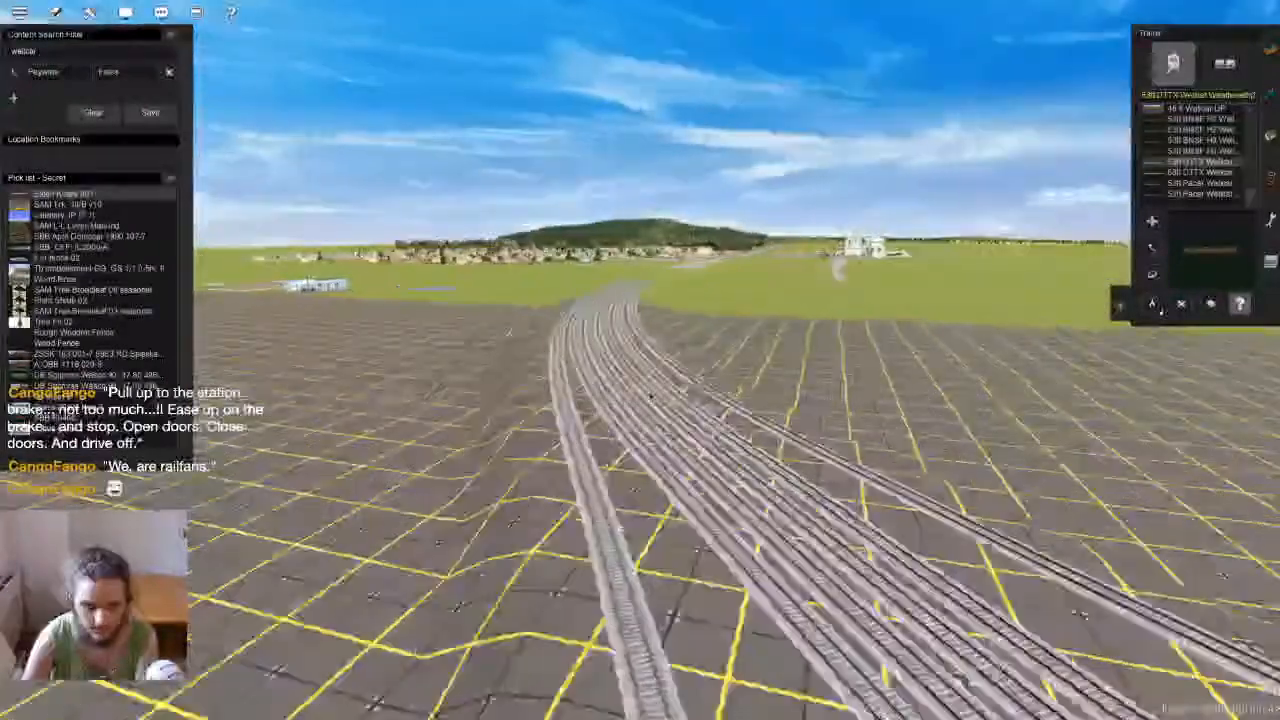
key(Left)
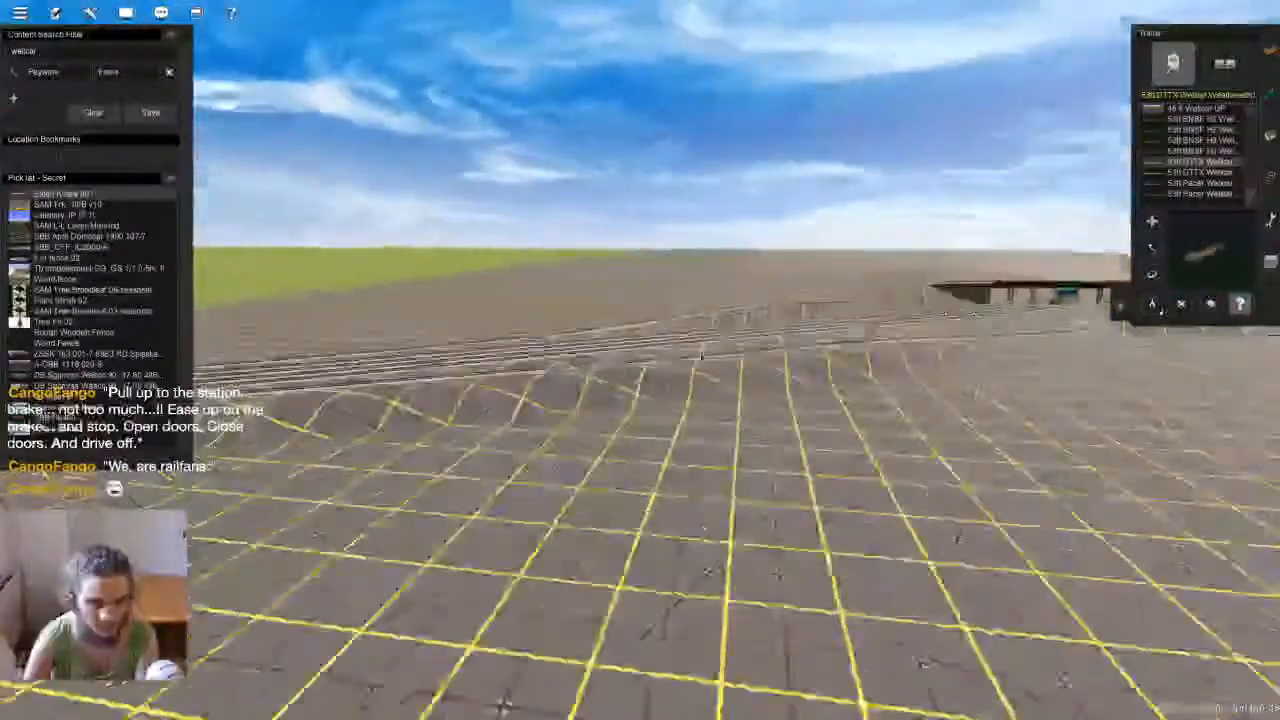
key(Up)
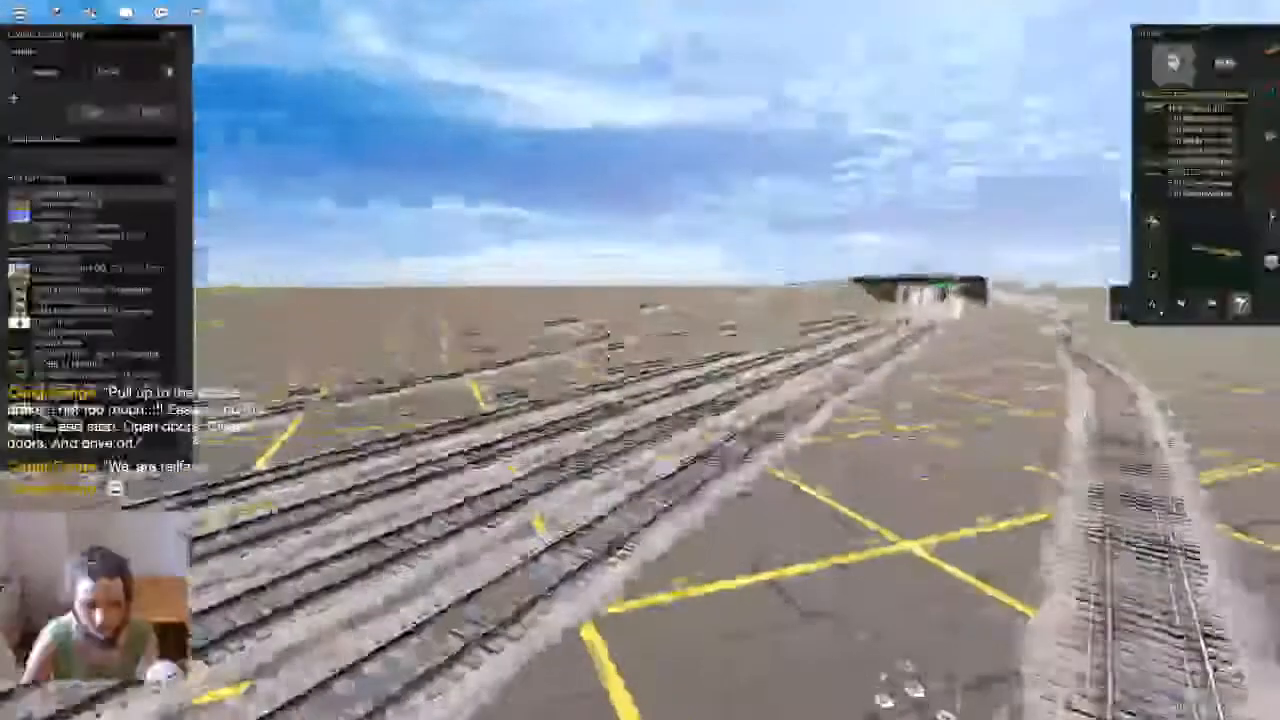
Switch to track editing and inspect the yard tracks, the inside of the abutment and the ballasted deck approach
key(Left)
key(F4)
key(Left)
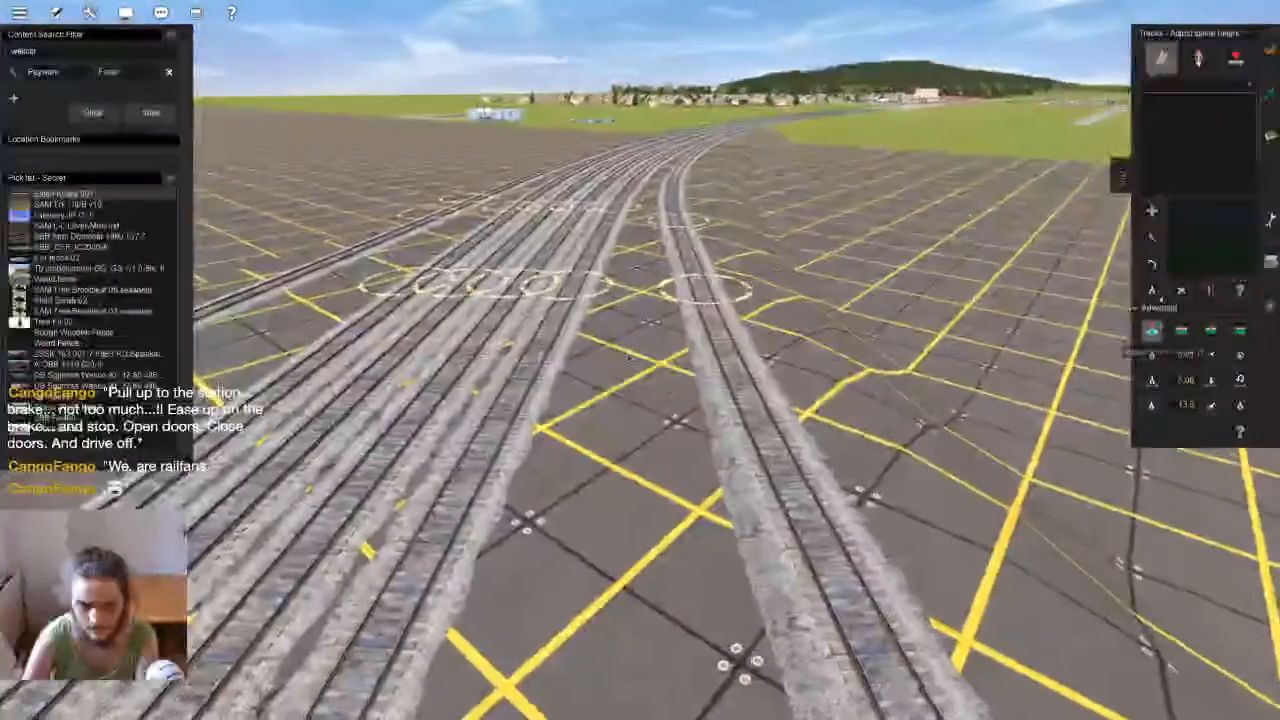
key(Left)
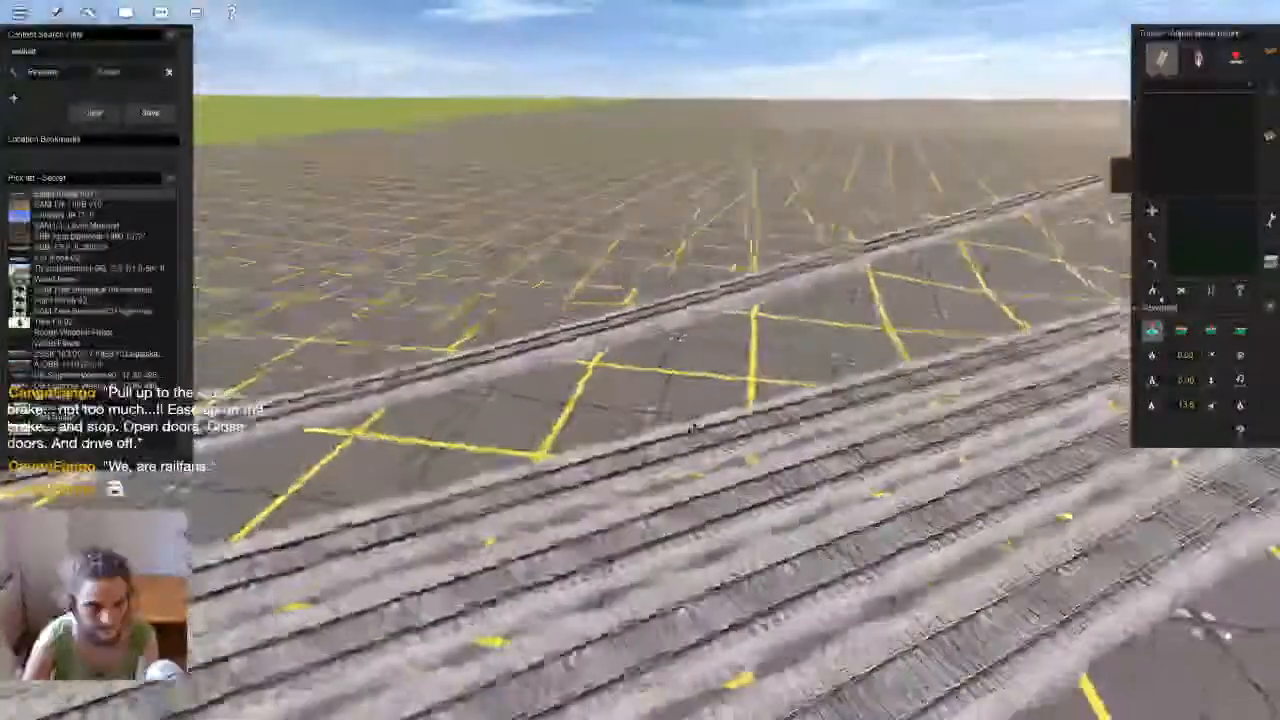
key(w)
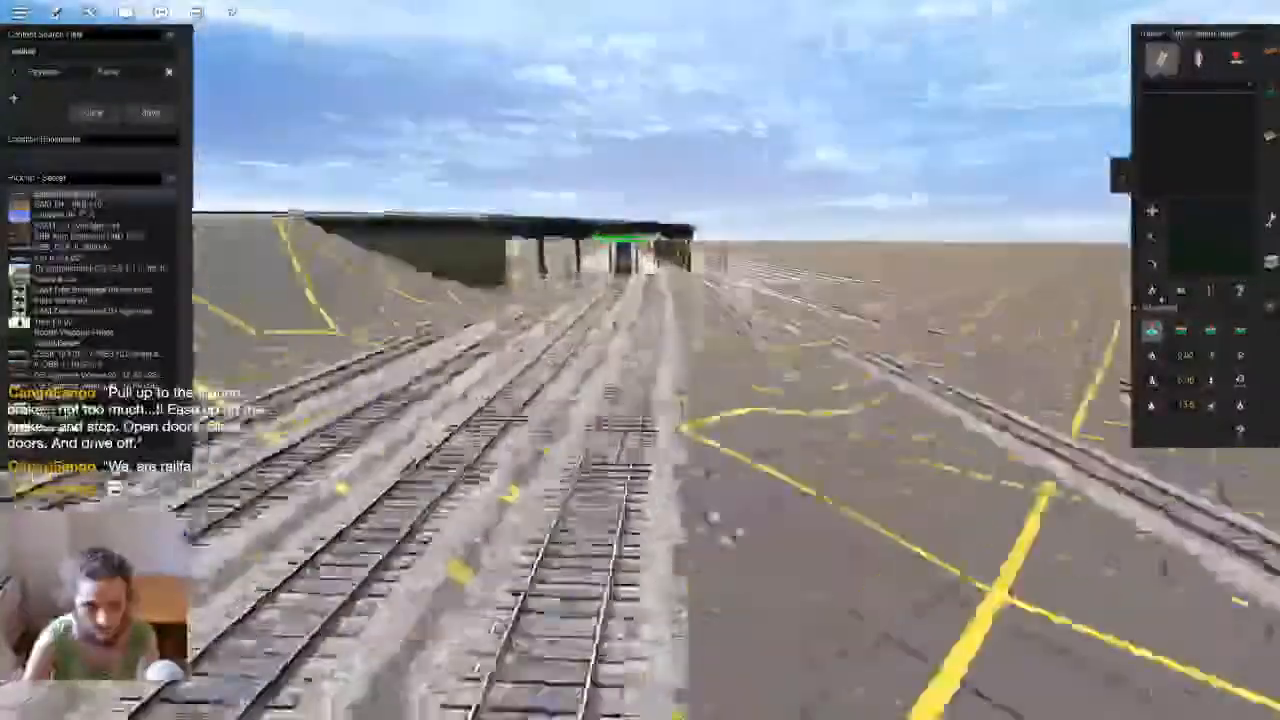
key(w)
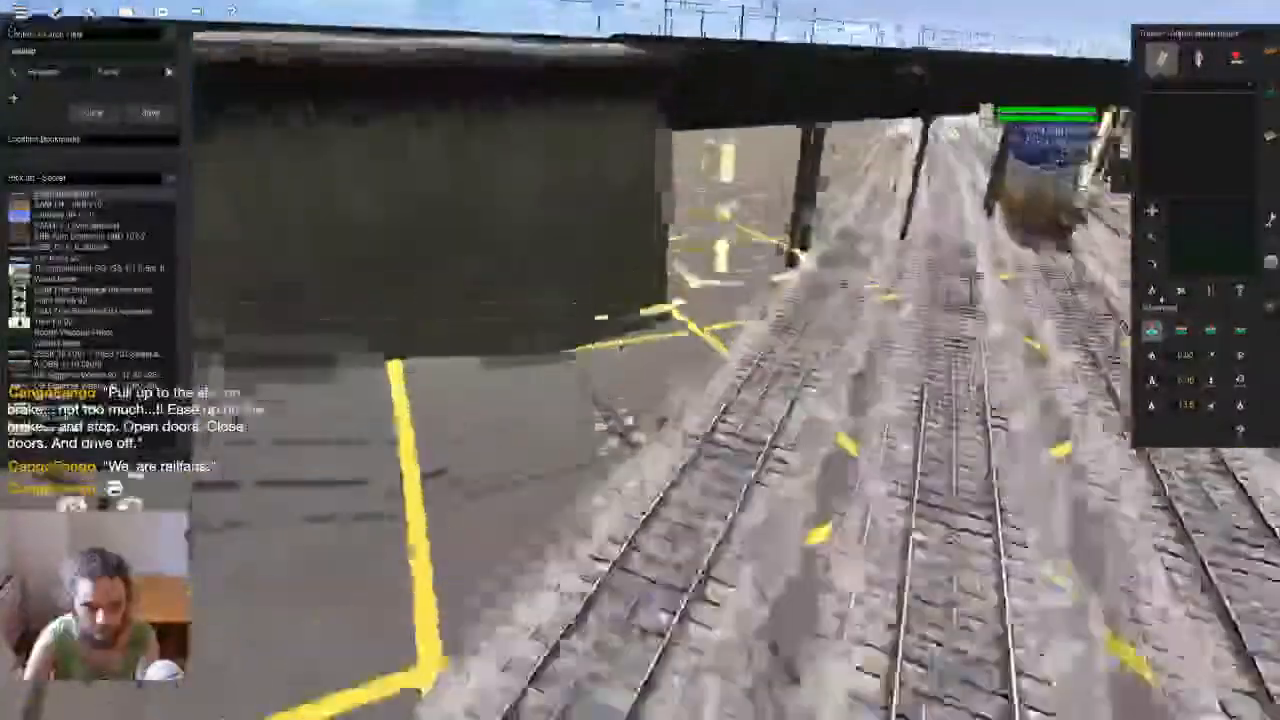
key(w)
mouse_move(636, 355)
right_down()
mouse_move(690, 335)
mouse_move(700, 290)
right_up()
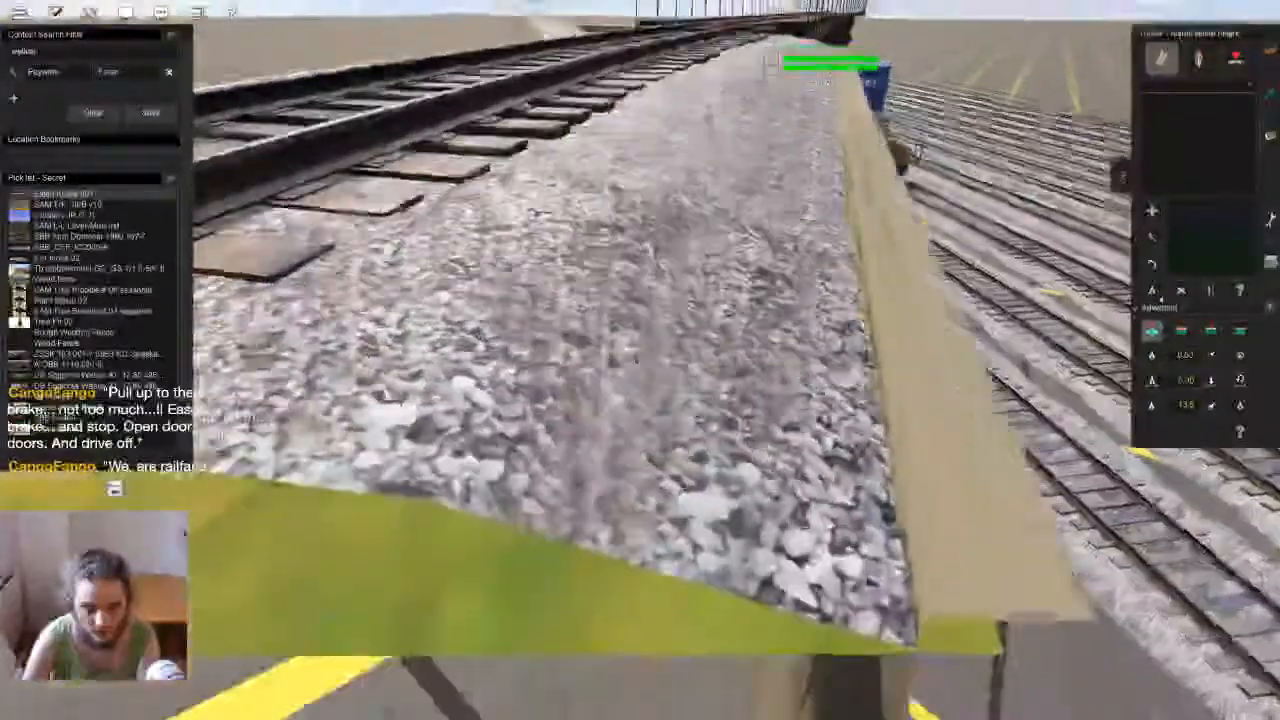
key(Down)
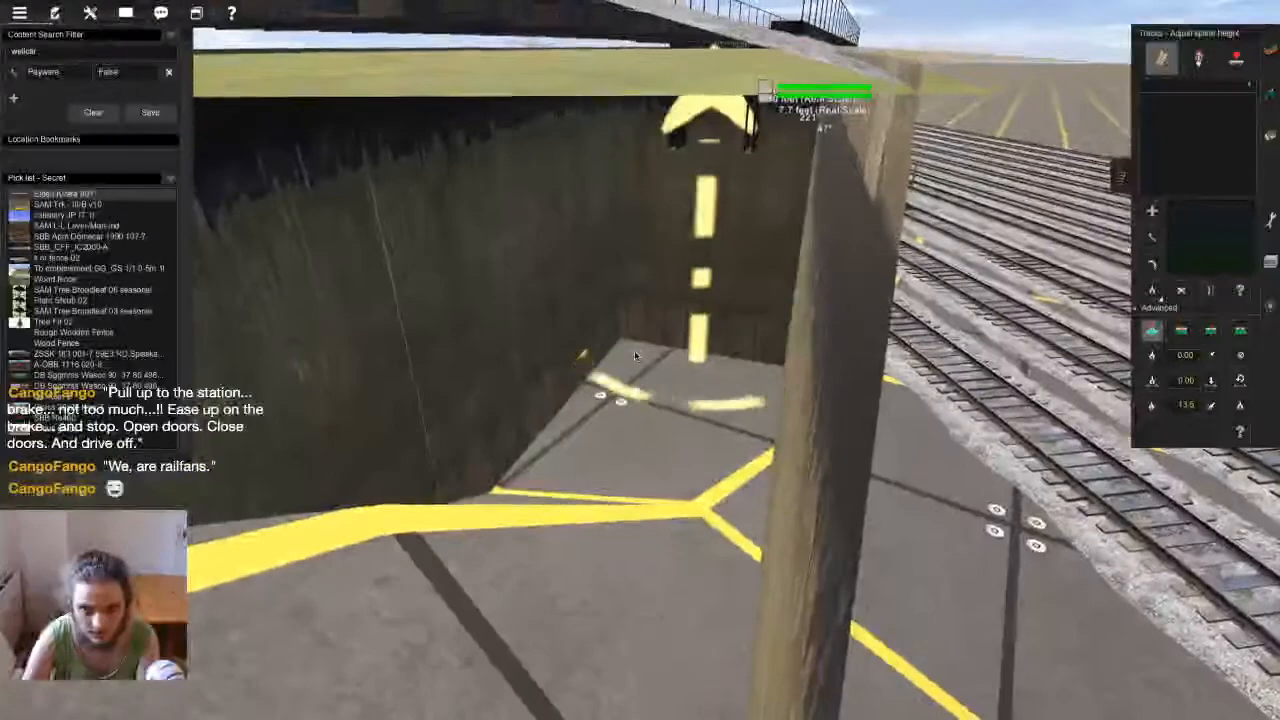
key(w)
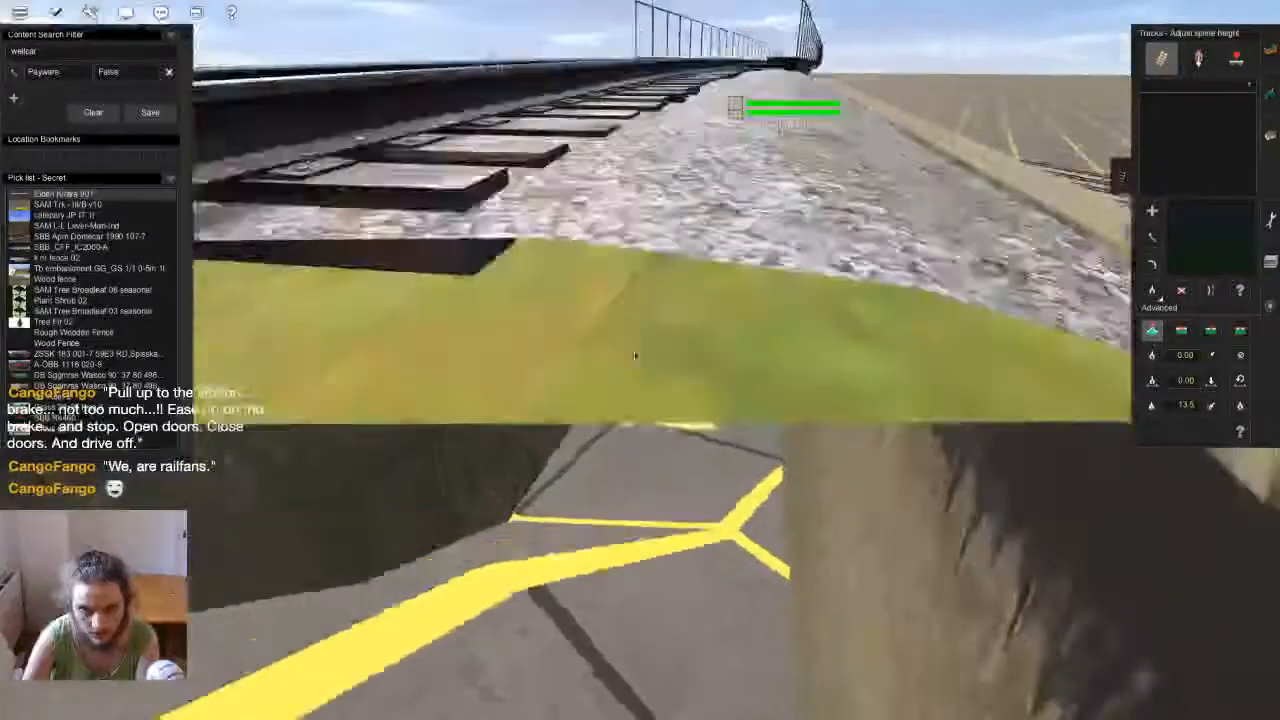
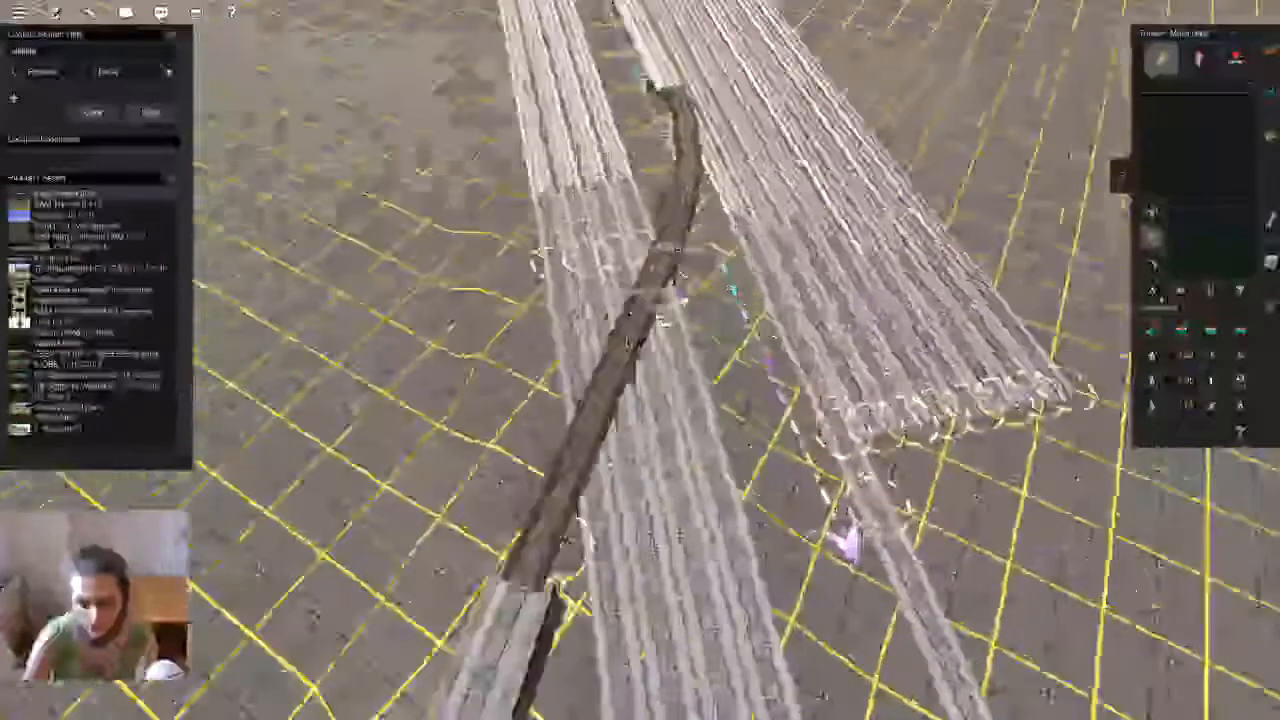
Nudge the spline points of the parallel tracks passing beneath the overpass to adjust the spacing between them
scroll(640, 360, up, 3)
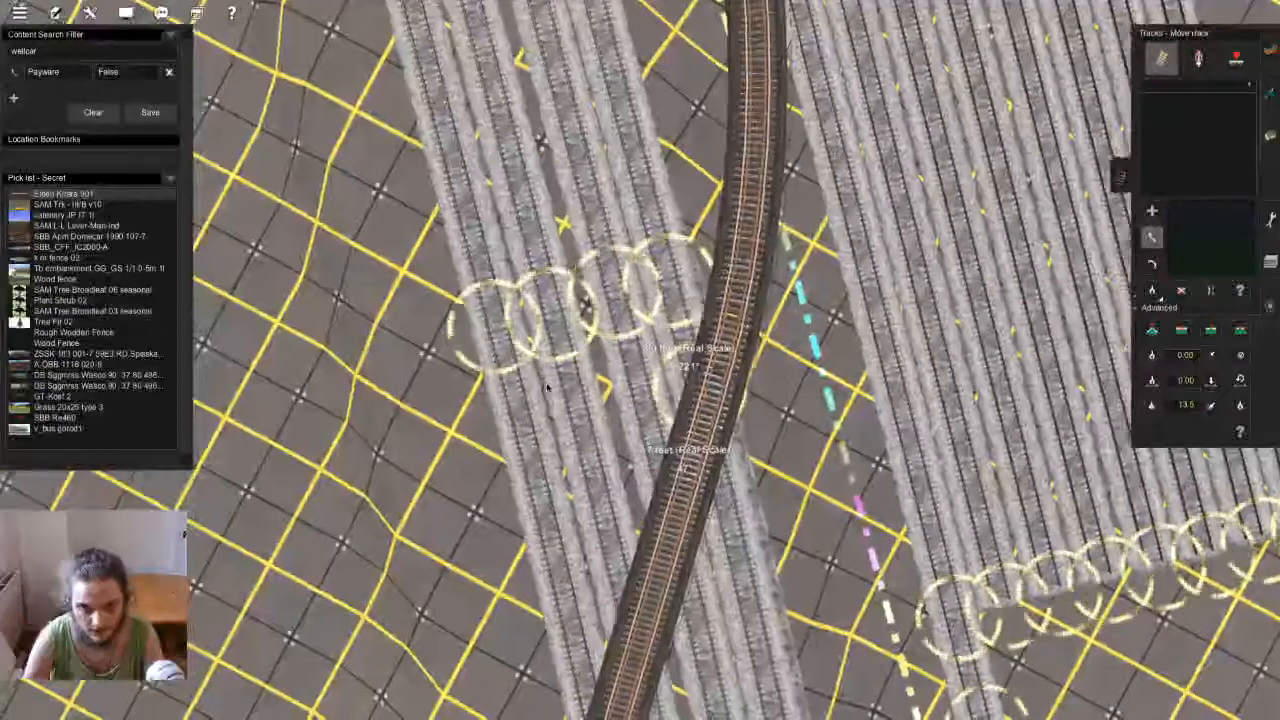
right_click(540, 386)
drag(595, 303, 587, 307)
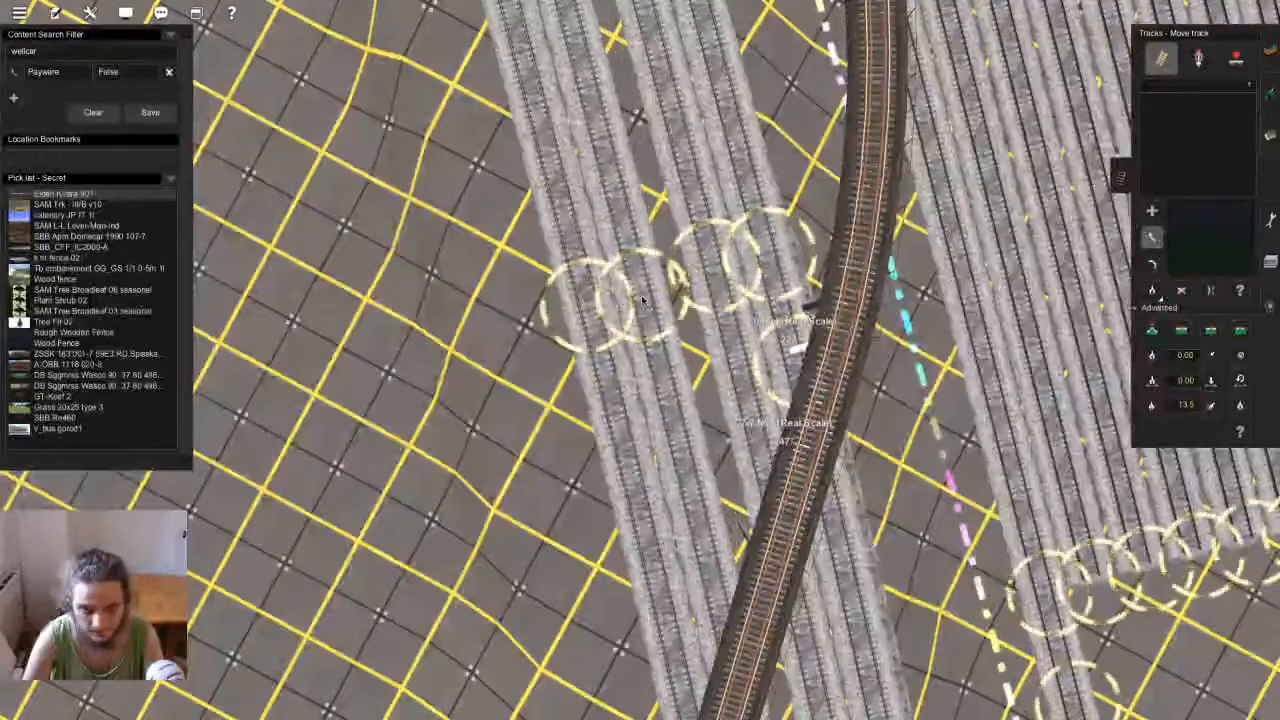
drag(643, 300, 648, 300)
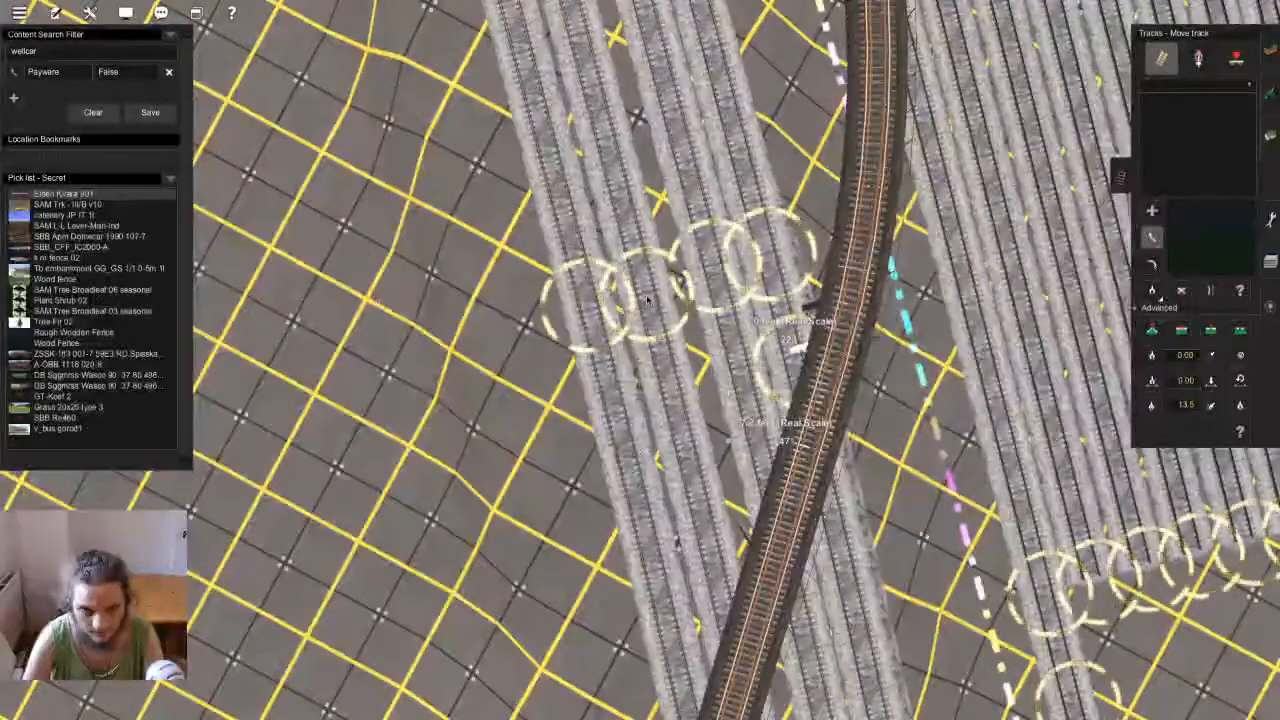
middle_drag(648, 300, 600, 190)
scroll(640, 360, up, 5)
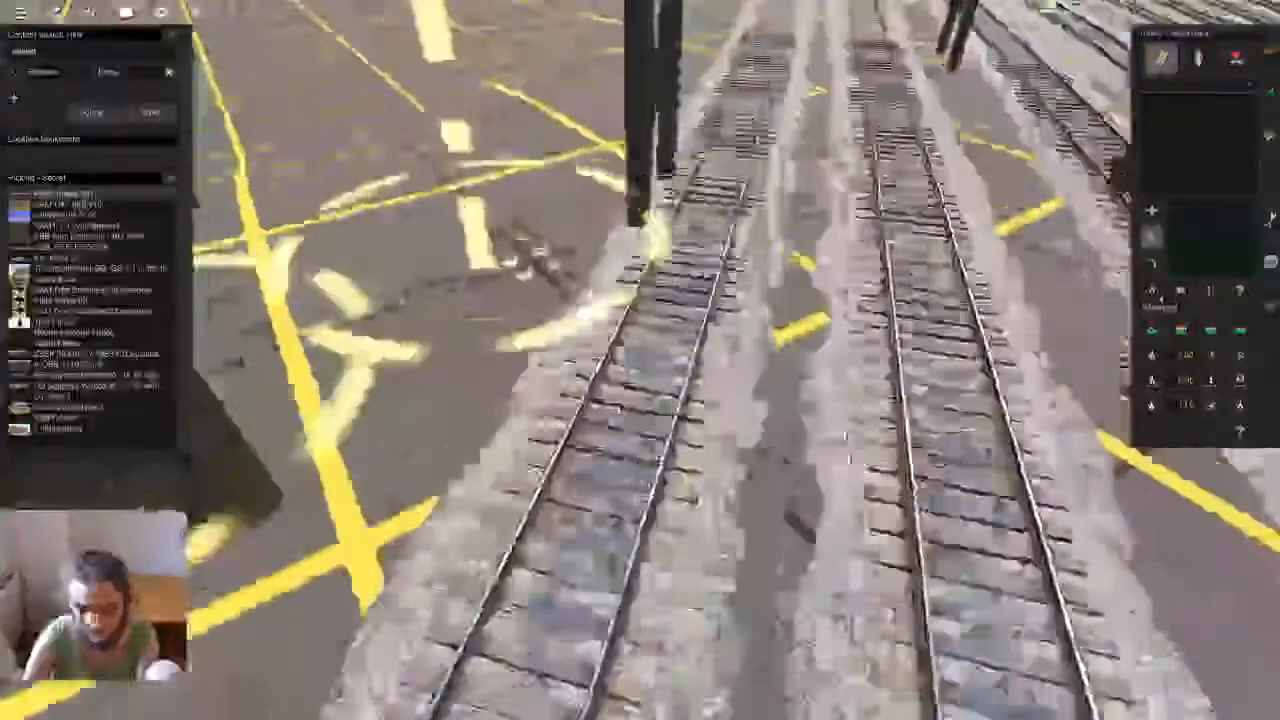
scroll(640, 360, down, 4)
Move the overpass support nearest the abutment away from the outermost track onto the open ground beside it
key(F3)
middle_drag(640, 300, 664, 410)
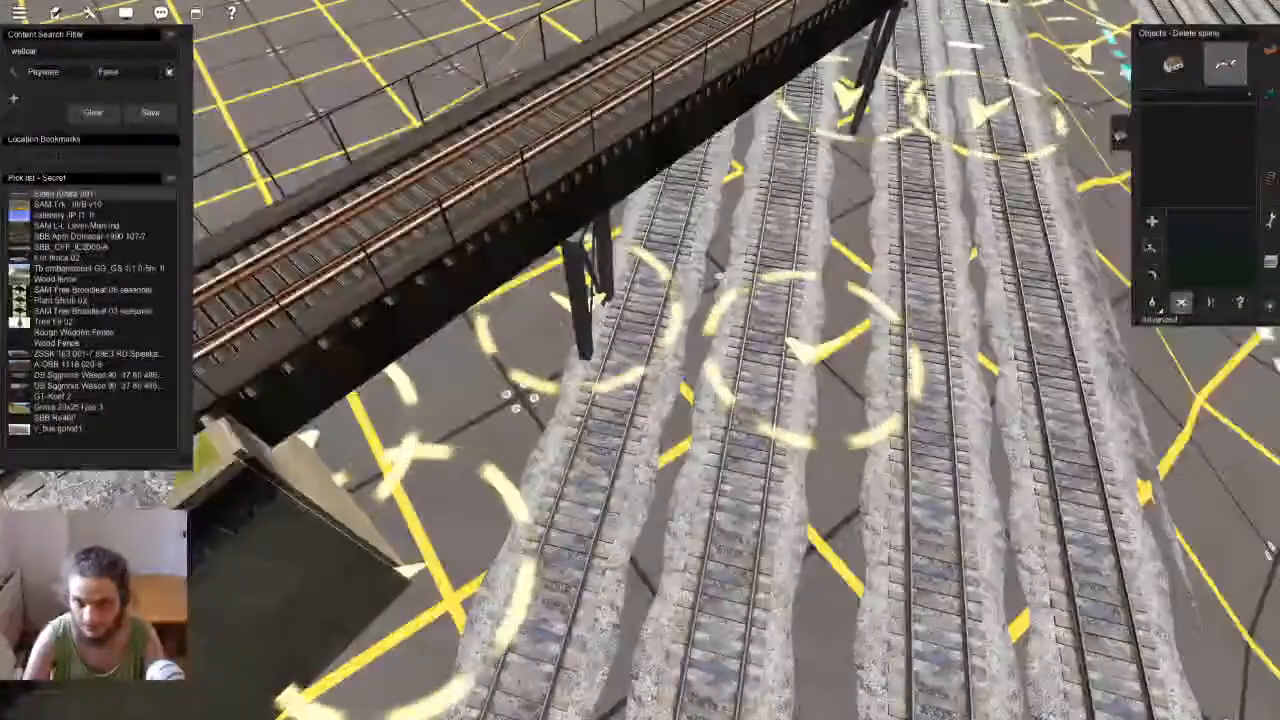
key(m)
mouse_move(580, 310)
mouse_down()
mouse_move(566, 299)
mouse_move(580, 325)
mouse_move(561, 321)
mouse_up()
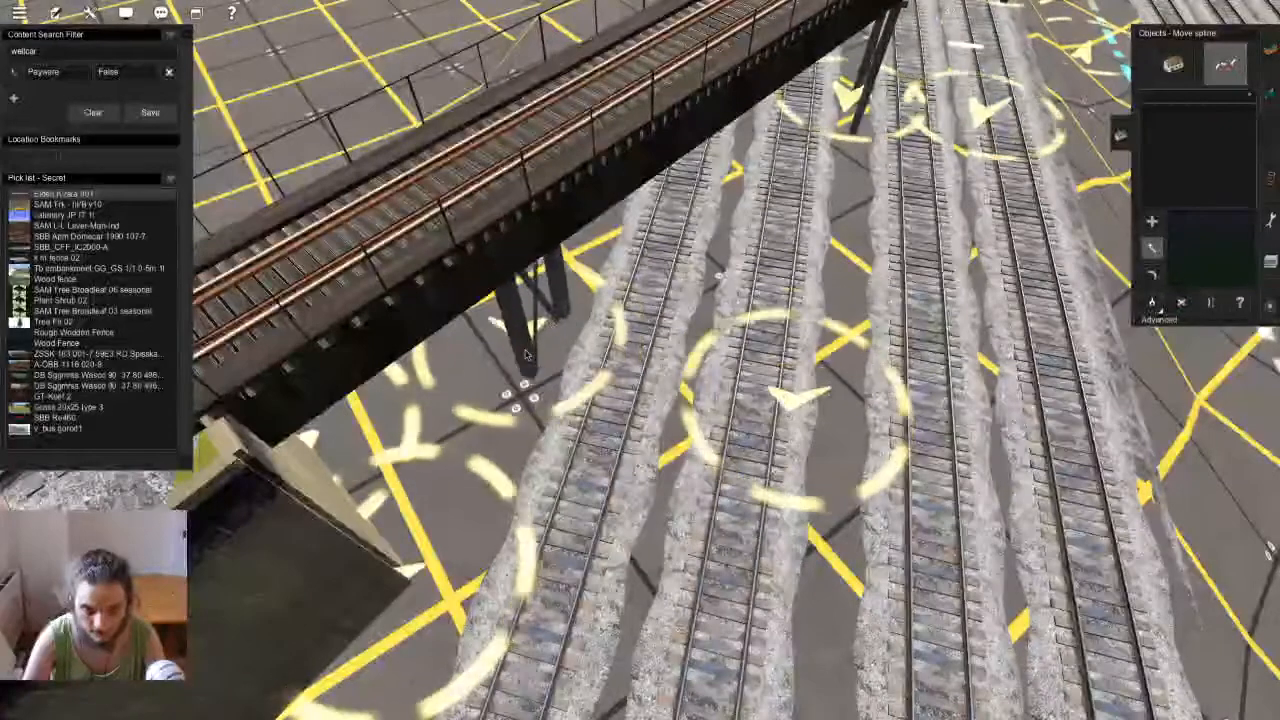
drag(528, 352, 532, 361)
Move the support on the opposite side of the tracks under the overpass onto the clear ground beside the outer track
scroll(532, 361, down, 4)
right_drag(640, 335, 715, 395)
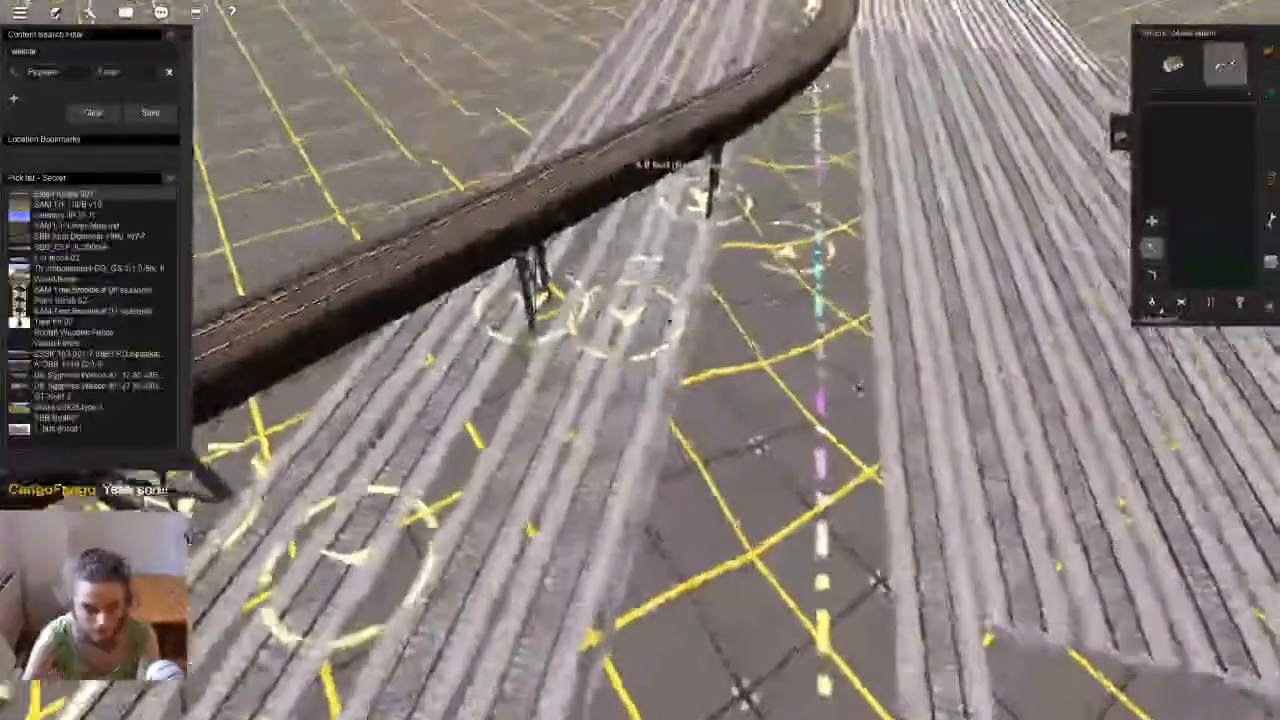
scroll(673, 326, up, 3)
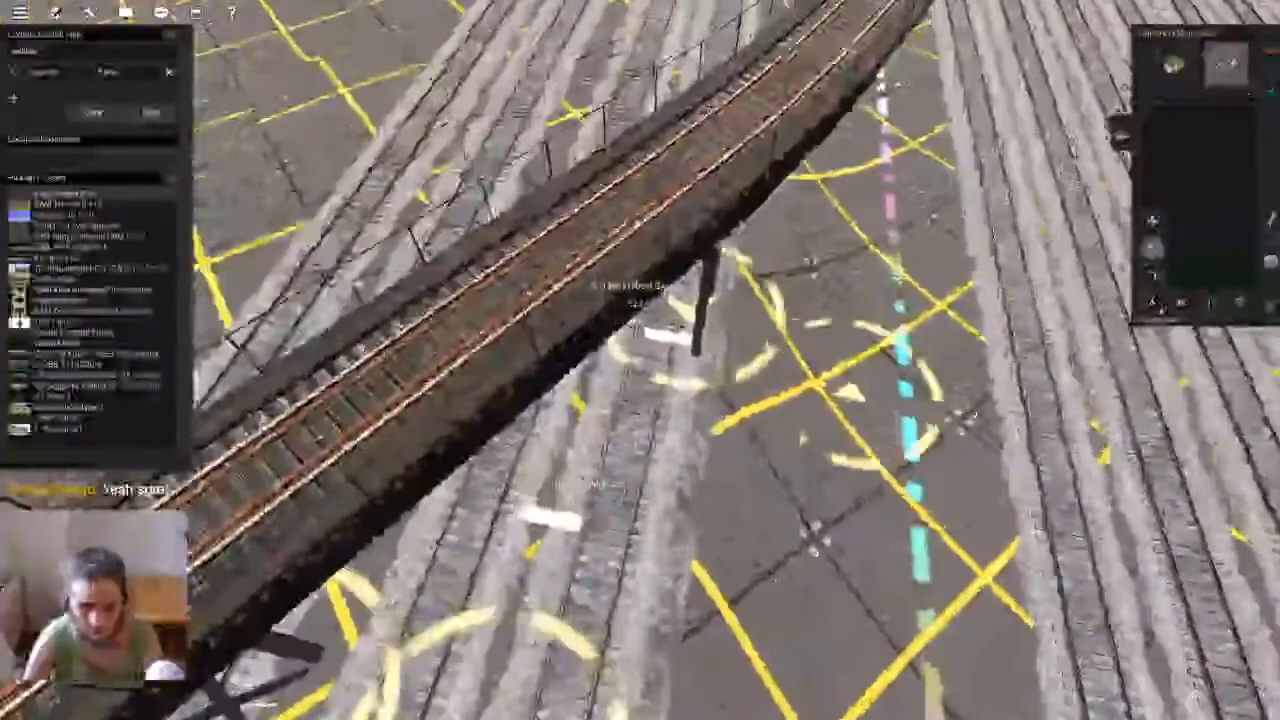
drag(716, 333, 726, 303)
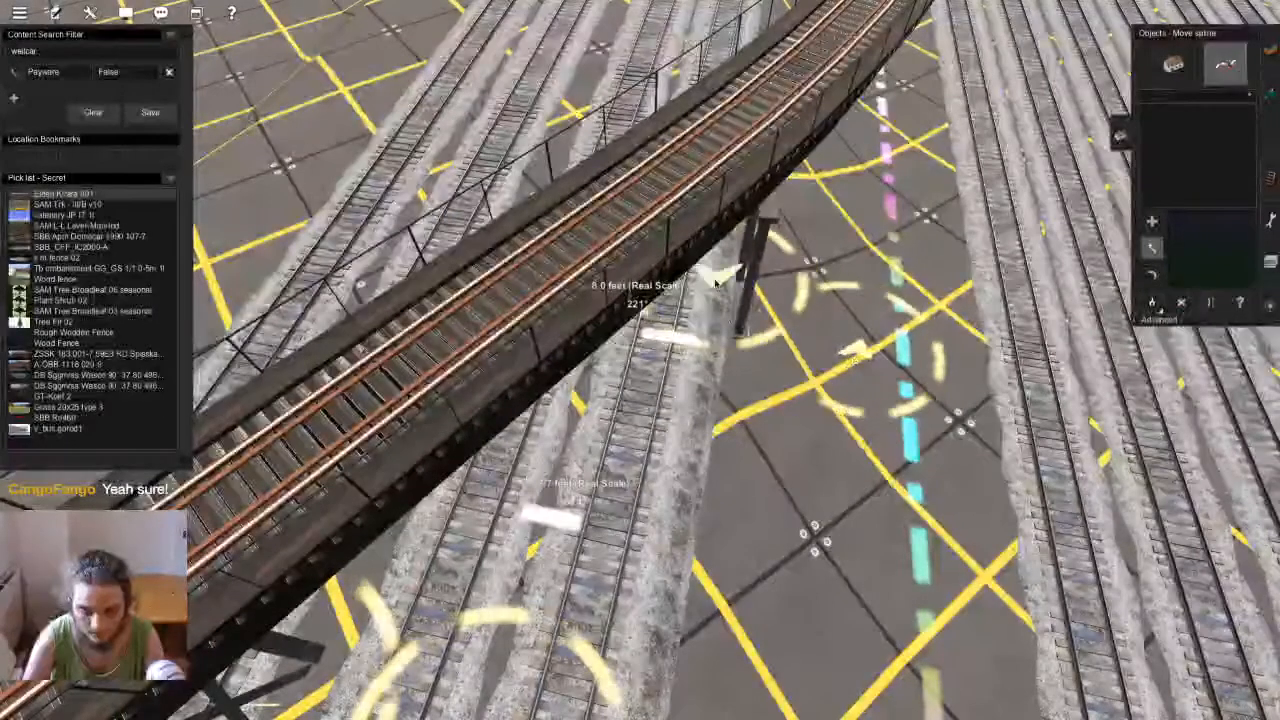
drag(720, 284, 731, 291)
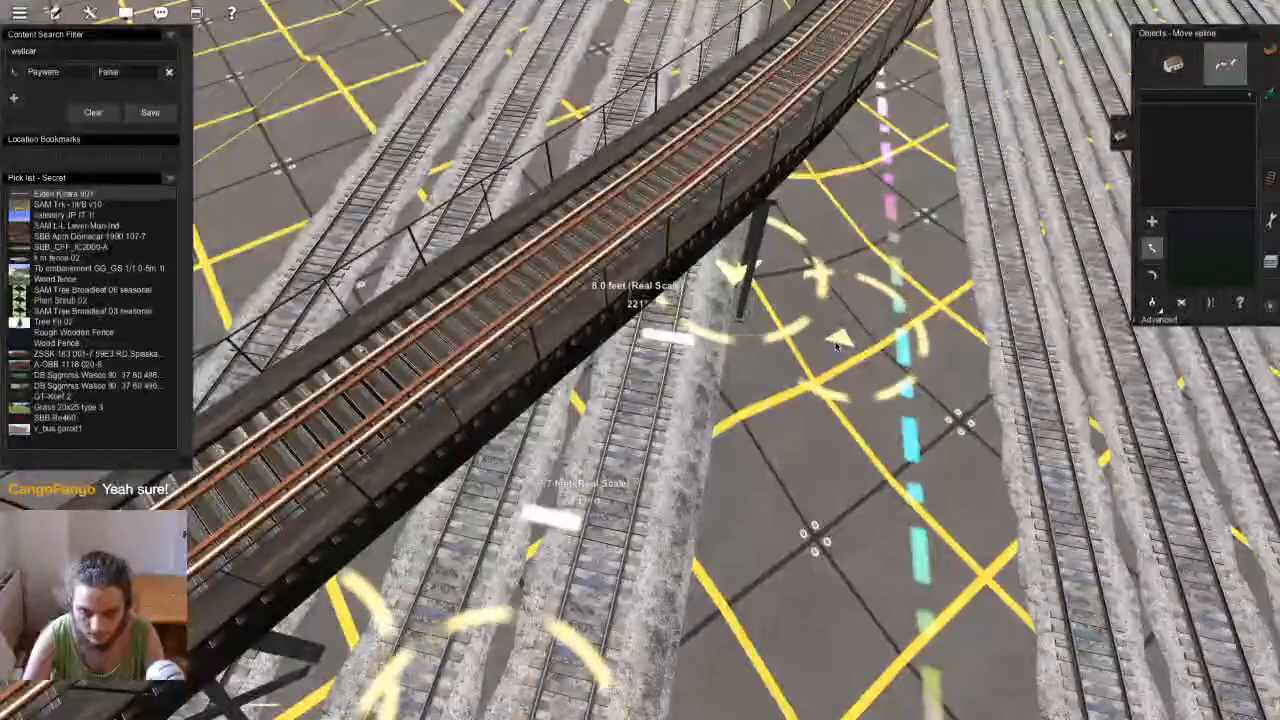
Delete the clearance rulers placed across the tracks beneath the overpass and view the repositioned supports
right_drag(837, 346, 838, 235)
key(F6)
key(F5)
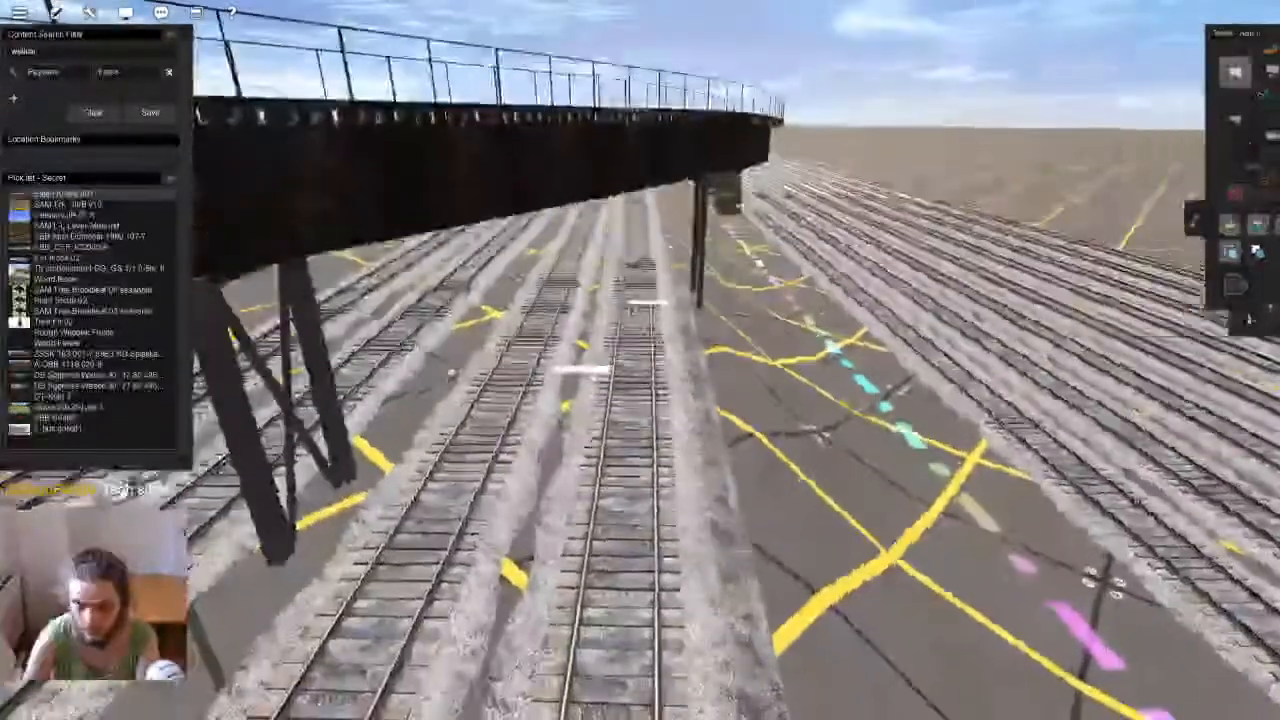
click(1237, 73)
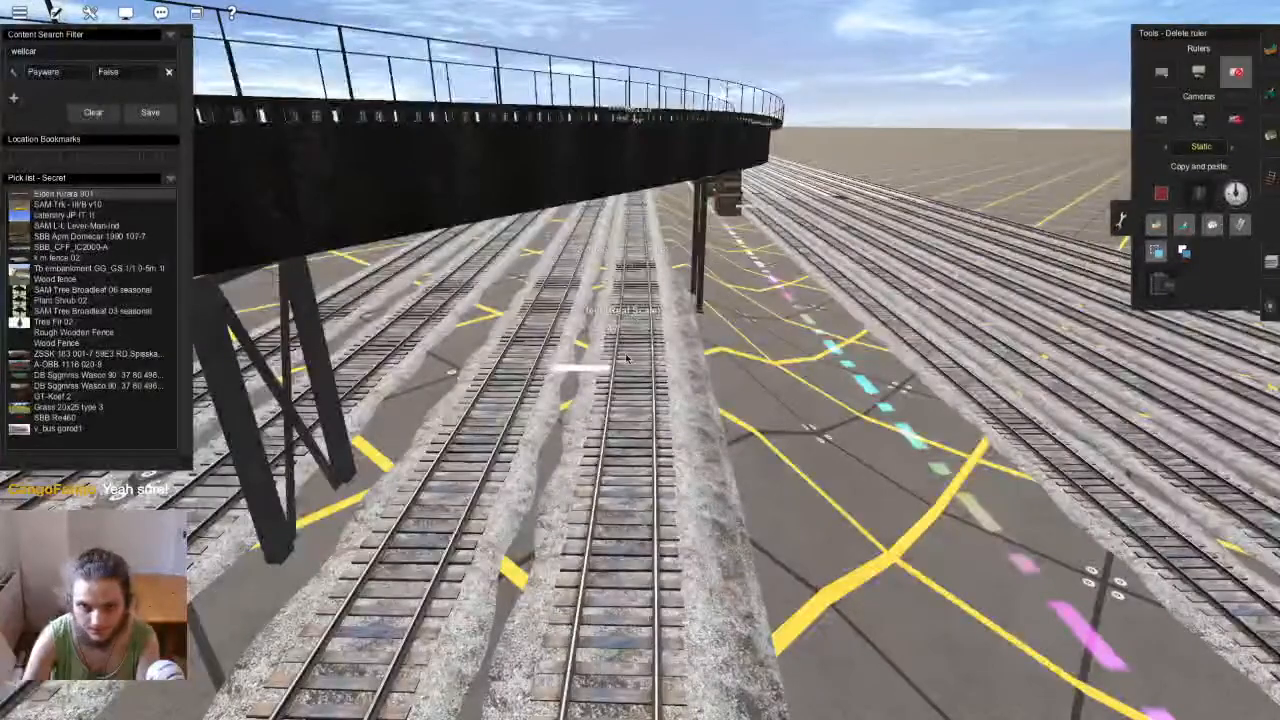
scroll(579, 424, down, 5)
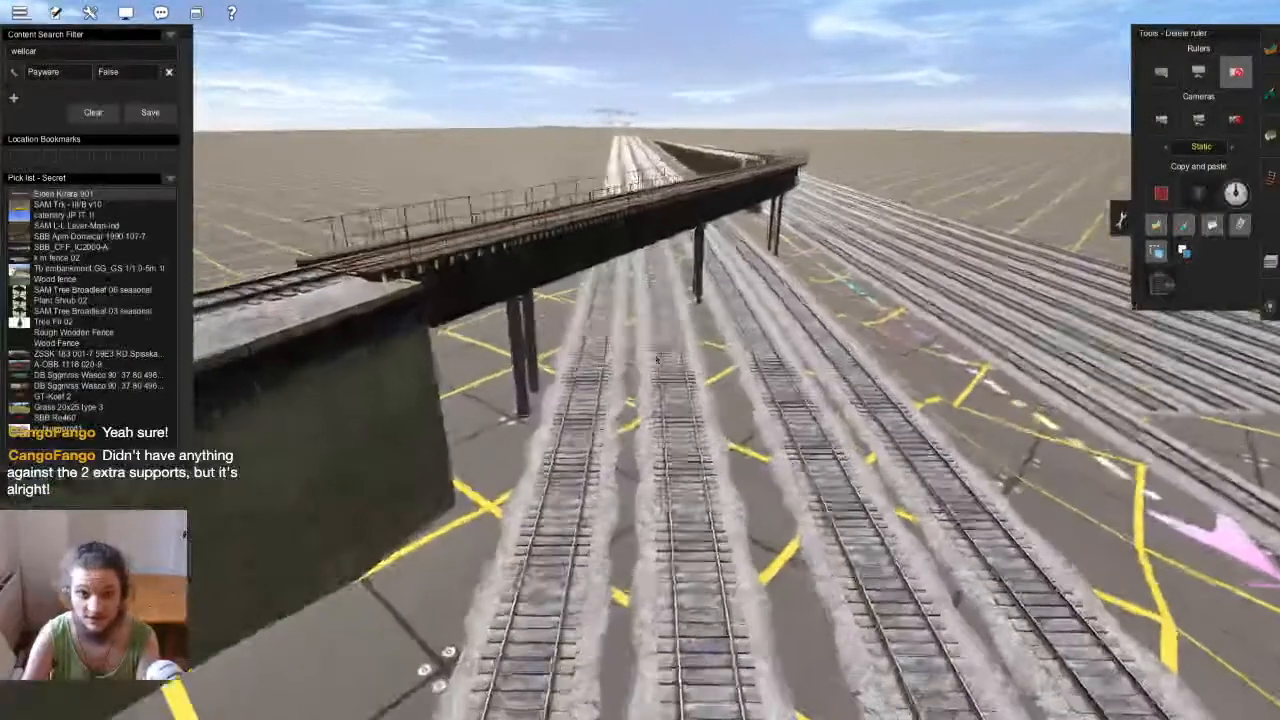
Shift the overpass support beside the outermost track slightly along the open ground beneath the bridge
mouse_move(657, 360)
right_down()
mouse_move(657, 346)
mouse_move(625, 366)
mouse_move(643, 359)
mouse_move(632, 384)
mouse_move(655, 355)
right_up()
right_drag(587, 411, 670, 430)
key(F3)
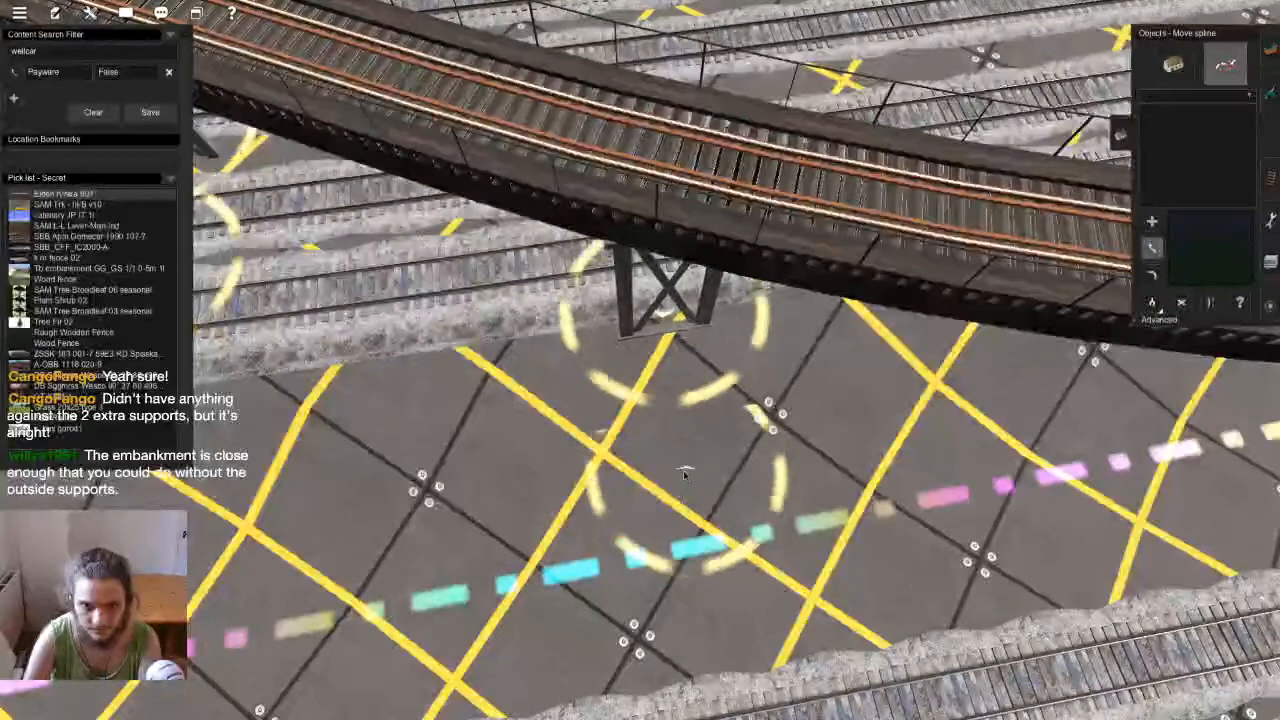
drag(680, 312, 686, 313)
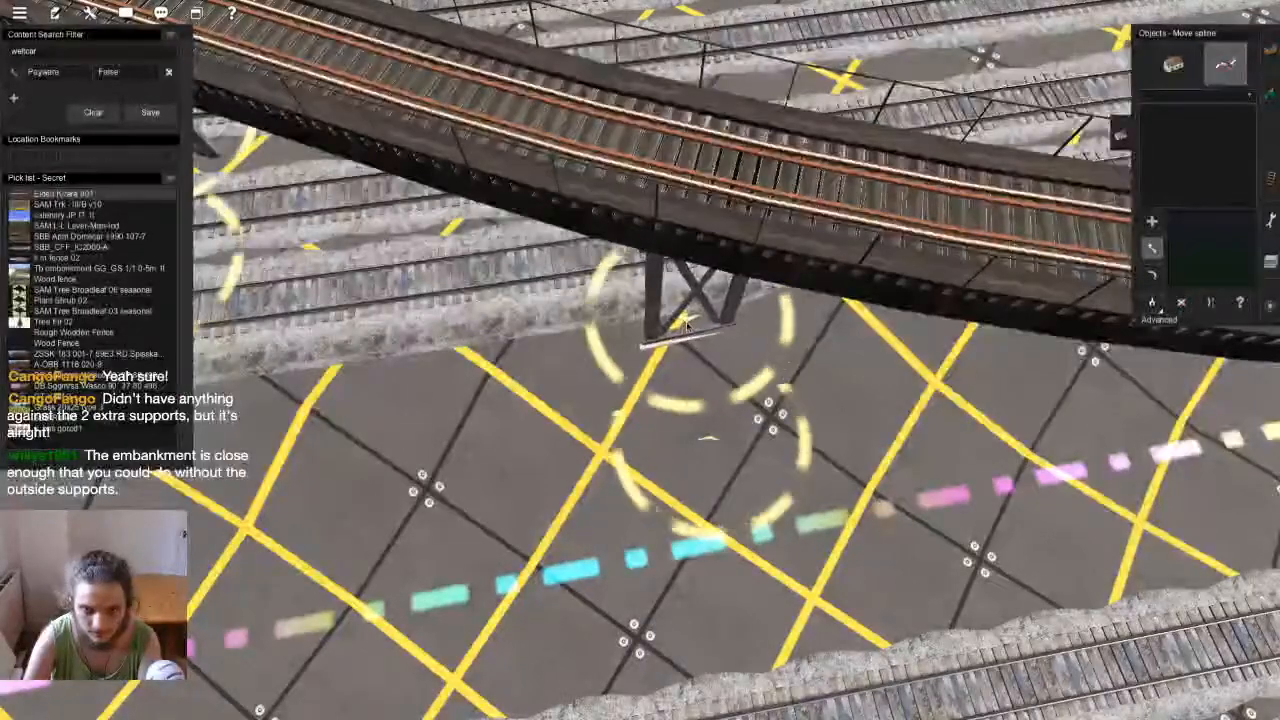
Examine the overpass supports and their clearance to the parallel tracks from ground level and from above
key(Right)
key(Down)
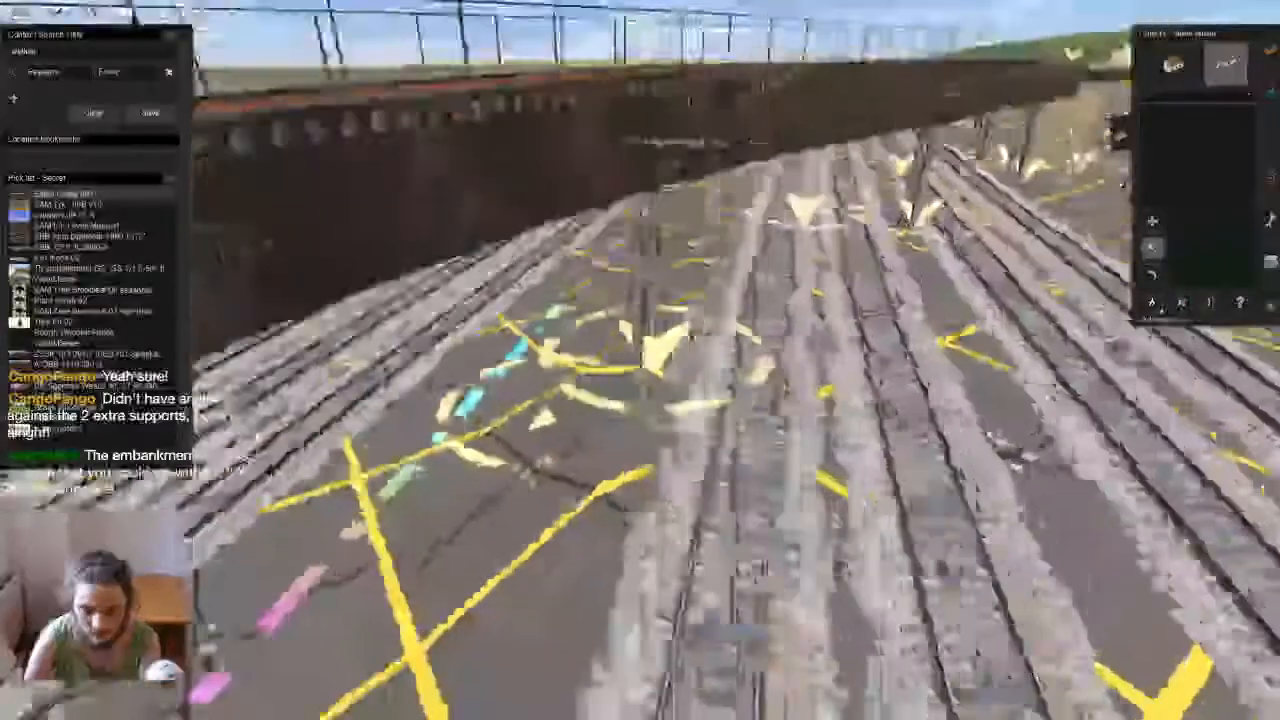
key(Down)
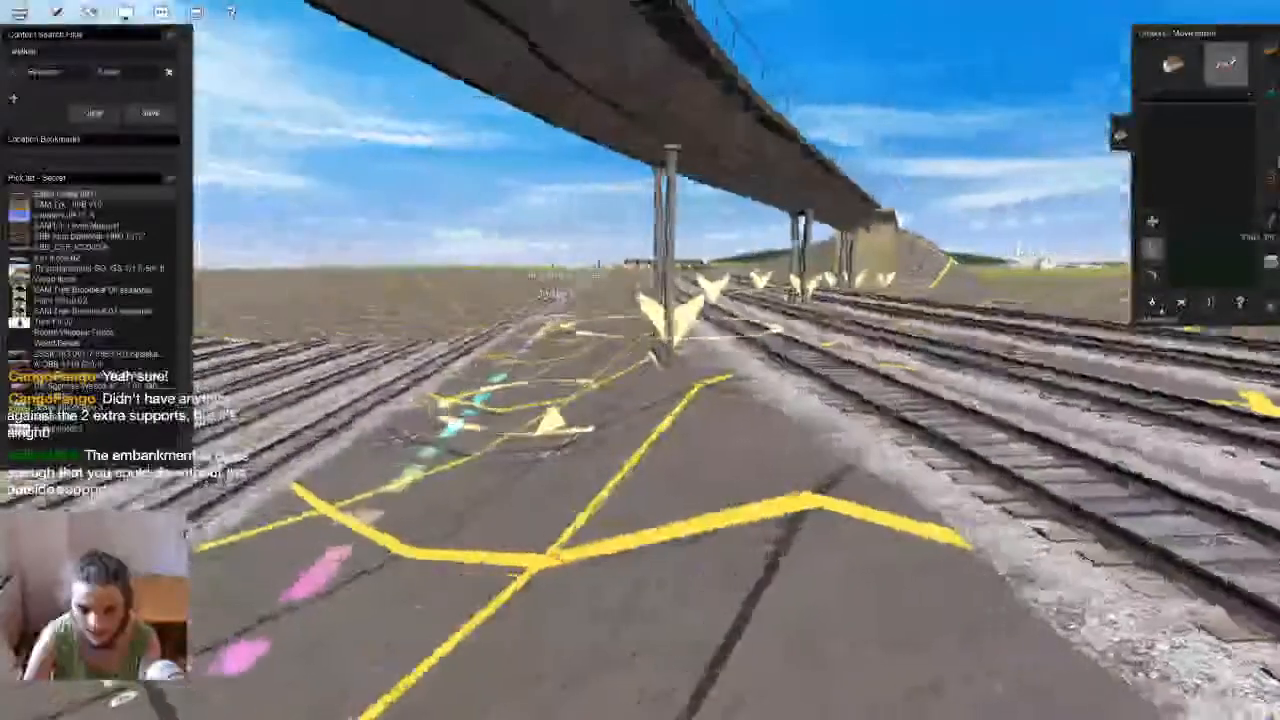
key(Up)
scroll(660, 360, down, 3)
key(Right)
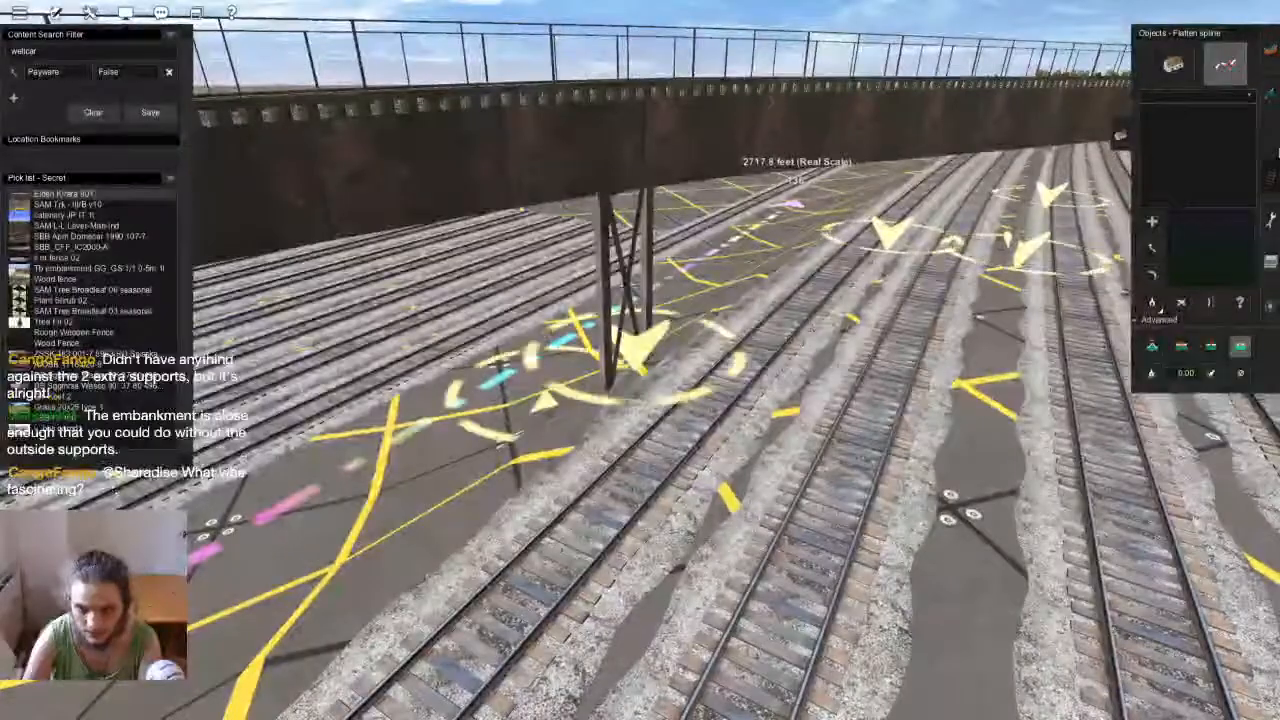
key(F4)
key(Right)
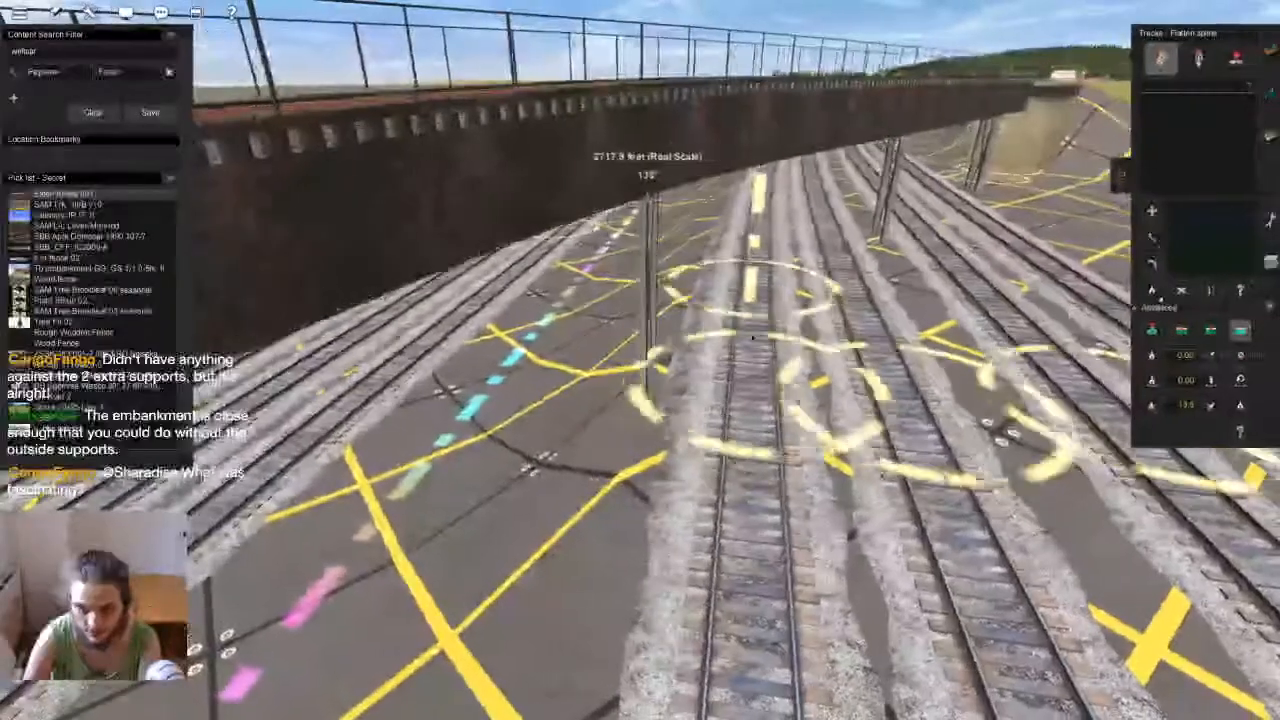
key(Up)
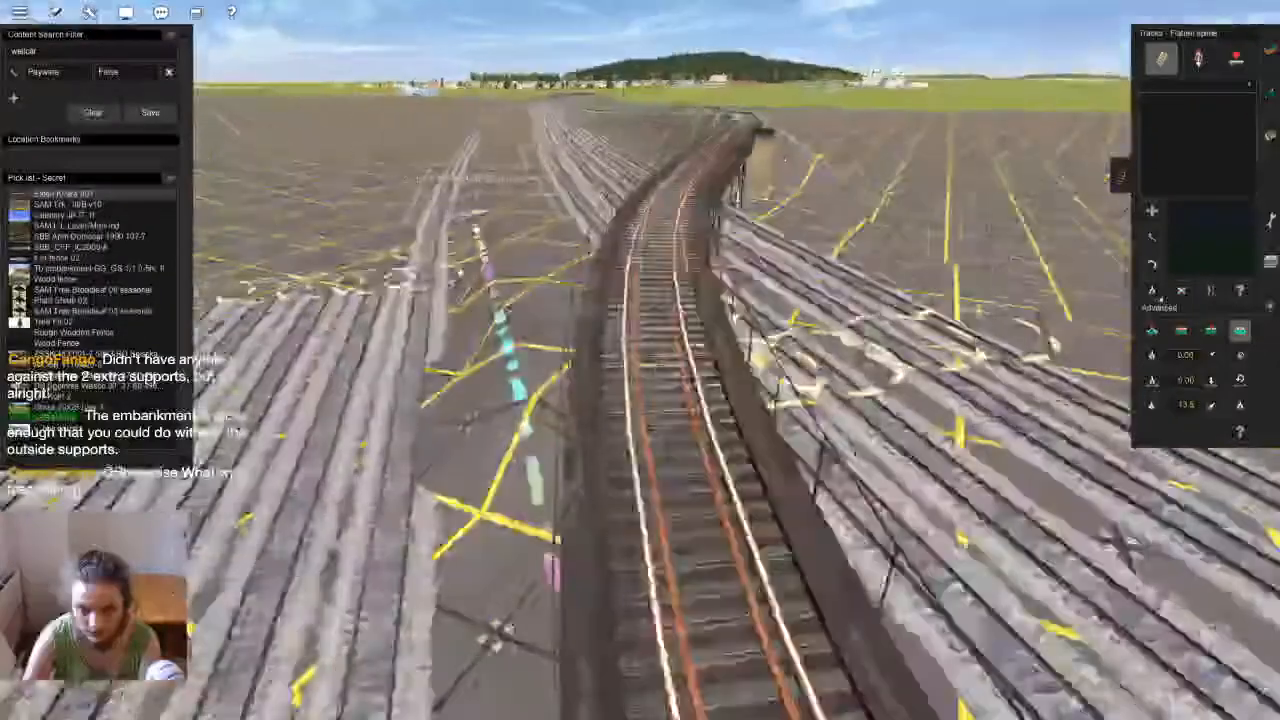
key(Right)
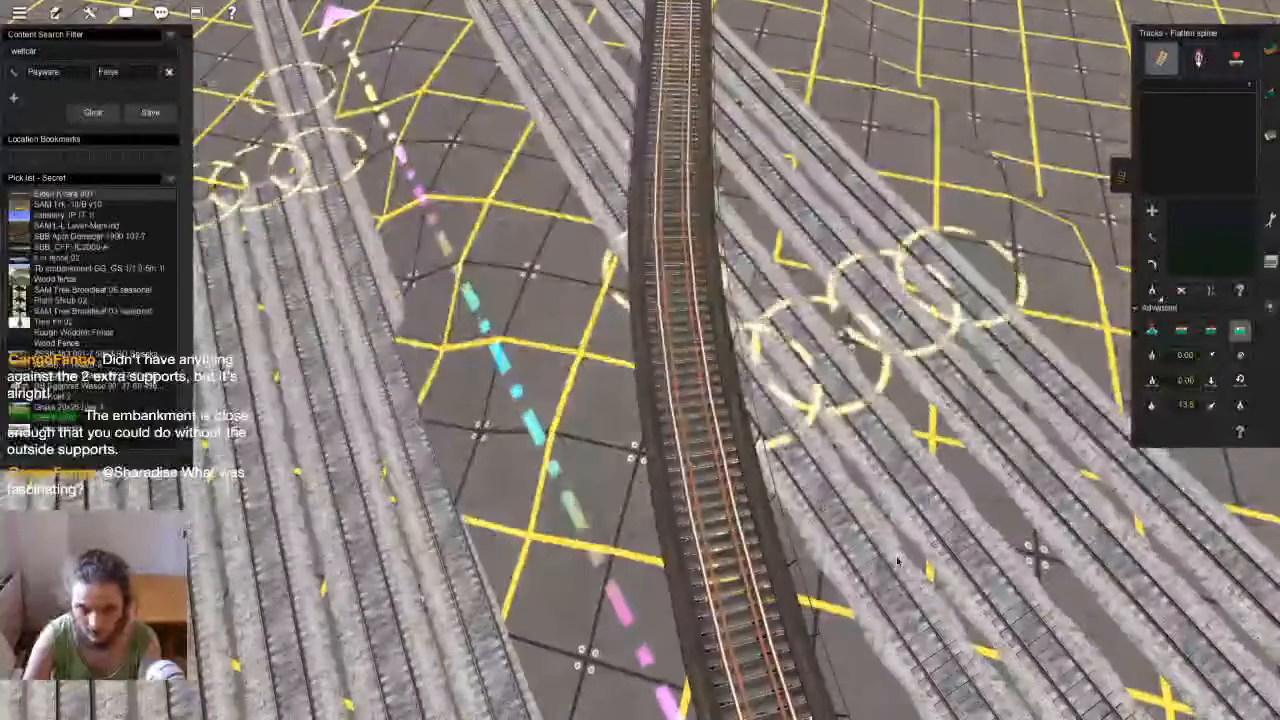
key(Down)
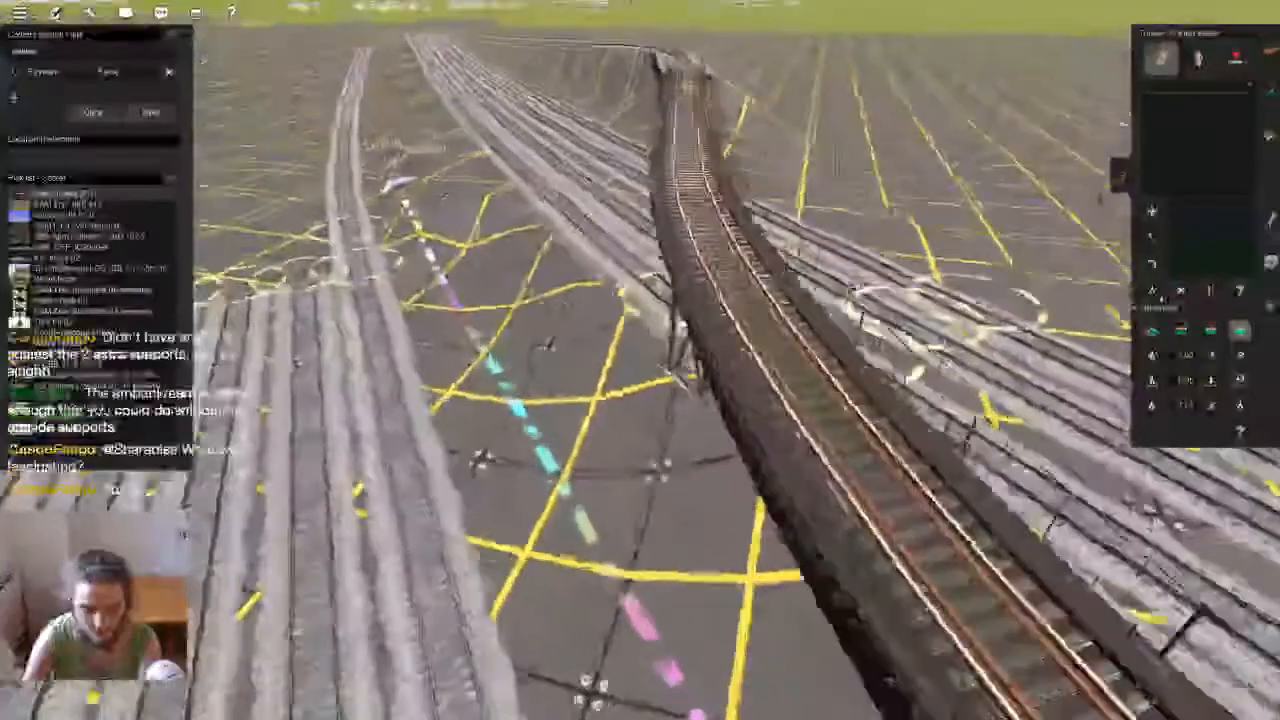
scroll(569, 354, up, 5)
key(Left)
scroll(569, 354, down, 5)
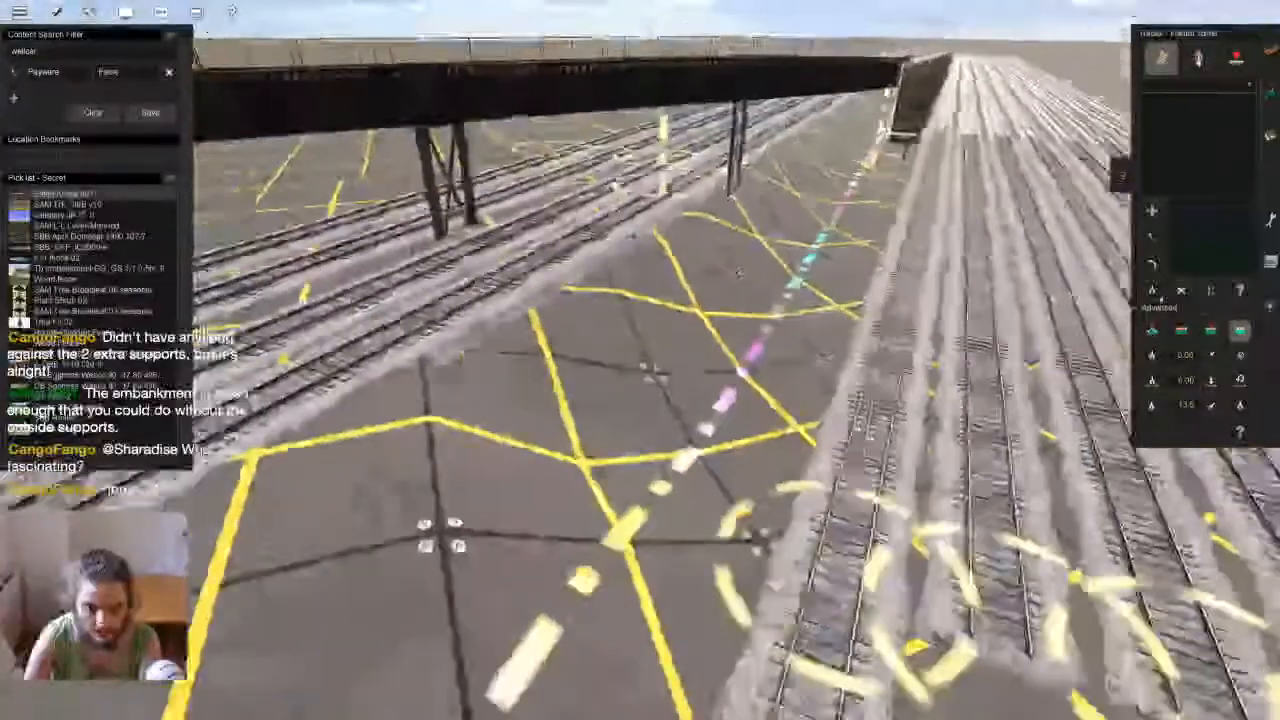
key(Down)
key(Up)
Delete the outer overpass support standing next to the embankment abutment
key(F6)
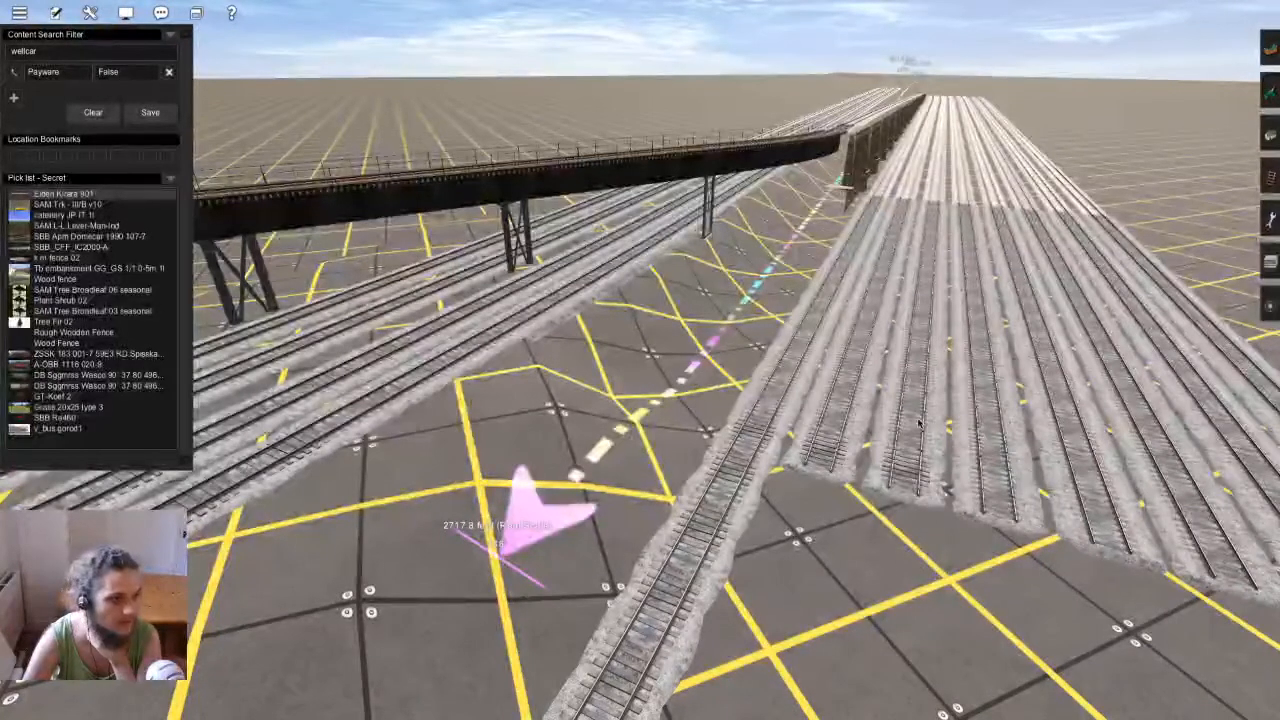
right_drag(535, 348, 441, 342)
key(w)
key(w)
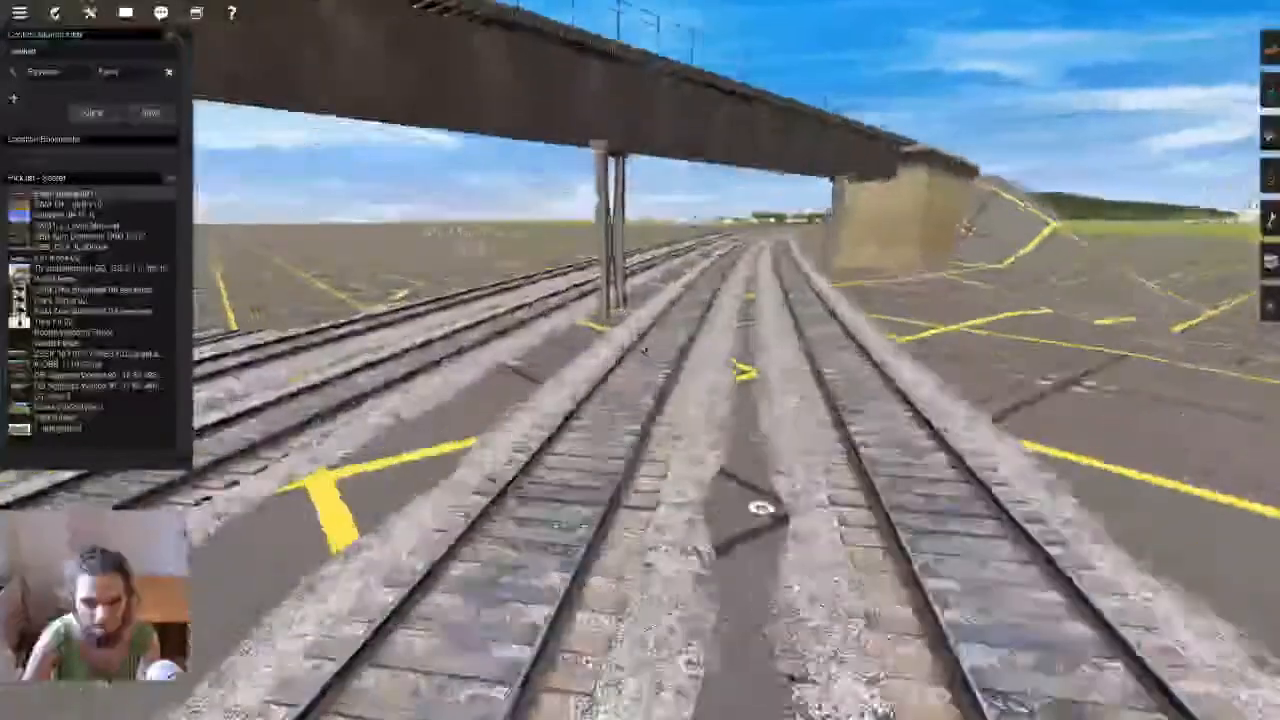
key(w)
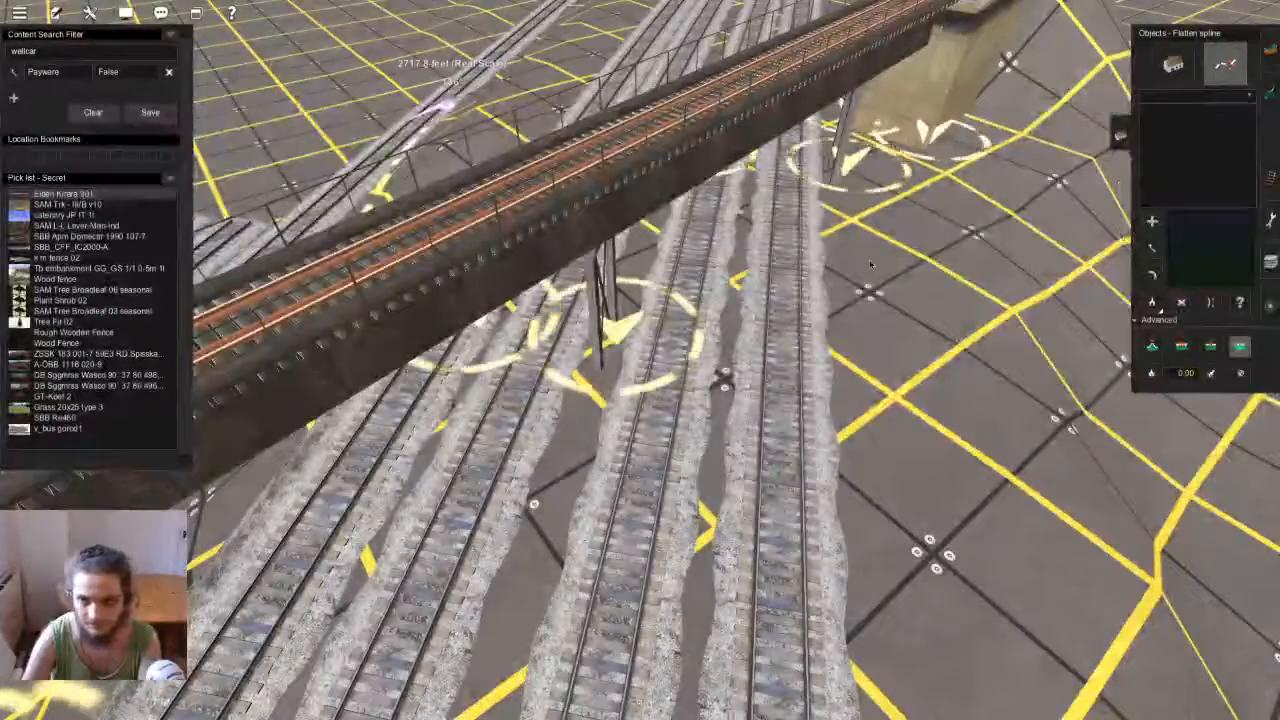
key(Left)
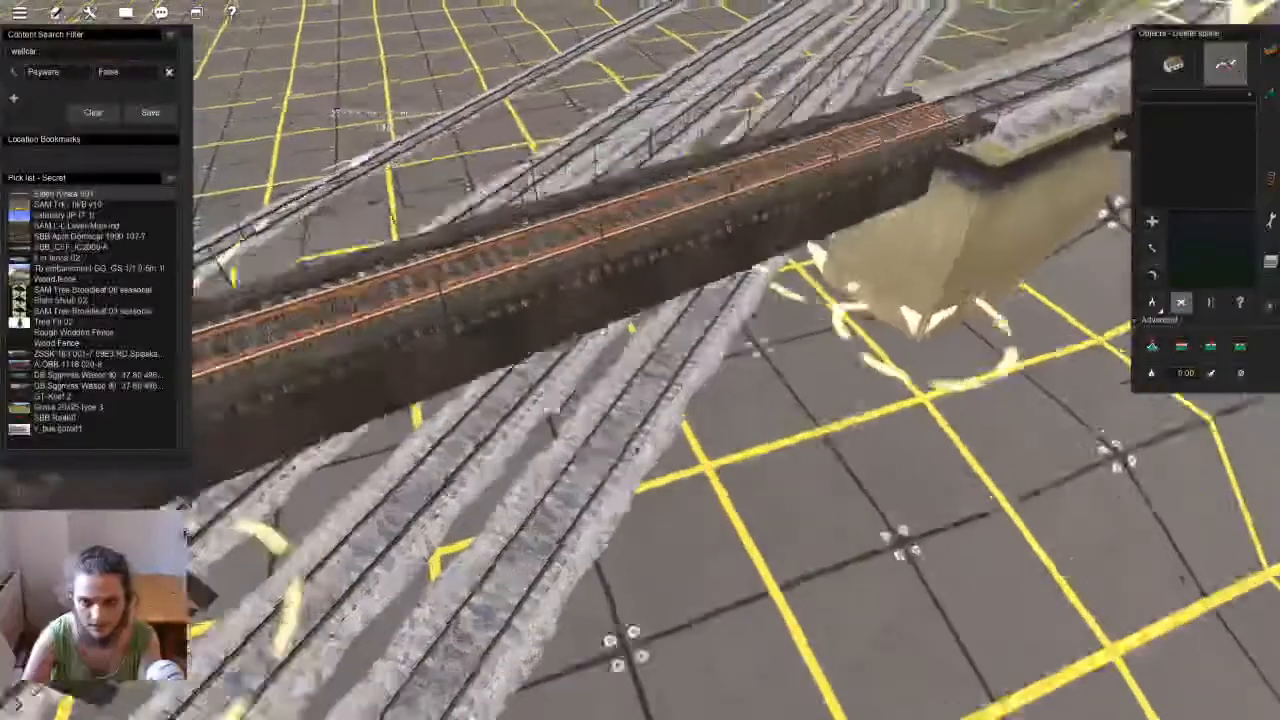
key(Down)
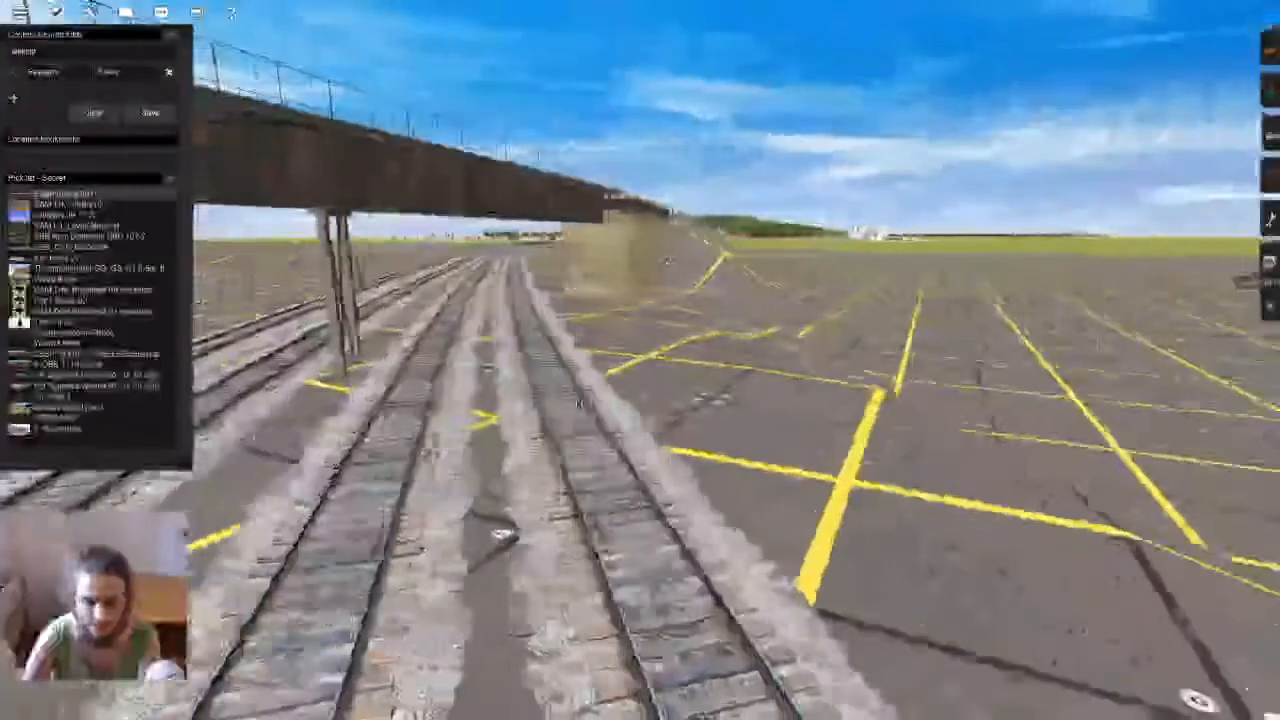
Reposition both ends of the support on the open ground between the track groups, angling it across the overpass and clear of the ballast
key(Left)
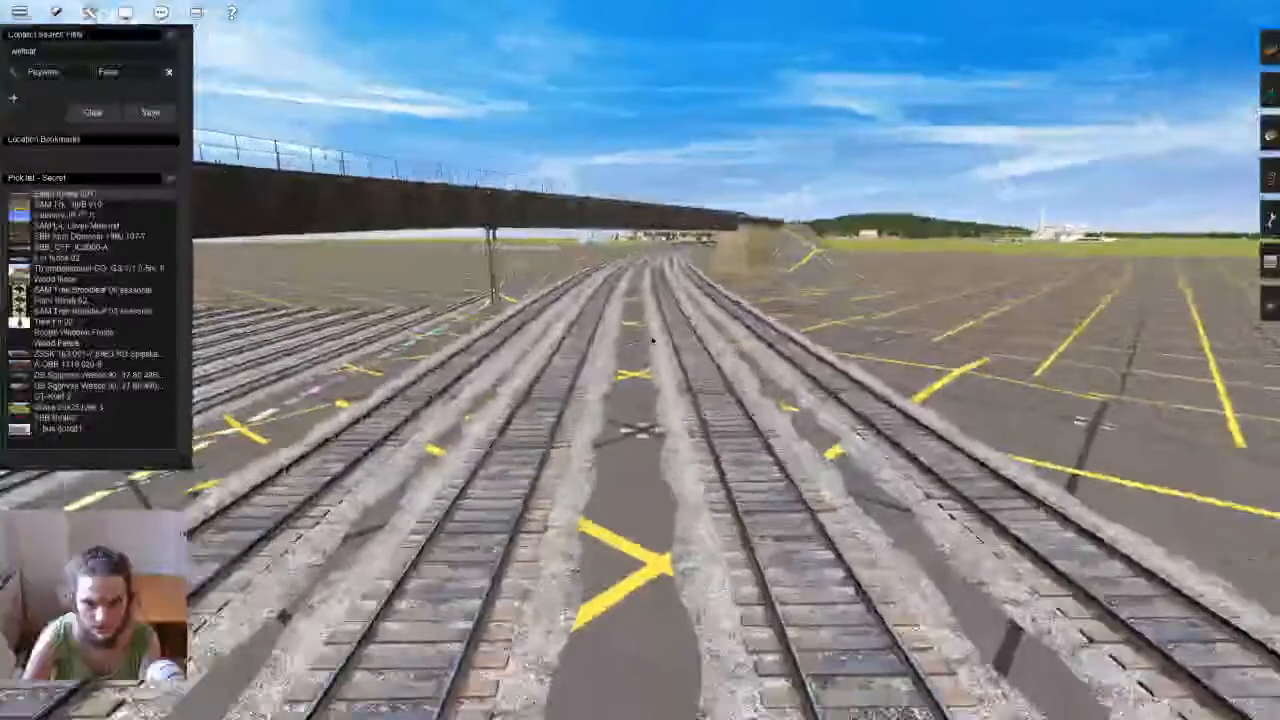
scroll(643, 339, up, 3)
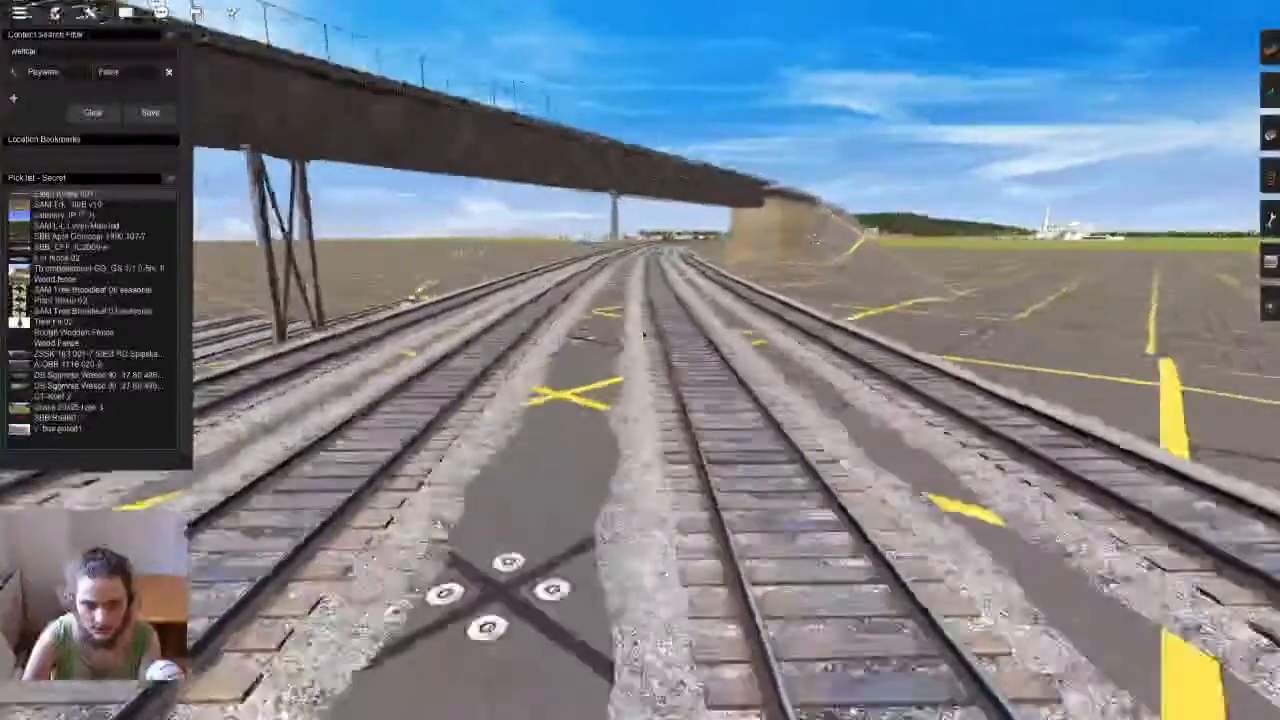
key(w)
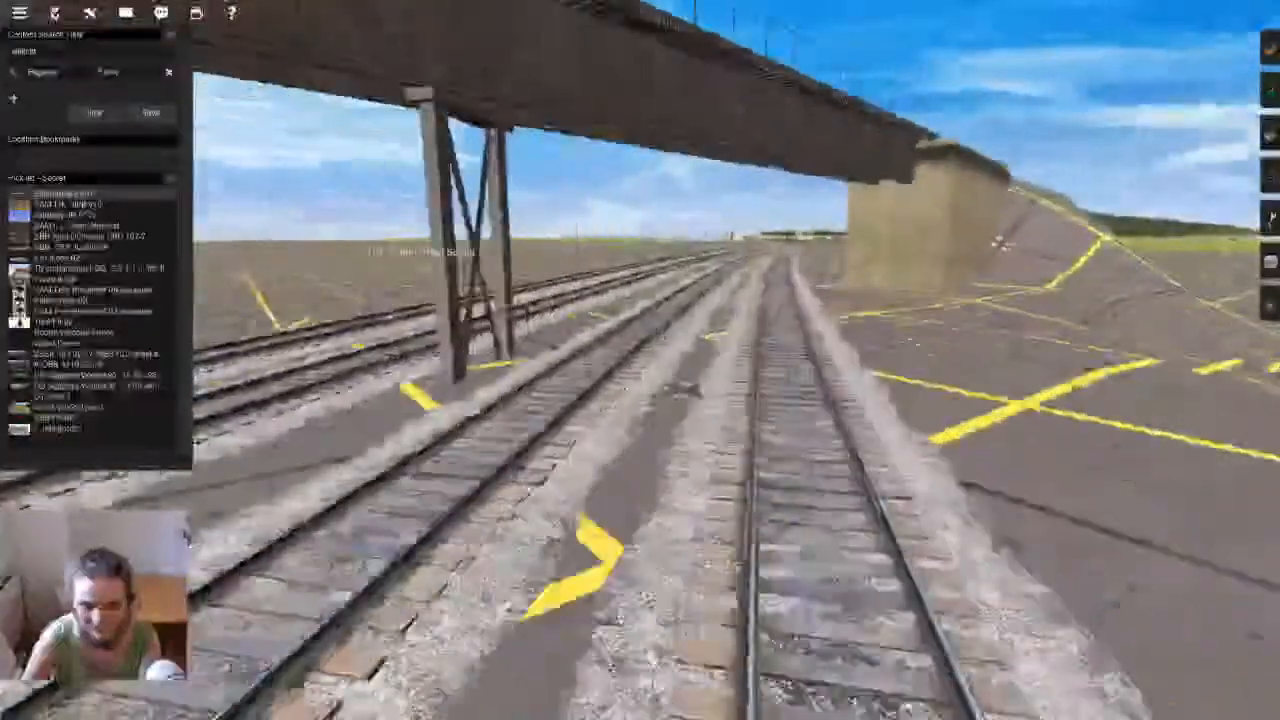
key(Left)
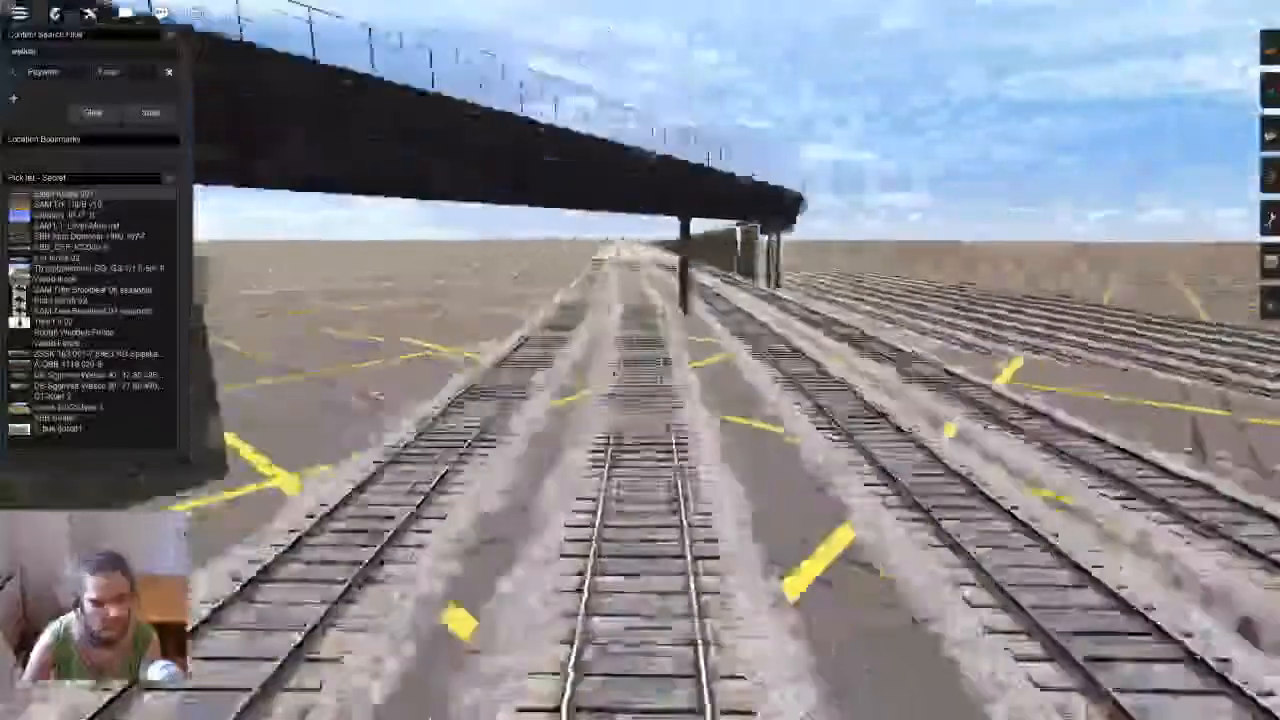
key(Left)
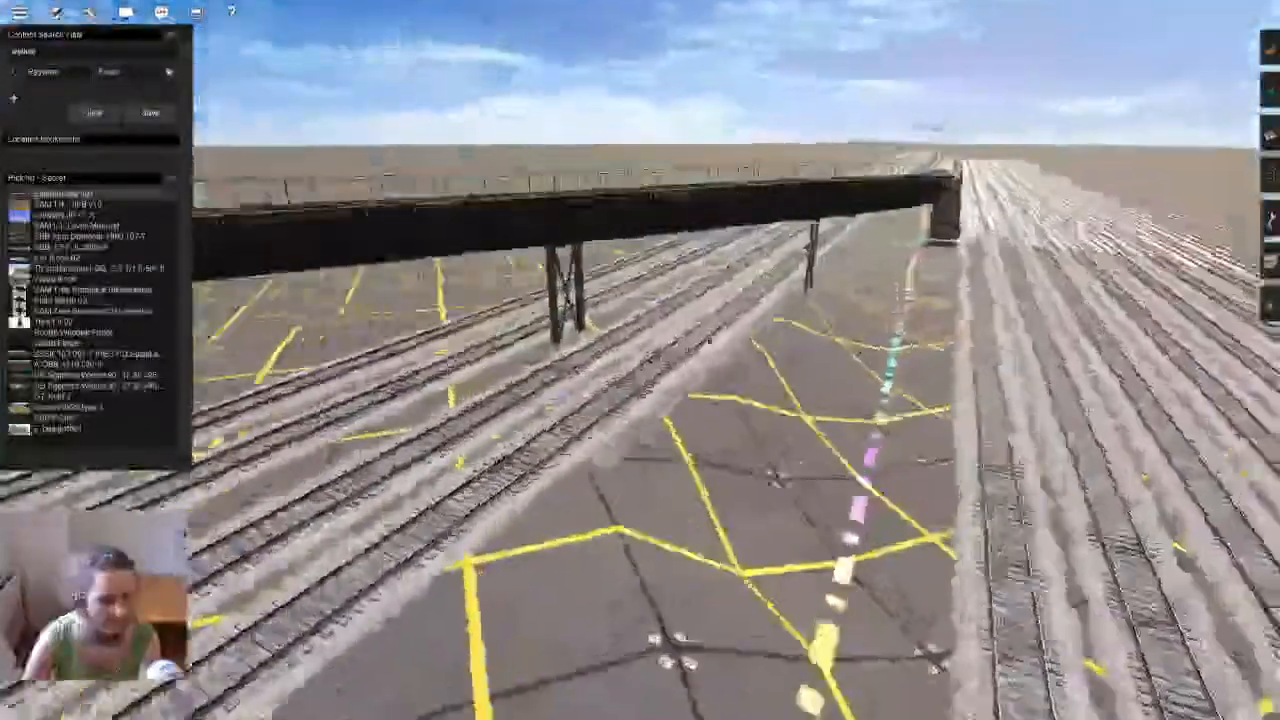
key(w)
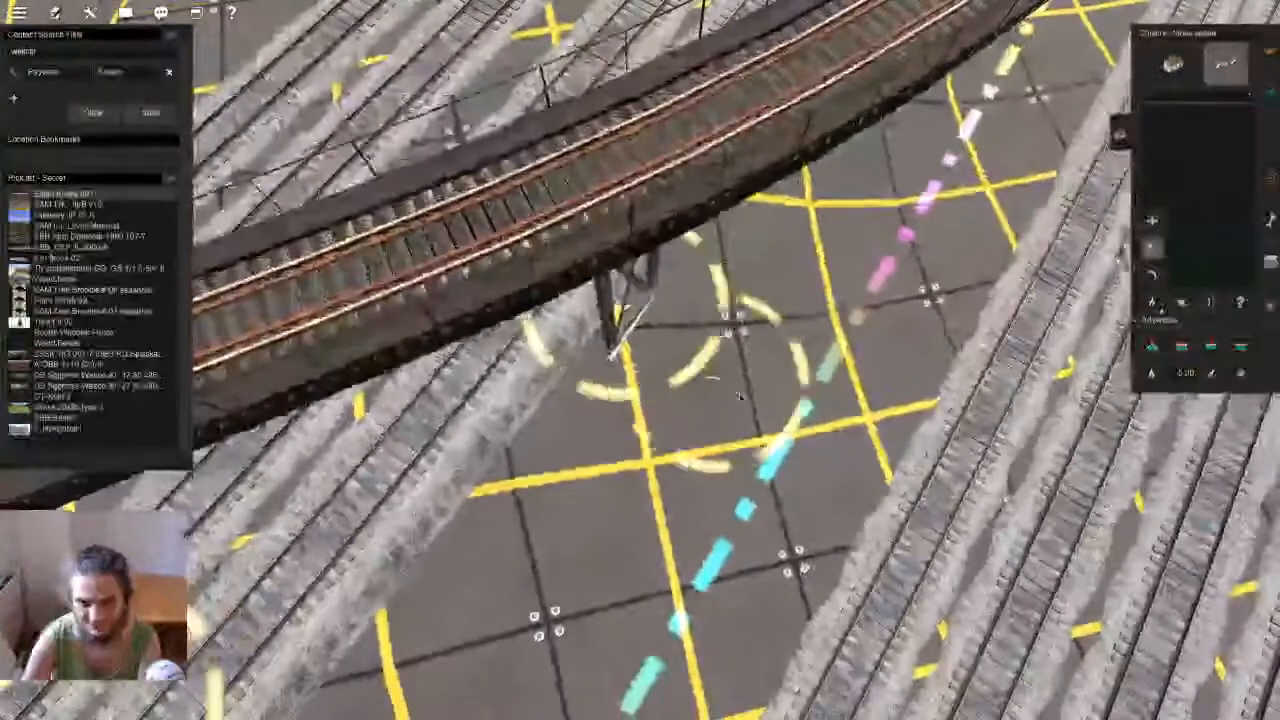
click(646, 322)
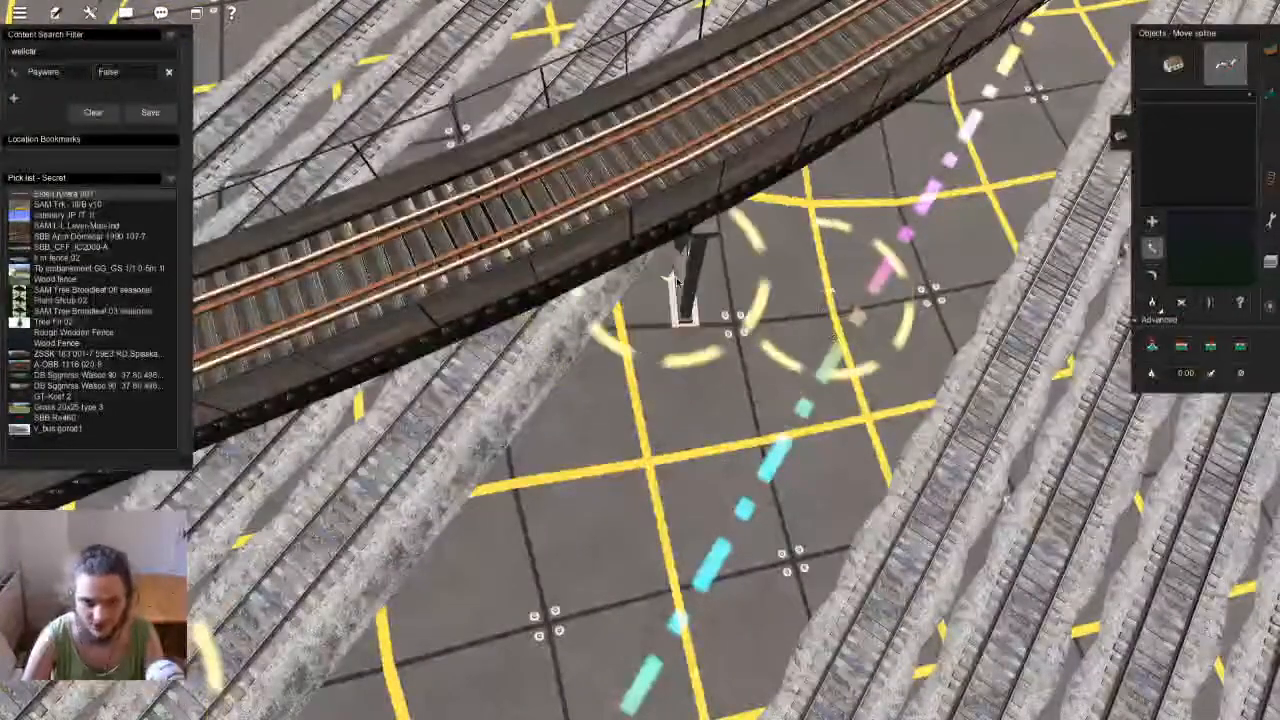
drag(862, 253, 830, 210)
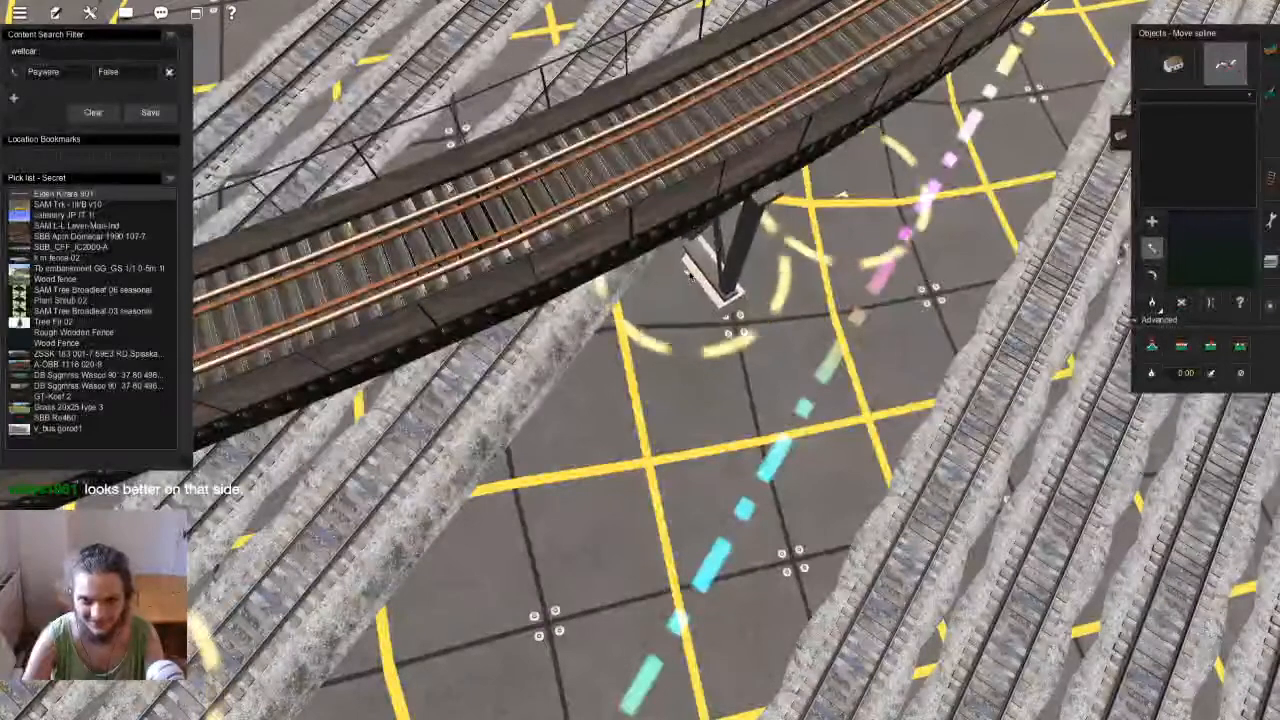
drag(690, 275, 722, 250)
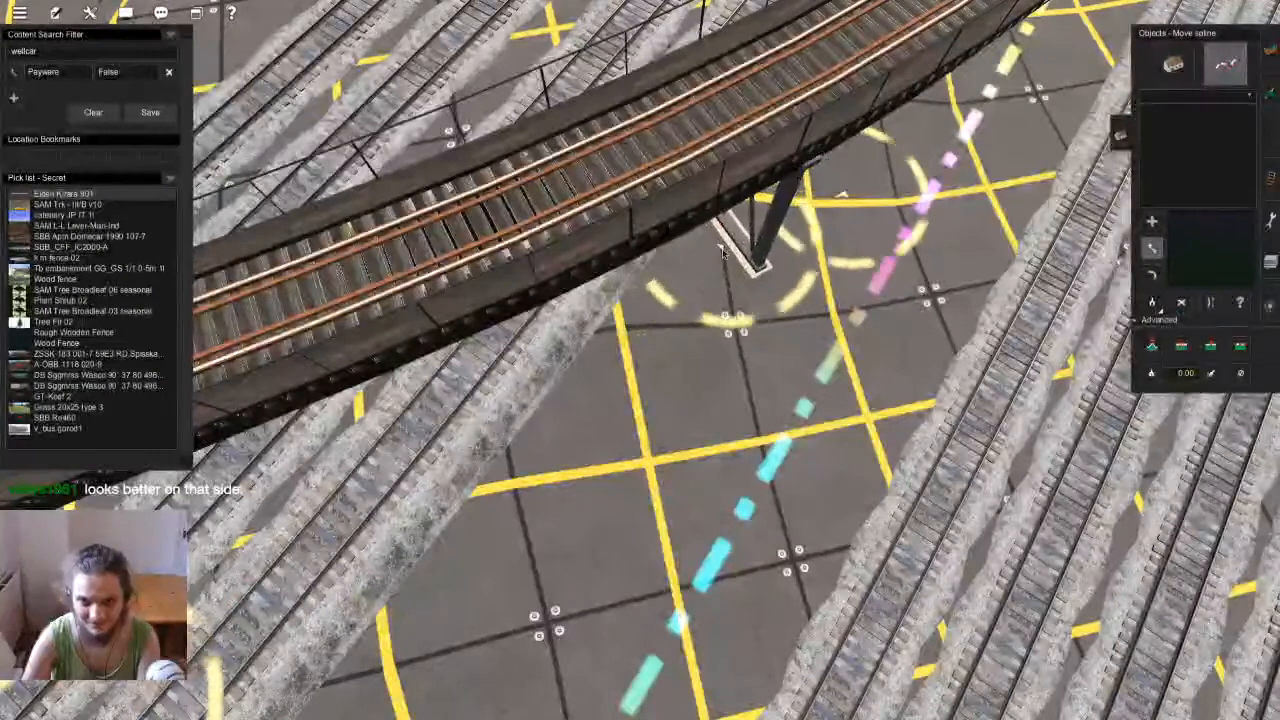
Fine-tune the repositioned support's placement and check its alignment under the bridge deck from ground level
right_drag(723, 252, 785, 160)
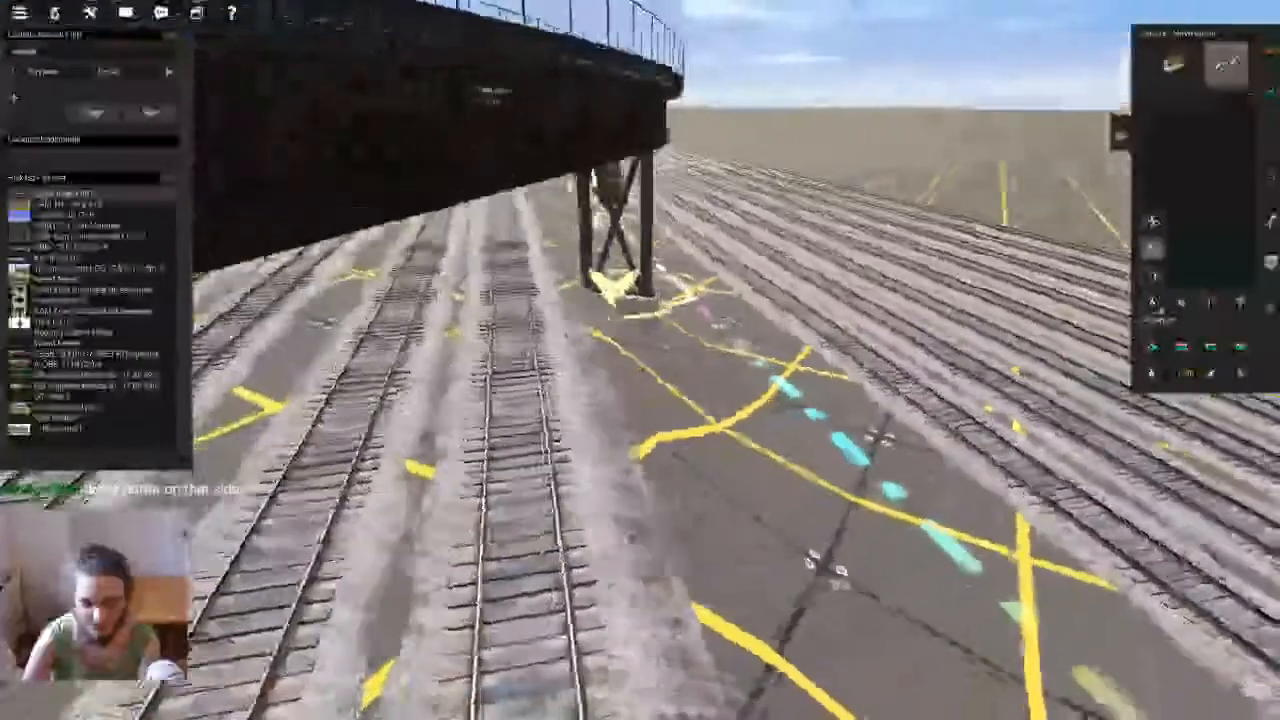
right_drag(722, 200, 685, 255)
drag(538, 330, 543, 332)
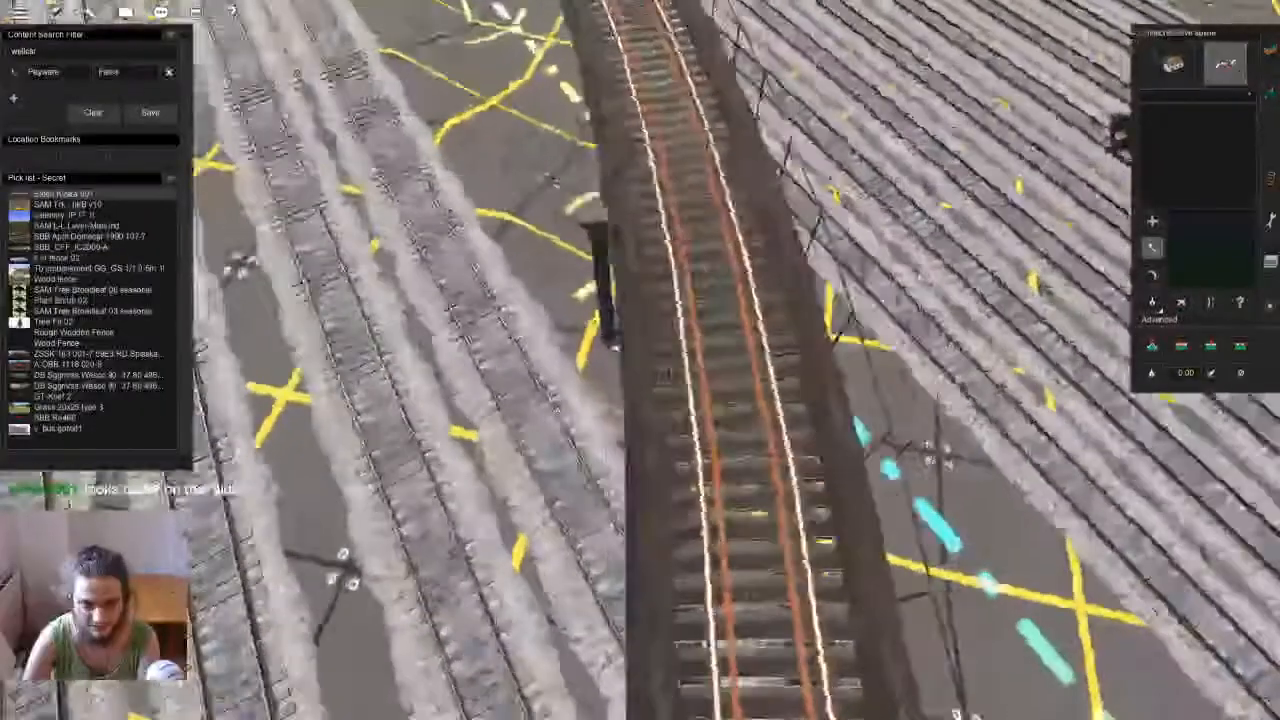
right_drag(665, 372, 700, 398)
right_drag(757, 360, 668, 536)
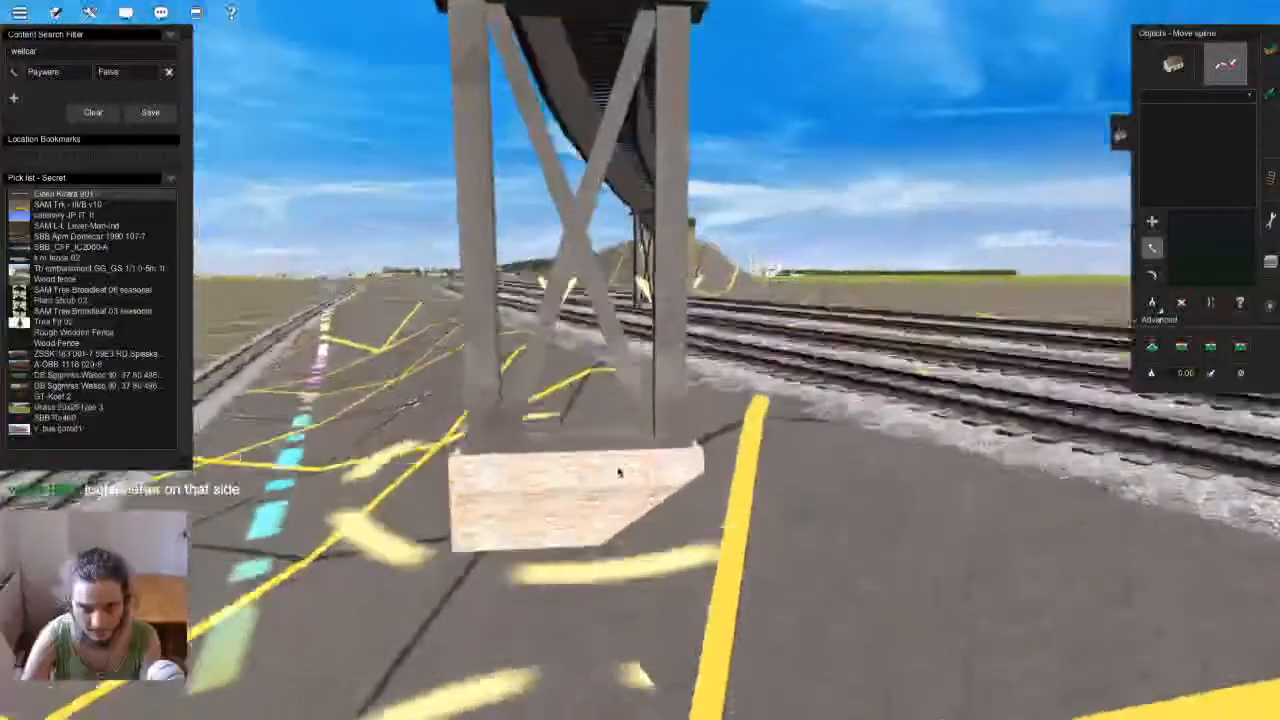
right_drag(619, 472, 601, 411)
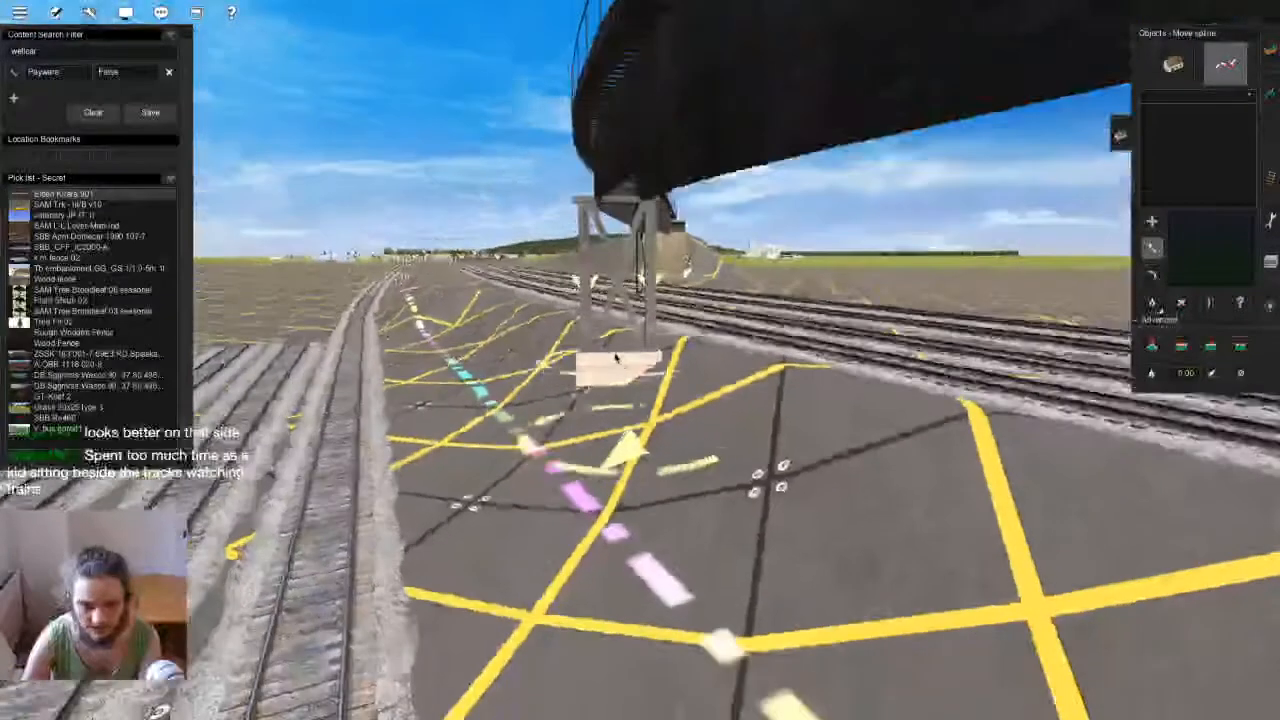
right_drag(616, 358, 621, 372)
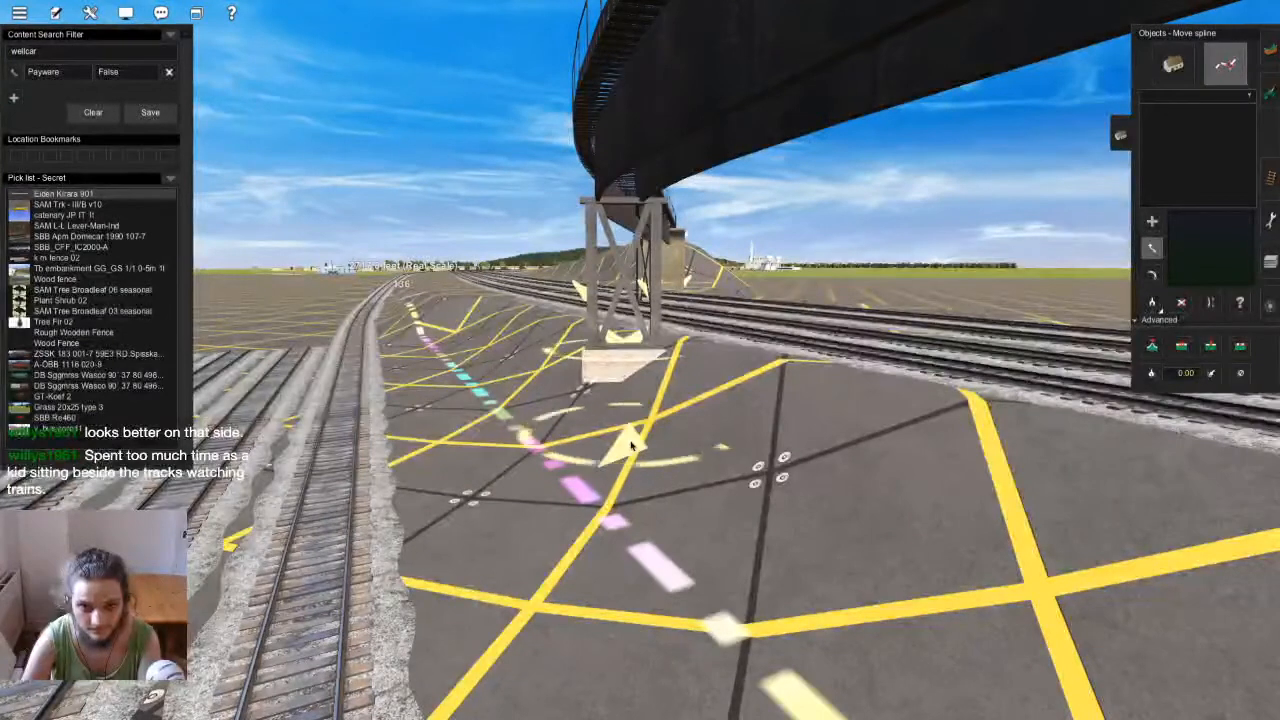
right_drag(632, 444, 566, 405)
Inspect the overpass and its remaining supports from along the yard tracks on both sides of the bridge
scroll(562, 450, down, 4)
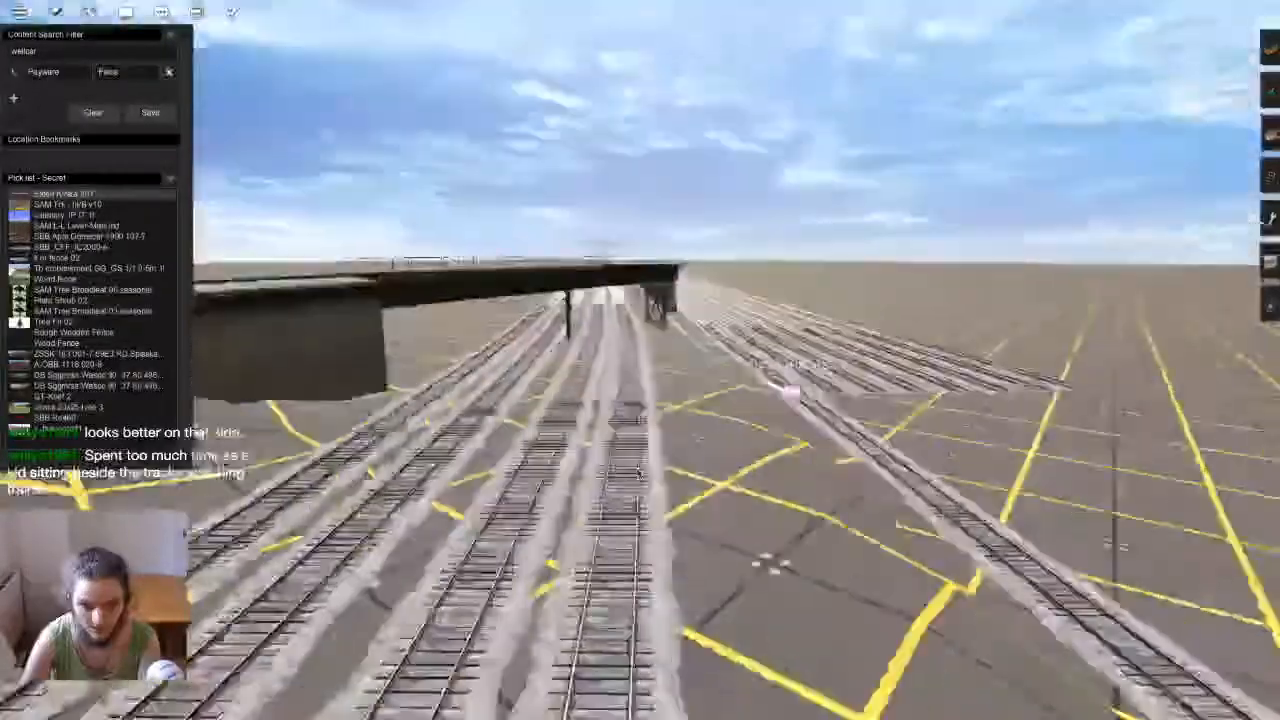
key(Left)
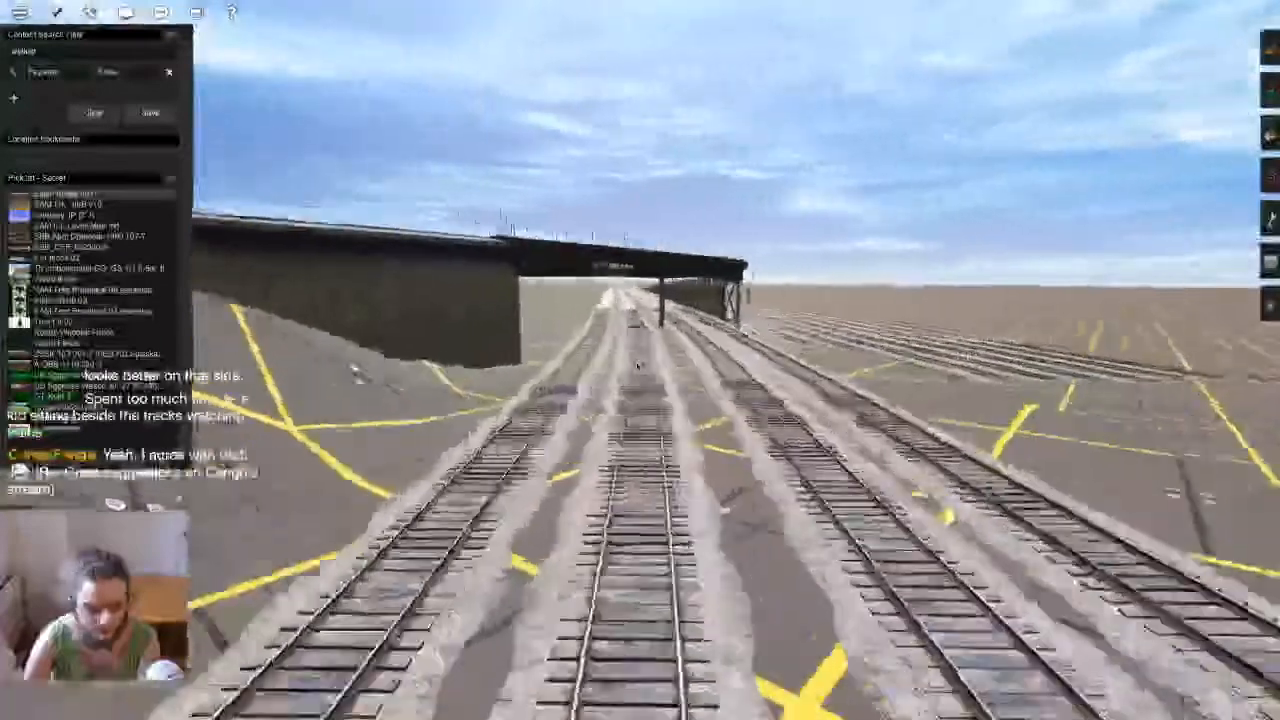
scroll(643, 362, up, 2)
mouse_move(638, 366)
right_down()
mouse_move(730, 341)
mouse_move(628, 354)
right_up()
key(ctrl+F2)
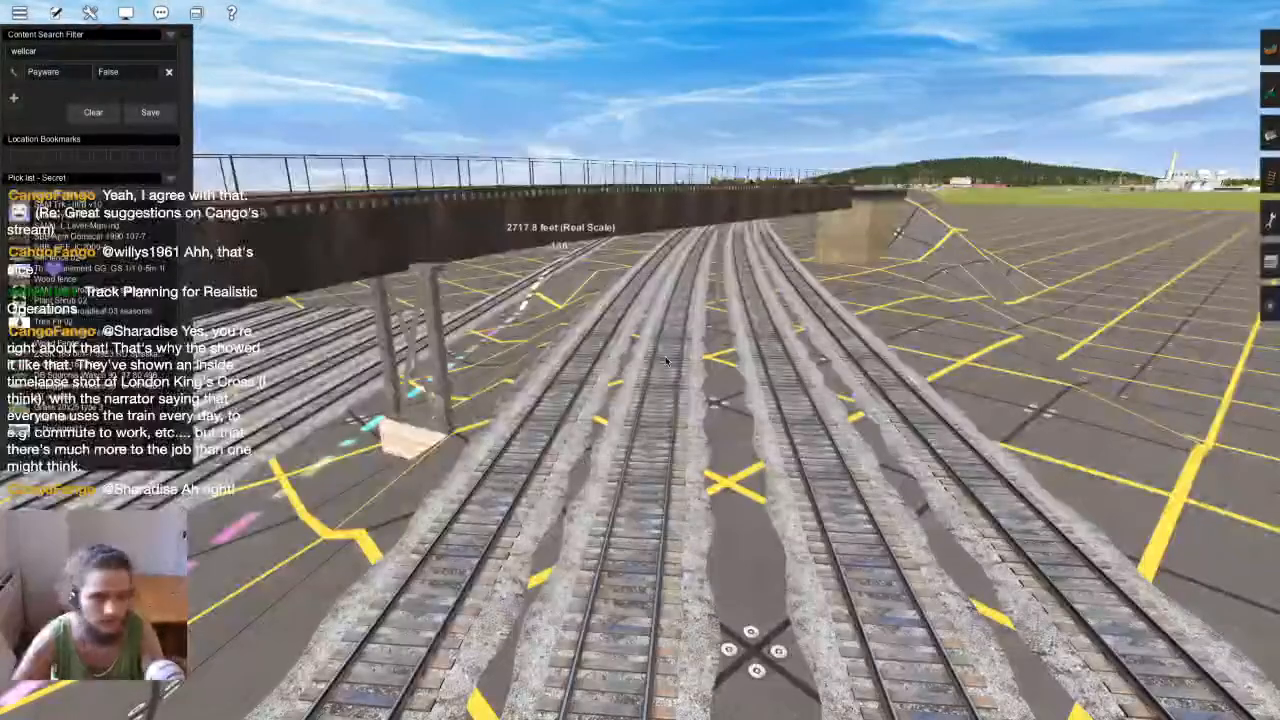
key(a)
key(w)
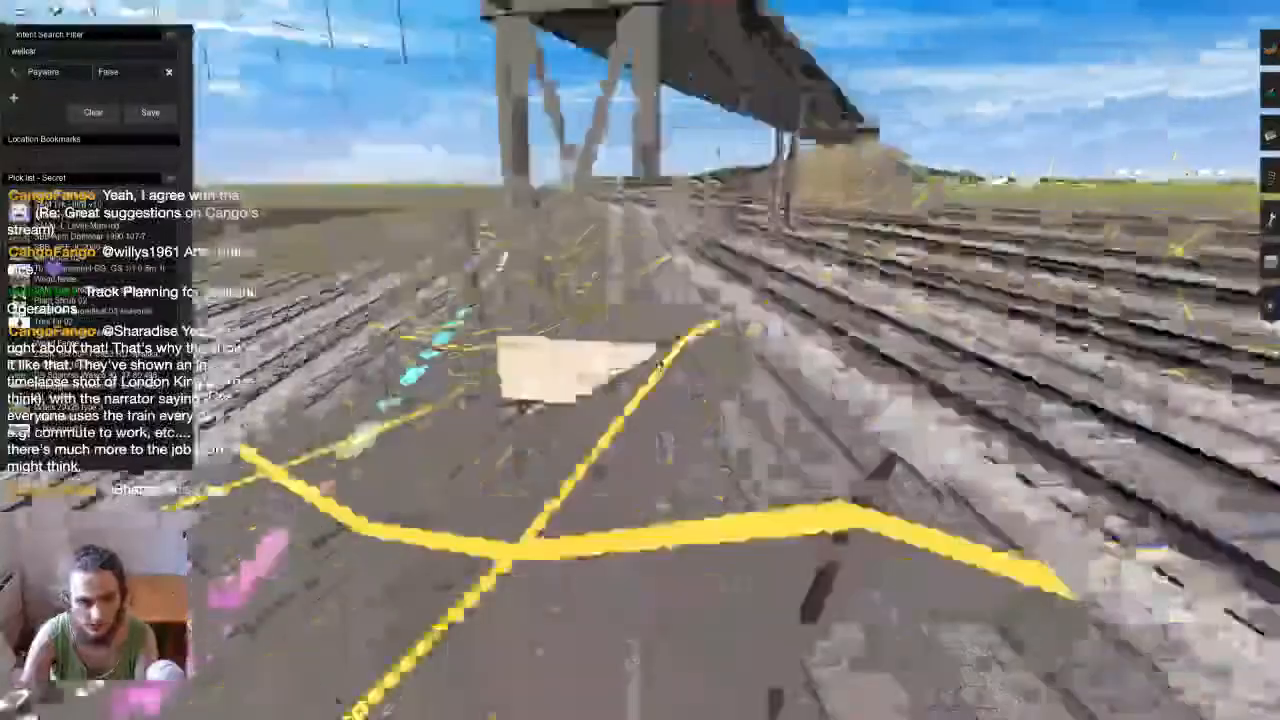
scroll(664, 362, down, 5)
Exit Surveyor to the launcher without saving the session
right_drag(664, 362, 632, 466)
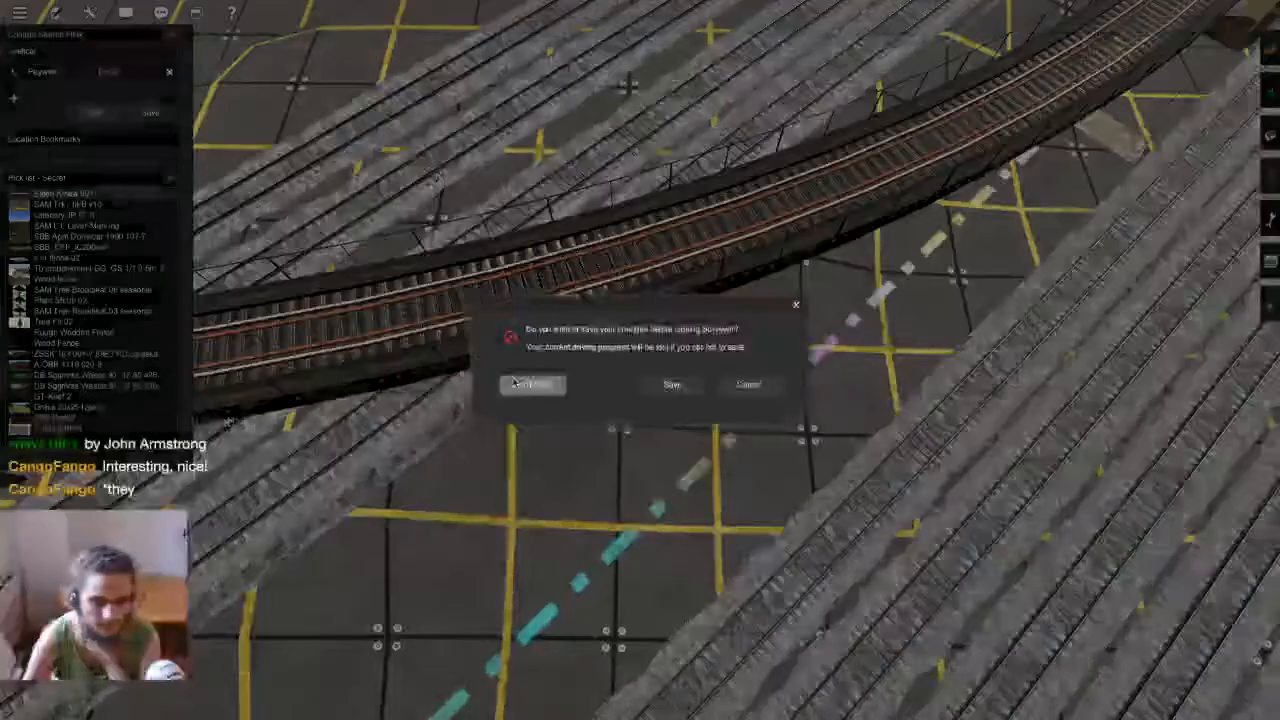
click(515, 384)
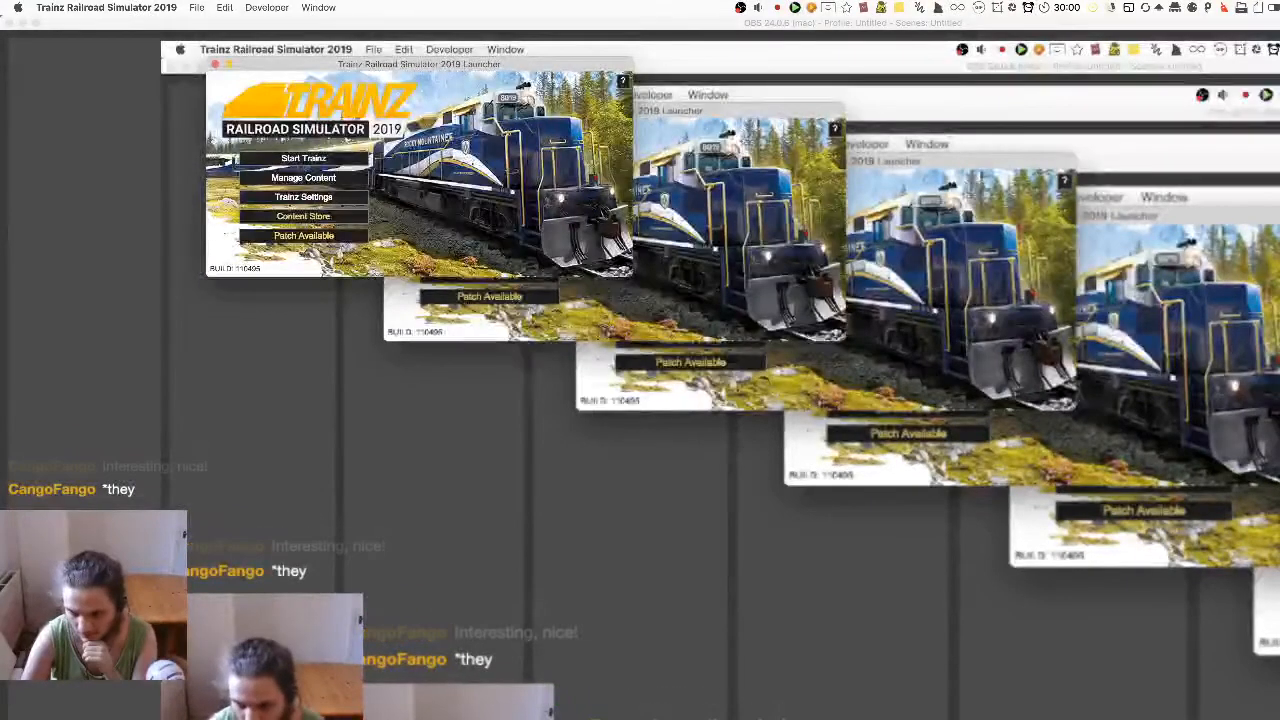
Return to the Trainz Railroad Simulator 2019 launcher, start Trainz, and enter the Driver / Surveyor route selection
key(super+q)
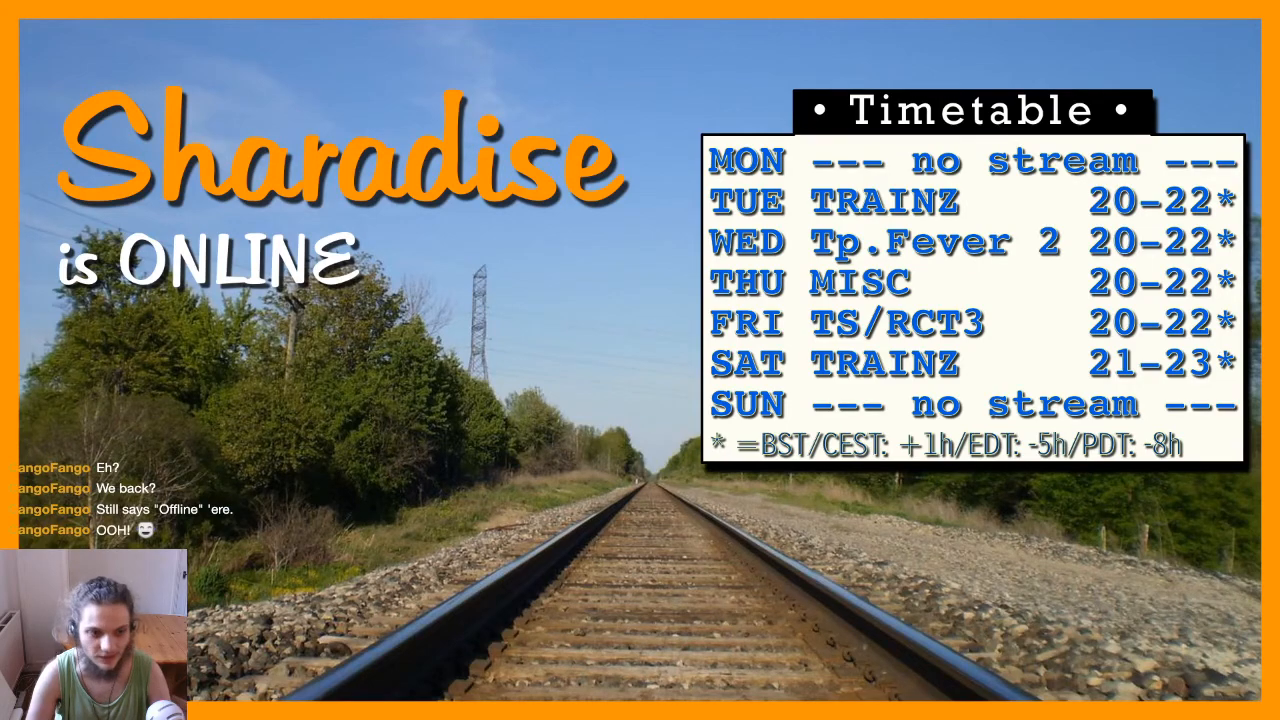
key(super+Tab)
key(super+Tab)
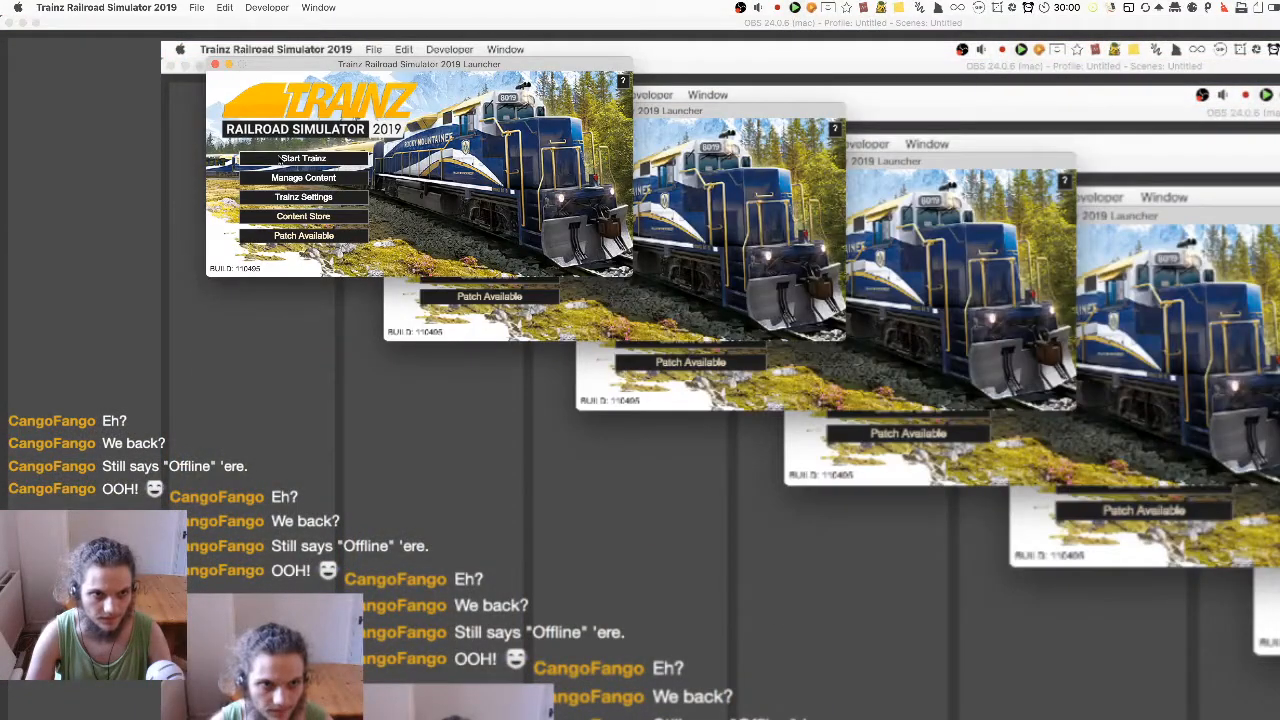
click(290, 158)
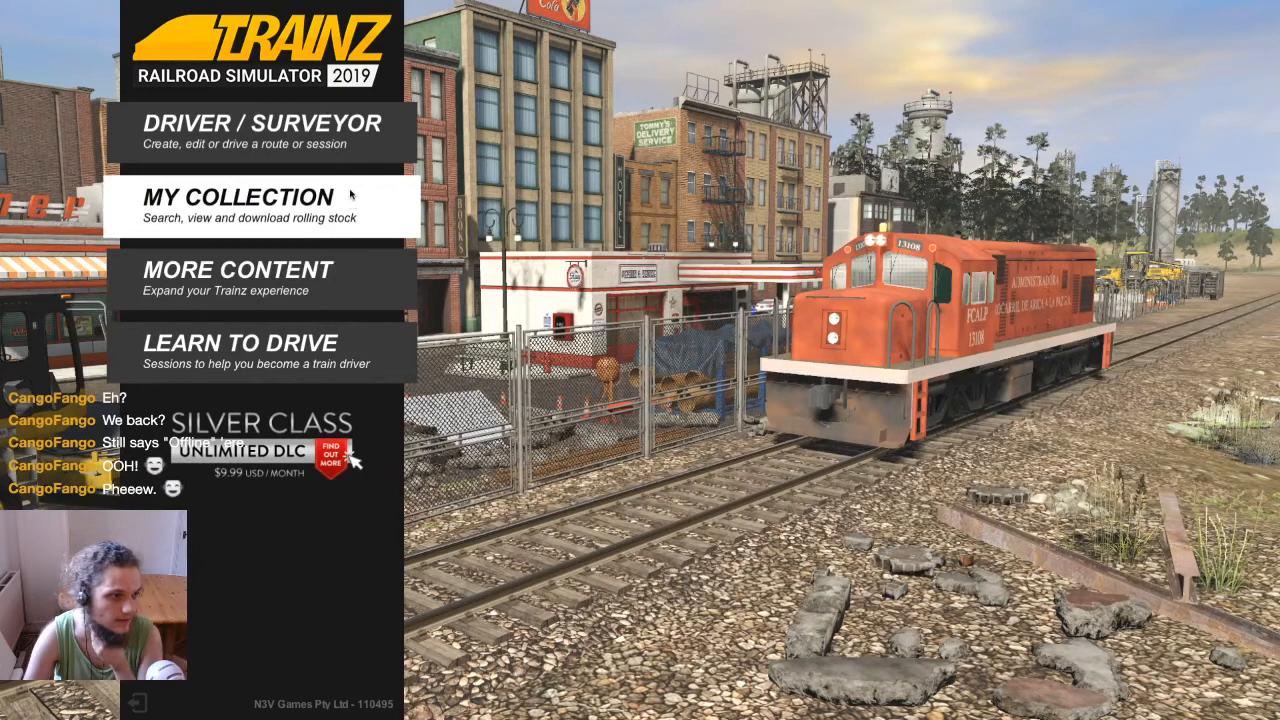
click(330, 112)
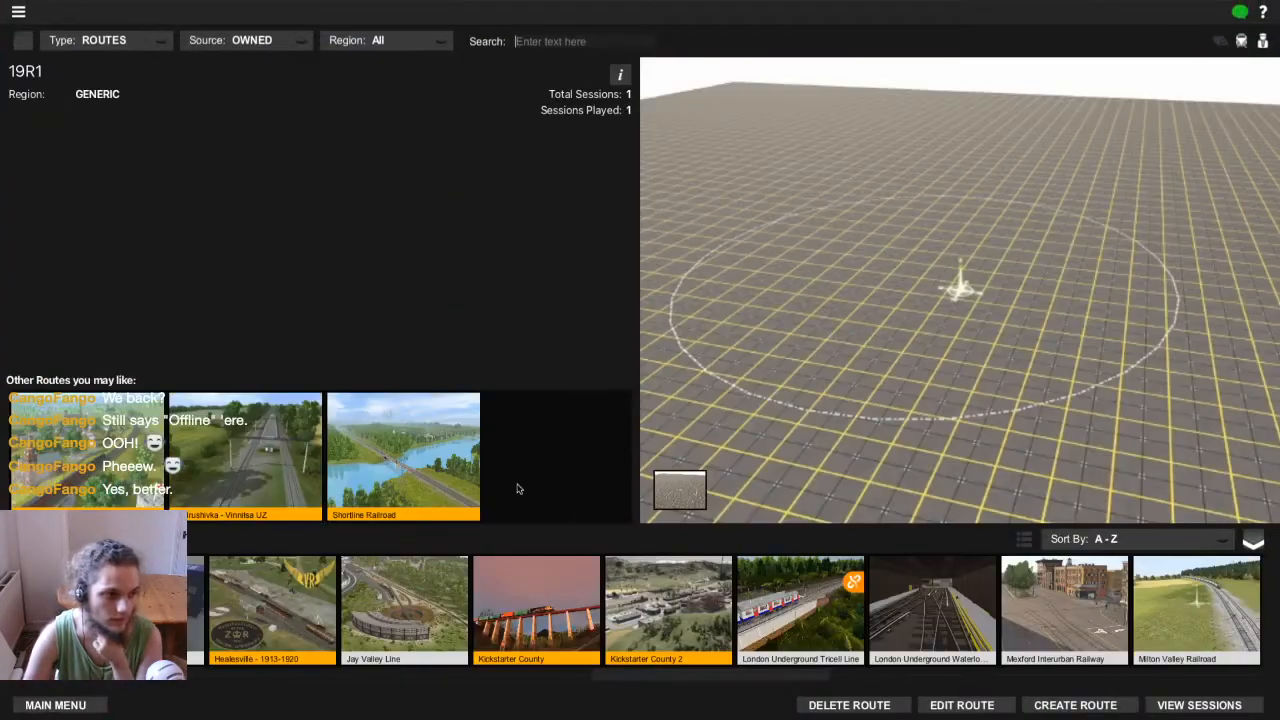
Open the Milton Valley Railroad - Default session of the Milton Valley Railroad route for editing
click(1155, 625)
click(1198, 705)
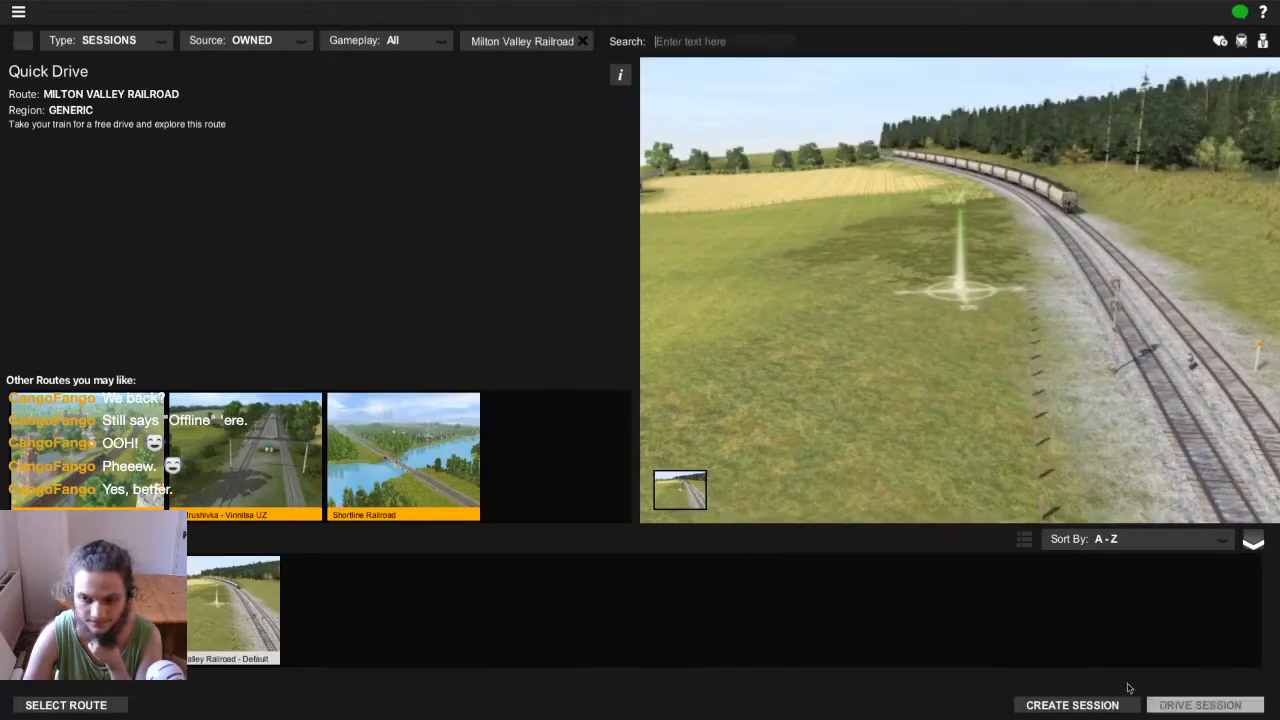
click(250, 625)
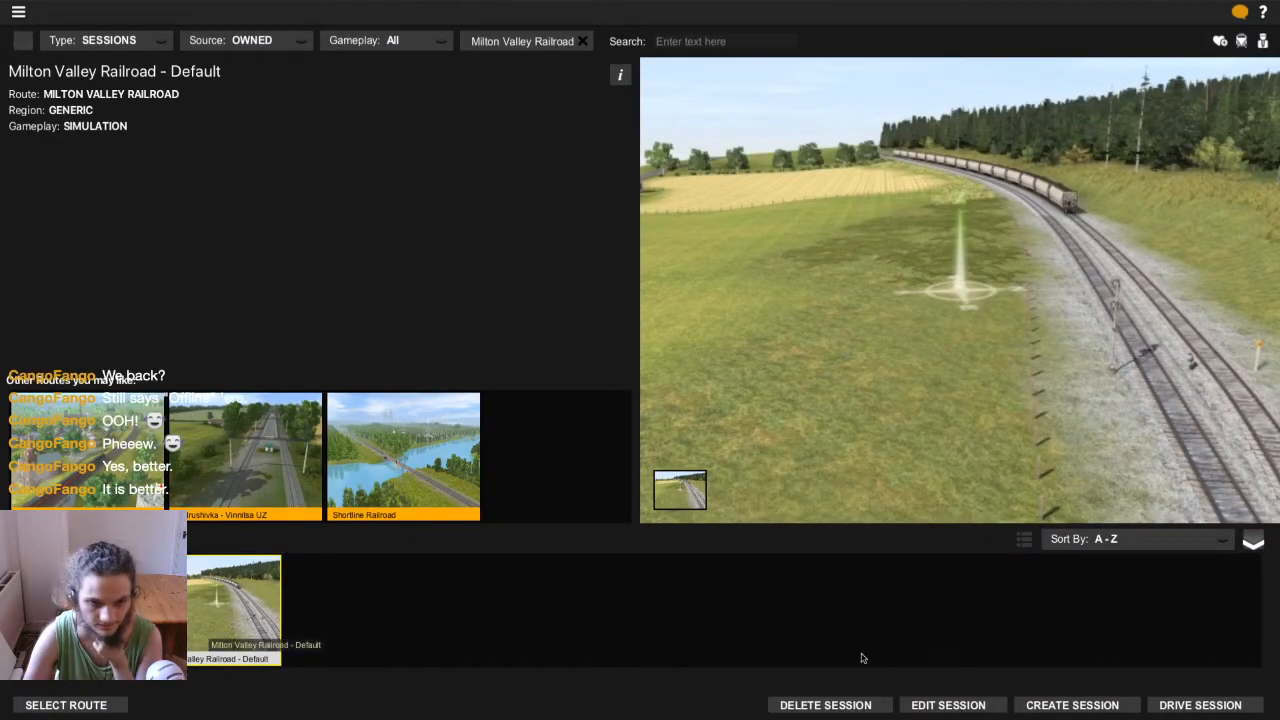
click(916, 705)
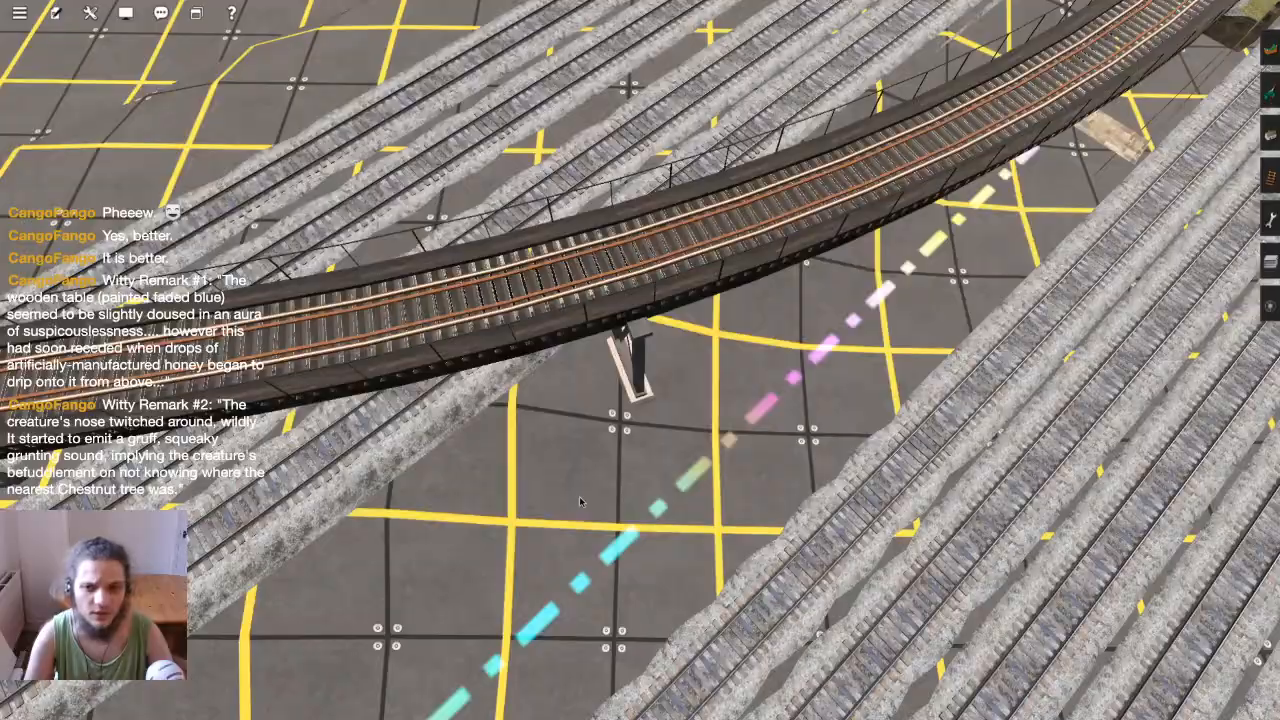
Set the object tools to adding splines near the overpass's walled end beside the yard tracks
middle_drag(550, 438, 588, 378)
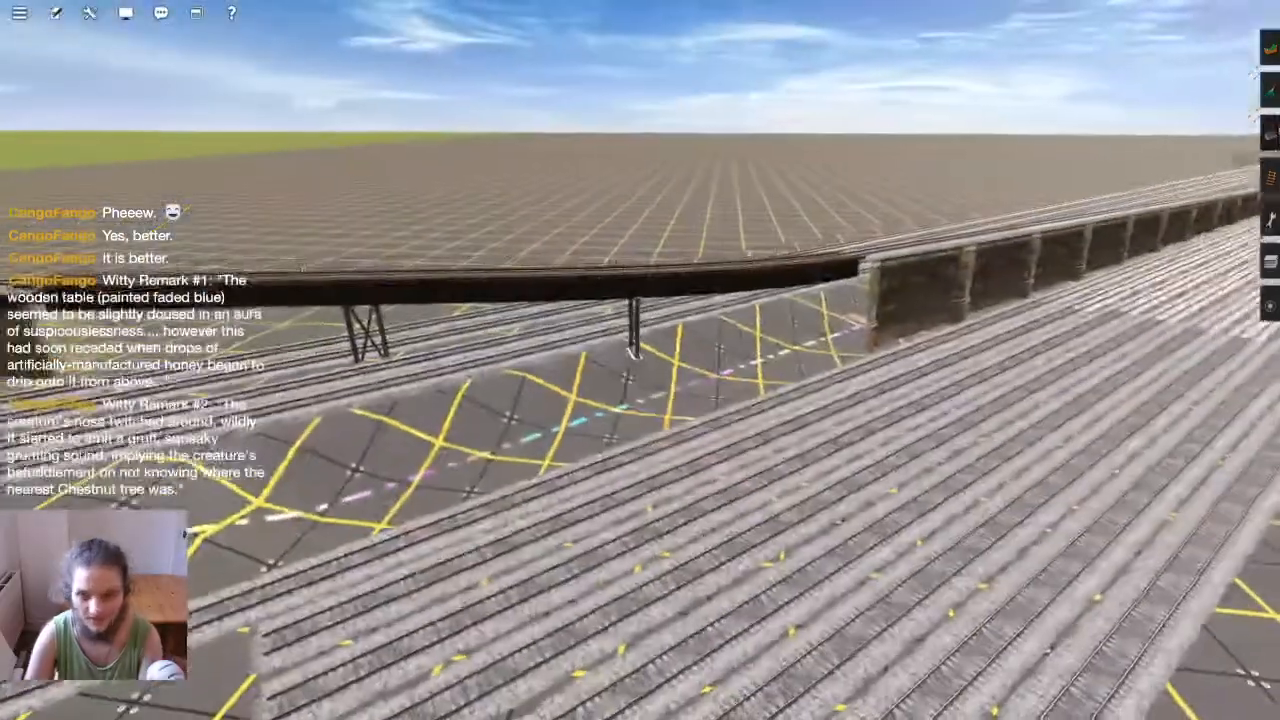
key(F3)
key(d)
key(Left)
key(w)
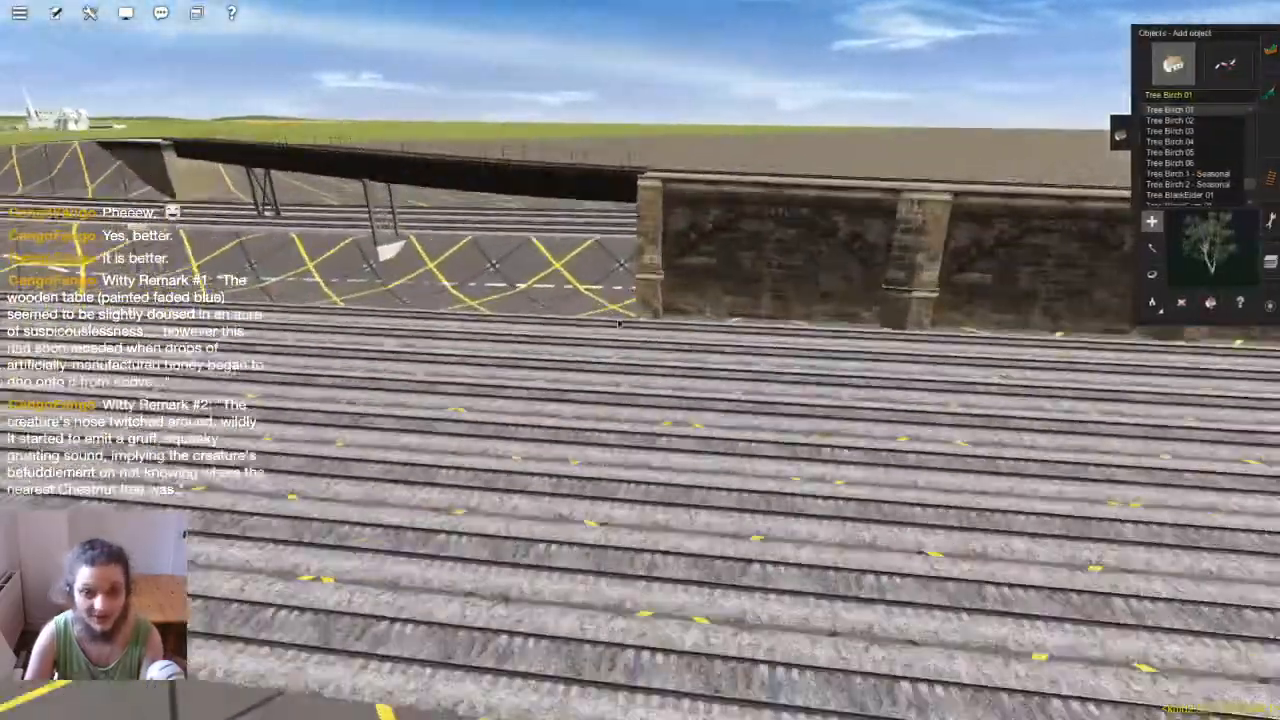
key(Right)
key(Up)
click(1225, 65)
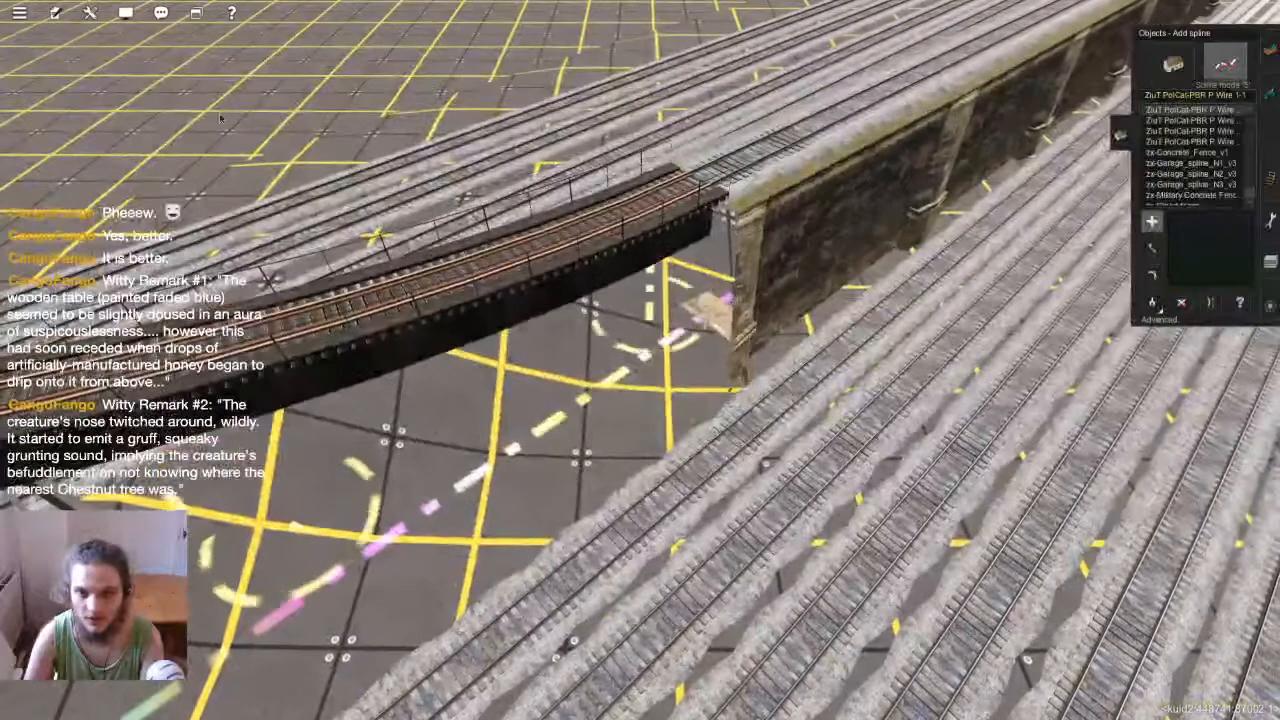
Apply the No Payware content filter and search the splines for "embankment"
click(126, 16)
click(142, 48)
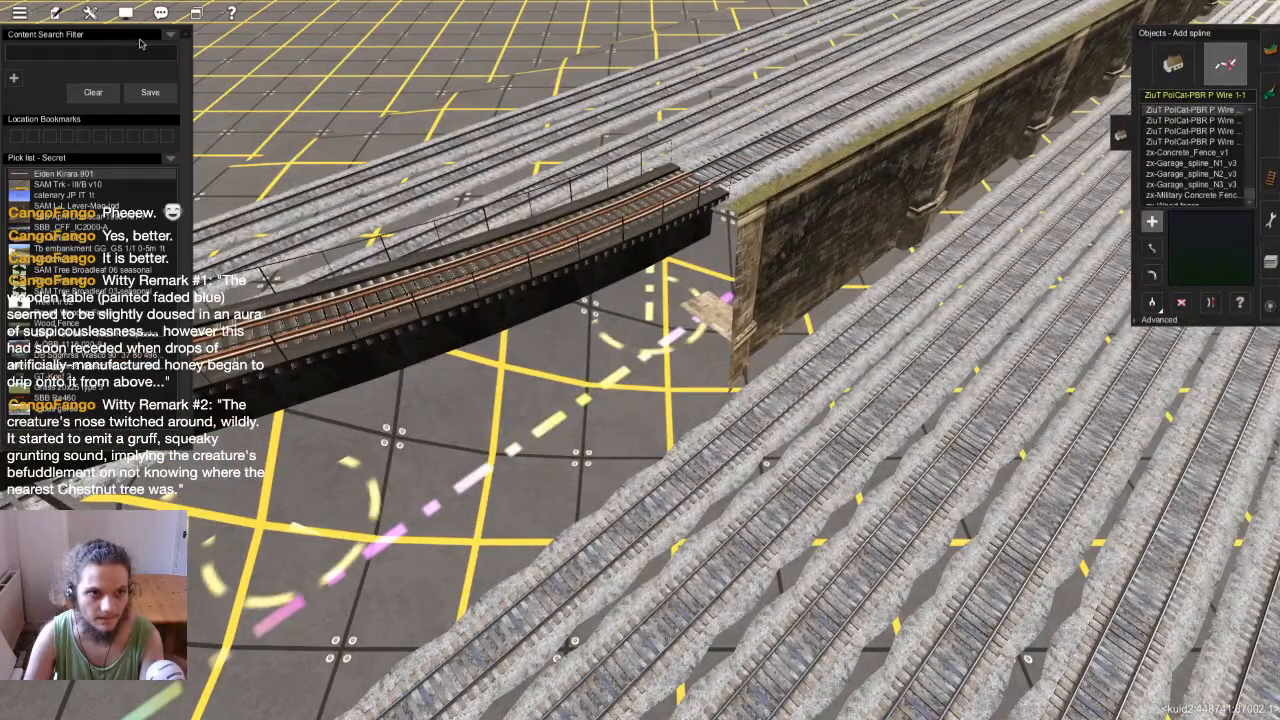
click(170, 36)
click(188, 101)
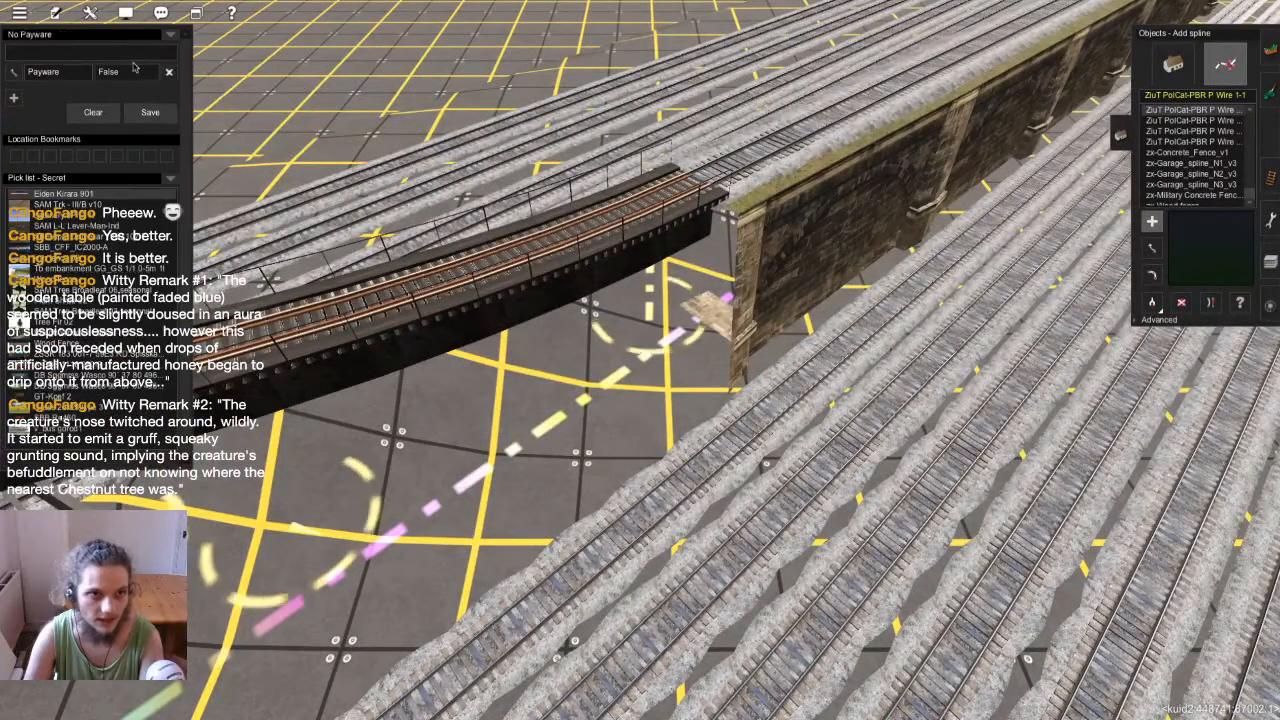
text(embankment)
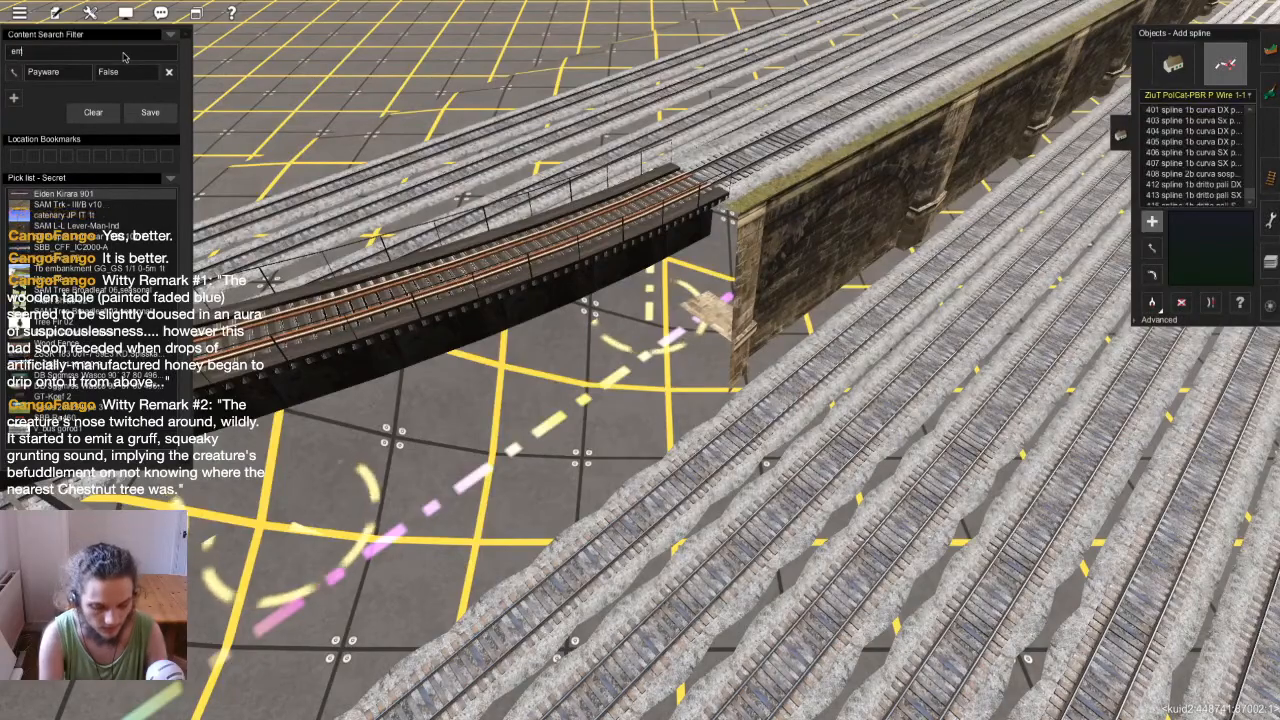
key(Return)
Preview the found embankment splines one by one, from the YARNish Macadam entries up to the LSWR/SR Battledown Flyover embankment
scroll(578, 398, down, 3)
right_drag(610, 392, 665, 365)
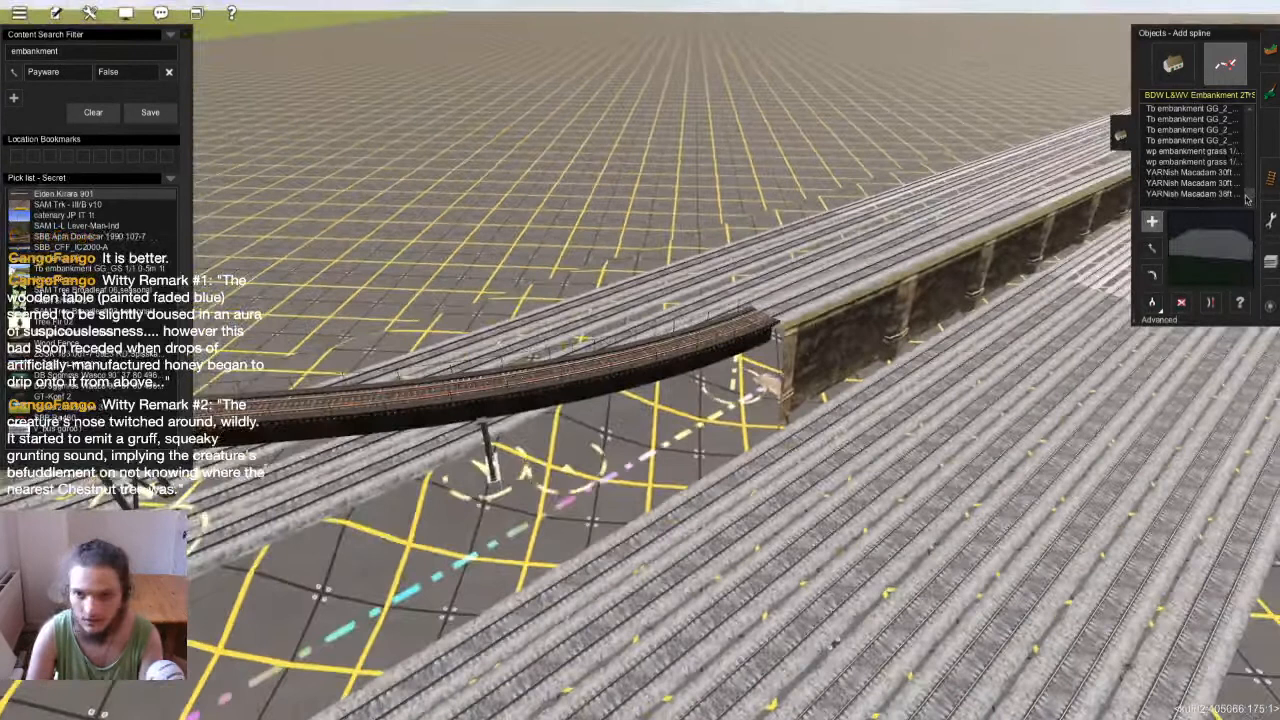
click(1215, 194)
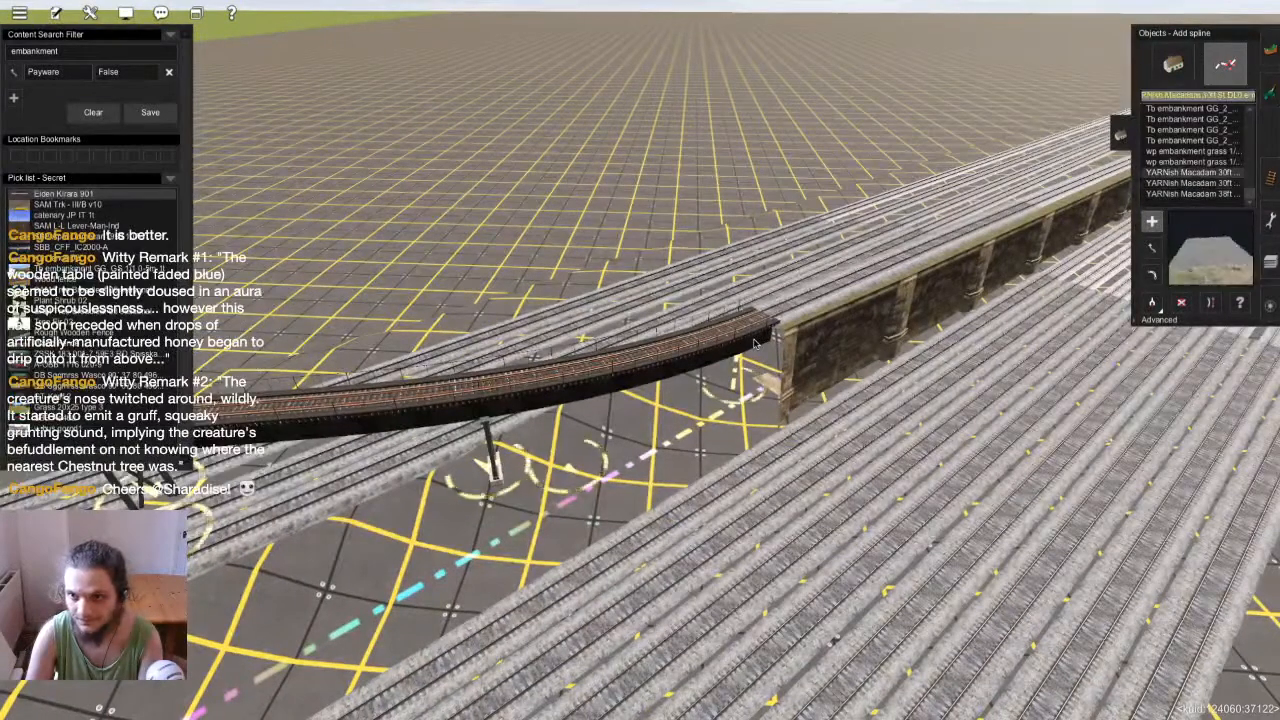
key(Up)
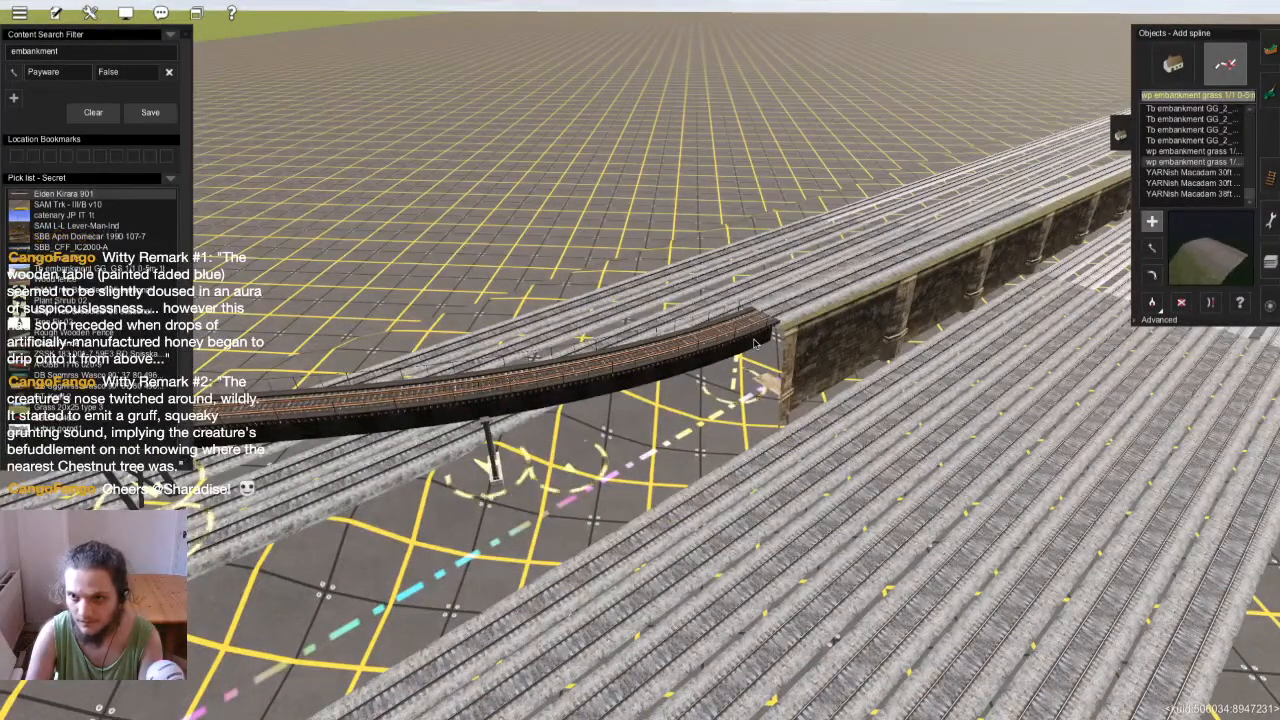
key(Up)
key(Up)
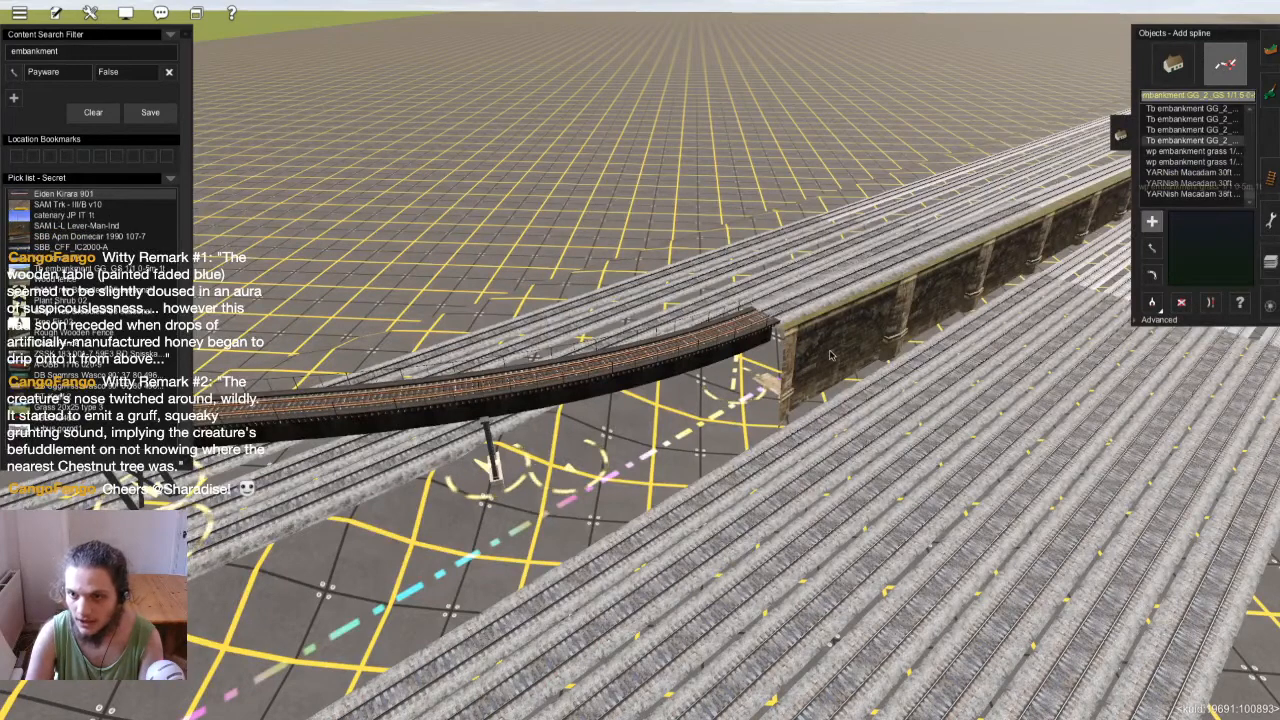
key(Up)
key(Up)
key(Up)
key(Up)
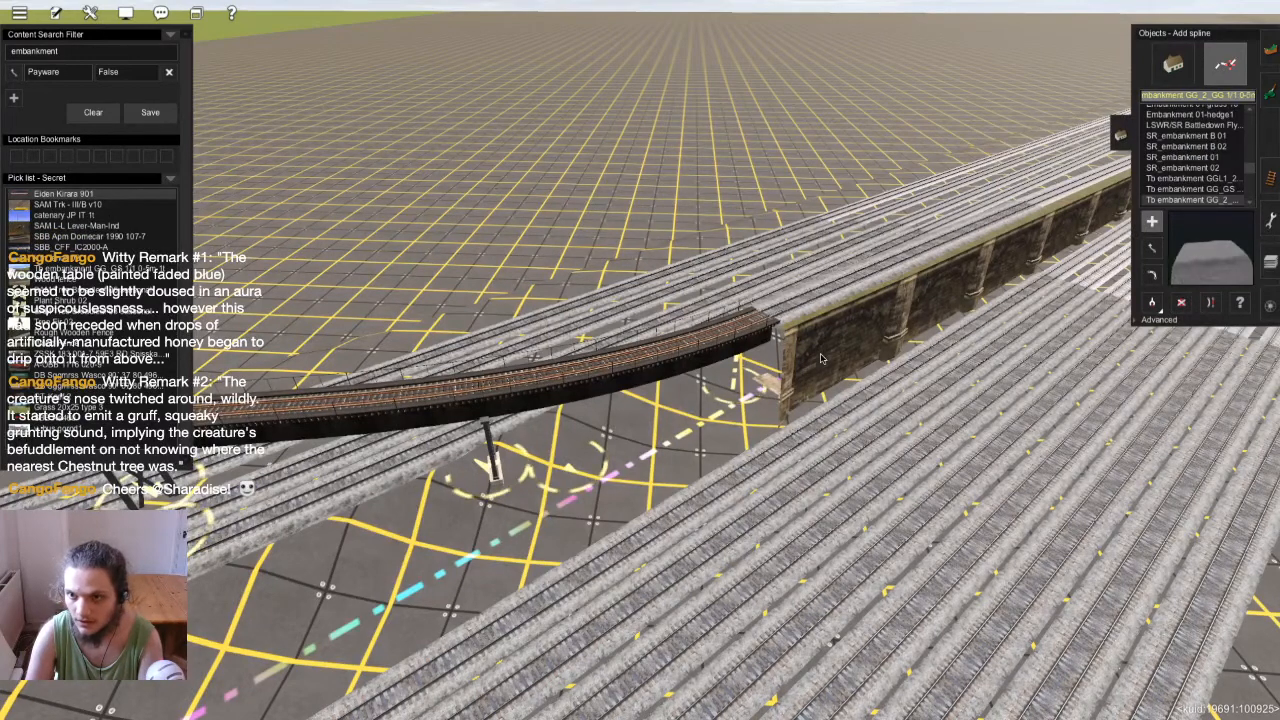
key(Up)
key(Up)
key(Up)
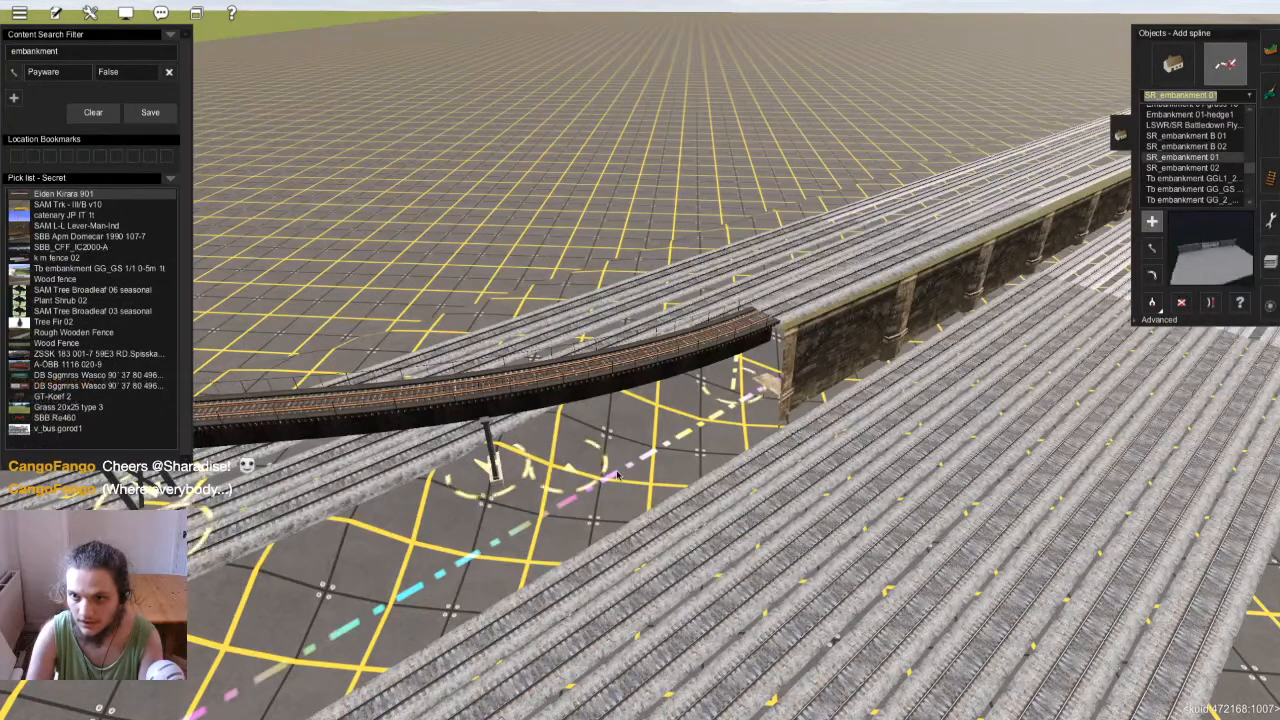
key(Up)
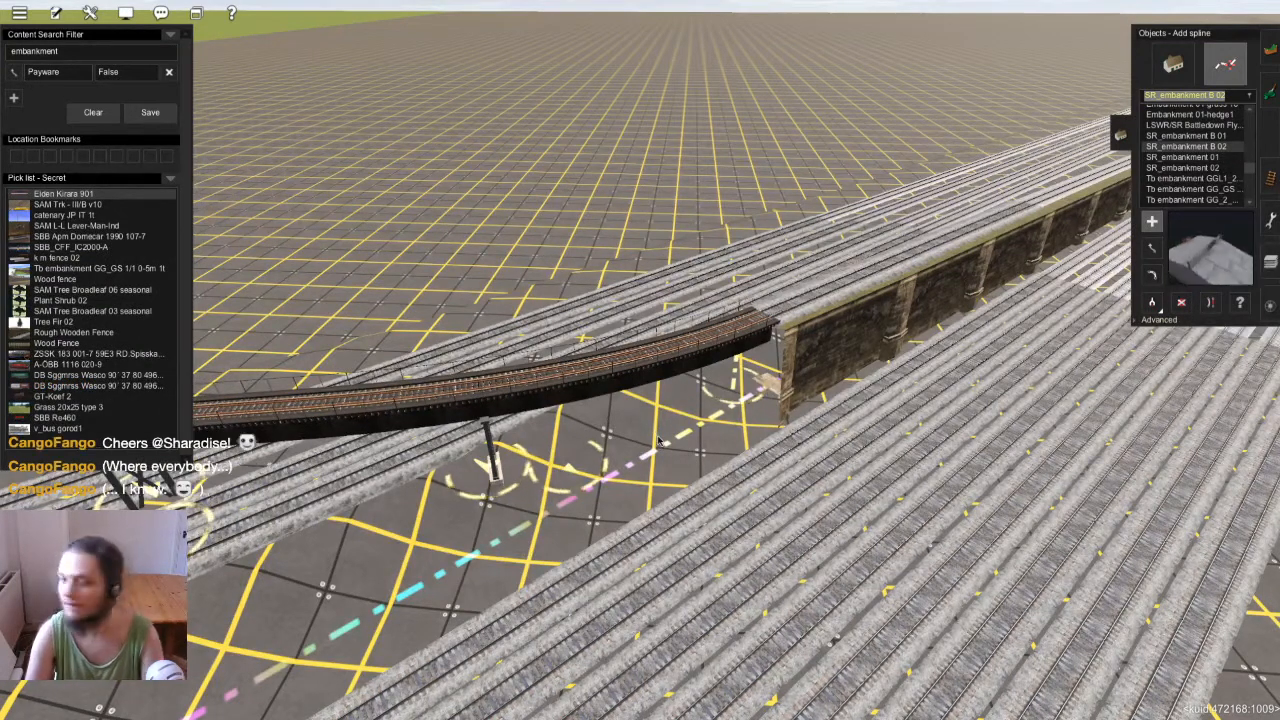
key(Up)
key(Up)
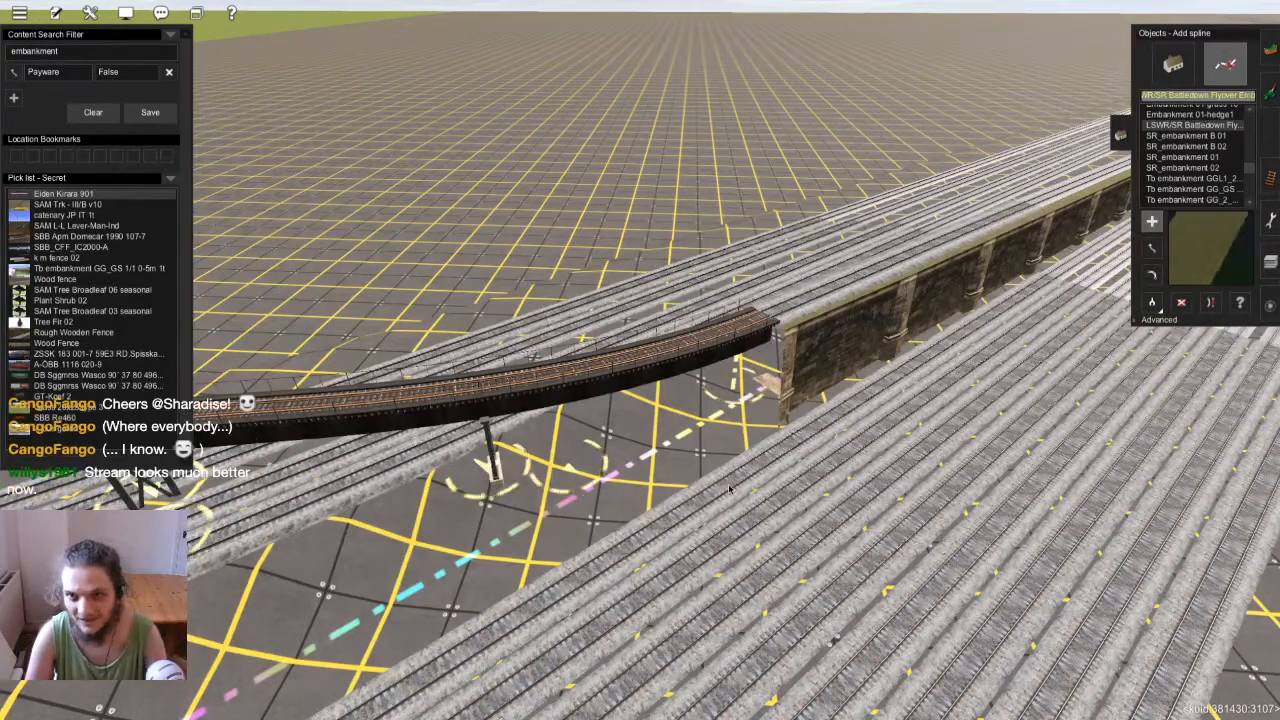
right_drag(519, 453, 543, 397)
click(764, 253)
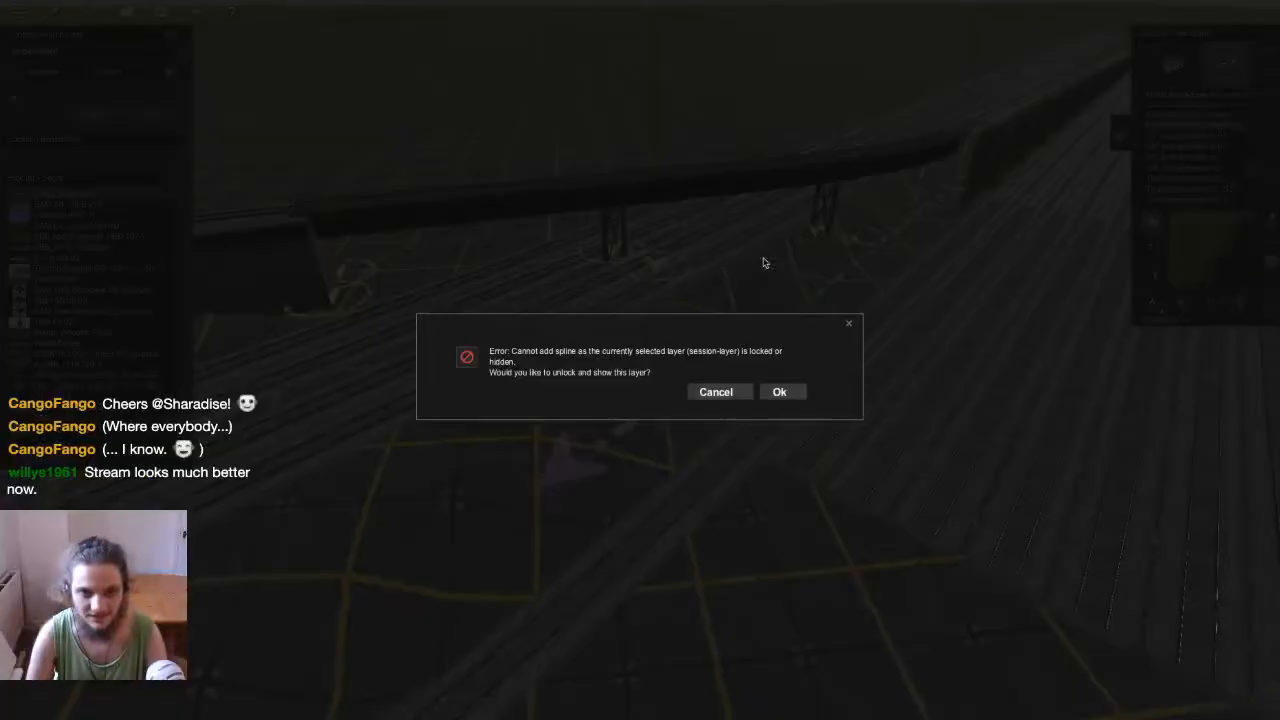
click(719, 391)
Make route-layer the active layer for placing objects
click(1273, 268)
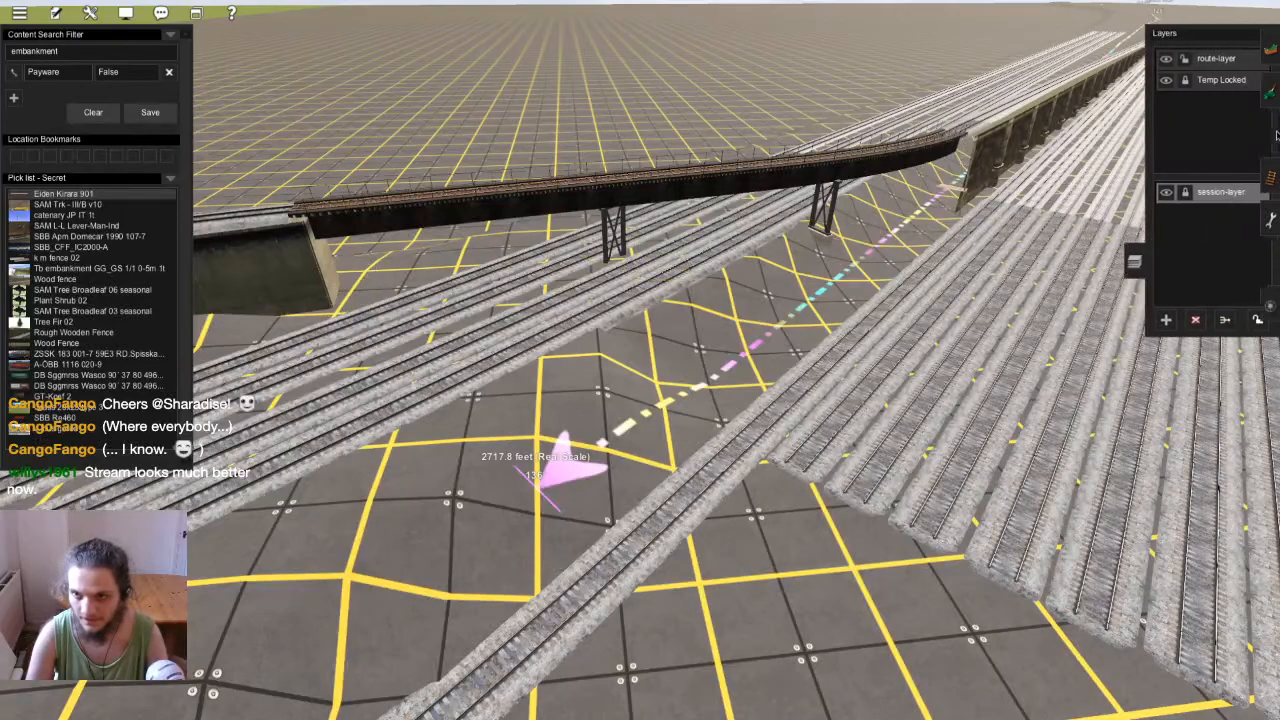
click(1272, 134)
click(1272, 263)
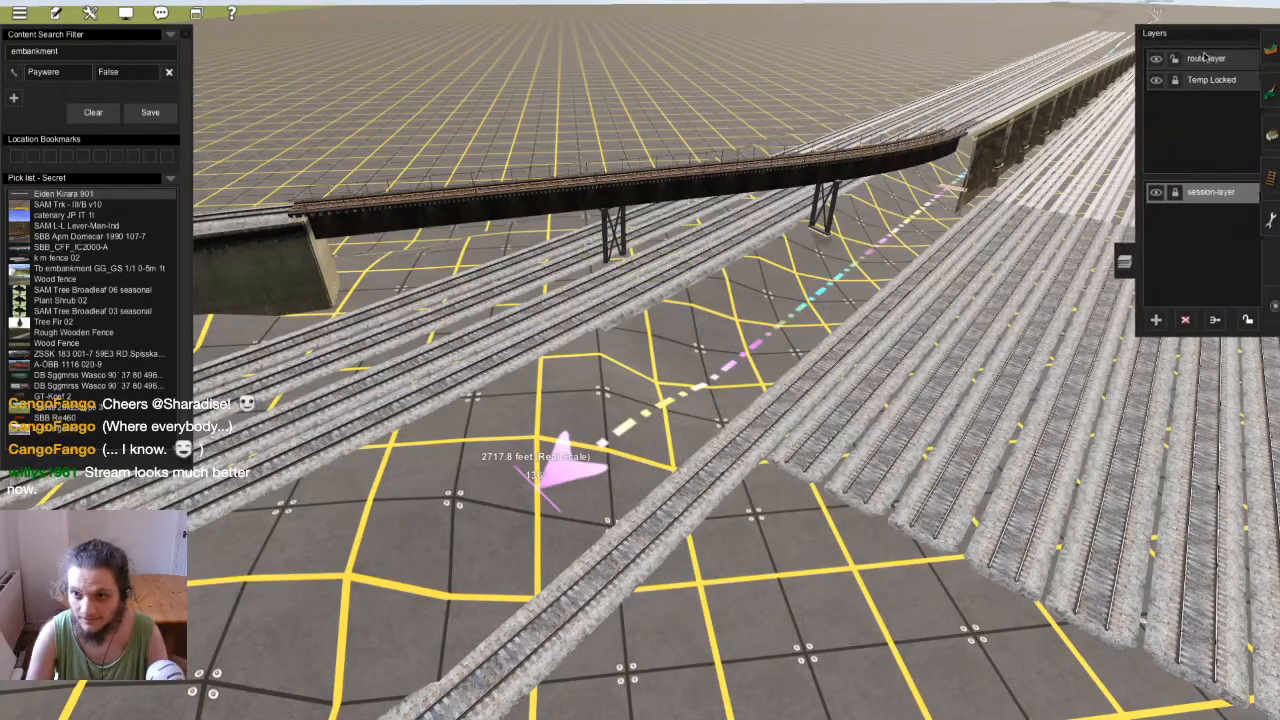
click(1213, 58)
Try laying the LSWR/SR Battledown Flyover embankment on the open ground between the track groups, and undo it
click(1272, 134)
click(793, 247)
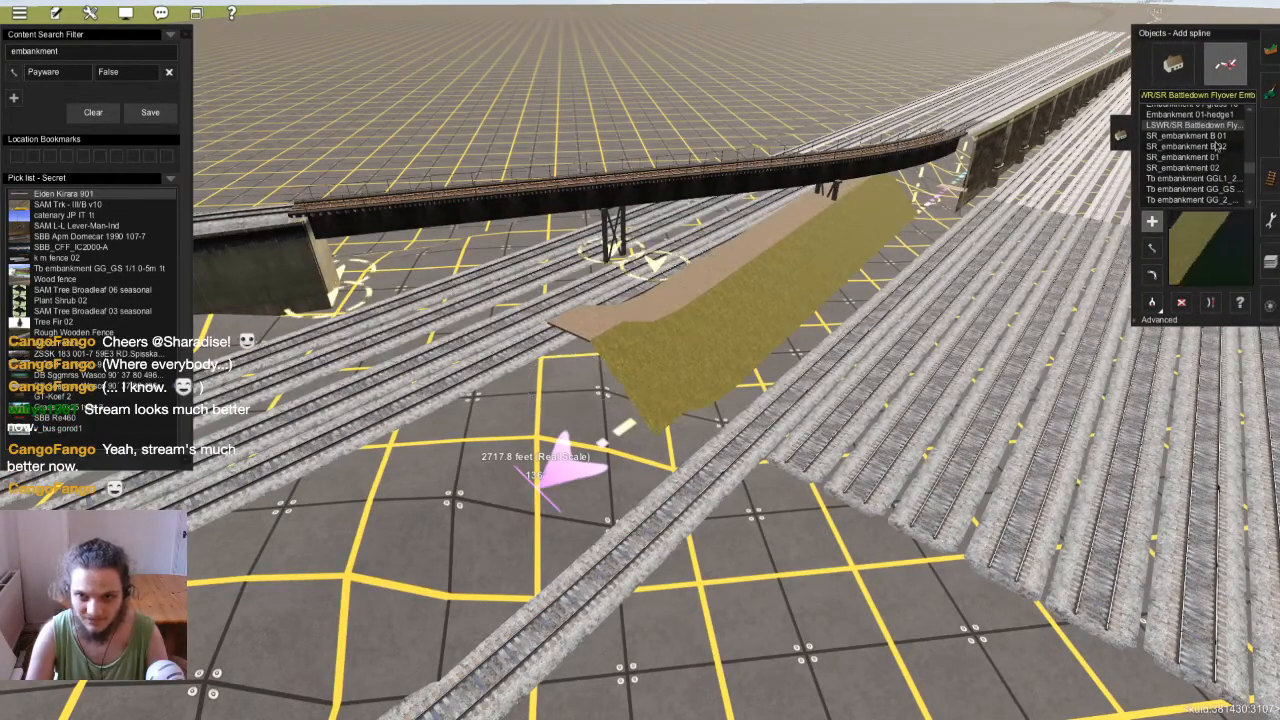
key(ctrl+z)
Preview the remaining embankment splines, from Embankment 01-hedge1 up to CL Embankment 20b, for a suitable shape
click(1204, 115)
key(Up)
key(Up)
key(Up)
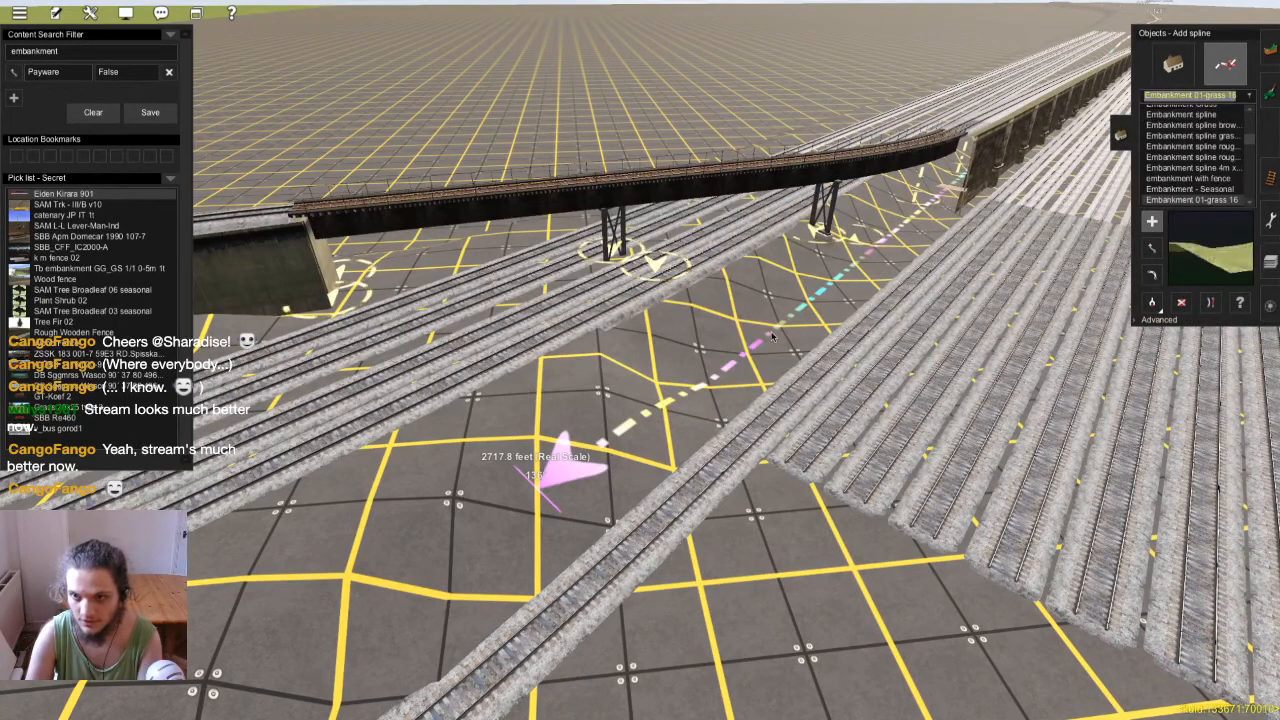
key(Up)
key(Up)
key(Up)
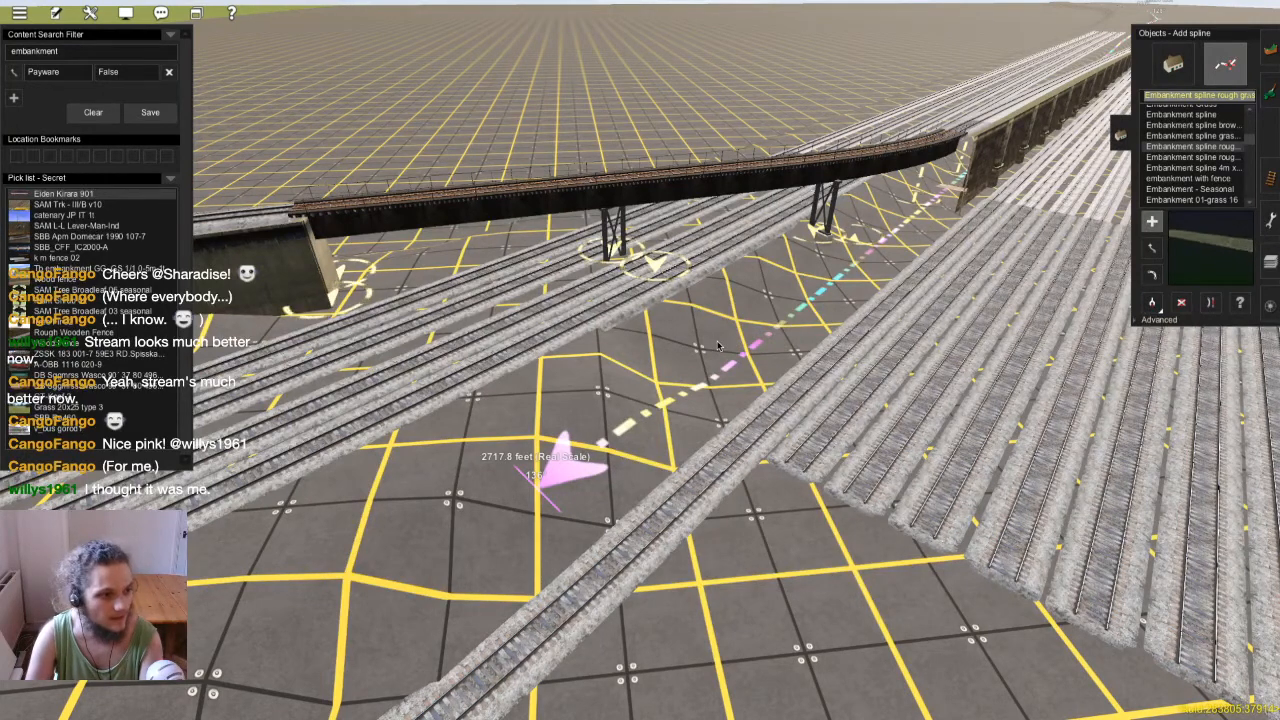
key(Up)
key(Up)
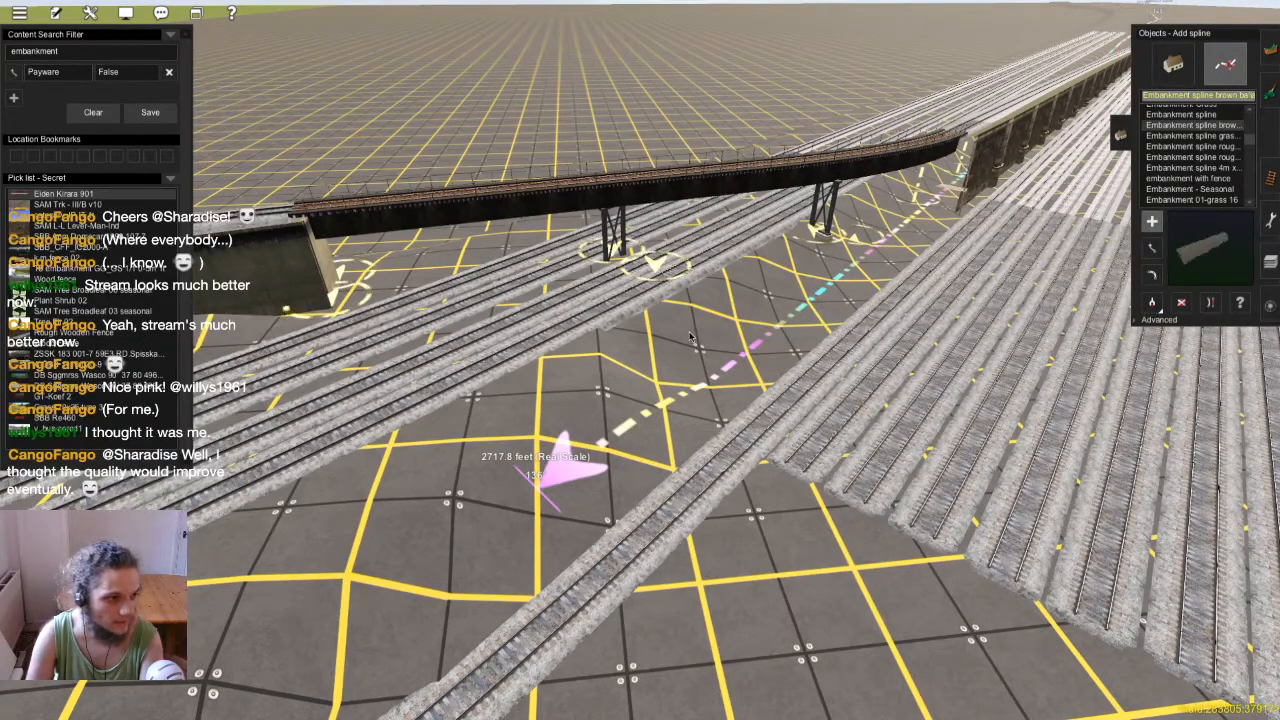
key(Up)
key(Up)
key(Up)
key(Up)
key(Up)
key(Up)
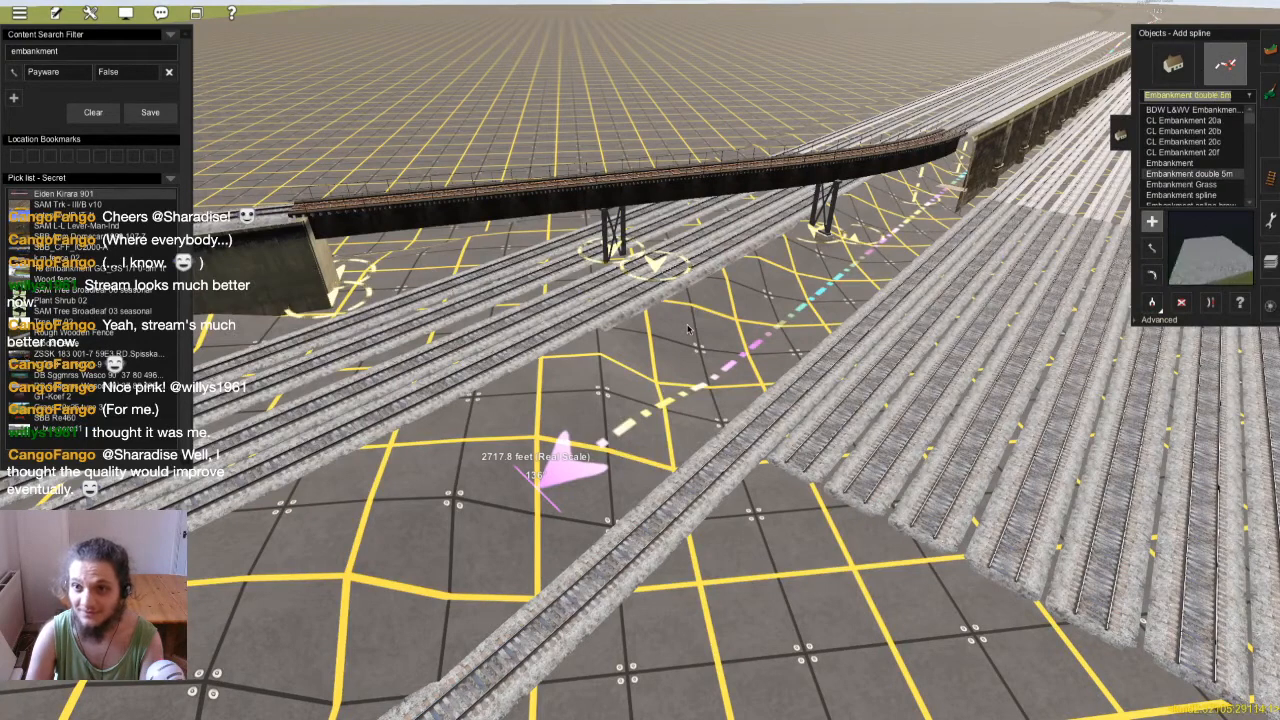
key(Up)
key(Up)
key(Up)
key(Up)
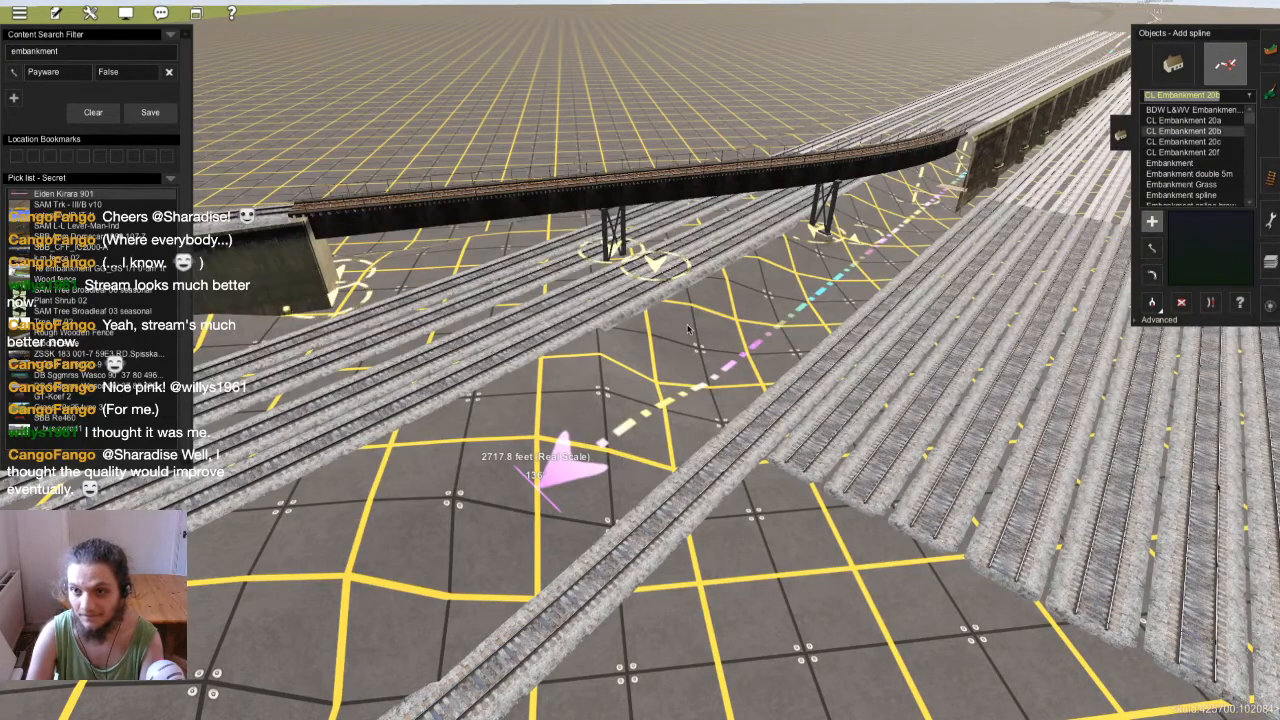
Search the splines for "retaining" and lay a trial stretch of FMA Retaining wall 18 between the track groups near the overpass
double_click(28, 51)
text(retaining)
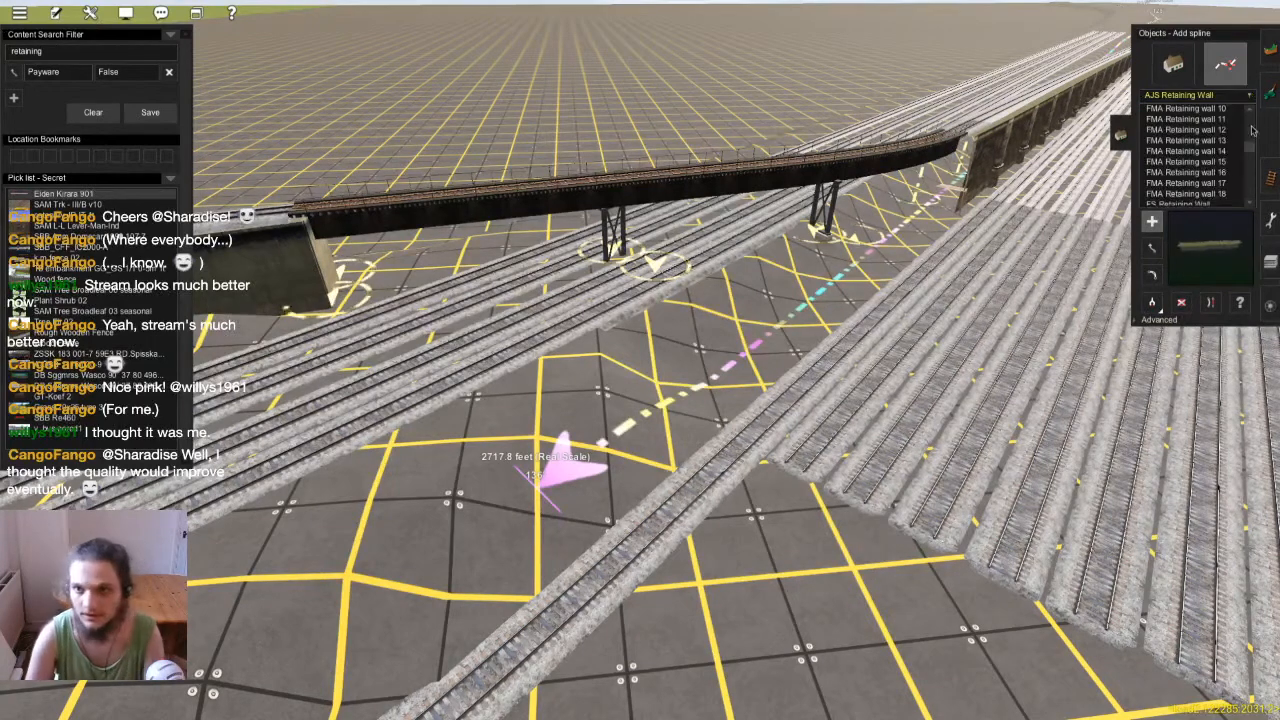
click(1211, 163)
key(Down)
key(Down)
key(Down)
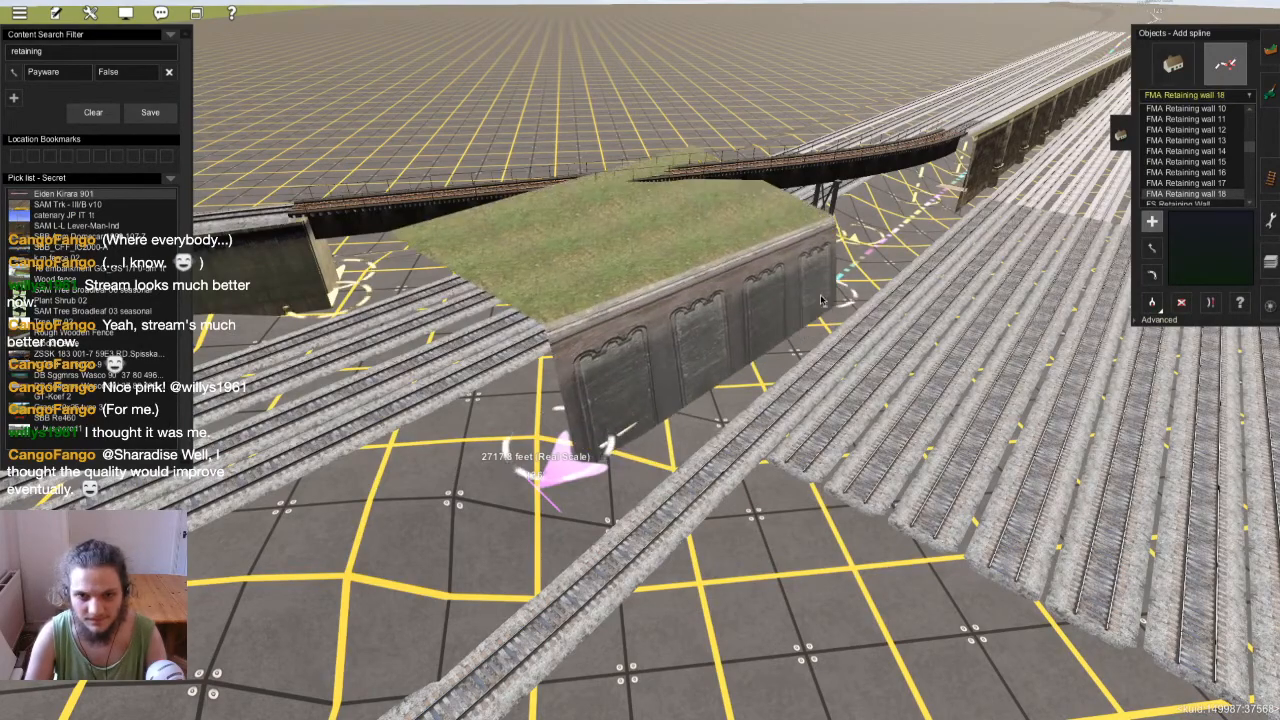
scroll(724, 321, up, 3)
mouse_move(724, 321)
right_down()
mouse_move(720, 228)
mouse_move(724, 305)
right_up()
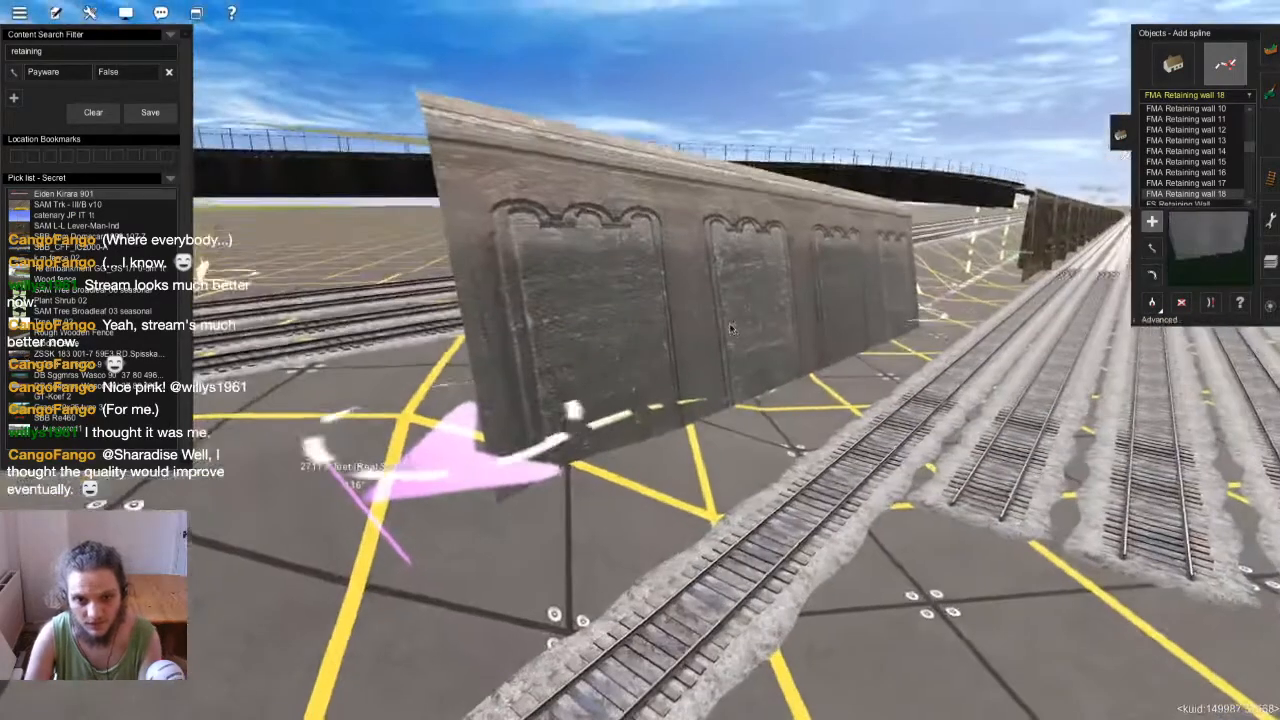
Replace the trial wall with FMA Retaining wall 17, and with FMA Retaining wall 15, to compare their looks
key(Up)
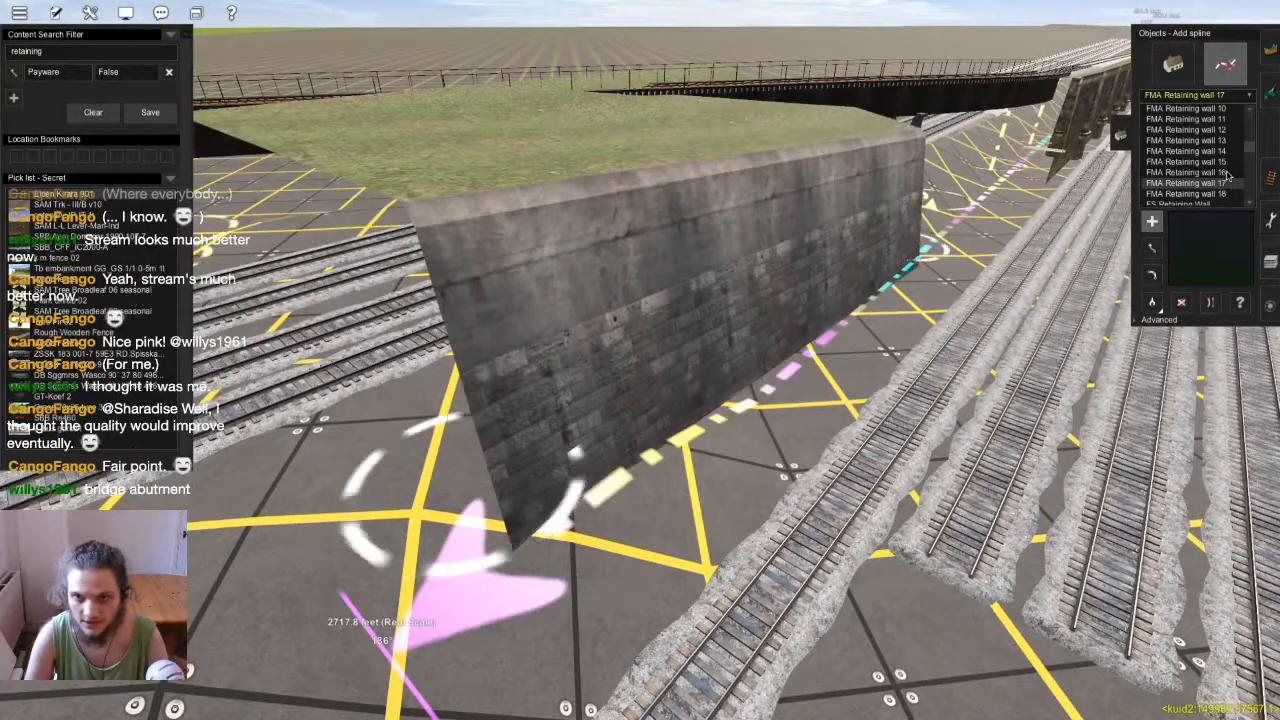
key(Up)
key(Up)
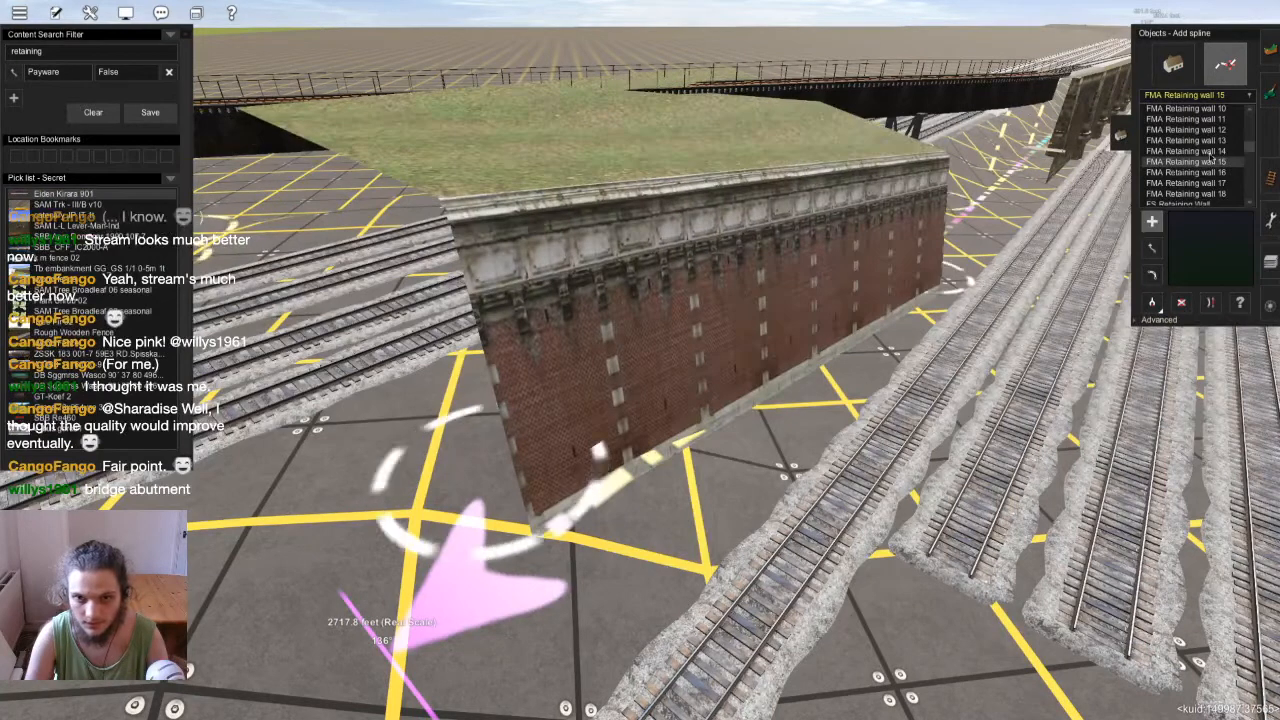
Replace the trial wall with a stretch of FMA Retaining wall 14 to compare its look
key(ctrl+z)
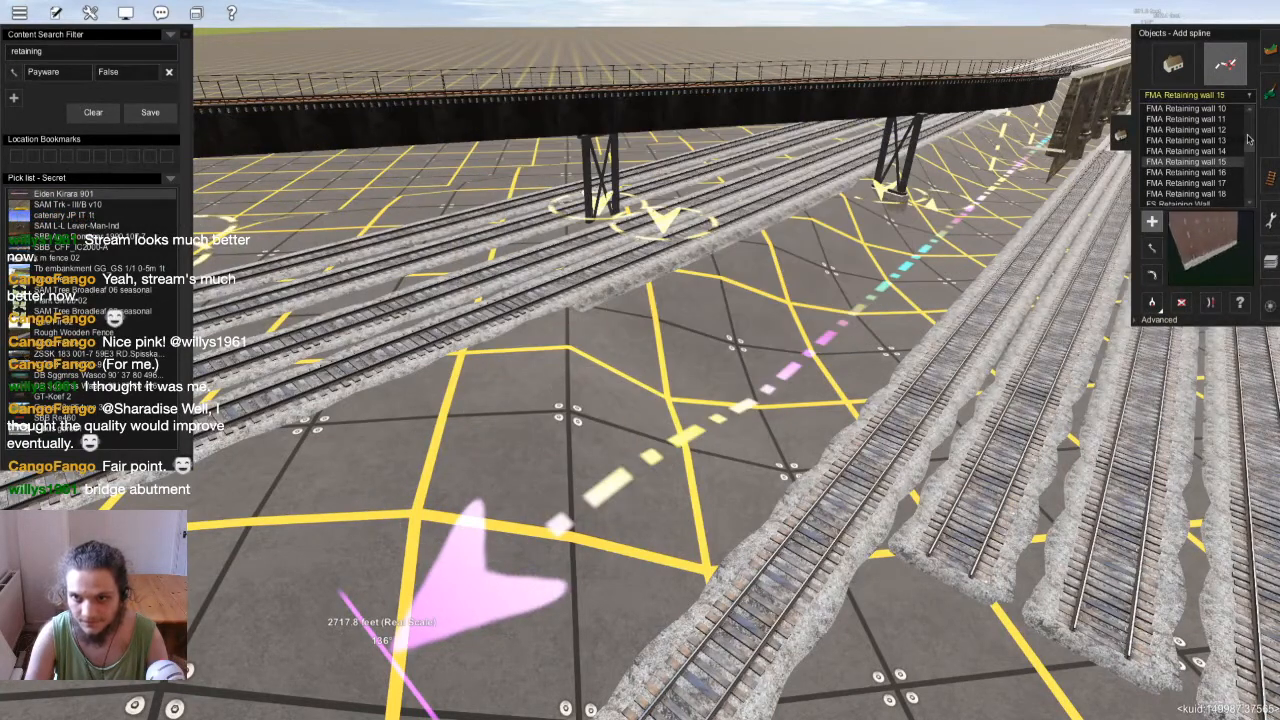
click(1228, 150)
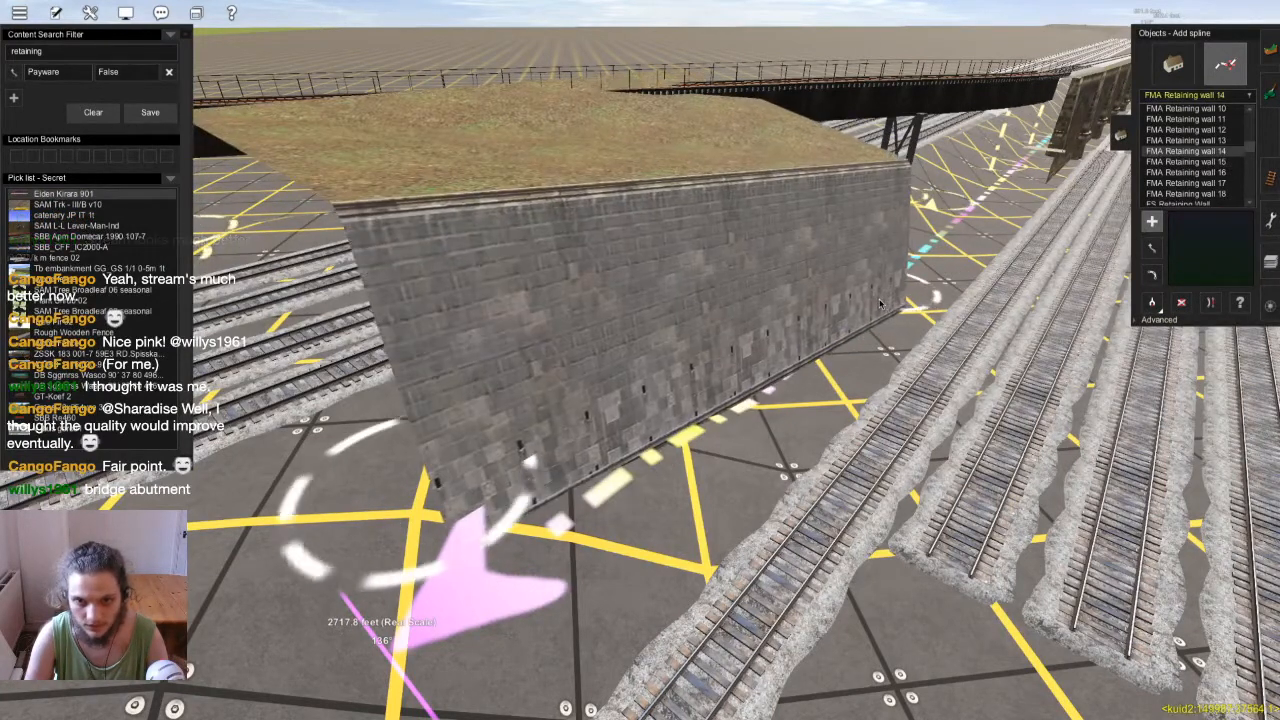
scroll(675, 393, down, 4)
middle_drag(675, 393, 626, 346)
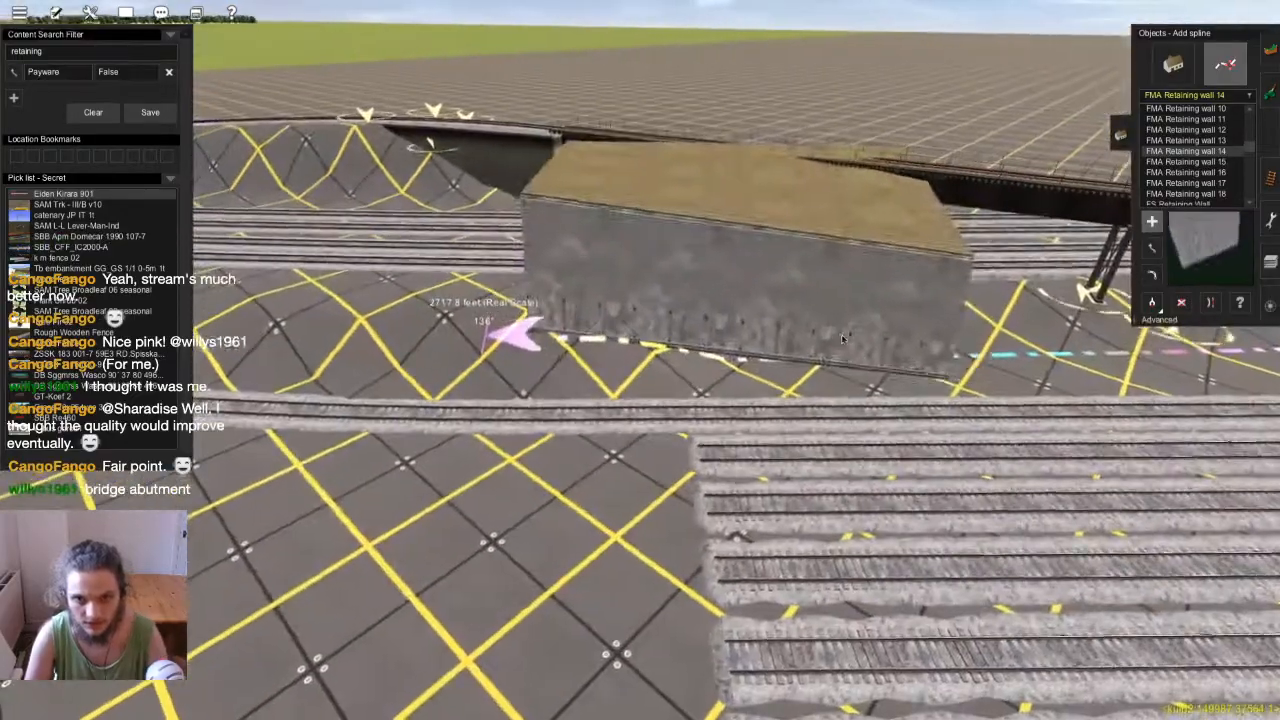
Delete the trial wall and the existing retaining wall under the ramp track beyond the overpass
key(d)
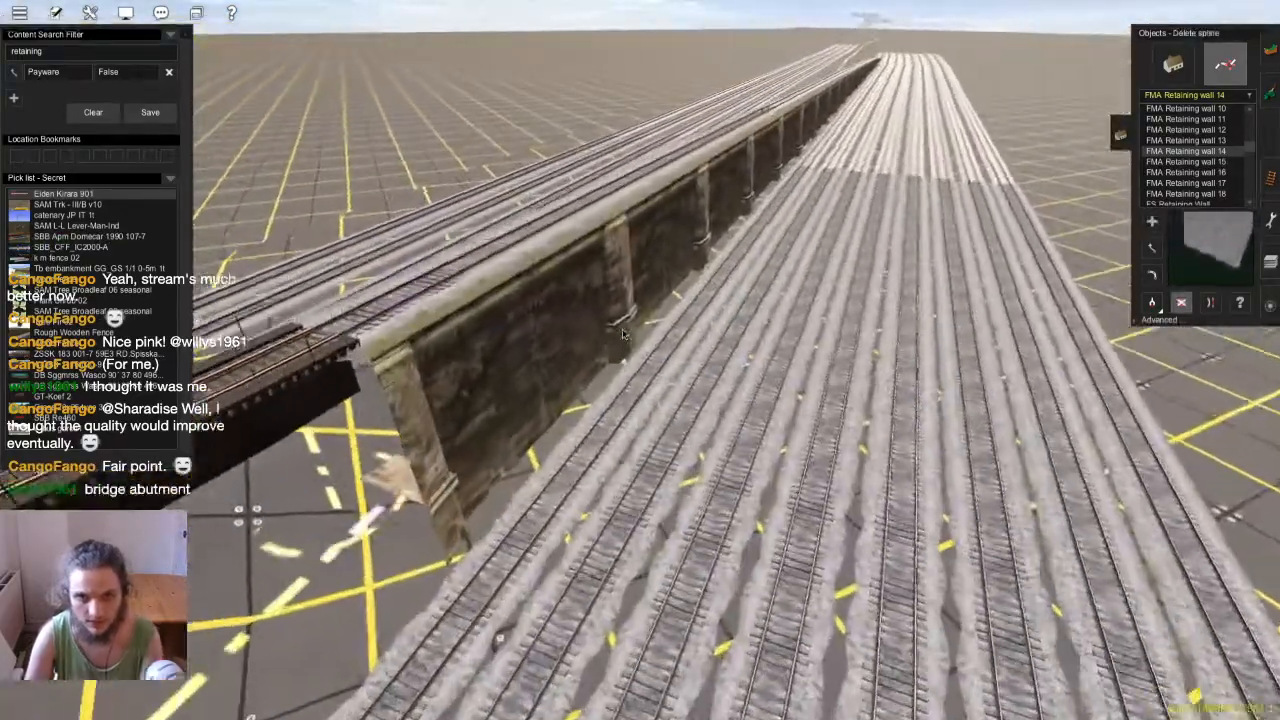
middle_drag(664, 325, 633, 369)
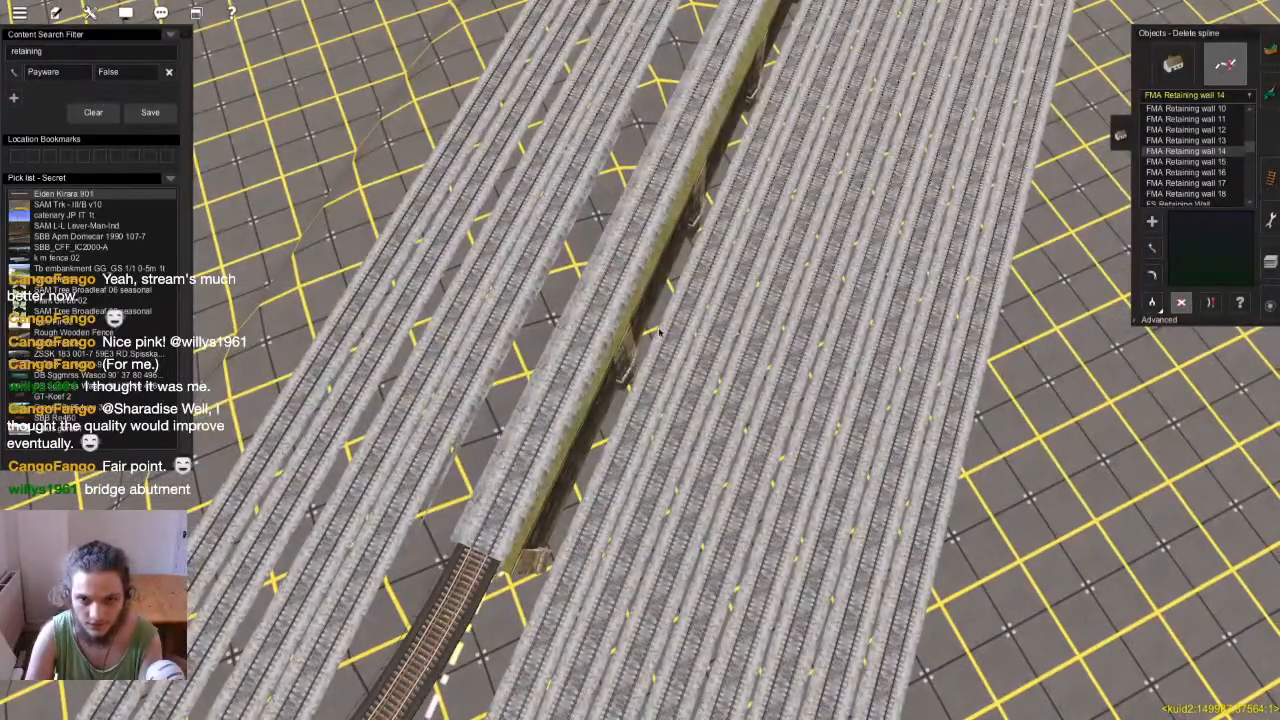
click(566, 309)
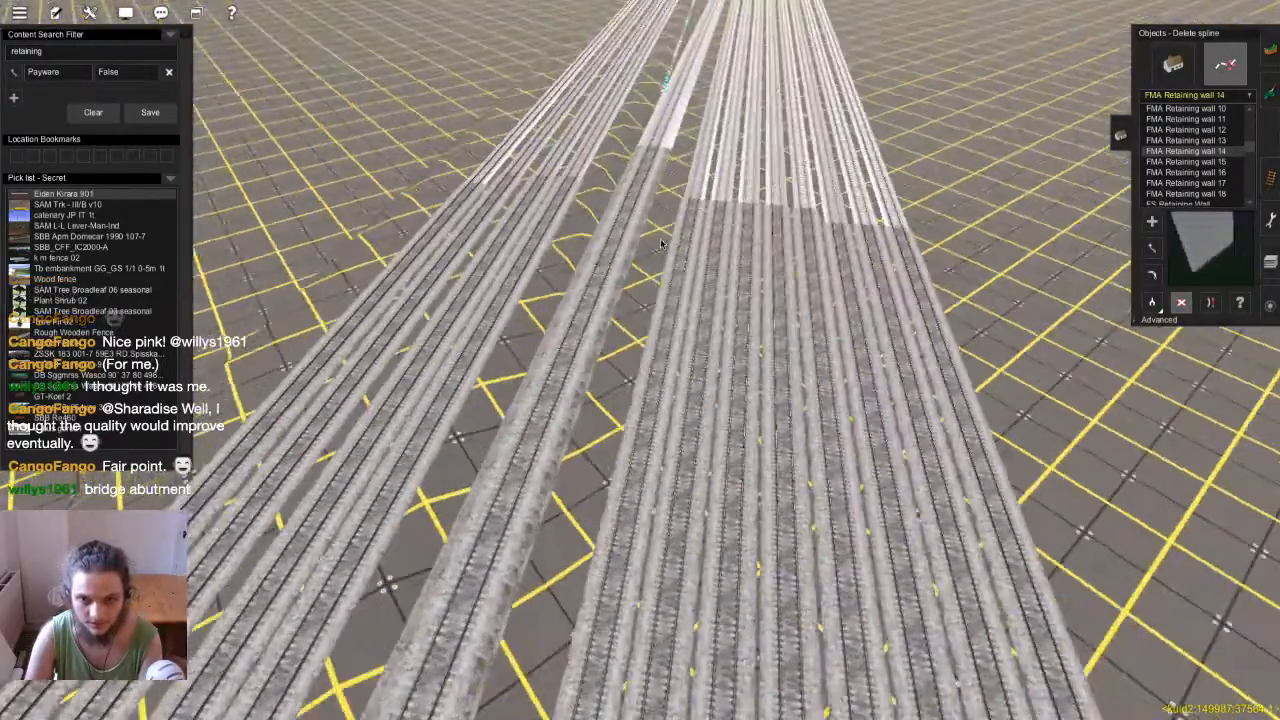
Try FMA Retaining wall 14 alongside the ramp track where the overpass girder ends, and undo it
key(Left)
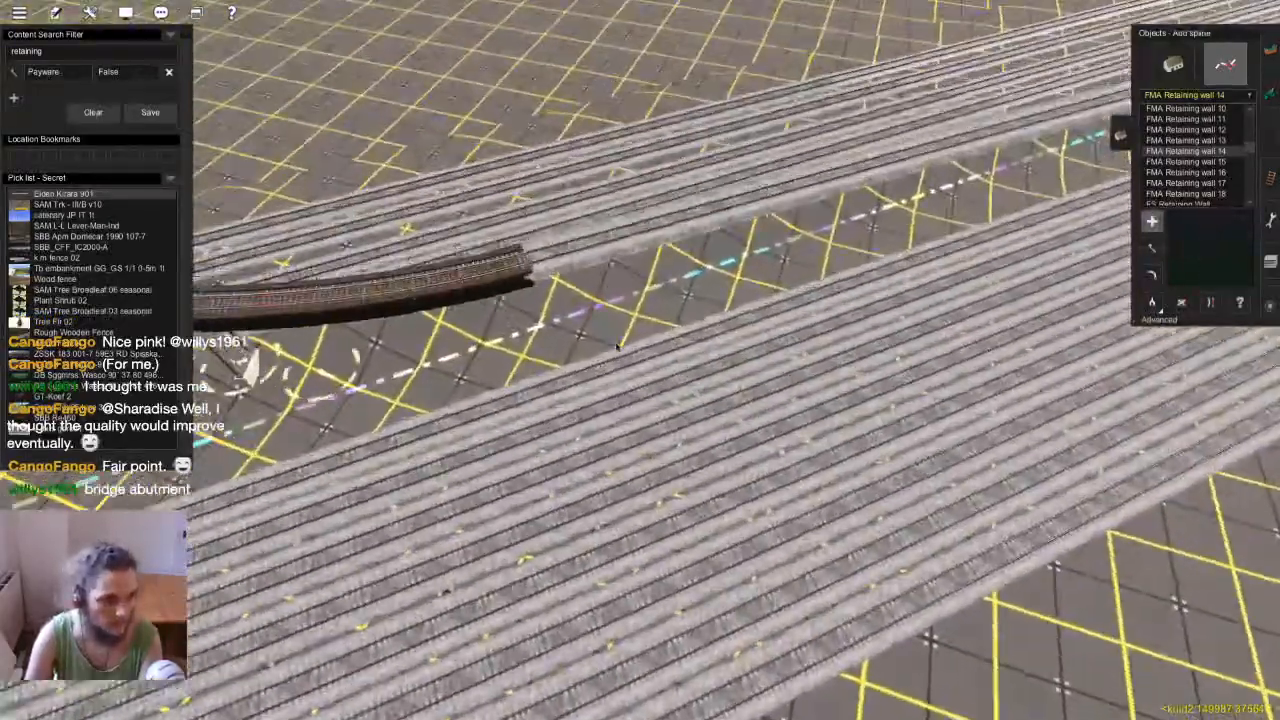
key(Up)
scroll(592, 349, up, 3)
right_click(624, 351)
click(618, 408)
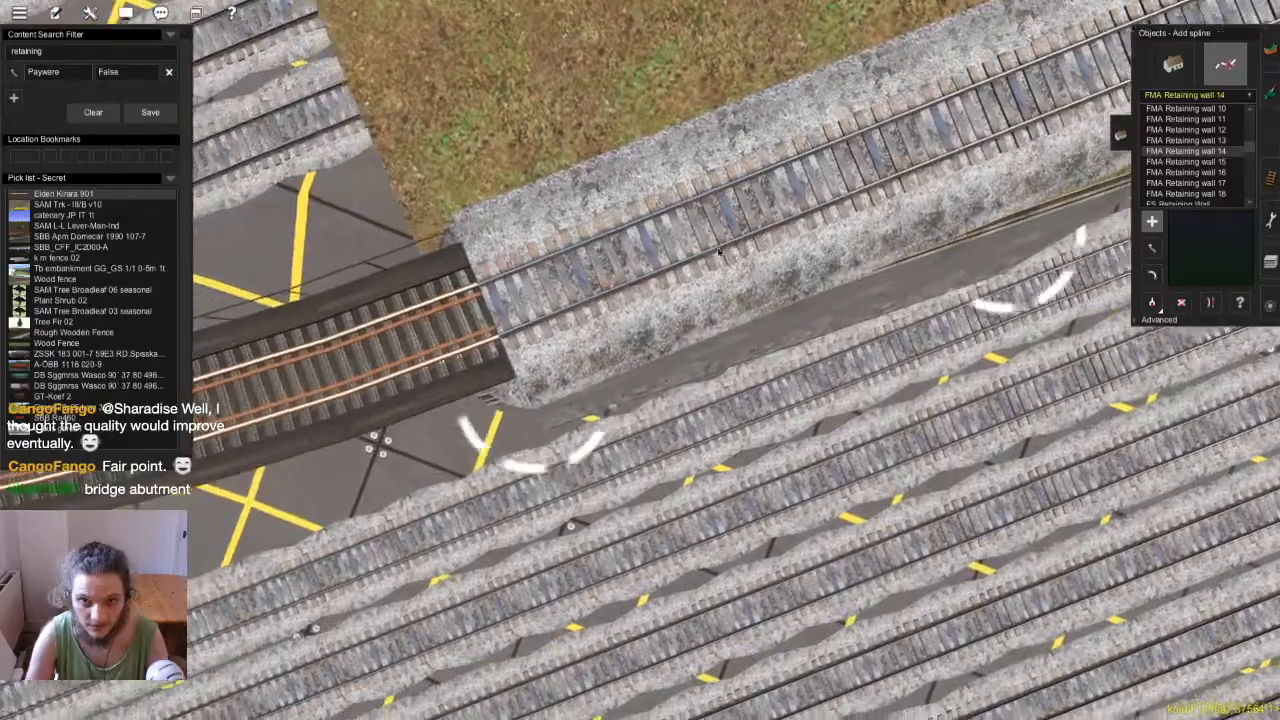
key(Down)
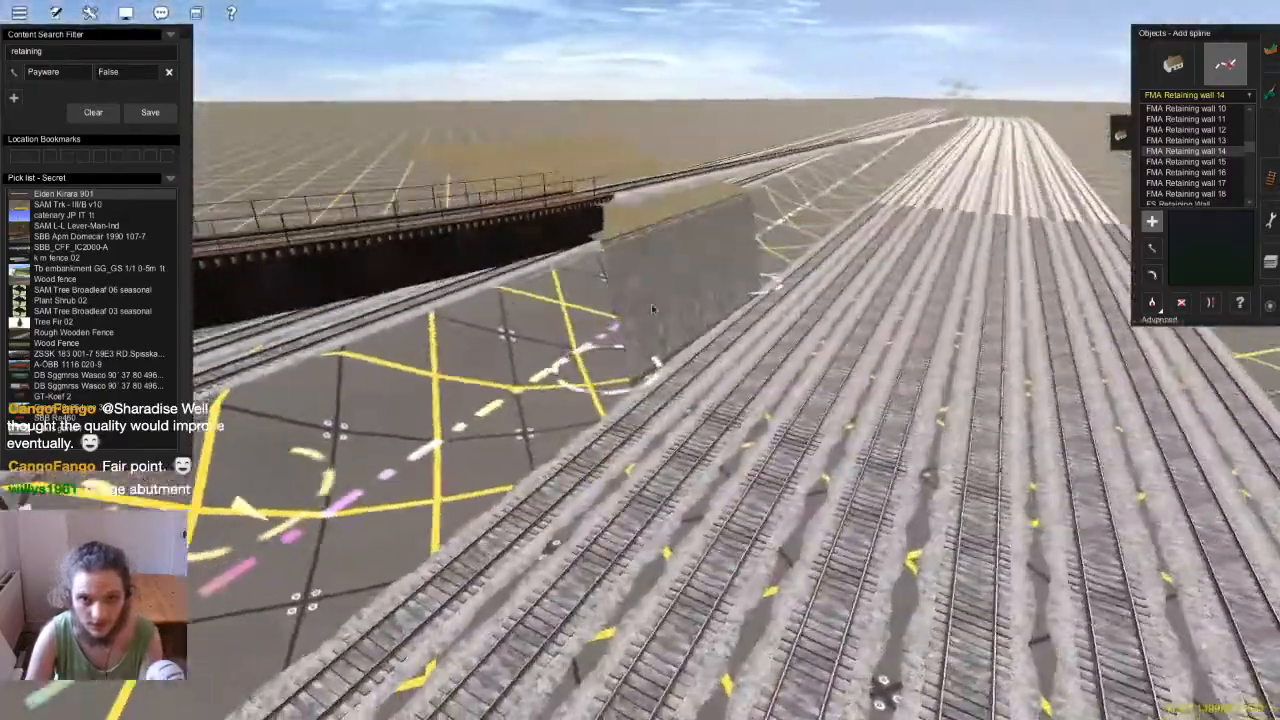
key(Up)
key(ctrl+z)
Lay a fresh stretch of FMA Retaining wall 14 beside the ramp track at the end of the overpass
click(1186, 141)
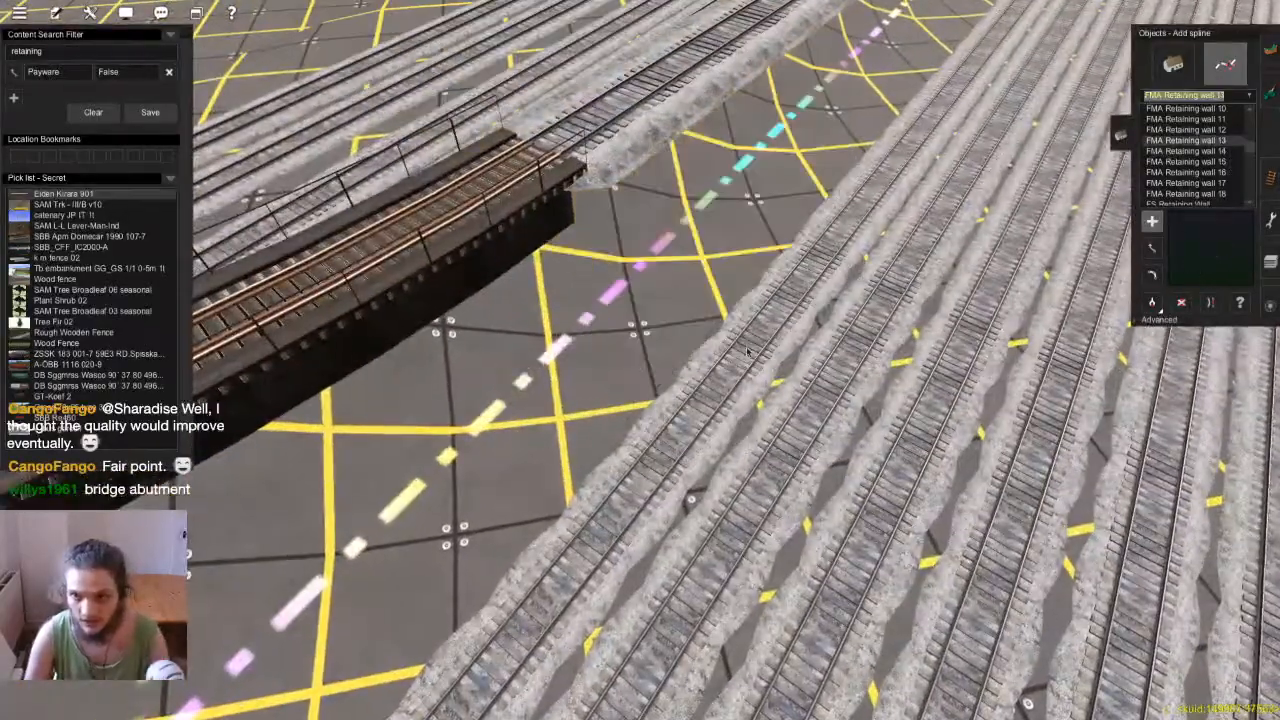
click(545, 386)
key(Down)
click(832, 284)
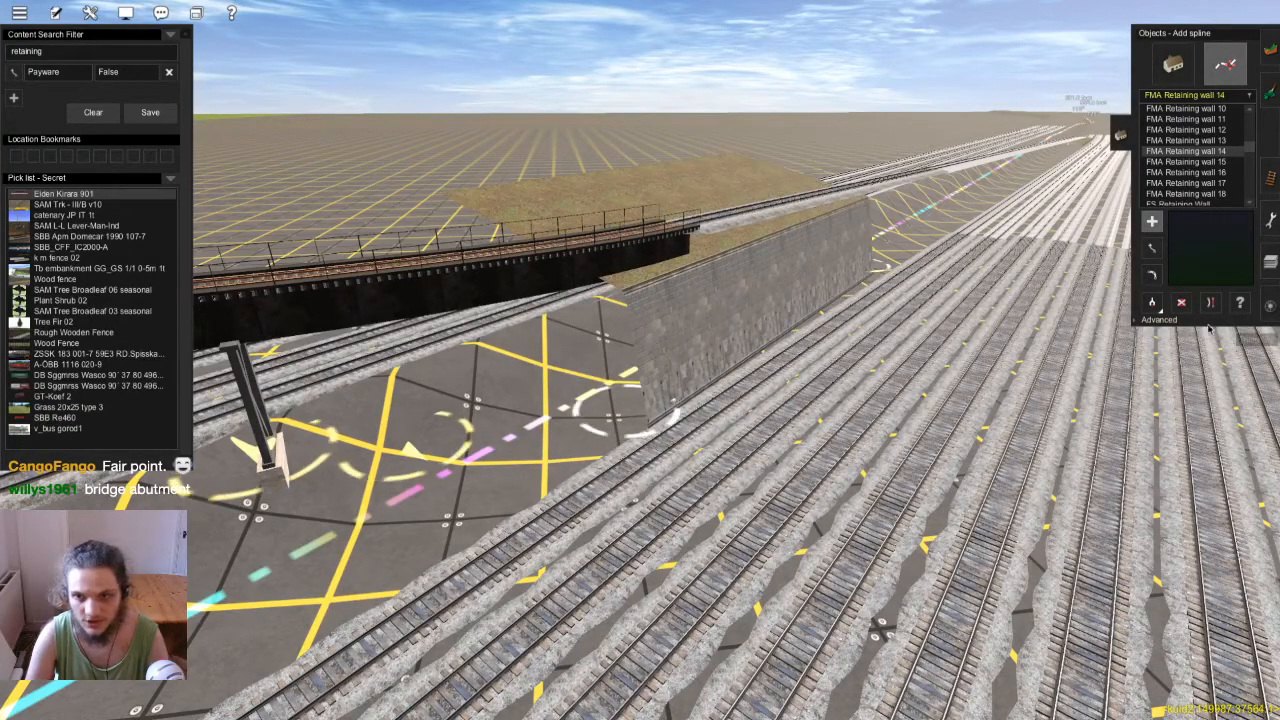
Adjust the spline height of the wall's overpass end to bring its top up to the ramp track
key(Up)
click(1163, 319)
click(1152, 345)
scroll(640, 434, down, 4)
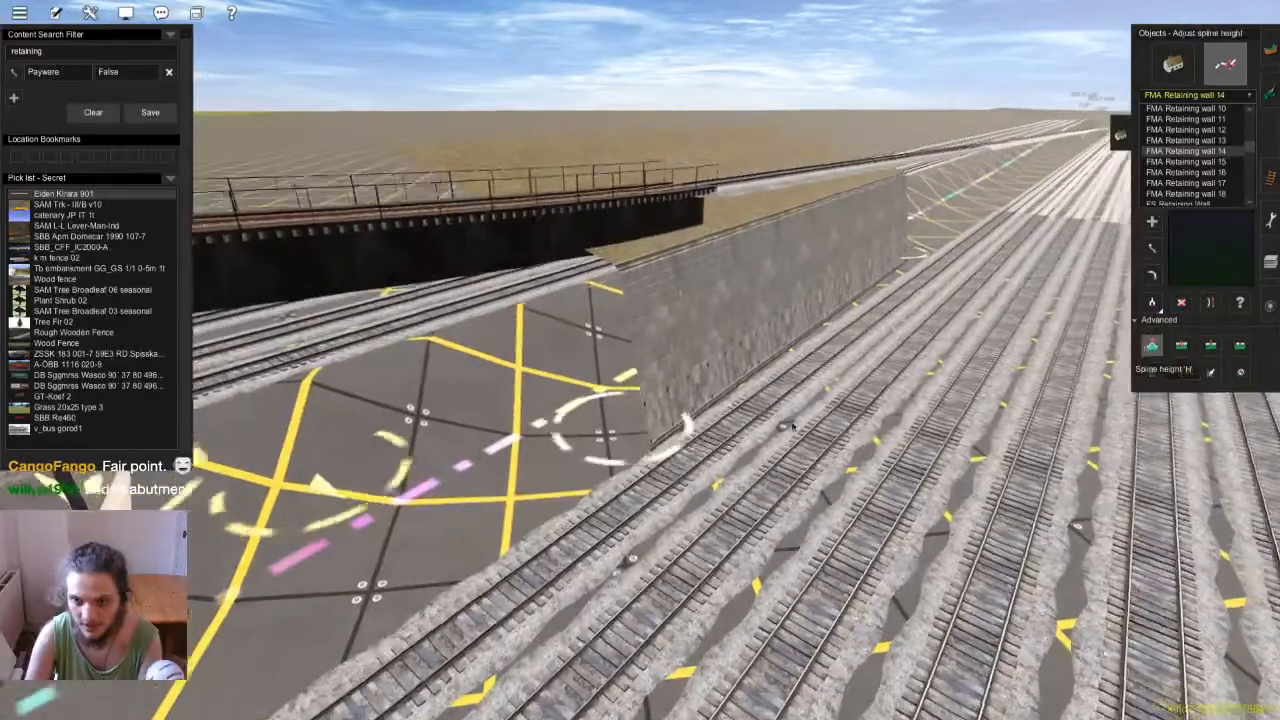
key(Left)
drag(616, 434, 616, 421)
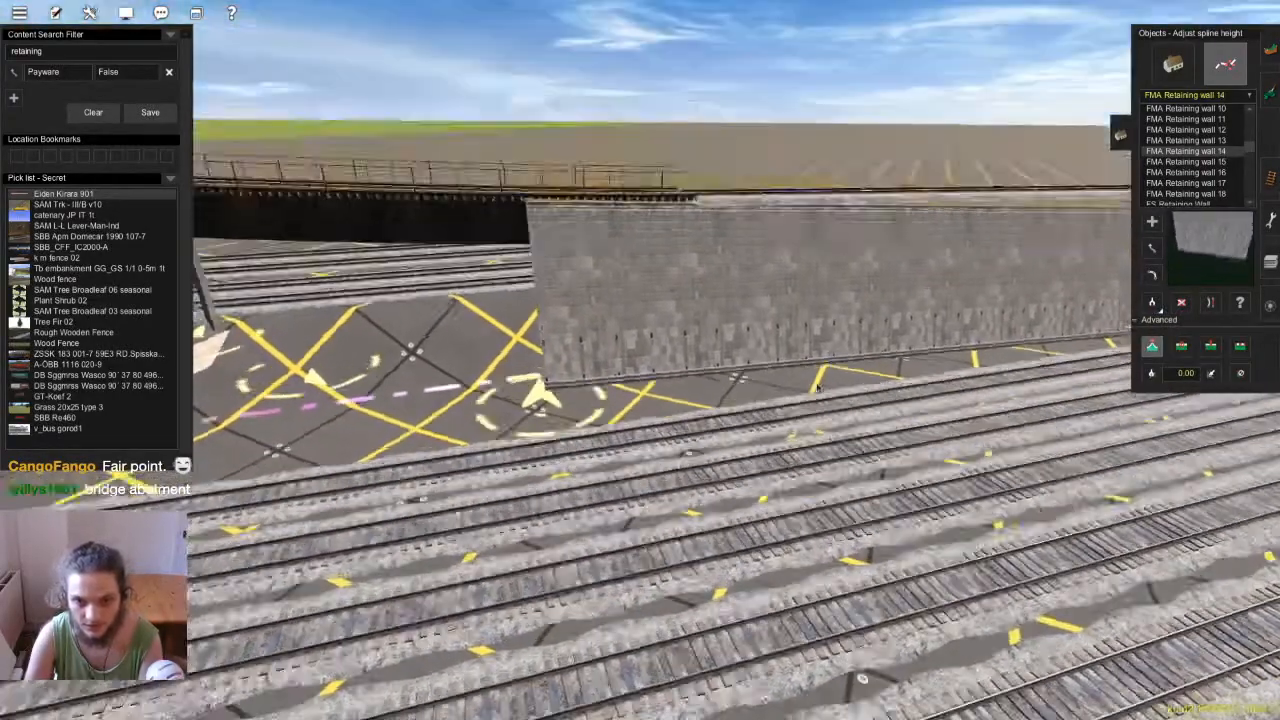
Replace the wall with FMA Retaining wall 13, and lay FMA Retaining wall 14 in front of it for comparison
key(Up)
click(1181, 302)
click(714, 400)
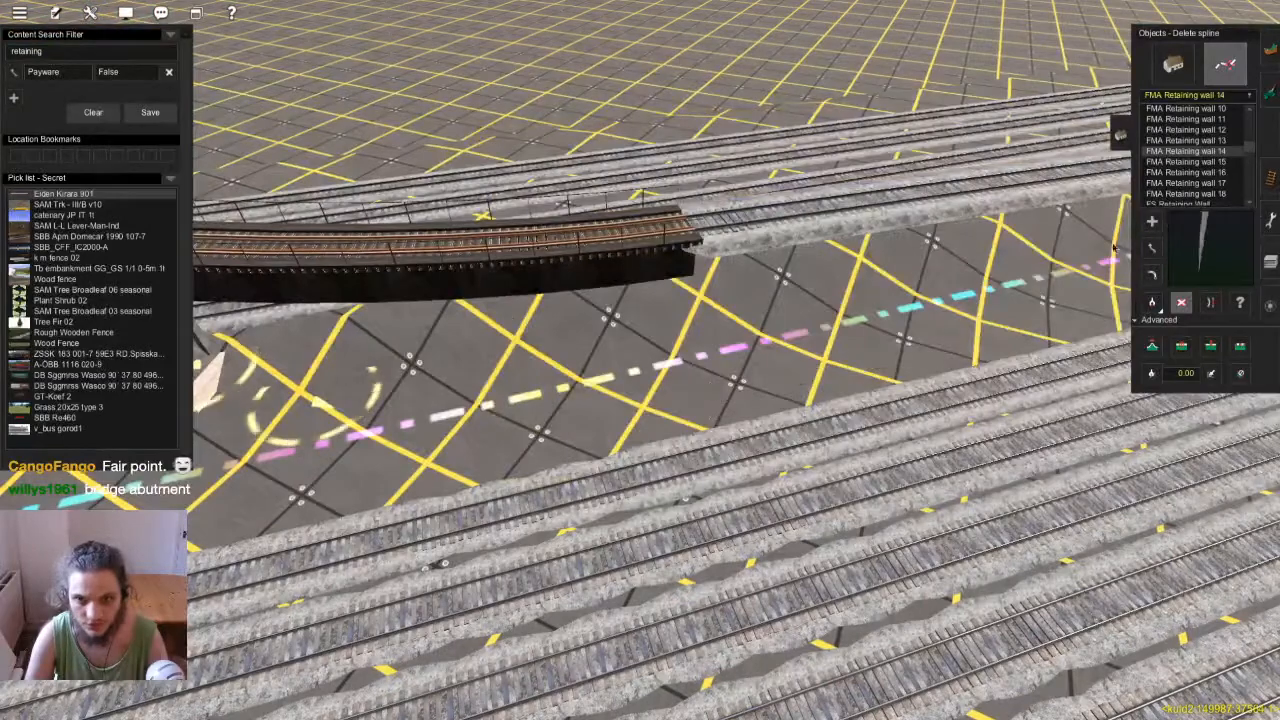
click(1228, 142)
click(487, 402)
click(1014, 343)
key(Down)
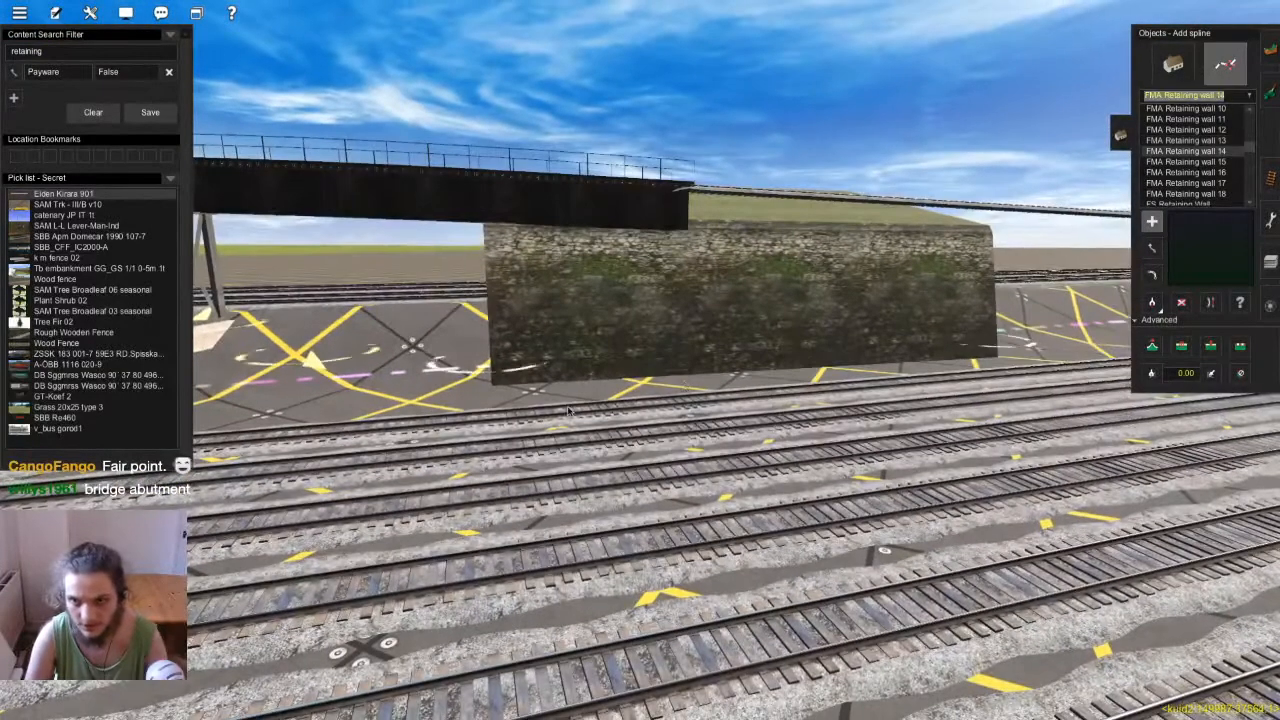
click(1186, 151)
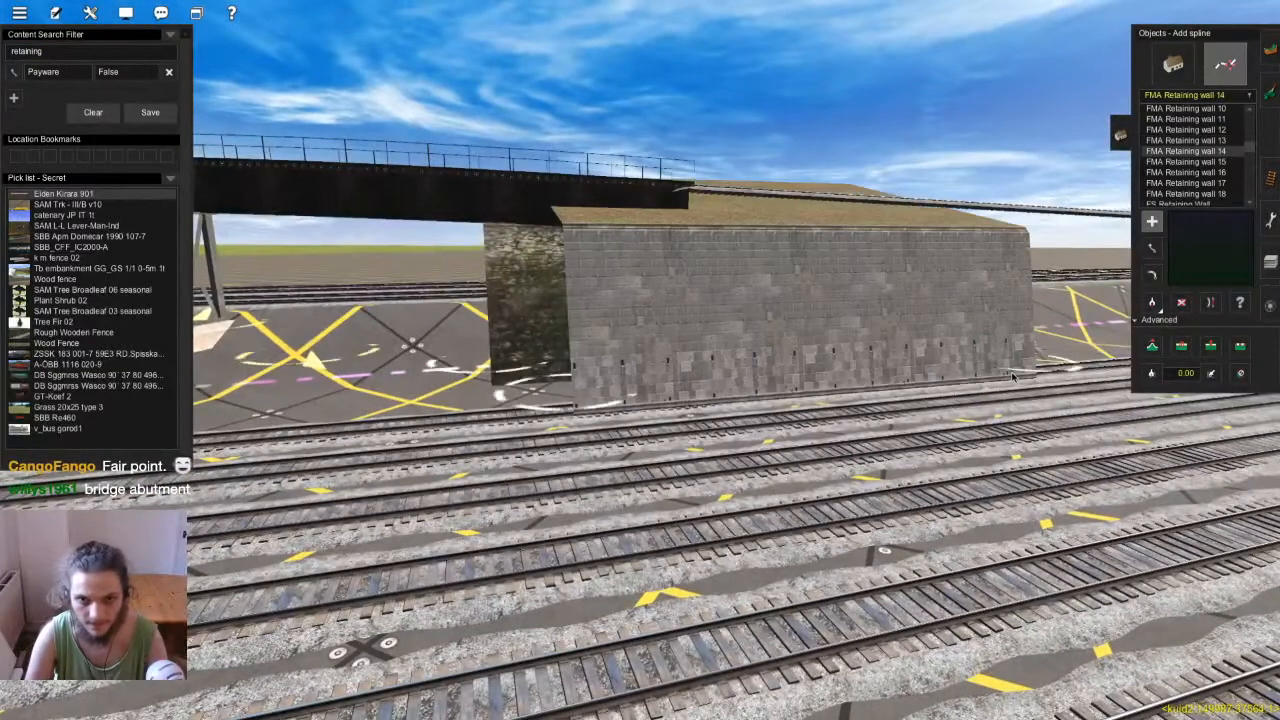
Clear the trial walls and try FMA Retaining wall 11 and a lower-numbered variant across the yard tracks, undoing each
click(1186, 119)
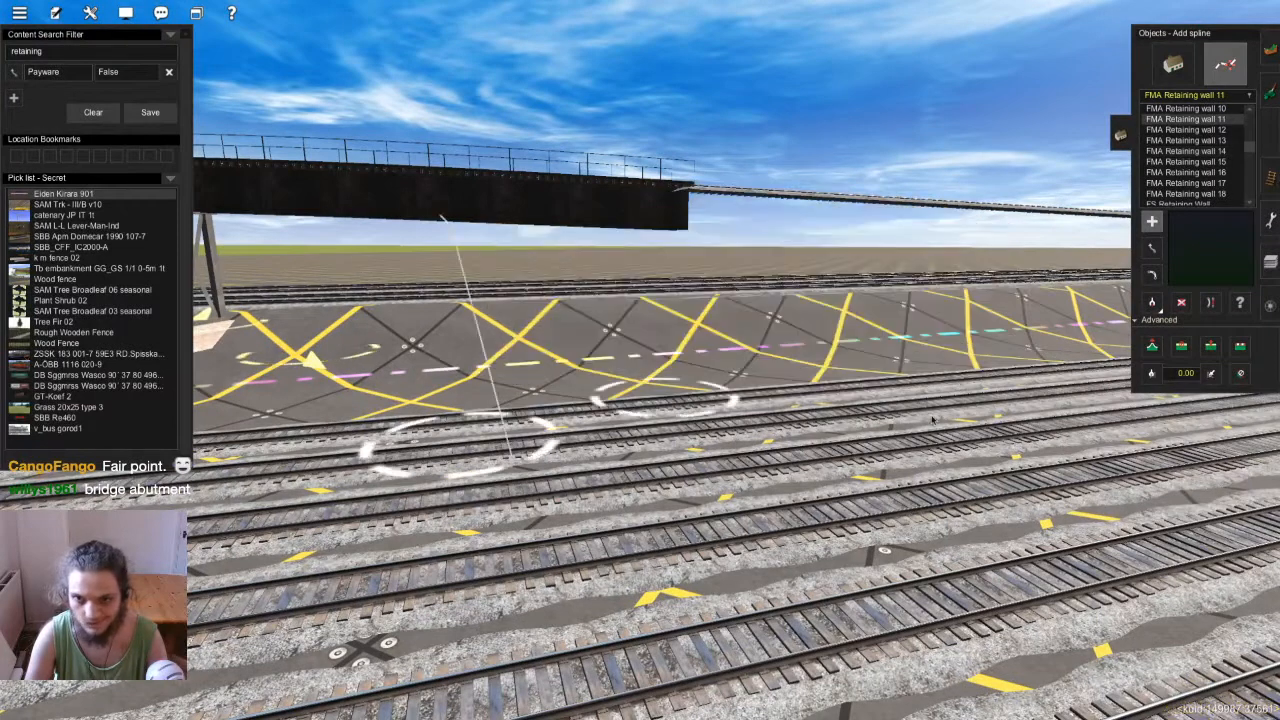
key(ctrl+z)
scroll(1204, 140, up, 1)
click(1200, 119)
click(443, 424)
drag(788, 427, 994, 424)
key(ctrl+z)
Try FMA Retaining wall 04 and FMA Retaining wall 01 across the yard tracks, undoing each trial
scroll(1204, 134, up, 1)
click(1209, 111)
drag(534, 402, 985, 416)
key(ctrl+z)
scroll(1225, 163, up, 1)
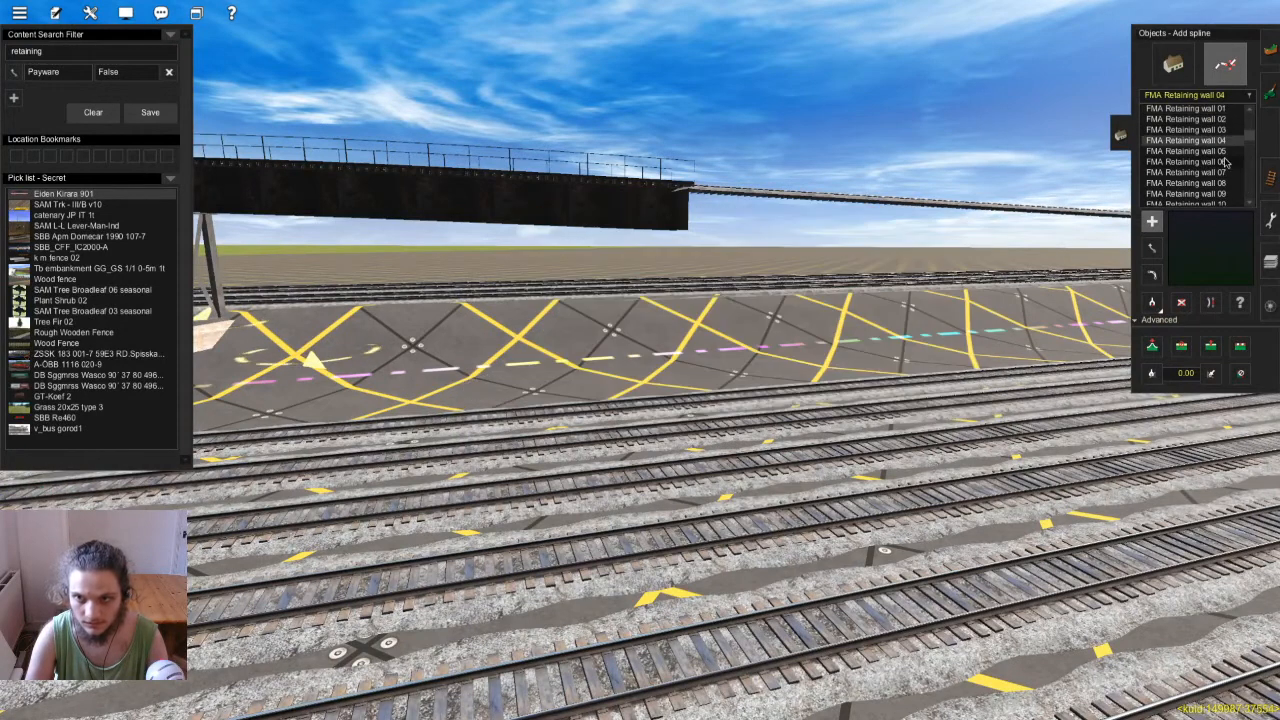
click(1213, 110)
drag(568, 440, 935, 430)
key(ctrl+z)
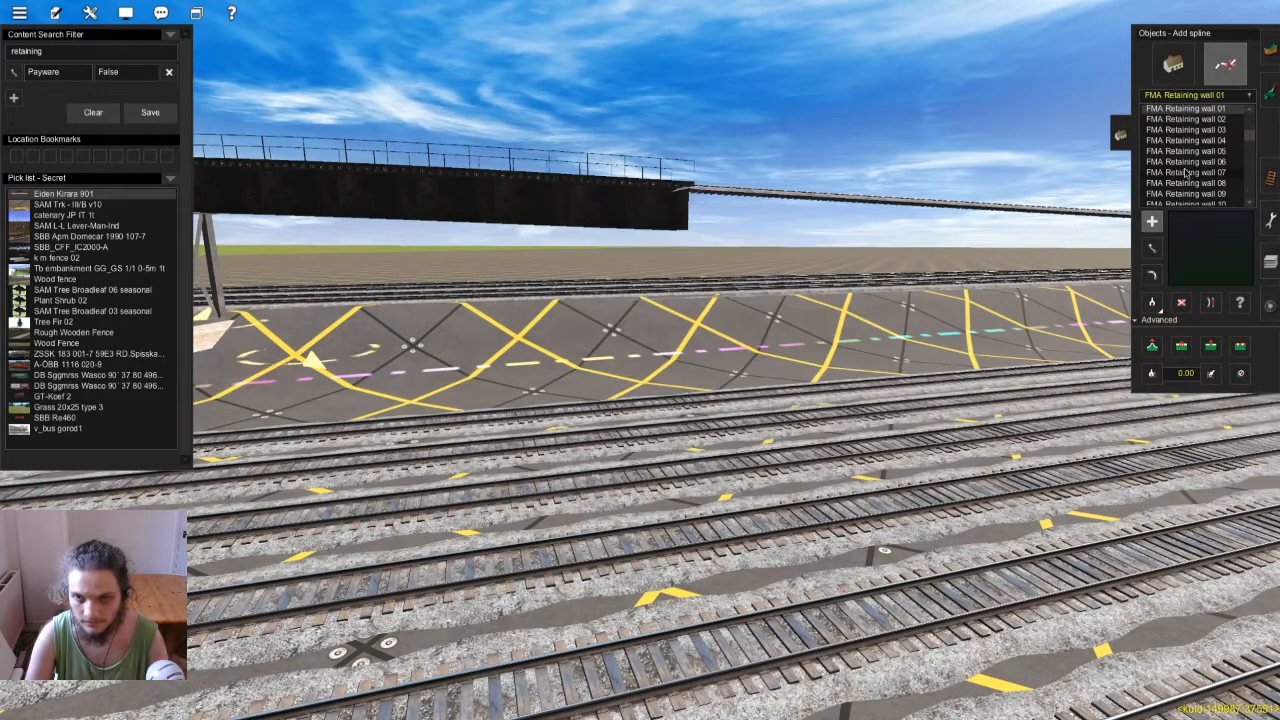
Try several splines listed before the FMA walls, up to CL Wall Stone Retaining - 11, undoing each trial
scroll(1210, 150, up, 1)
click(1218, 122)
drag(478, 460, 943, 449)
key(ctrl+z)
click(1220, 130)
drag(370, 480, 1034, 452)
key(ctrl+z)
scroll(1193, 165, up, 1)
click(1195, 130)
drag(568, 396, 1078, 396)
key(ctrl+z)
click(1218, 119)
scroll(1218, 119, up, 2)
drag(300, 490, 1057, 500)
key(ctrl+z)
scroll(1198, 166, up, 2)
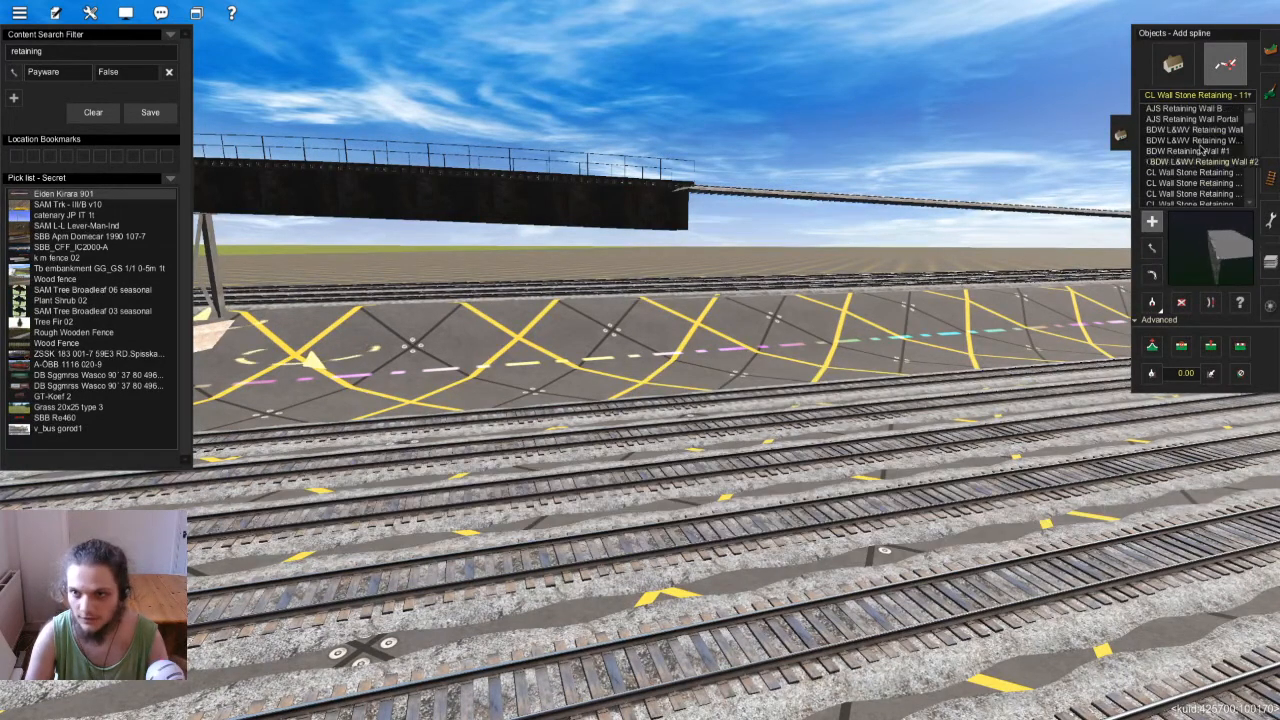
Try CL Wall Stone Retaining - 04 at several places on the yard tracks and beside the overpass end
click(1195, 172)
drag(950, 505, 352, 485)
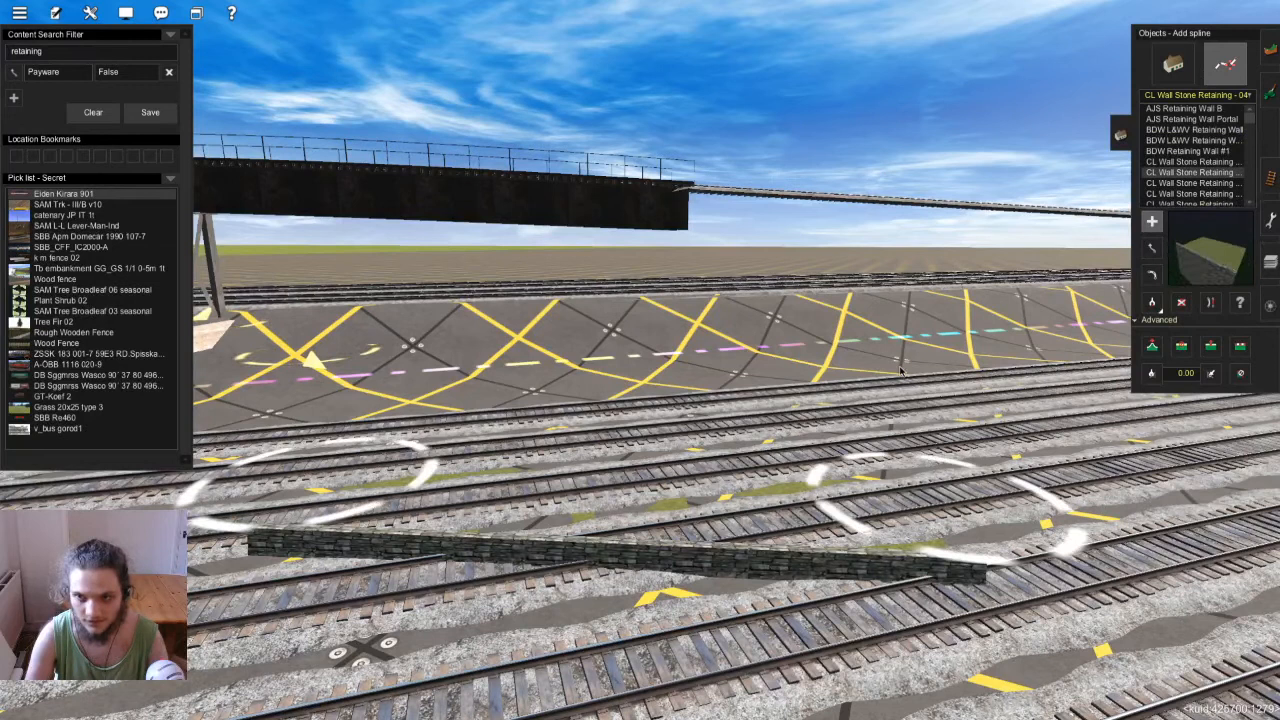
key(ctrl+z)
drag(1020, 460, 430, 425)
key(ctrl+z)
mouse_move(620, 386)
mouse_down()
mouse_move(1012, 380)
mouse_move(614, 386)
mouse_up()
key(ctrl+z)
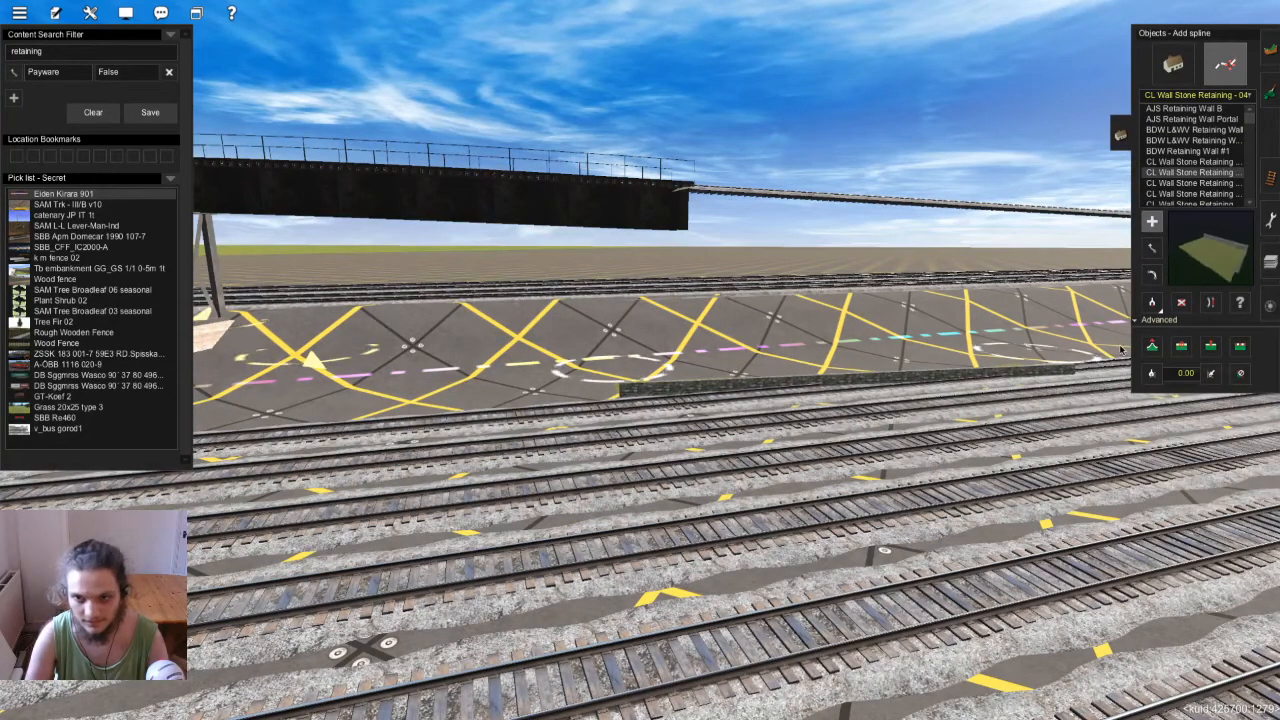
Raise the overpass end of the trial stone wall to the bridge deck, and delete the wall
key(h)
right_drag(614, 386, 618, 424)
drag(614, 420, 614, 330)
mouse_move(614, 420)
right_down()
mouse_move(616, 375)
mouse_move(625, 420)
right_up()
key(d)
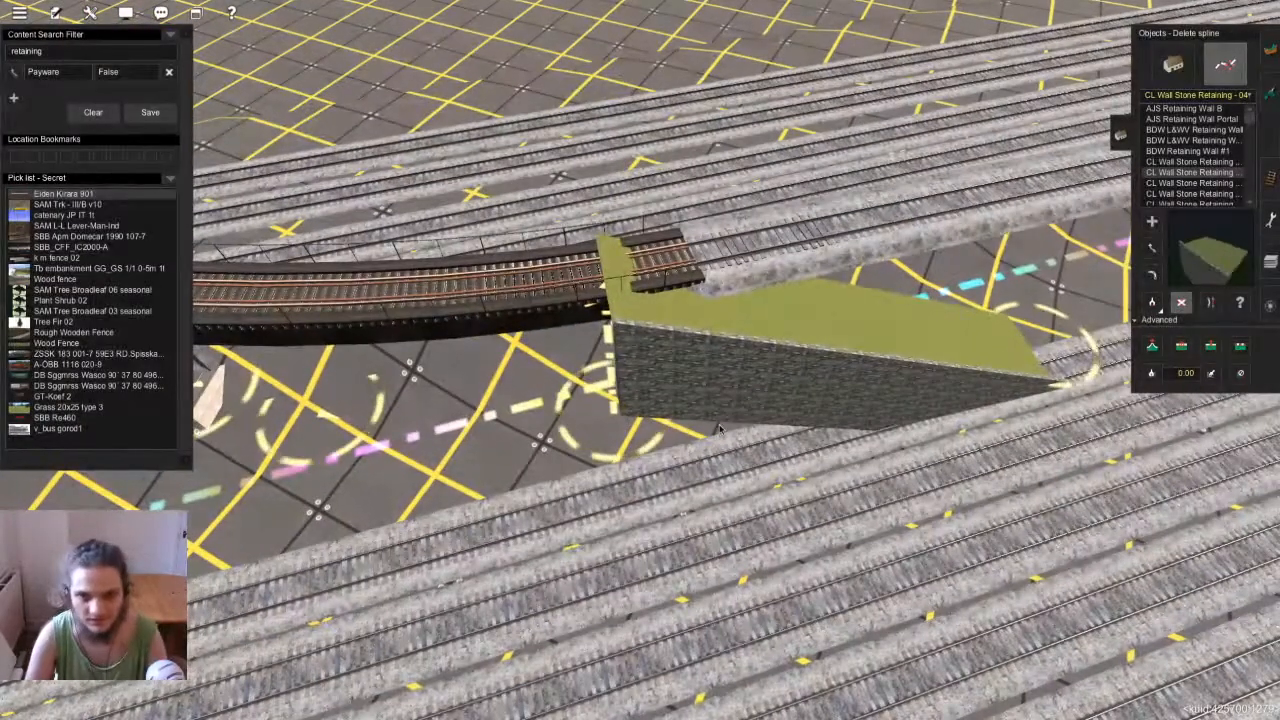
click(831, 330)
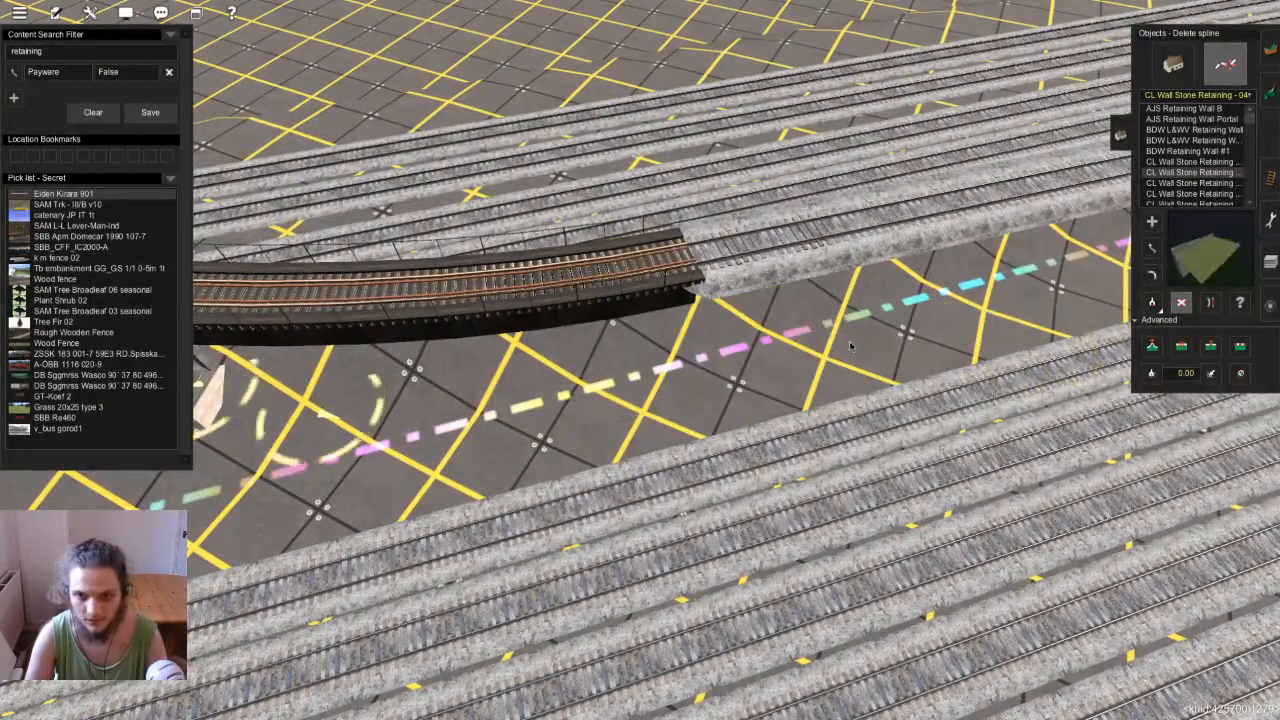
Try BDW Retaining Wall #1 between and across the track groups, undoing each trial
key(a)
key(Up)
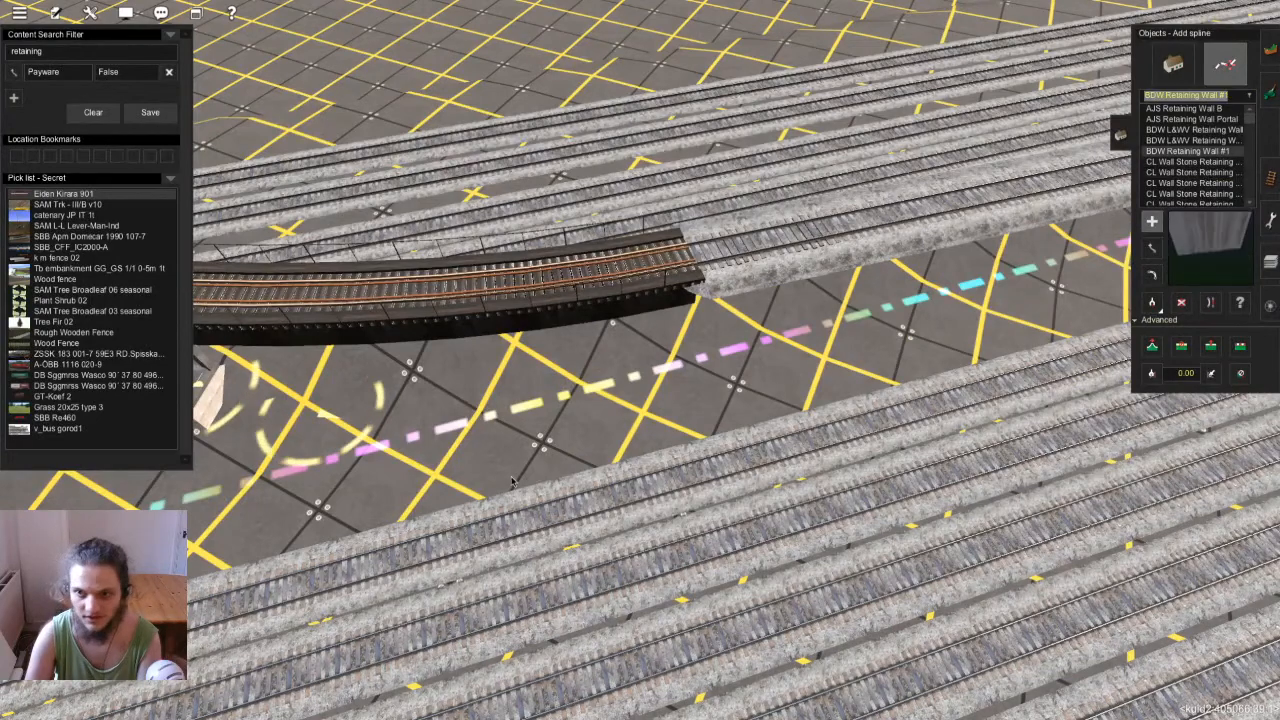
click(325, 514)
click(790, 408)
right_drag(860, 416, 873, 366)
key(ctrl+z)
drag(1026, 357, 406, 432)
key(ctrl+z)
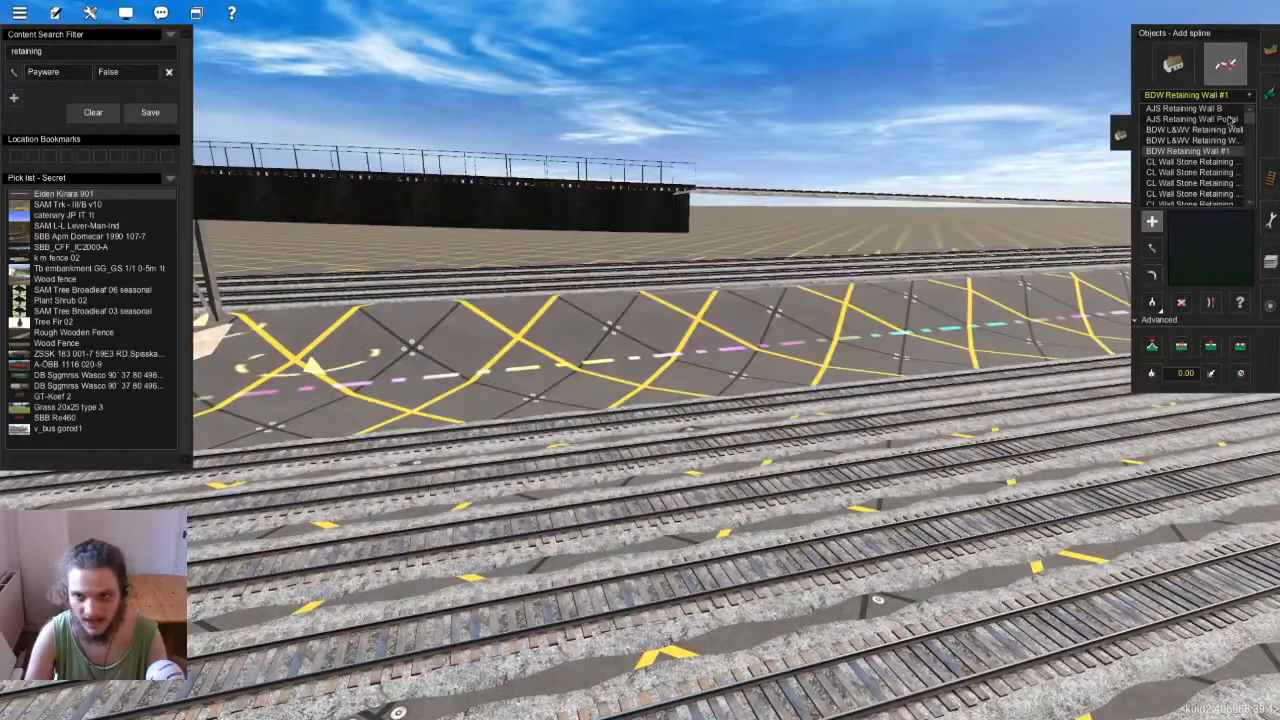
Try the BDW L&WV Retaining Wall across the yard tracks and near the overpass end, undoing both trials
key(Up)
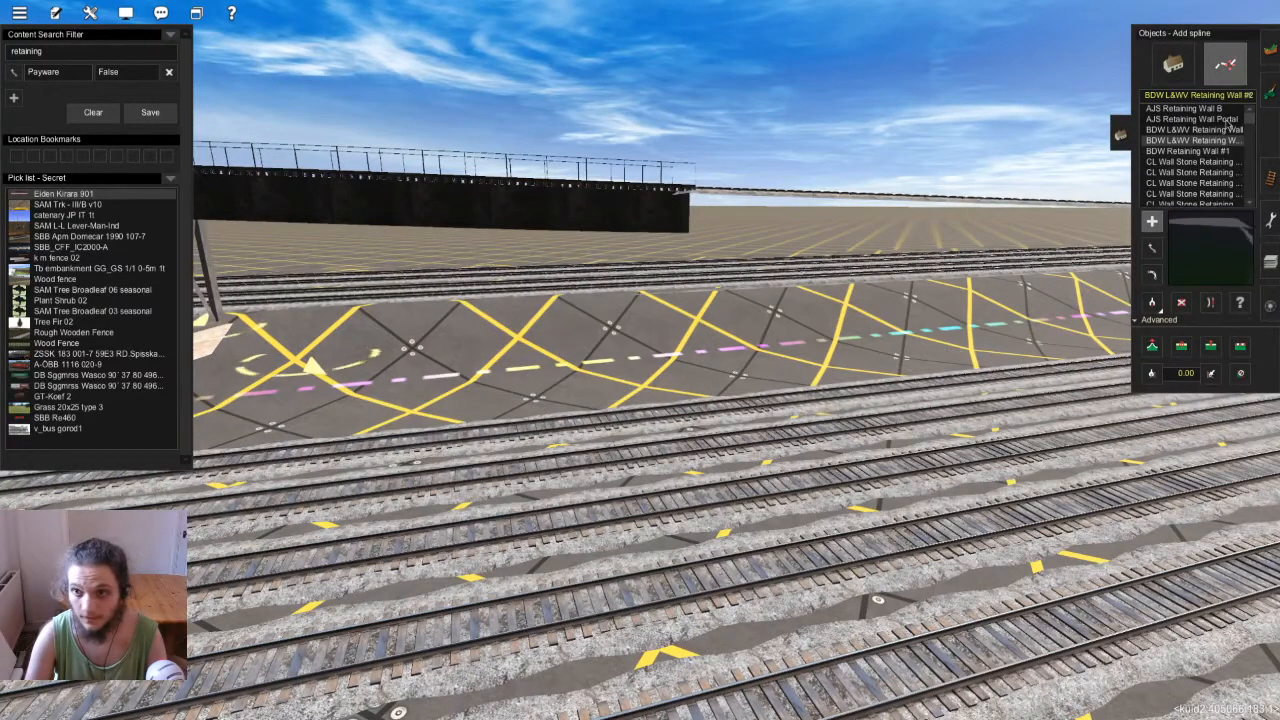
key(Up)
drag(364, 503, 902, 480)
key(ctrl+z)
drag(980, 404, 597, 404)
key(ctrl+z)
Try AJS Retaining Wall Portal and AJS Retaining Wall B on the yard tracks, undoing both
key(Up)
key(Up)
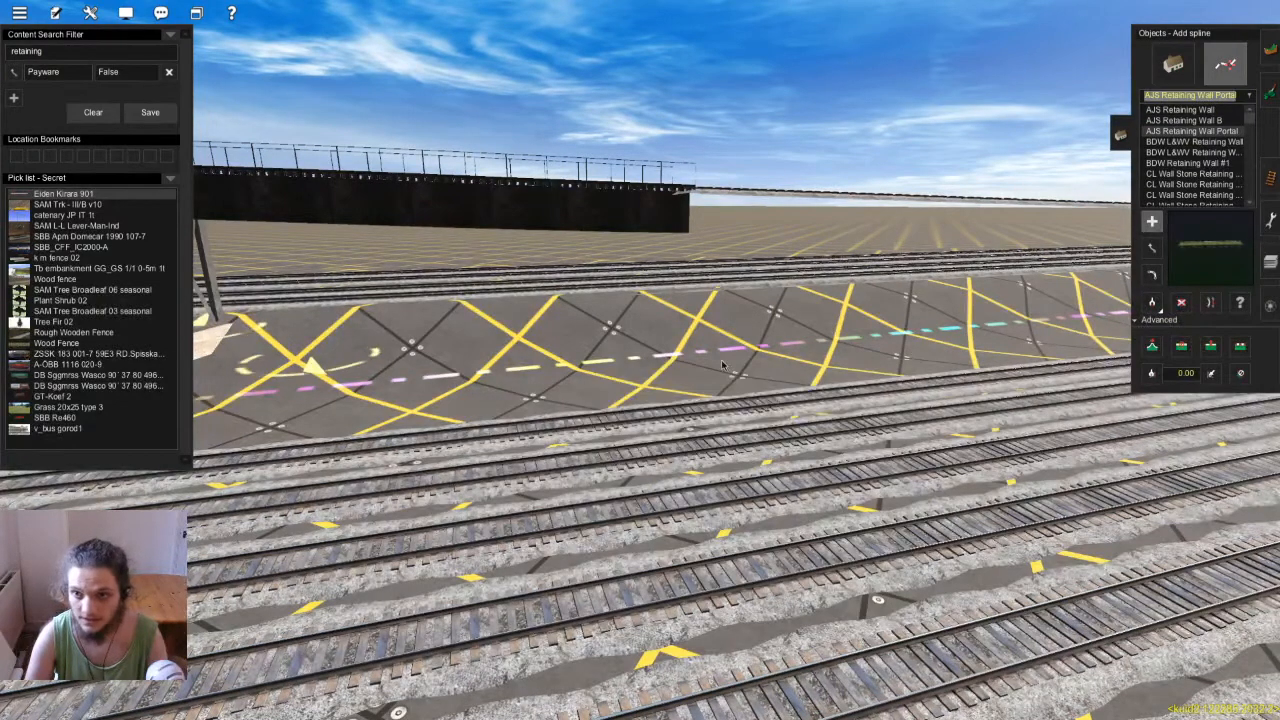
drag(1060, 368, 735, 380)
key(ctrl+z)
drag(477, 438, 827, 463)
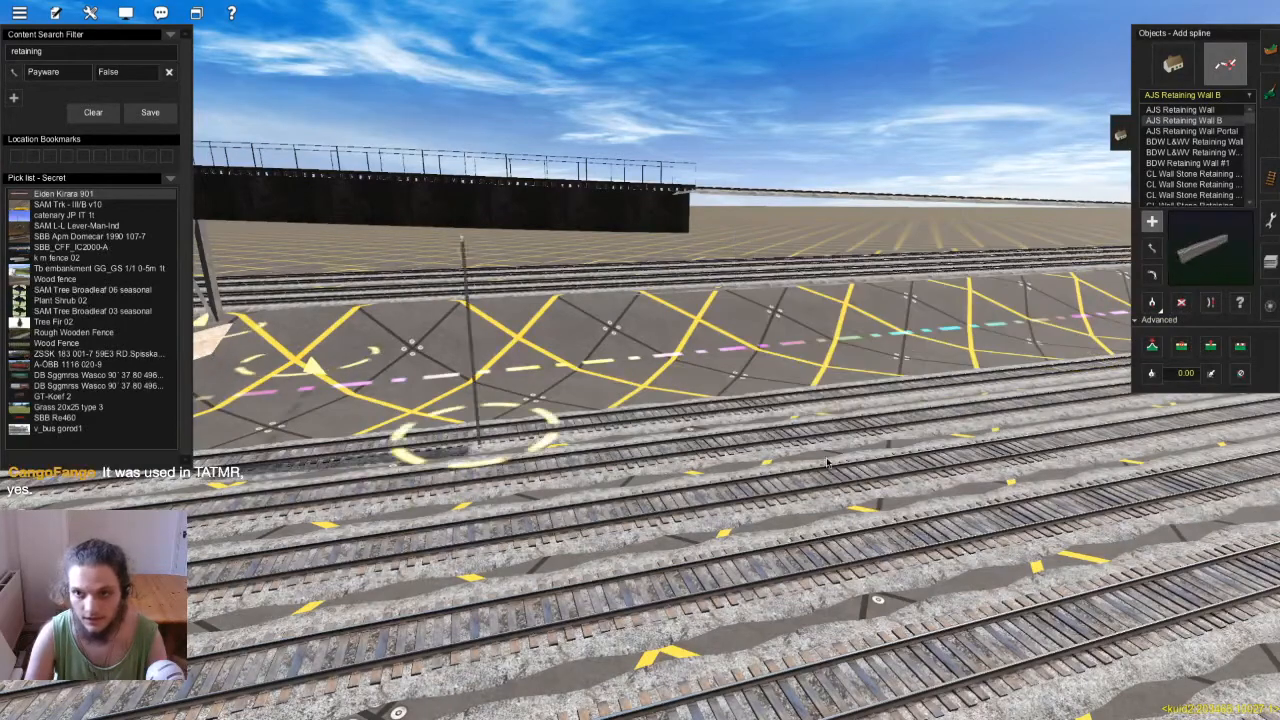
click(884, 456)
key(ctrl+z)
Lay AJS Retaining Wall B beside the ramp track from the overpass end, and shift its starting point into place
right_drag(802, 368, 580, 430)
drag(472, 426, 1040, 248)
key(m)
drag(472, 425, 482, 430)
Adjust the spline height of AJS Retaining Wall B so its top reaches the ramp track
key(Down)
click(1153, 348)
key(Left)
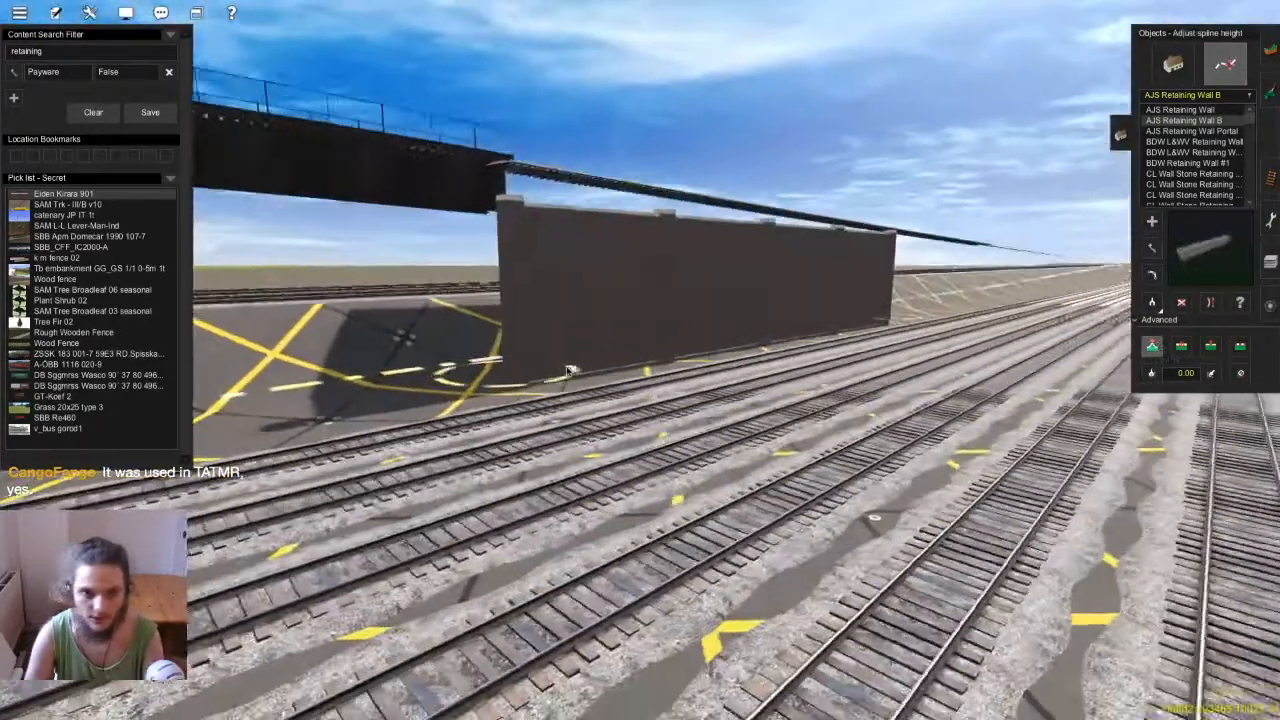
key(Up)
mouse_move(530, 405)
mouse_down()
mouse_move(510, 346)
mouse_move(515, 396)
mouse_up()
key(Up)
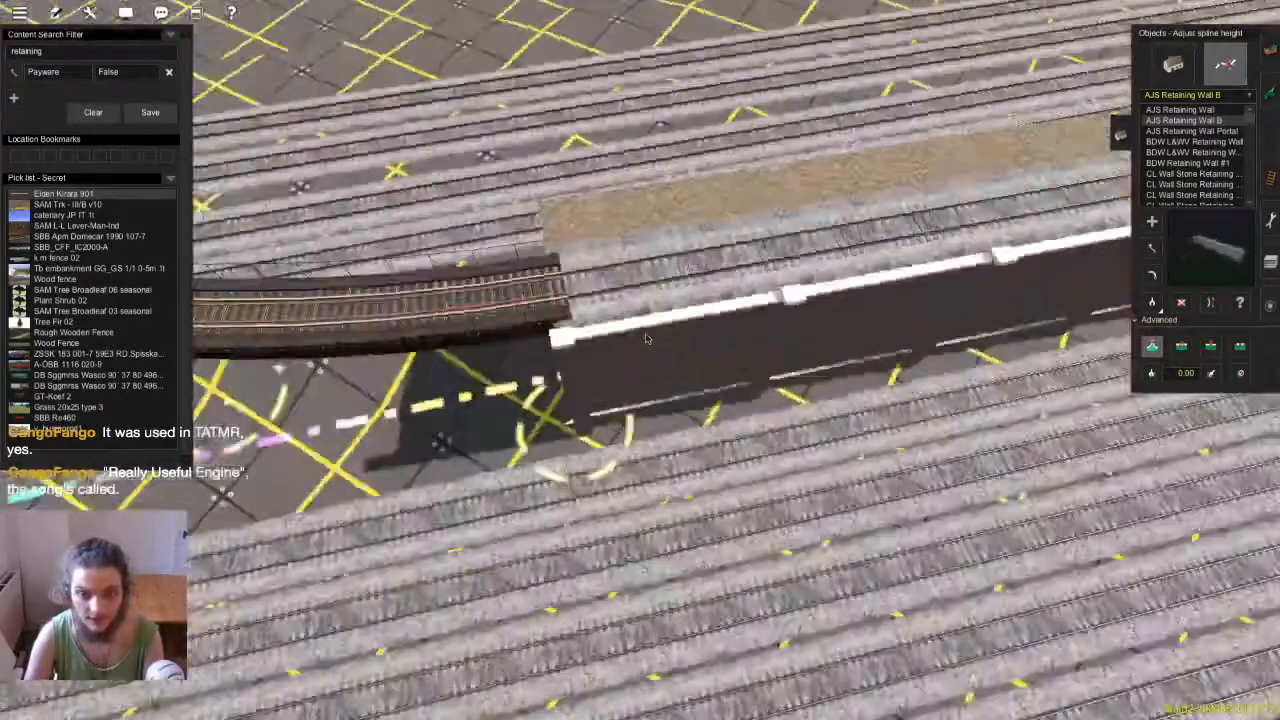
Filter the spline assets by the search text "abutment"
right_drag(645, 339, 689, 366)
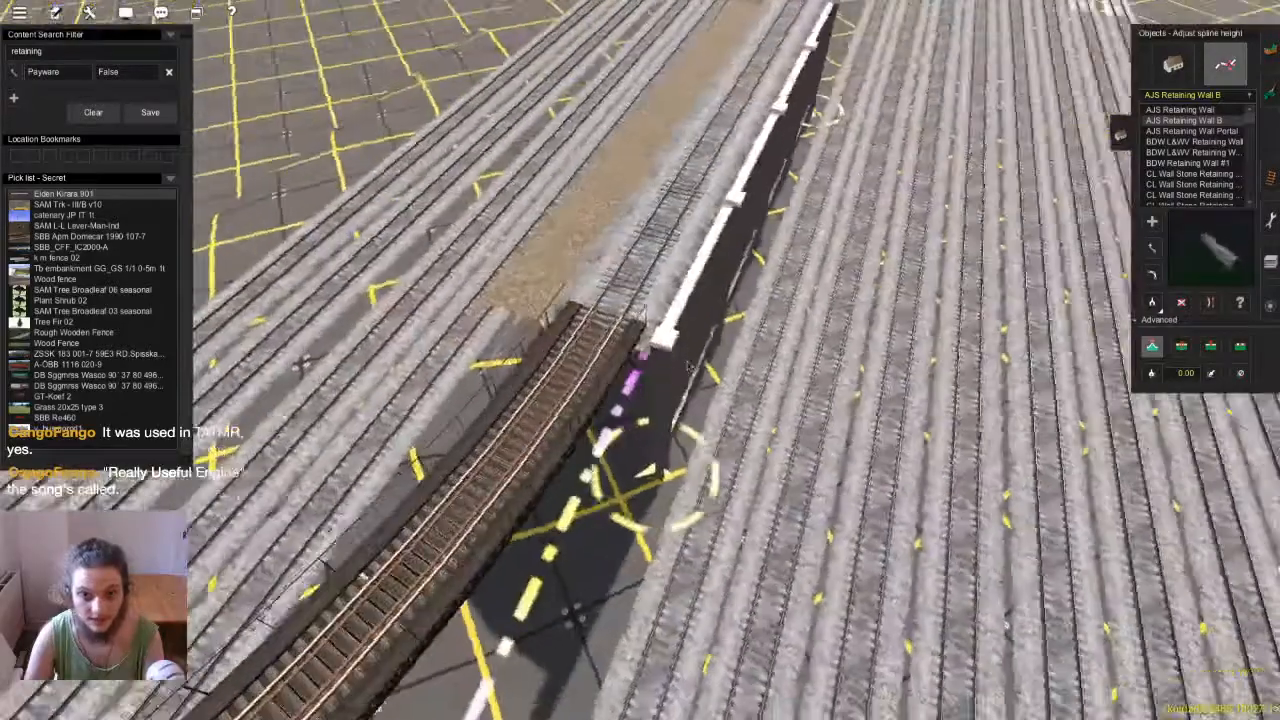
right_drag(674, 419, 714, 482)
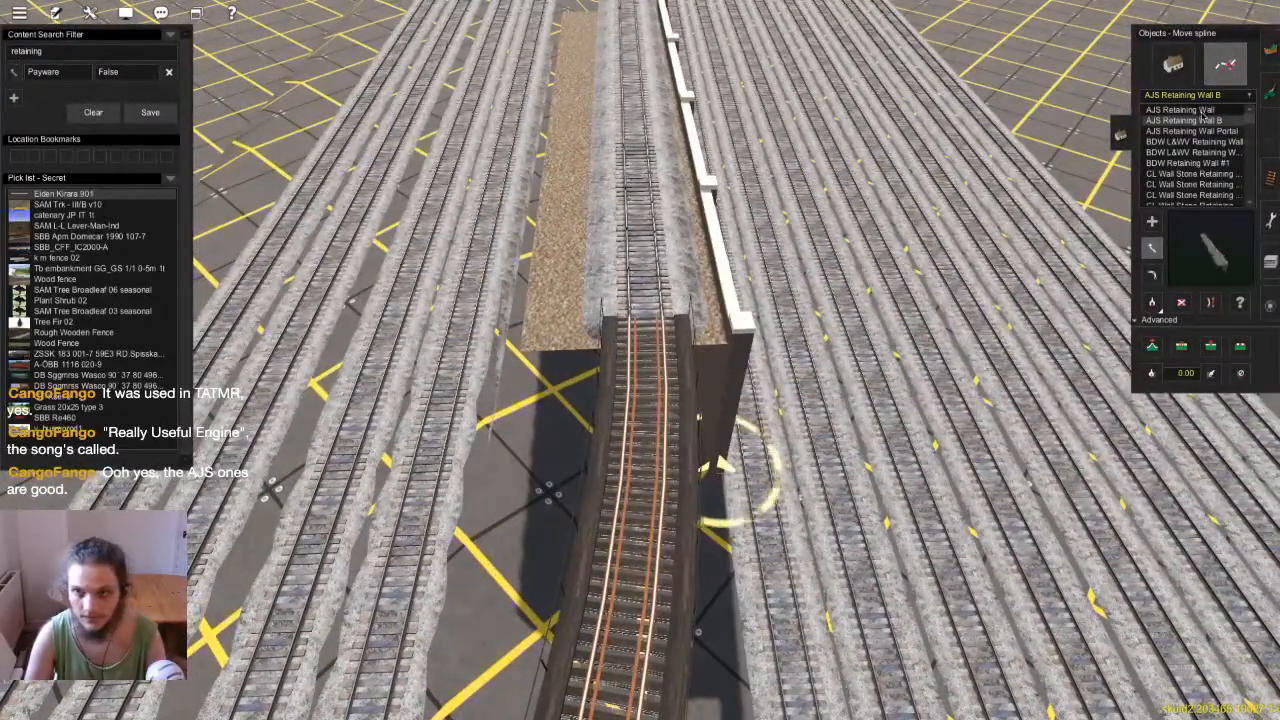
right_drag(742, 299, 471, 327)
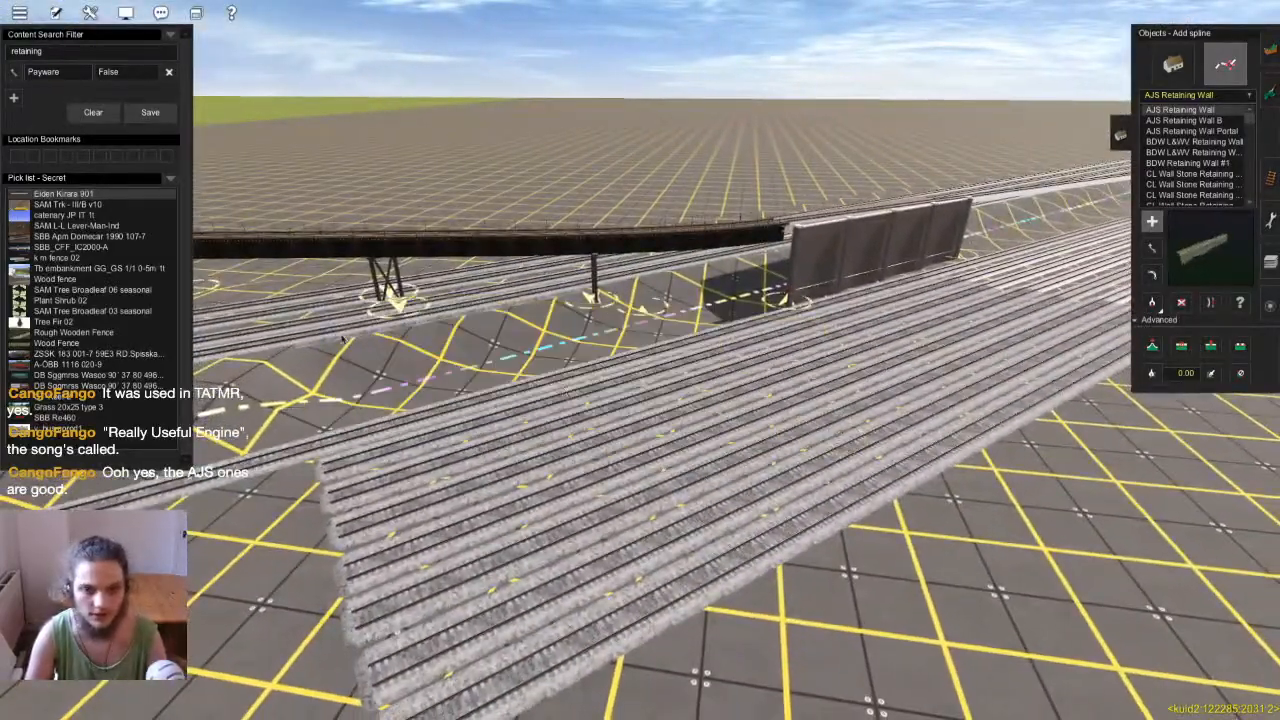
key(ctrl+F2)
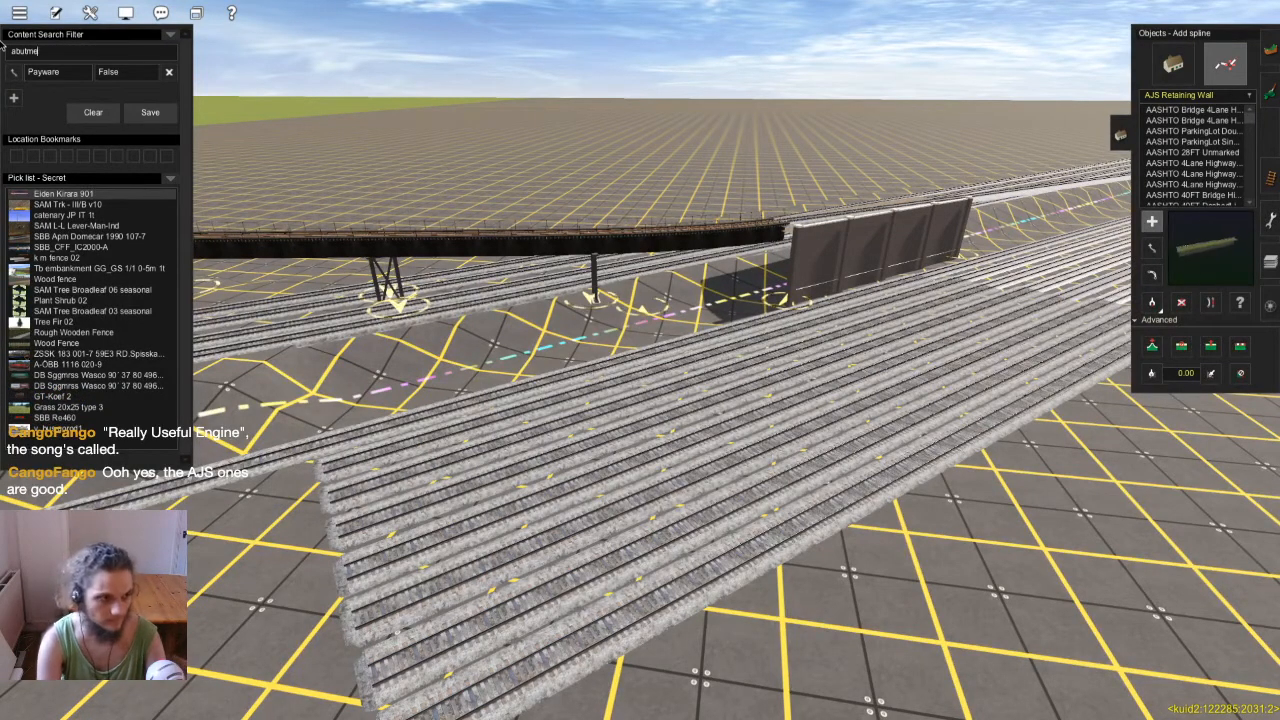
text(nt)
Try laying Abutment A 1track on the open ground beyond the retaining wall's end, undoing the first placement
key(Right)
drag(606, 500, 829, 354)
key(ctrl+z)
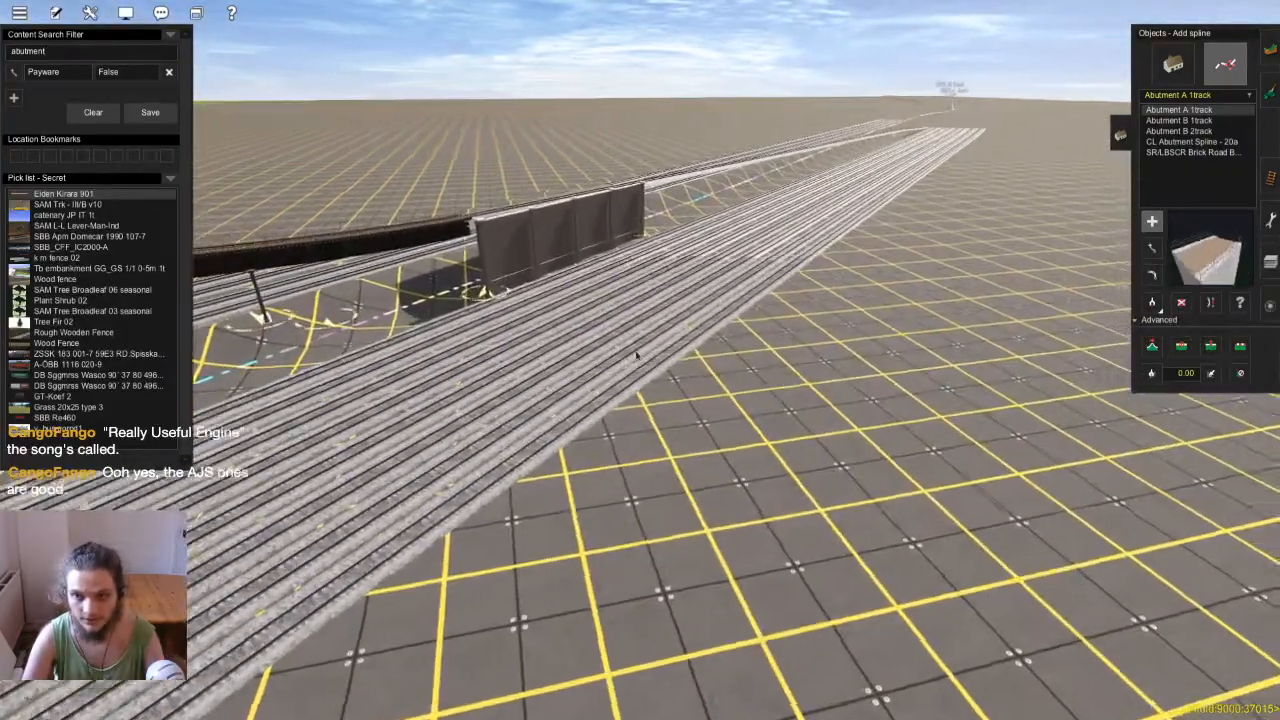
key(Left)
right_click(676, 342)
key(Up)
drag(620, 324, 864, 172)
key(Right)
key(Down)
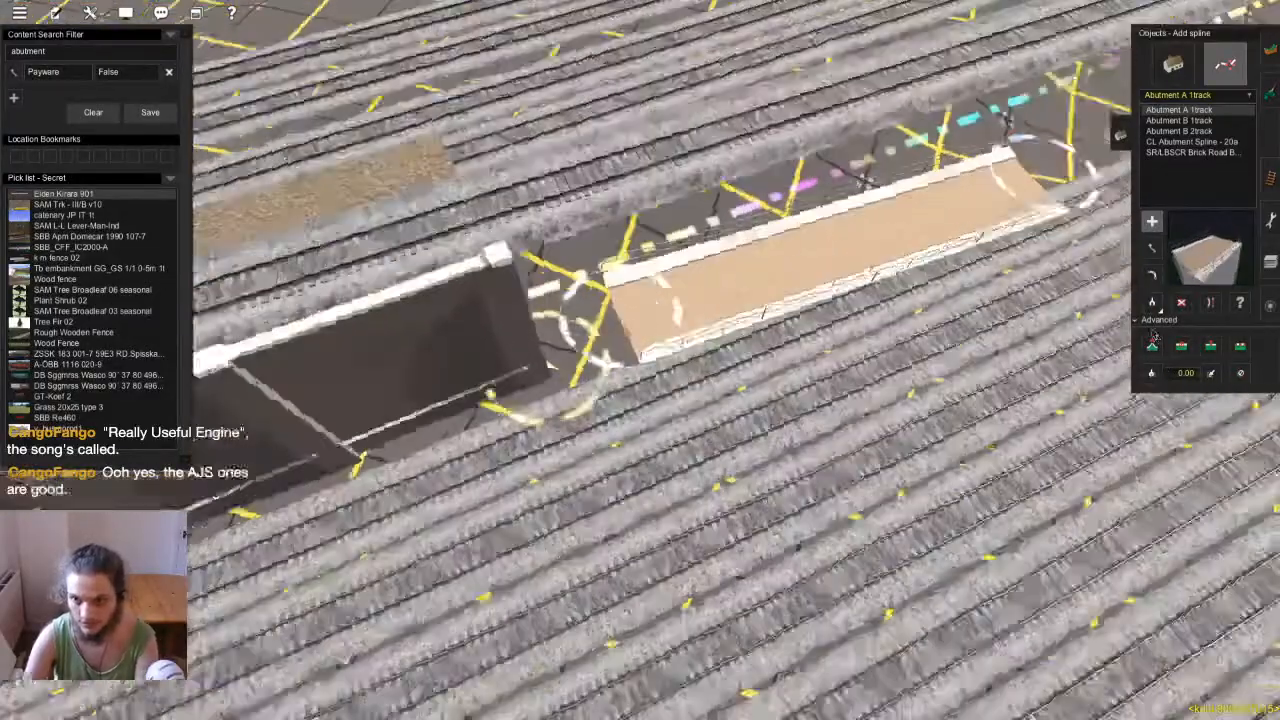
Raise the wall-side end of the Abutment A 1track trial by about 11 m and examine it against the ramp
click(1153, 347)
drag(636, 348, 660, 370)
key(Right)
key(Down)
key(Right)
key(Right)
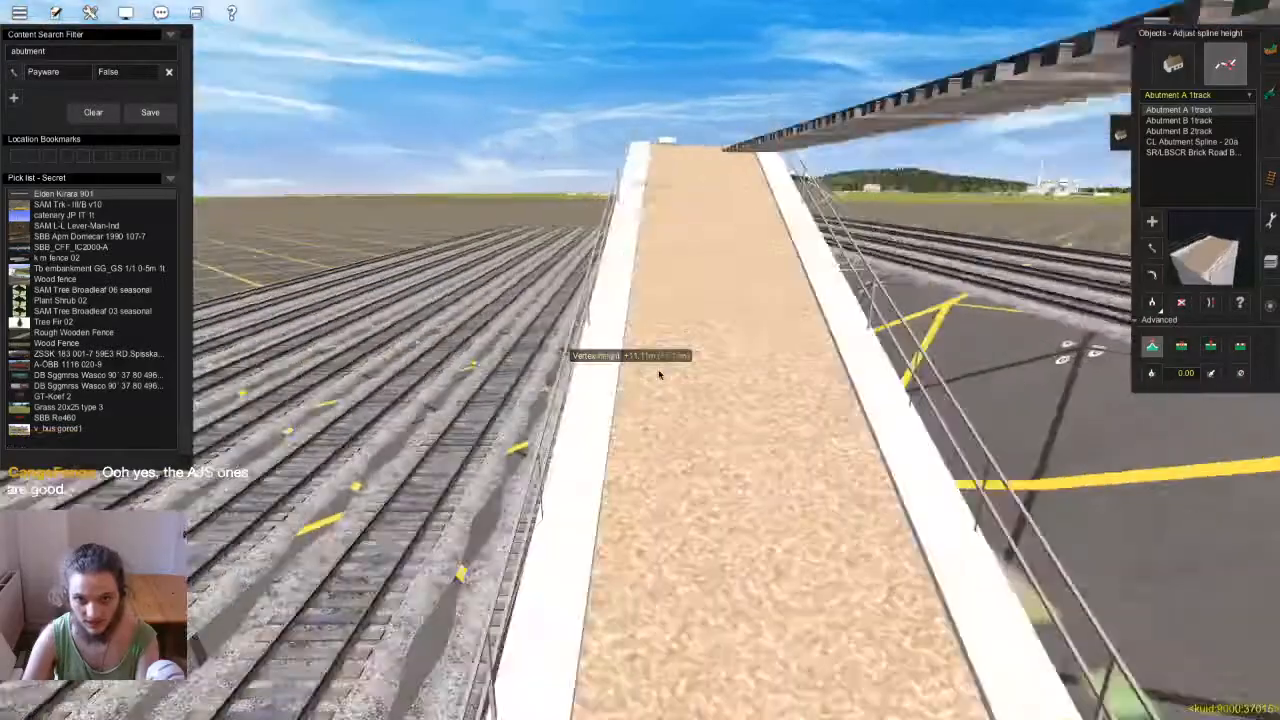
key(Left)
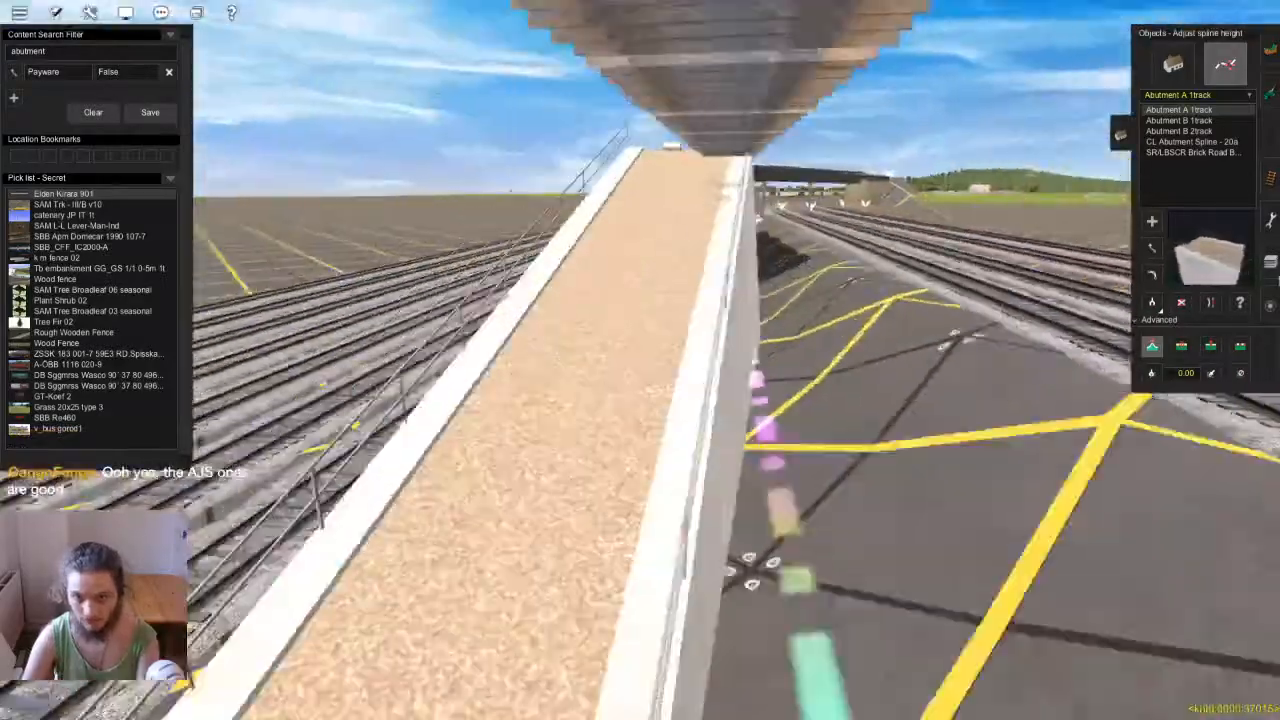
Try Abutment B 1track beyond the Abutment A trial, raising its near end by about 11.3 m and inspecting its shape
click(1180, 121)
key(Up)
right_click(1091, 374)
scroll(1091, 374, down, 4)
key(Down)
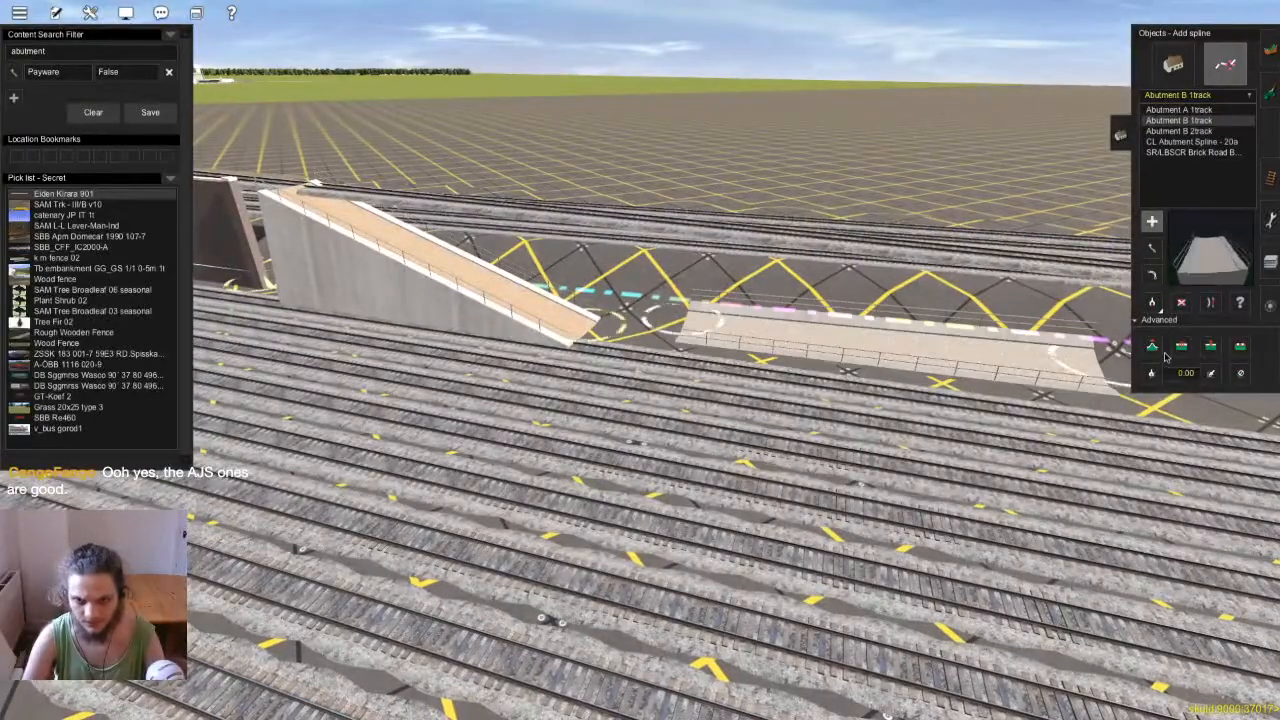
drag(692, 322, 692, 200)
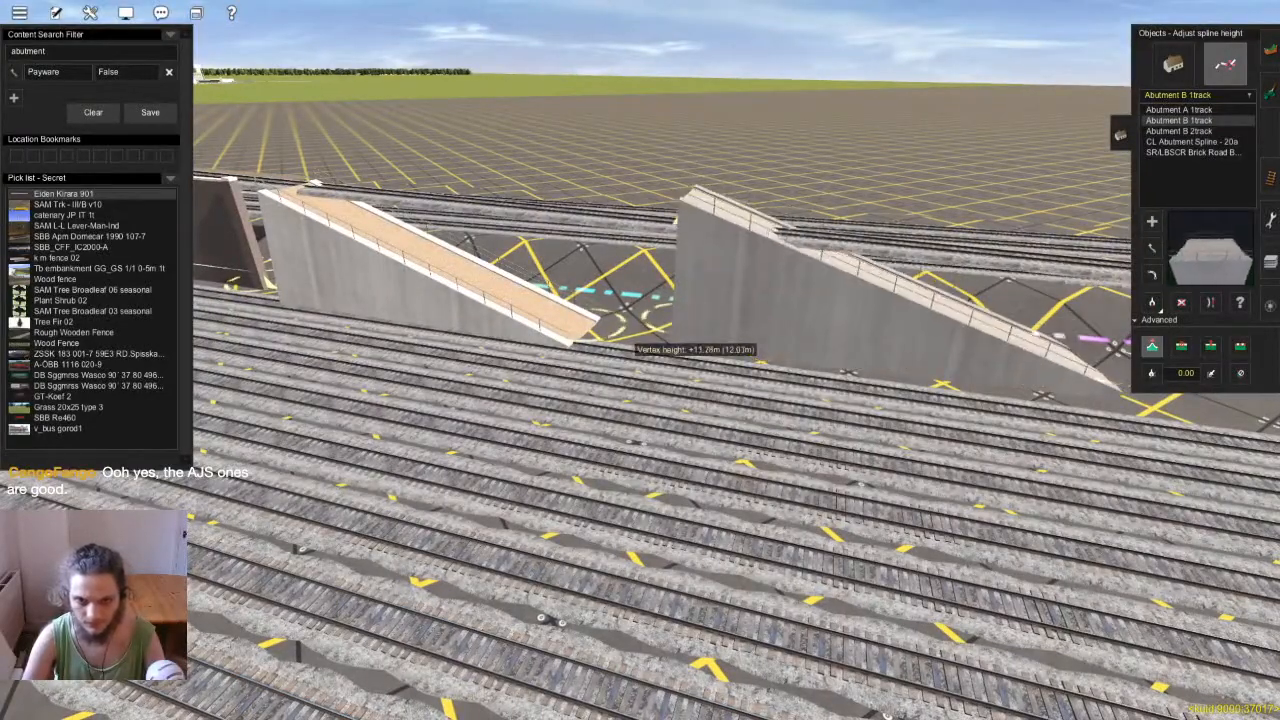
key(Left)
drag(692, 325, 690, 375)
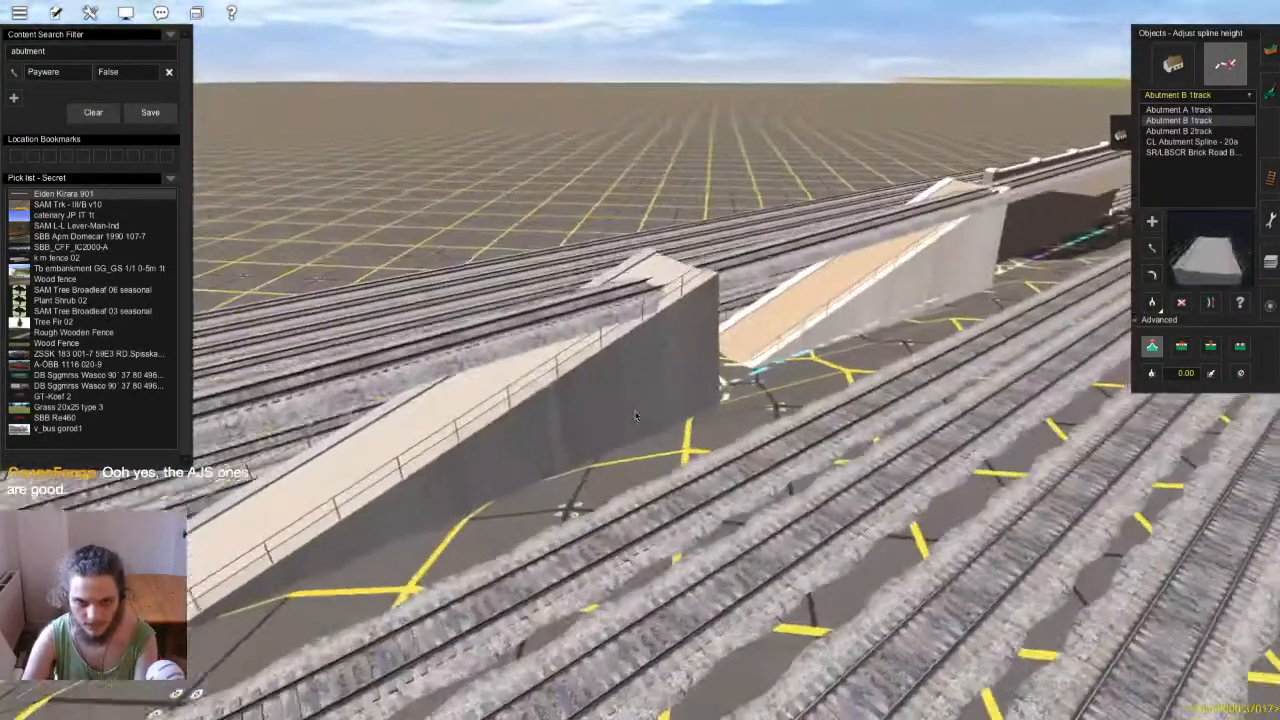
key(Up)
key(Left)
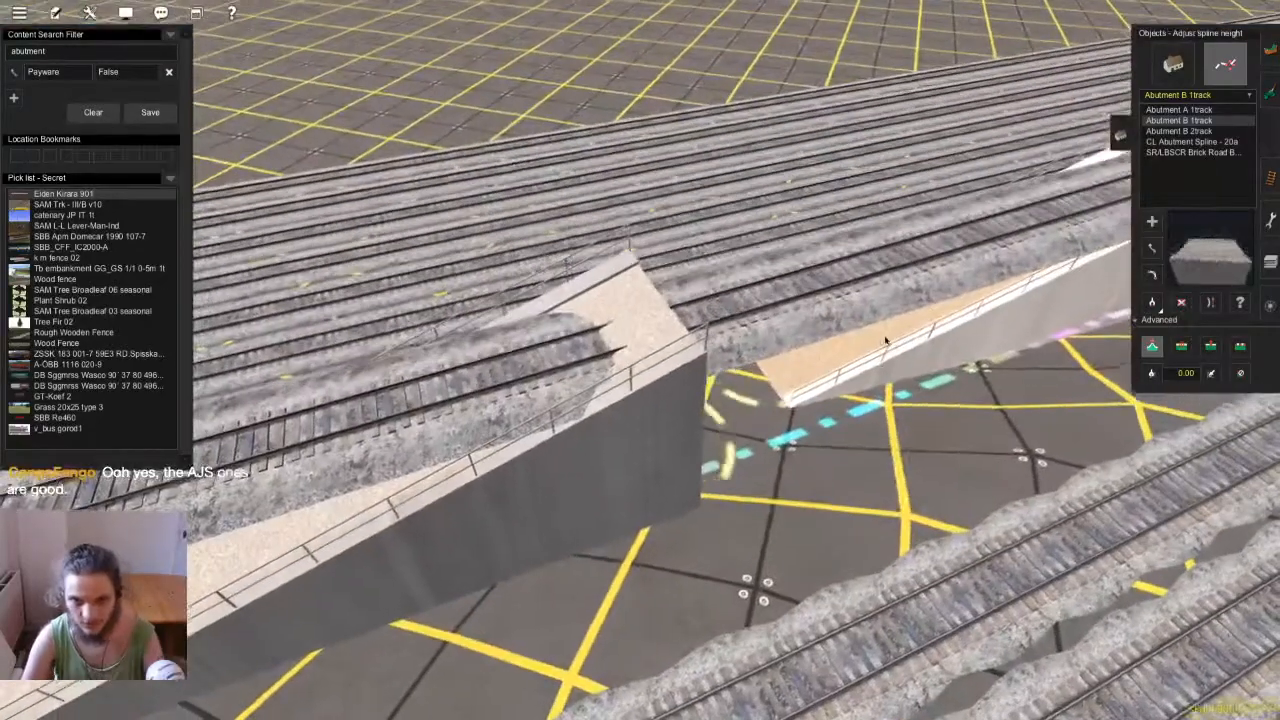
Delete the Abutment A 1track trial between the retaining wall and Abutment B
key(d)
click(882, 343)
right_click(793, 399)
Try CL Abutment Spline - 20a between Abutment B and the retaining wall, raising its wall-side end
click(1208, 132)
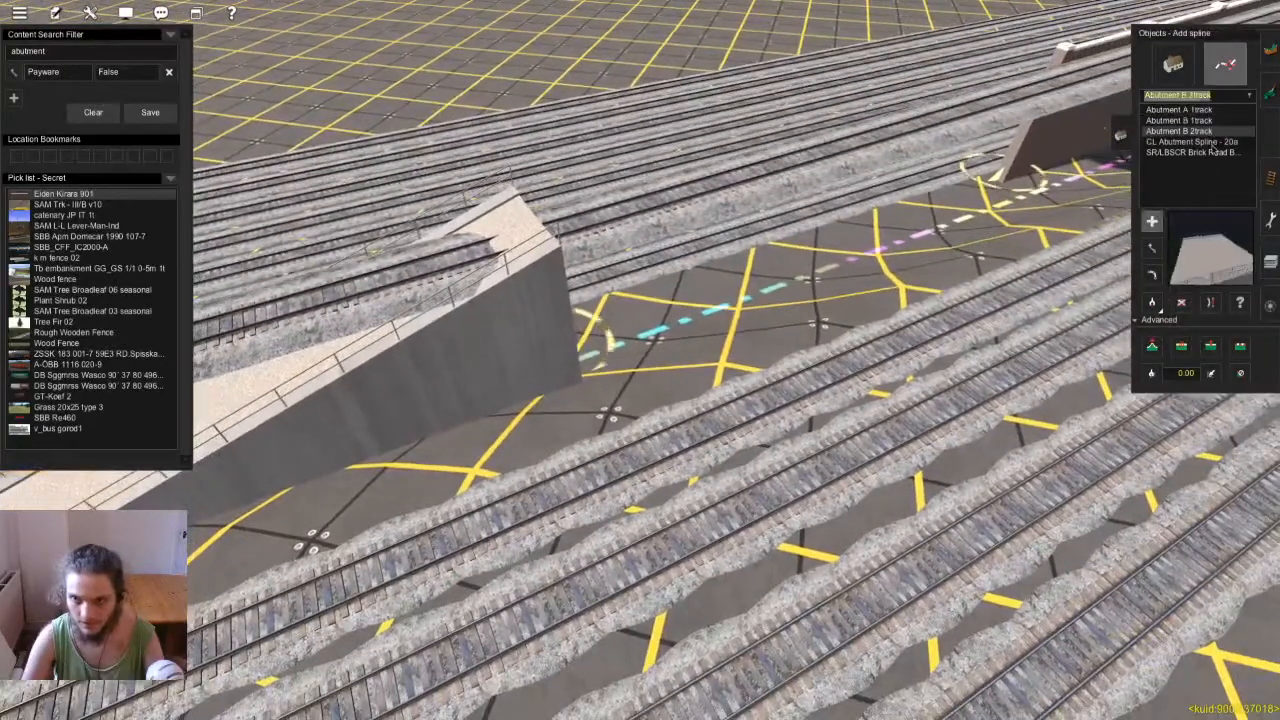
click(590, 366)
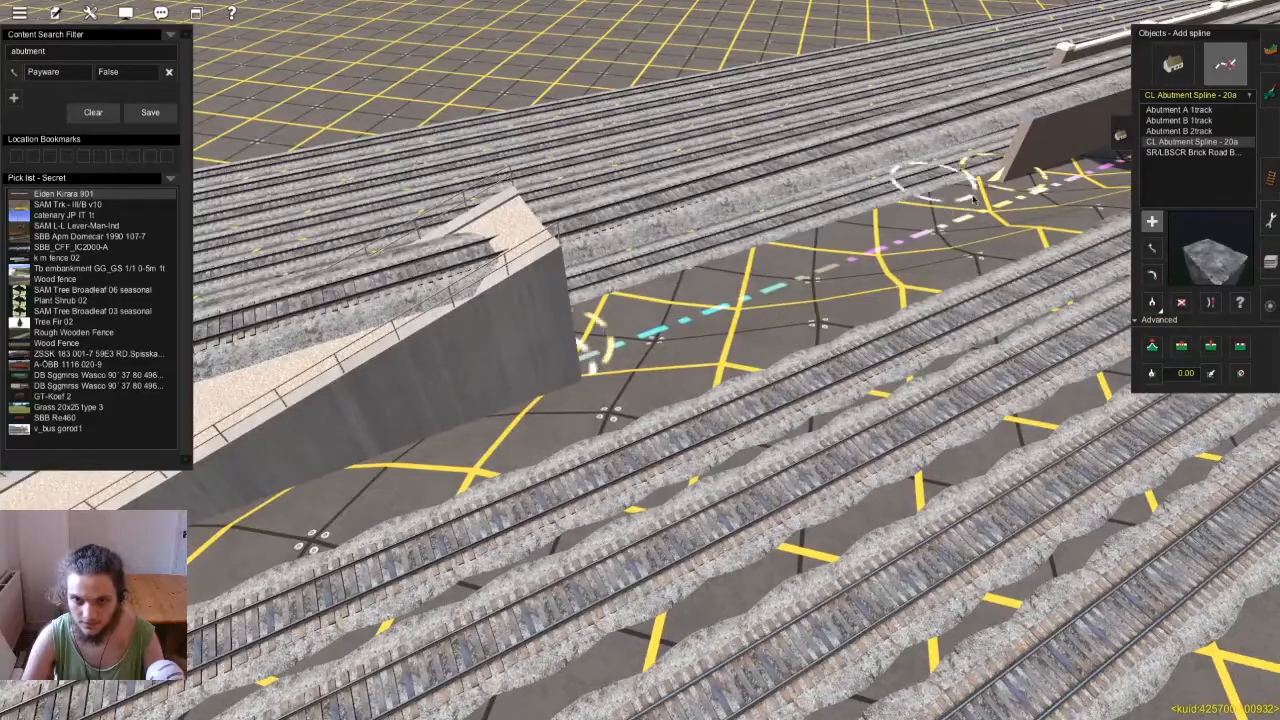
drag(972, 217, 972, 165)
key(Left)
key(Left)
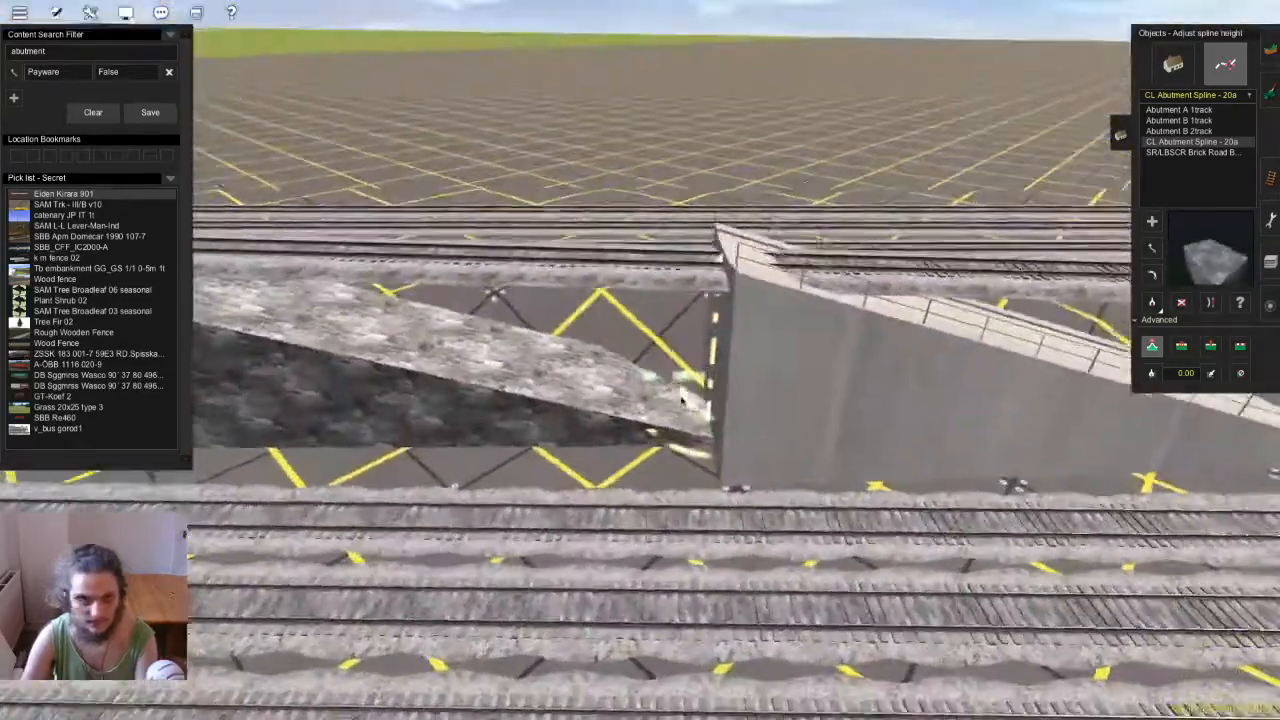
key(Up)
key(Right)
Delete the CL Abutment Spline - 20a trial
key(d)
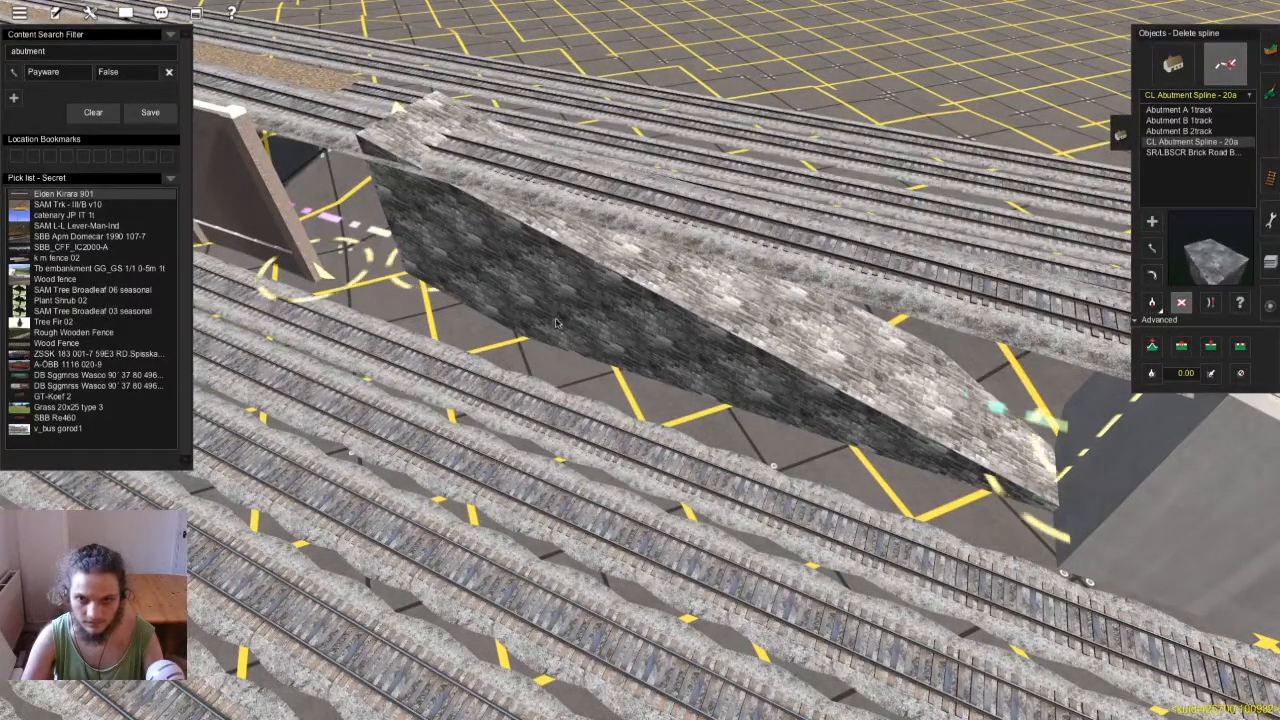
key(Up)
click(800, 387)
key(Down)
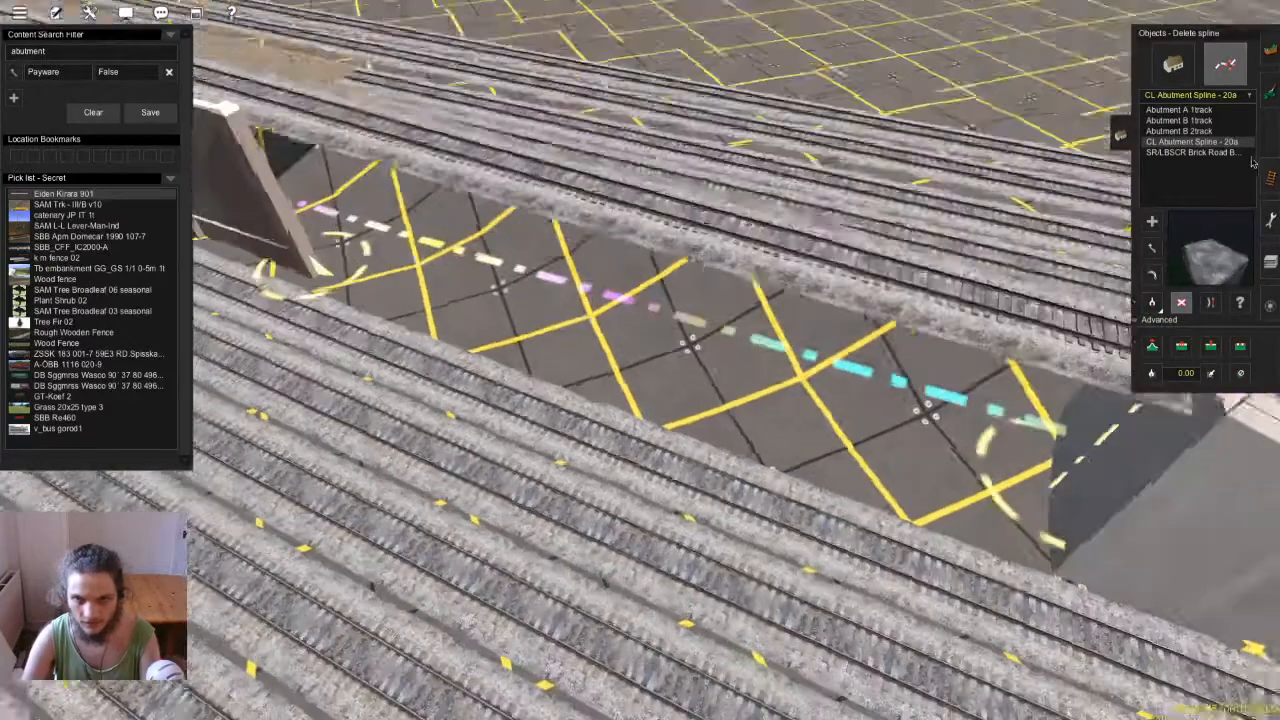
Try the SR/LBSCR Brick Road Bridge abutment in the gap, raising one end by about 12 m, and undo the trial
click(1233, 154)
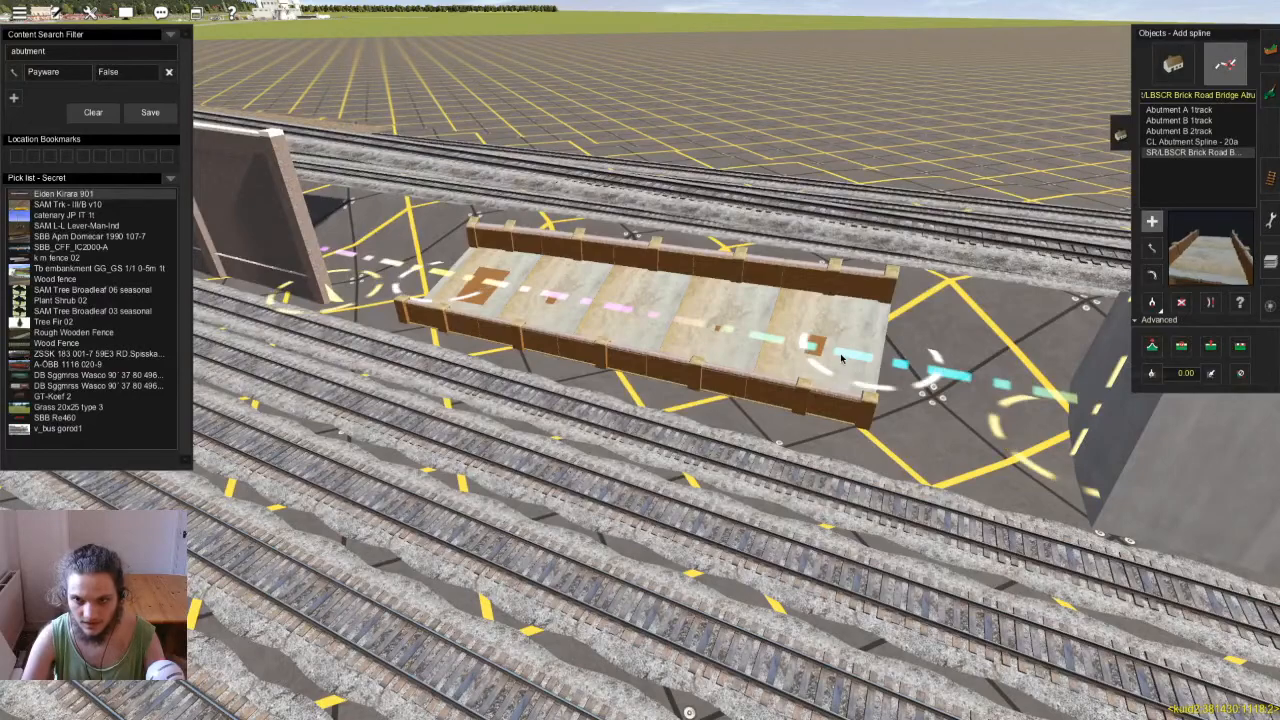
drag(803, 371, 710, 371)
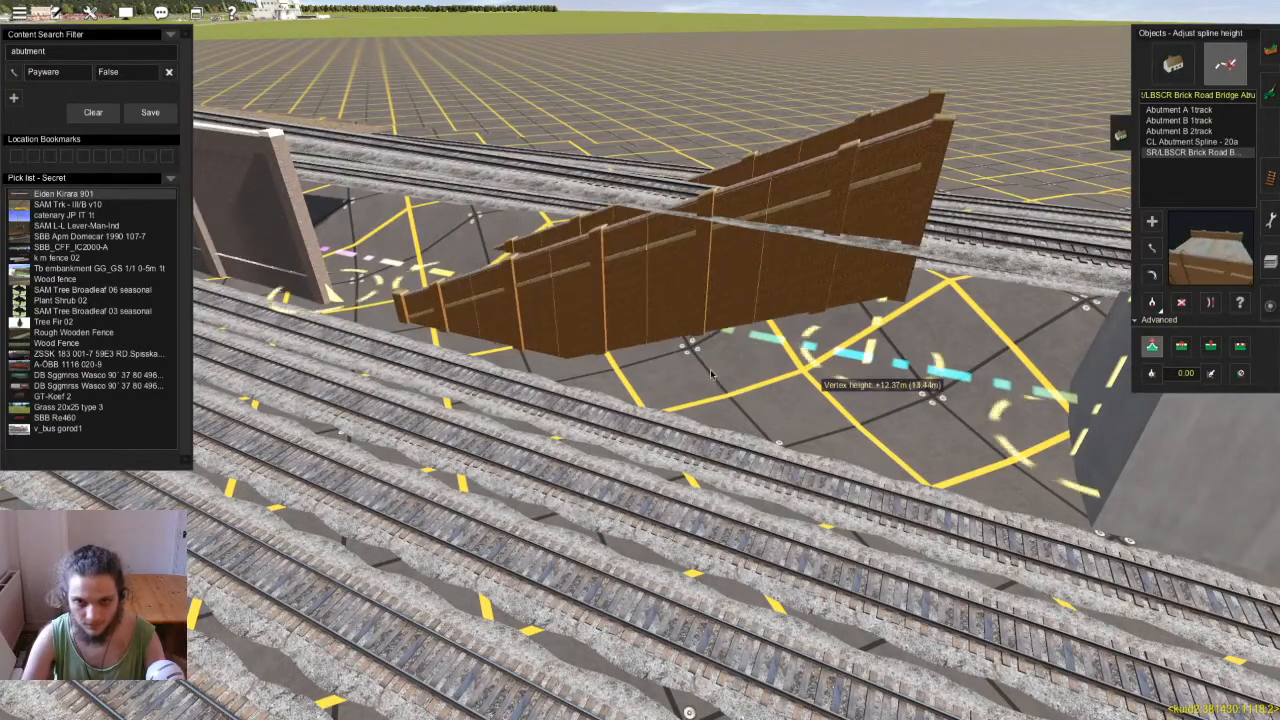
key(ctrl+z)
scroll(950, 340, down, 4)
key(Right)
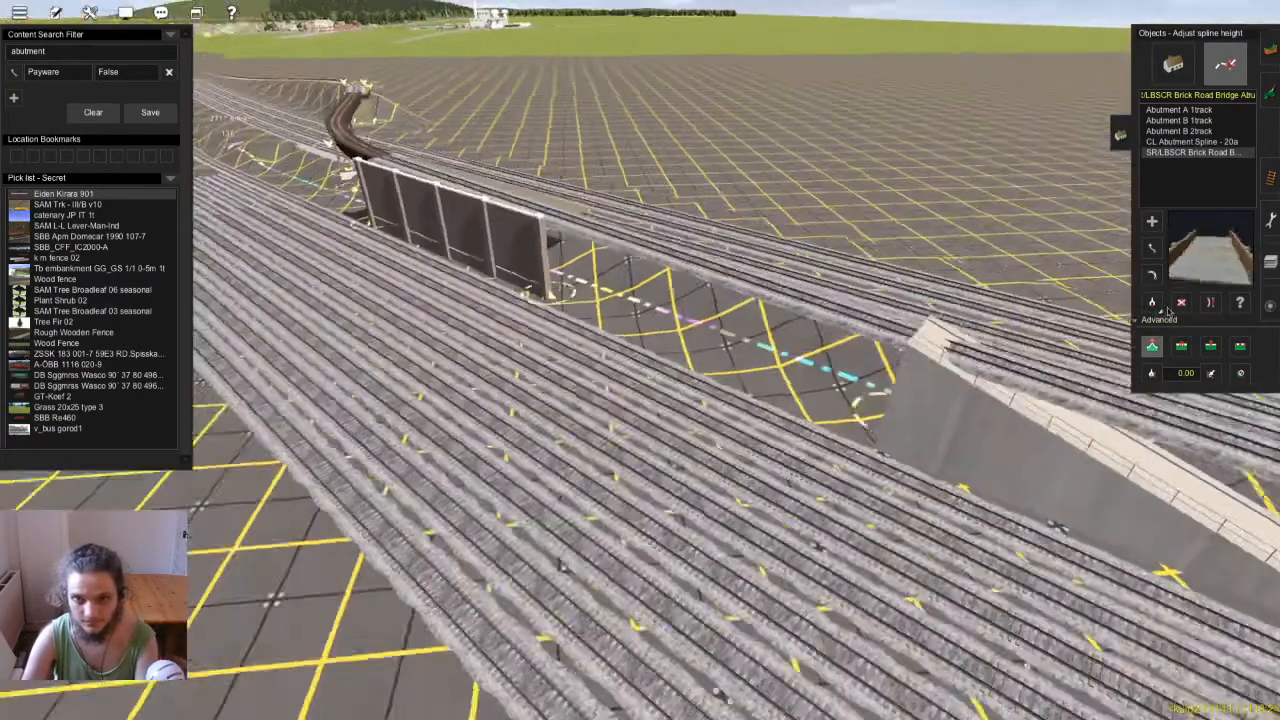
Pick up the AJS Retaining Wall B spline type from the wall placed beside the ramp track
key(Up)
click(1157, 305)
right_click(460, 90)
key(Down)
scroll(643, 387, up, 4)
scroll(645, 386, up, 3)
key(Left)
right_click(656, 382)
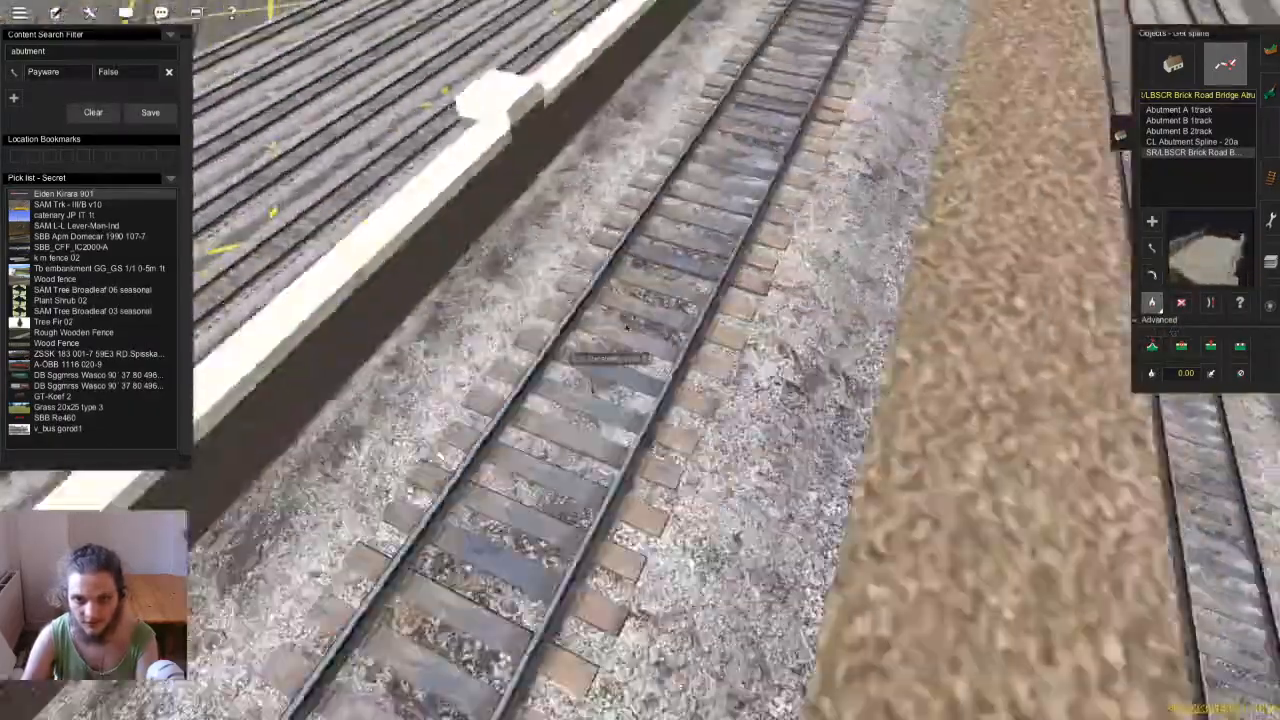
scroll(780, 340, down, 4)
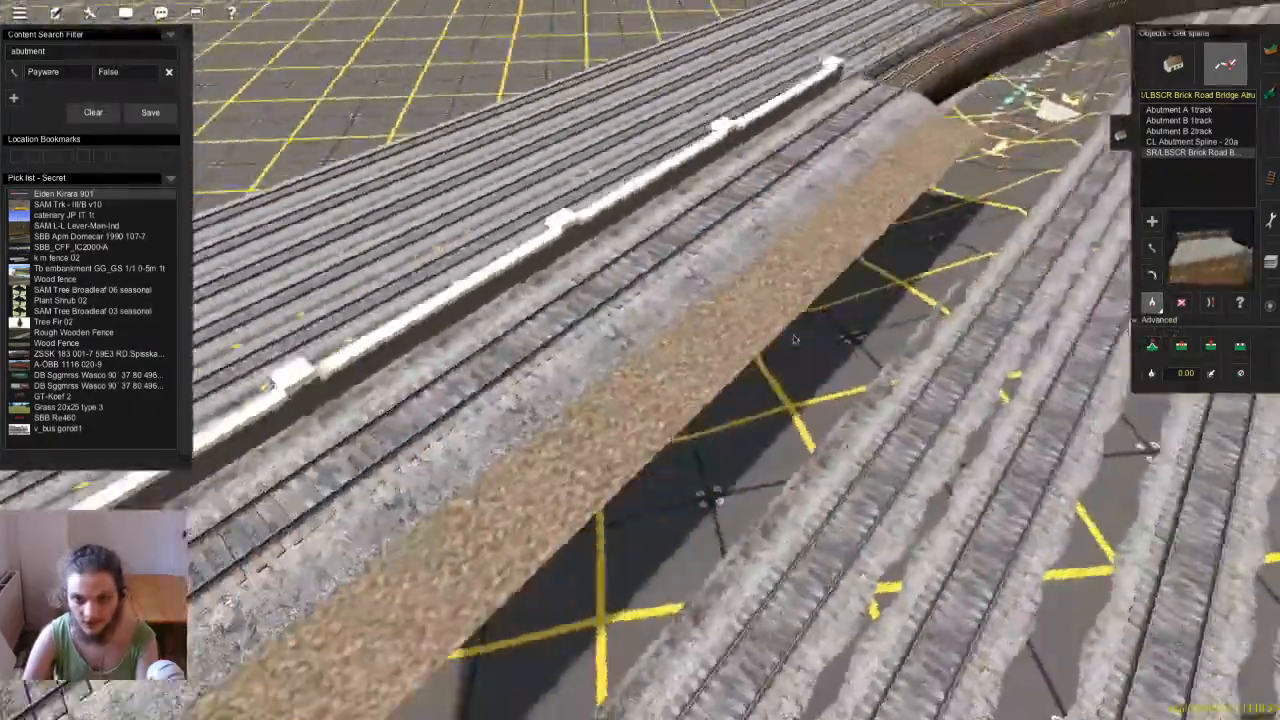
key(Down)
key(Left)
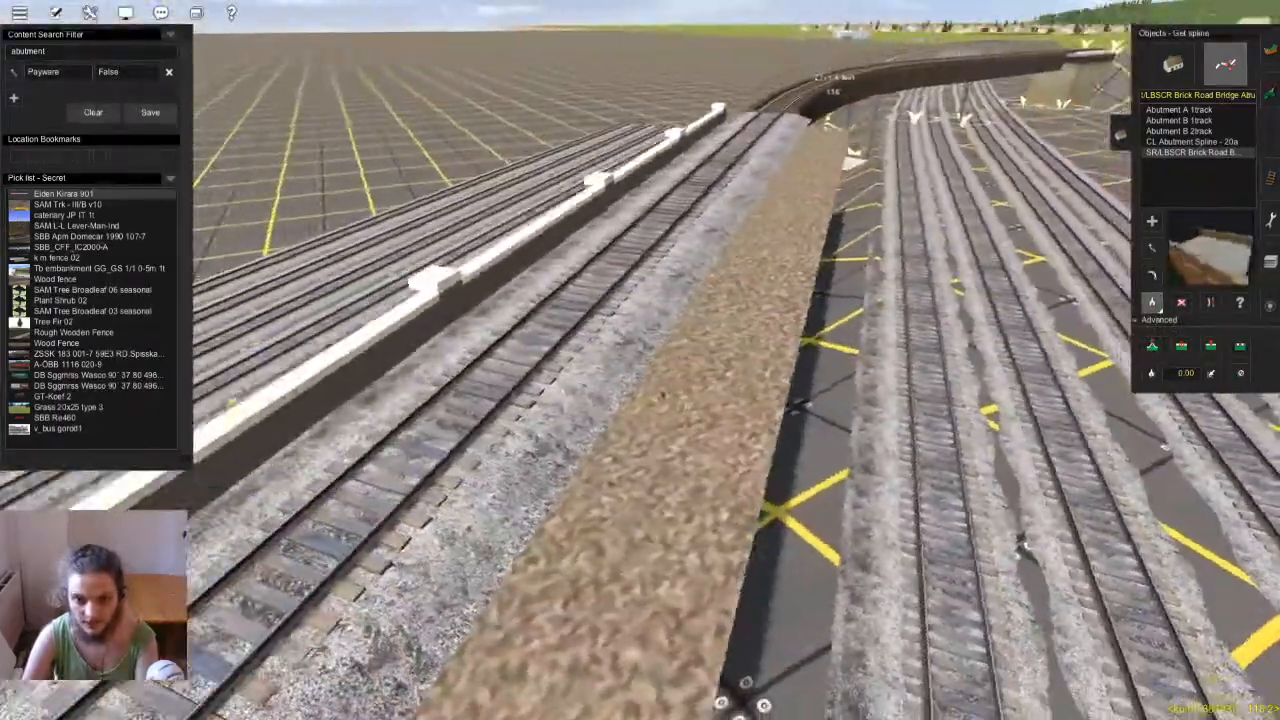
right_click(683, 435)
key(Up)
key(Right)
click(597, 408)
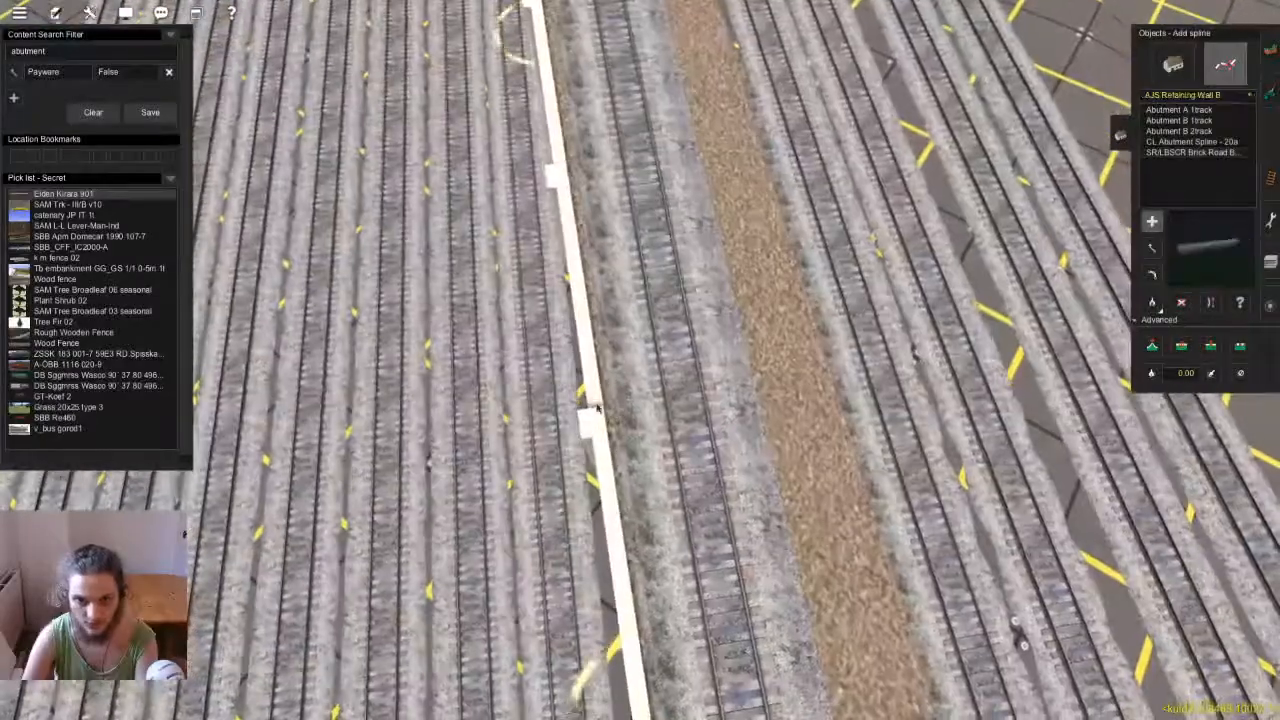
Lay Abutment B 1track beneath the ramp track from the overpass end and raise its lower end by about 9.9 m
right_click(675, 517)
key(Down)
scroll(660, 455, down, 3)
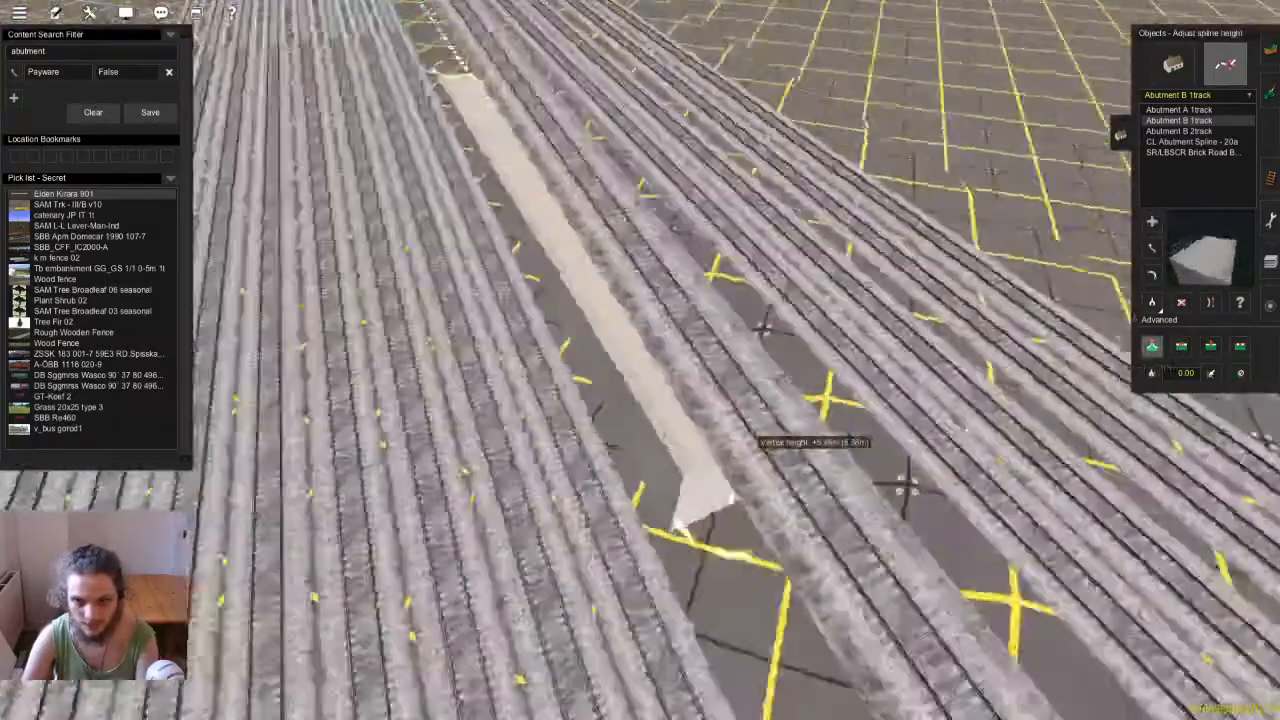
right_drag(746, 430, 640, 430)
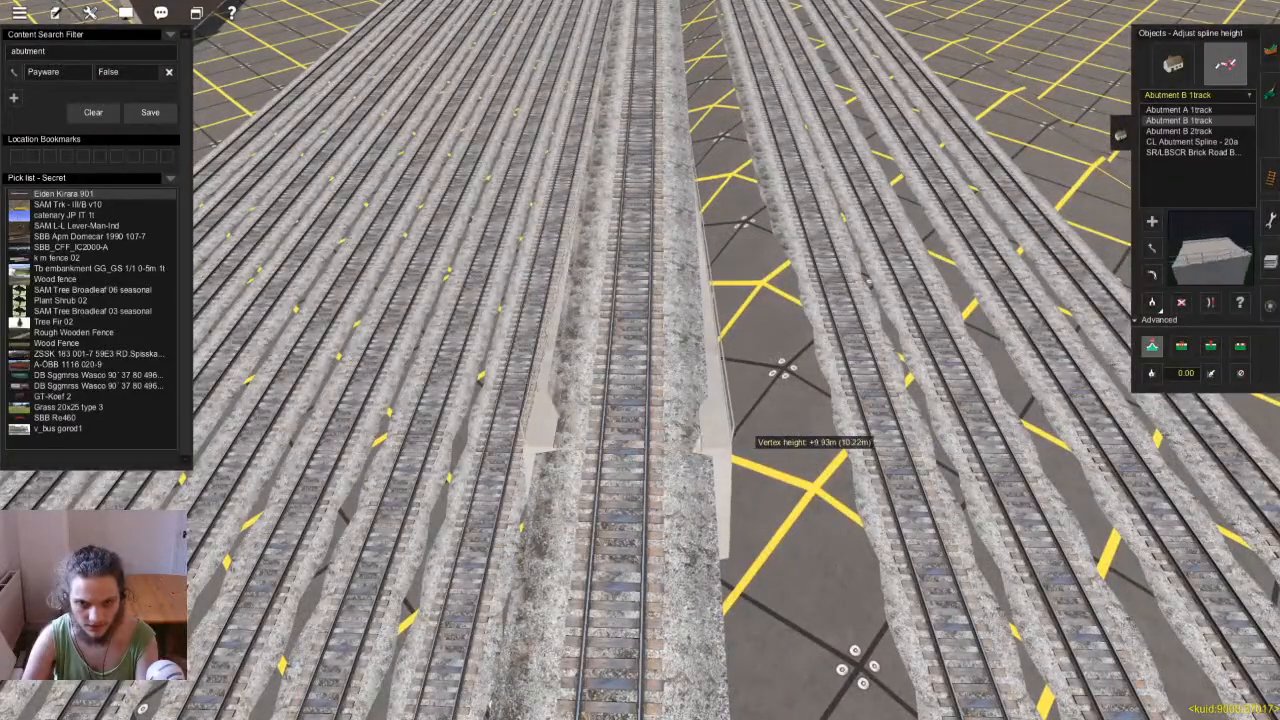
right_drag(803, 418, 541, 357)
Raise the overpass end of Abutment B 1track by about 12 m so it meets the ramp track
scroll(541, 357, up, 5)
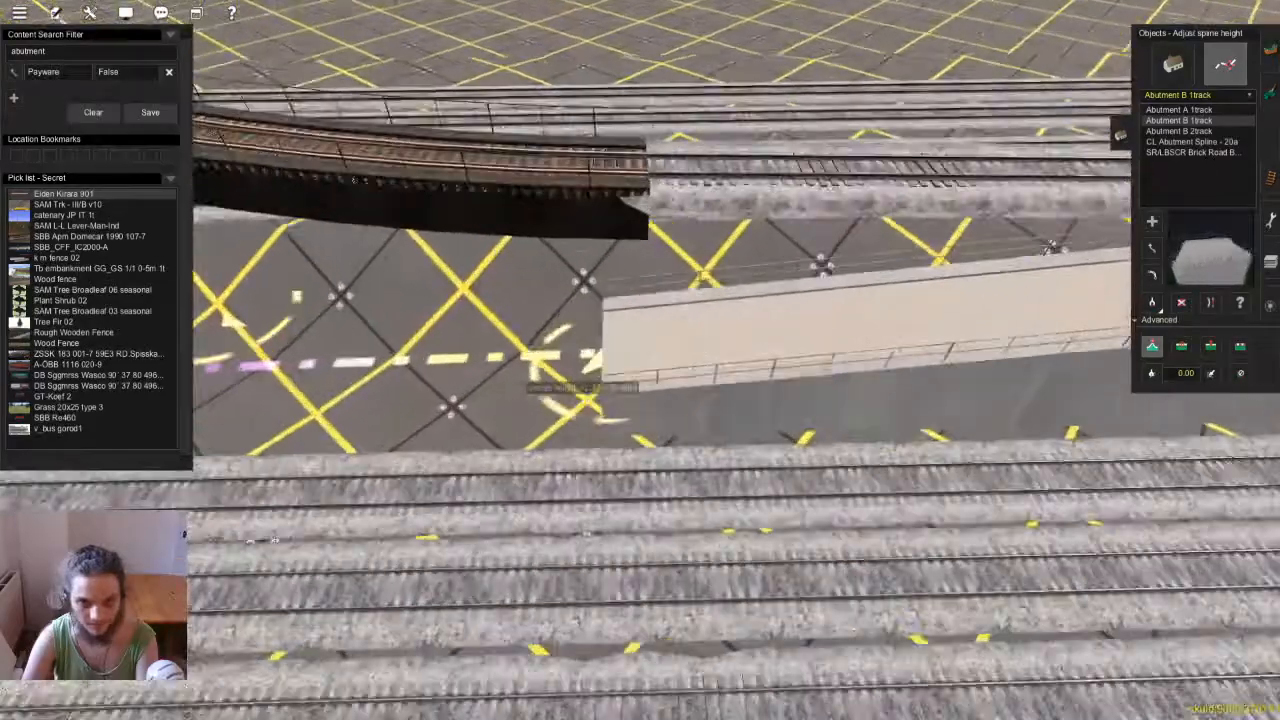
scroll(541, 357, down, 3)
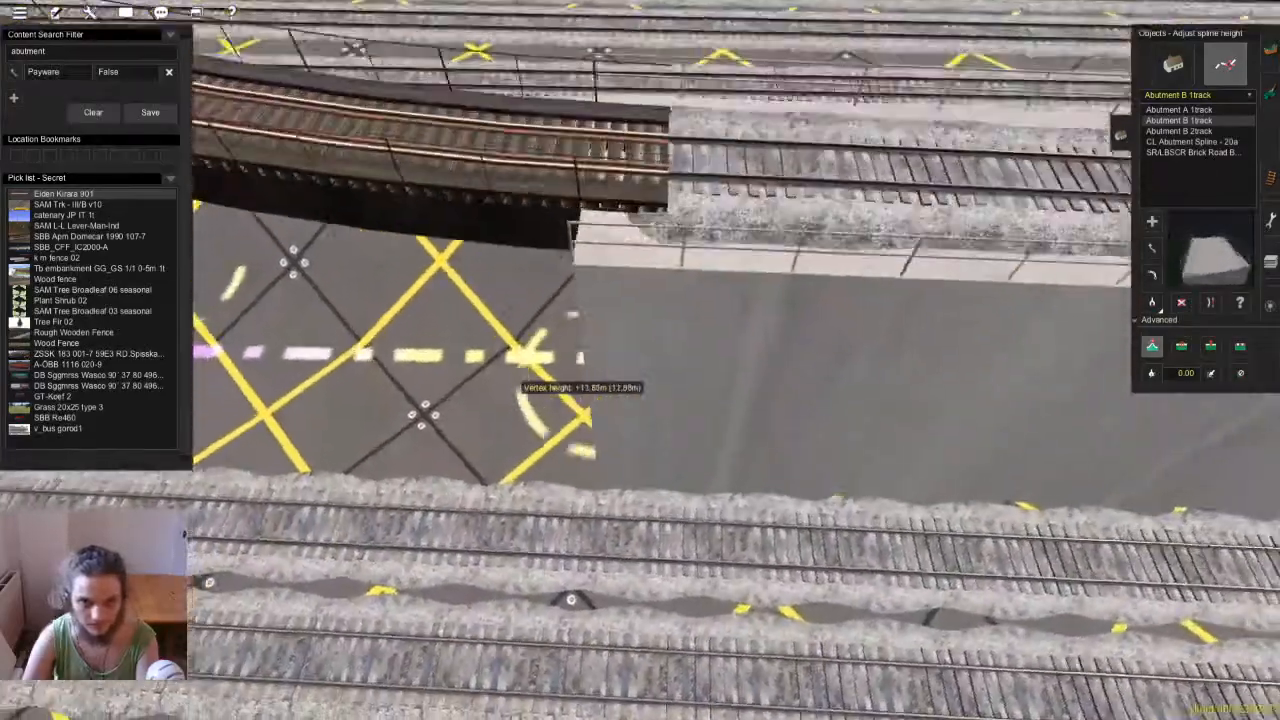
right_drag(527, 380, 598, 363)
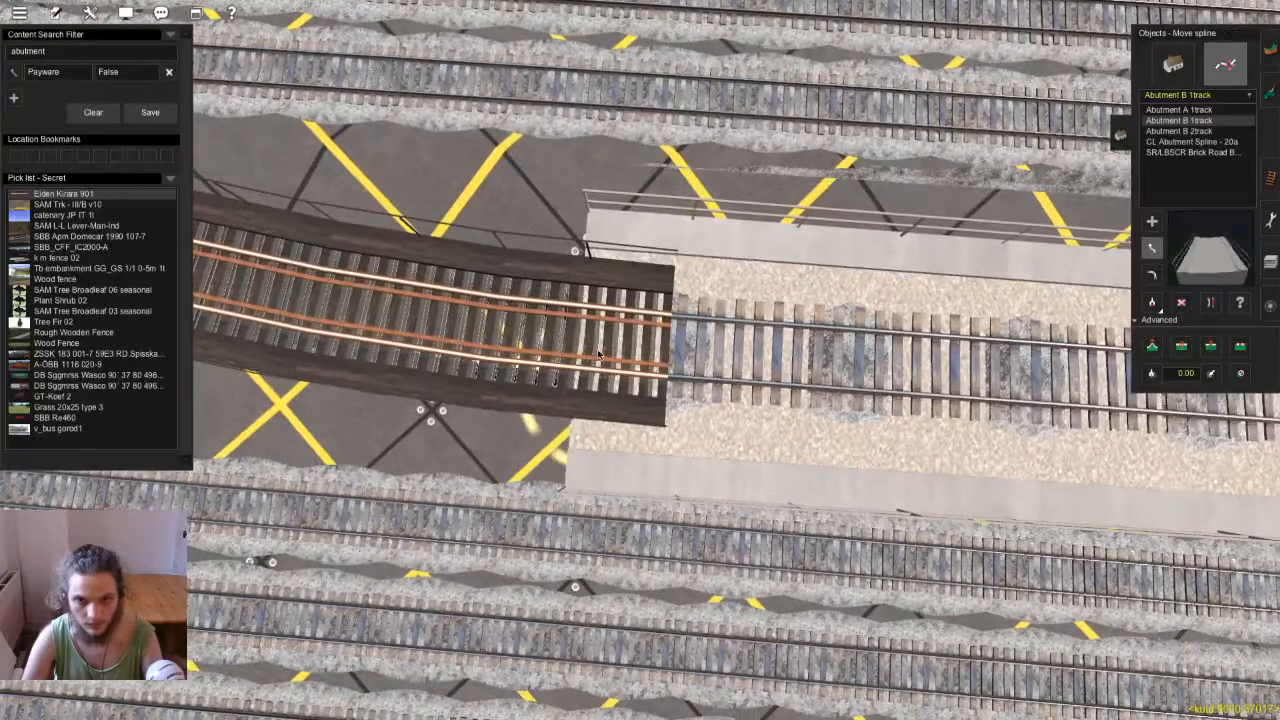
Shift the overpass end of Abutment B 1track back along the ramp track and adjust its height to about +12 m
drag(588, 370, 634, 388)
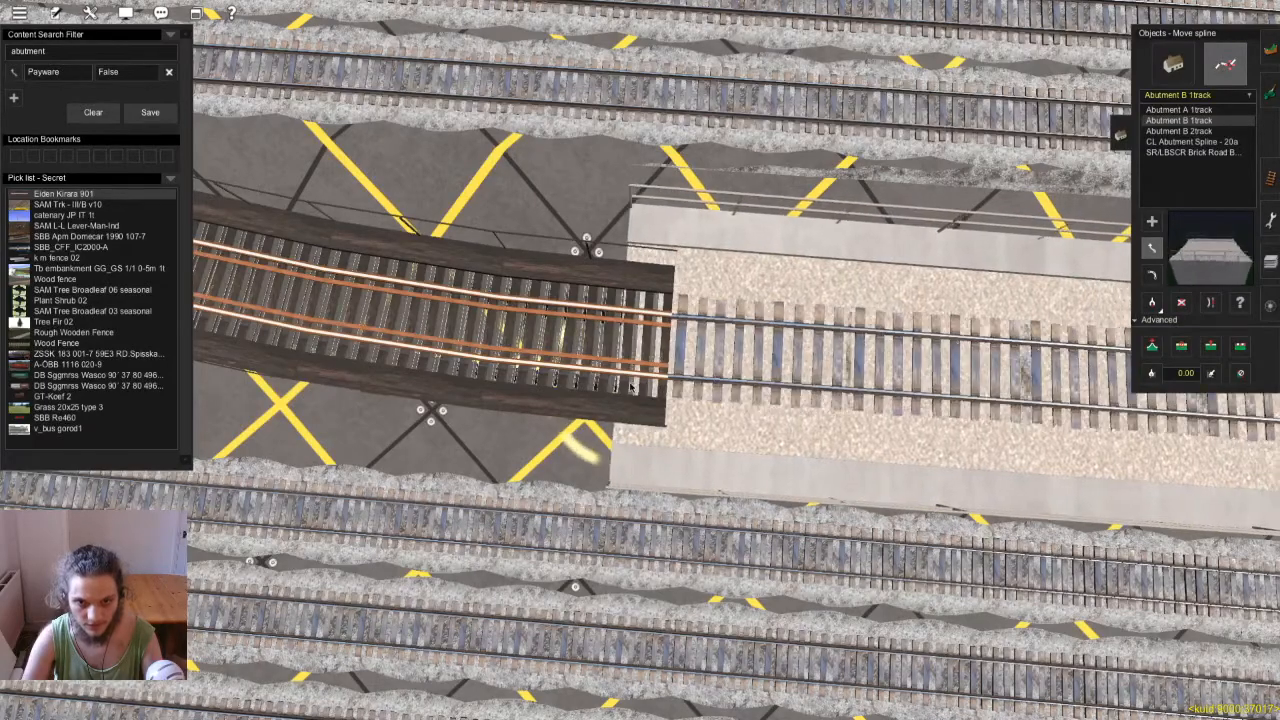
right_drag(668, 388, 638, 366)
drag(638, 366, 641, 366)
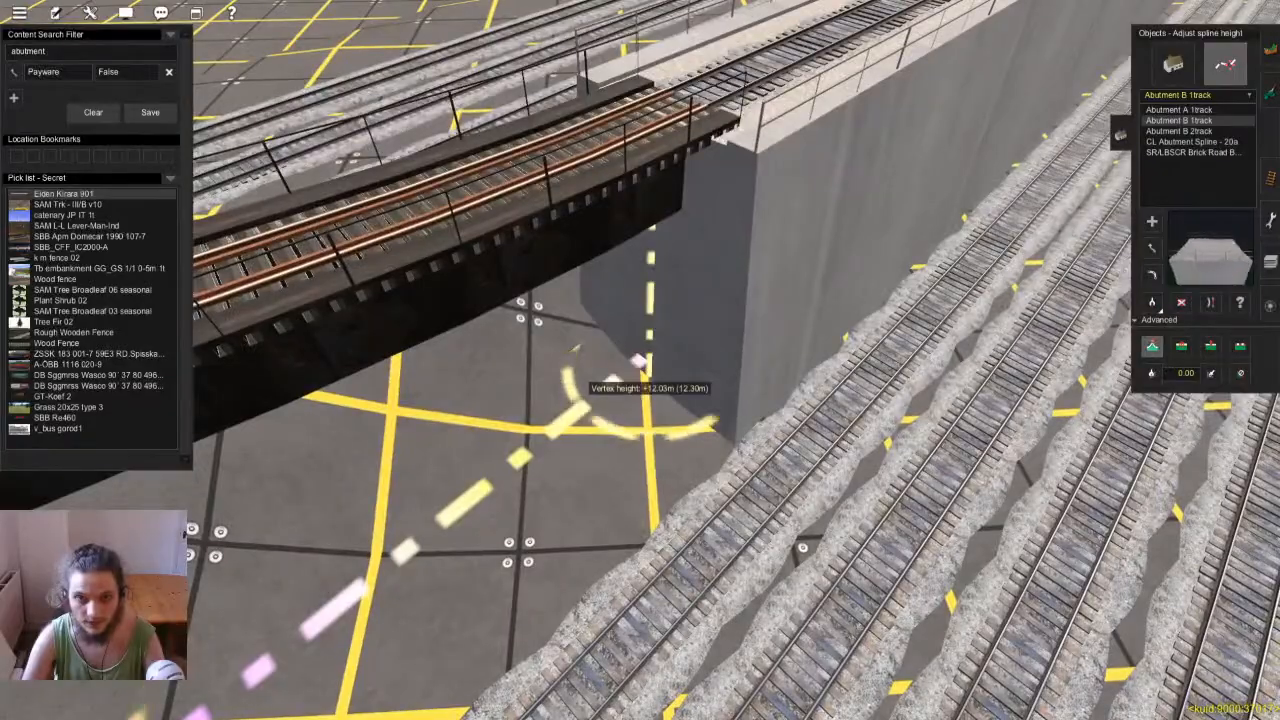
right_drag(641, 366, 586, 308)
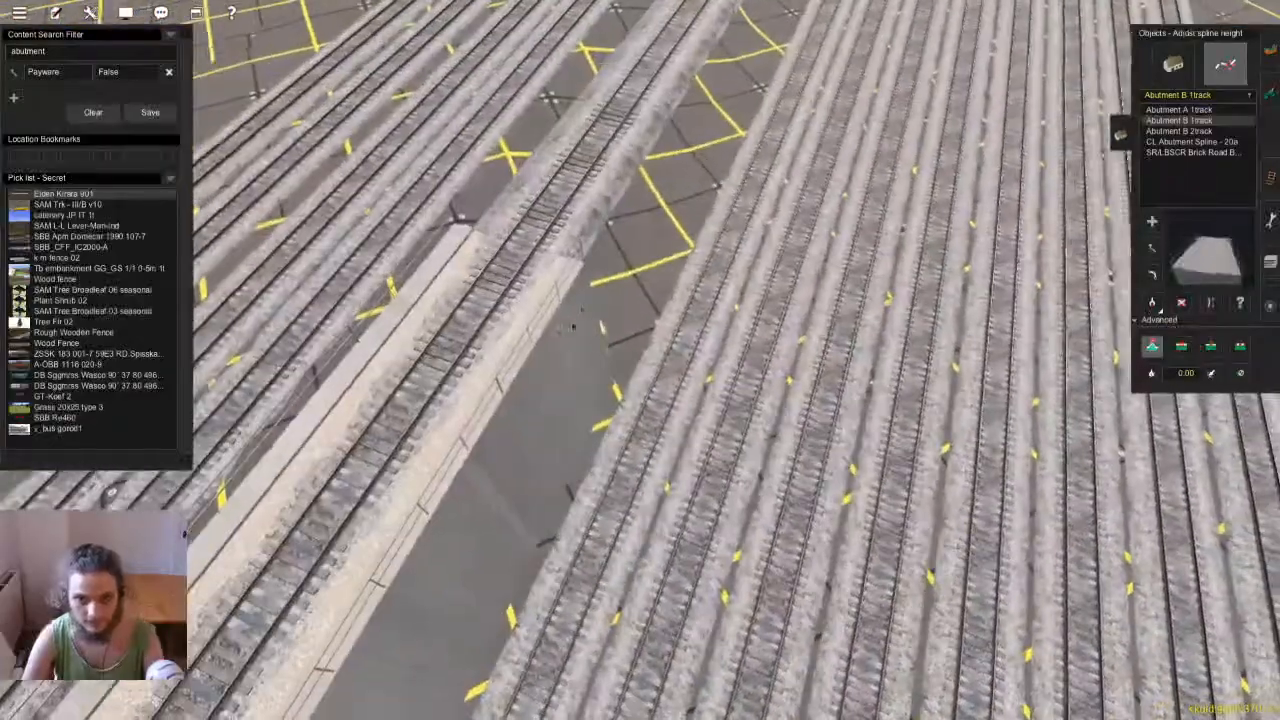
Undo the last two changes and set the abutment's lower end height to about +8.8 m under the ramp track
key(ctrl+z)
key(ctrl+z)
right_drag(668, 224, 619, 390)
key(h)
drag(578, 396, 577, 397)
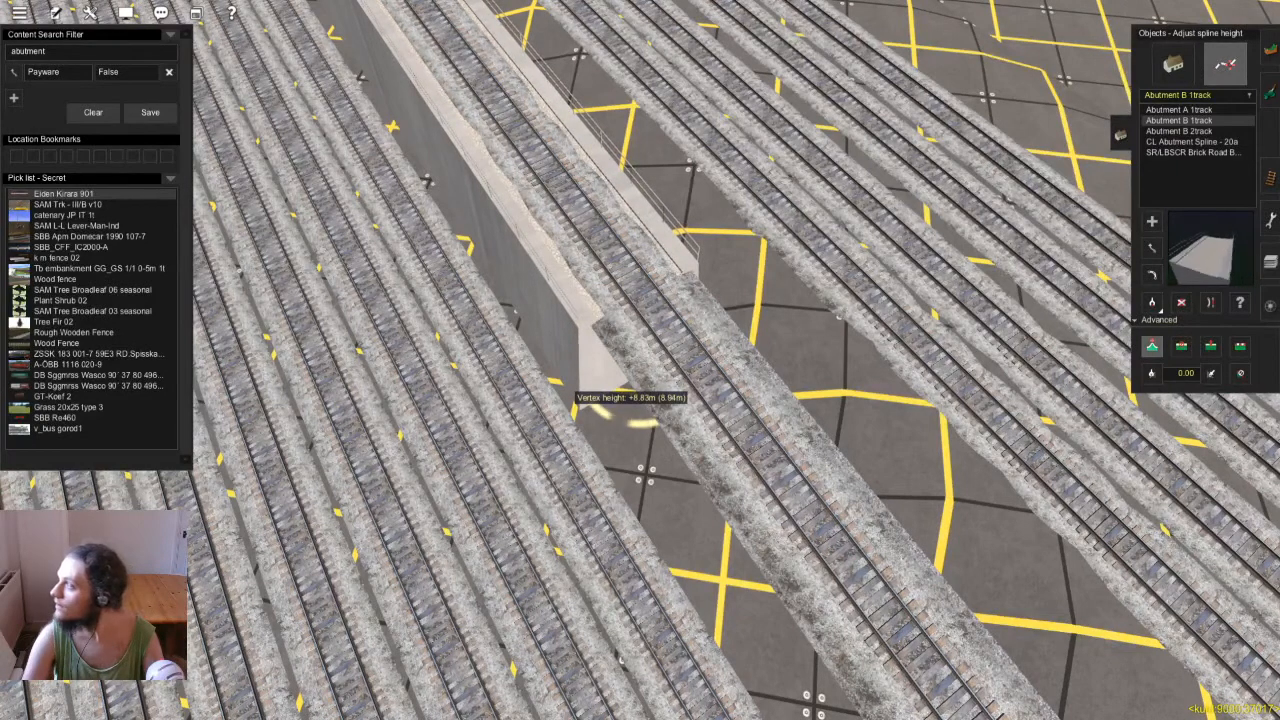
Extend Abutment B 1track down the ramp from its lower end, keeping the new section in line with the ramp track
key(a)
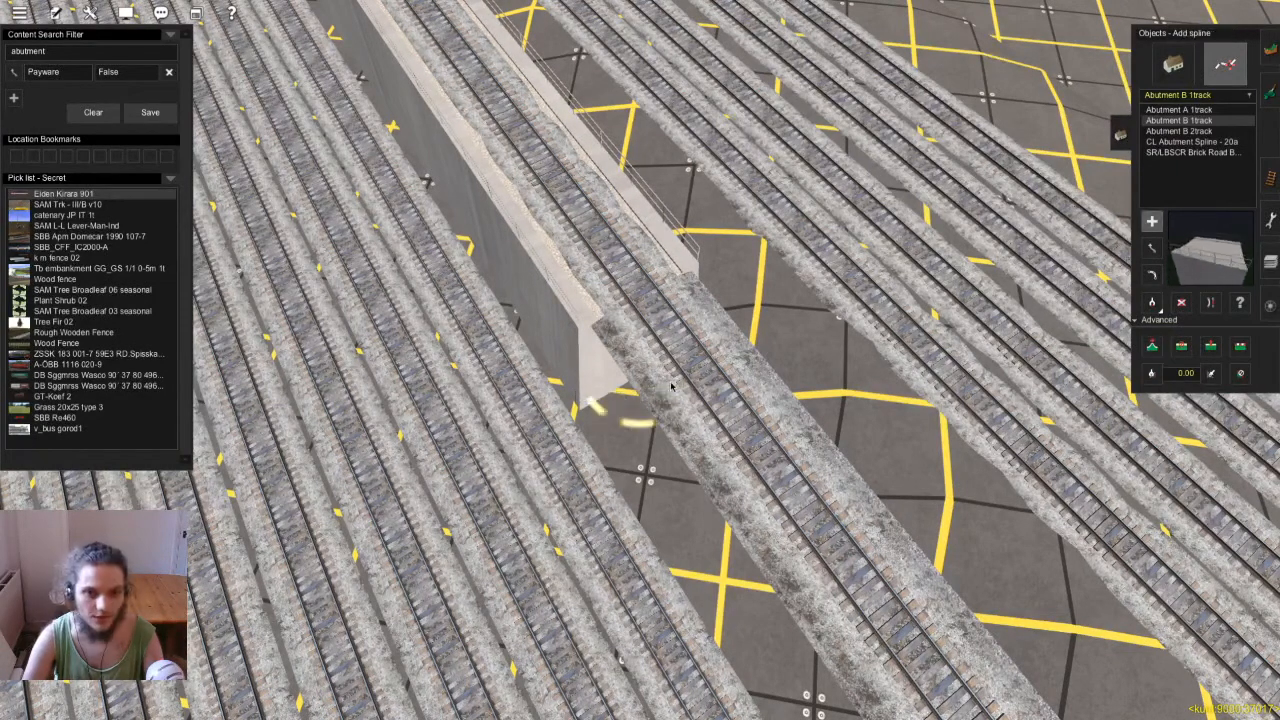
click(634, 387)
scroll(660, 430, down, 4)
scroll(698, 513, down, 4)
right_drag(698, 513, 667, 473)
key(Left)
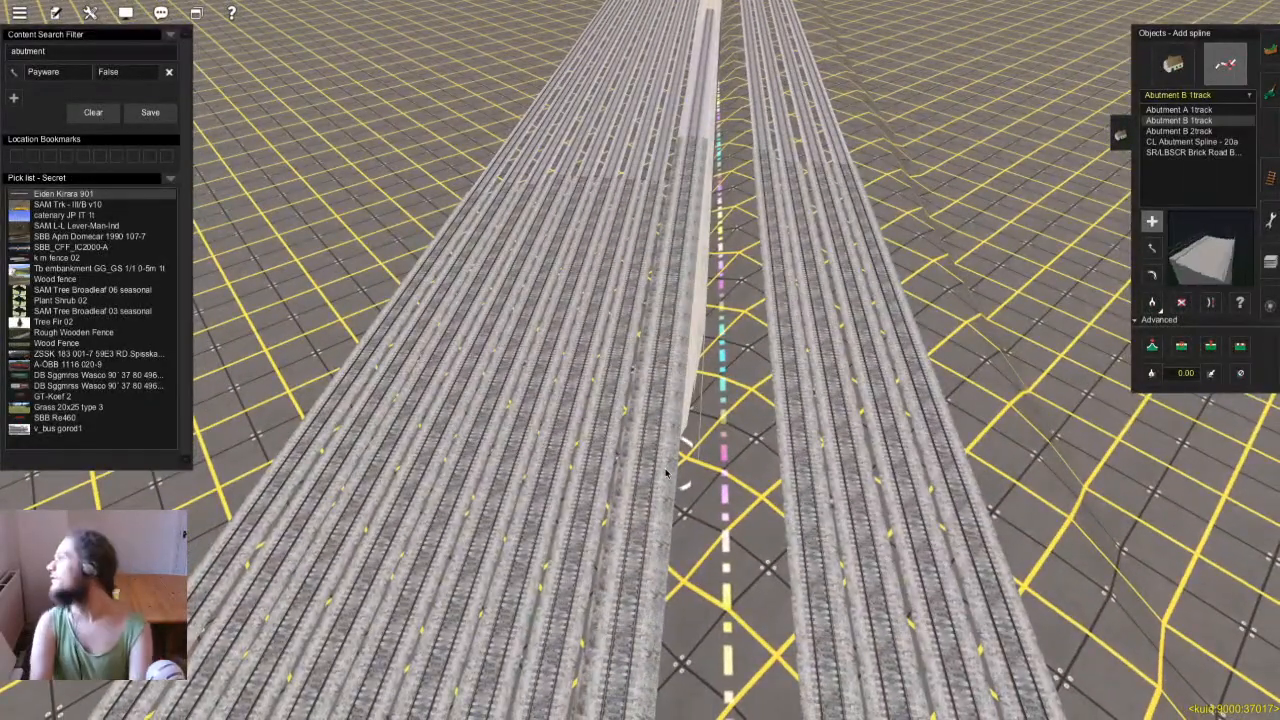
right_drag(666, 473, 607, 381)
key(Left)
key(Up)
click(616, 377)
Raise the lower end of the new abutment section to about +5 m so it meets the ramp track
scroll(640, 360, up, 3)
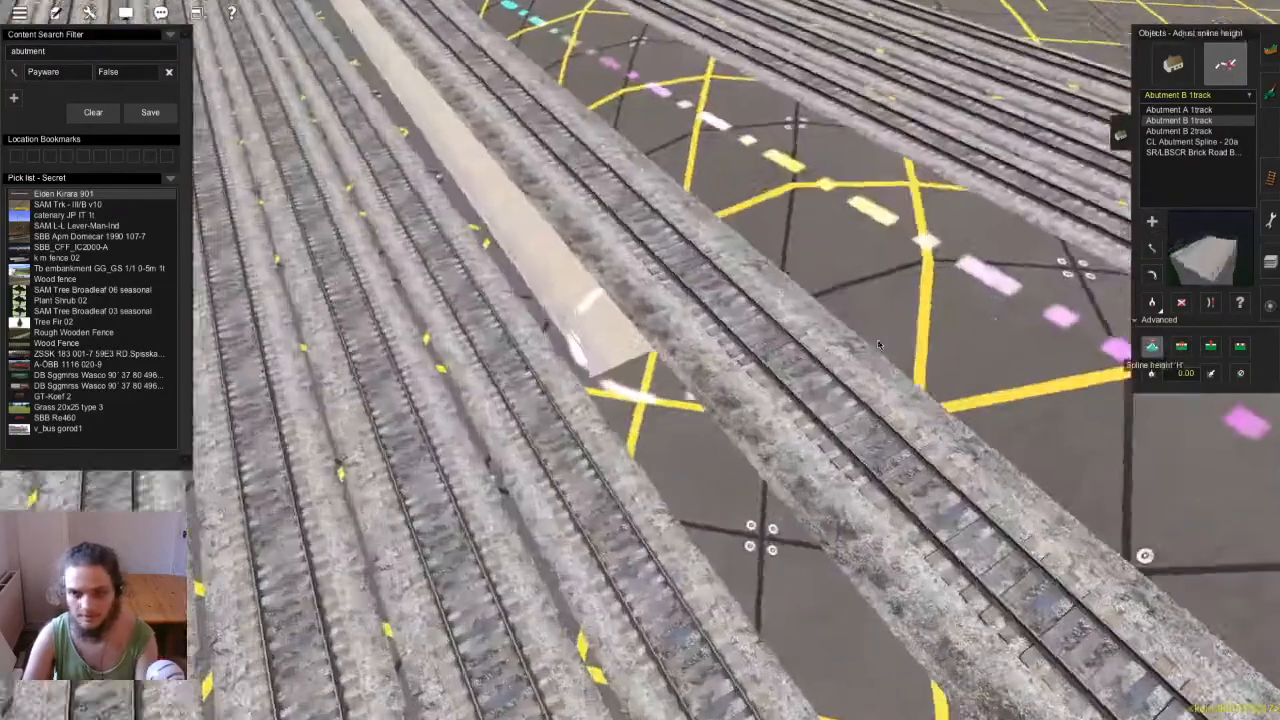
key(Left)
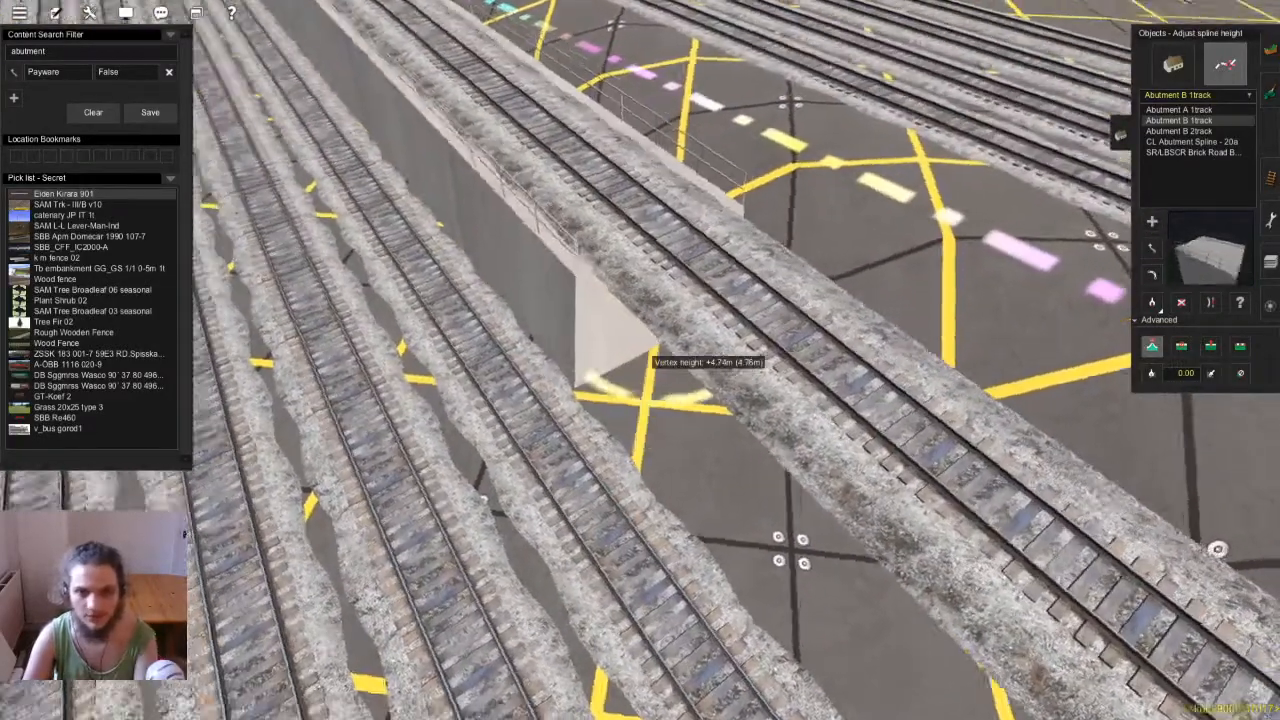
key(Down)
key(Down)
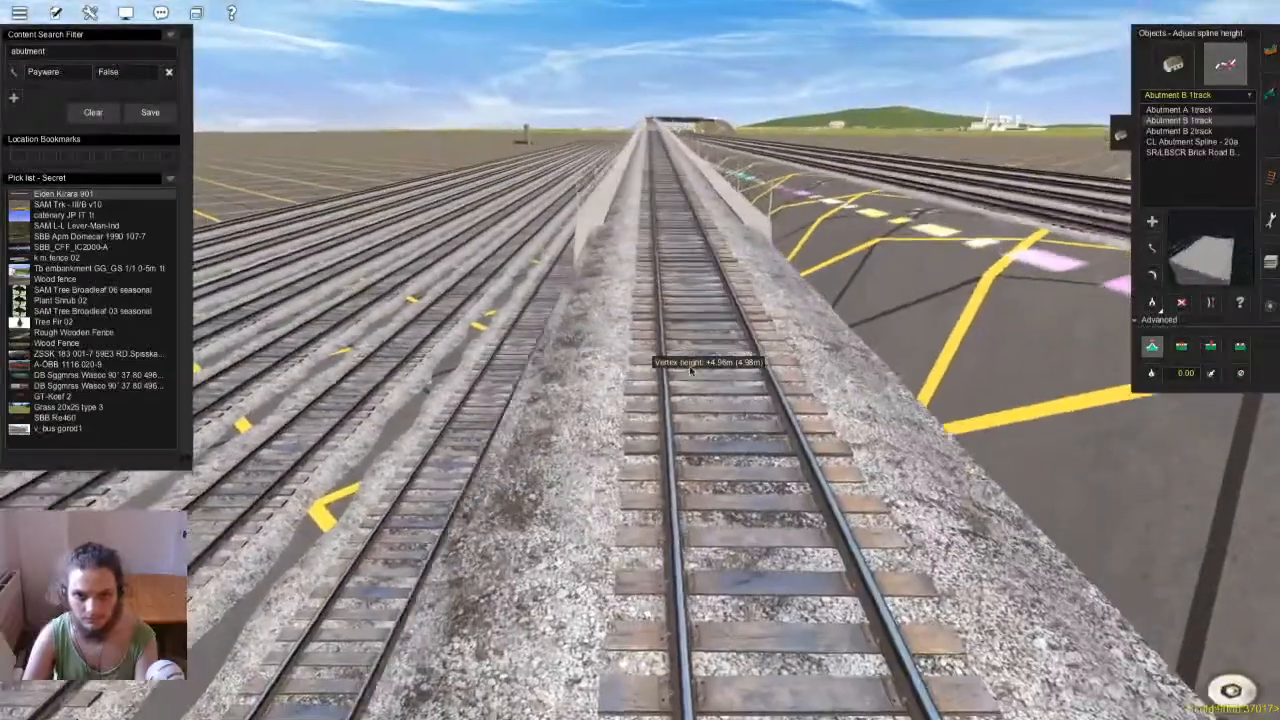
key(Up)
Delete the grassy embankment spline running alongside the ramp track
scroll(658, 362, down, 3)
key(Right)
mouse_move(665, 397)
right_down()
mouse_move(707, 462)
mouse_move(679, 379)
right_up()
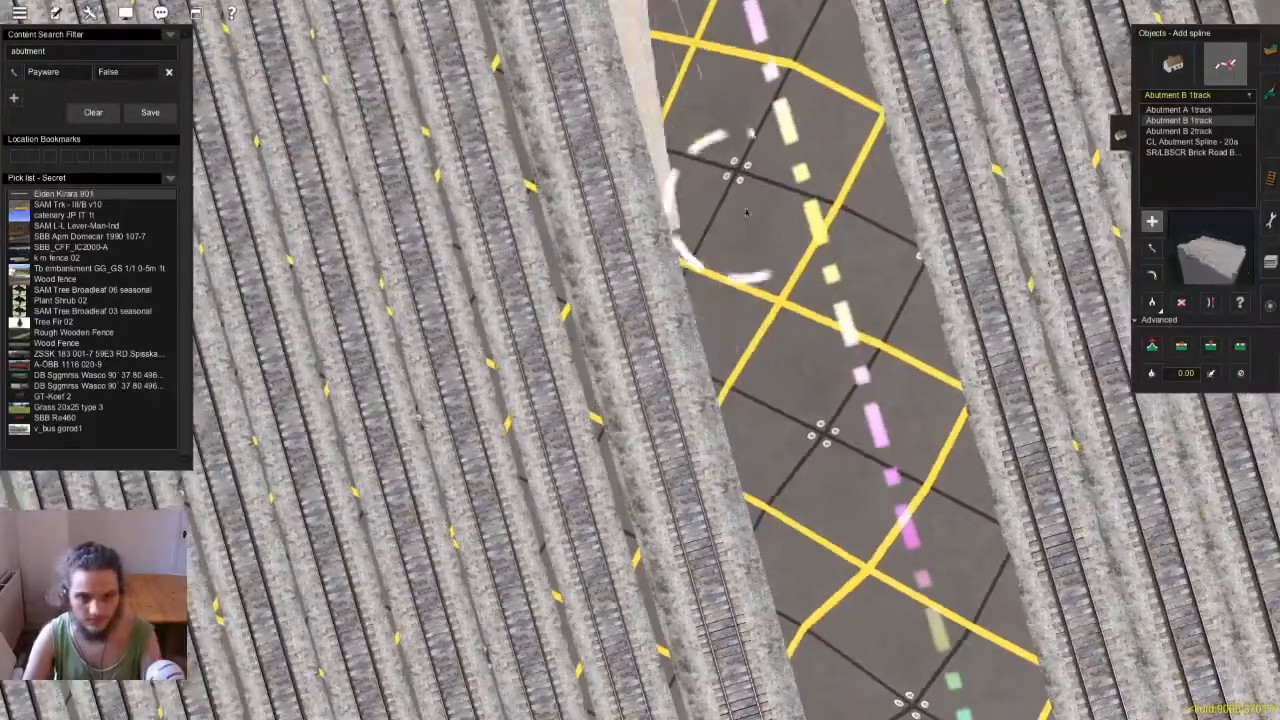
key(Down)
key(Left)
key(d)
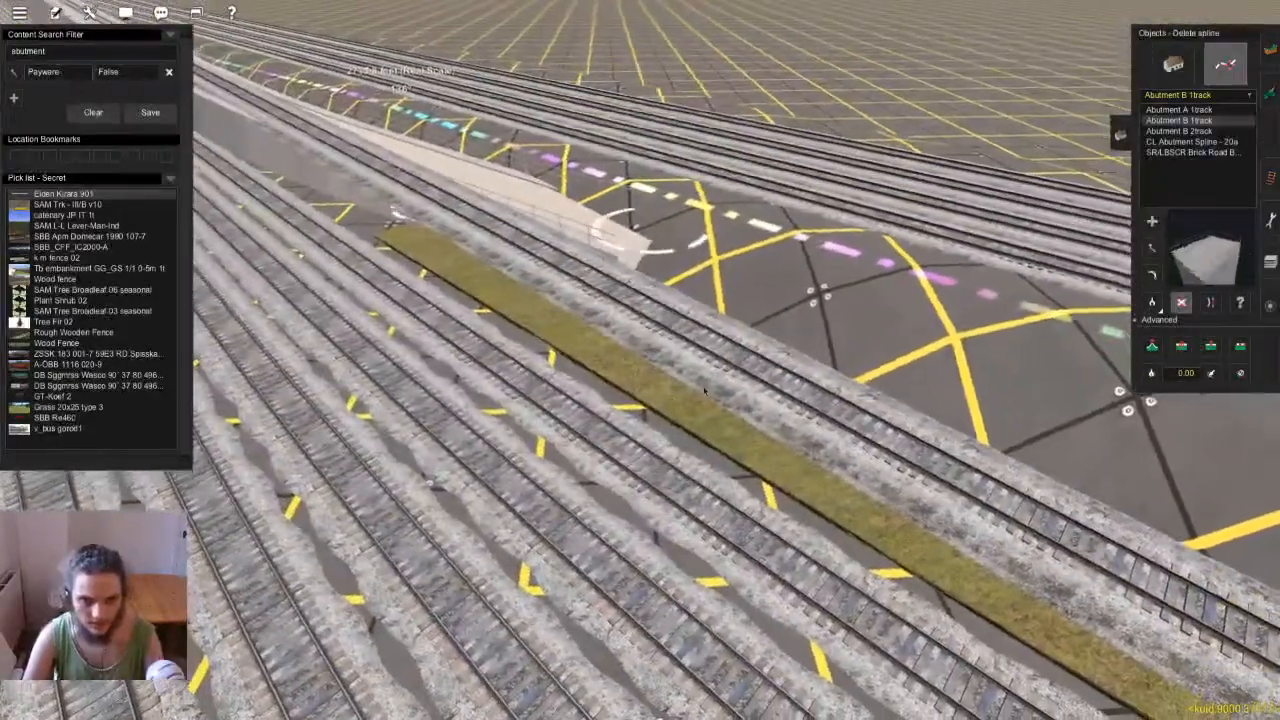
click(713, 448)
key(Left)
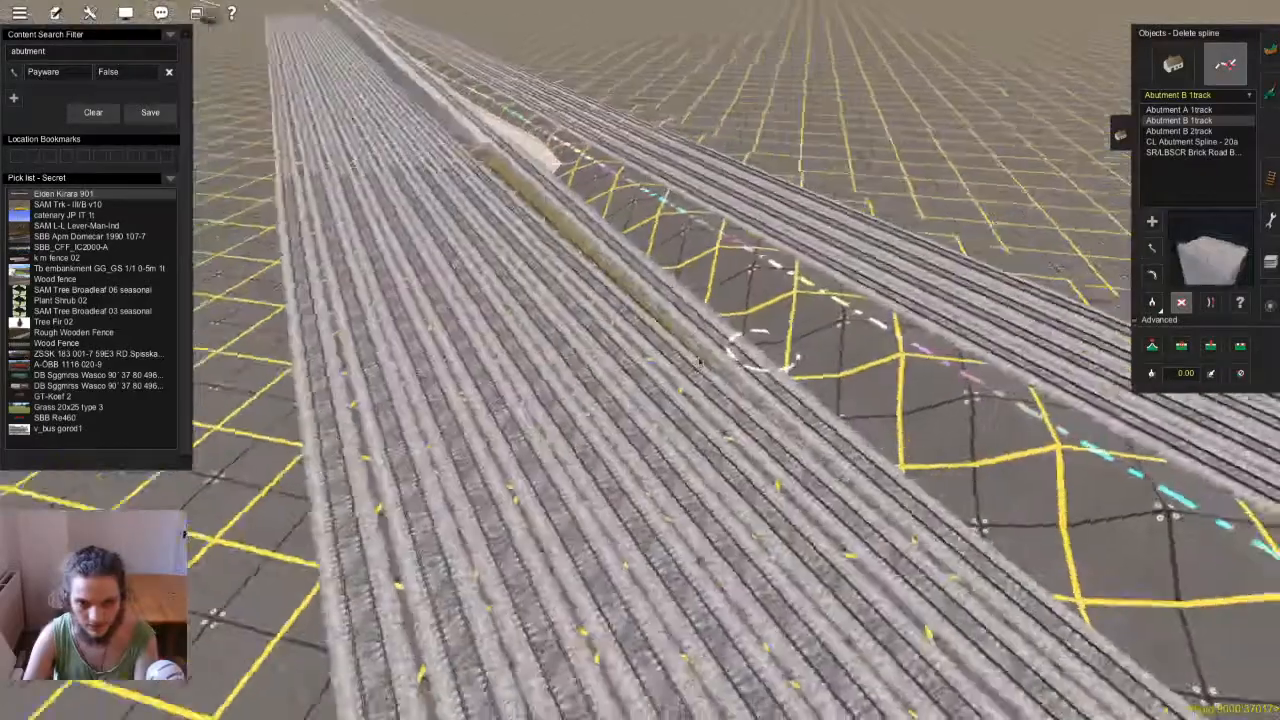
key(Left)
key(Right)
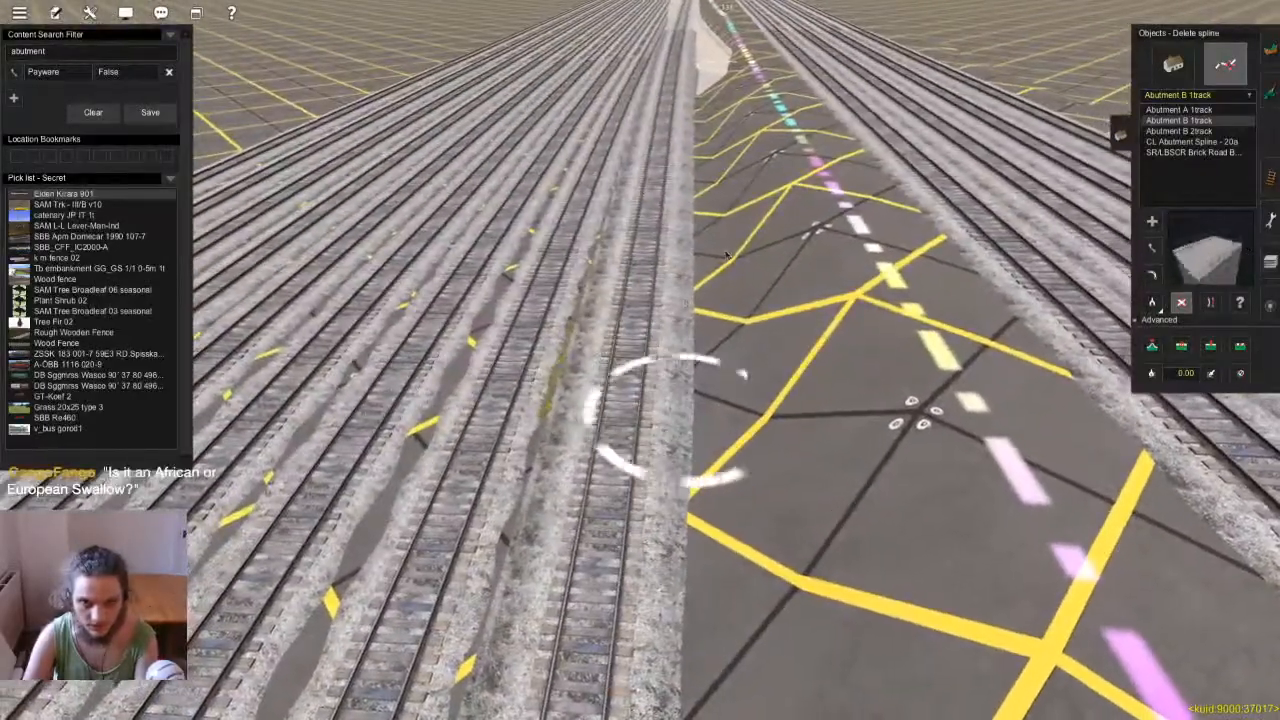
Move the lower end of the next Abutment B 1track section so it sits centred beneath the ramp track
key(Up)
key(Left)
key(m)
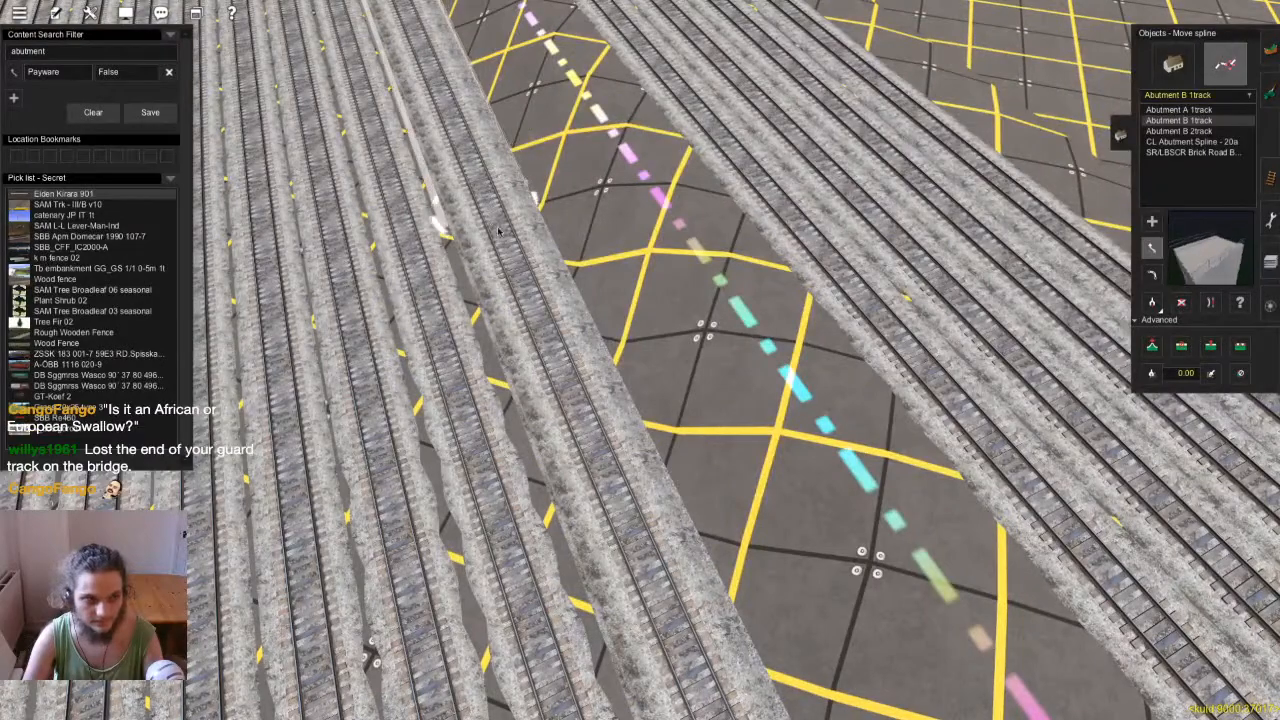
right_click(488, 218)
key(Up)
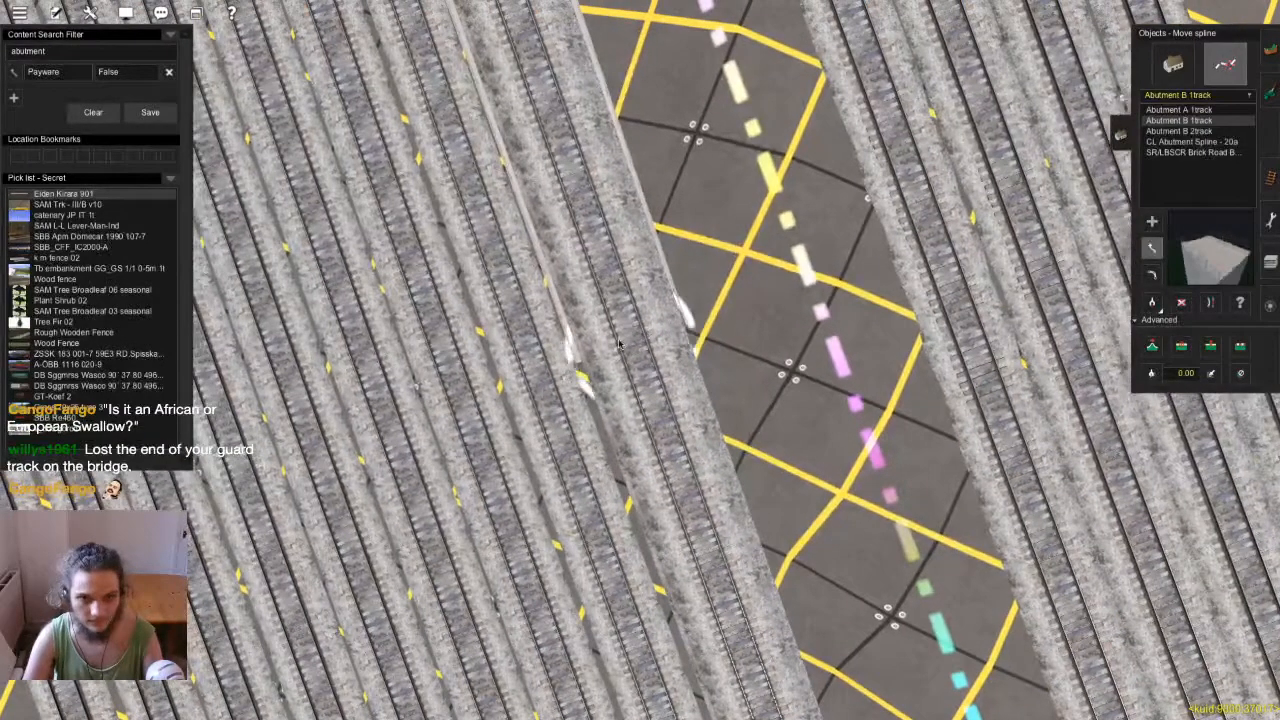
right_click(614, 320)
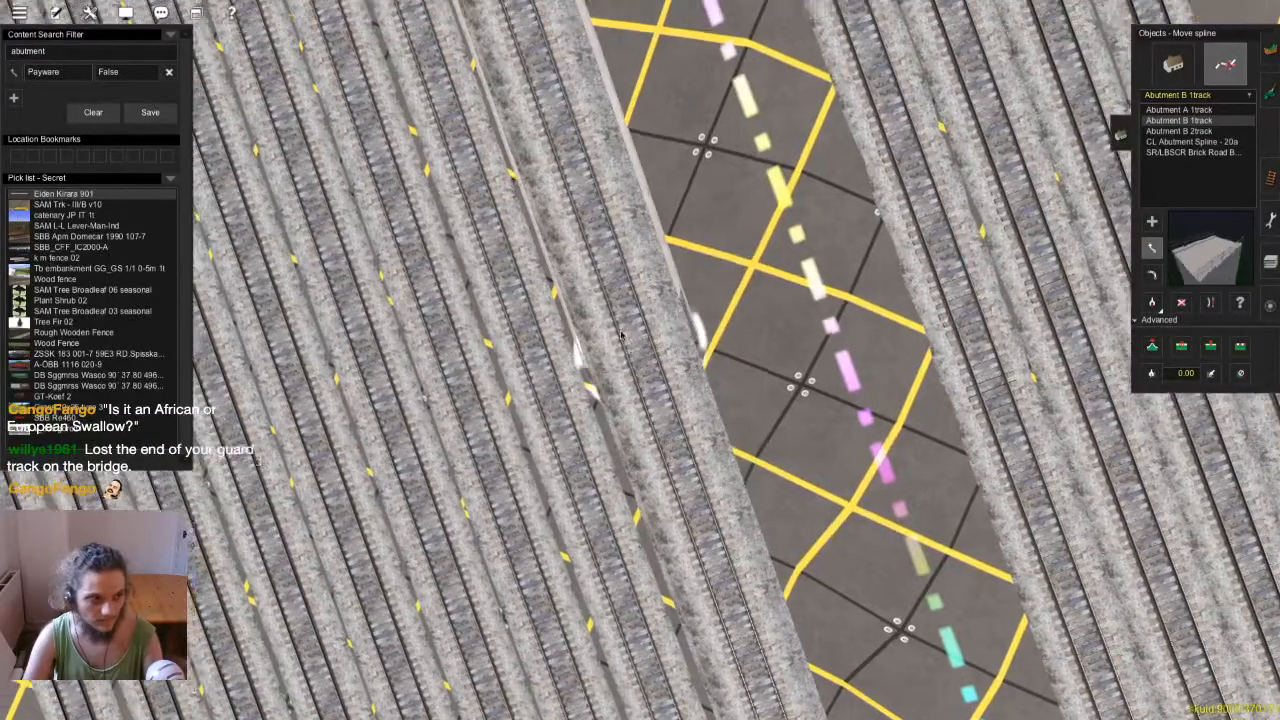
key(Down)
key(Left)
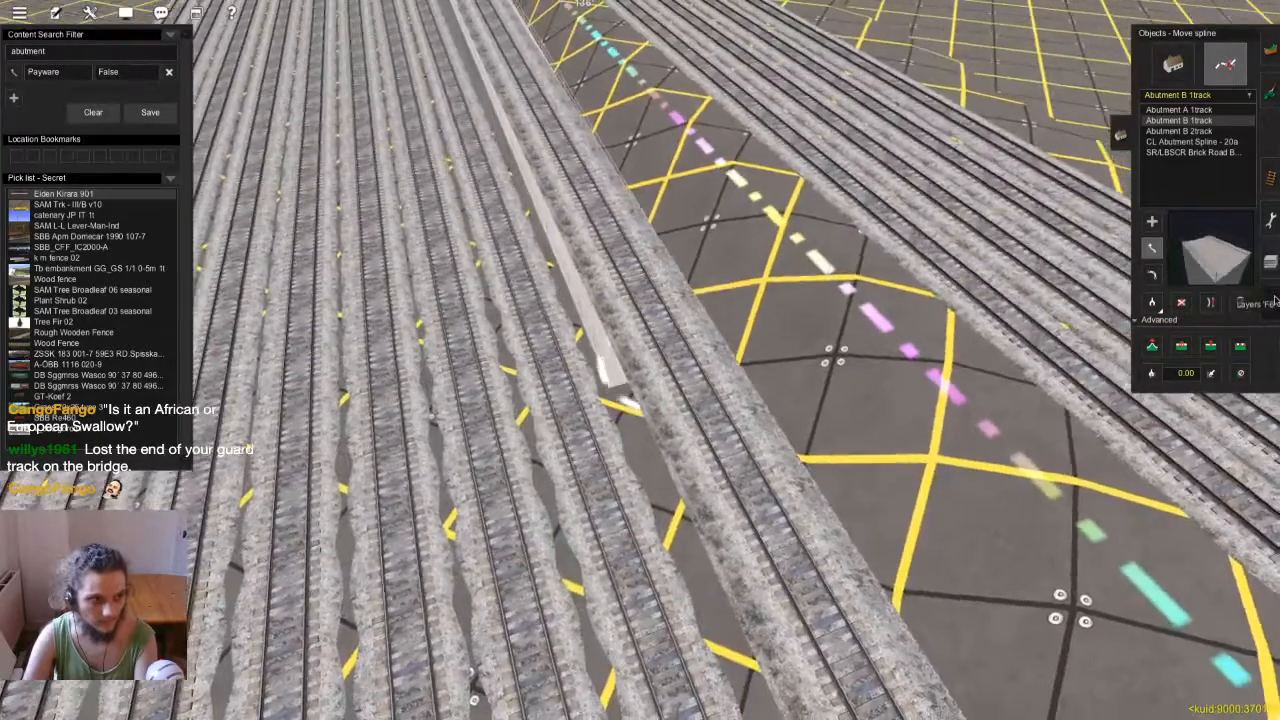
Adjust the height of that abutment section's lower end to match the ramp track
click(1152, 346)
drag(690, 360, 690, 320)
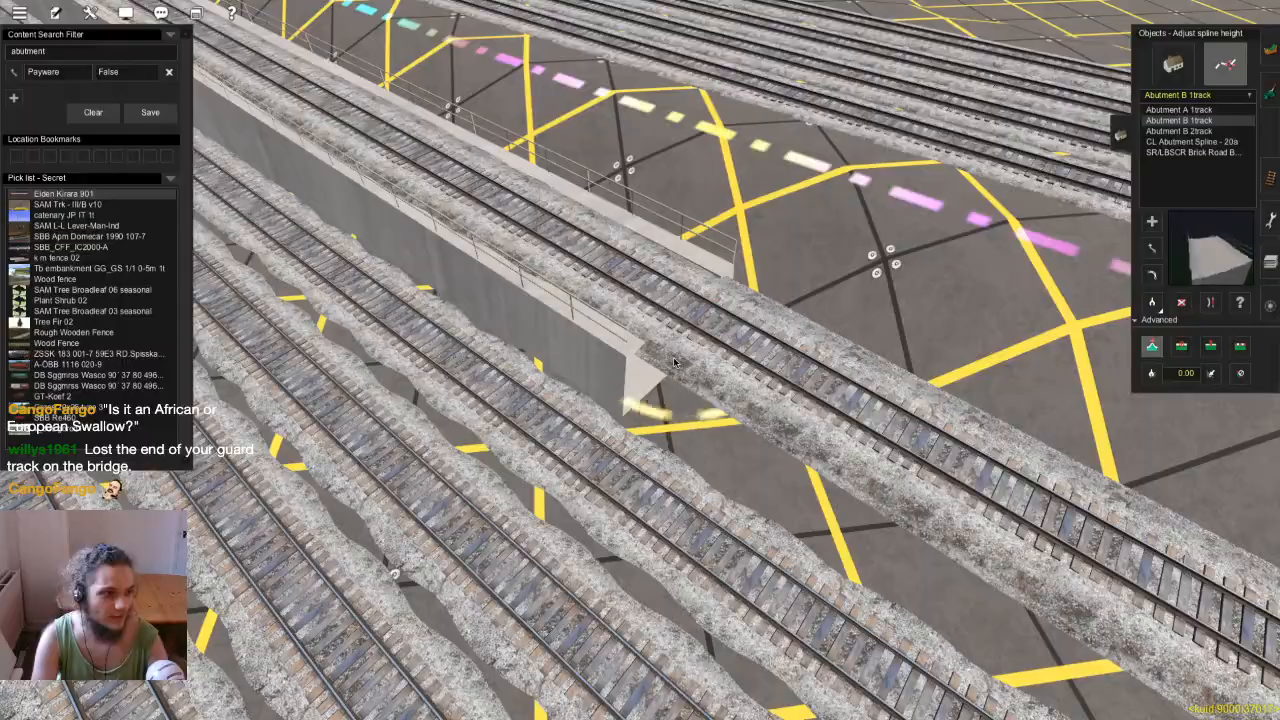
key(a)
scroll(672, 360, down, 5)
right_drag(672, 360, 692, 385)
scroll(697, 369, up, 3)
mouse_move(645, 342)
mouse_down()
mouse_move(648, 308)
mouse_move(646, 338)
mouse_up()
Adjust the position of the ramp track's vertex just beyond the abutment's lower end
scroll(668, 441, down, 5)
key(F4)
right_drag(668, 441, 598, 443)
right_click(598, 443)
key(m)
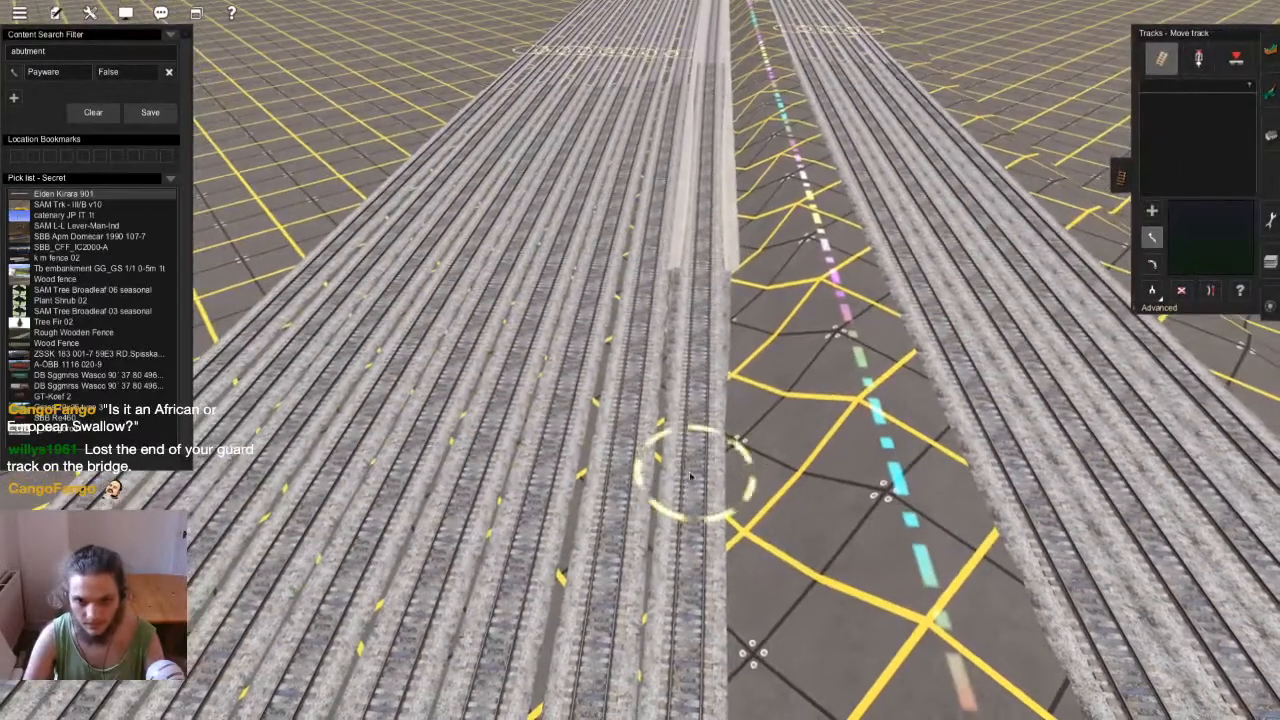
right_click(671, 354)
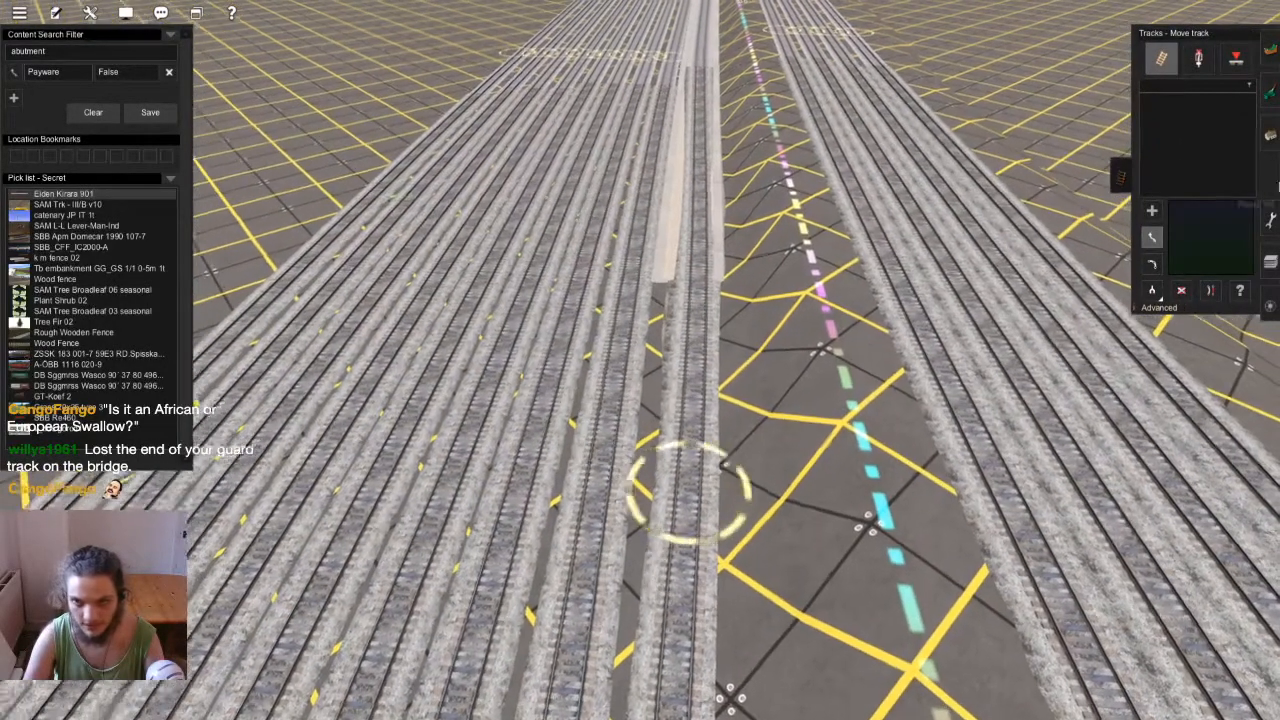
Lay another Abutment B 1track section down to the foot of the ramp and adjust its end height to about +0.26 m
key(F3)
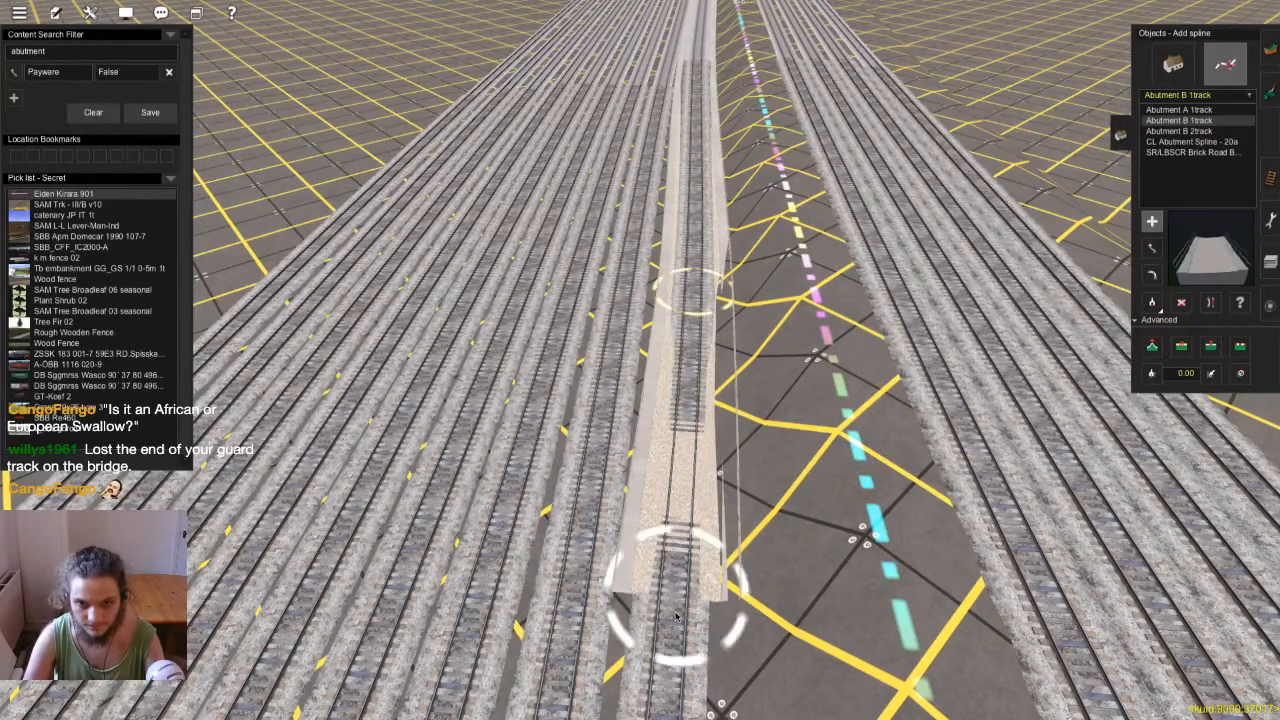
right_click(674, 538)
scroll(674, 538, up, 5)
right_drag(674, 538, 755, 475)
key(h)
drag(602, 348, 602, 362)
right_click(550, 310)
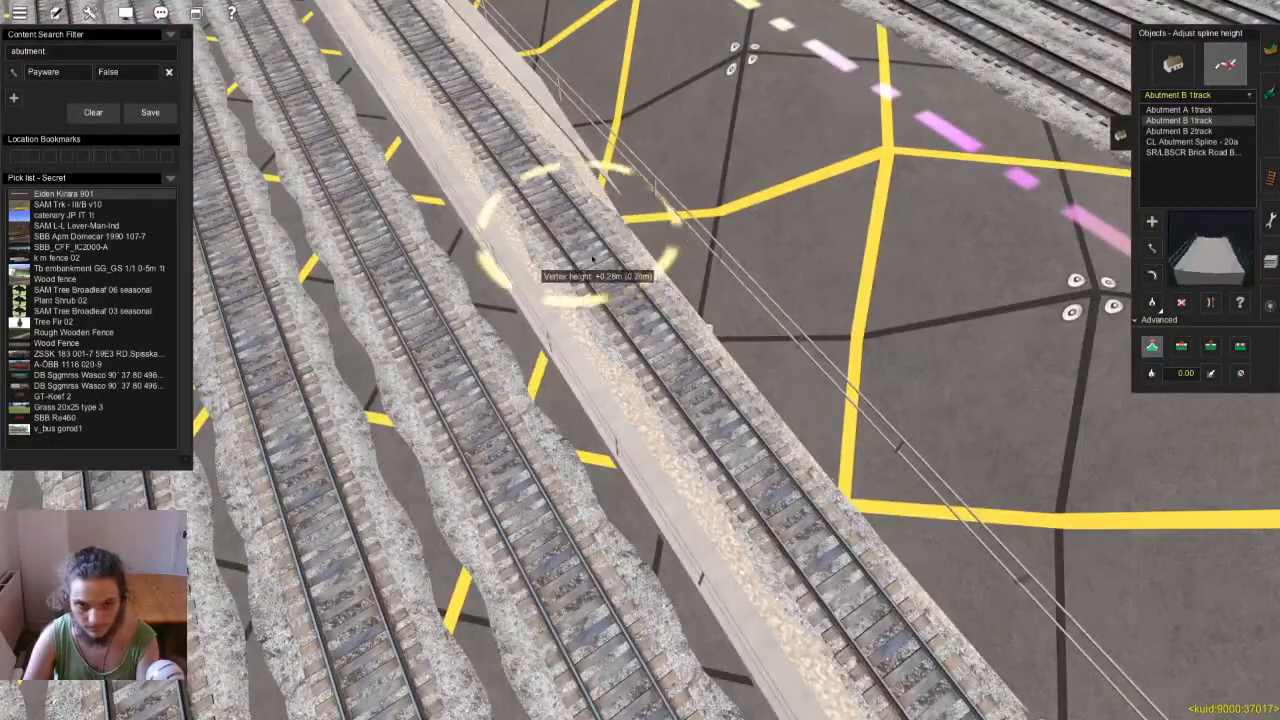
Fine-tune the abutment's height at the foot of the ramp to about +0.18 m
right_drag(592, 258, 524, 134)
right_drag(572, 295, 662, 422)
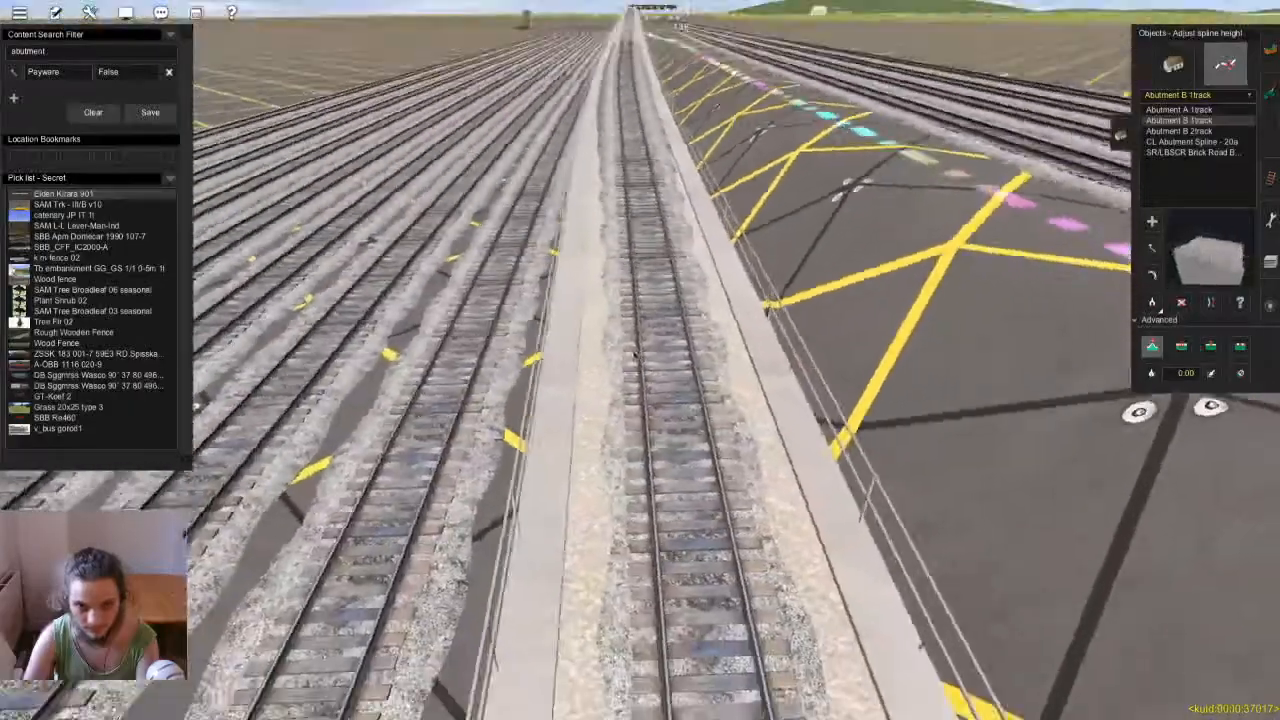
right_drag(634, 355, 636, 281)
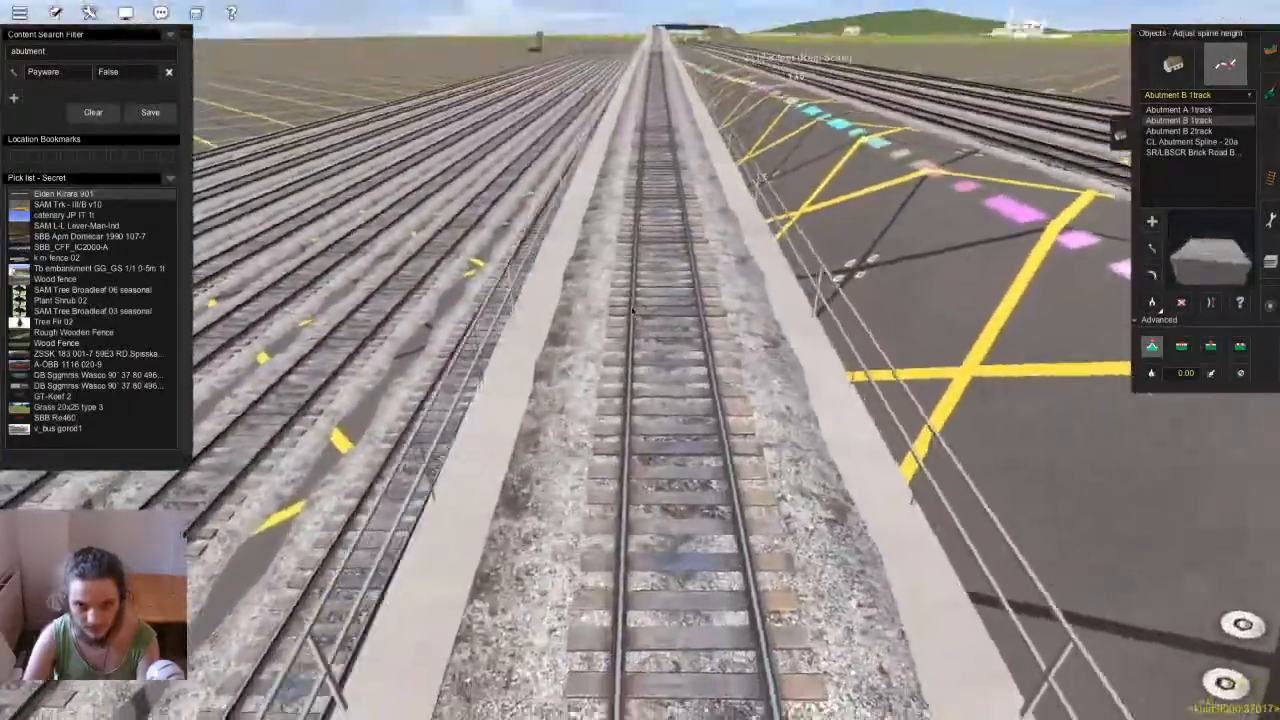
key(Down)
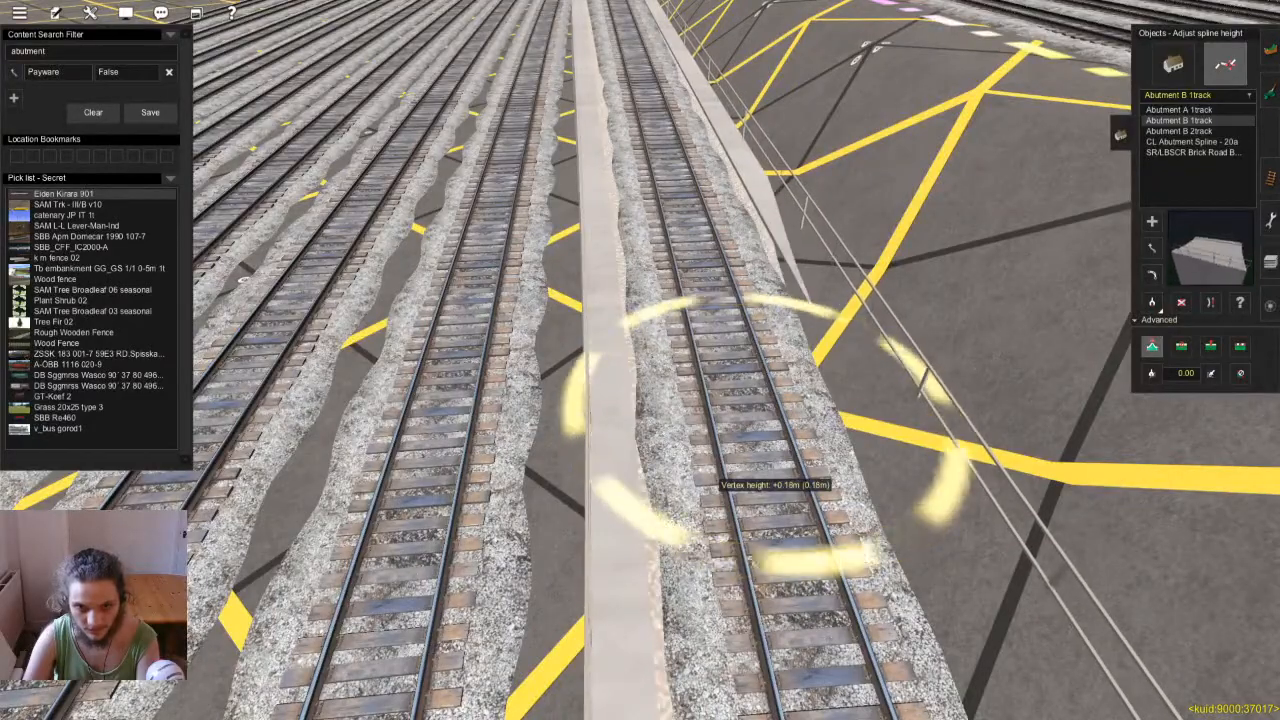
key(Down)
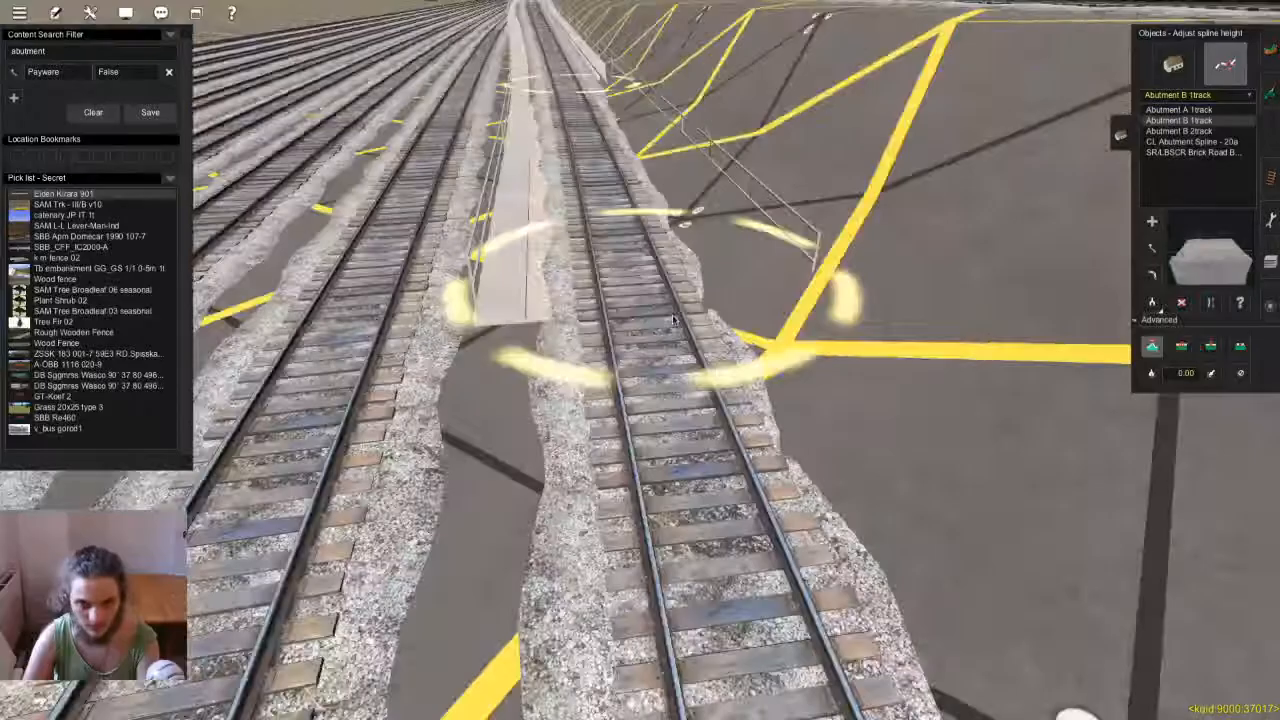
right_drag(673, 320, 735, 340)
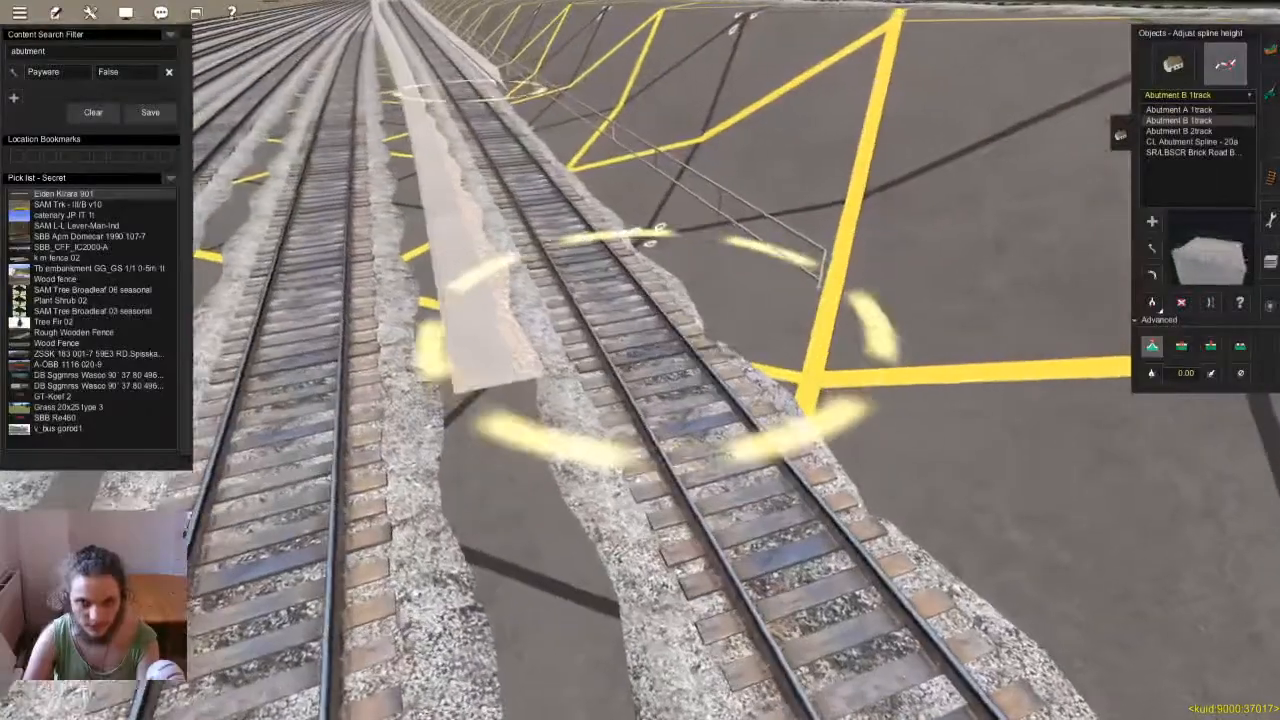
drag(655, 343, 655, 350)
Check the abutment's fit under the track along the ramp and save the route
scroll(640, 340, down, 5)
right_drag(640, 340, 662, 394)
scroll(637, 341, up, 5)
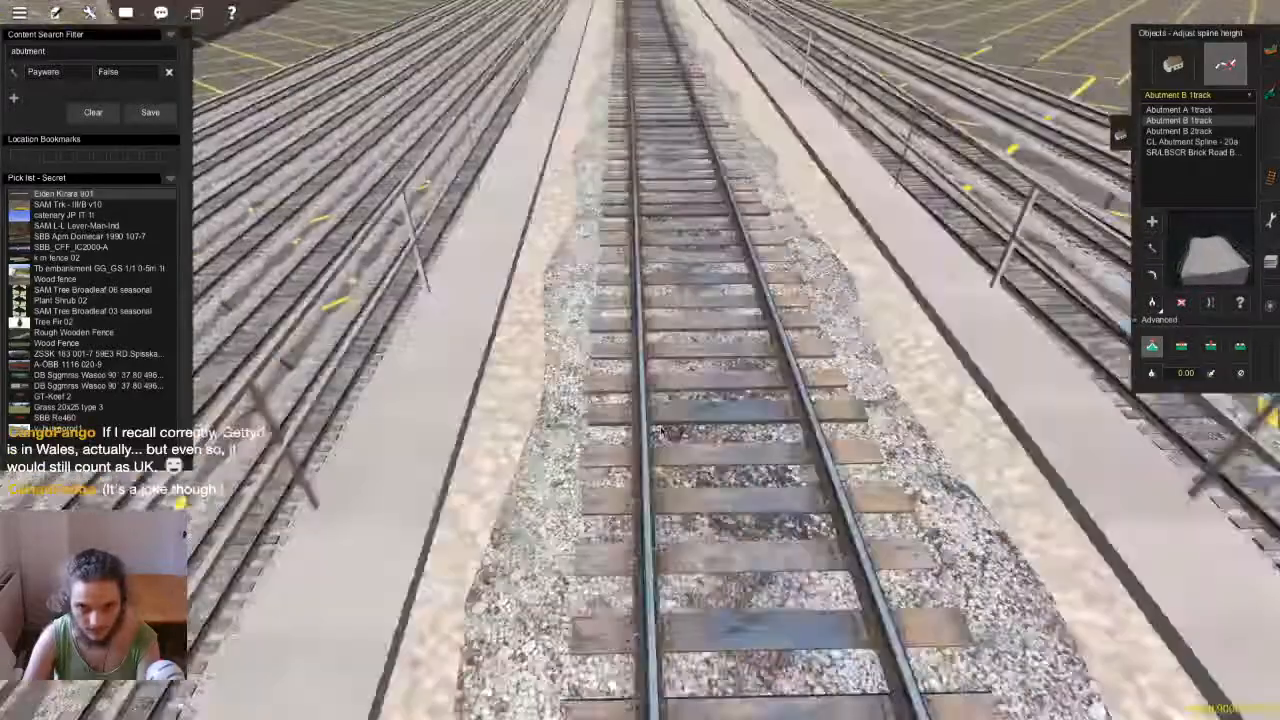
scroll(662, 394, down, 5)
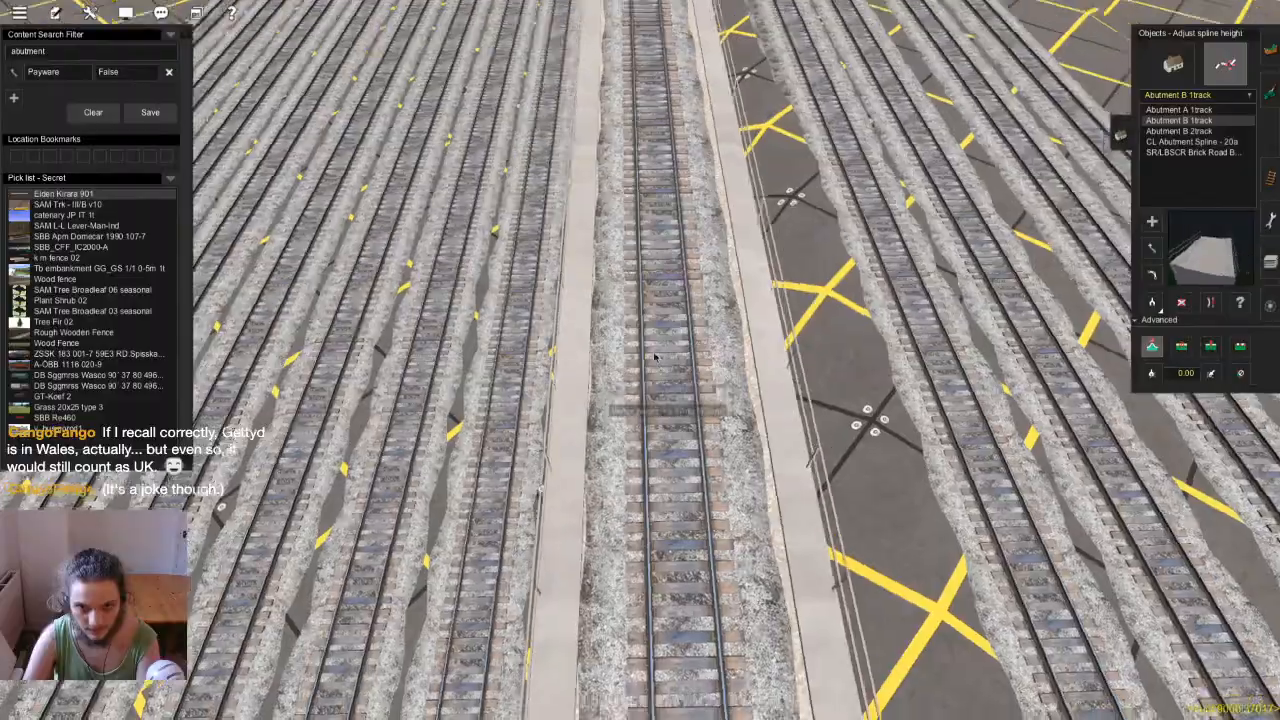
right_drag(662, 394, 755, 380)
scroll(755, 380, down, 5)
key(super+s)
key(Return)
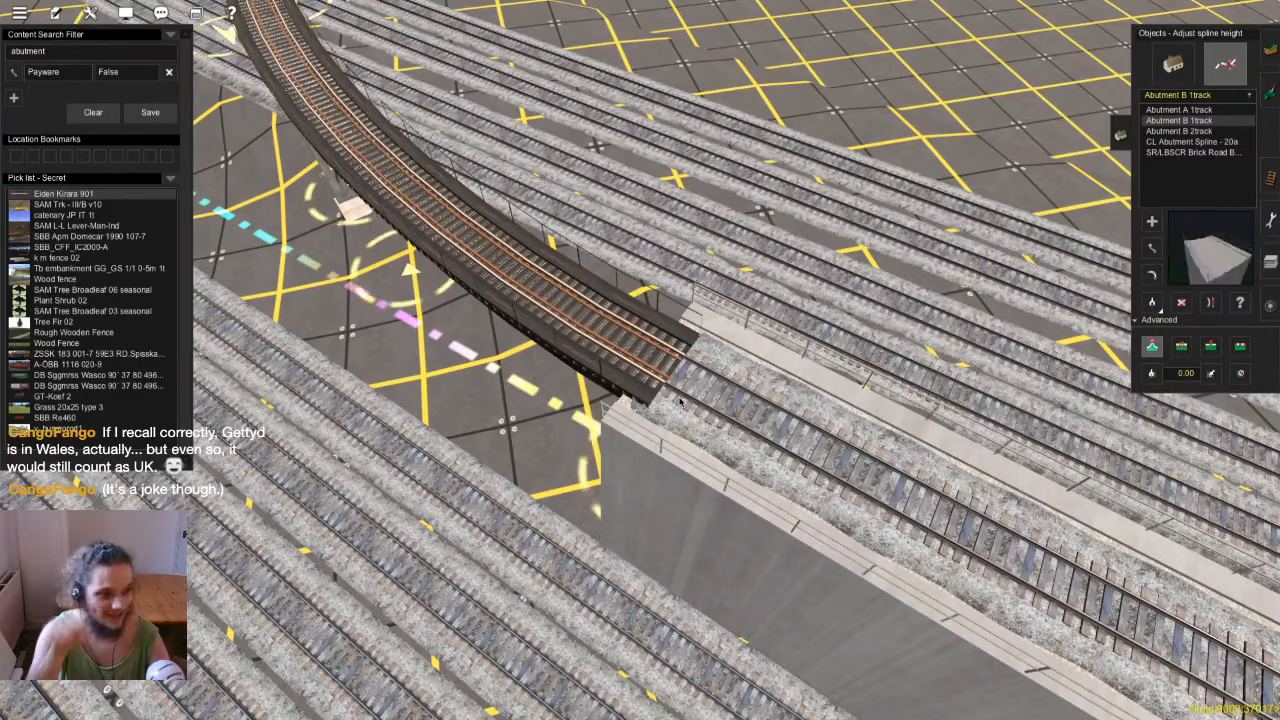
Search the track assets for "guard"
scroll(680, 402, down, 3)
right_drag(680, 402, 685, 520)
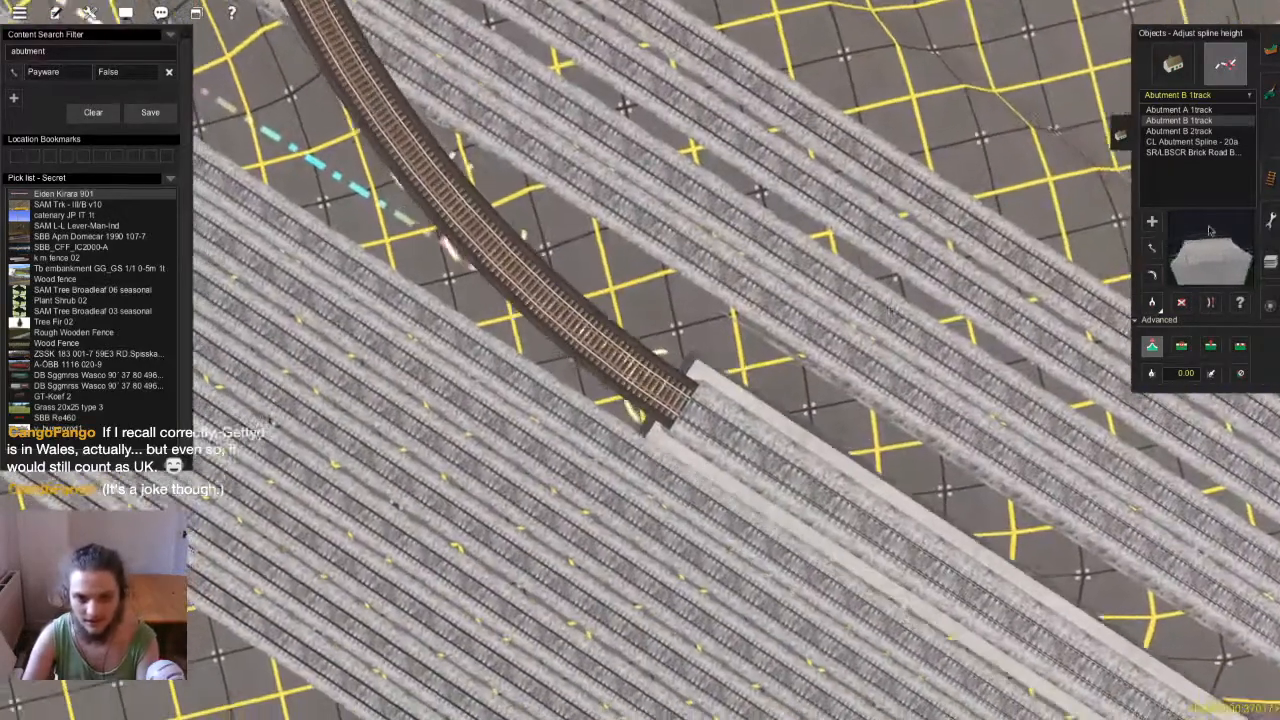
key(Down)
drag(62, 52, 2, 28)
text(guard)
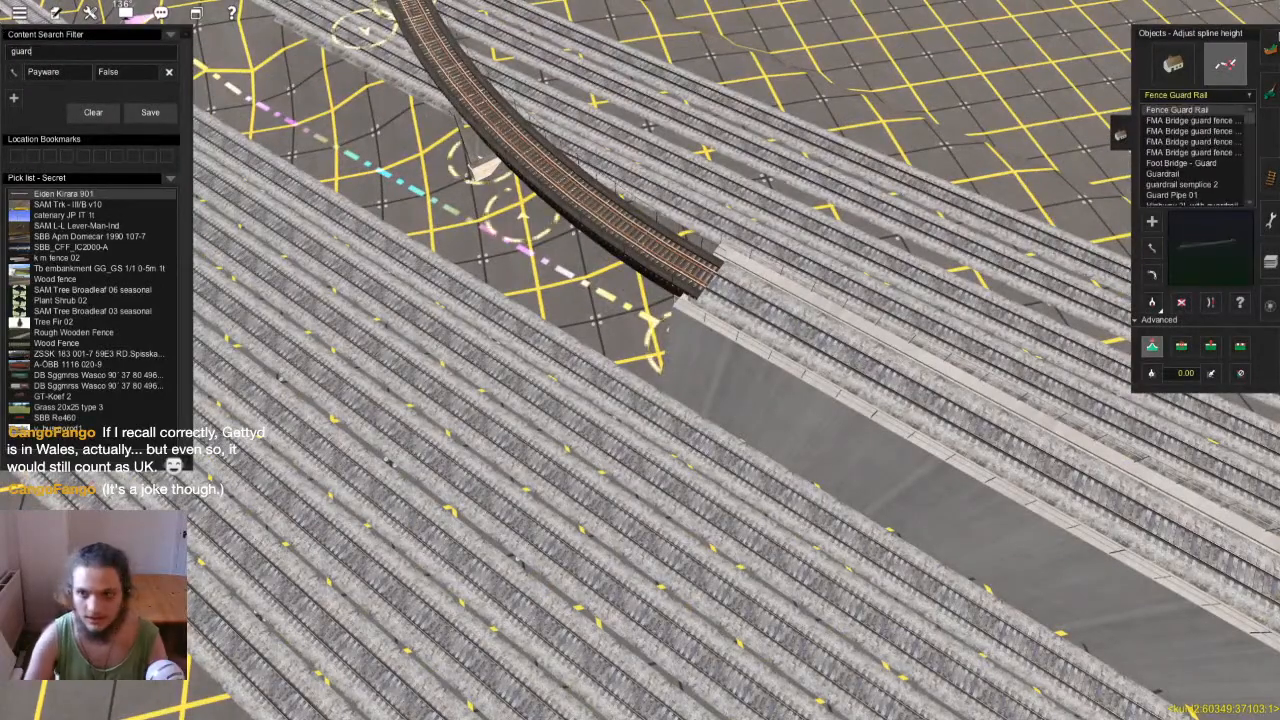
click(1270, 178)
scroll(593, 364, up, 5)
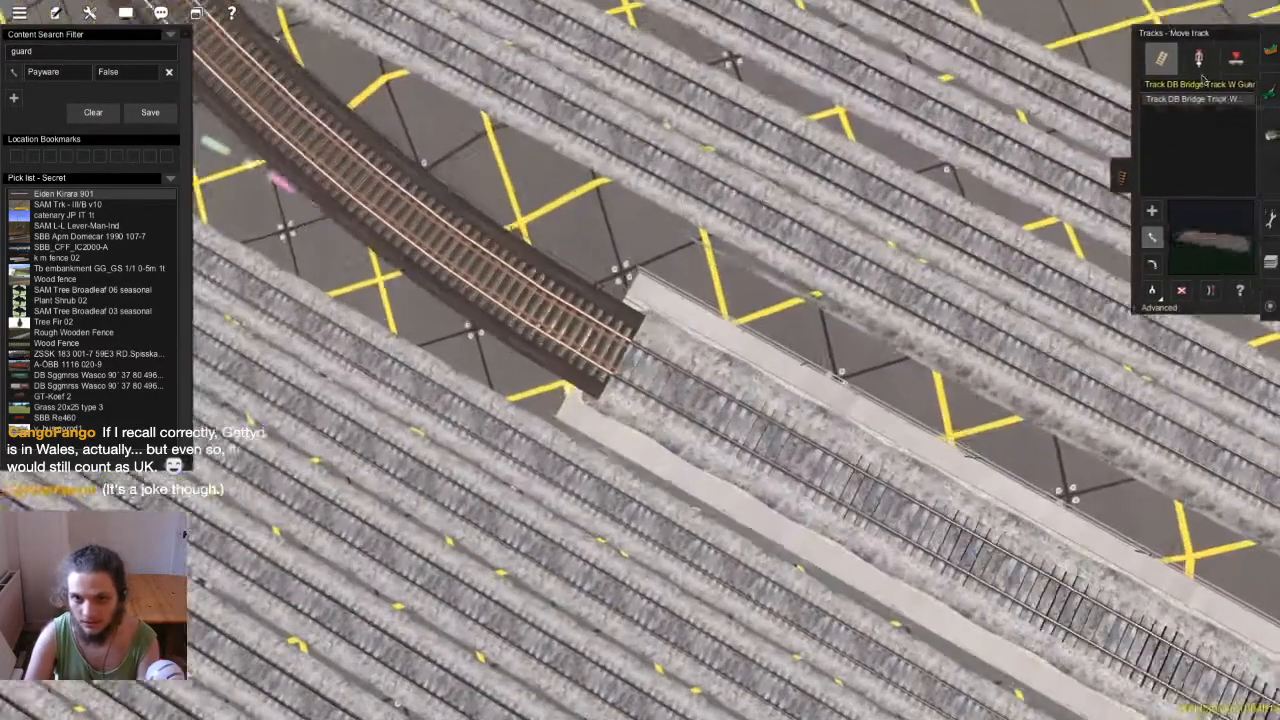
Try placing LU Shoeguard Left-Long on the ramp track beside the bridge end and undo the placement
scroll(593, 364, up, 3)
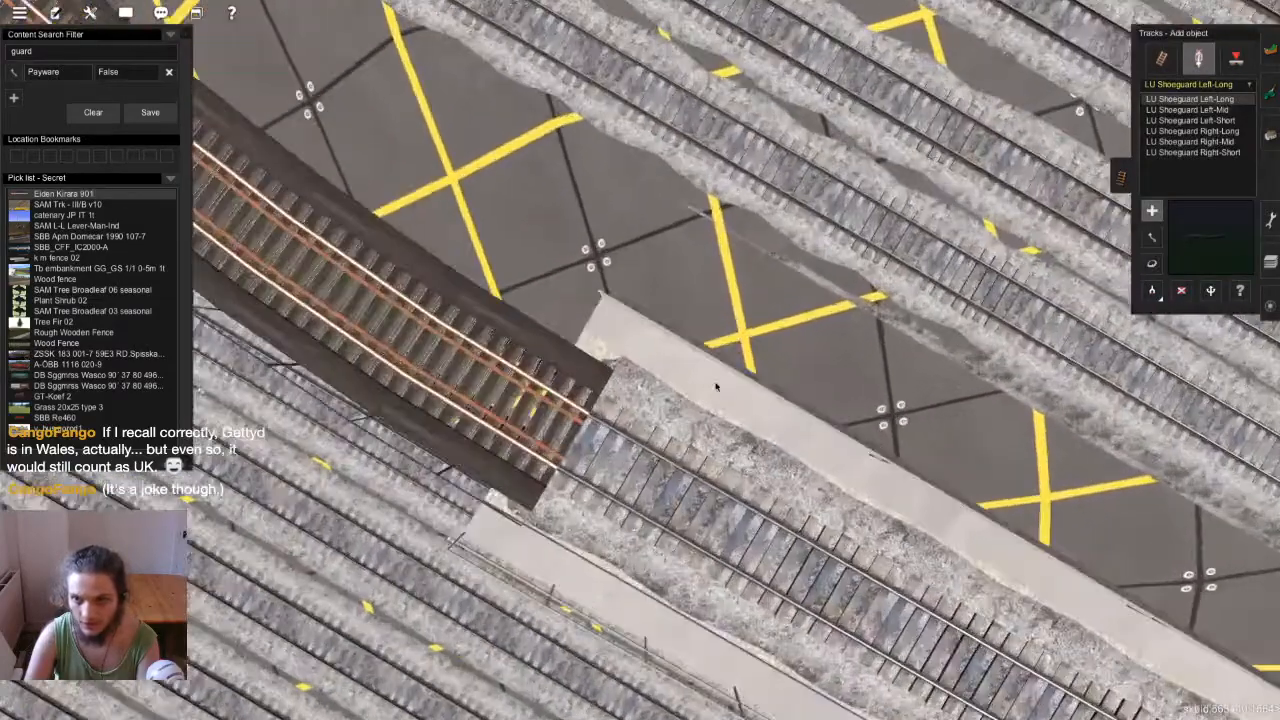
right_drag(715, 387, 721, 286)
scroll(664, 331, up, 3)
click(735, 288)
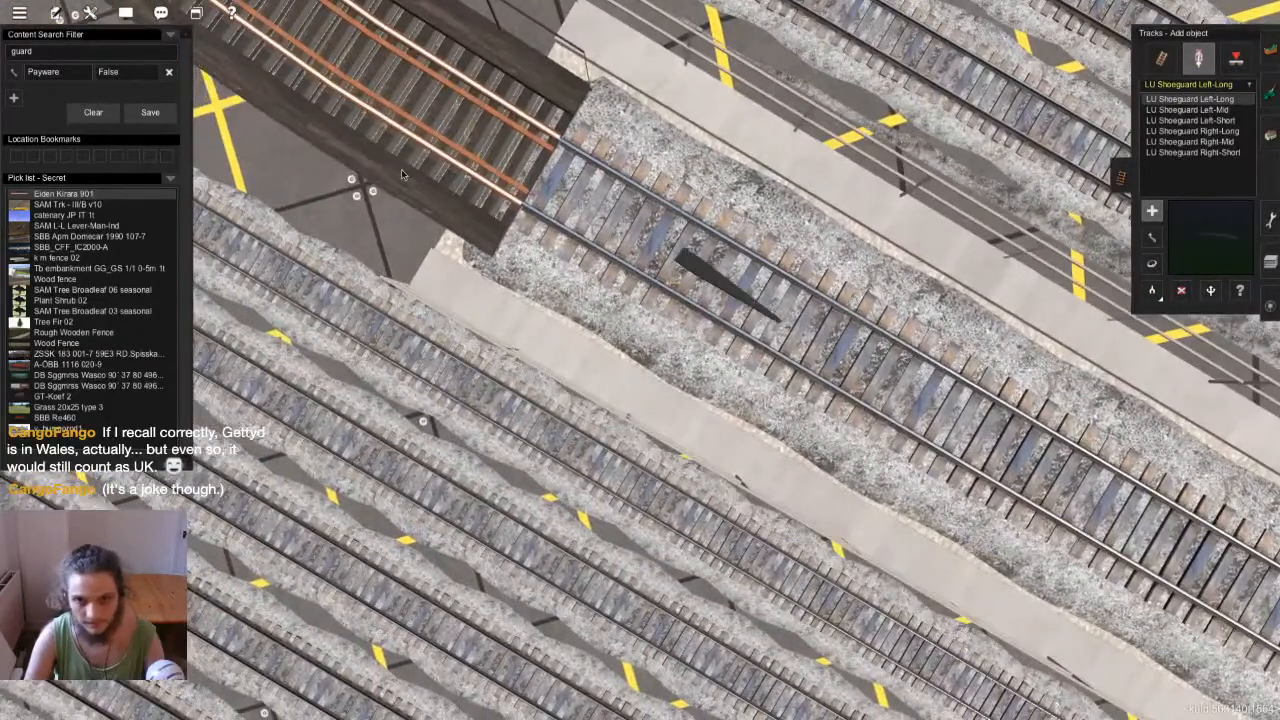
key(ctrl+z)
Search the object and track assets for "guid" and clear the search text
click(58, 53)
key(BackSpace)
key(BackSpace)
key(BackSpace)
key(BackSpace)
key(BackSpace)
text(gu)
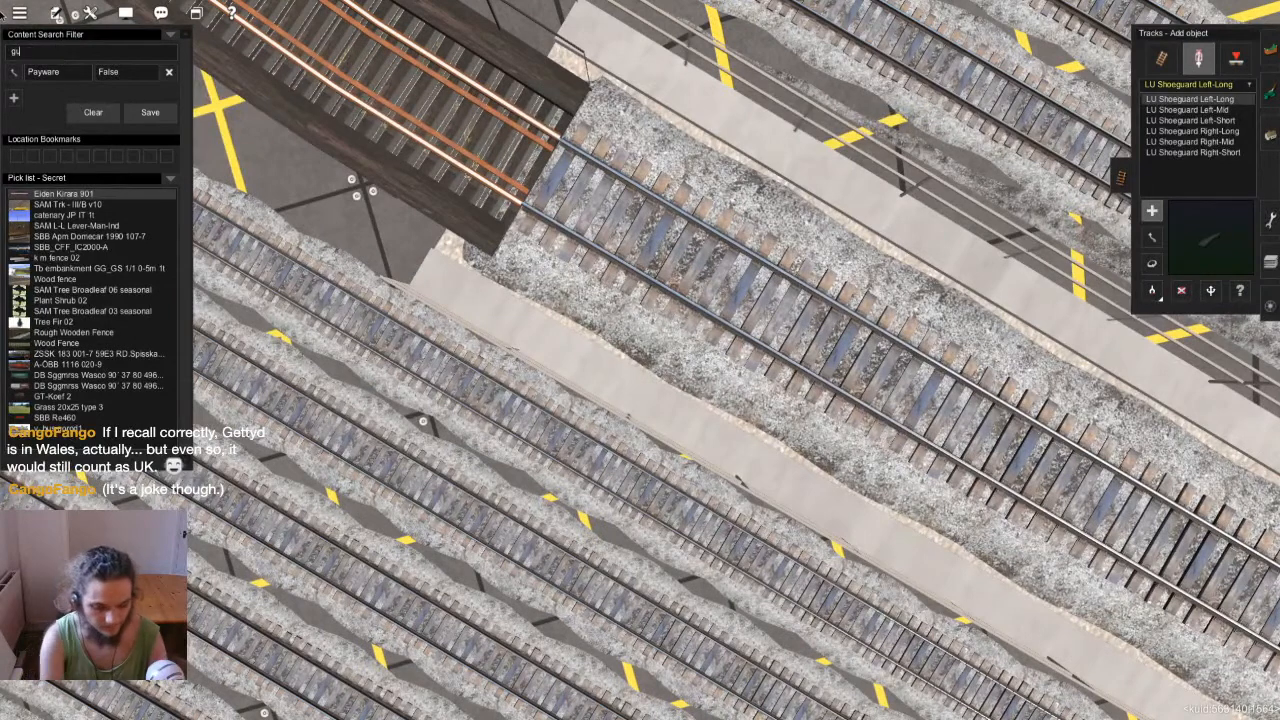
text(ide)
key(BackSpace)
key(BackSpace)
key(BackSpace)
key(BackSpace)
text(uid)
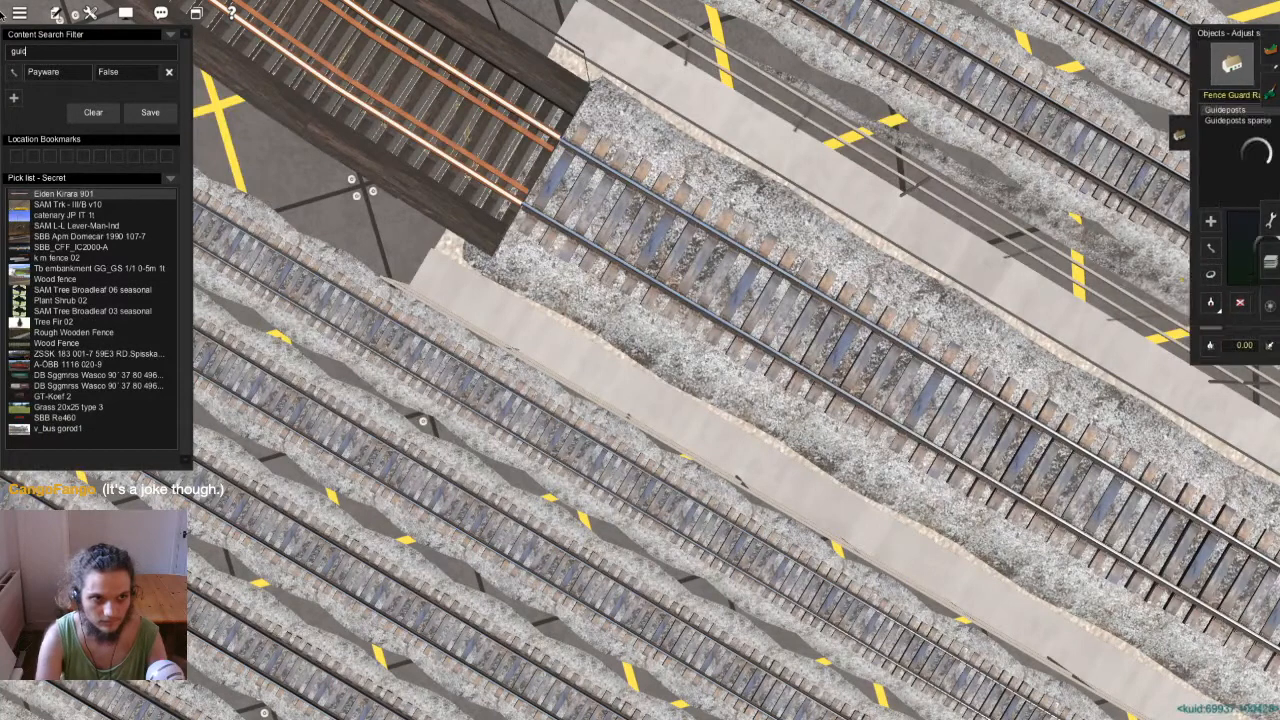
click(1223, 62)
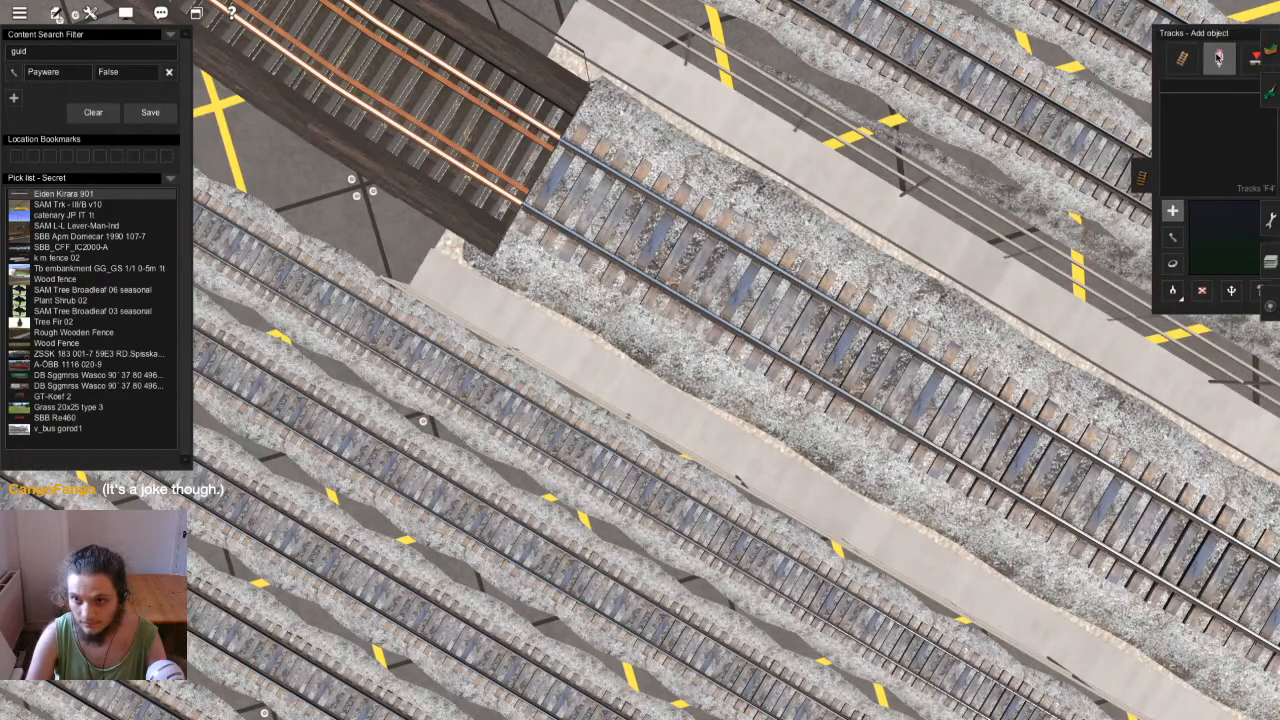
drag(52, 52, 2, 49)
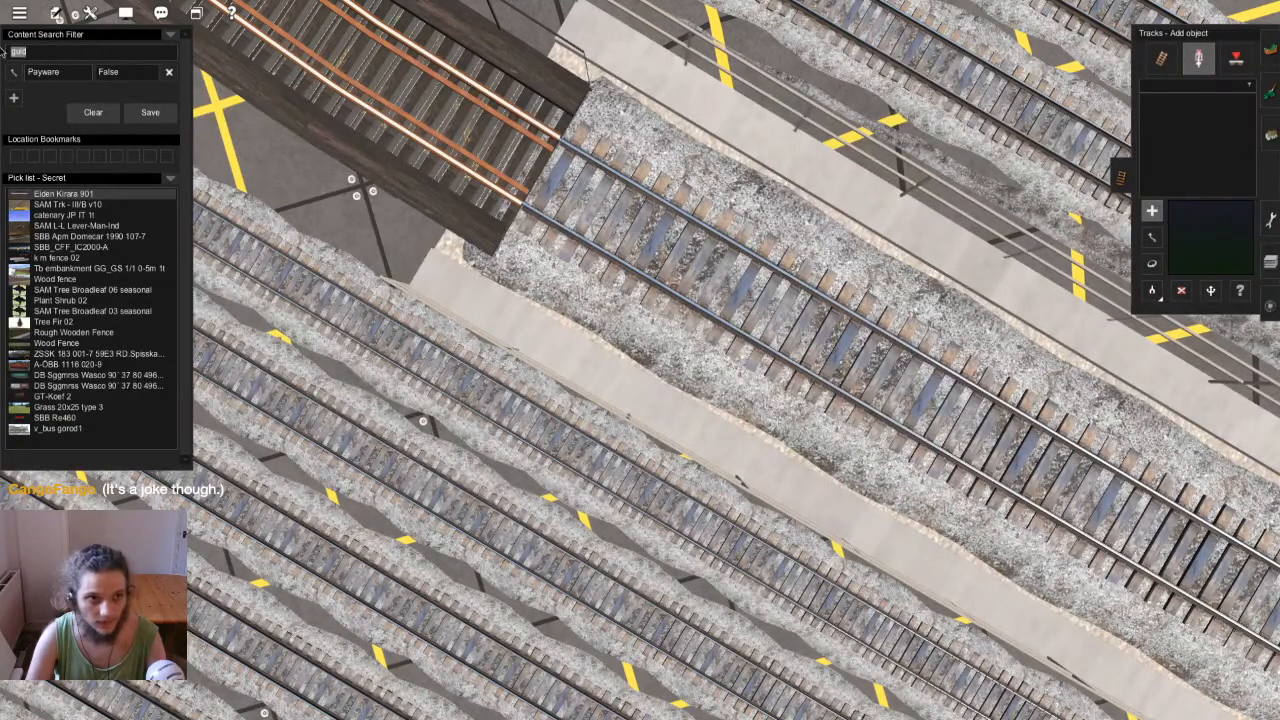
key(BackSpace)
key(F3)
scroll(640, 360, down, 3)
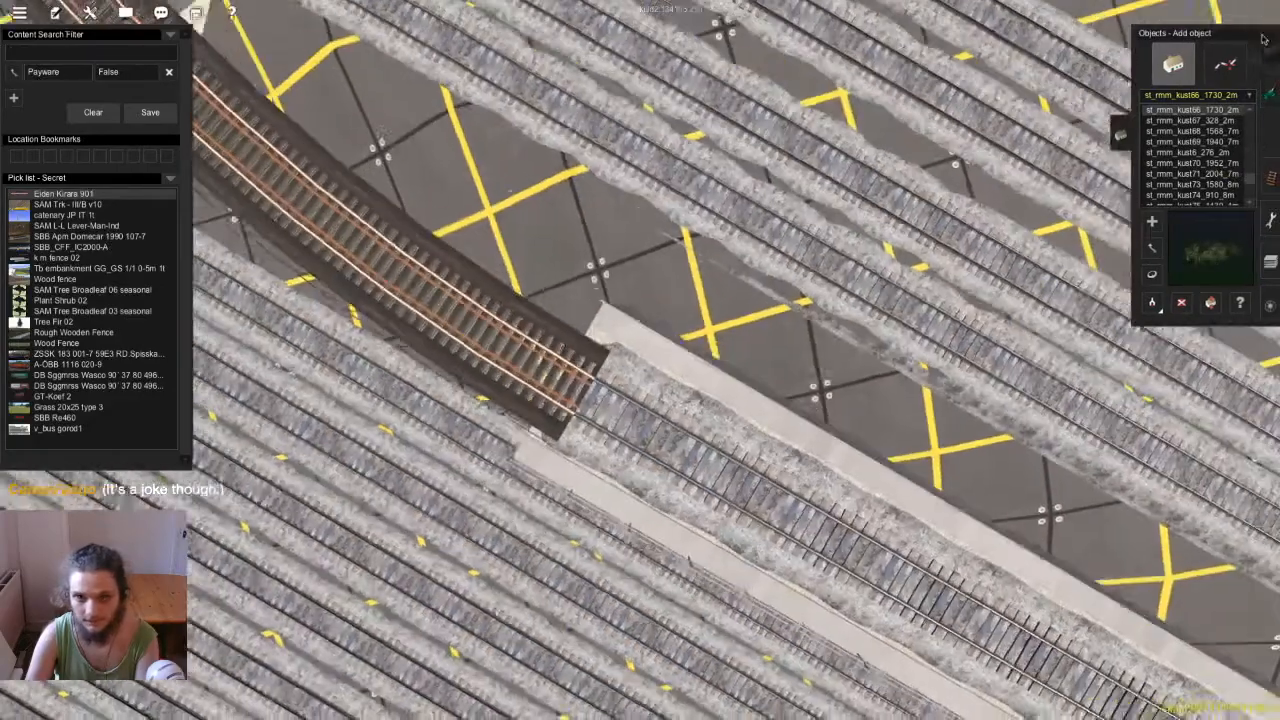
click(1225, 64)
click(1153, 303)
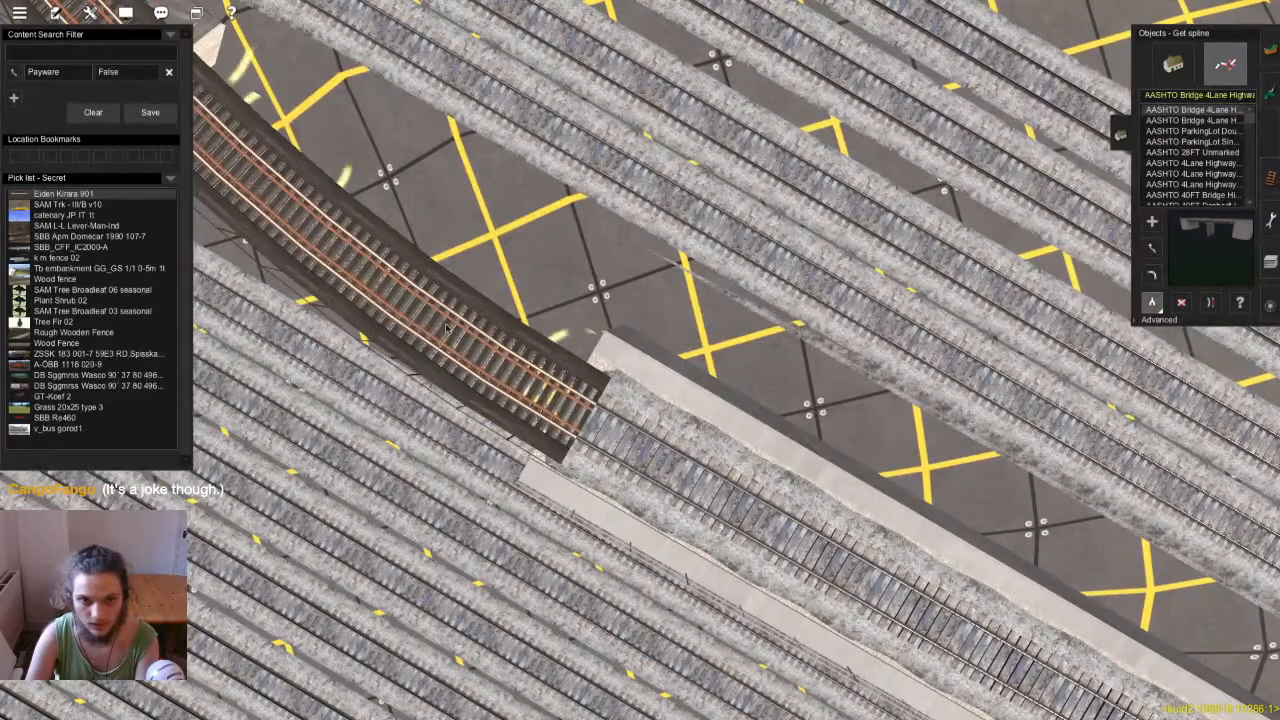
right_click(499, 336)
scroll(499, 336, down, 2)
Insert a spline point near the bridge's abutment end and replace the last section up to the abutment with Girder Bridge End
key(F4)
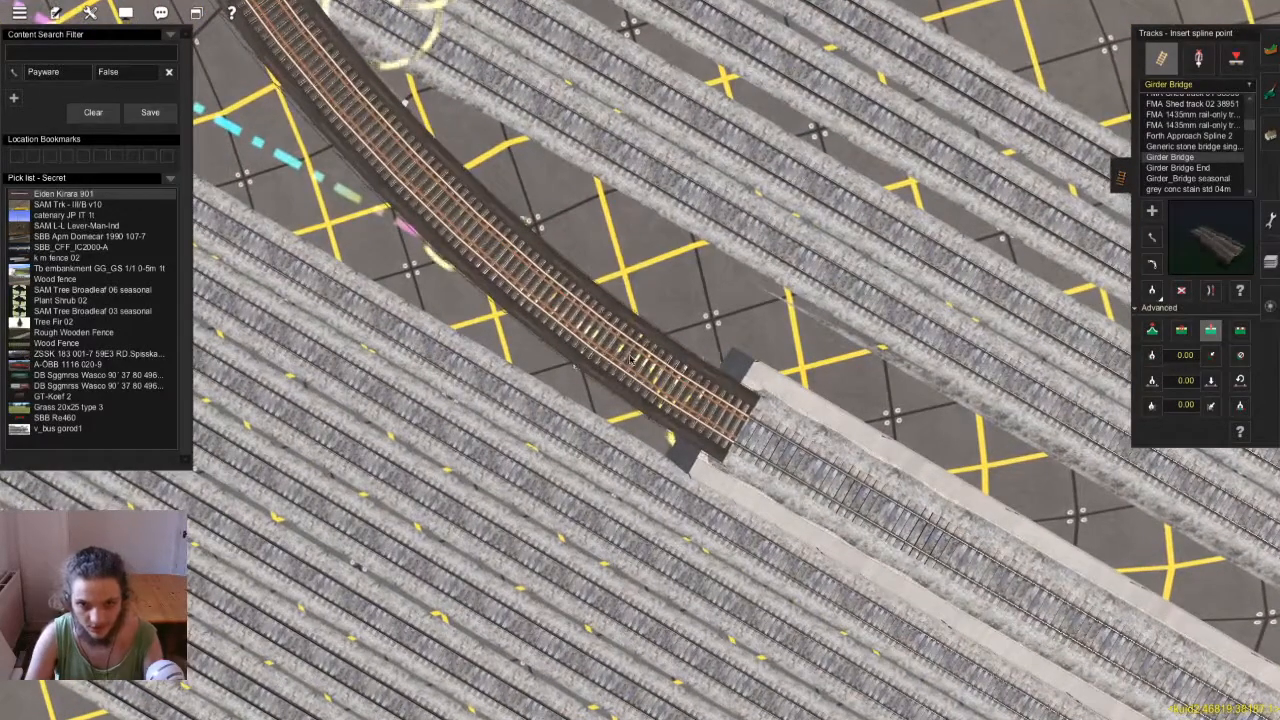
click(658, 358)
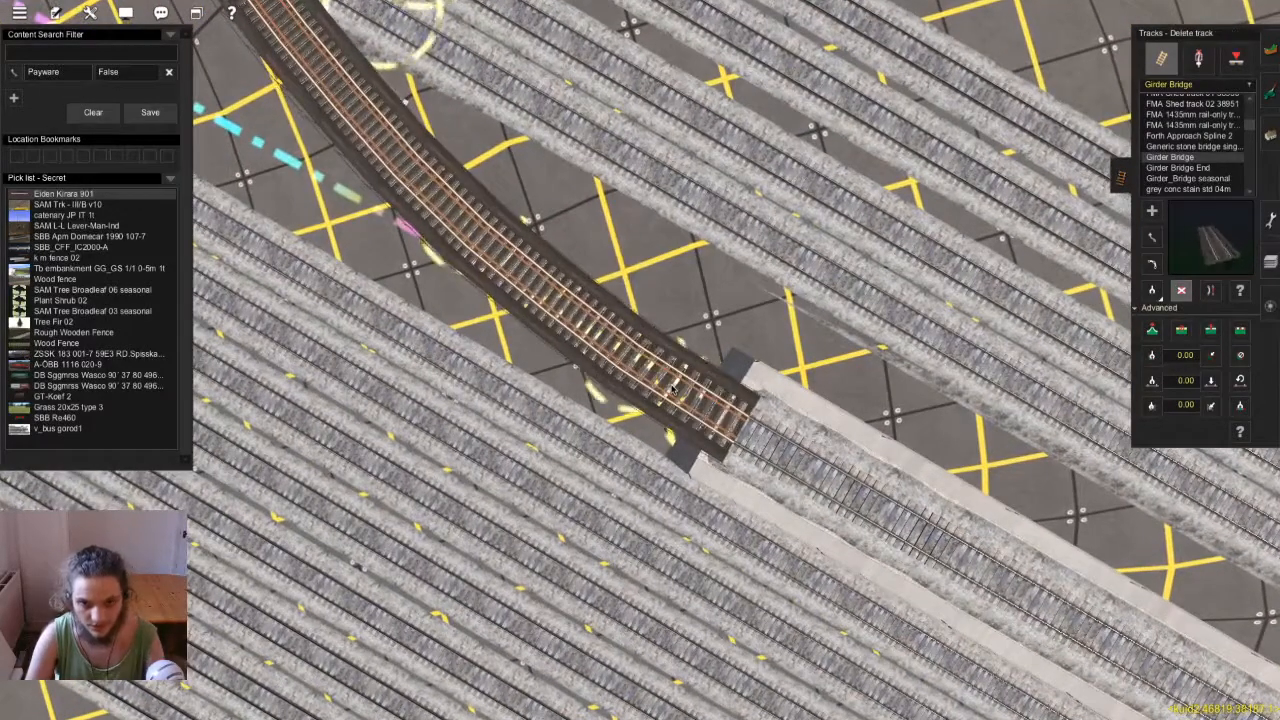
key(d)
click(665, 368)
key(a)
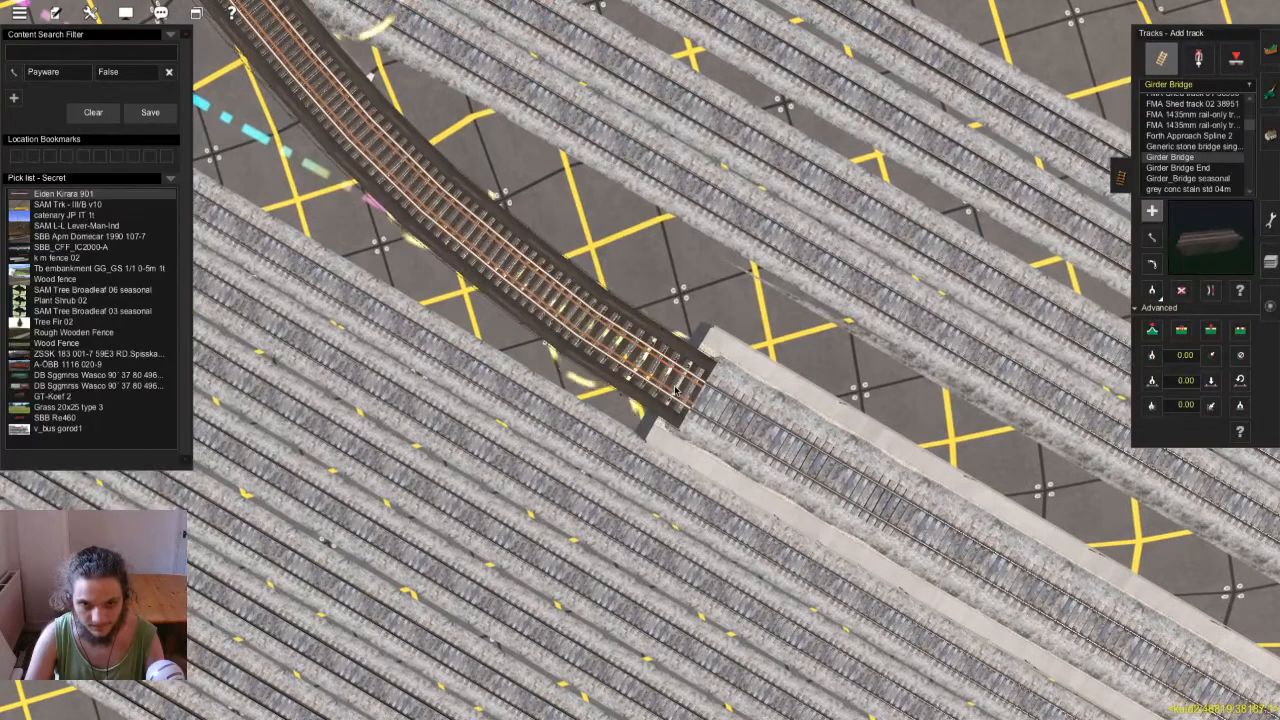
key(ctrl+z)
click(1190, 166)
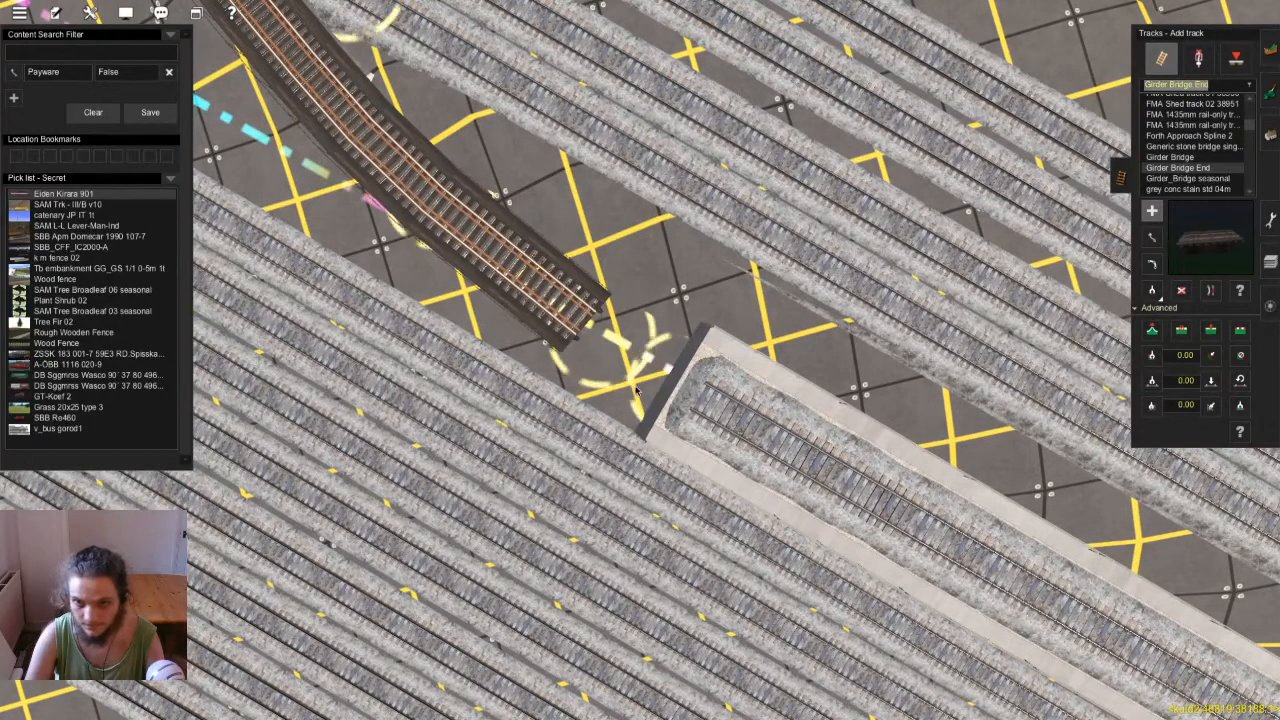
Straighten the new bridge end section and nudge the bridge track's spline point near the support pier to smooth the curve
key(s)
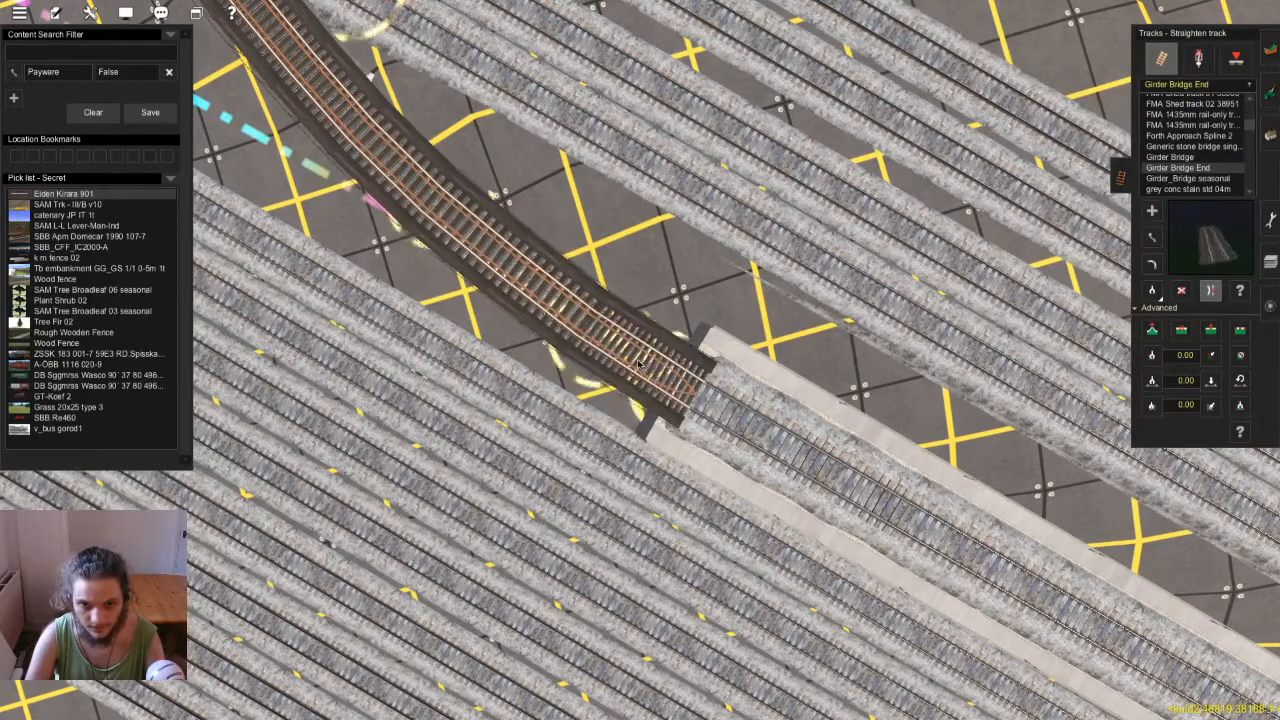
click(640, 363)
right_click(440, 272)
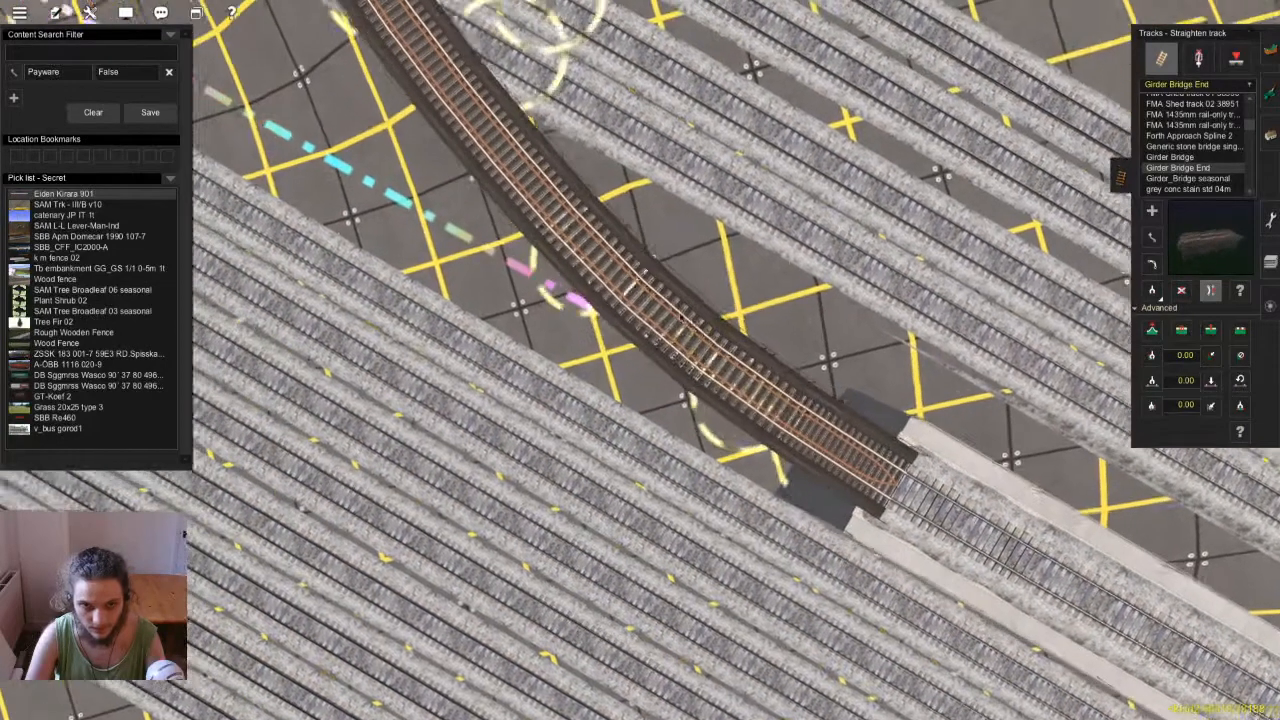
key(m)
drag(608, 289, 606, 275)
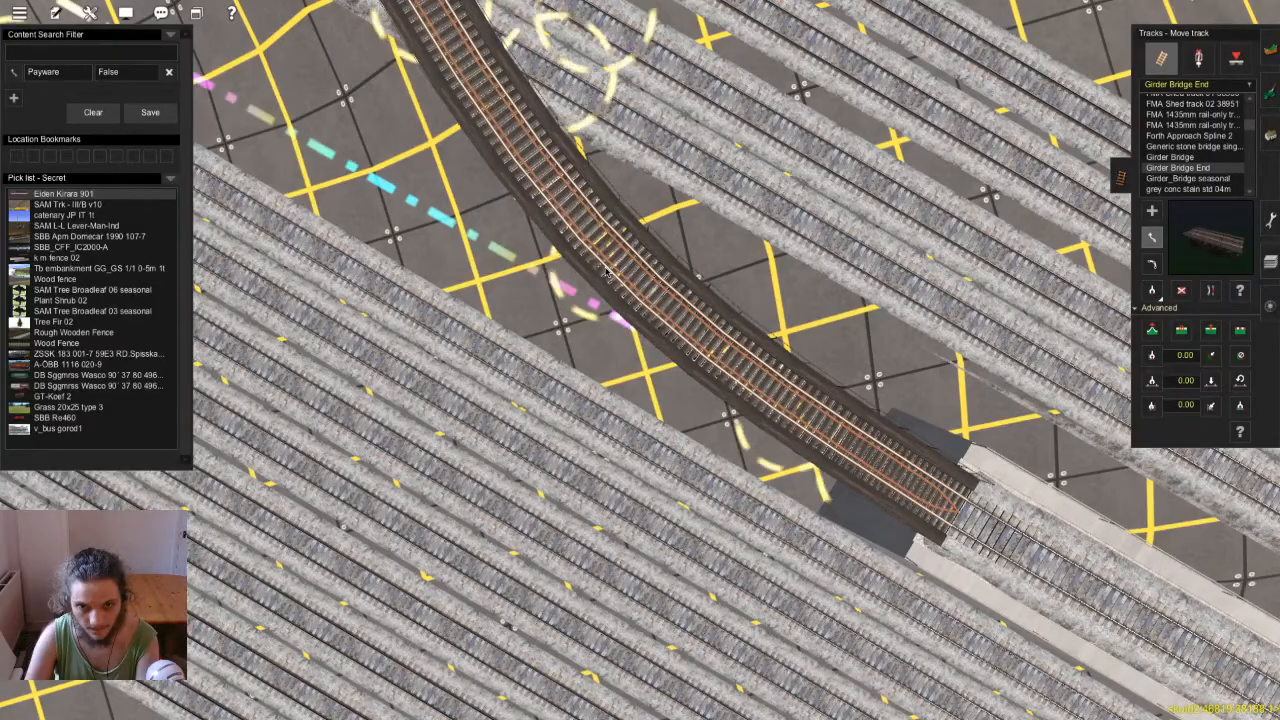
Inspect the girder bridge's alignment and height from the side, at the abutment joint and along the whole curve
scroll(606, 272, down, 3)
right_drag(606, 272, 750, 165)
scroll(750, 165, up, 3)
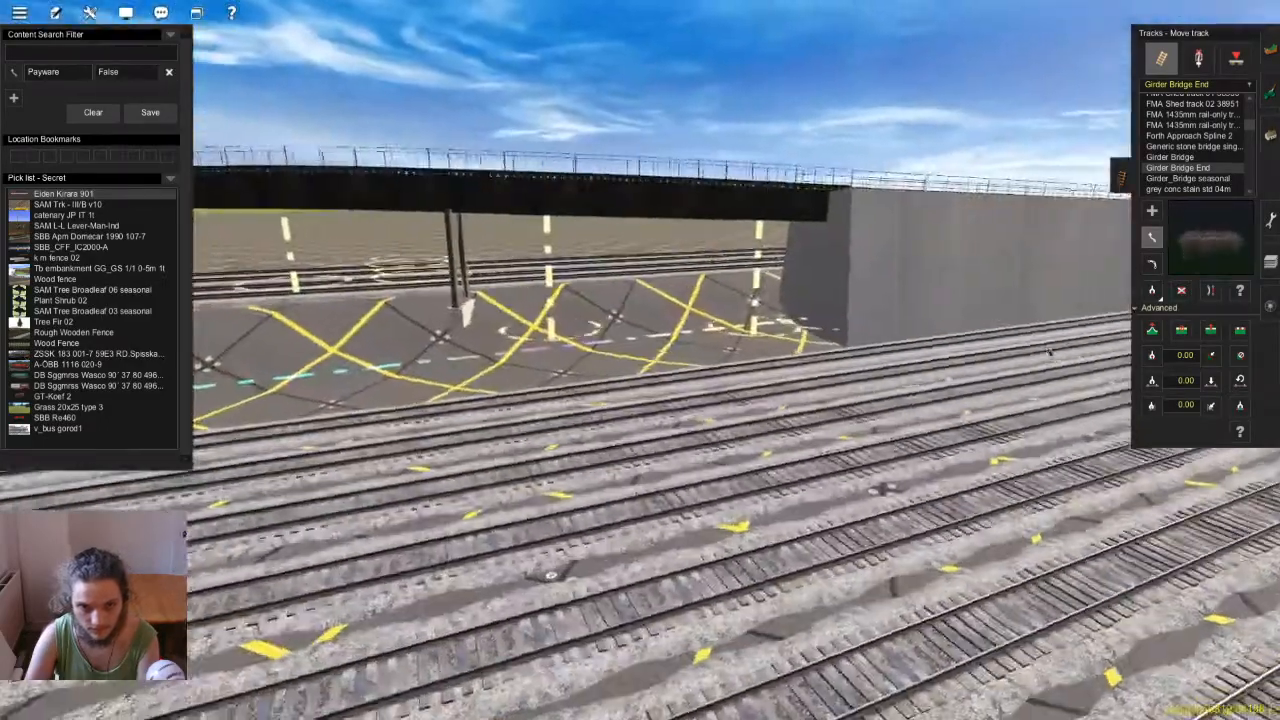
scroll(933, 385, down, 2)
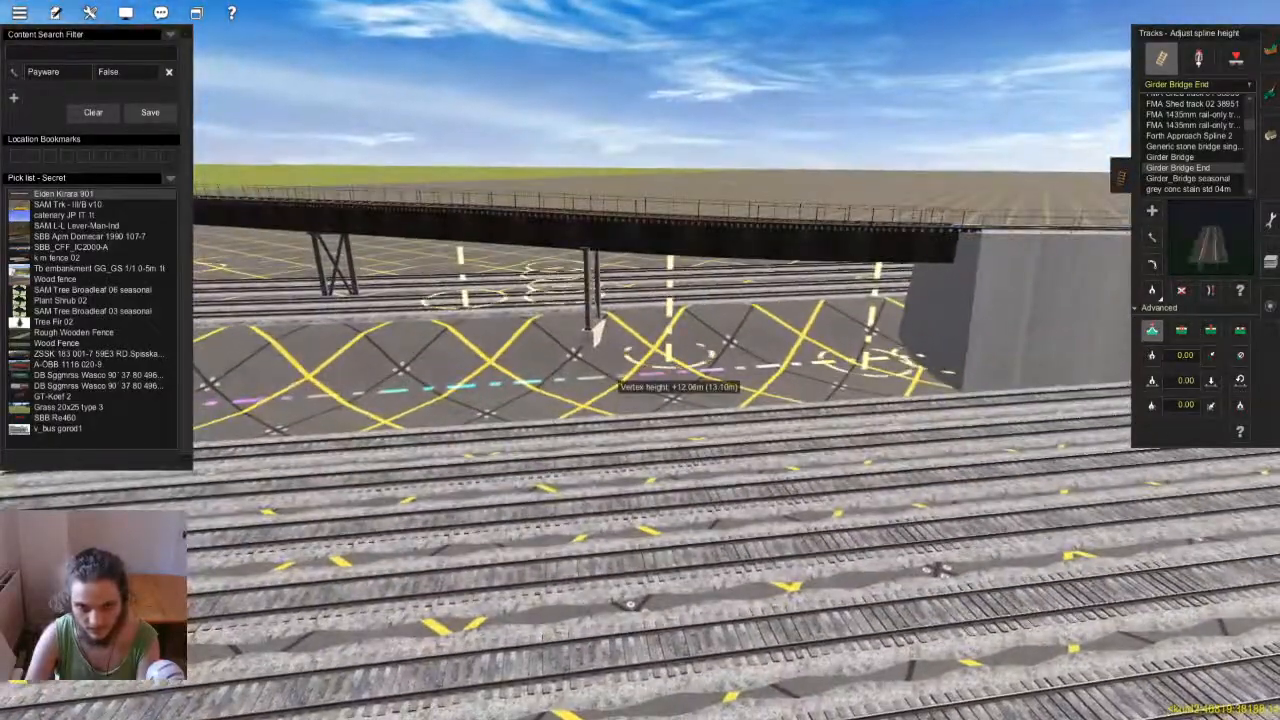
key(Up)
key(Left)
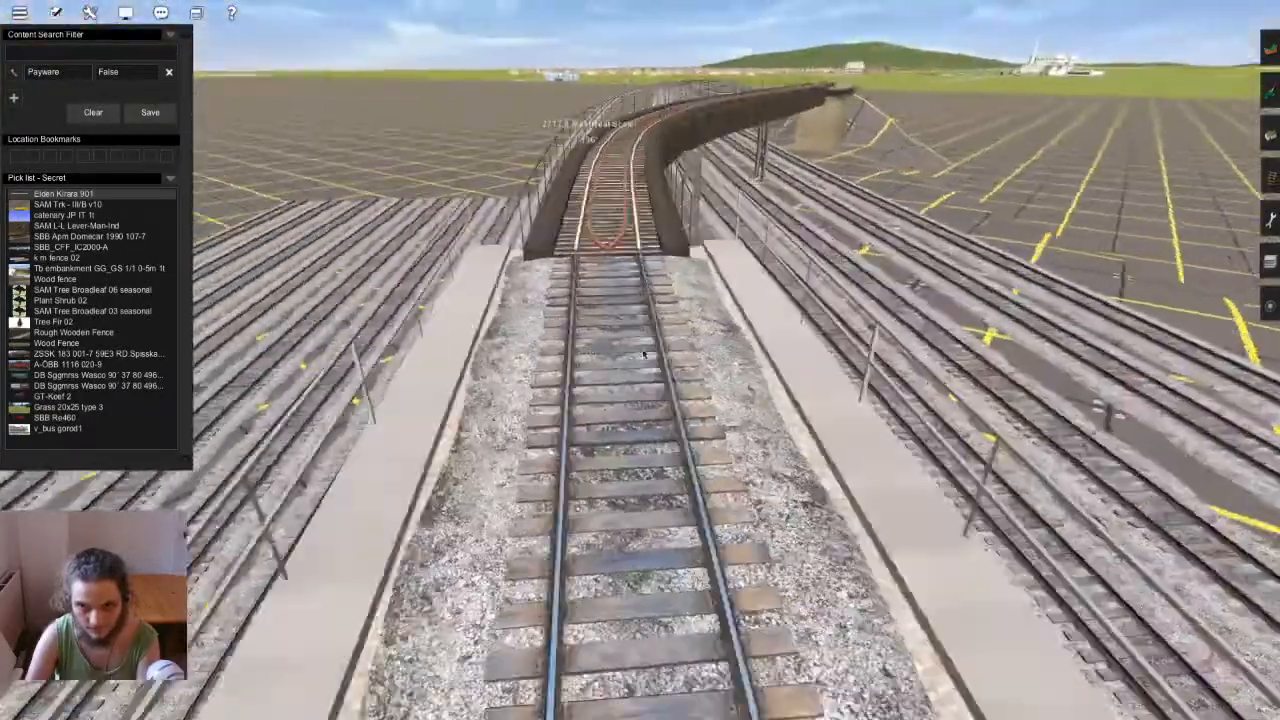
key(Up)
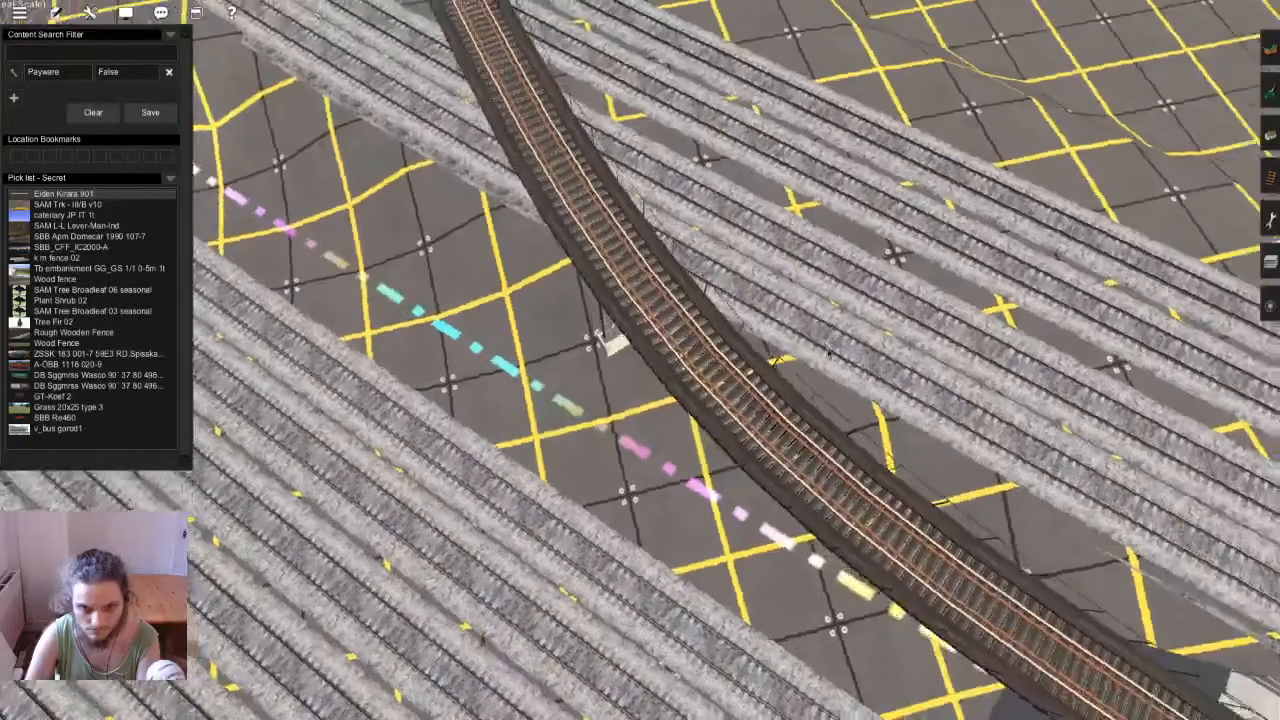
key(Left)
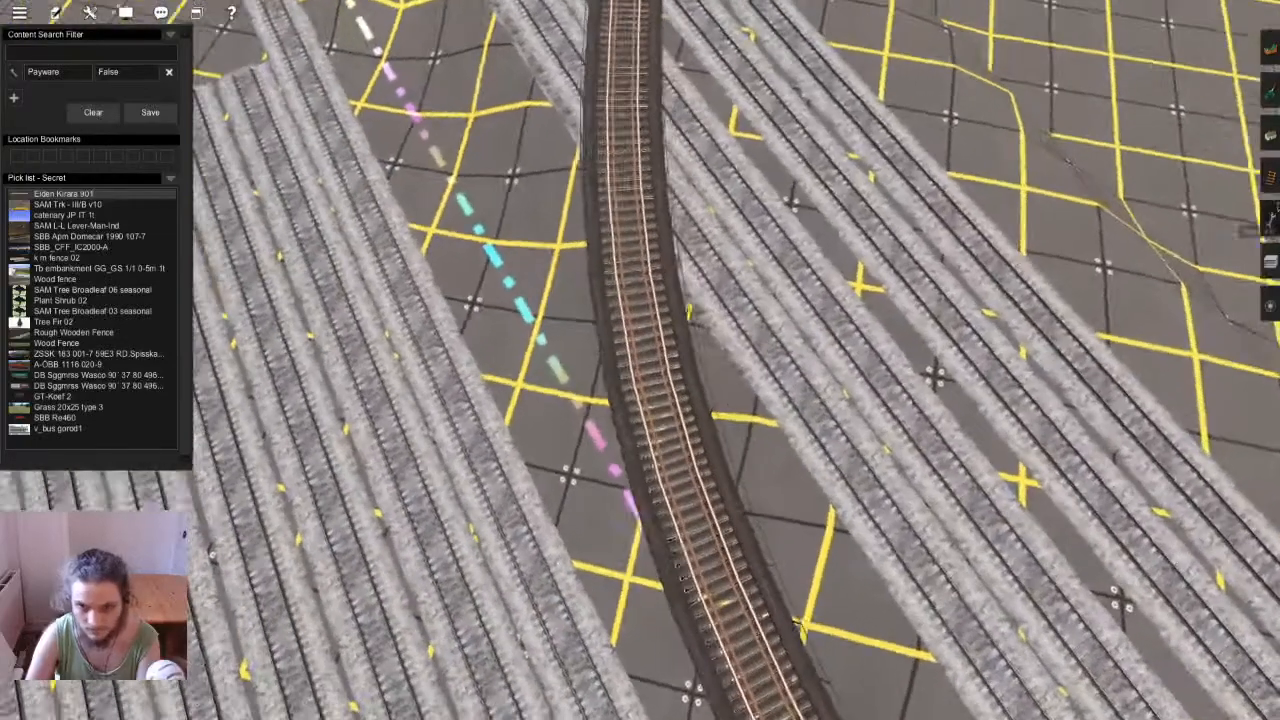
key(F3)
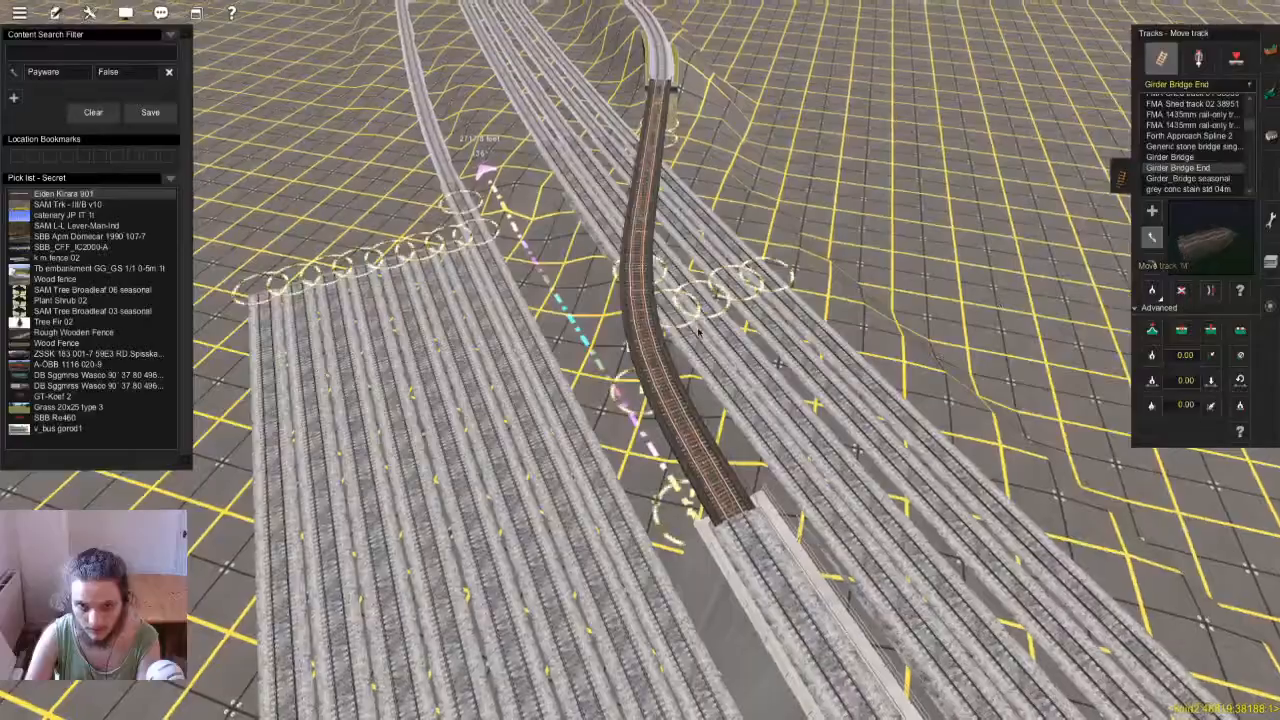
key(Up)
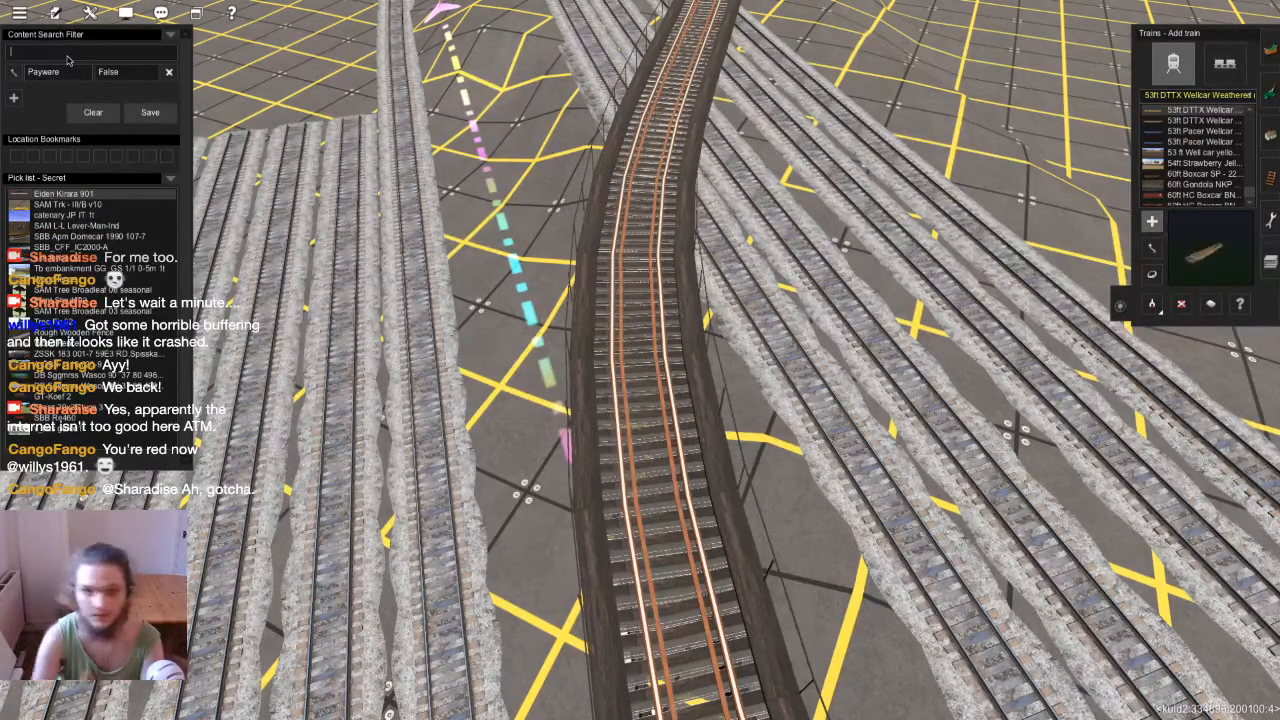
Search the trains for "mountain" and place PRR USRA Light 4-8-2 Mountain on the curved bridge track
text(ian)
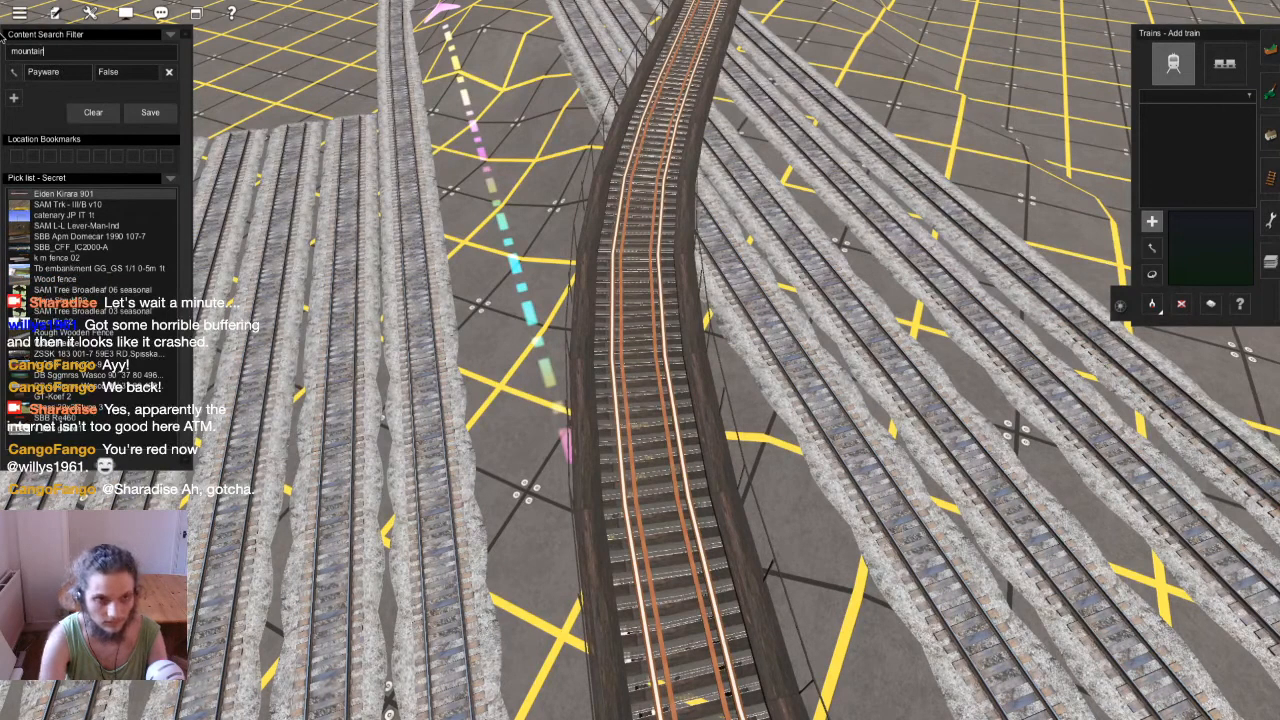
key(F3)
key(F6)
click(1209, 122)
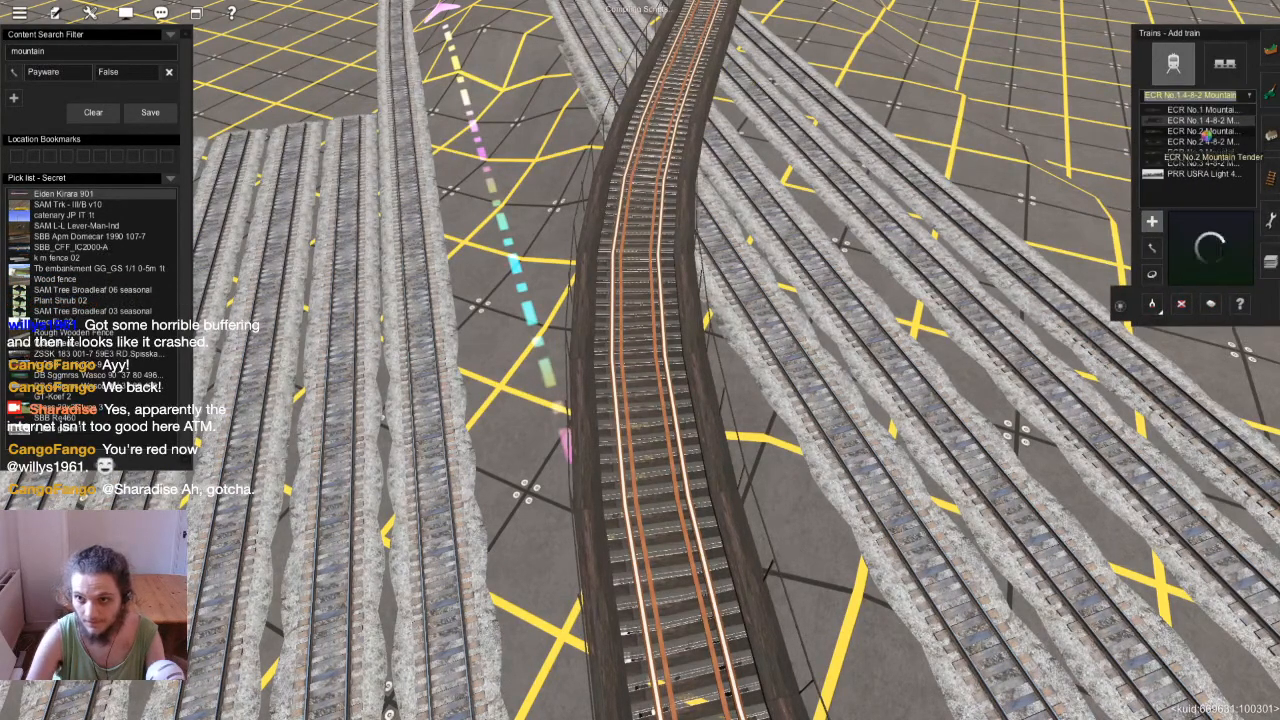
click(1197, 174)
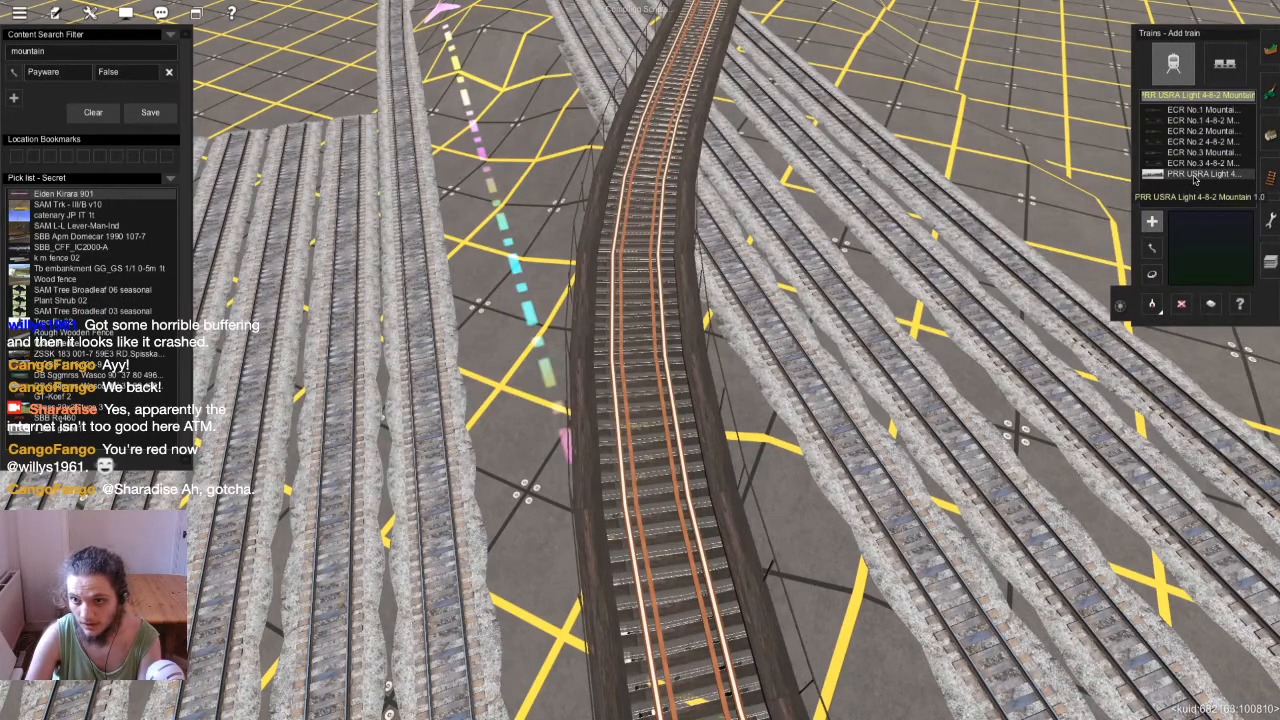
click(642, 299)
Check the locomotive's fit on the bridge curve with the fly camera and clear the test trains off the bridge
key(Down)
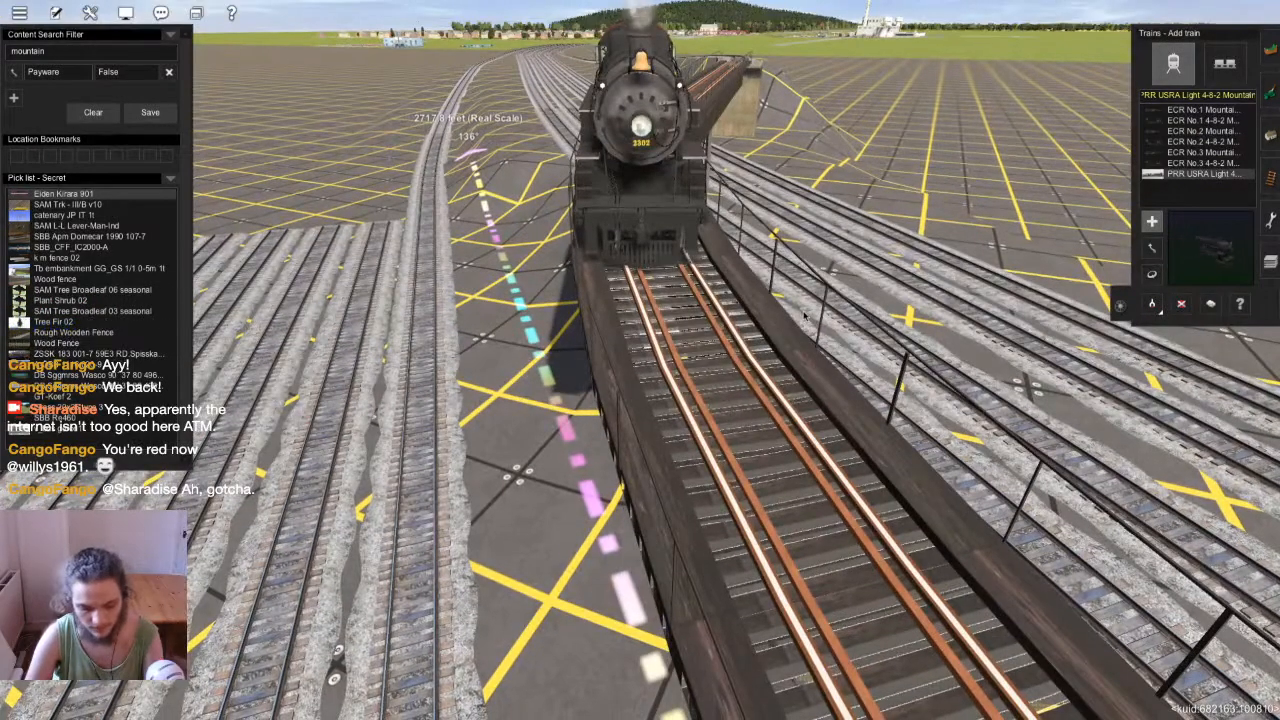
key(ctrl+f)
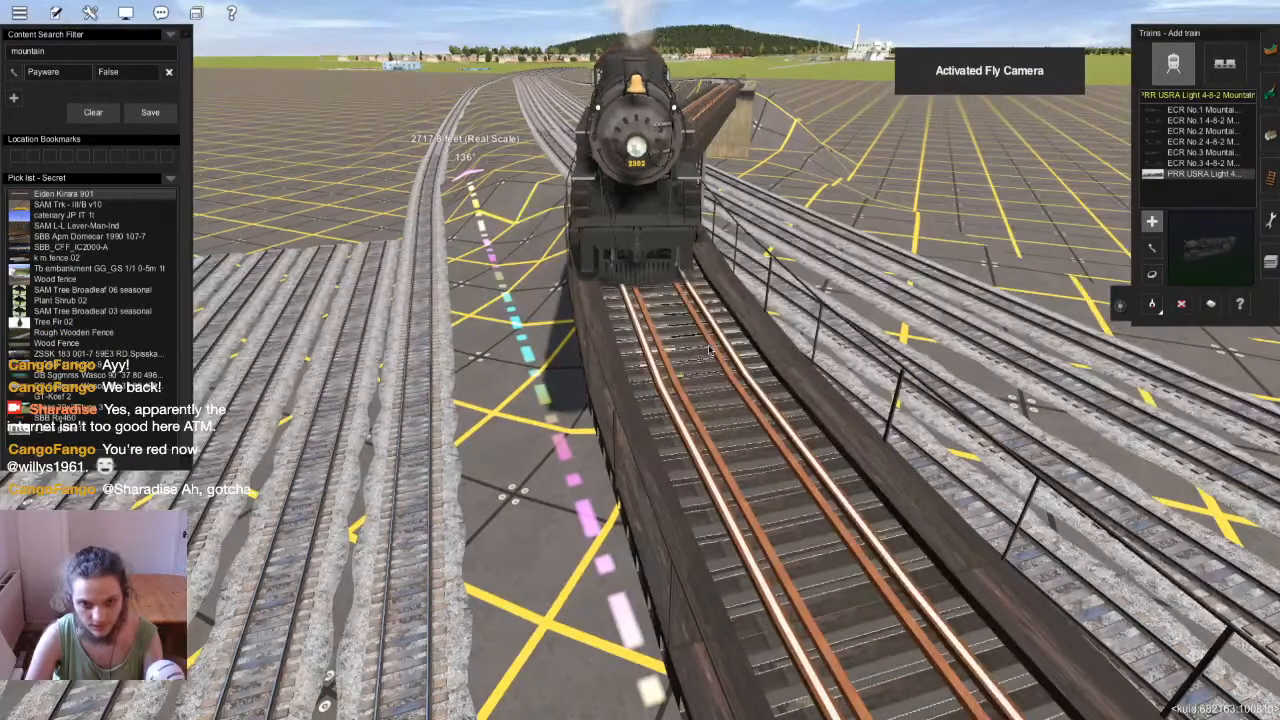
key(w)
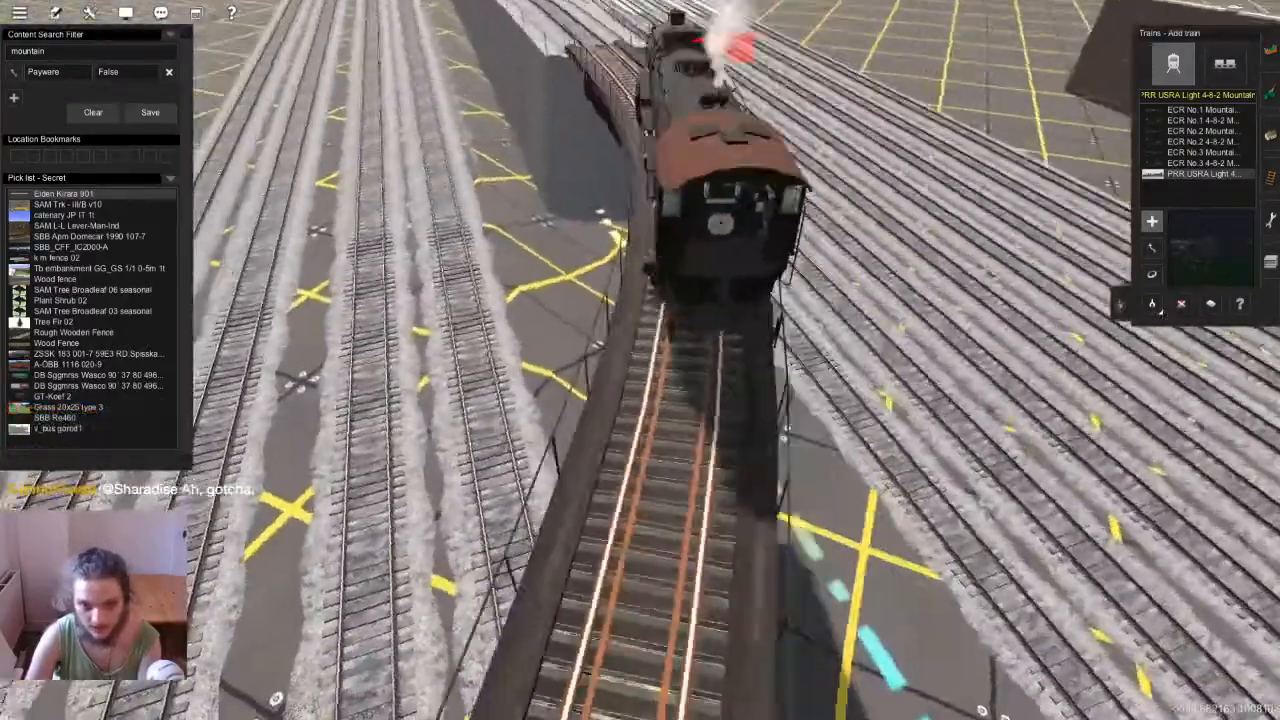
right_drag(712, 205, 695, 236)
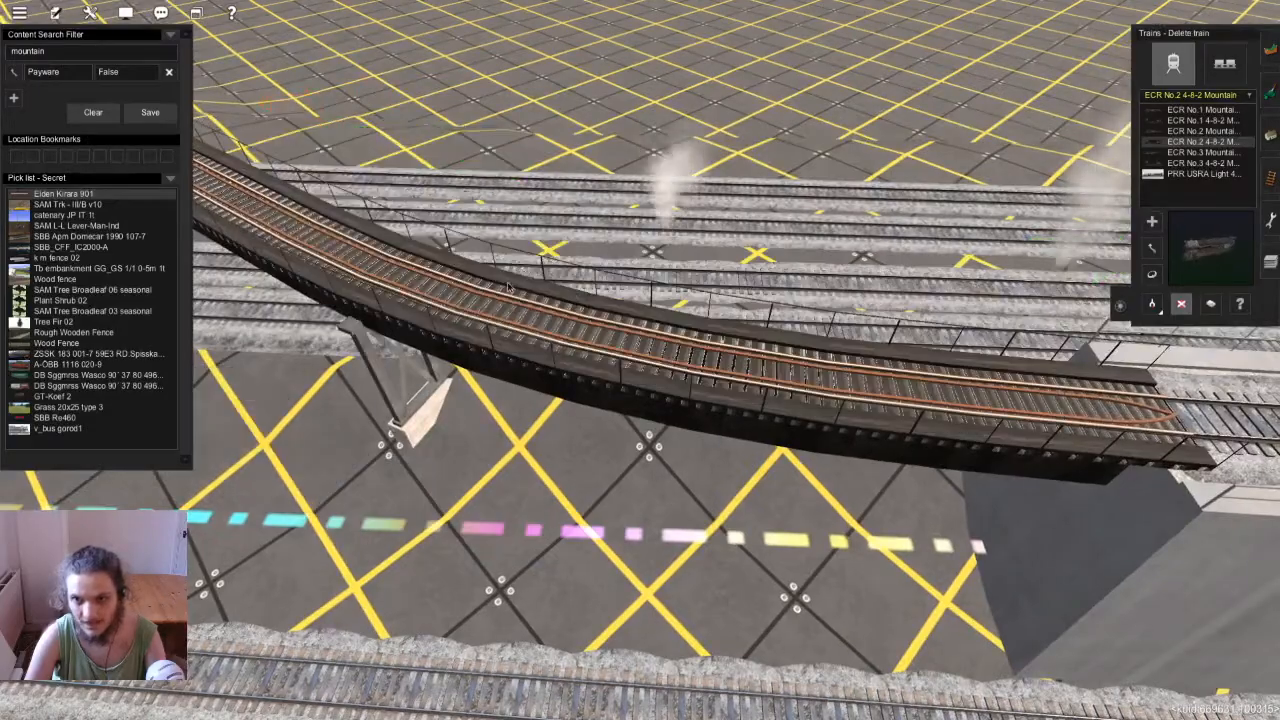
right_click(508, 287)
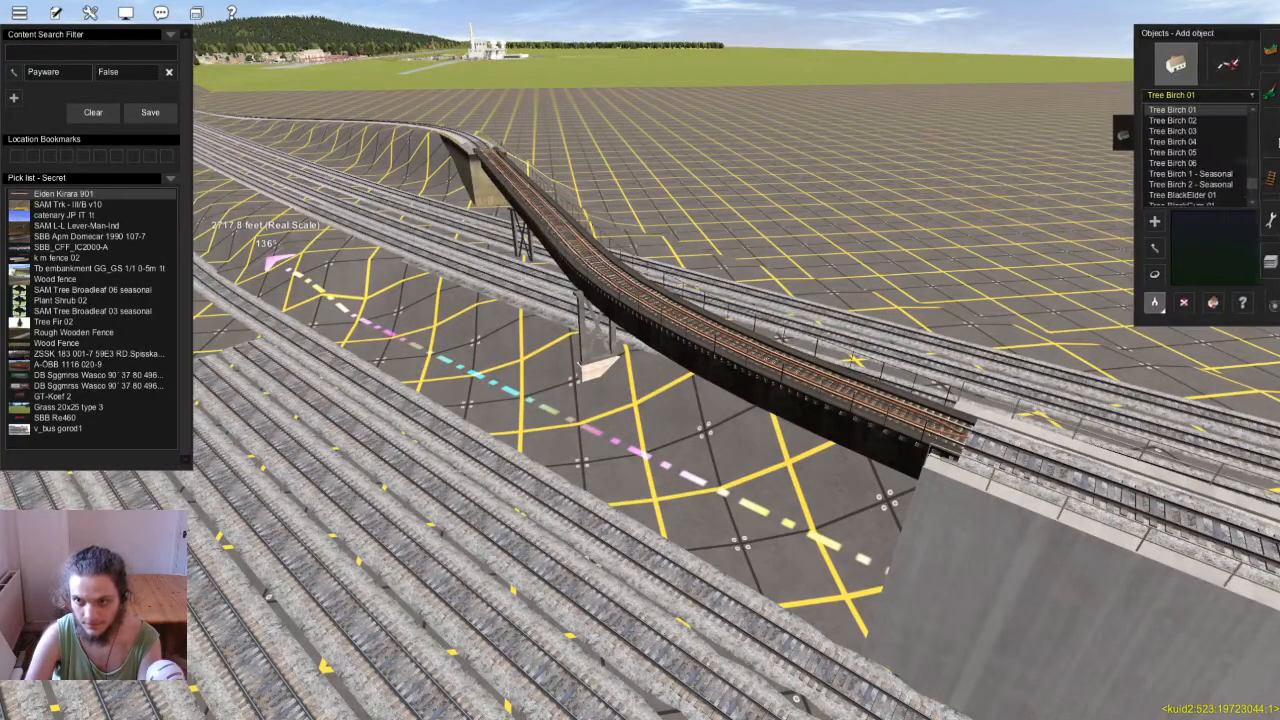
Move the spline of the brick-footed support pier near the bend to align it with the girder bridge above
right_drag(643, 368, 1165, 303)
key(Right)
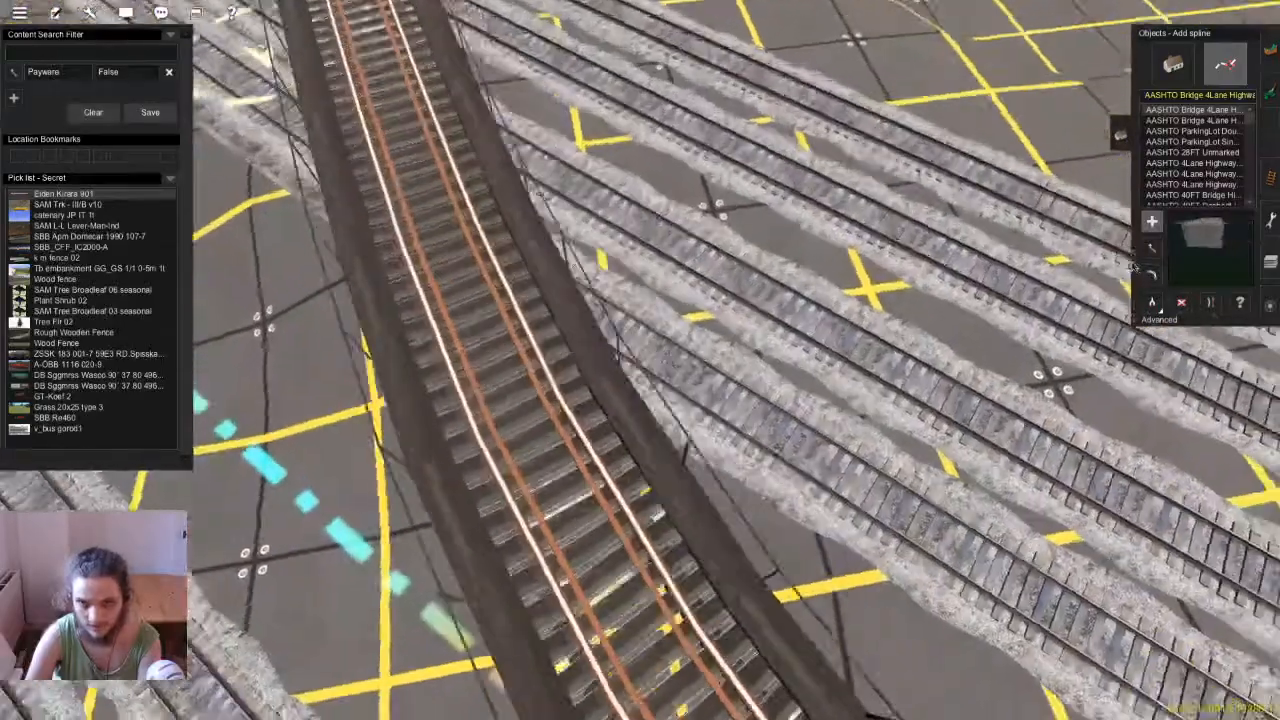
click(1152, 248)
key(Down)
key(Right)
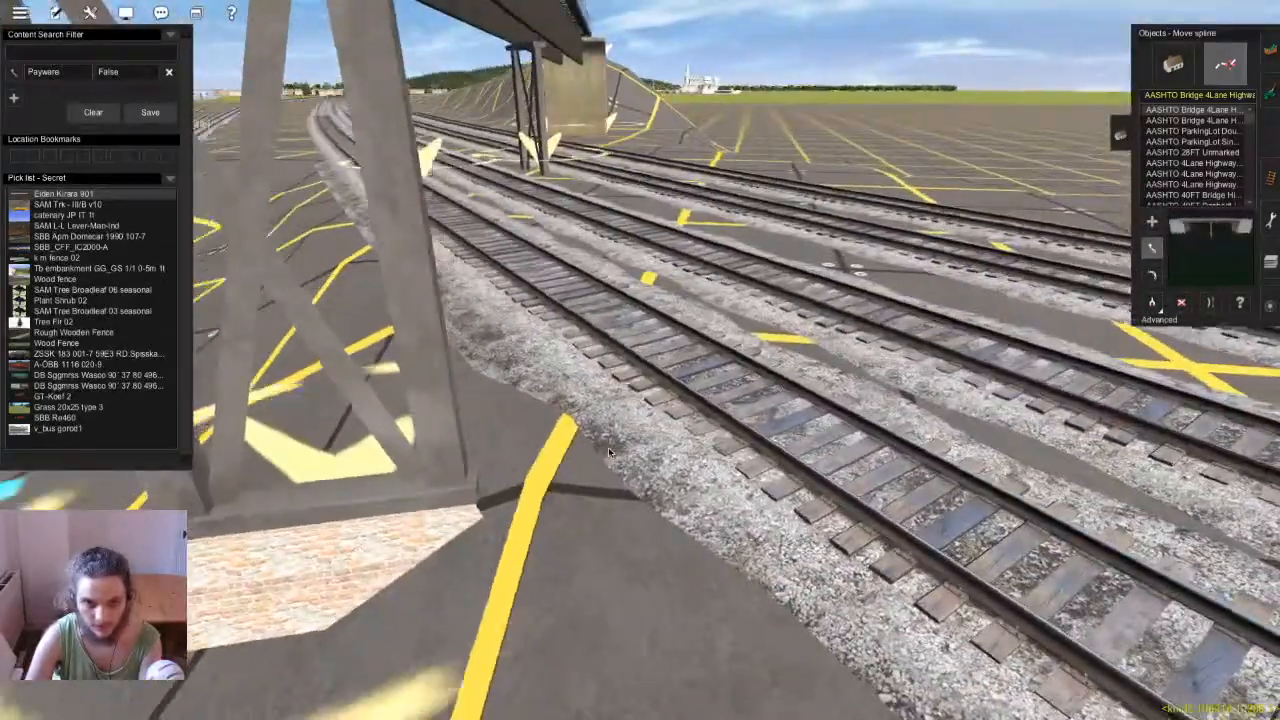
key(Down)
scroll(552, 447, down, 3)
key(Up)
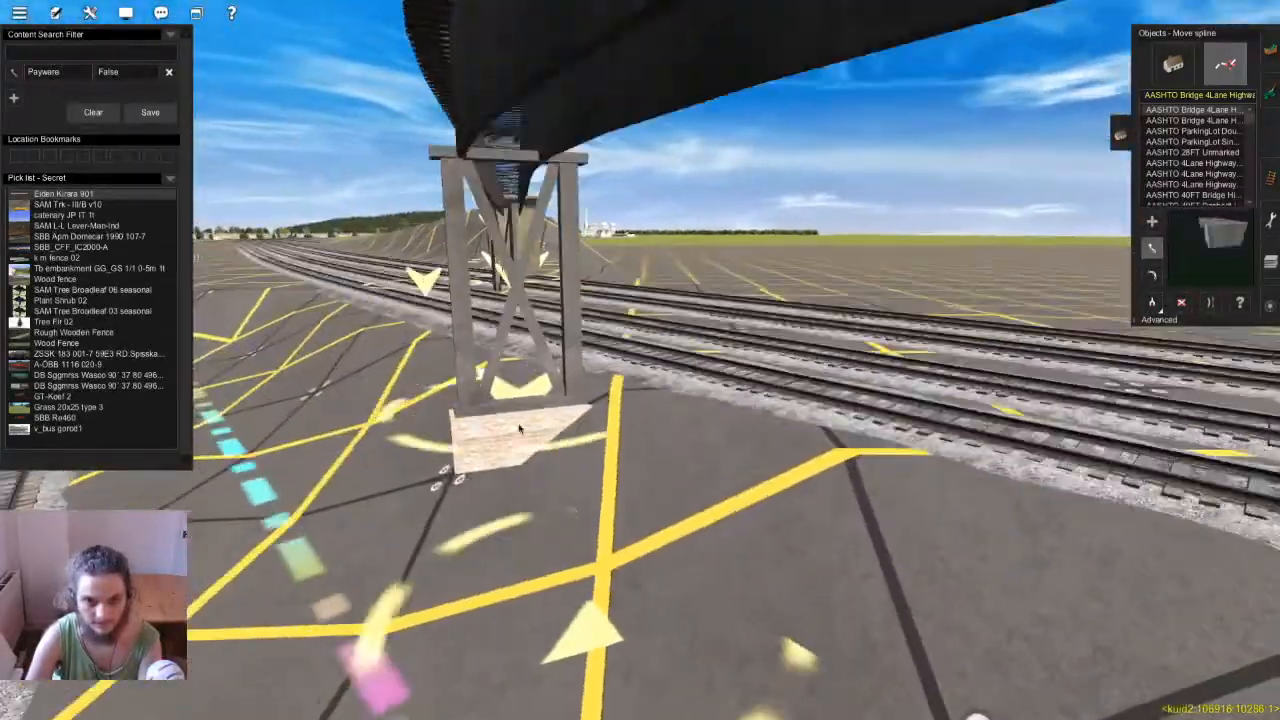
drag(551, 447, 517, 437)
key(Right)
key(Up)
scroll(669, 393, down, 4)
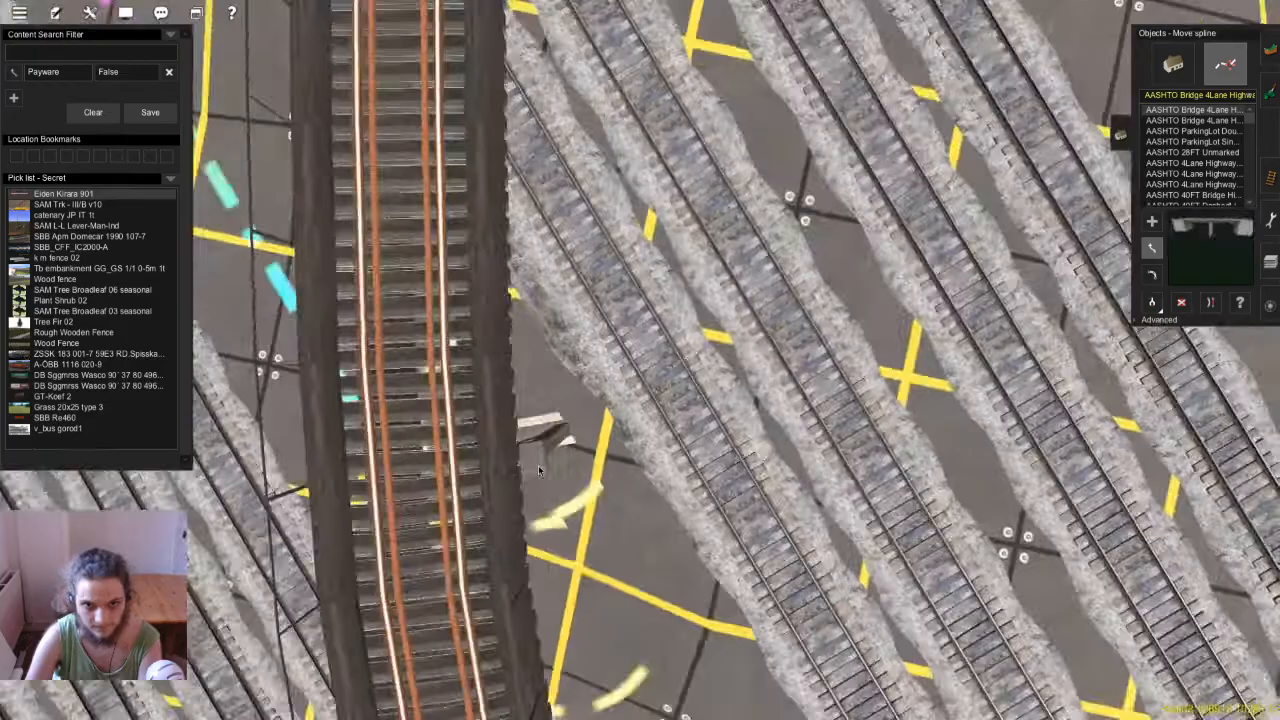
Adjust the support pier spline's position again so it sits beneath the curved bridge deck
right_click(538, 465)
scroll(673, 470, up, 2)
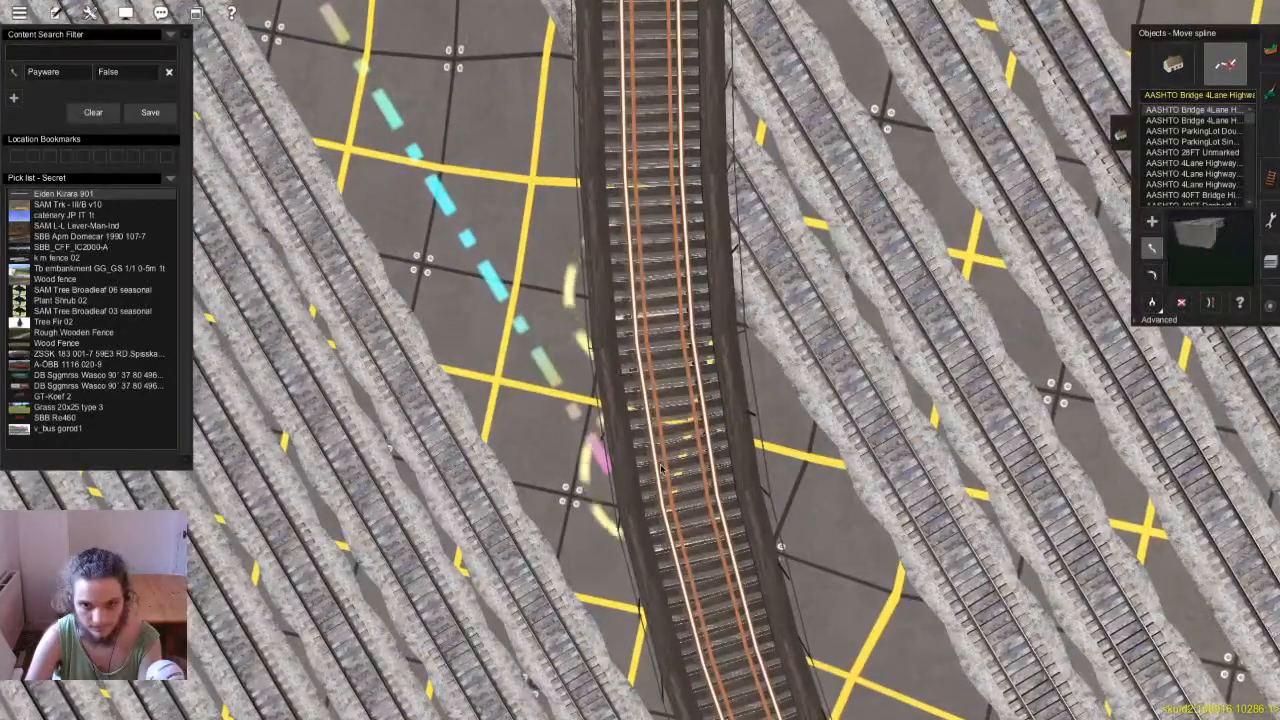
middle_drag(667, 469, 612, 421)
scroll(666, 305, up, 2)
drag(320, 541, 366, 601)
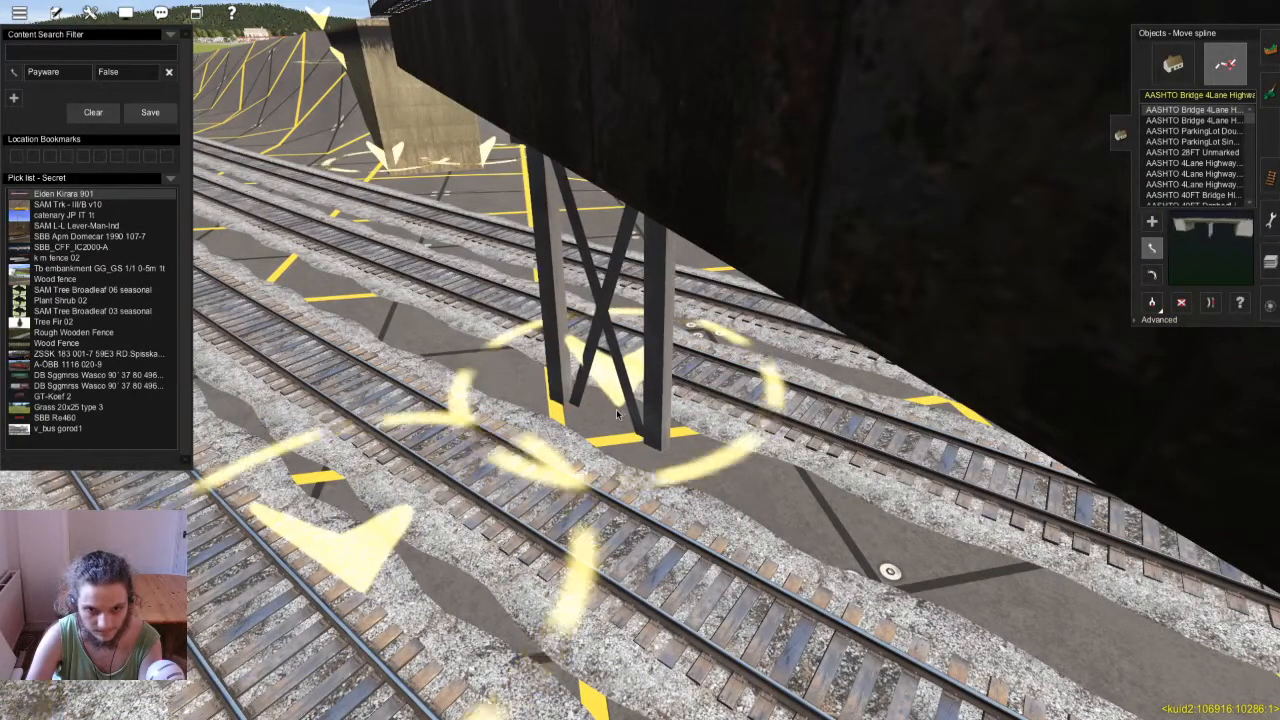
Inspect the pier standing between the yard tracks and the bridge's far abutment from both sides and above
key(Right)
key(Left)
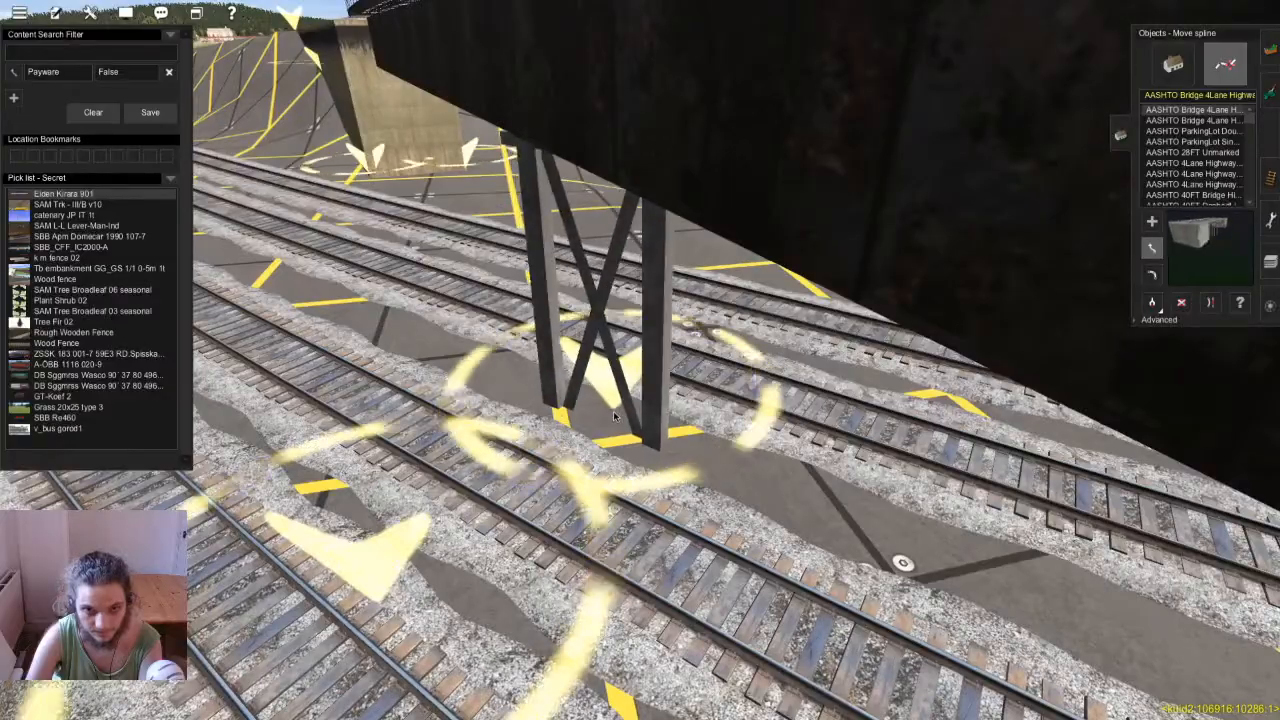
key(Left)
key(Right)
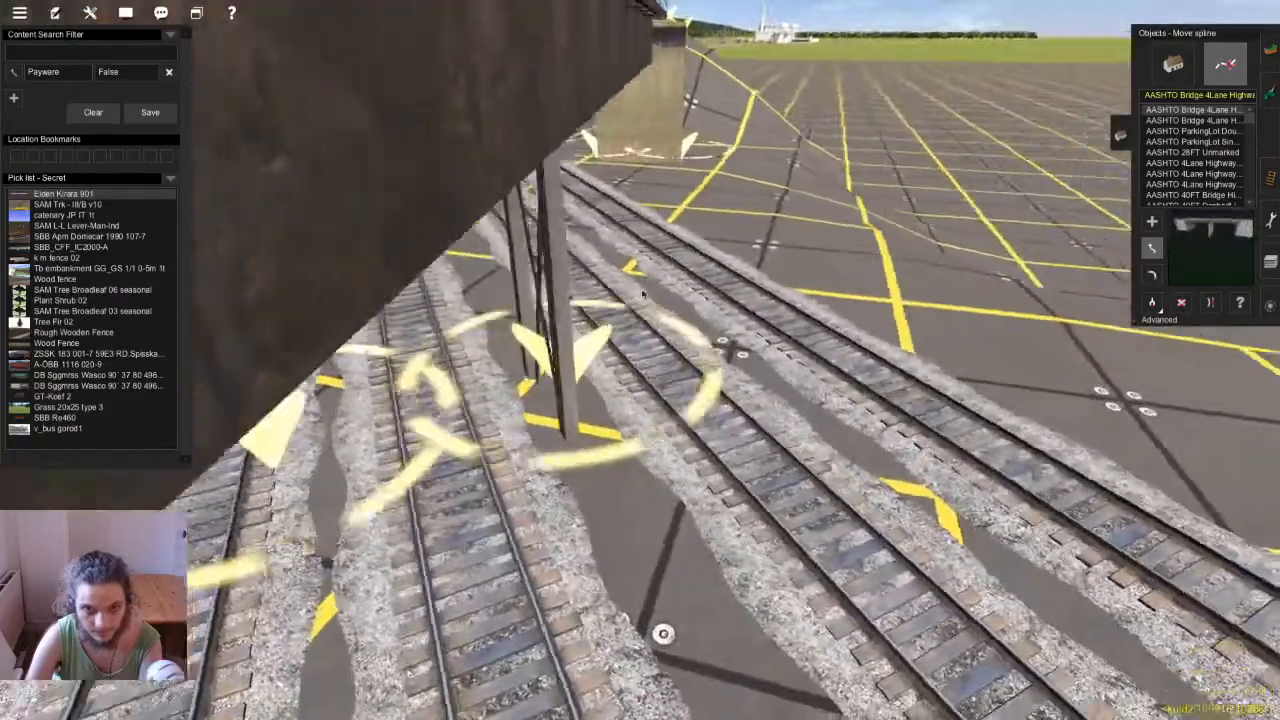
key(Up)
key(Down)
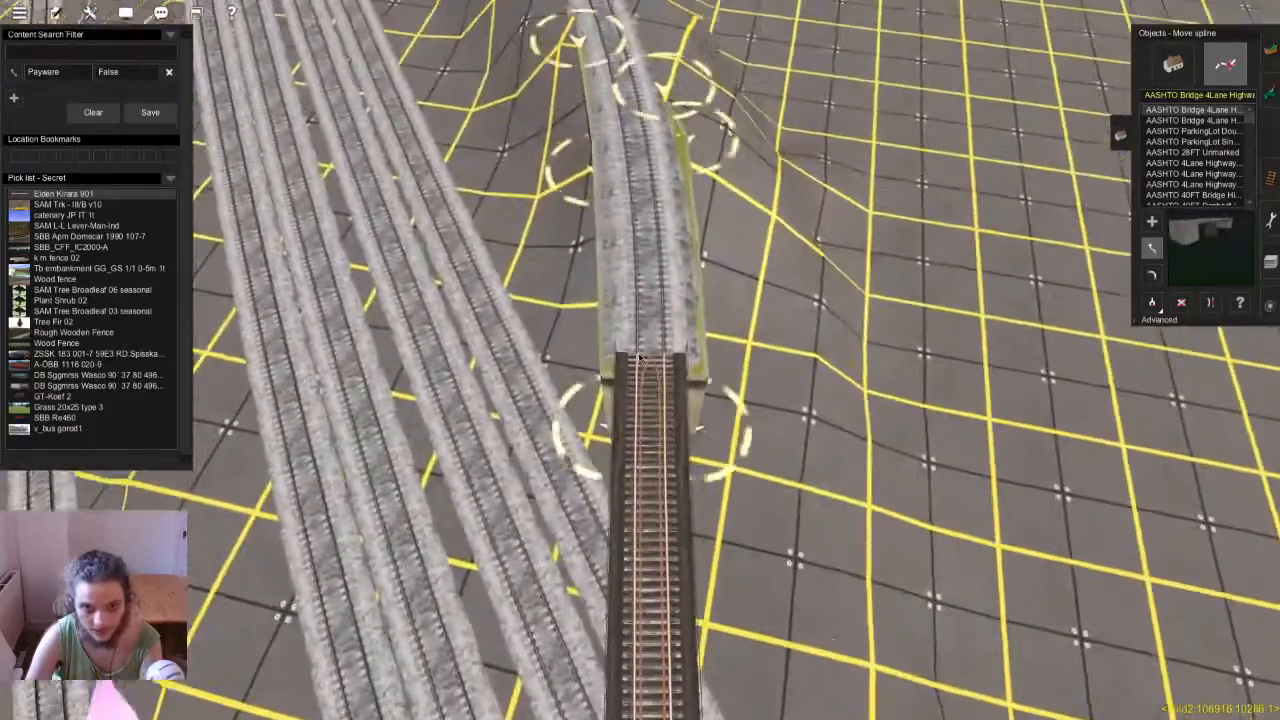
Pick up the Abutment B 1track spline type from the existing concrete wall at the far end of the bridge
key(Left)
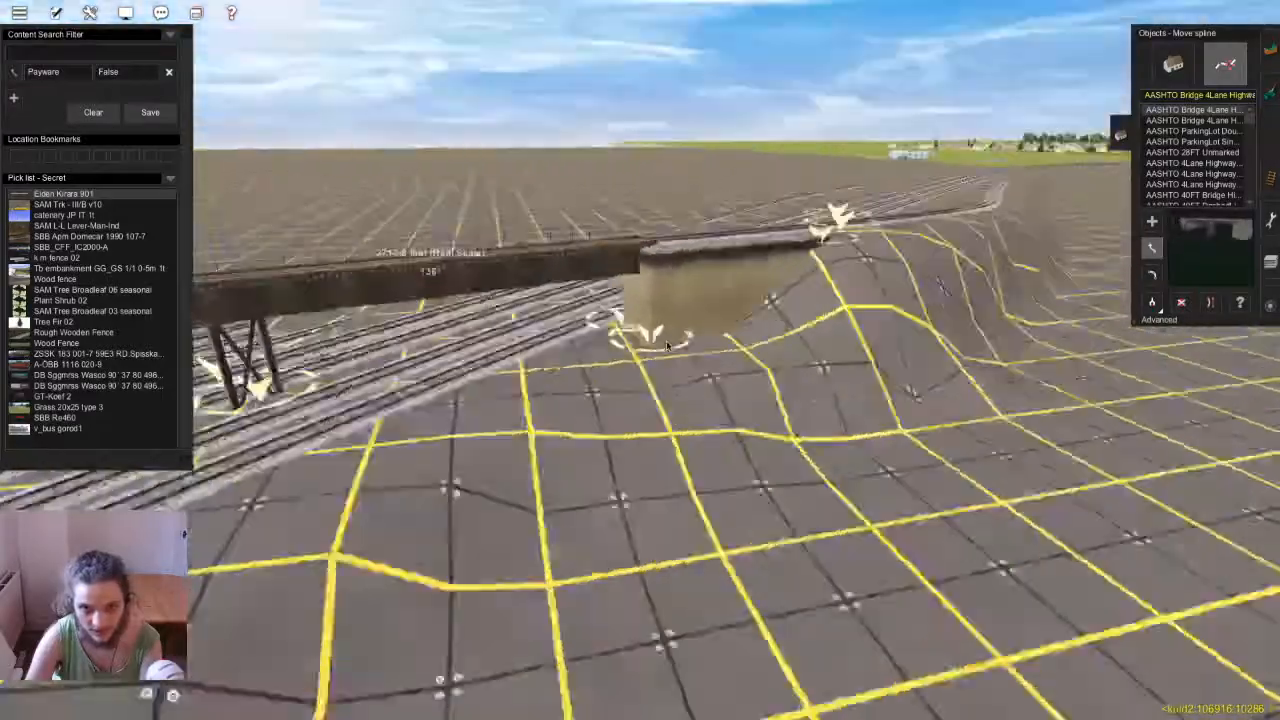
key(Left)
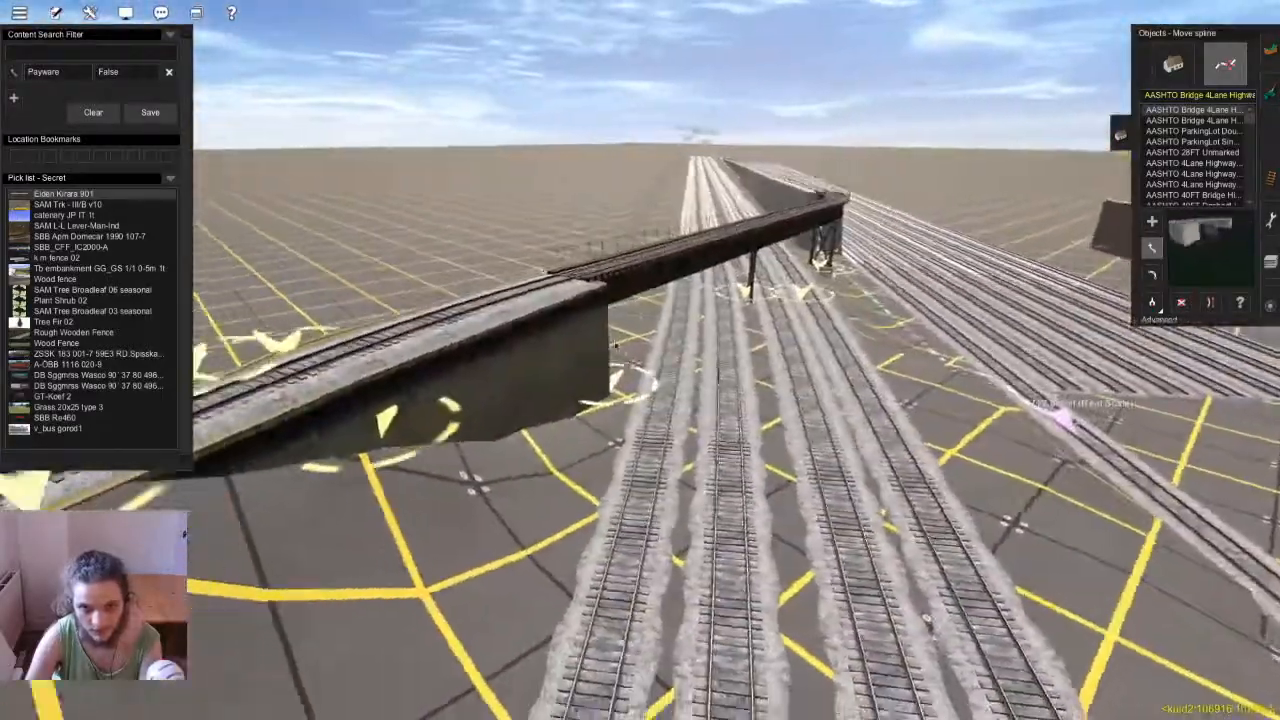
key(Up)
key(Up)
click(1152, 303)
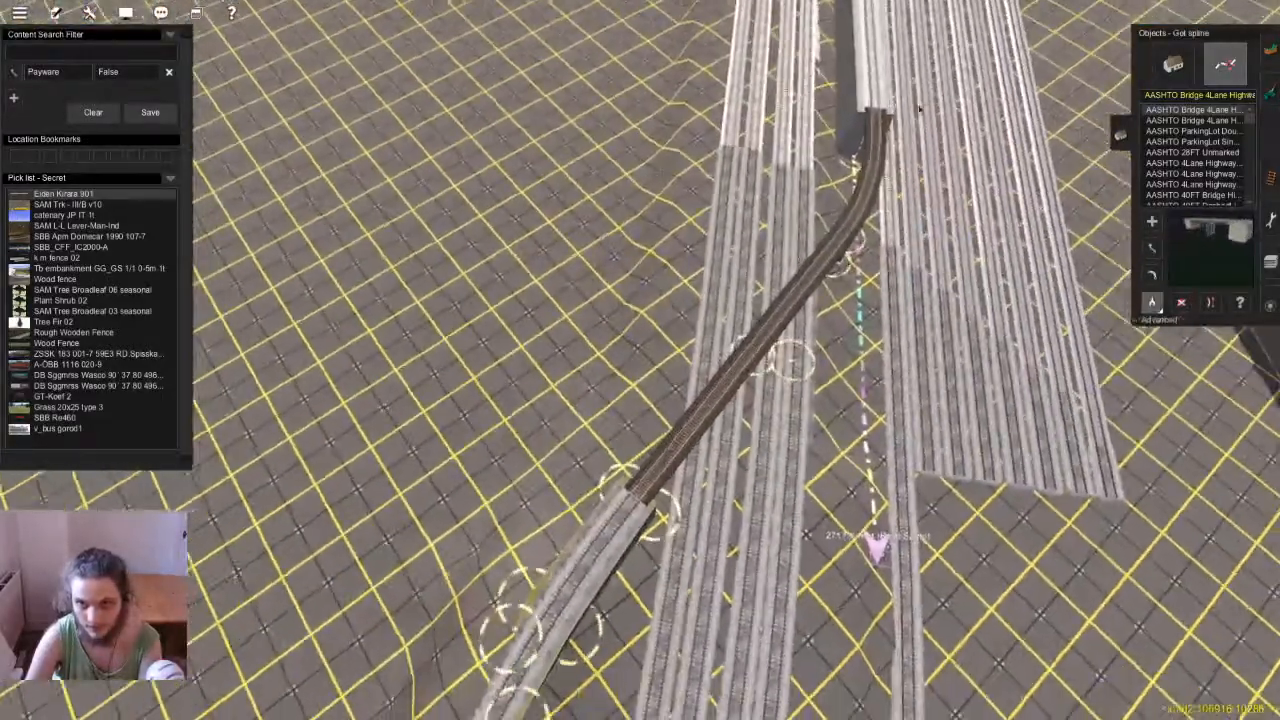
key(Down)
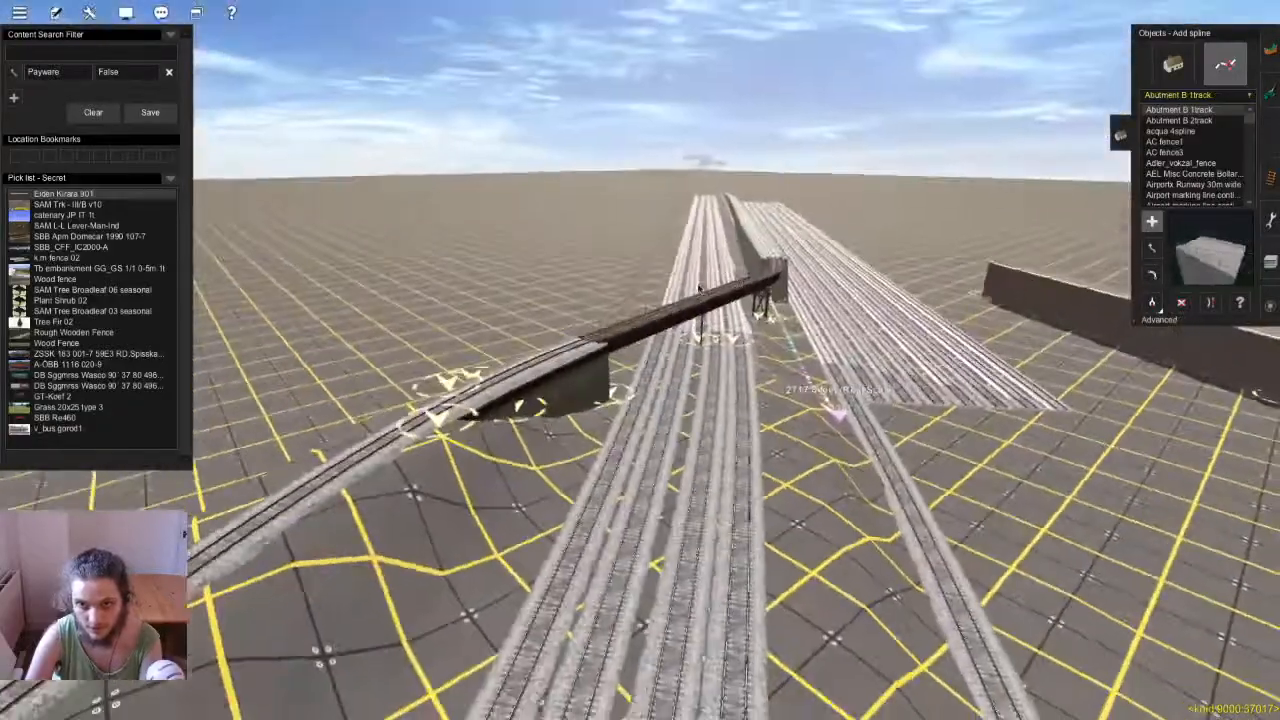
Examine the old stone abutment where the curved track meets the bridge, up close and from its side
key(Left)
right_click(613, 350)
key(Up)
scroll(610, 360, up, 10)
key(Left)
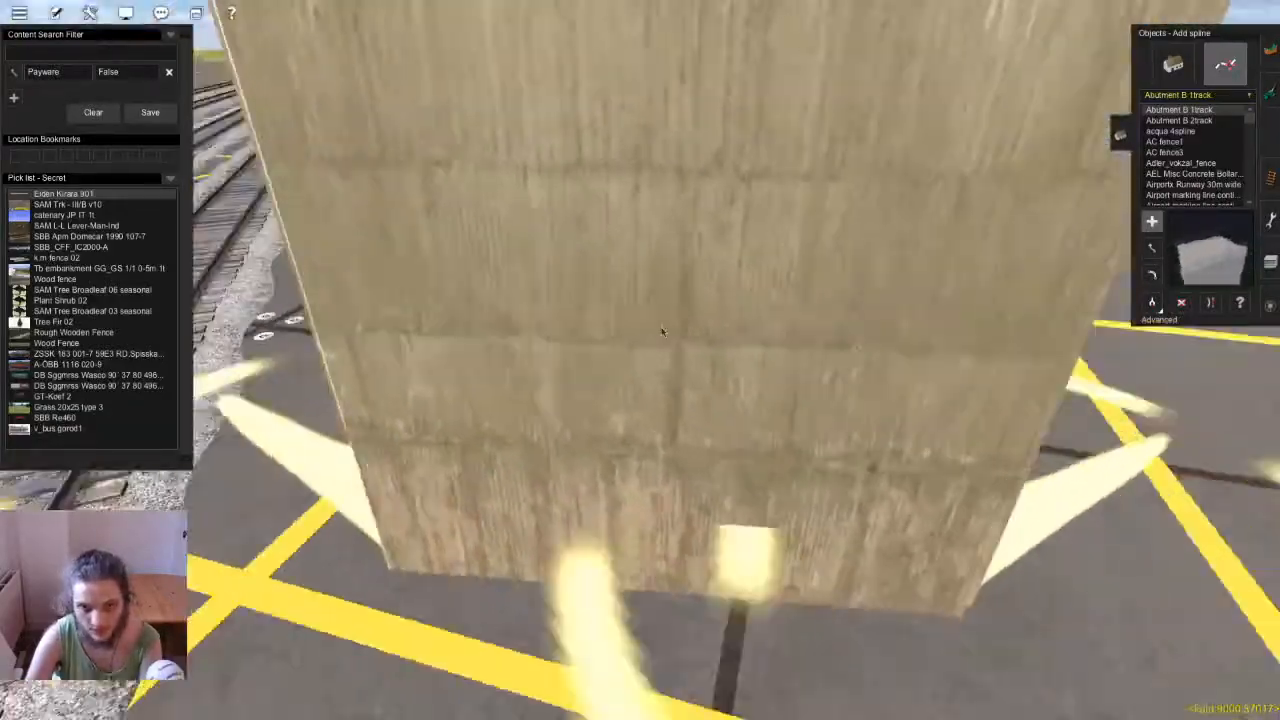
key(Left)
scroll(708, 356, down, 8)
key(Down)
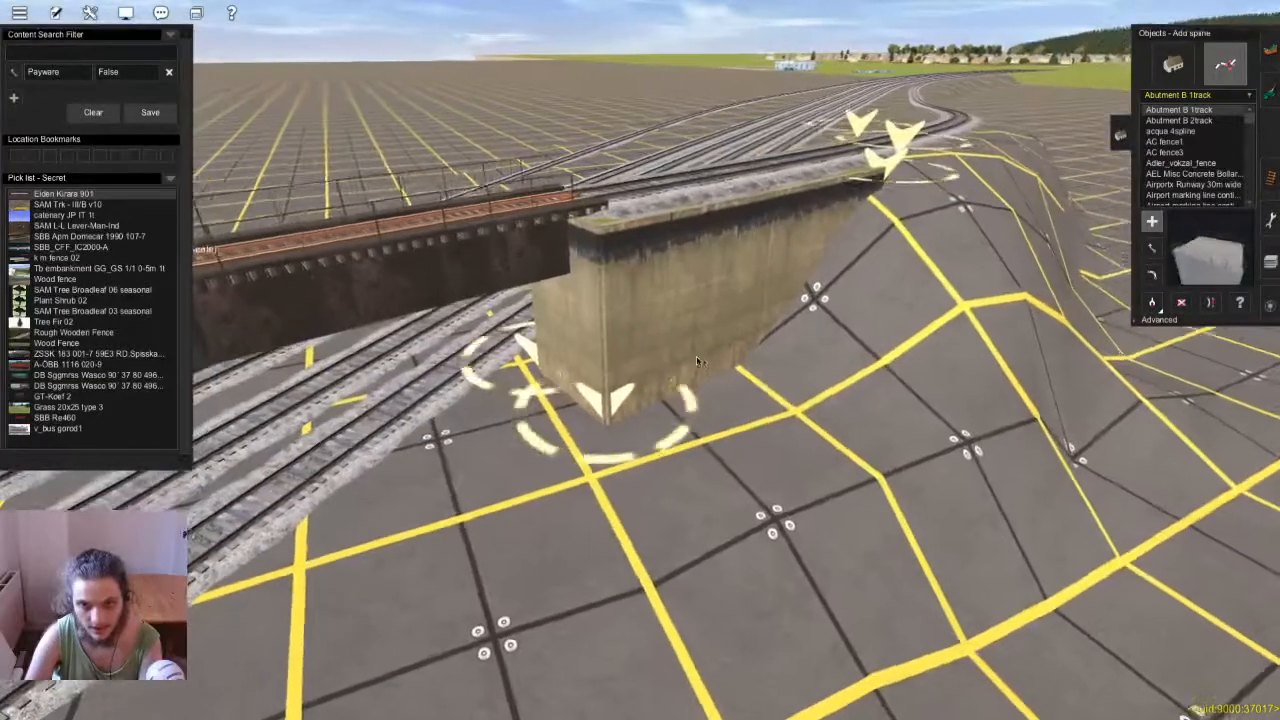
Examine the whole bridge and the concrete wall at its other end, from above and from track level
right_click(466, 443)
scroll(500, 438, down, 5)
key(Left)
key(Down)
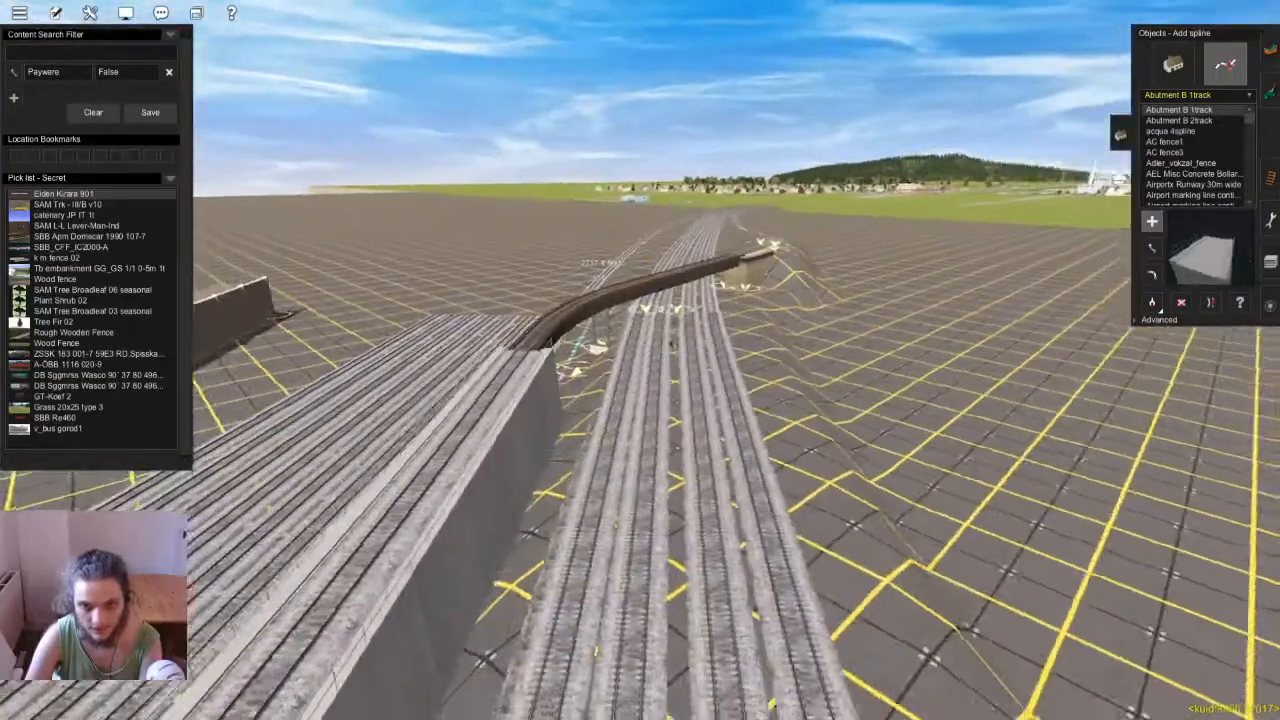
key(Down)
key(Down)
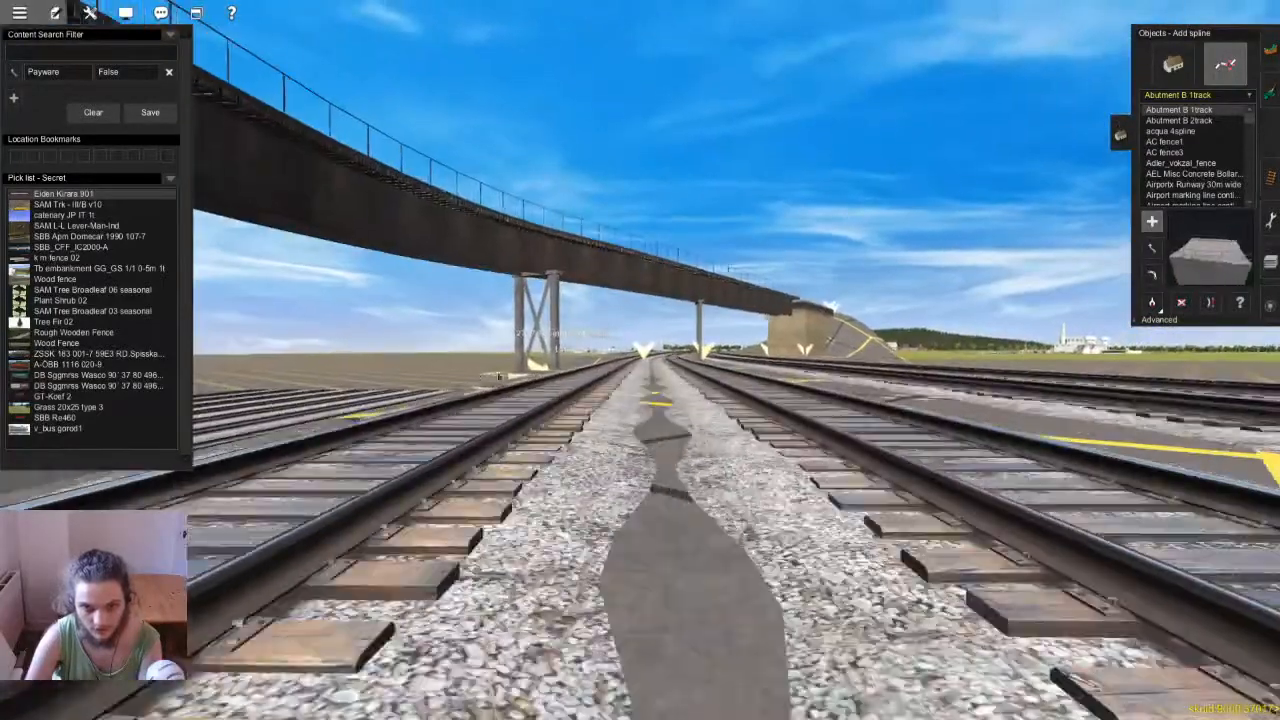
key(Up)
key(Up)
key(Down)
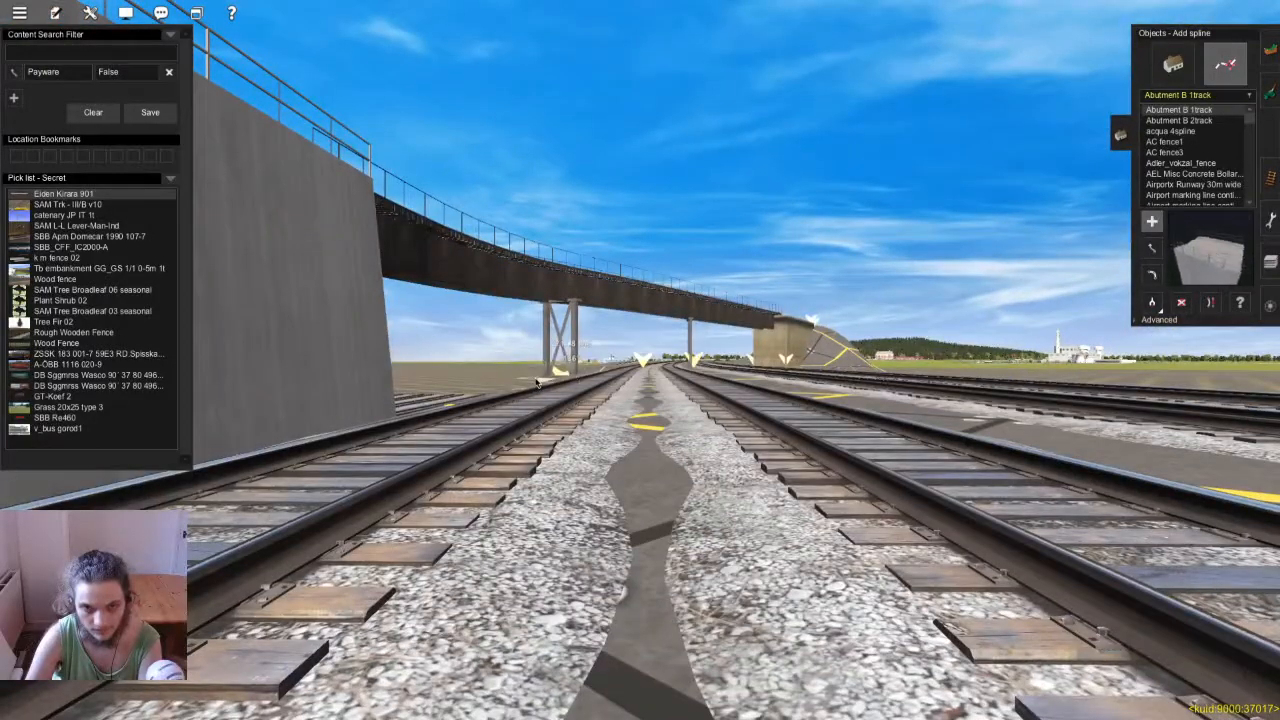
key(Up)
key(Down)
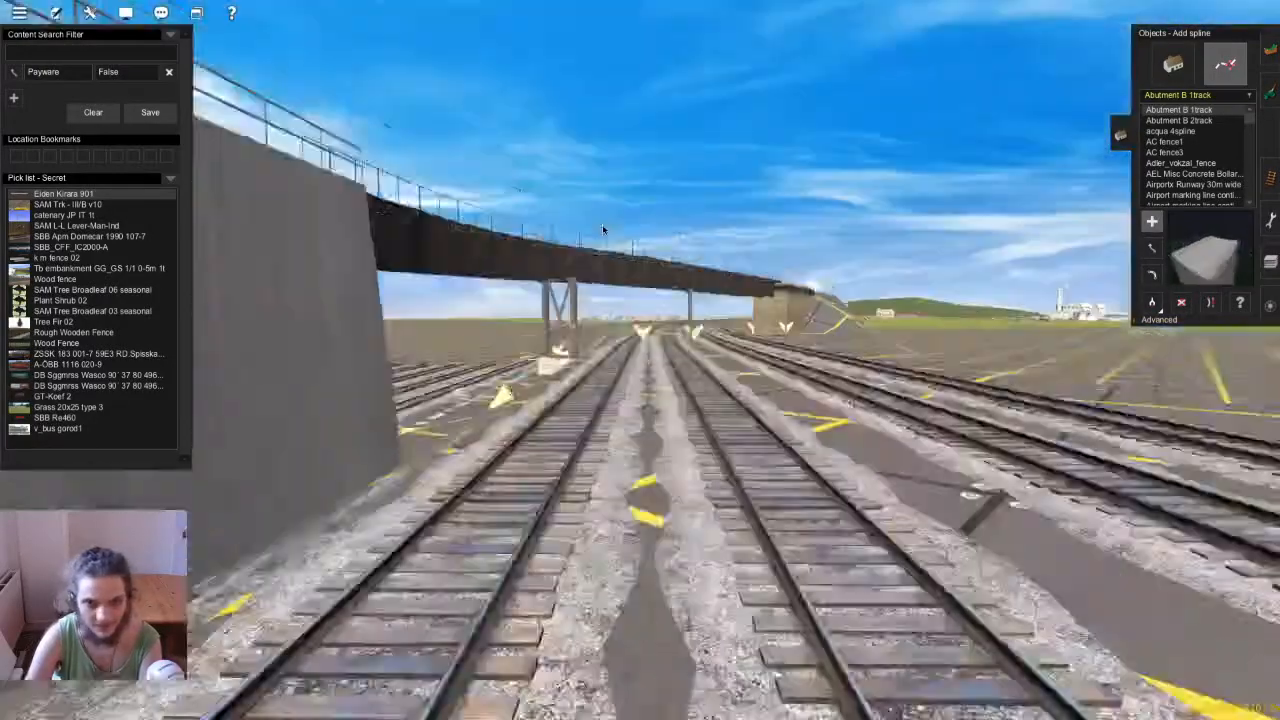
key(Up)
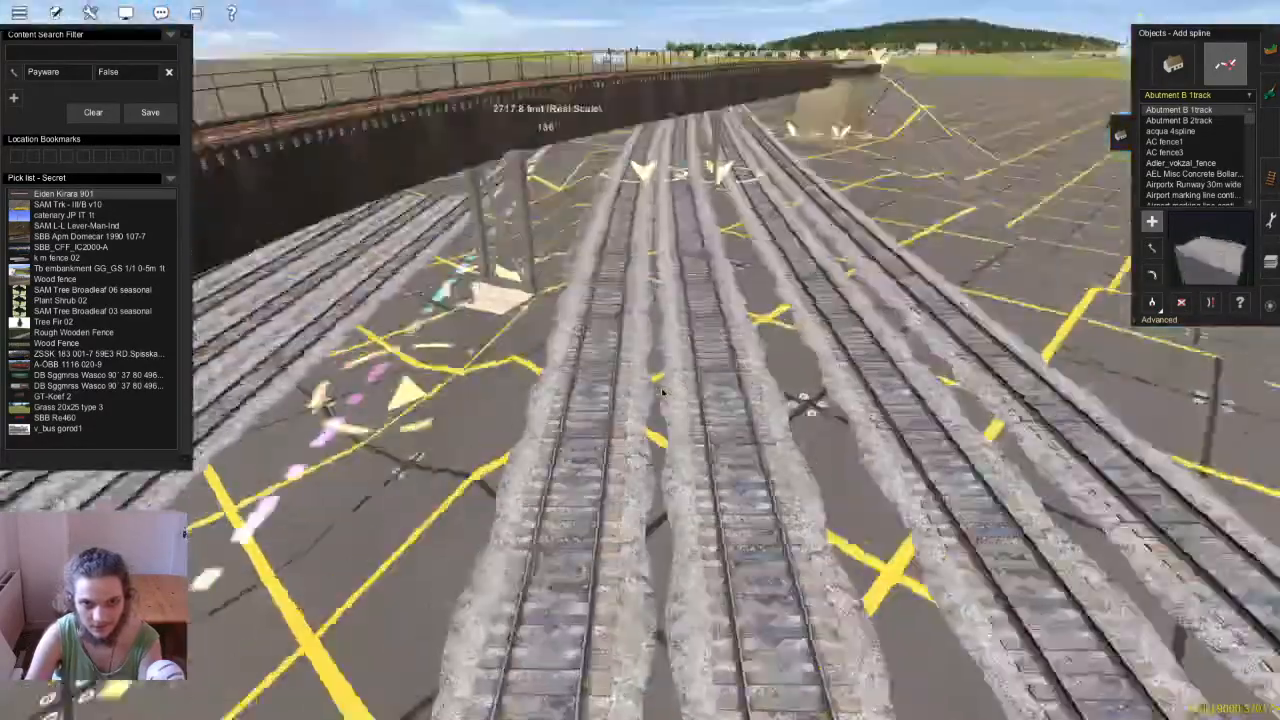
Delete the old stone abutment splines under the curved track at the bridge end
scroll(670, 292, down, 3)
key(Right)
scroll(686, 358, up, 3)
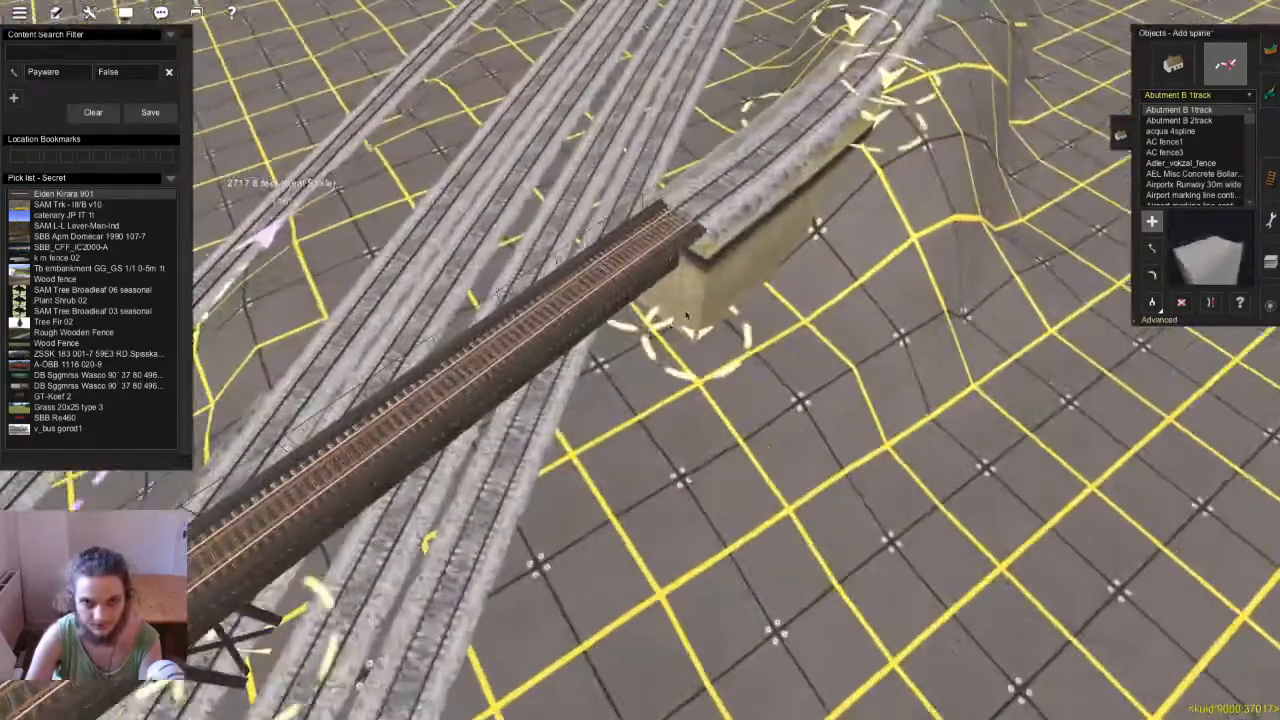
key(d)
click(662, 318)
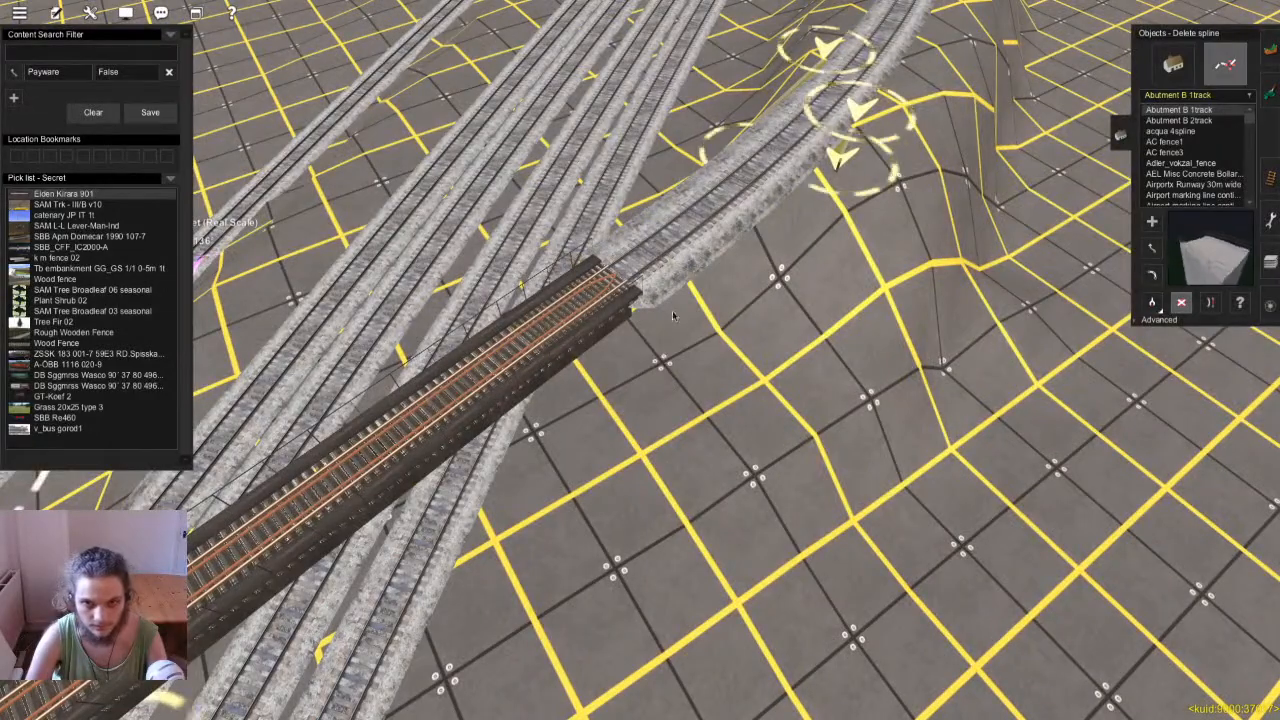
right_click(718, 232)
key(Up)
click(780, 270)
click(658, 258)
scroll(495, 472, down, 3)
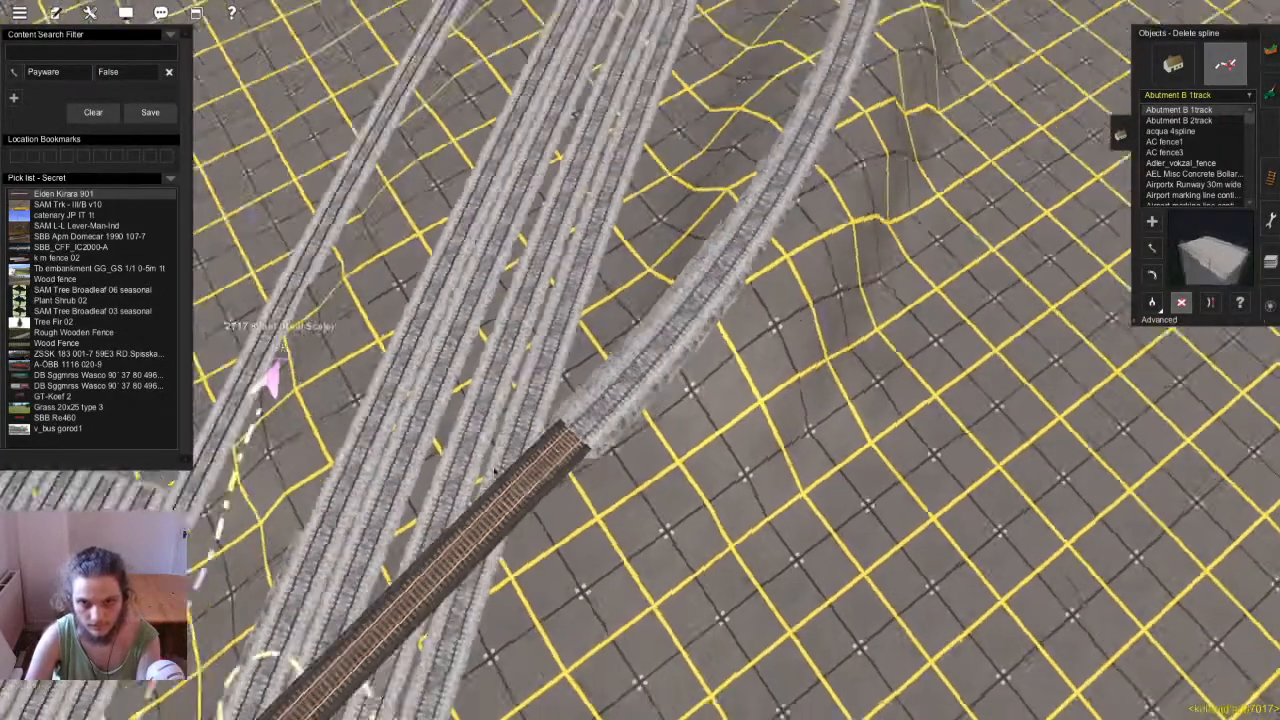
Lay an Abutment B 1track spline from the bridge end along the curved track, extended by a short second segment
scroll(495, 472, down, 3)
key(Down)
right_click(503, 423)
key(Left)
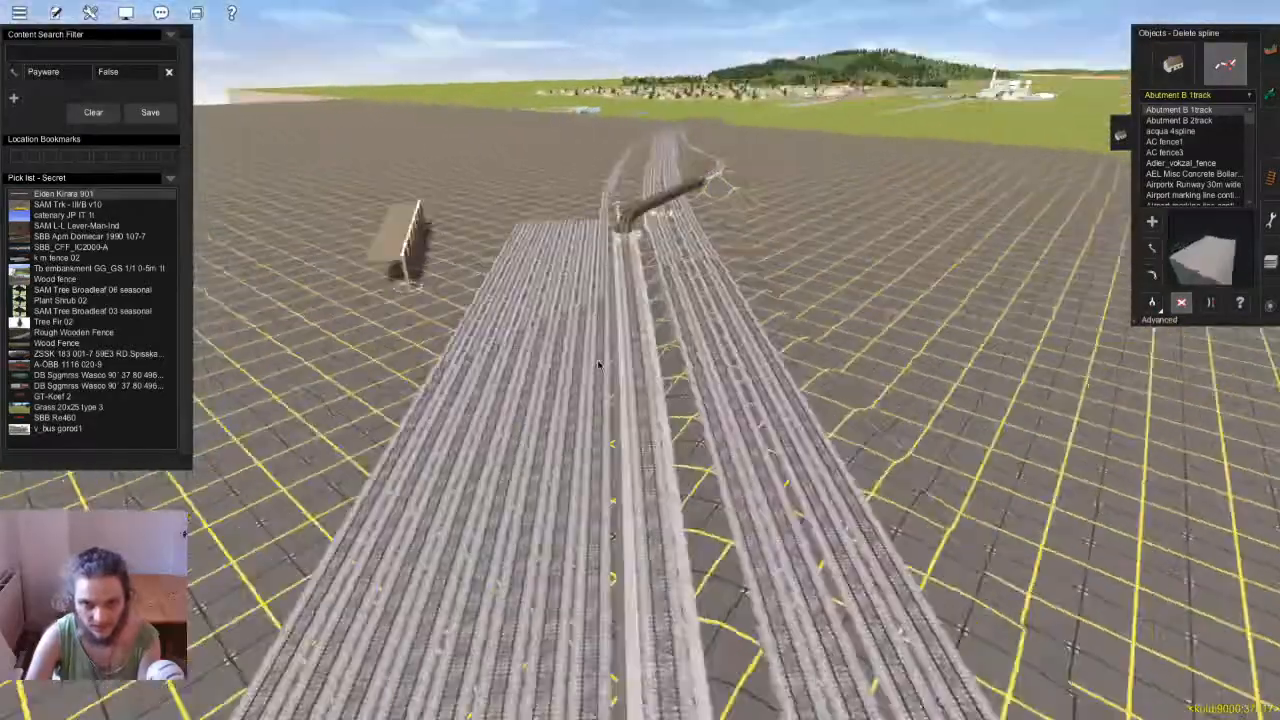
key(Left)
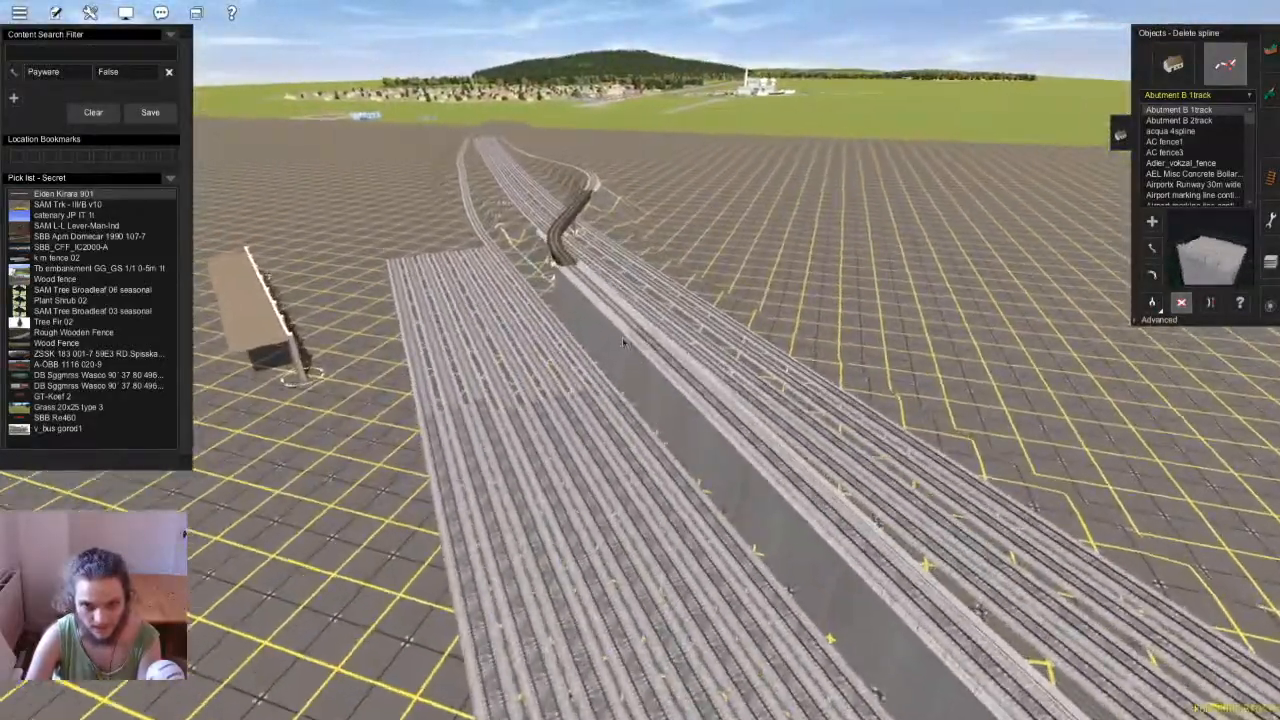
key(Right)
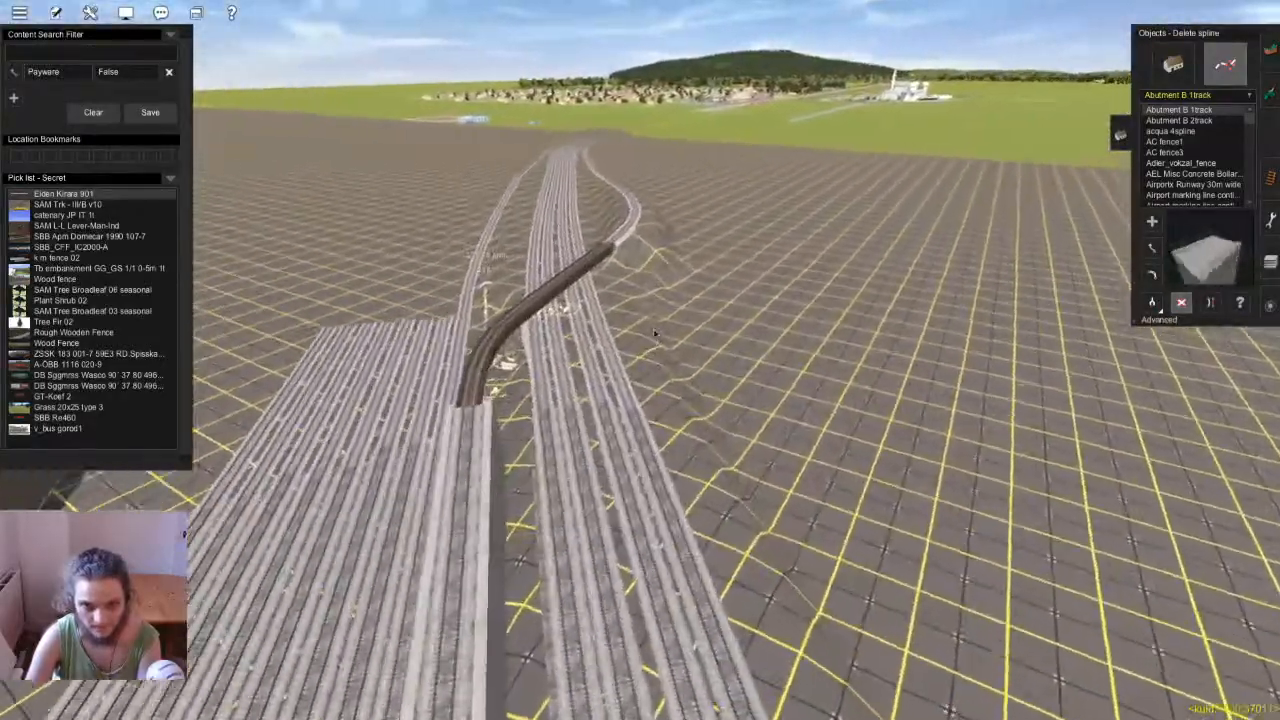
right_click(628, 262)
key(Up)
scroll(636, 370, up, 5)
key(a)
drag(648, 358, 659, 278)
key(Up)
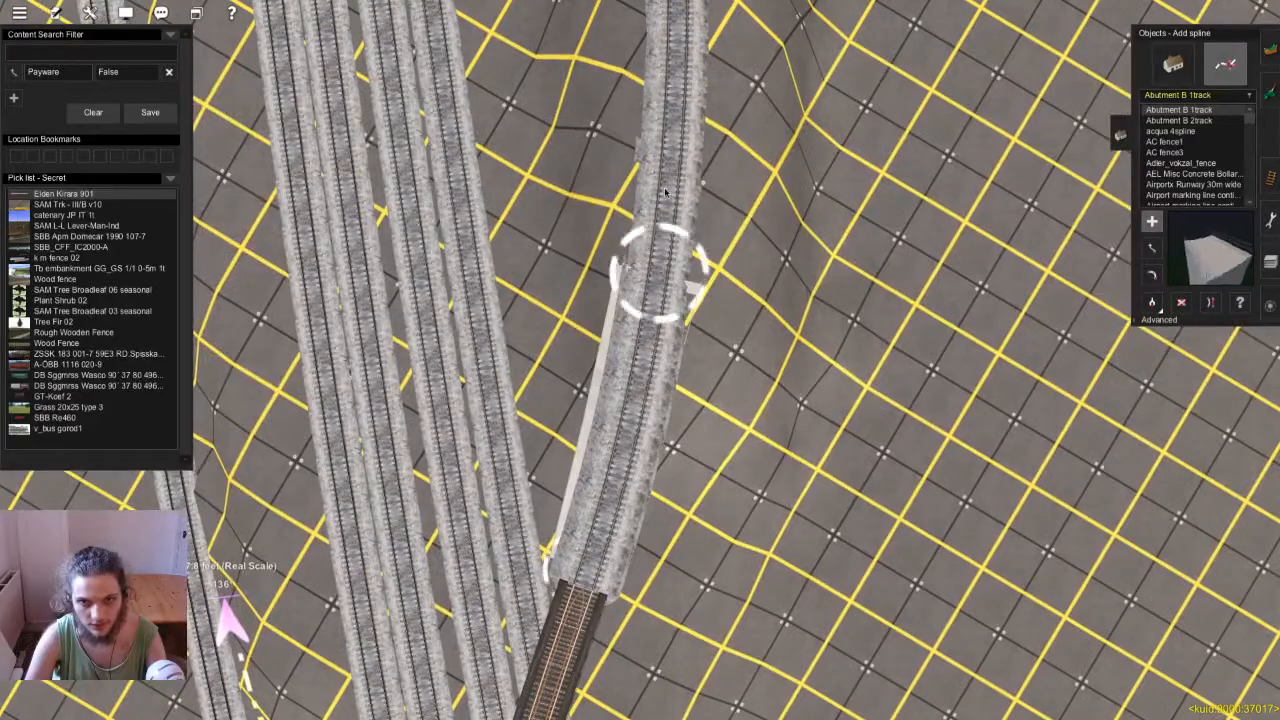
drag(665, 199, 672, 170)
right_click(590, 580)
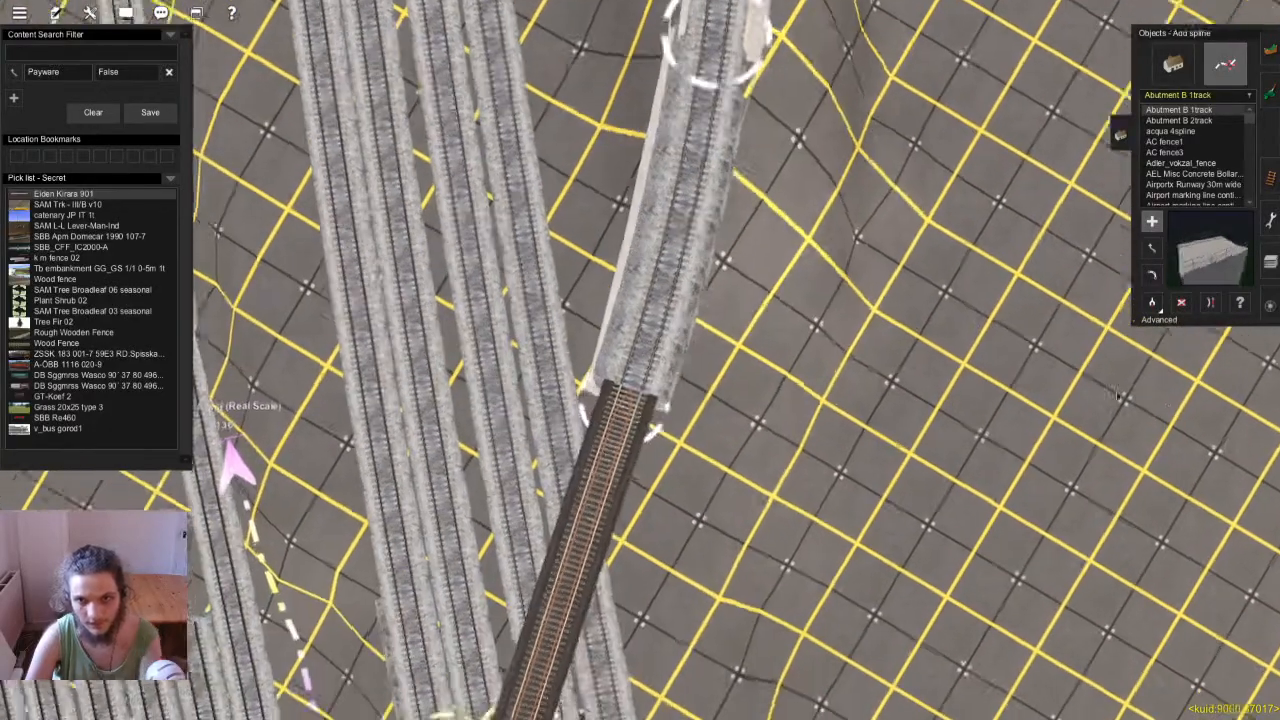
Raise the new abutment to track level, bringing its bridge-end vertex up to about 13.39 m
key(Down)
key(Right)
click(1143, 322)
click(1151, 336)
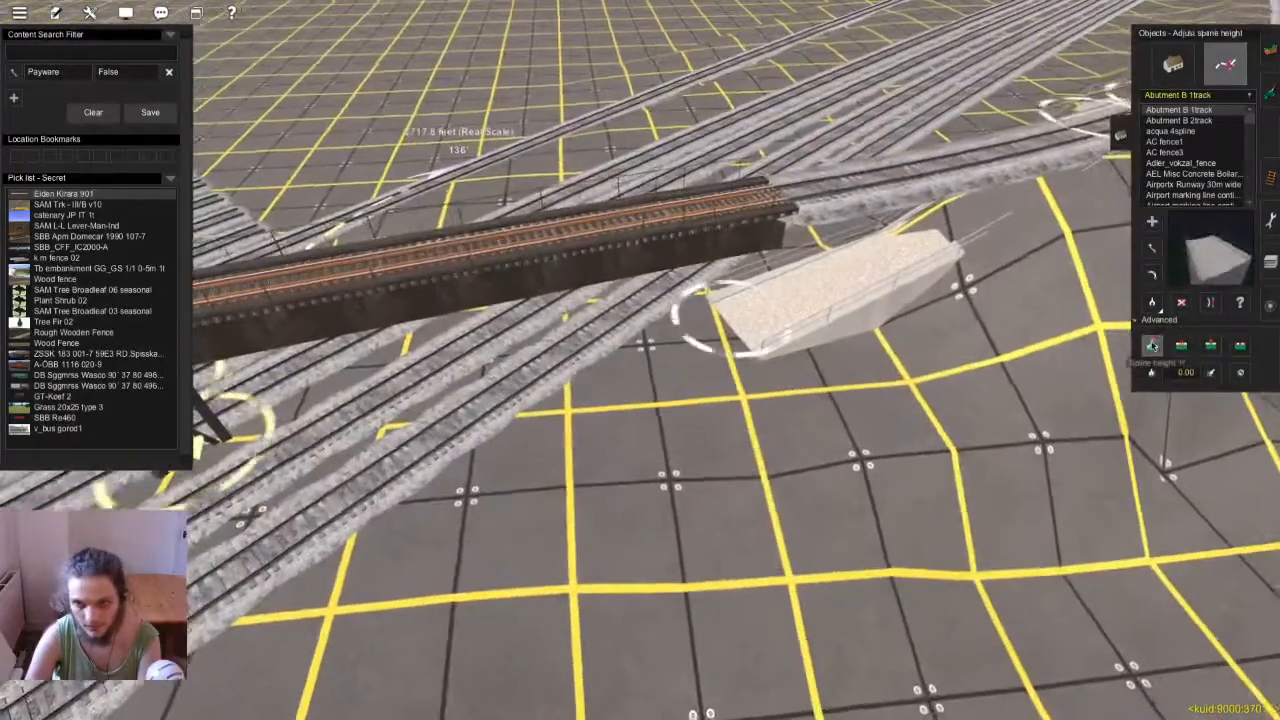
key(Right)
drag(734, 342, 734, 302)
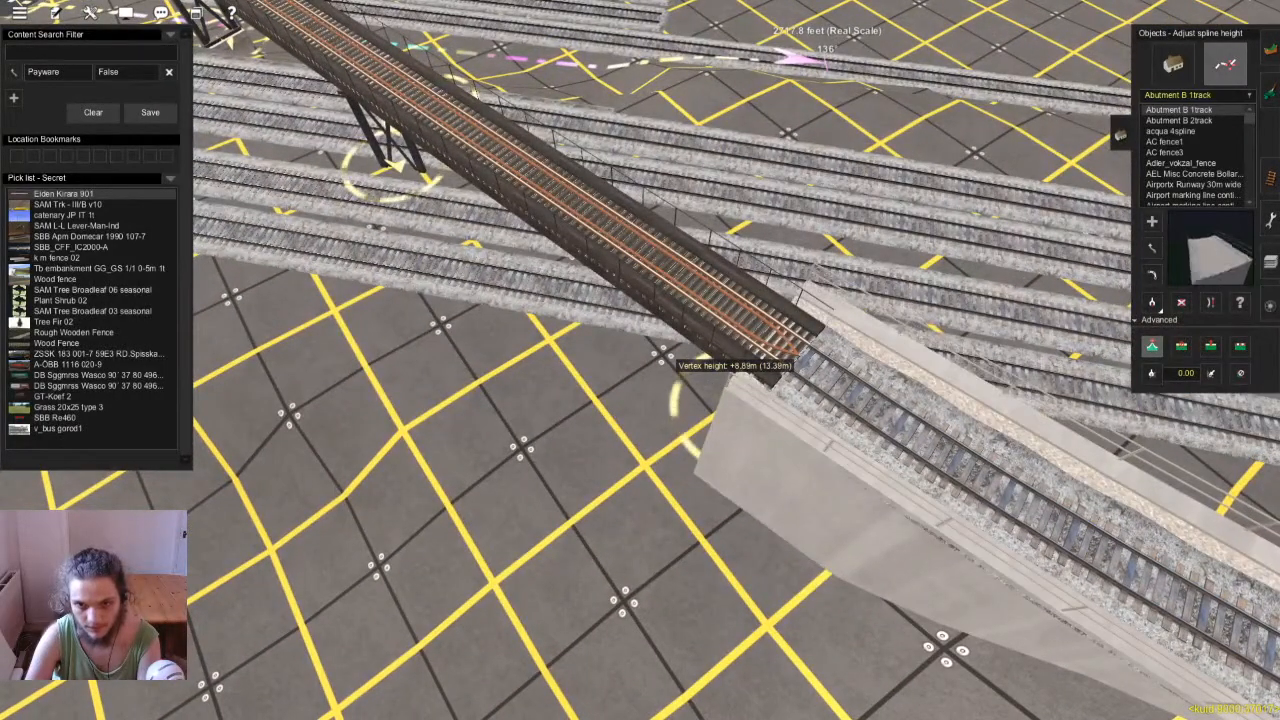
drag(735, 352, 735, 350)
key(Right)
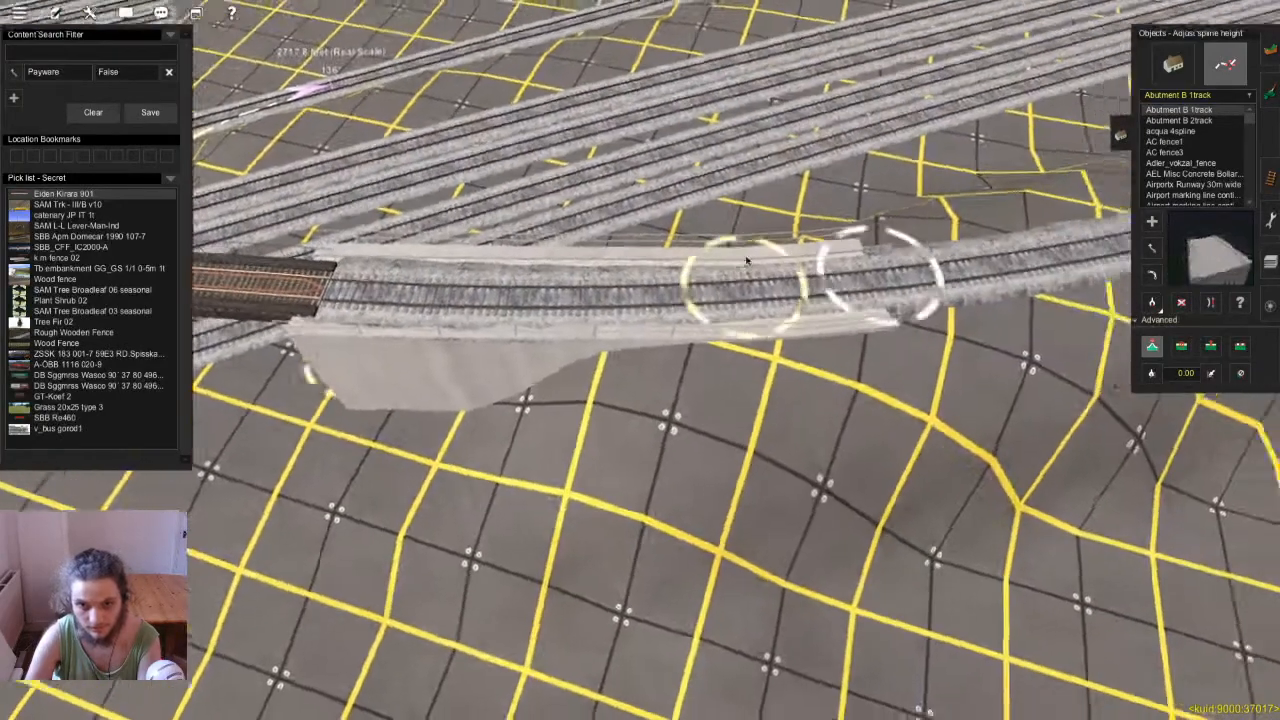
Try to straighten the abutment spline segments around its middle vertex beneath the curved track
key(s)
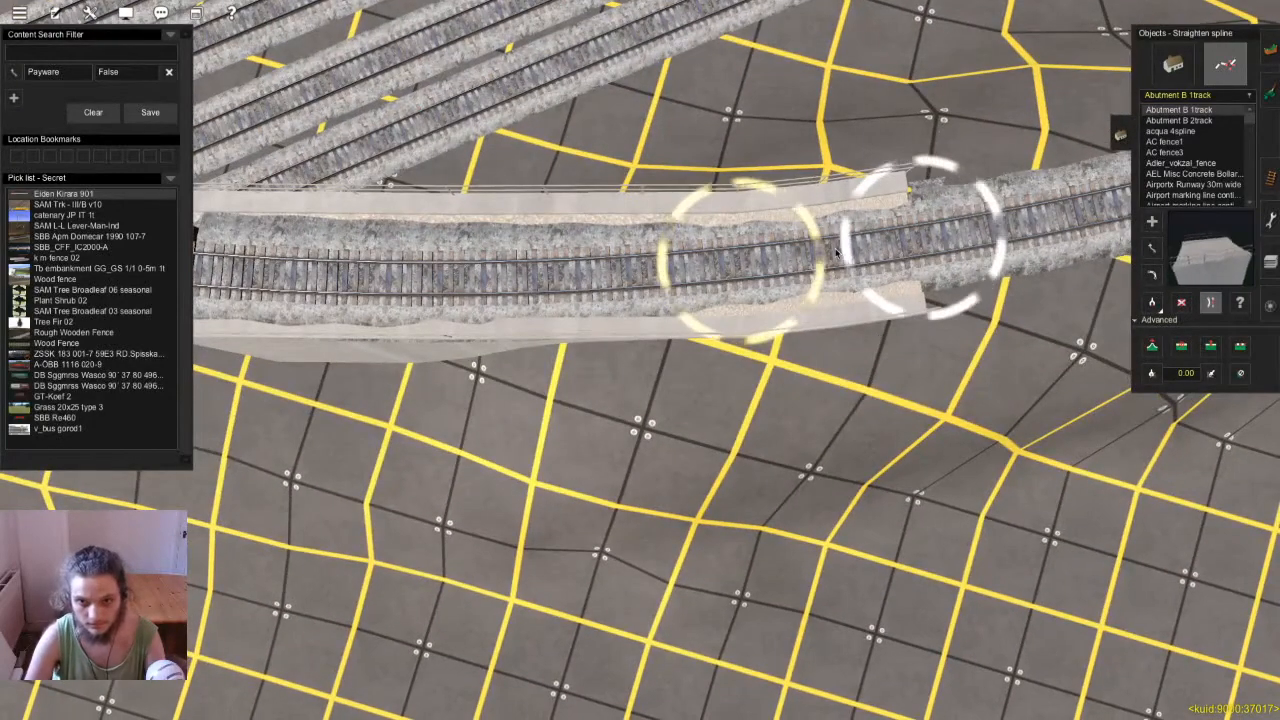
click(832, 276)
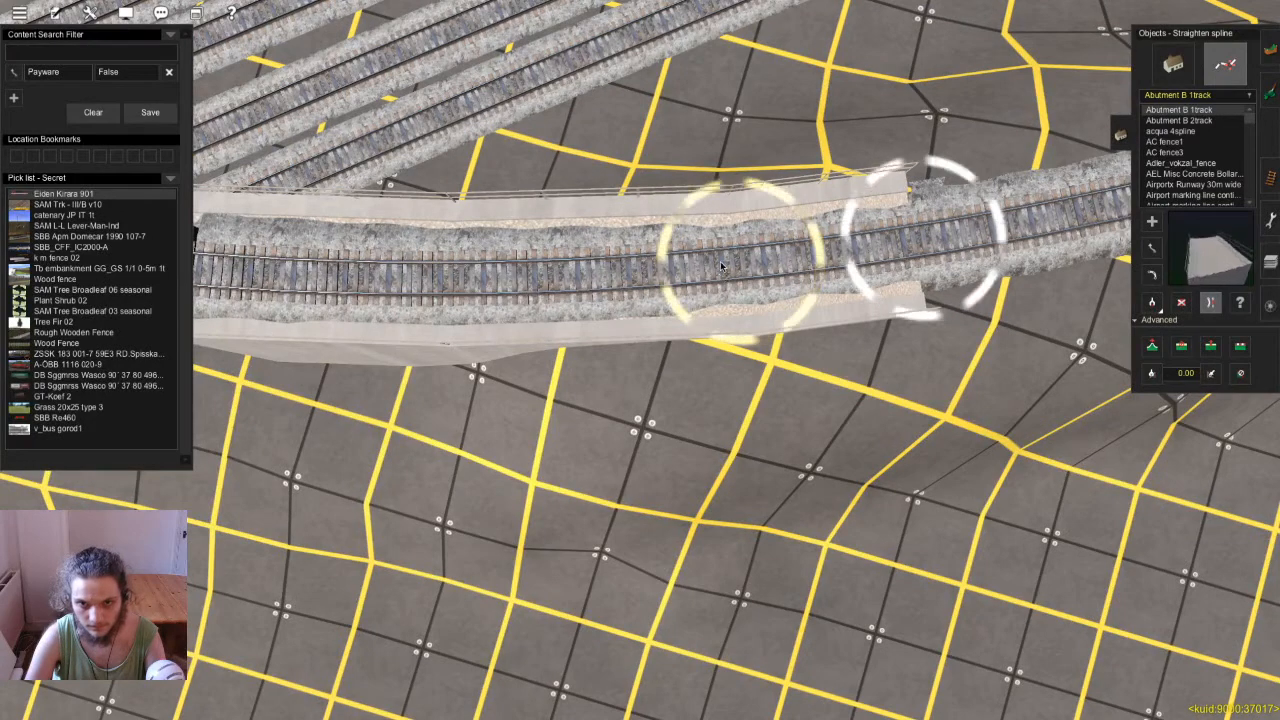
click(733, 271)
click(810, 268)
click(639, 262)
click(797, 274)
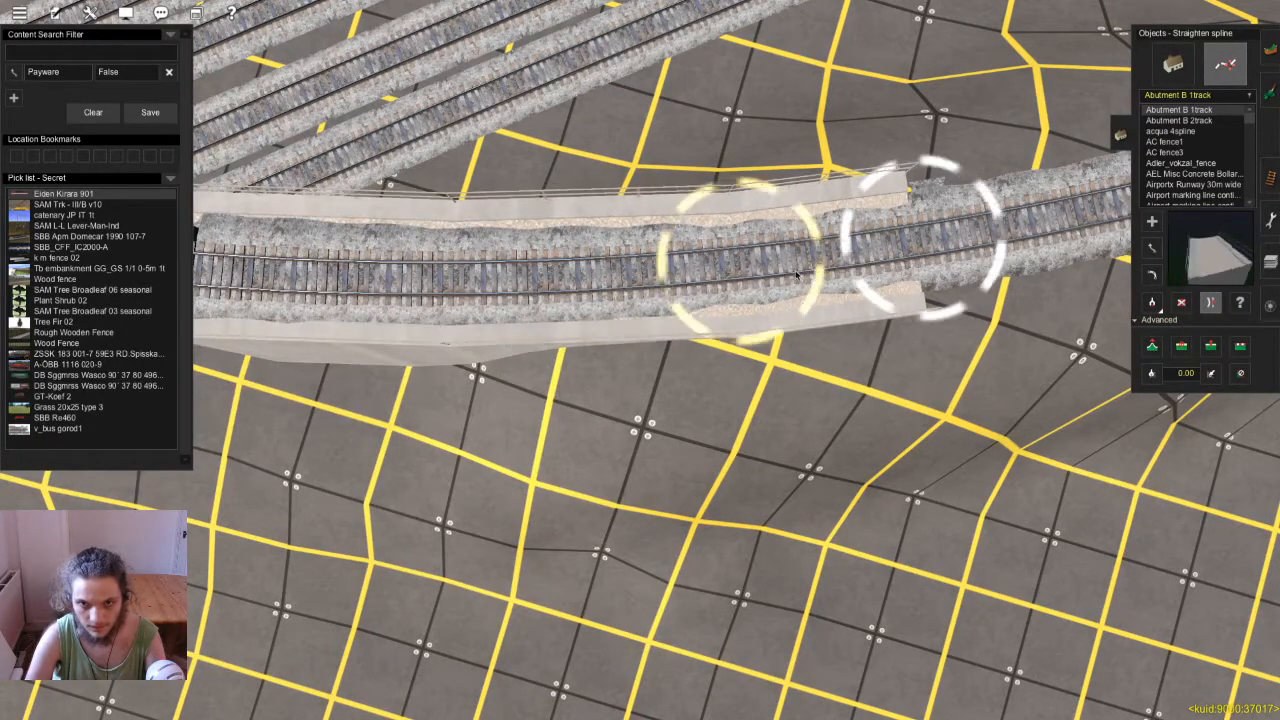
Fine-tune the abutment's vertex heights, lowering the middle one by about 0.16 m, and pull its far end back toward the bridge
drag(728, 268, 737, 275)
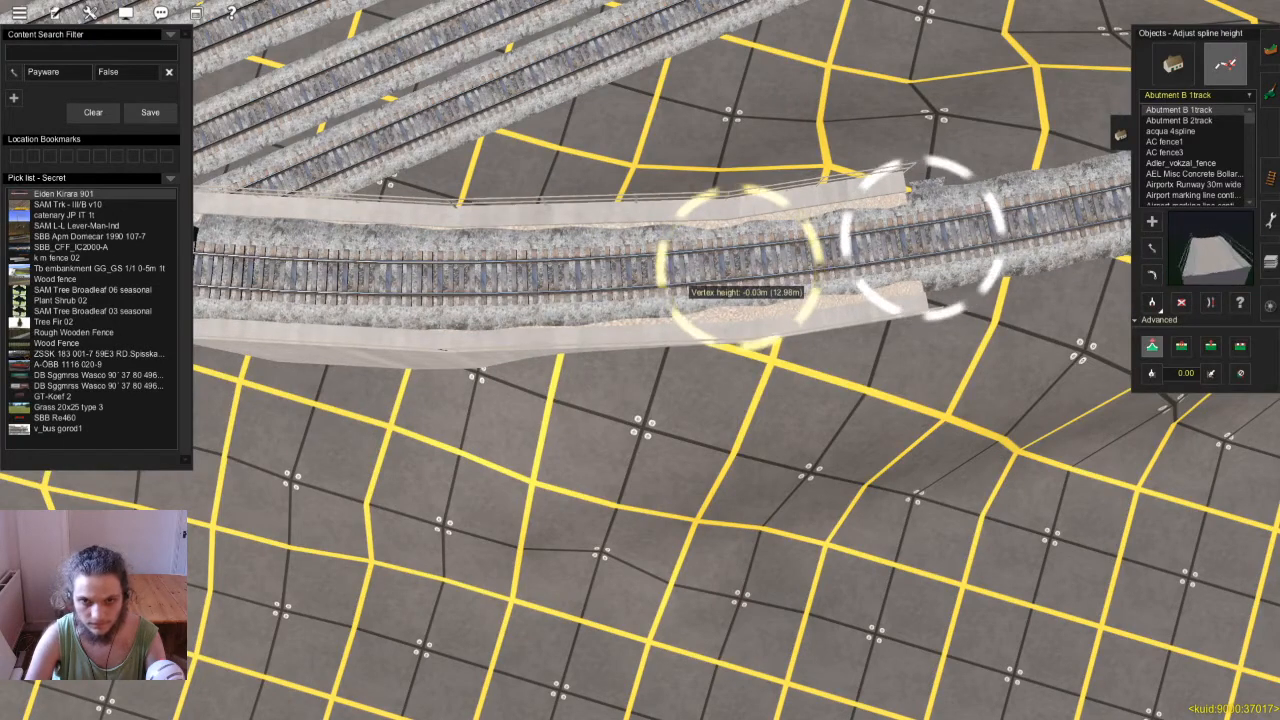
drag(739, 270, 739, 274)
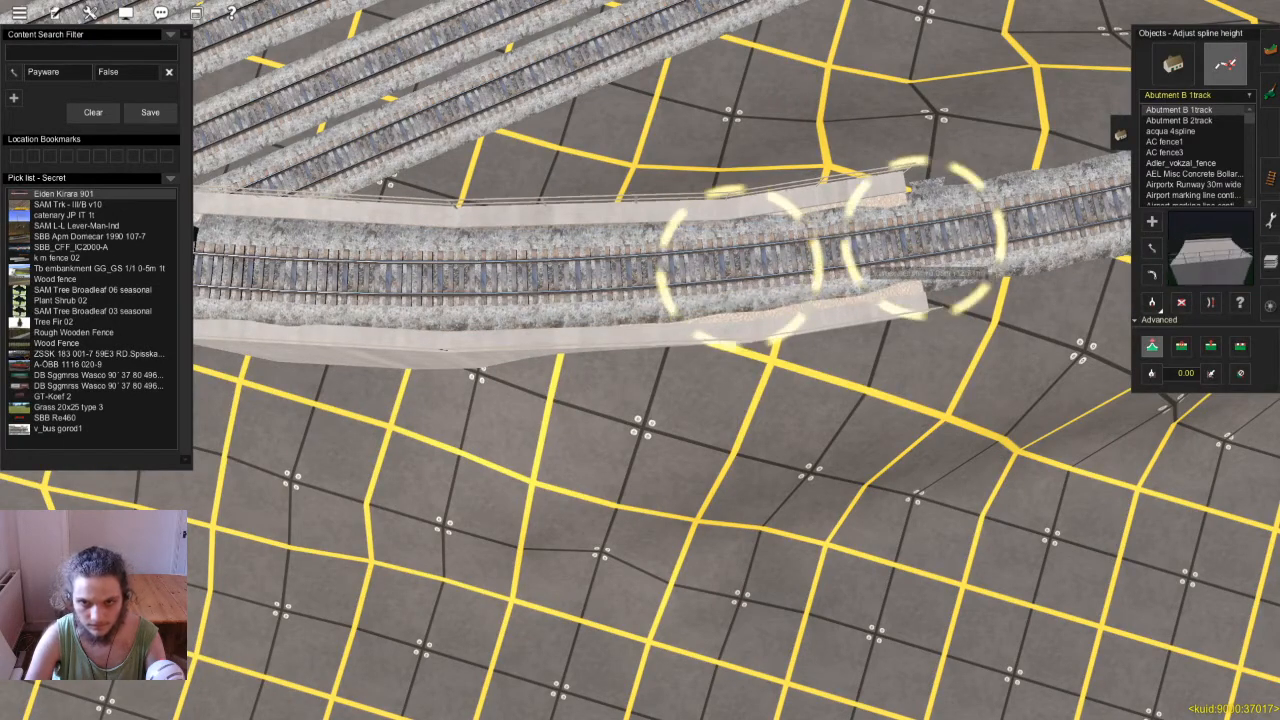
key(m)
drag(914, 256, 829, 265)
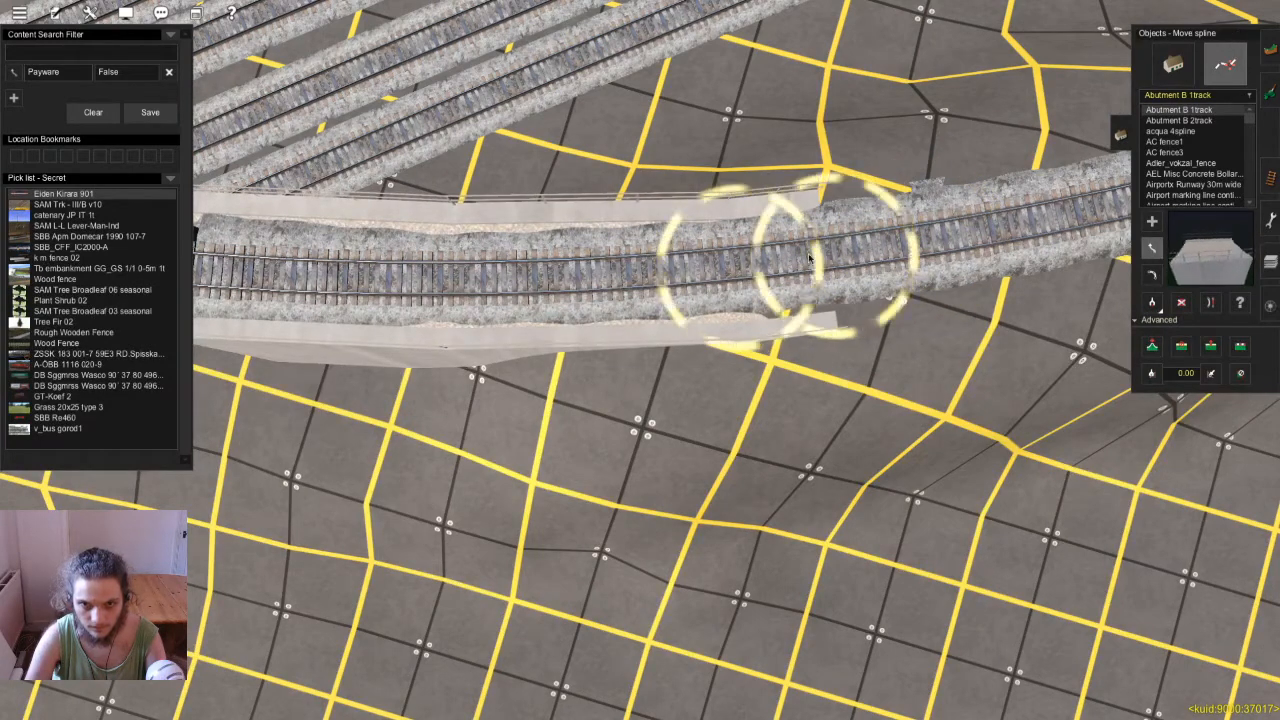
click(1152, 346)
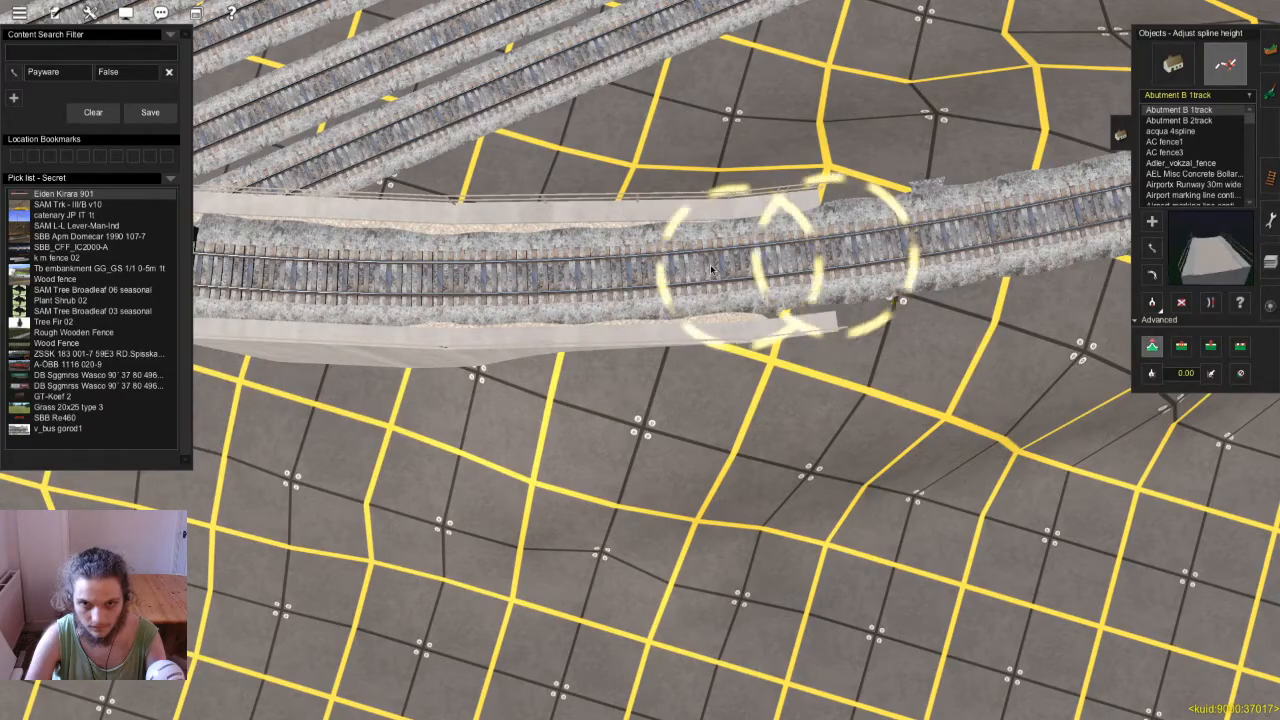
drag(786, 260, 786, 262)
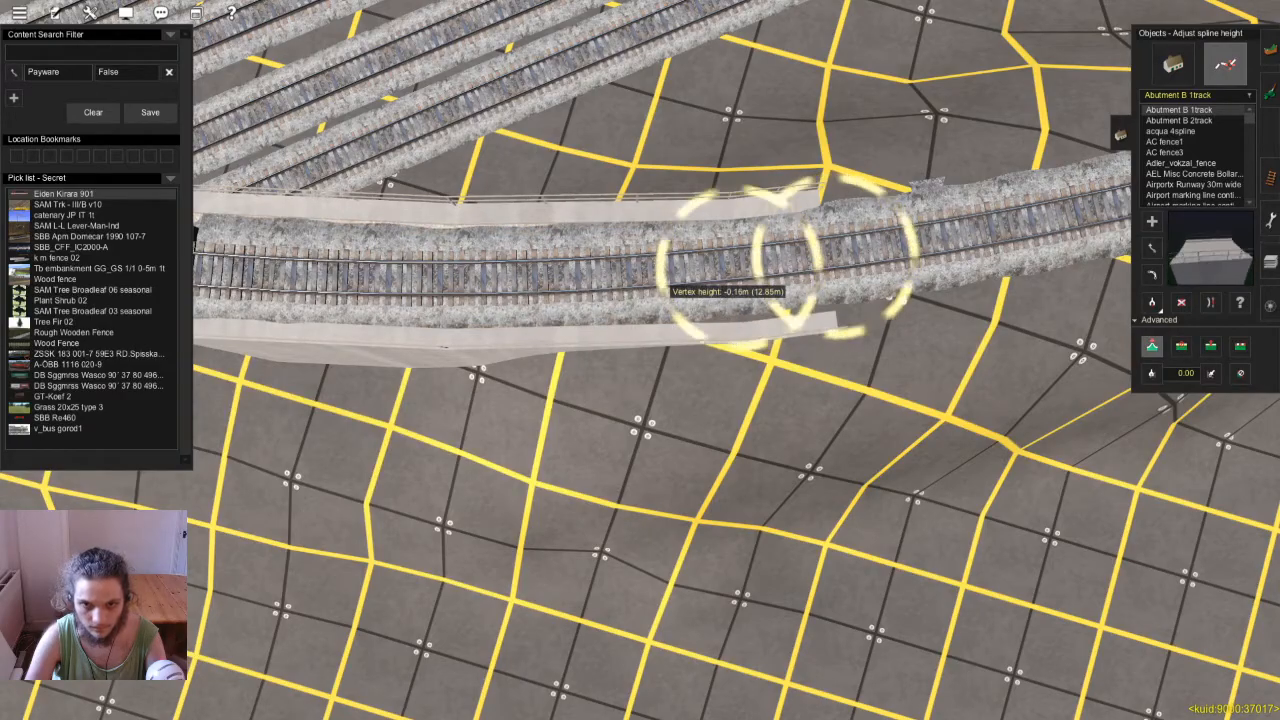
Move the abutment's bridge-end vertex forward so its edge lines up more closely with the end of the bridge deck
right_click(476, 284)
key(Left)
key(Down)
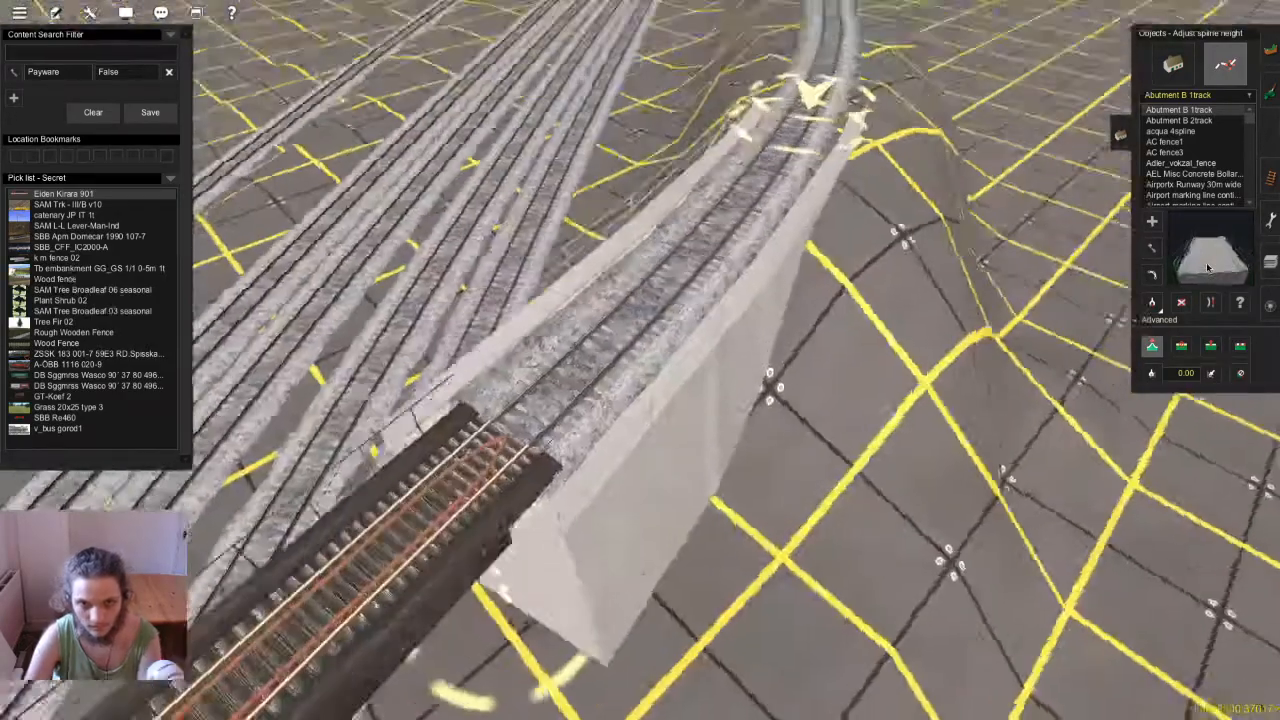
key(Left)
scroll(1207, 267, up, 3)
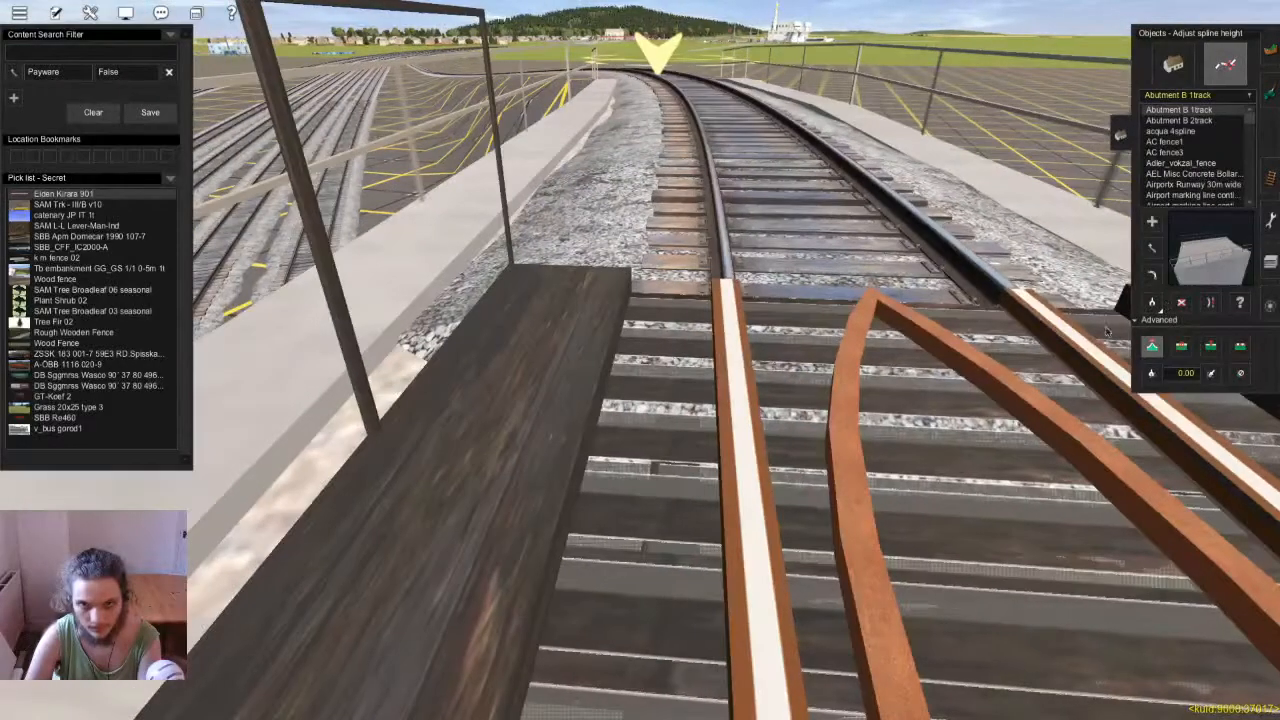
scroll(801, 382, down, 3)
key(Up)
key(m)
drag(654, 481, 650, 433)
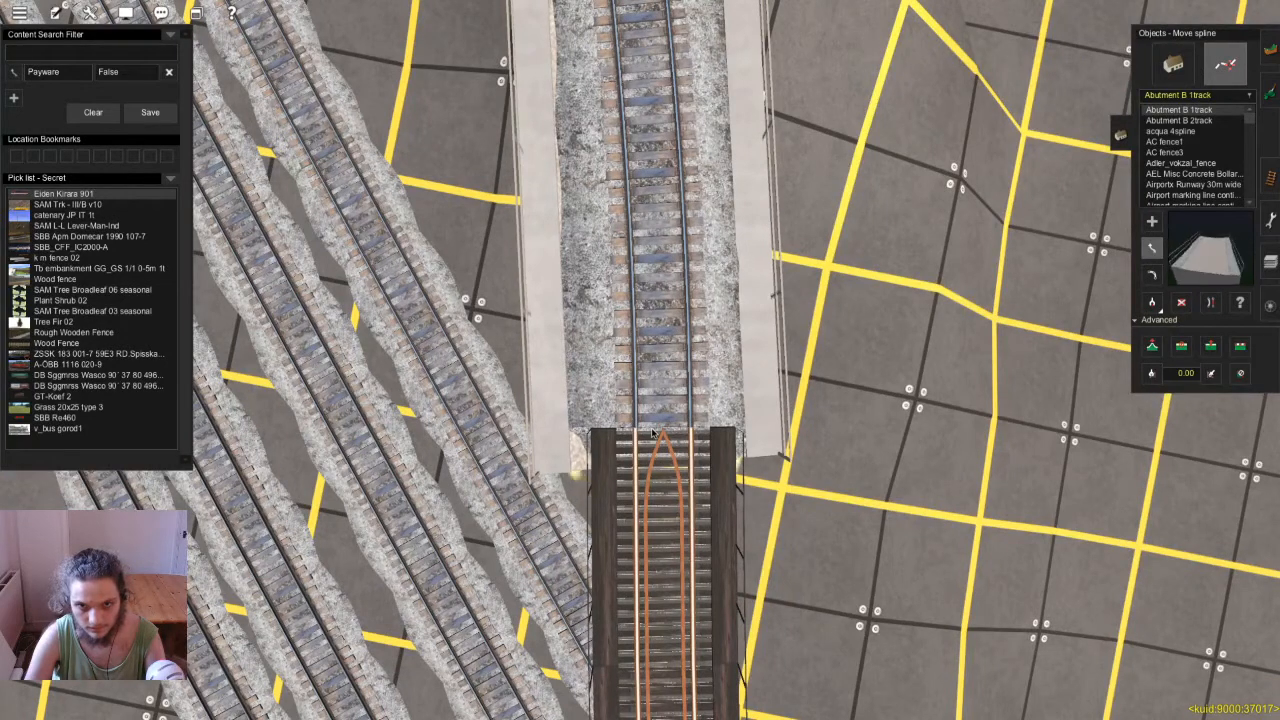
scroll(638, 176, down, 5)
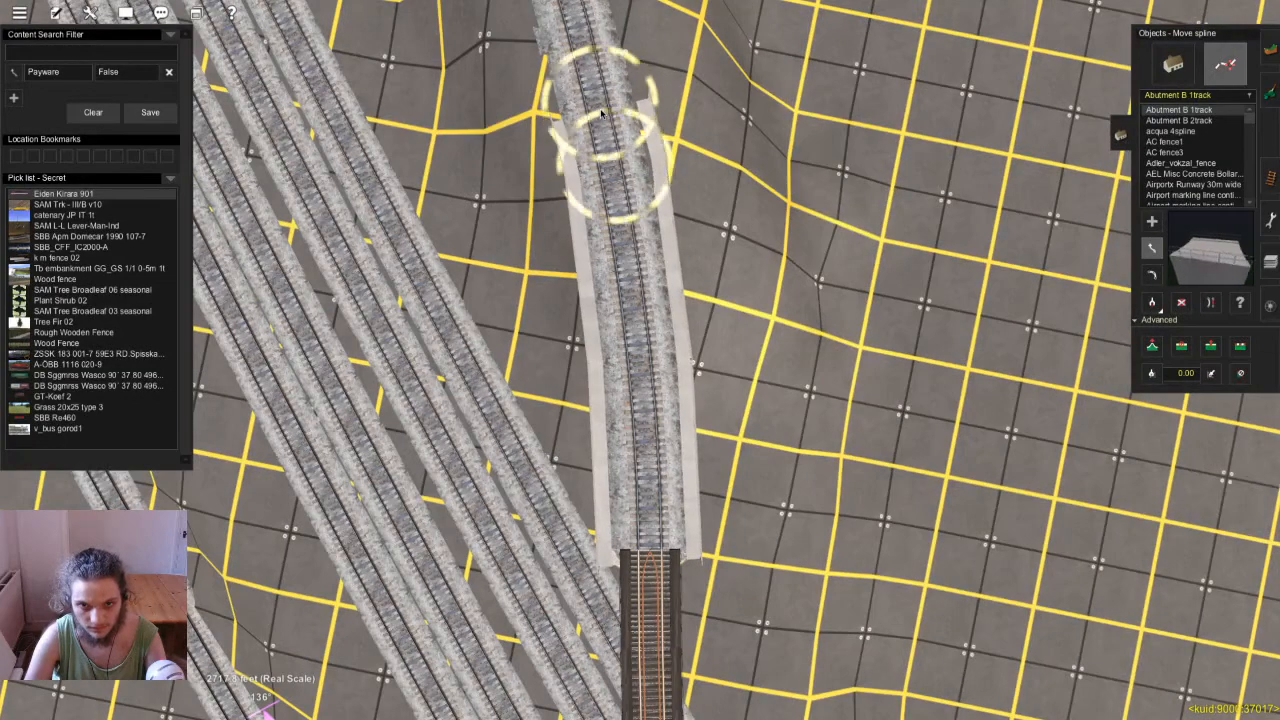
right_drag(601, 113, 662, 373)
key(Right)
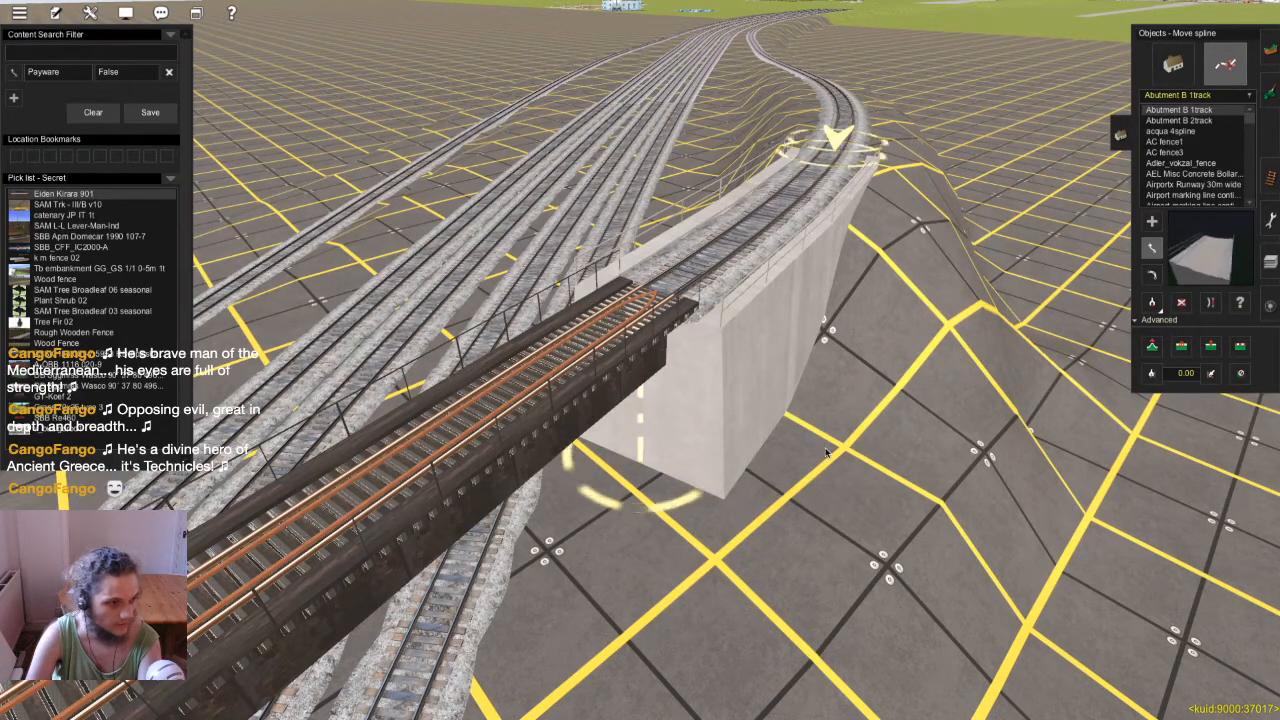
Inspect the fitted abutment from beneath the bridge, from above the track and along its outer wall
right_drag(828, 464, 748, 175)
key(Left)
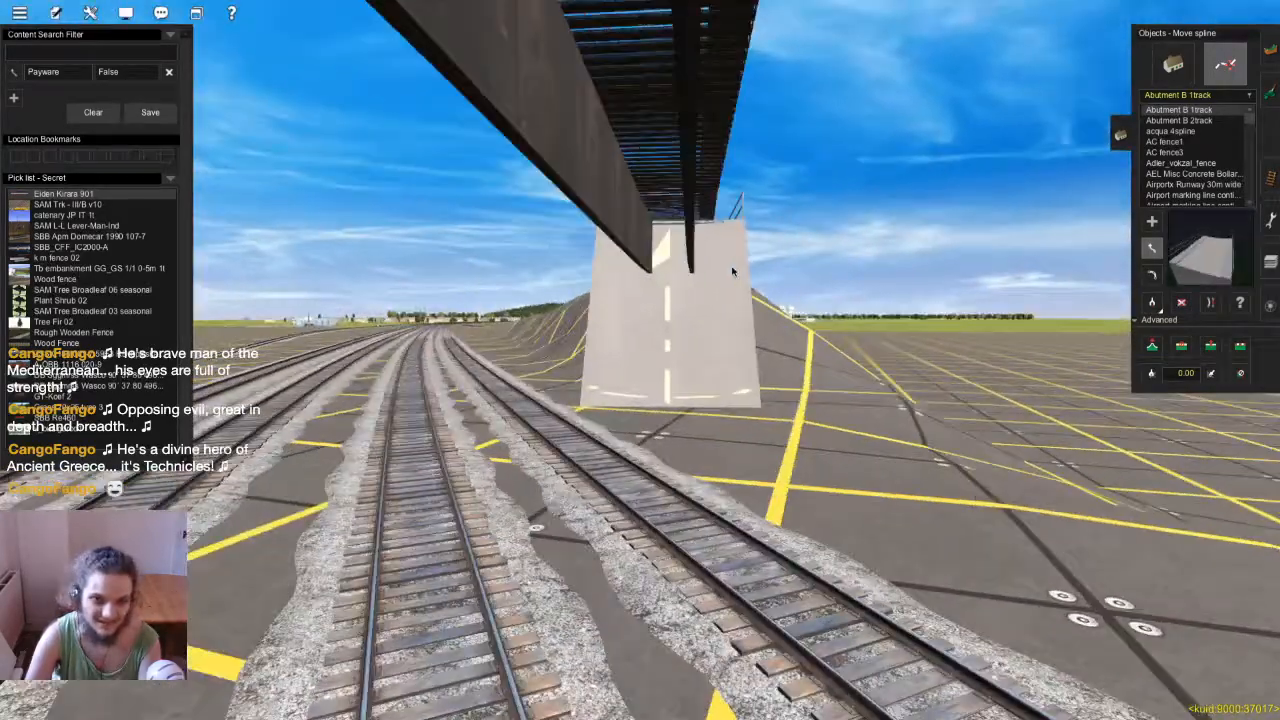
key(Up)
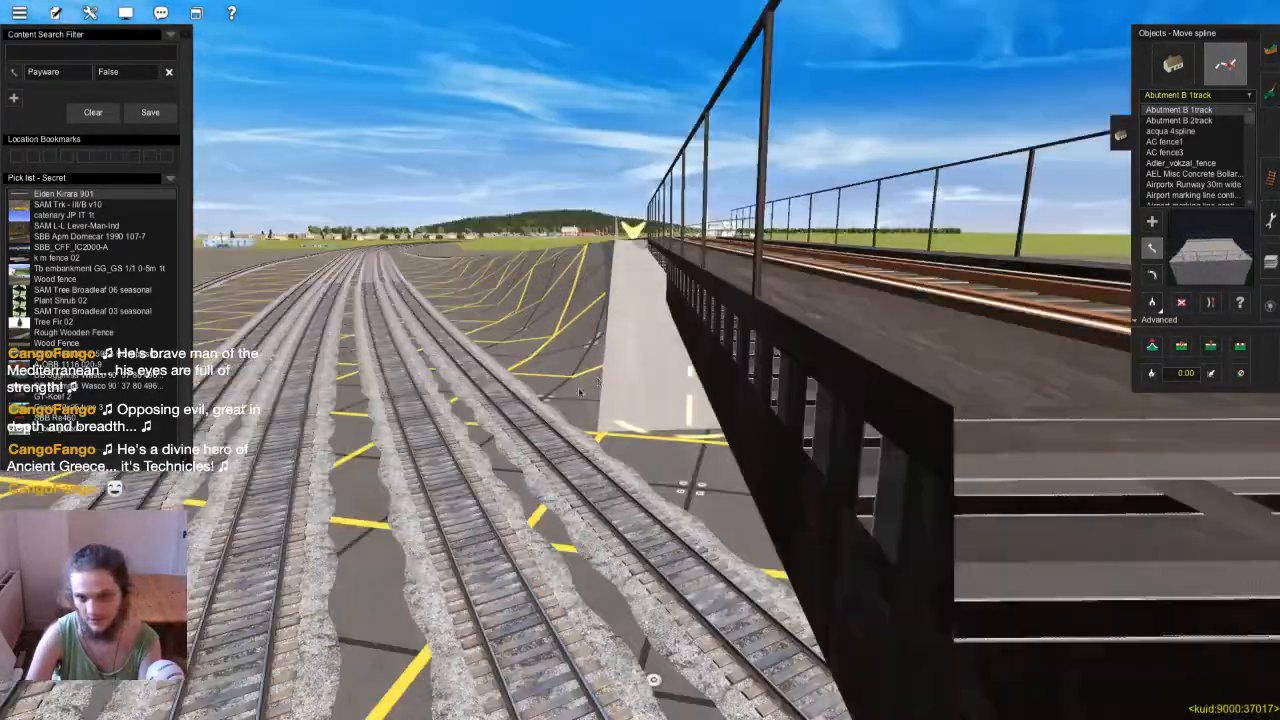
key(Up)
scroll(671, 344, up, 5)
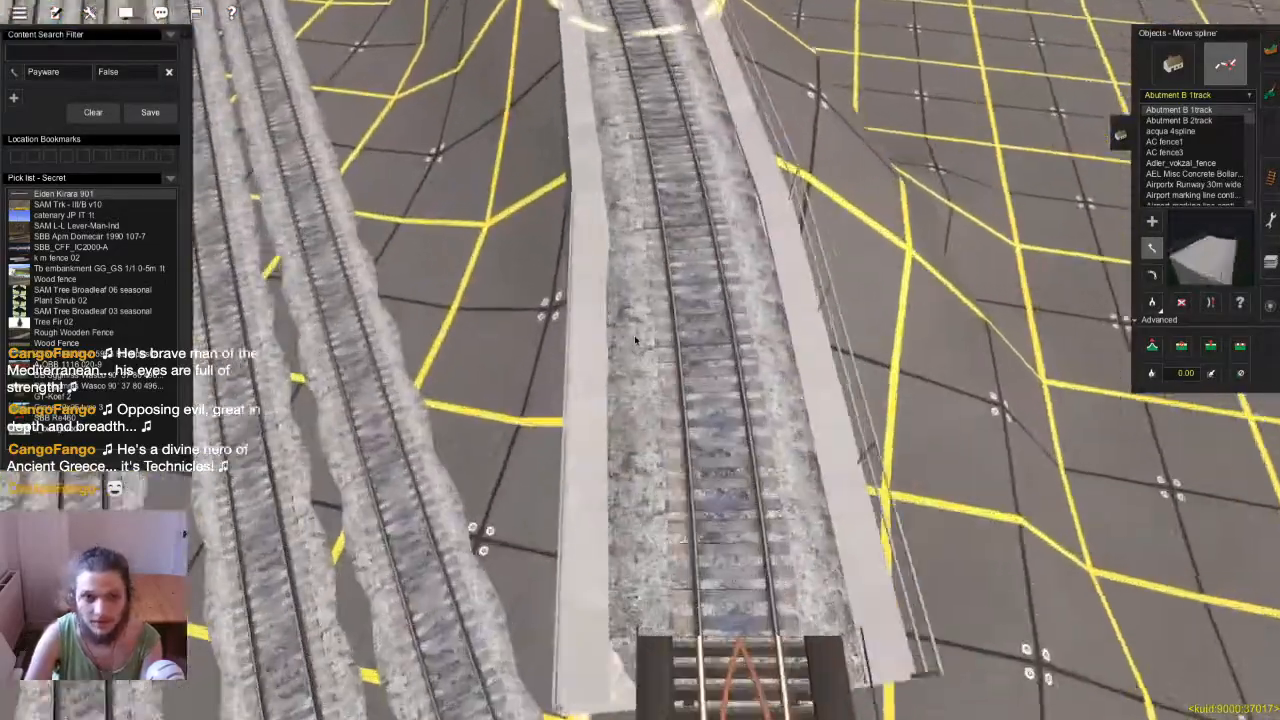
key(Left)
key(Left)
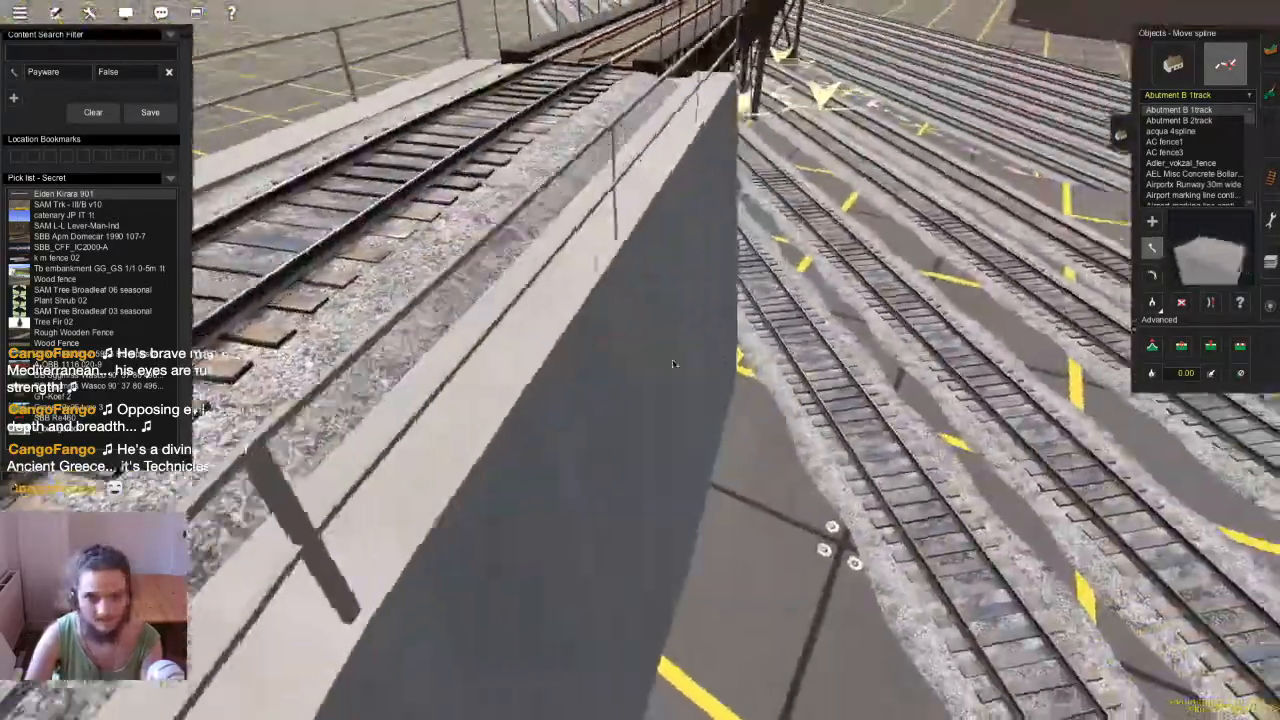
scroll(637, 363, down, 5)
key(Down)
scroll(645, 381, down, 3)
key(Left)
Leave the spline editing tool and save the route with the new abutment
key(F3)
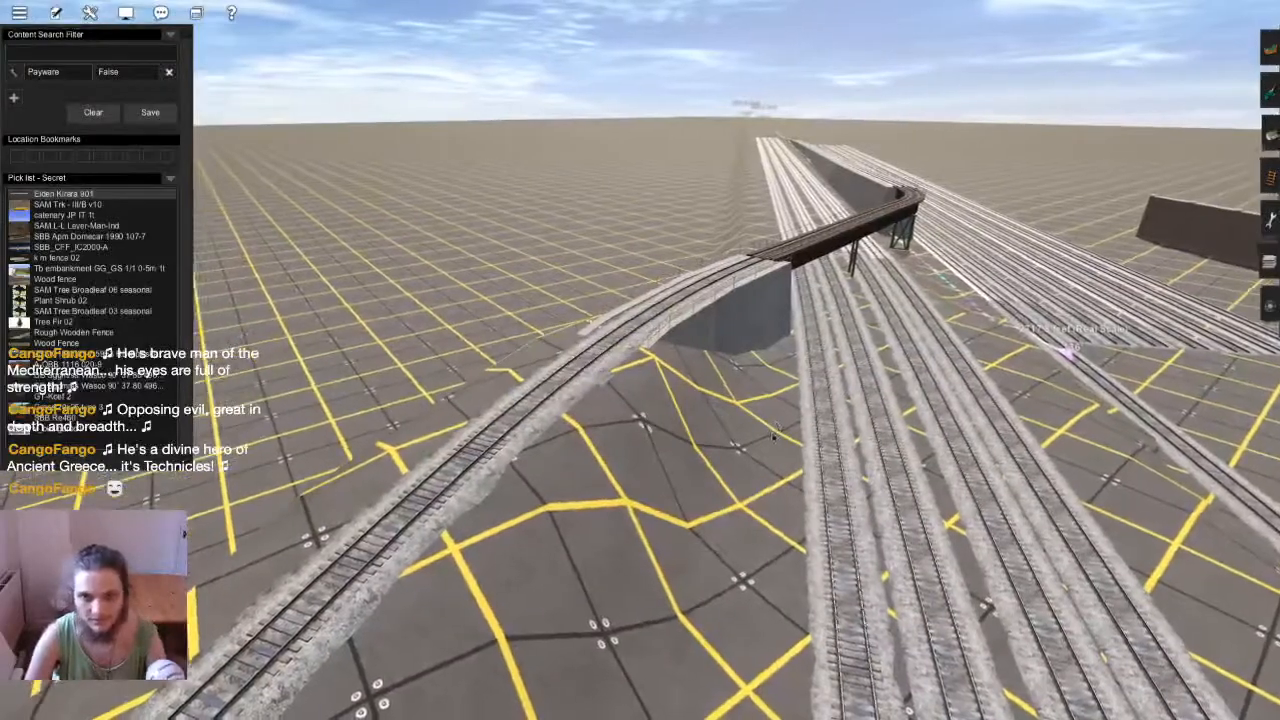
key(ctrl+s)
key(Return)
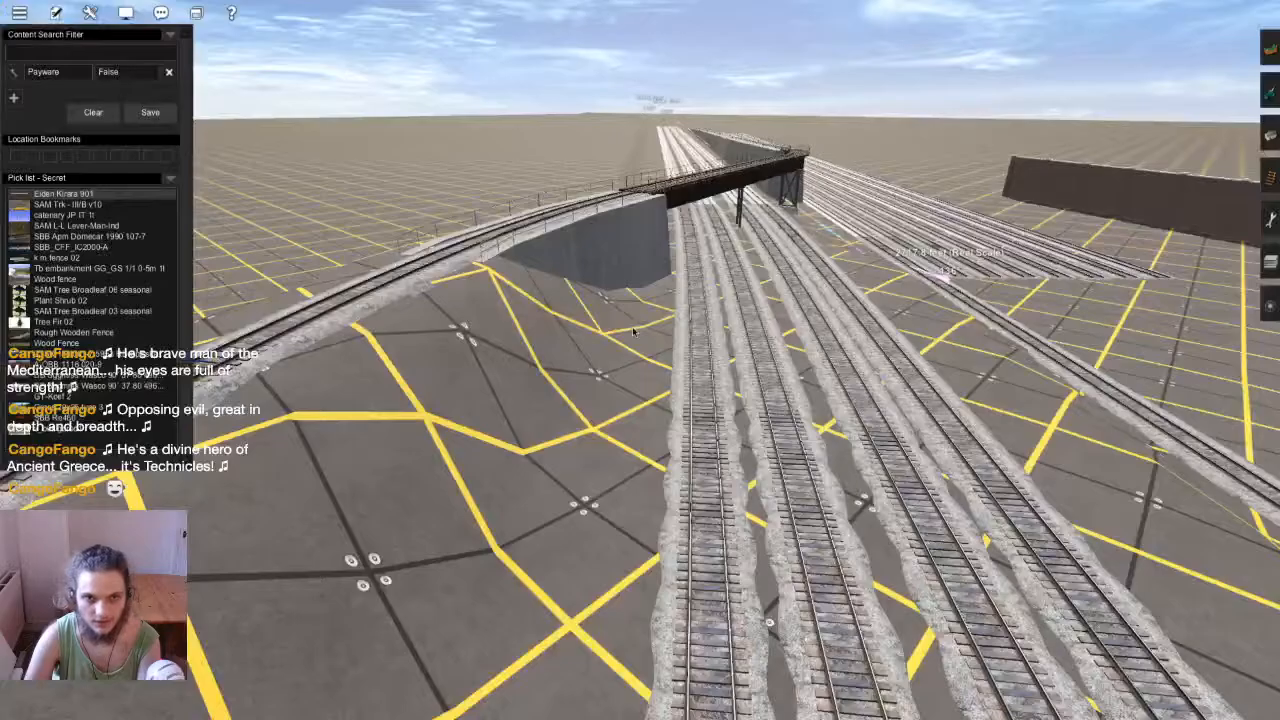
Use the route map to jump to Blackberry Sidings and look over the yard with the yellow locomotives
right_drag(605, 371, 665, 307)
key(Up)
key(ctrl+m)
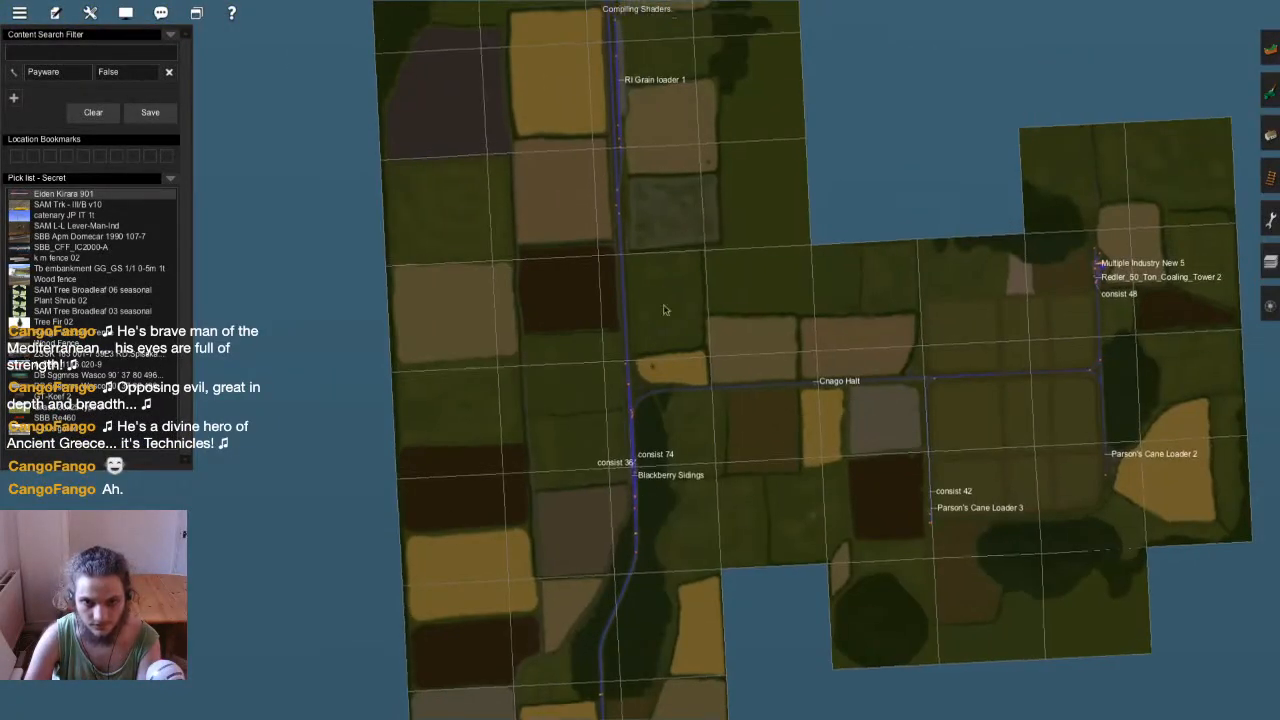
right_click(636, 480)
key(ctrl+m)
scroll(623, 381, up, 10)
key(Left)
mouse_move(623, 381)
right_down()
mouse_move(612, 224)
mouse_move(687, 374)
mouse_move(672, 390)
mouse_move(659, 374)
mouse_move(606, 372)
right_up()
key(Right)
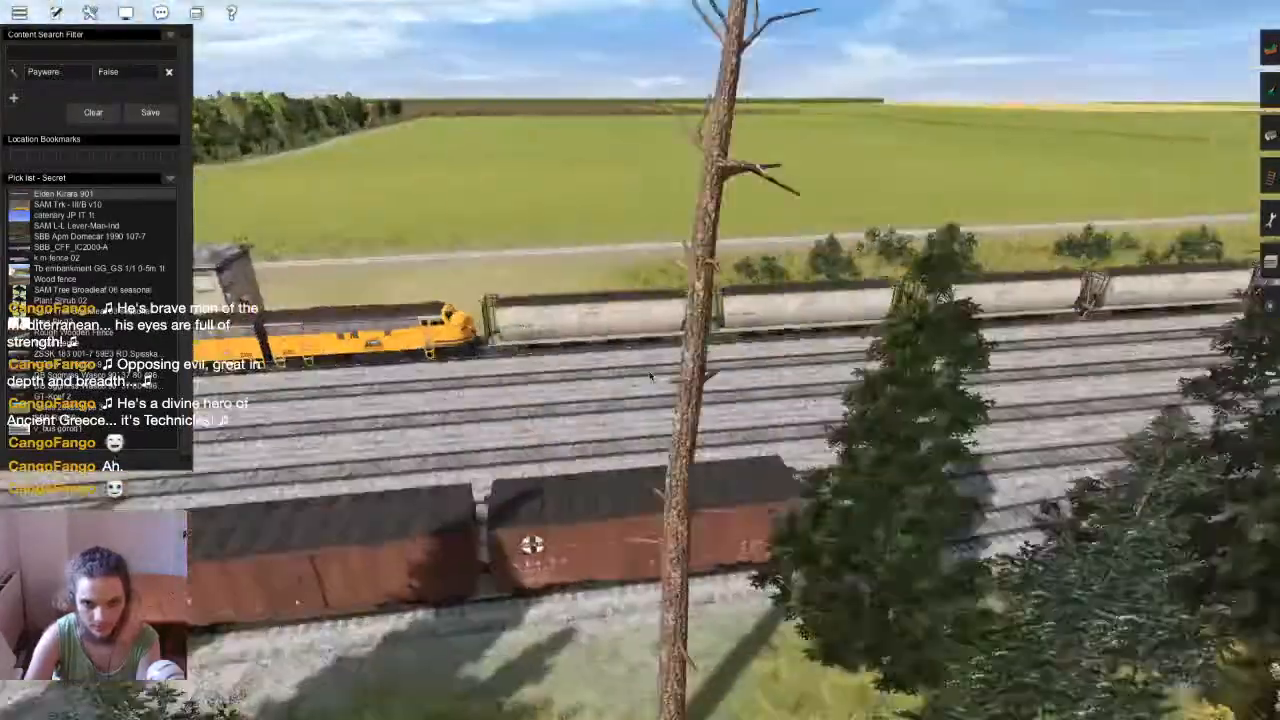
key(Right)
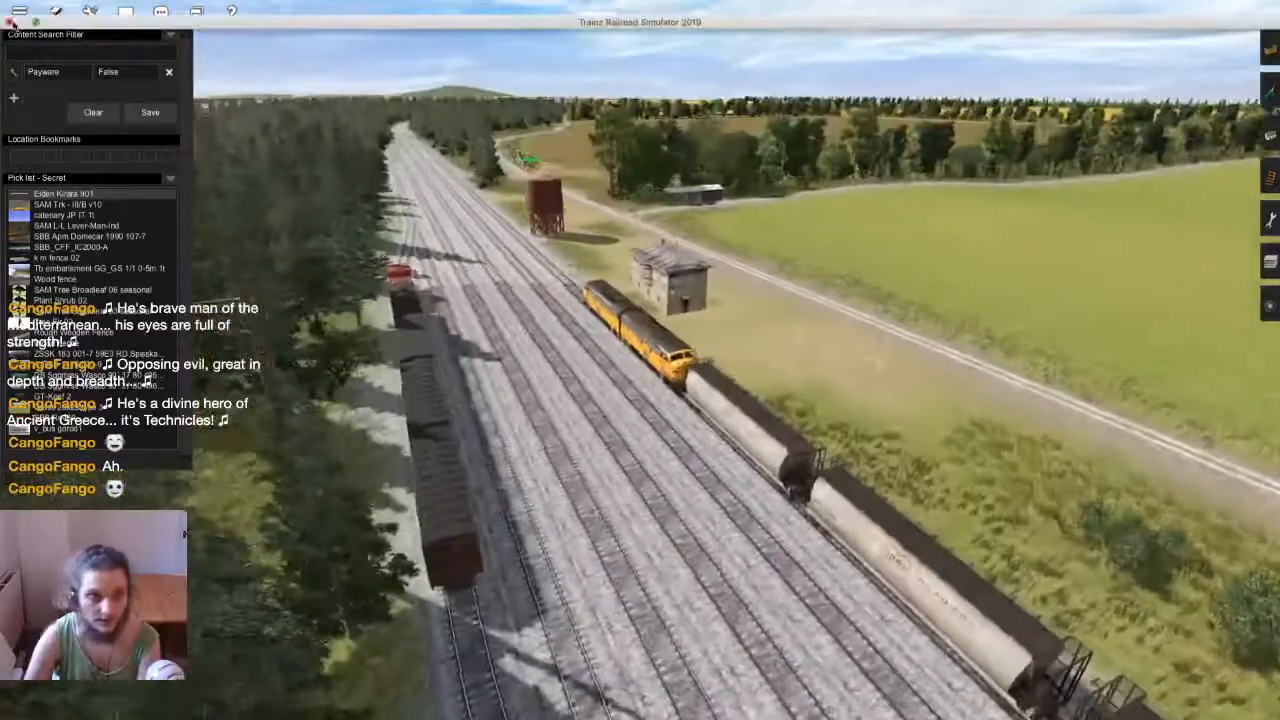
Relaunch Trainz Railroad Simulator 2019 and look through the messages of its asset database rebuild
click(12, 23)
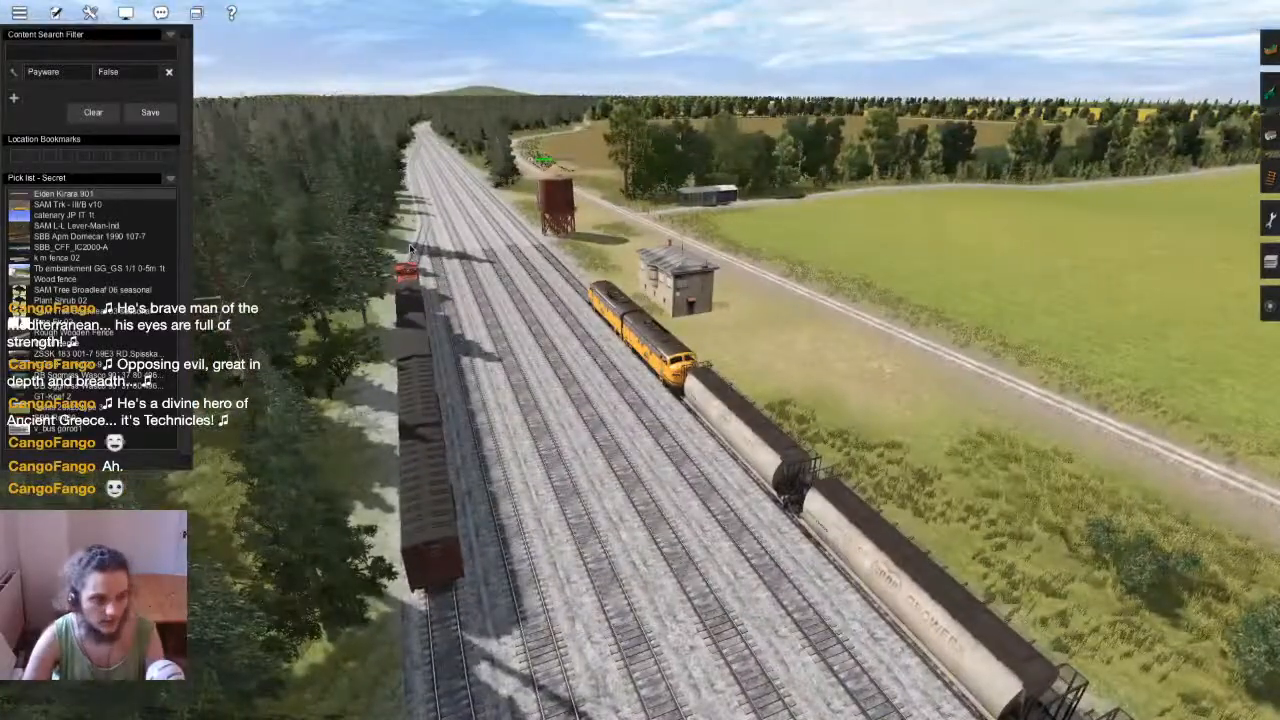
mouse_move(4, 6)
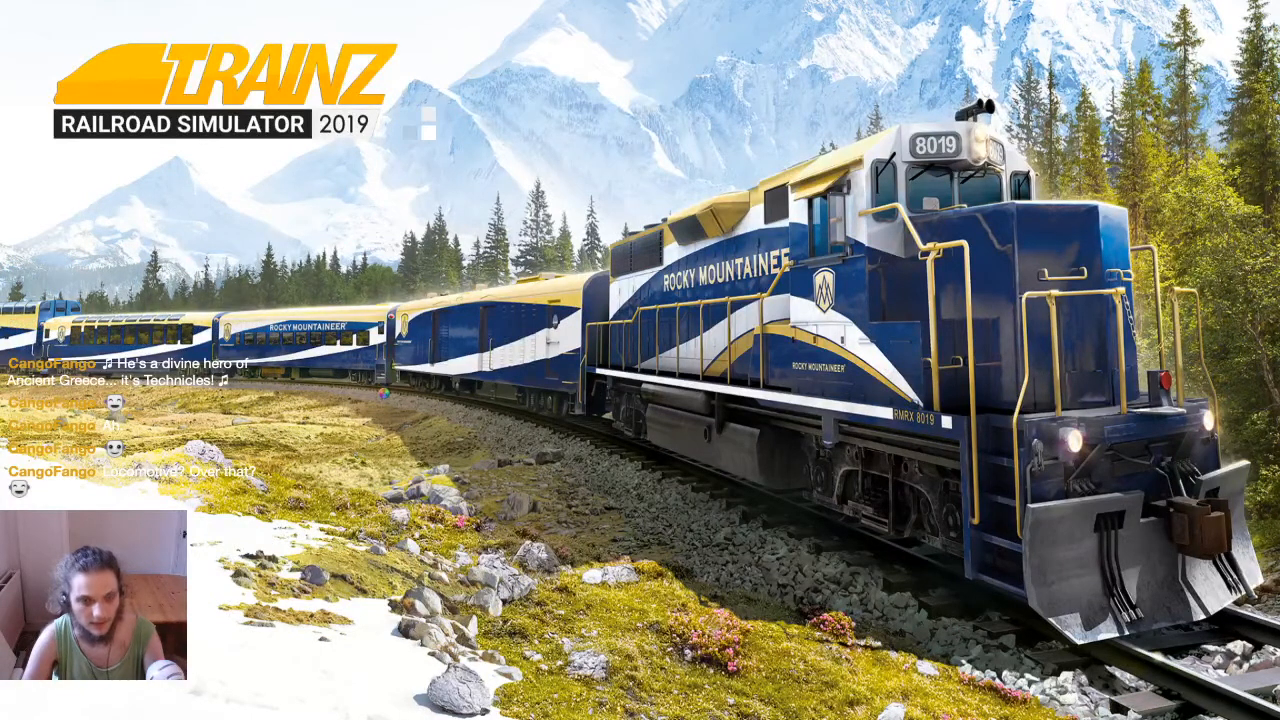
key(super+Tab)
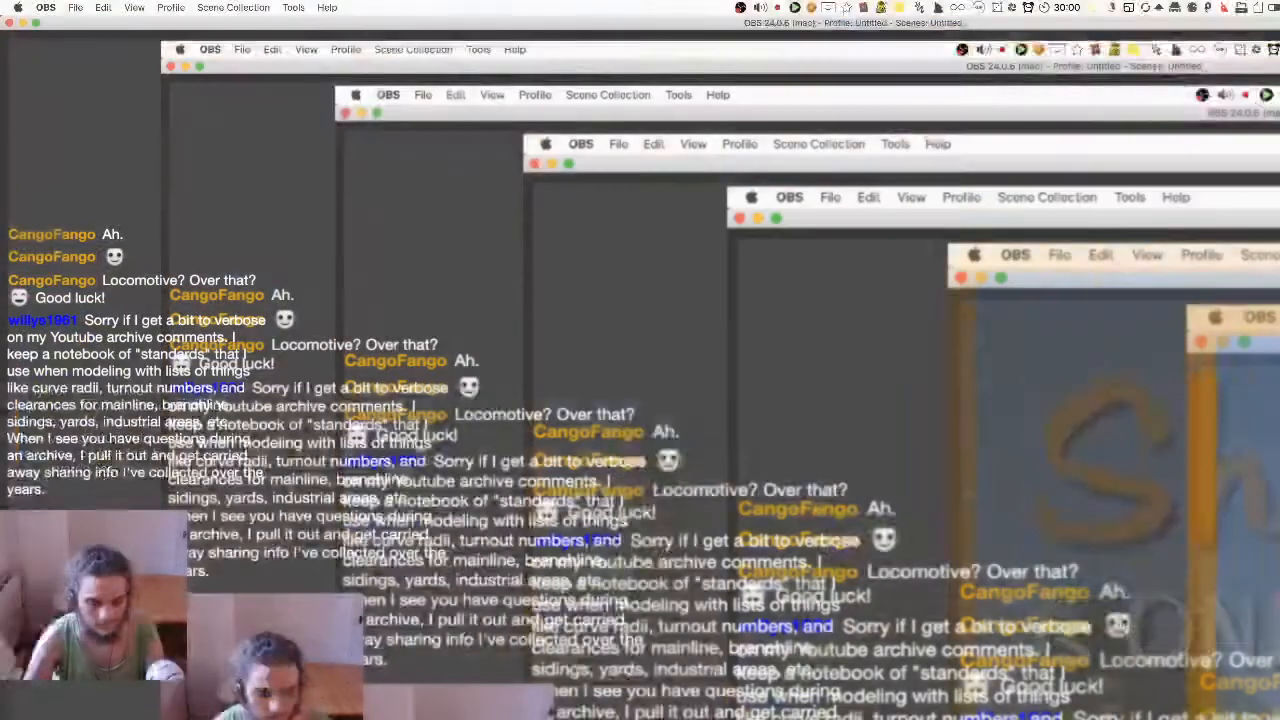
key(super+space)
text(tra)
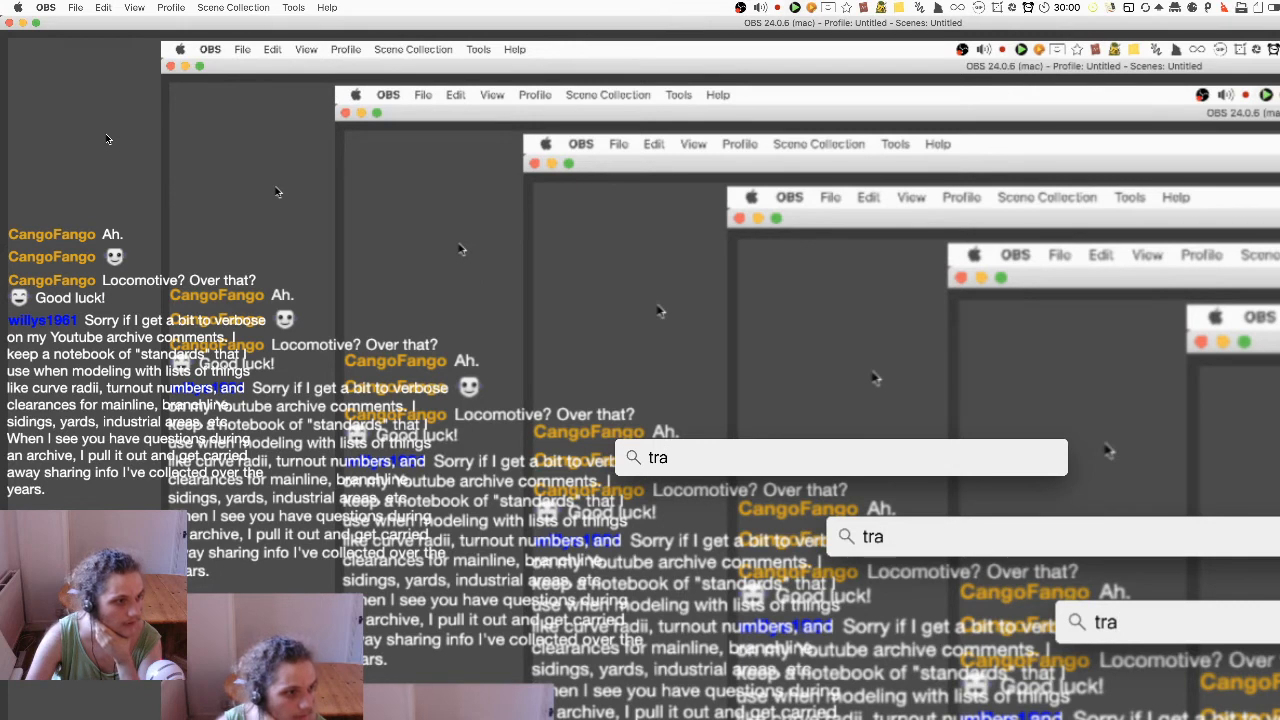
key(Return)
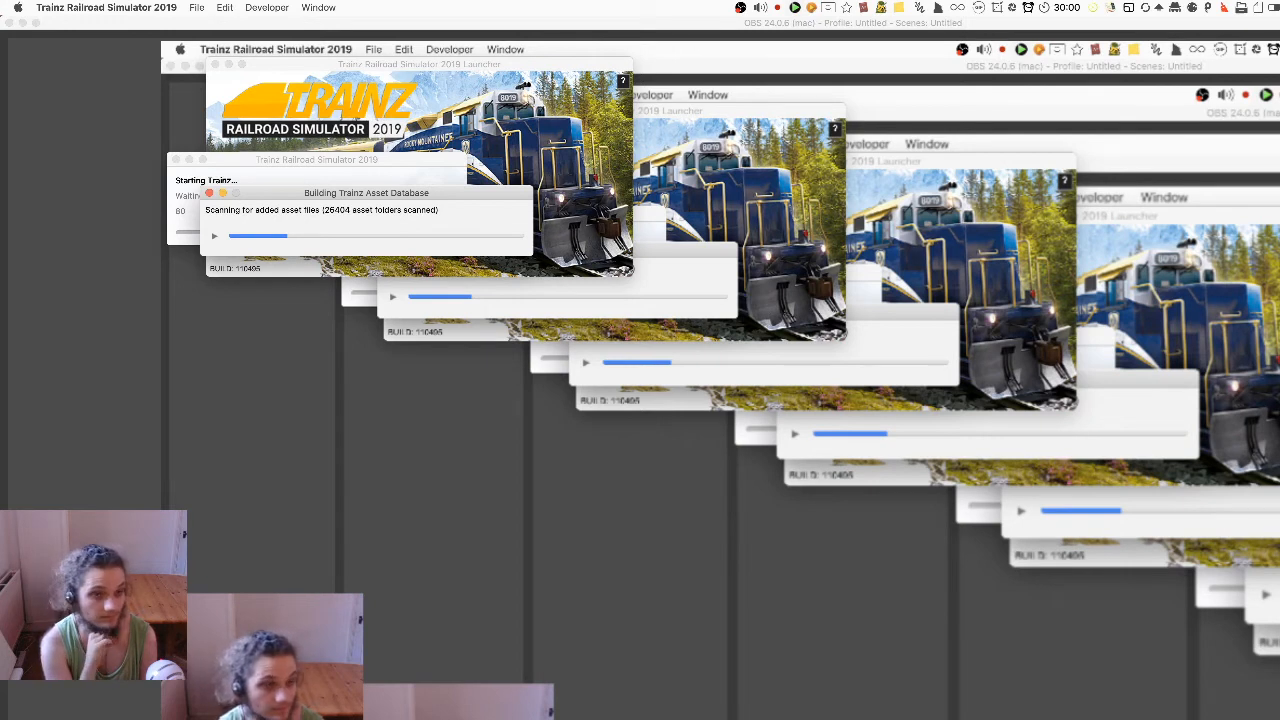
click(213, 237)
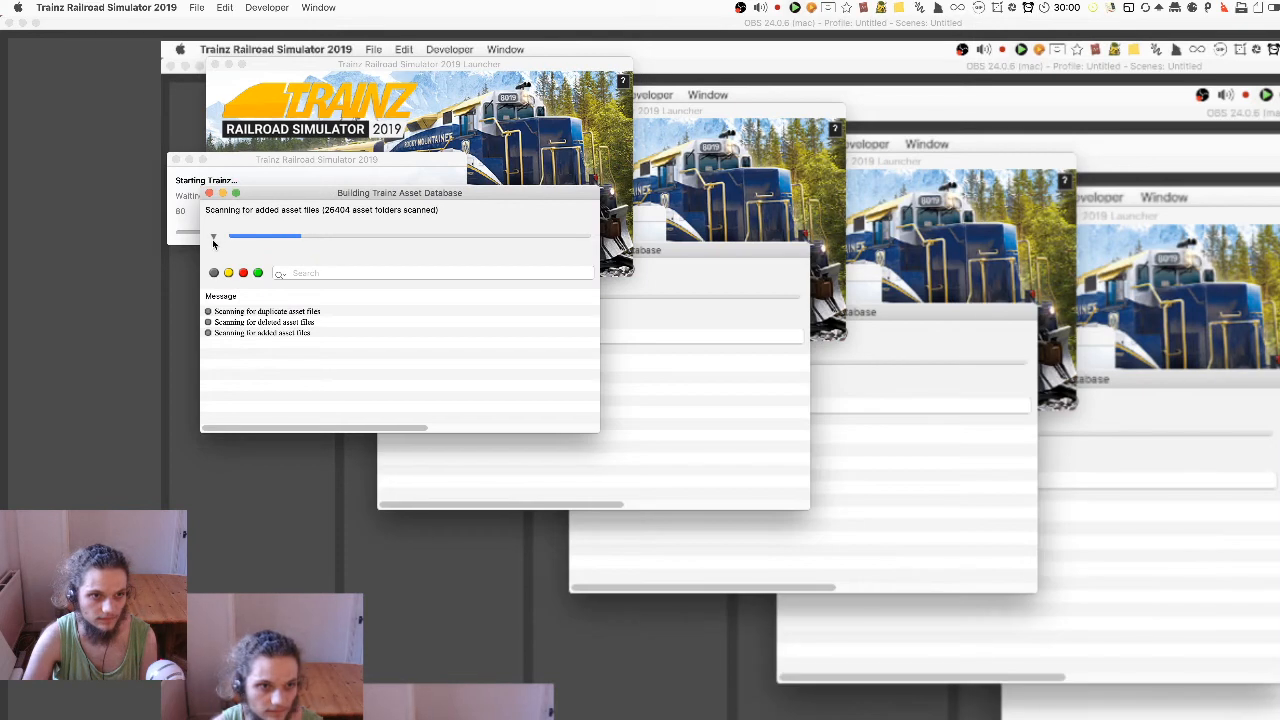
click(213, 237)
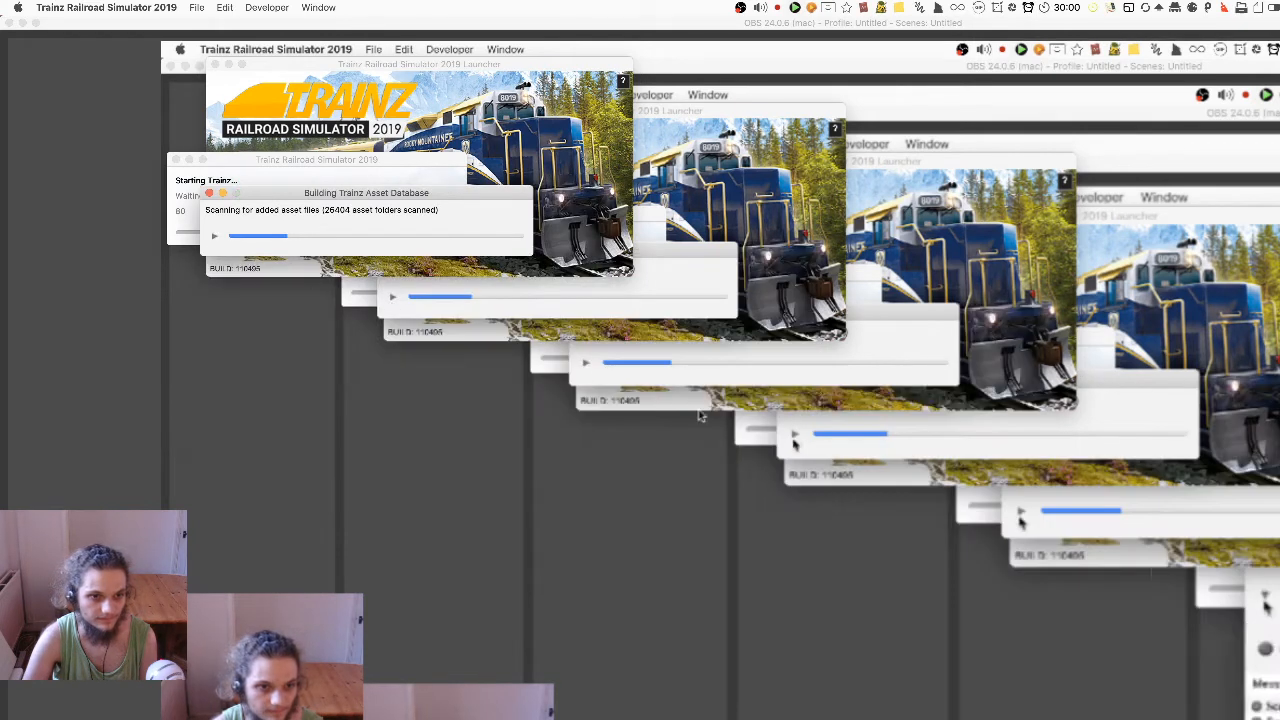
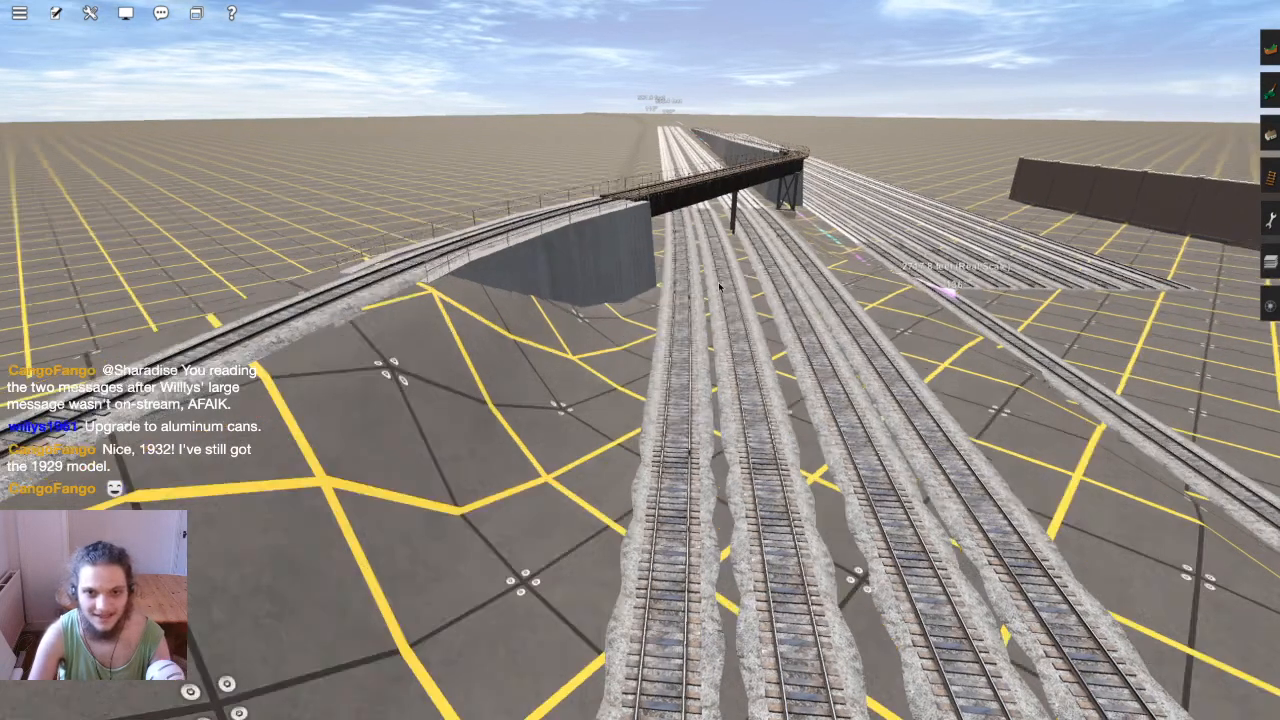
Leave the route view and drive the Milton Valley Railroad - Default session
key(Escape)
click(543, 381)
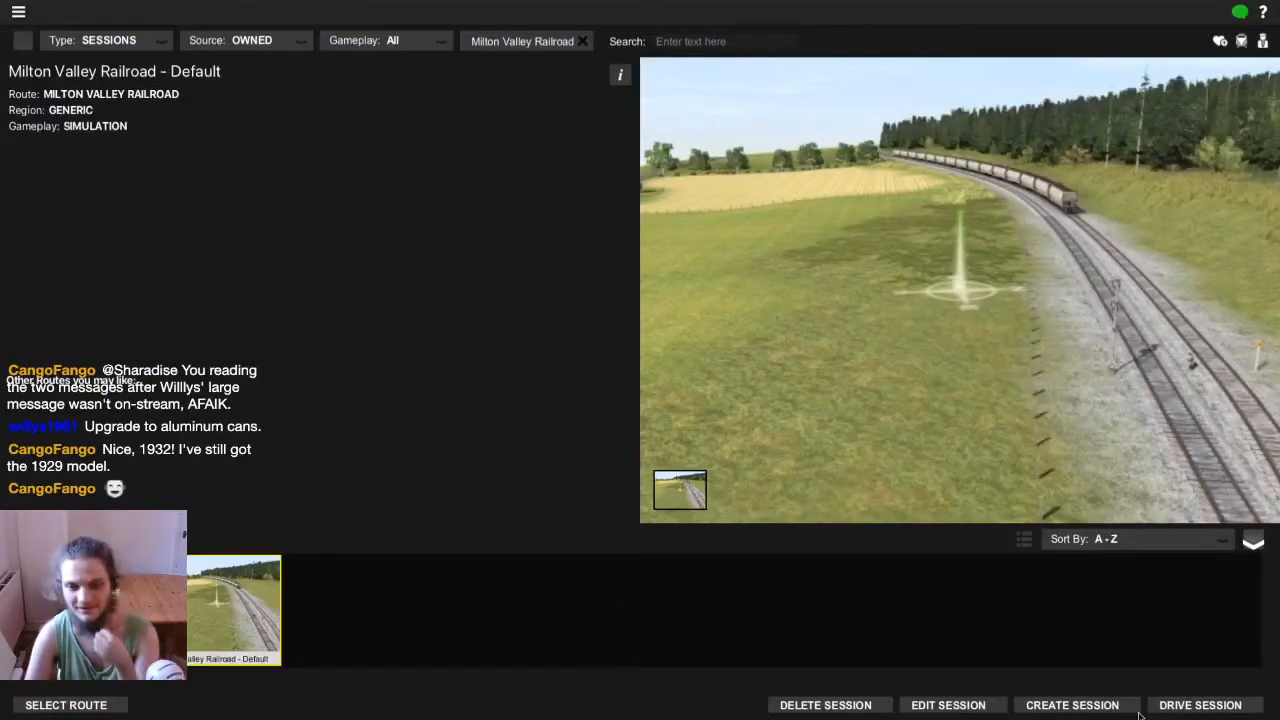
click(1205, 706)
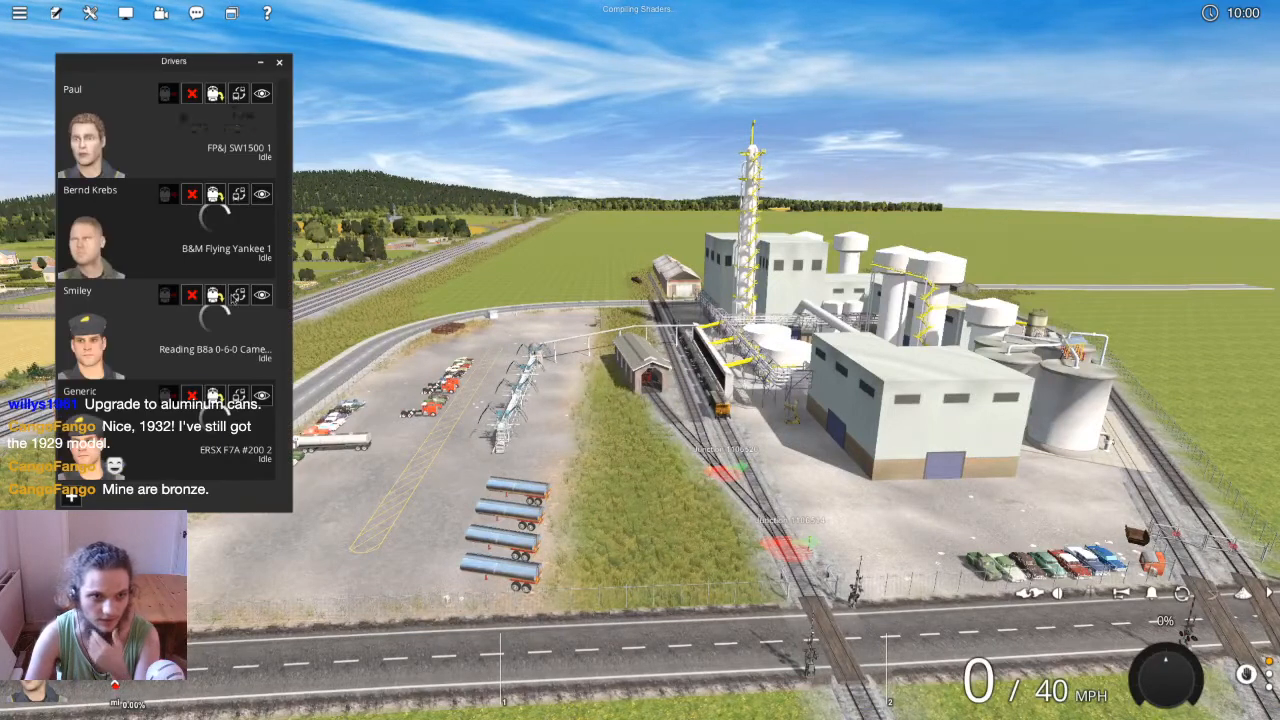
Focus the camera on the ERSX F7A #200 4 locomotive using the driver list, and close the list
scroll(250, 326, down, 2)
click(262, 268)
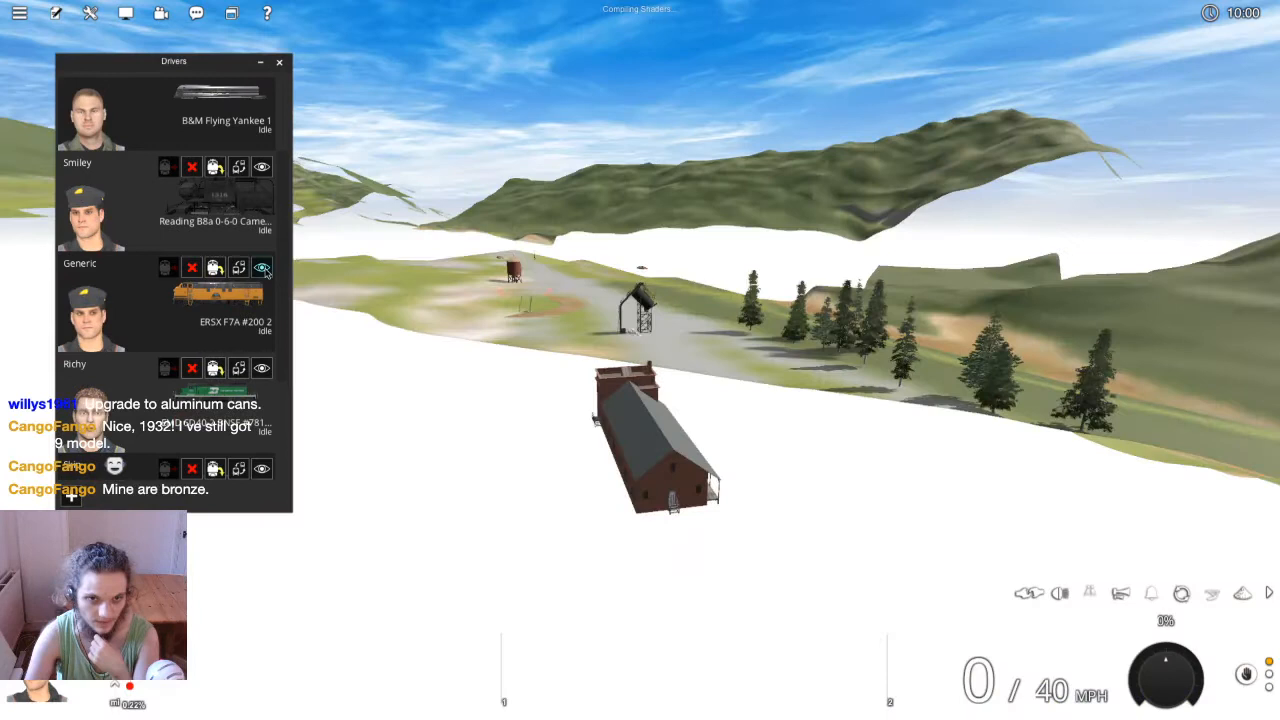
scroll(264, 330, down, 4)
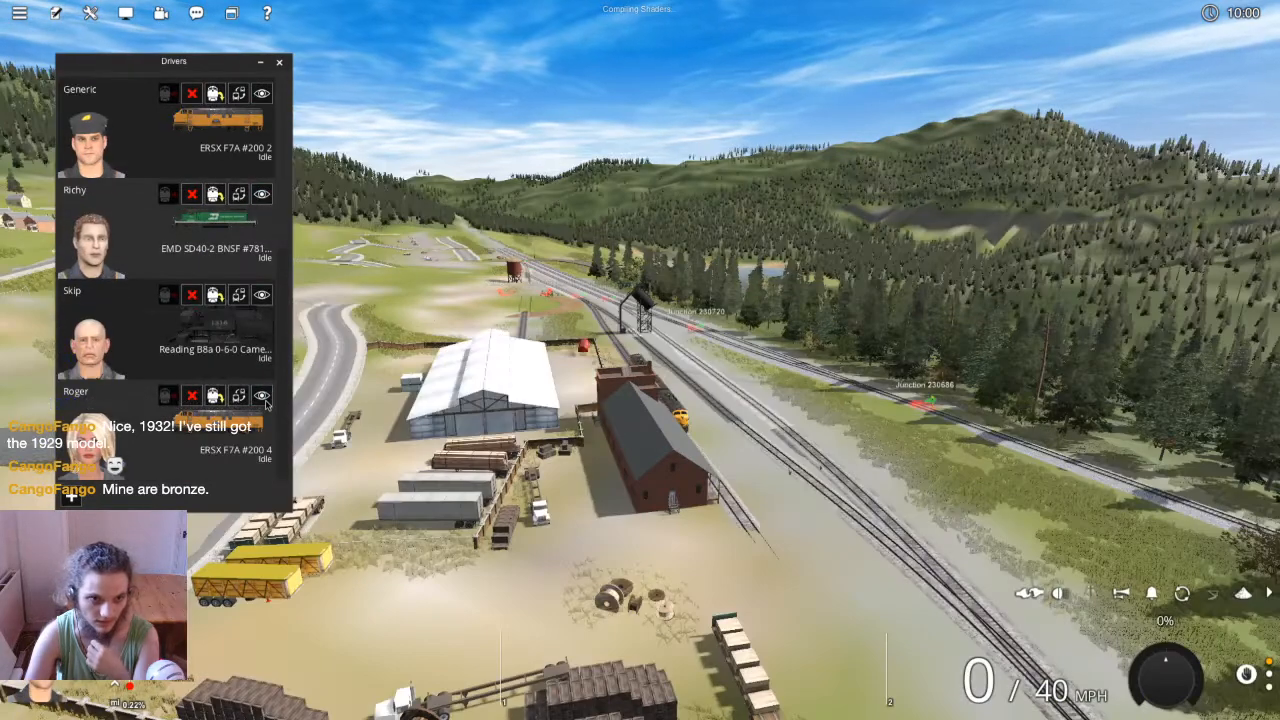
click(262, 396)
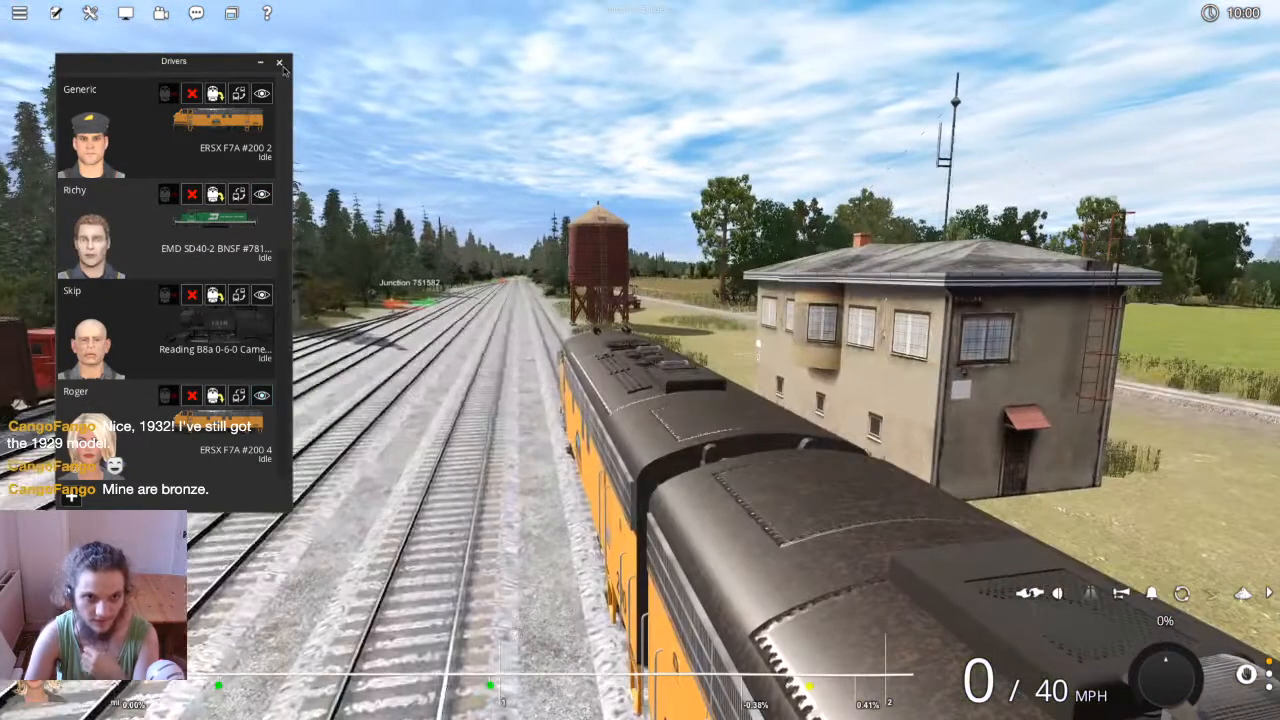
click(279, 62)
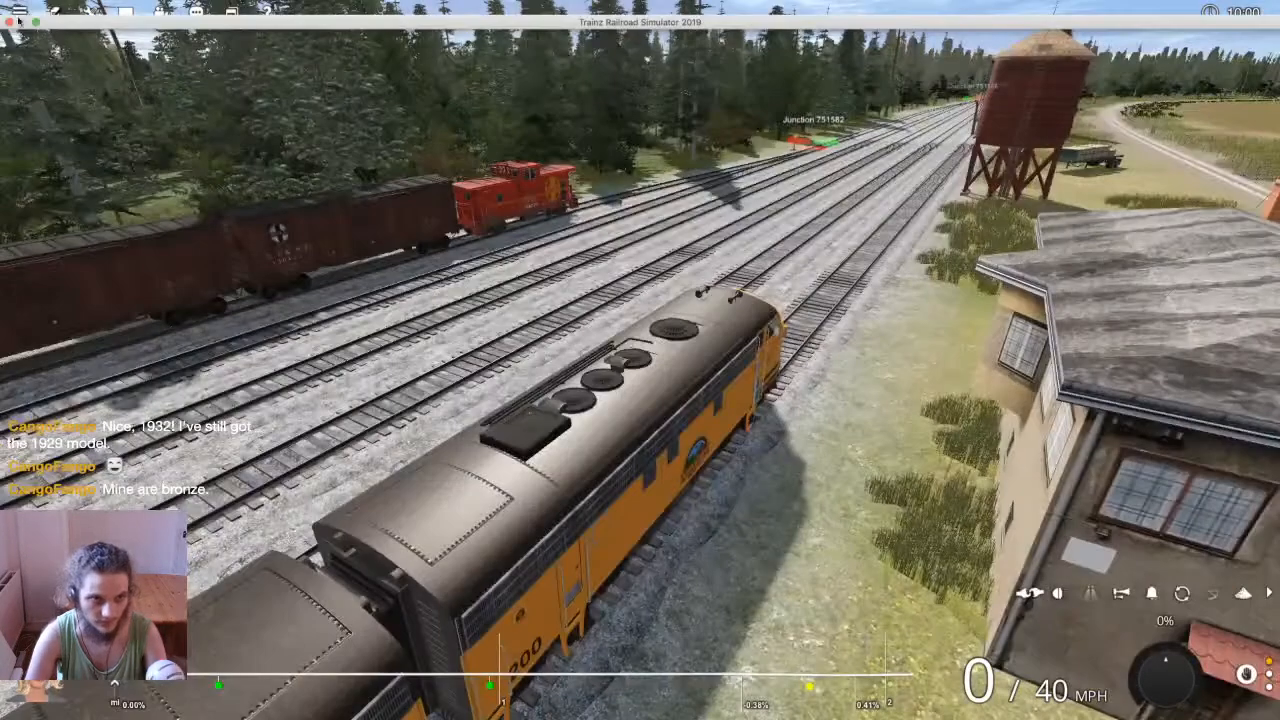
click(19, 12)
click(42, 60)
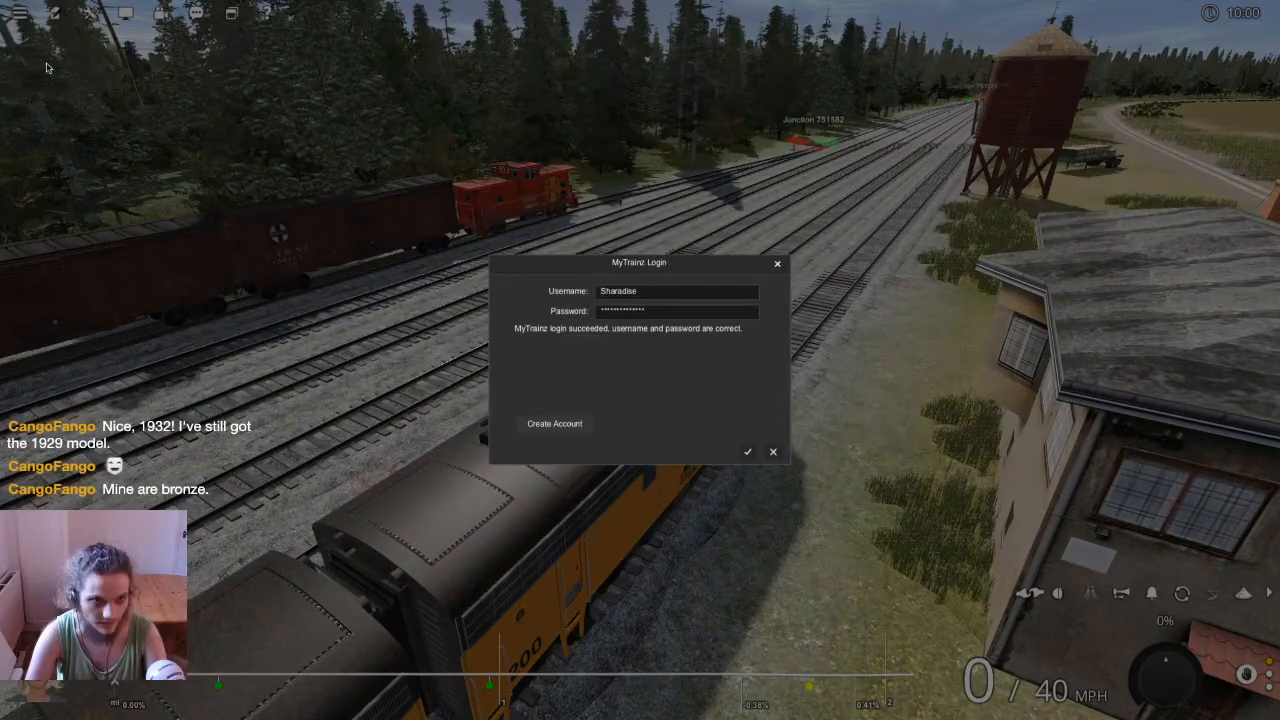
click(778, 264)
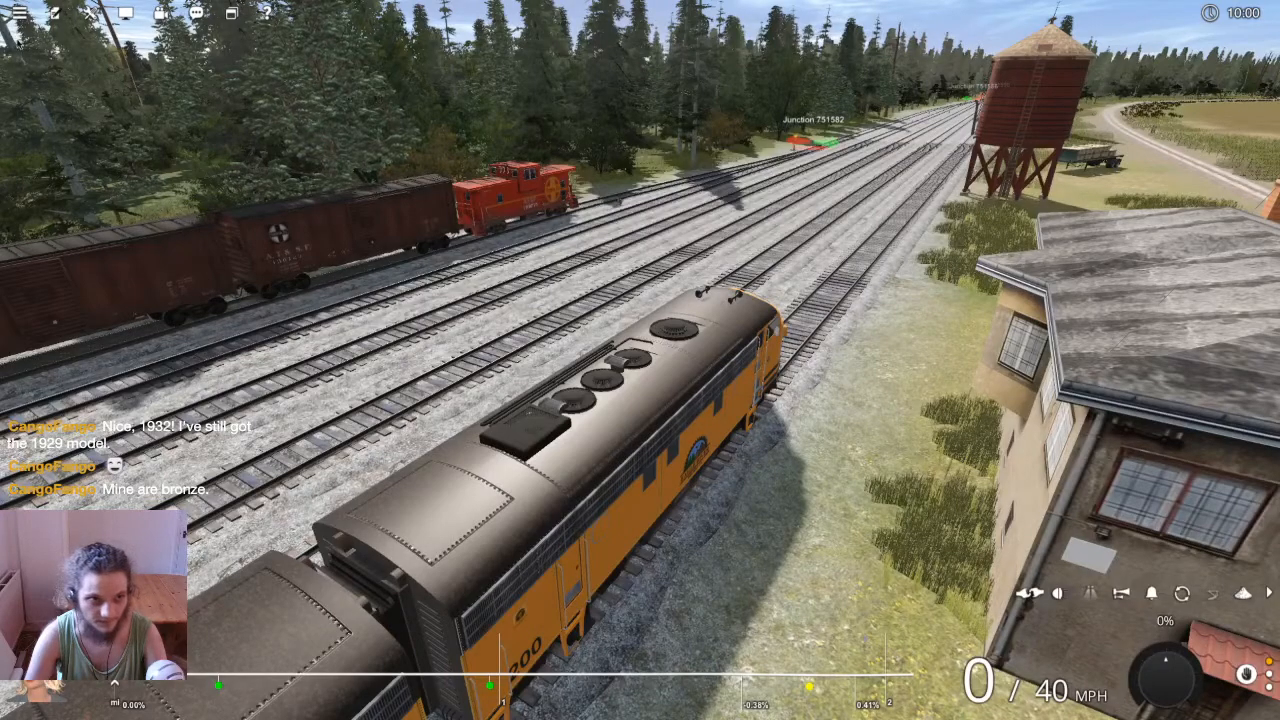
Set the sound volume to 10% in the Trainz settings and accept the change
click(19, 13)
click(29, 46)
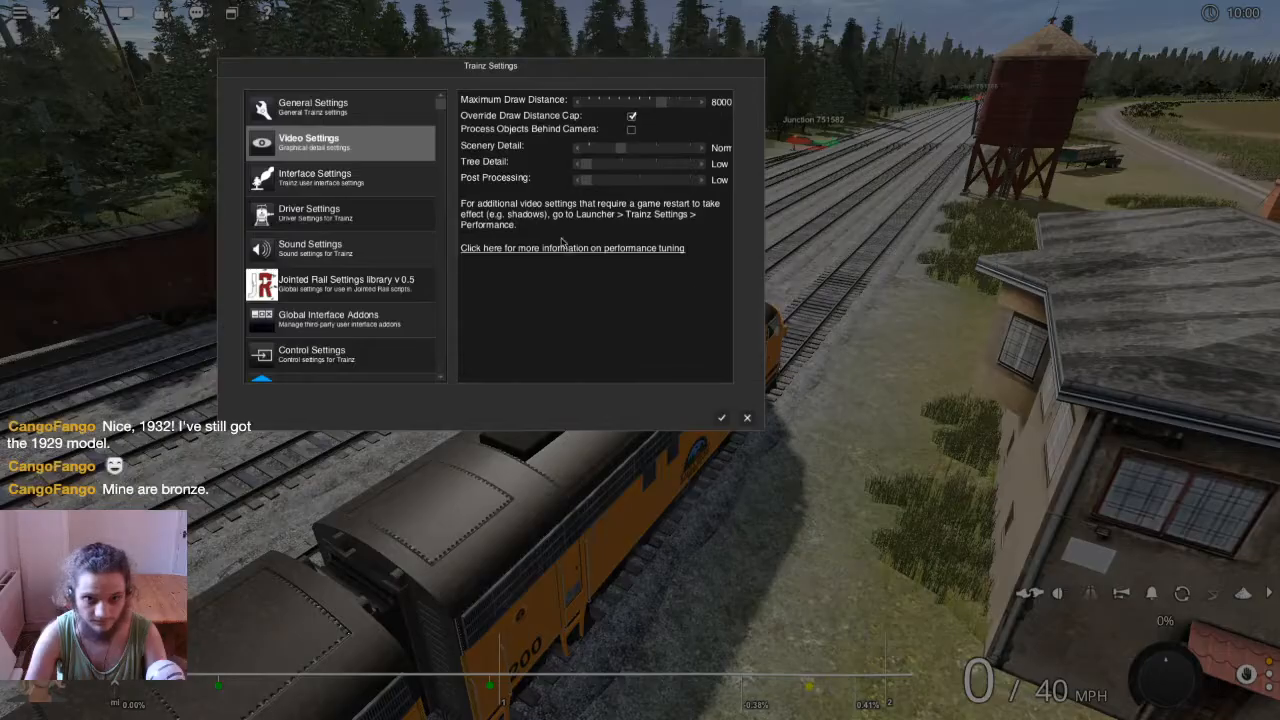
click(310, 248)
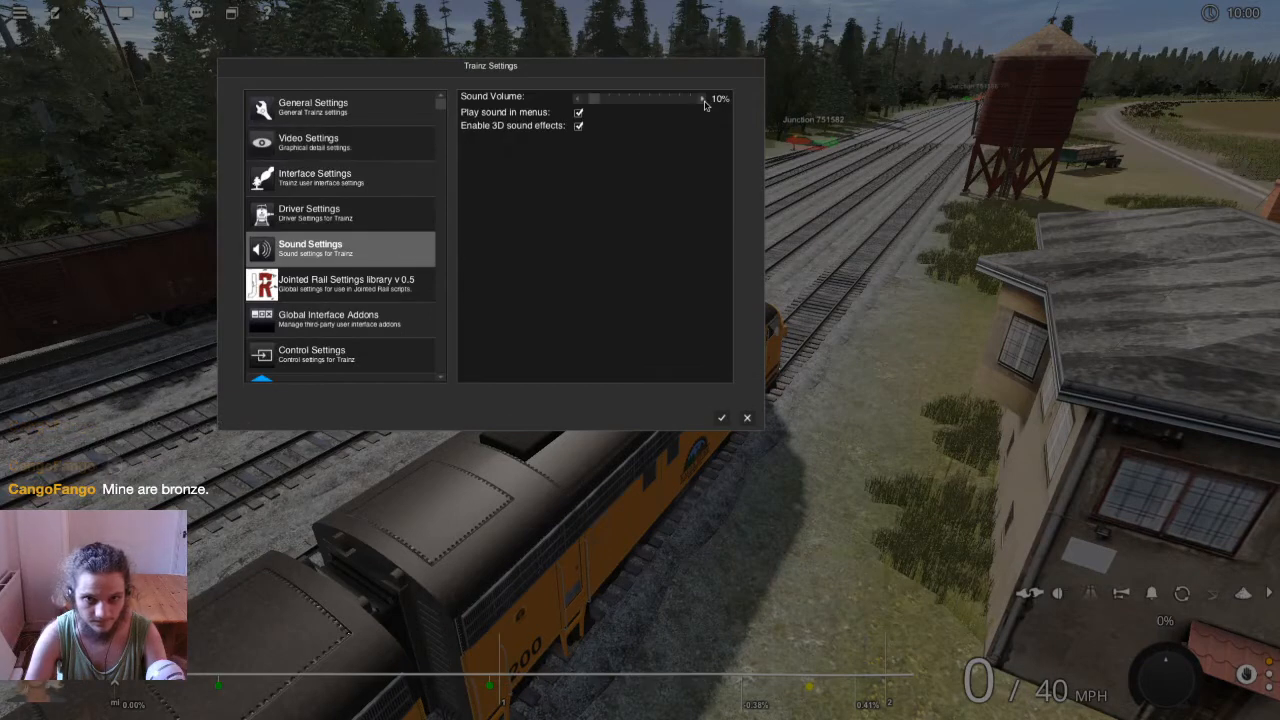
click(721, 417)
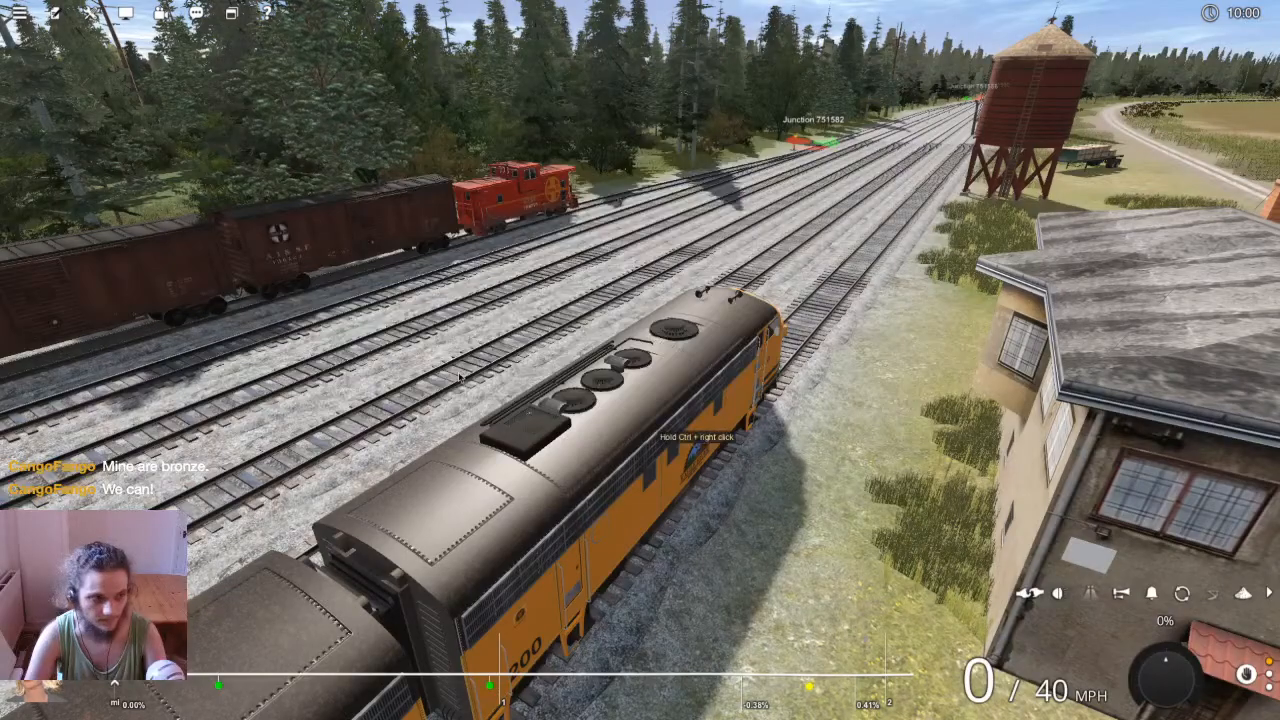
Open the route map and examine the junction settings along the train's tracks, from Junction 1093790 down to Junction 1093764
right_drag(613, 427, 700, 430)
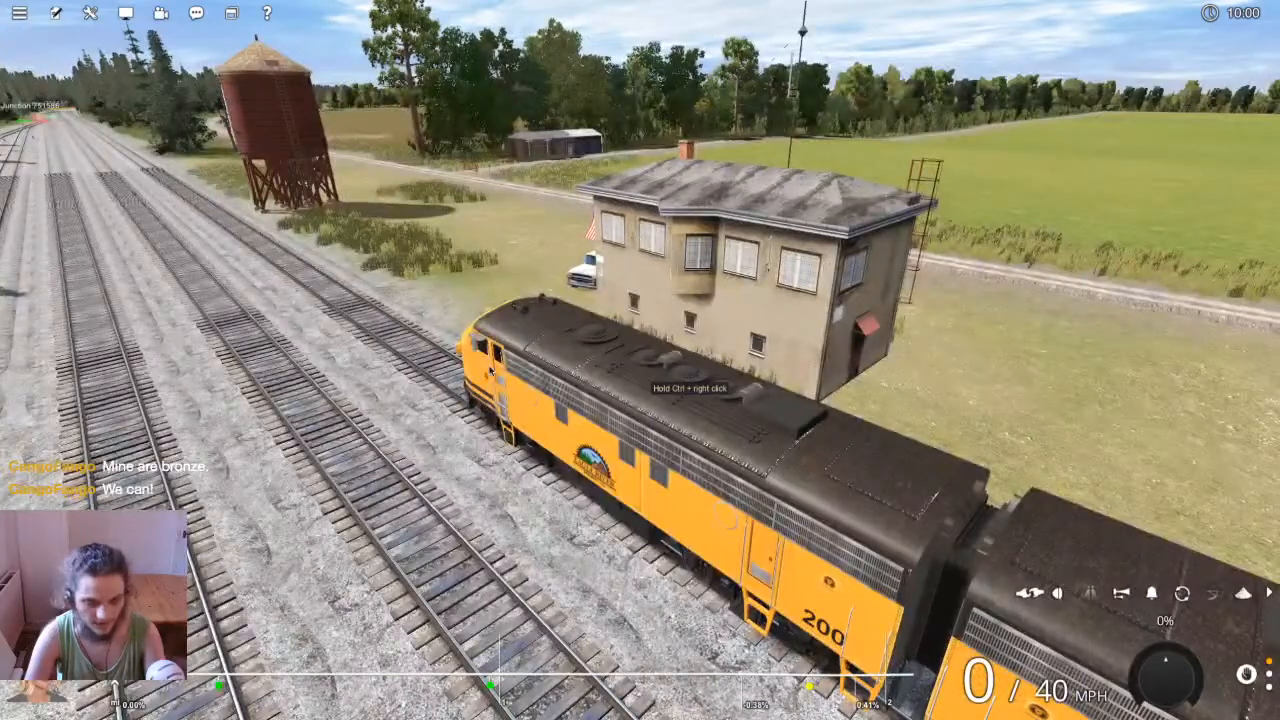
key(m)
click(655, 296)
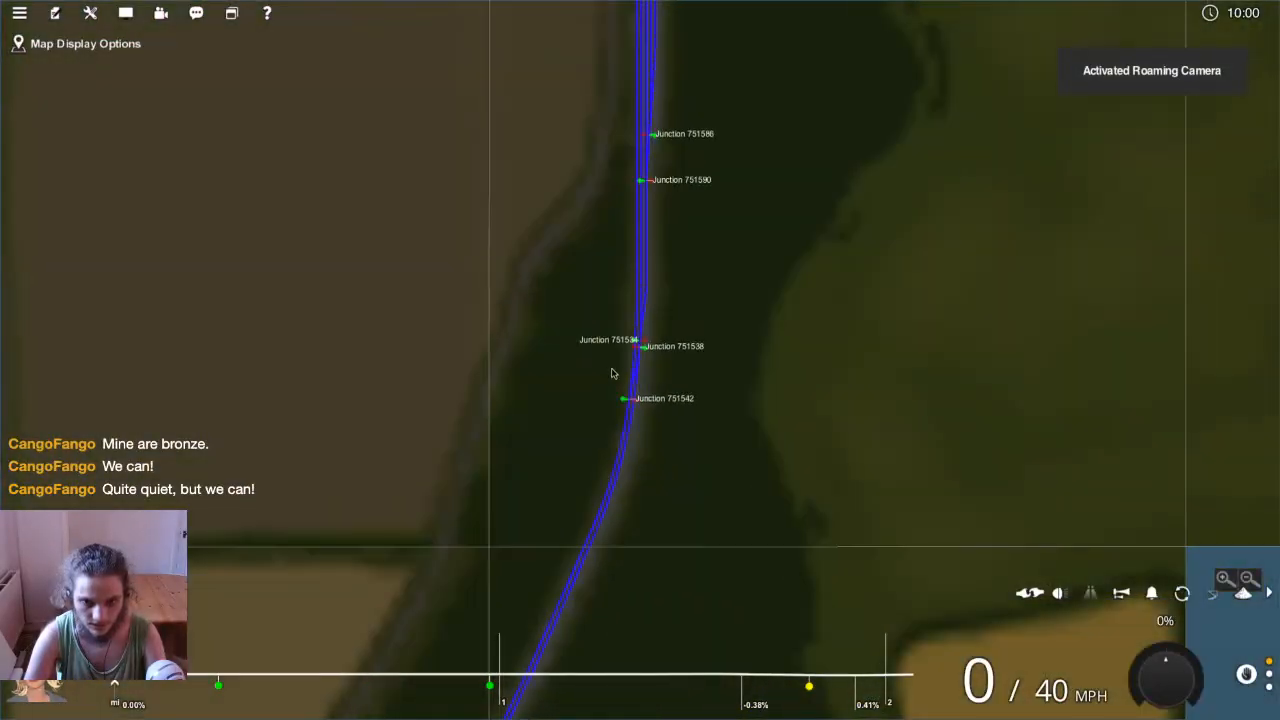
scroll(620, 350, up, 5)
right_drag(570, 484, 620, 371)
scroll(569, 486, down, 5)
right_drag(617, 538, 655, 419)
right_drag(658, 328, 624, 537)
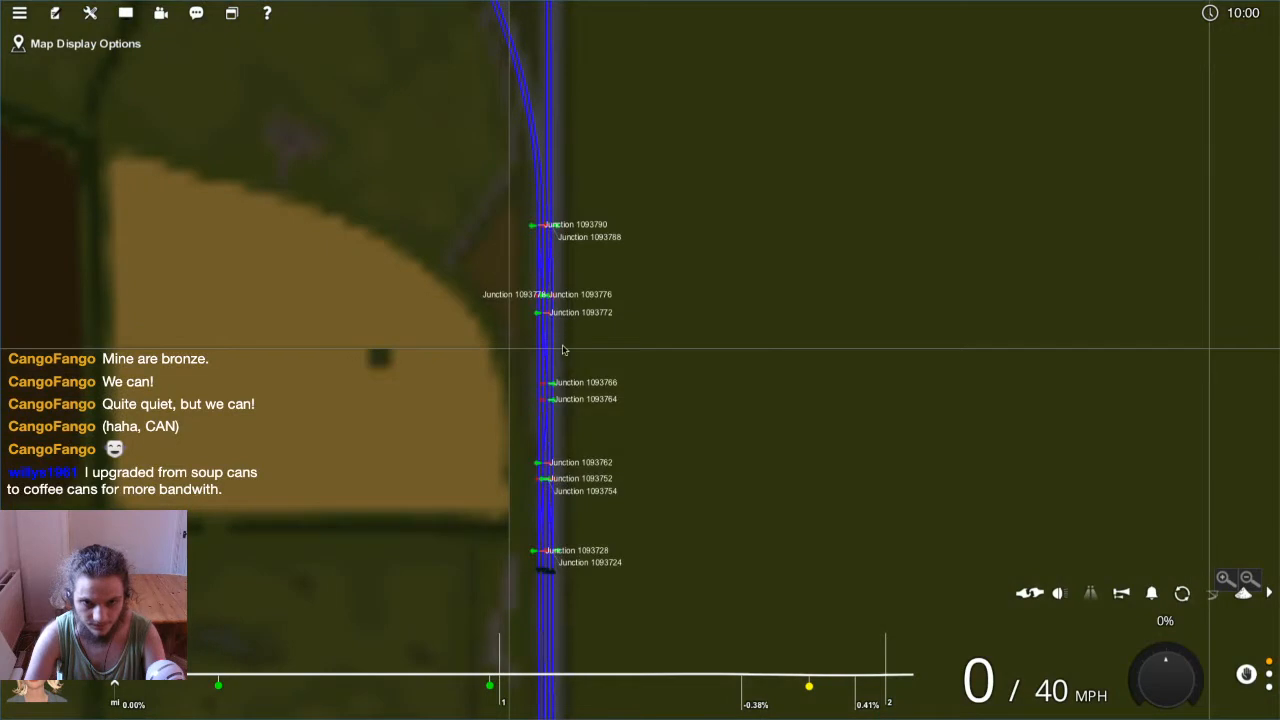
scroll(563, 284, up, 5)
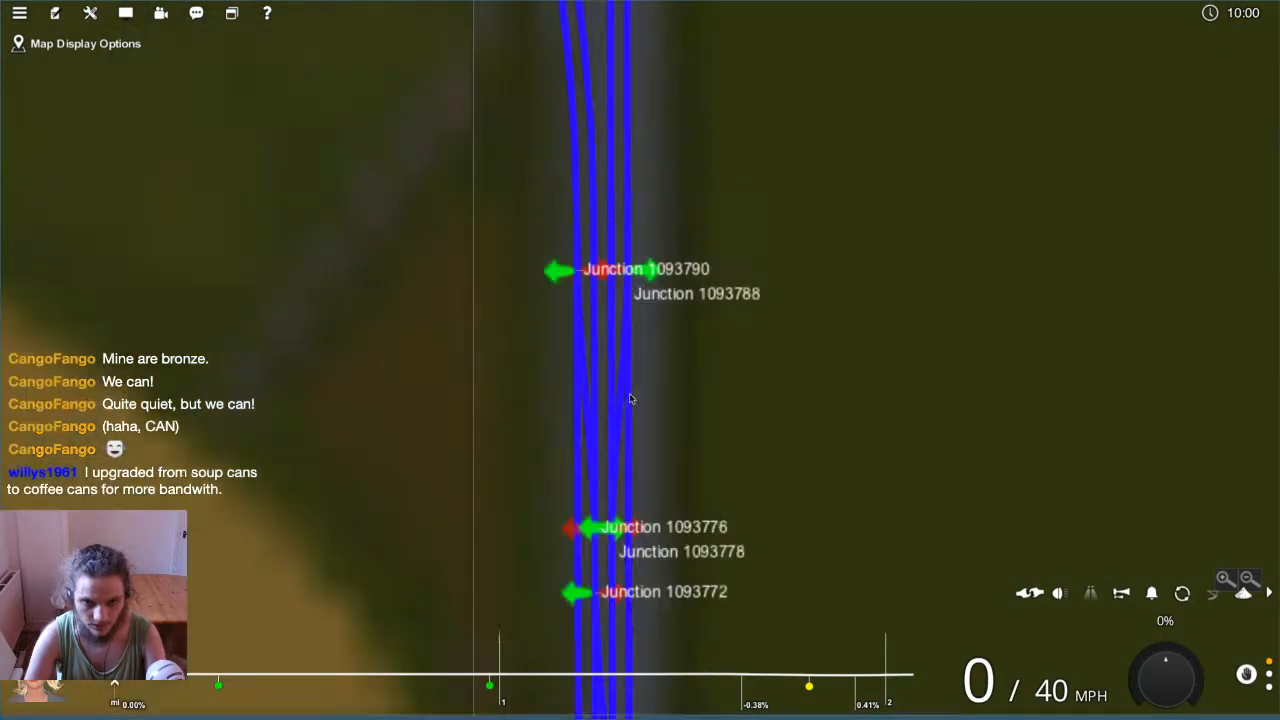
right_drag(595, 488, 660, 226)
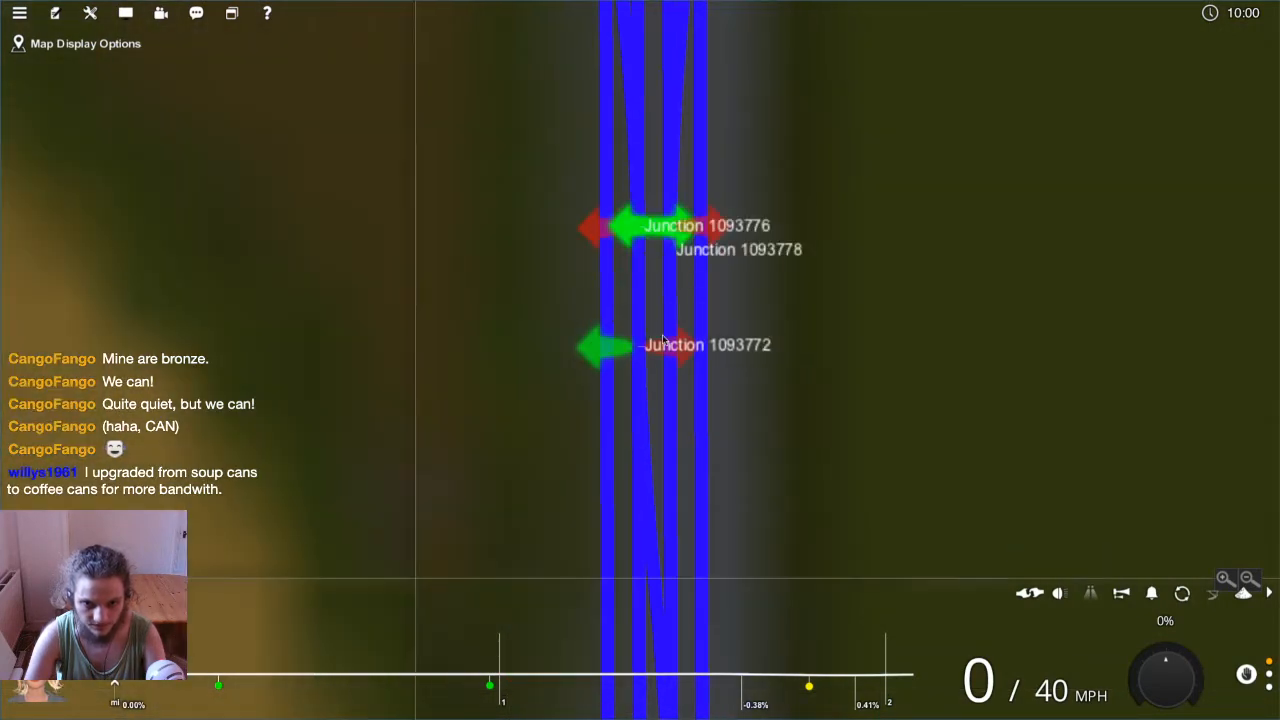
scroll(660, 226, down, 3)
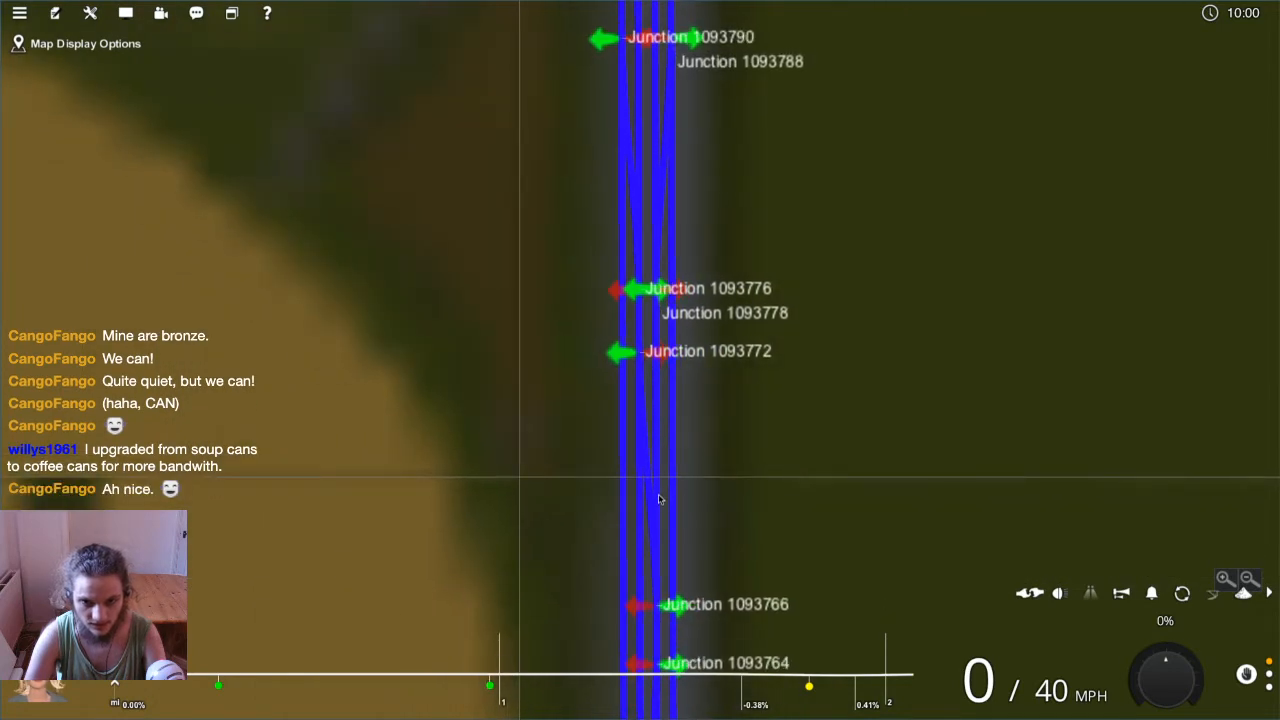
right_drag(671, 631, 652, 487)
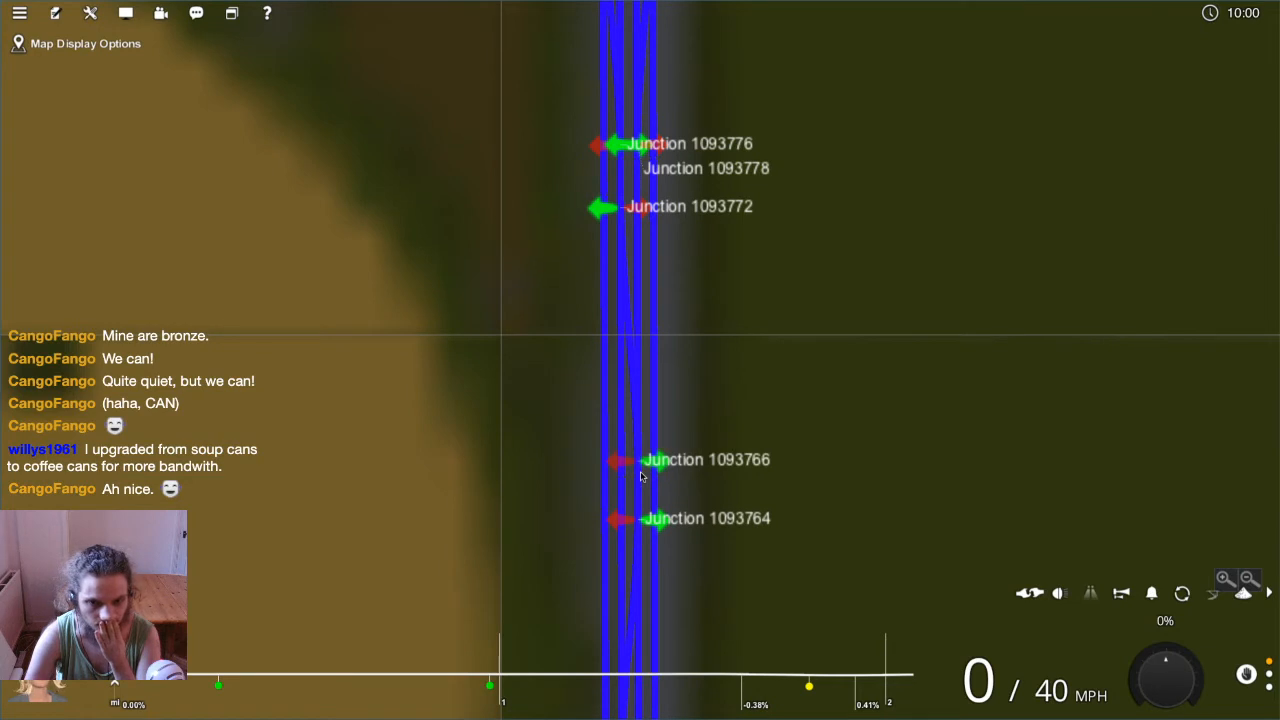
Switch Junction 1093764 and the junctions beyond it on the map, following the tracks through the yard to Junction 1107474
click(637, 518)
right_drag(624, 628, 643, 382)
click(648, 327)
click(629, 388)
right_drag(635, 635, 652, 90)
click(627, 484)
right_drag(643, 610, 636, 190)
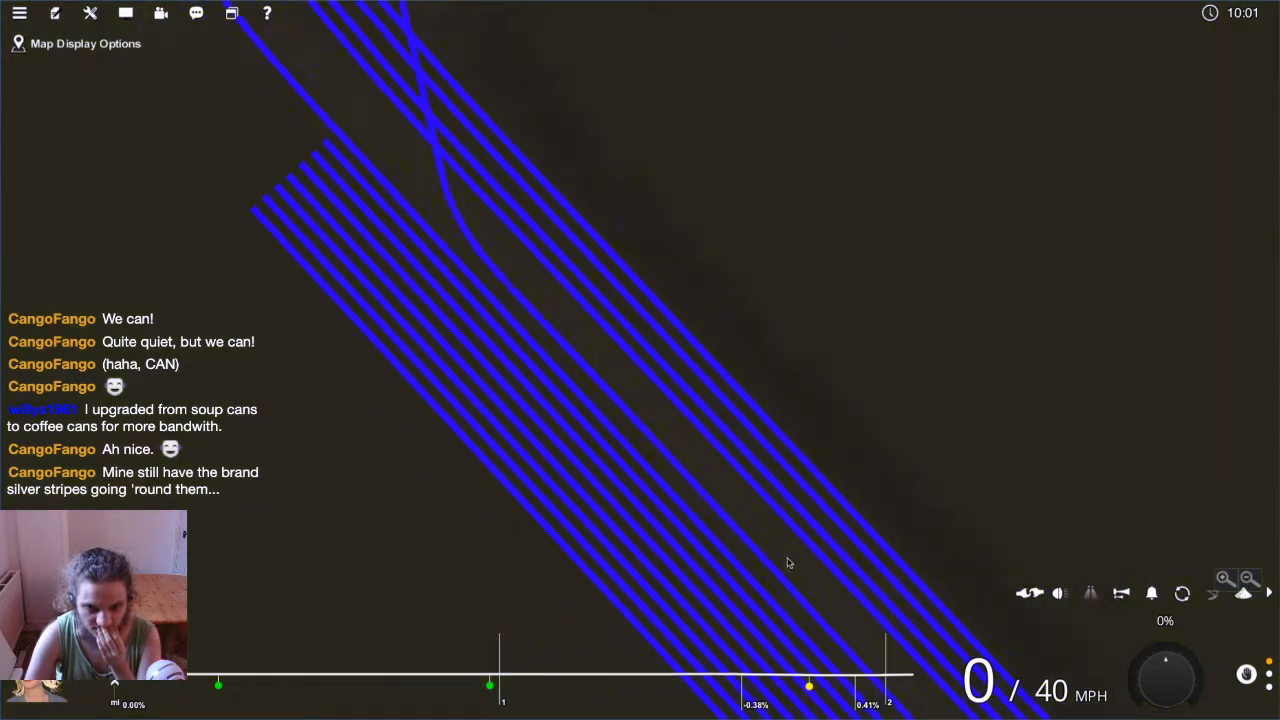
right_drag(797, 572, 470, 210)
right_drag(840, 580, 649, 360)
scroll(771, 417, down, 3)
right_drag(283, 112, 645, 362)
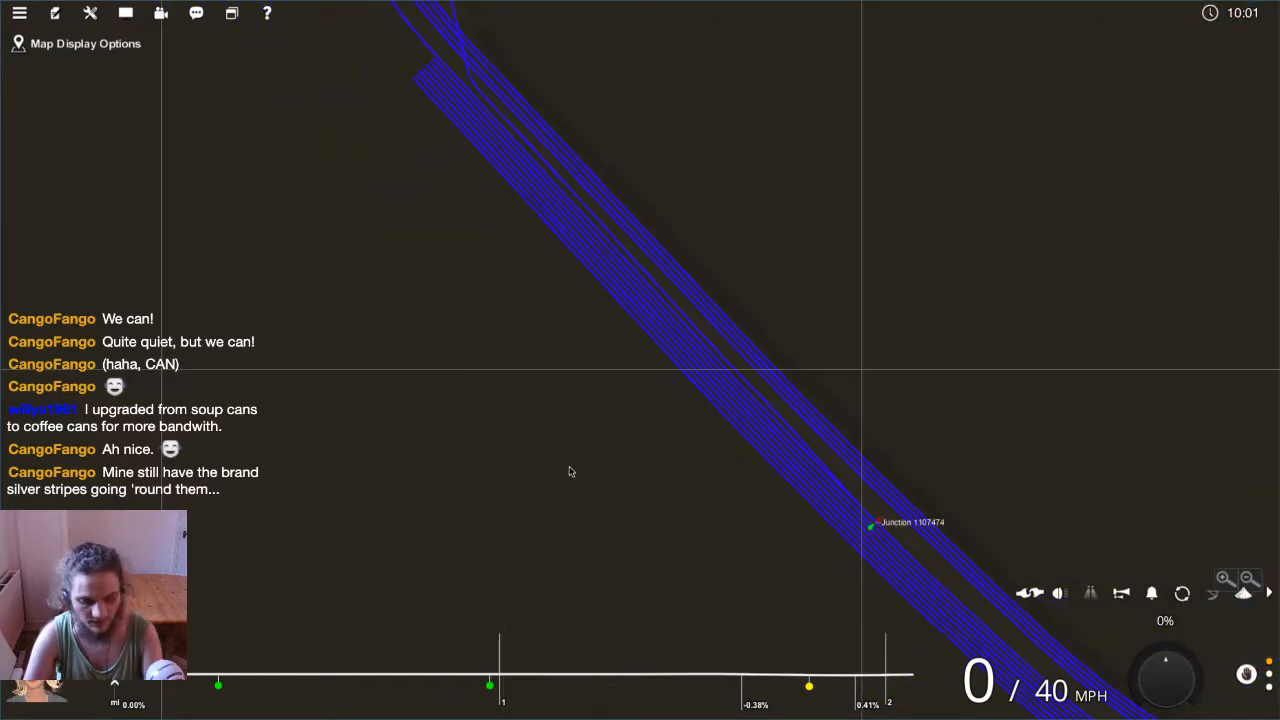
Leave the map, return to the train, and set up a cab view showing the windscreen and gauges
key(m)
key(2)
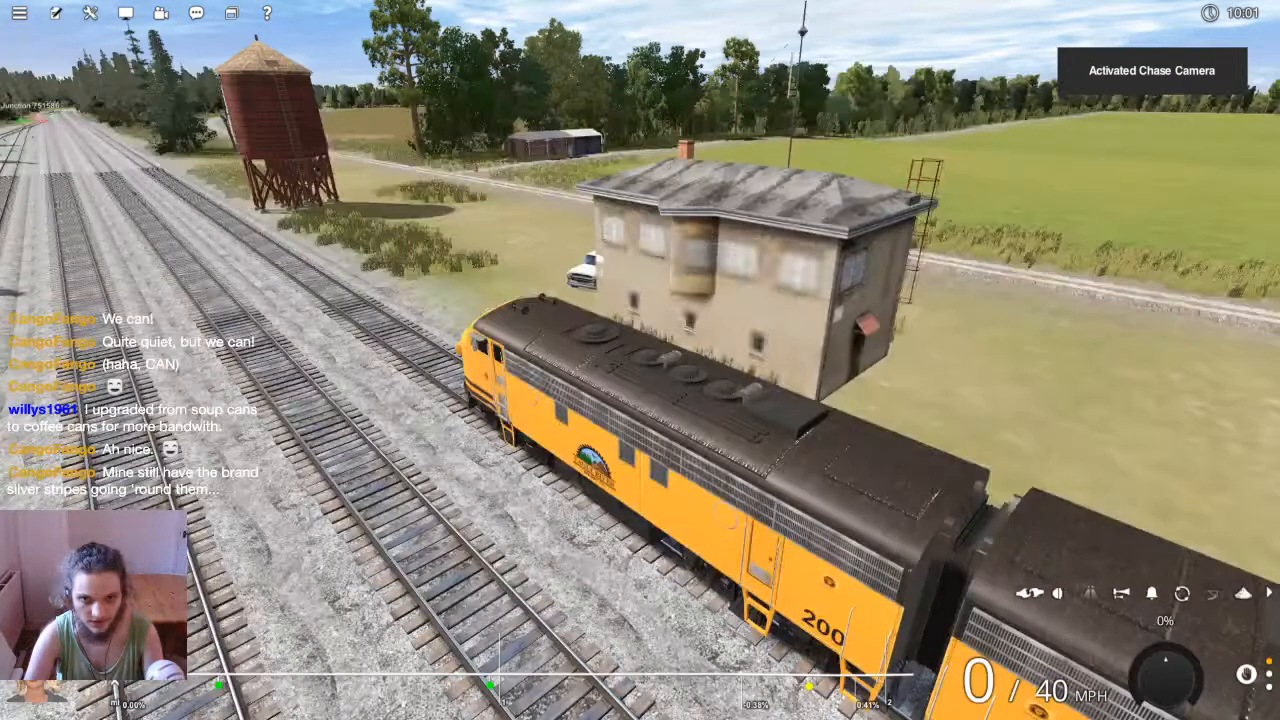
right_drag(763, 317, 980, 420)
key(1)
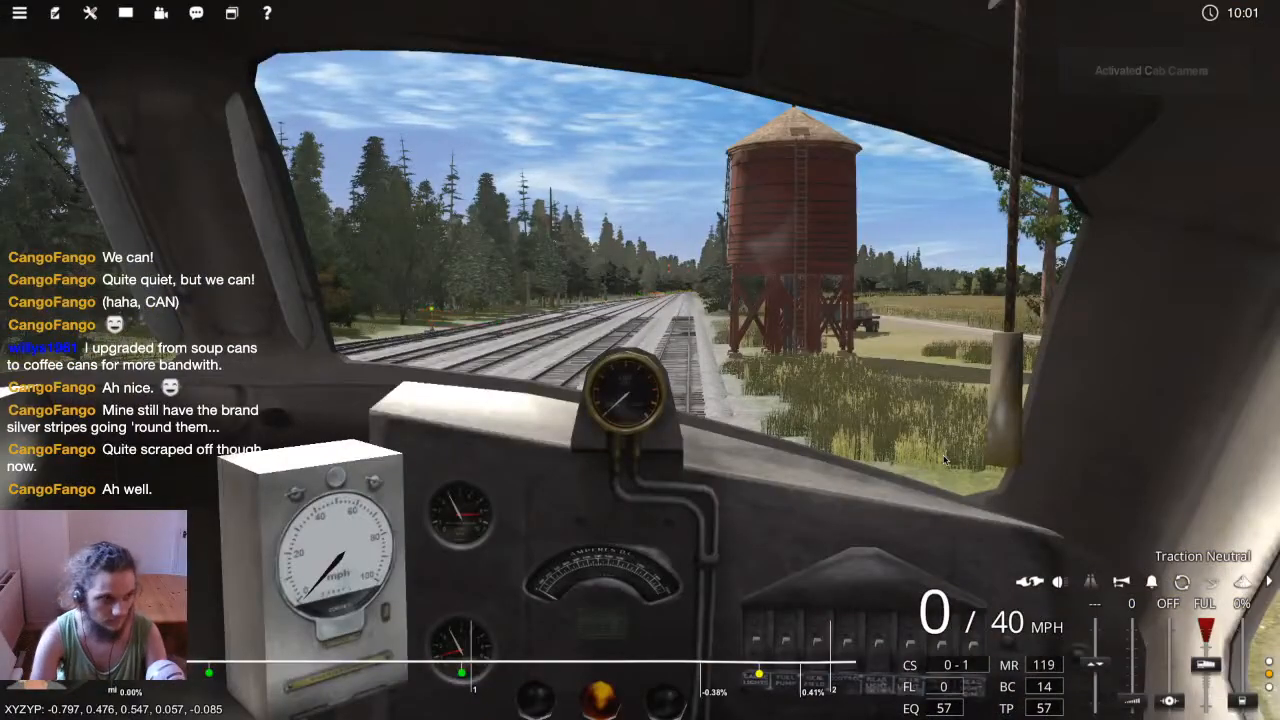
scroll(944, 459, up, 5)
scroll(944, 459, up, 1)
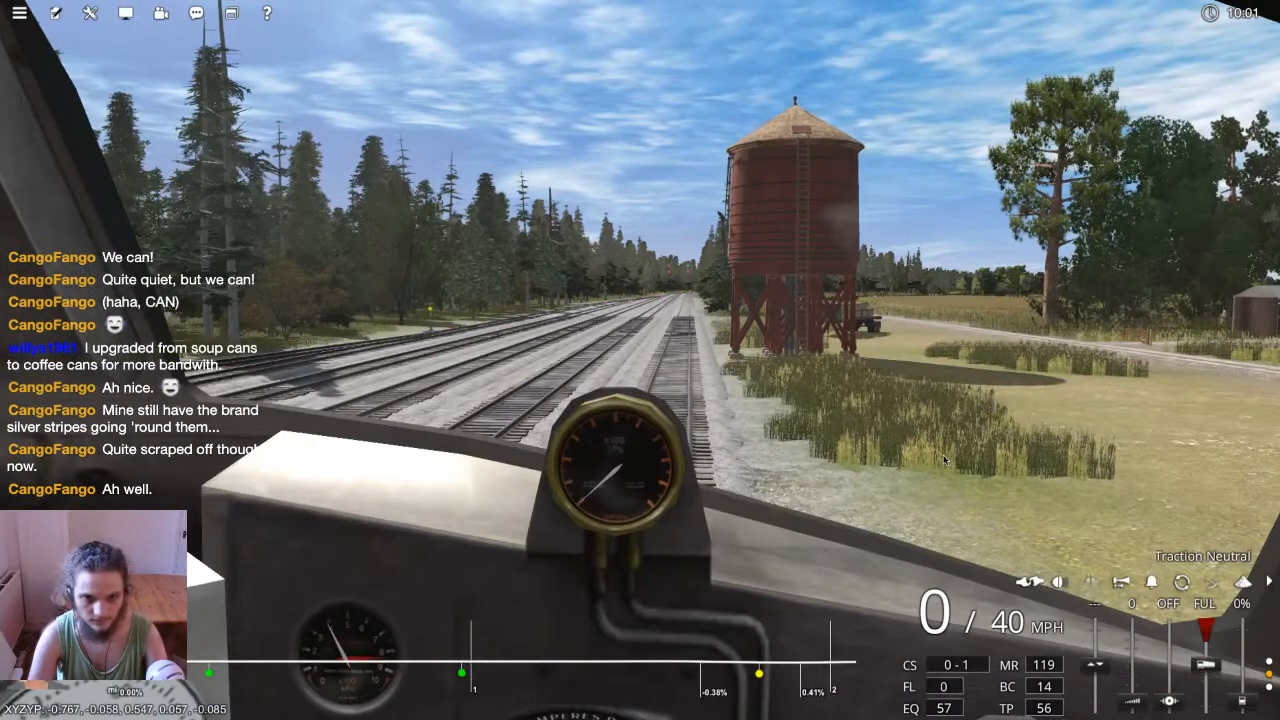
scroll(944, 459, down, 4)
Start the train forward with the brakes released and raise the throttle to notch 4
key(w)
key(a)
key(a)
key(a)
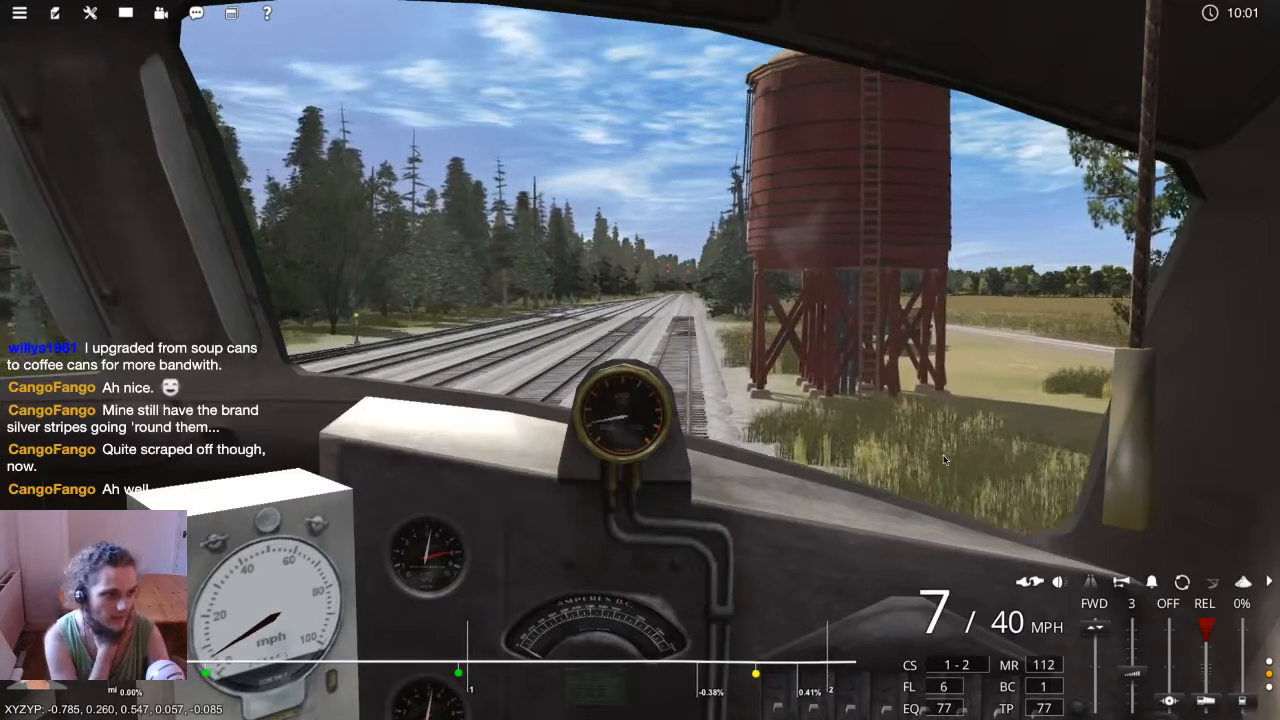
key(w)
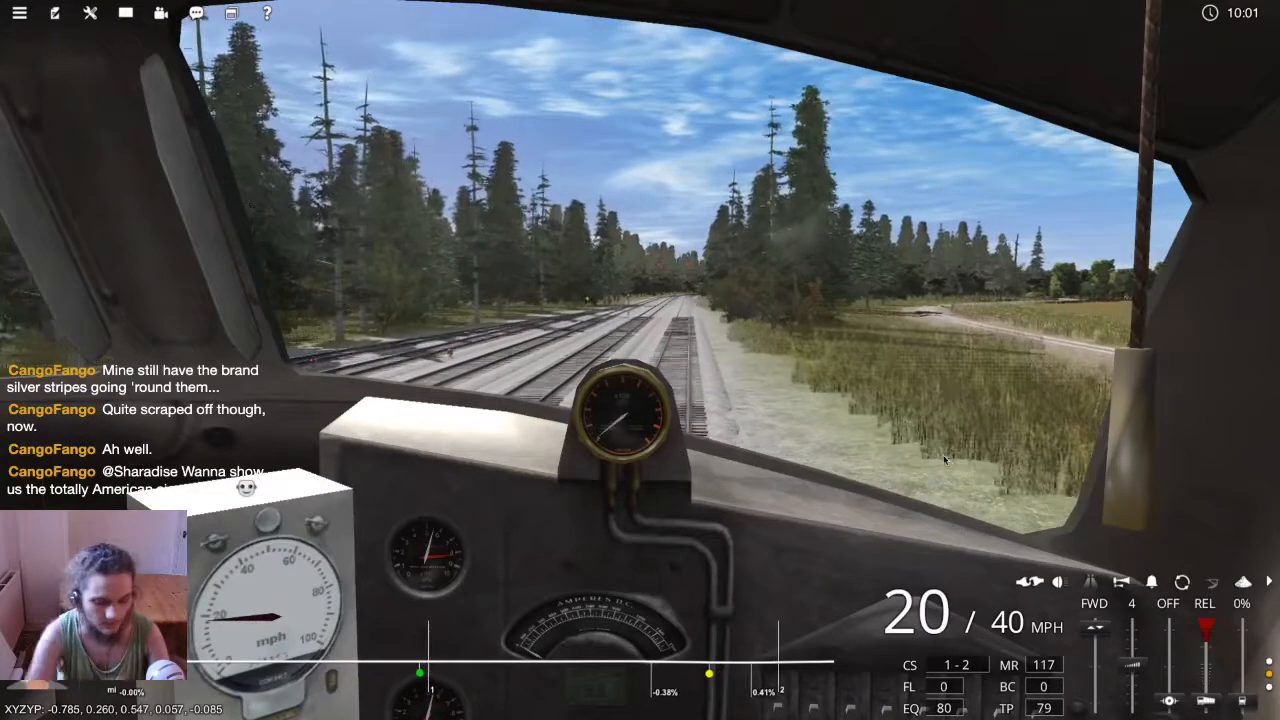
Examine the trackside signal box from all sides with the roaming camera, including its American flag and the parked pickup
key(8)
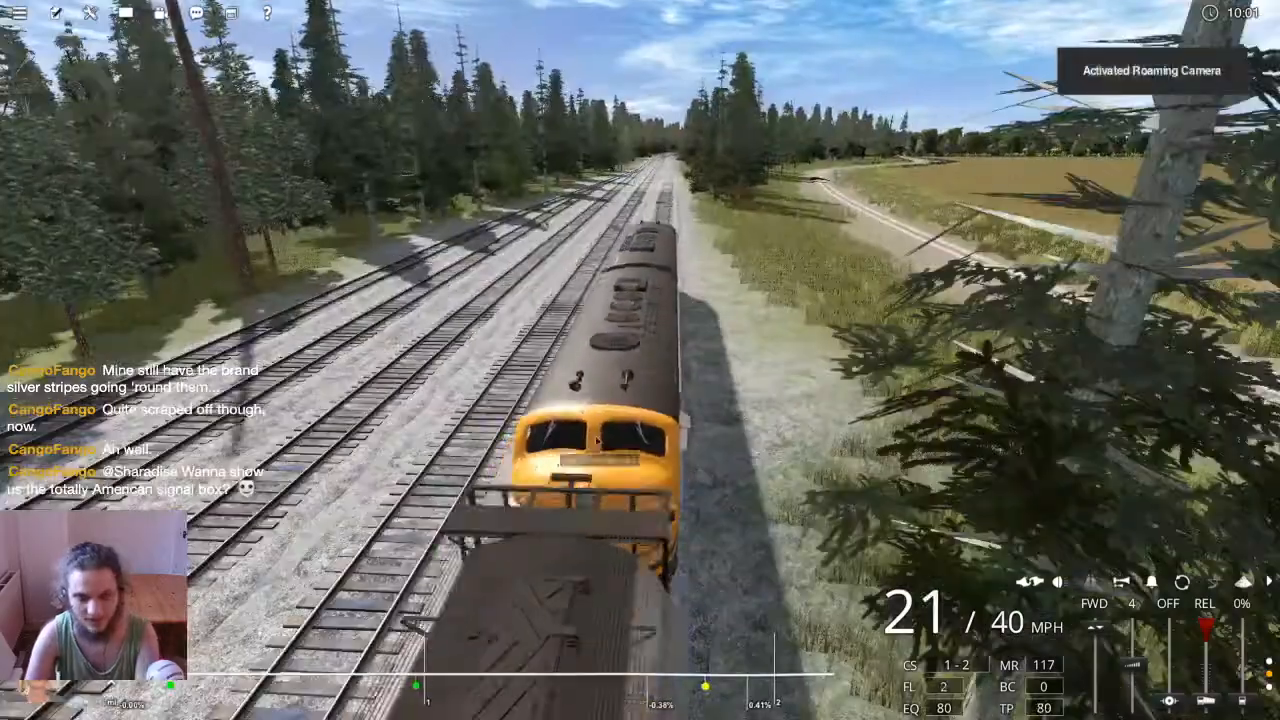
right_drag(604, 427, 608, 330)
scroll(608, 330, up, 3)
scroll(607, 330, up, 6)
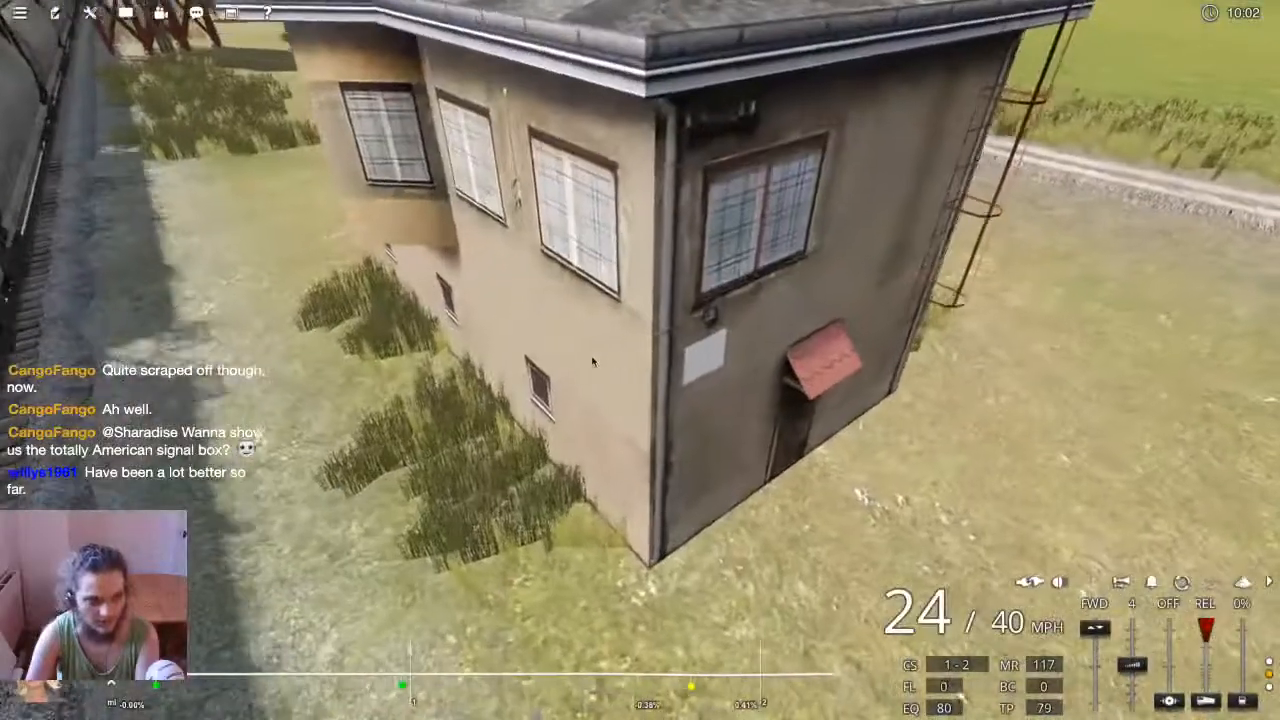
scroll(590, 362, down, 3)
right_drag(564, 360, 668, 362)
scroll(668, 362, down, 4)
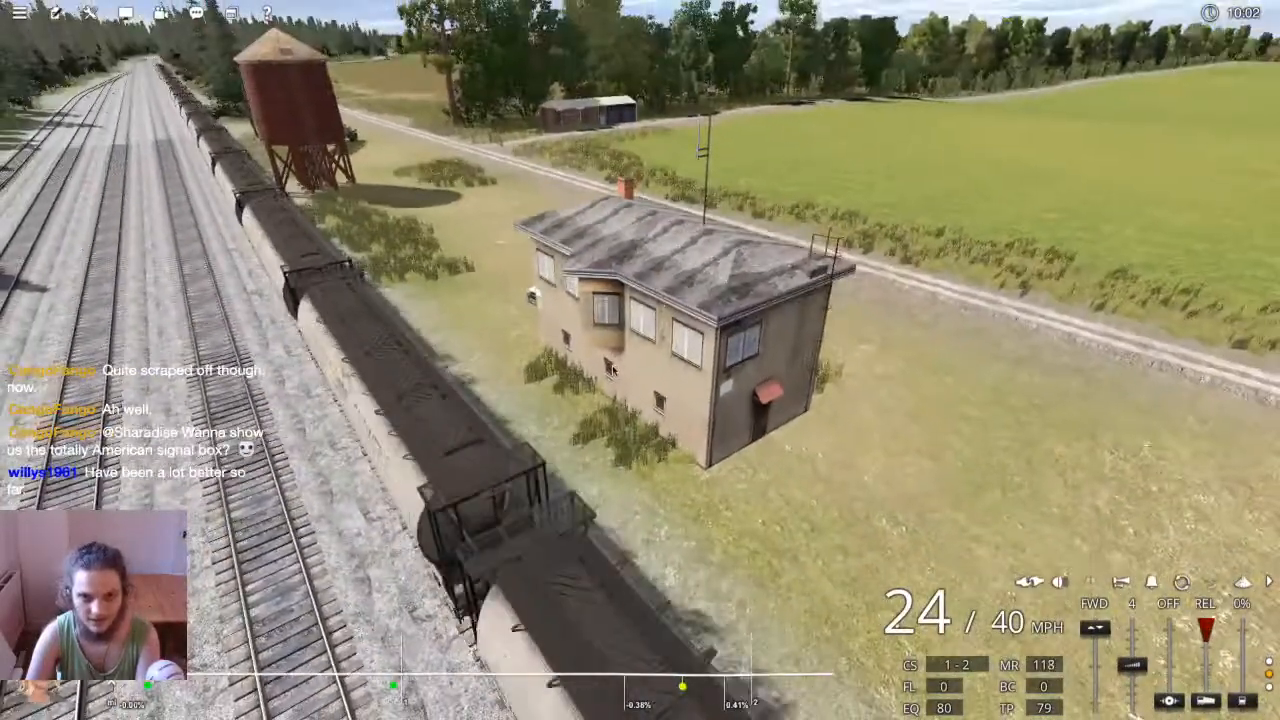
scroll(596, 364, up, 3)
key(Left)
key(w)
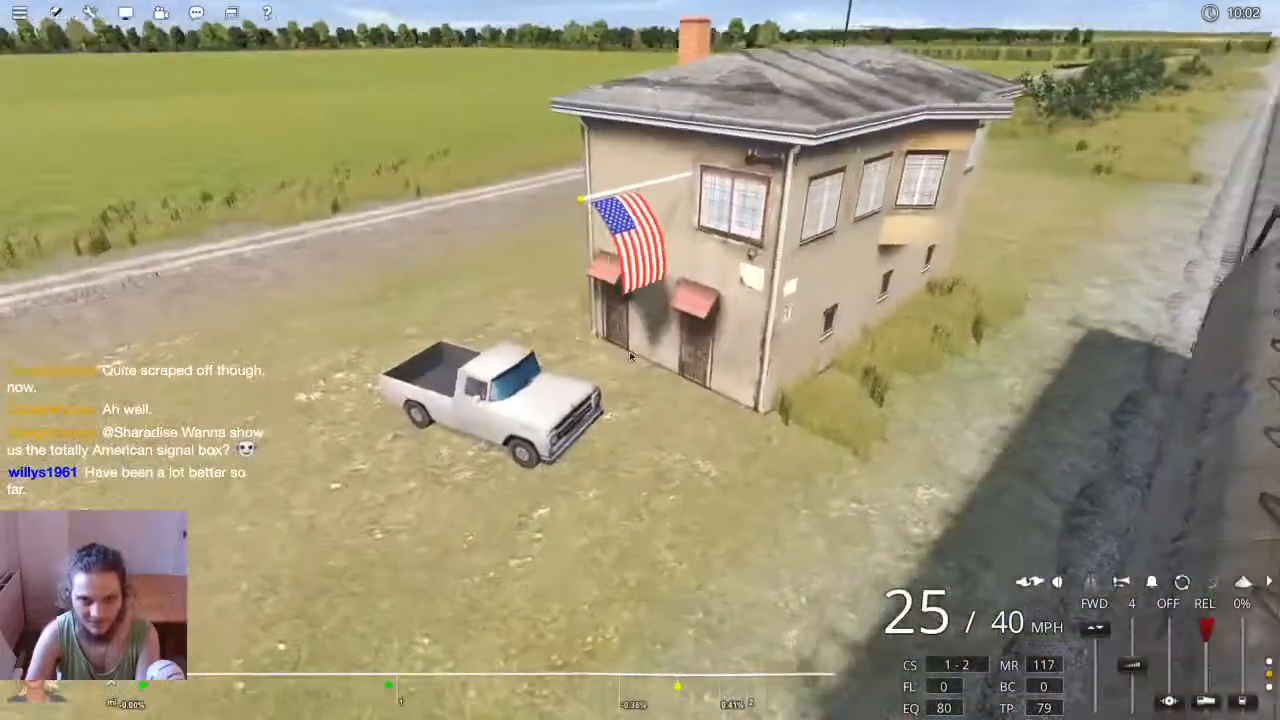
key(s)
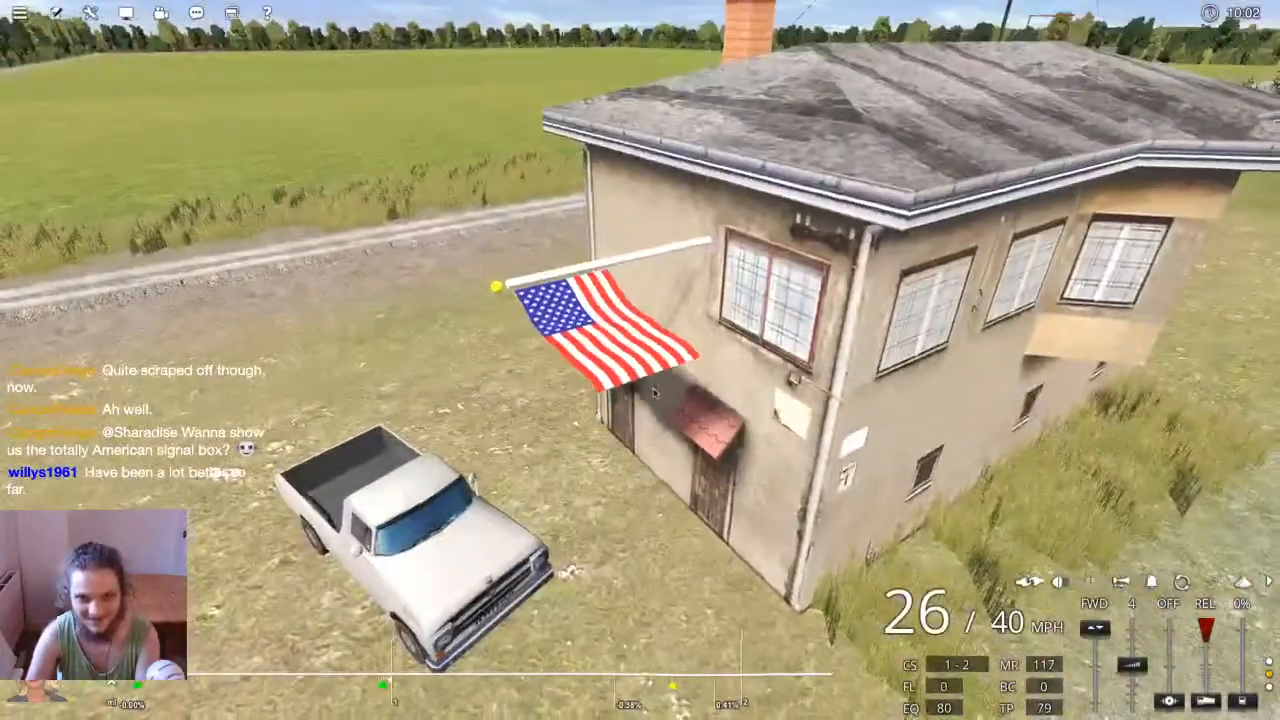
key(w)
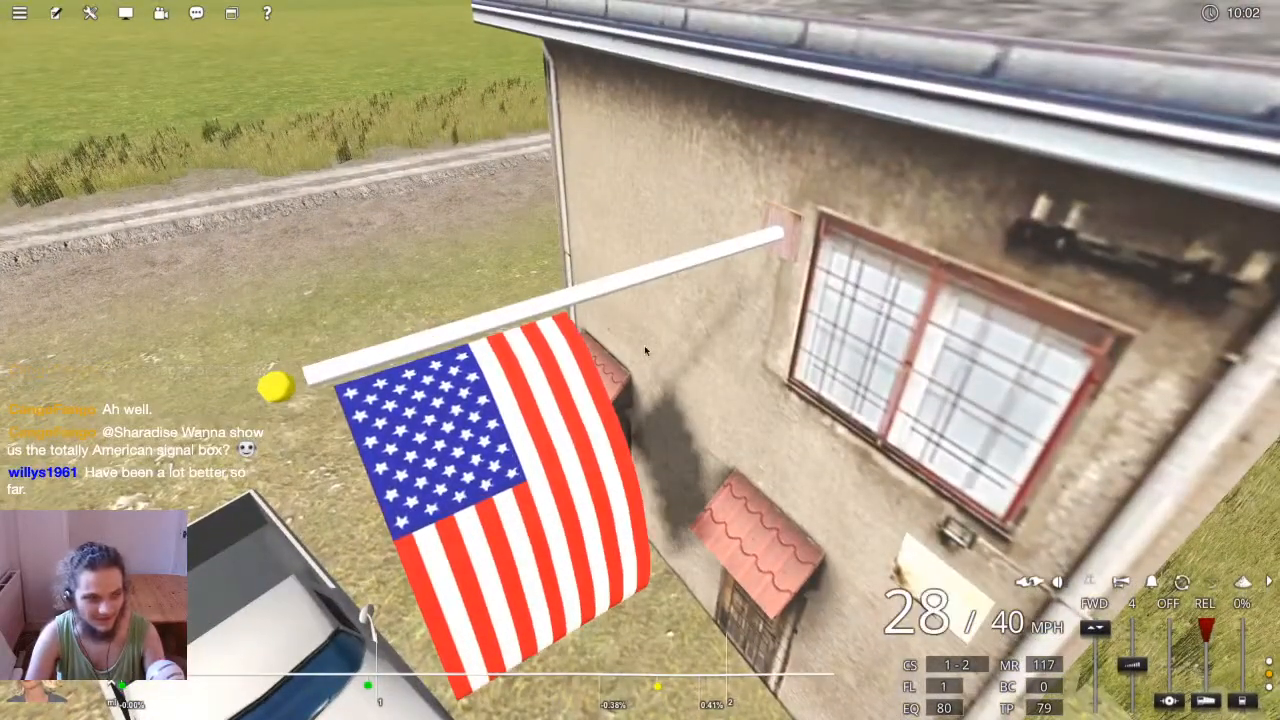
Return to the locomotive's cab view and ease the throttle to notch 4
key(1)
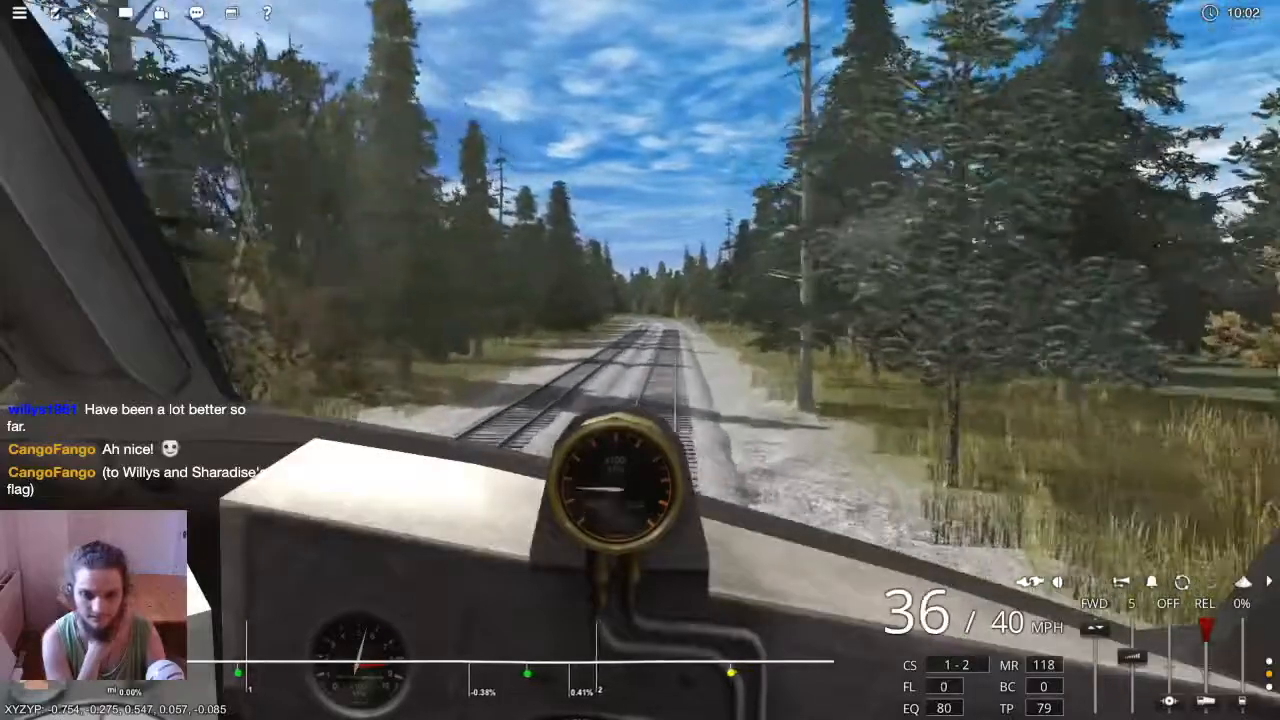
key(d)
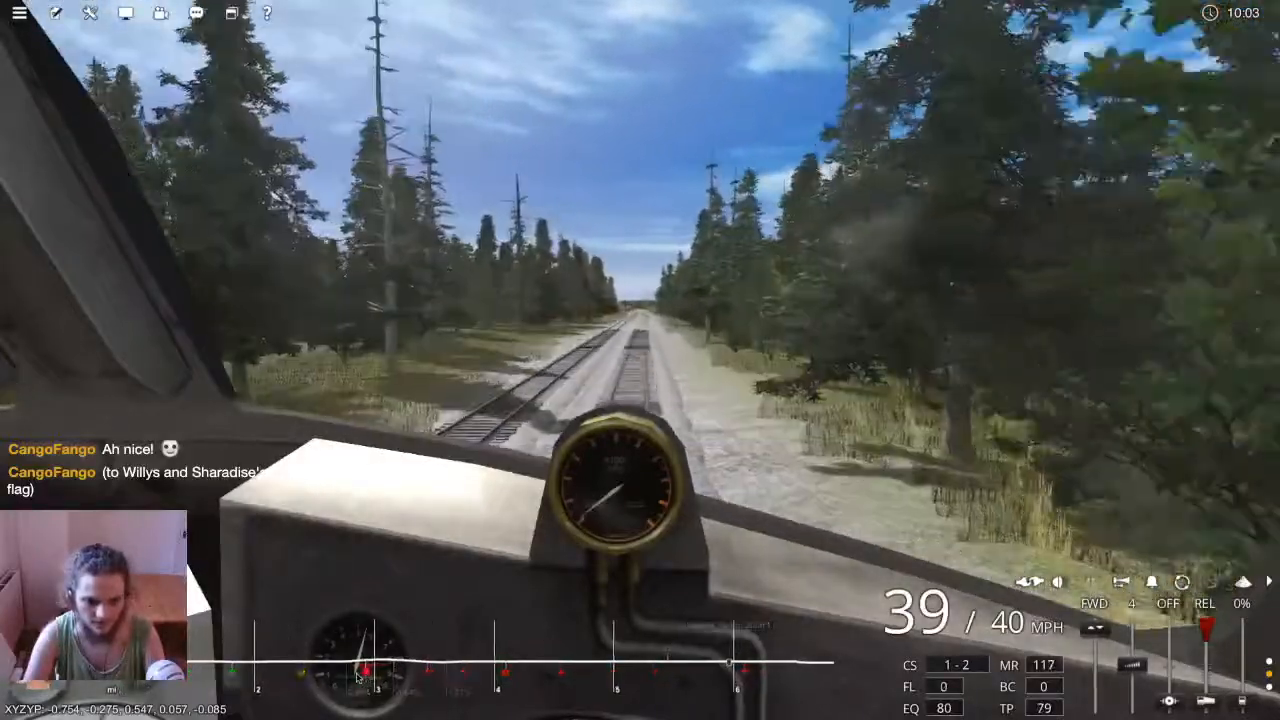
Scout the line ahead as far as the signals with a free camera, and return to the cab view
key(4)
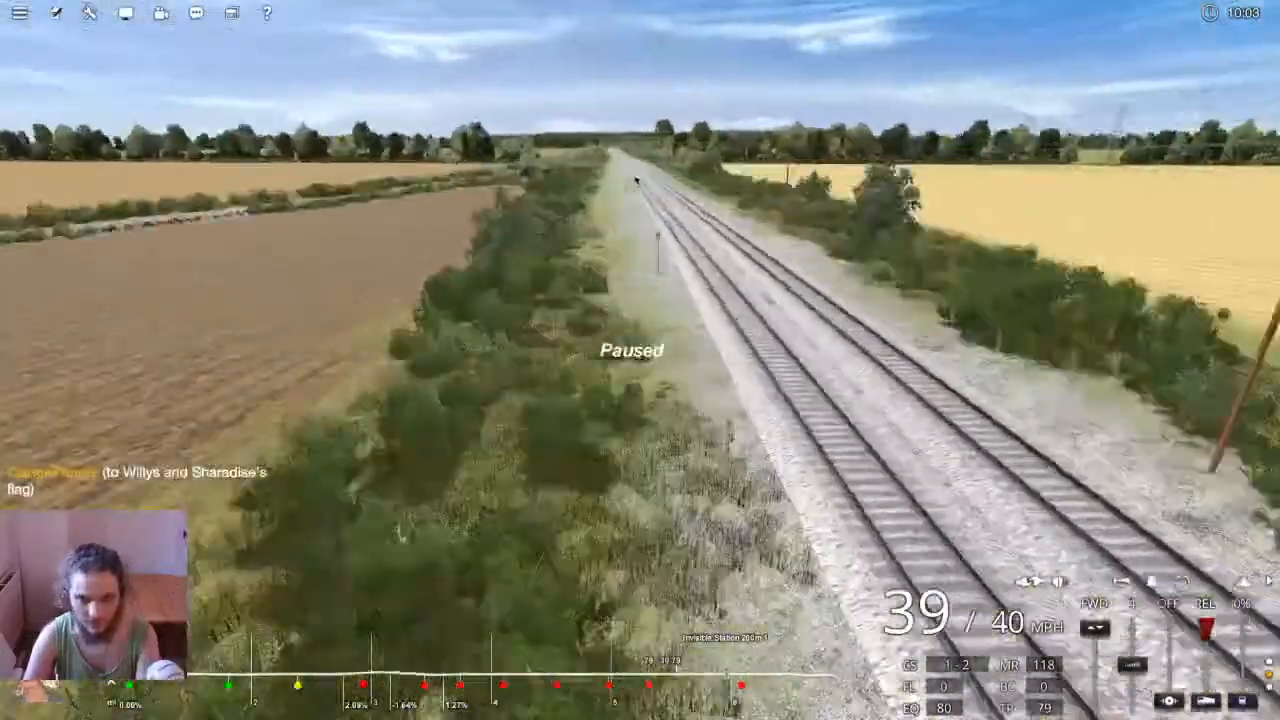
right_click(636, 180)
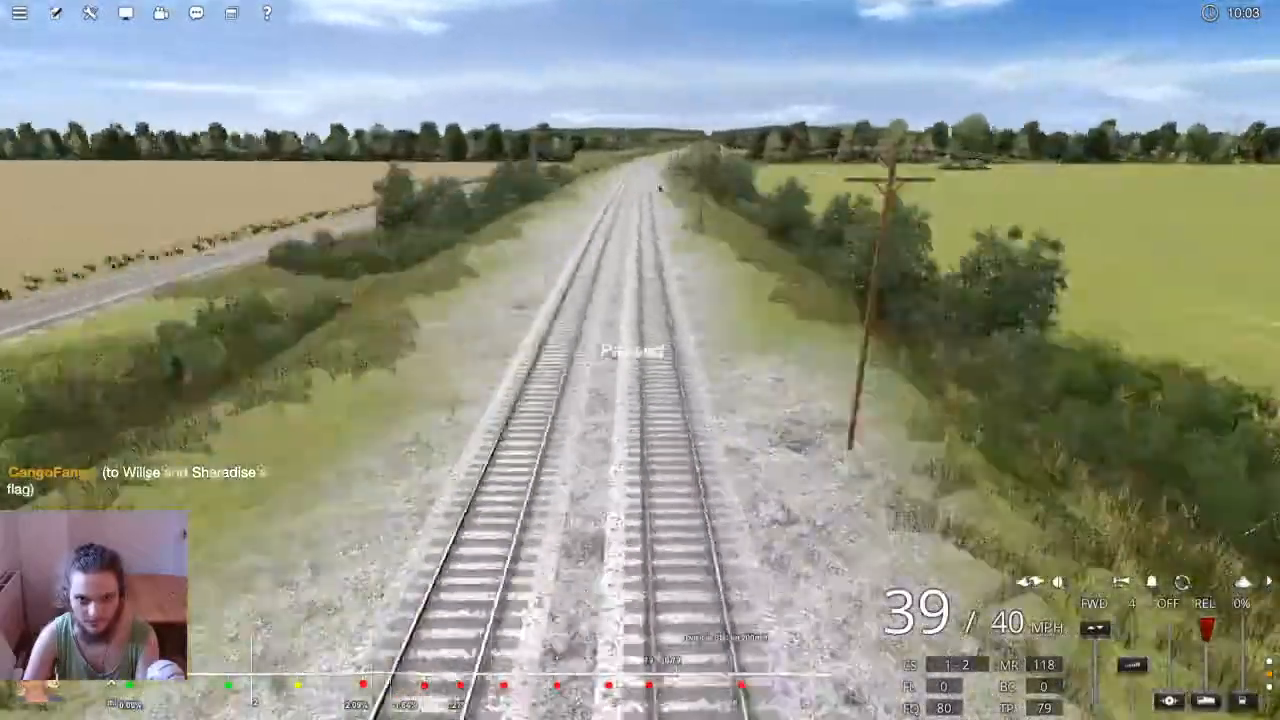
right_click(660, 188)
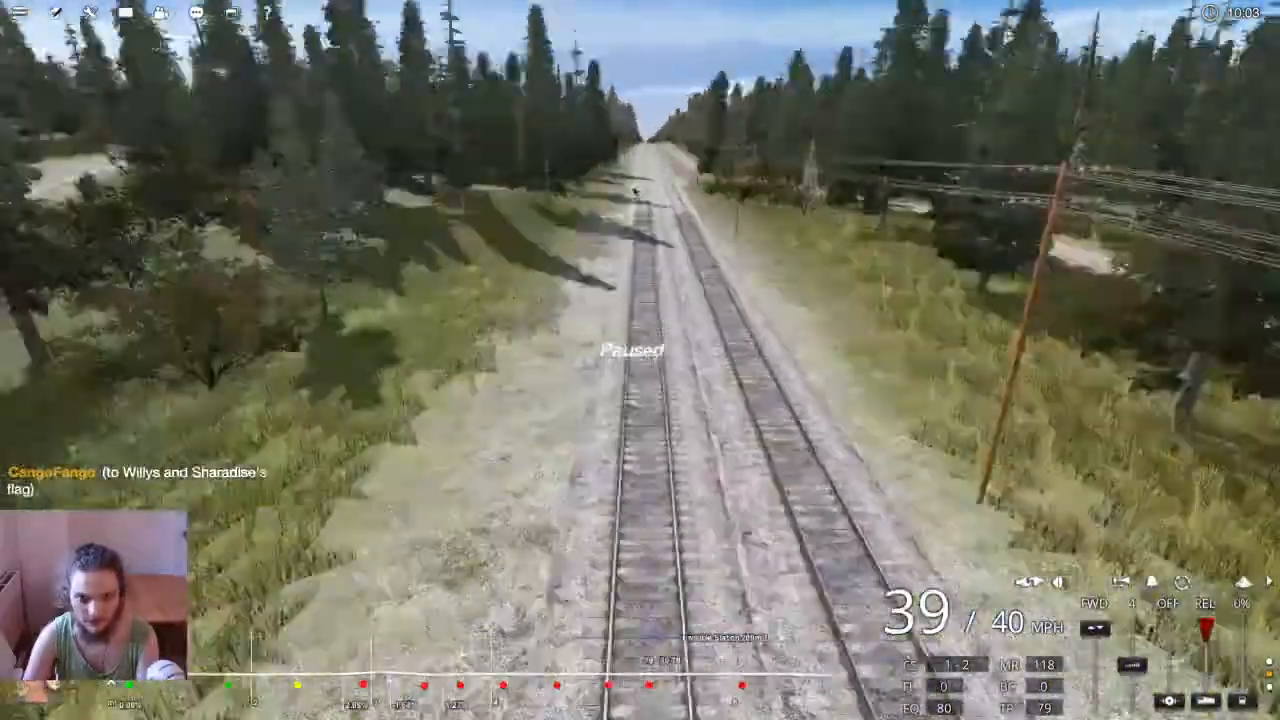
right_click(634, 190)
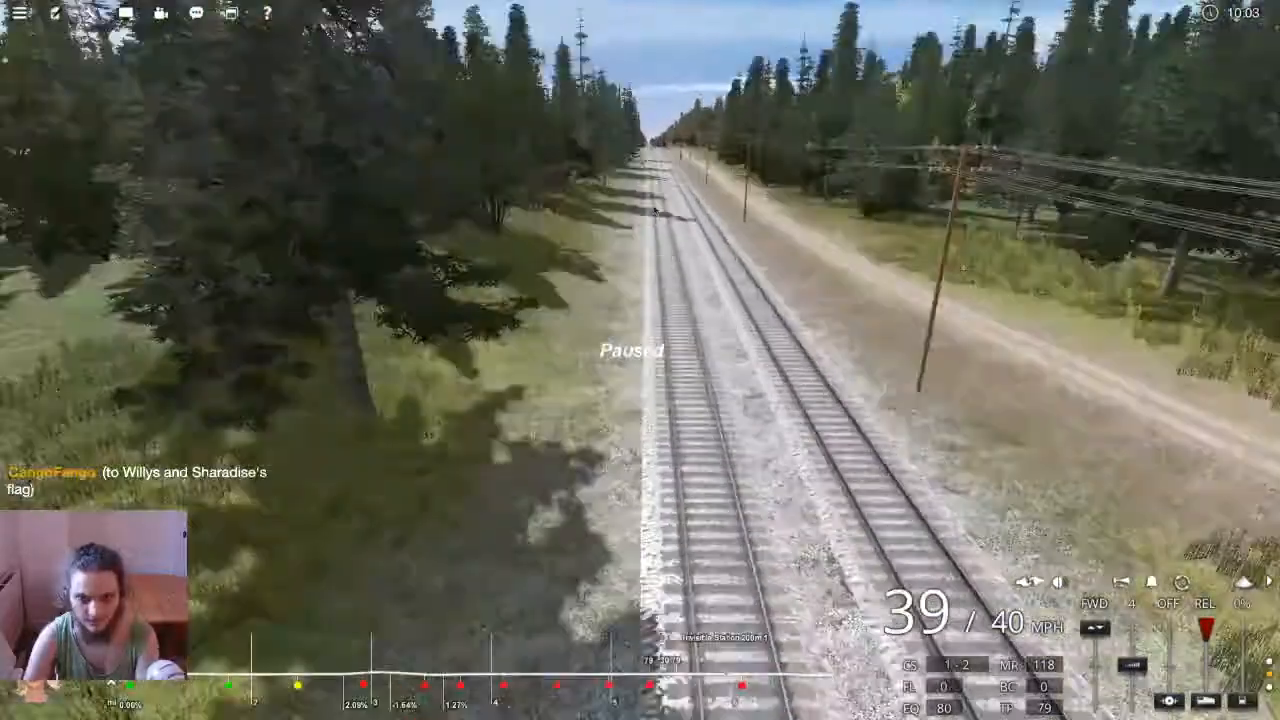
right_click(659, 254)
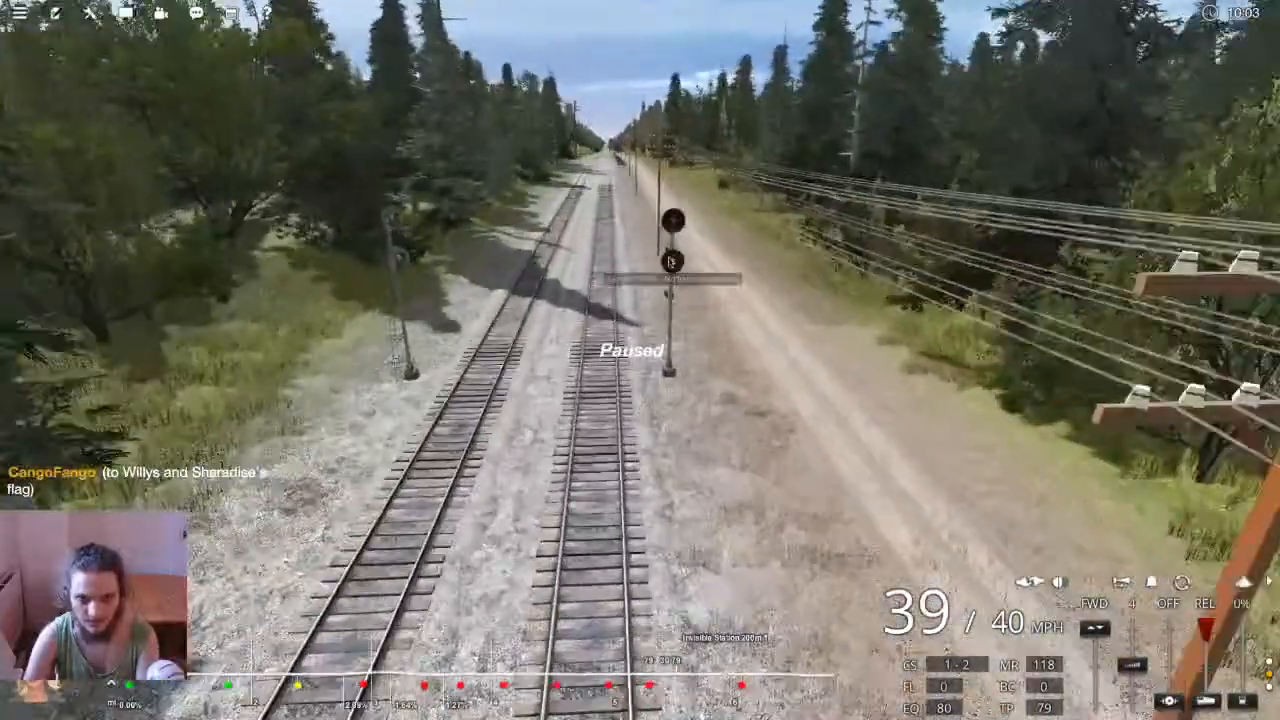
key(1)
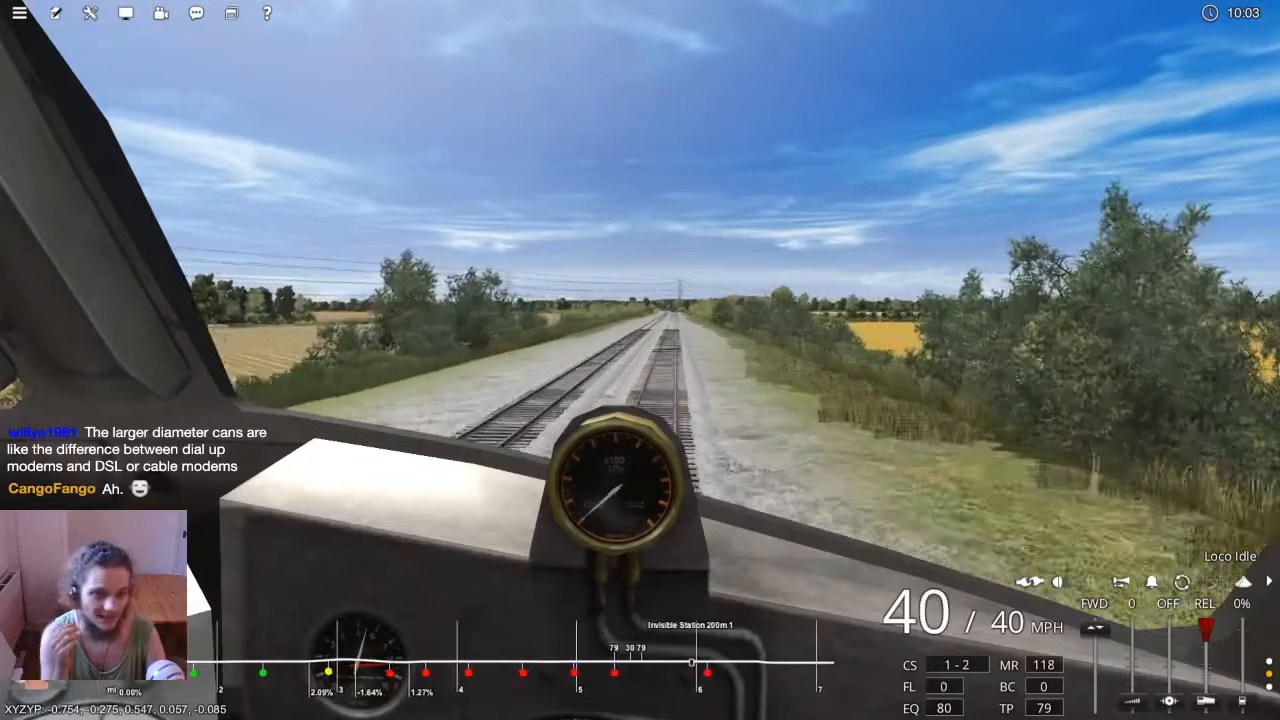
Reapply power from idle, adjusting the throttle to notch 4
key(w)
key(w)
key(w)
key(w)
key(s)
key(s)
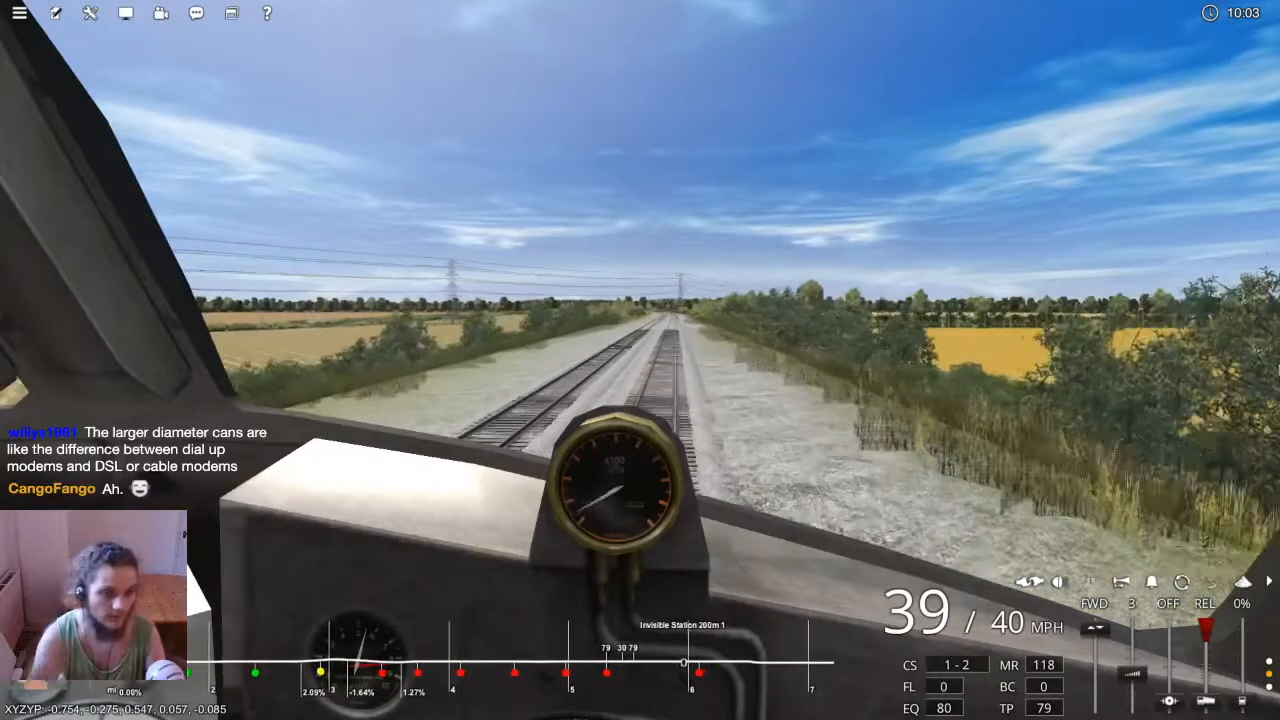
key(w)
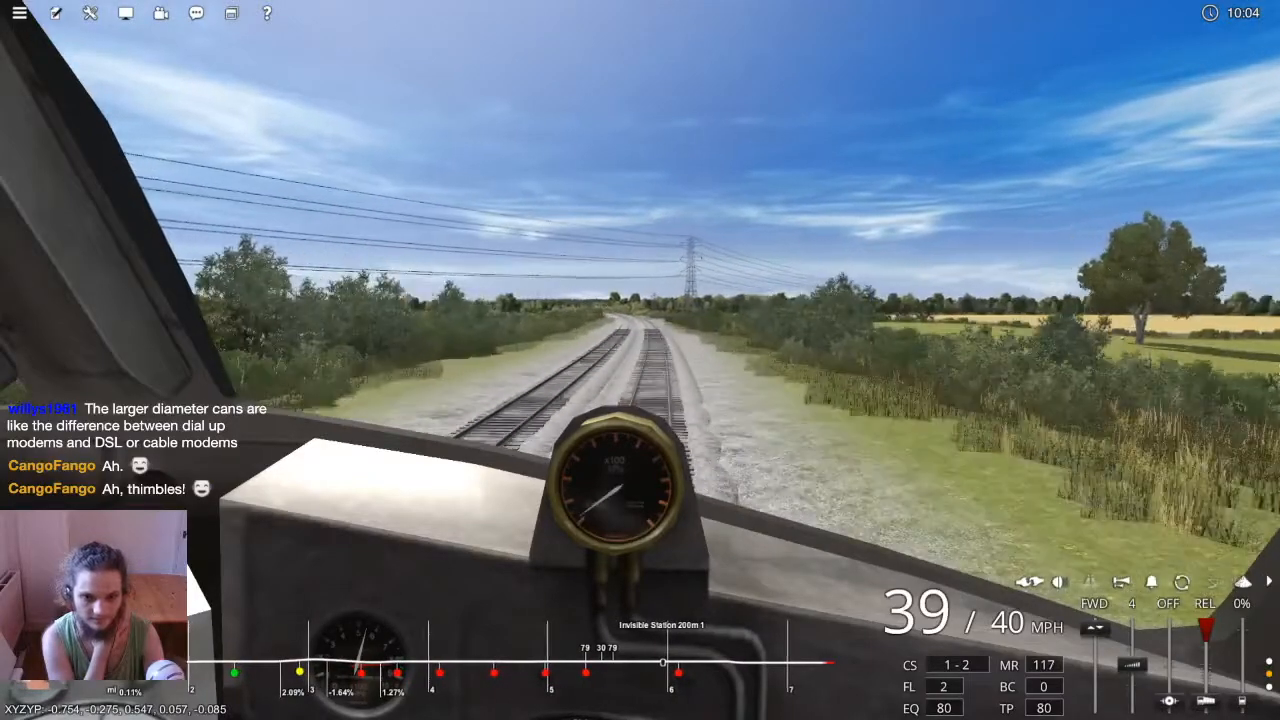
Switch briefly to the chase camera and back to the cab while raising the throttle to notch 7
key(2)
key(w)
key(w)
key(1)
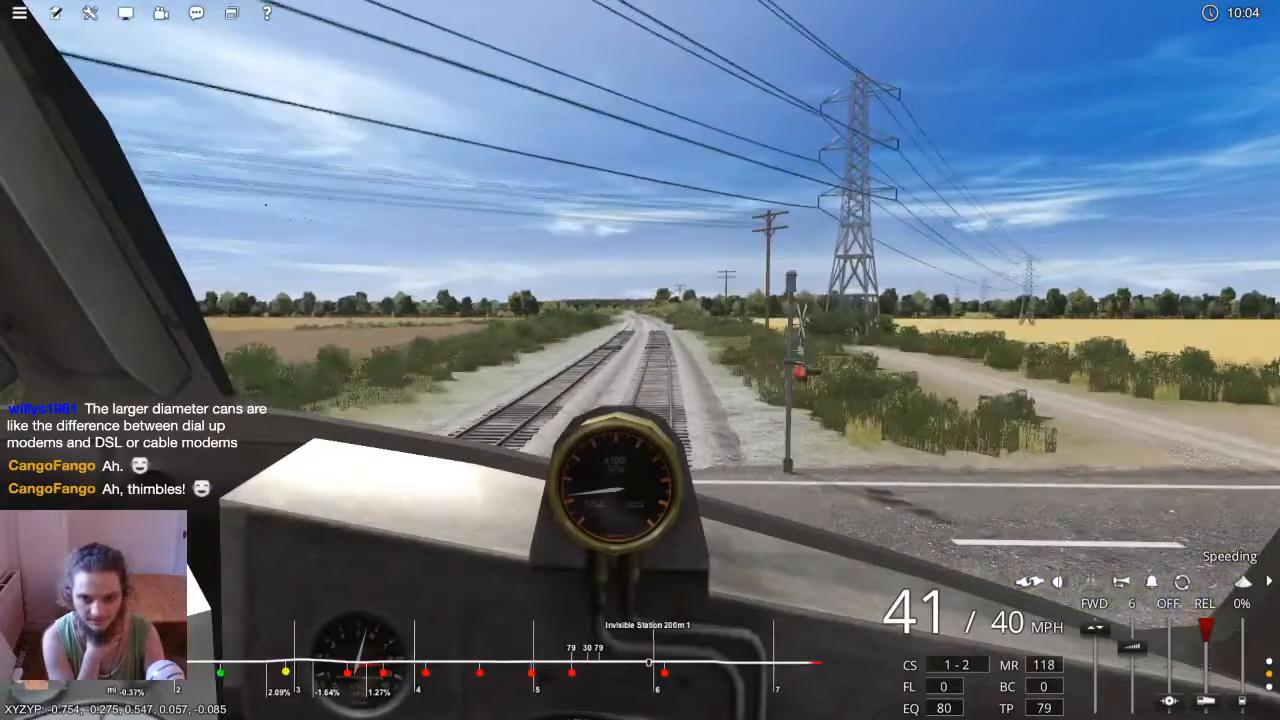
key(w)
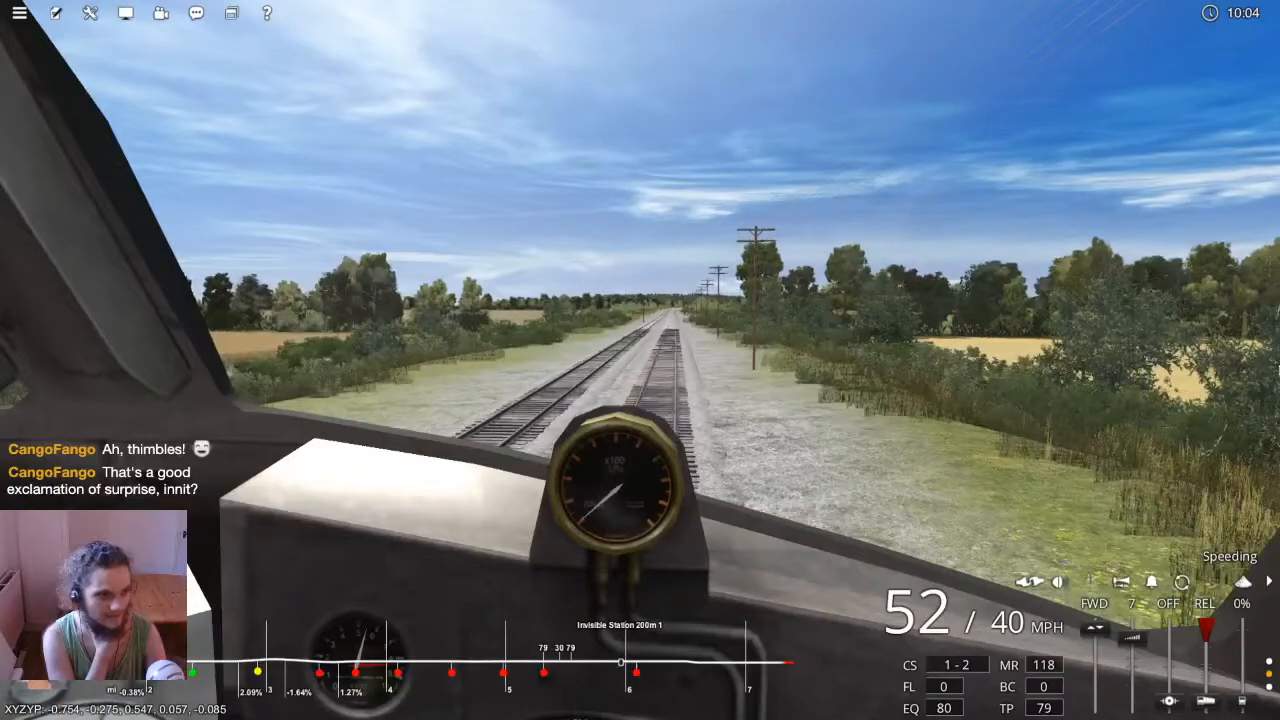
Cut the throttle to idle and reapply power at notch 3
key(x)
key(w)
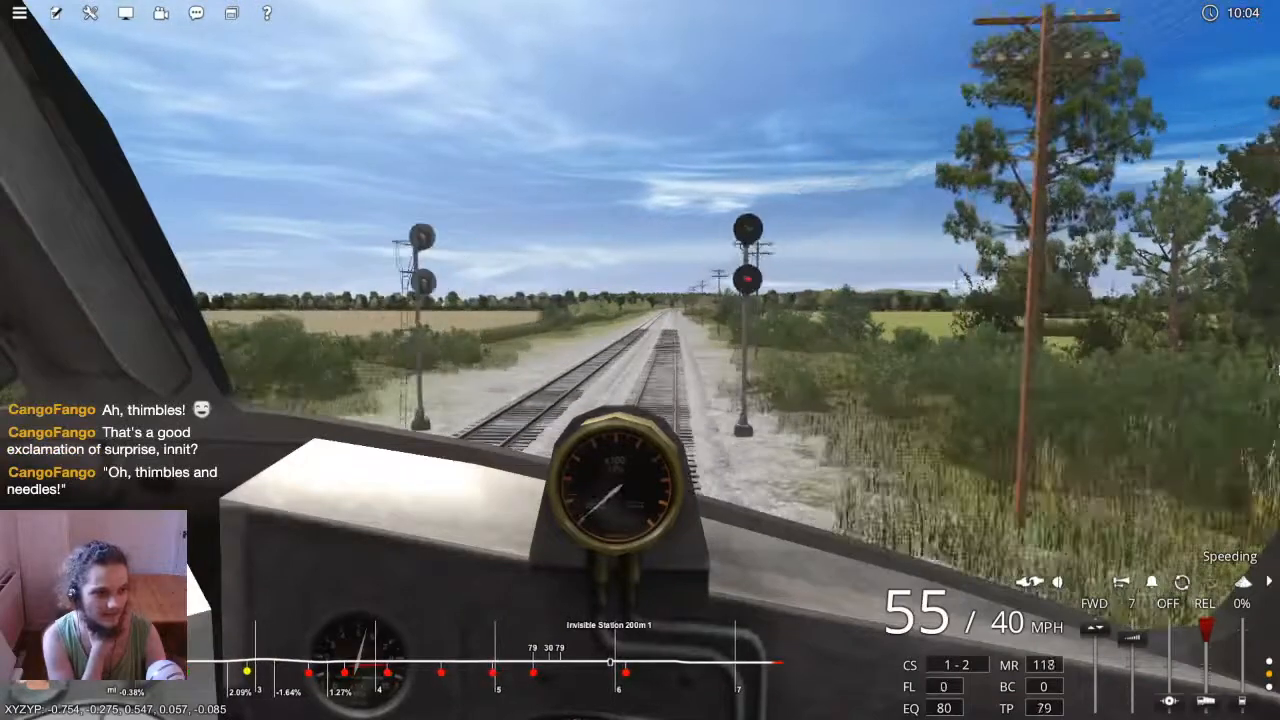
key(s)
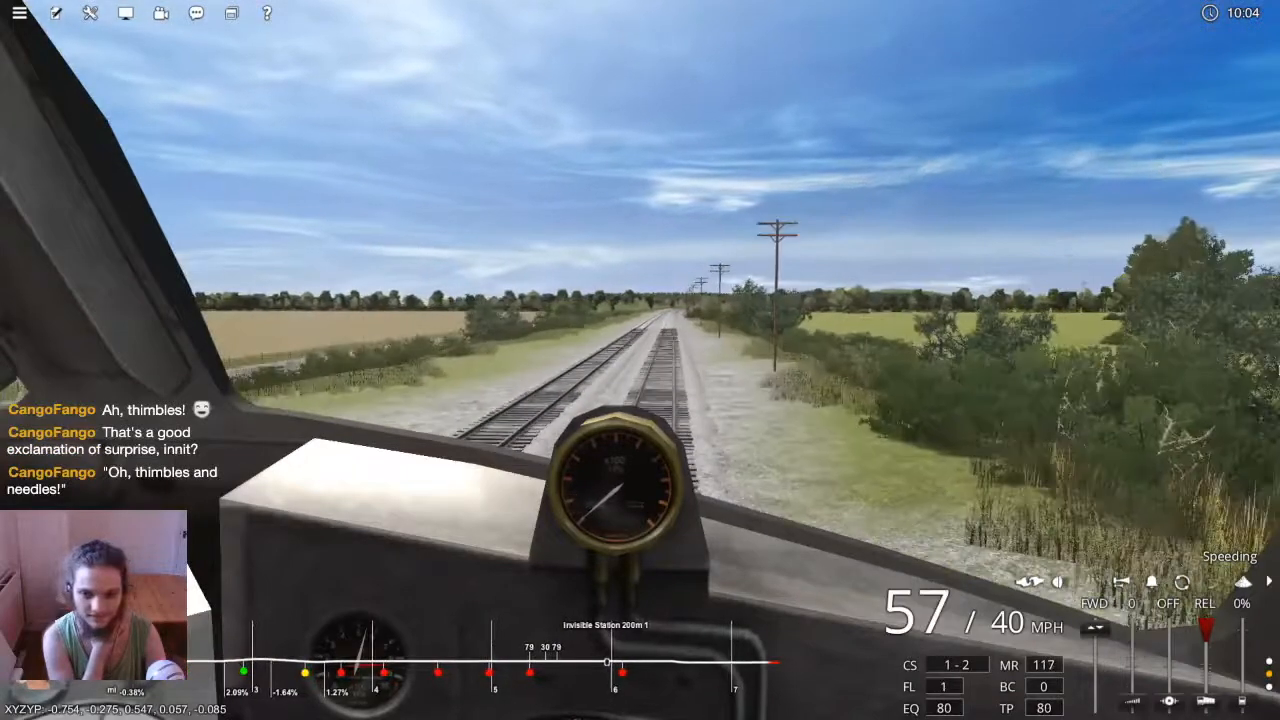
key(e)
key(w)
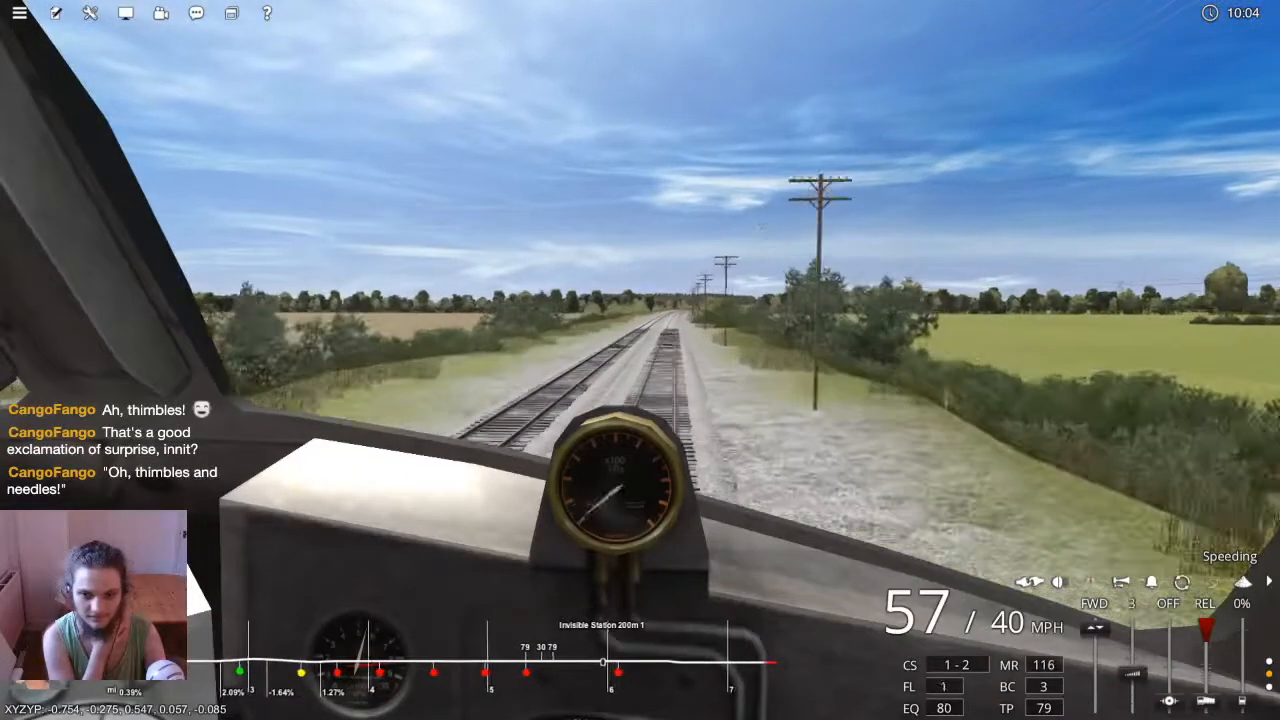
Raise the throttle to notch 4 and cut it back to idle to let the speed drop
key(w)
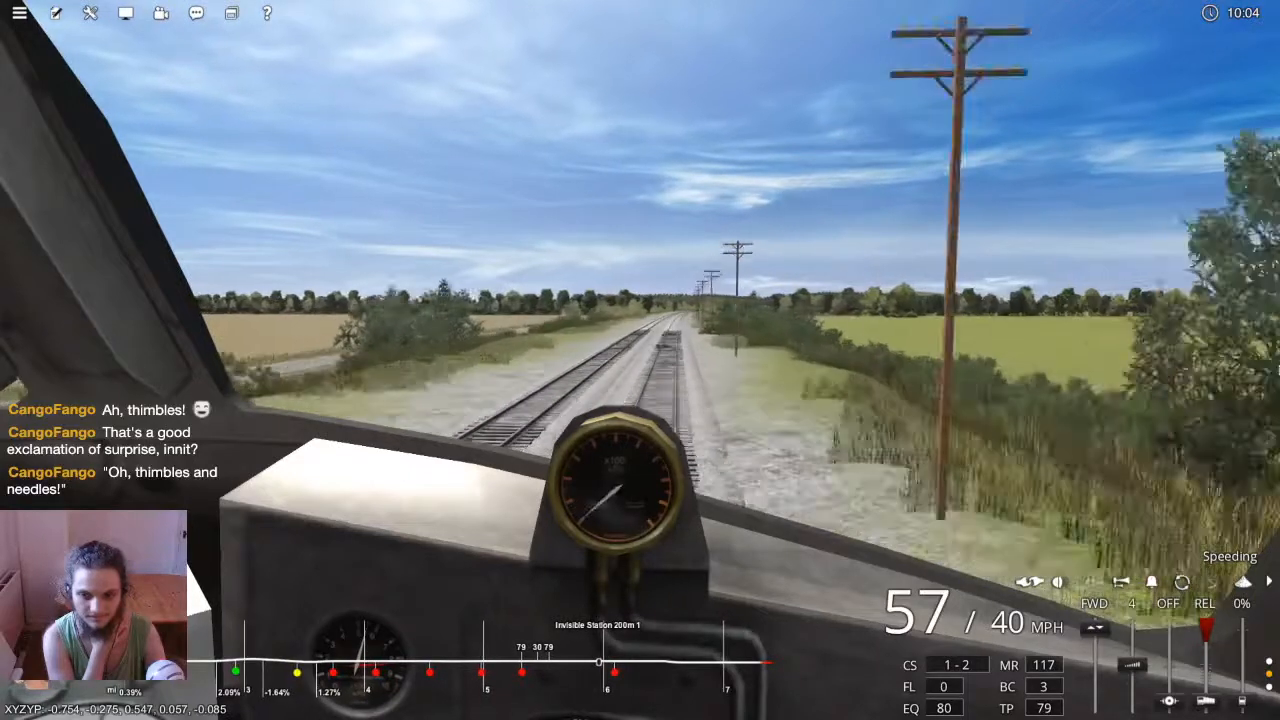
key(s)
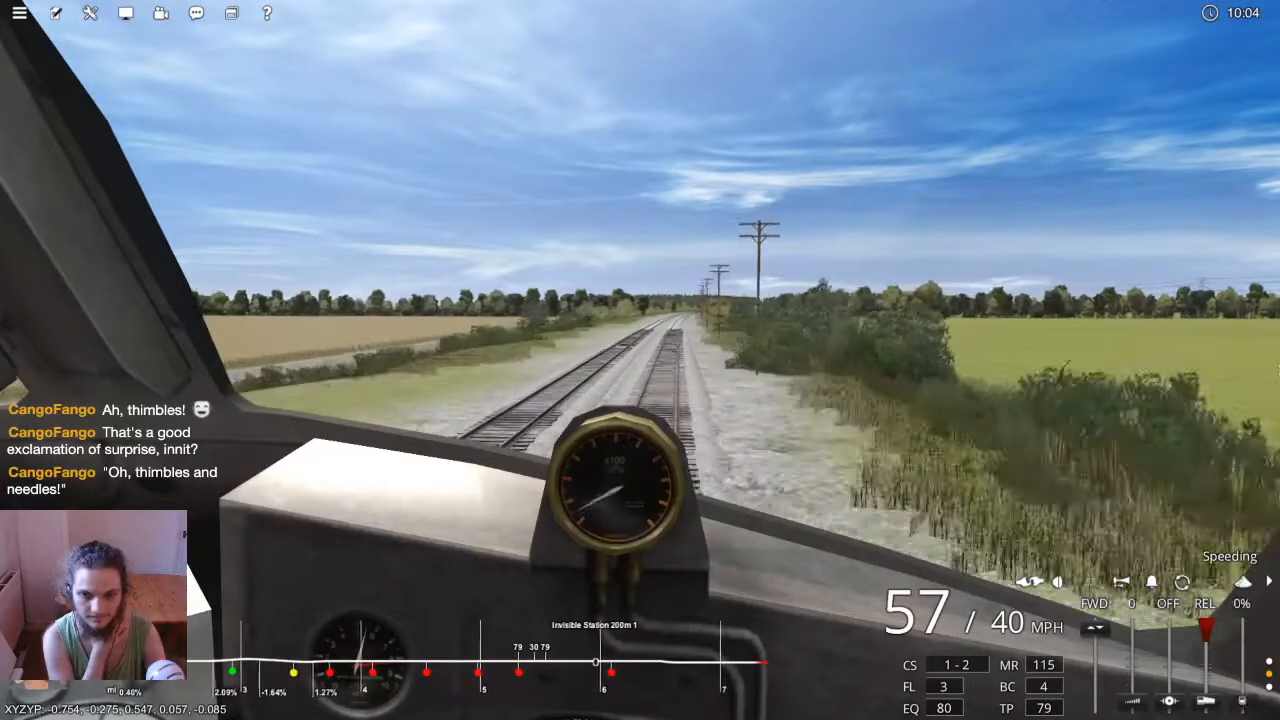
key(c)
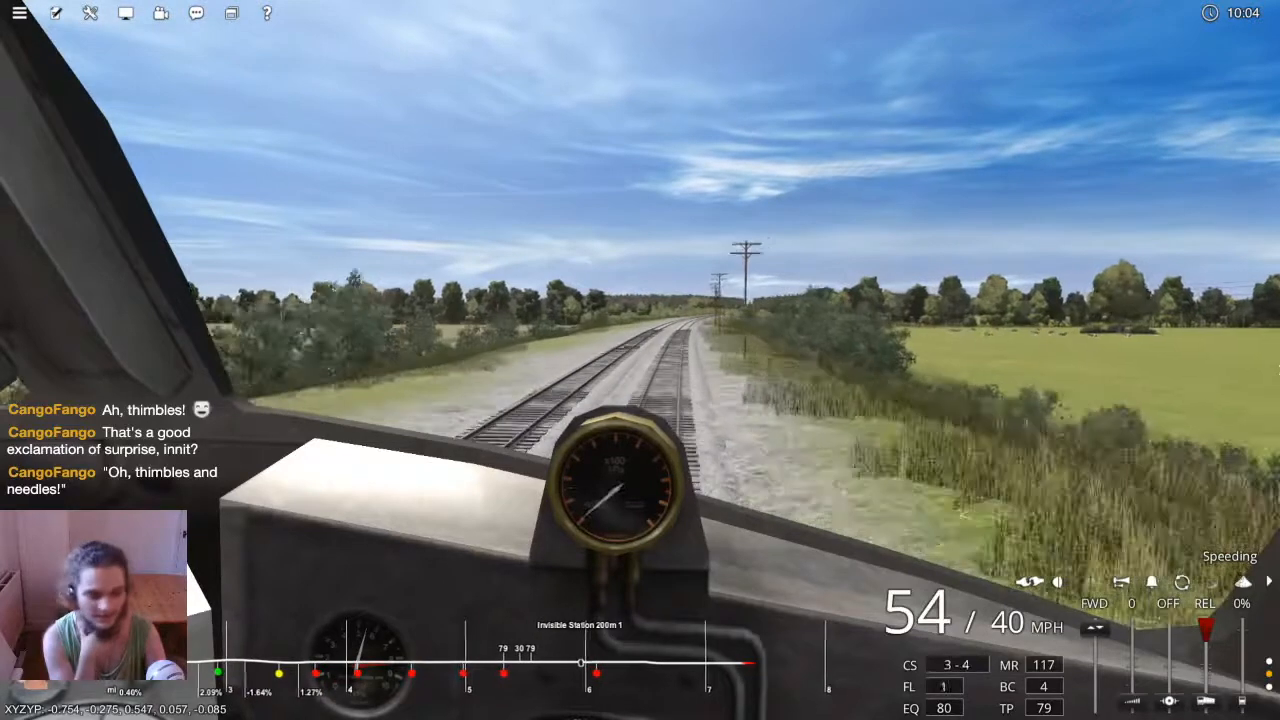
Reapply power from idle and keep the throttle between notches 5 and 7 through the fields and forest
key(w)
key(w)
key(w)
key(w)
key(w)
key(w)
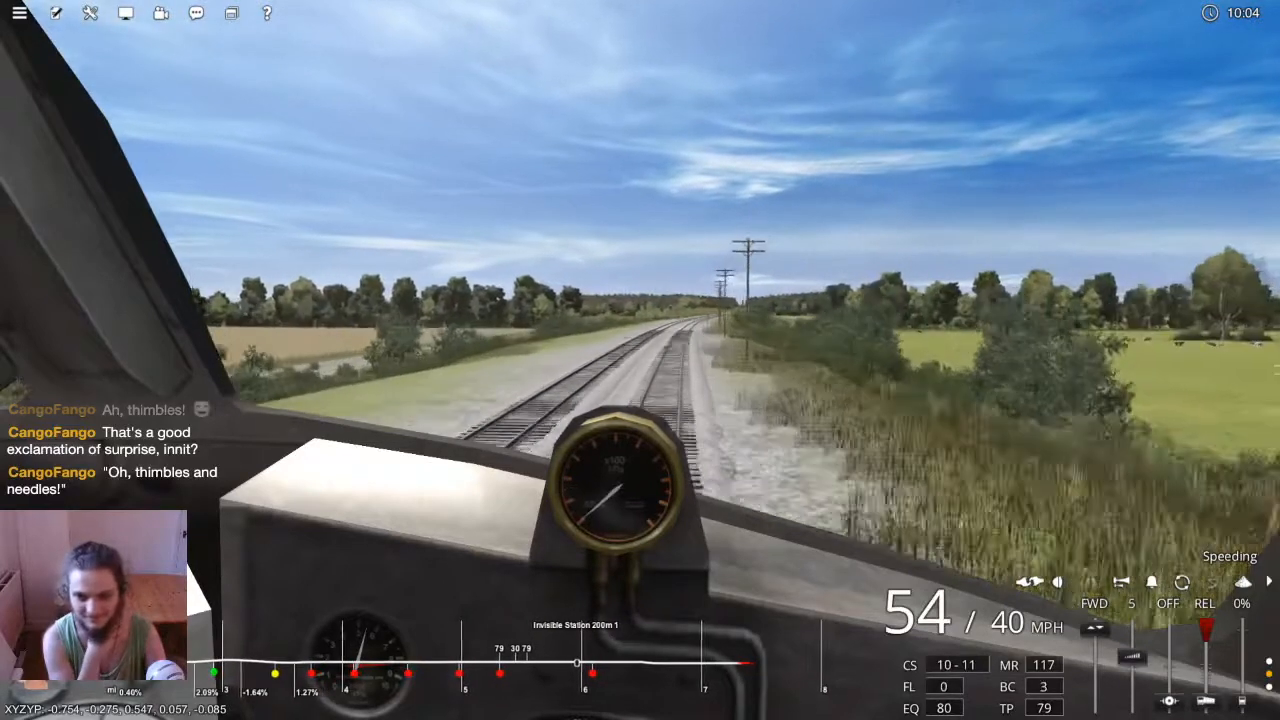
key(s)
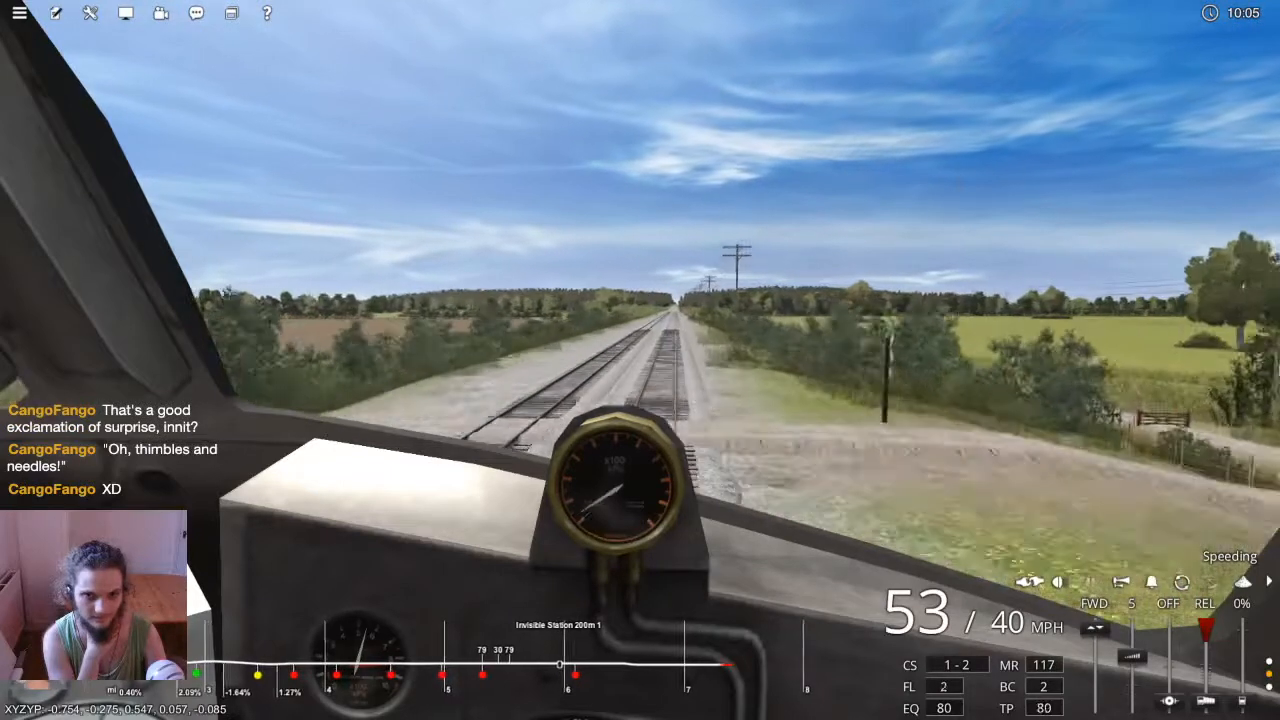
key(a)
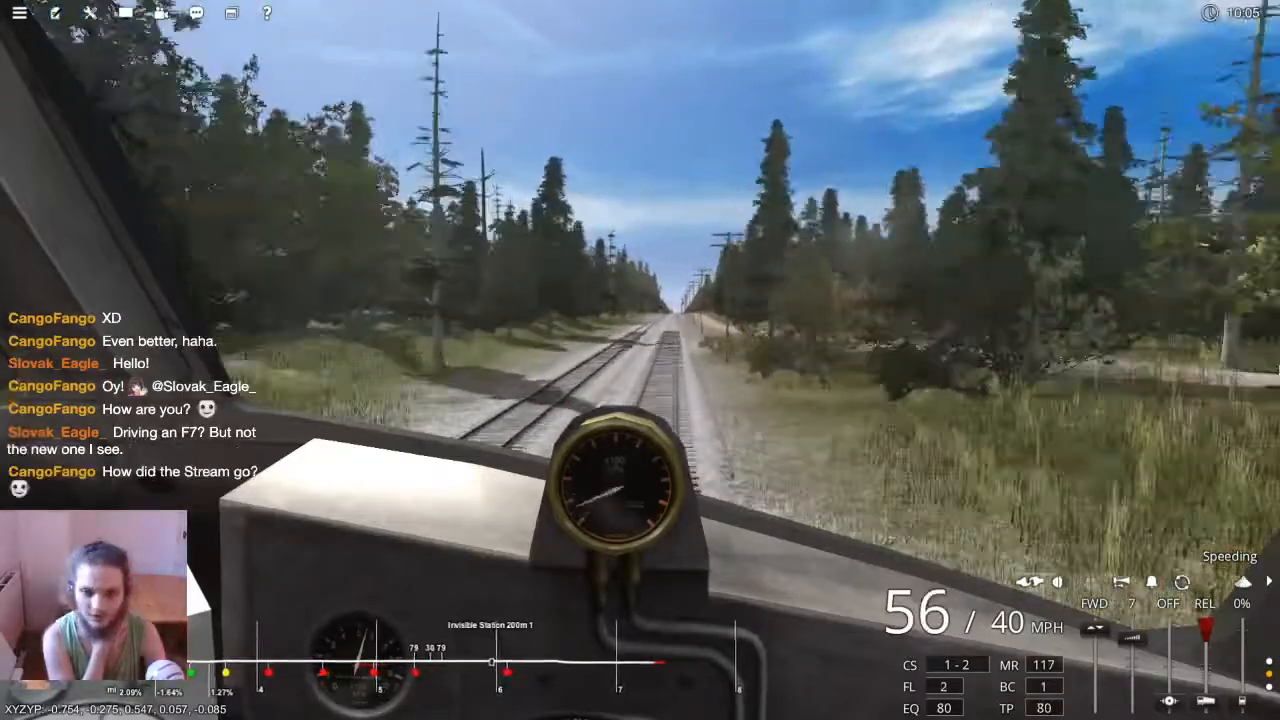
key(a)
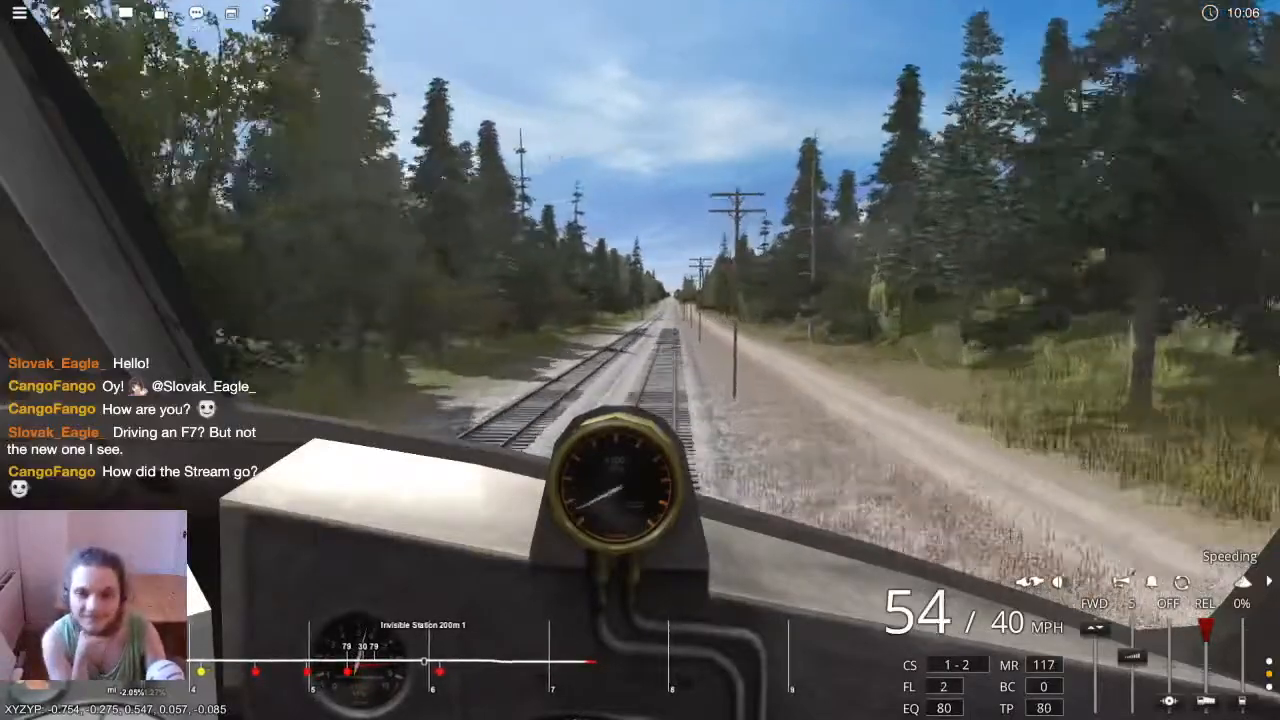
Cut the throttle to idle, coast for a while, and reapply power at notch 7
key(s)
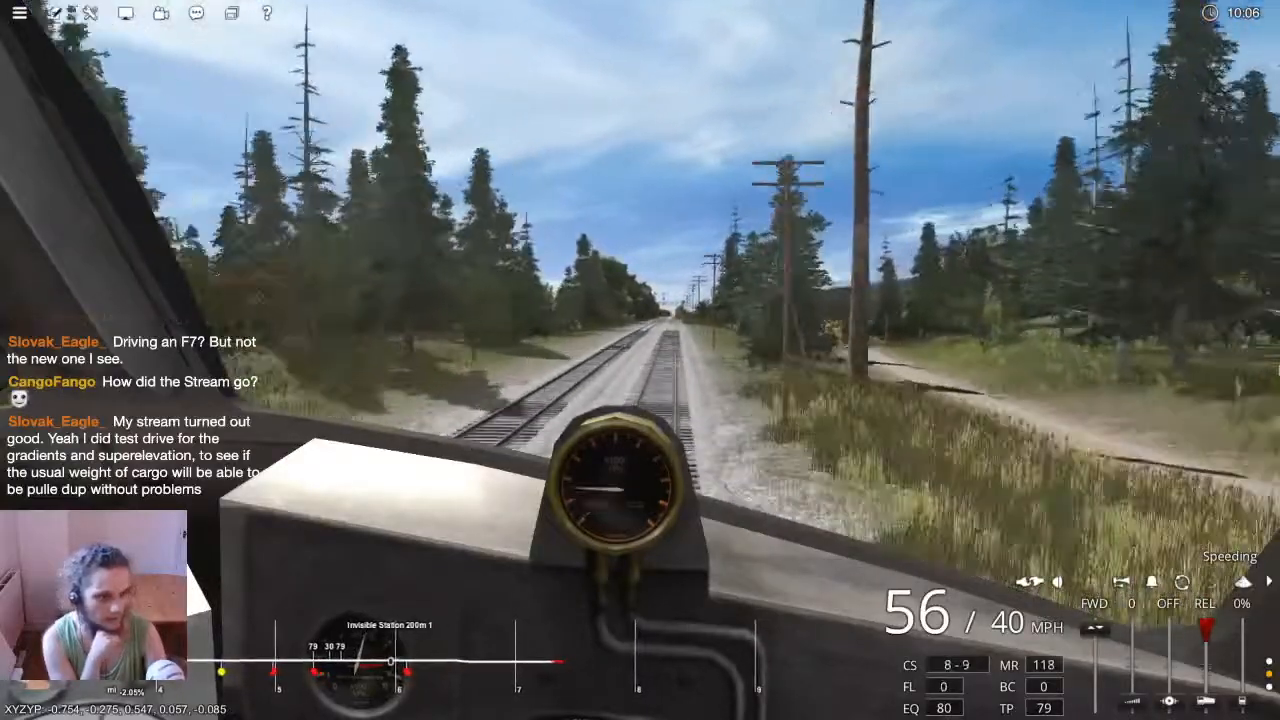
key(a)
key(d)
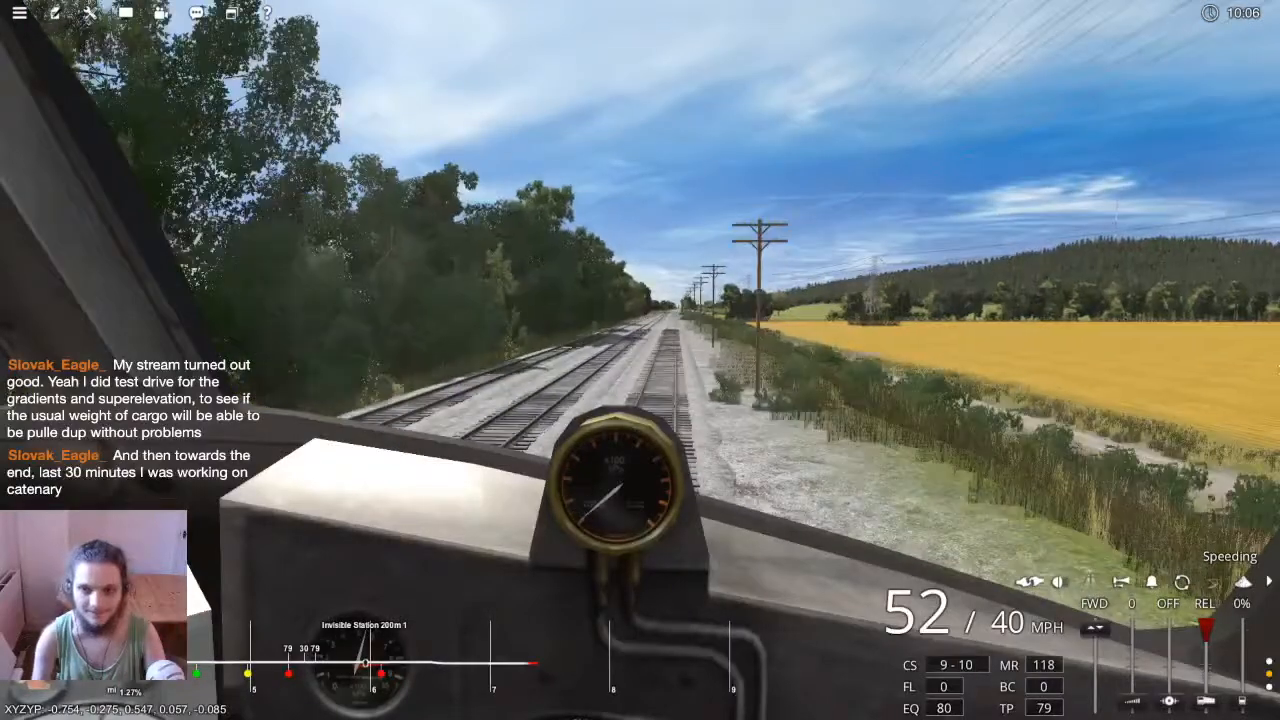
key(w)
key(w)
key(w)
key(w)
key(w)
key(w)
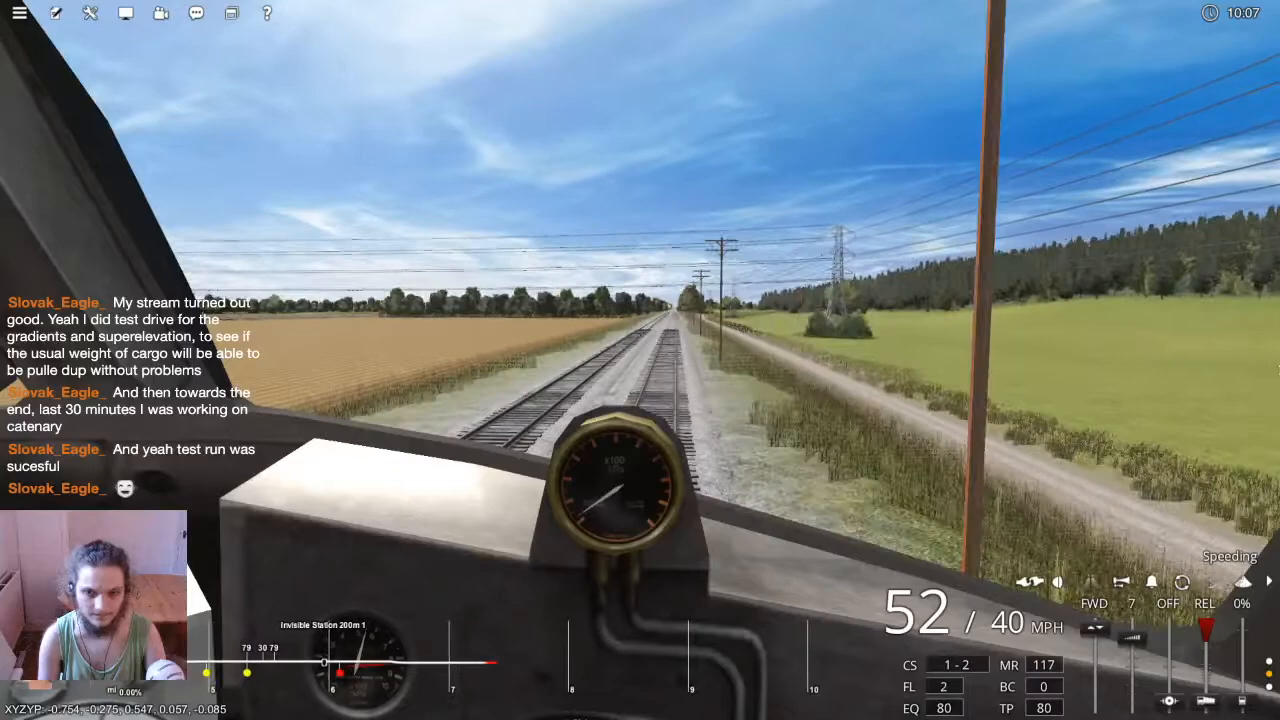
key(w)
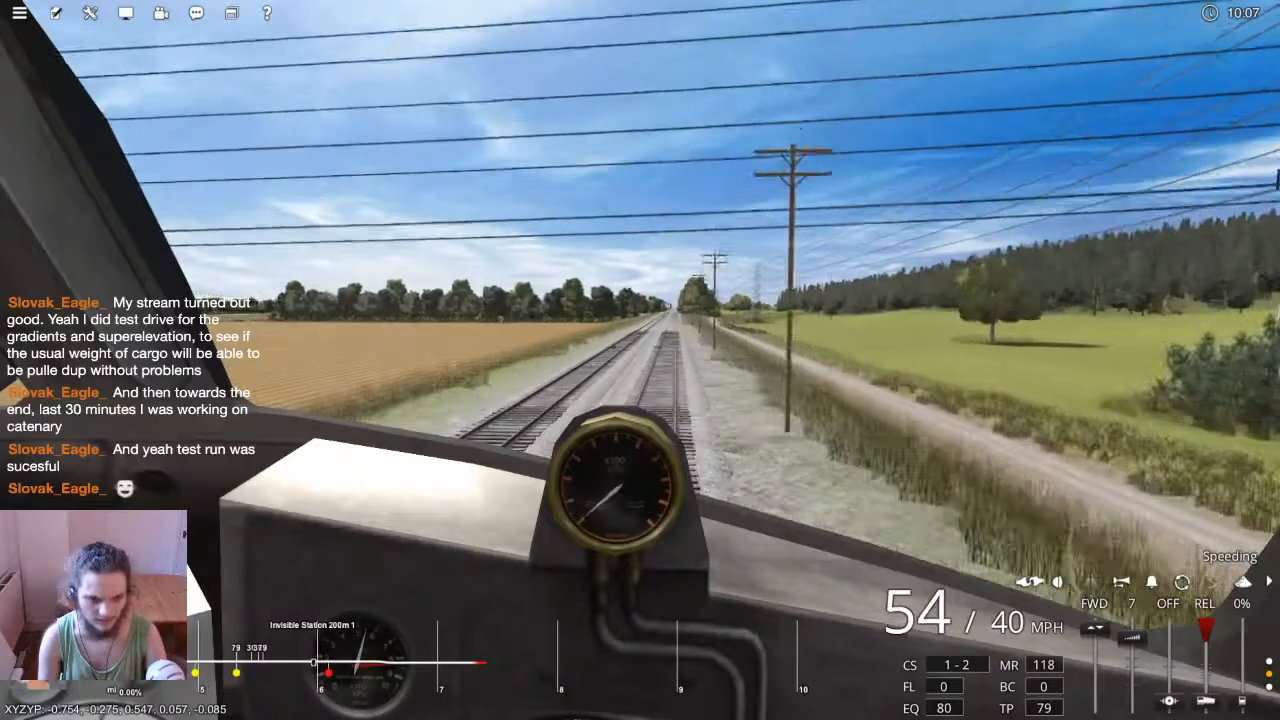
Return the throttle to idle and bring it back up to notch 3
key(s)
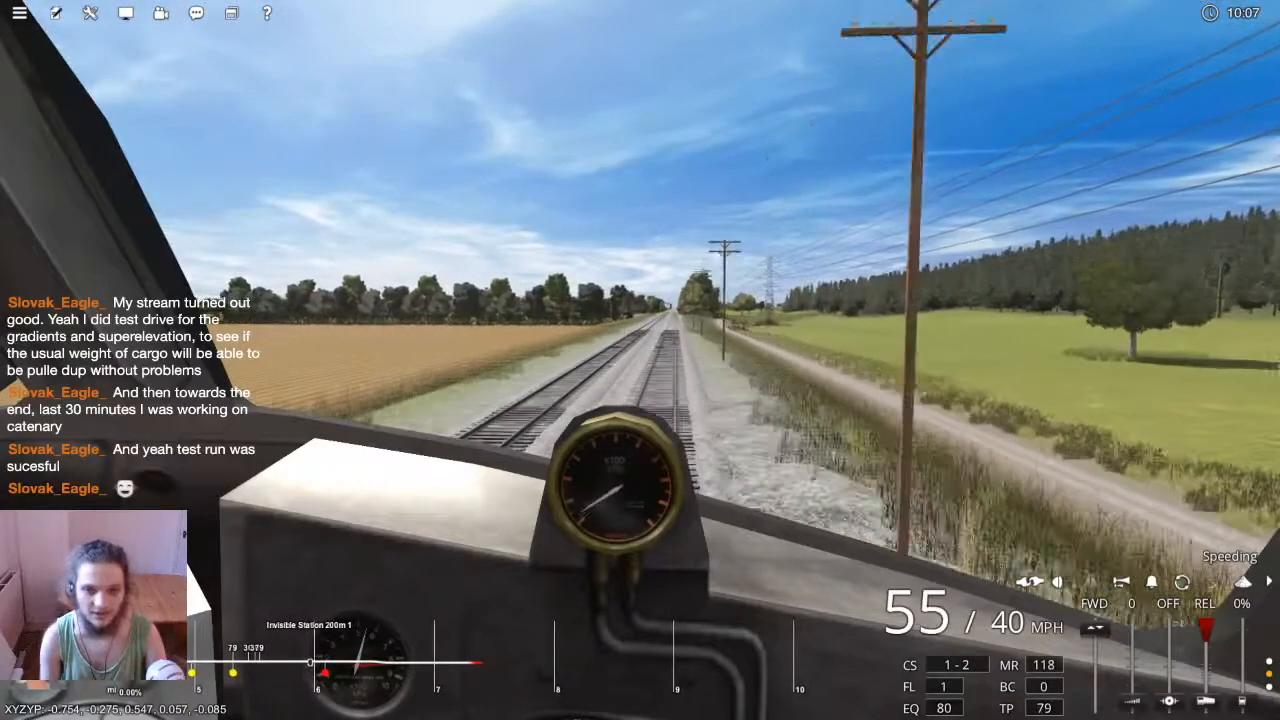
key(w)
key(w)
key(w)
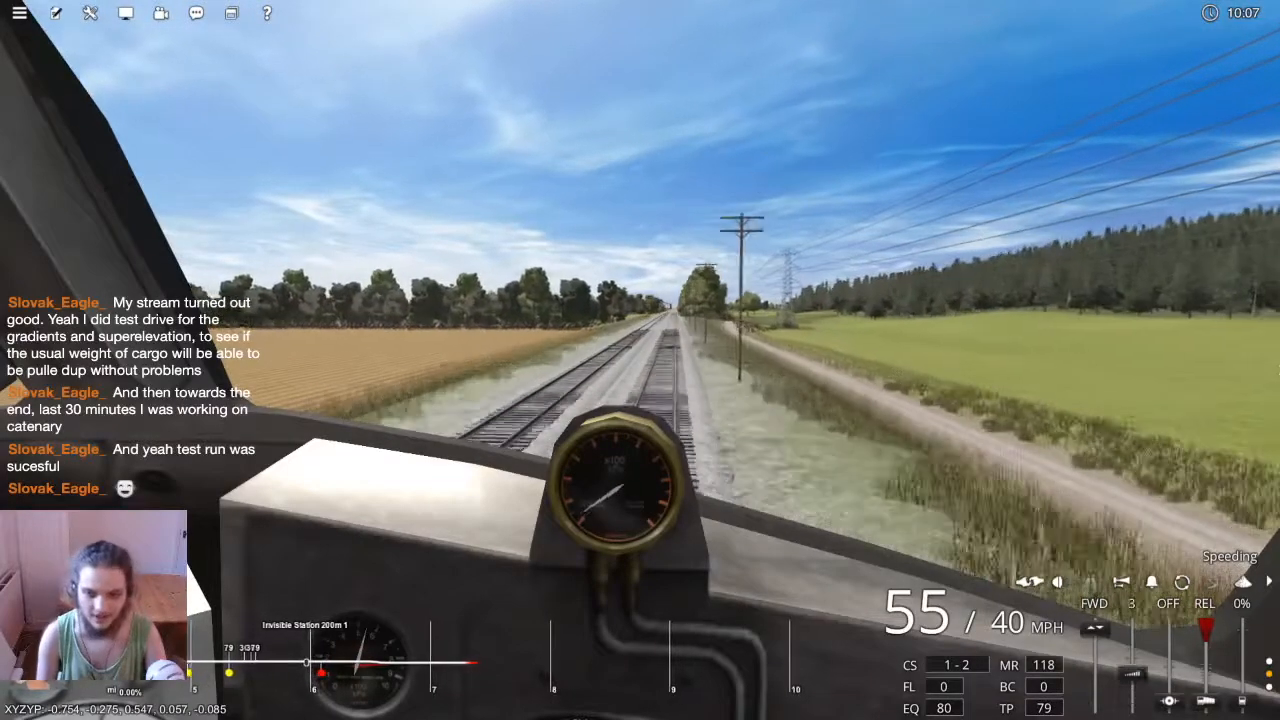
Coast with the throttle at idle and reapply power up to notch 6
key(s)
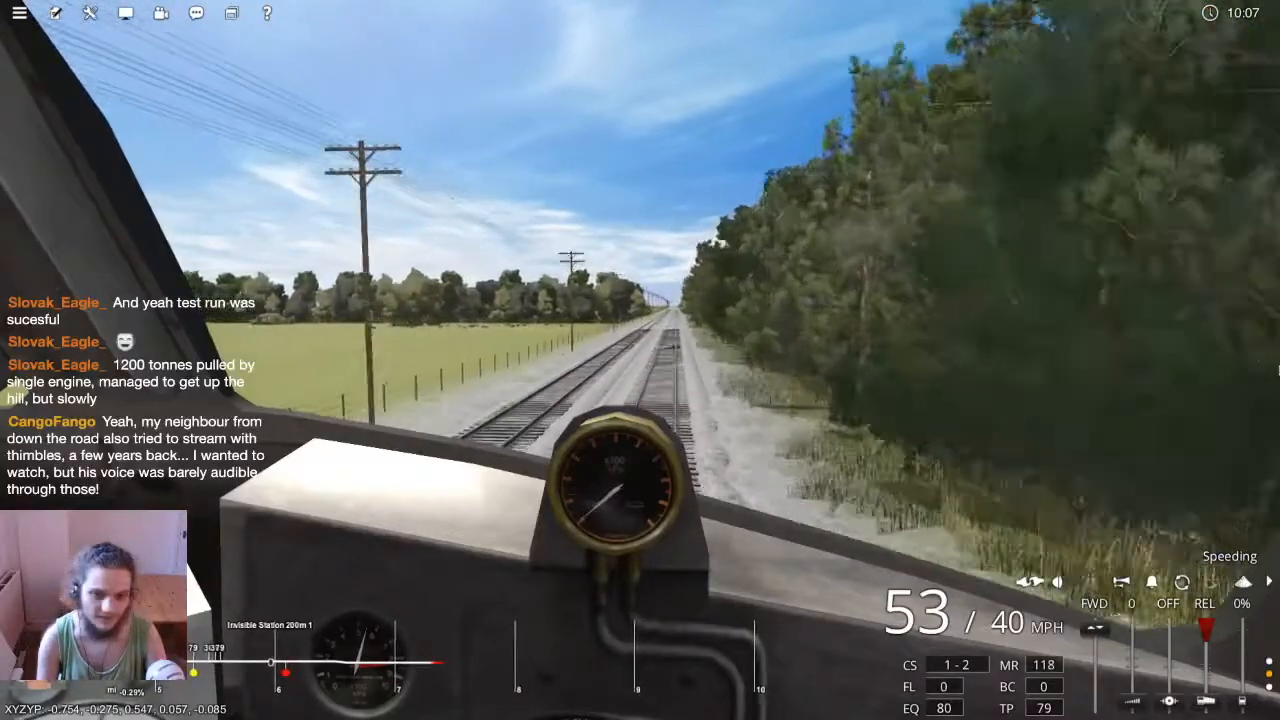
key(w)
key(w)
key(w)
key(s)
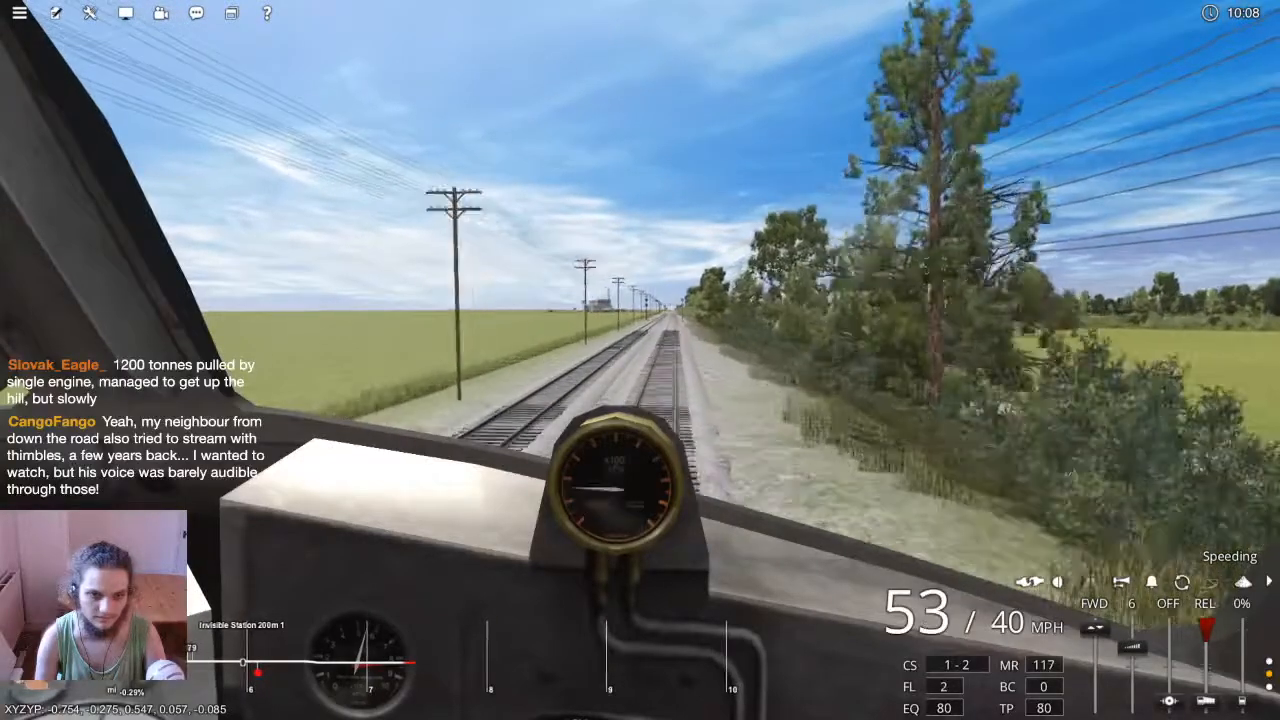
Idle the throttle and slow the train to about 30 mph with repeated full applications and releases of the locomotive brake
key(s)
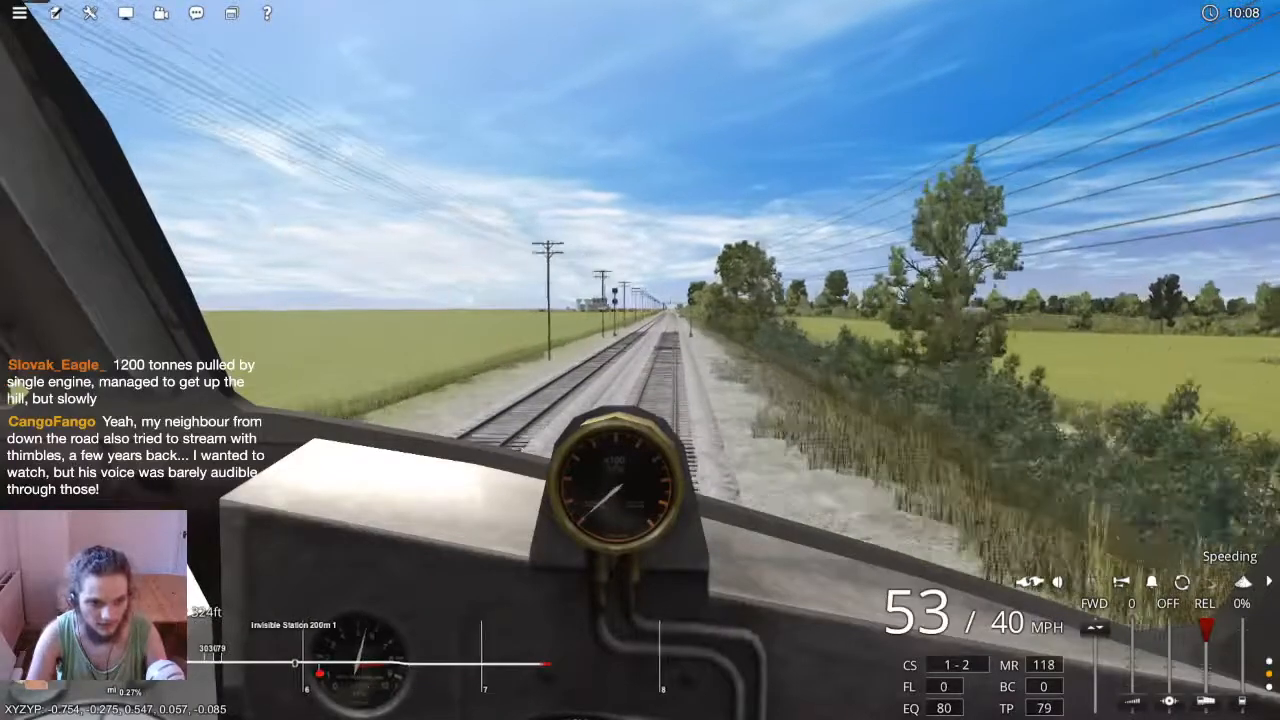
key(d)
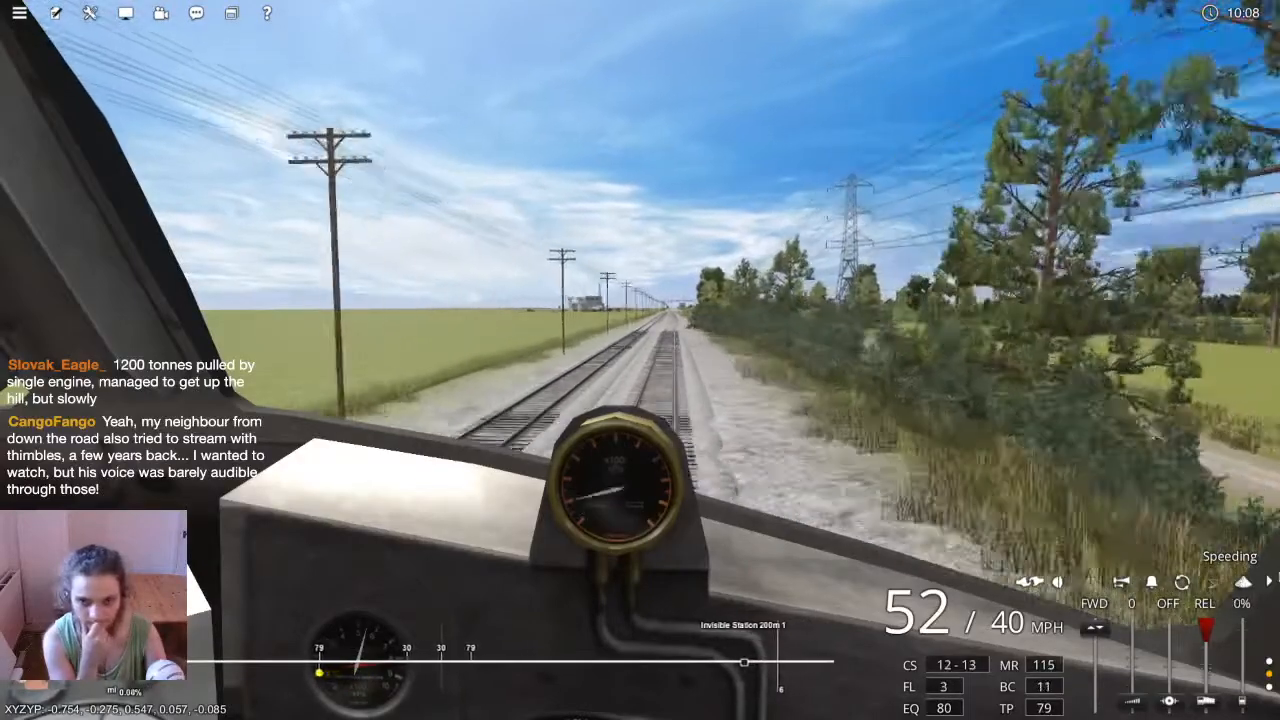
key(c)
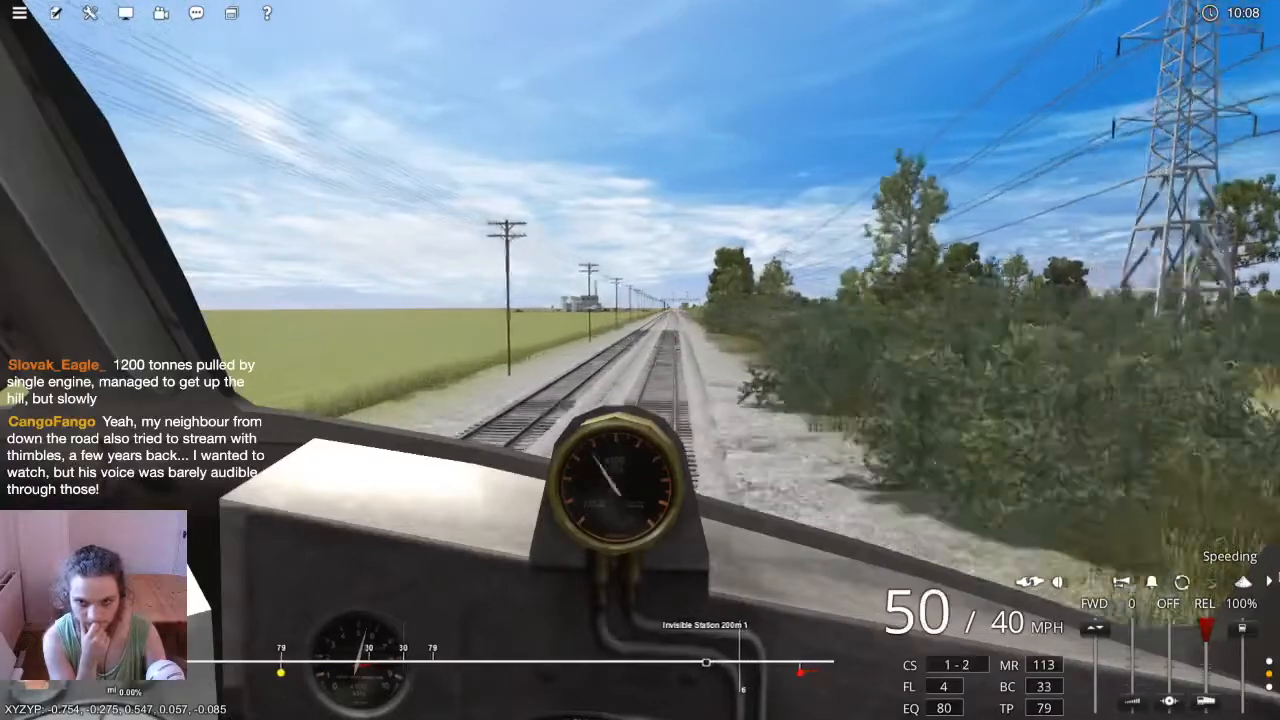
key(e)
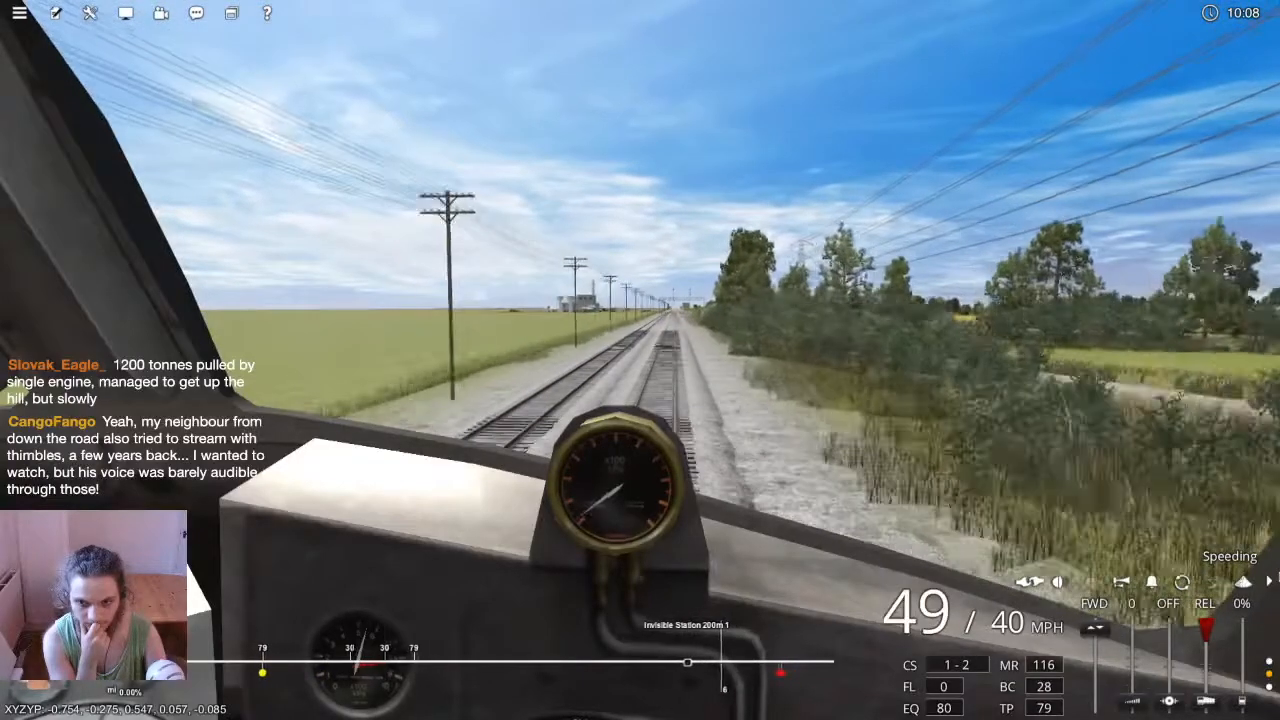
key(c)
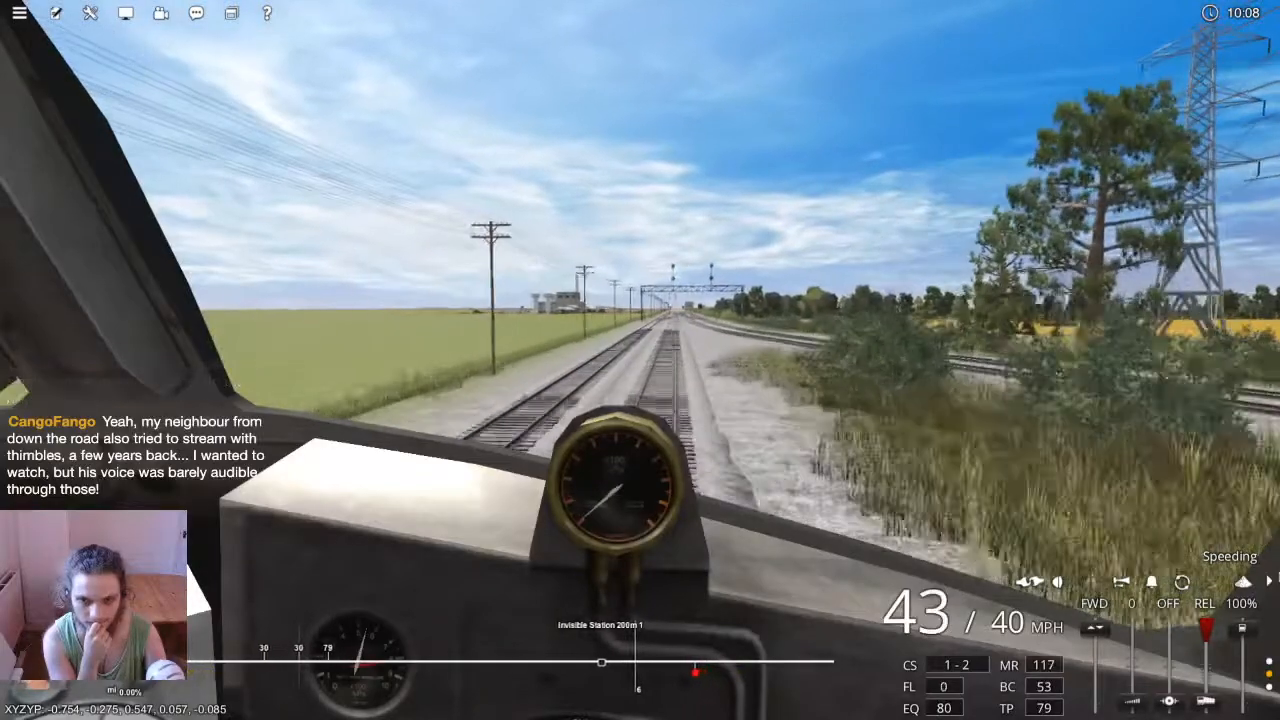
key(e)
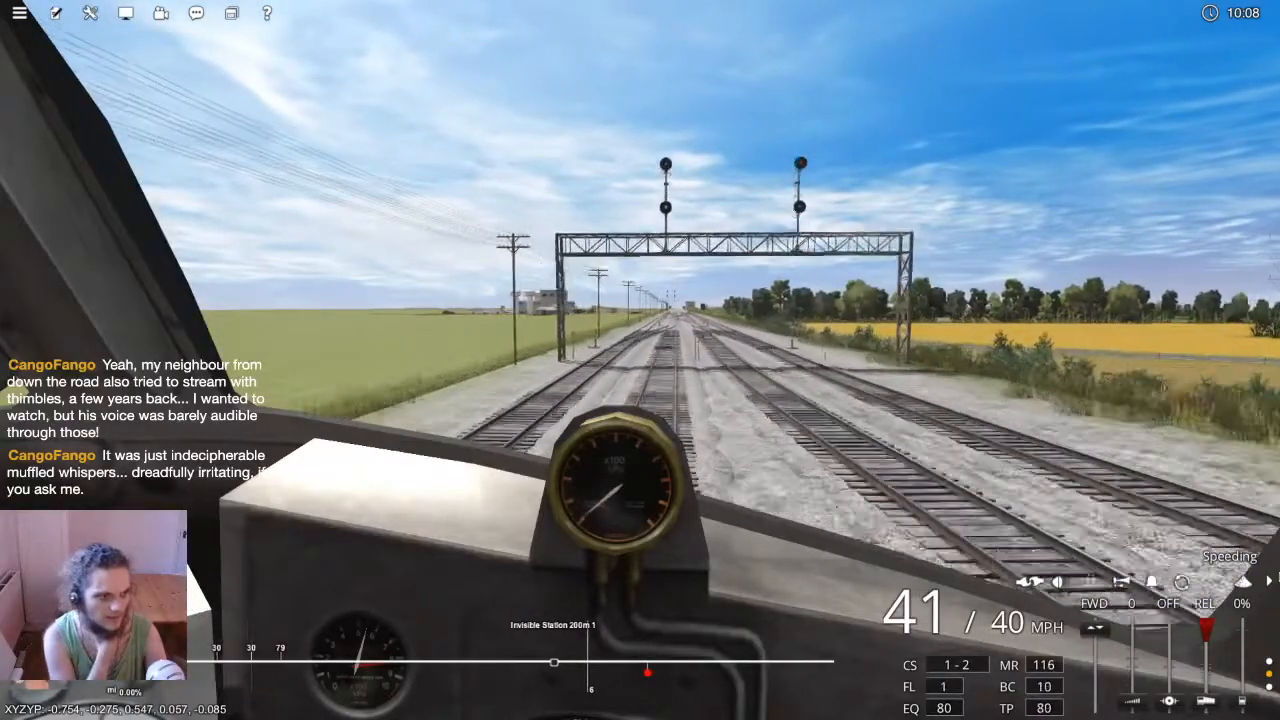
key(c)
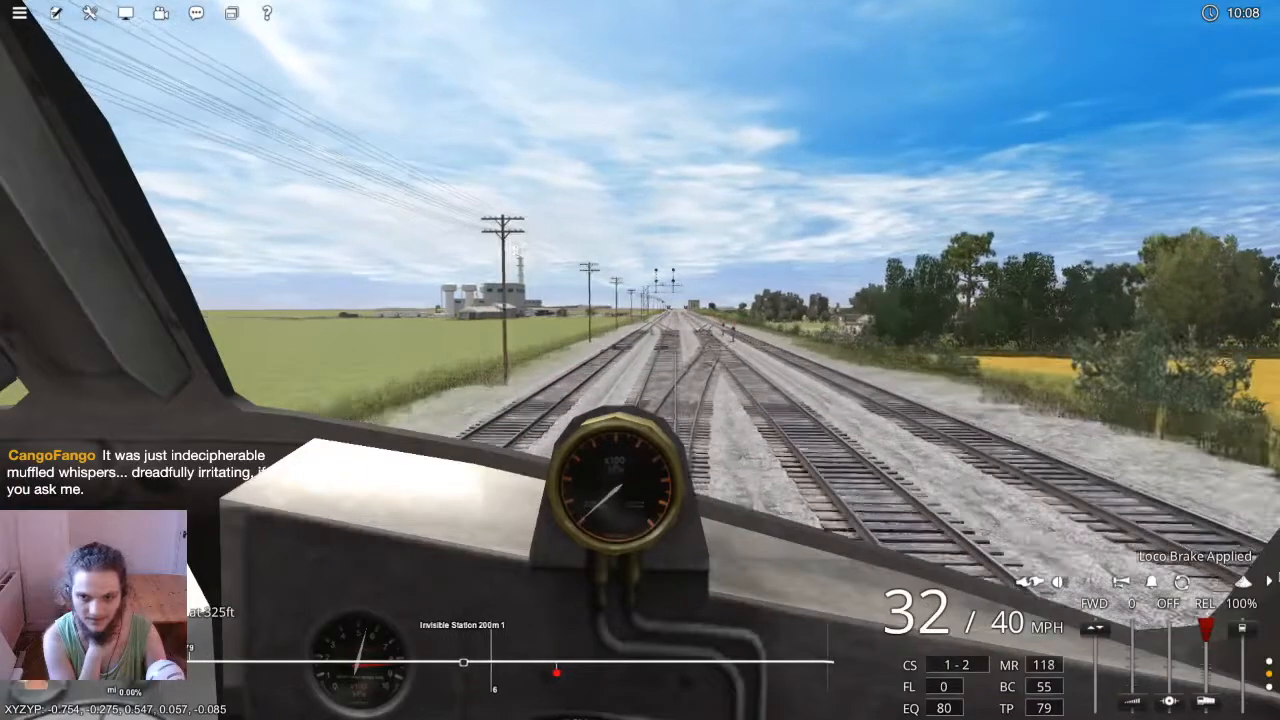
key(e)
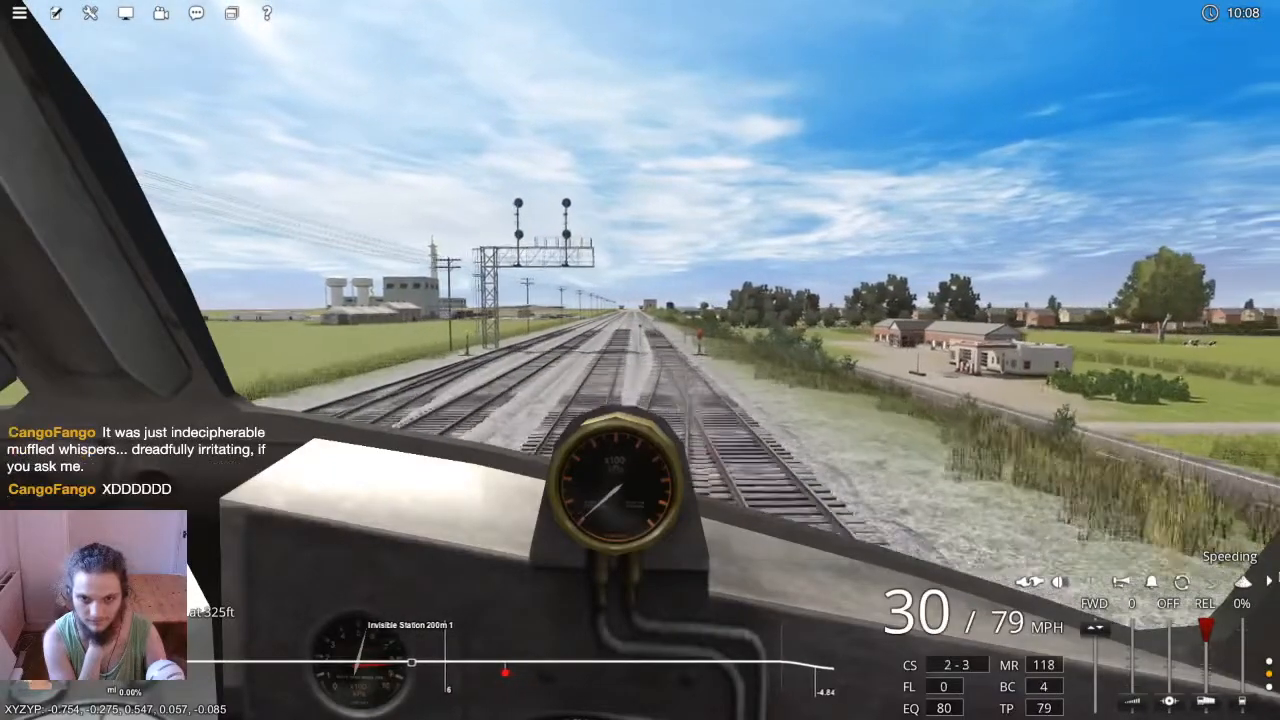
Switch to the chase camera and orbit around the locomotives while raising the throttle to notch 3
key(2)
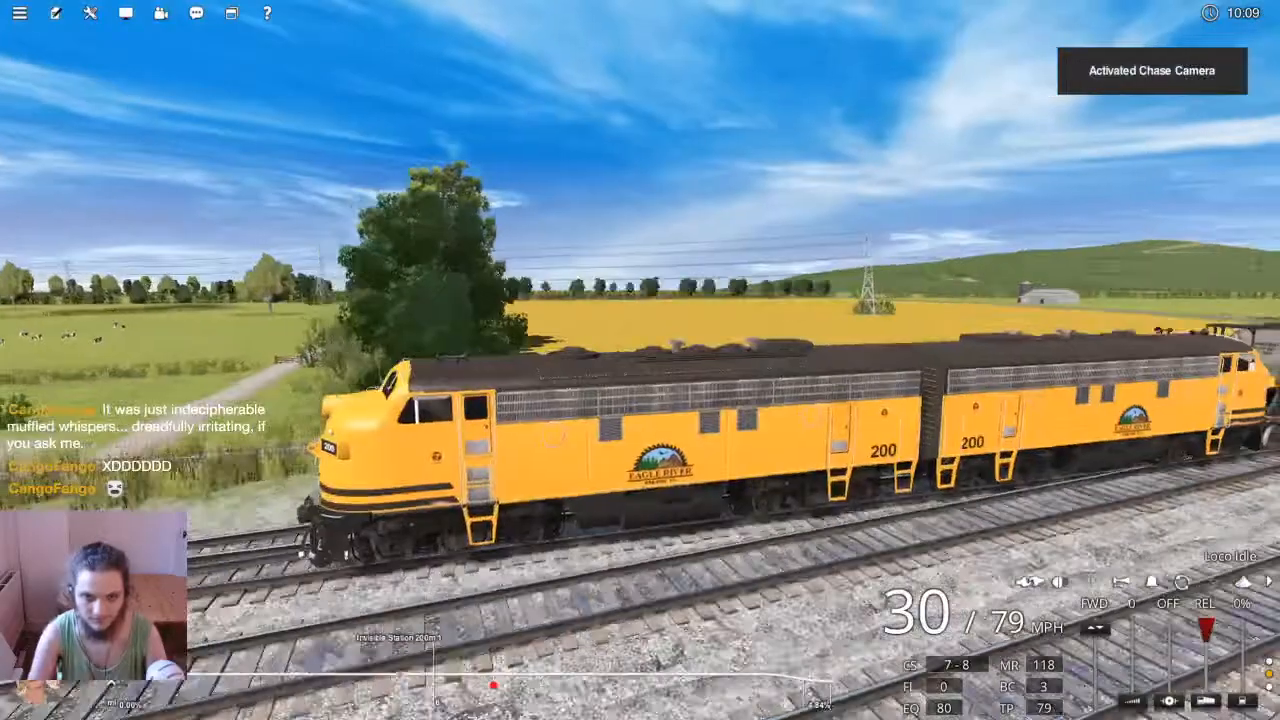
right_drag(312, 468, 520, 410)
key(w)
key(w)
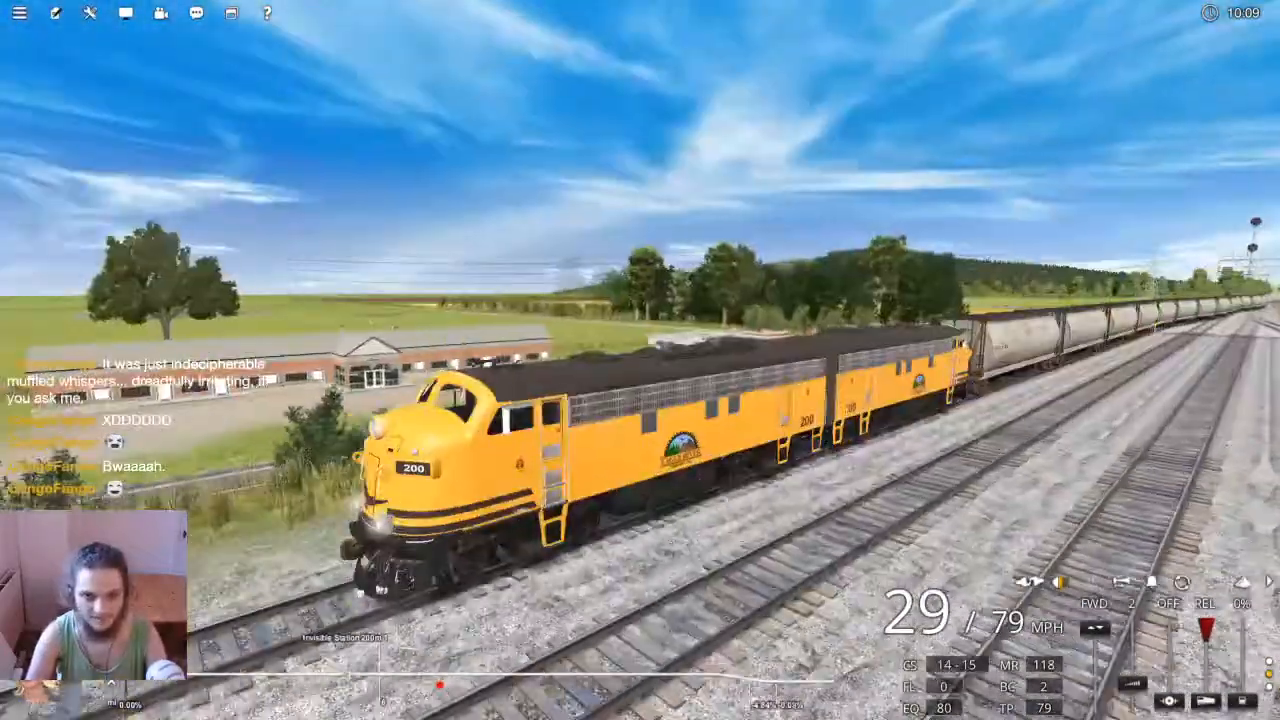
right_drag(720, 452, 778, 459)
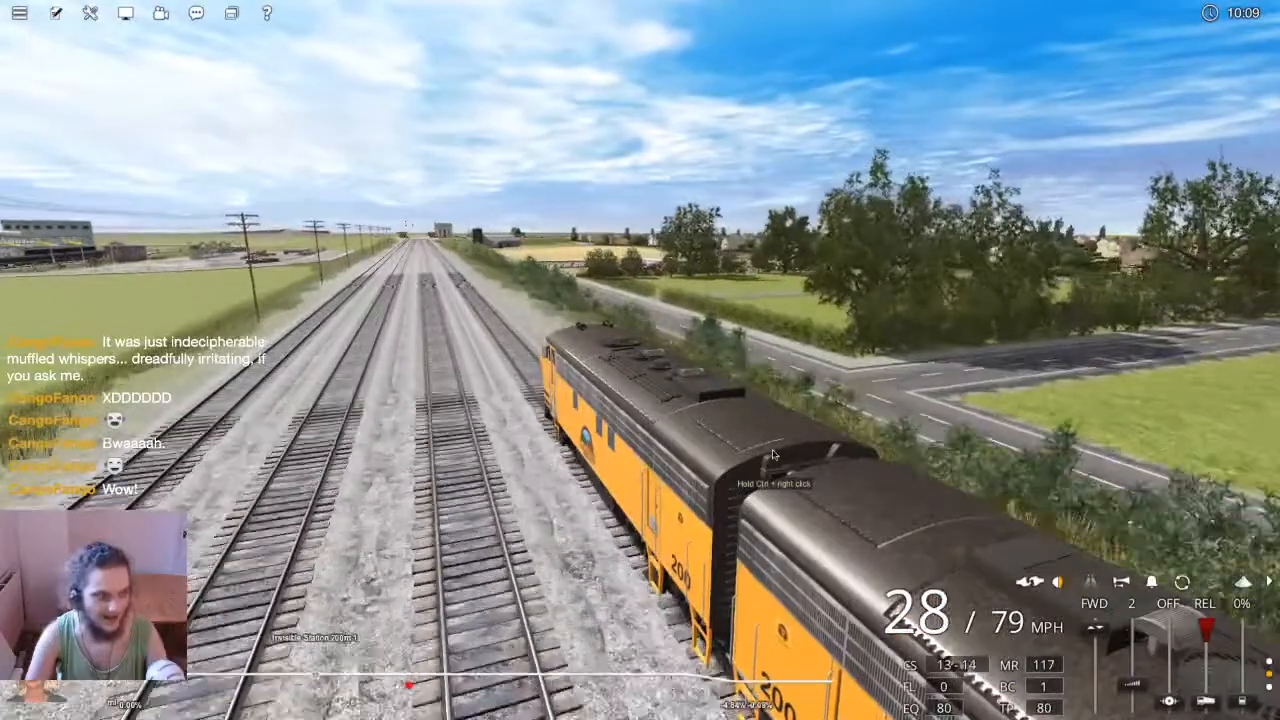
right_drag(772, 450, 762, 443)
key(w)
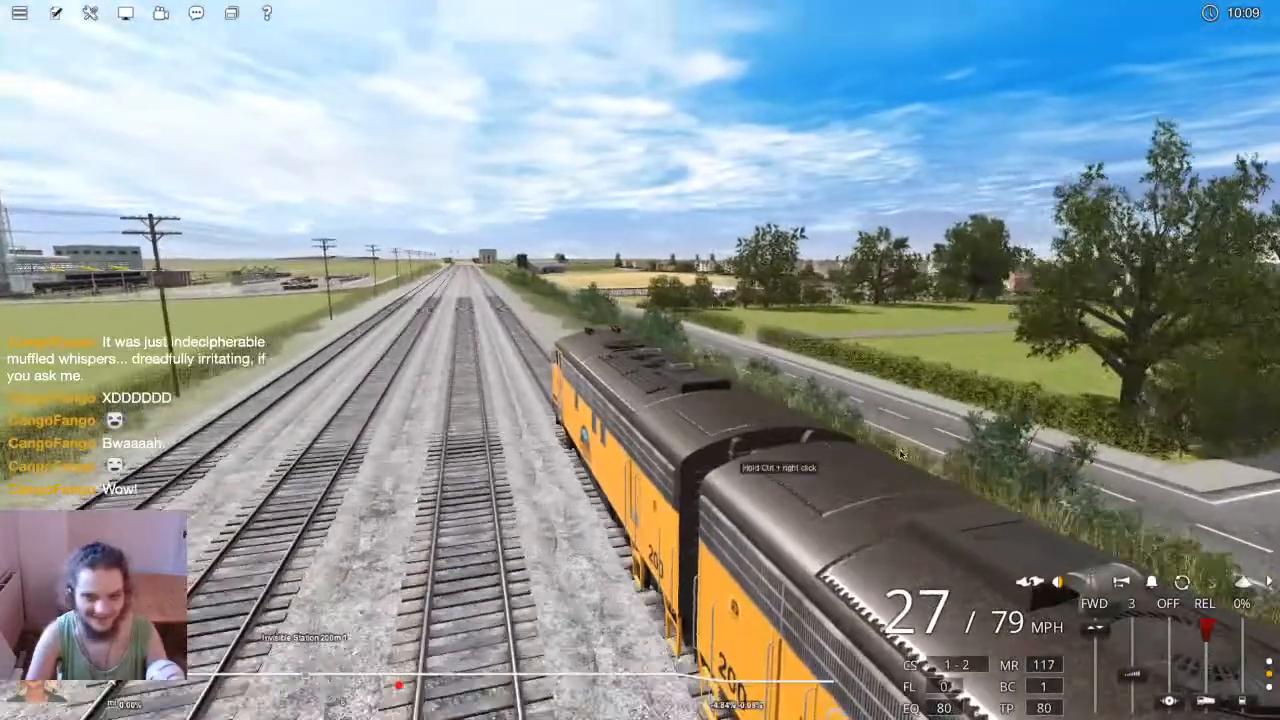
Raise the throttle to notch 8 while circling the train with the chase camera, and return to the cab view
key(2)
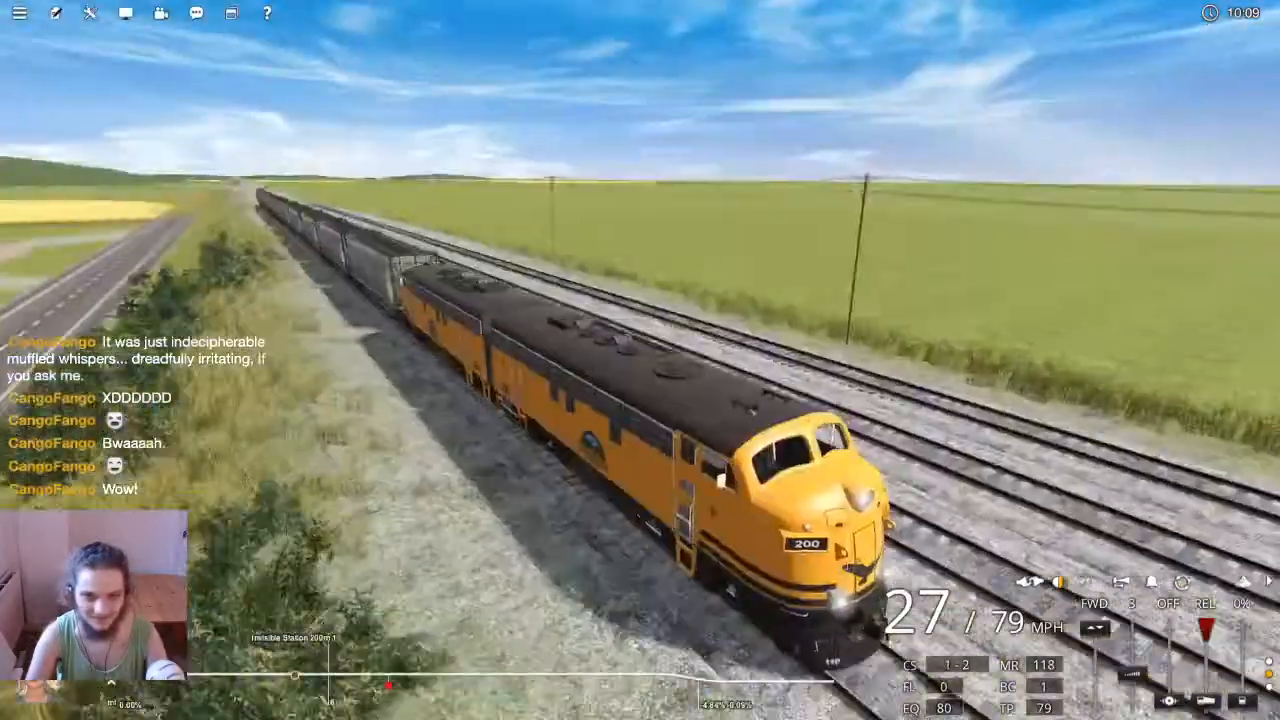
key(w)
key(w)
right_drag(762, 443, 1035, 430)
key(w)
key(w)
key(w)
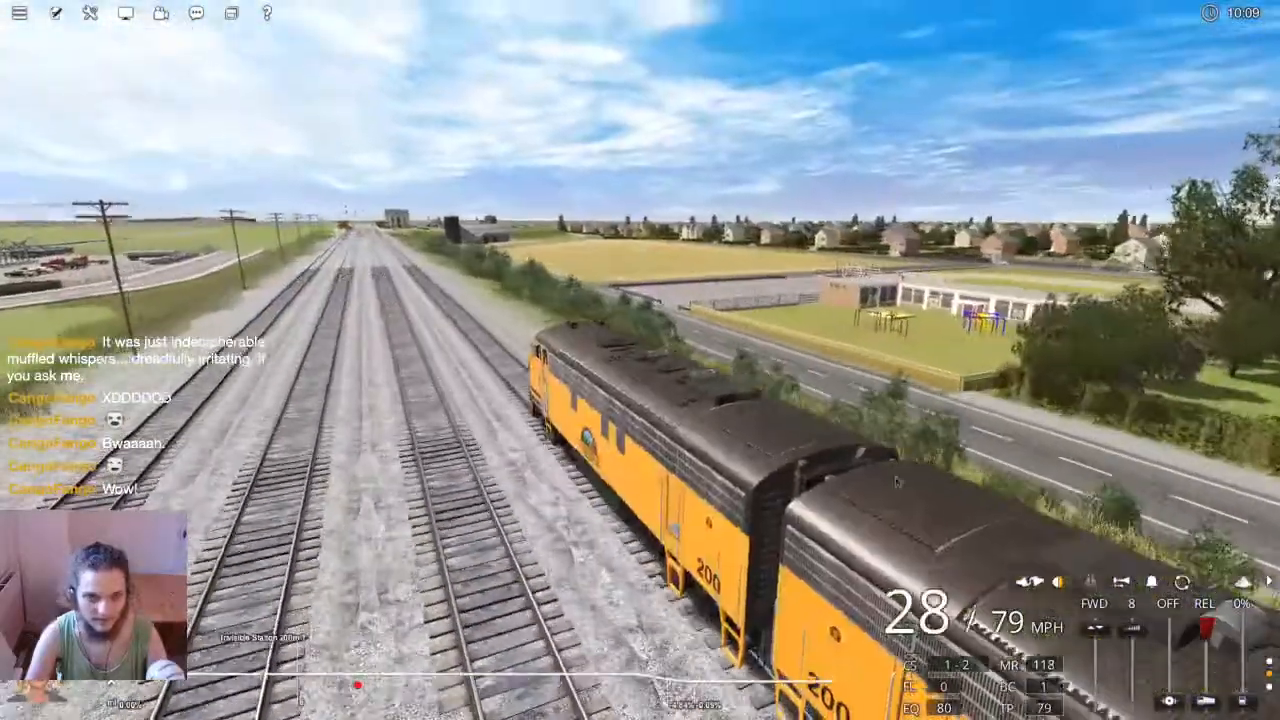
key(1)
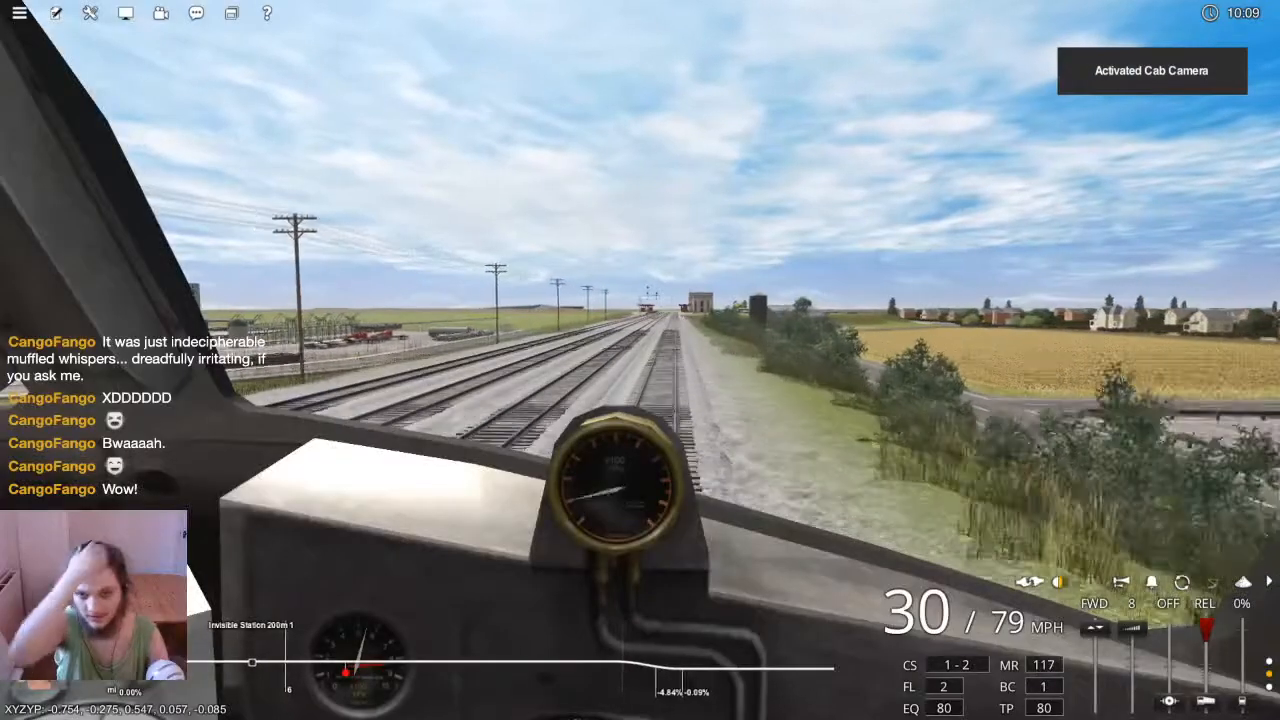
Cut the throttle to idle and follow the train with external cameras over the road bridge and through the station
key(s)
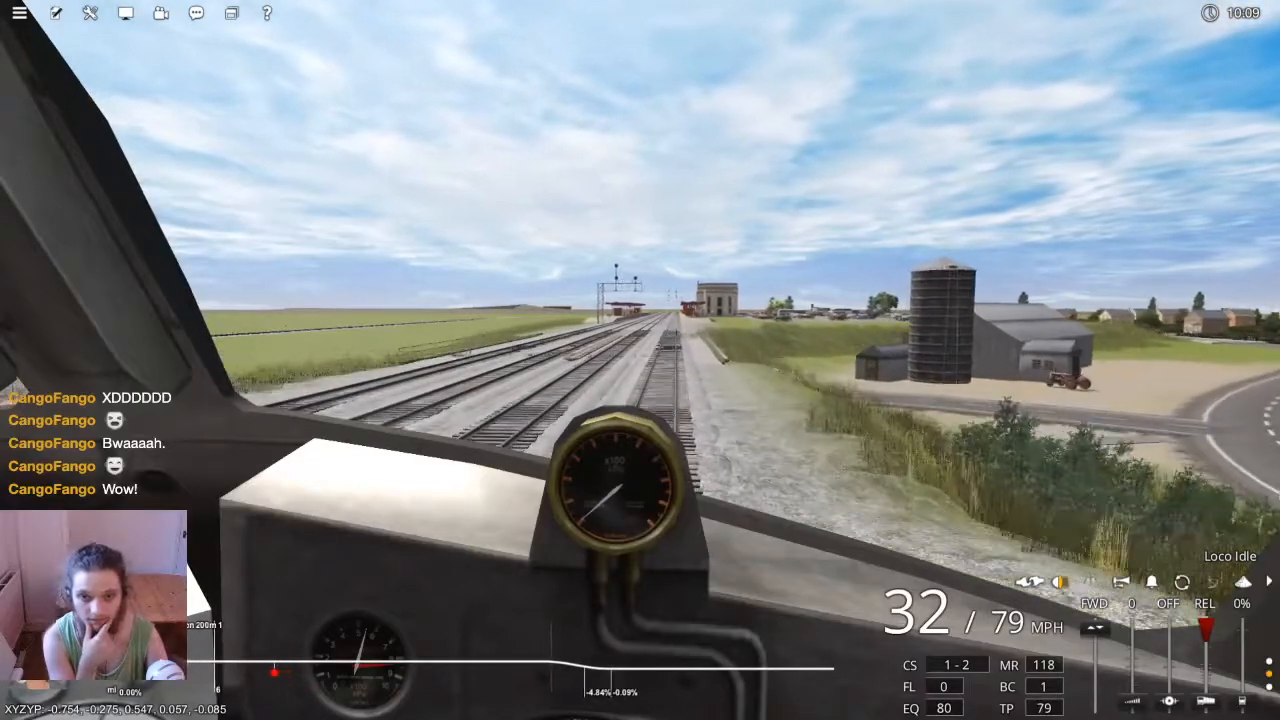
key(2)
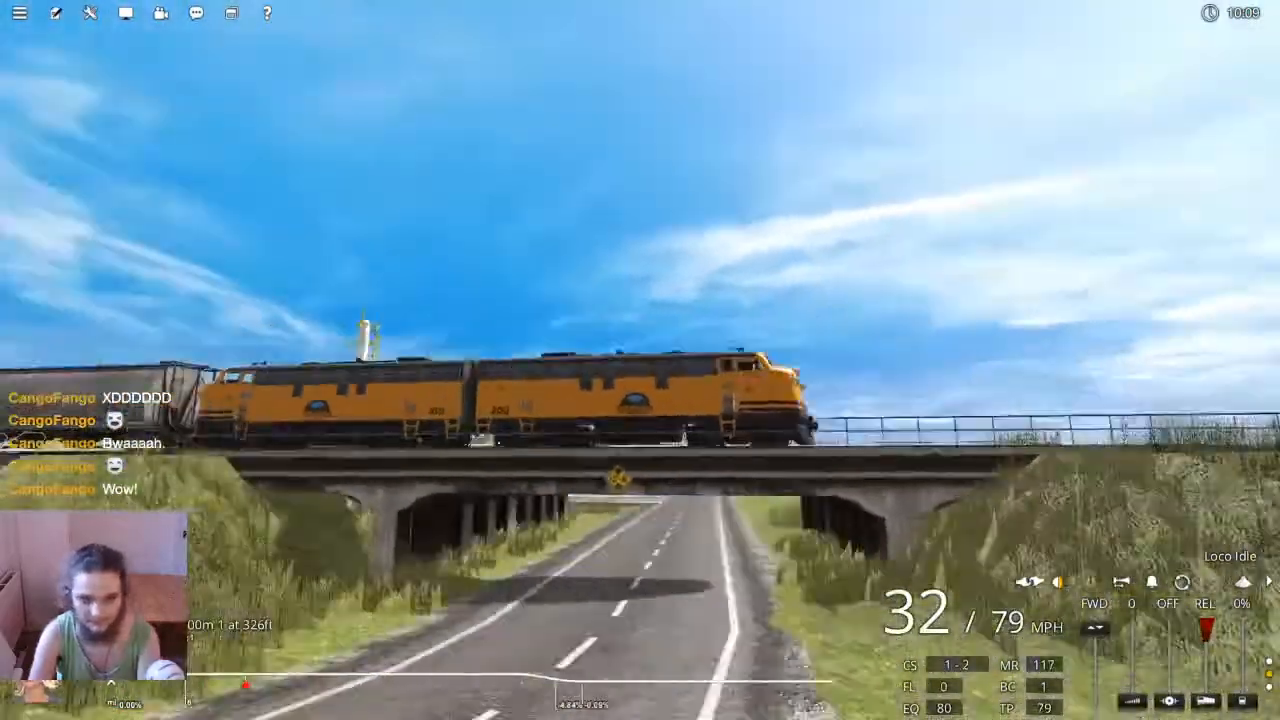
right_drag(640, 360, 720, 420)
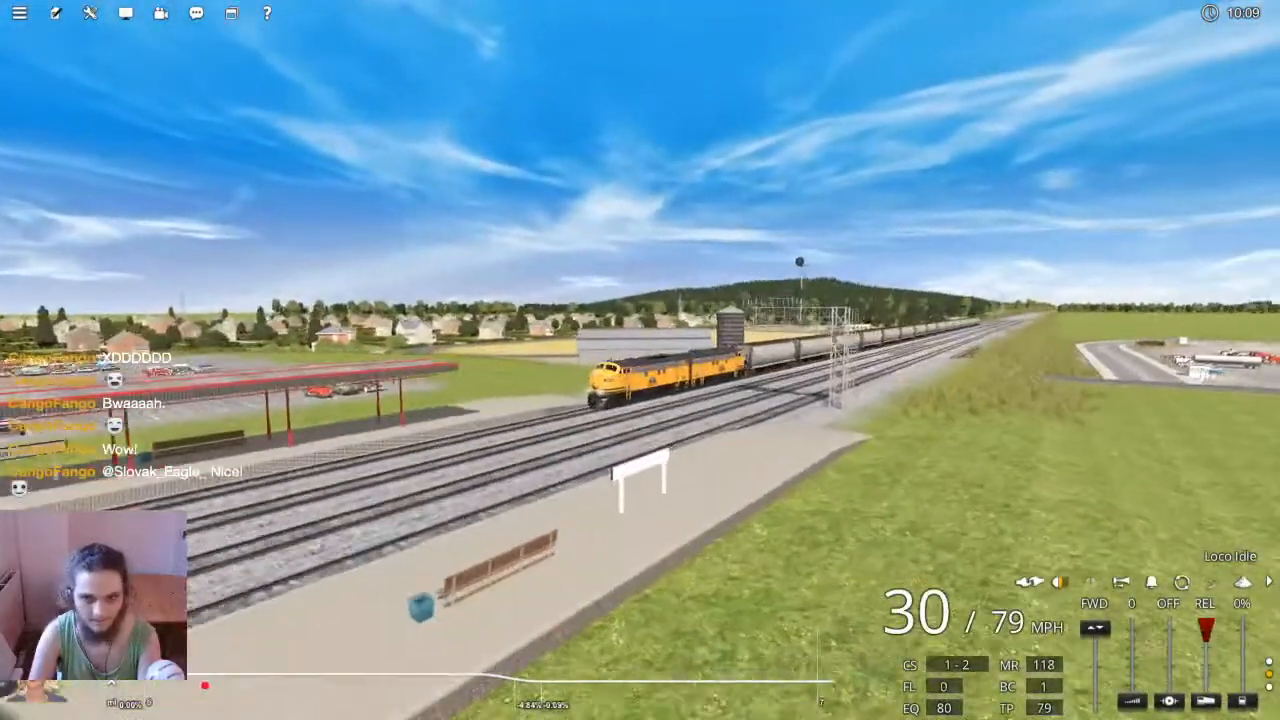
scroll(640, 360, up, 3)
right_drag(640, 360, 310, 300)
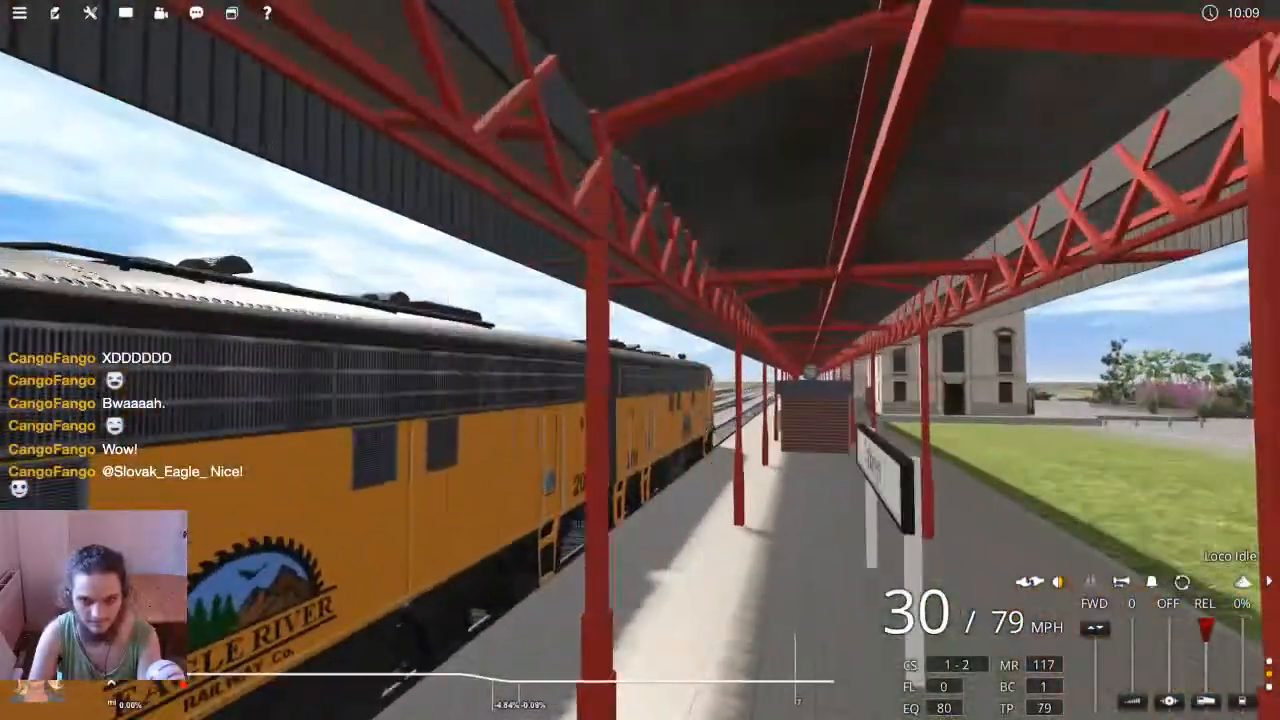
right_drag(640, 360, 530, 345)
right_drag(640, 360, 685, 375)
right_drag(535, 617, 997, 395)
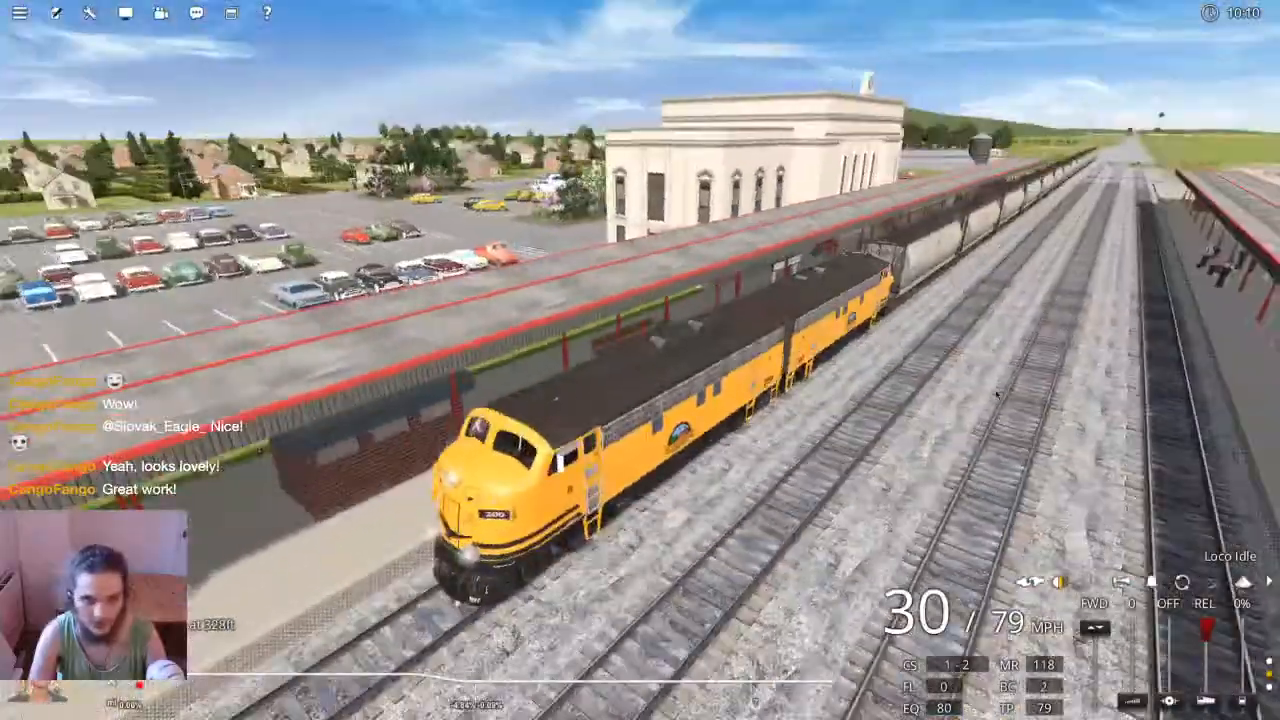
Return to the cab view and raise the throttle to notch 4 to bring the train back up to about 30 mph
key(c)
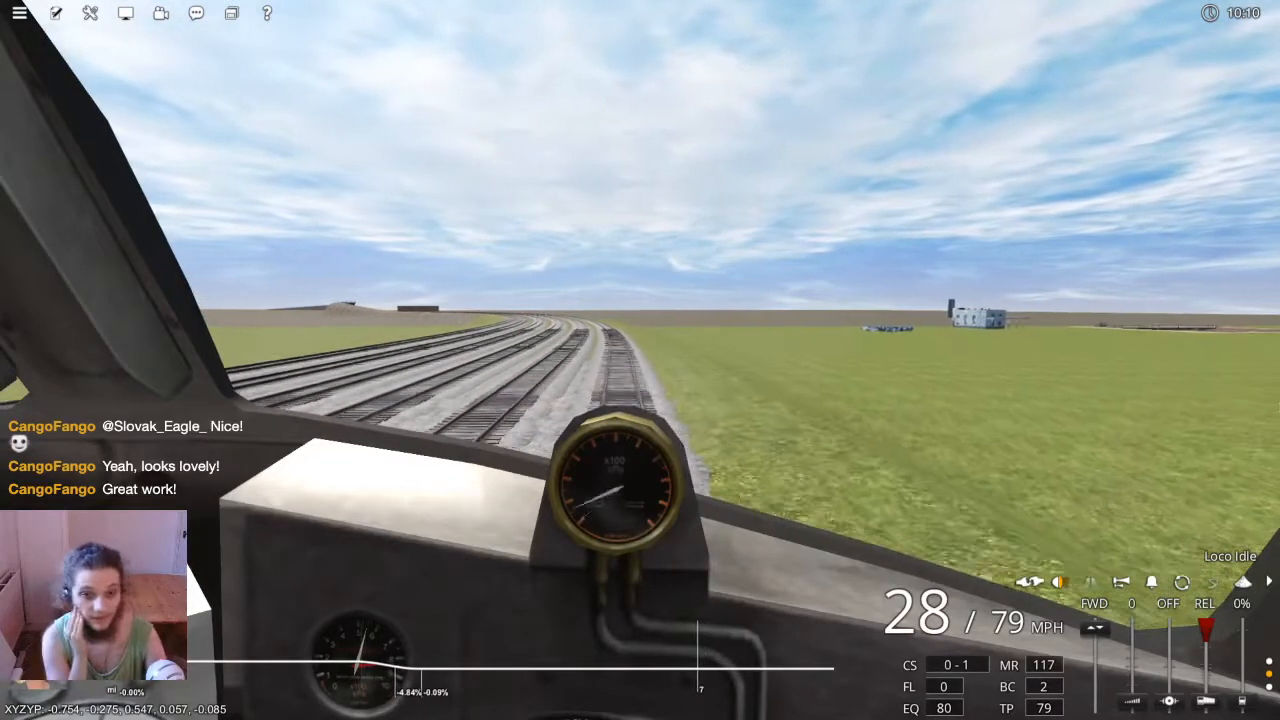
key(w)
key(w)
key(w)
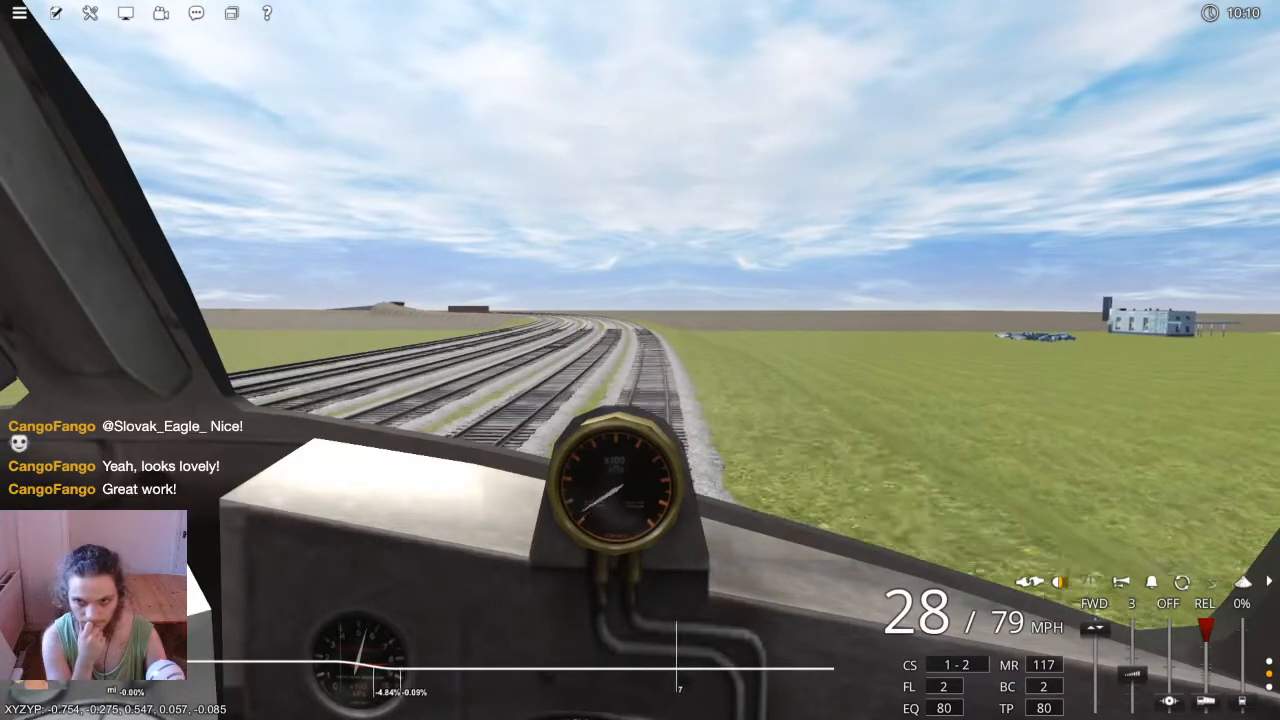
key(w)
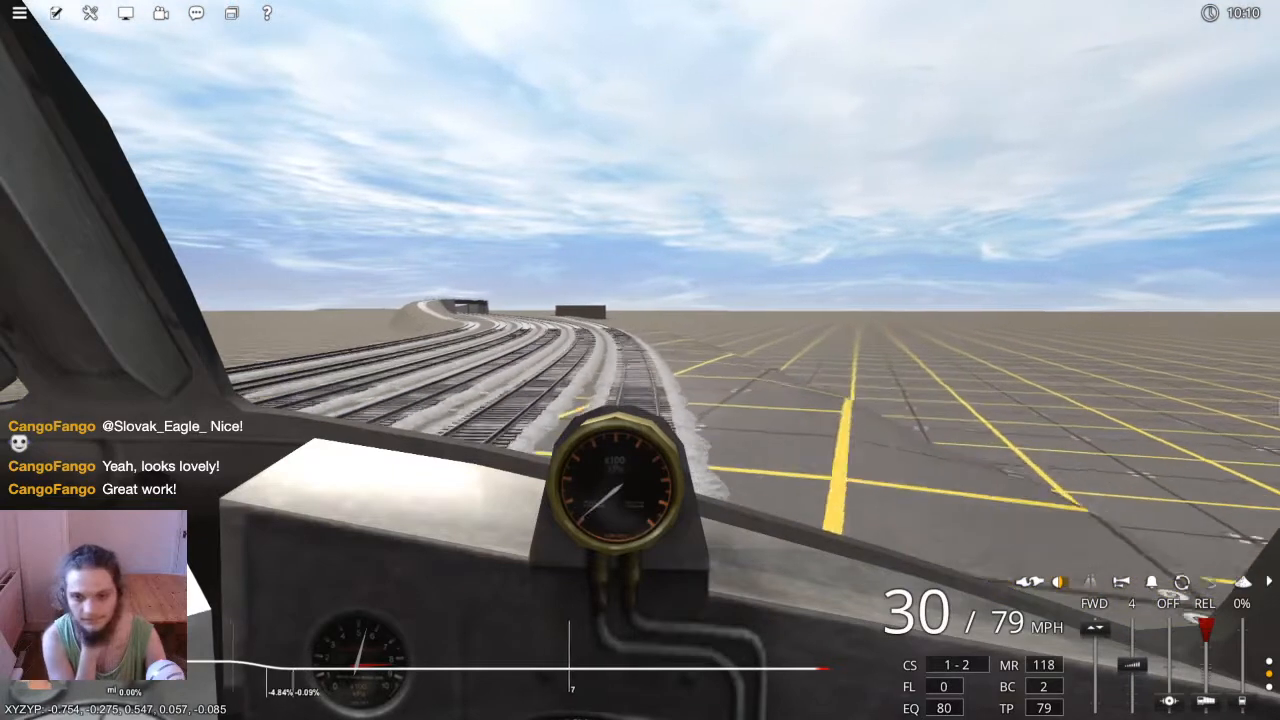
Cut the throttle to idle and slow the train to about 17 mph with repeated locomotive brake applications on the approach to the bridge
key(s)
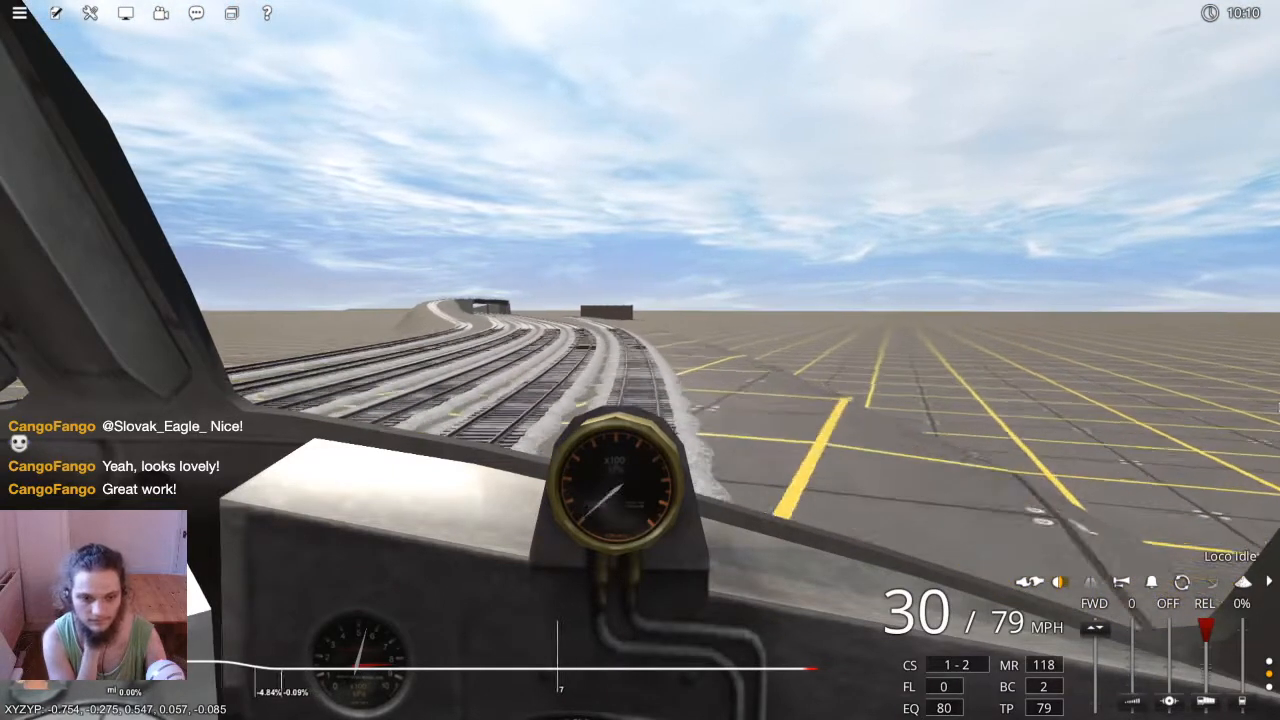
key(d)
key(s)
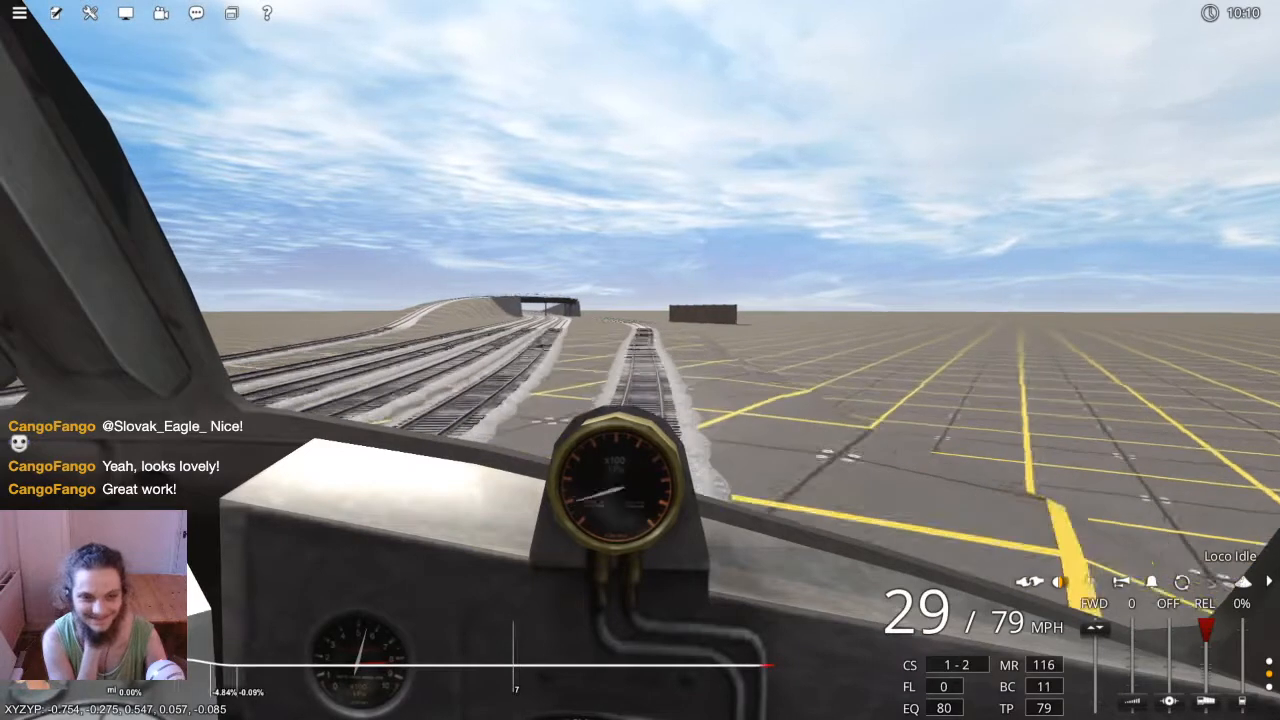
key(d)
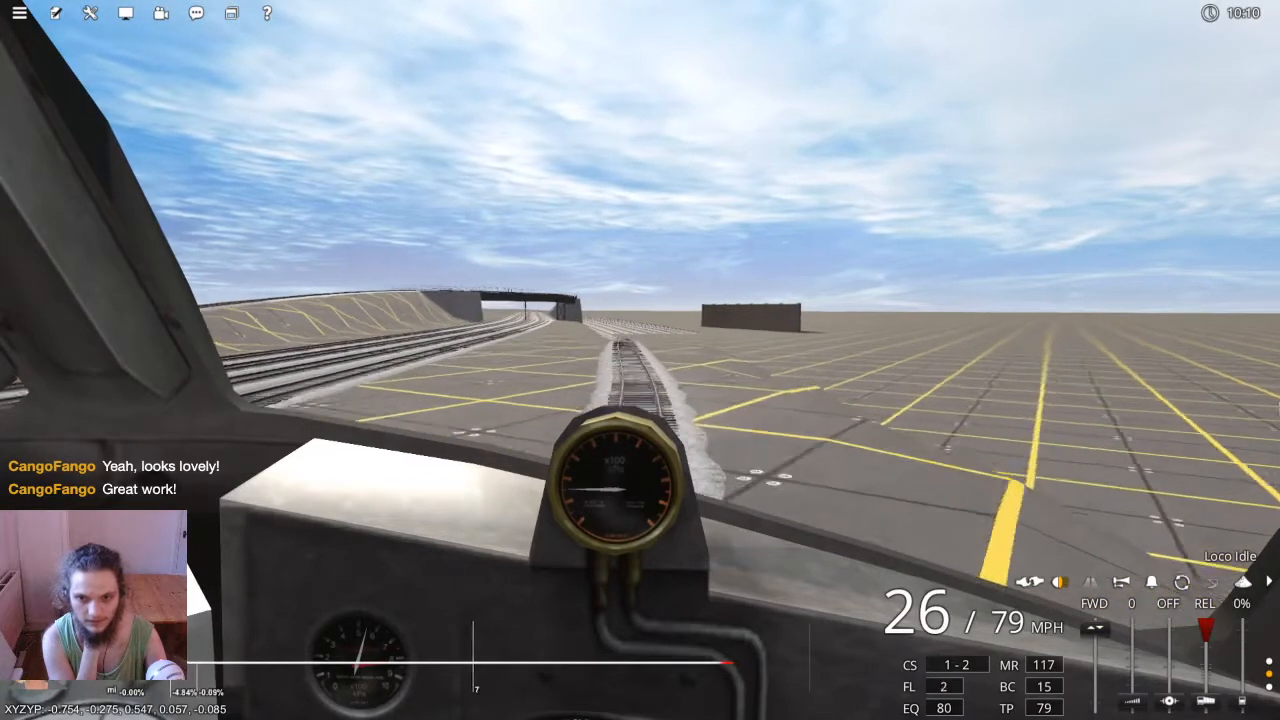
key(d)
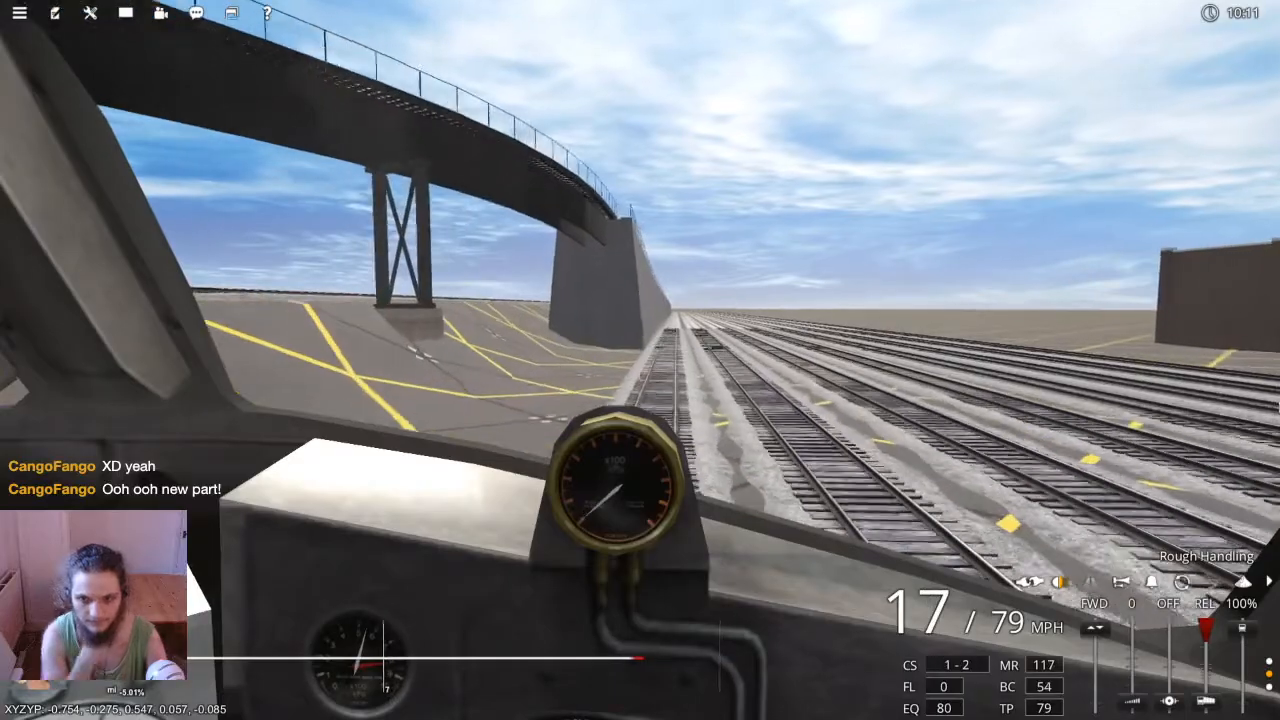
Switch to the chase camera and circle the lead locomotives as the train passes the curved railway bridge
key(2)
key(Left)
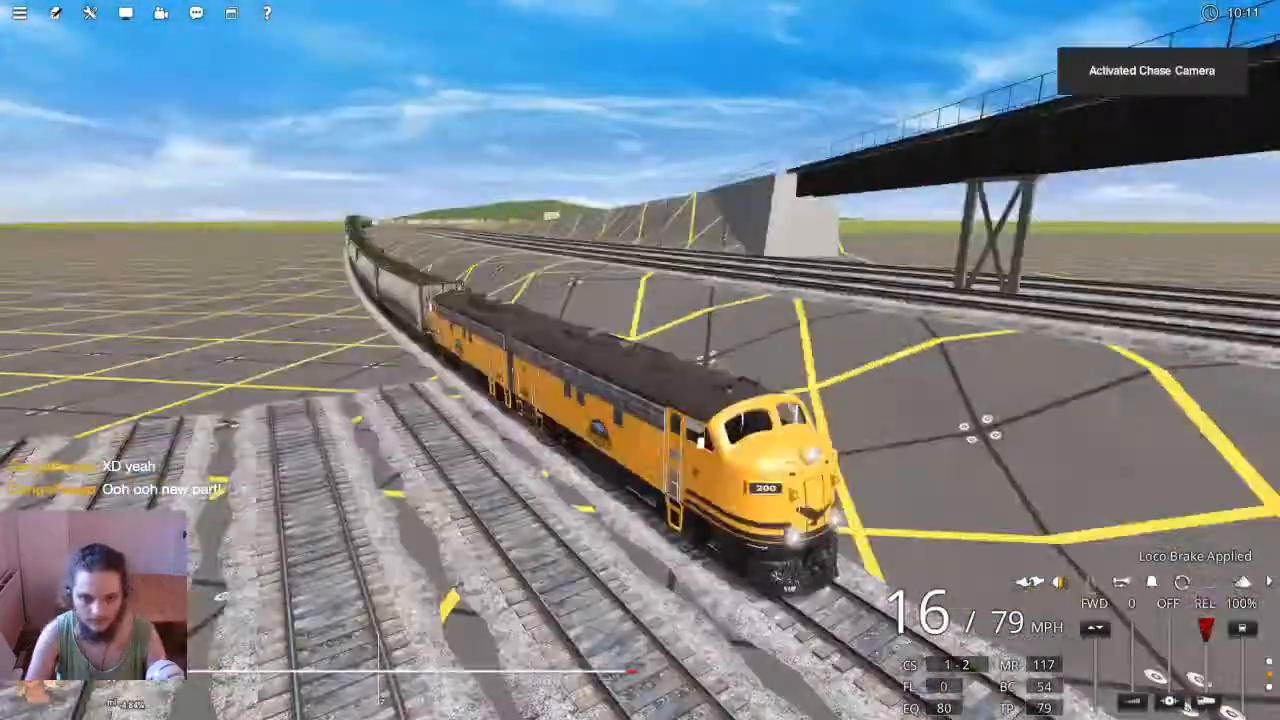
key(Left)
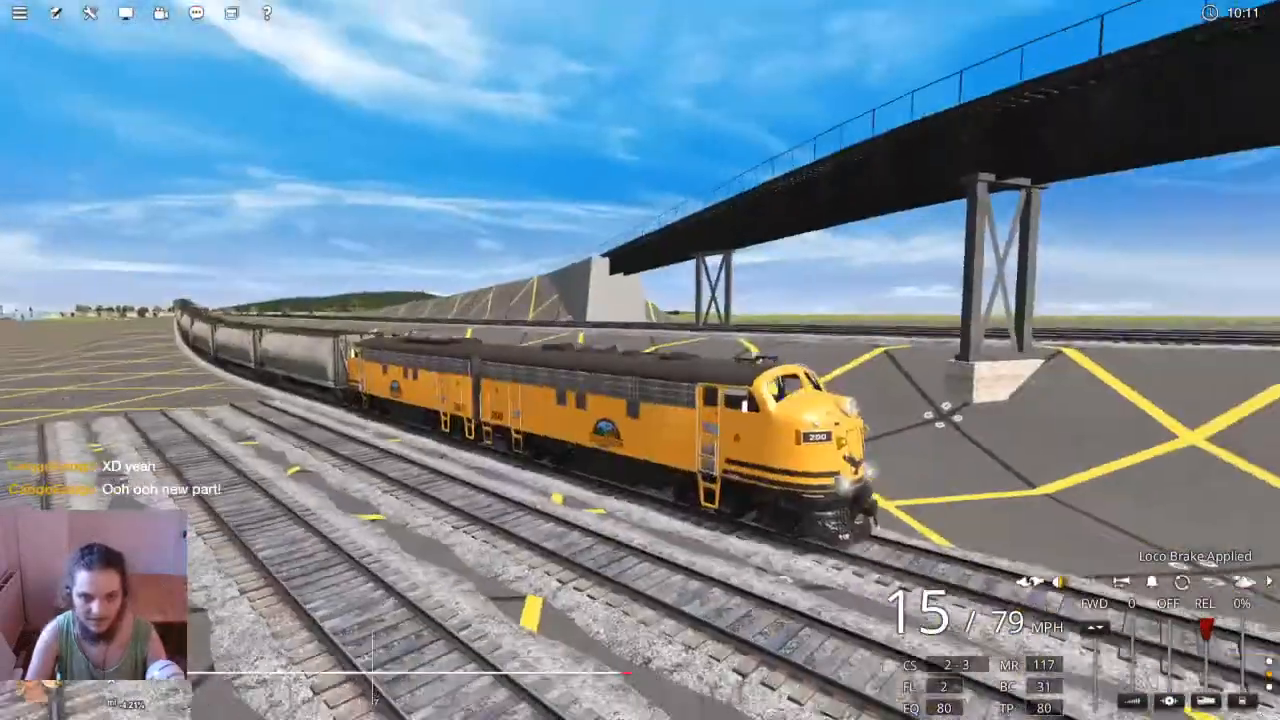
key(Right)
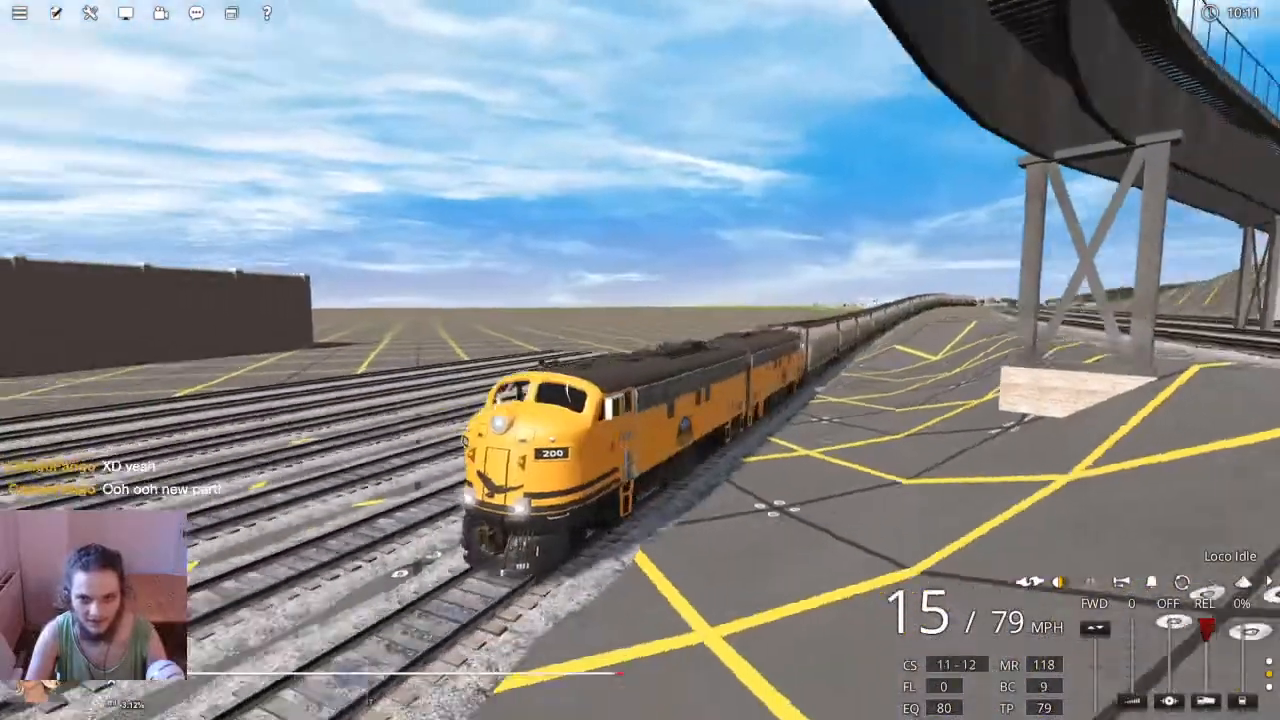
key(Left)
key(Left)
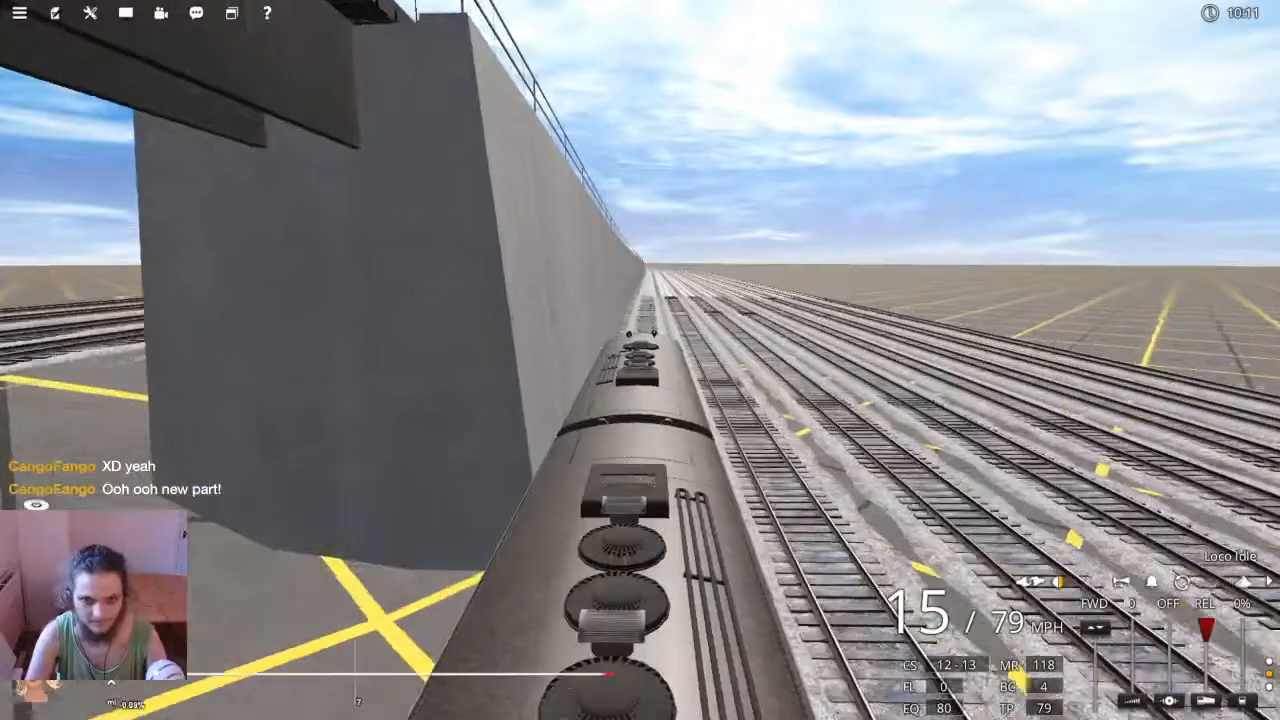
Orbit and raise the chase camera to show the train from several angles beside the concrete retaining wall
key(Right)
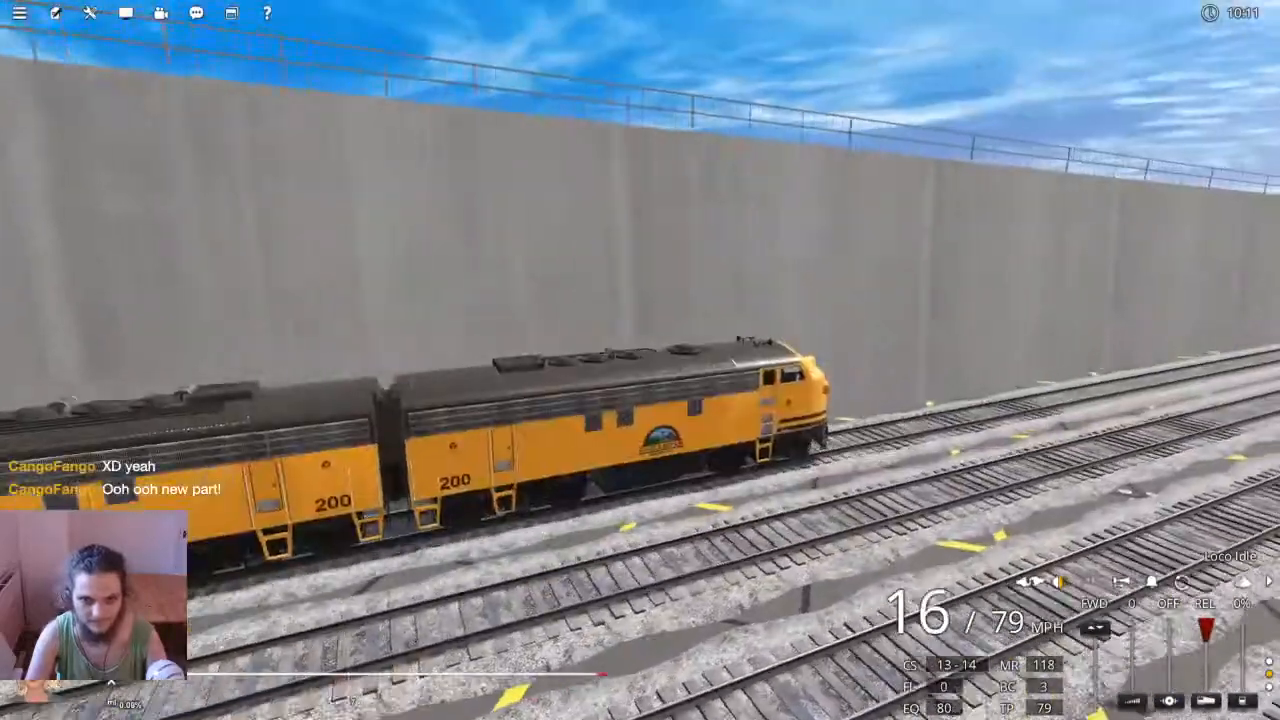
key(Right)
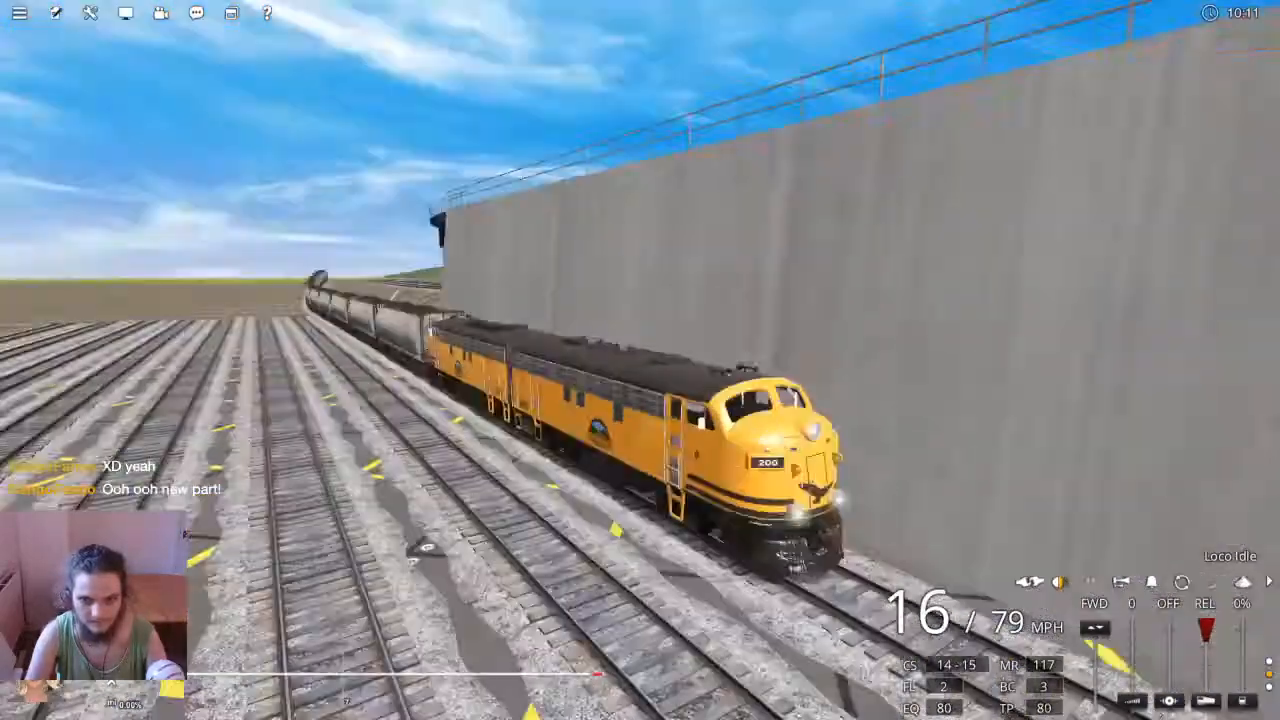
key(Left)
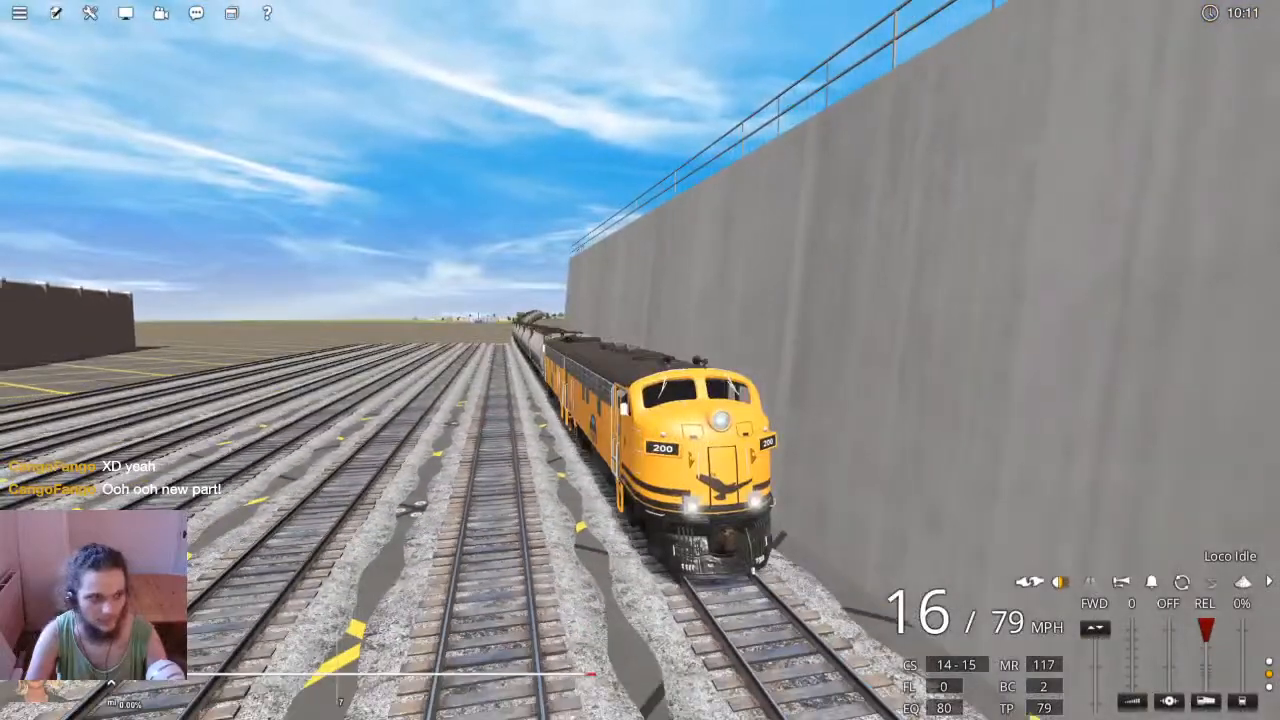
key(Up)
key(Left)
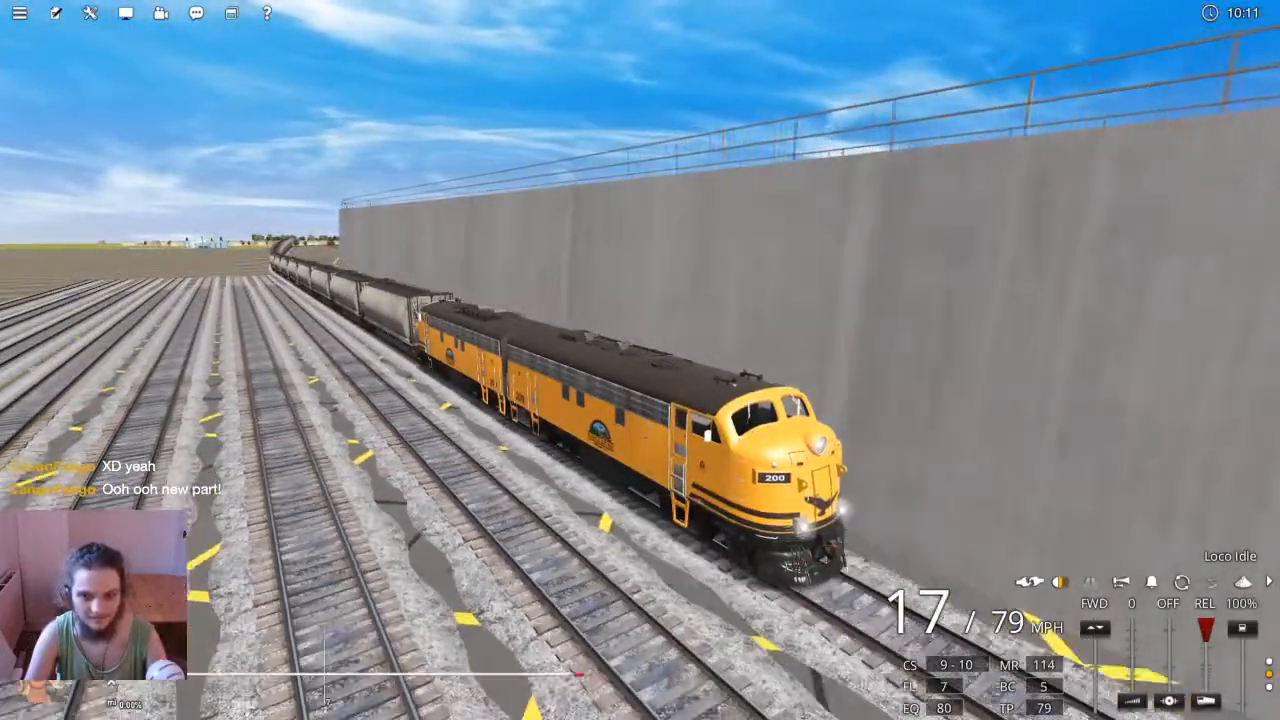
key(Left)
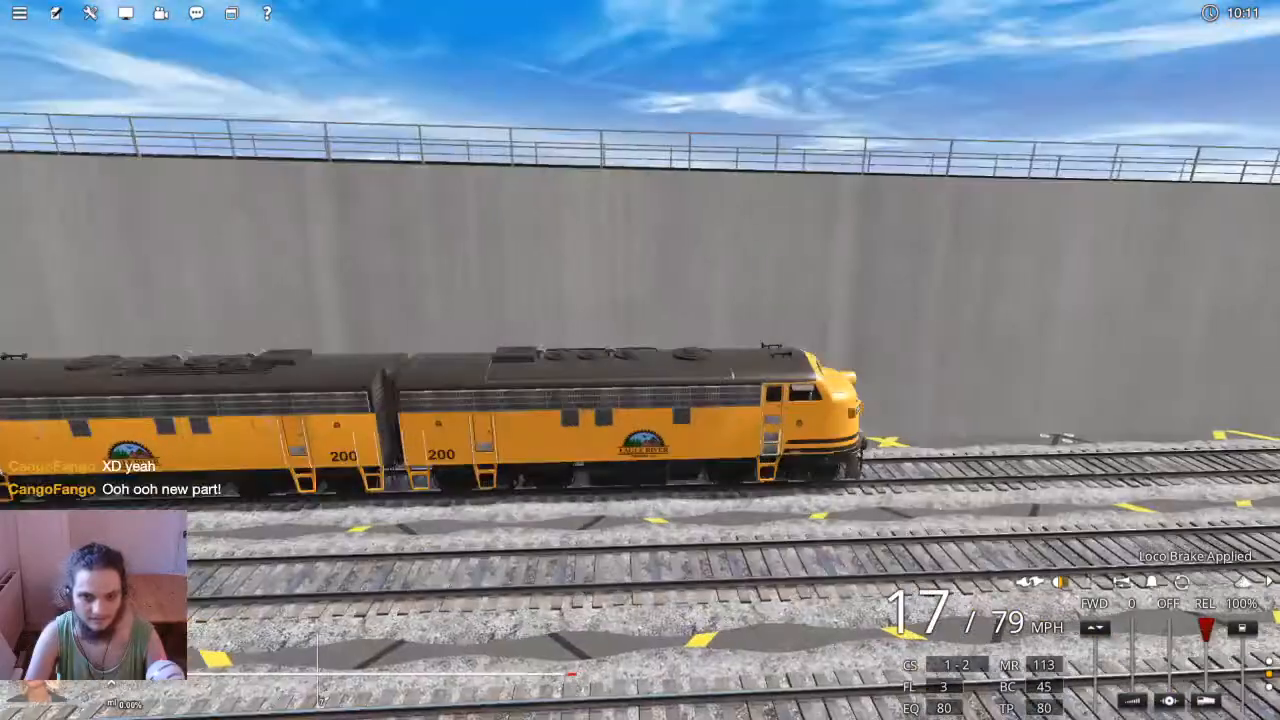
key(Left)
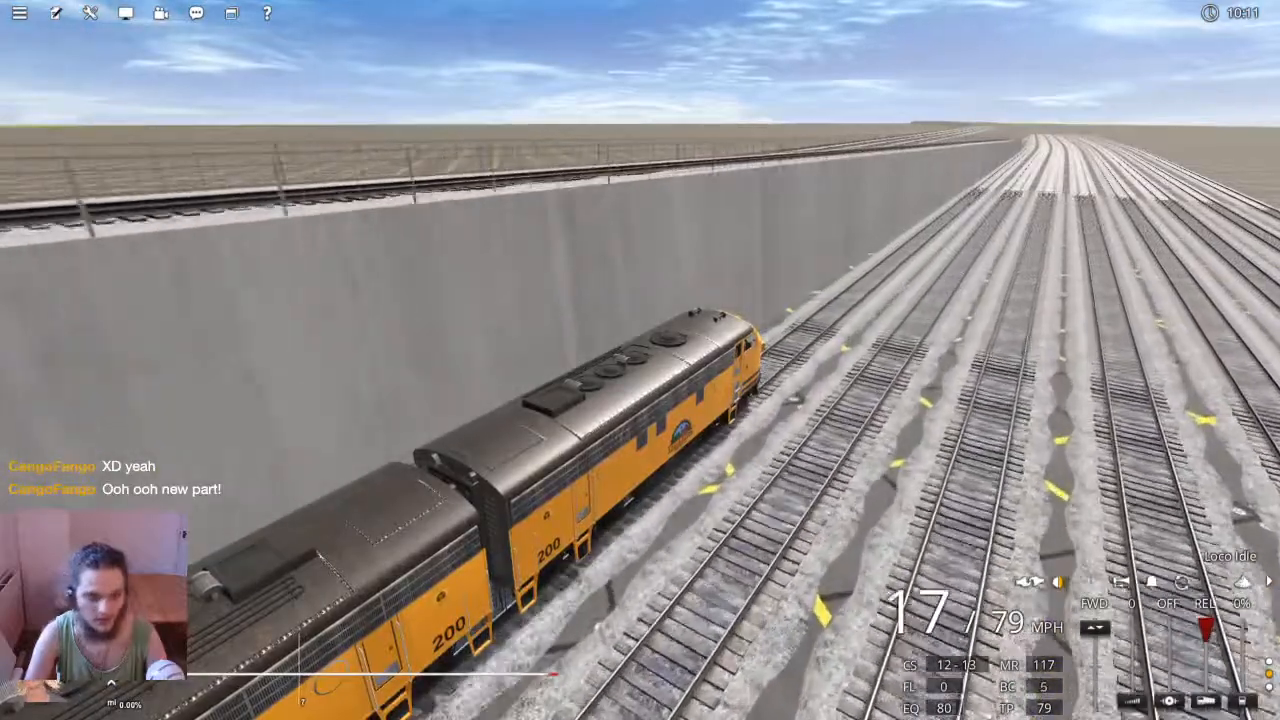
key(Right)
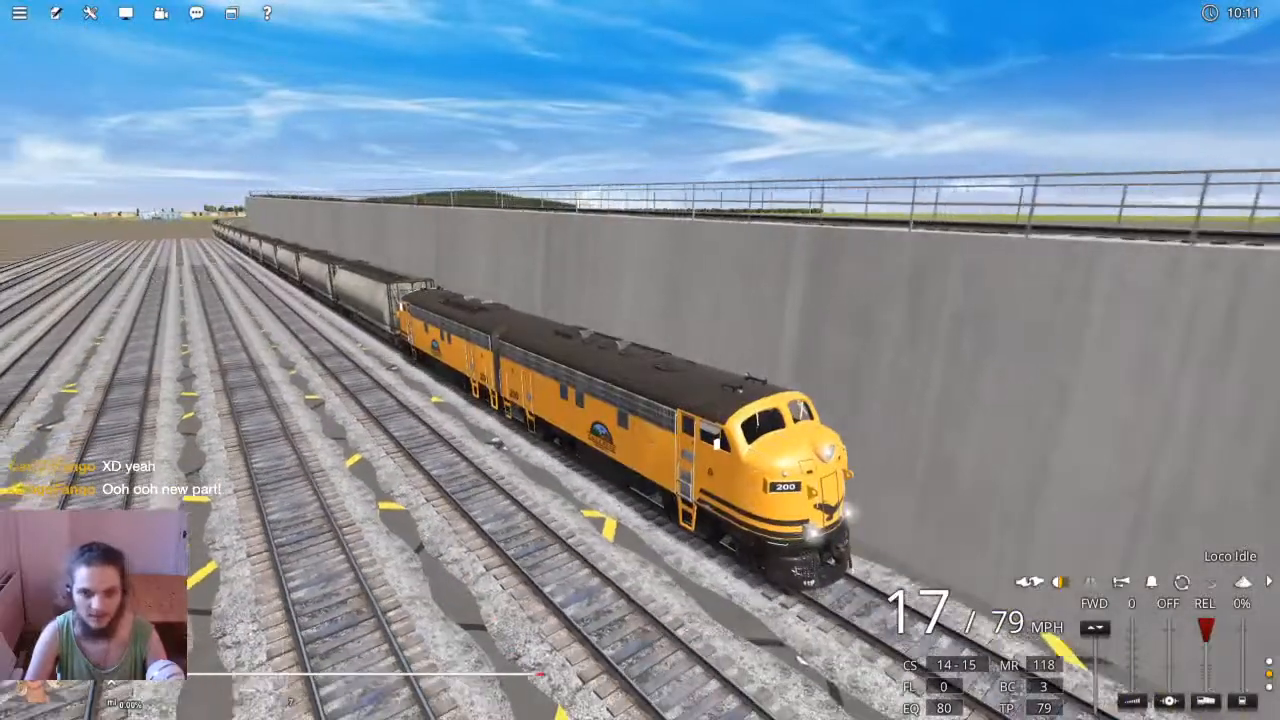
key(Up)
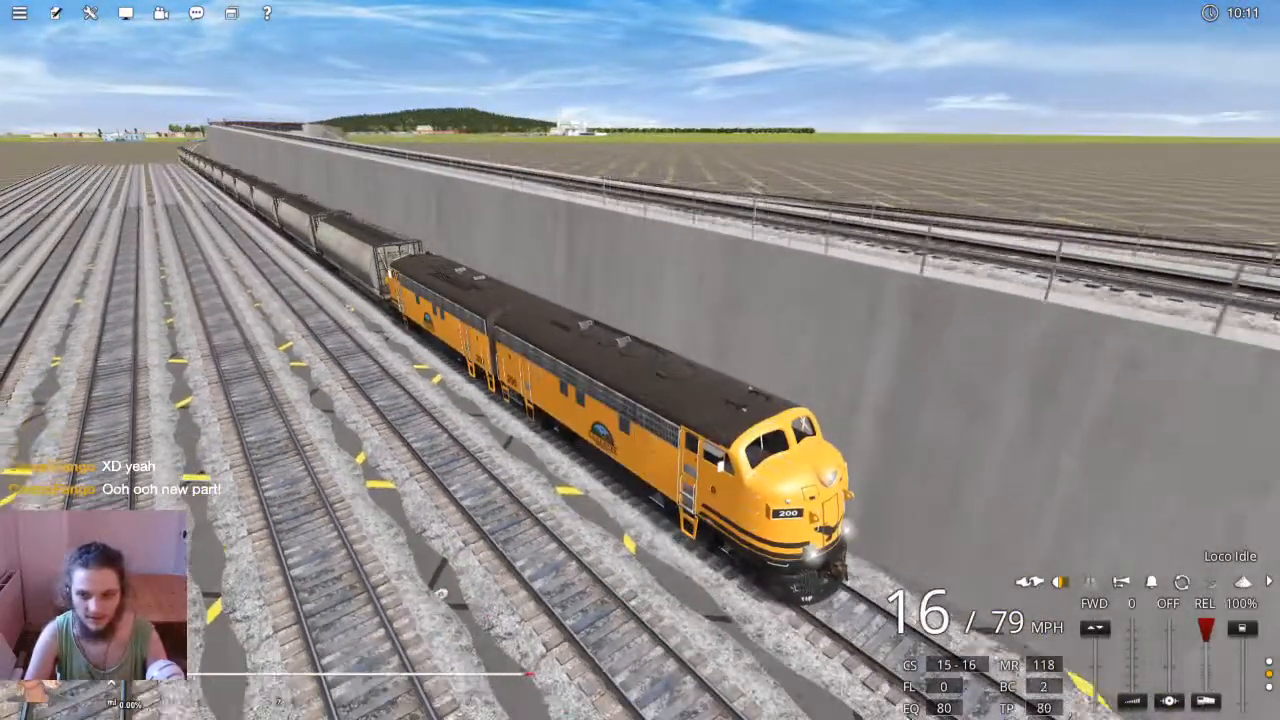
Apply and release the locomotive brake to slow to about 15 mph, and swing the raised chase camera over the elevated track
key(c)
key(d)
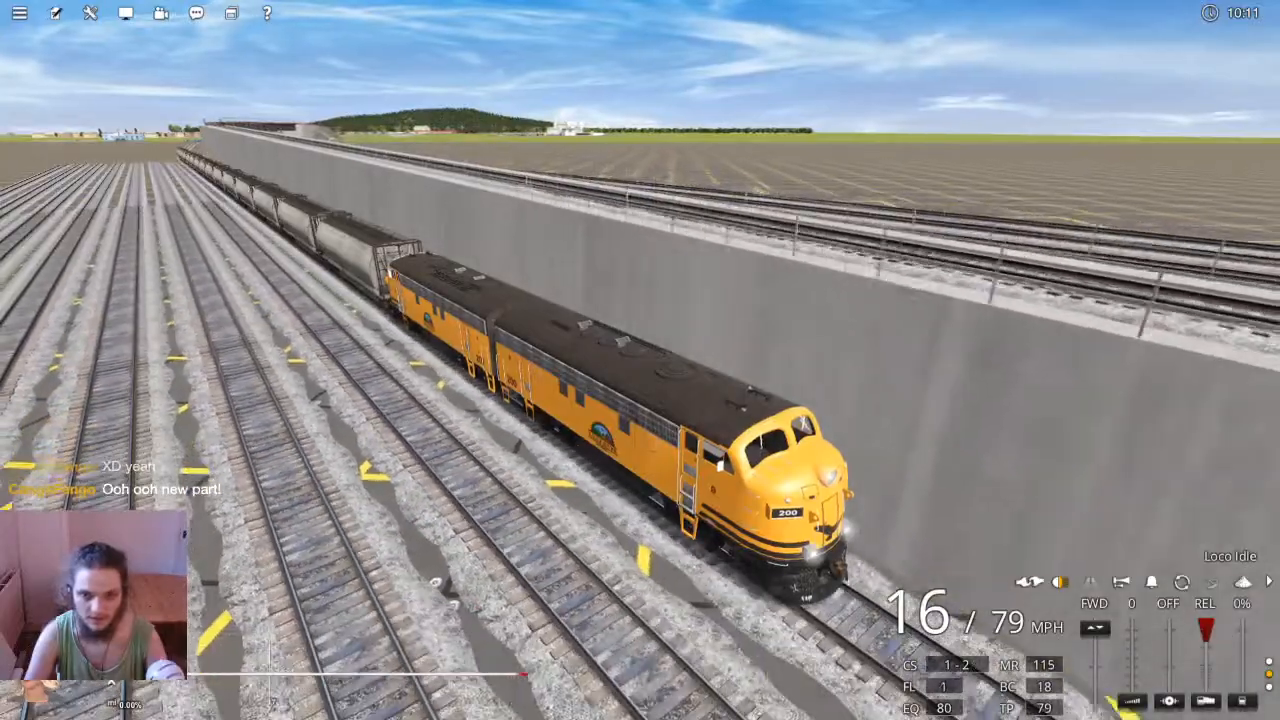
key(Left)
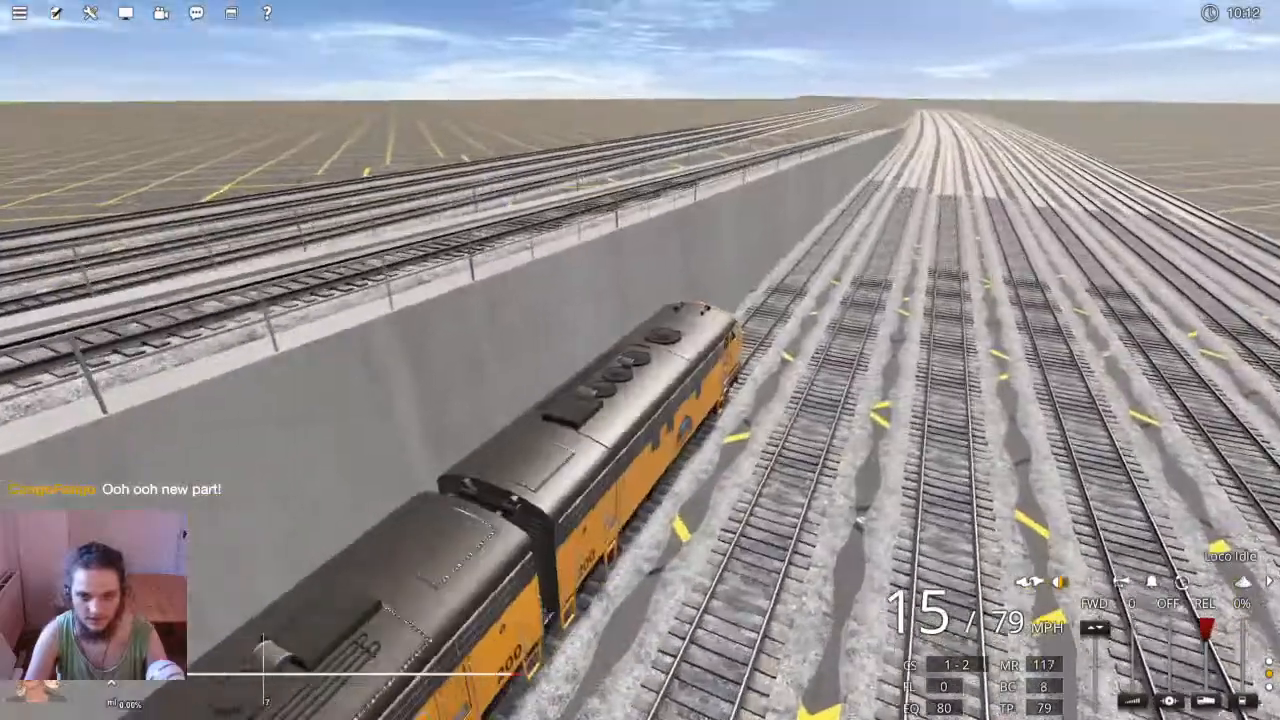
key(Left)
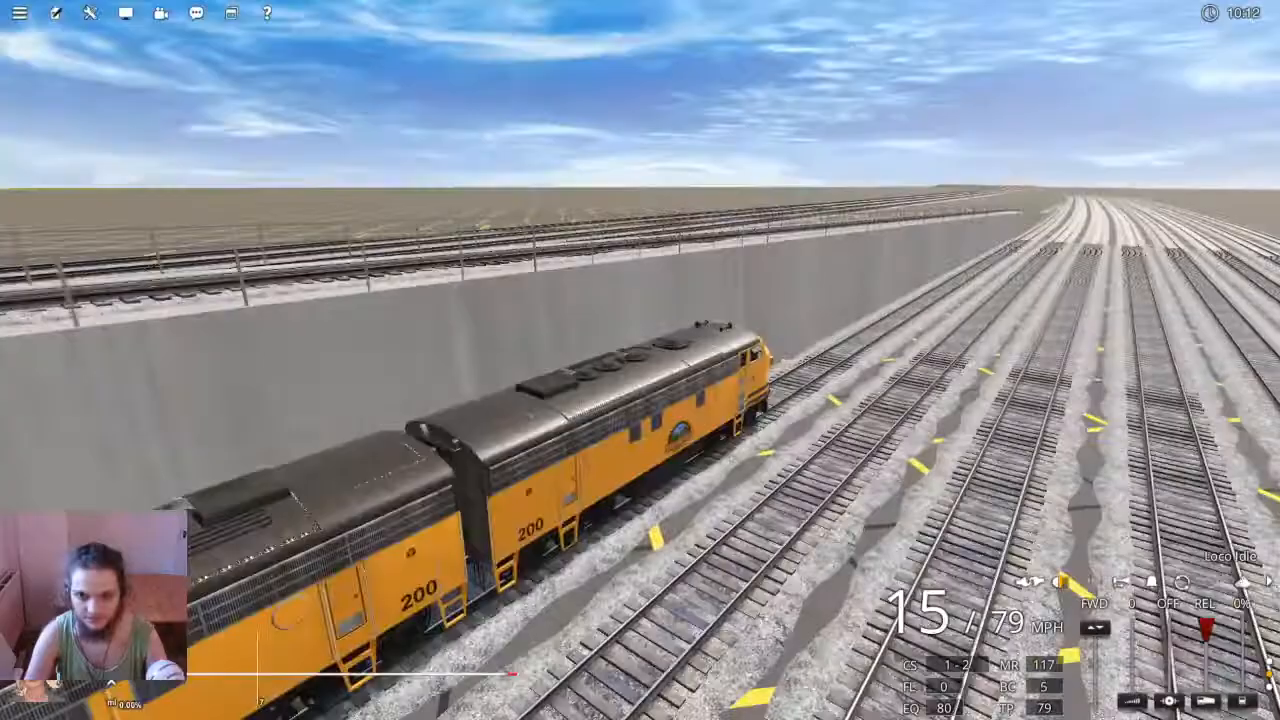
key(Up)
key(Left)
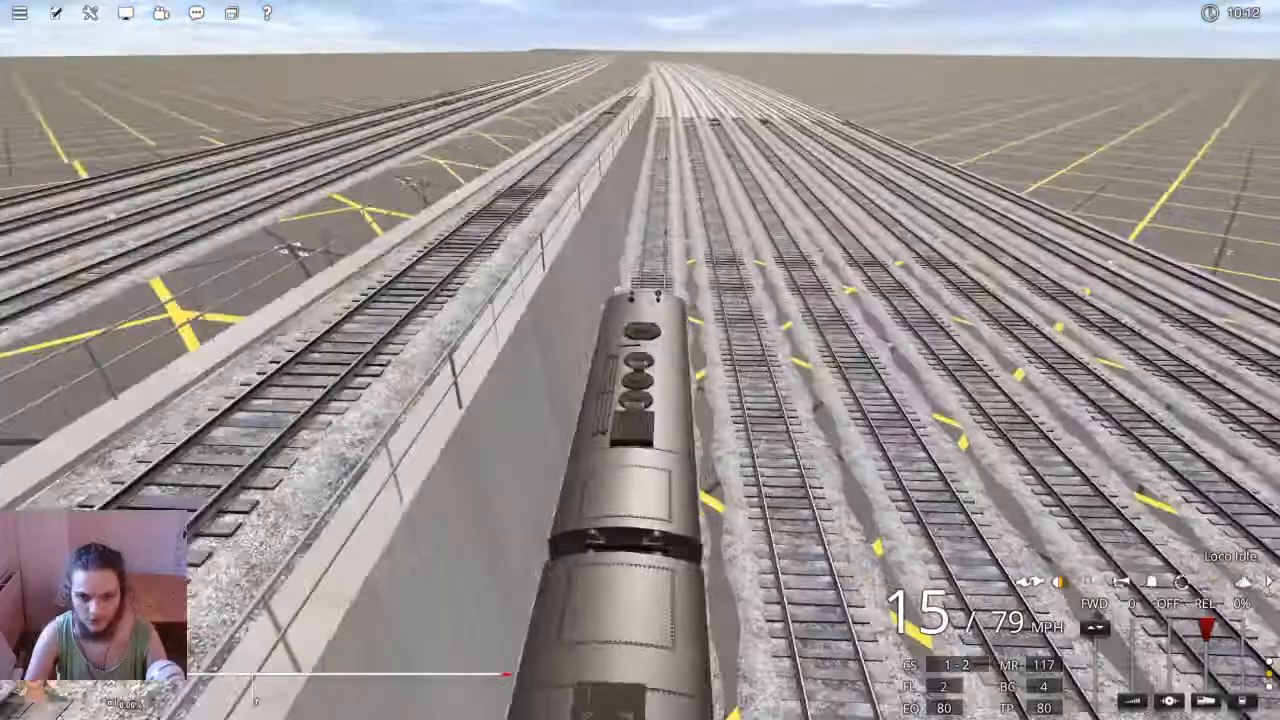
key(Left)
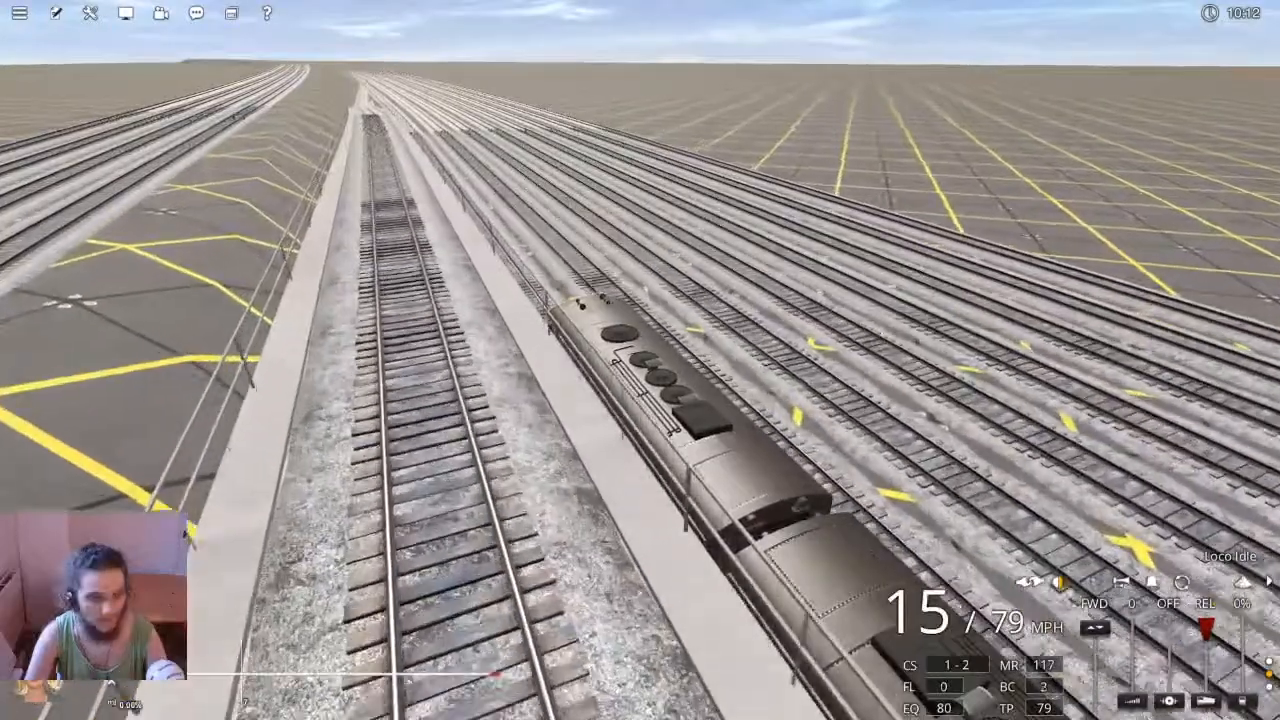
Circle the chase camera between the rear and front of the locomotives, varying its height to show the yard tracks
key(Down)
key(Right)
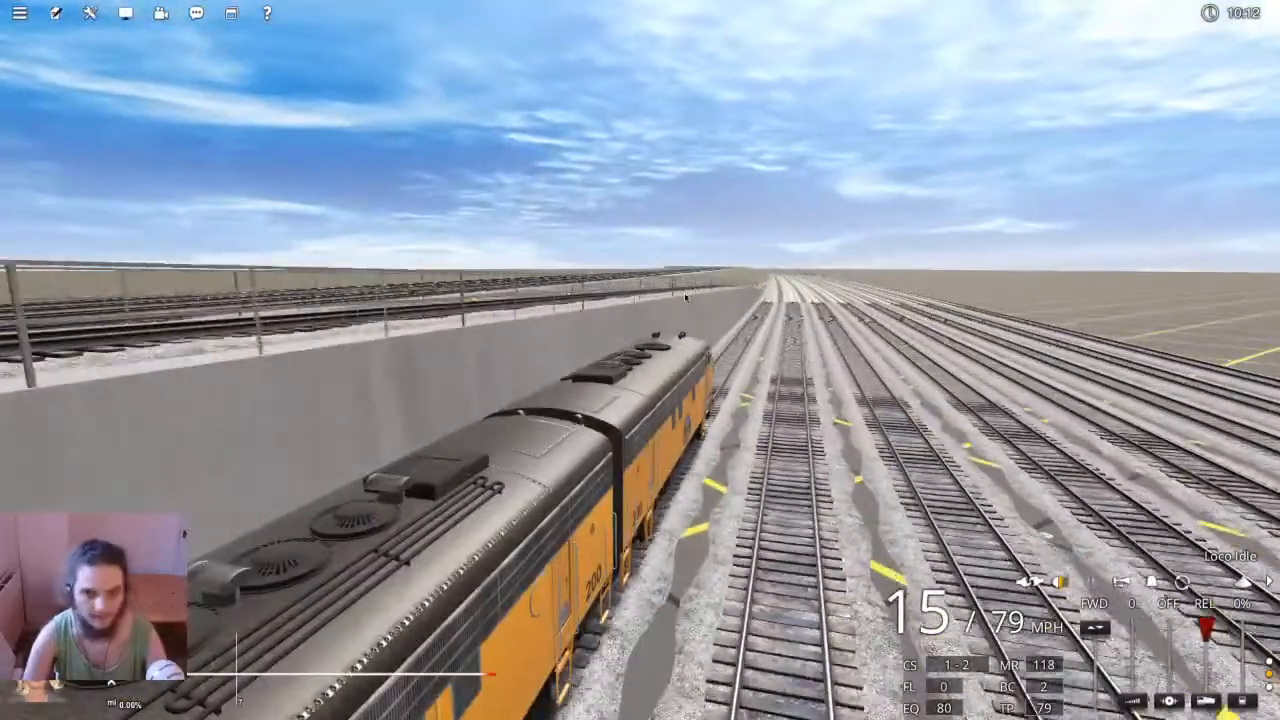
key(Right)
key(Right)
key(Up)
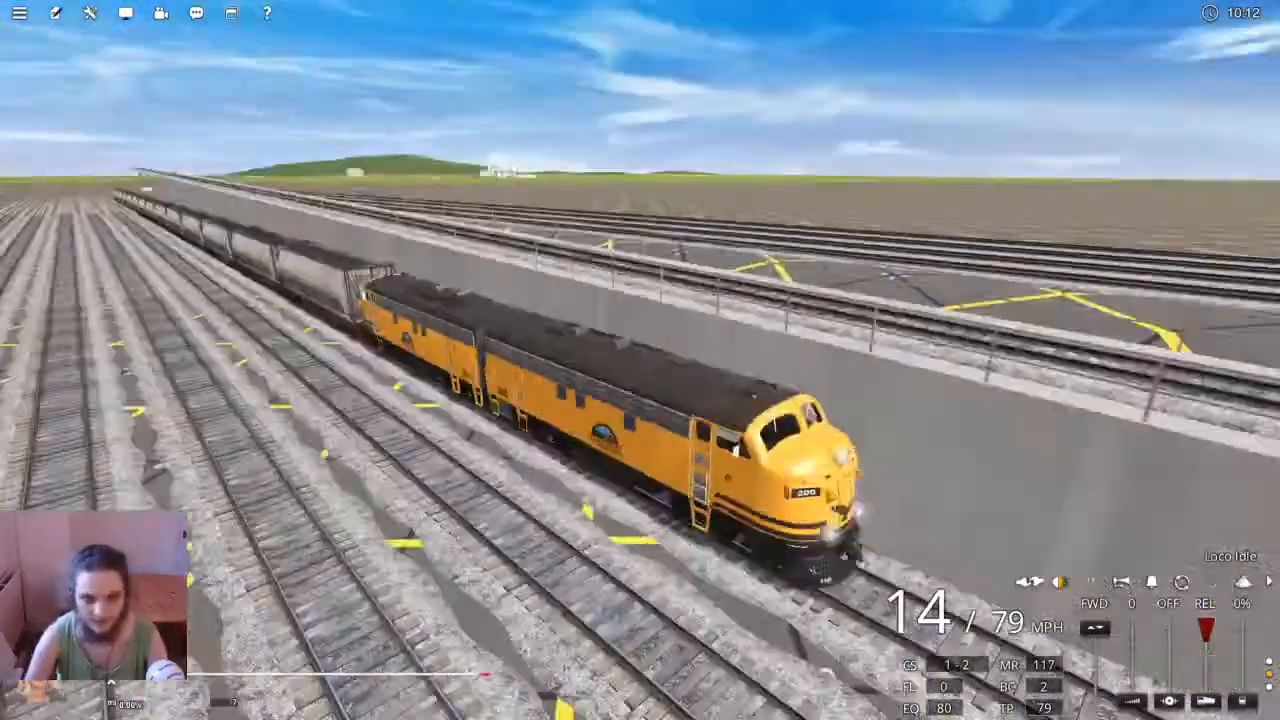
key(Right)
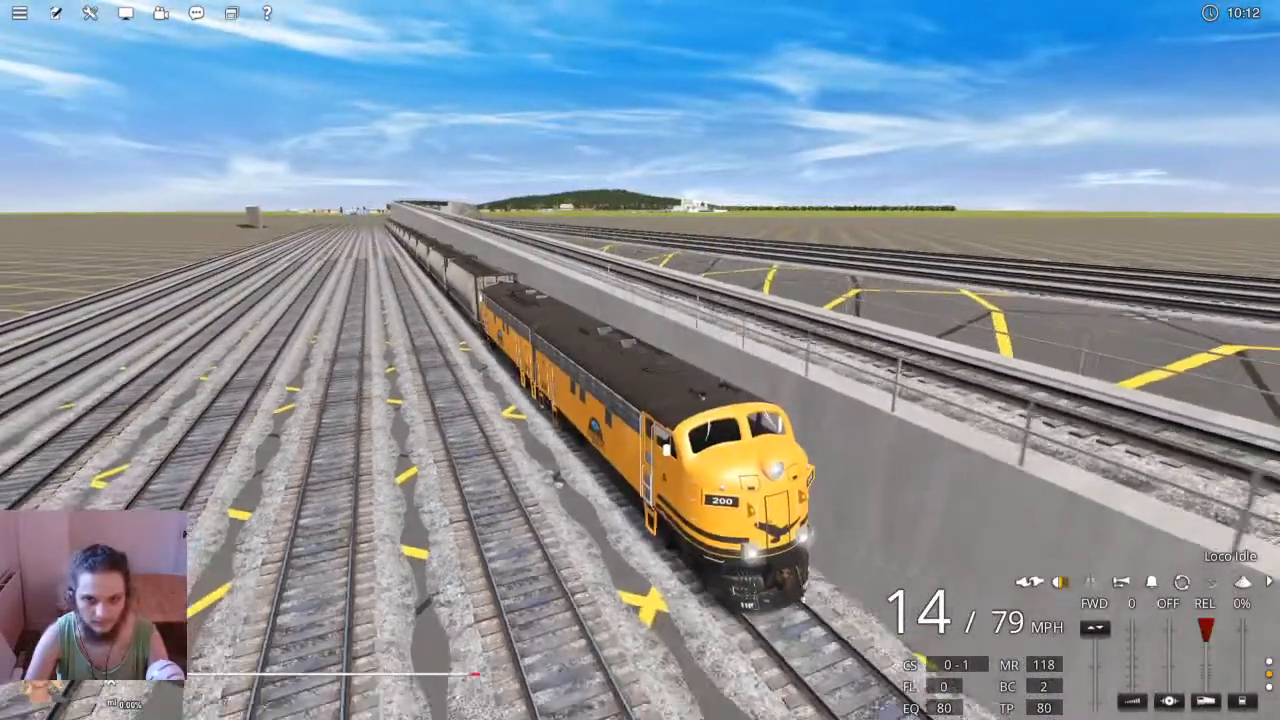
key(Left)
key(Down)
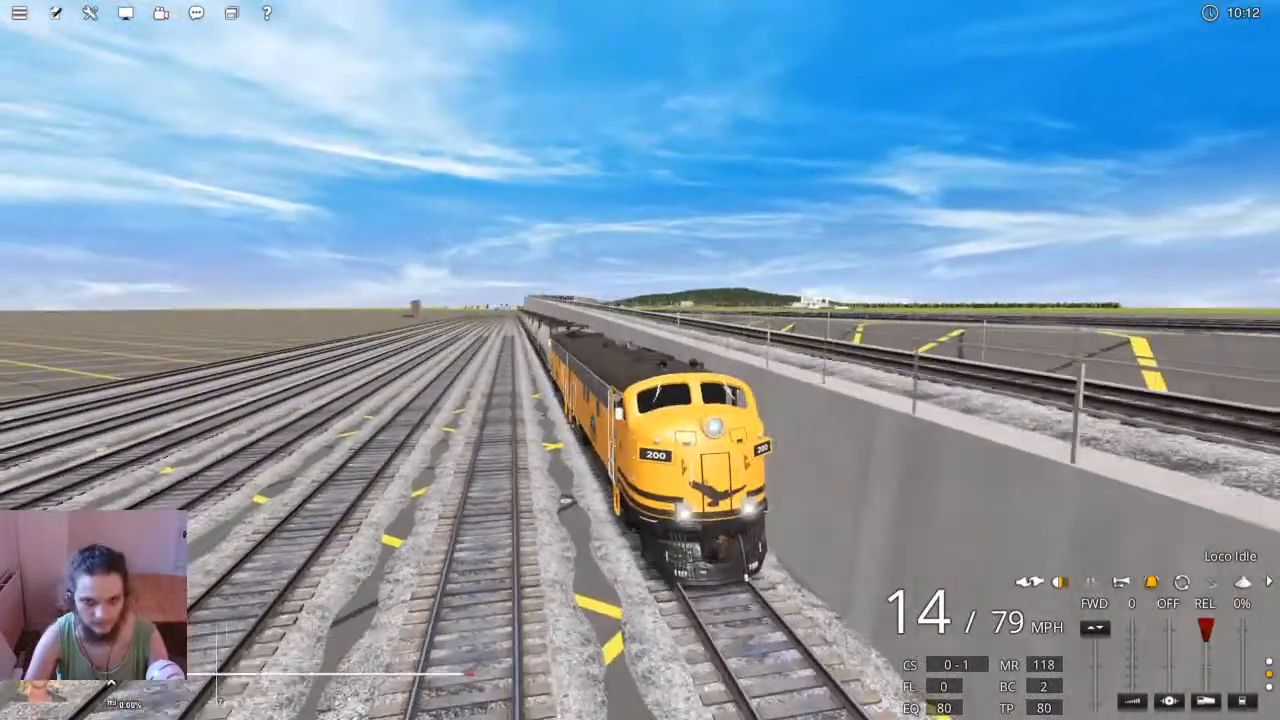
key(Right)
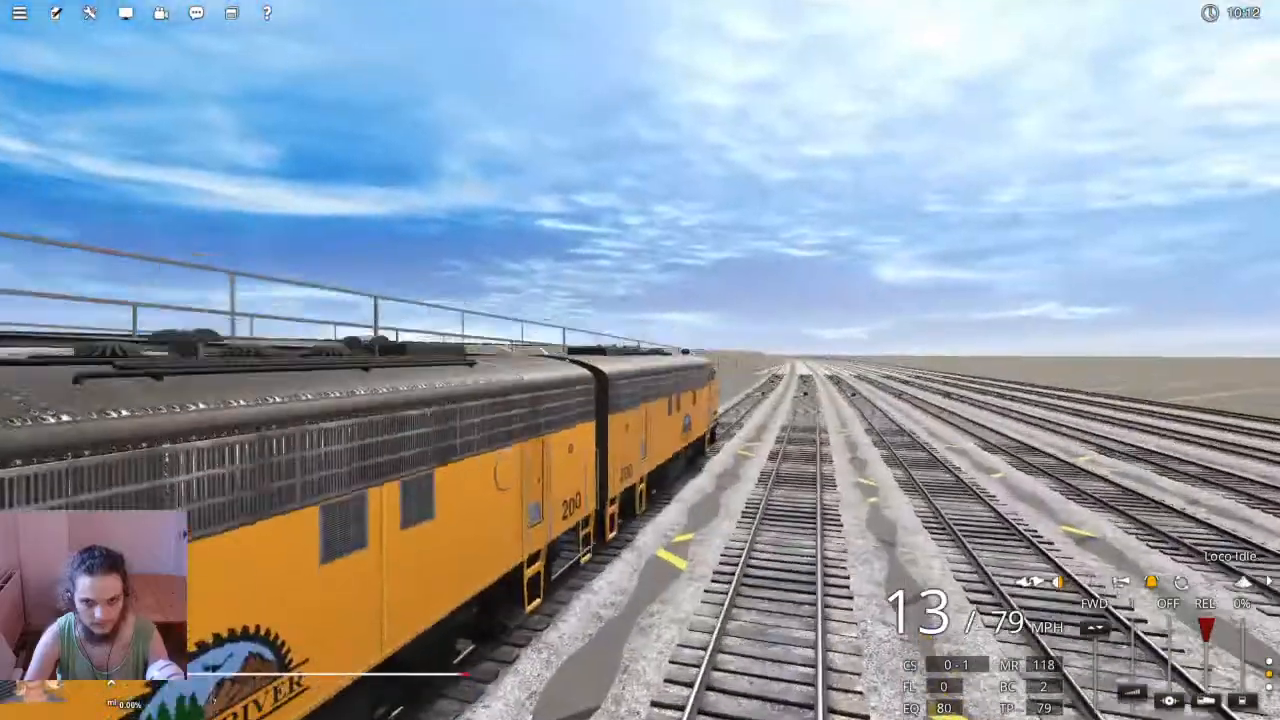
Raise the throttle from idle to bring the train up to about 16 mph through the yard
key(w)
key(w)
key(w)
key(w)
key(w)
key(w)
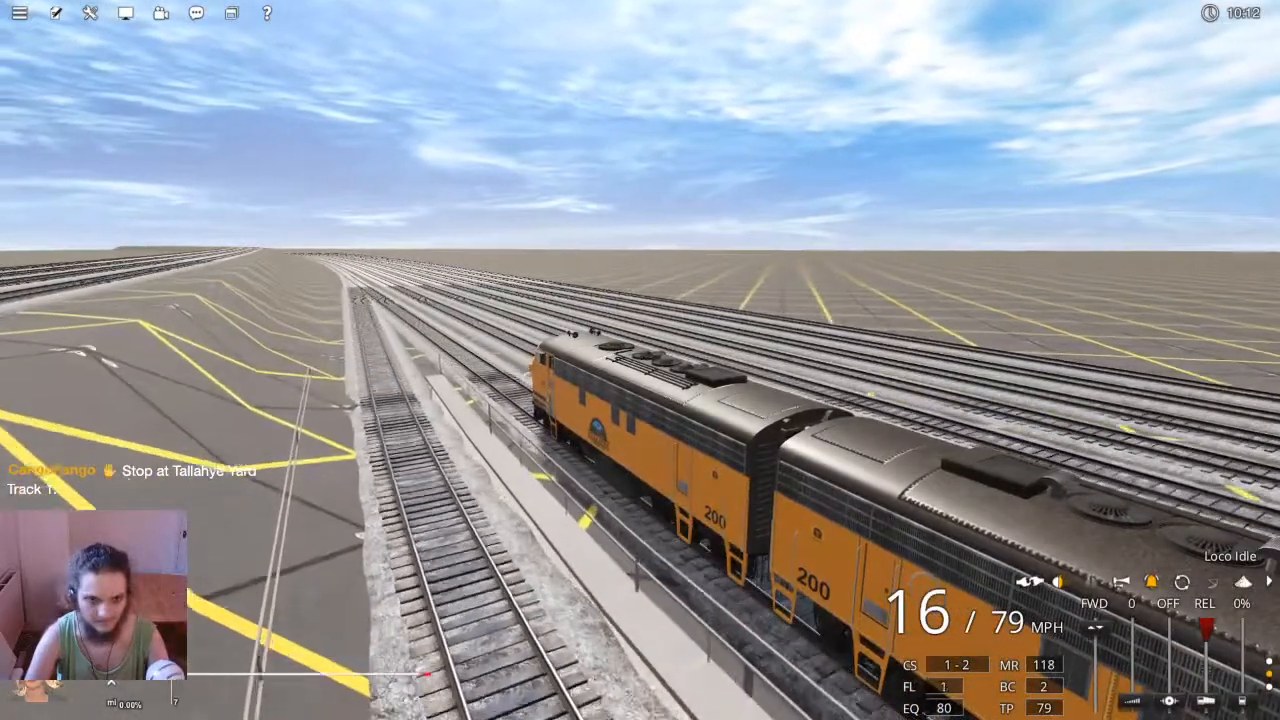
Orbit the chase camera fully around the locomotives to survey the unfinished terrain and yard tracks beyond the retaining wall
right_drag(640, 360, 290, 360)
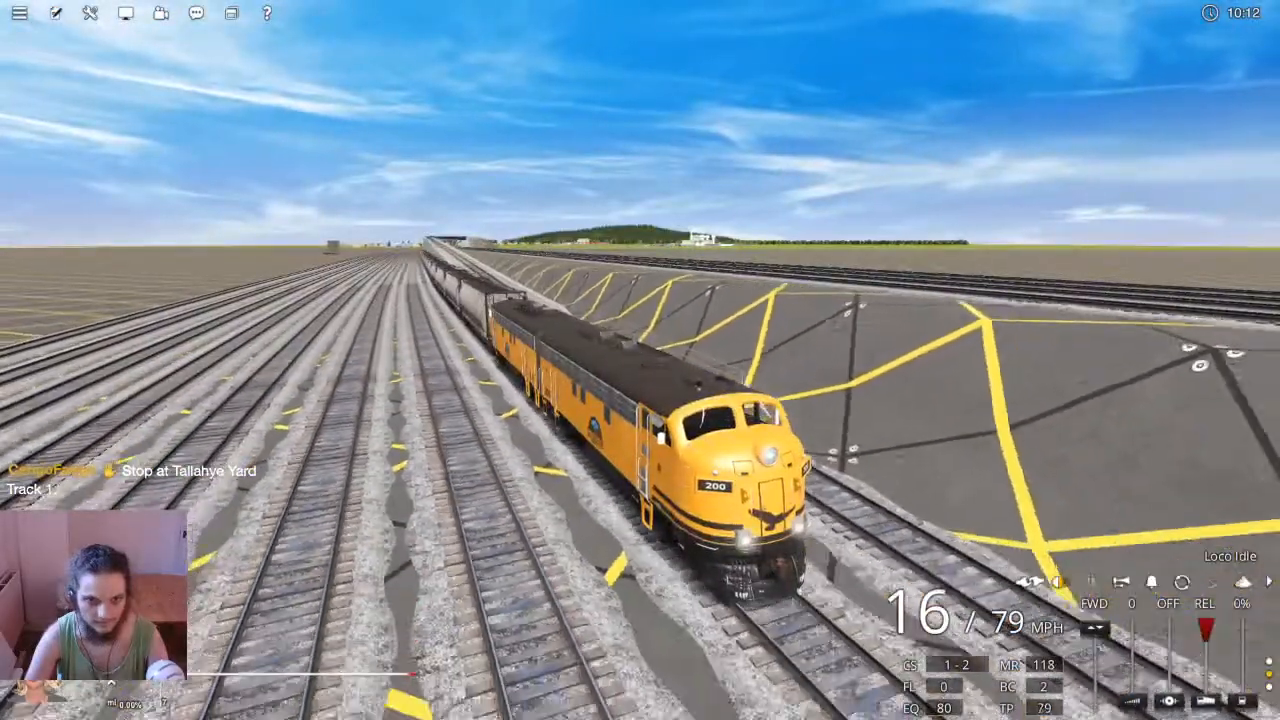
right_drag(640, 360, 385, 365)
right_drag(640, 360, 560, 405)
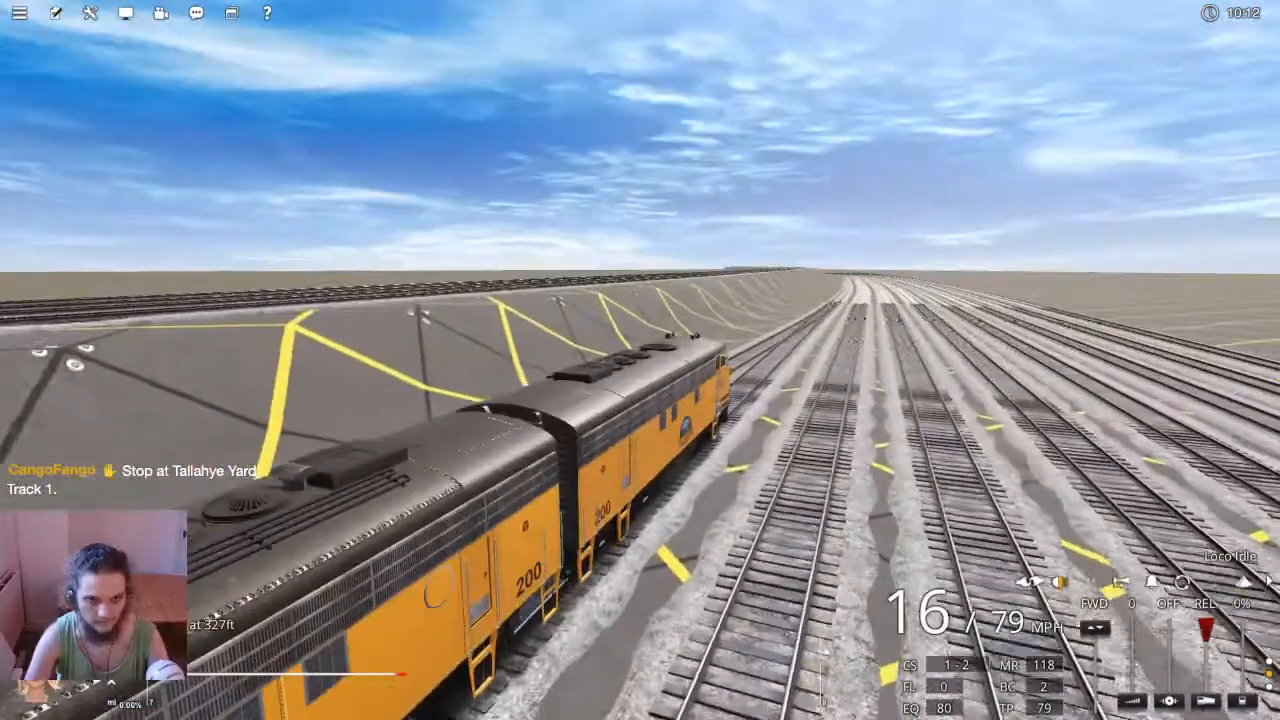
right_drag(640, 360, 640, 370)
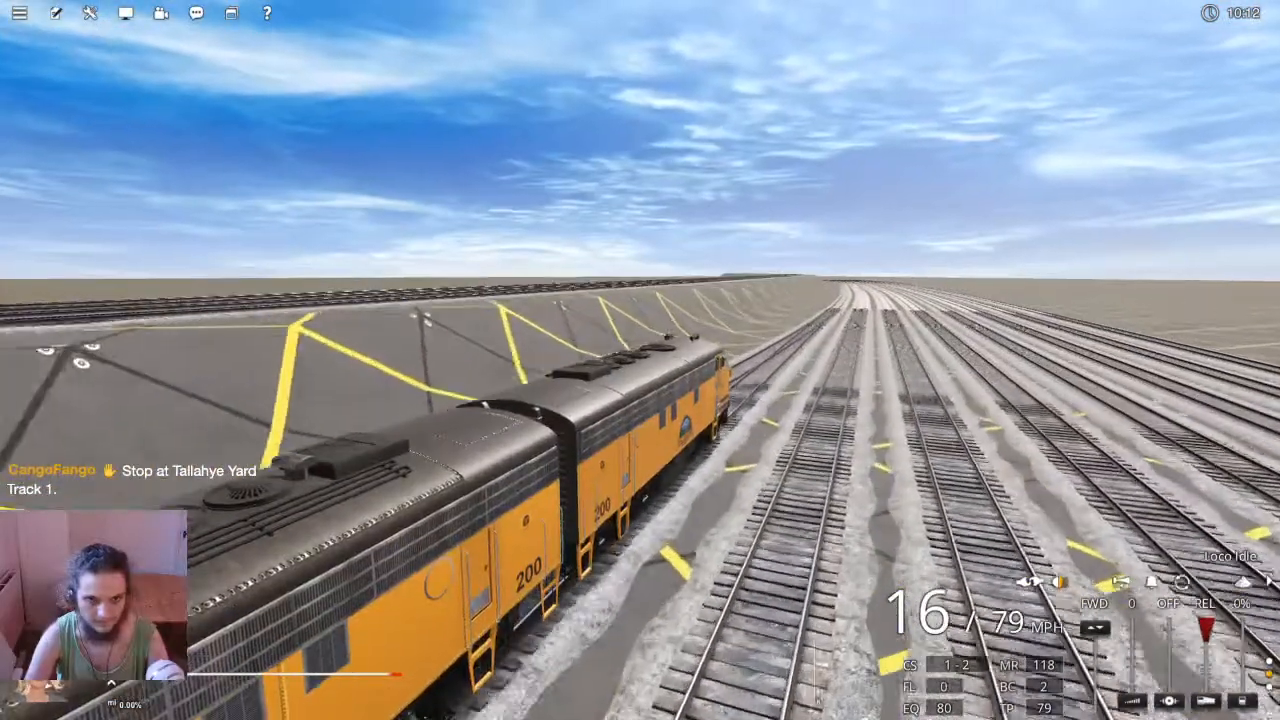
right_drag(640, 360, 520, 350)
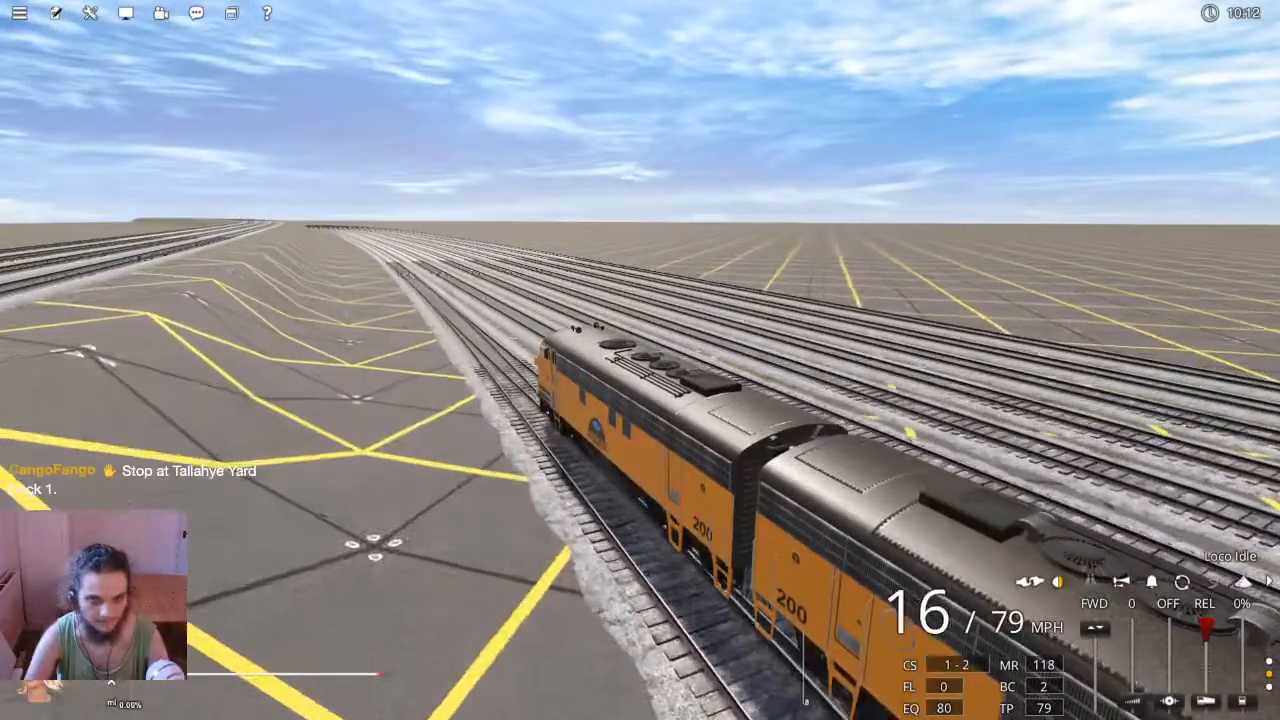
right_drag(640, 360, 440, 385)
right_drag(640, 360, 840, 390)
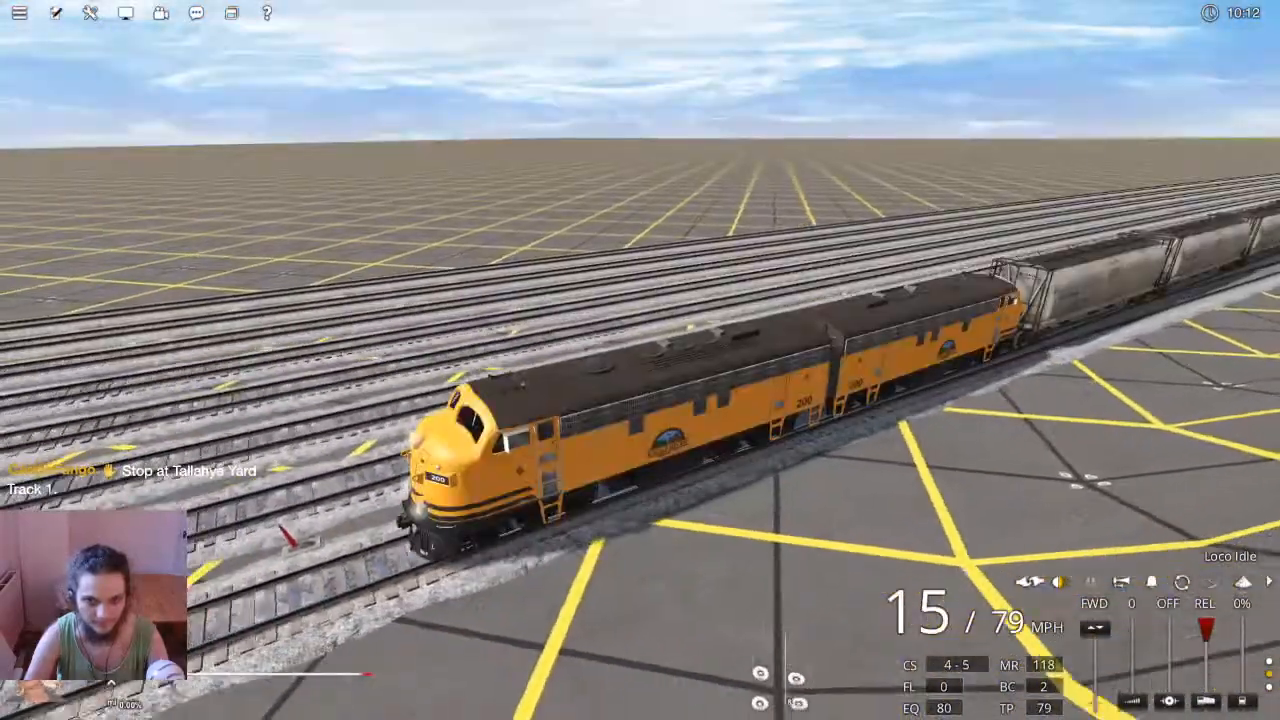
Swing around the locomotives, switch to the roaming camera and watch the grain cars roll past from the trackside
right_drag(640, 360, 430, 385)
right_drag(684, 316, 560, 335)
key(4)
right_drag(684, 316, 800, 330)
key(Up)
key(Right)
right_drag(681, 357, 687, 387)
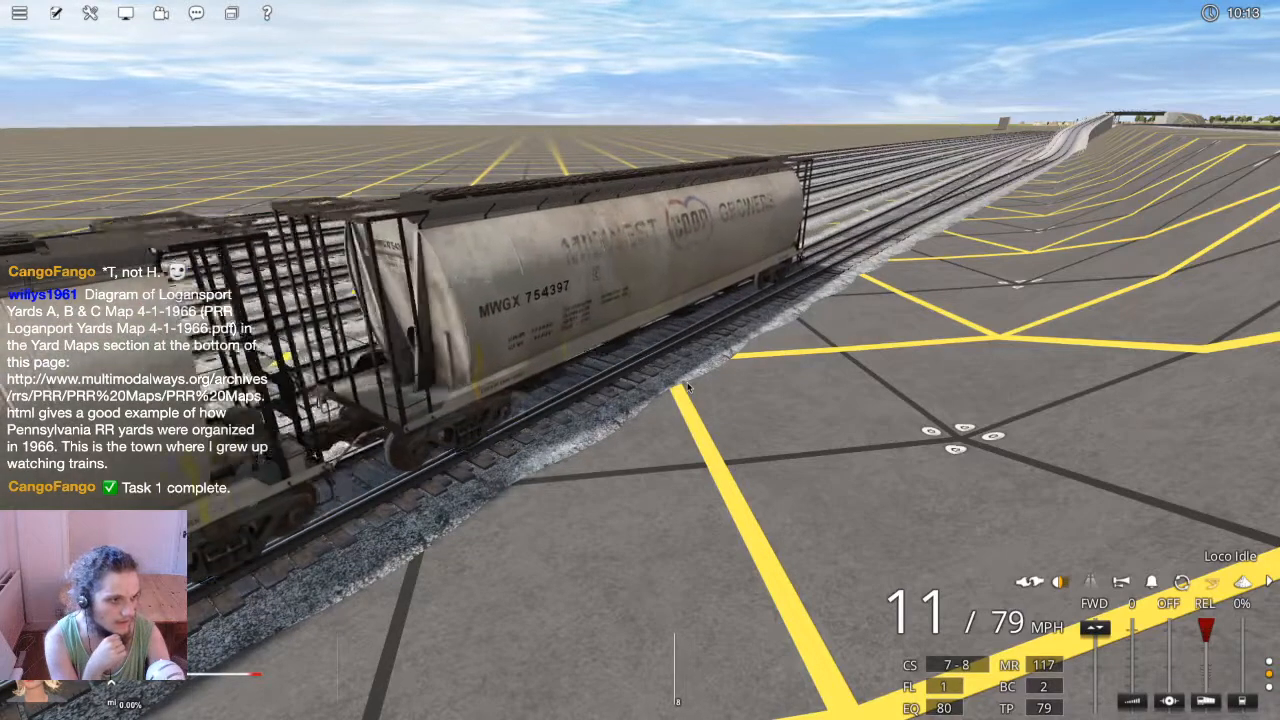
Stop the train with the train brake at full application and the locomotive brake at 100%, watching its last grain car at Junction 1107474
key(d)
key(a)
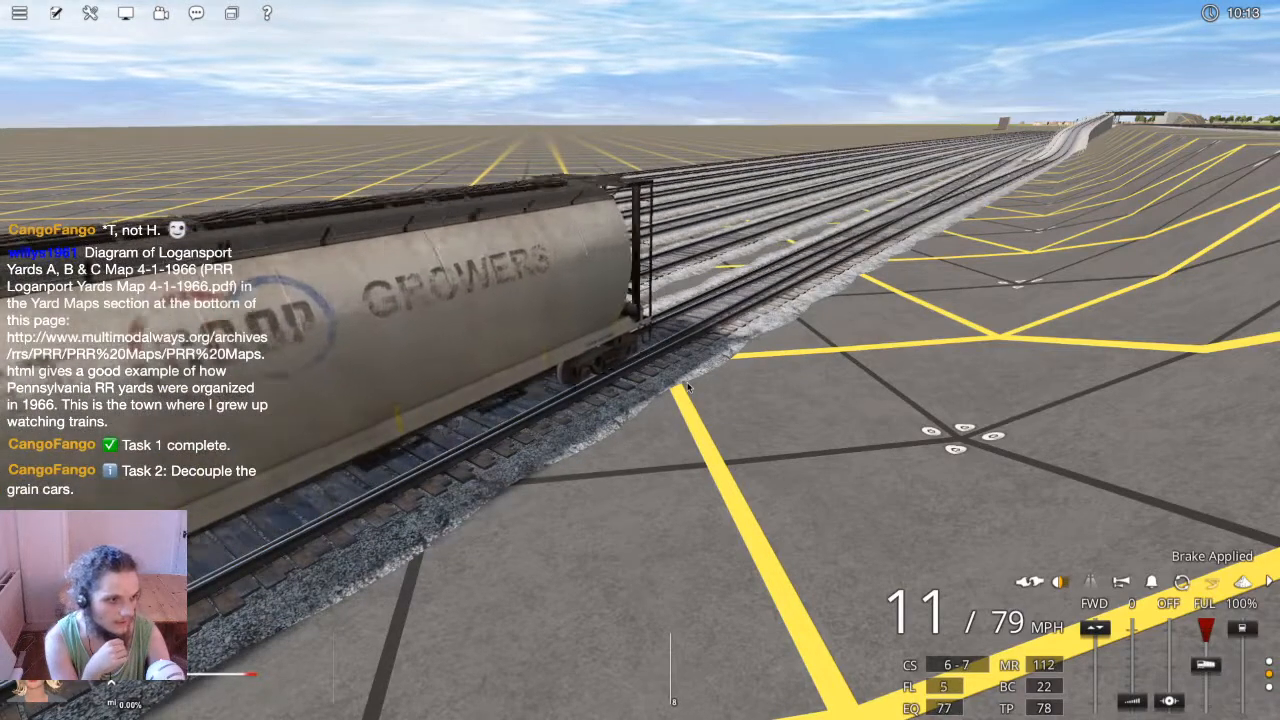
scroll(575, 413, down, 5)
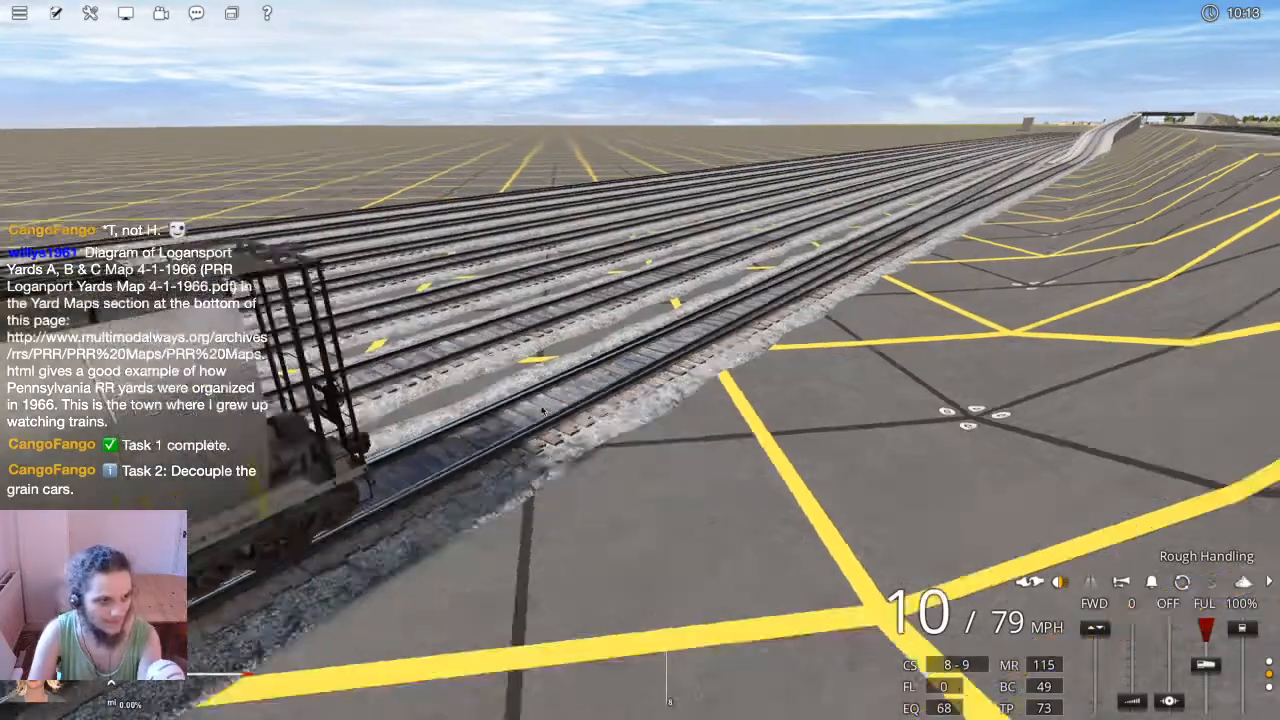
key(Up)
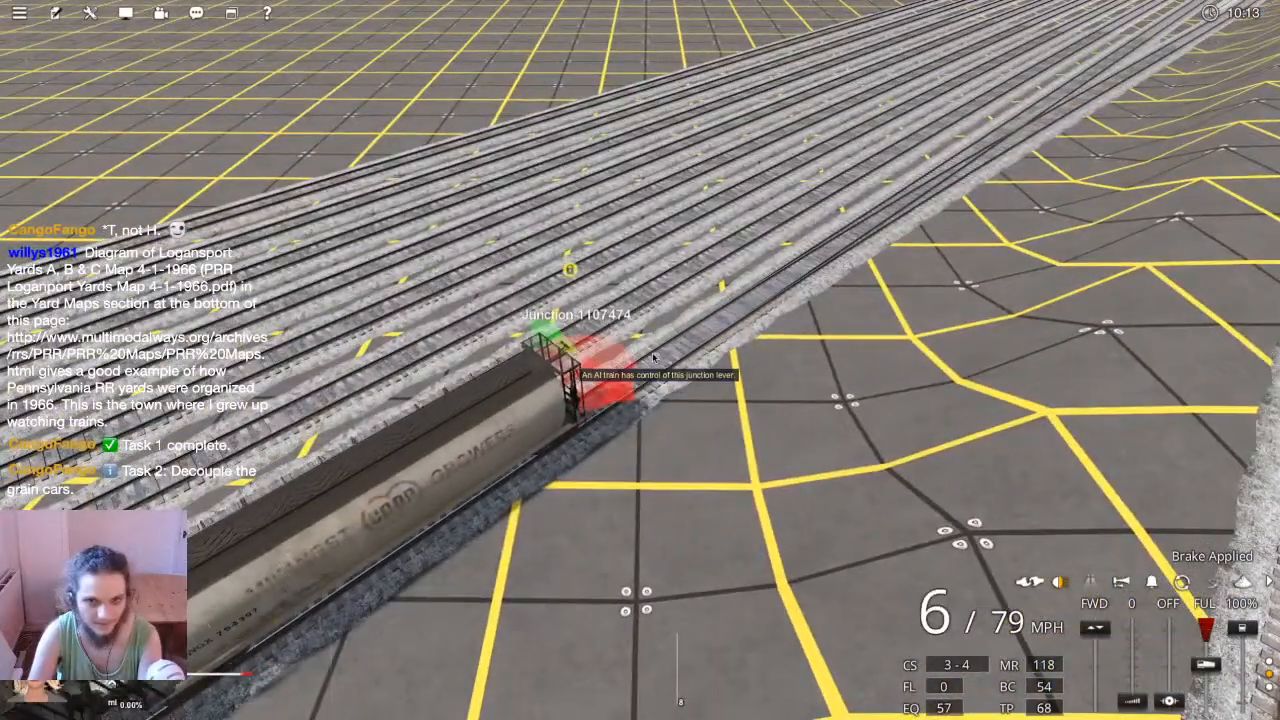
key(Left)
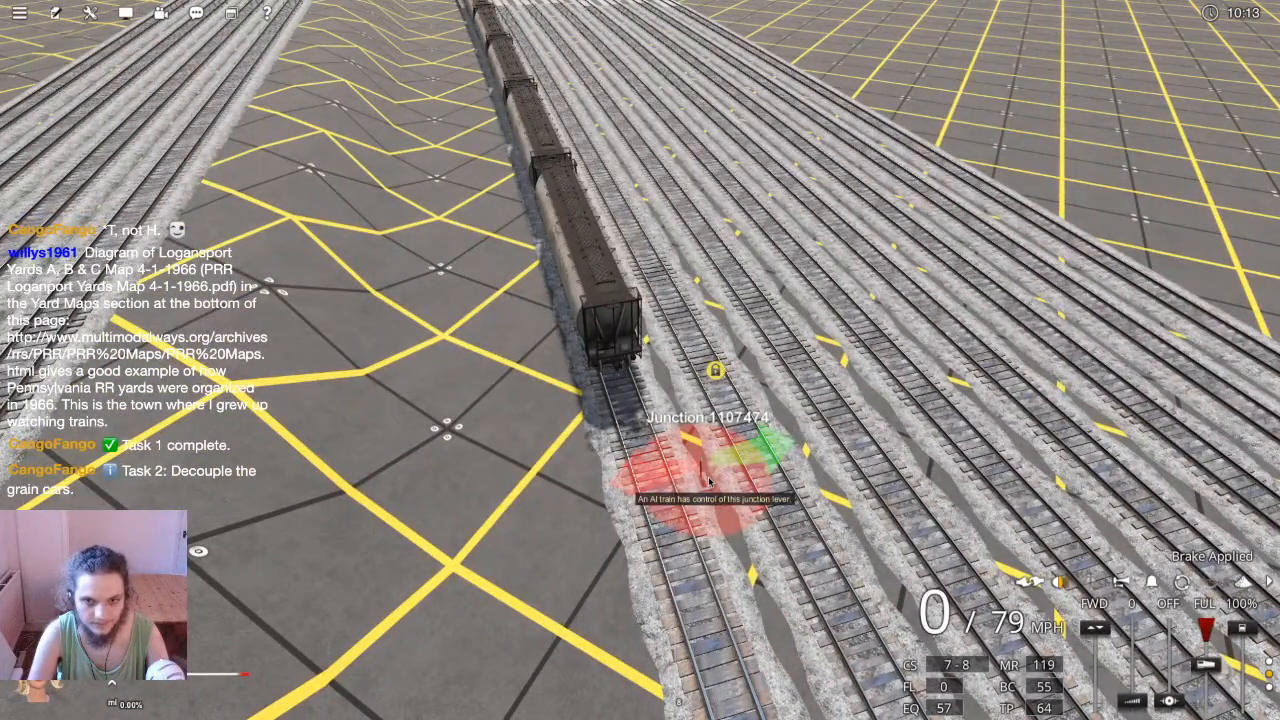
Pull the train forward clear of Junction 1107474 at throttle 8, then return to idle and apply both brakes fully
scroll(695, 476, up, 5)
key(Down)
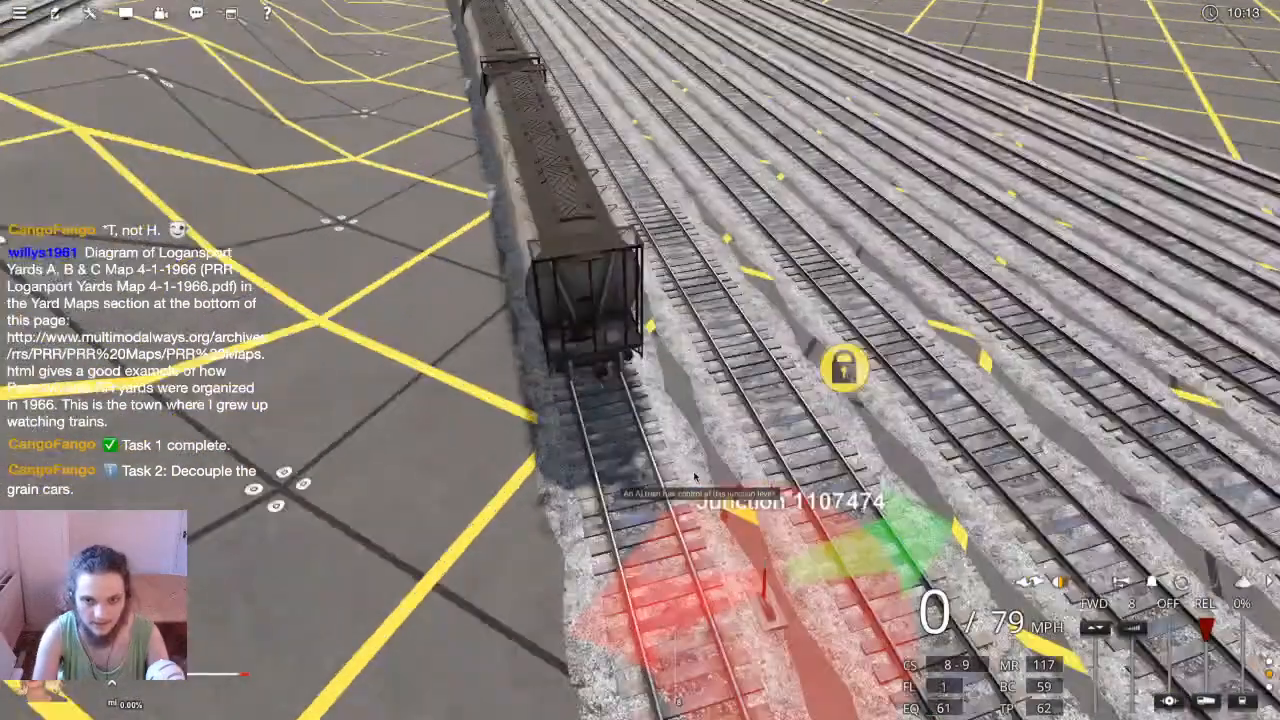
scroll(695, 476, down, 3)
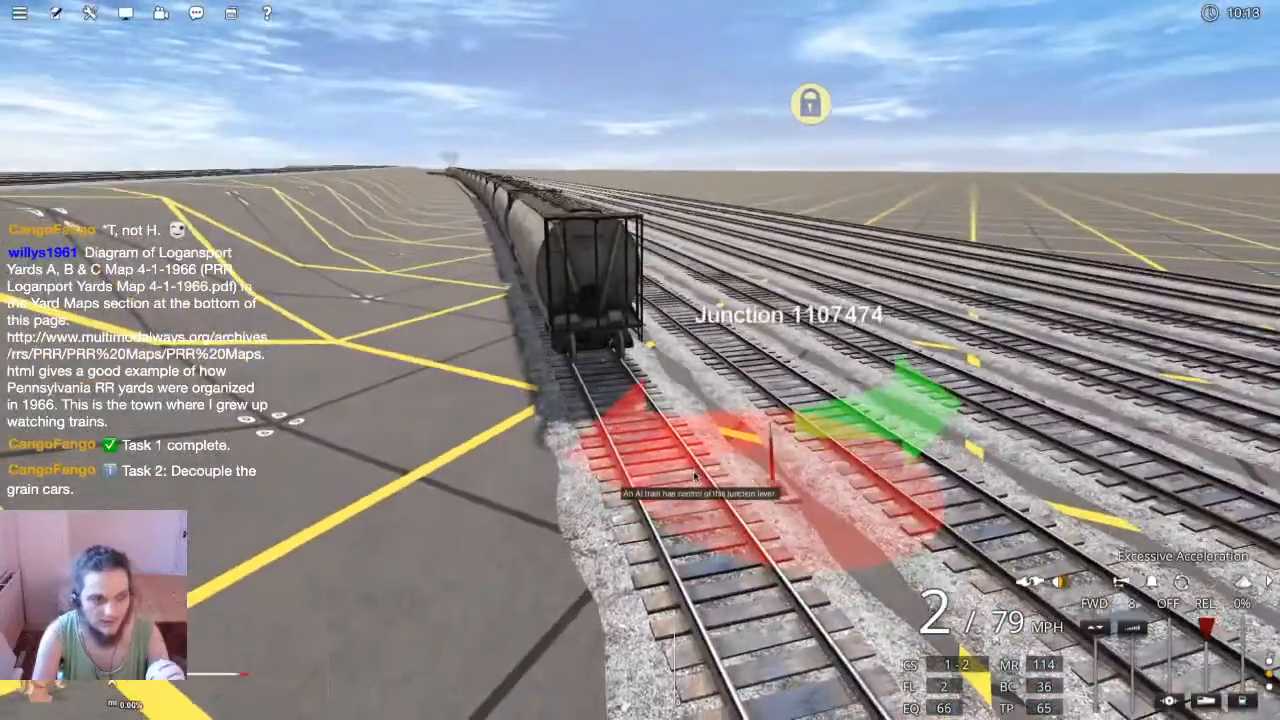
key(Left)
scroll(695, 476, up, 3)
scroll(695, 476, down, 5)
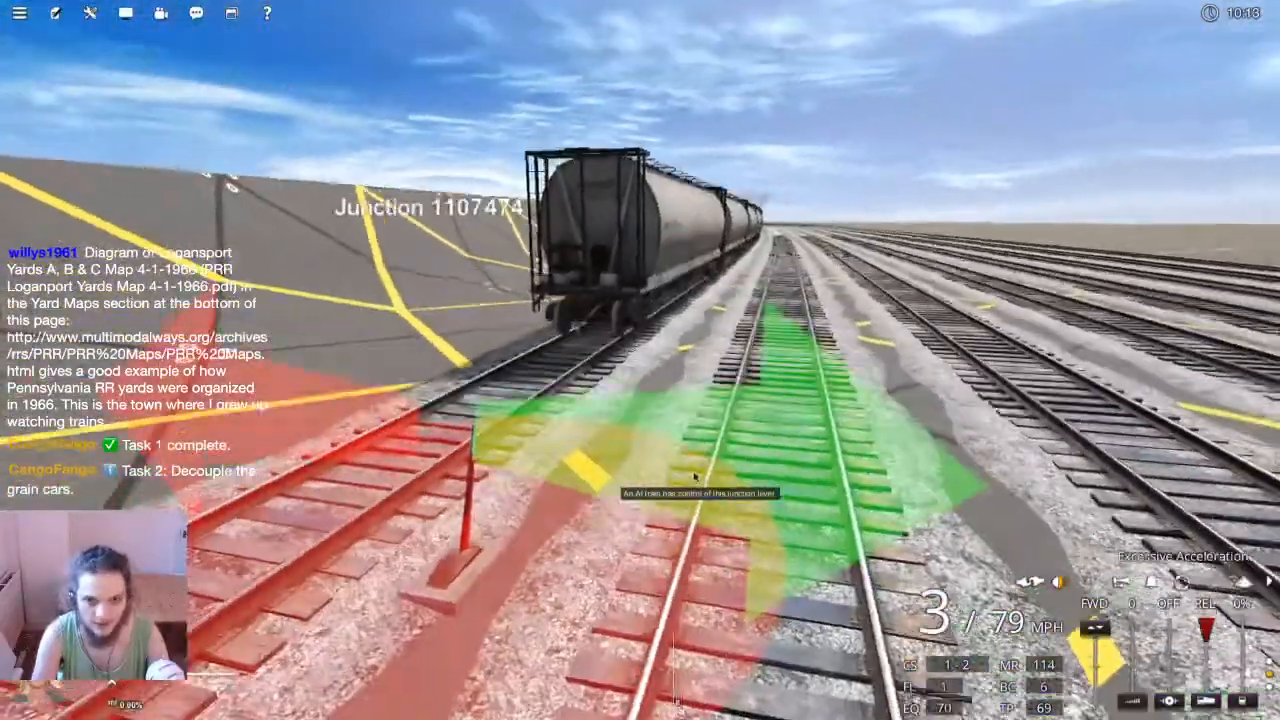
key(s)
key(c)
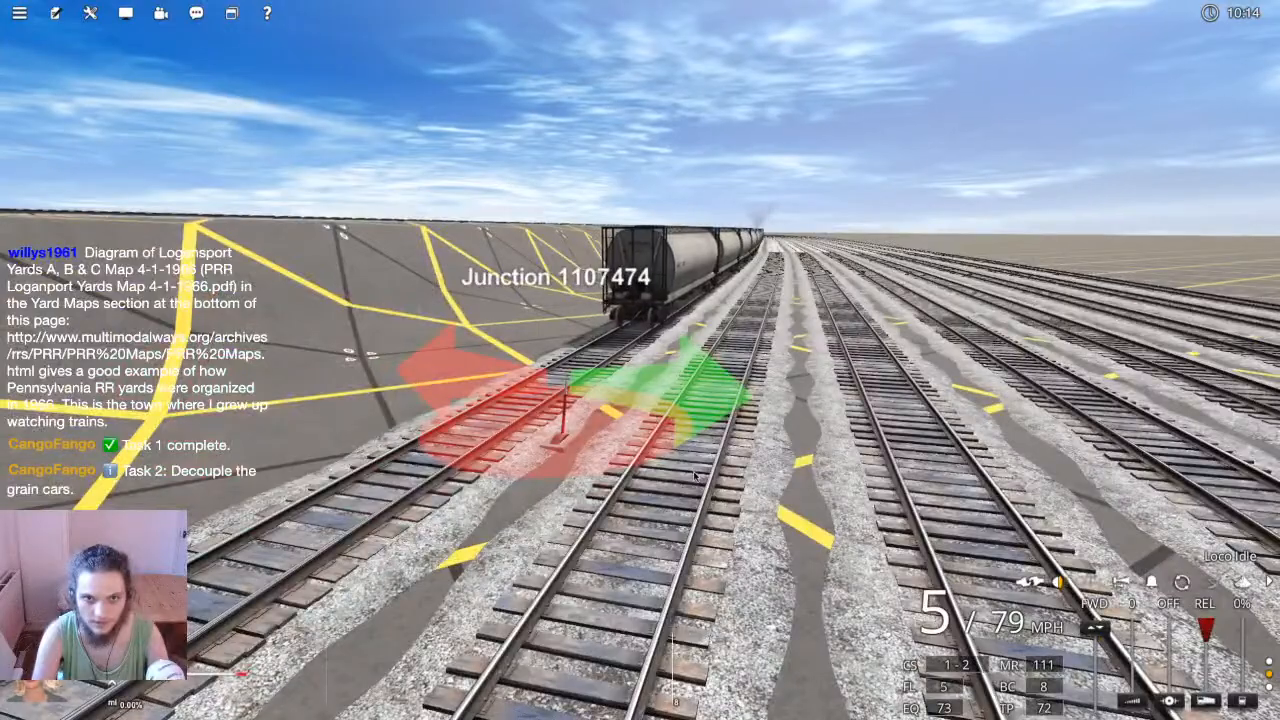
key(z)
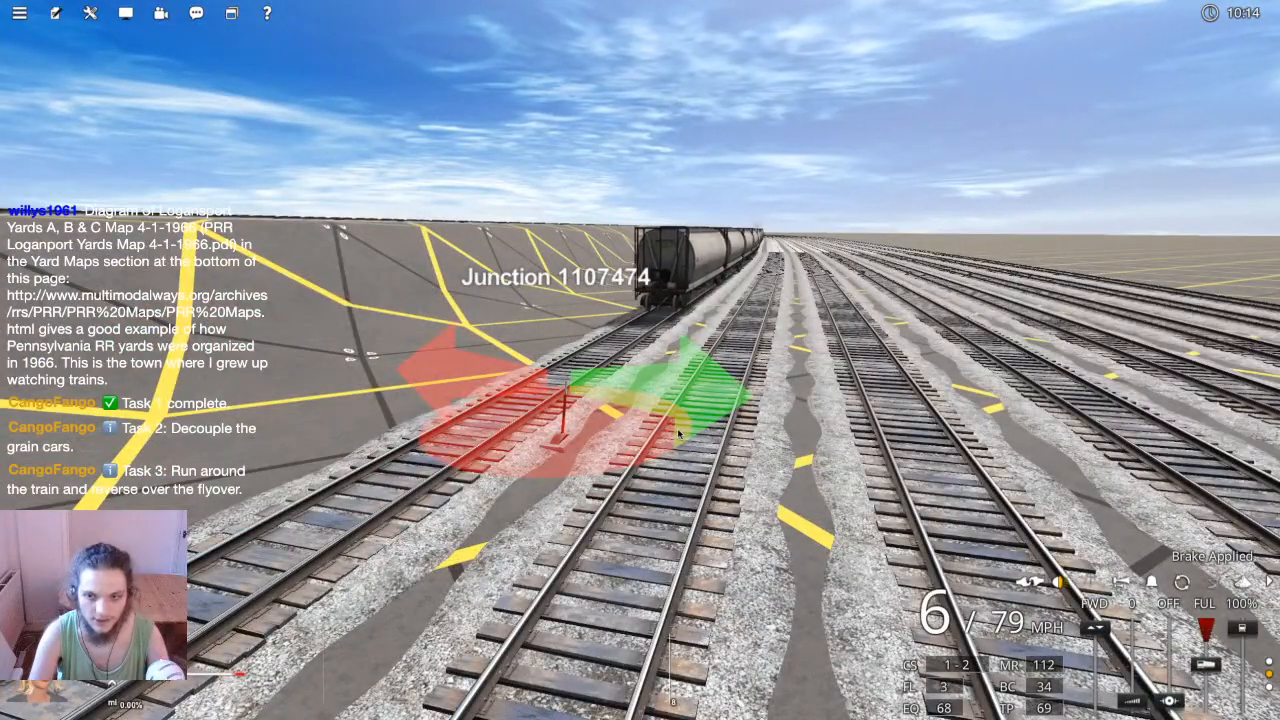
Open train editing, rotate the whole consist so the locomotives stand at the junction end, and return to driving
scroll(678, 433, down, 10)
right_drag(678, 433, 668, 300)
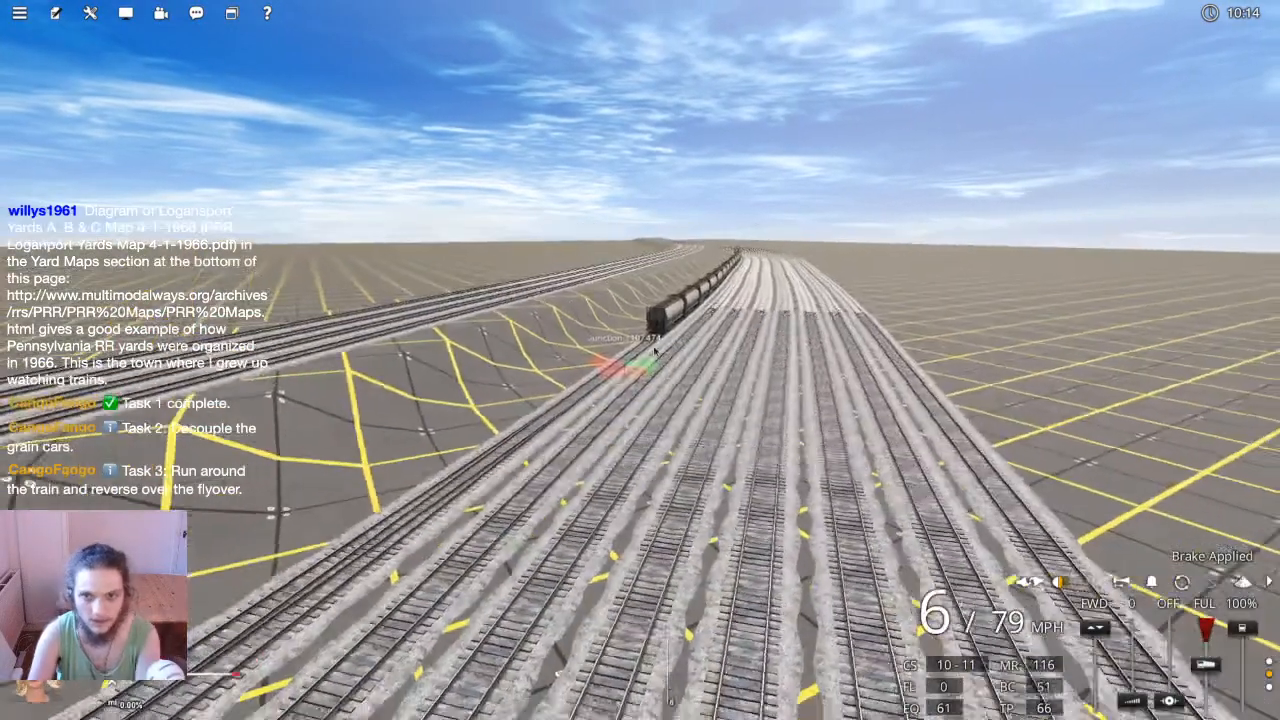
scroll(570, 265, up, 8)
scroll(660, 293, up, 4)
scroll(660, 295, down, 3)
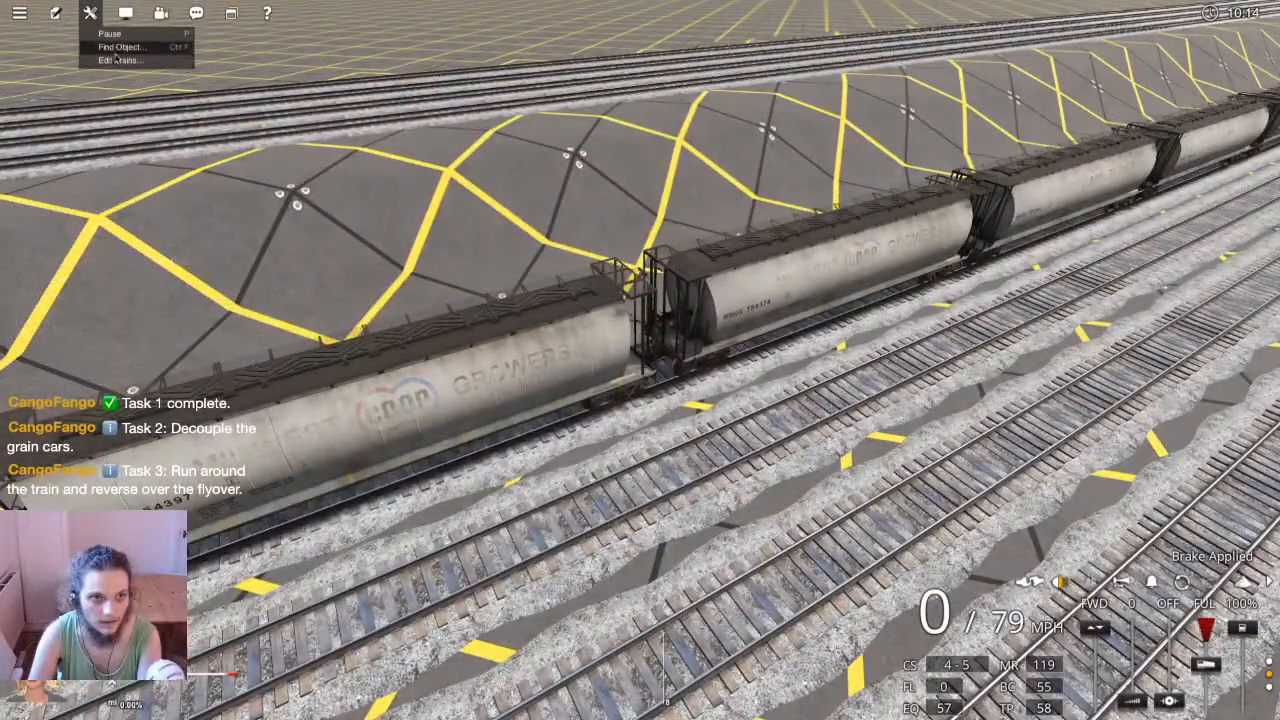
scroll(1030, 127, down, 6)
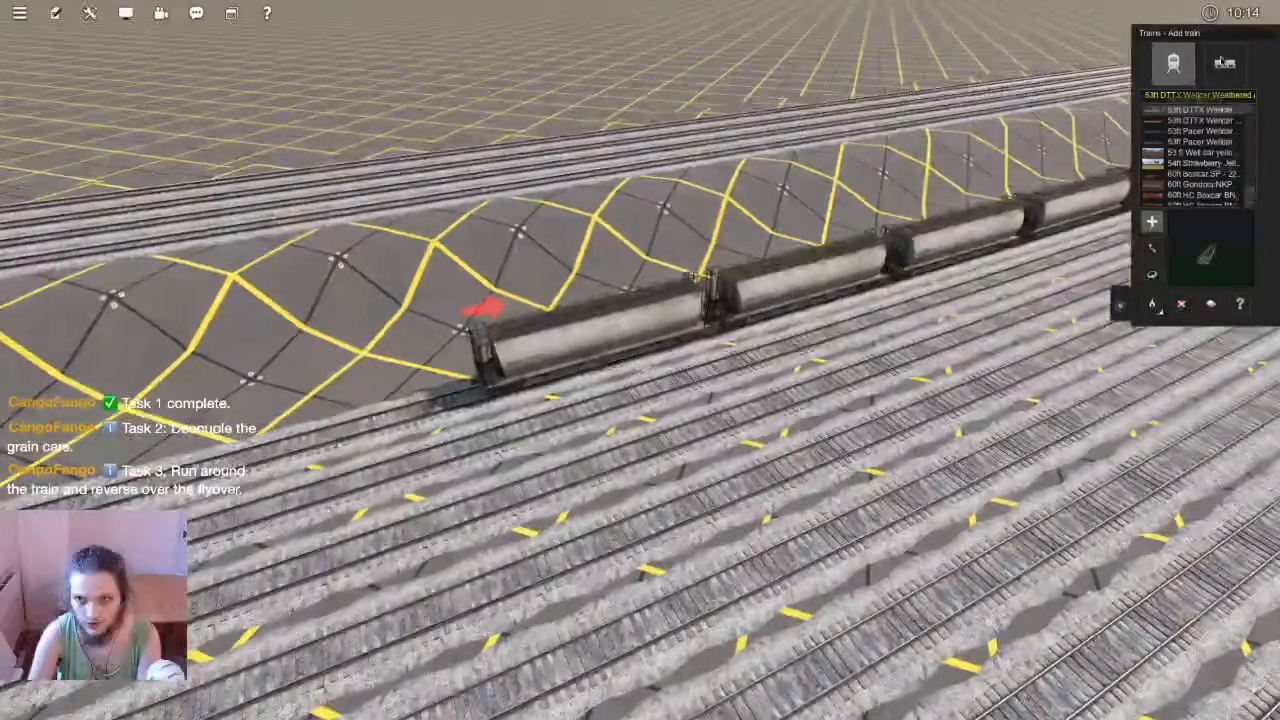
click(1226, 64)
click(676, 330)
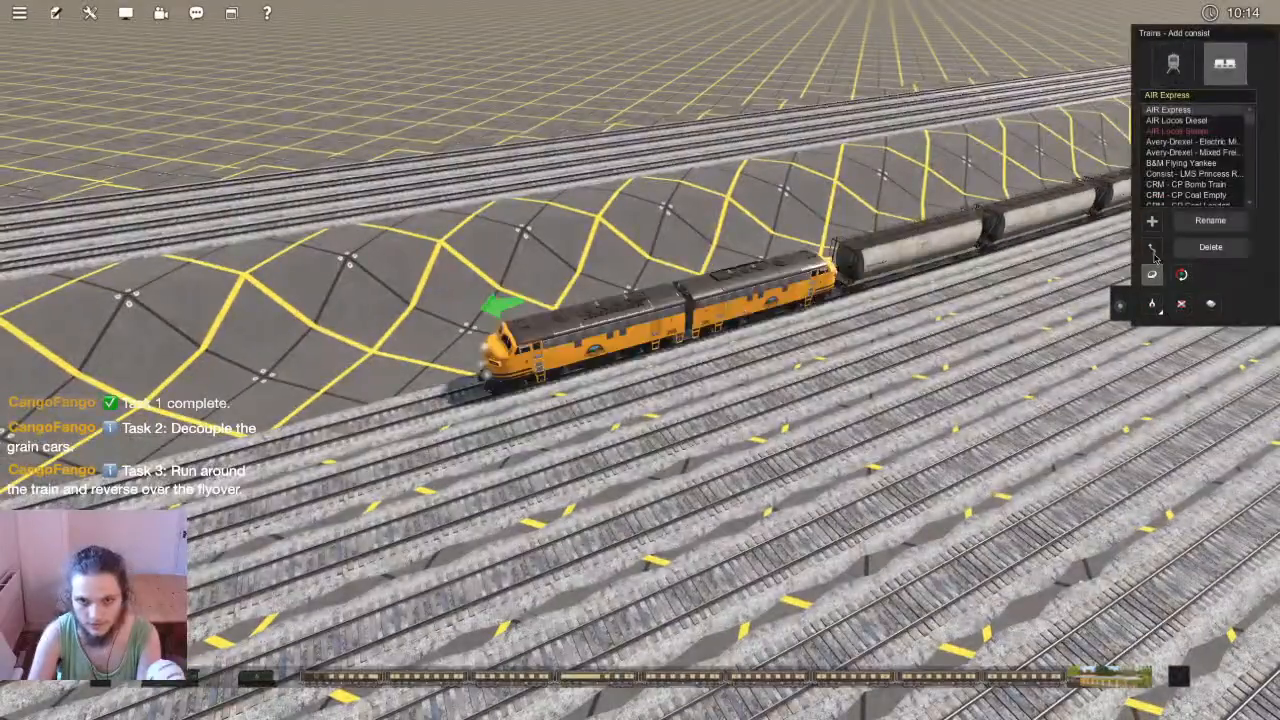
scroll(676, 330, up, 4)
right_drag(676, 330, 600, 320)
key(ctrl+F2)
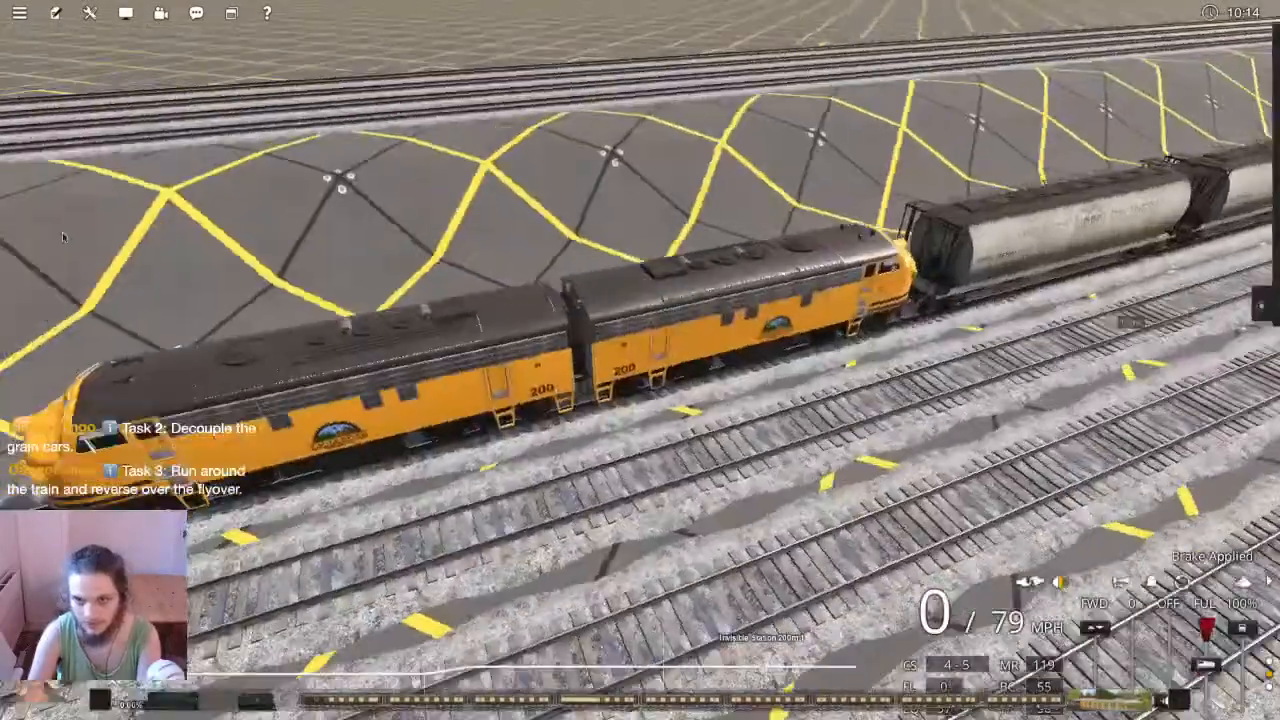
Try to throw the switch at Junction 1107474 ahead of the locomotives
right_drag(62, 237, 729, 265)
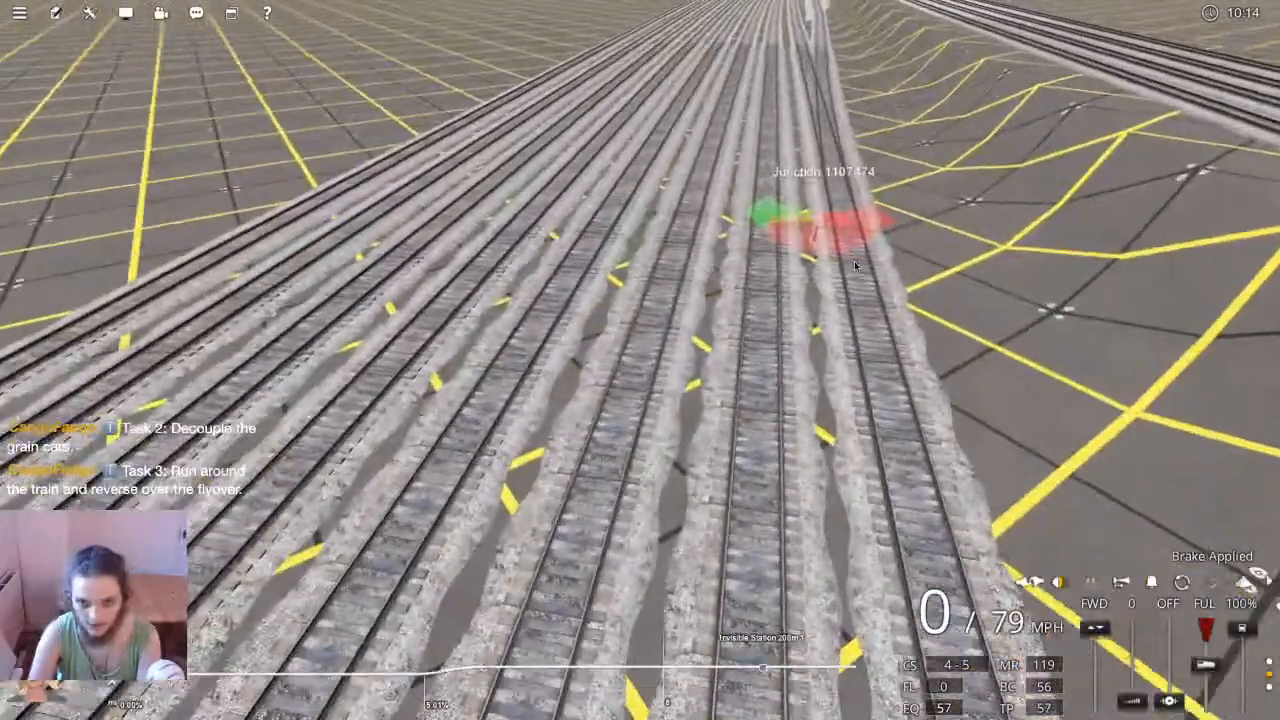
click(803, 212)
right_drag(803, 212, 749, 180)
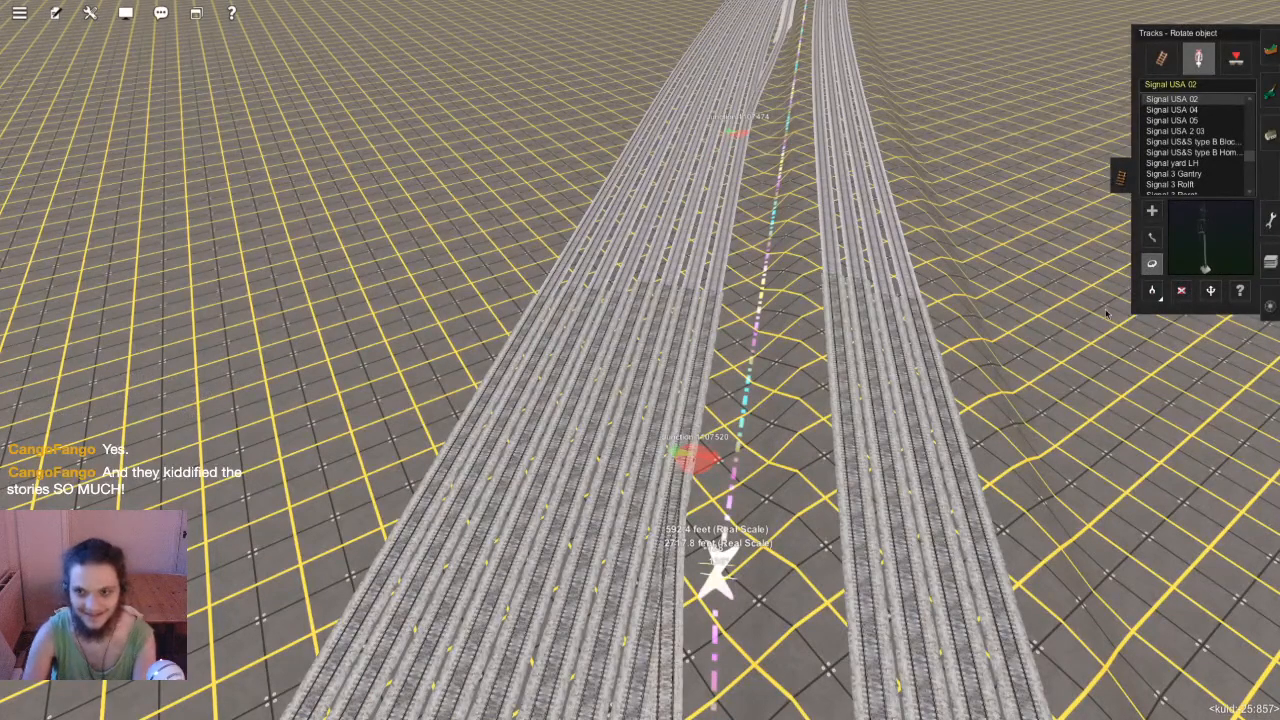
Show the content search filter in the route editor and apply the saved No Payware filter
scroll(628, 514, up, 3)
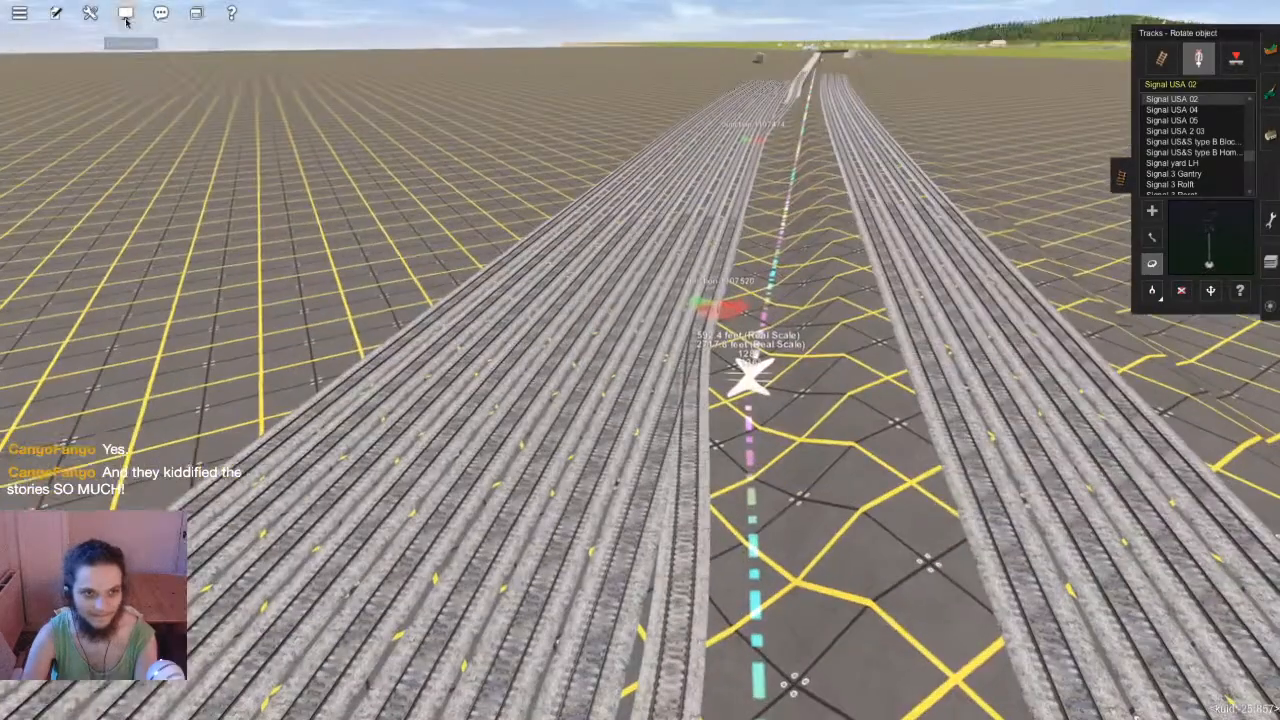
click(125, 13)
click(132, 46)
click(170, 35)
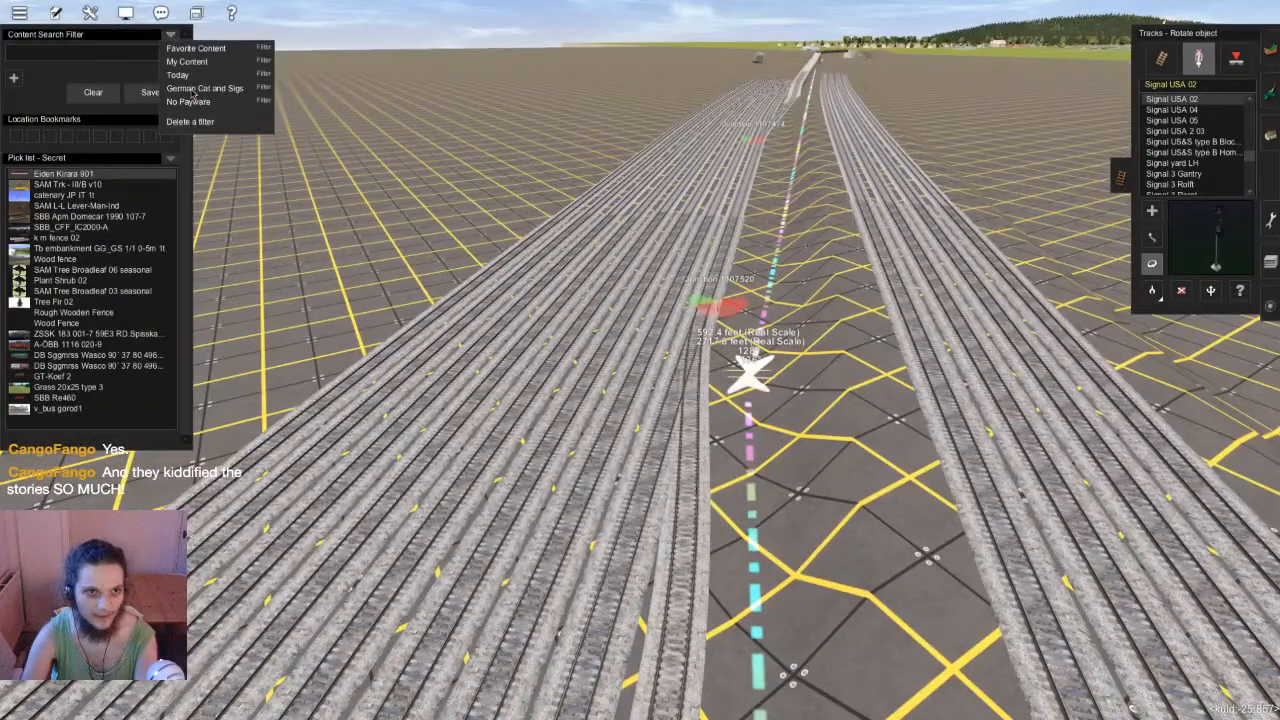
click(188, 101)
Pick up the Hayes Bumper Type WK Grey track object from an existing one elsewhere on the route
scroll(627, 436, down, 5)
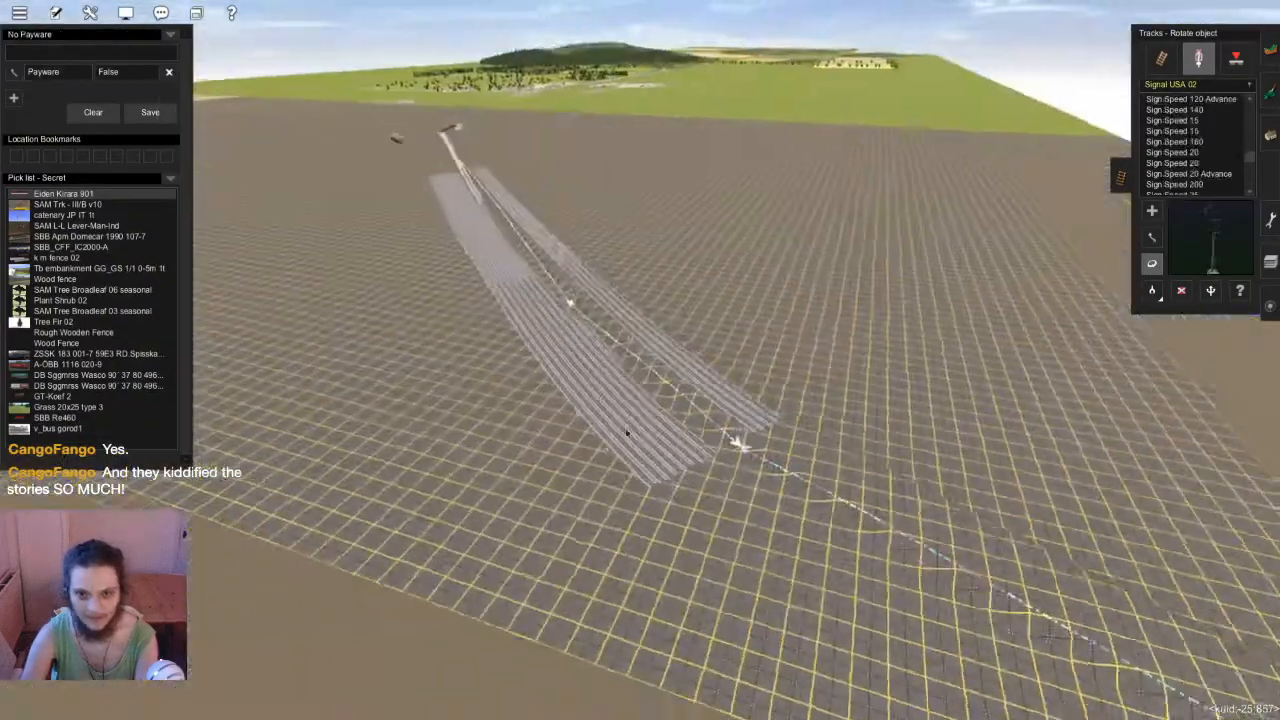
scroll(627, 436, up, 5)
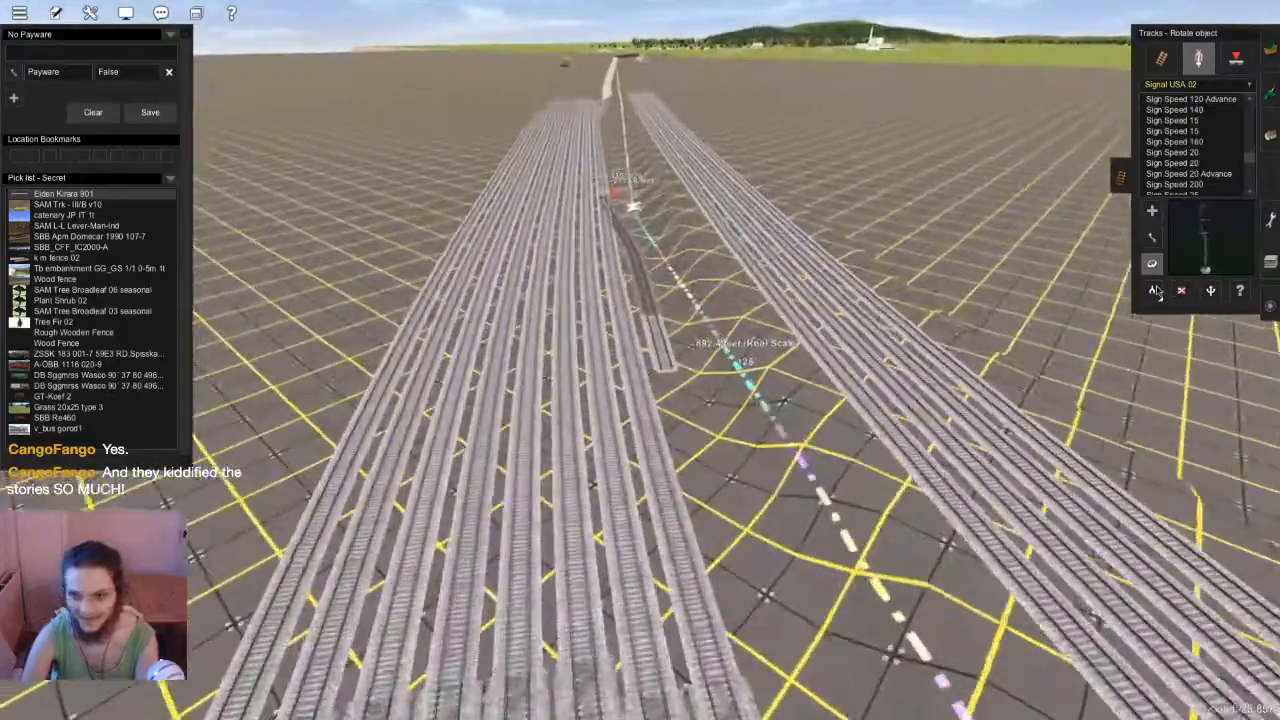
click(1155, 290)
scroll(660, 270, down, 5)
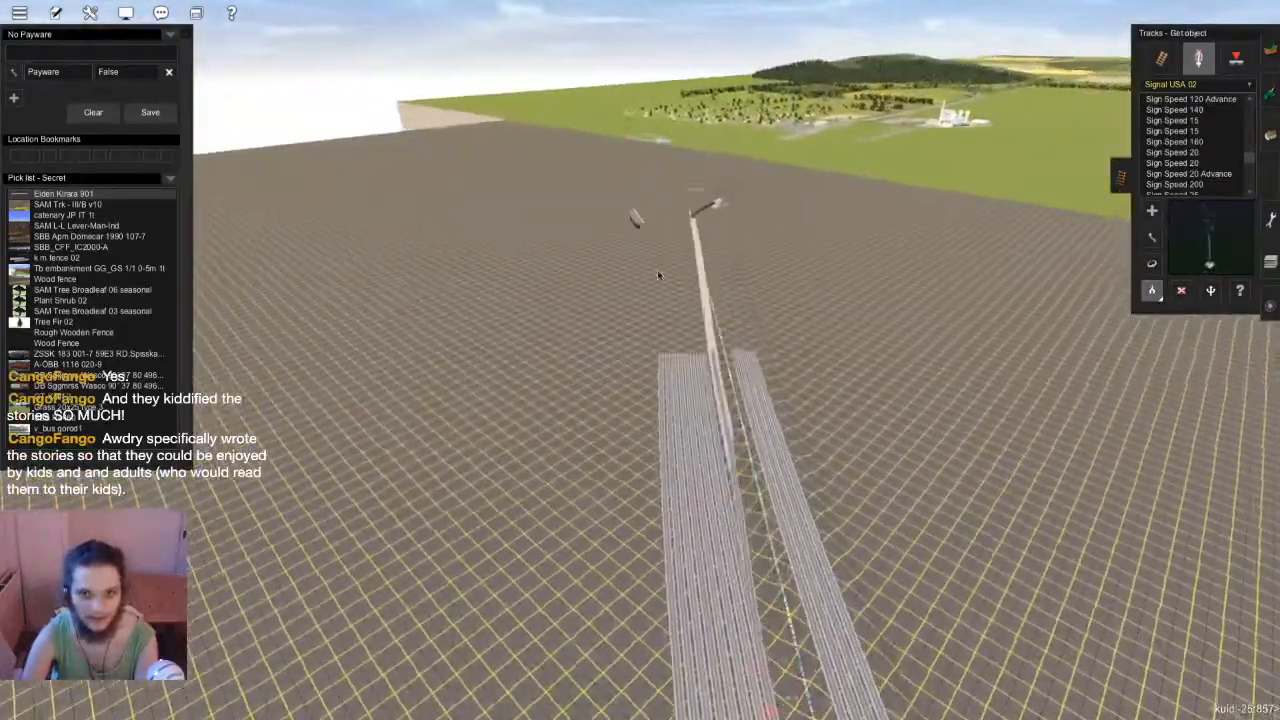
right_drag(658, 275, 625, 345)
scroll(646, 265, up, 3)
scroll(646, 300, up, 8)
click(683, 336)
Place the Hayes Bumper Type WK Grey at the end of the short spur beside the yard tracks
scroll(683, 337, down, 8)
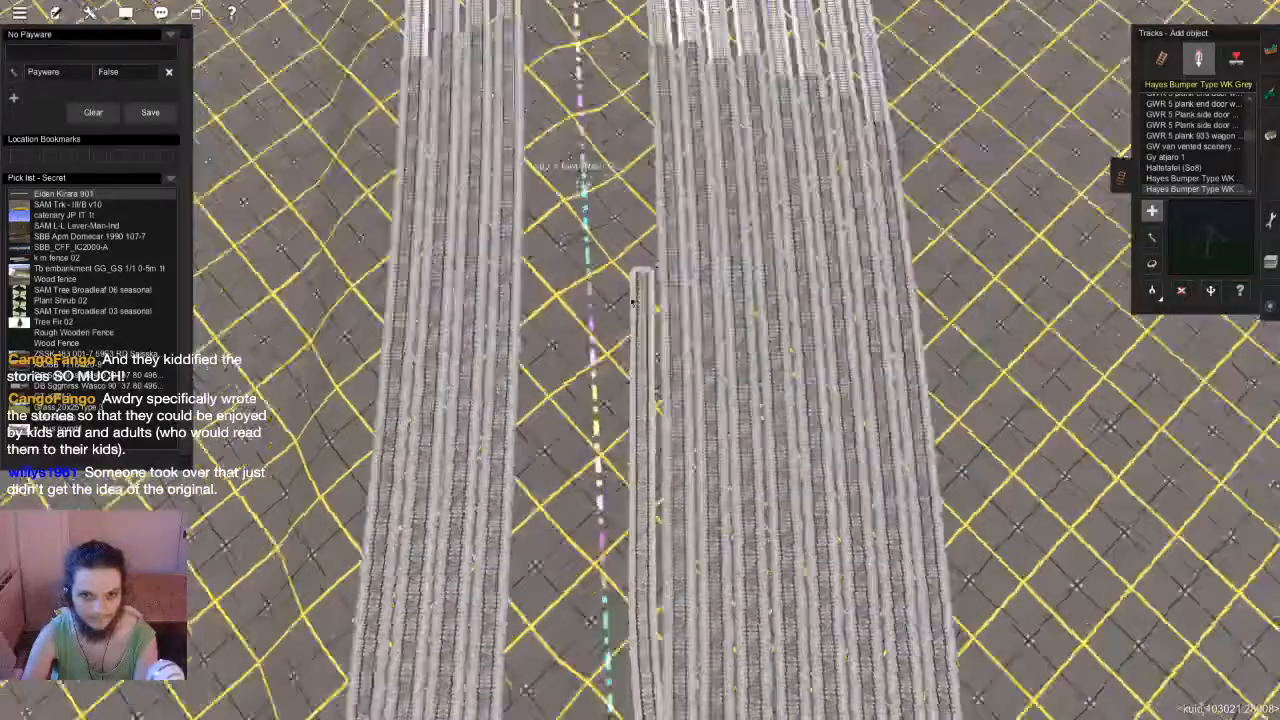
scroll(625, 345, up, 8)
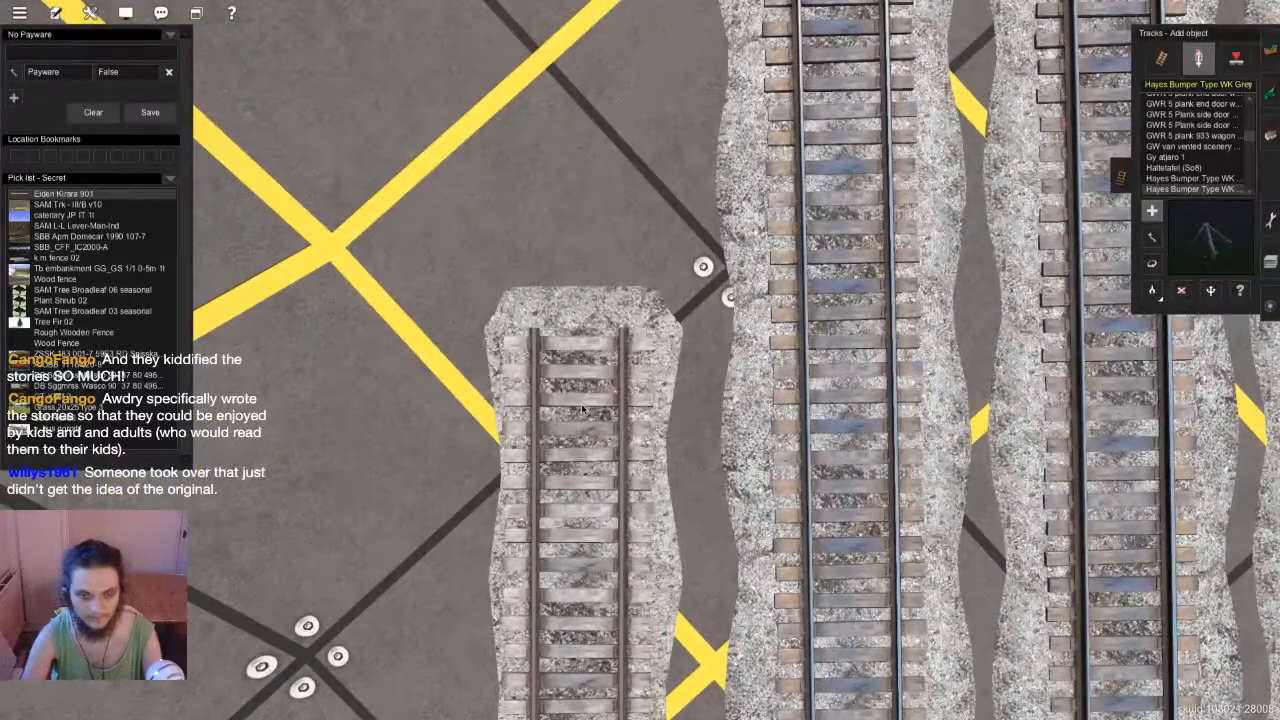
click(583, 408)
right_drag(583, 408, 647, 366)
scroll(580, 414, down, 8)
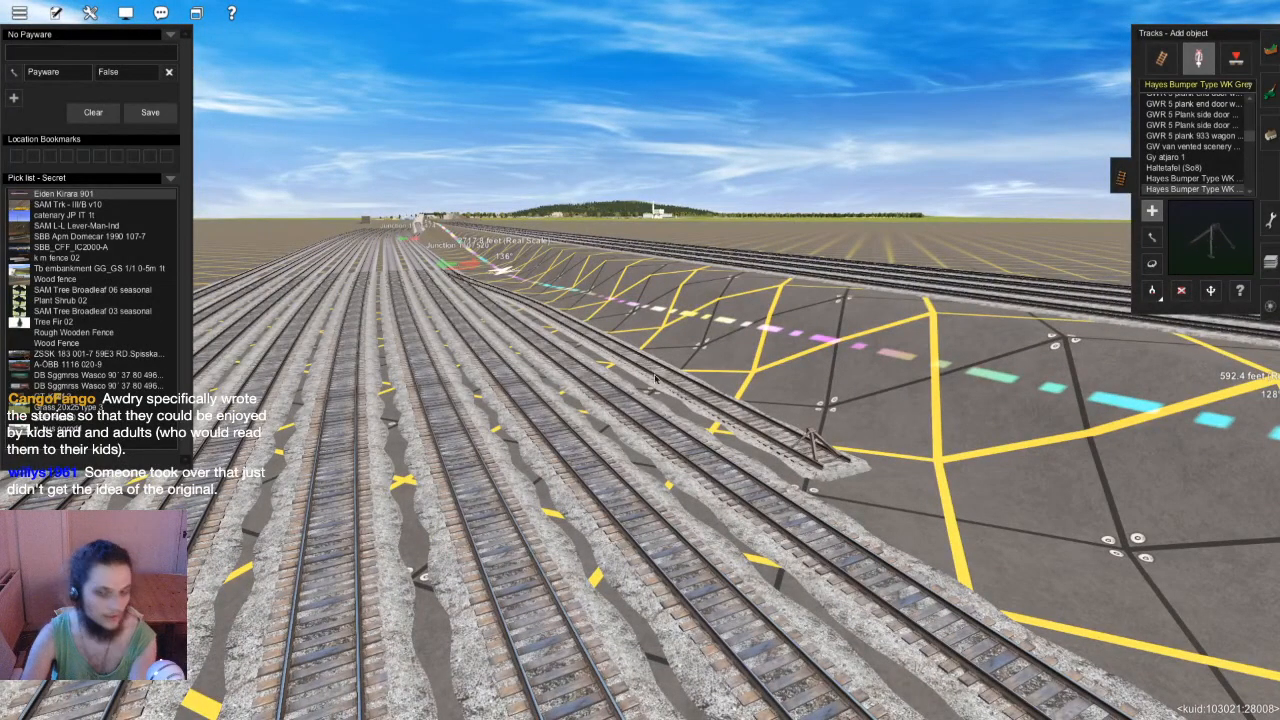
Examine the bumper and the spur's alignment with the yard tracks from several angles and distances
right_drag(662, 386, 687, 393)
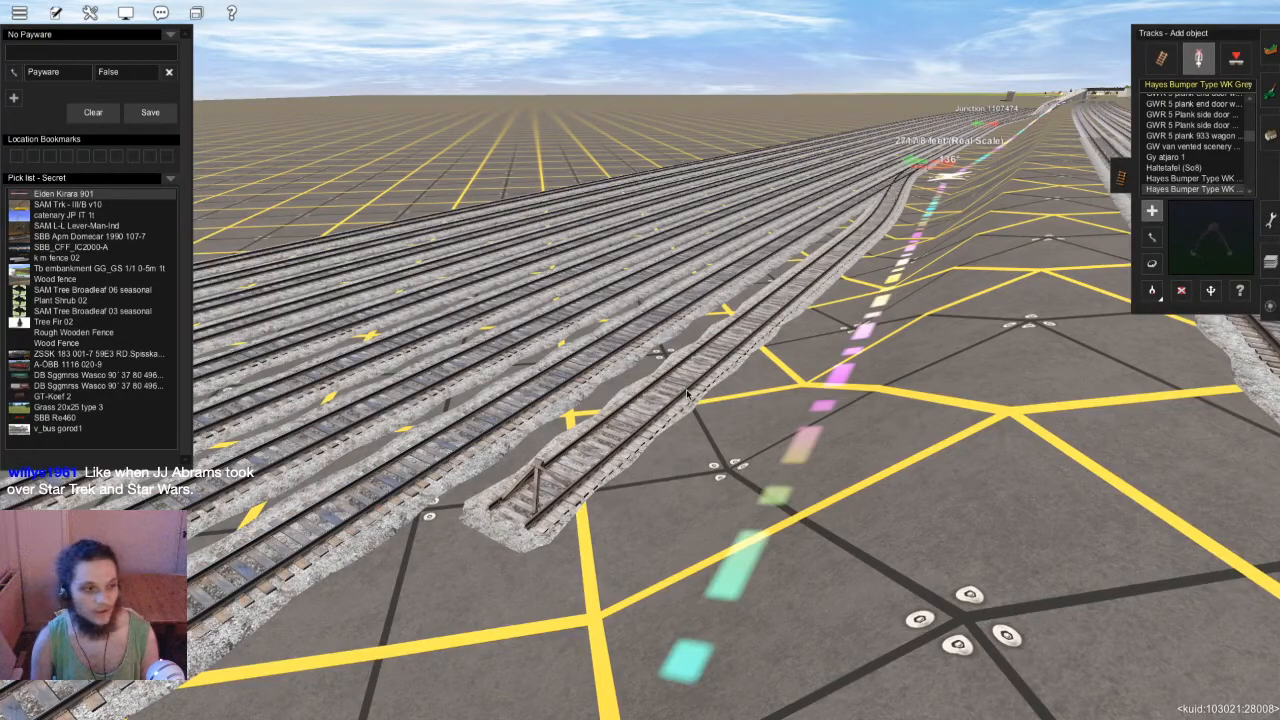
key(Left)
scroll(640, 345, down, 3)
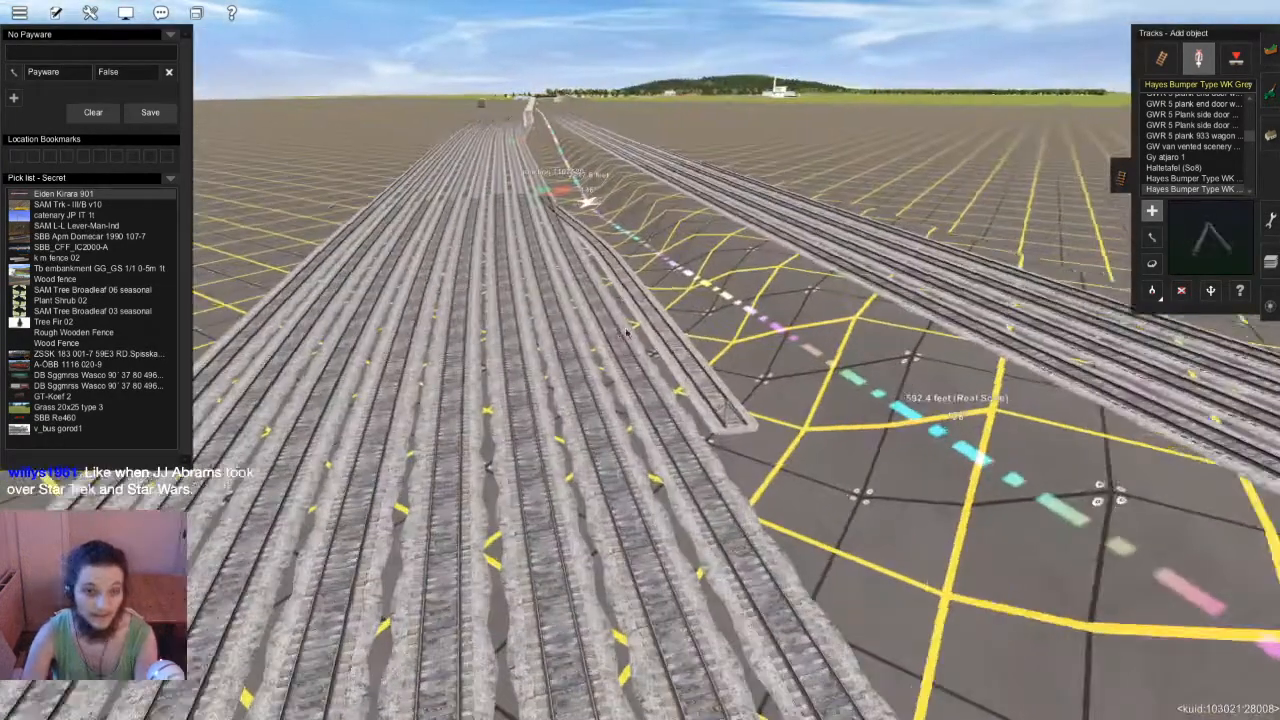
scroll(628, 332, up, 3)
right_click(643, 338)
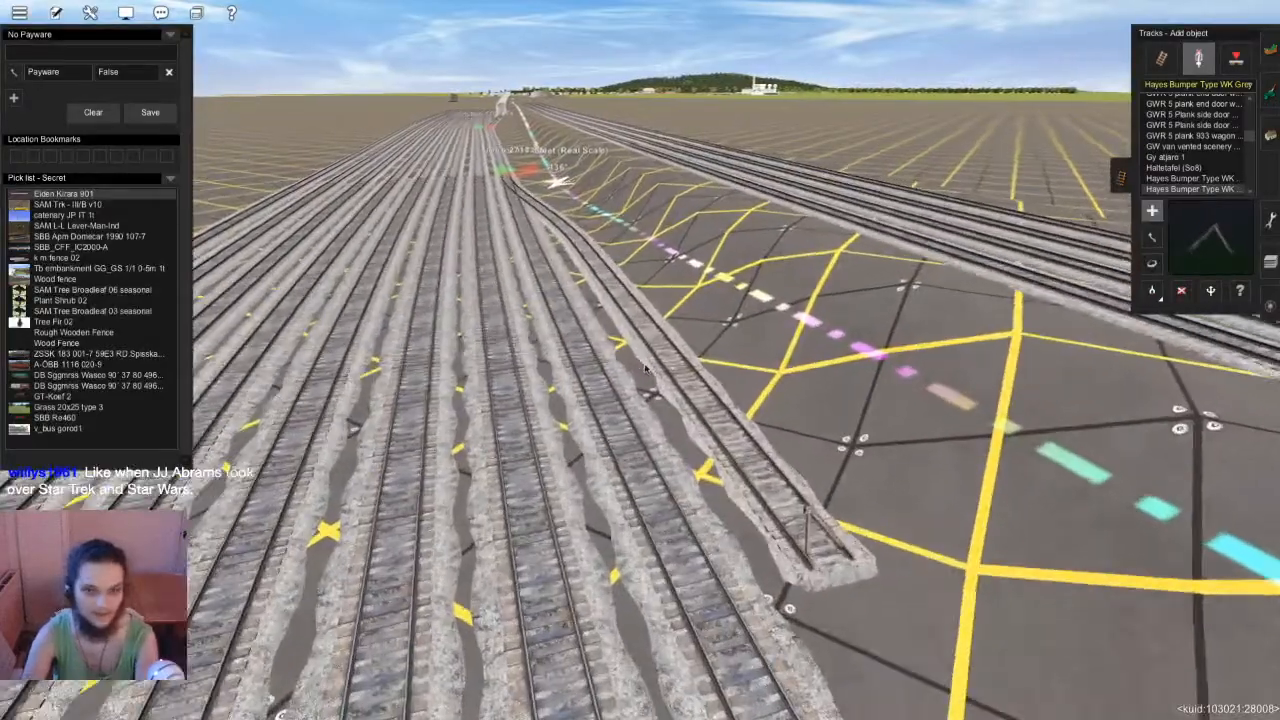
scroll(640, 360, down, 4)
key(Up)
key(Down)
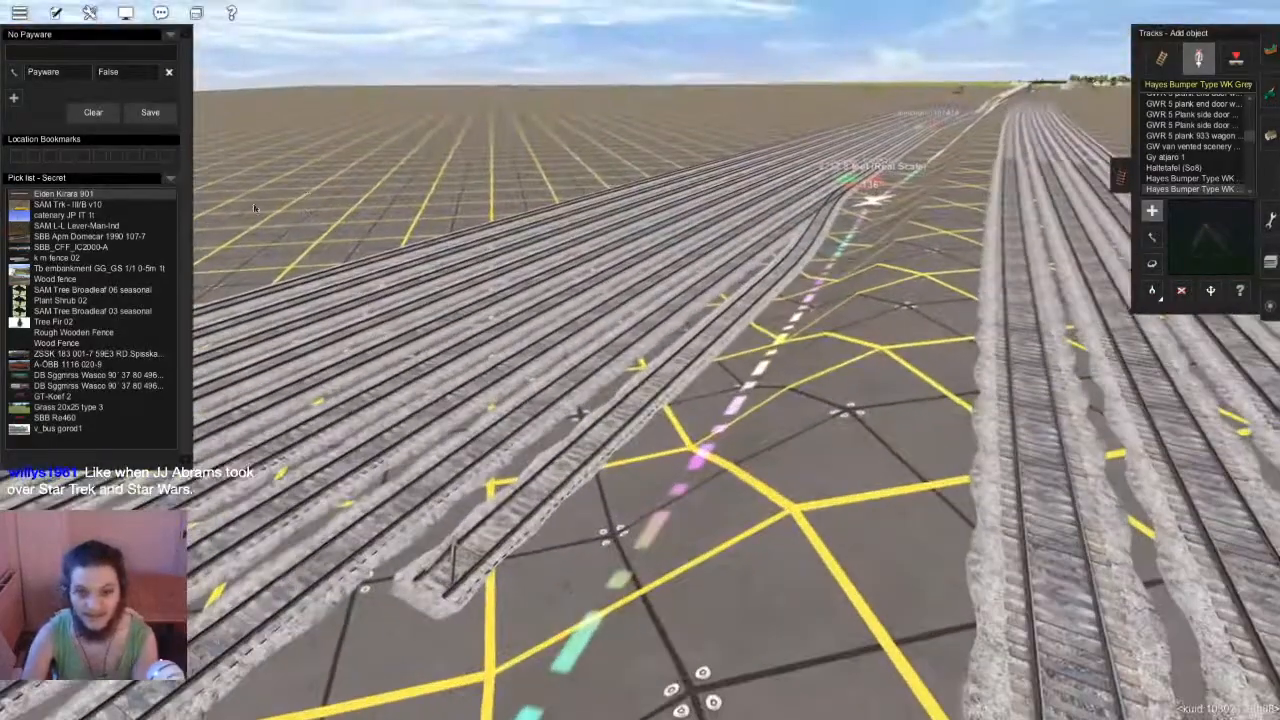
click(171, 35)
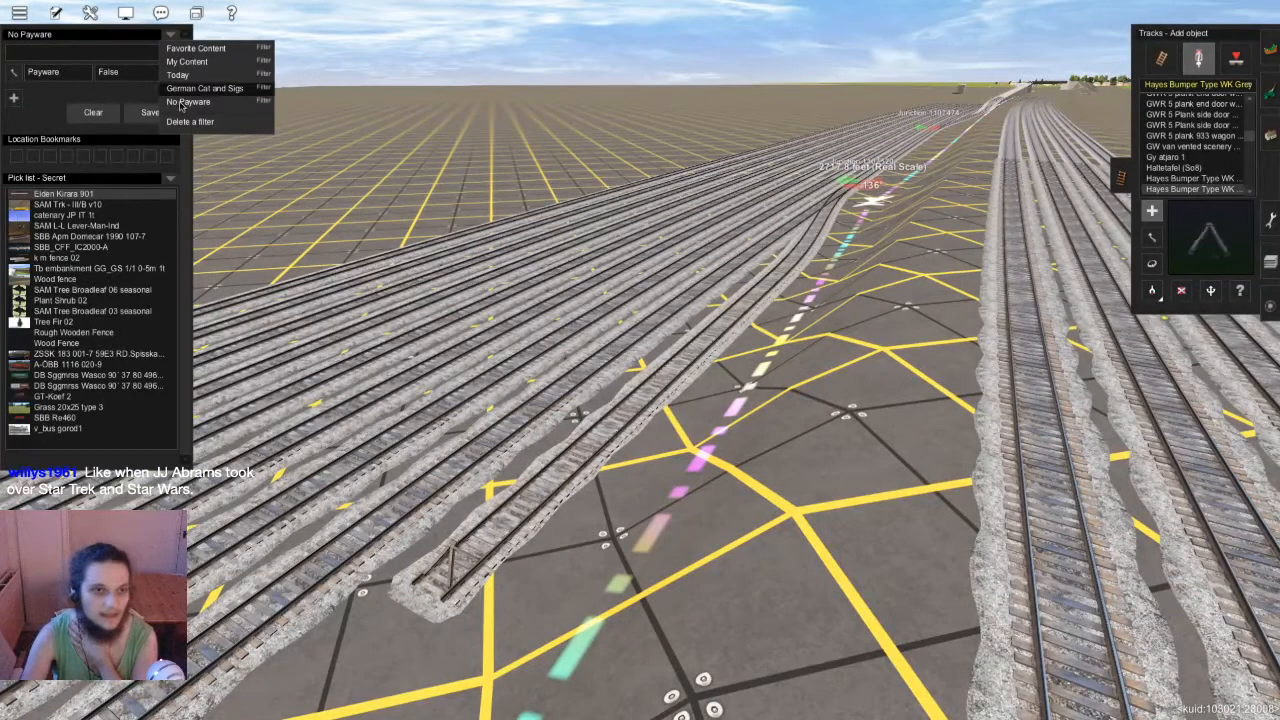
click(91, 93)
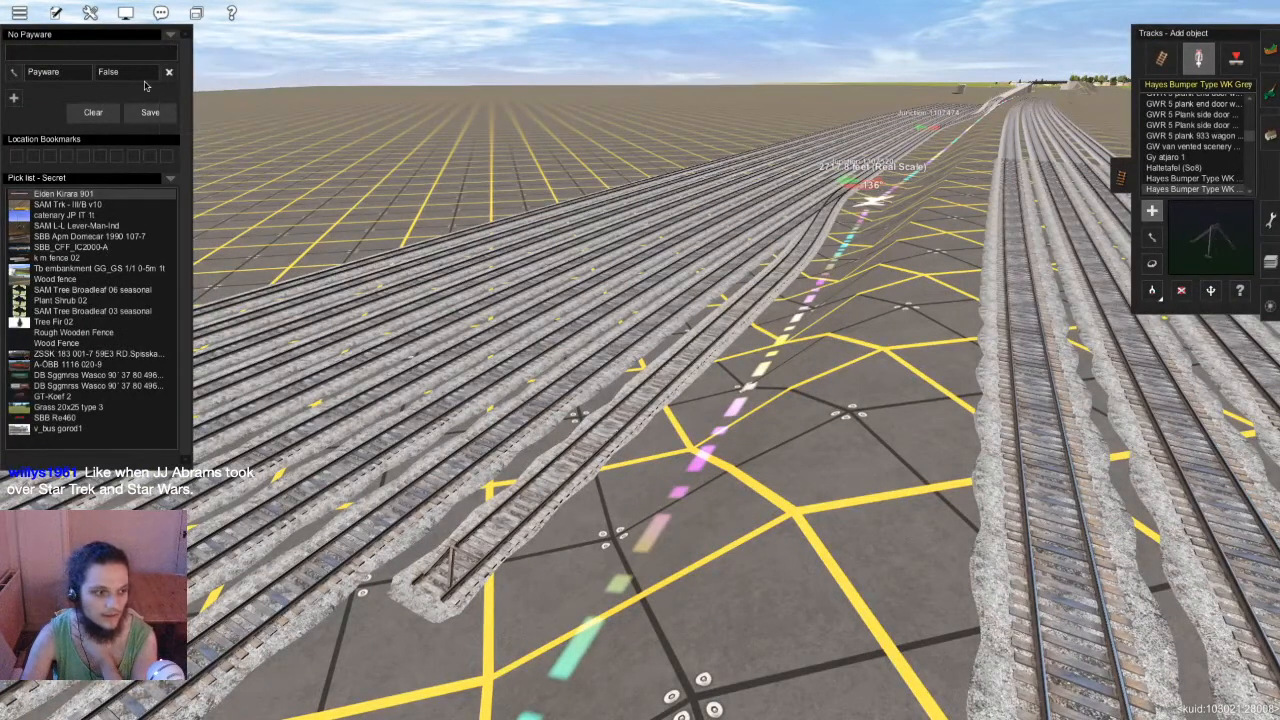
click(170, 36)
click(170, 37)
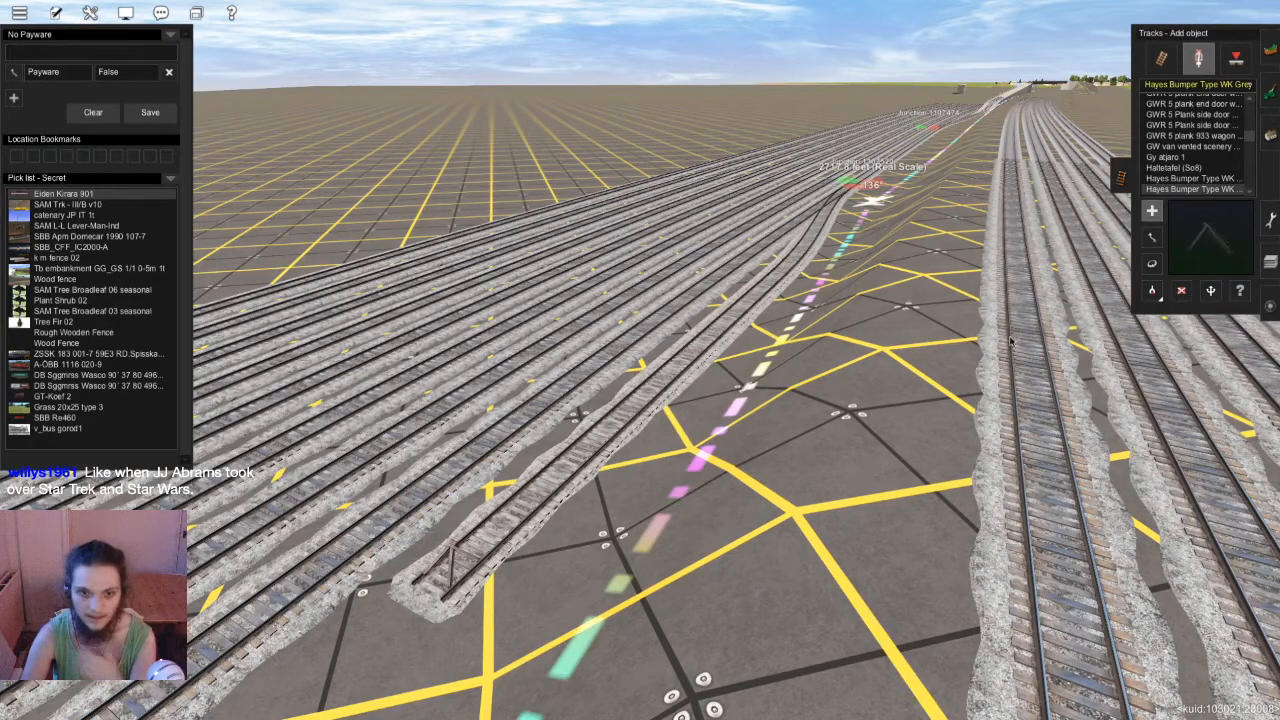
Change the pick list from Secret to Milton Valley Railroad
click(170, 178)
mouse_move(230, 194)
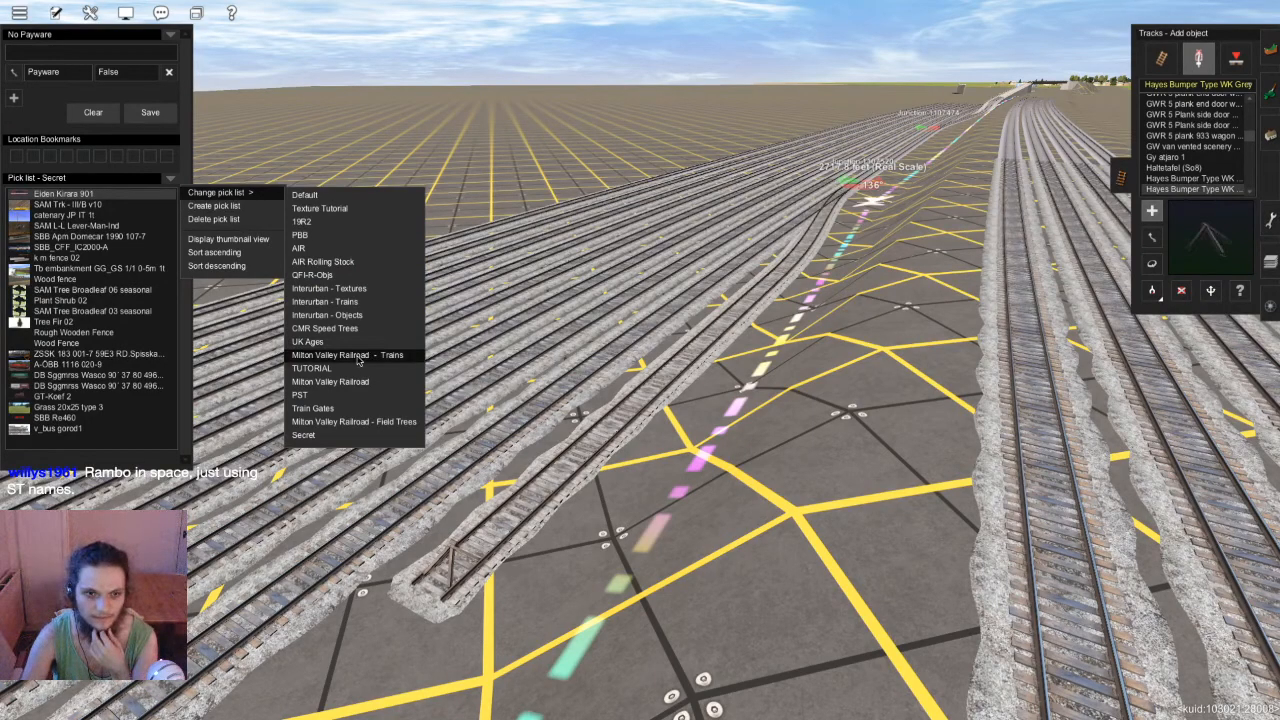
click(362, 388)
Pick up the CNR Switch Stand Main 2 object from the junctions near the station platforms and return to the yard
scroll(610, 369, up, 5)
right_drag(730, 203, 650, 520)
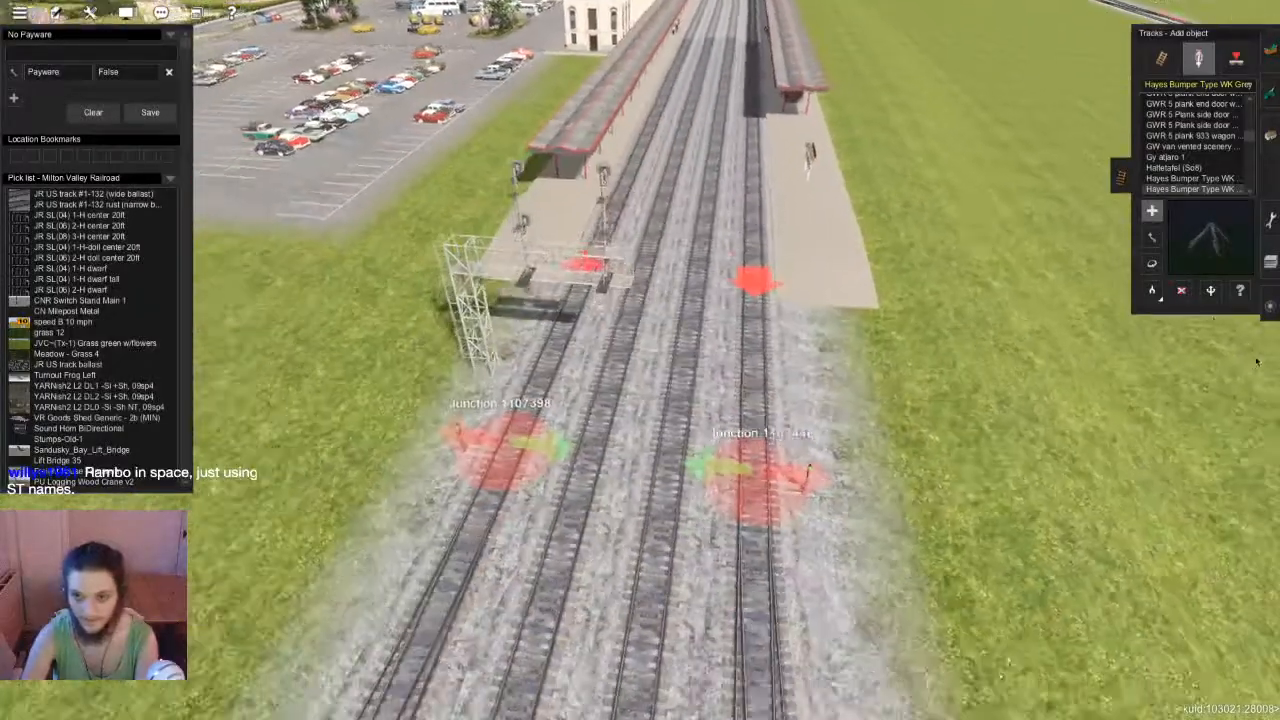
click(1152, 291)
scroll(671, 464, down, 4)
right_drag(671, 464, 632, 200)
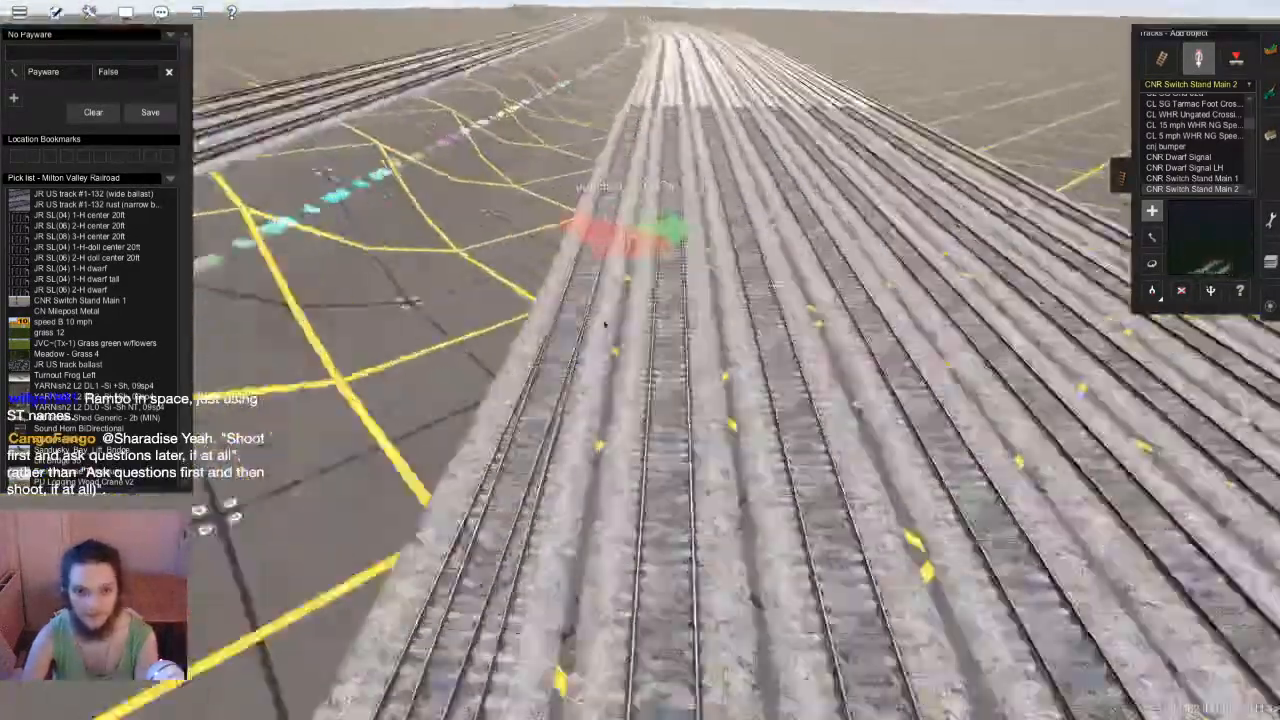
Look over the yard throat from several angles to locate the junctions along the track beside the open strip
scroll(622, 340, down, 5)
key(Left)
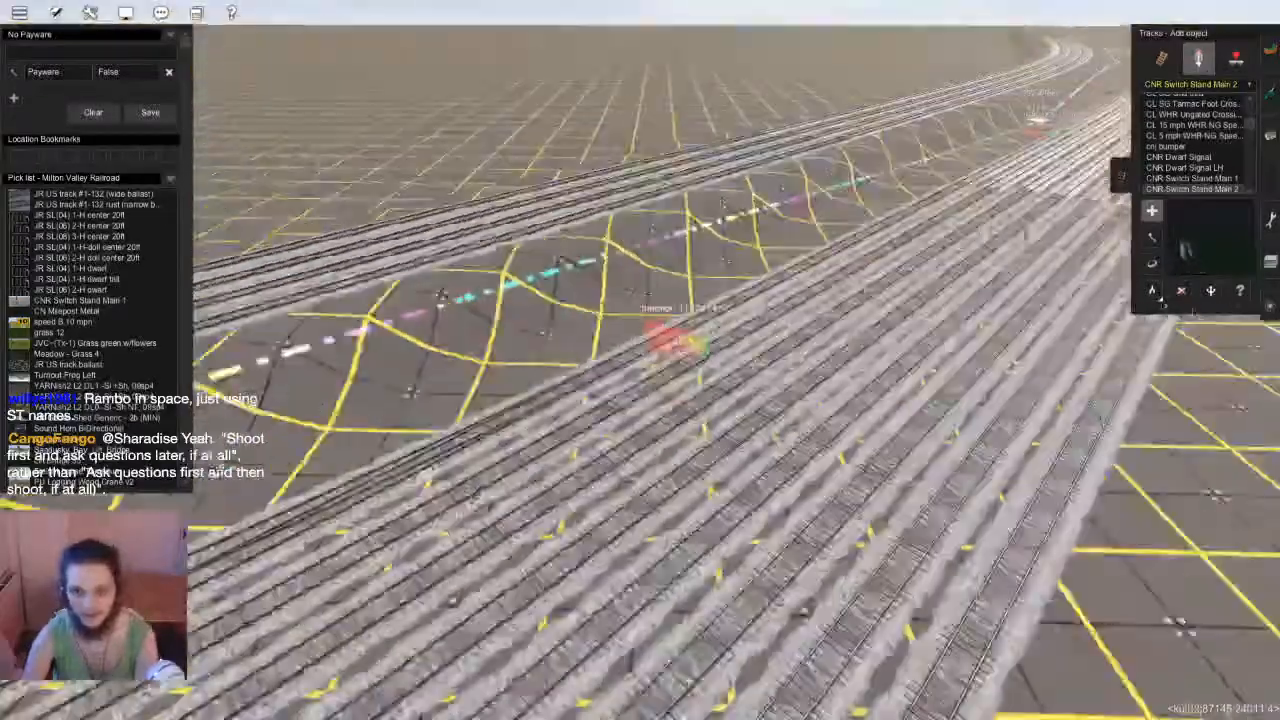
key(Left)
key(Down)
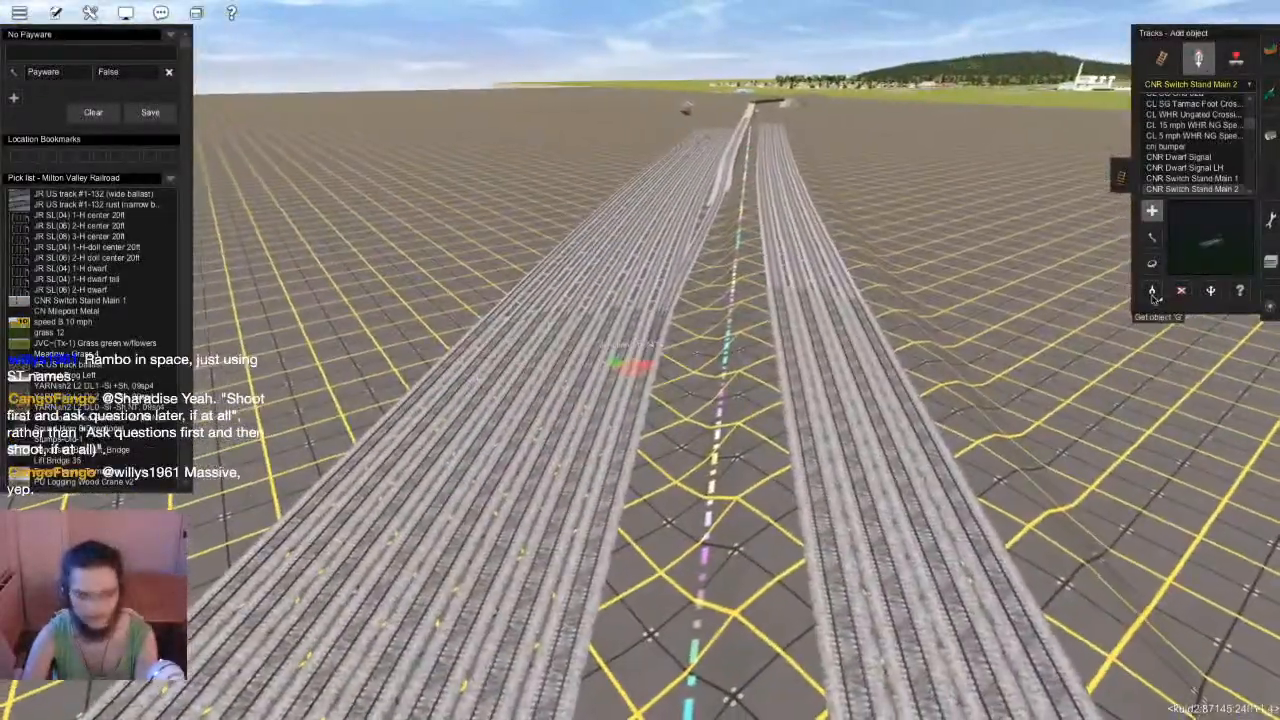
key(Left)
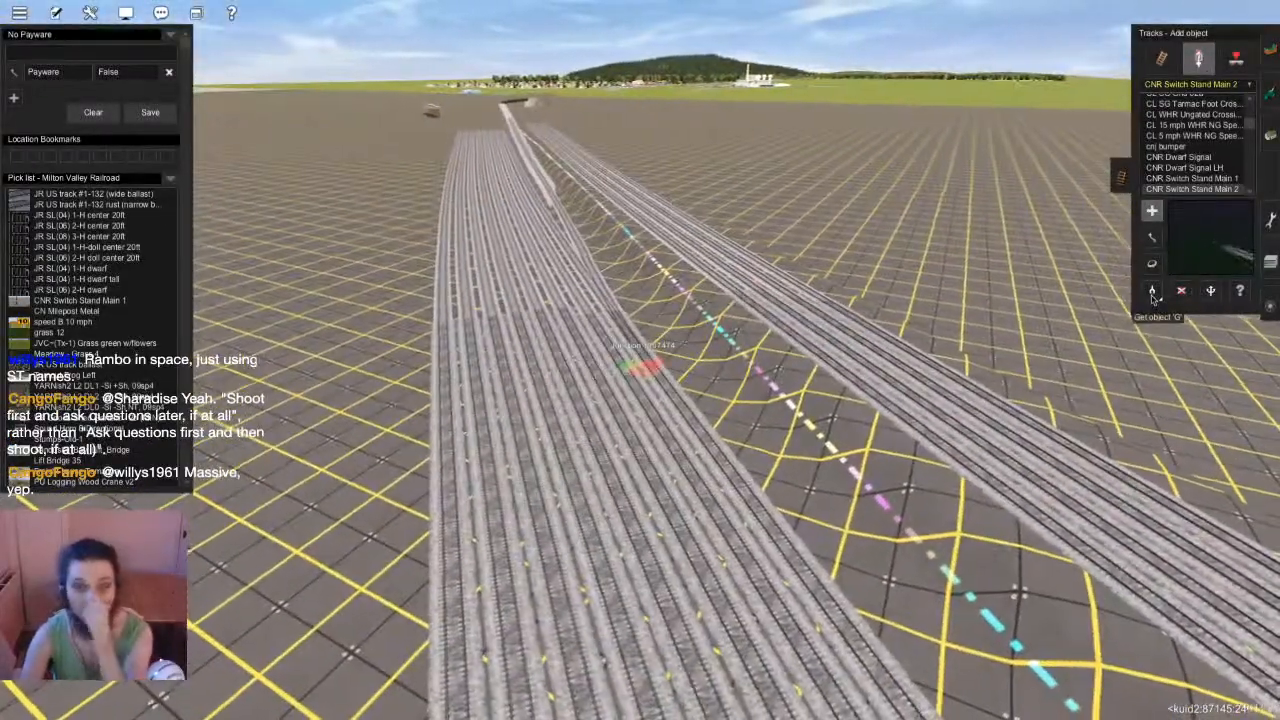
key(Left)
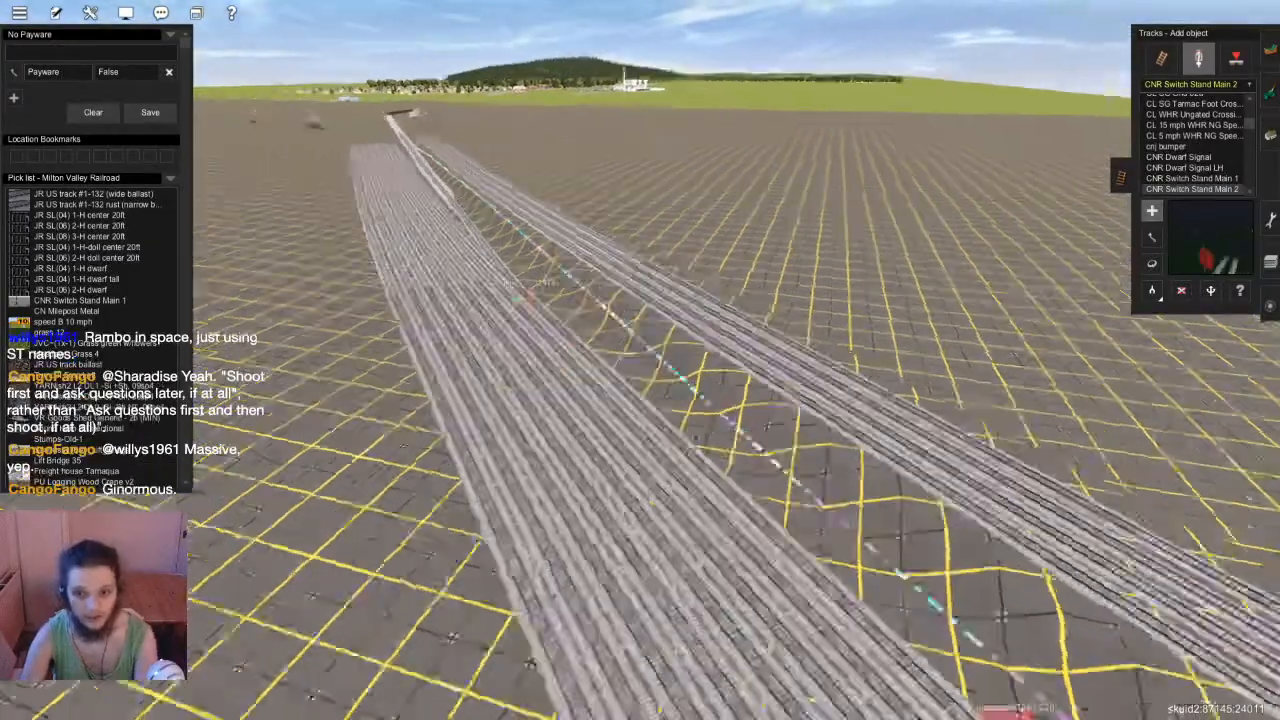
right_click(671, 520)
key(Right)
scroll(611, 360, up, 8)
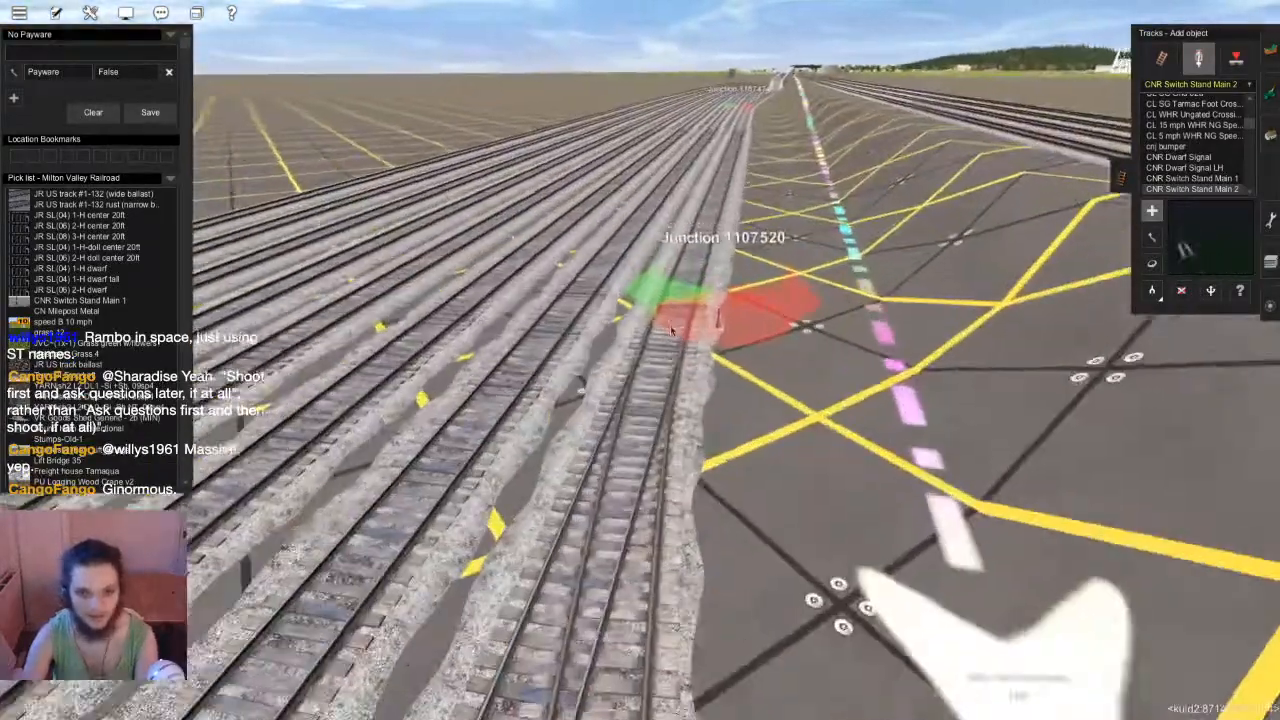
scroll(672, 333, down, 2)
click(651, 381)
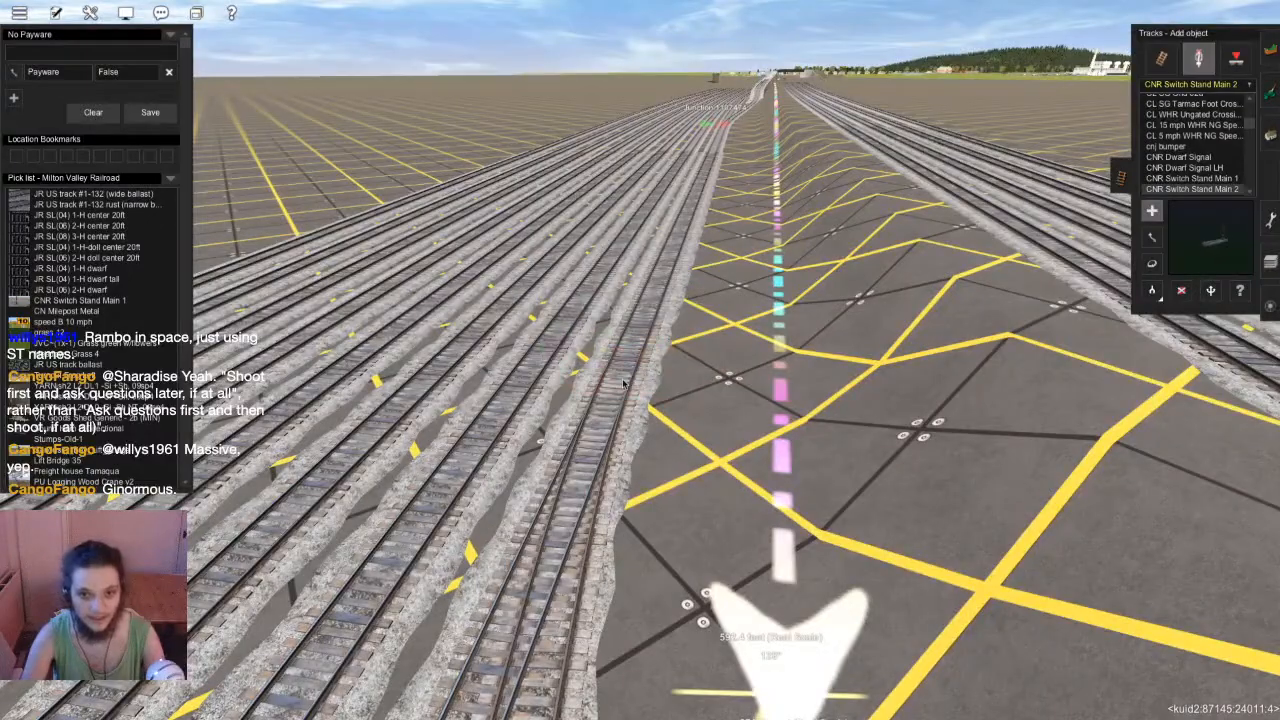
Replace the existing switch stand at the next junction on the yard's edge track with a CNR Switch Stand Main 2
key(Left)
key(w)
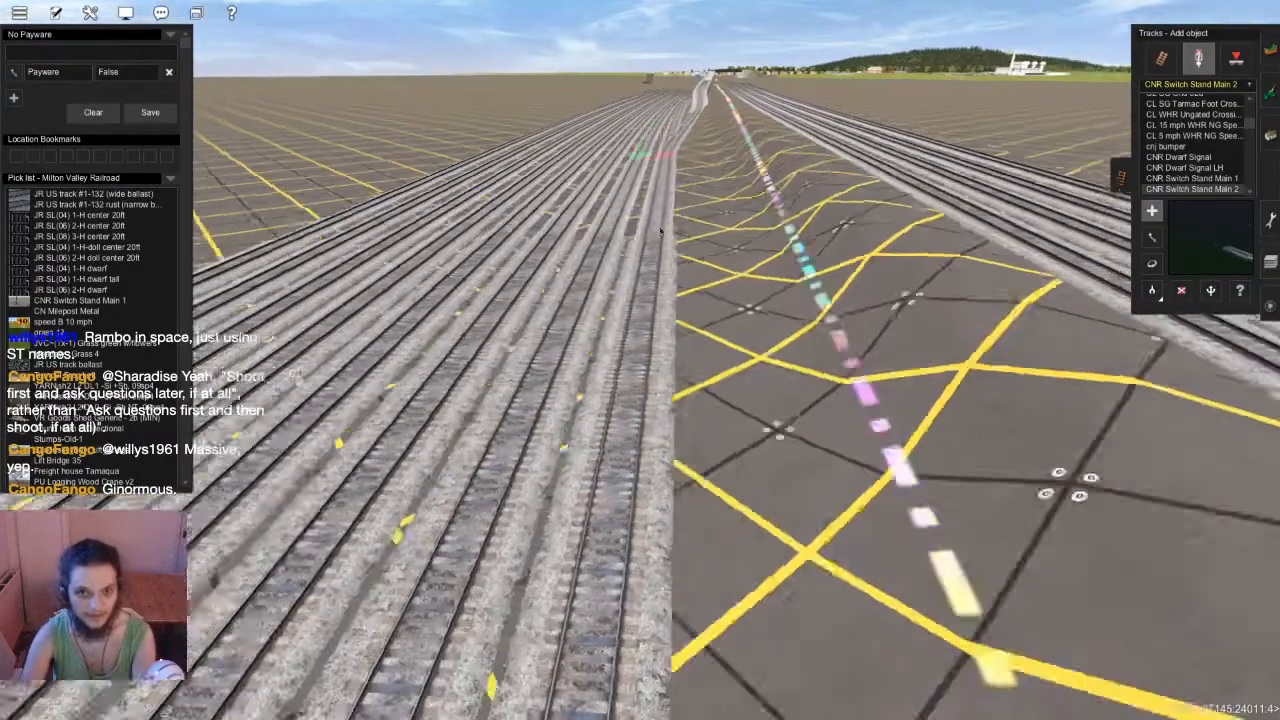
key(Left)
key(w)
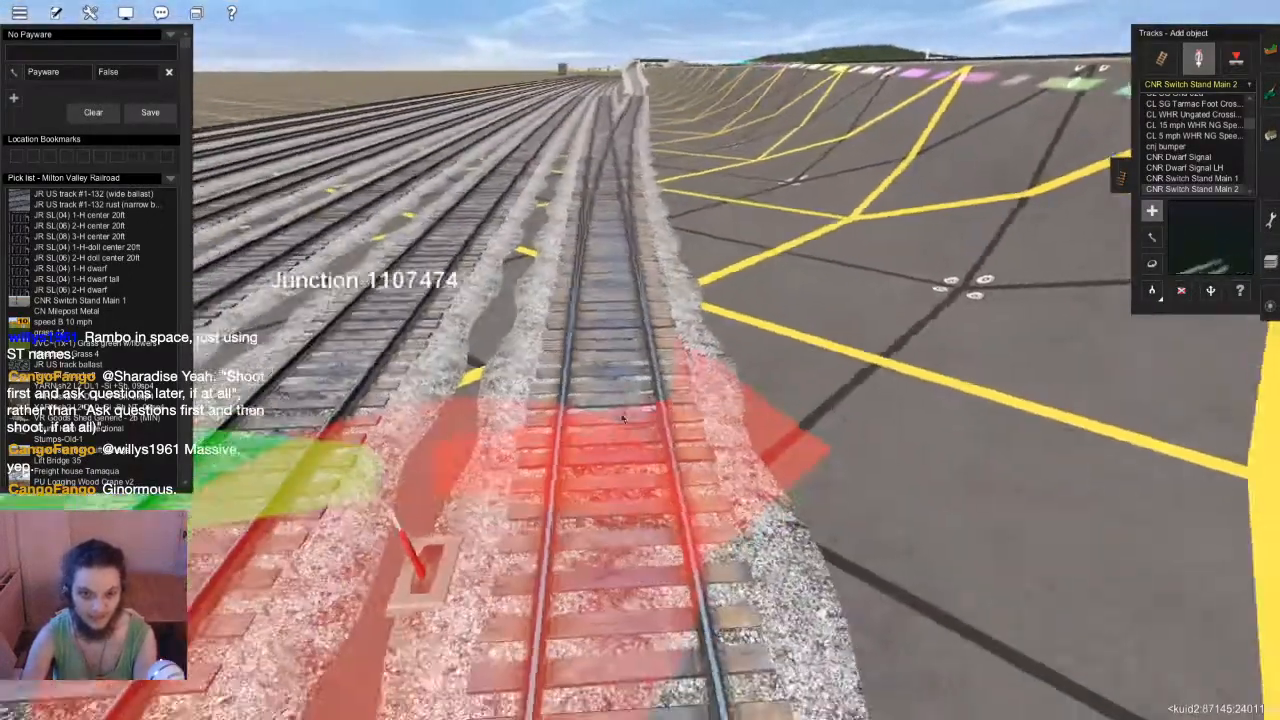
key(d)
click(617, 503)
key(a)
click(617, 503)
key(r)
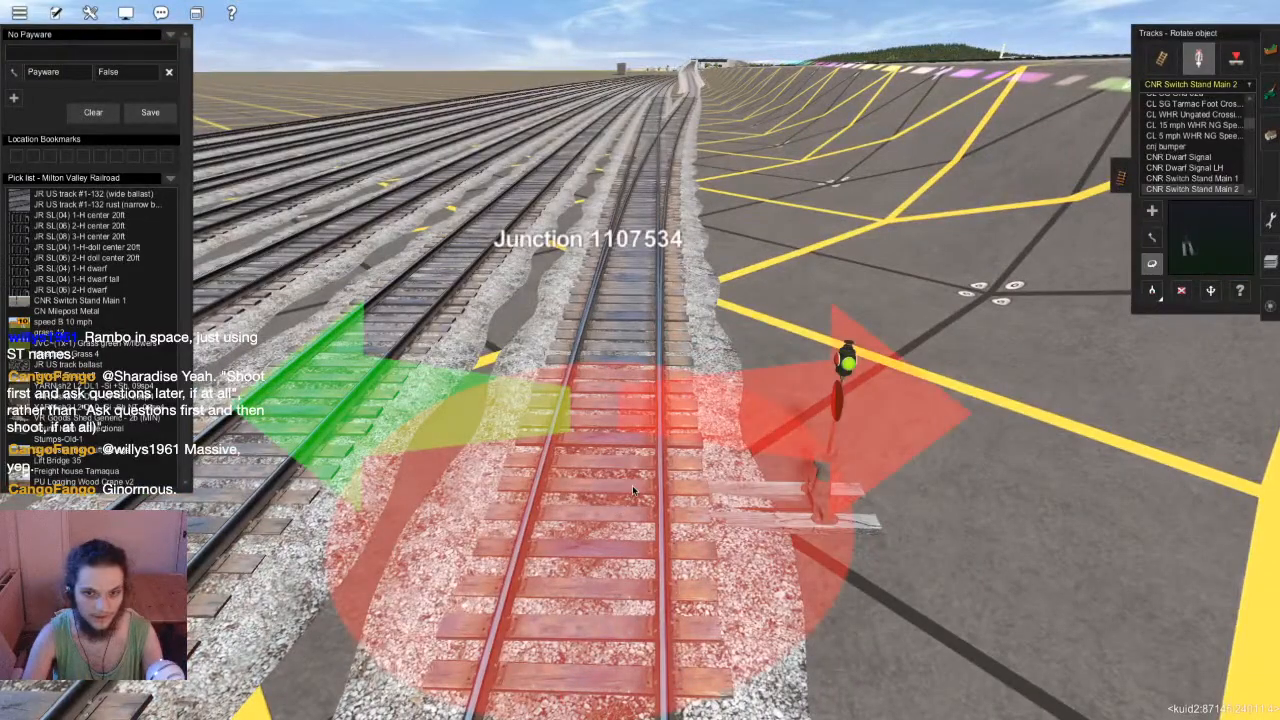
Move the new switch stand along the edge track to line up with its turnout
scroll(640, 458, down, 5)
key(Up)
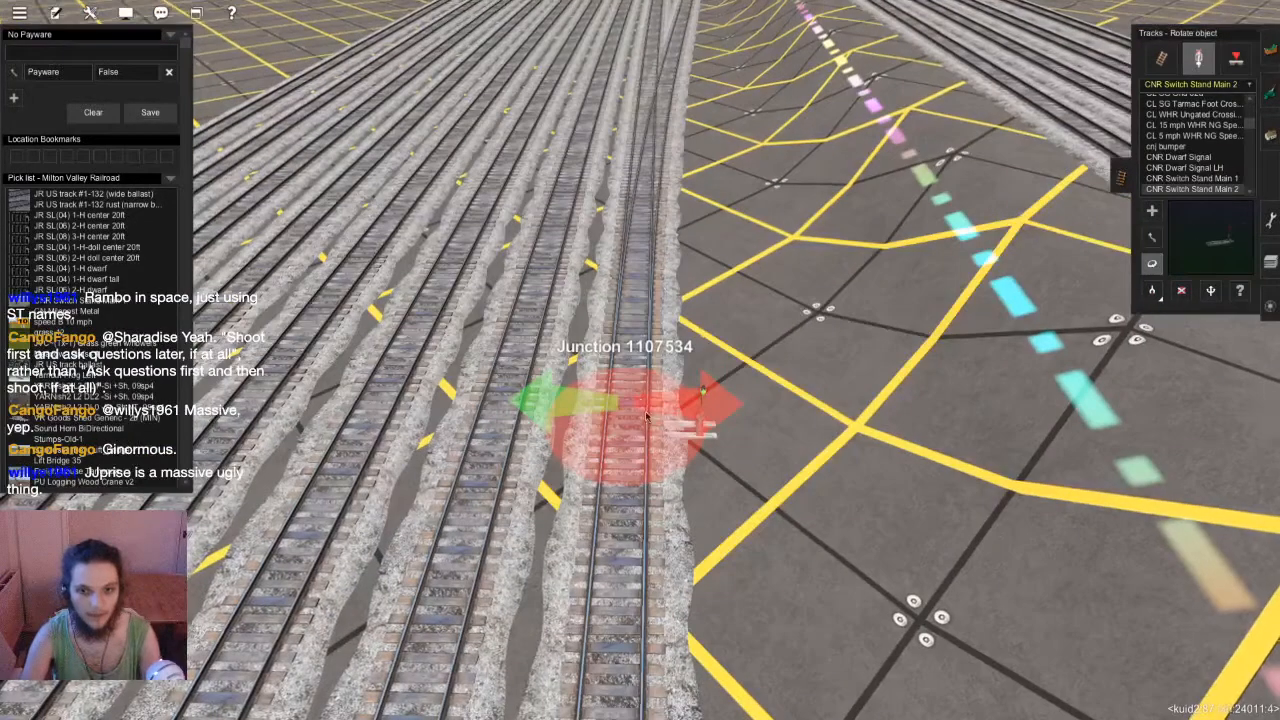
key(m)
drag(642, 428, 642, 380)
key(Down)
scroll(643, 387, down, 8)
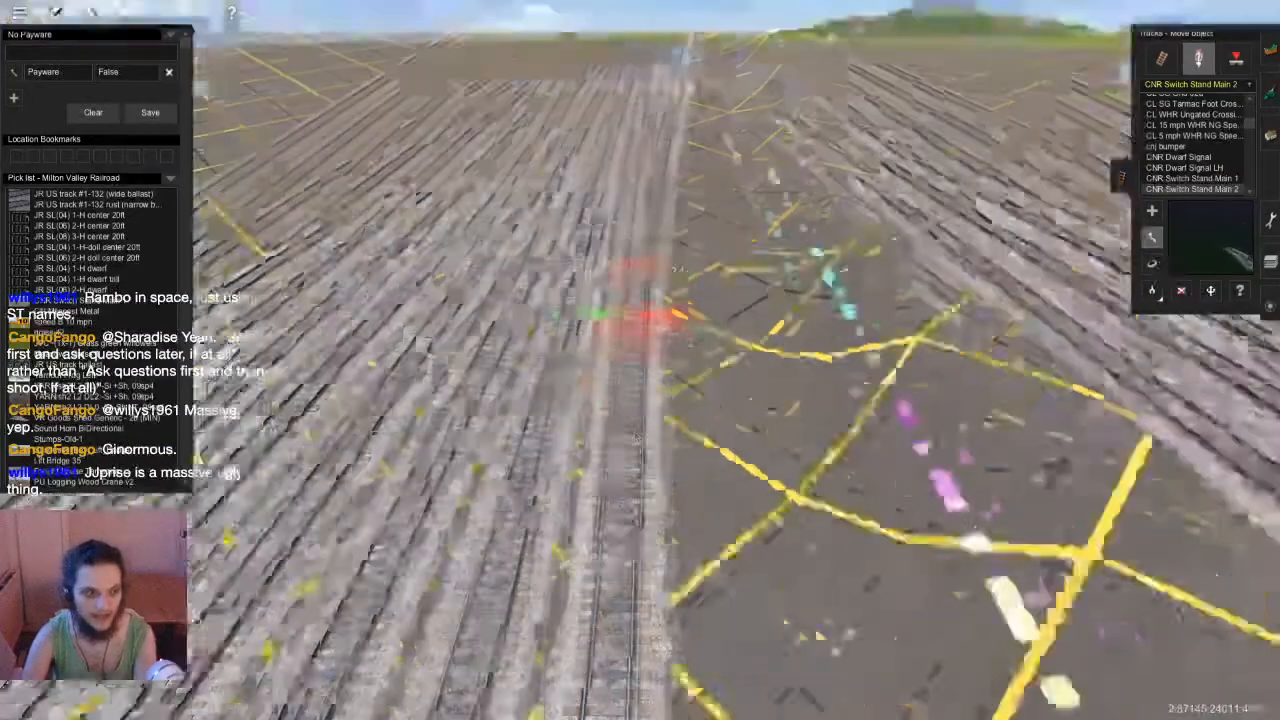
Examine the short spur and the full length of the yard tracks from near and far
right_click(647, 430)
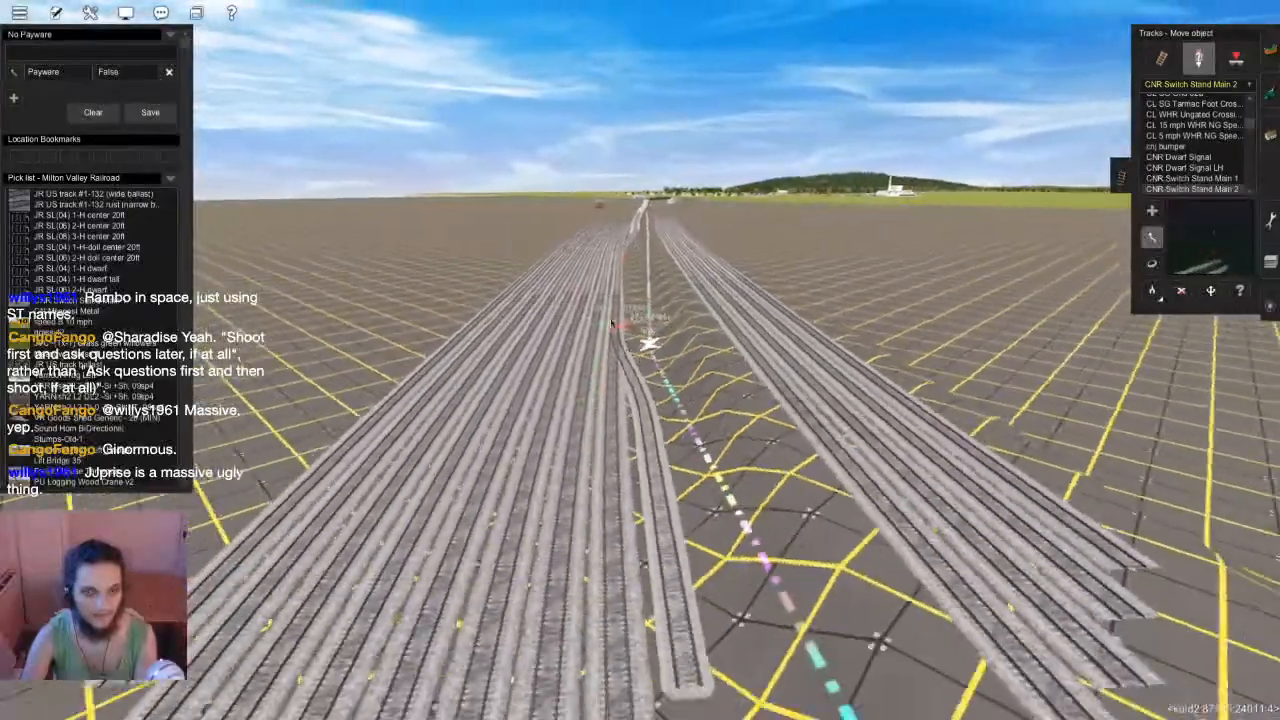
right_click(646, 408)
right_click(646, 407)
scroll(646, 408, up, 5)
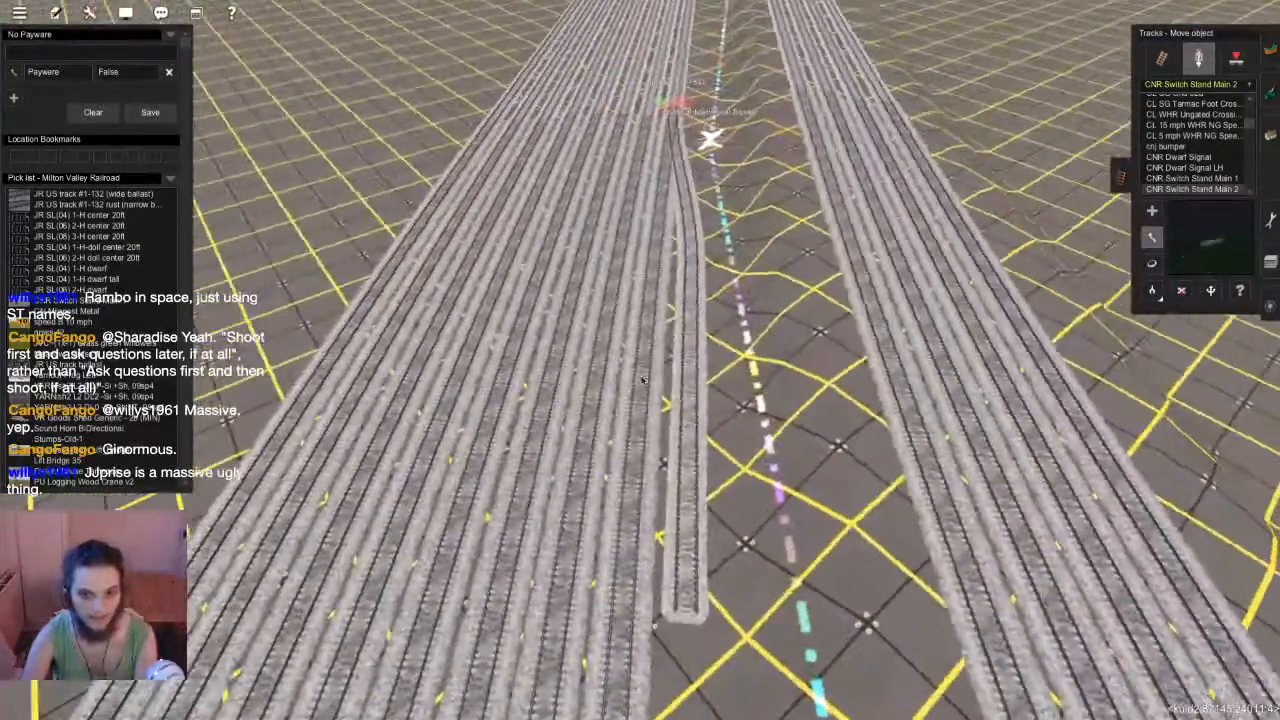
scroll(643, 380, down, 3)
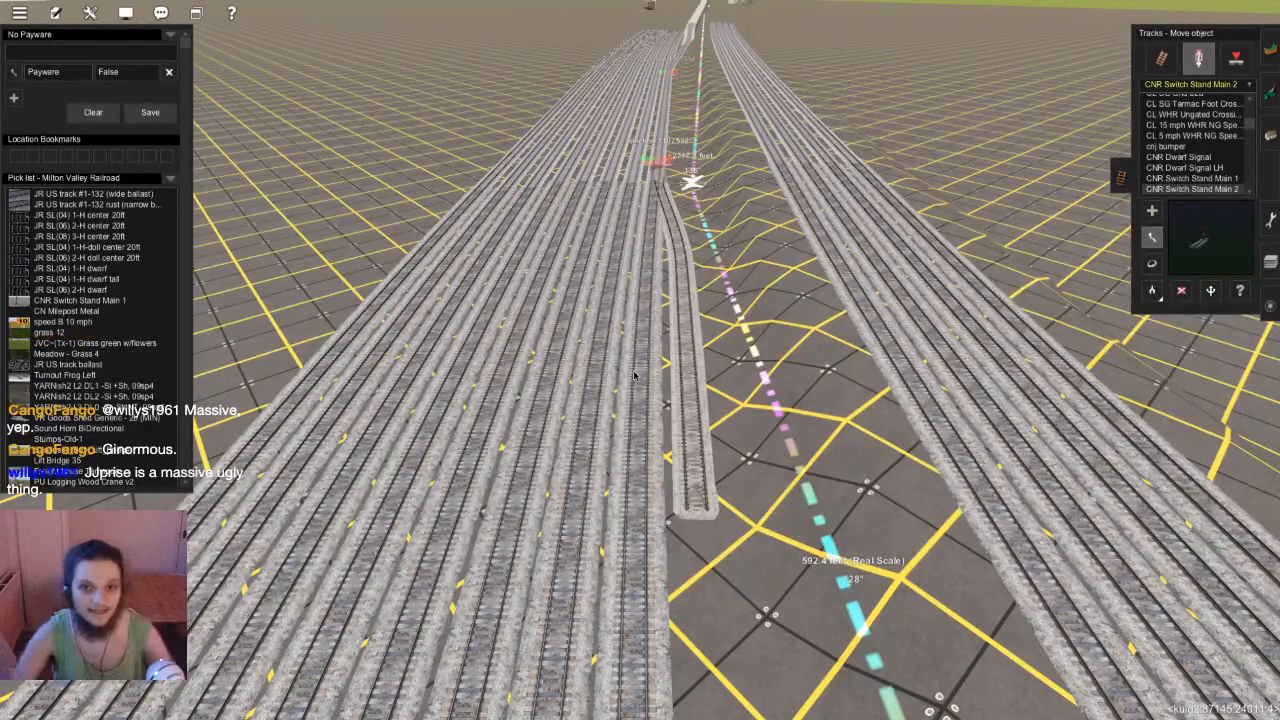
scroll(645, 280, up, 5)
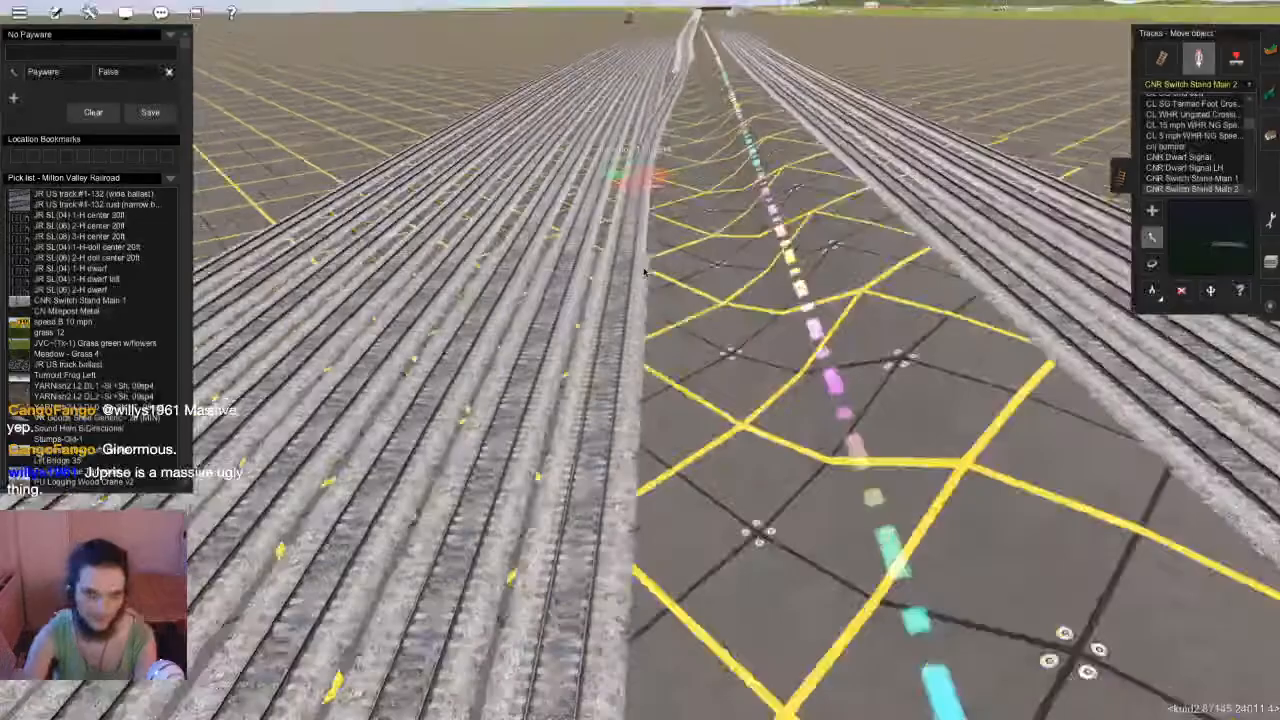
scroll(638, 287, down, 5)
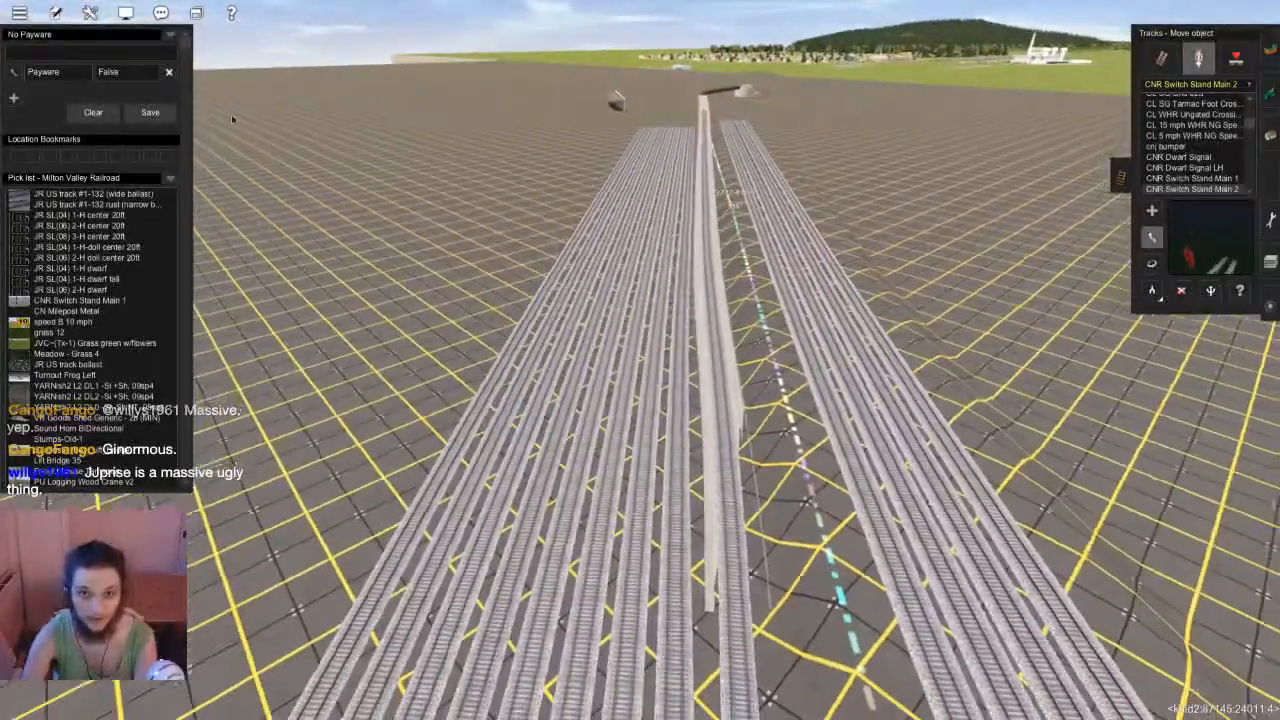
right_click(669, 306)
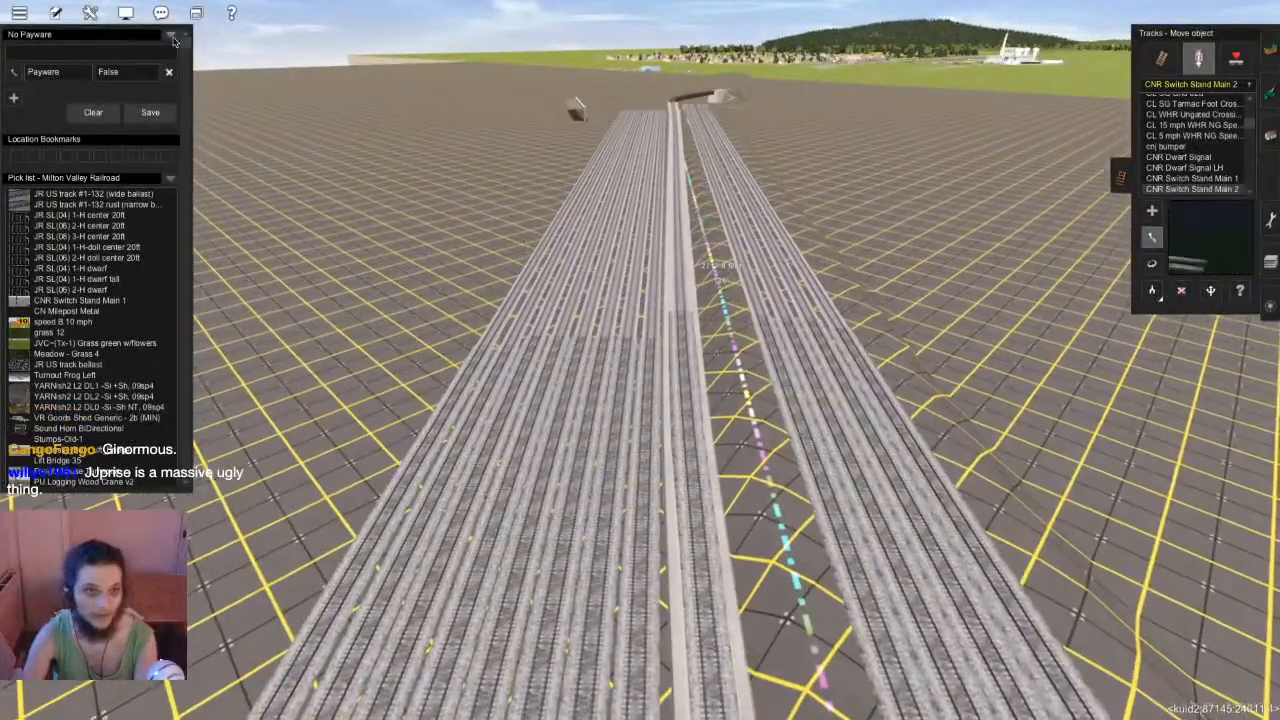
Delete the long box-shaped spline standing on open ground beside the far end of the yard
right_click(538, 222)
key(Left)
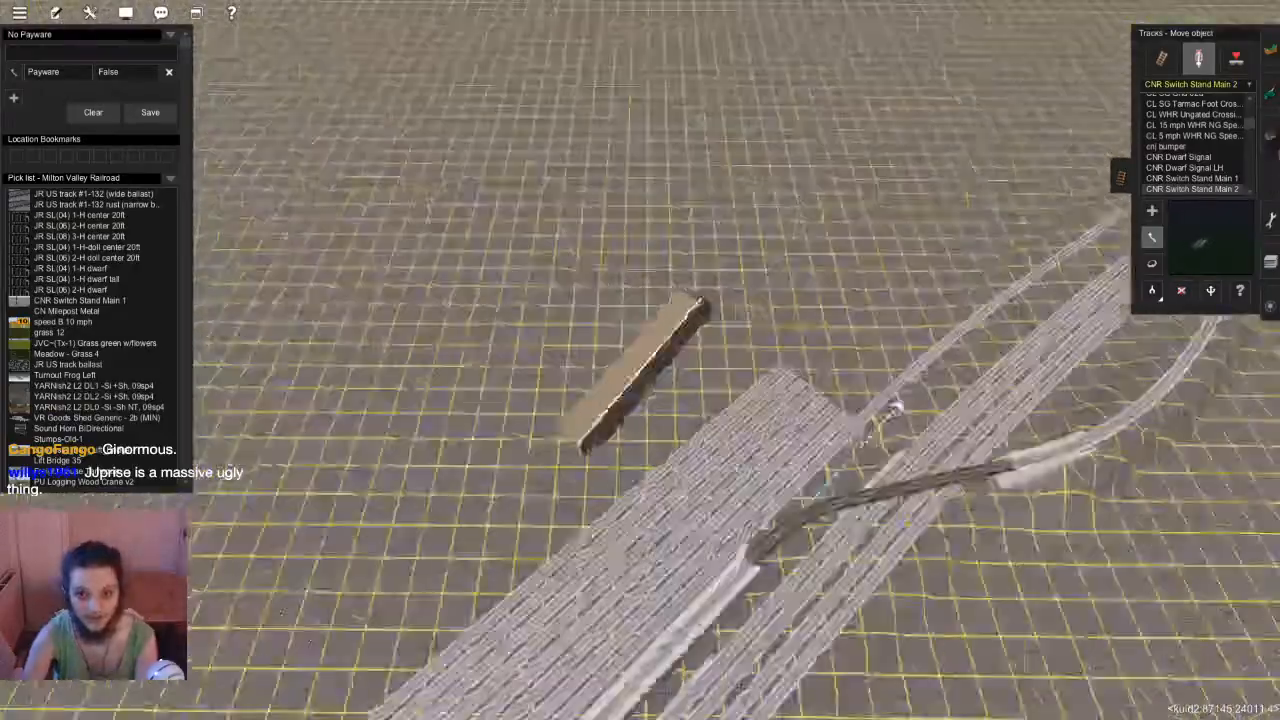
key(F3)
key(d)
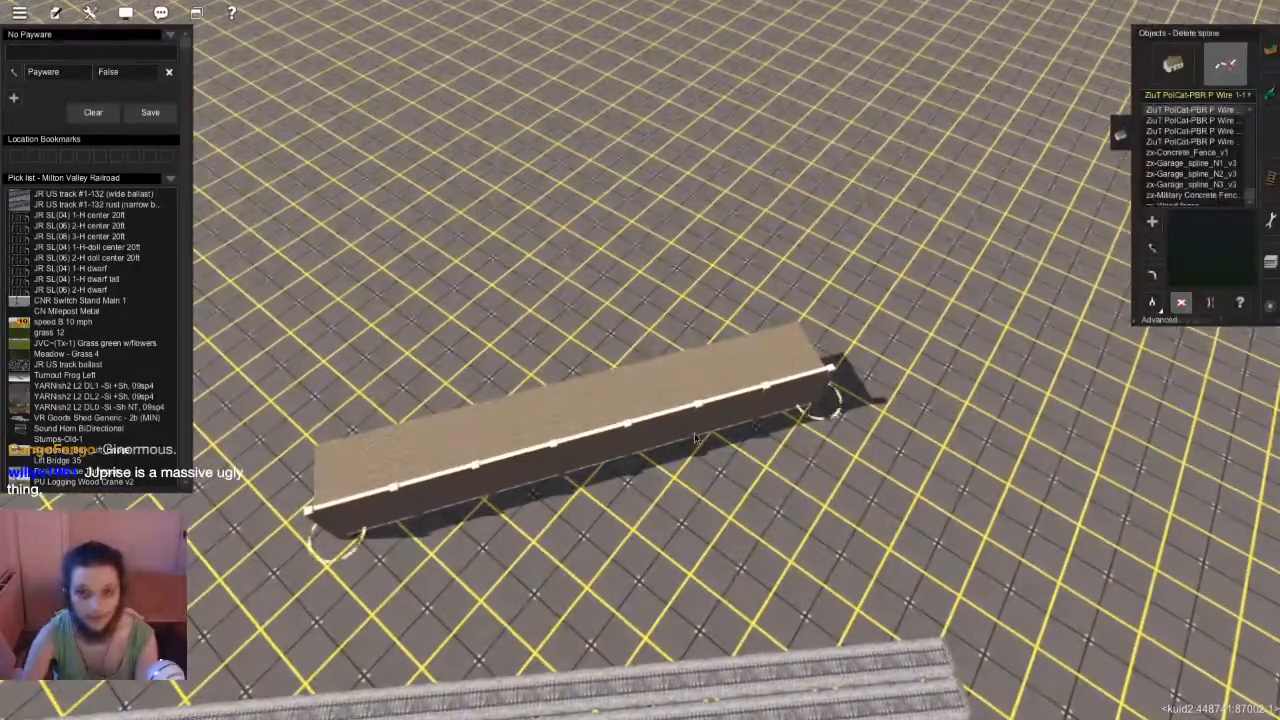
click(660, 447)
Pick up JR US track #1-132 (wide ballast) from the existing track at the yard end near the curved bridge
right_click(690, 680)
scroll(690, 600, down, 3)
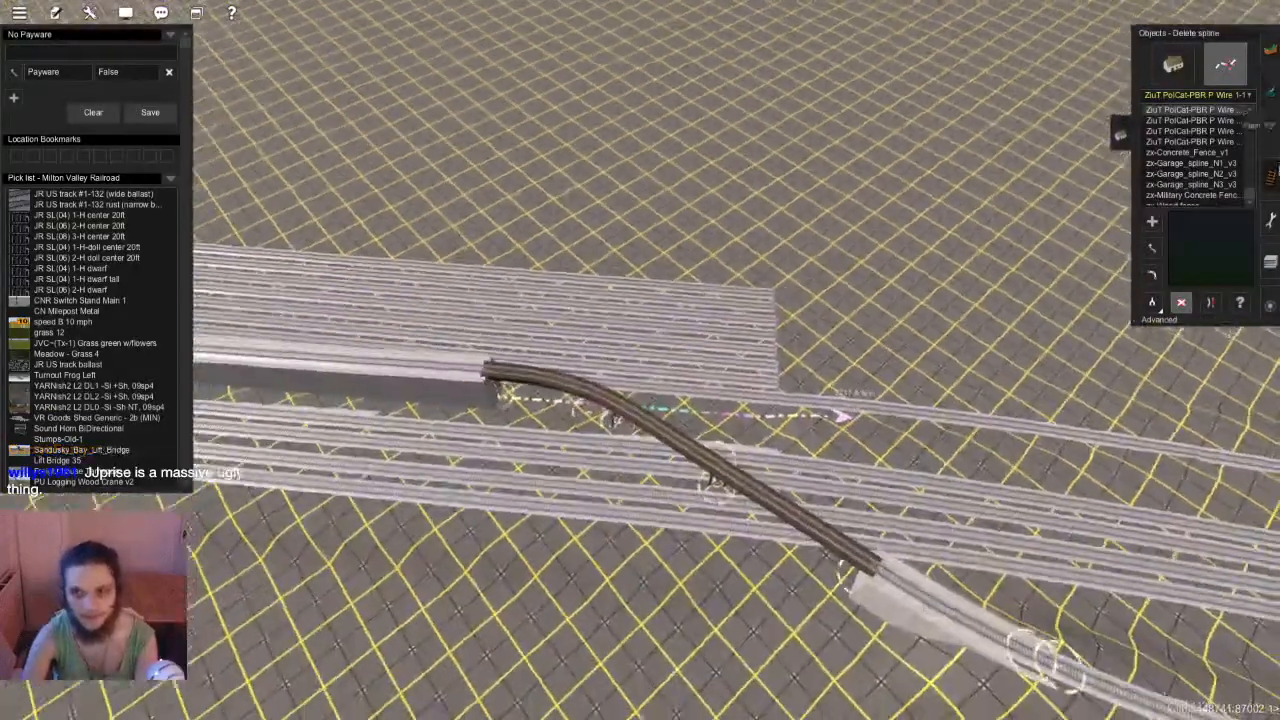
key(Left)
key(F4)
click(1162, 58)
click(1154, 291)
click(686, 444)
right_click(682, 444)
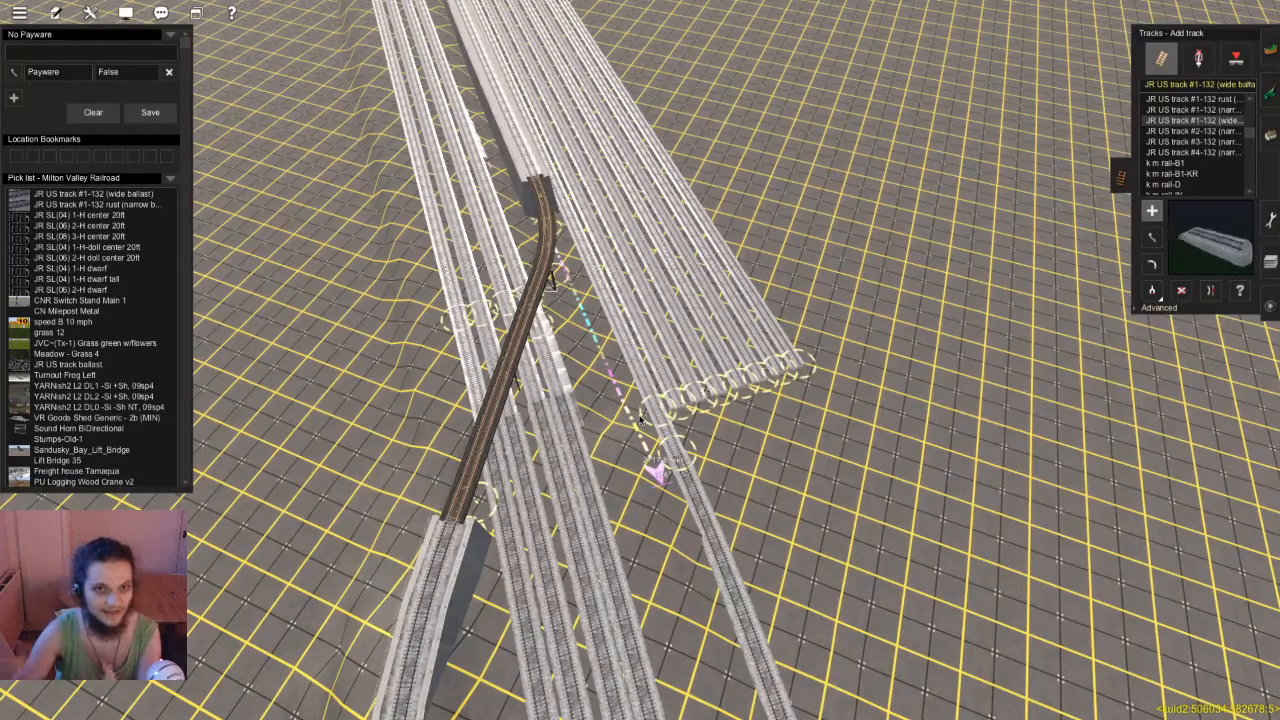
Lay a diagonal ladder track from the yard end near the bridge across the parallel yard tracks
scroll(640, 356, up, 5)
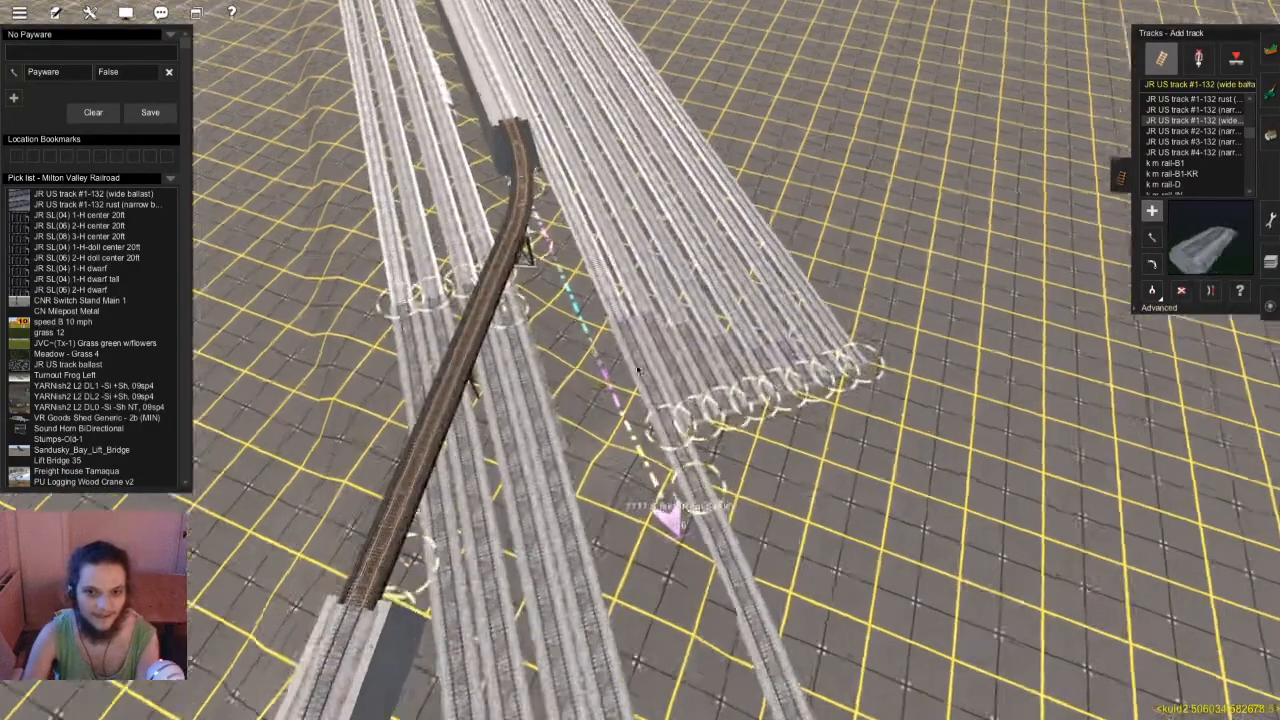
click(641, 560)
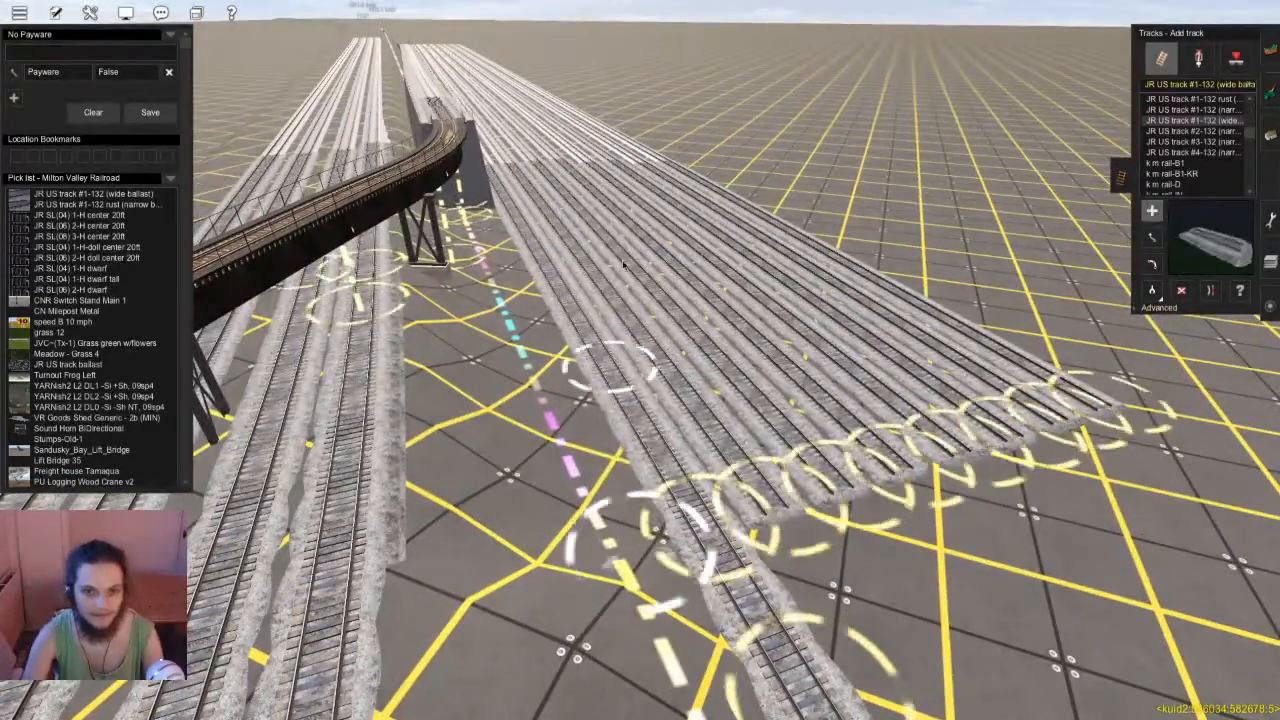
right_drag(630, 260, 633, 312)
scroll(630, 290, down, 5)
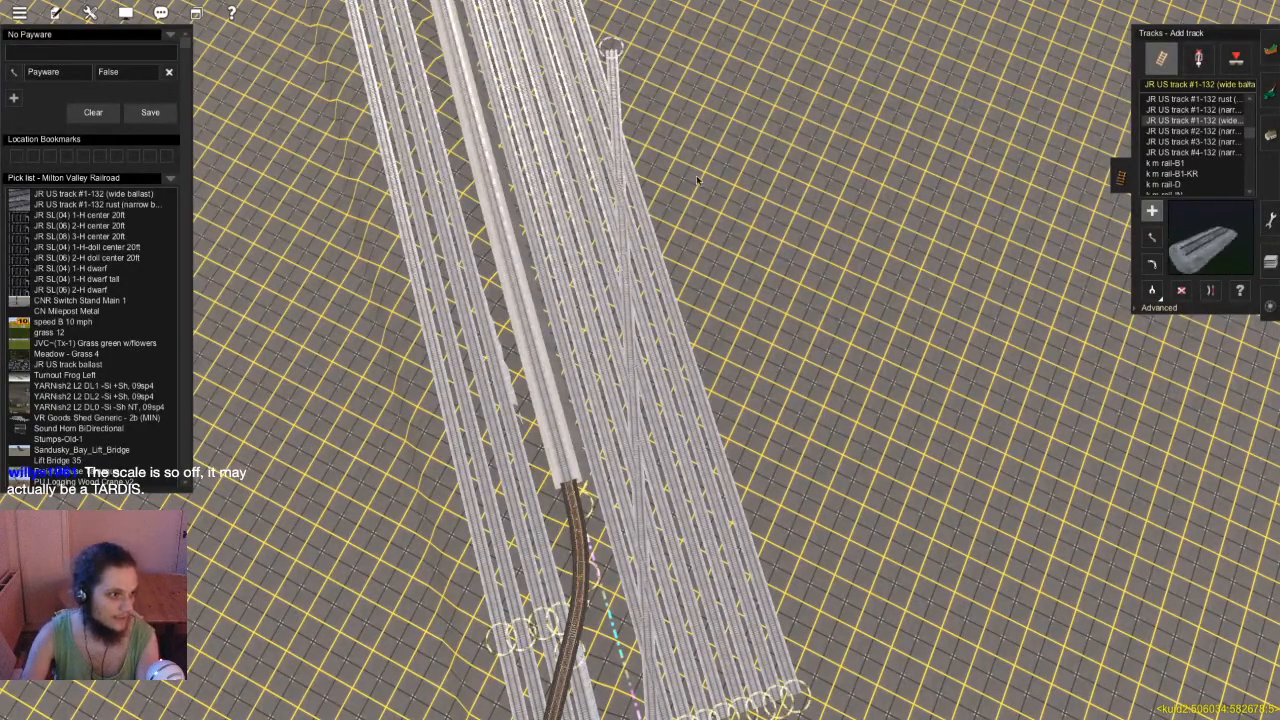
scroll(697, 180, up, 5)
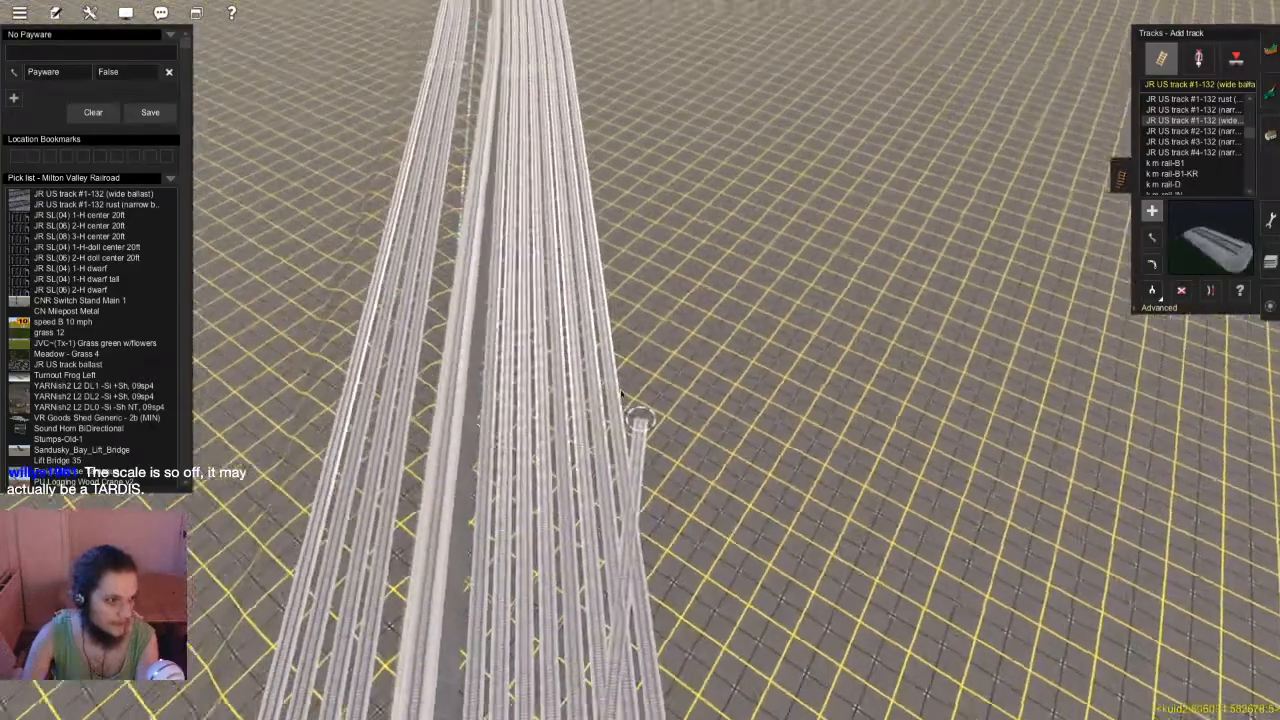
right_drag(621, 394, 633, 302)
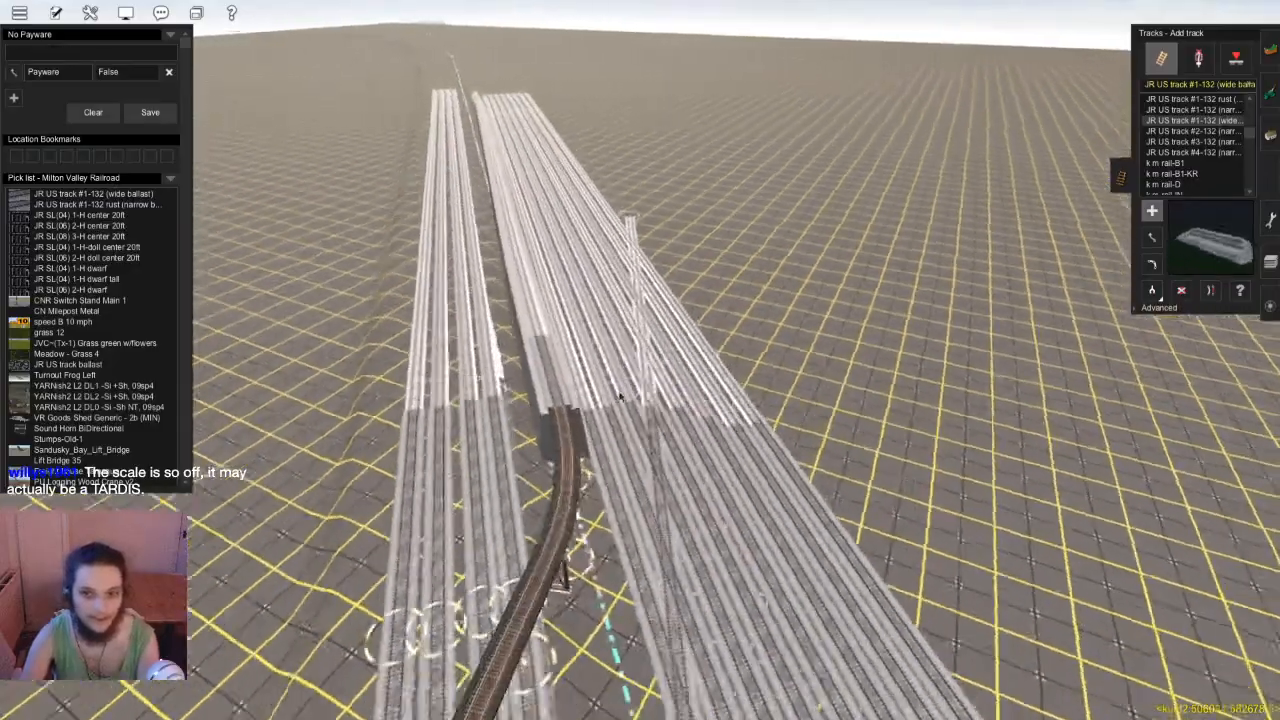
Check the ladder track's crossing angle and move its far end farther along the yard
mouse_move(619, 397)
right_down()
mouse_move(660, 440)
mouse_move(669, 400)
mouse_move(643, 404)
right_up()
scroll(673, 382, up, 8)
scroll(673, 382, down, 8)
scroll(643, 404, up, 3)
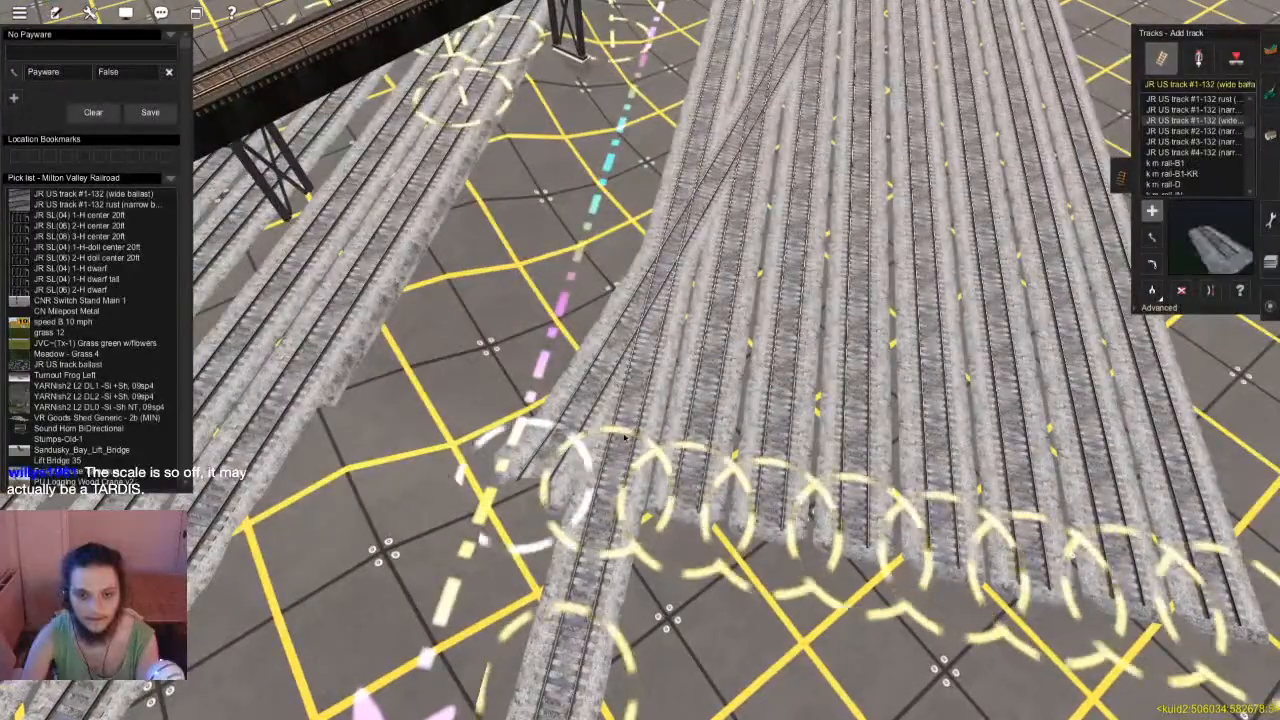
scroll(650, 390, up, 4)
scroll(663, 363, down, 5)
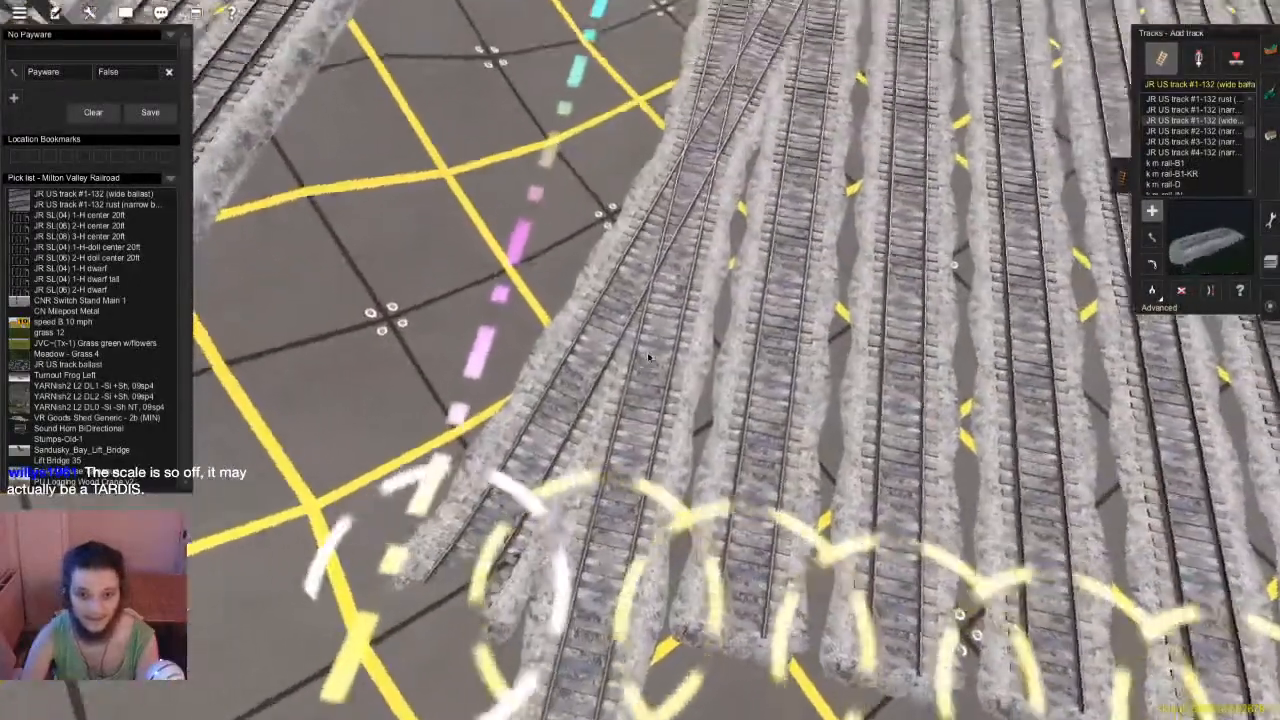
right_drag(663, 363, 632, 368)
scroll(632, 368, down, 5)
key(Up)
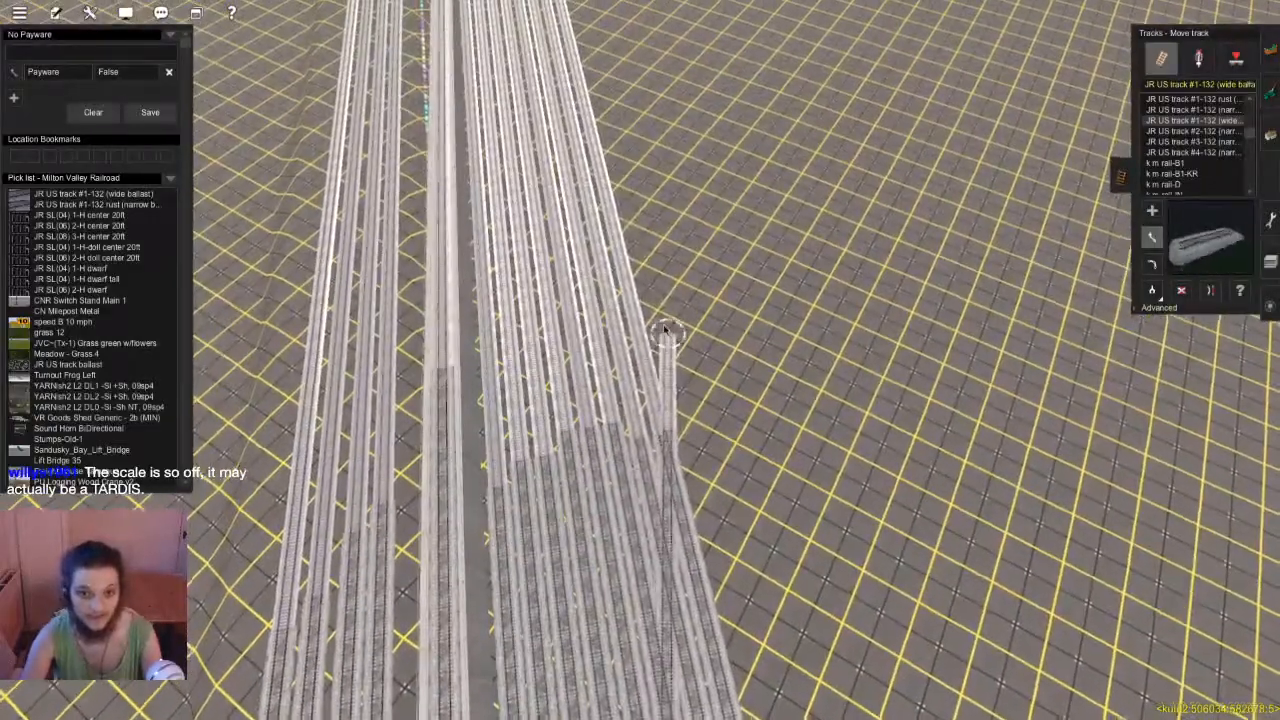
drag(665, 328, 625, 215)
Copy the vertex height from the lead track at the yard end and apply it to the ladder track
right_drag(555, 502, 650, 275)
scroll(646, 341, up, 3)
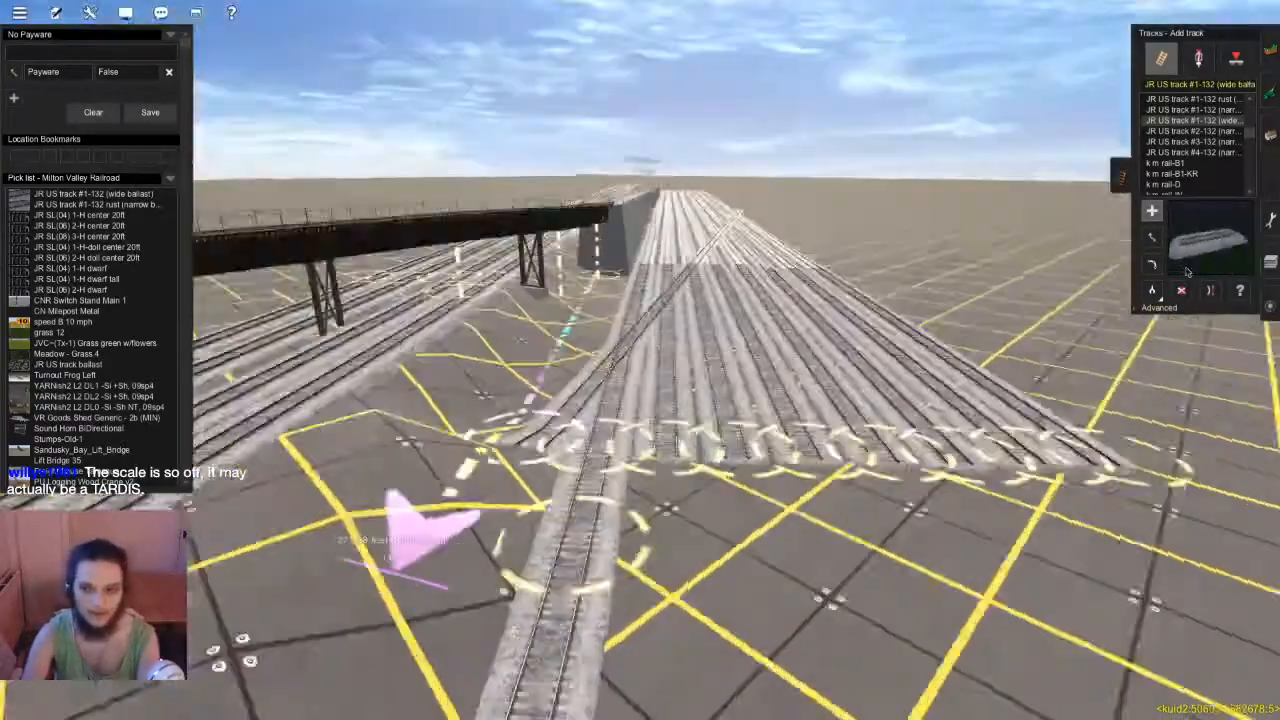
click(1159, 308)
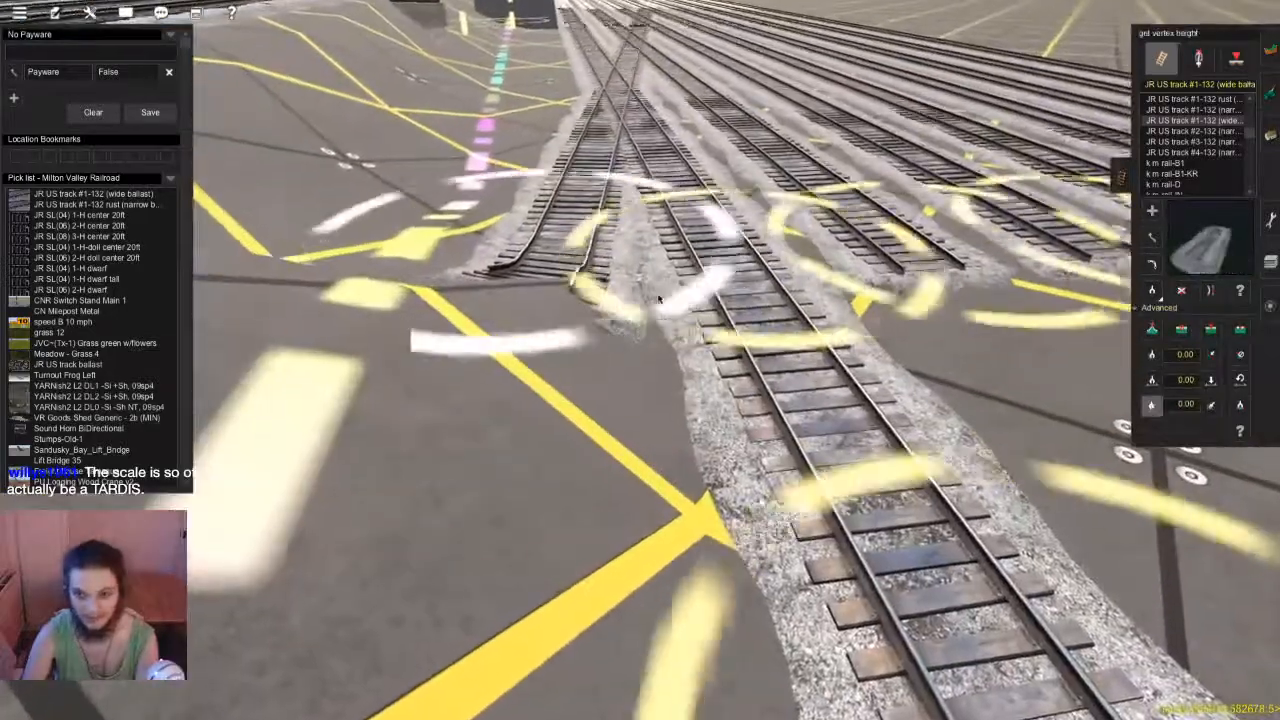
click(1153, 406)
click(1211, 404)
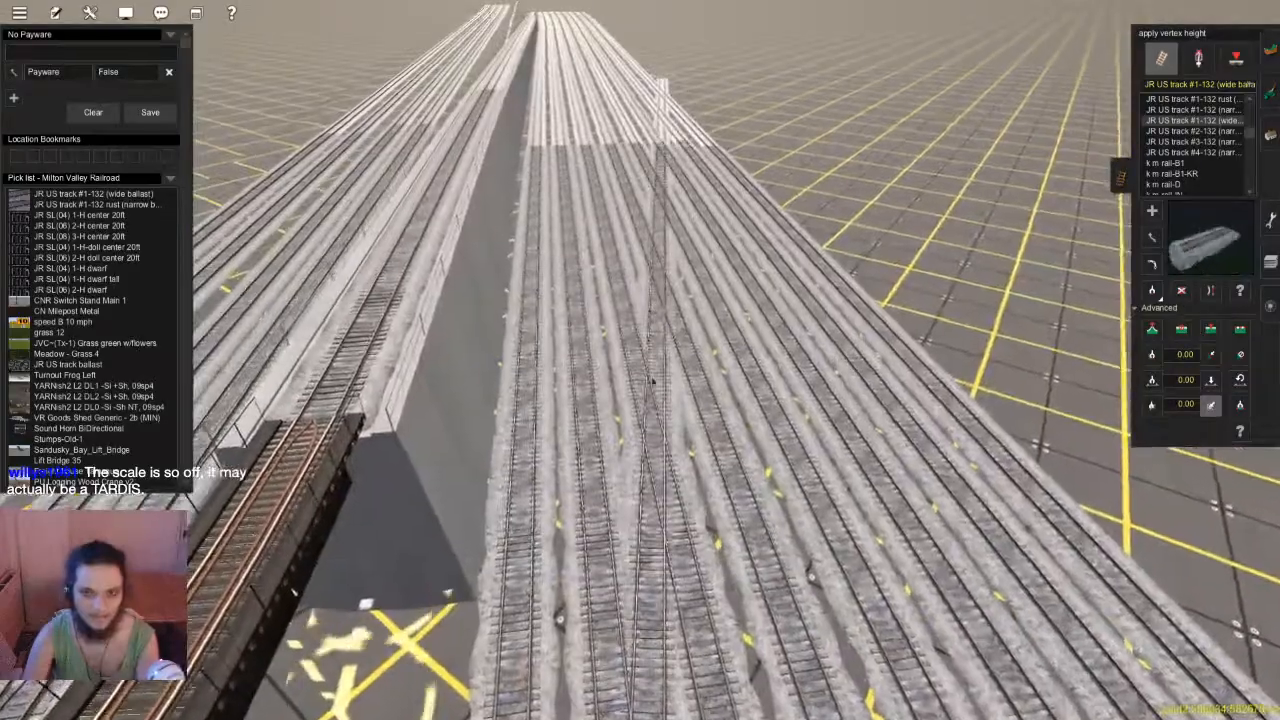
Join the ladder track to the first parallel track it crosses near the bridge and straighten the connecting pieces
right_click(651, 491)
right_drag(651, 491, 635, 347)
key(a)
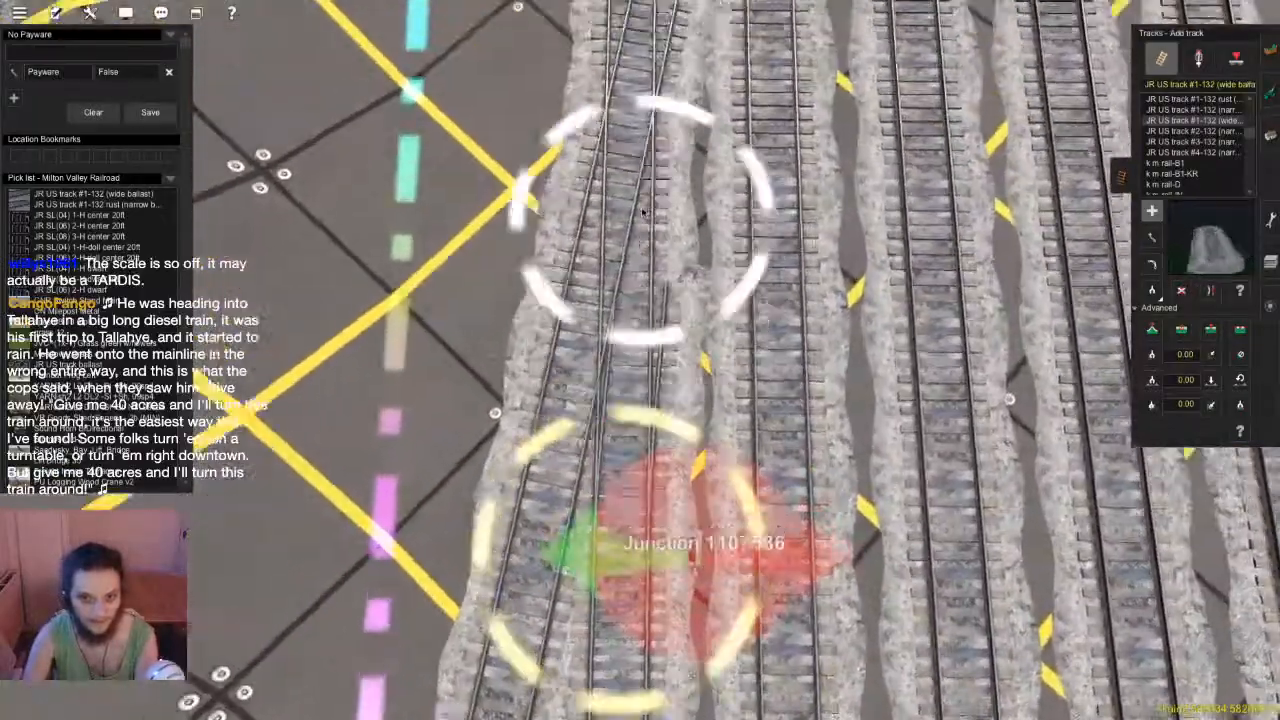
scroll(645, 220, down, 3)
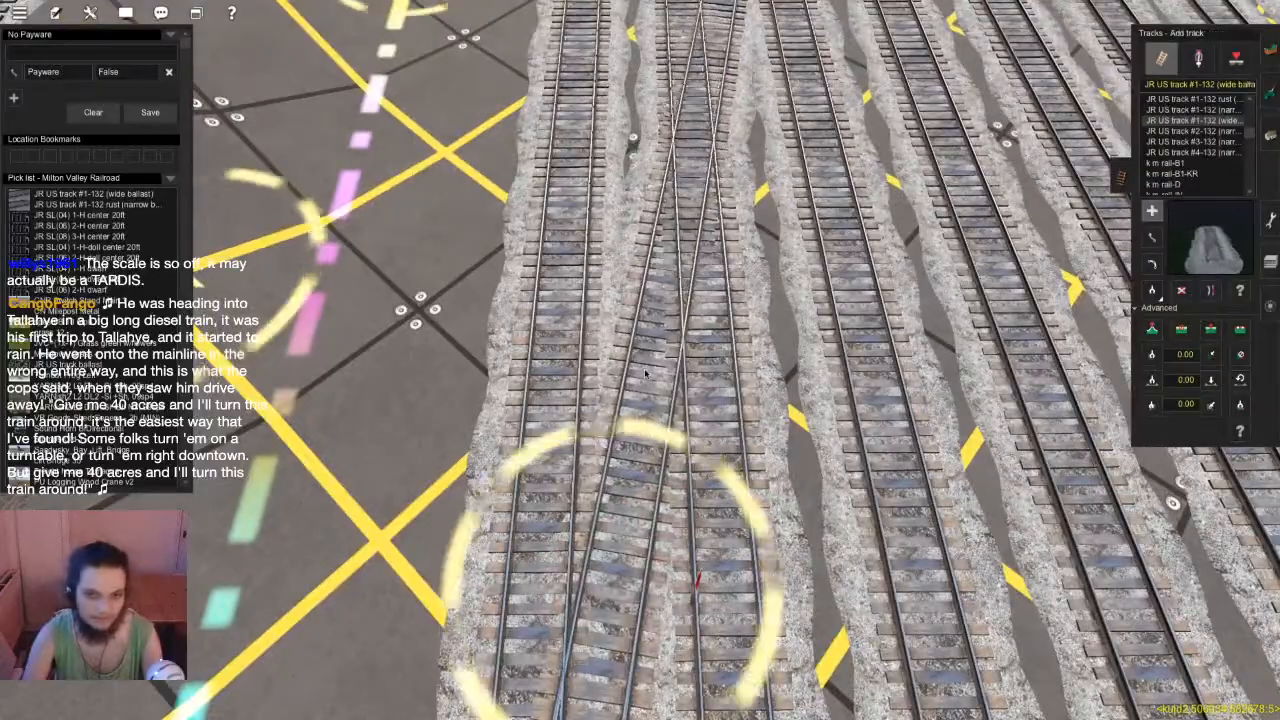
key(Up)
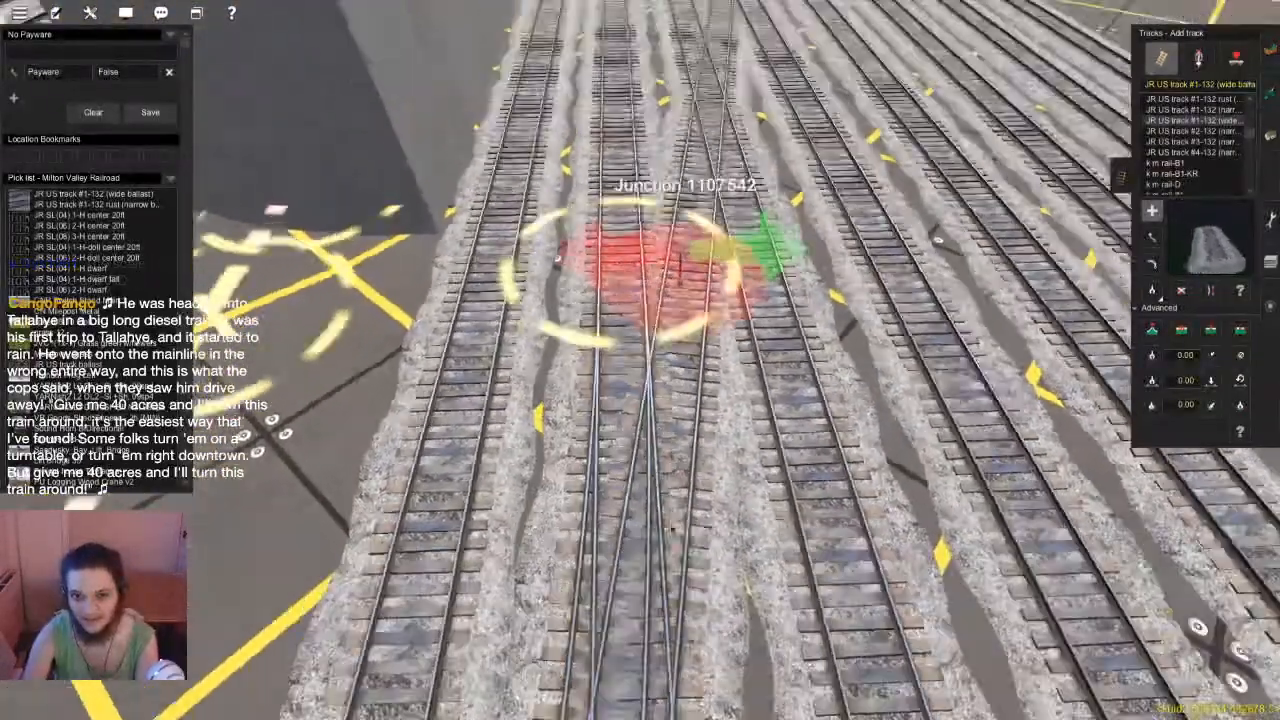
scroll(680, 262, down, 3)
key(s)
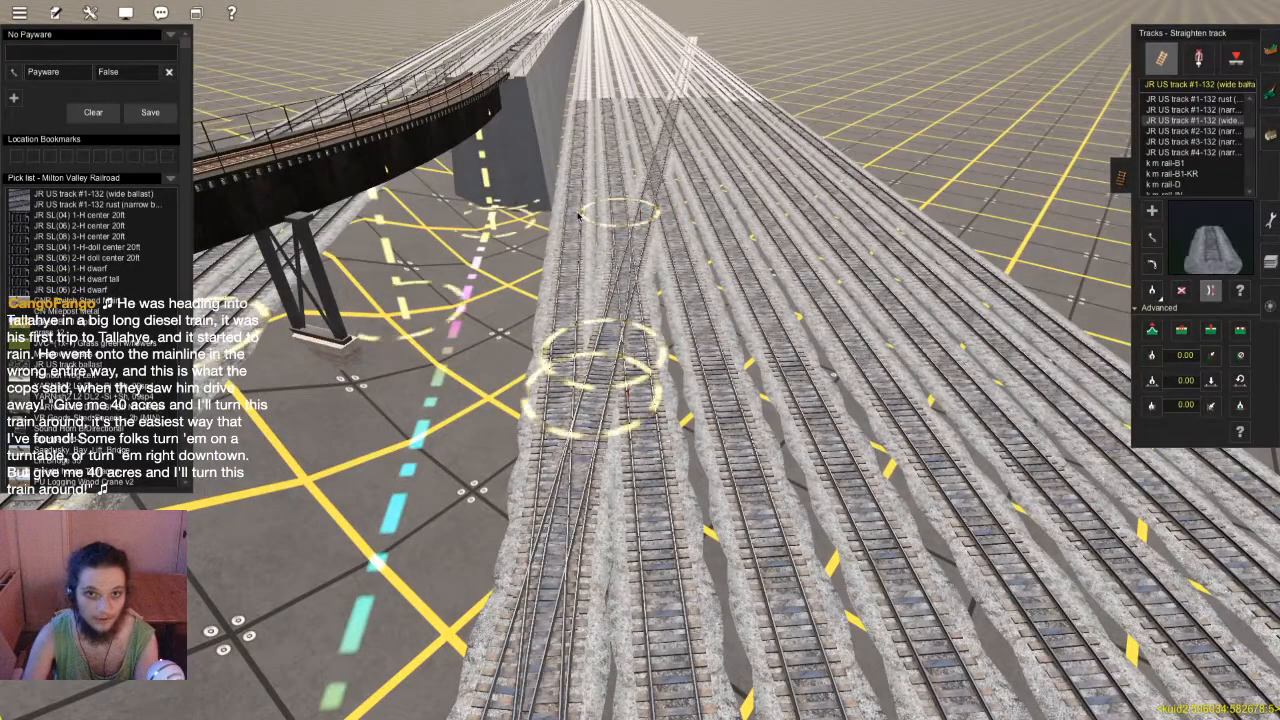
Delete the leftover track end at the yard throat beside the ladder's first switch
scroll(643, 338, up, 5)
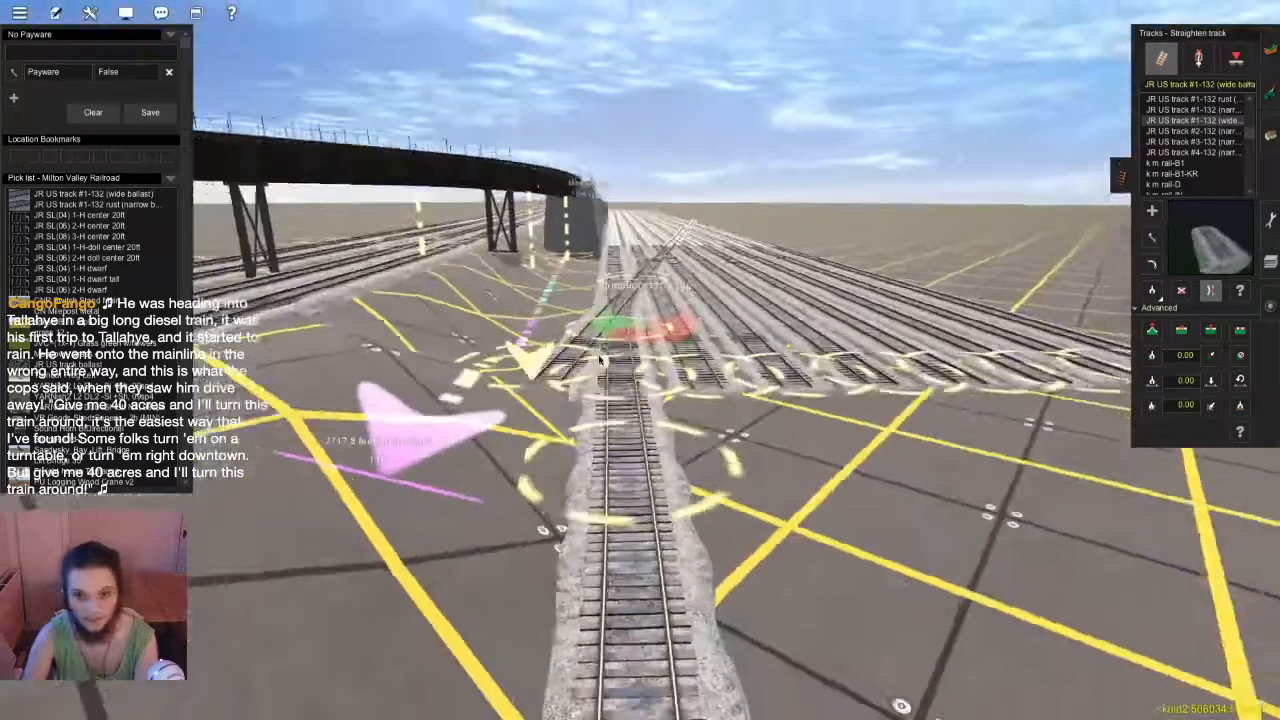
scroll(600, 359, down, 2)
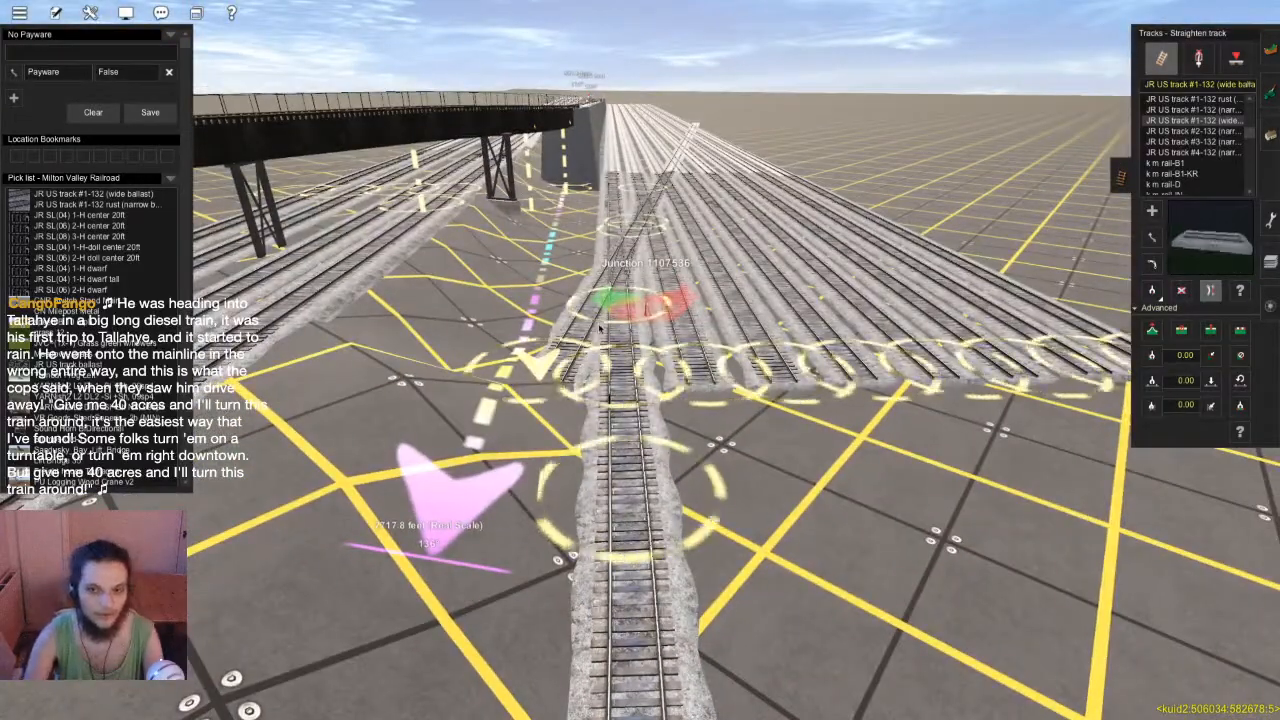
key(d)
scroll(615, 315, up, 2)
right_click(652, 314)
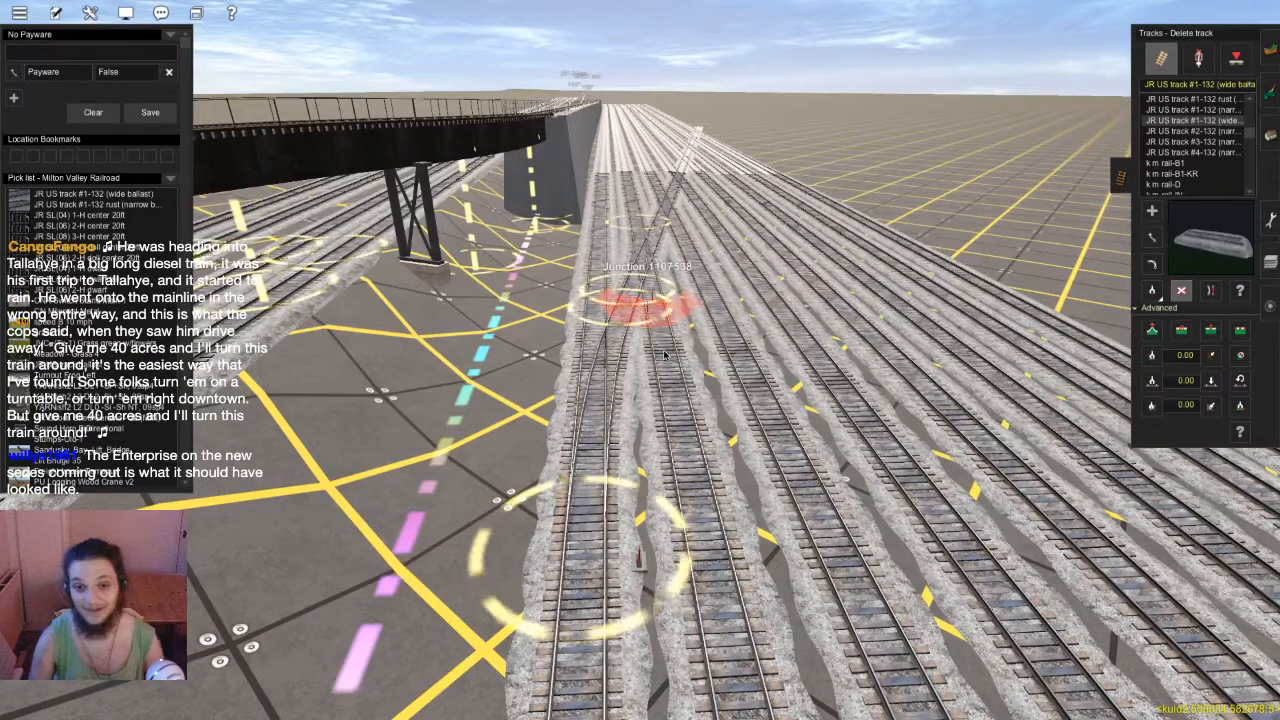
Connect the ladder track to the next yard track beside the retaining wall, straighten it and delete the cut-off track end
scroll(663, 354, up, 5)
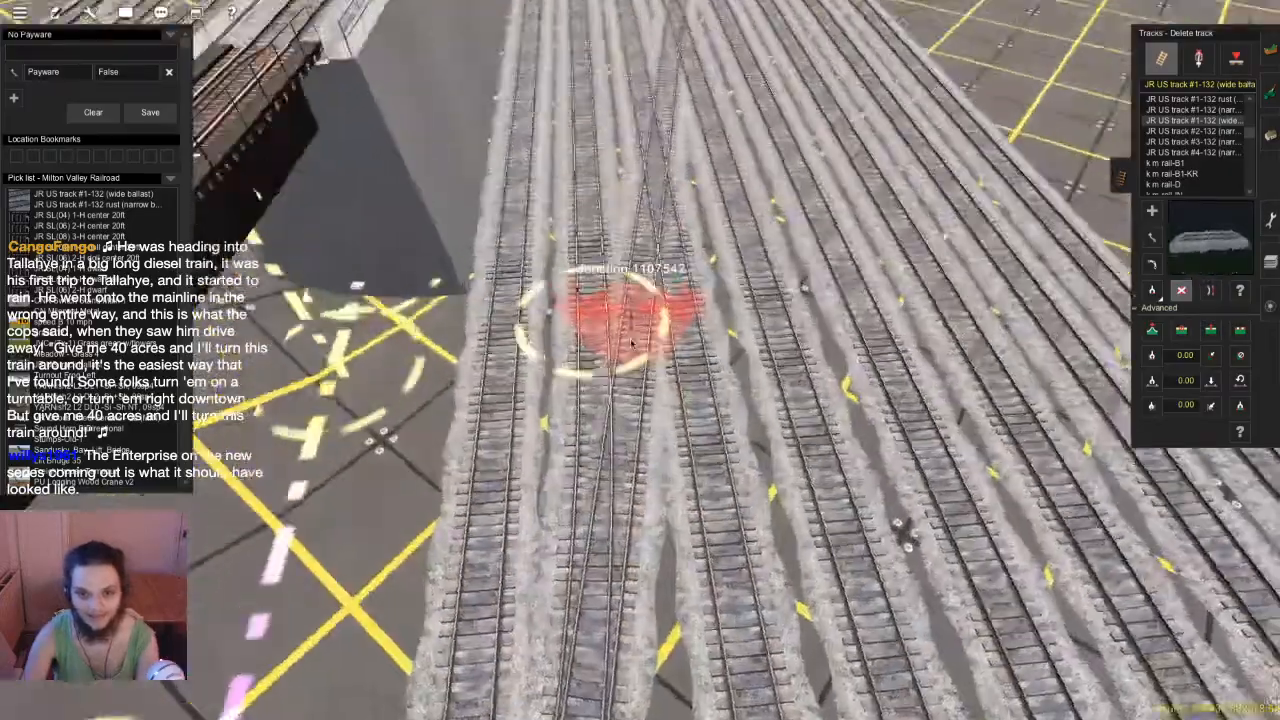
scroll(640, 340, up, 3)
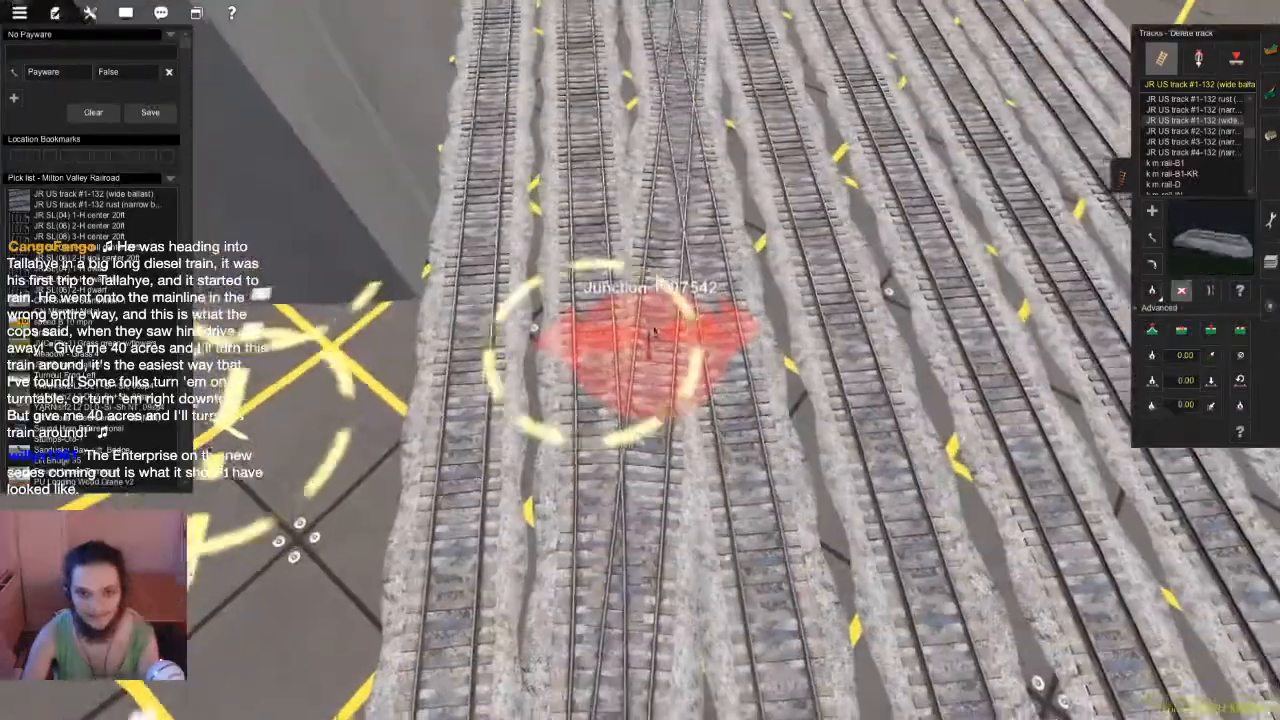
key(a)
right_drag(657, 342, 627, 268)
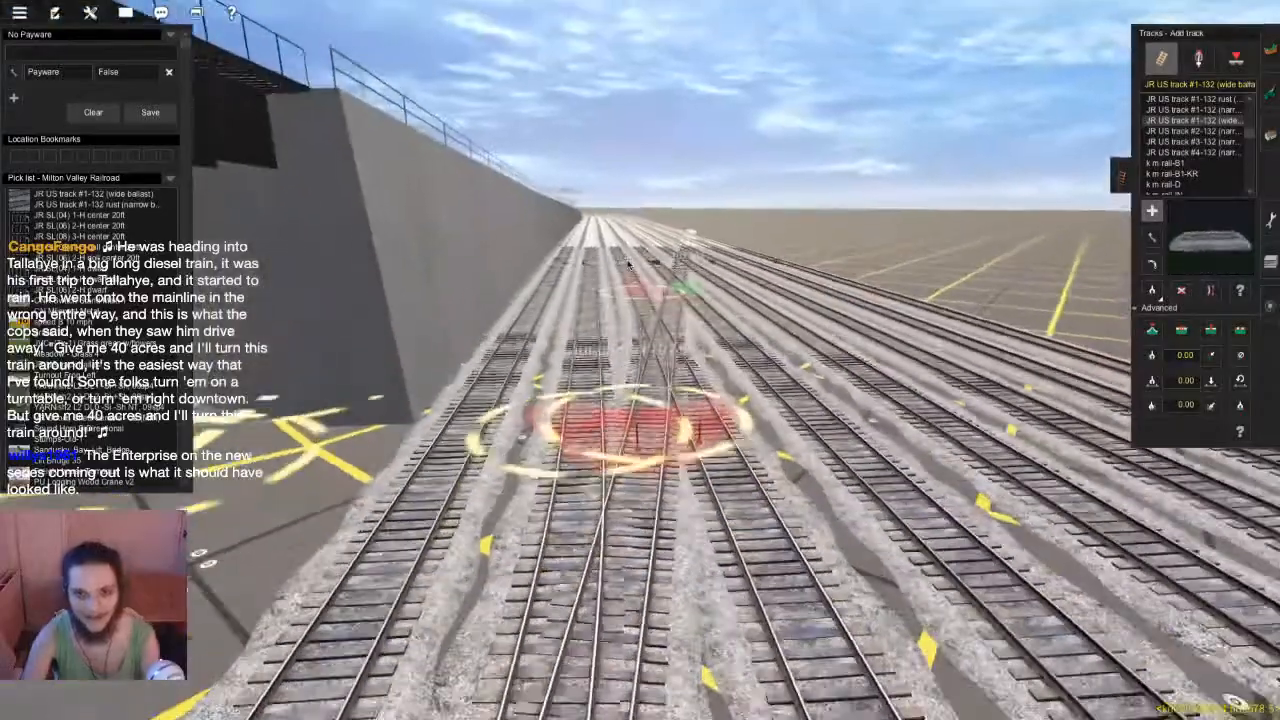
key(s)
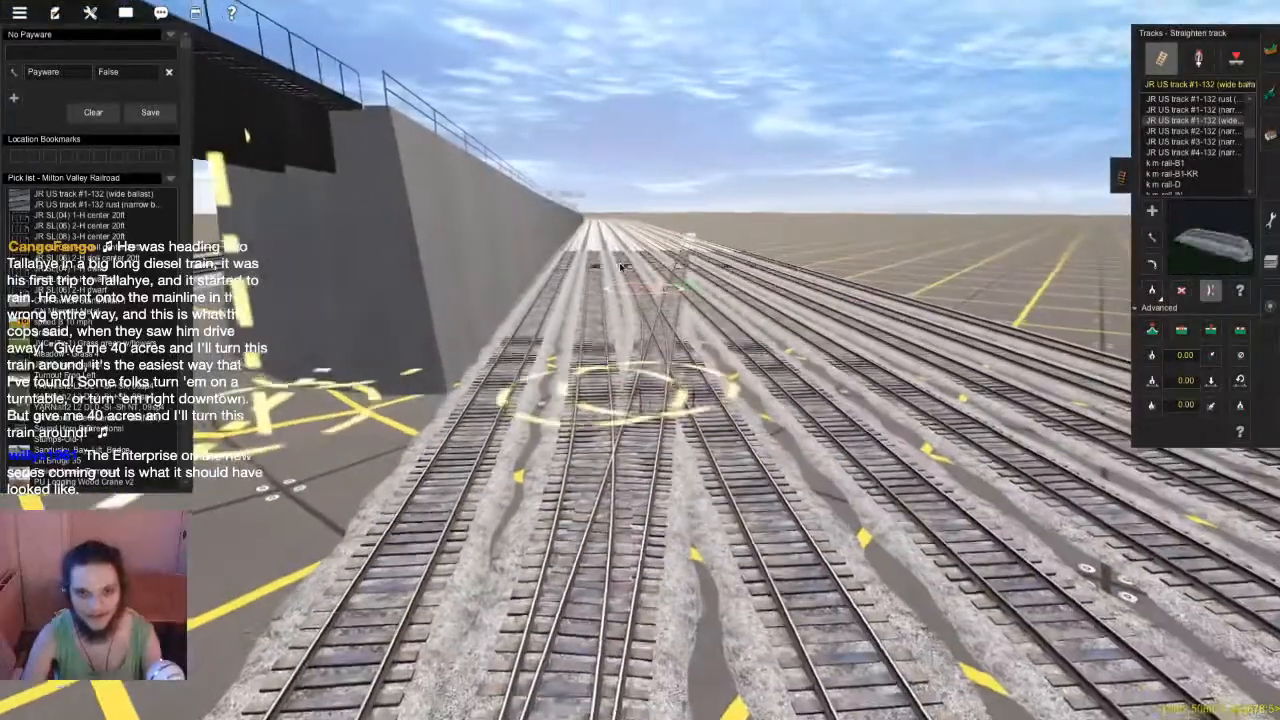
right_drag(659, 395, 660, 412)
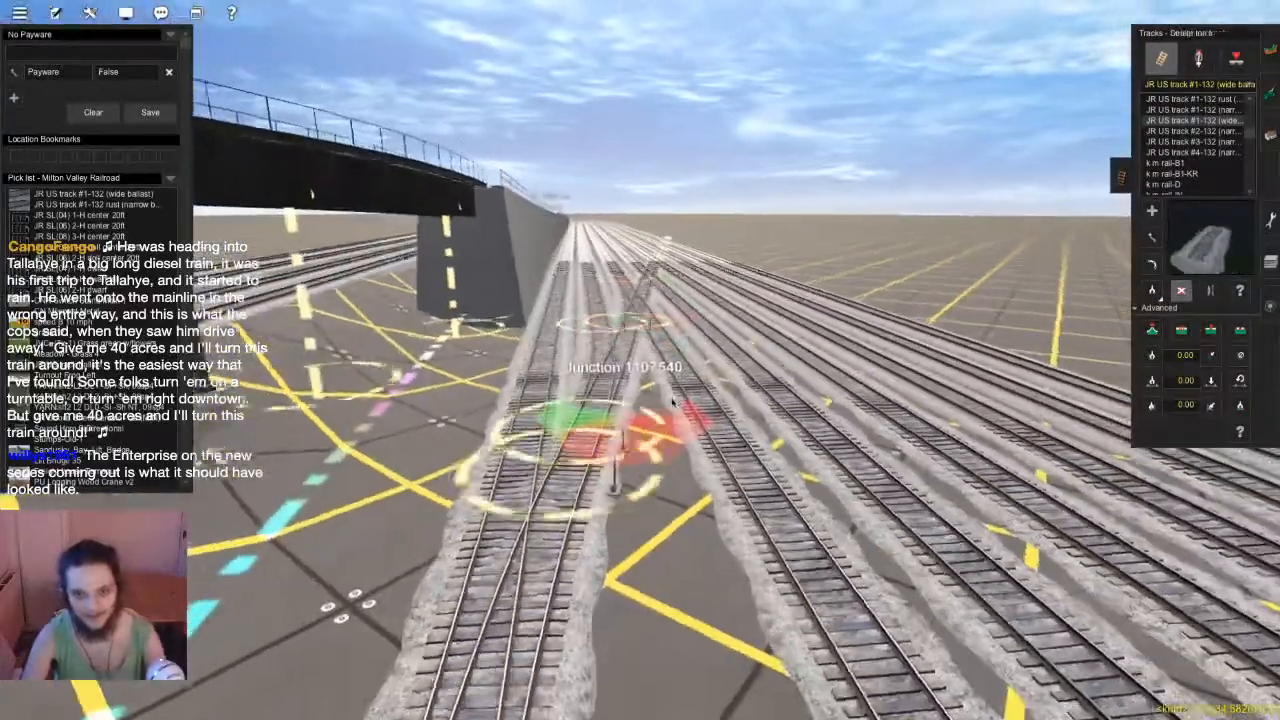
click(688, 426)
Add a switch between the ladder and the fifth track from the yard's outer edge, straighten it and remove the leftover end
key(a)
right_drag(640, 350, 631, 330)
key(Up)
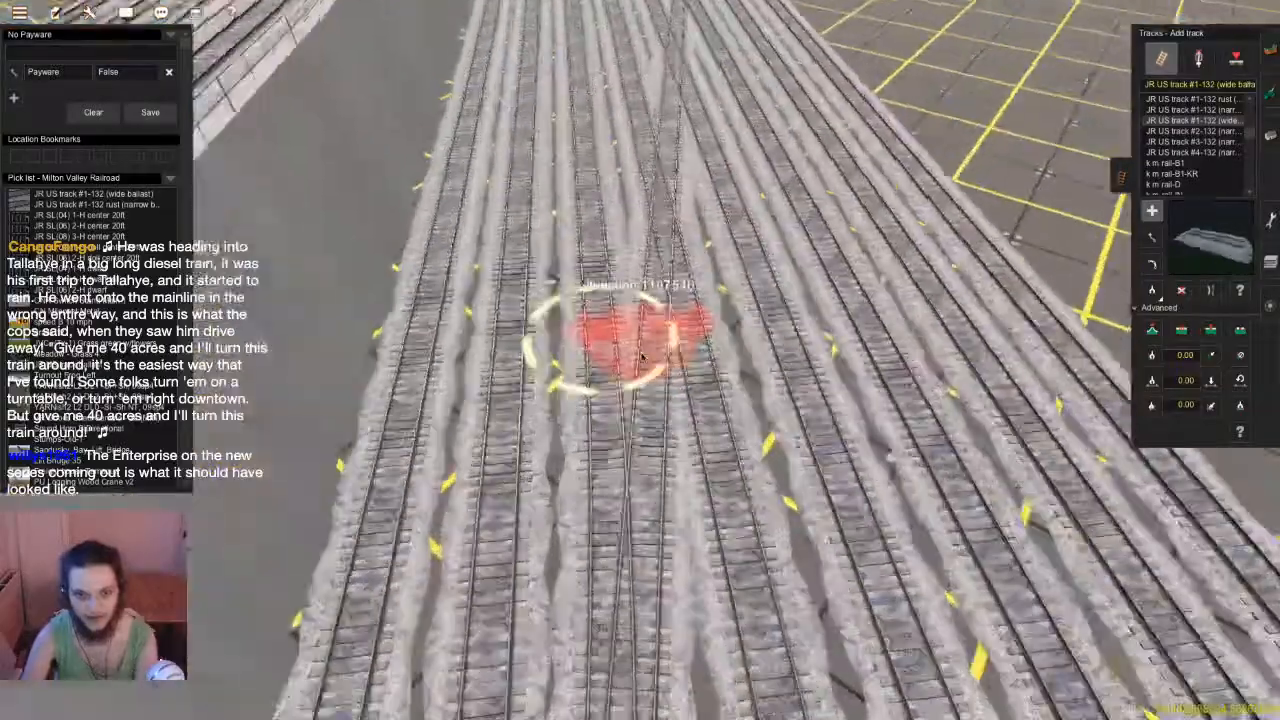
mouse_move(655, 373)
right_down()
mouse_move(633, 313)
mouse_move(651, 328)
mouse_move(643, 264)
mouse_move(591, 243)
mouse_move(636, 368)
right_up()
key(Down)
click(633, 313)
key(s)
key(Down)
key(d)
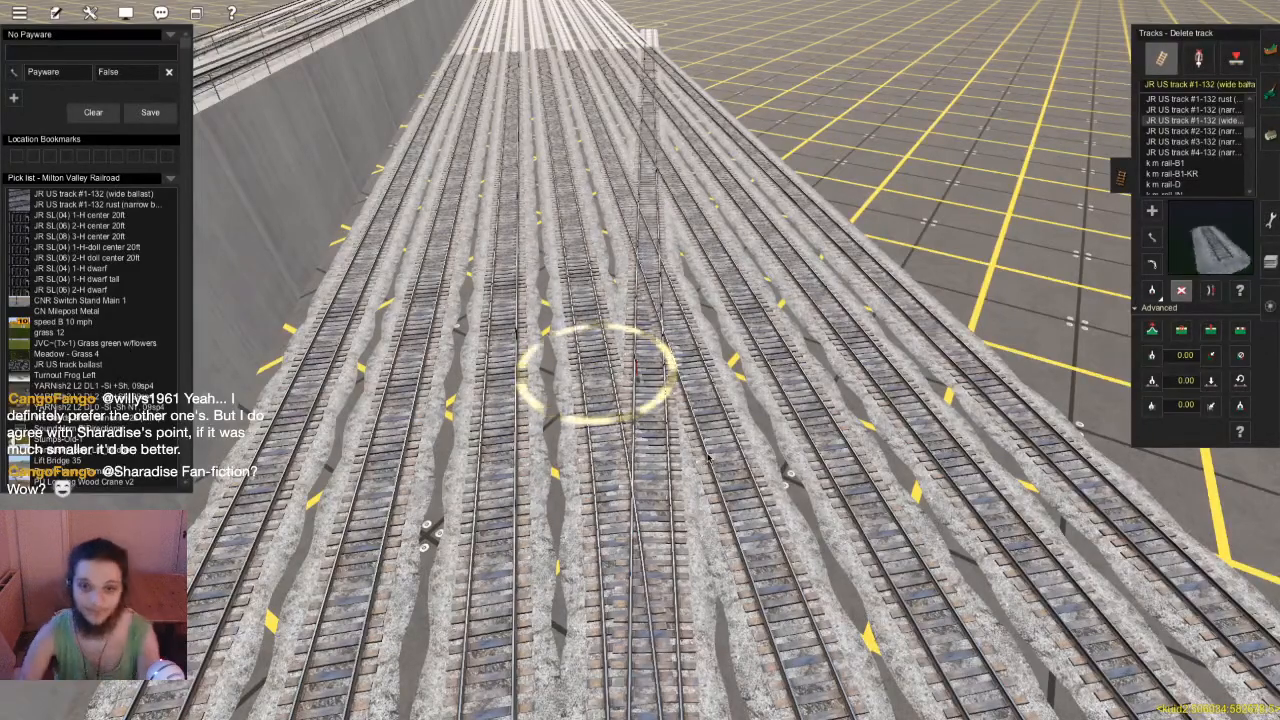
Join the ladder to the fourth track from the outer edge, delete that track's stub and straighten the connection
scroll(708, 456, up, 6)
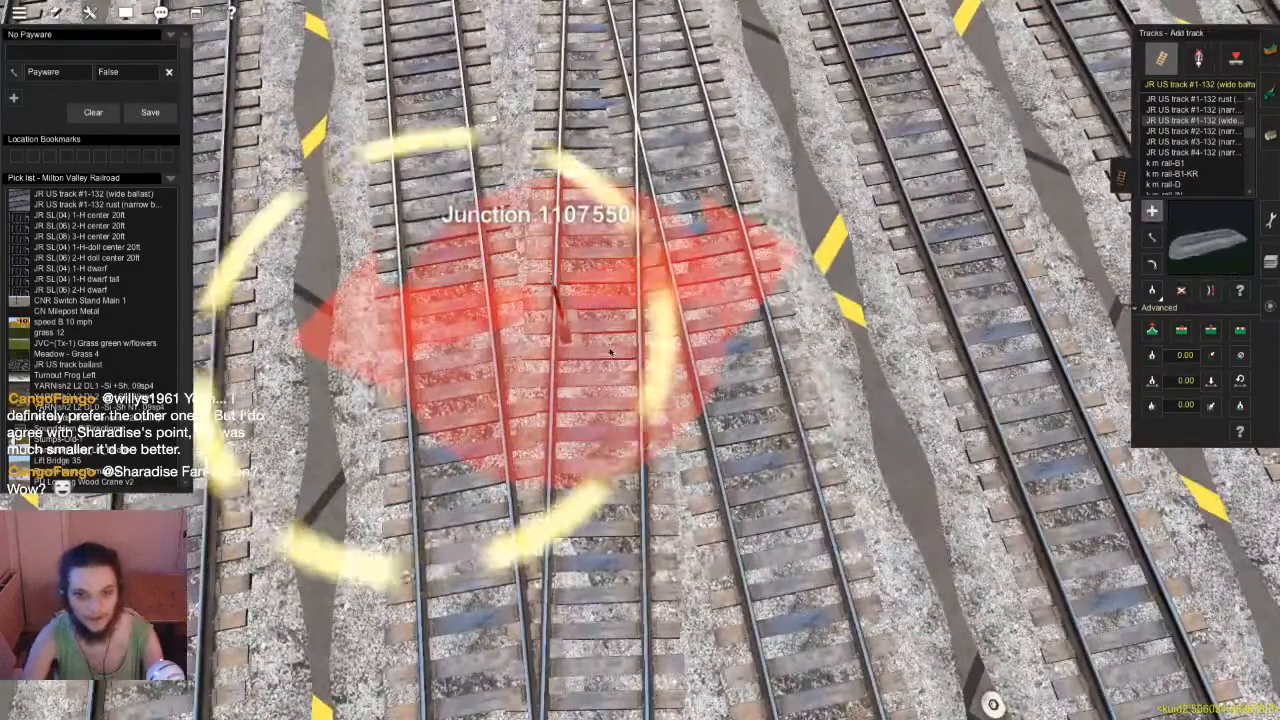
scroll(611, 352, down, 8)
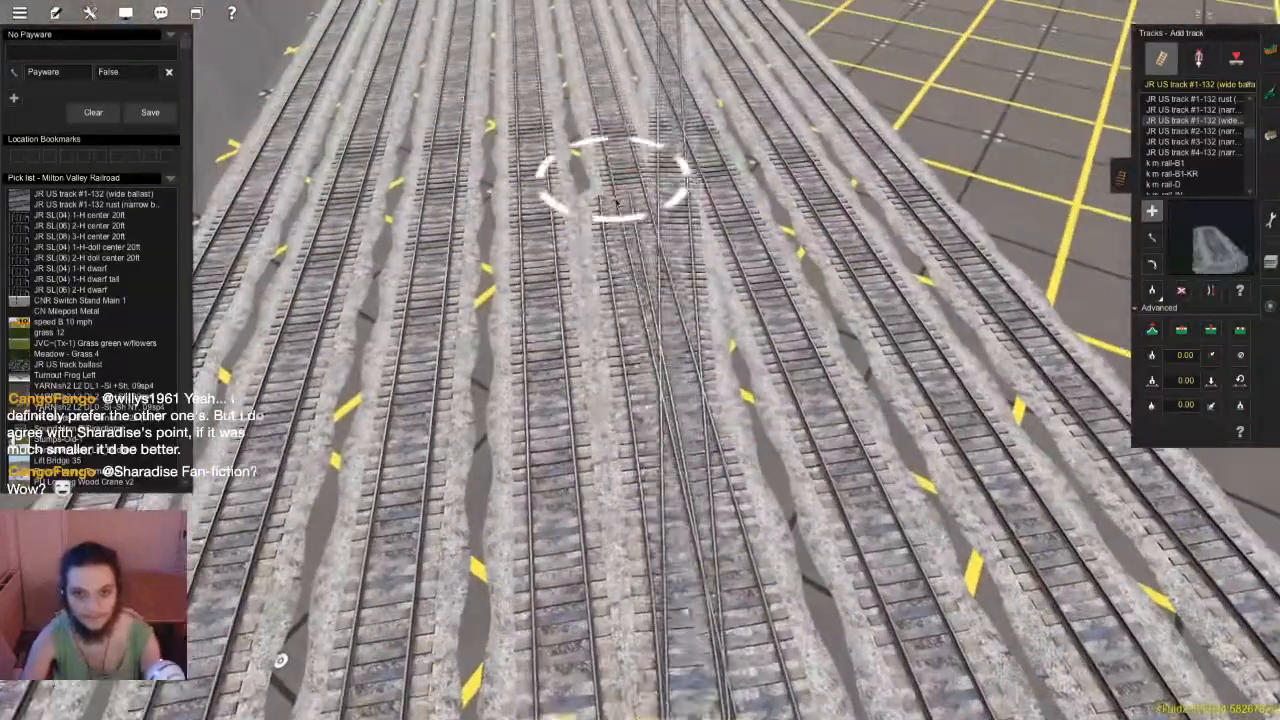
right_click(617, 204)
key(Down)
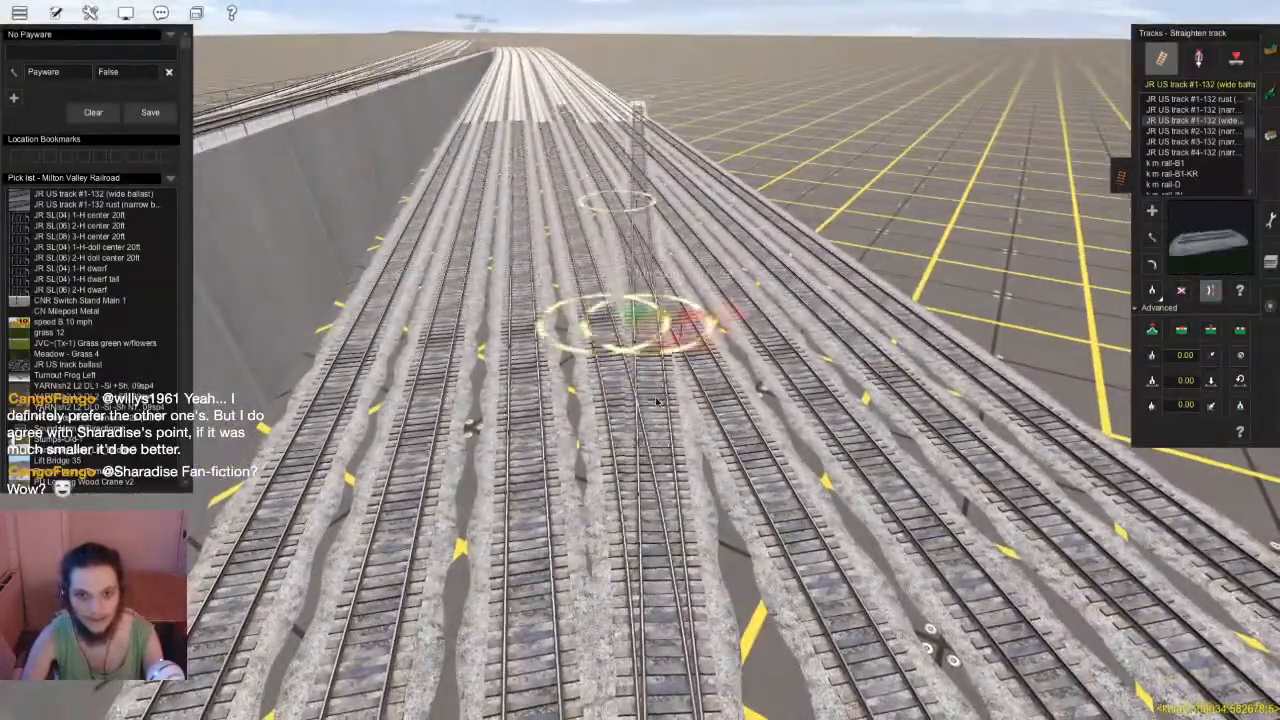
key(Down)
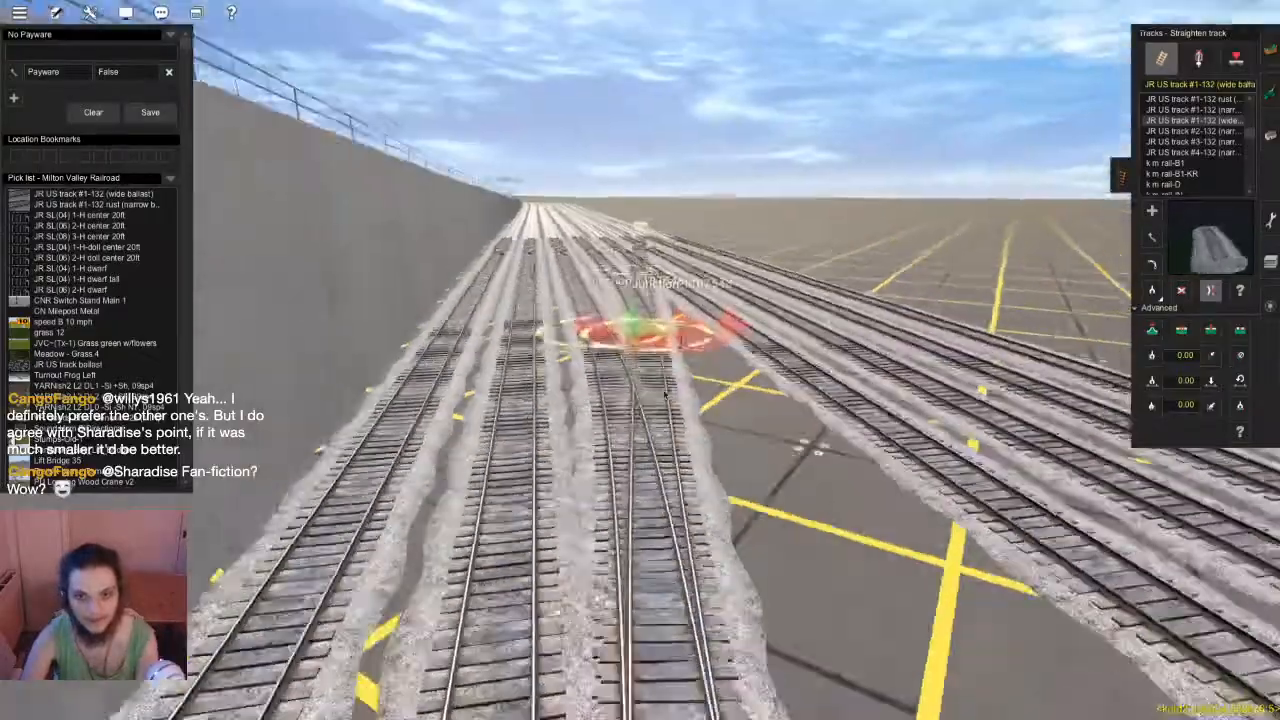
right_click(618, 665)
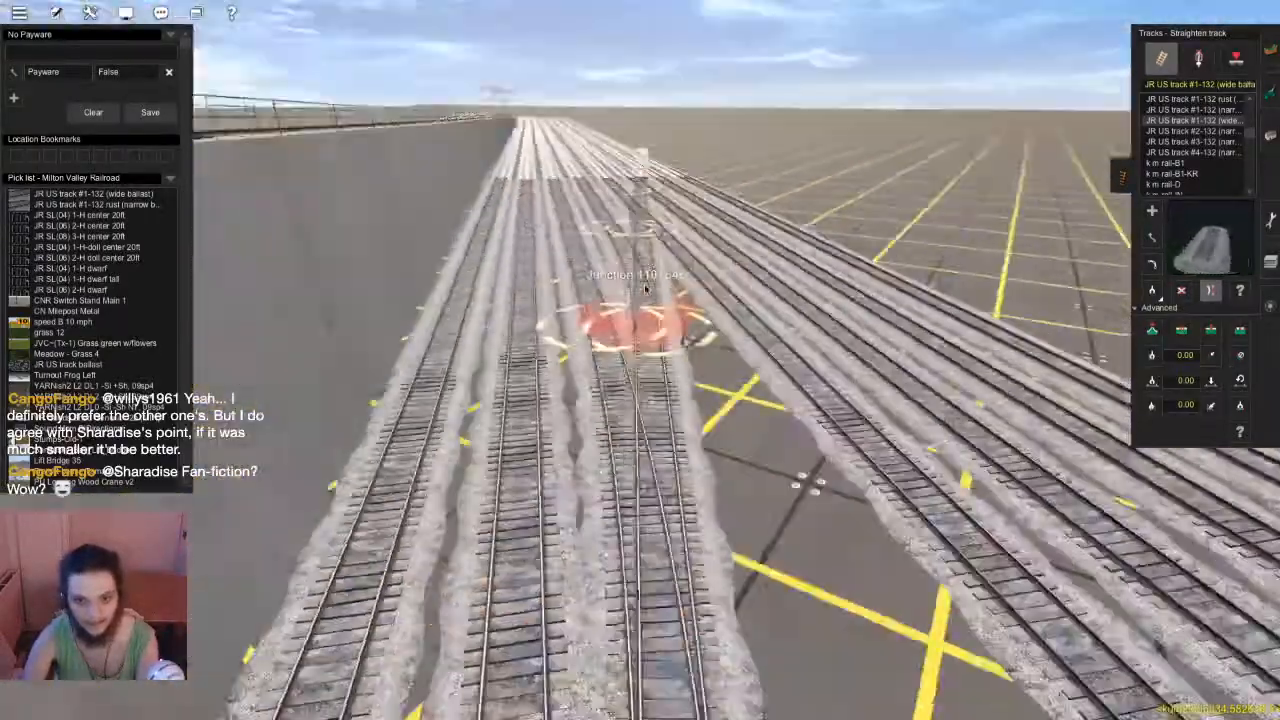
Connect the ladder track to the third track from the yard's outer edge with a new switch at their crossing
right_click(645, 285)
key(Up)
key(Down)
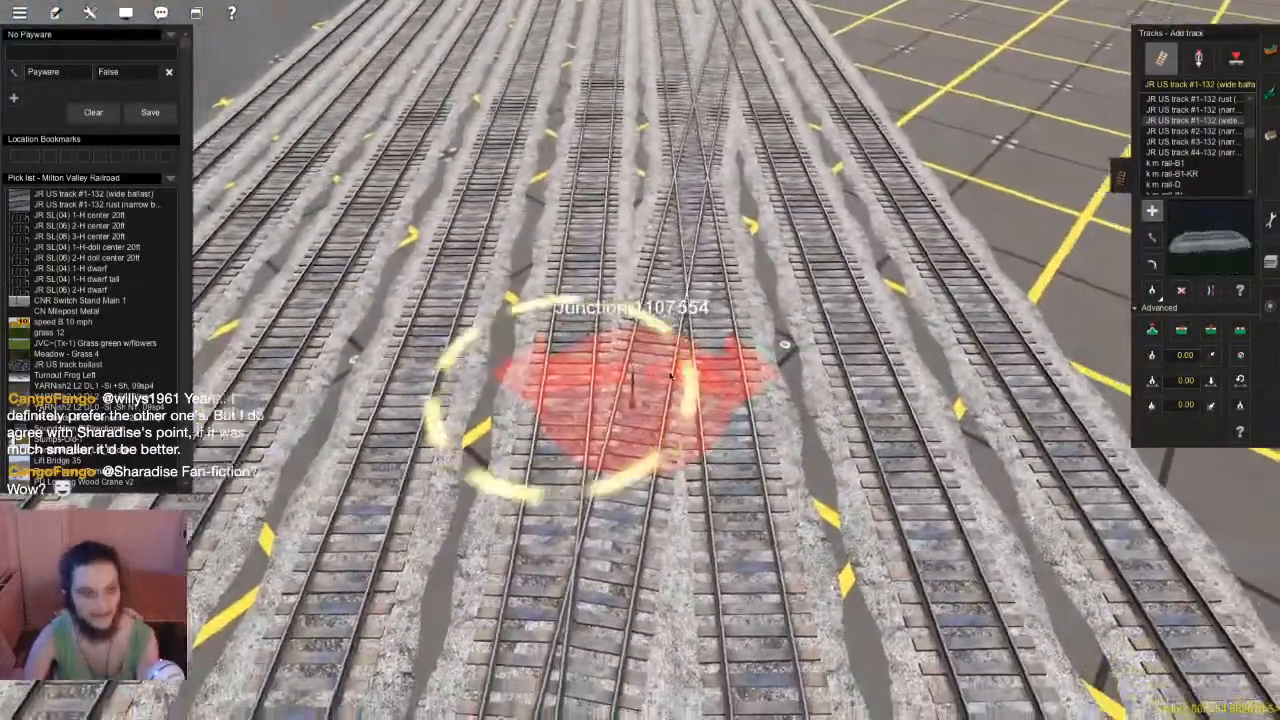
scroll(671, 376, up, 3)
drag(662, 374, 661, 246)
scroll(648, 252, down, 3)
key(Down)
right_click(656, 216)
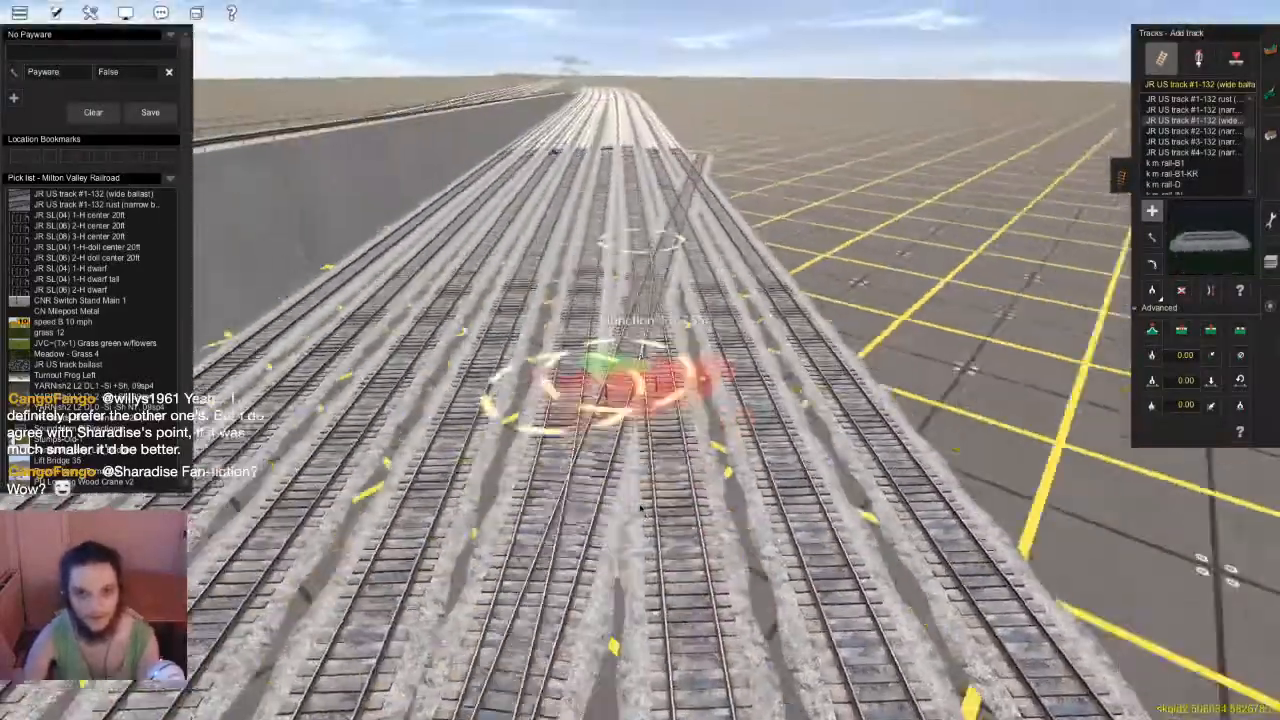
Delete the third-outermost track's leftover end below the new switch and straighten the joined track
right_click(641, 508)
key(d)
click(615, 470)
key(s)
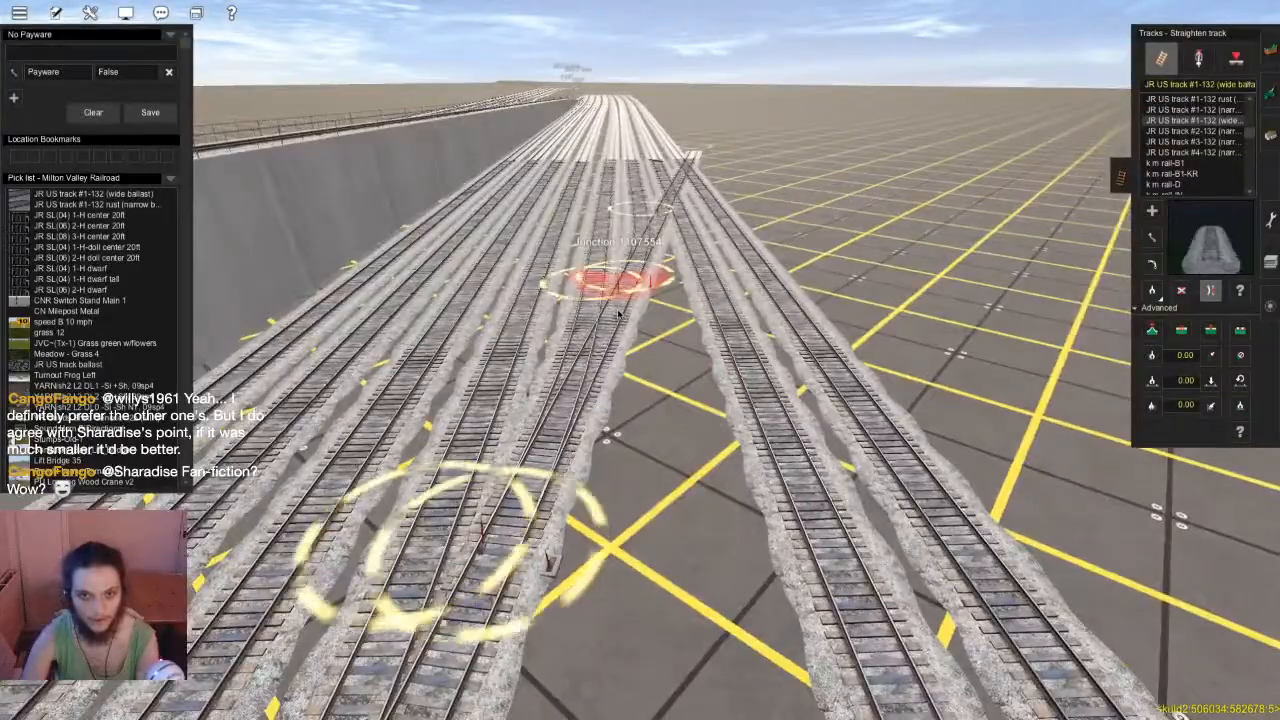
Join the ladder to the second-outermost yard track, straighten the connection and delete the track's cut-off end
scroll(618, 314, up, 5)
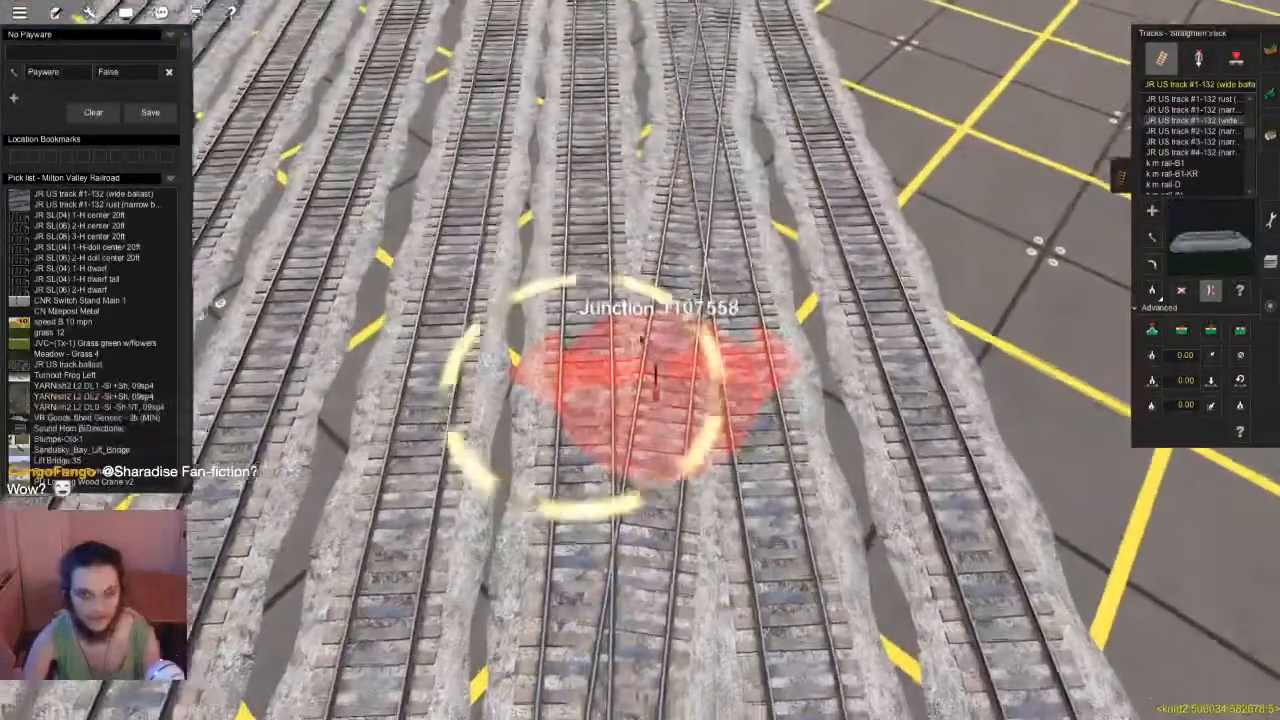
key(a)
right_click(645, 262)
key(Left)
key(Down)
key(Right)
key(s)
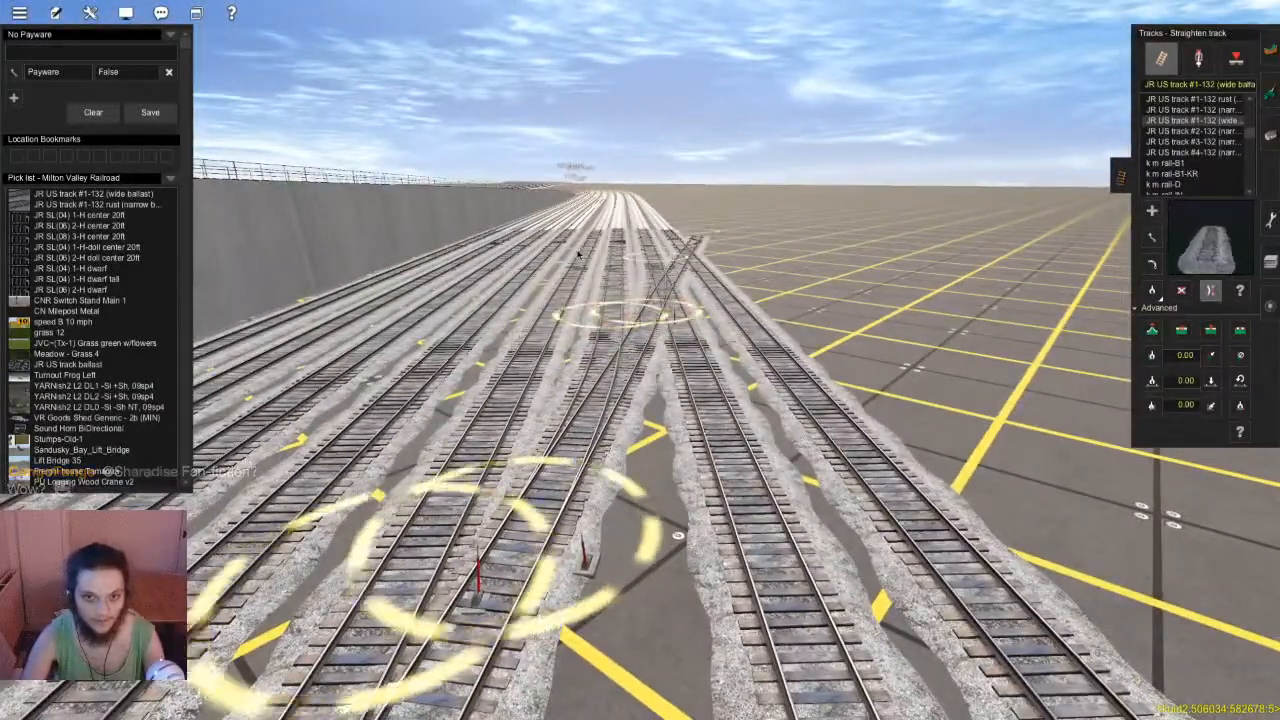
key(d)
click(668, 329)
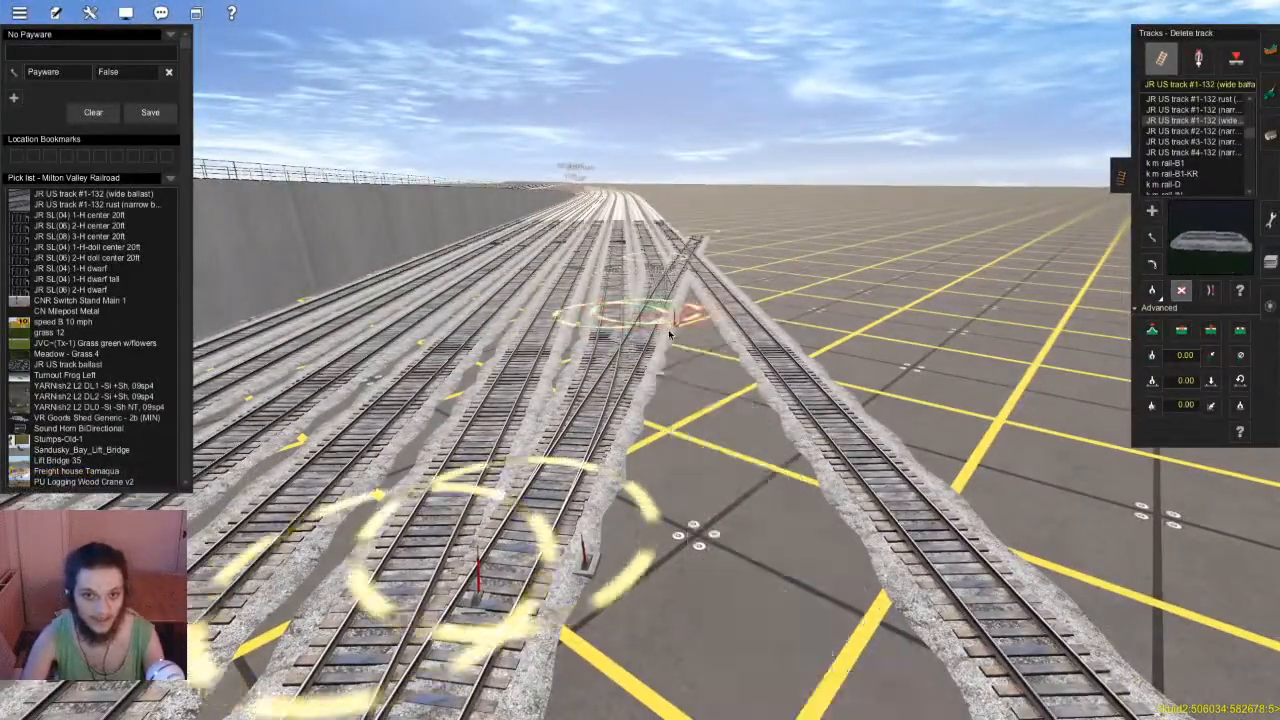
Connect the ladder track to the outermost yard track at their crossing and straighten the new pieces
key(a)
scroll(668, 329, up, 8)
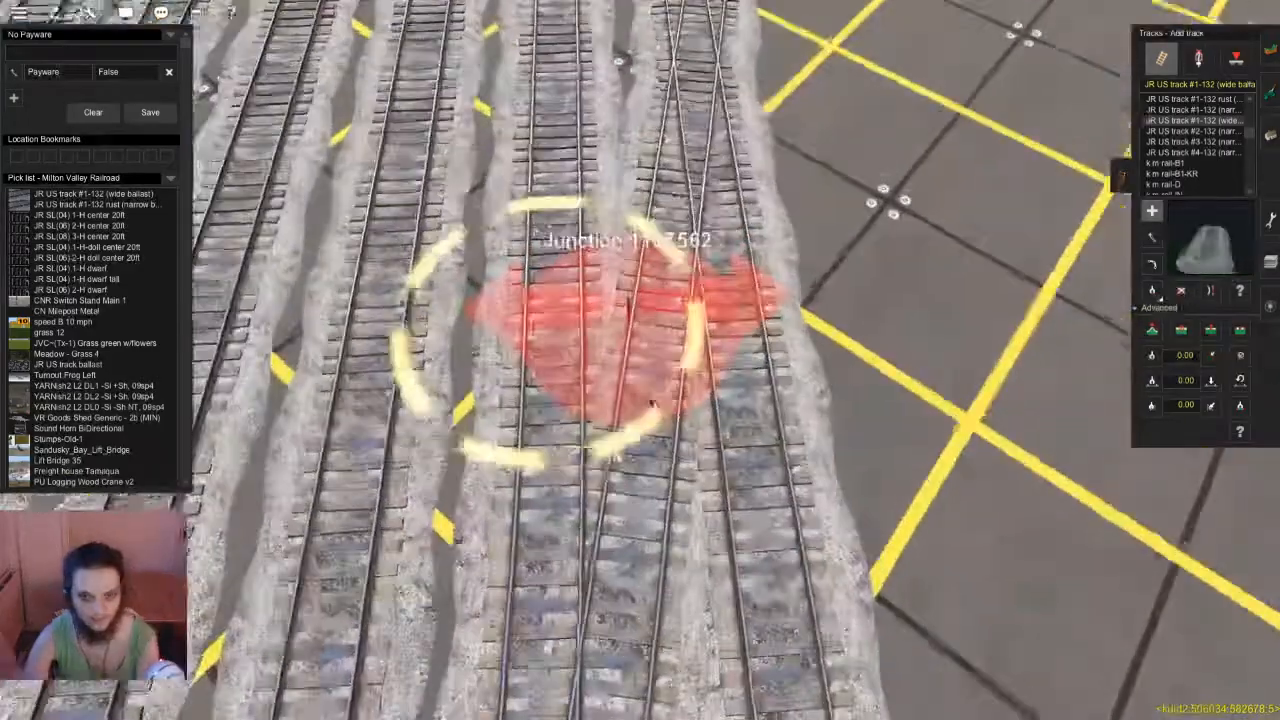
click(651, 384)
key(Up)
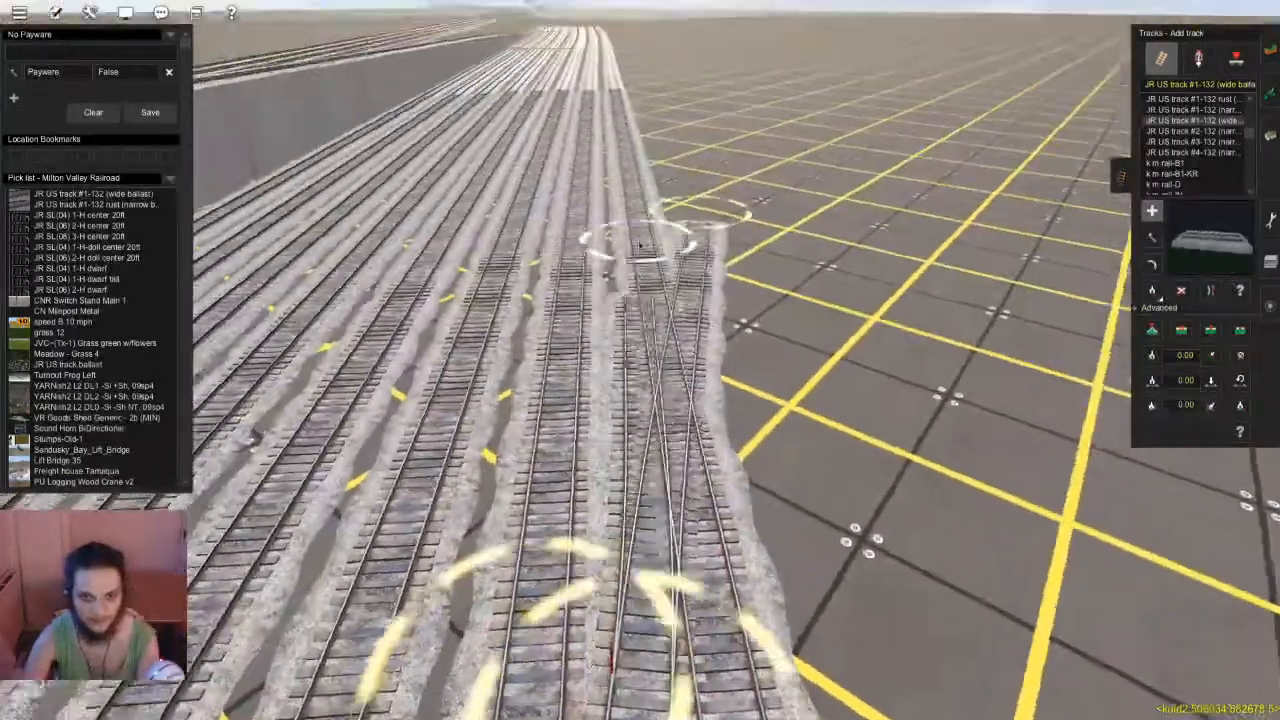
click(650, 270)
key(d)
key(s)
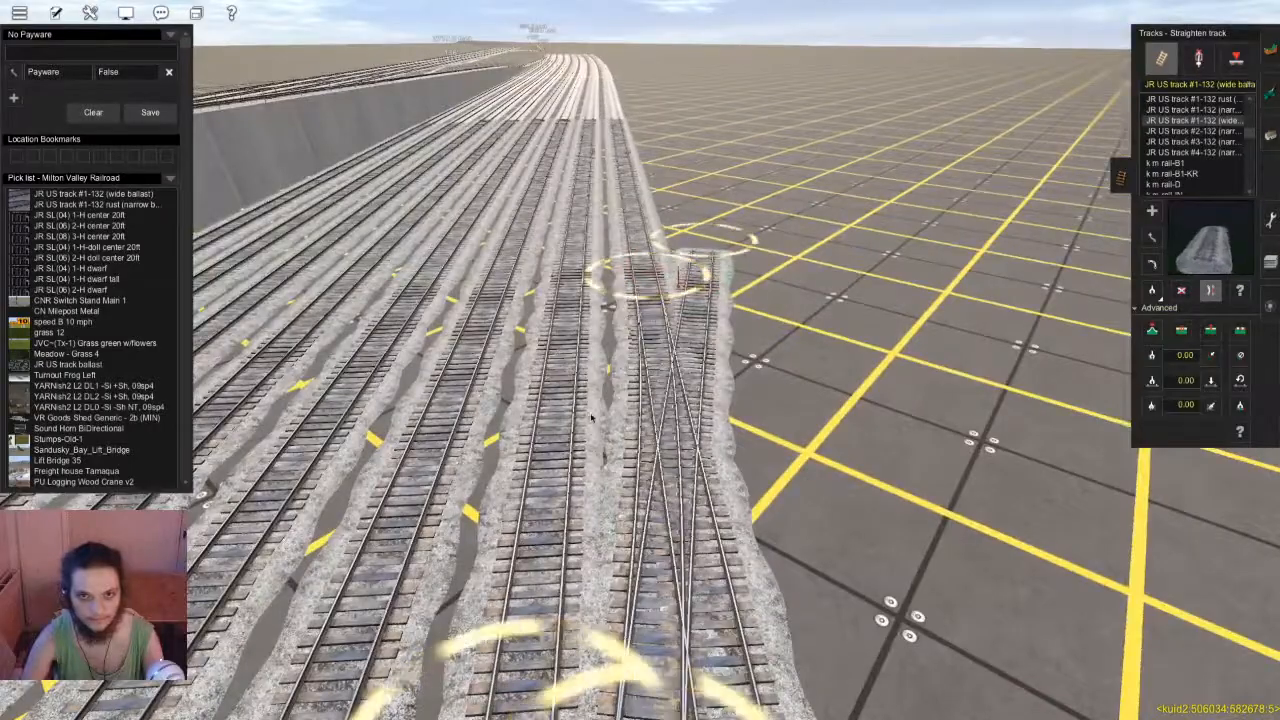
Delete the outermost track's leftover end below the last switch and straighten the remaining ladder track
key(Down)
key(d)
click(757, 451)
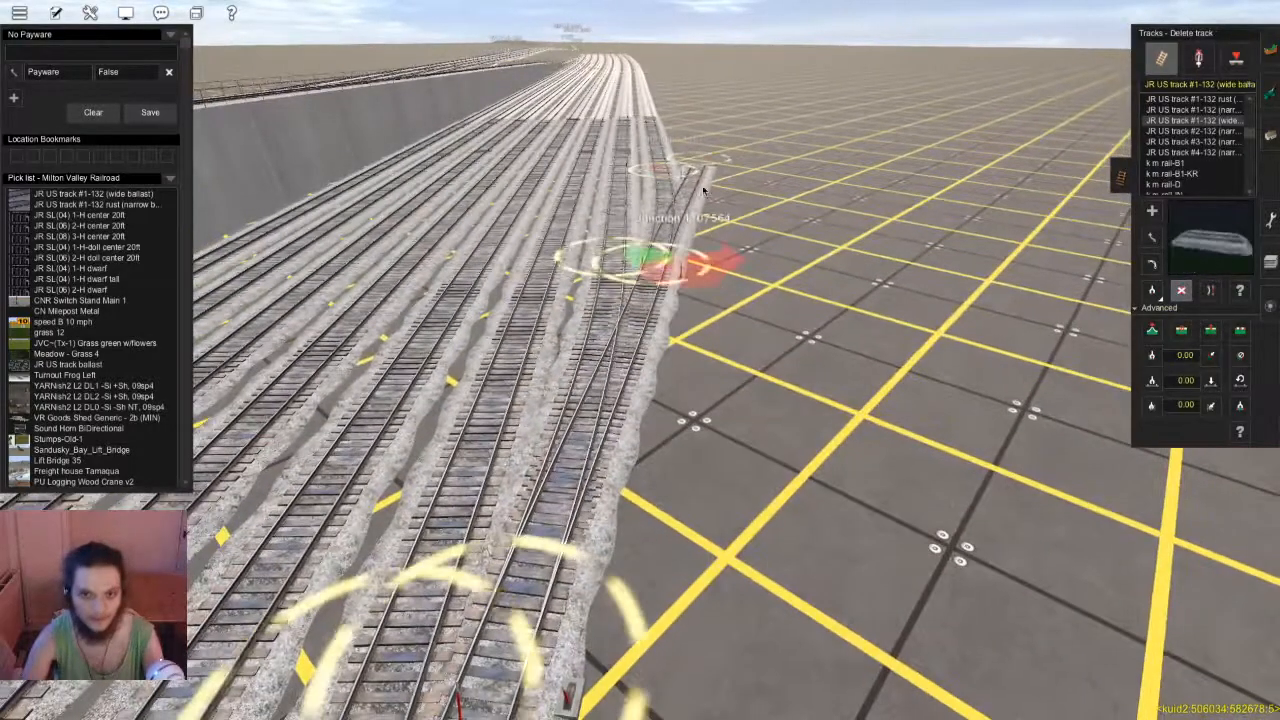
key(s)
key(Up)
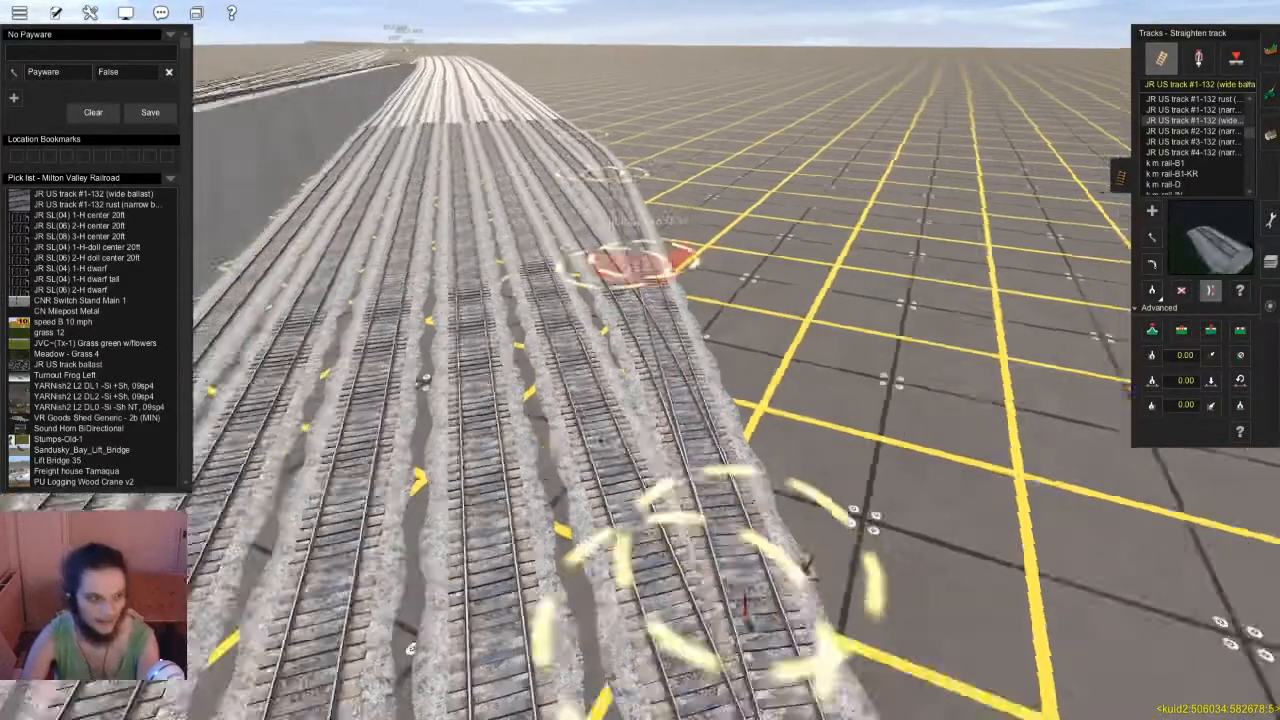
Delete the existing switch stands at the junctions along the yard ladder and save the route
right_drag(748, 606, 643, 540)
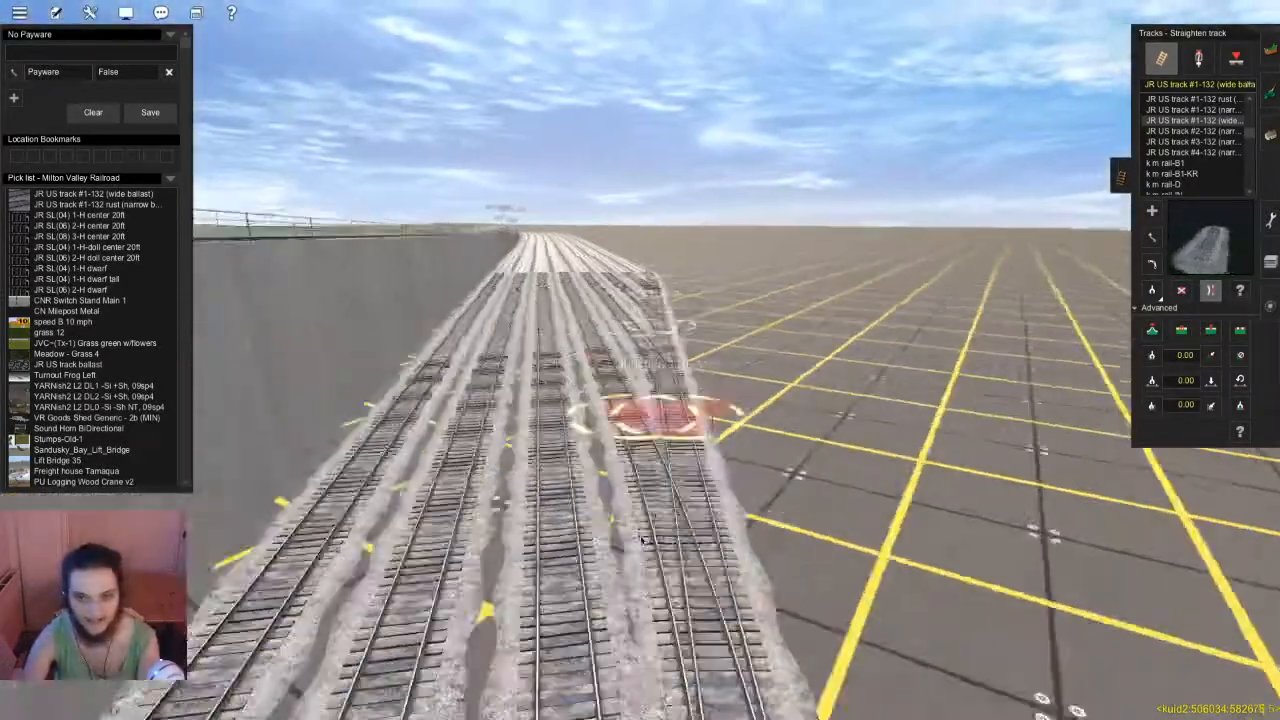
key(Down)
click(1198, 58)
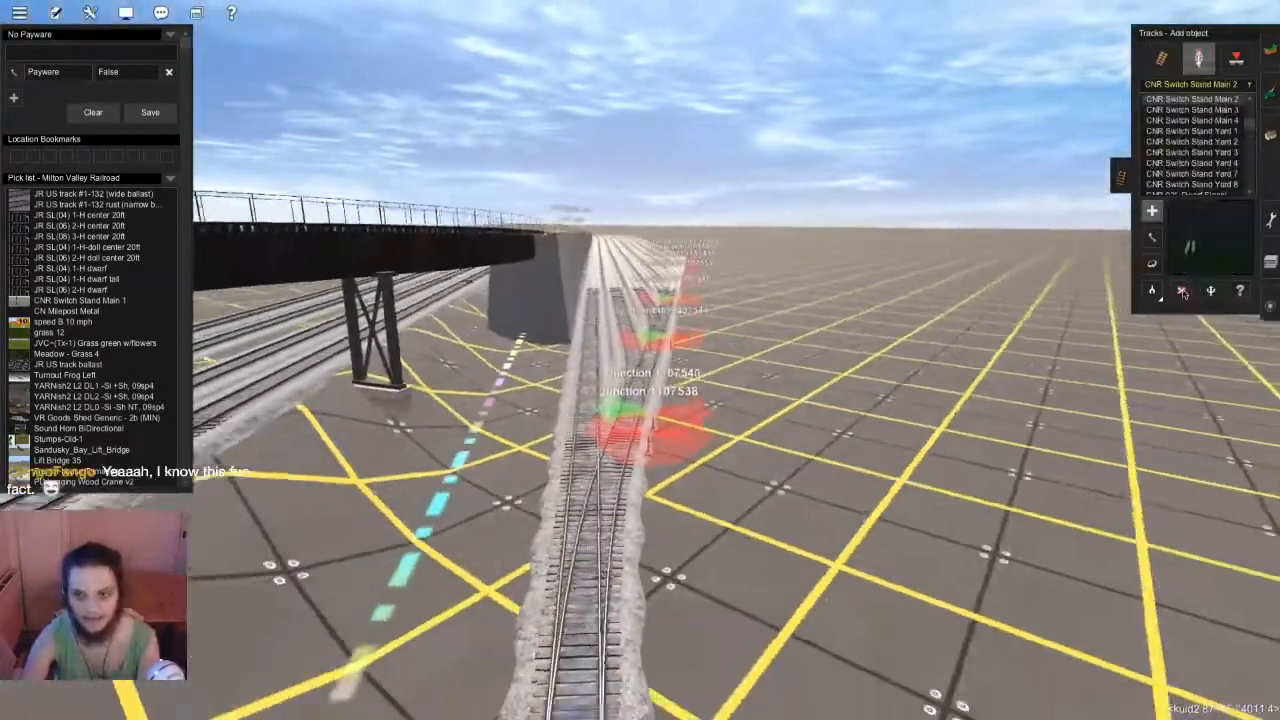
click(1181, 290)
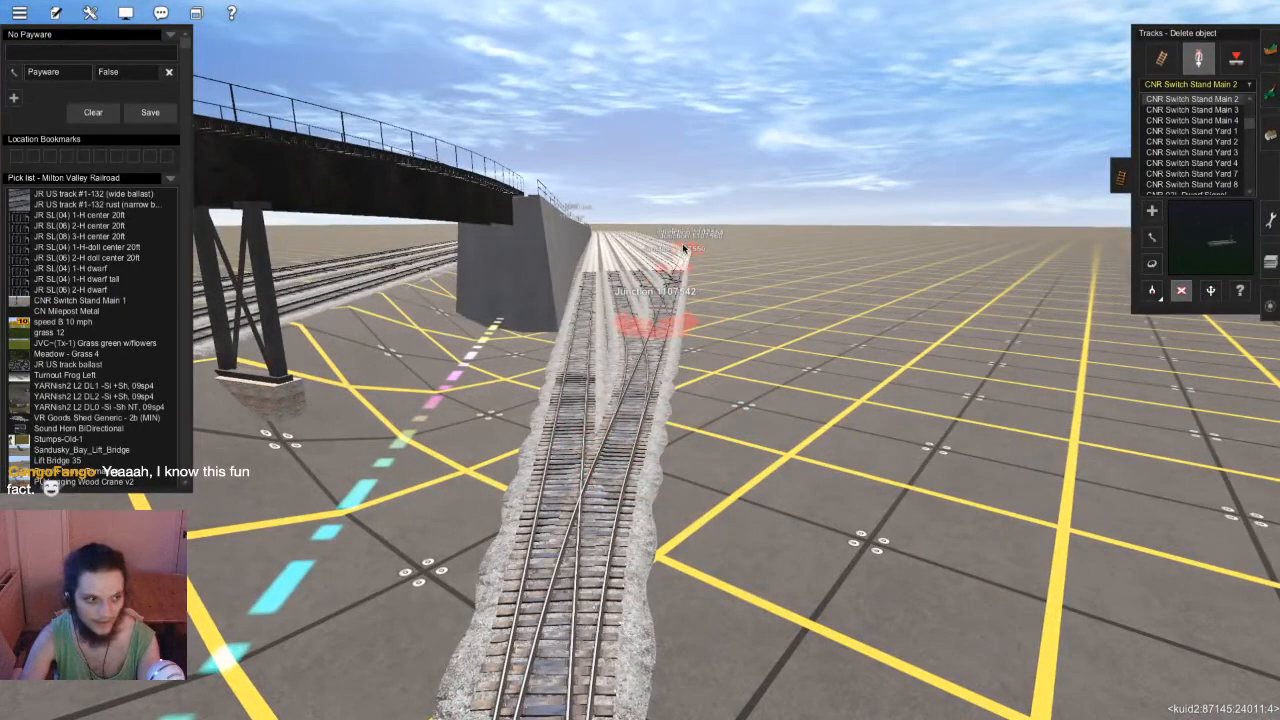
key(Down)
key(Right)
key(Left)
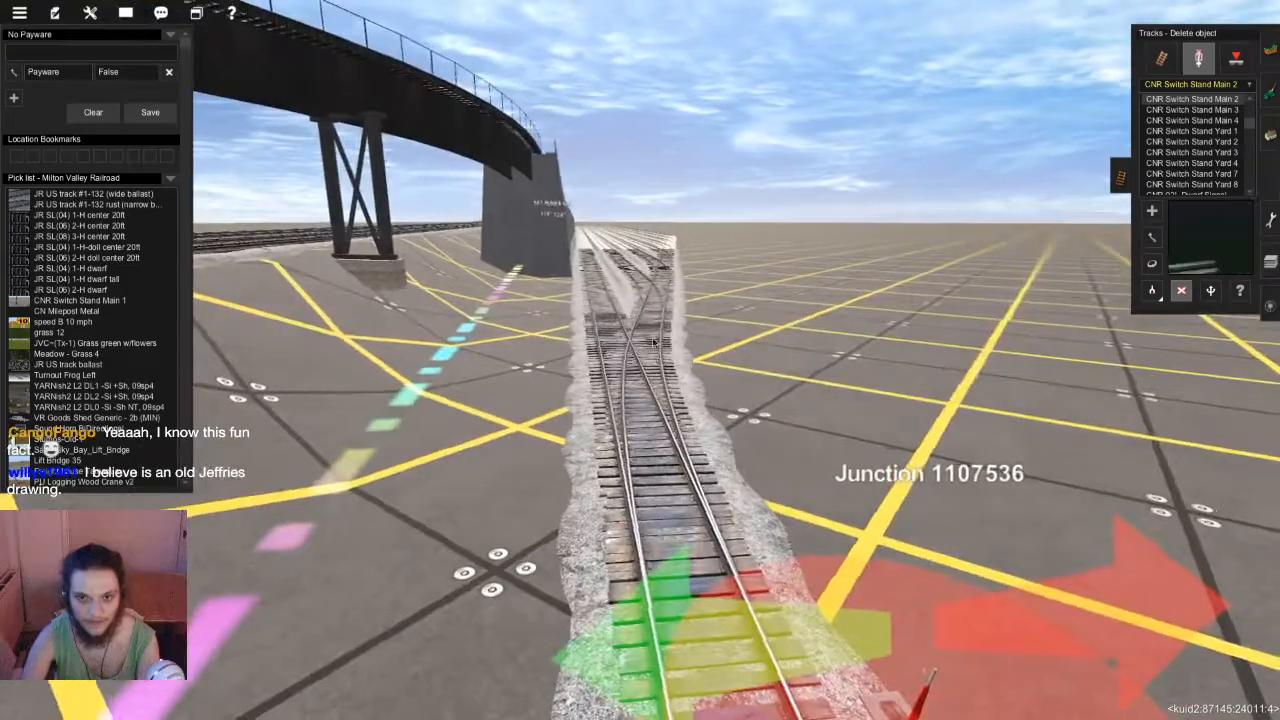
key(Up)
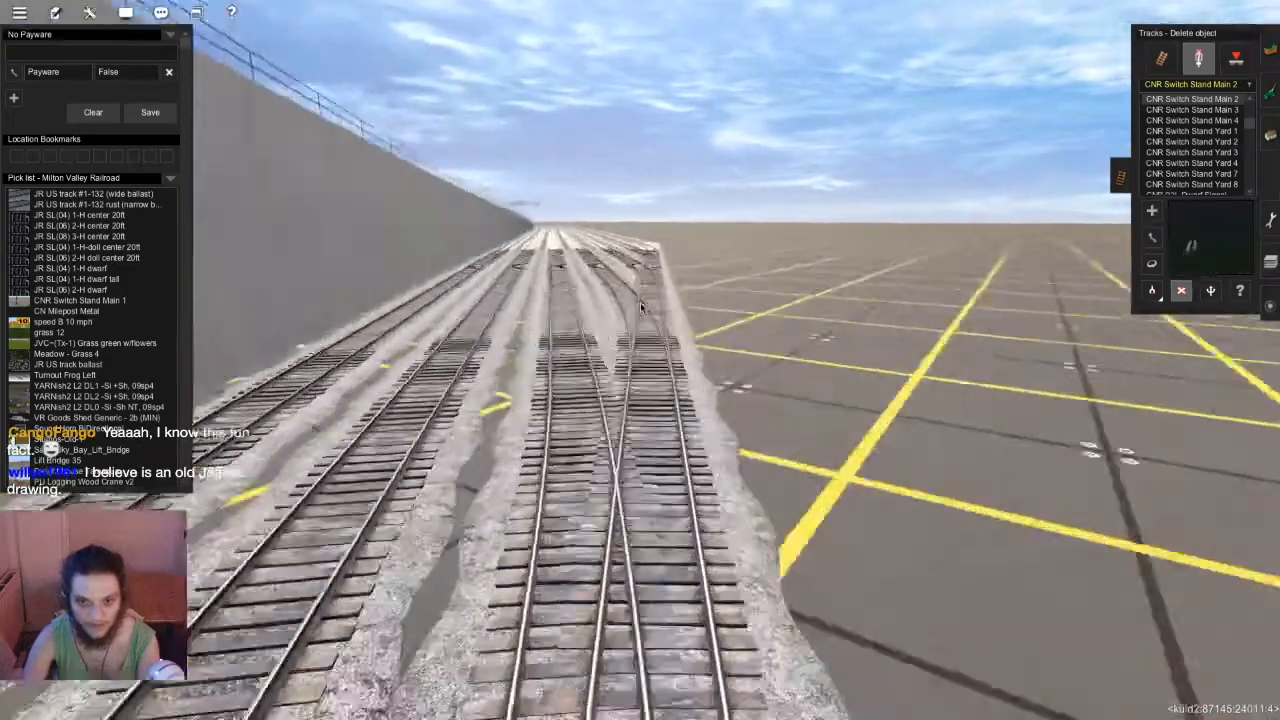
scroll(641, 309, down, 5)
key(Left)
key(Up)
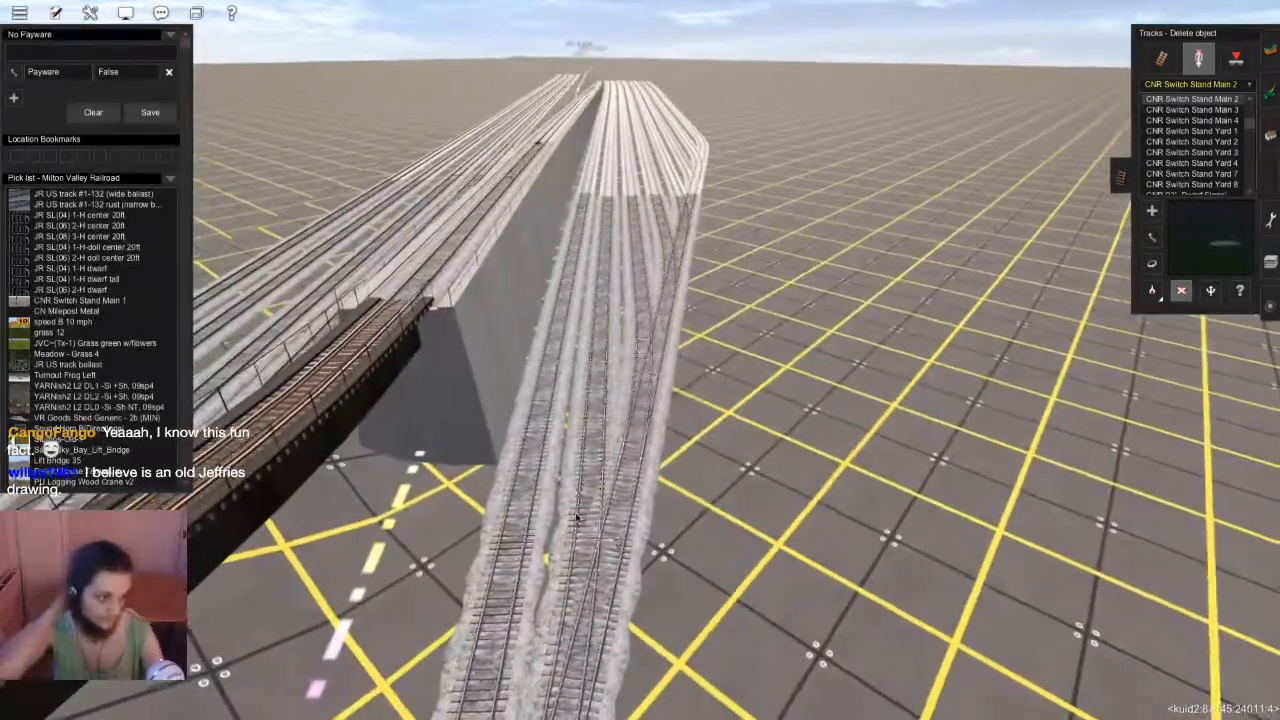
key(ctrl+s)
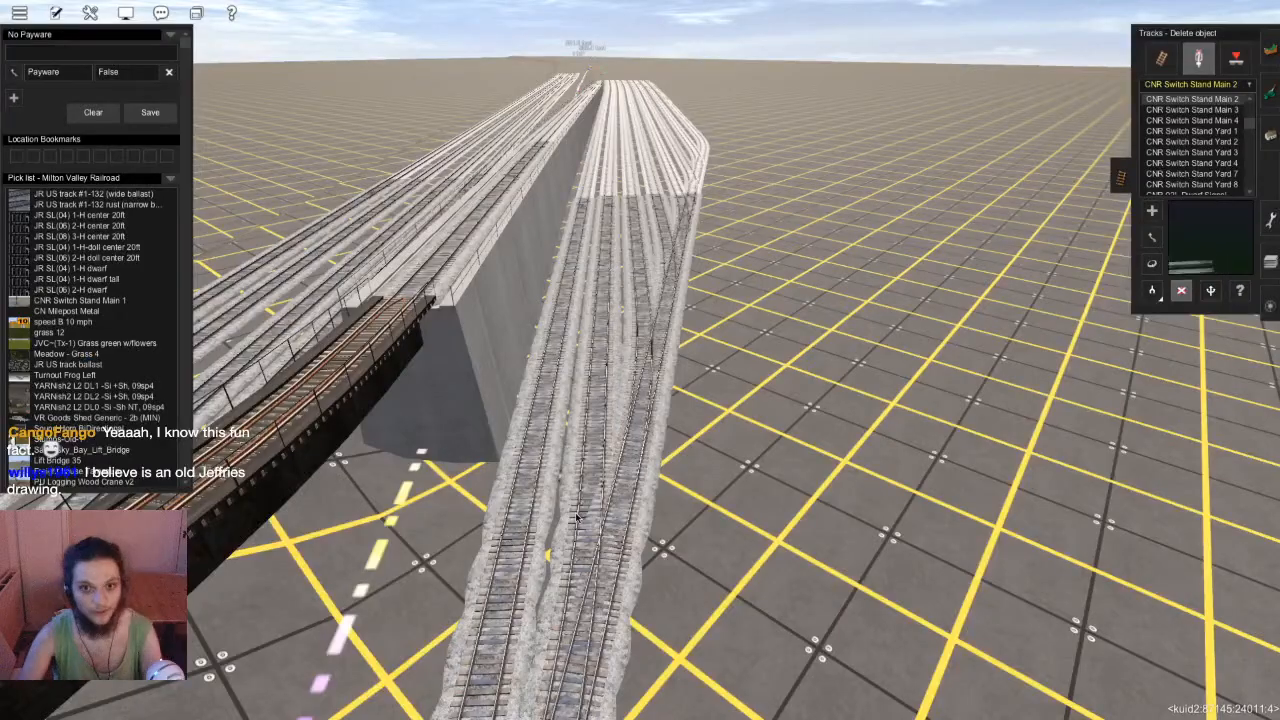
Check the ladder's entry track and first switch for leftover switch stands and save the route
key(Left)
key(Down)
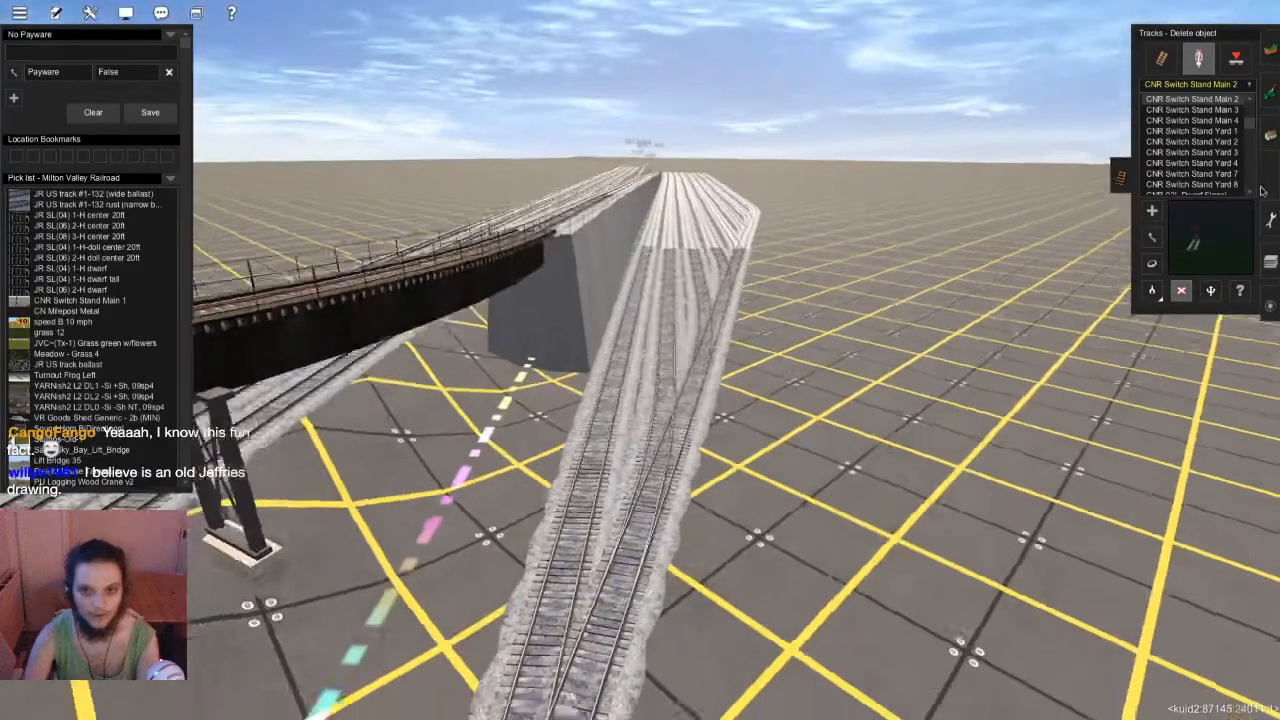
click(1161, 60)
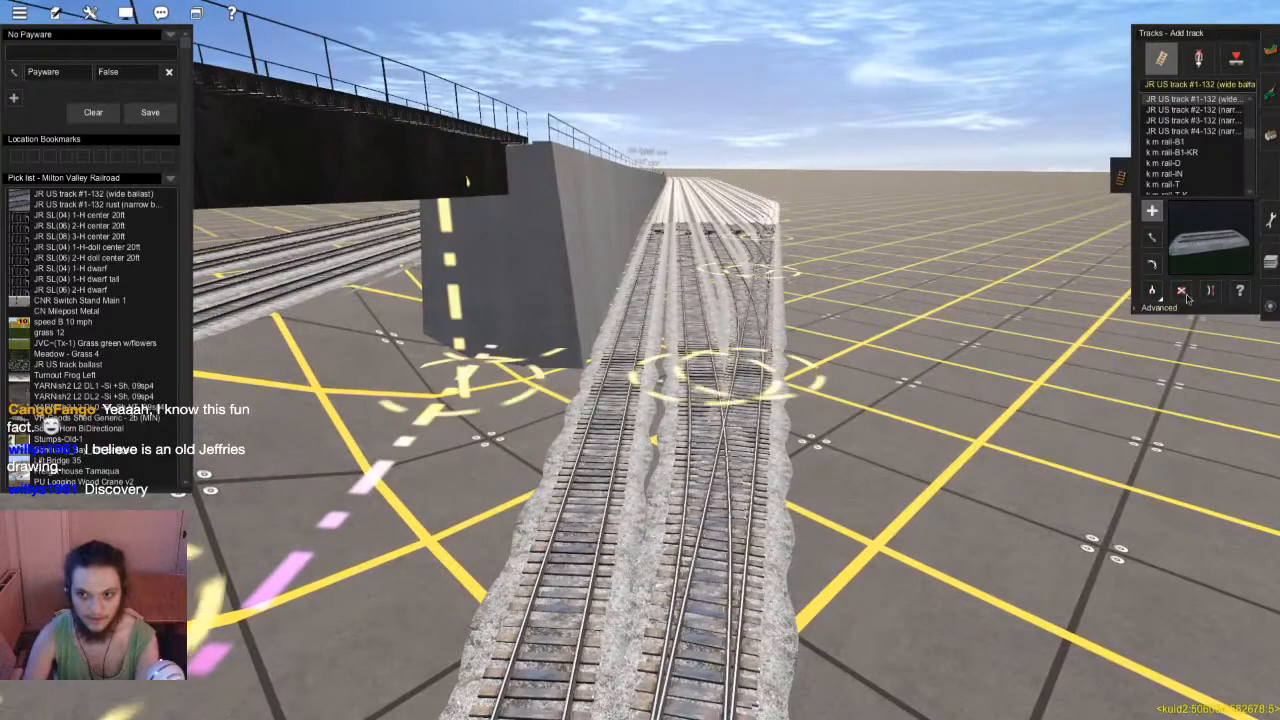
click(1210, 290)
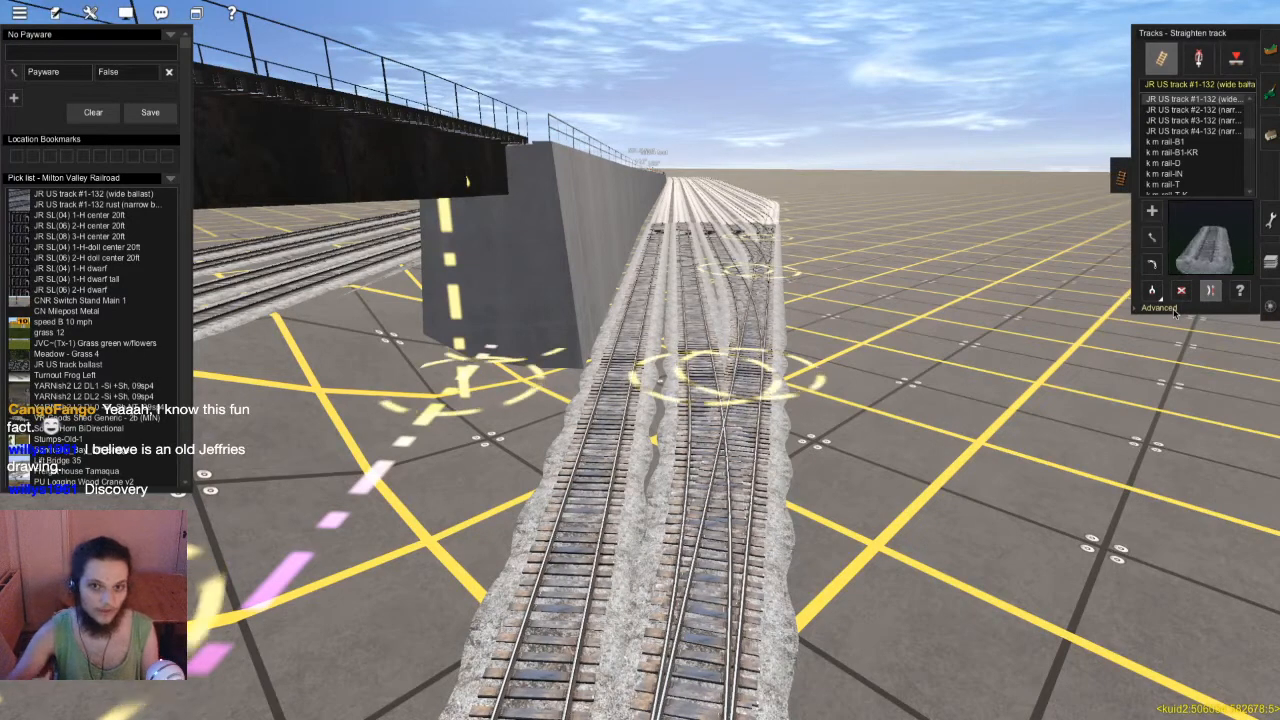
scroll(720, 380, down, 5)
right_drag(720, 380, 646, 420)
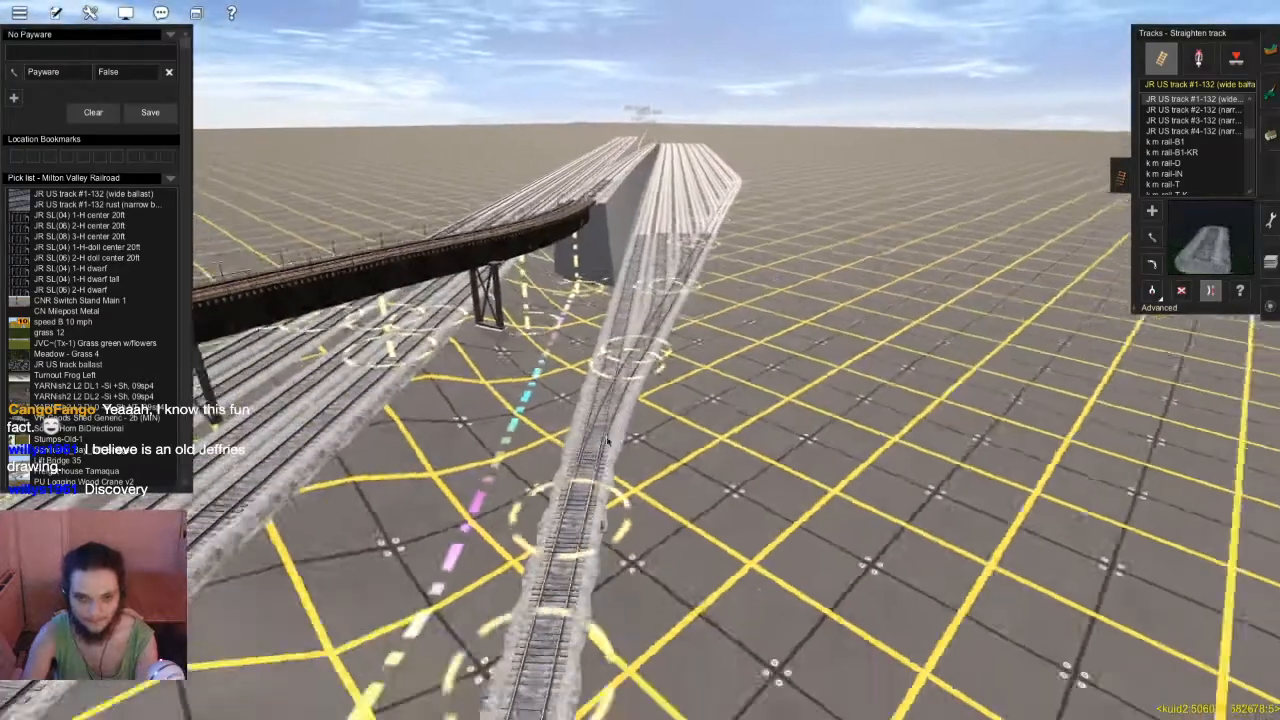
right_click(607, 445)
scroll(660, 370, up, 5)
key(w)
key(d)
click(670, 381)
key(ctrl+s)
key(Return)
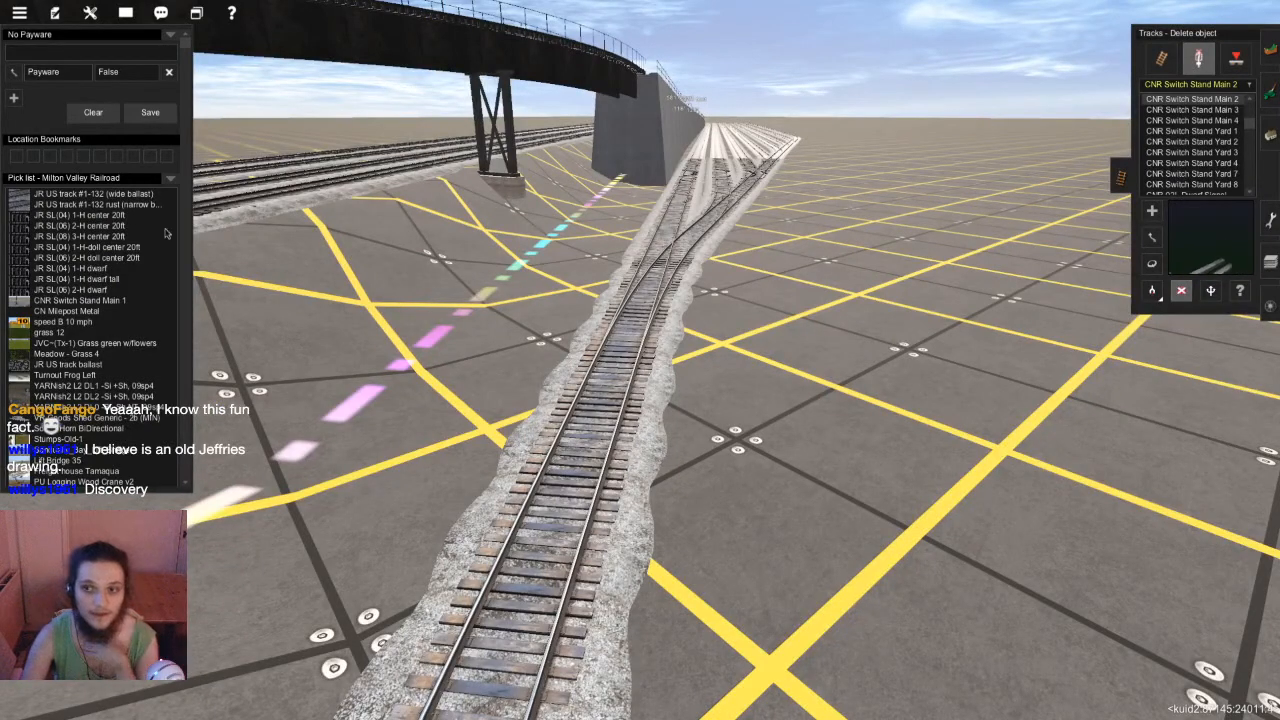
Reapply the No Payware filter, try a CNR Switch Stand Main 2 at the first ladder switch and delete it
click(170, 38)
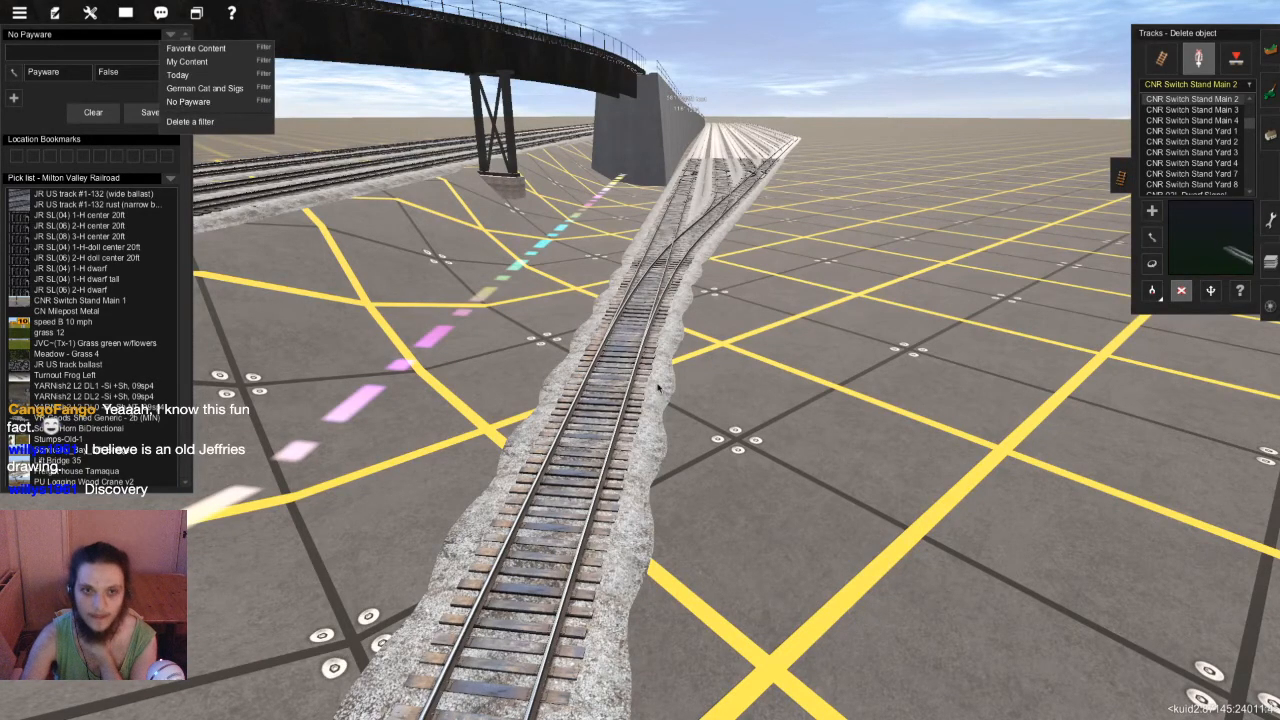
click(185, 102)
right_drag(647, 485, 652, 361)
click(652, 359)
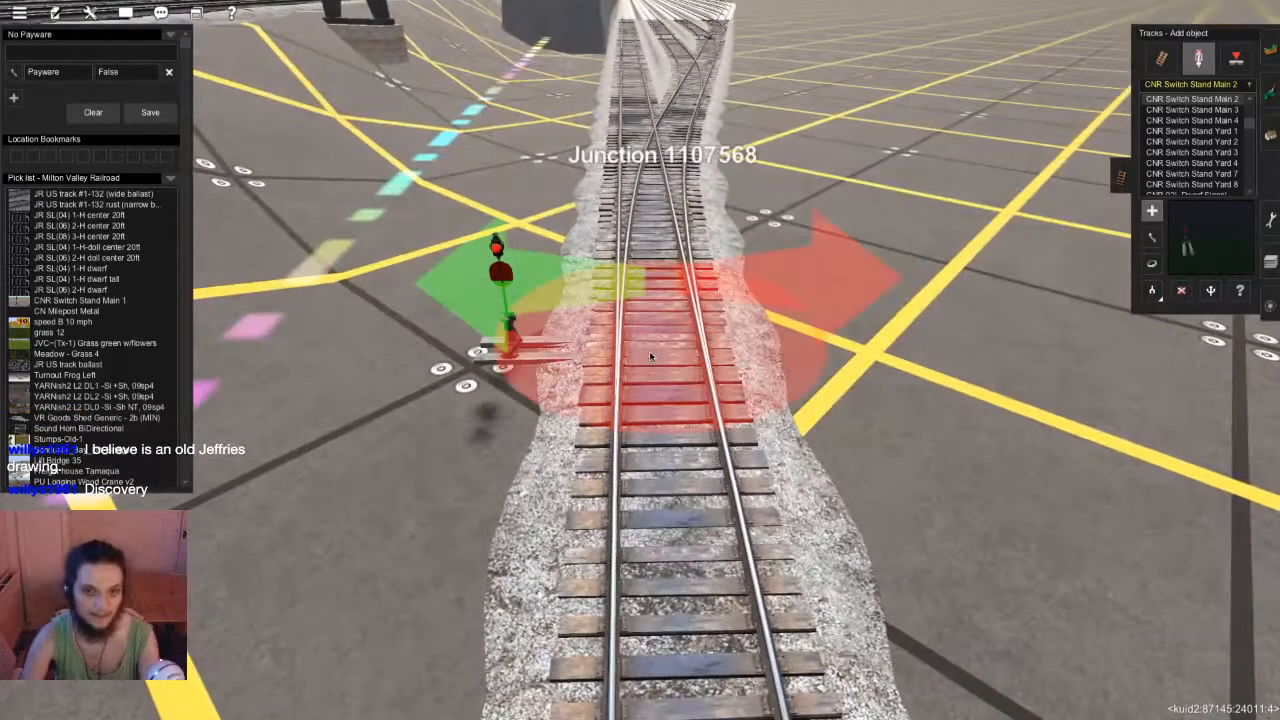
key(d)
click(652, 352)
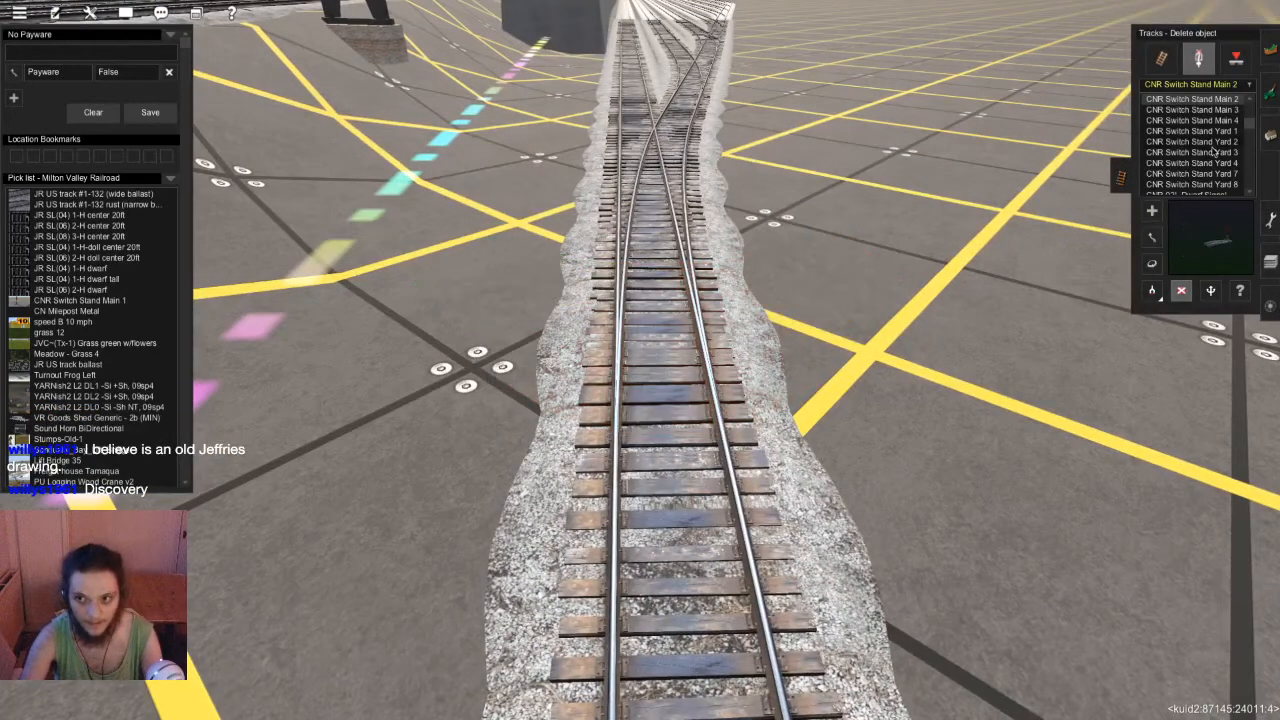
Try a CNR Switch Stand Yard 2 at the first ladder switch and delete it
click(1192, 141)
key(a)
click(676, 338)
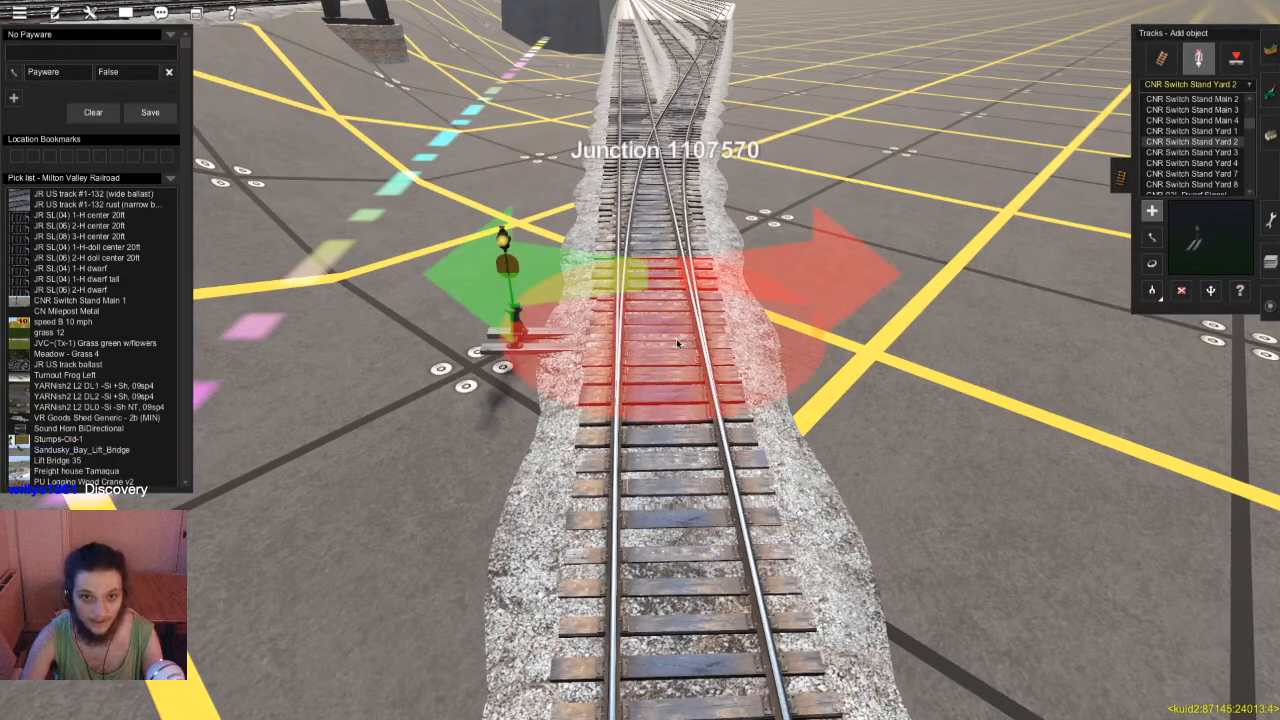
key(d)
click(676, 340)
Place a CNR Switch Stand Yard 2 at the first ladder switch and rotate it to the outer side of the track
key(a)
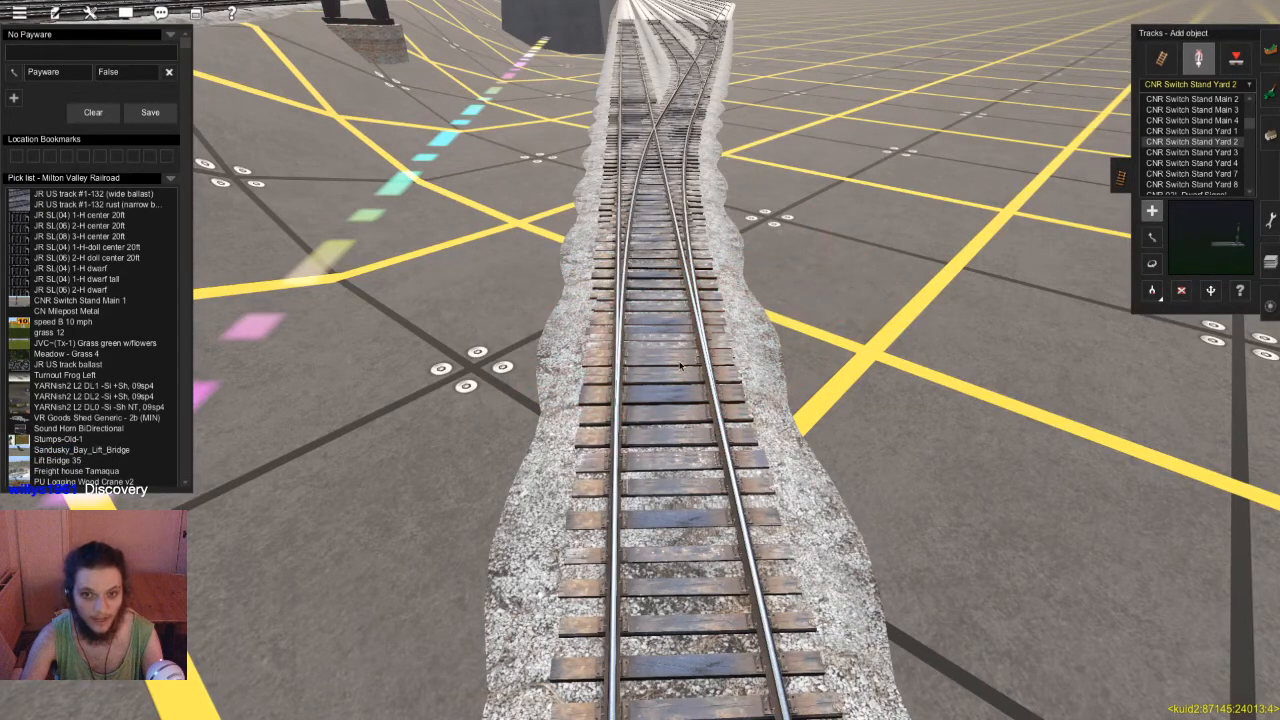
click(672, 362)
key(r)
click(672, 362)
Try a rotated CNR Switch Stand Yard 2 at the second ladder switch and delete it
right_click(651, 222)
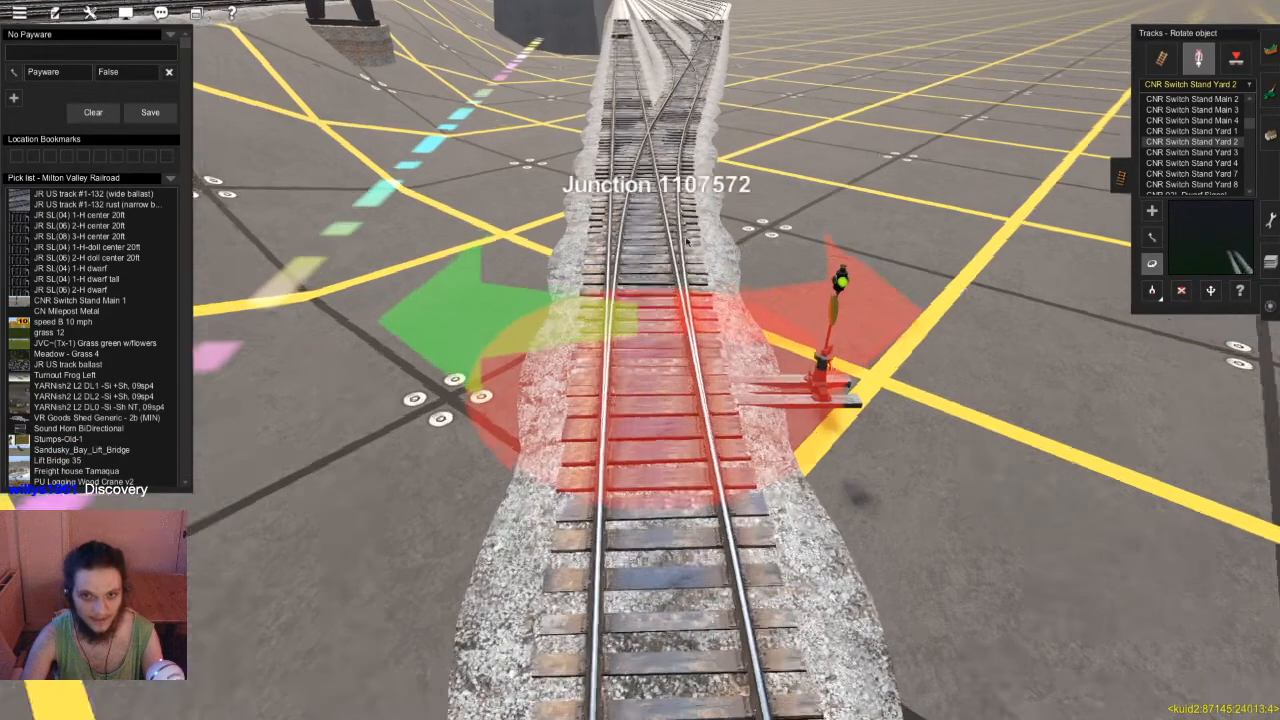
key(a)
click(649, 317)
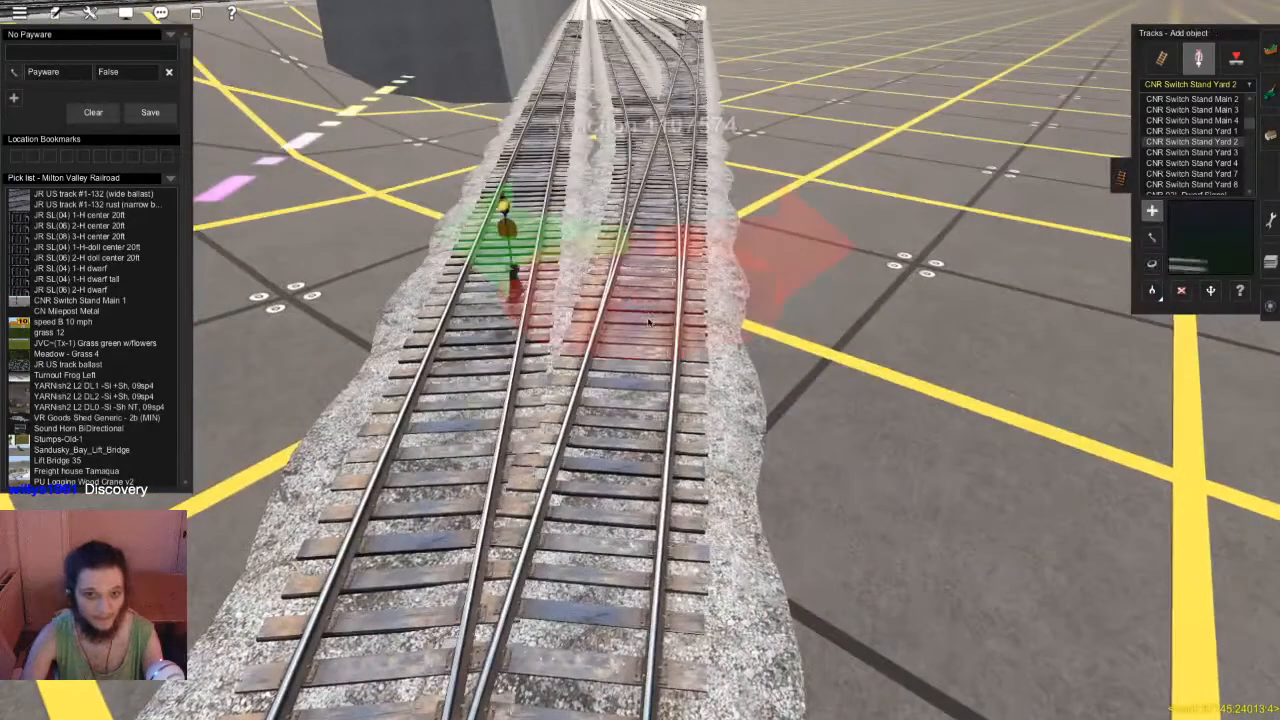
key(r)
click(649, 317)
key(a)
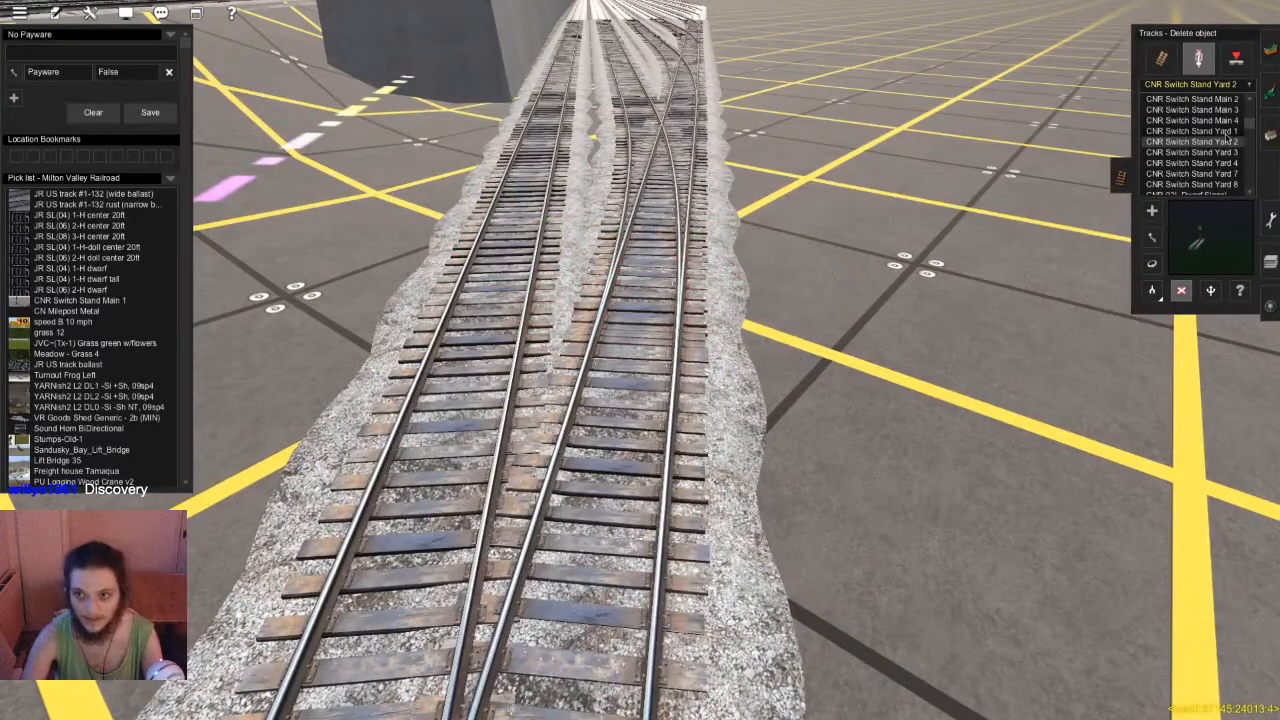
Place a CNR Switch Stand Yard 1 at the second ladder switch, rotate it to the outer side and switch its junction direction
click(630, 320)
key(r)
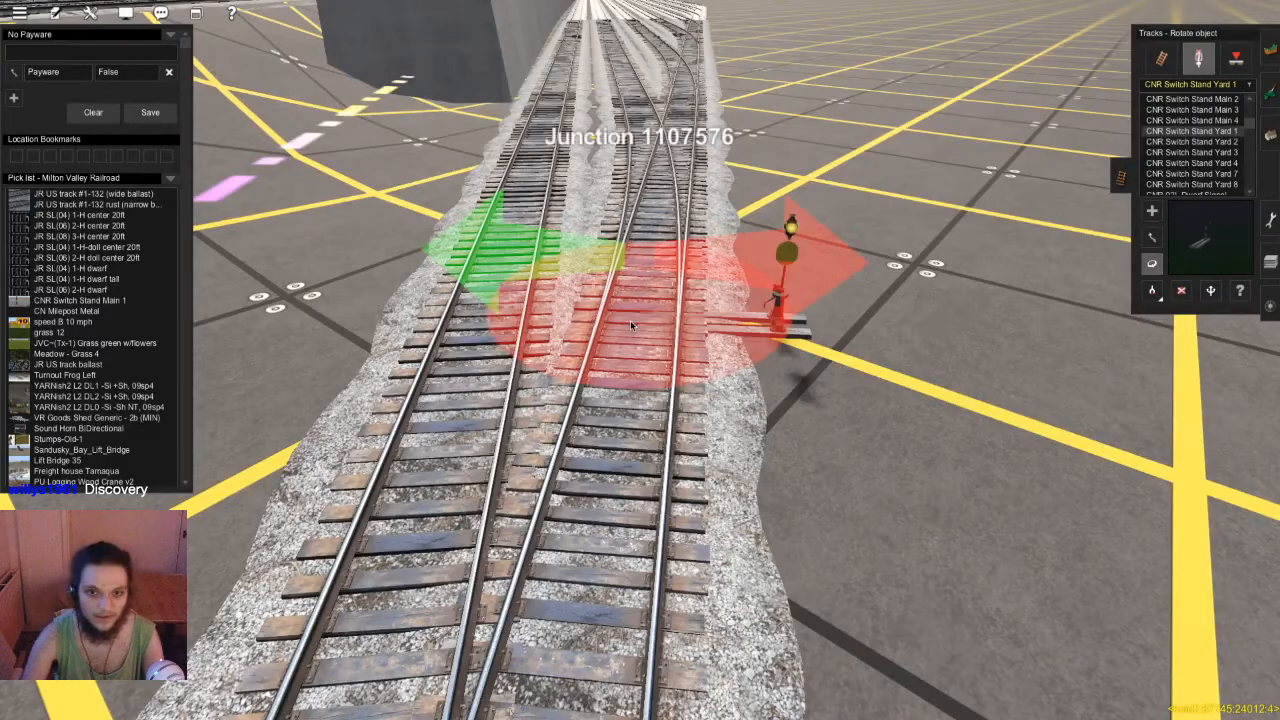
key(j)
click(634, 322)
Add outward-facing CNR Switch Stand Yard 1 stands at the third and fourth ladder switches and switch the fourth's junction direction
right_click(686, 98)
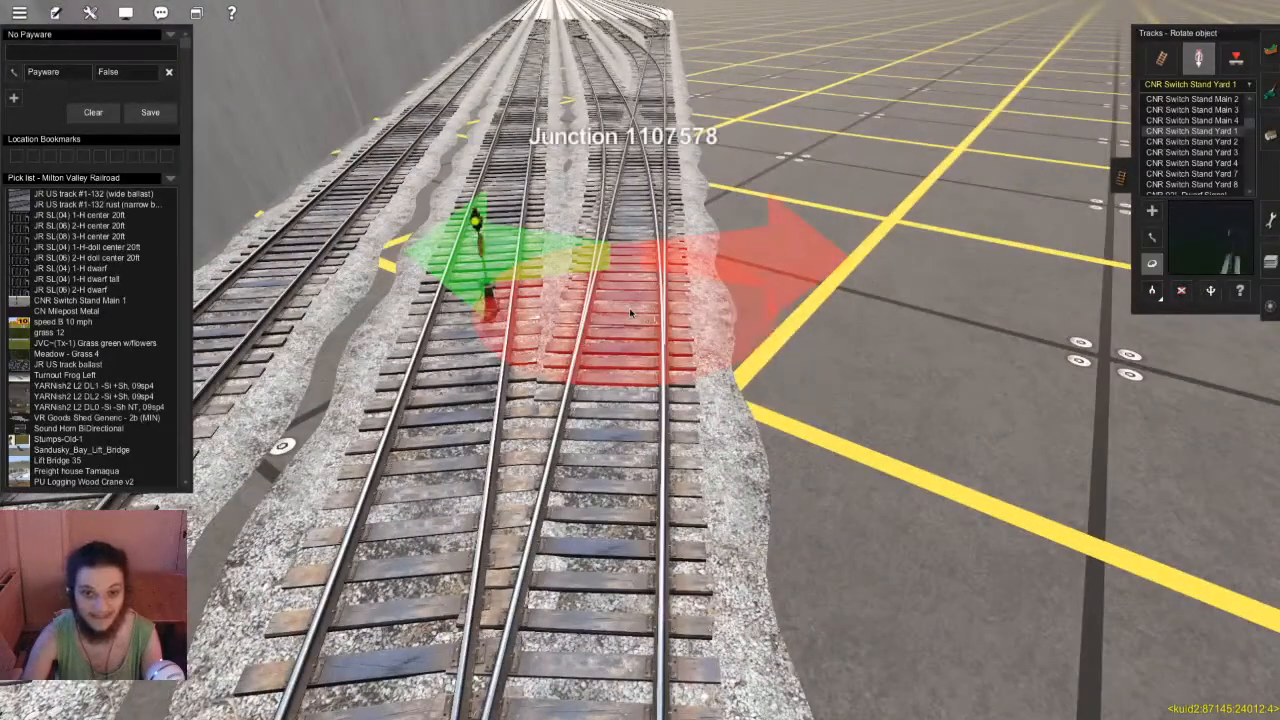
click(631, 313)
right_click(672, 106)
key(a)
key(r)
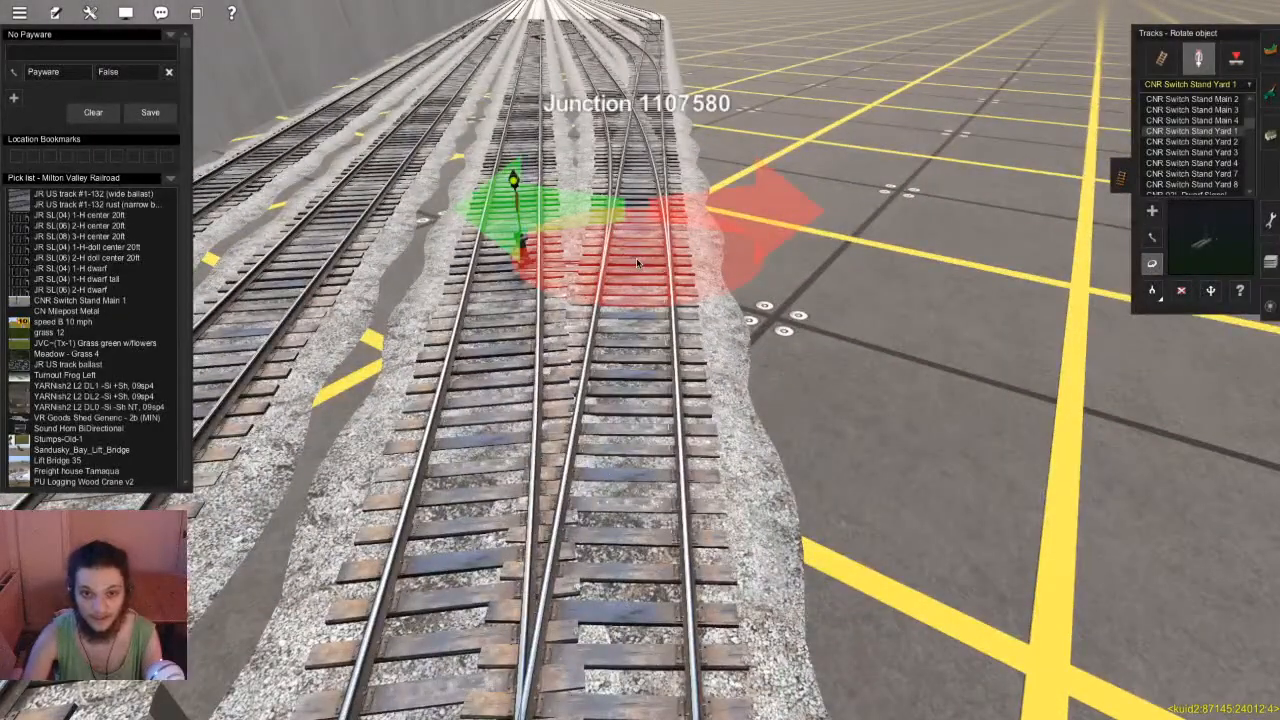
click(637, 260)
key(j)
click(637, 260)
Add a CNR Switch Stand Yard 1 on the outer side of the fifth ladder switch and switch its junction direction
right_click(646, 234)
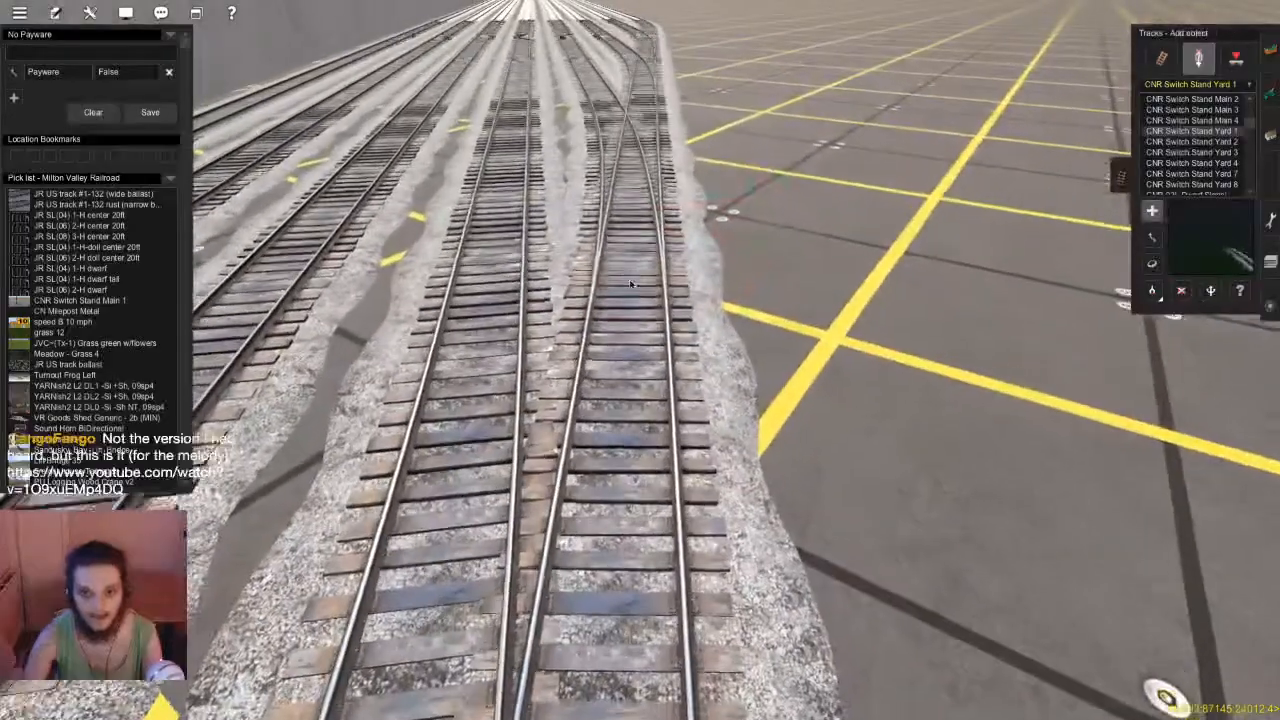
key(r)
click(625, 280)
key(j)
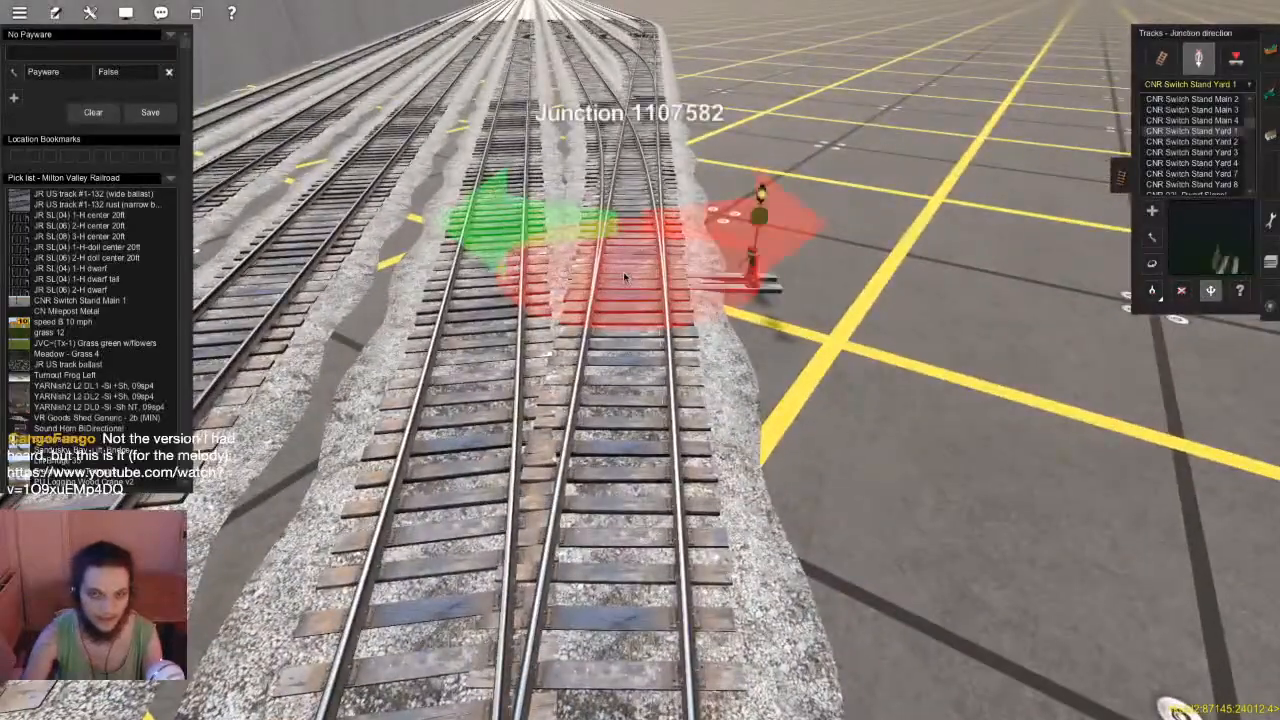
click(625, 279)
Add an outward-facing CNR Switch Stand Yard 1 at the sixth ladder switch, switch its junction direction and shift the stand along the track
right_click(617, 260)
key(a)
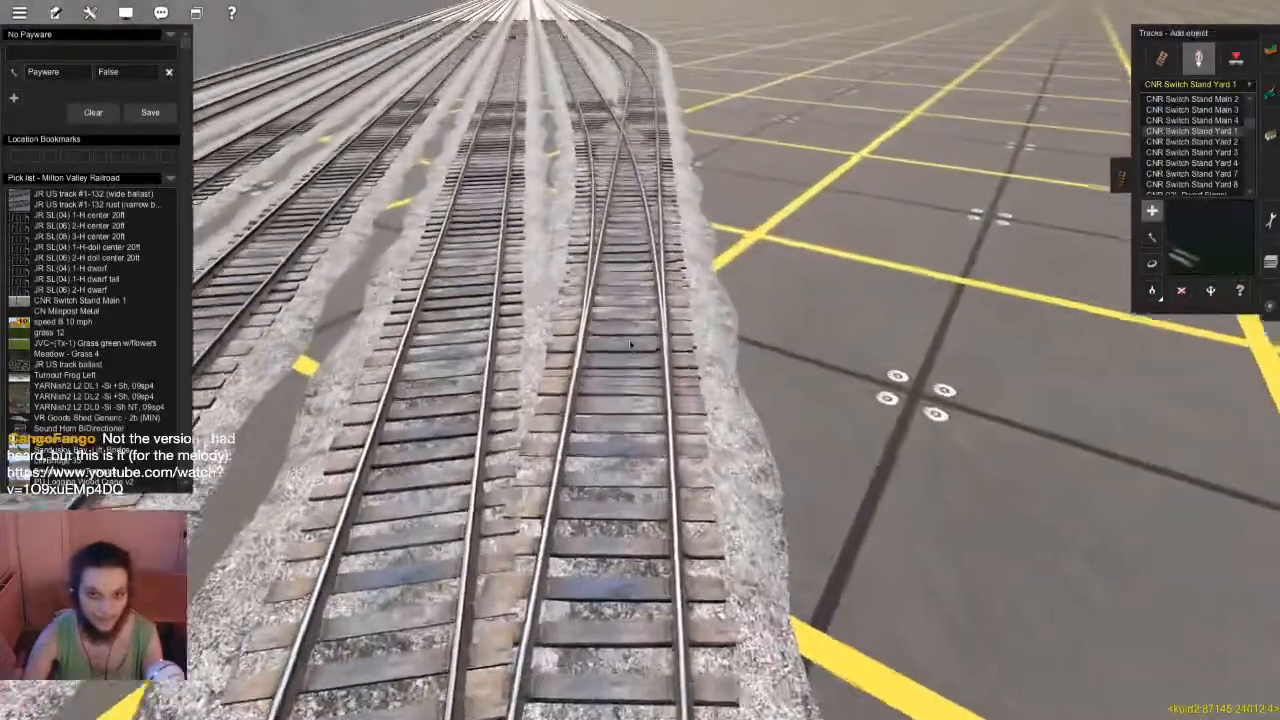
click(629, 349)
key(r)
click(629, 349)
key(j)
click(629, 349)
key(m)
drag(643, 339, 649, 405)
Add an outward-facing CNR Switch Stand Yard 1 at the seventh ladder switch, switch its junction direction and save the route
key(a)
right_click(638, 219)
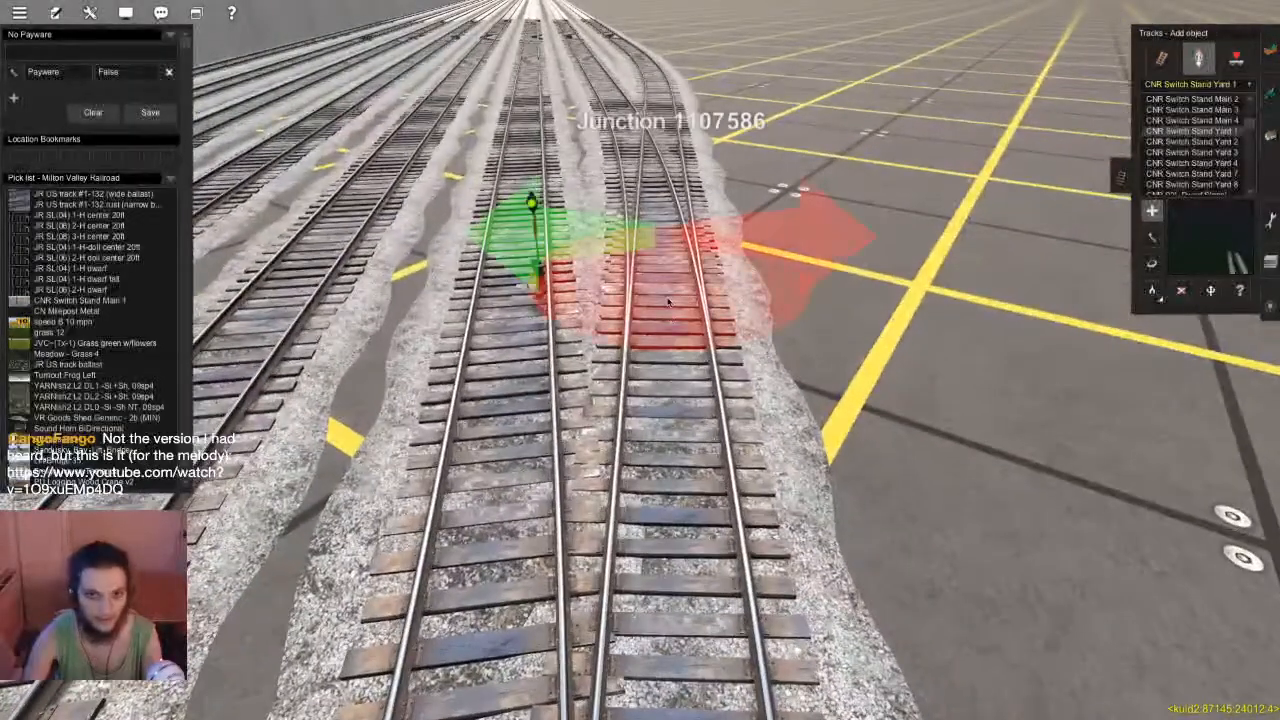
key(r)
click(663, 289)
key(j)
click(663, 289)
right_click(627, 543)
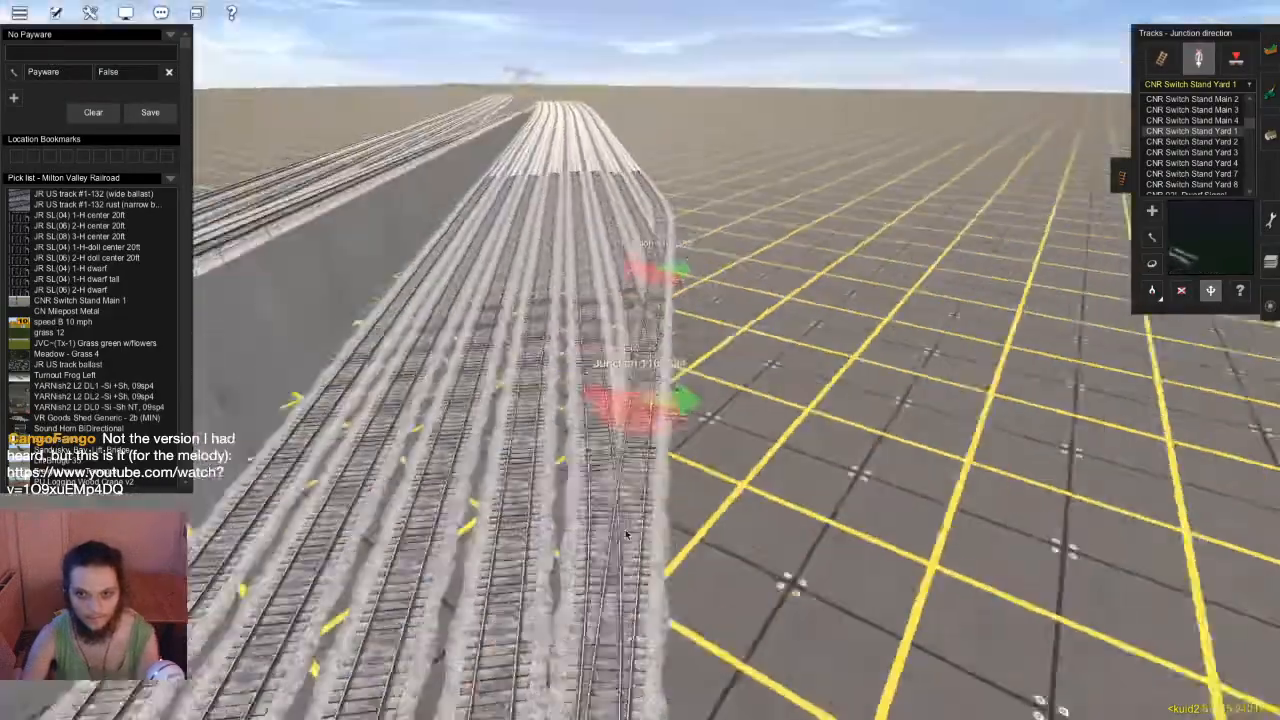
key(ctrl+s)
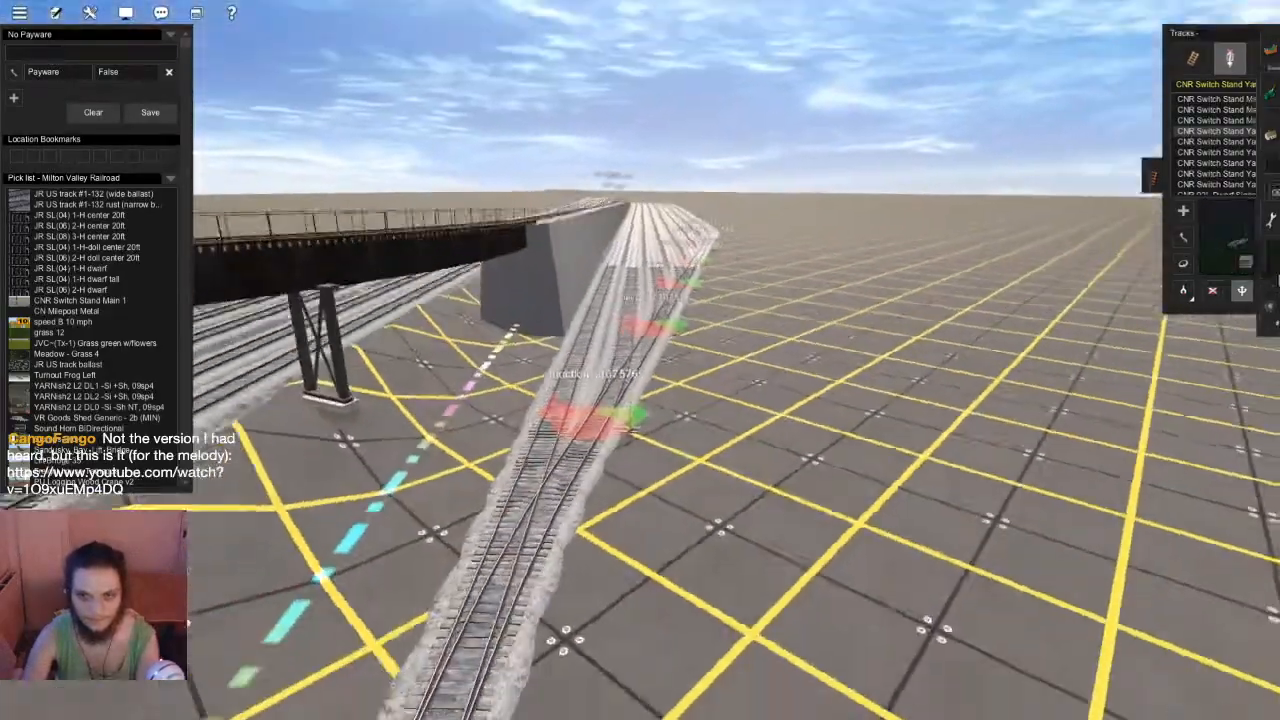
key(Return)
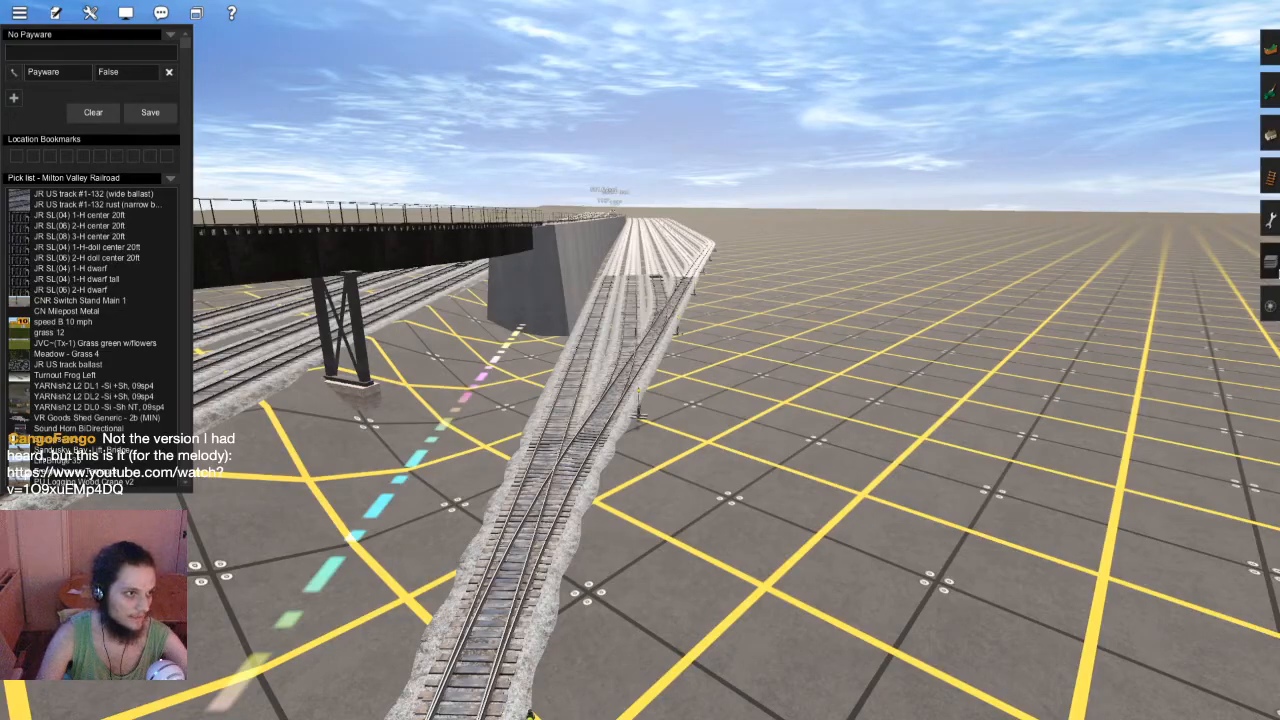
Examine the layout of the parallel yard tracks from the finished ladder toward the far end of the yard
scroll(711, 408, down, 8)
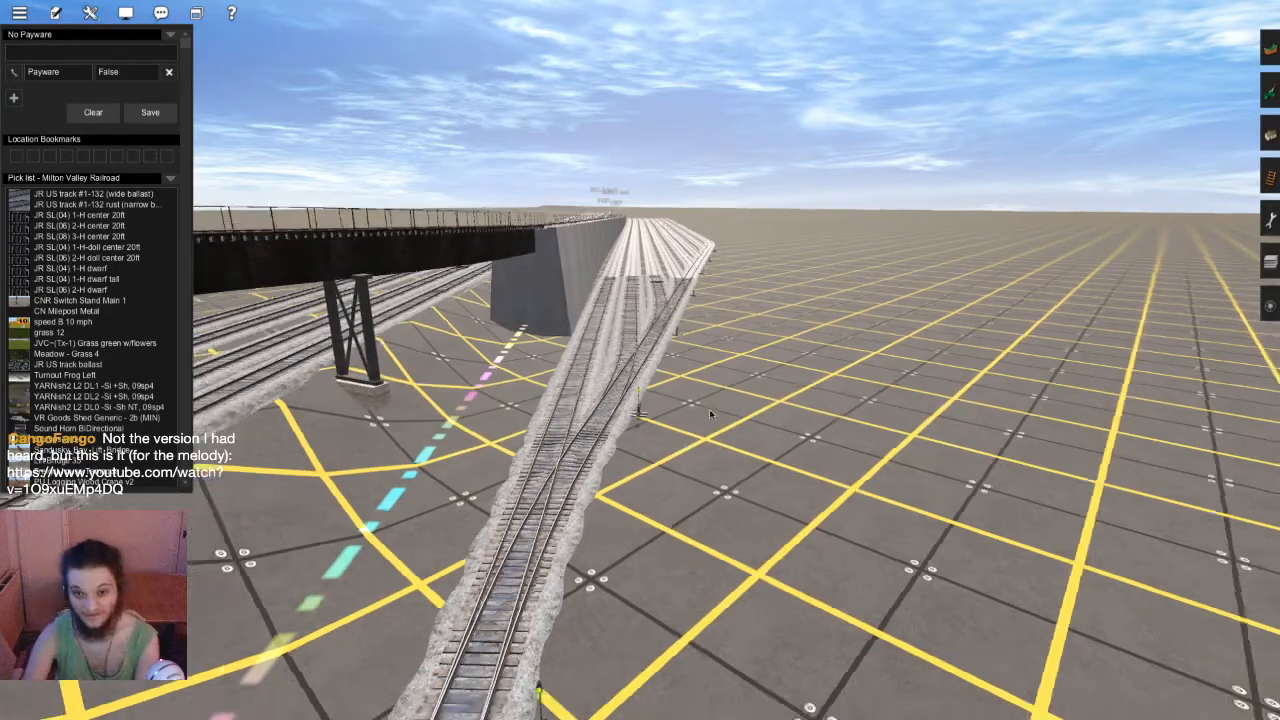
right_click(632, 238)
right_click(632, 238)
key(Down)
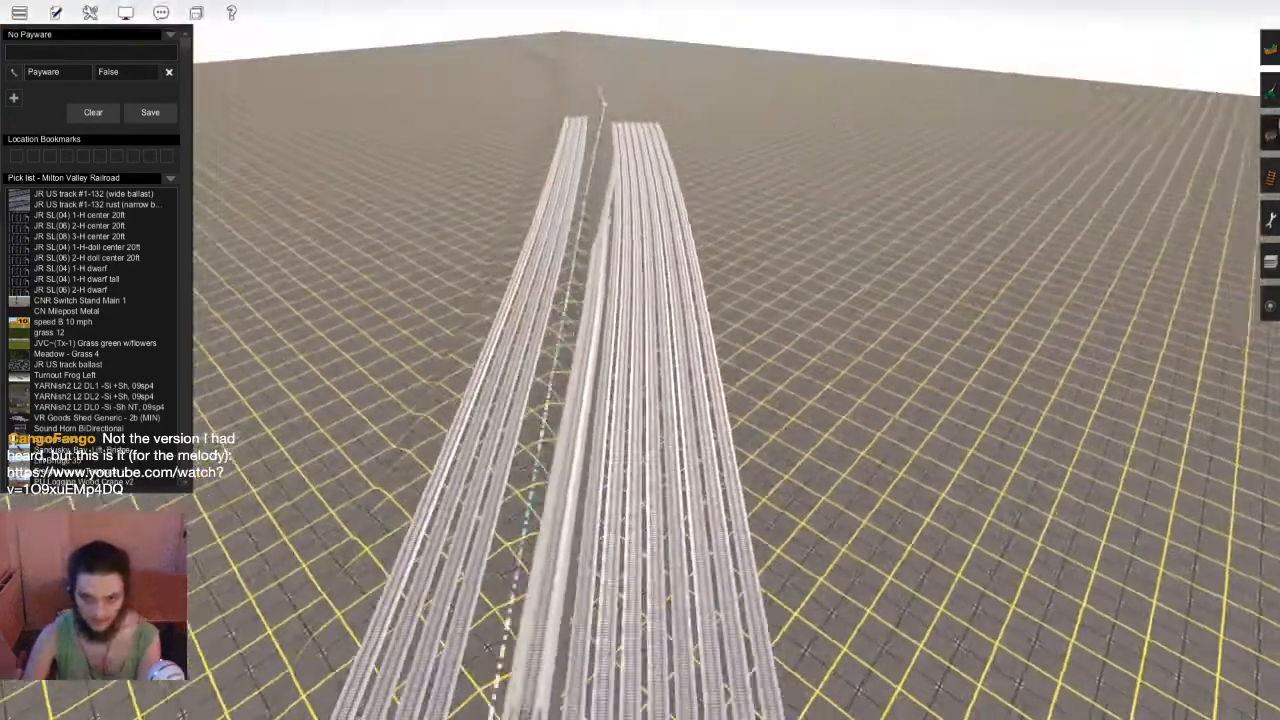
key(Left)
key(F4)
right_click(742, 218)
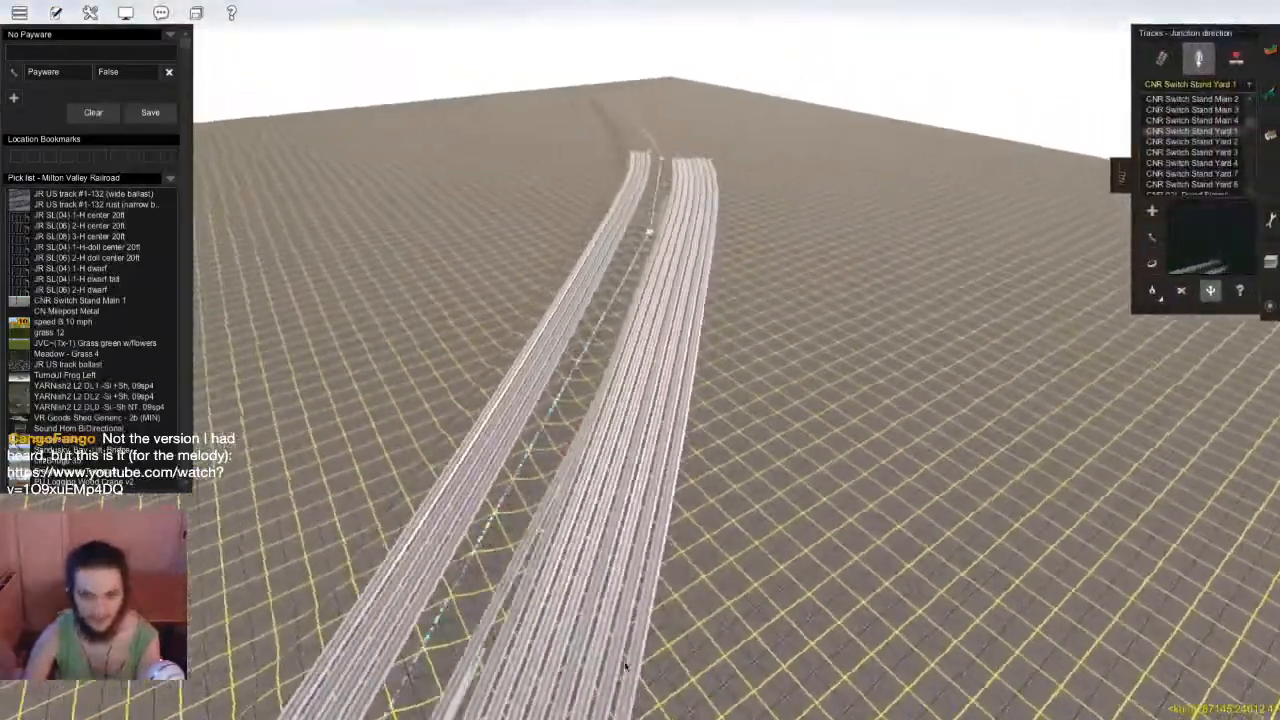
right_click(591, 543)
key(Down)
key(Right)
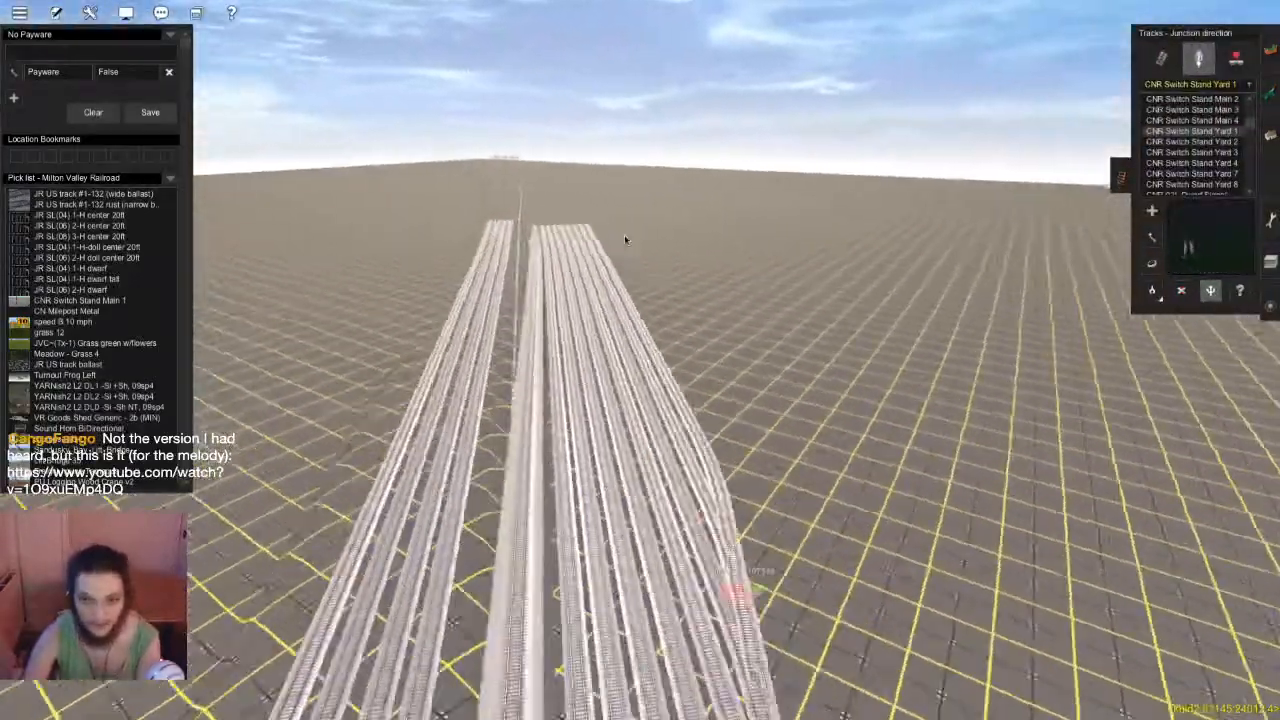
right_click(628, 243)
key(Down)
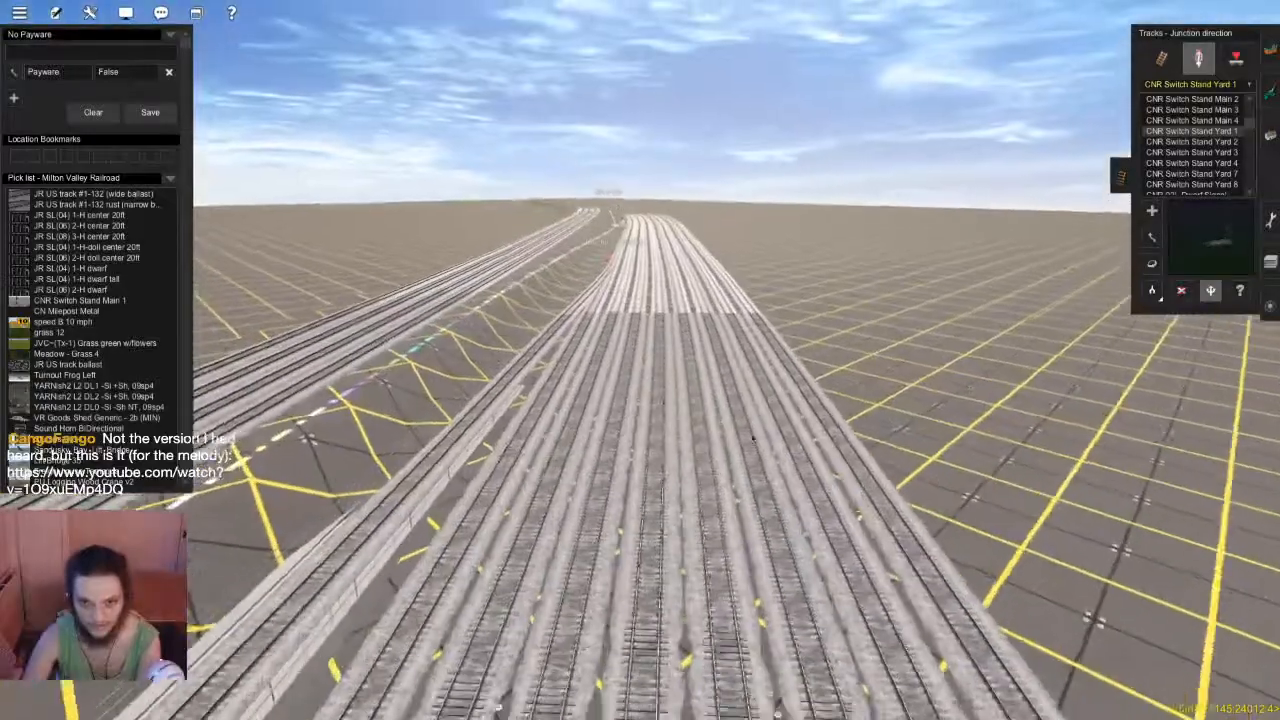
key(Left)
key(Right)
Start straightening the parallel yard tracks at the row of spline points running across the yard
click(1166, 60)
key(Up)
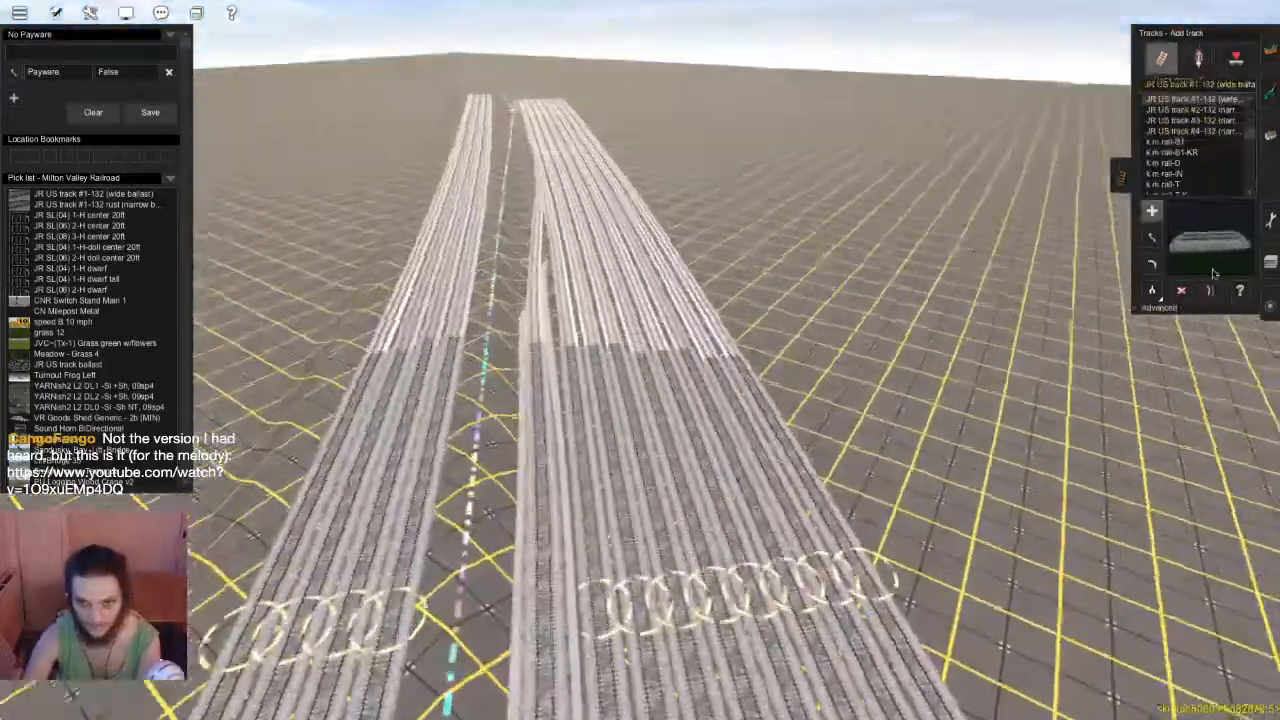
key(Right)
click(1211, 290)
key(Up)
key(Right)
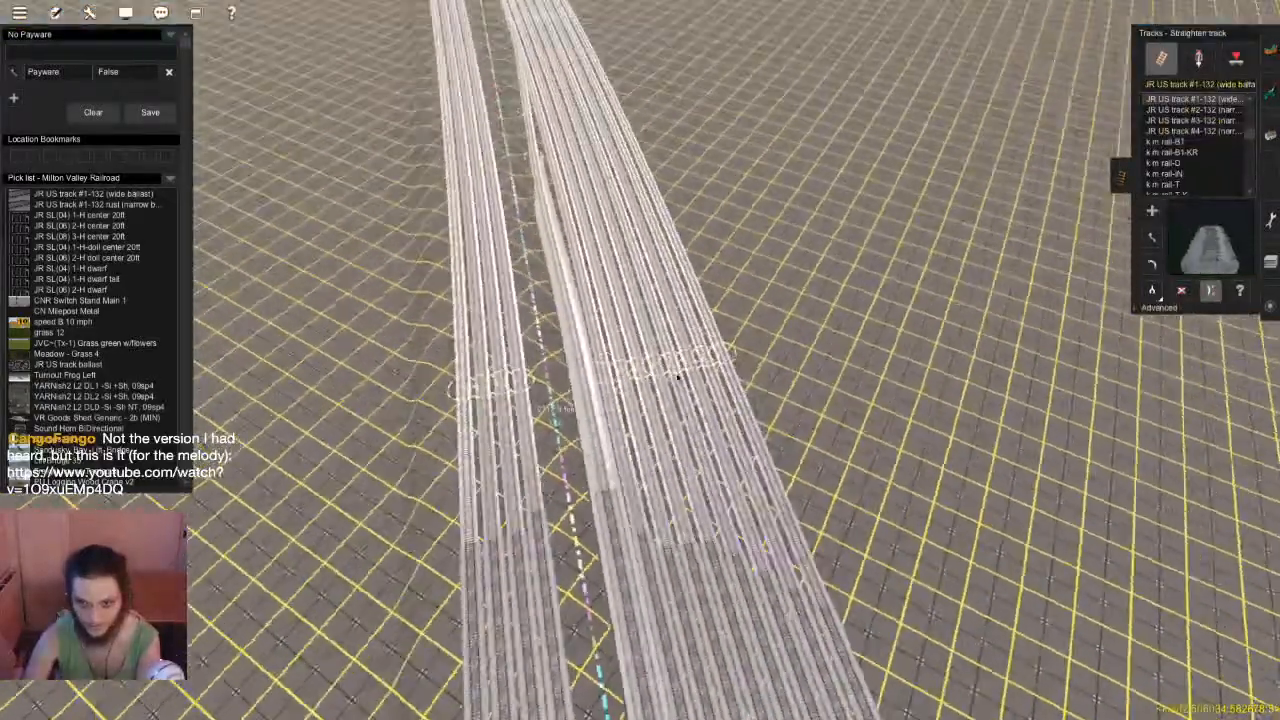
scroll(650, 385, down, 5)
key(Left)
scroll(655, 338, up, 3)
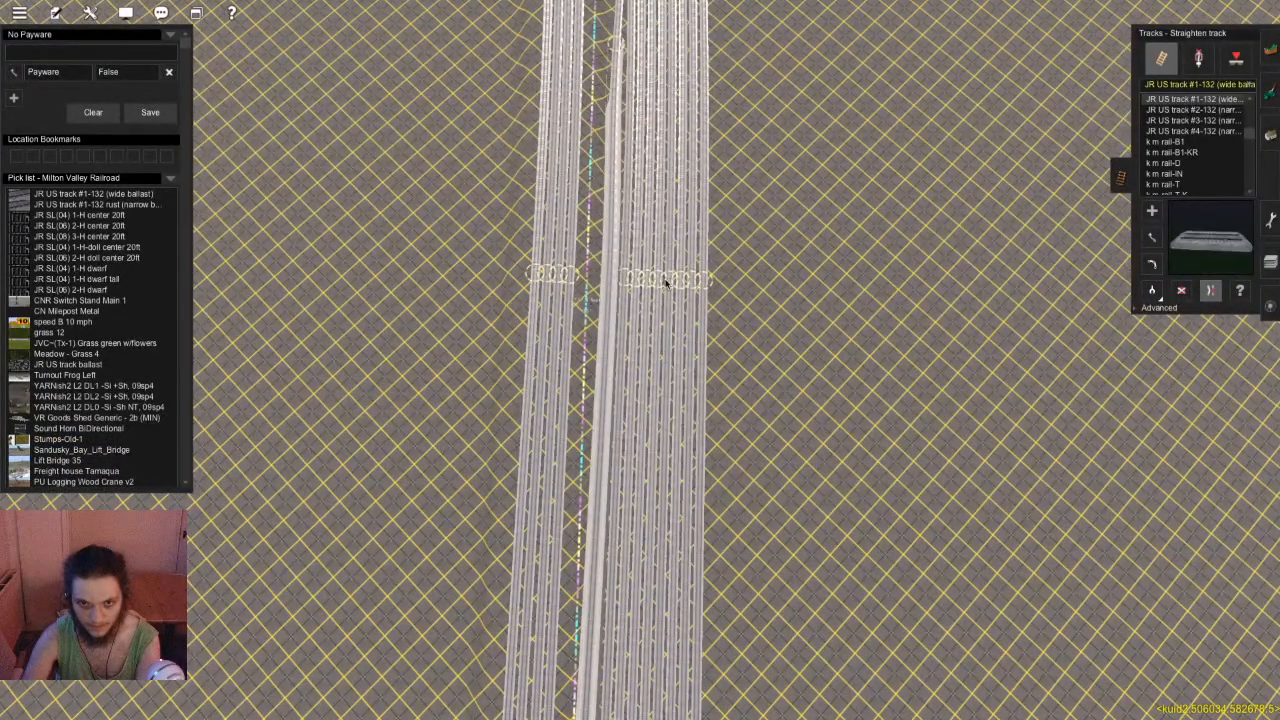
Inspect the parallel yard tracks up close and along their full length, including the ruler beside the eight-track group
scroll(665, 283, up, 4)
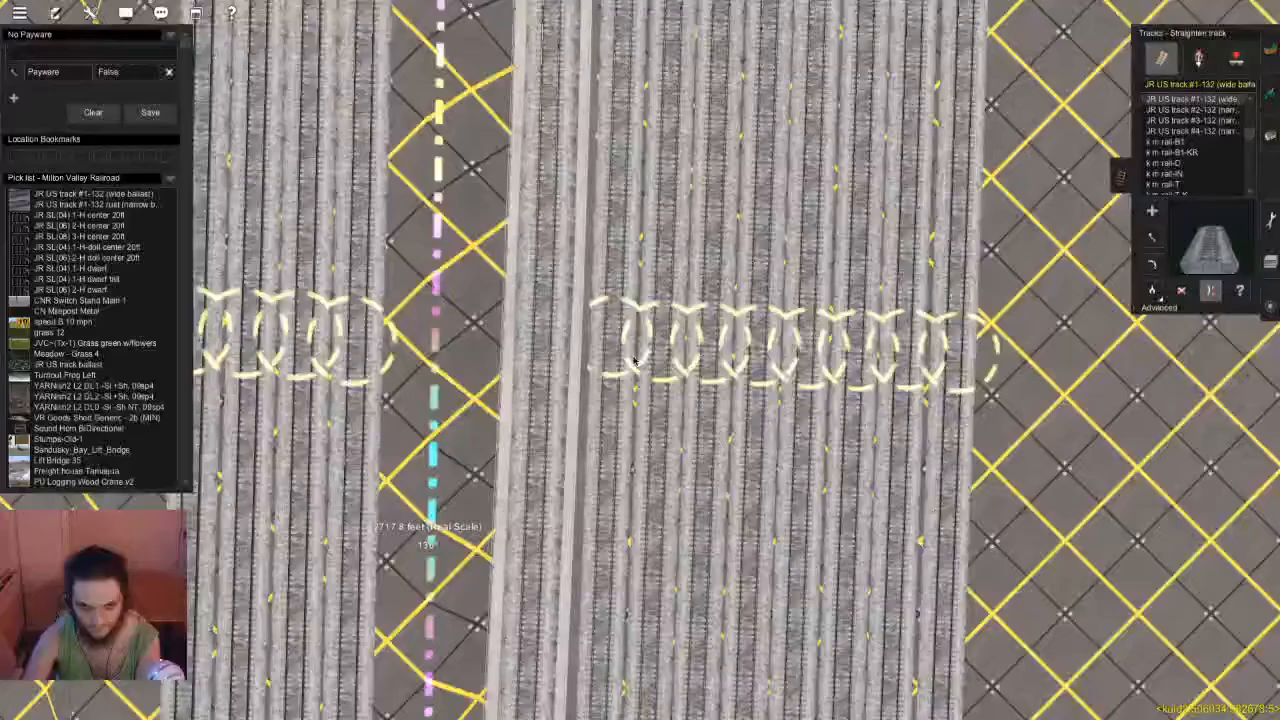
scroll(633, 362, up, 3)
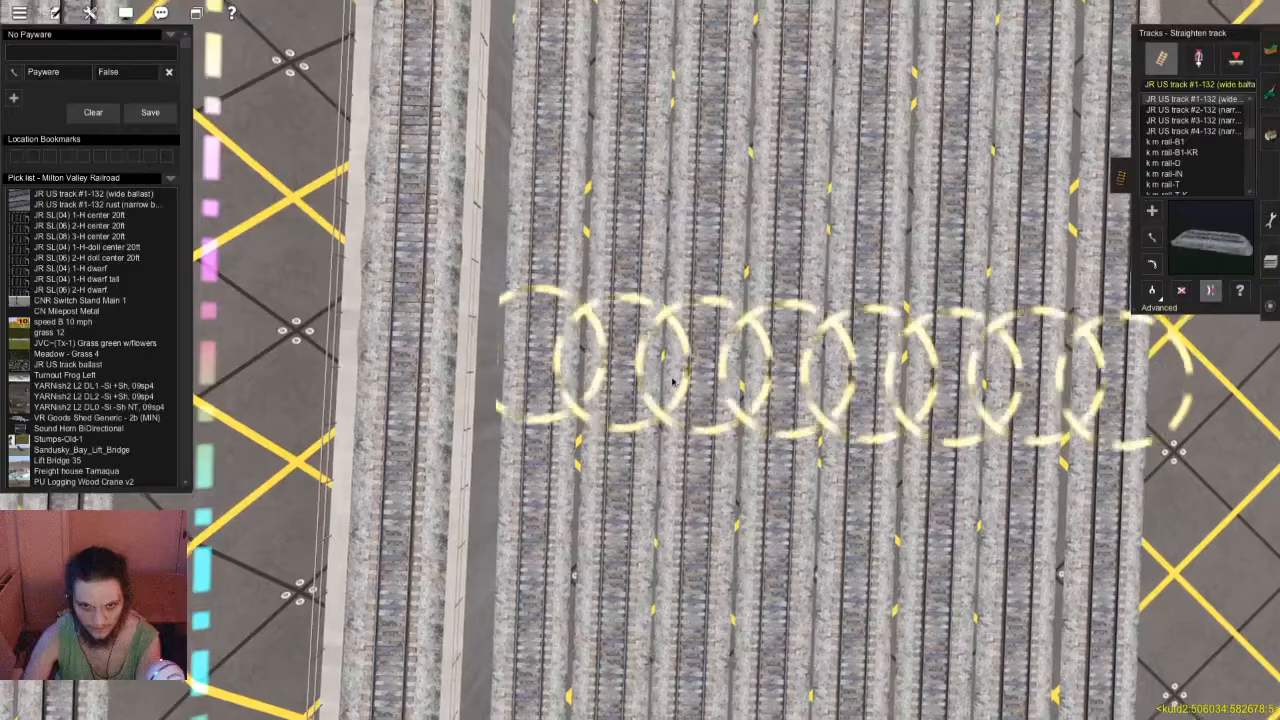
scroll(710, 390, up, 2)
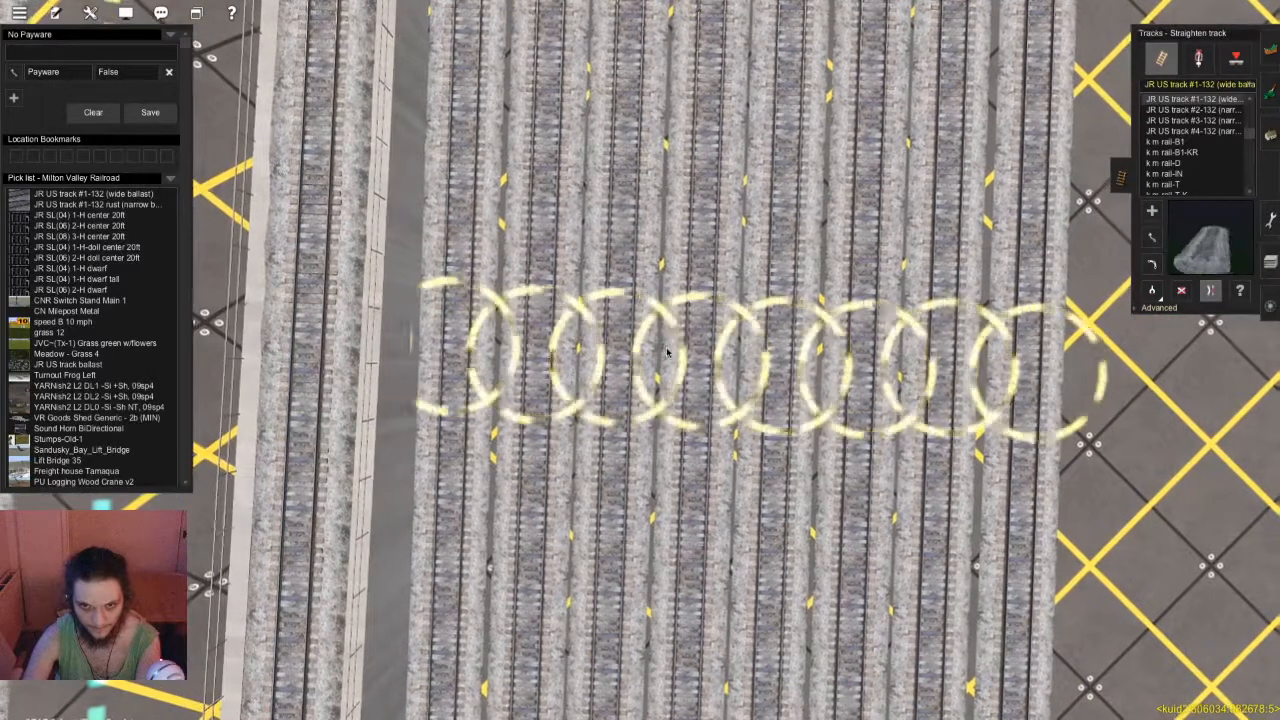
key(Right)
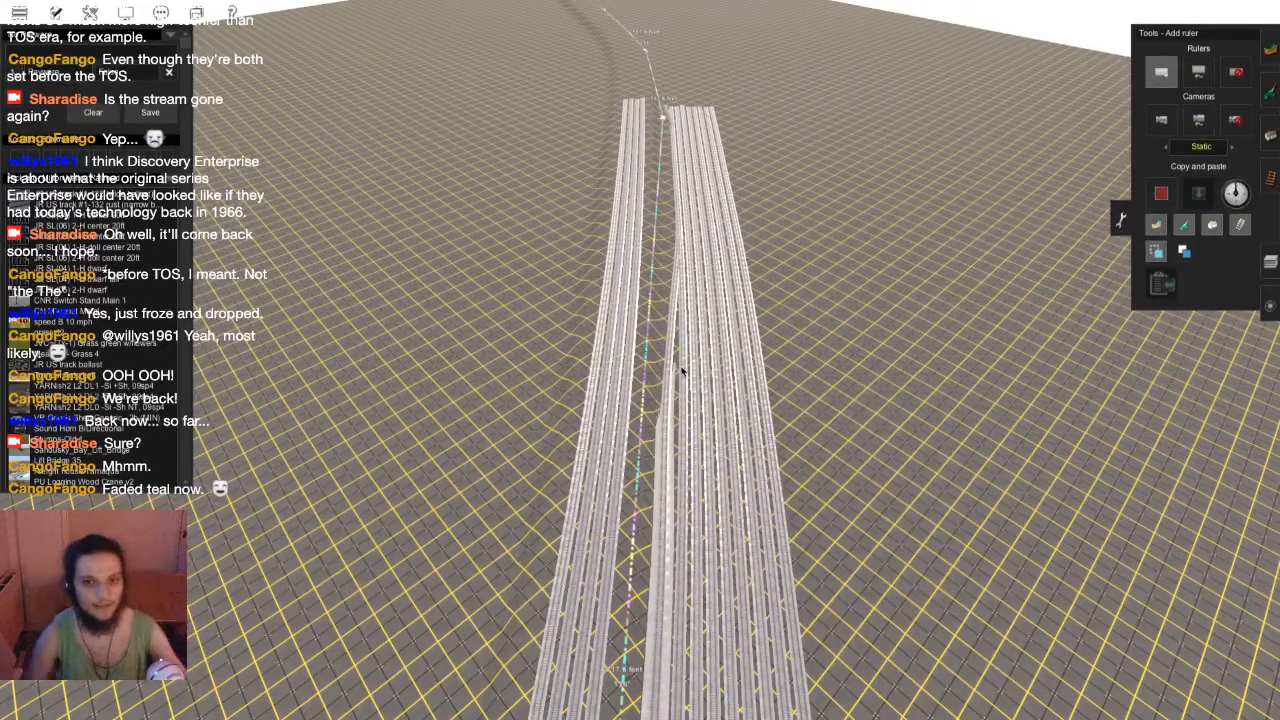
right_drag(682, 370, 650, 340)
key(Up)
drag(650, 340, 642, 299)
right_click(688, 177)
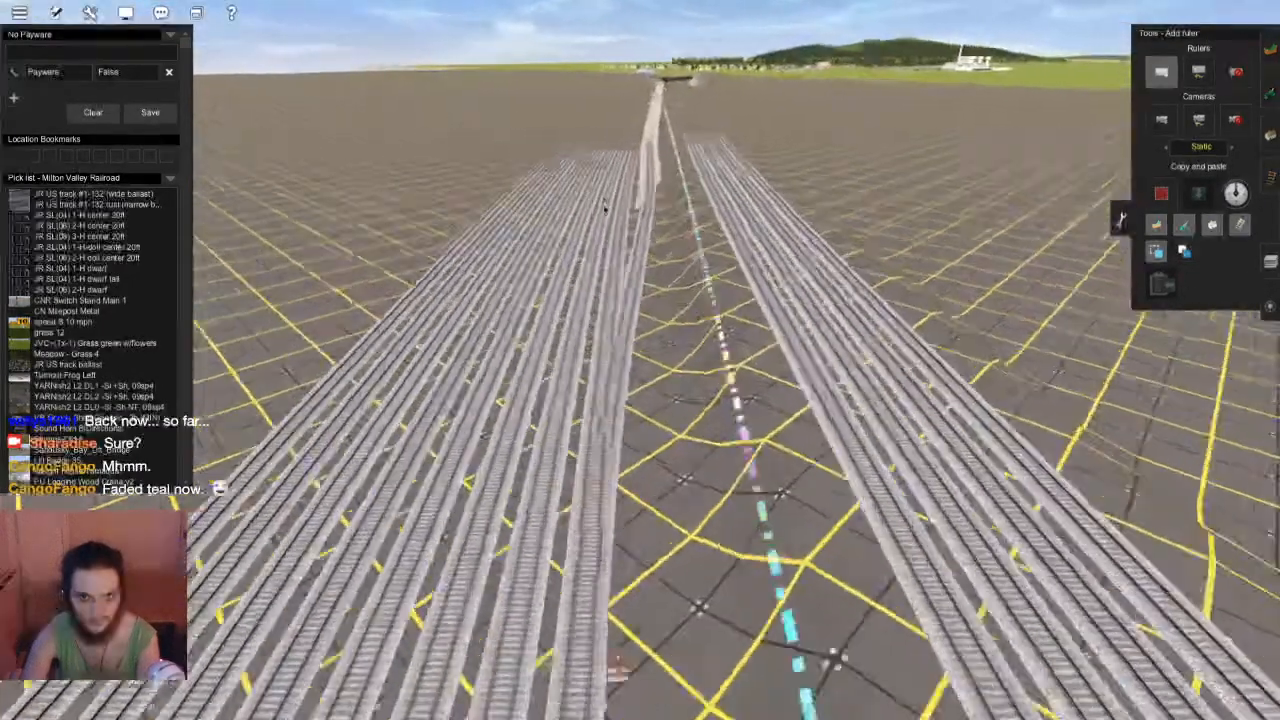
right_click(606, 204)
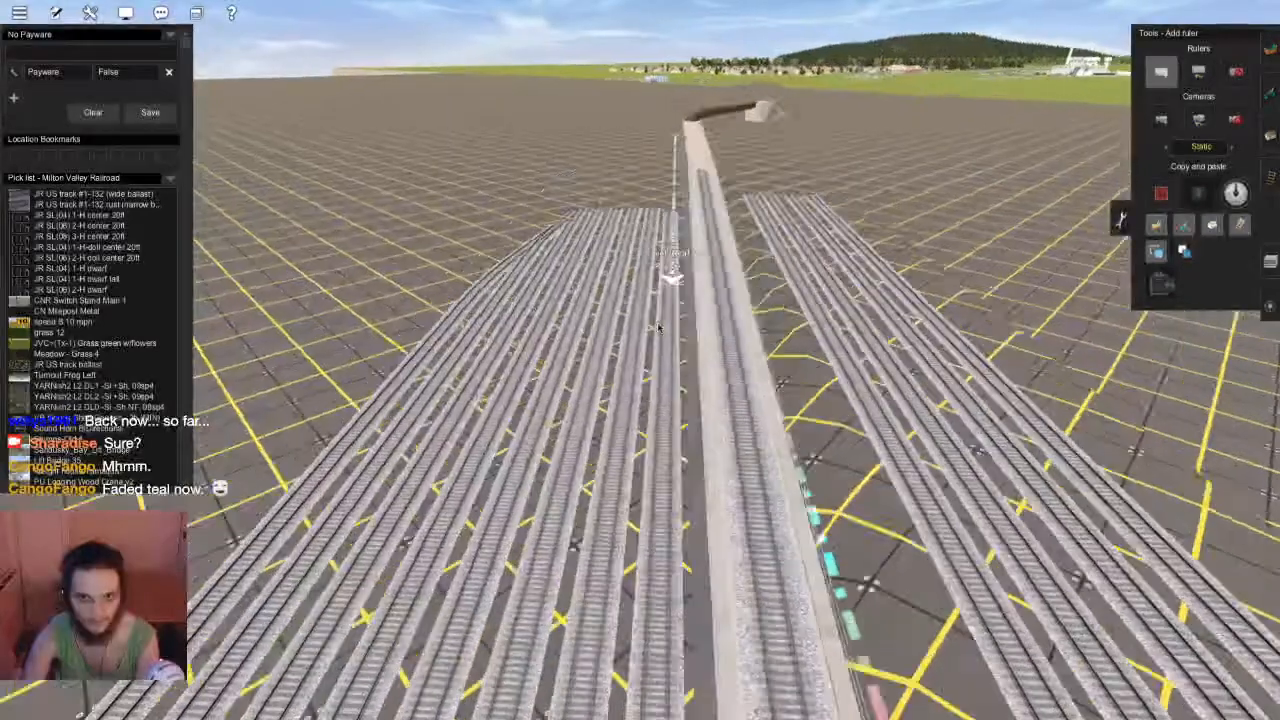
scroll(444, 556, down, 5)
key(Left)
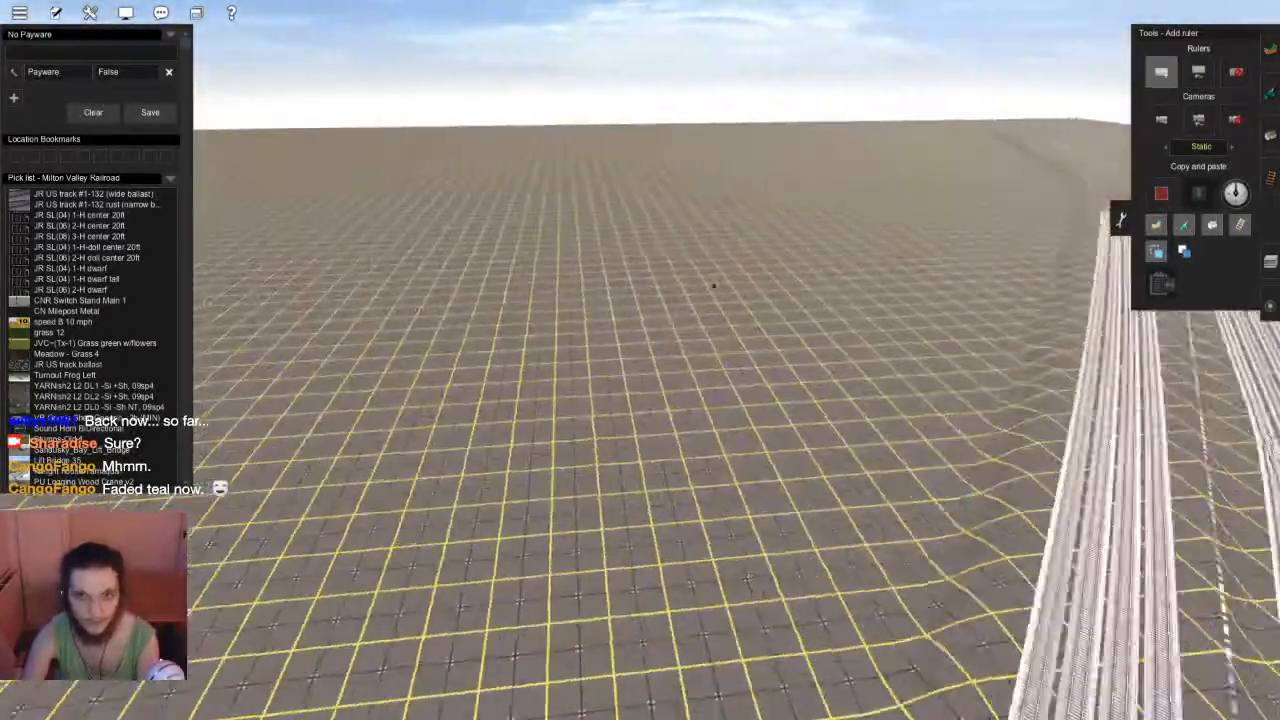
key(Right)
right_click(702, 290)
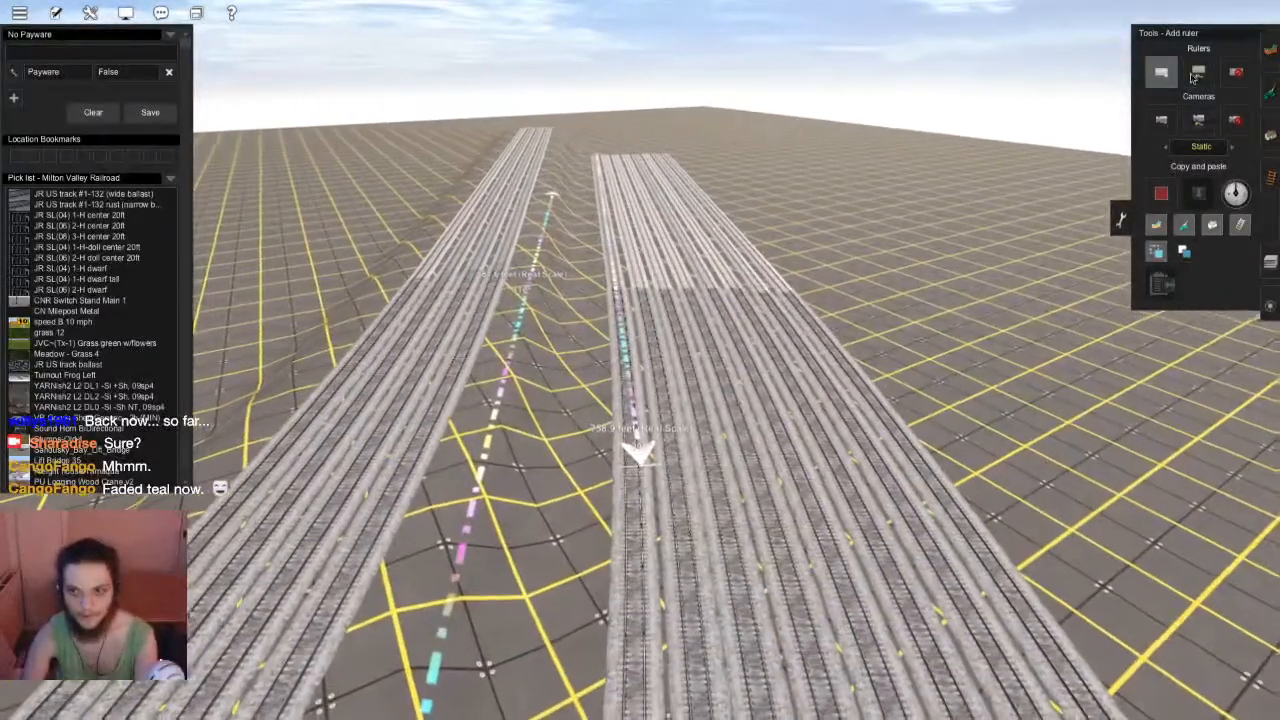
Move the end of the ruler along the eight-track group's edge to 681.1 feet and save the route
click(1198, 72)
mouse_move(636, 452)
mouse_down()
mouse_move(628, 352)
mouse_move(631, 374)
mouse_up()
key(Left)
key(ctrl+s)
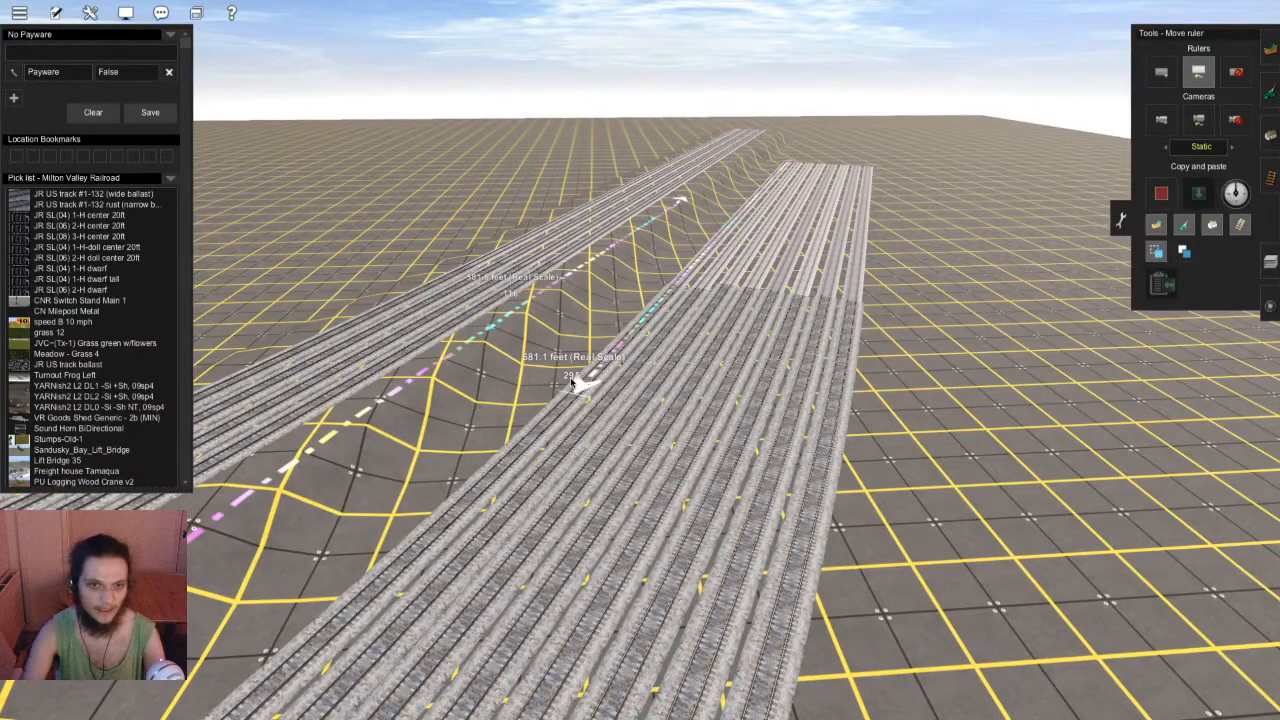
Switch to adding track at the near end of the eight-track group
right_click(622, 403)
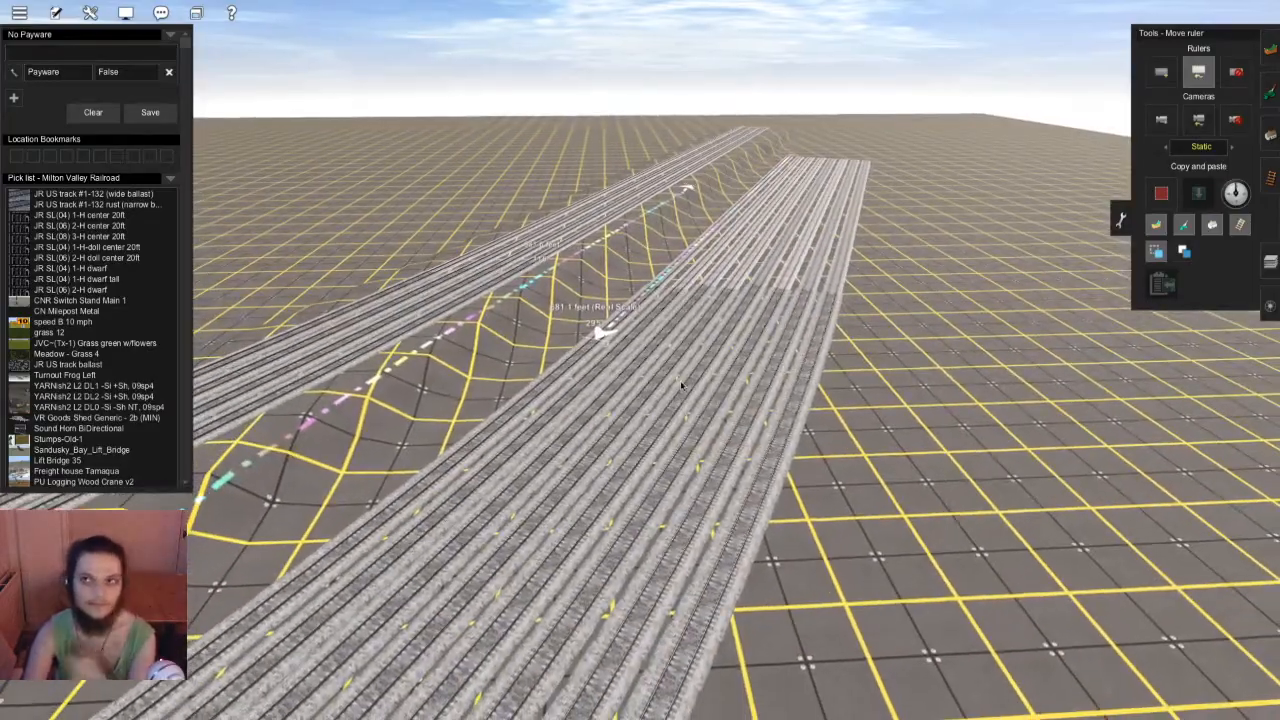
key(Right)
key(F4)
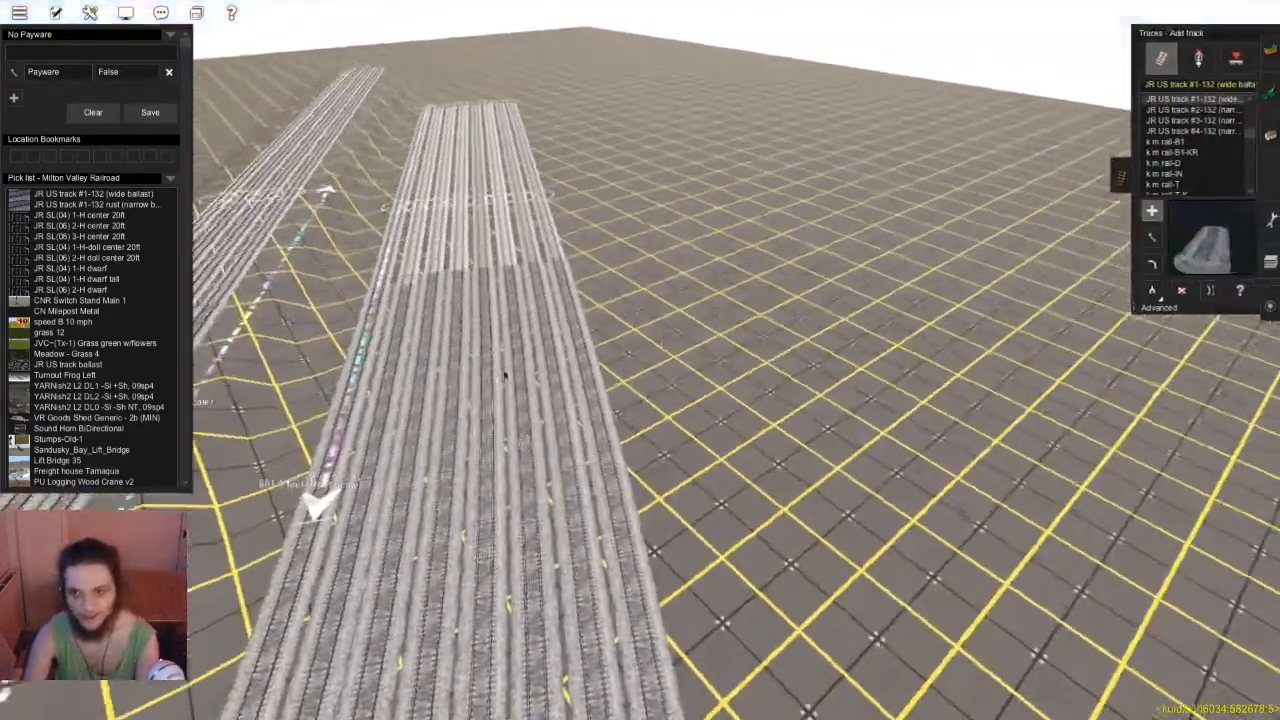
right_drag(505, 375, 645, 390)
key(Right)
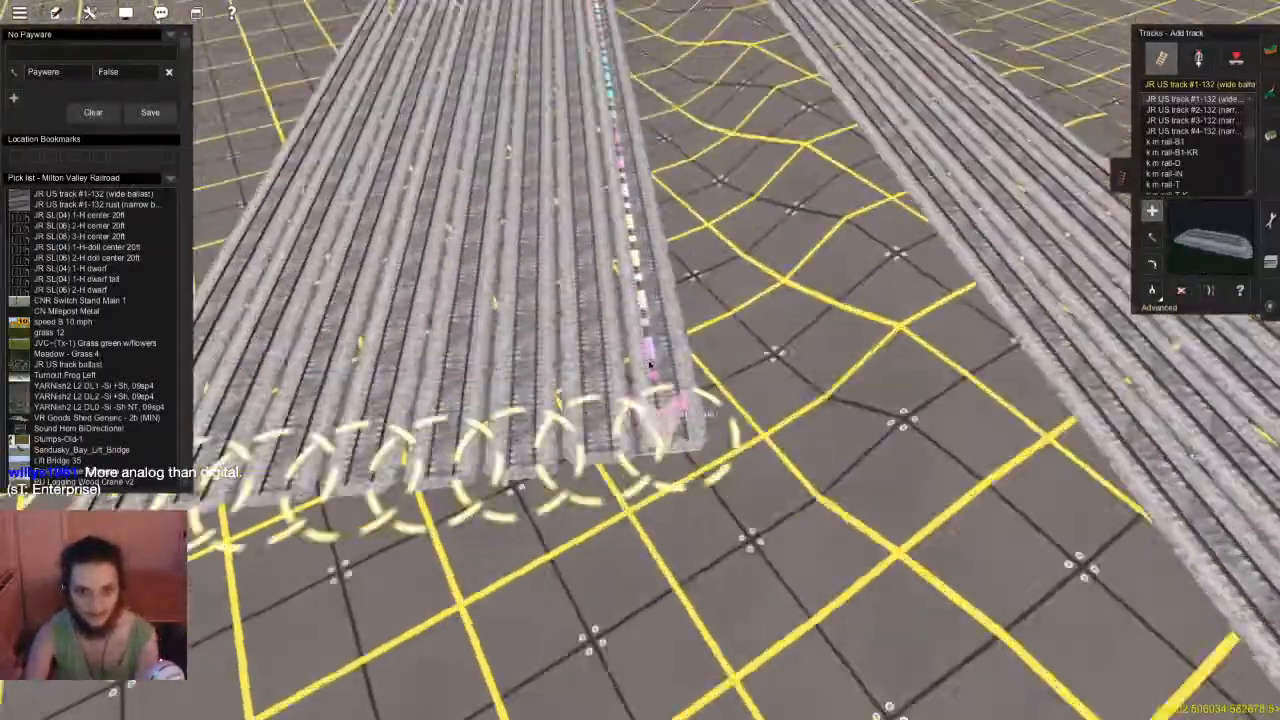
scroll(650, 364, up, 5)
click(684, 362)
scroll(634, 302, down, 6)
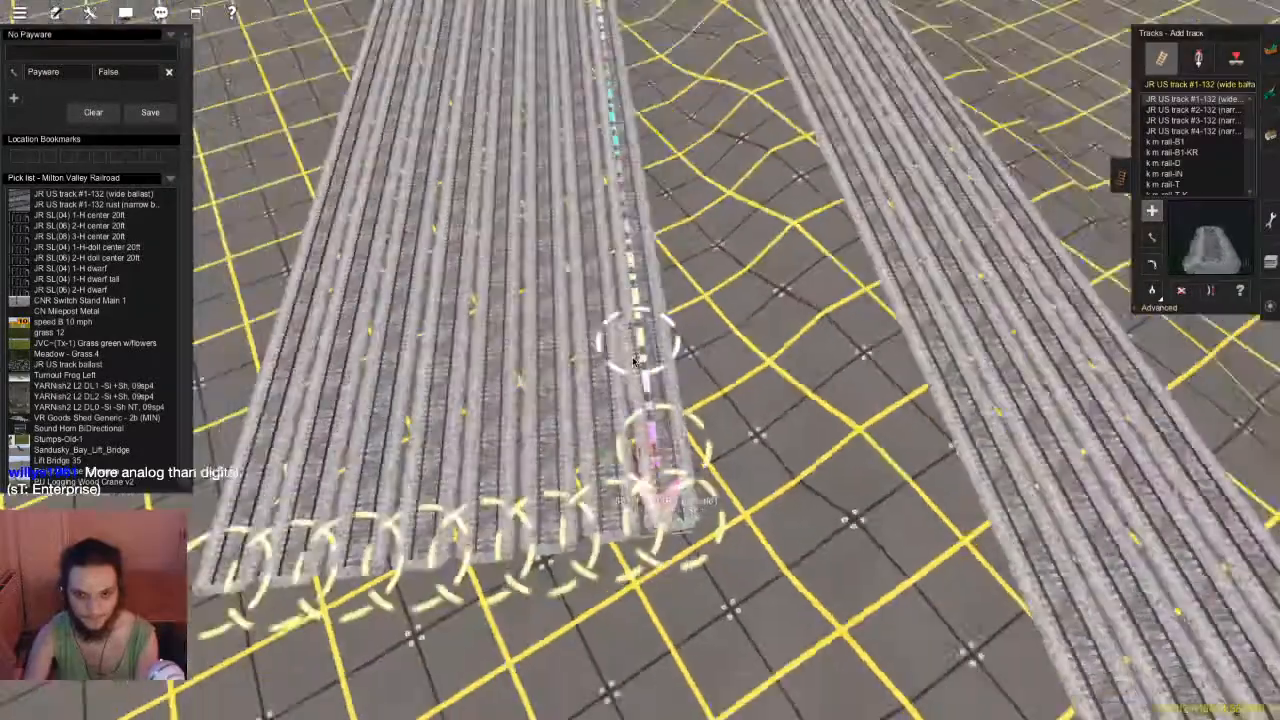
scroll(634, 340, up, 5)
key(ctrl+z)
scroll(748, 385, down, 5)
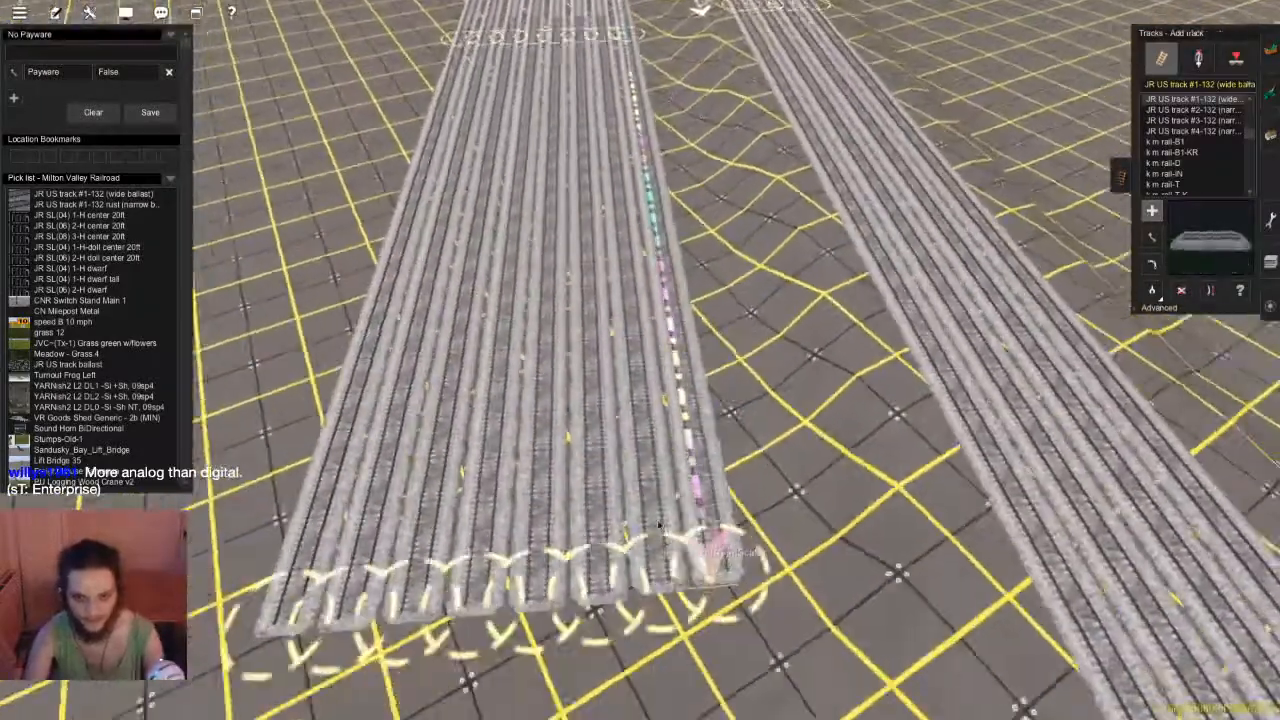
Lay a JR US track #1-132 (wide ballast) diagonally across the eight yard tracks as the ladder line
click(772, 432)
right_drag(640, 262, 646, 223)
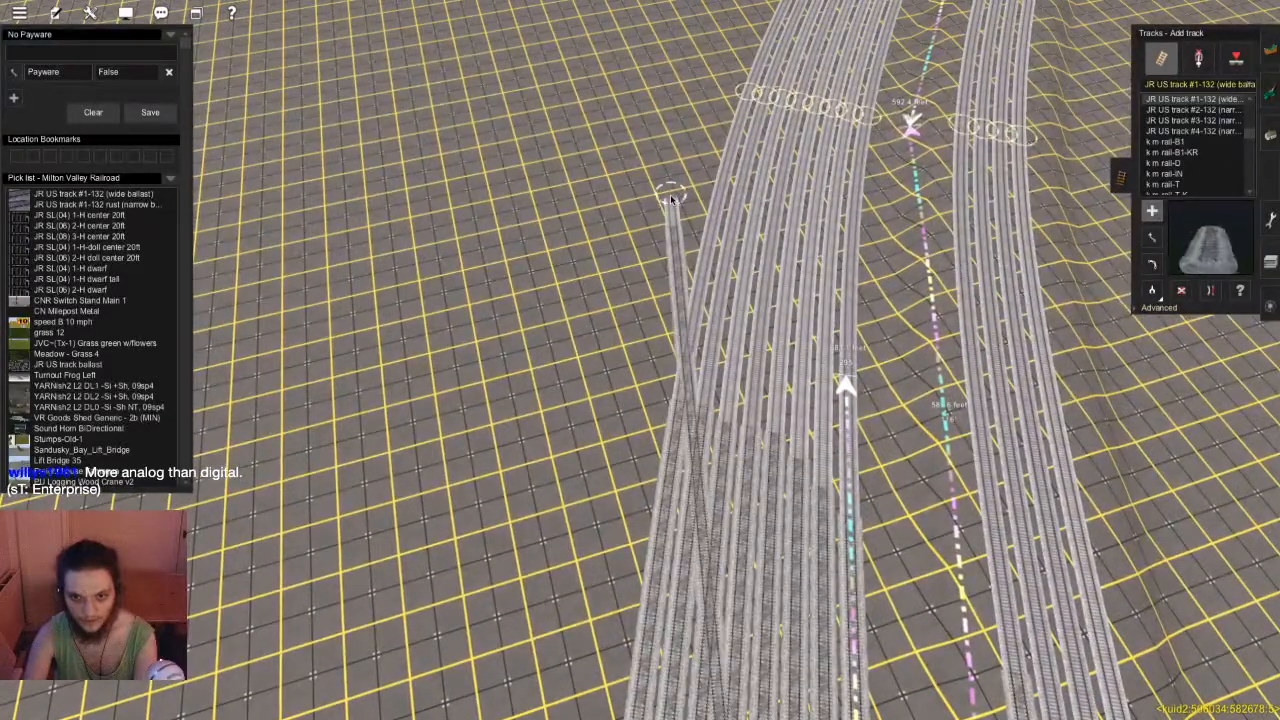
click(667, 205)
Move the diagonal track's near end to just beyond the end of the outermost yard track
right_drag(662, 400, 675, 445)
scroll(645, 405, up, 5)
right_drag(643, 401, 680, 345)
key(m)
drag(686, 336, 674, 501)
right_click(641, 305)
key(Down)
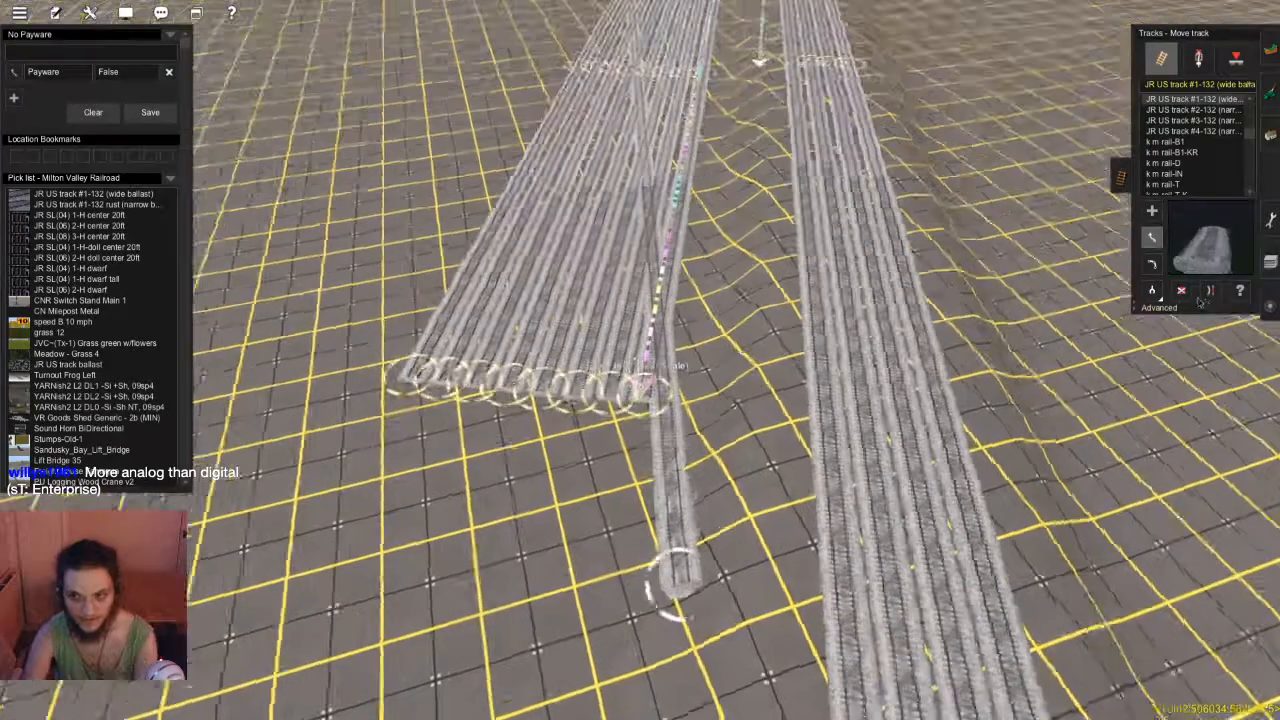
Apply a vertex height of 0.00 to the diagonal track's end points and save the route
click(1159, 308)
key(Up)
click(1210, 403)
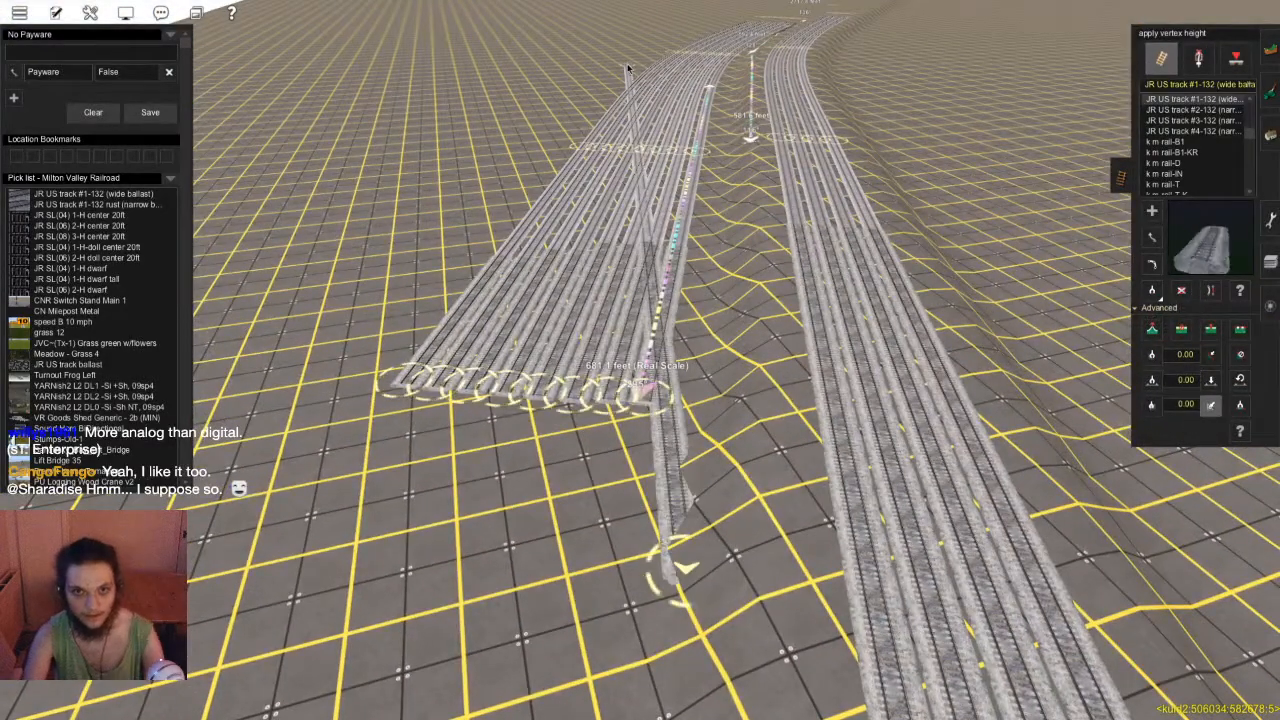
key(ctrl+s)
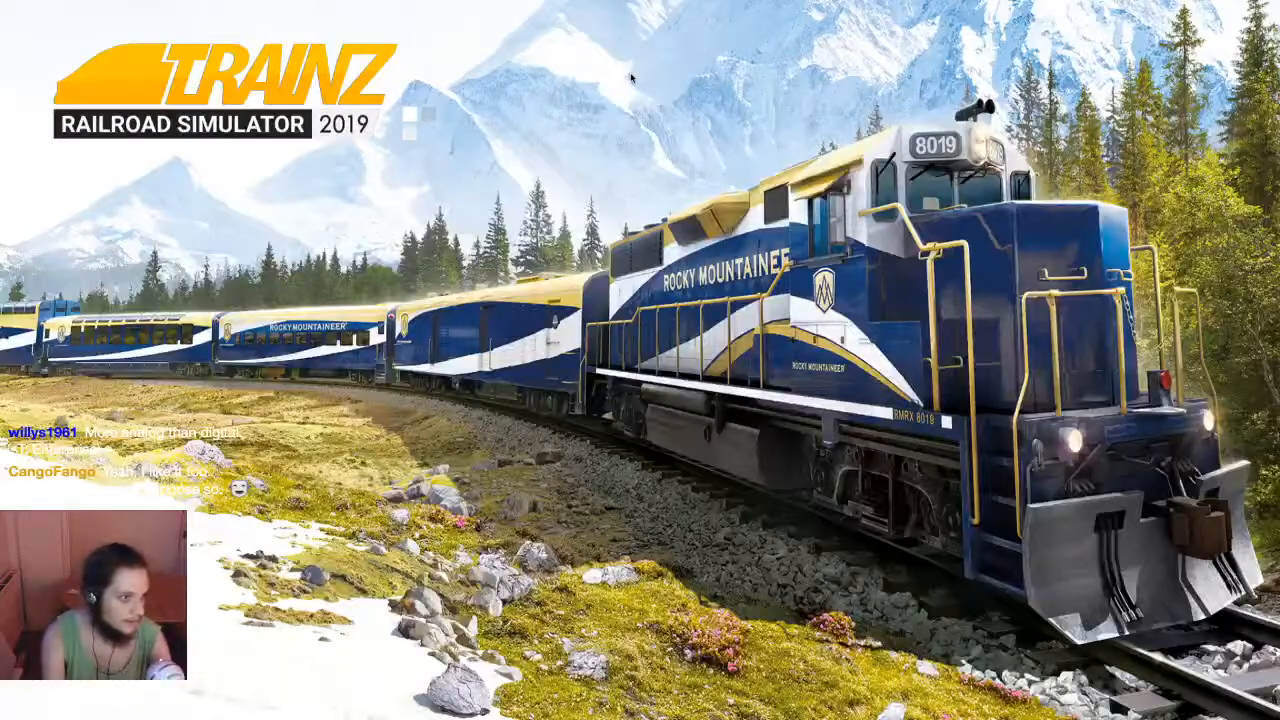
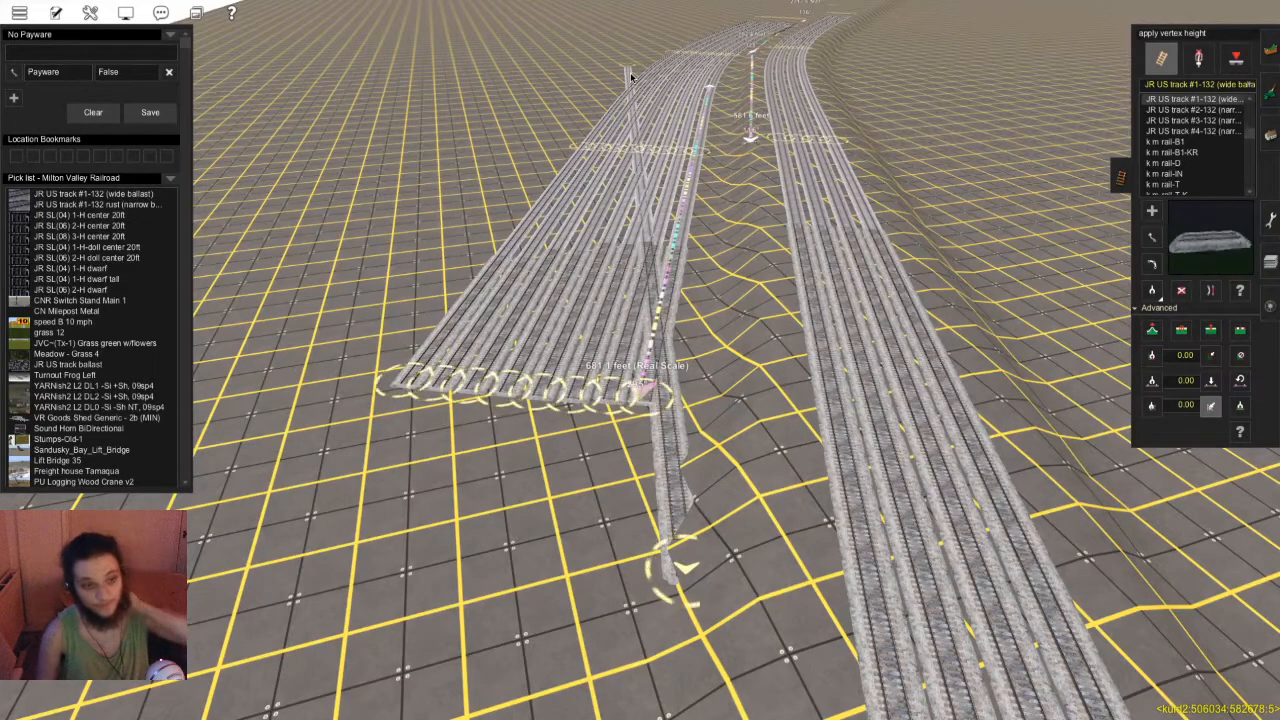
Join the outermost yard track to the diagonal ladder with a junction and straighten the connecting track
scroll(630, 77, up, 6)
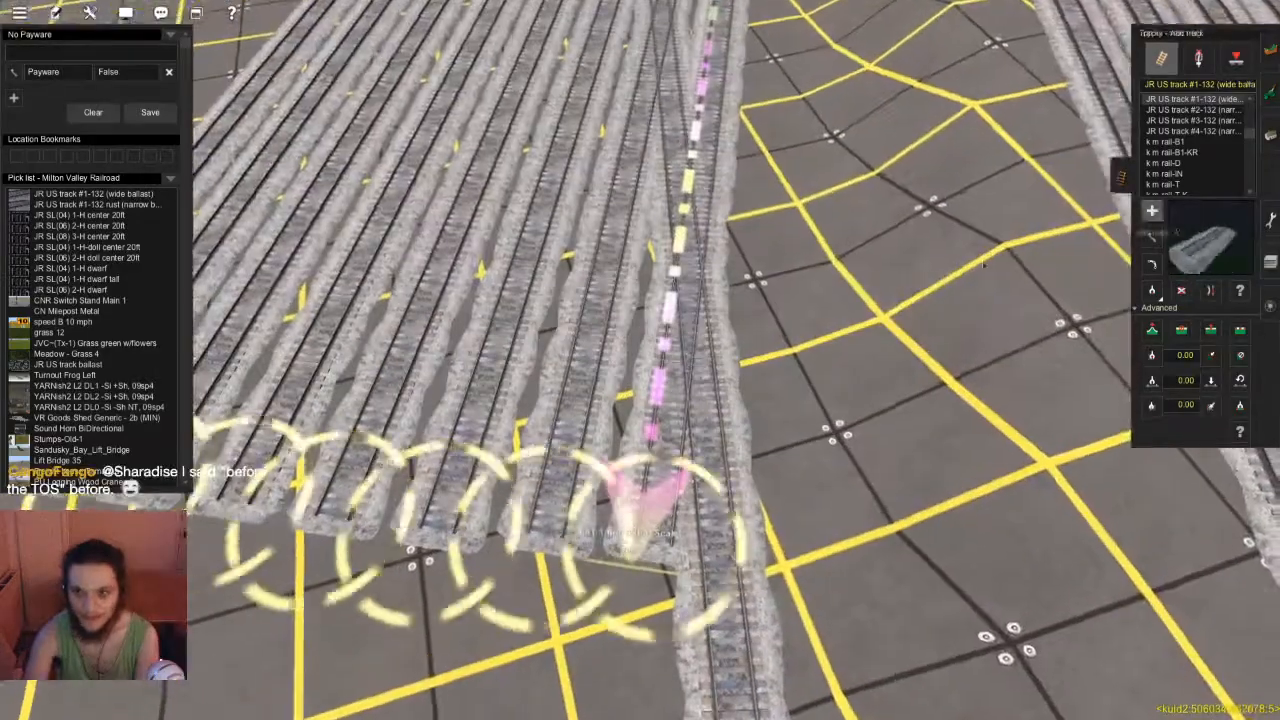
right_drag(983, 265, 696, 427)
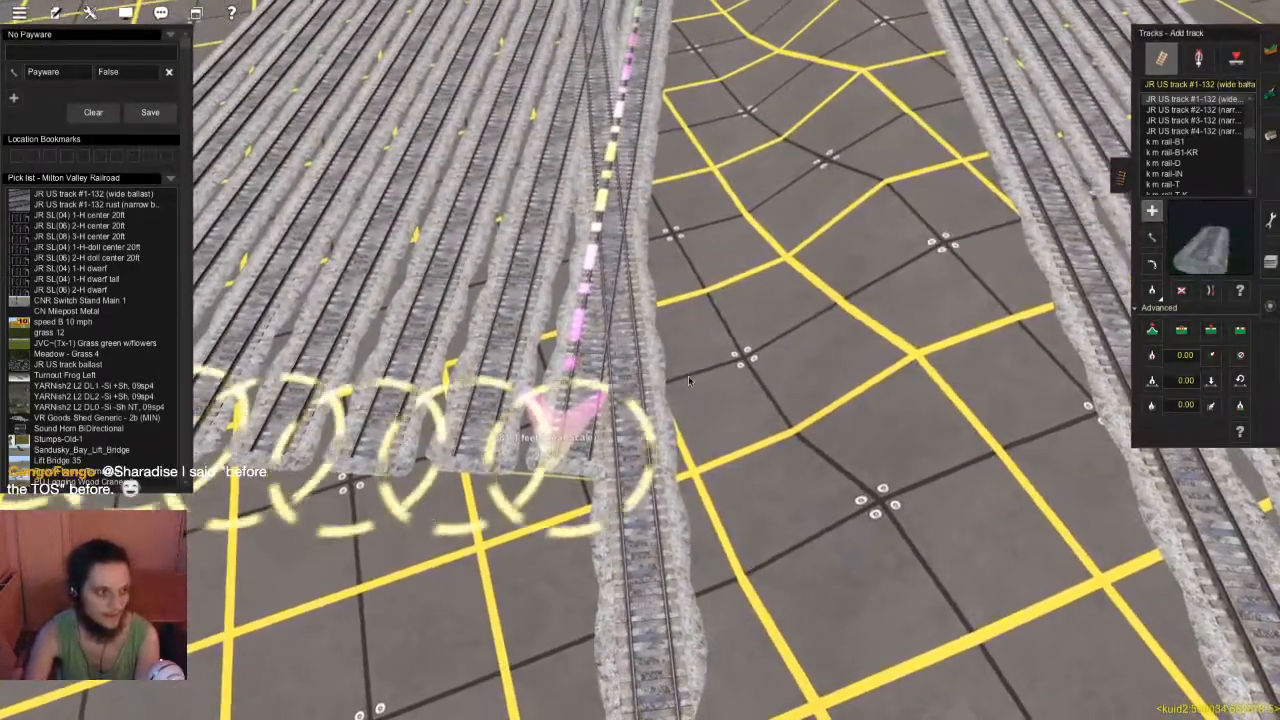
click(655, 438)
right_click(647, 291)
right_click(668, 532)
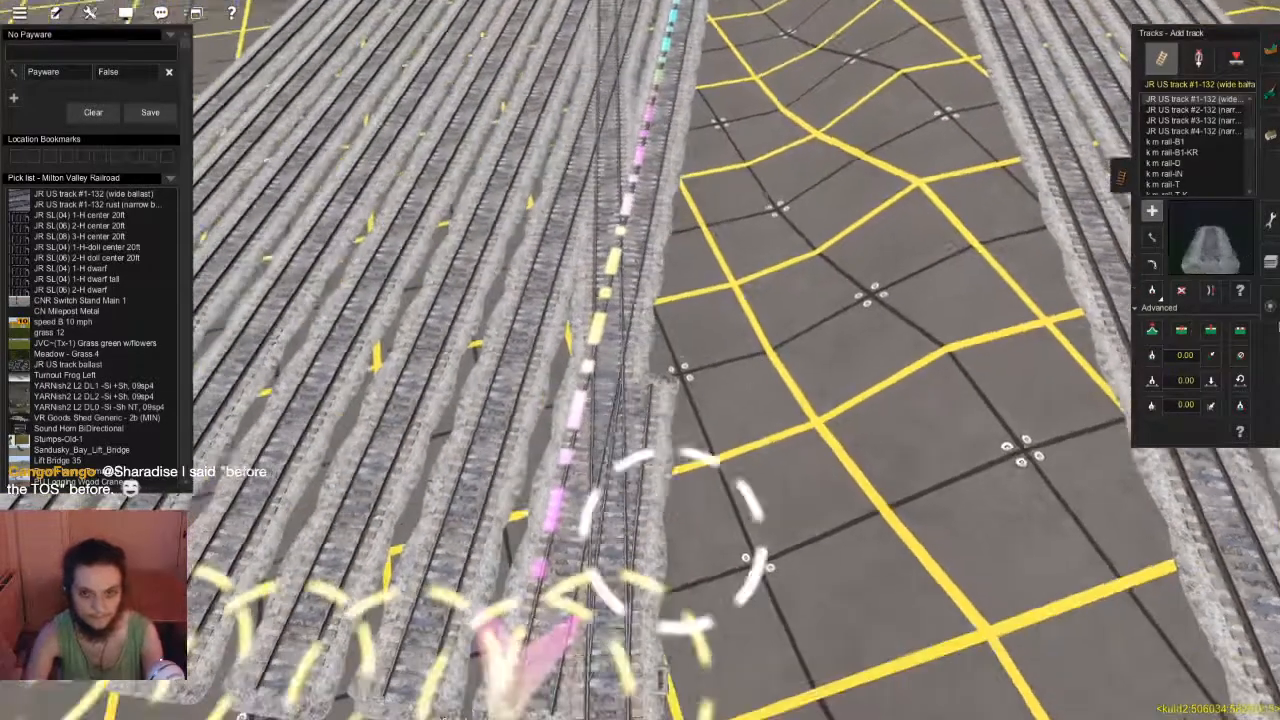
click(1182, 291)
click(1210, 291)
key(a)
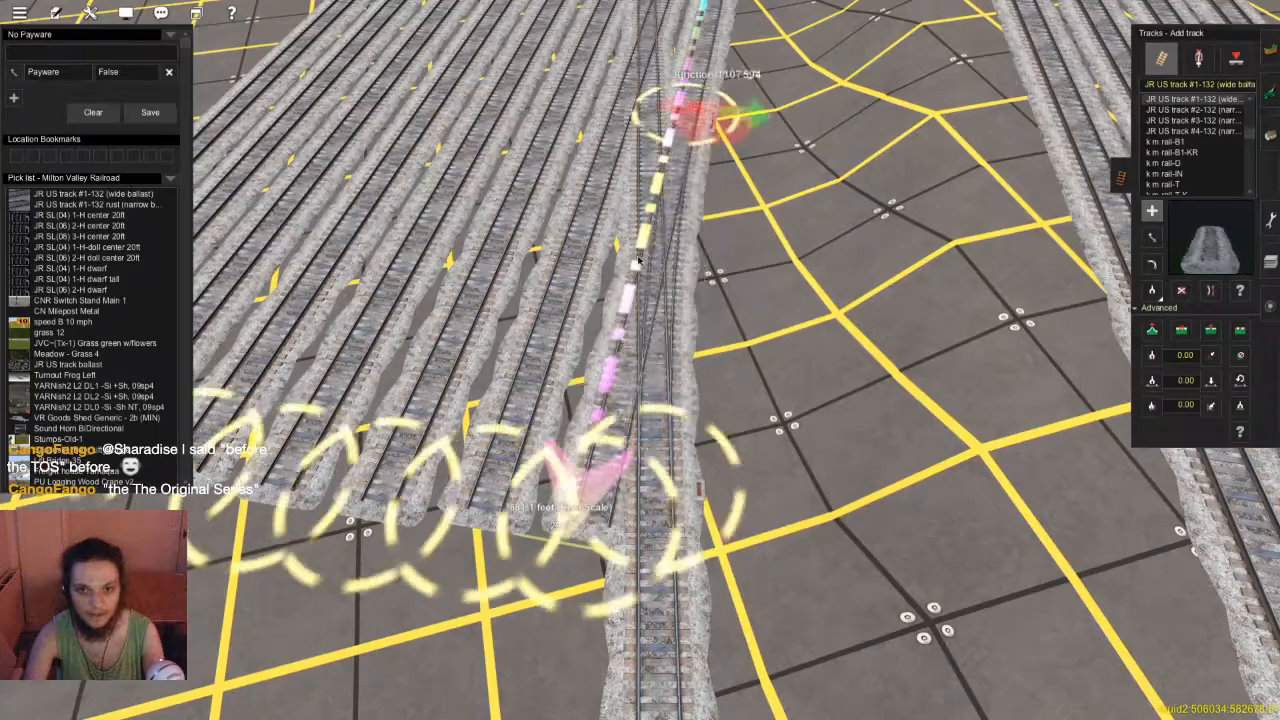
key(Up)
key(s)
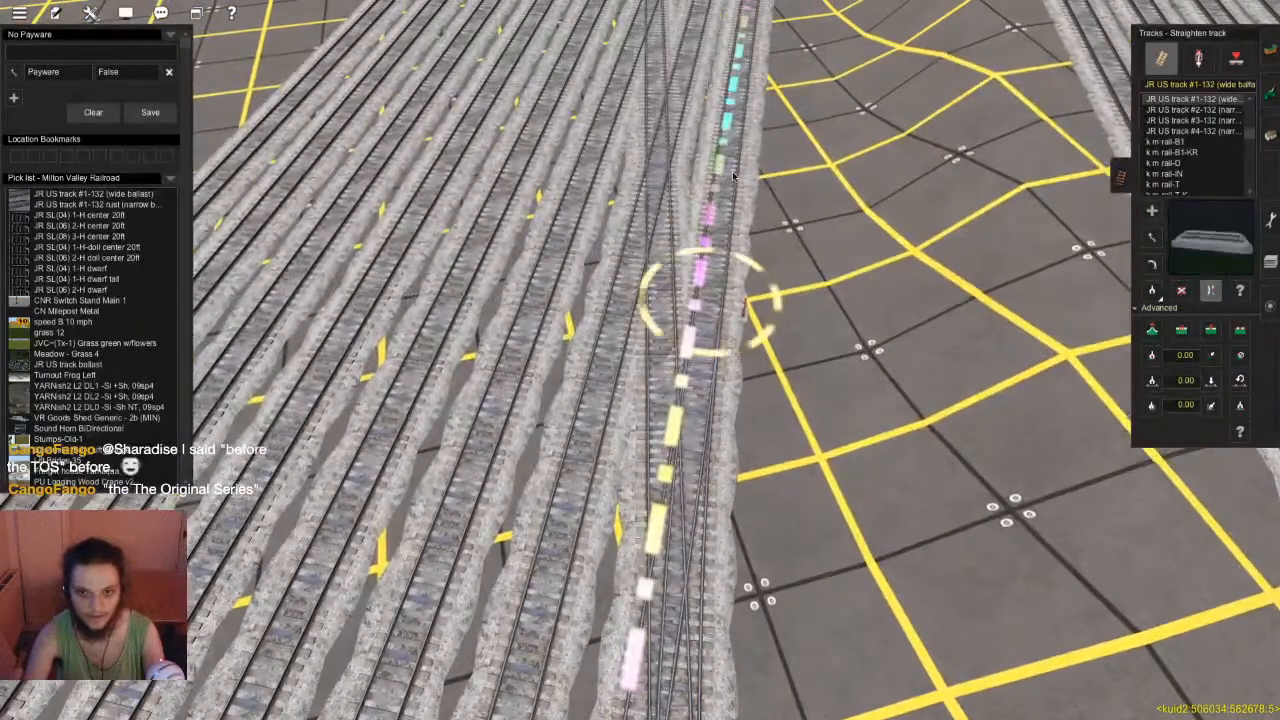
key(Up)
Lay a connecting track from the diagonal ladder to the second yard track and straighten it
key(a)
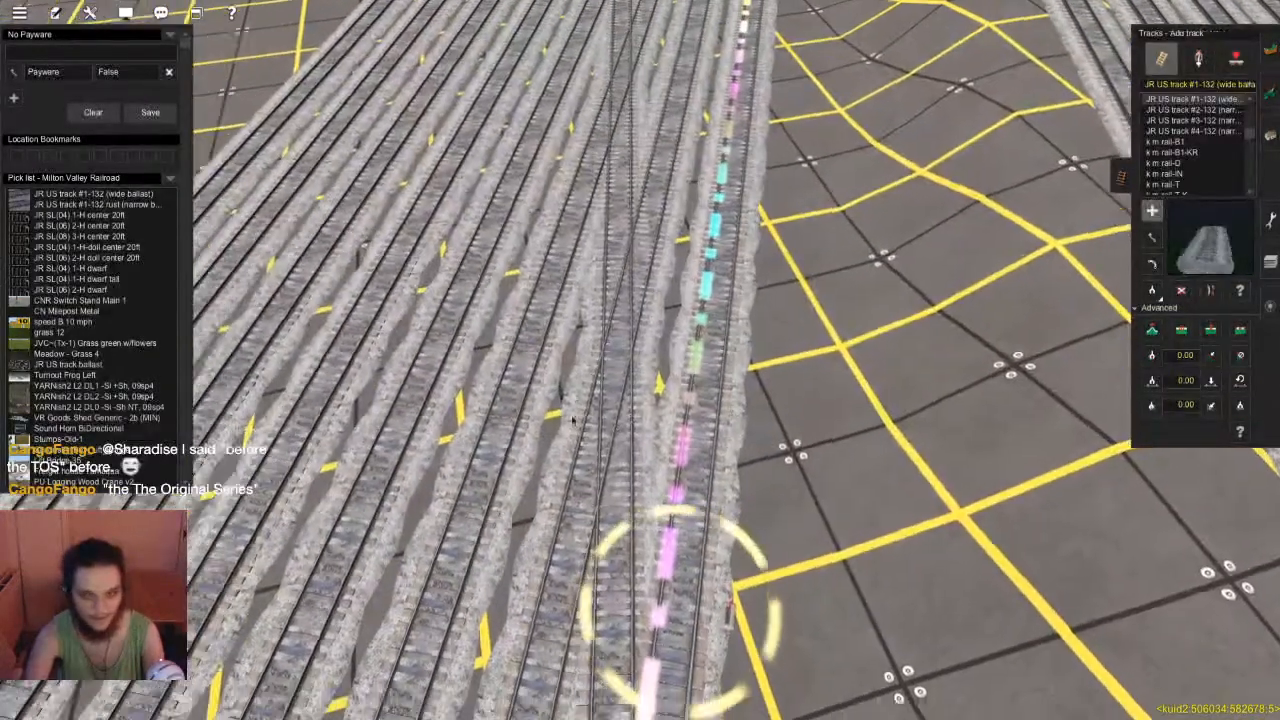
right_click(573, 420)
key(Up)
key(Right)
click(690, 519)
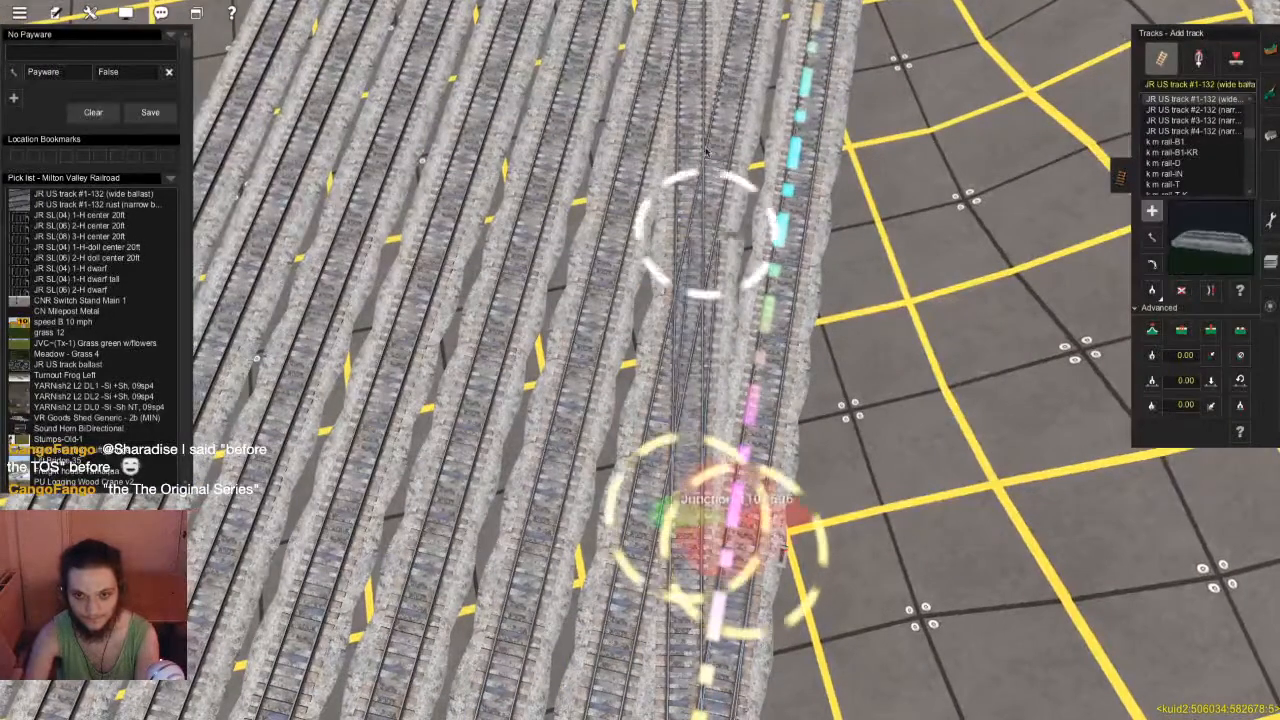
click(741, 99)
key(Down)
key(s)
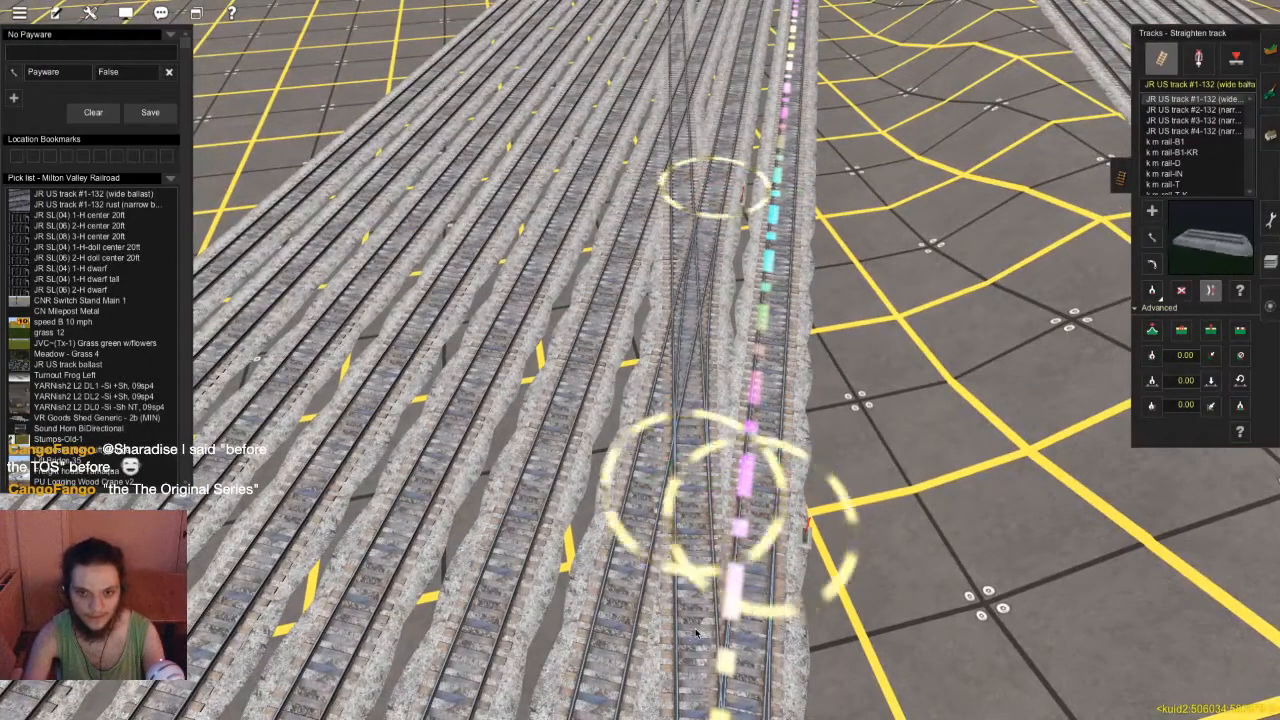
right_click(685, 182)
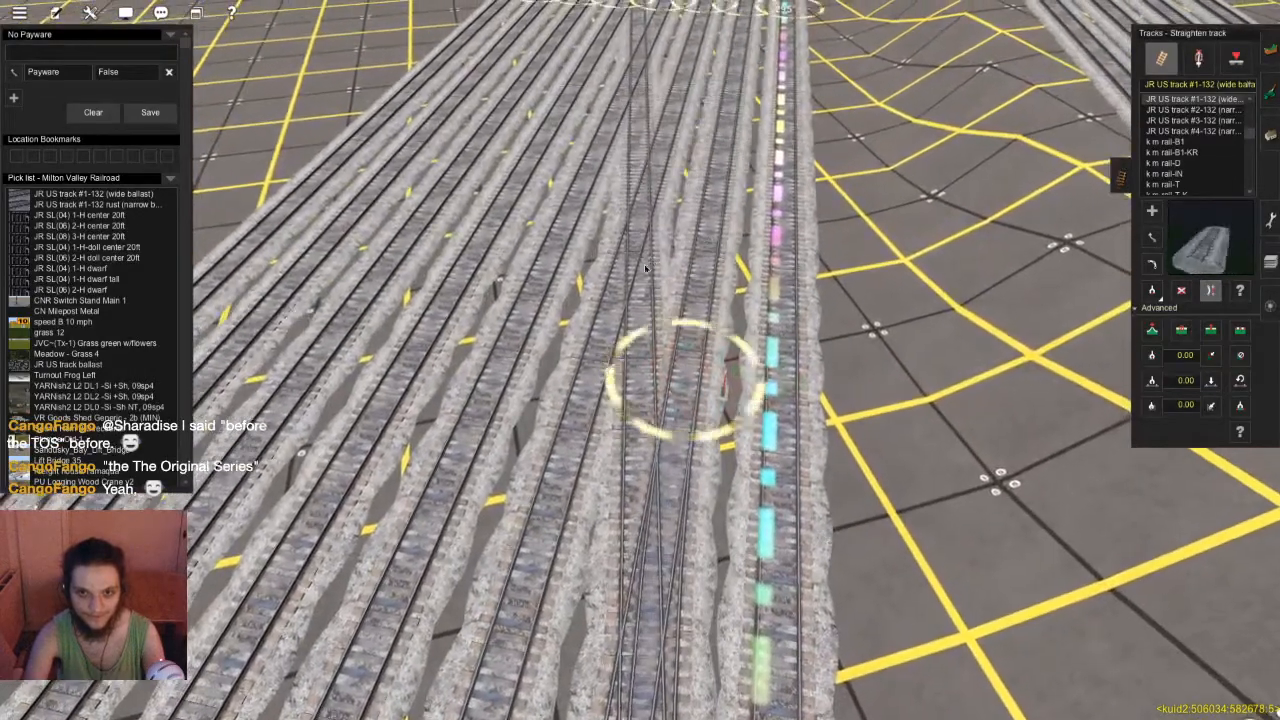
Add a connection between the diagonal ladder and the third yard track, and straighten the new section
key(a)
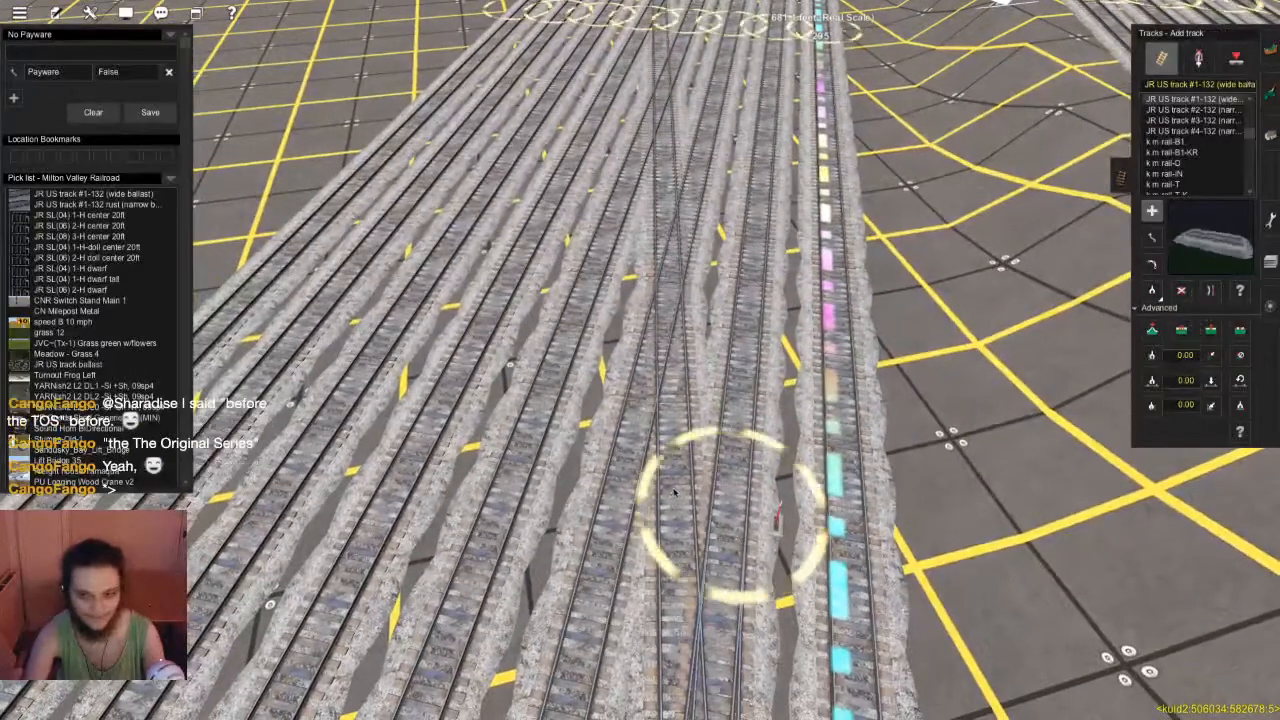
click(698, 185)
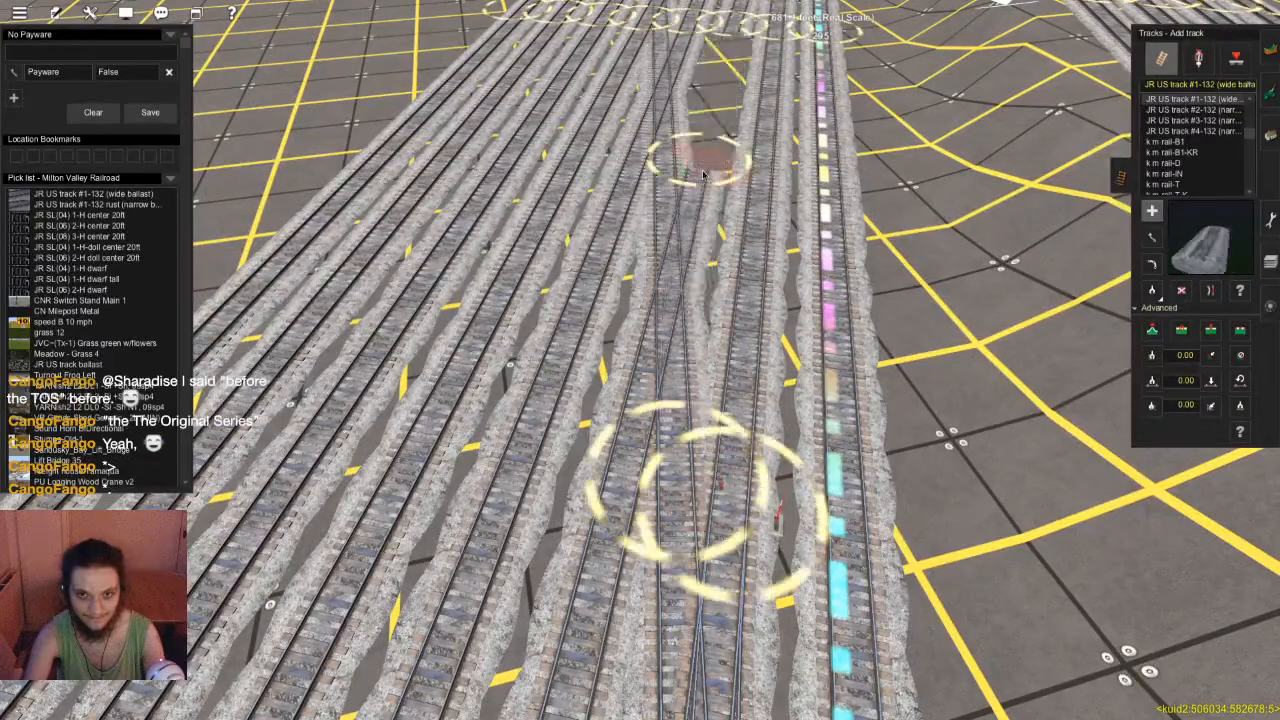
key(s)
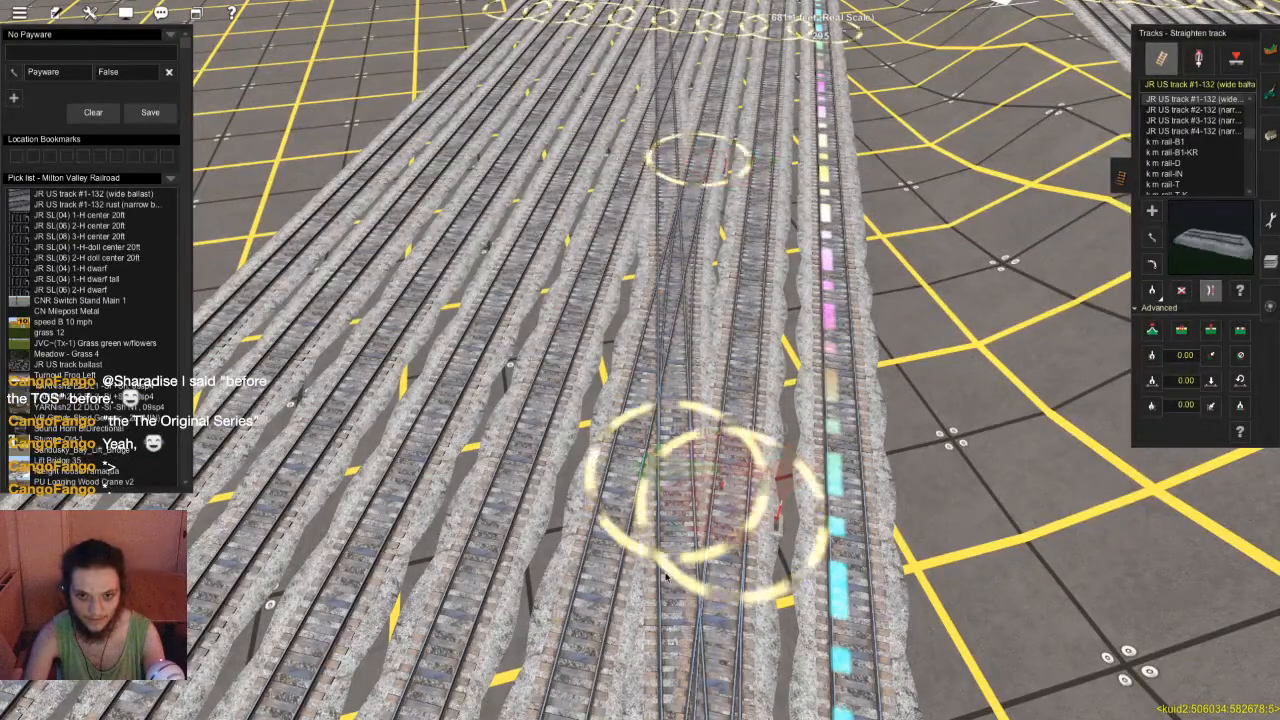
right_click(662, 188)
Connect the diagonal ladder to the fourth yard track at its existing track point and straighten the connection
key(a)
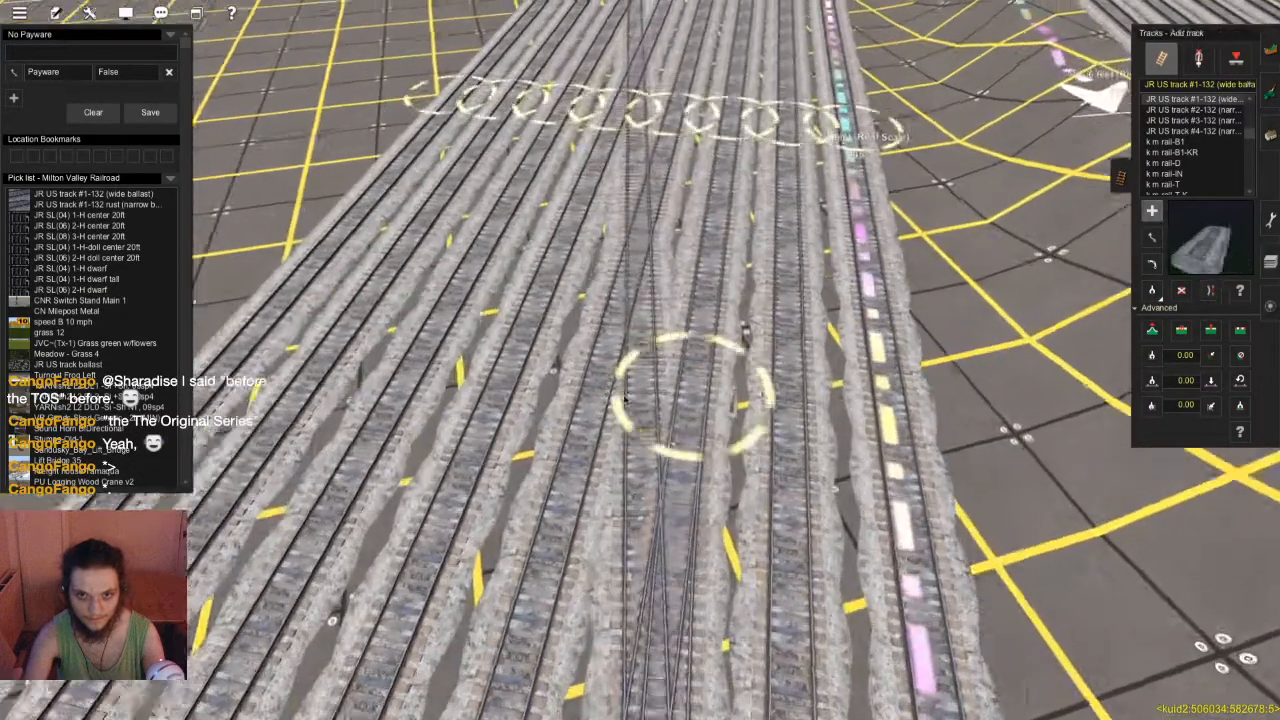
click(635, 455)
drag(635, 455, 661, 210)
key(ctrl+z)
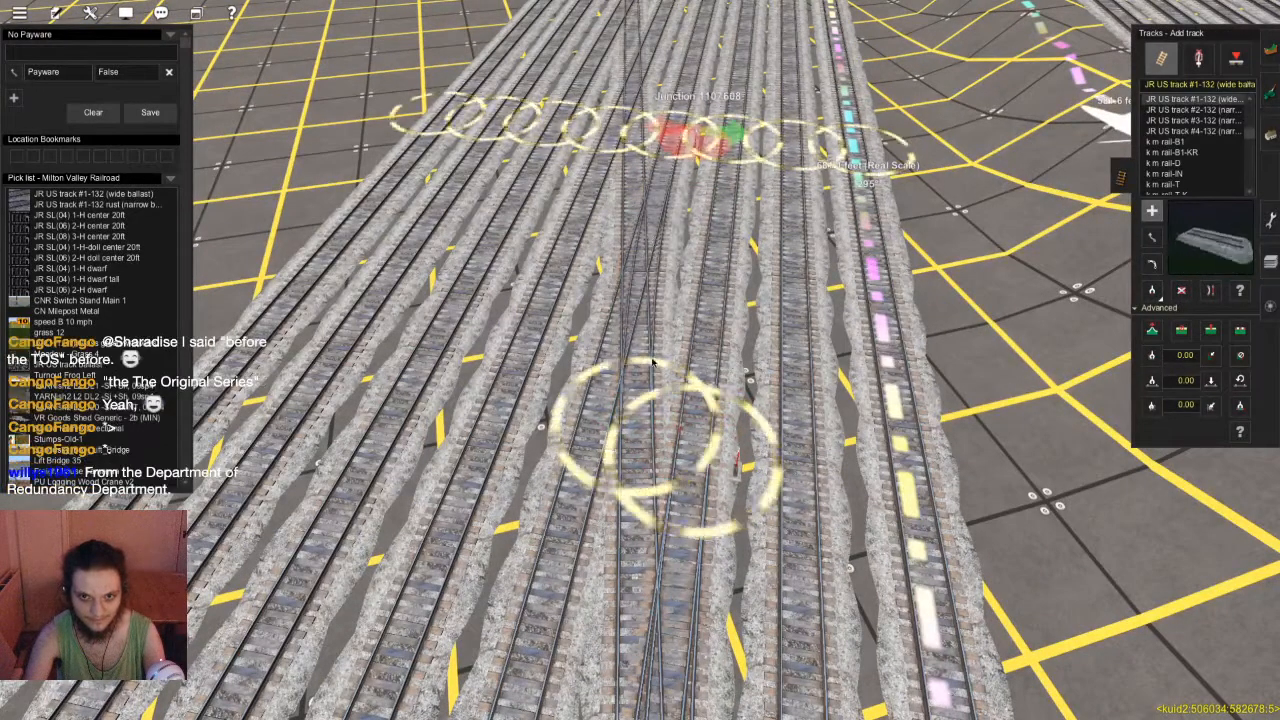
key(s)
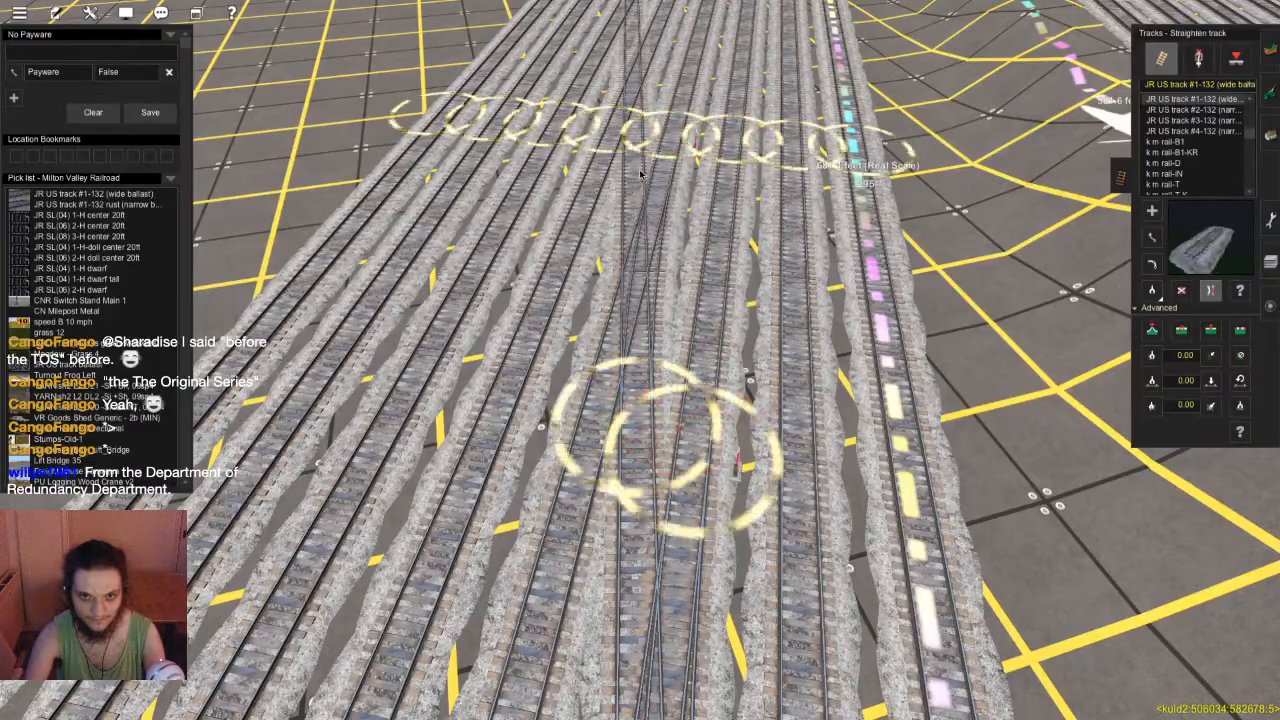
key(Up)
key(Down)
key(s)
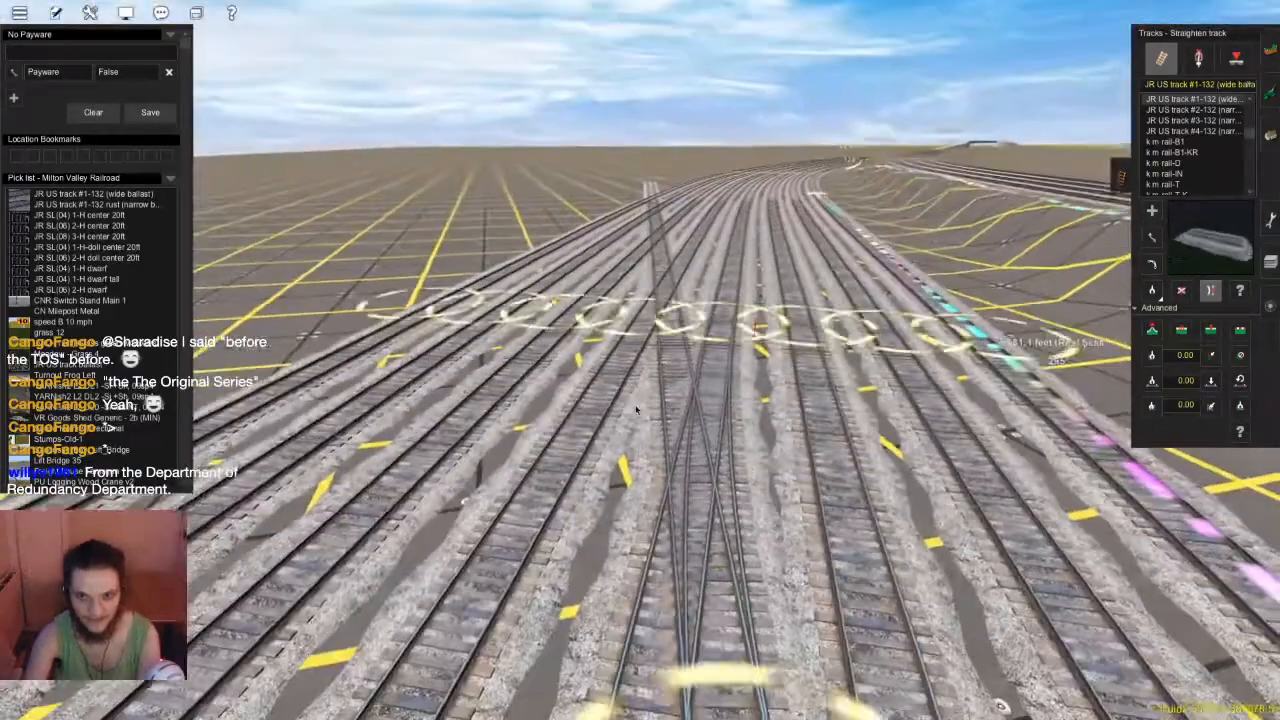
Connect the diagonal ladder to the fifth yard track with a new section and straighten it
key(w)
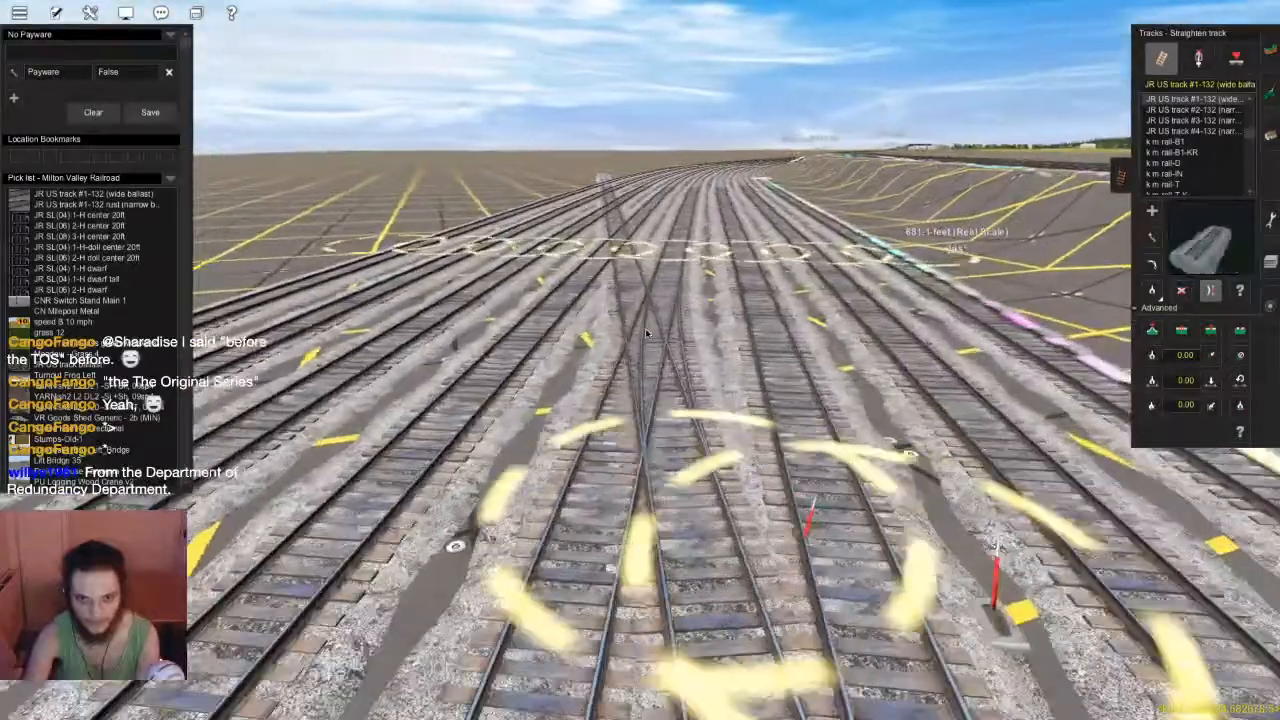
key(Up)
key(a)
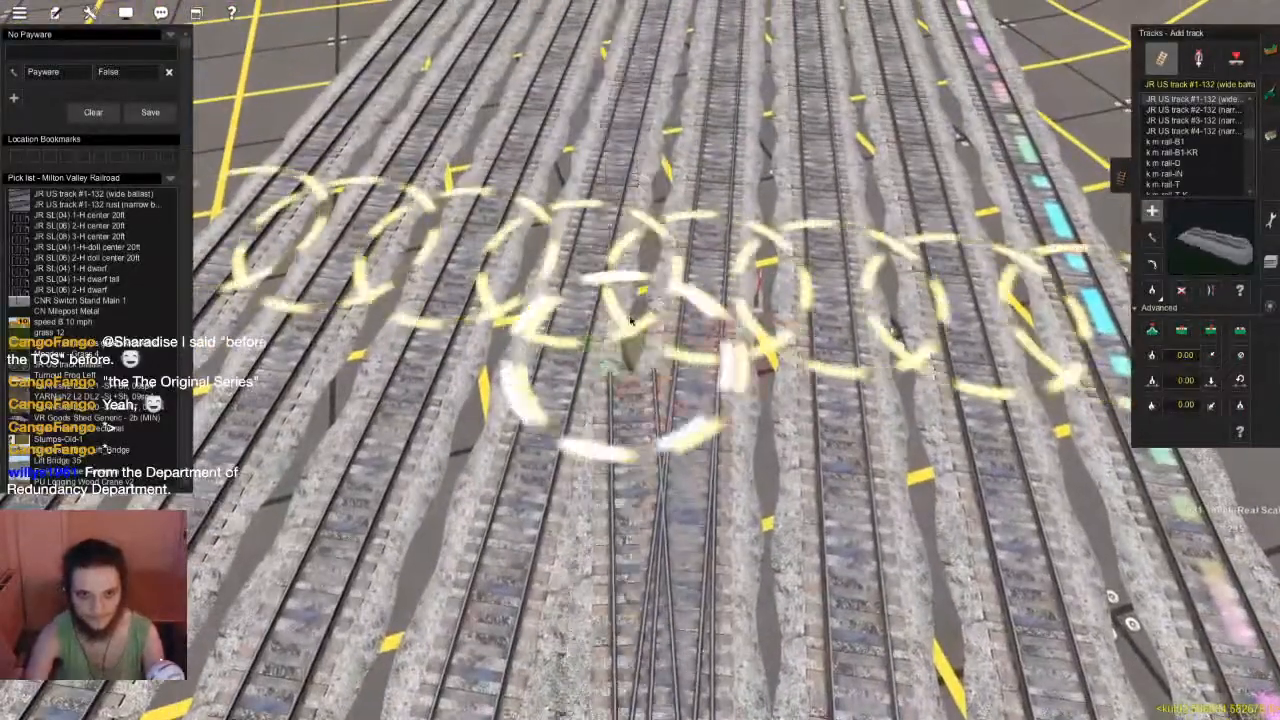
key(w)
click(659, 192)
key(s)
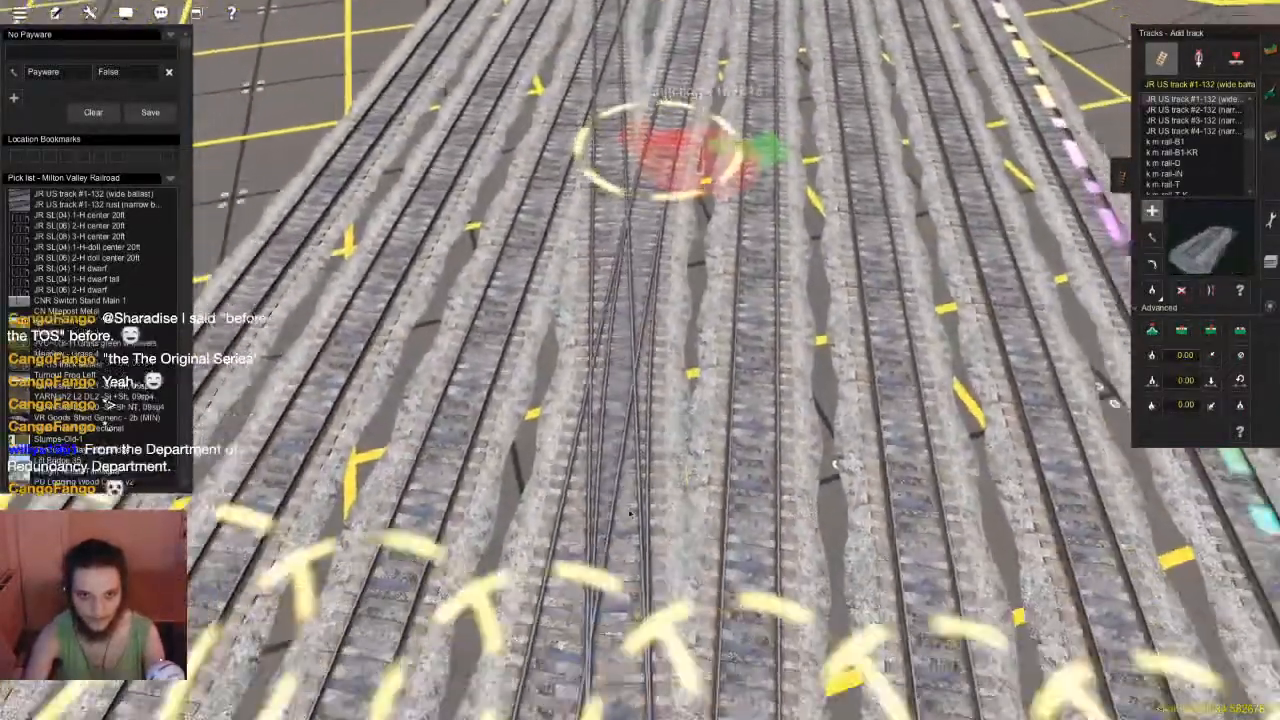
key(Up)
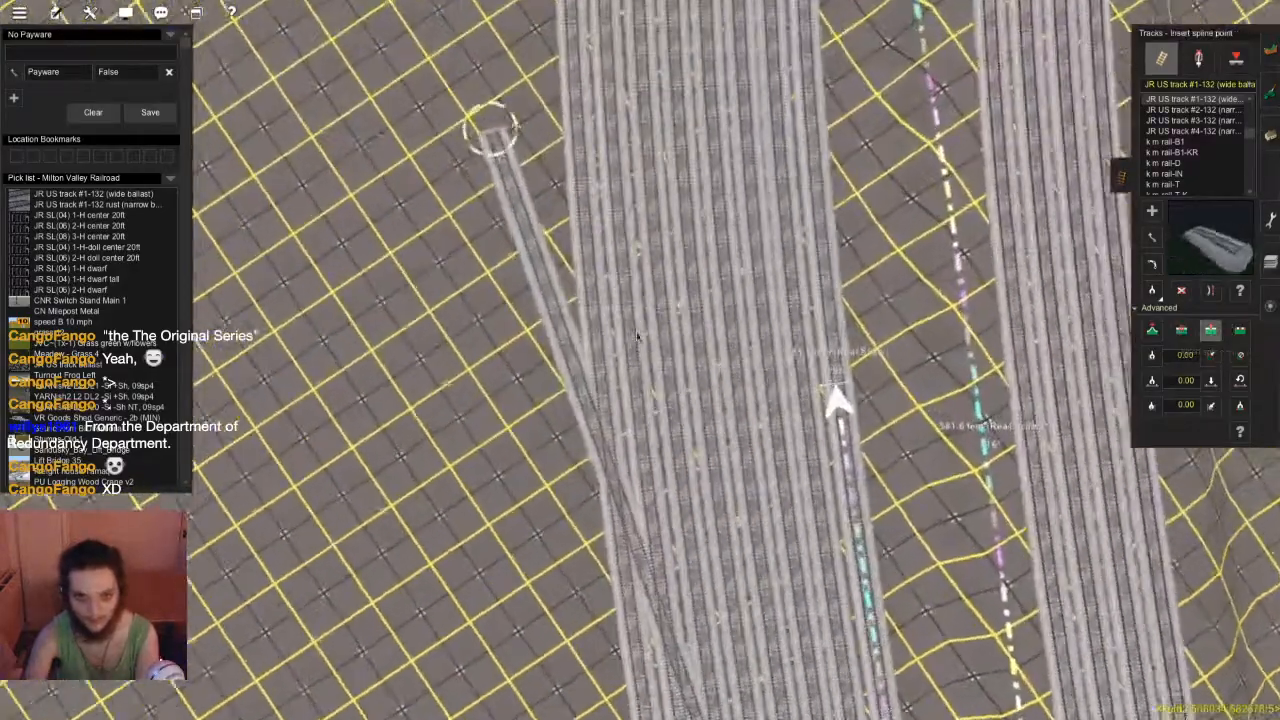
Insert spline points across the yard tracks beside the far part of the diagonal ladder
scroll(637, 336, up, 3)
scroll(636, 386, up, 3)
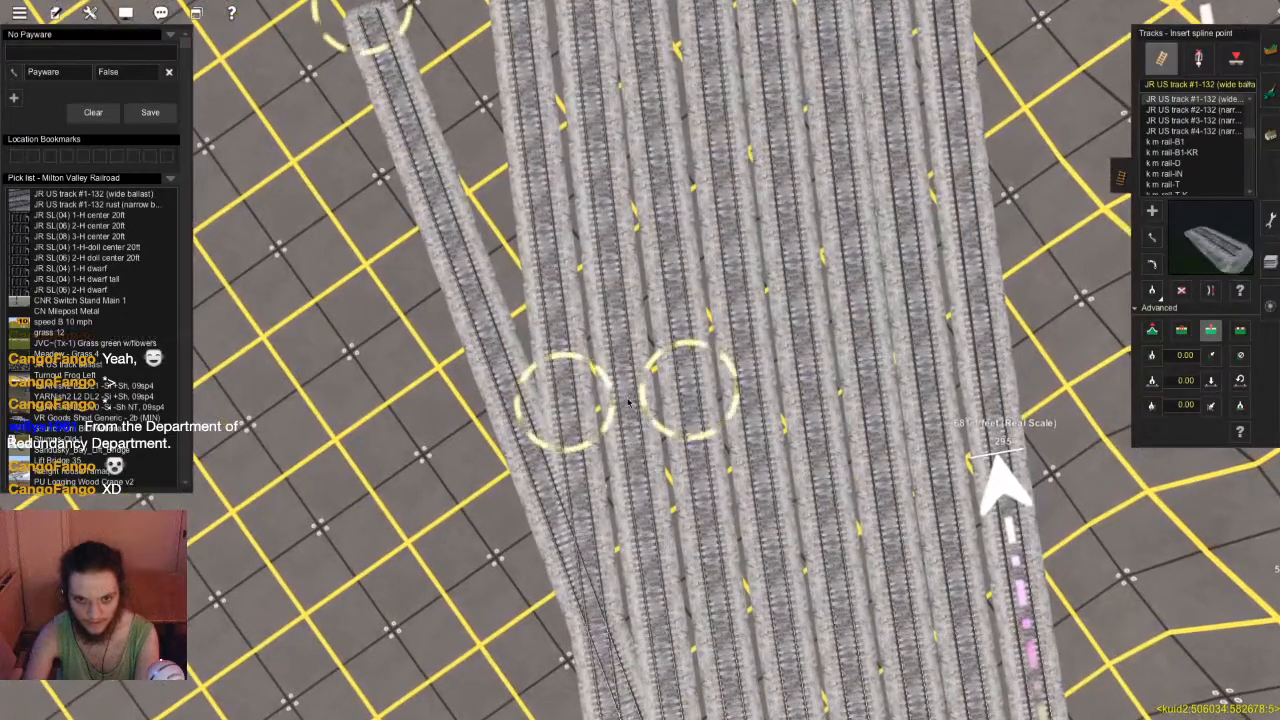
scroll(627, 398, up, 2)
click(627, 395)
right_click(882, 342)
click(570, 364)
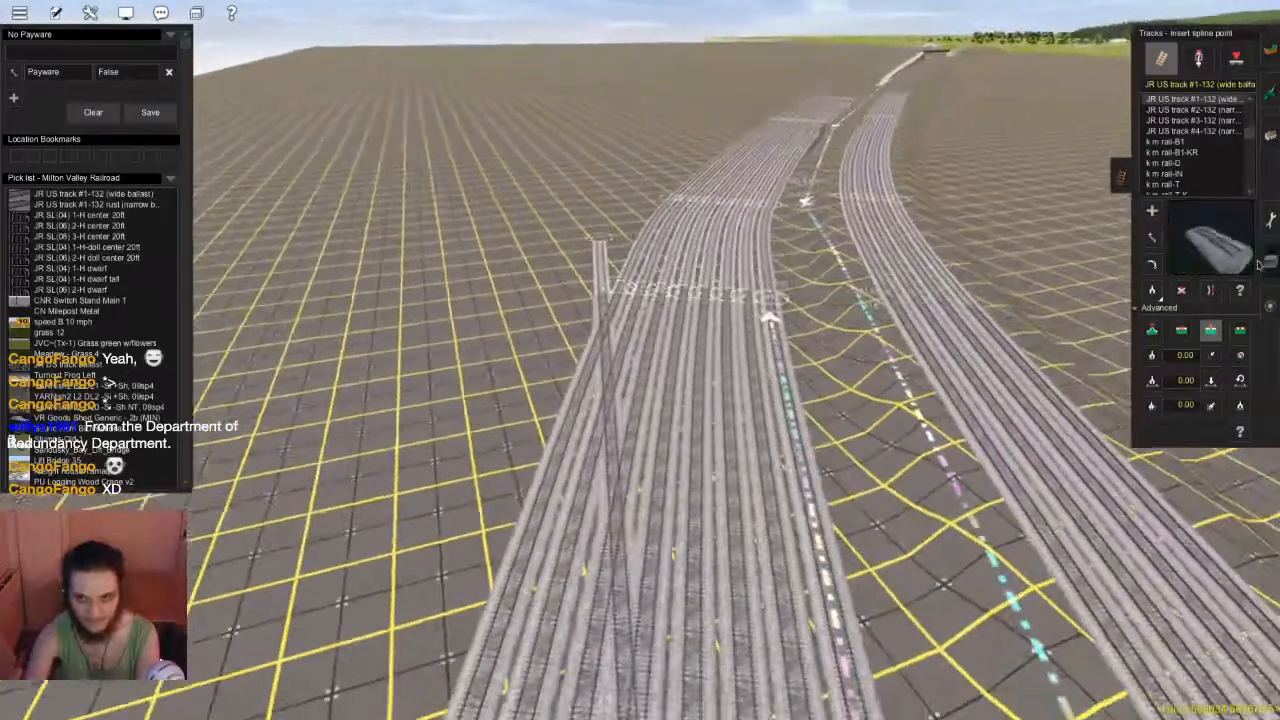
Lay a connecting track from the ladder to the next yard track beyond the fifth and straighten it
key(Up)
click(1210, 291)
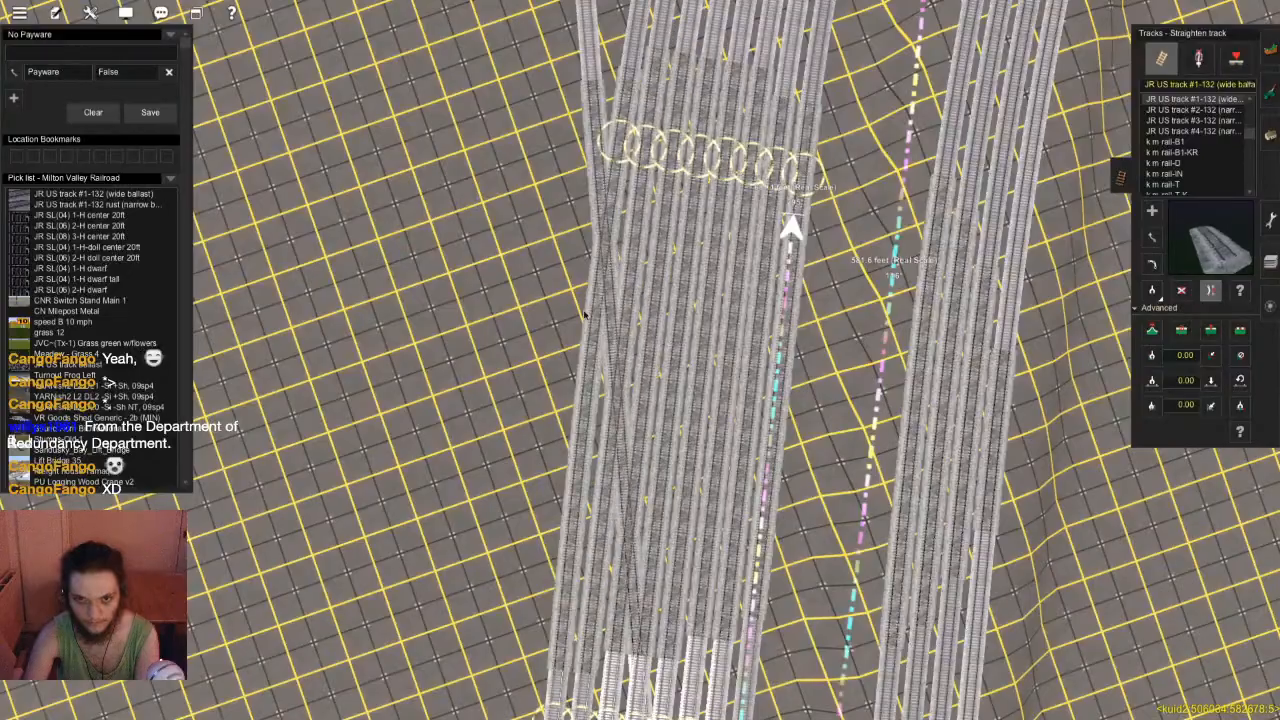
key(Down)
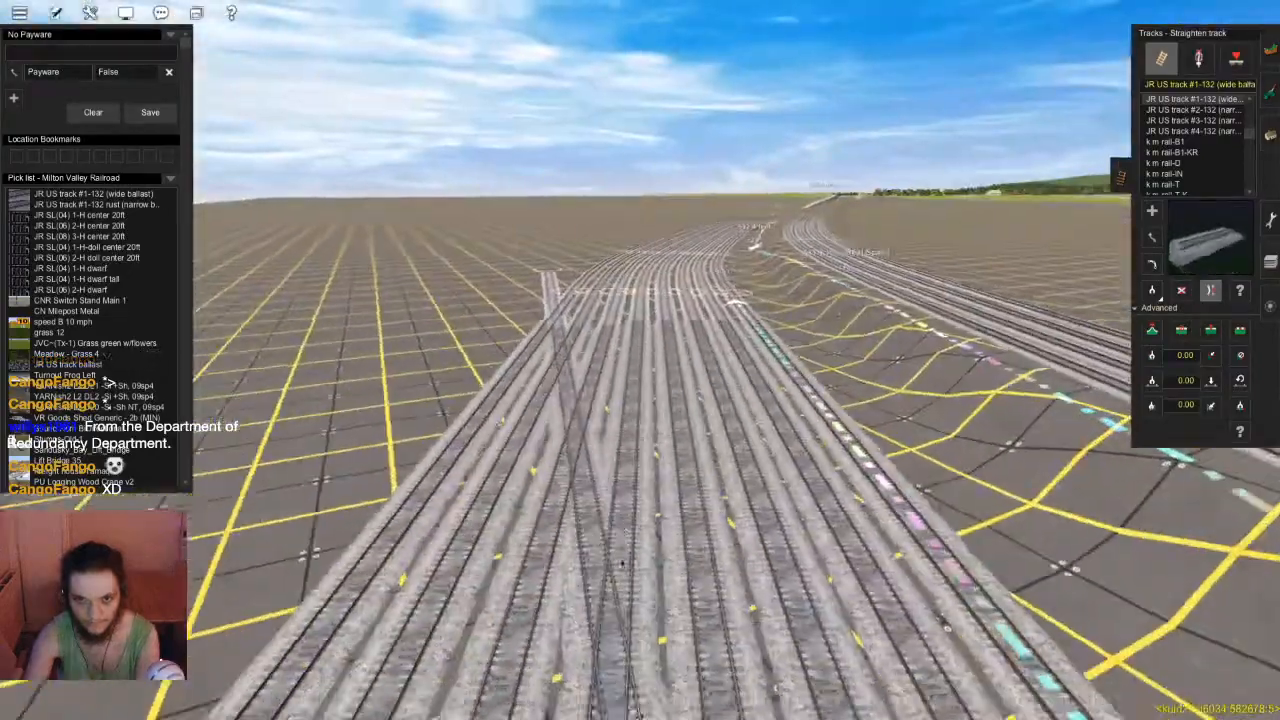
key(Up)
key(Up)
scroll(654, 368, up, 5)
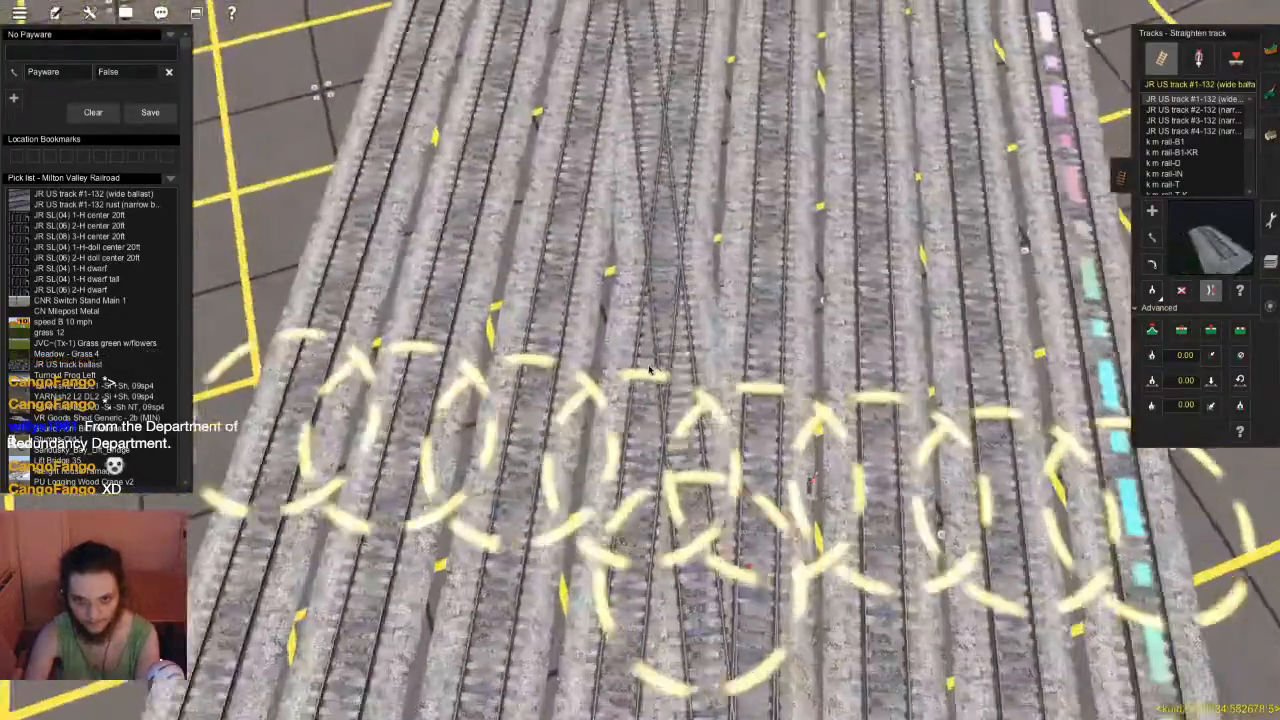
key(a)
right_drag(660, 240, 643, 214)
click(648, 243)
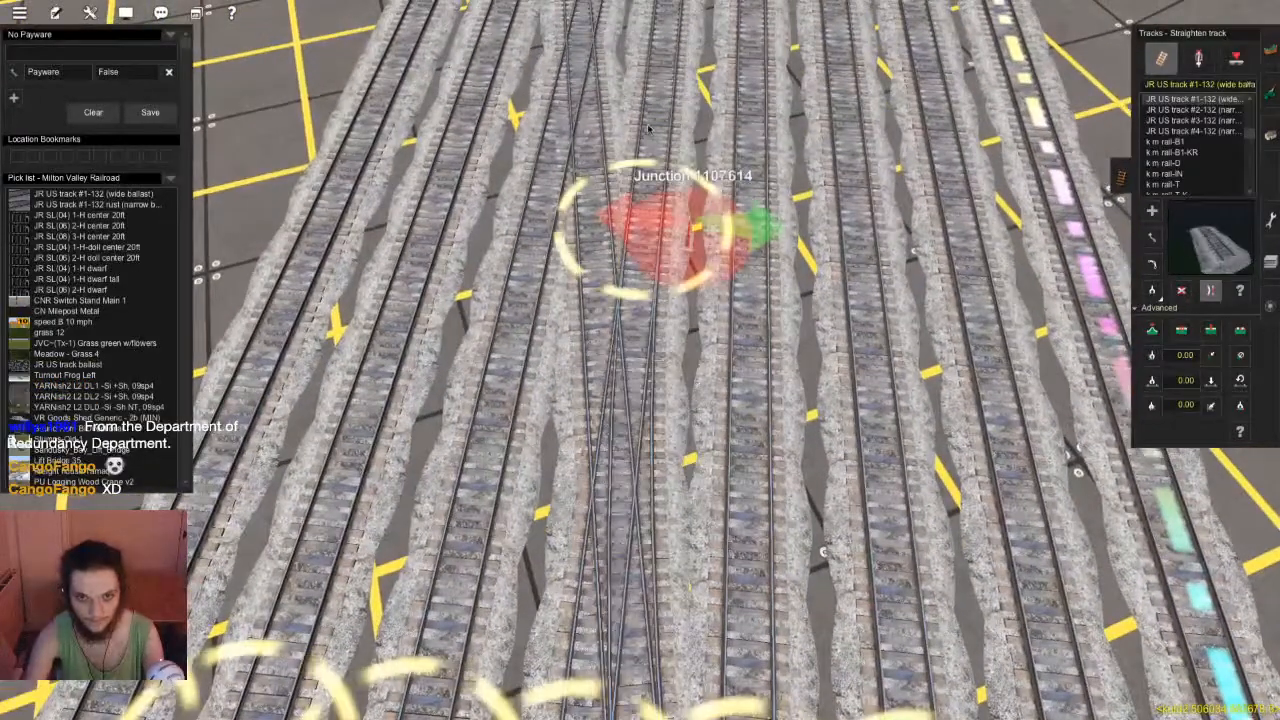
scroll(655, 175, down, 5)
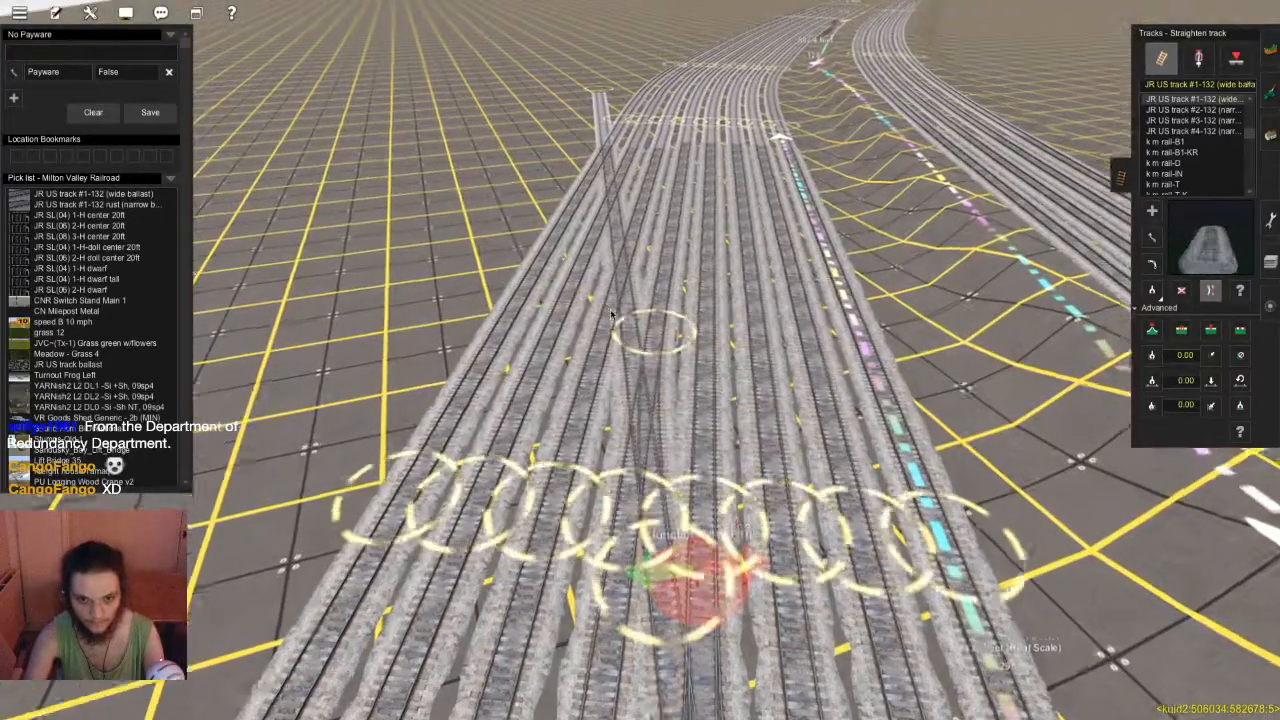
Add the following ladder connection between the previous junction and the next inserted track point, and straighten it
key(a)
right_click(655, 336)
scroll(672, 400, up, 5)
click(674, 432)
key(Down)
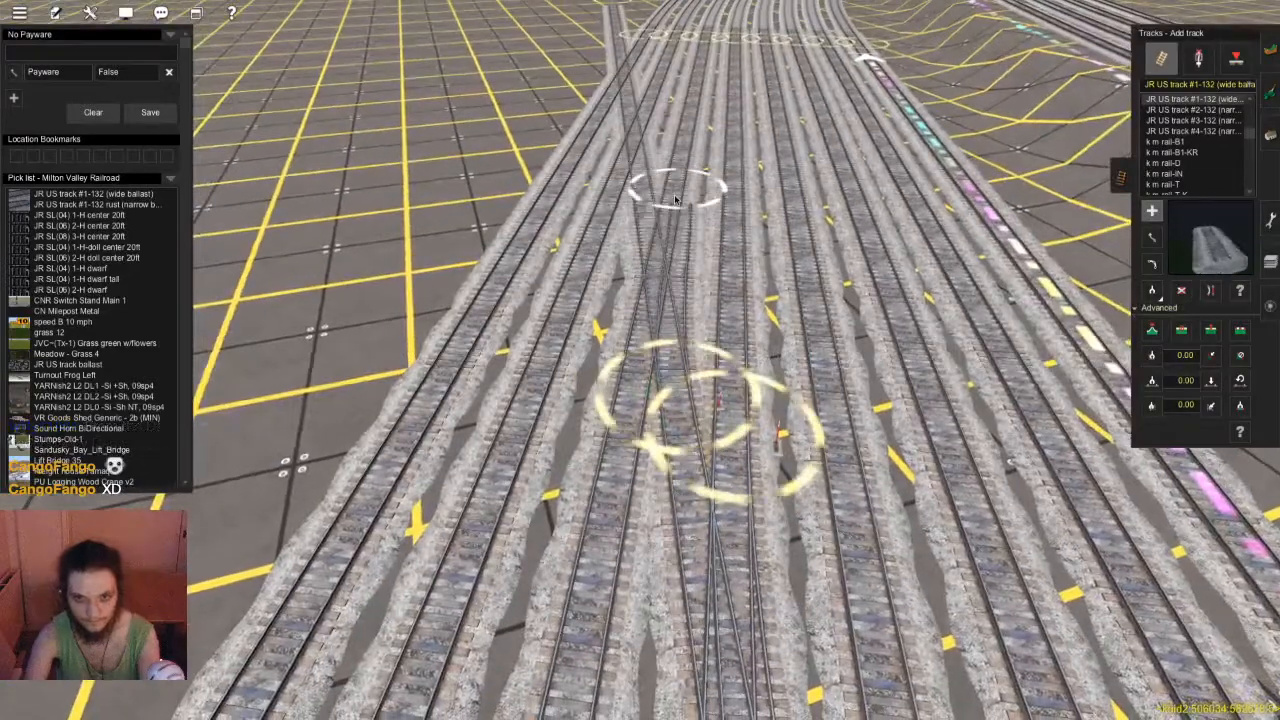
click(675, 198)
key(s)
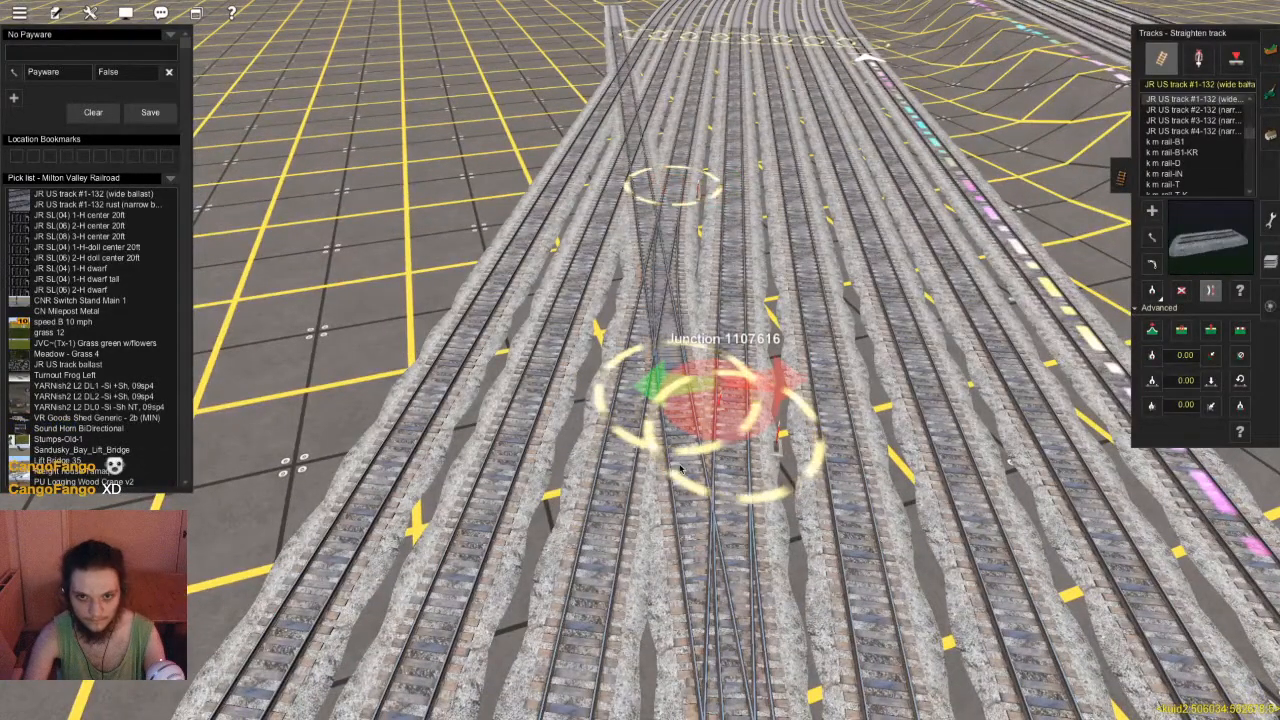
right_click(657, 210)
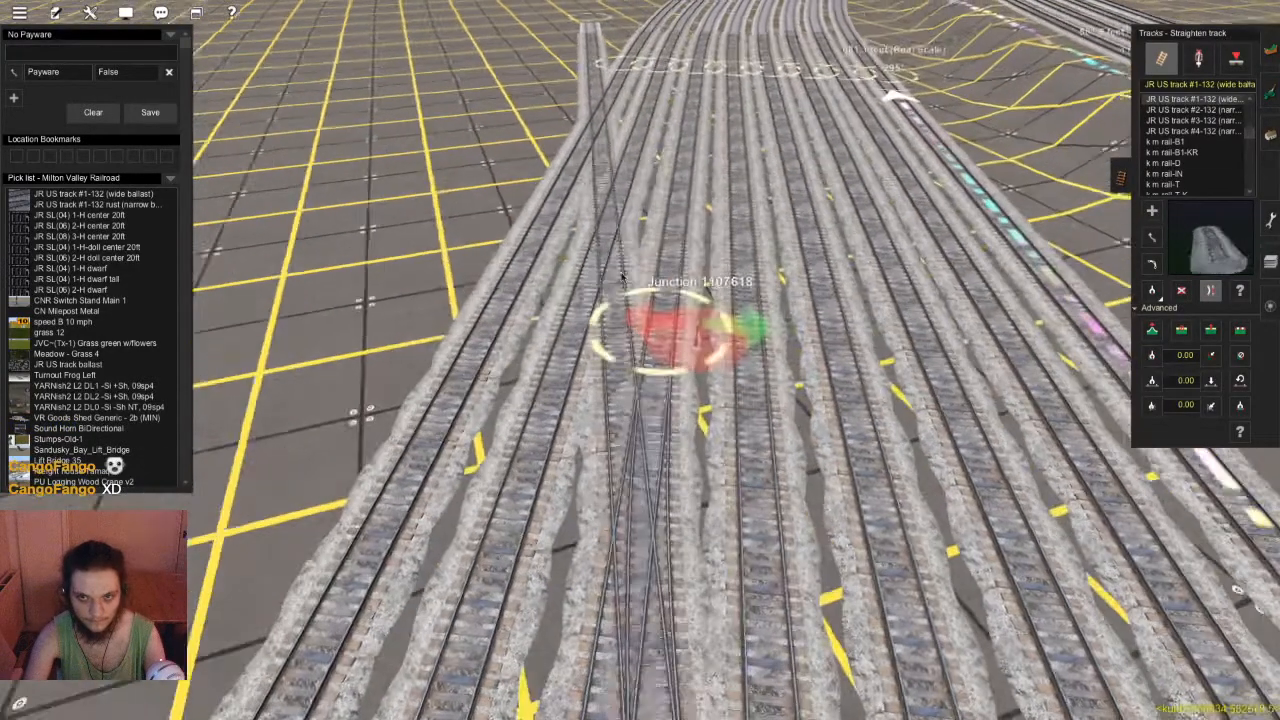
Continue the ladder with a connection to the next yard track toward its far end and straighten that section
key(a)
scroll(630, 381, up, 2)
scroll(631, 381, up, 2)
click(661, 376)
scroll(655, 330, down, 3)
right_click(648, 250)
click(675, 282)
key(Down)
key(s)
Join the far end of the ladder to the last yard track with a connecting section and straighten it
key(a)
key(Down)
right_click(655, 268)
key(Up)
scroll(655, 335, up, 3)
scroll(674, 316, down, 3)
key(Down)
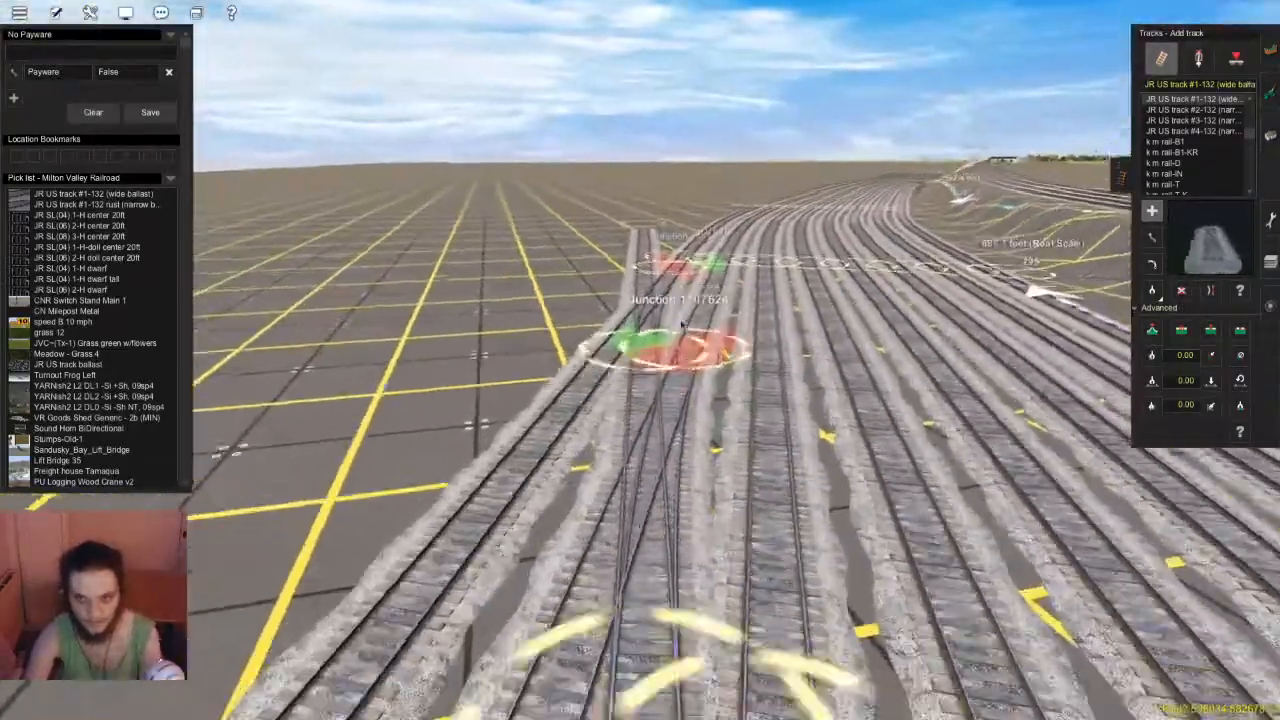
key(Up)
key(m)
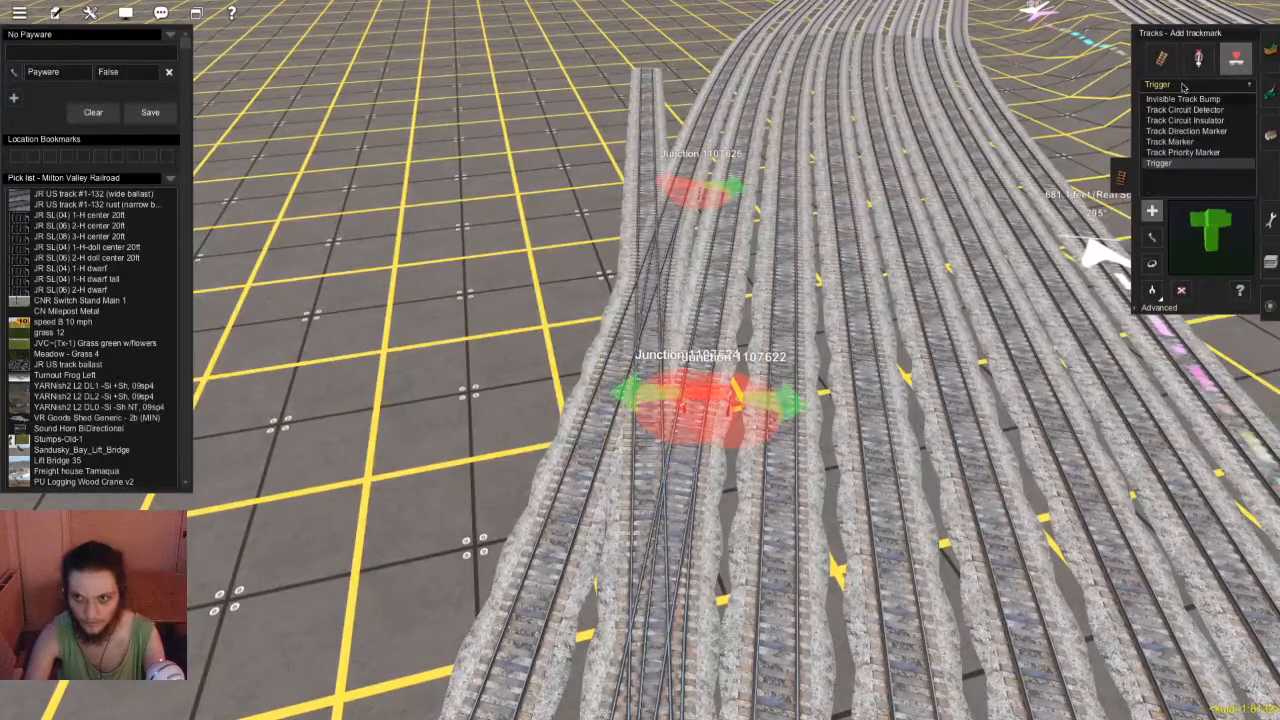
key(a)
key(s)
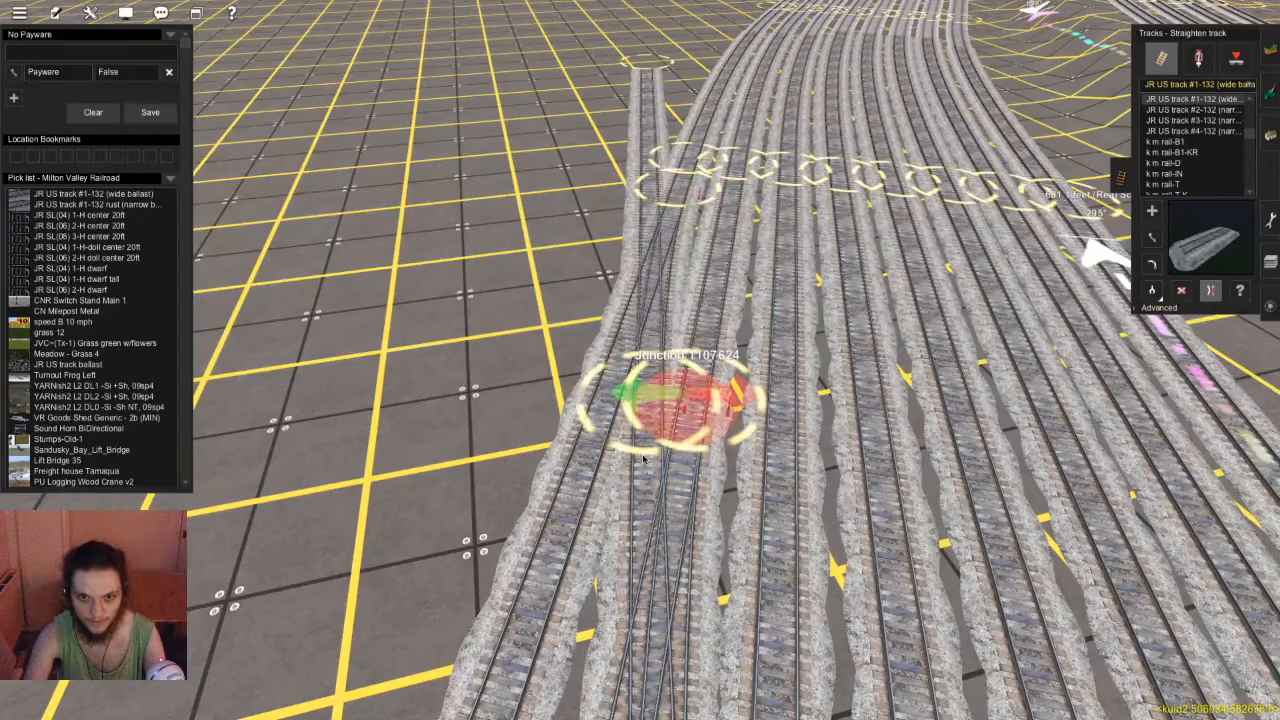
Delete the surplus track stub past the ladder's last junction and the yard-track sections outside the ladder
key(d)
click(686, 186)
right_drag(674, 300, 585, 308)
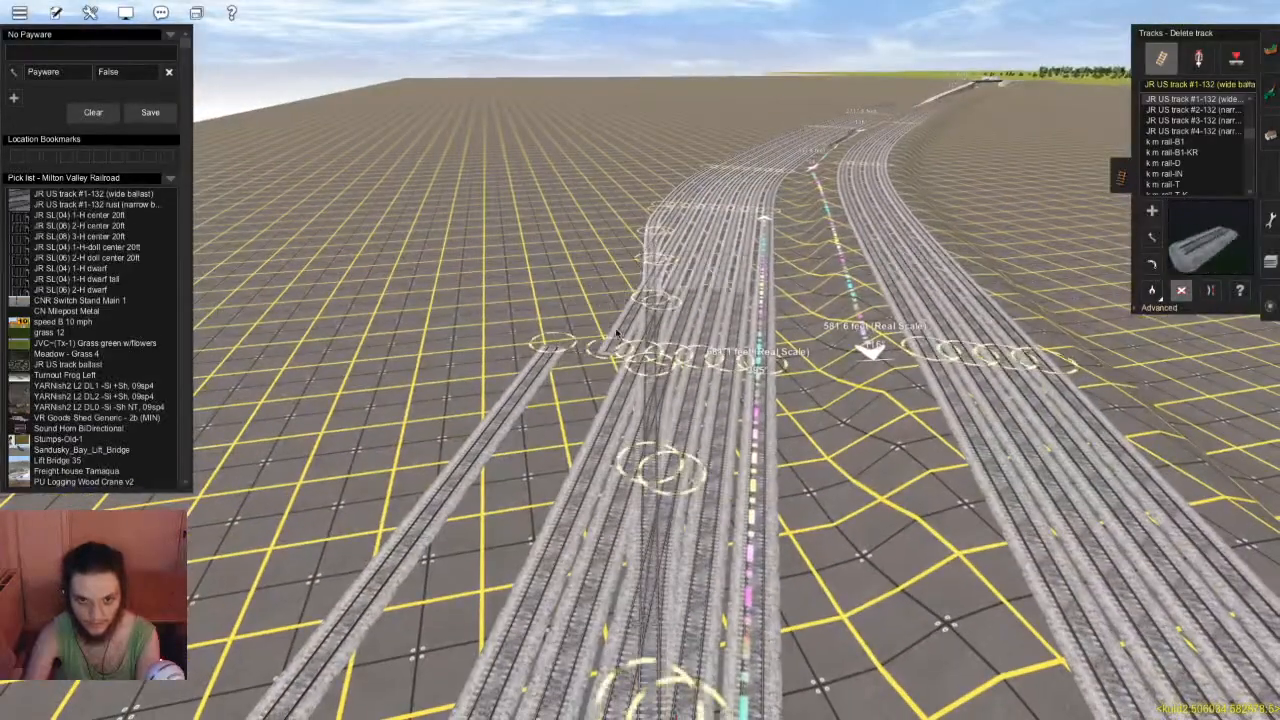
right_drag(603, 506, 556, 393)
mouse_move(533, 345)
mouse_down()
mouse_move(538, 440)
mouse_move(584, 545)
mouse_up()
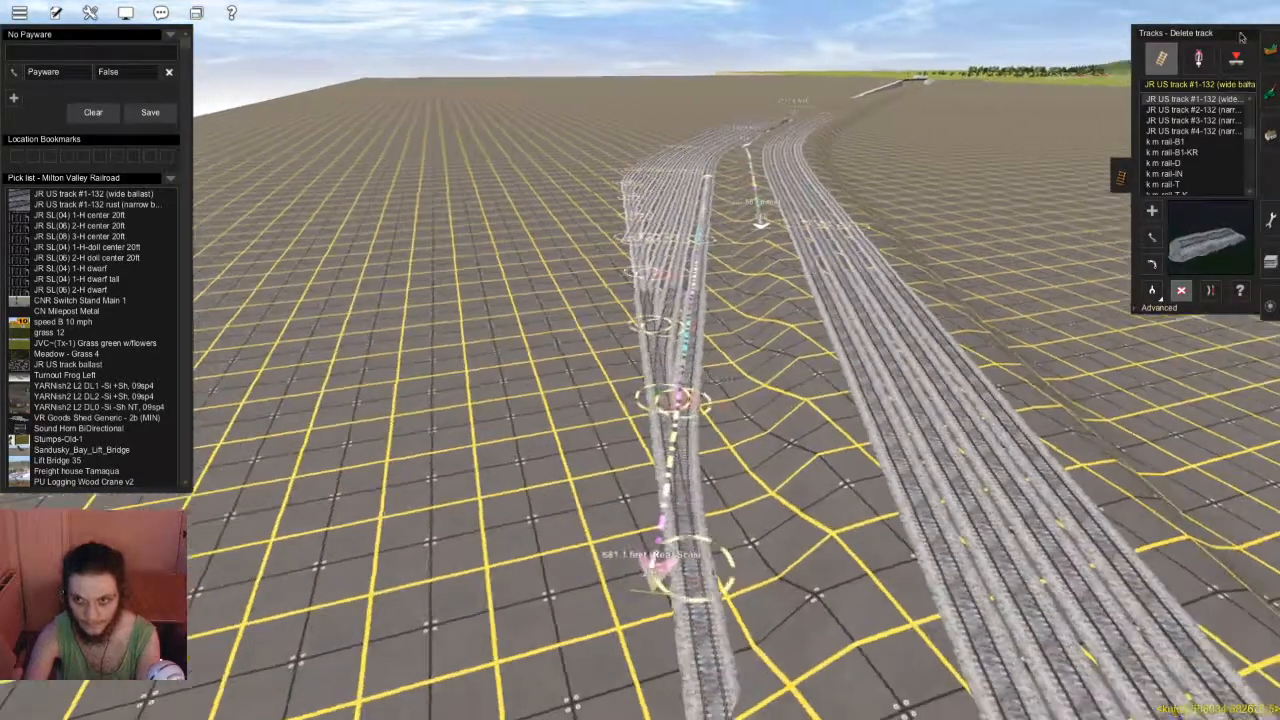
Try to delete the junction at the start of the diagonal ladder
click(1199, 58)
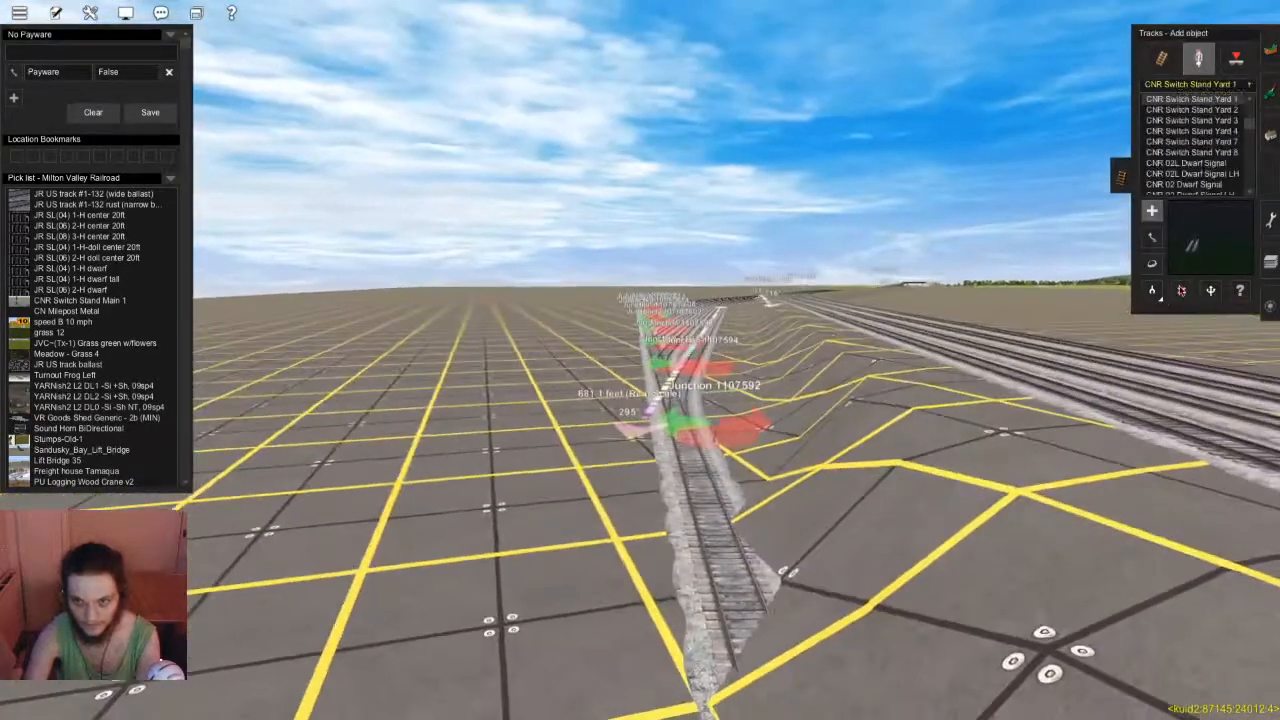
click(1182, 291)
click(692, 388)
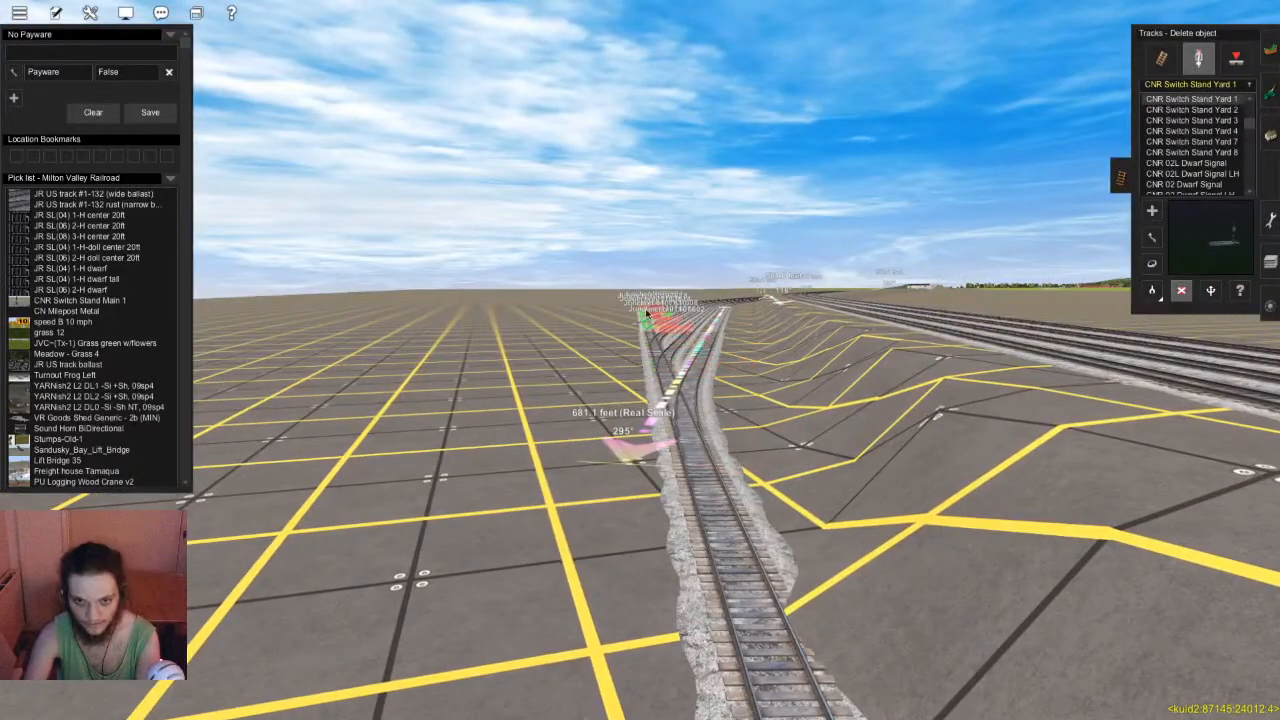
scroll(645, 313, down, 8)
key(Up)
right_click(622, 252)
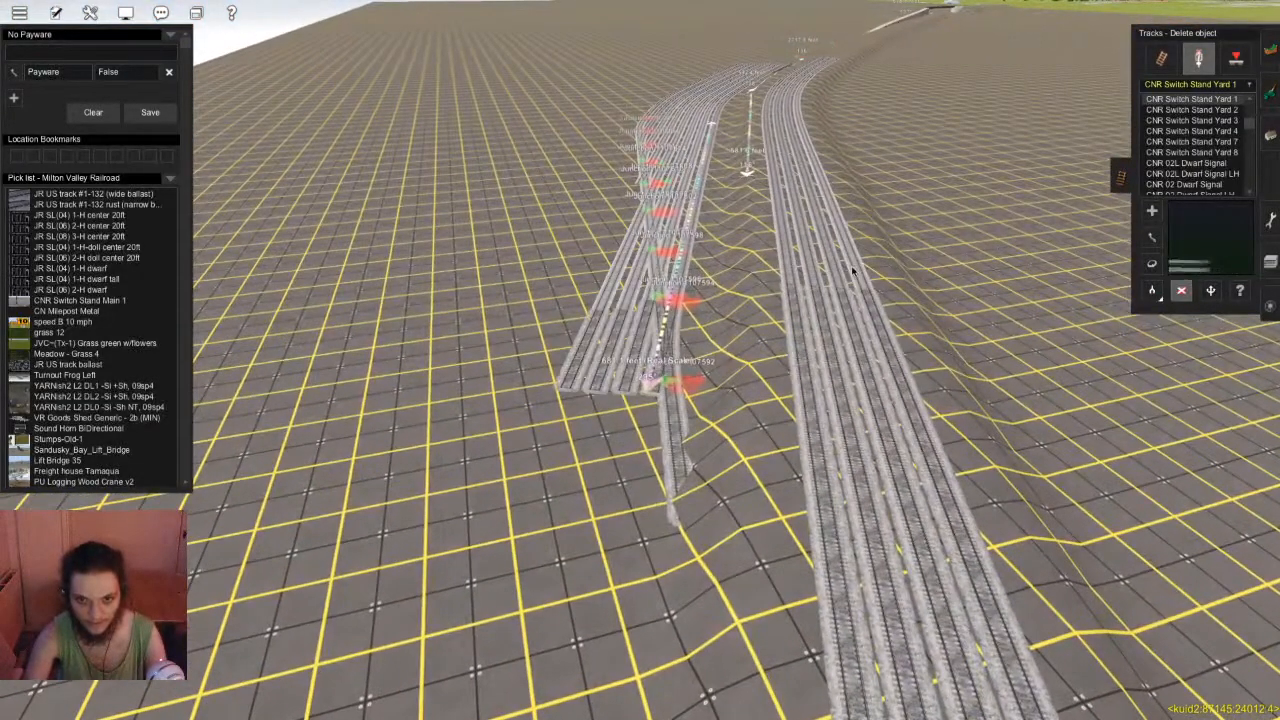
Delete the leftover yard-track sections beside the ladder's entry, undoing the deletions that affect the lead track
click(1161, 58)
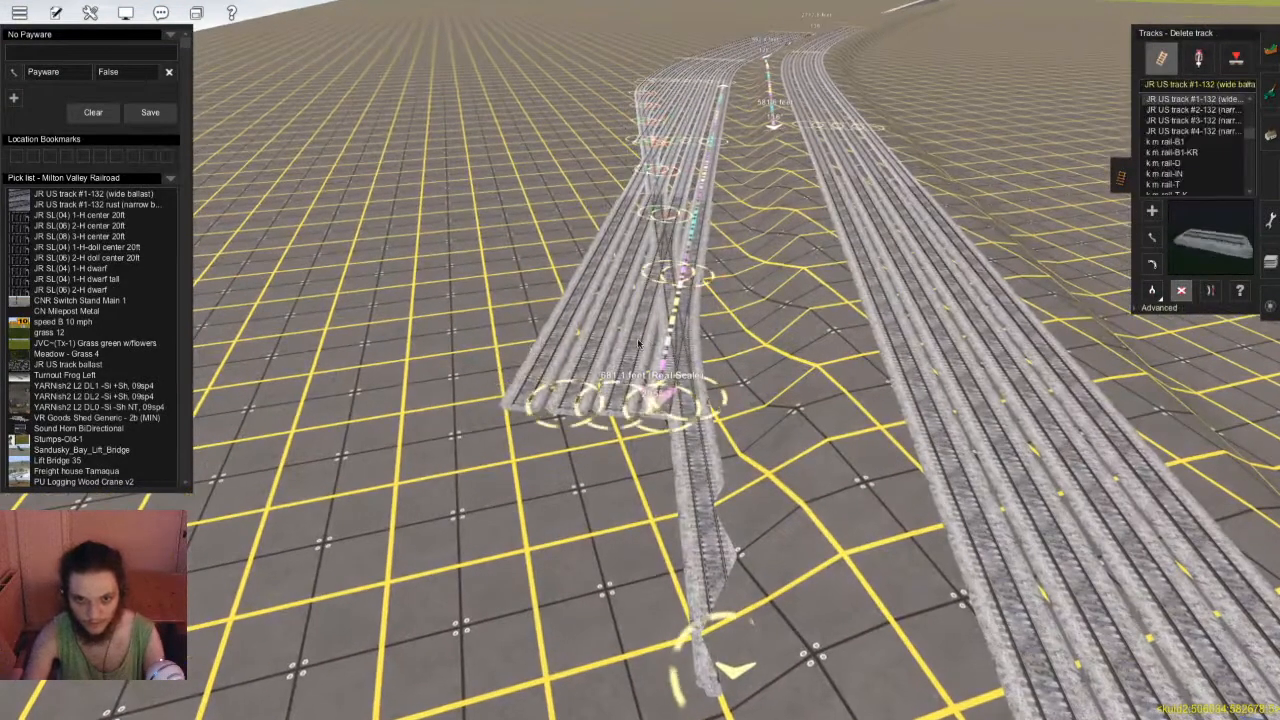
click(602, 347)
click(699, 423)
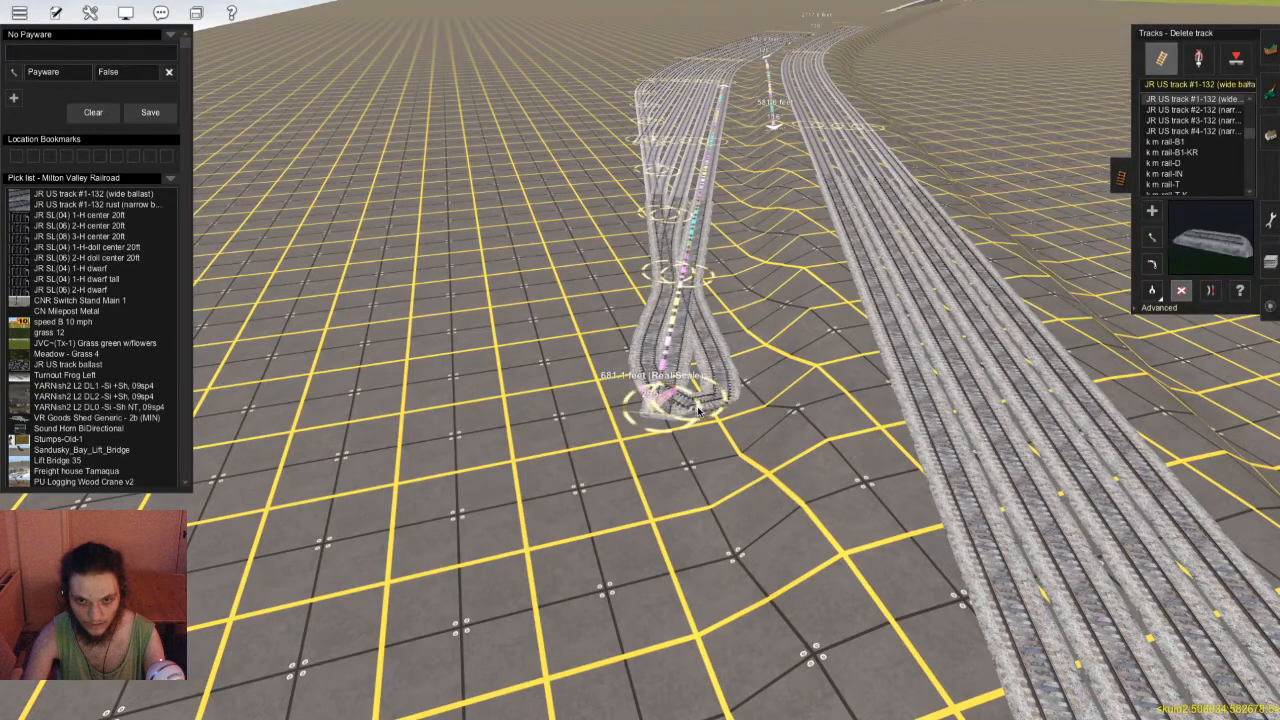
key(ctrl+z)
key(ctrl+z)
click(694, 346)
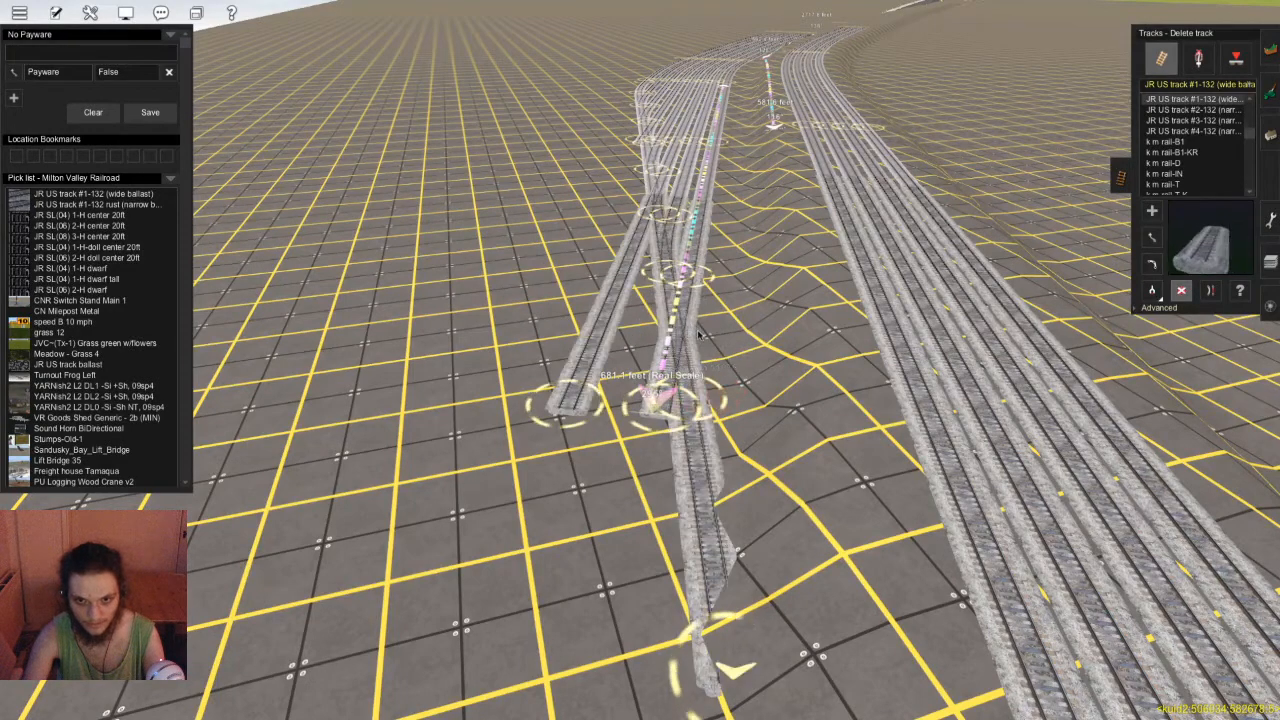
click(606, 338)
Replace the track section at the ladder's entry with a new connection to the nearest ladder track point
scroll(675, 361, up, 2)
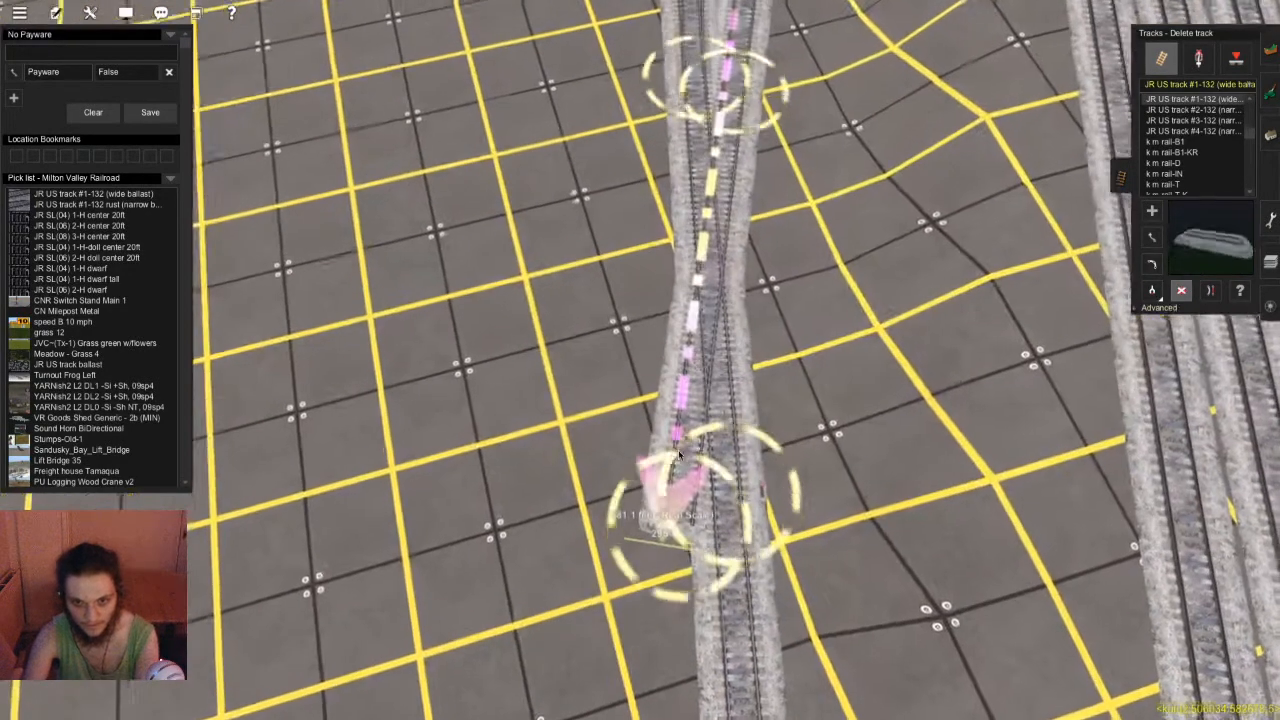
scroll(665, 372, up, 3)
click(660, 379)
key(a)
click(657, 386)
right_click(675, 143)
scroll(655, 205, down, 4)
click(651, 174)
key(Down)
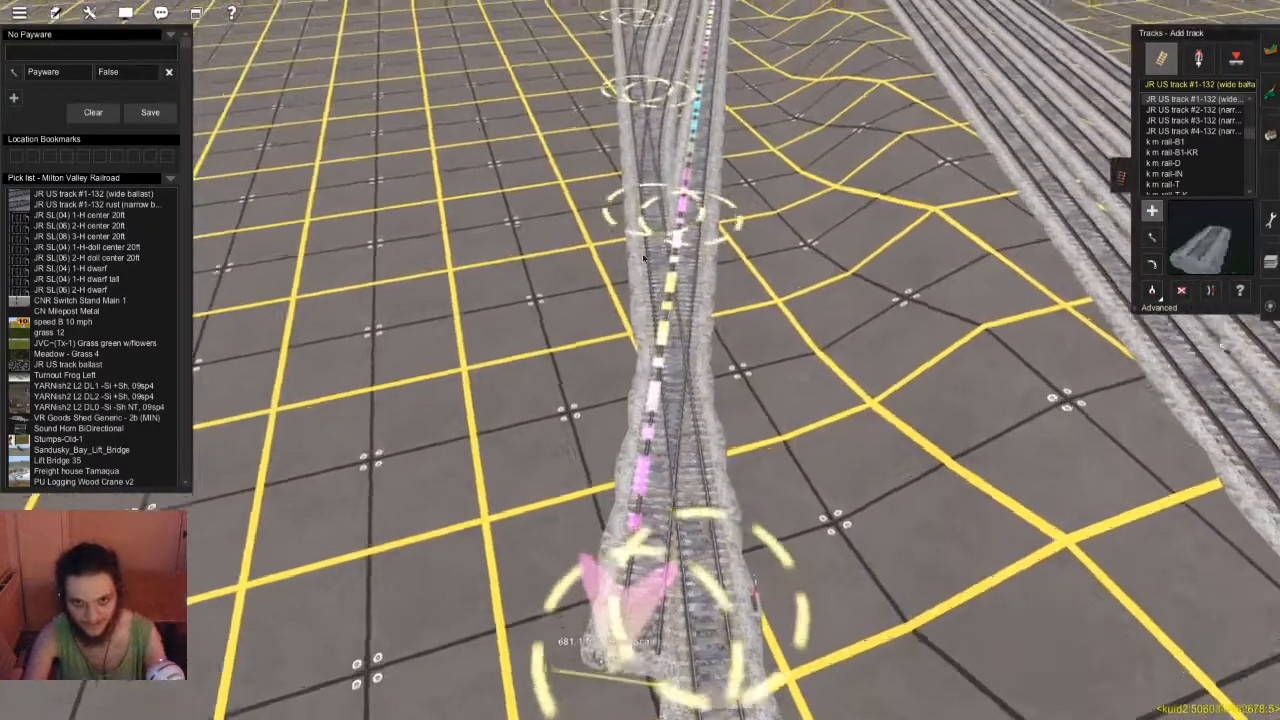
Straighten the newly laid track section at the ladder's entry
scroll(652, 300, up, 6)
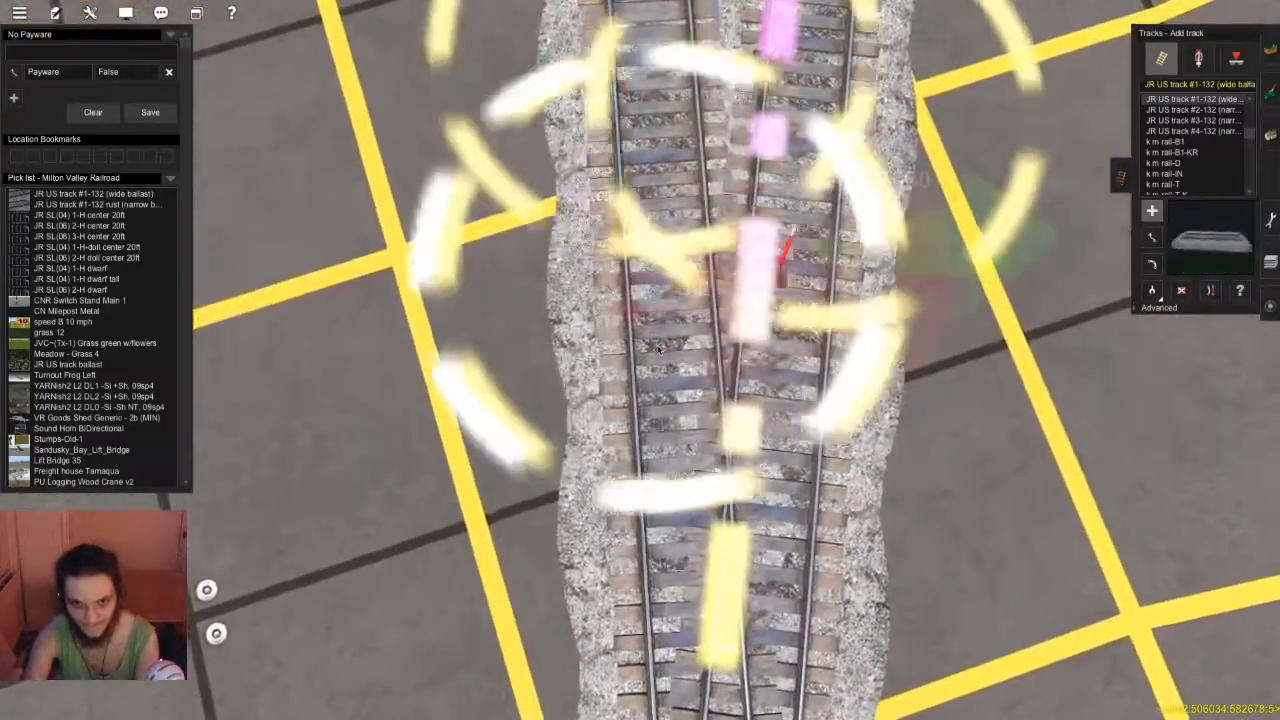
scroll(658, 349, down, 5)
right_click(669, 590)
scroll(657, 350, up, 5)
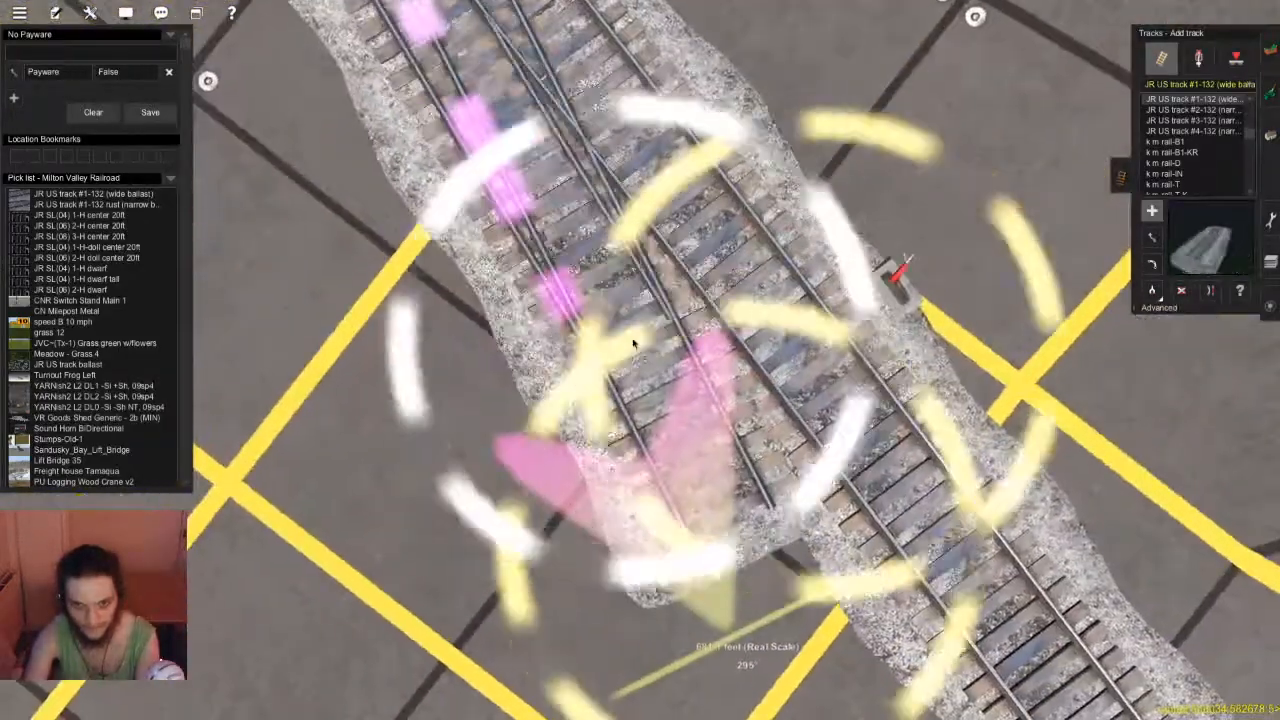
scroll(660, 340, down, 5)
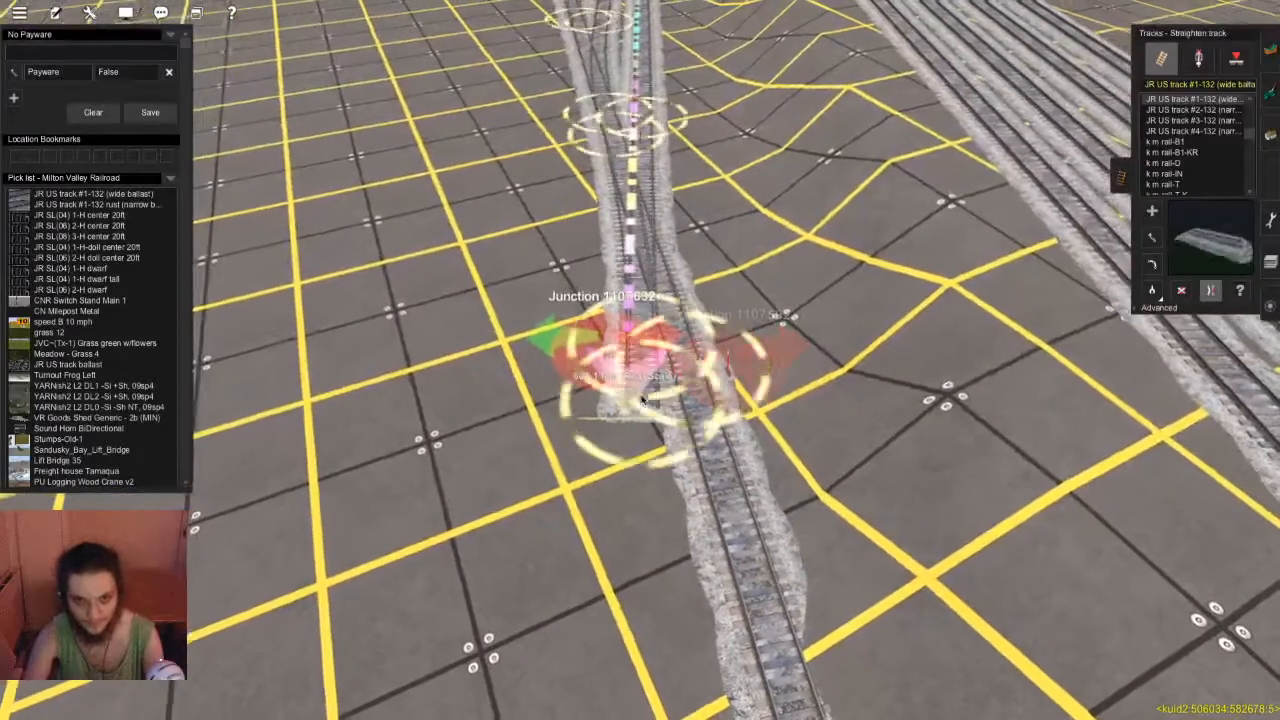
Delete the lead track extending beyond the ladder's entry and straighten the remaining end section
key(d)
click(724, 453)
right_click(654, 268)
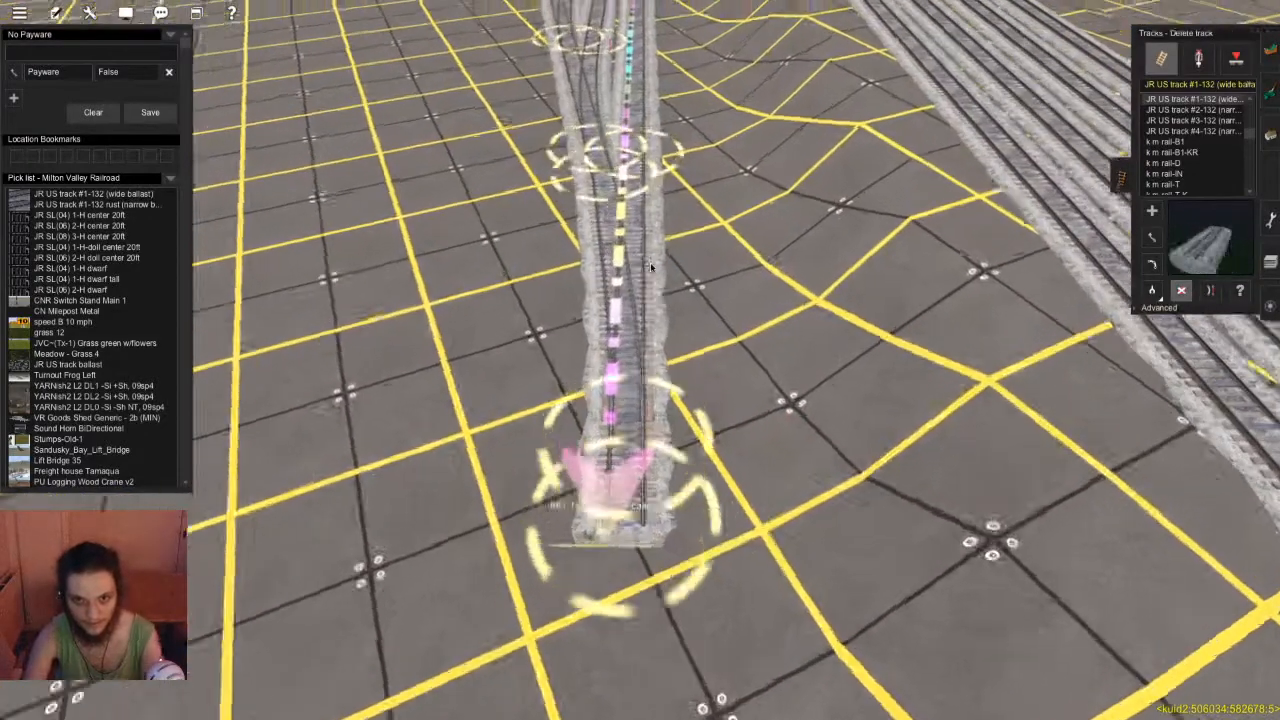
right_click(606, 222)
key(s)
scroll(657, 403, down, 5)
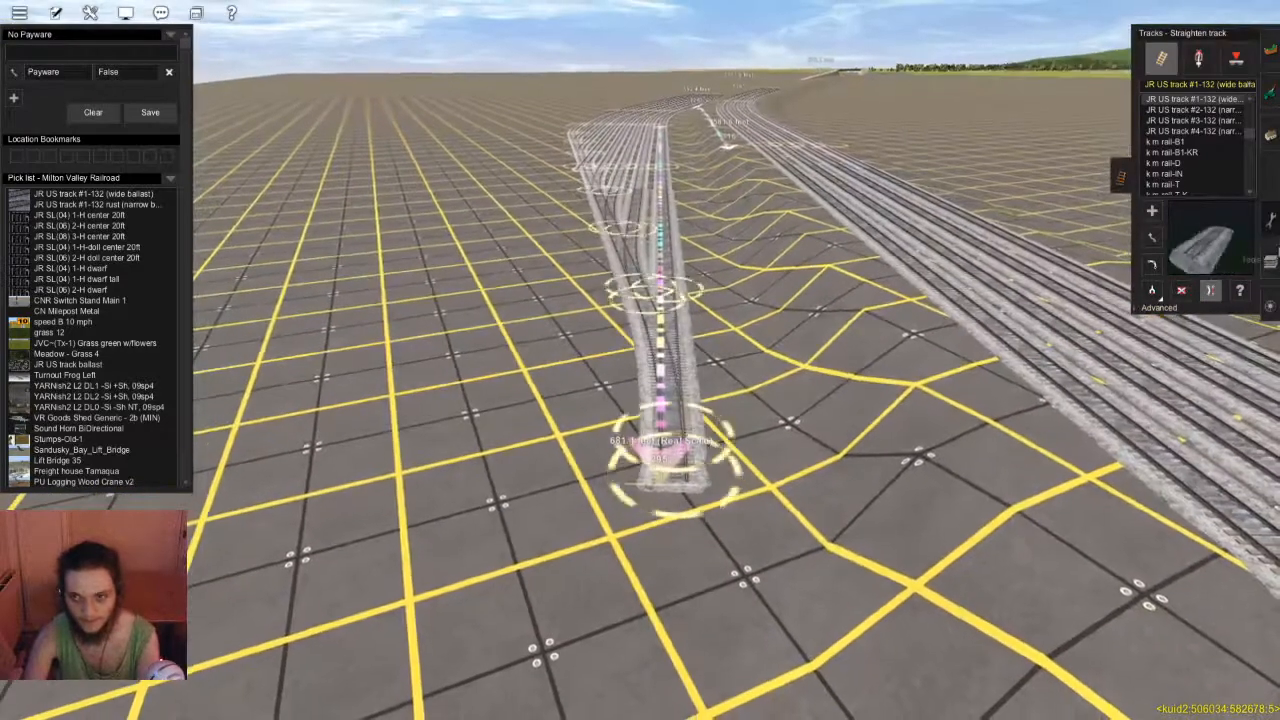
Delete the surplus junctions along the yard ladder's lead track
click(1199, 60)
key(Left)
key(d)
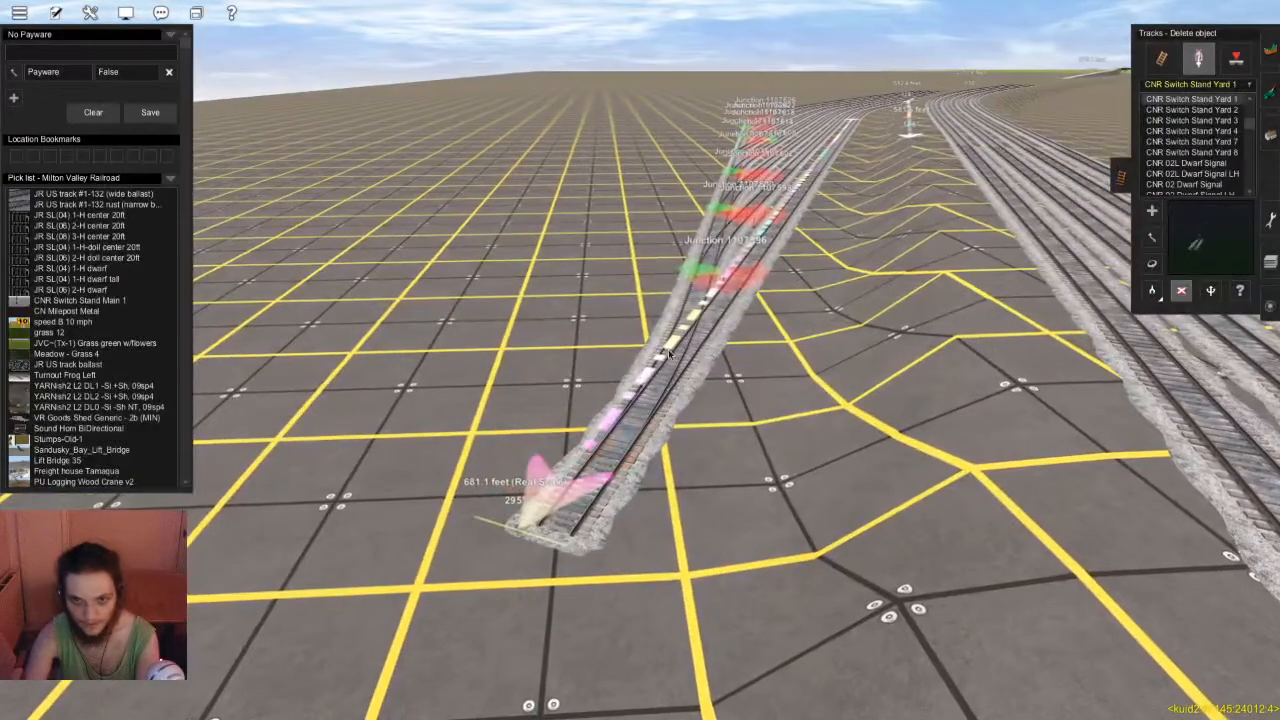
right_click(743, 140)
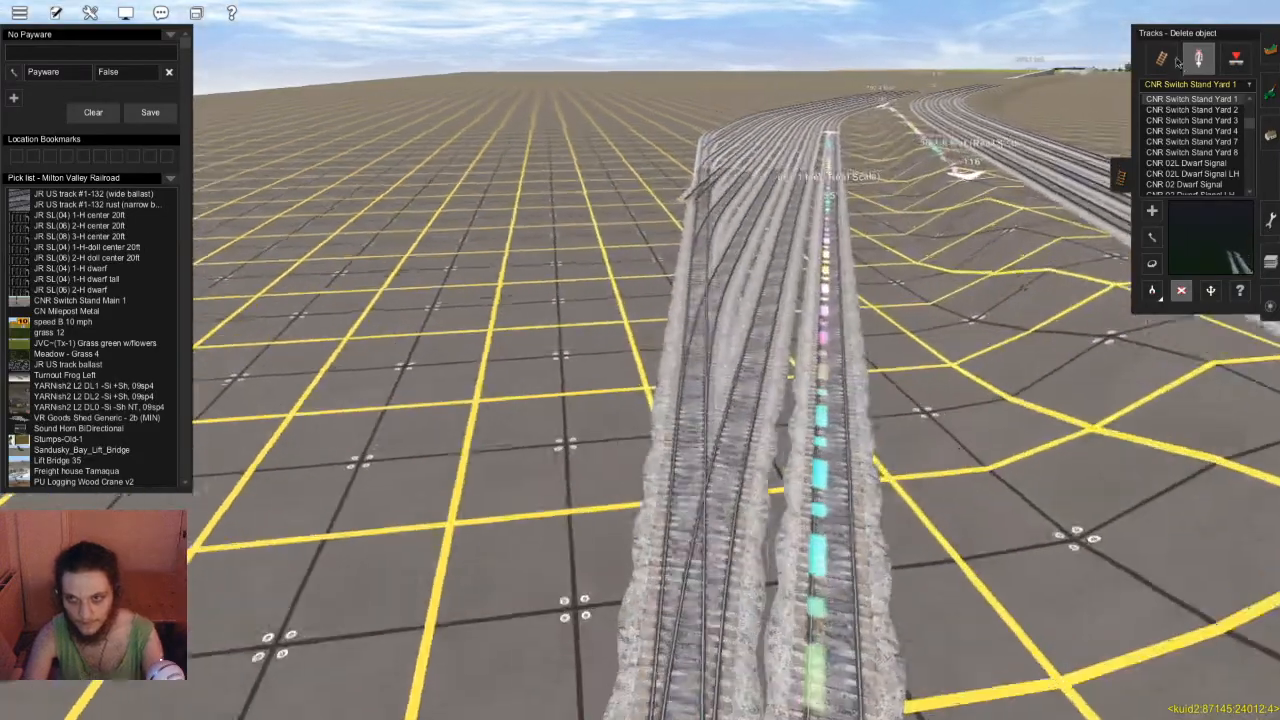
Delete the measuring ruler that runs along the yard ladder from its entry
key(t)
key(d)
scroll(683, 217, down, 4)
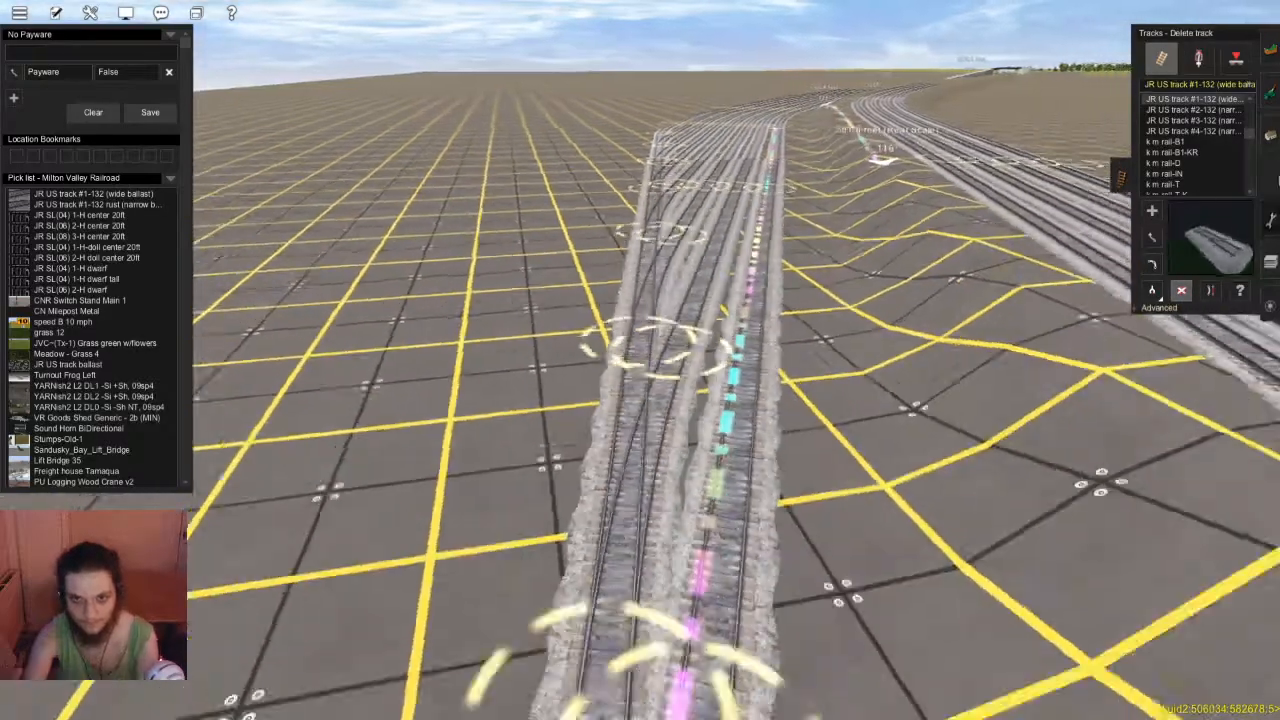
key(Up)
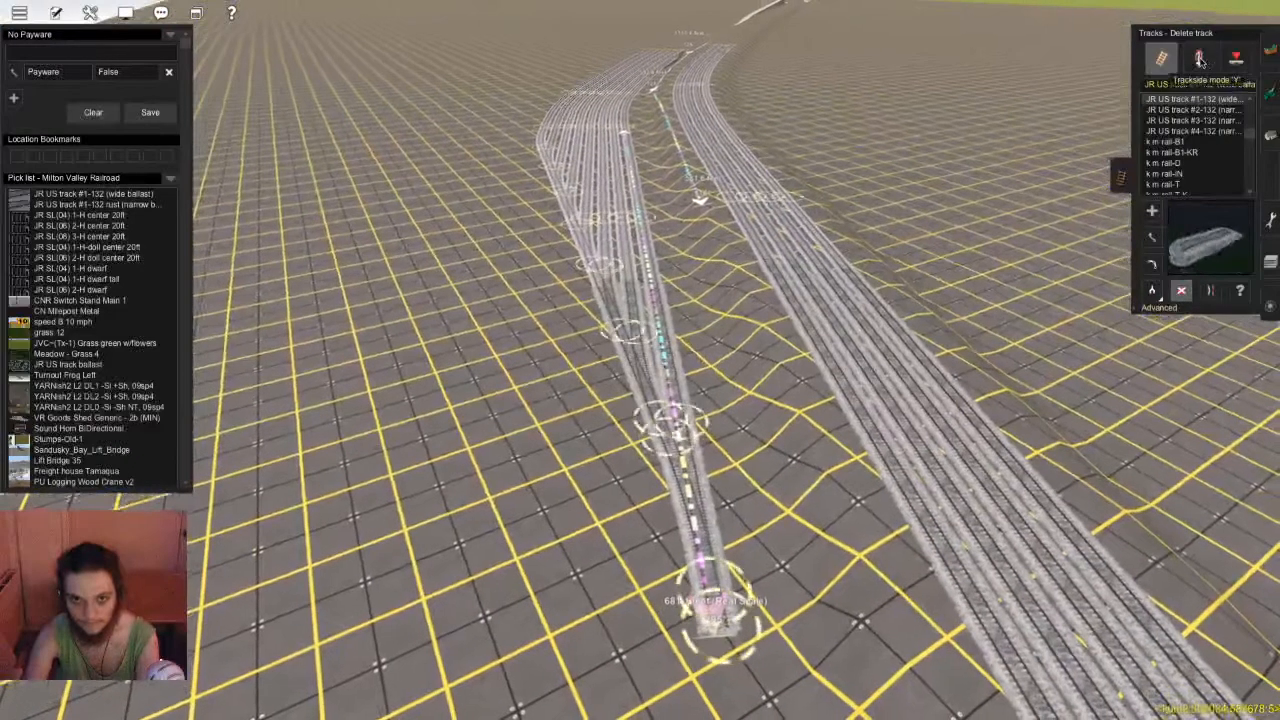
click(1201, 60)
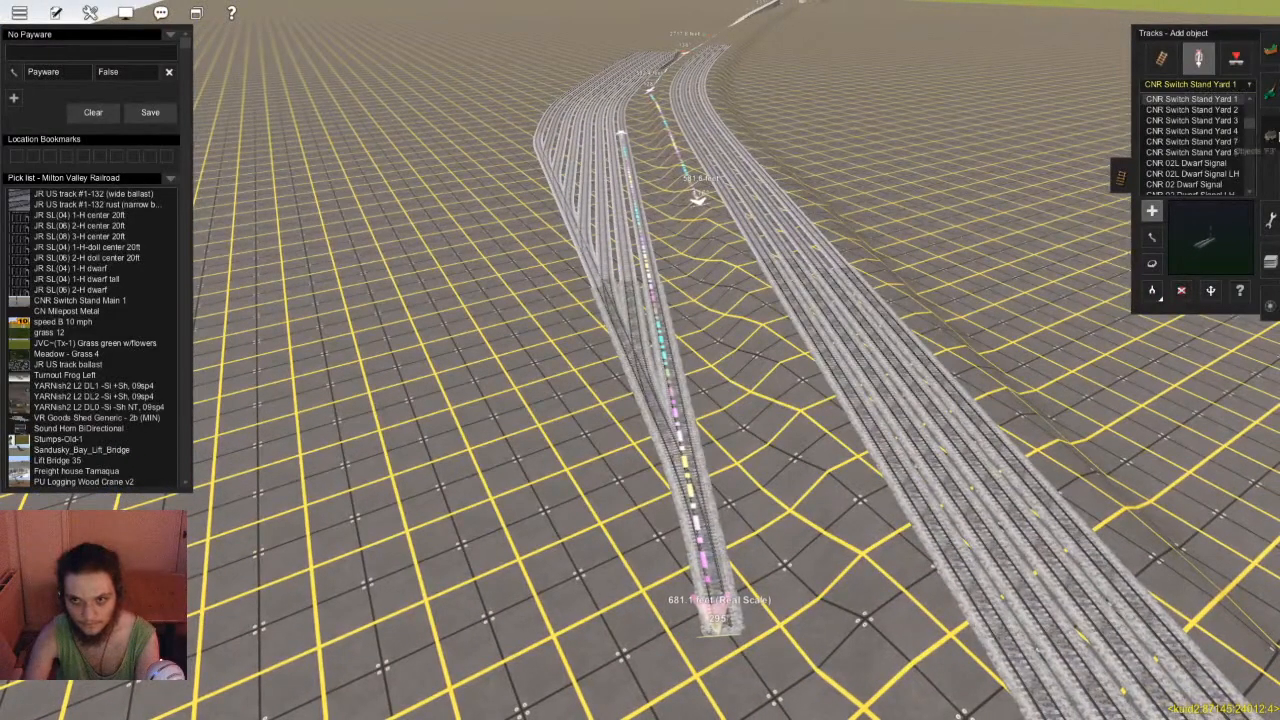
click(1276, 137)
click(1271, 221)
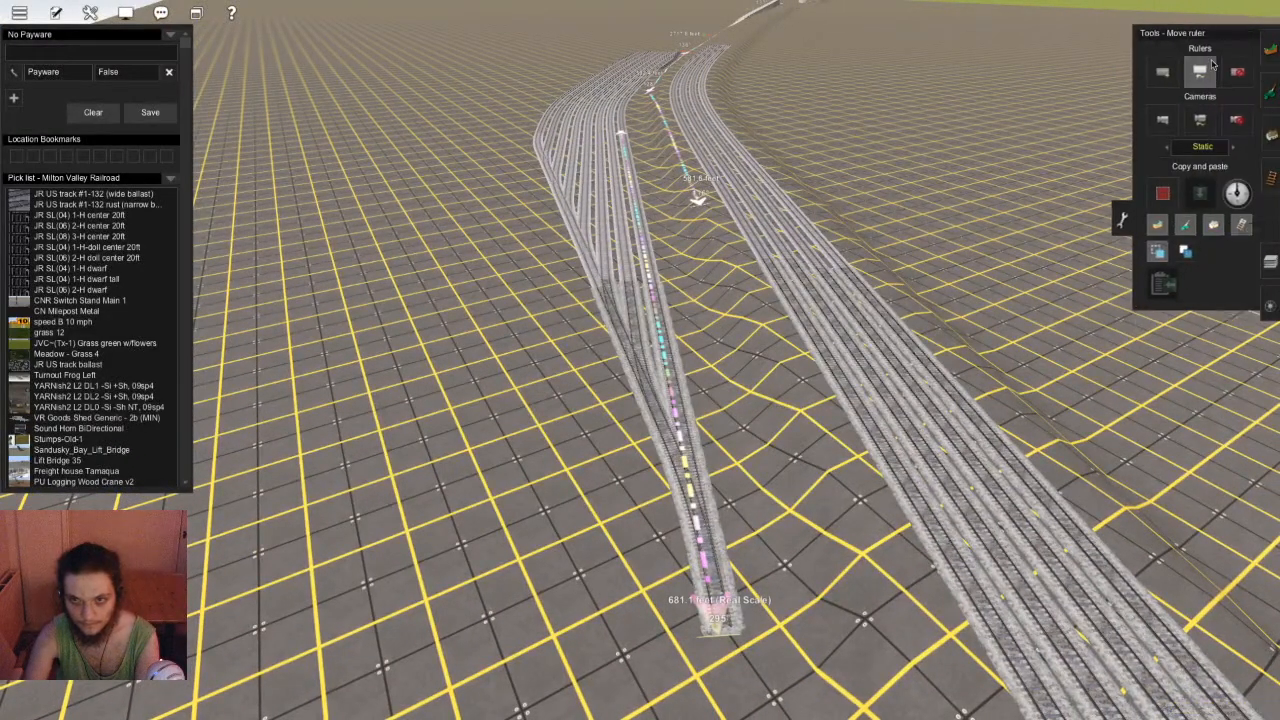
click(687, 424)
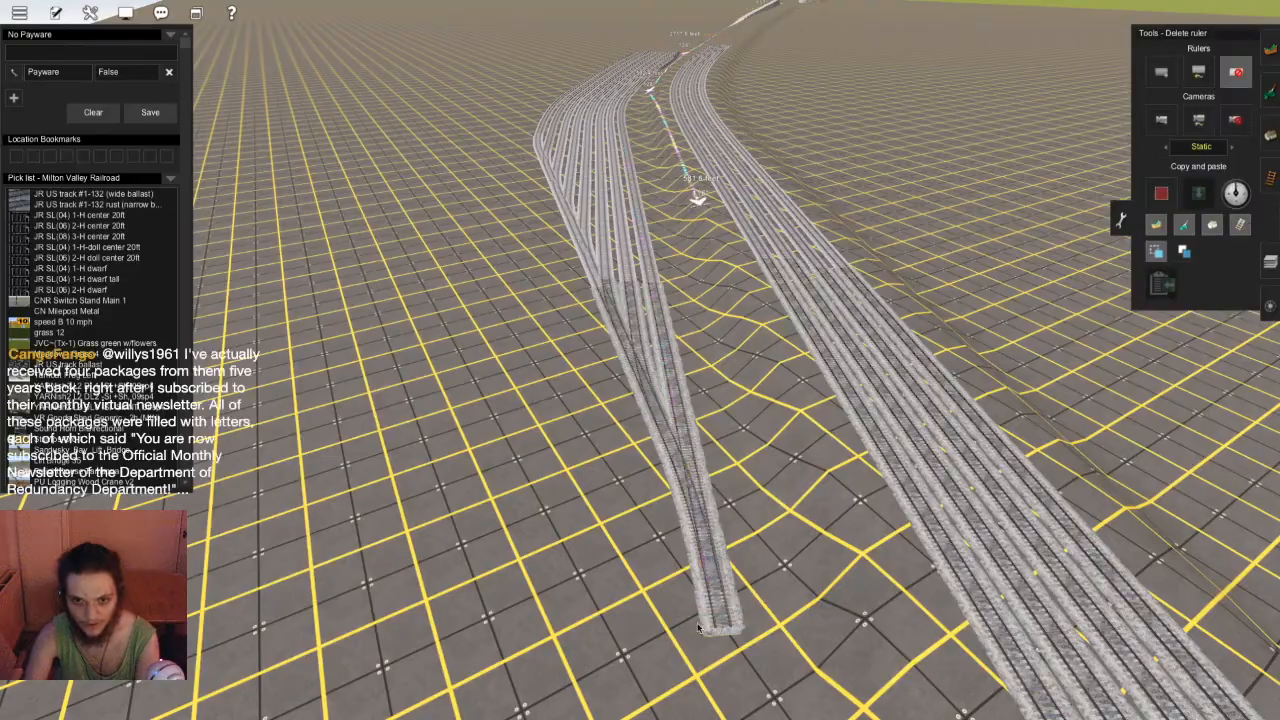
Examine the parallel yard tracks from the ladder to the opposite end, including their overall layout on the map
right_click(622, 285)
key(Up)
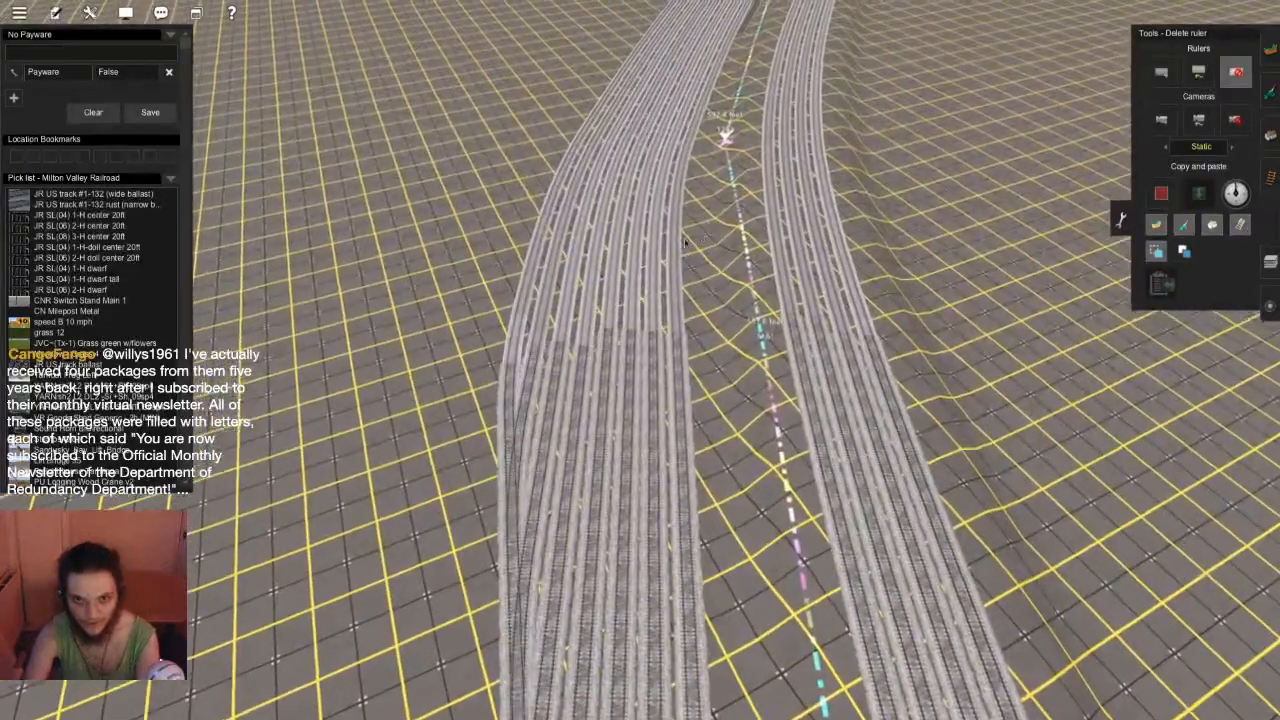
right_click(611, 292)
key(Down)
right_click(635, 424)
key(Left)
right_click(598, 312)
key(Up)
scroll(935, 278, down, 5)
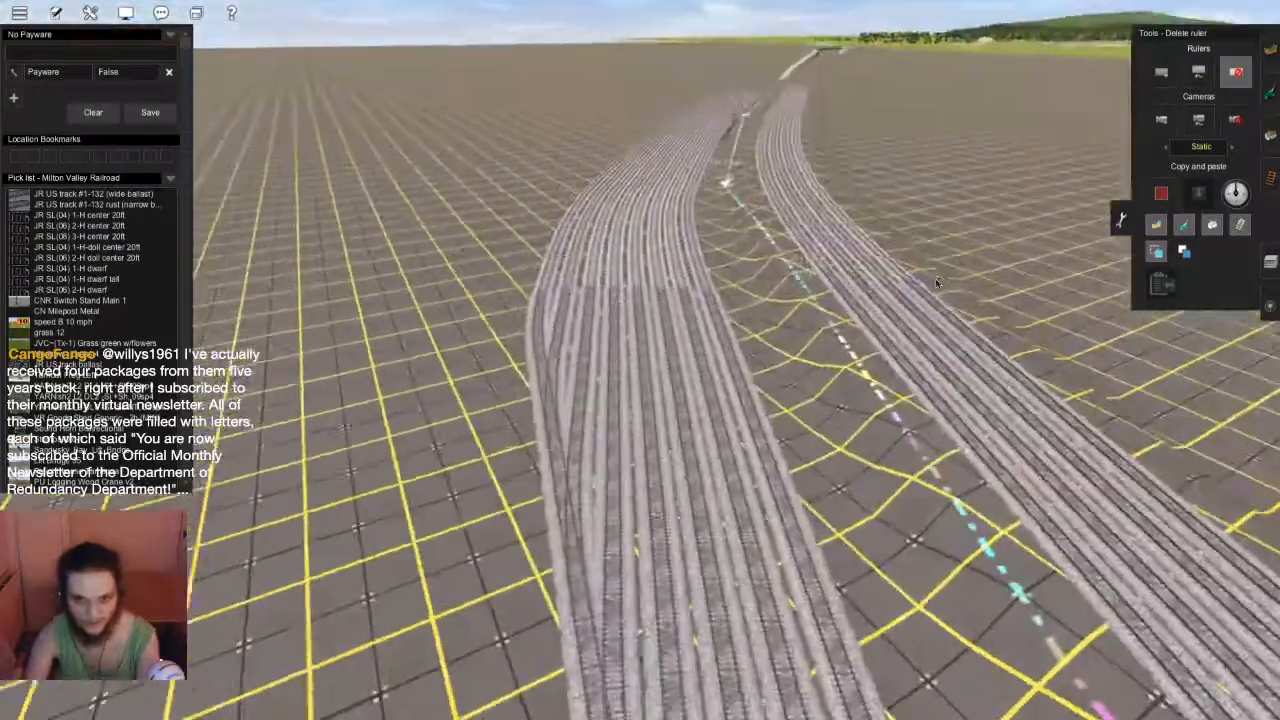
double_click(1270, 261)
key(Right)
key(m)
right_click(800, 394)
key(m)
right_click(486, 366)
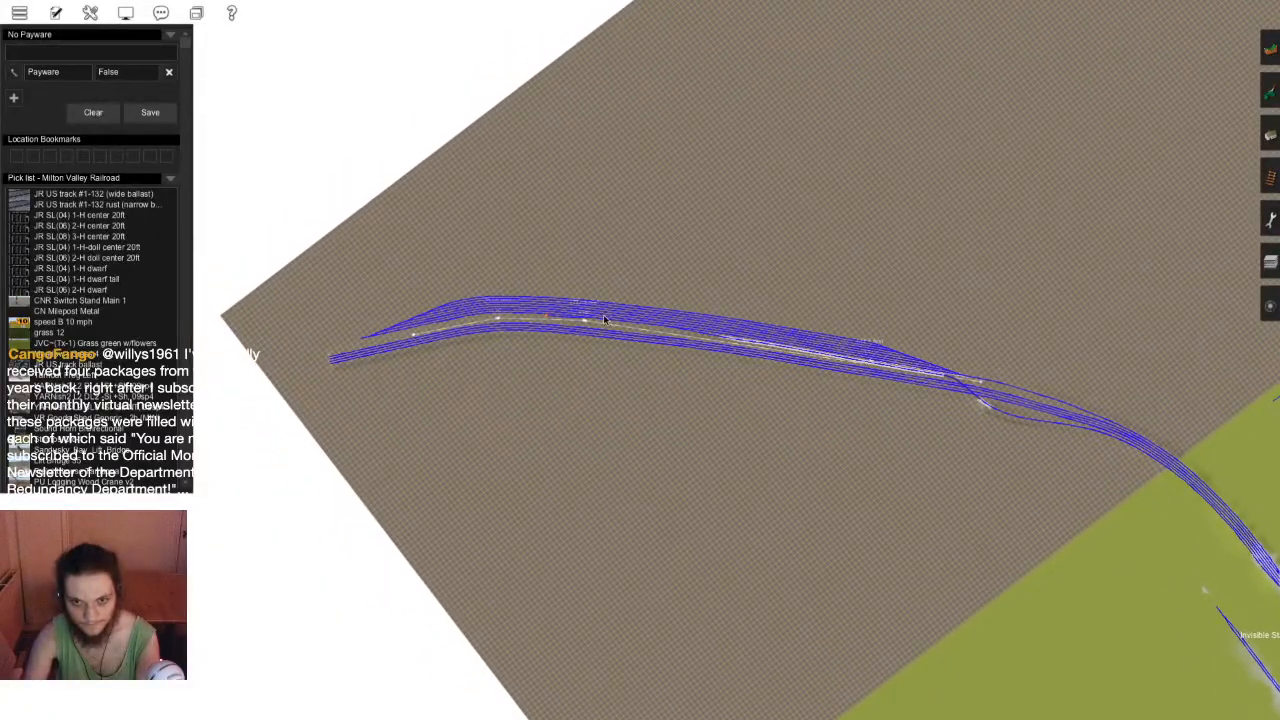
scroll(604, 319, up, 6)
key(Down)
right_click(603, 131)
key(Left)
scroll(745, 470, down, 5)
key(Down)
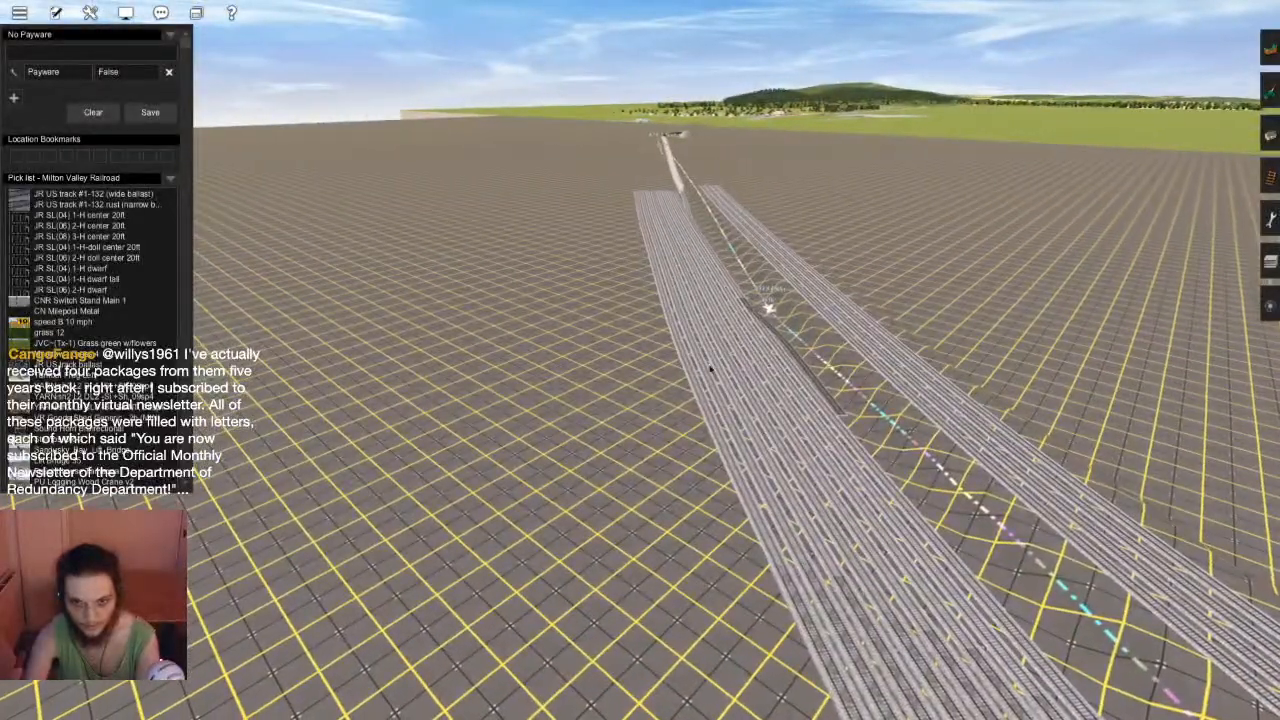
right_click(909, 463)
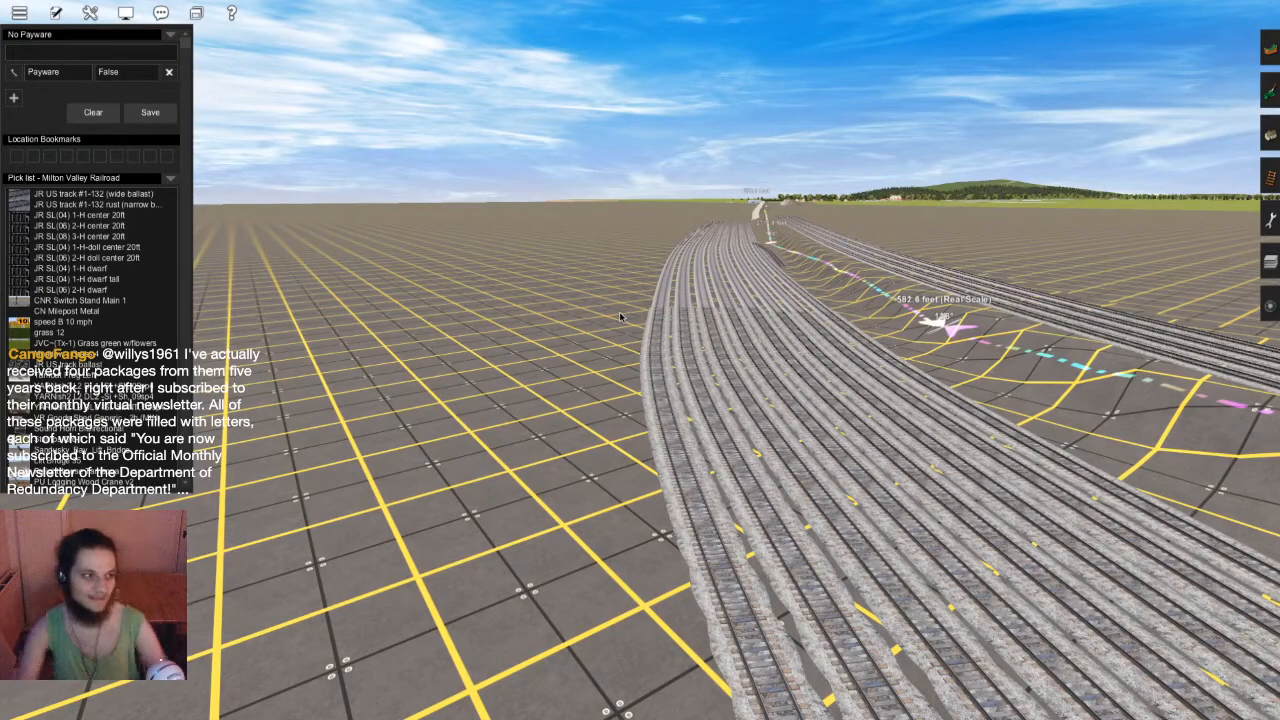
right_drag(755, 338, 706, 269)
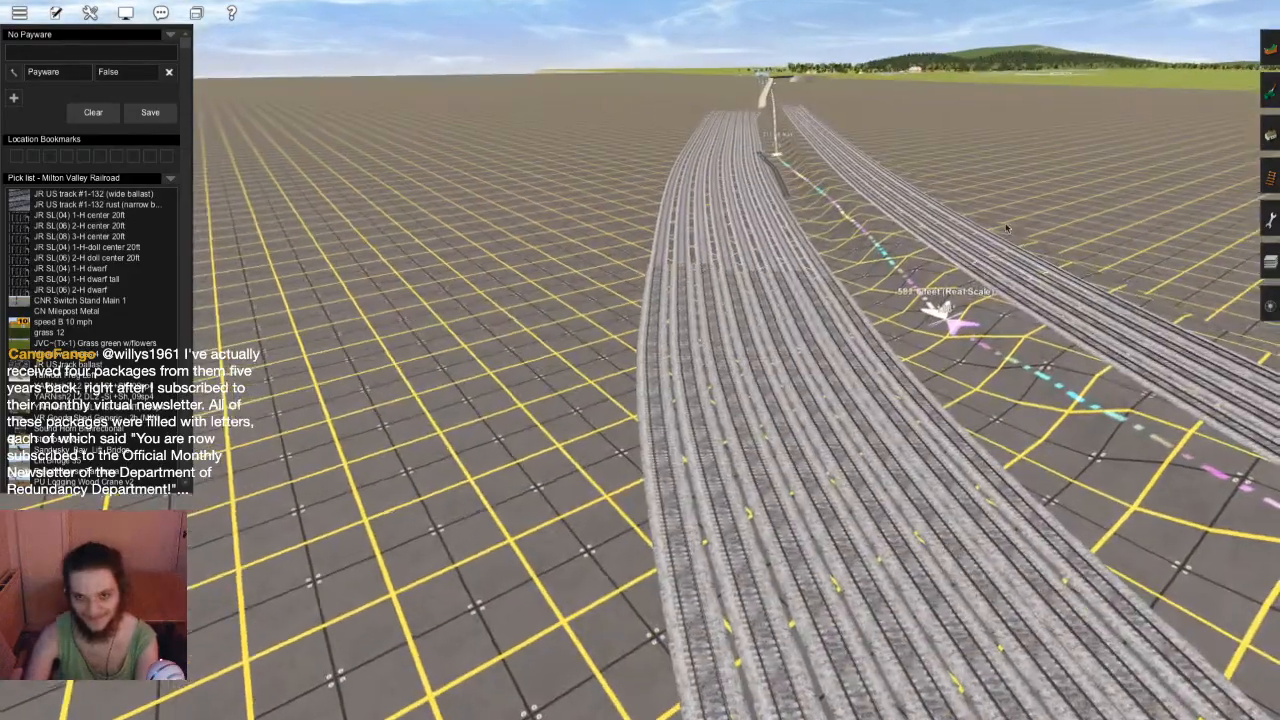
right_drag(1005, 229, 852, 418)
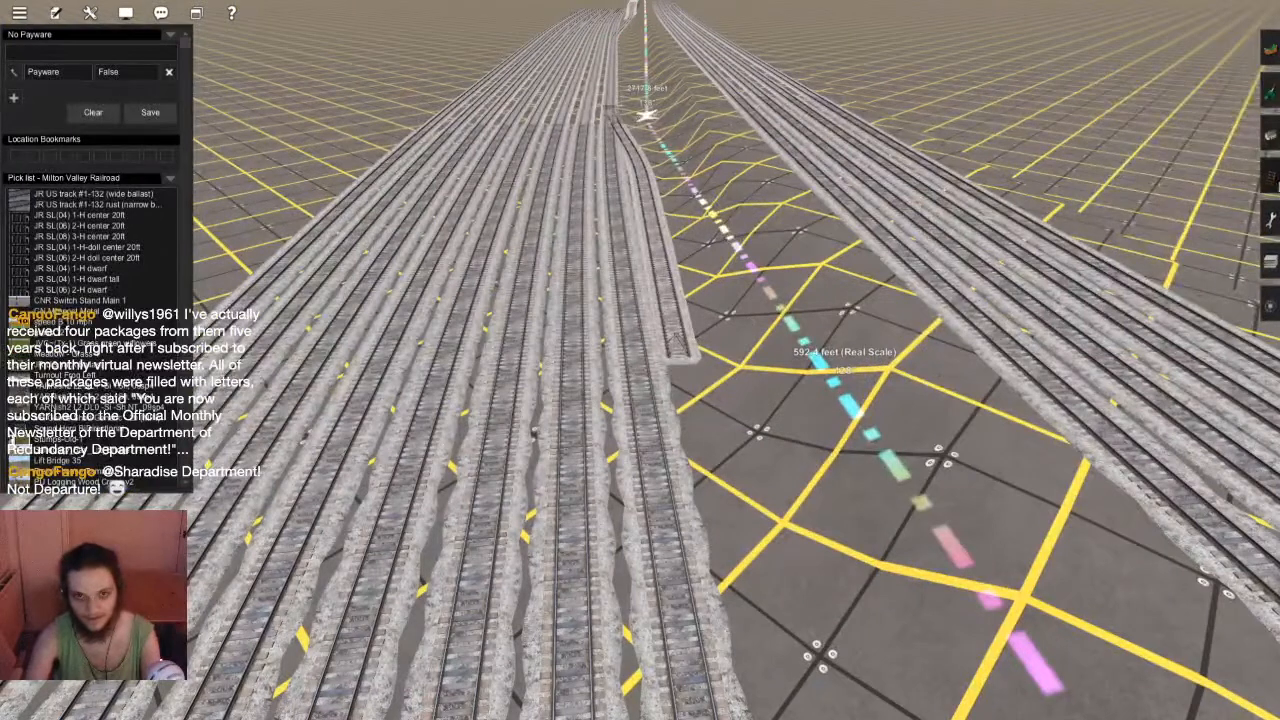
Try to lay a diagonal lead across the parallel yard tracks from the short stub at the yard's opposite end
click(1268, 178)
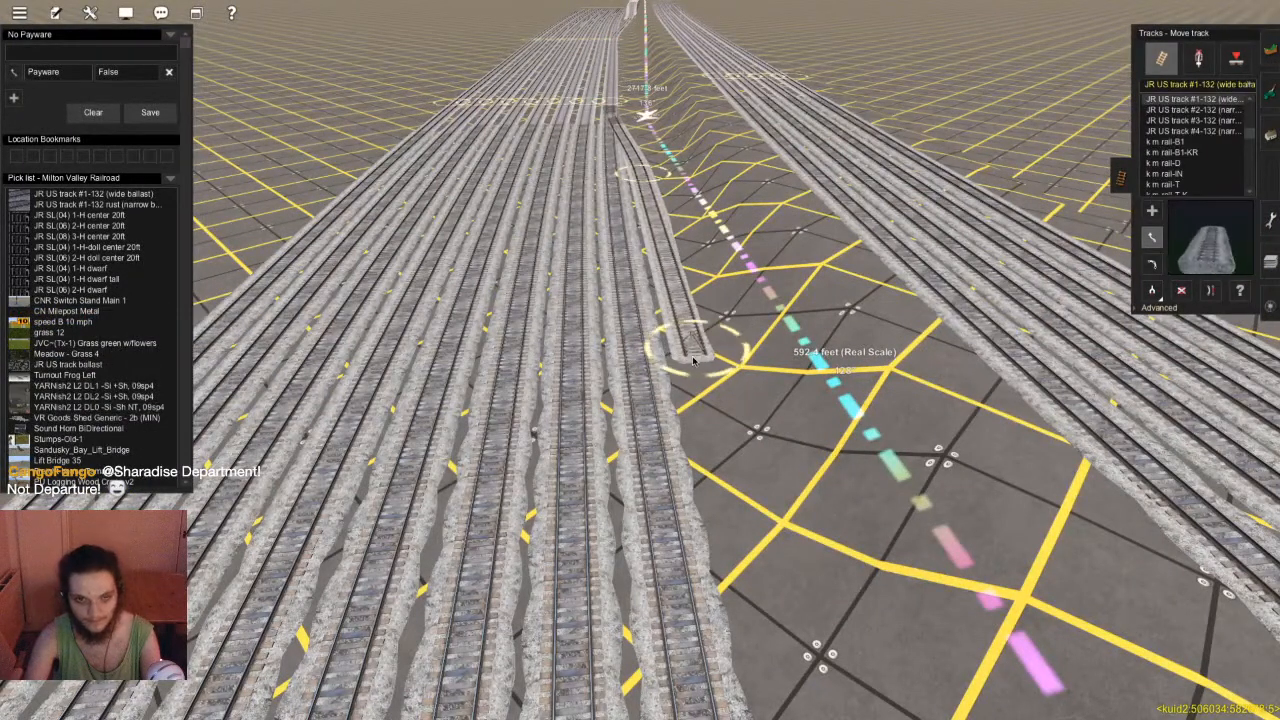
key(a)
right_drag(690, 365, 601, 204)
scroll(640, 388, down, 3)
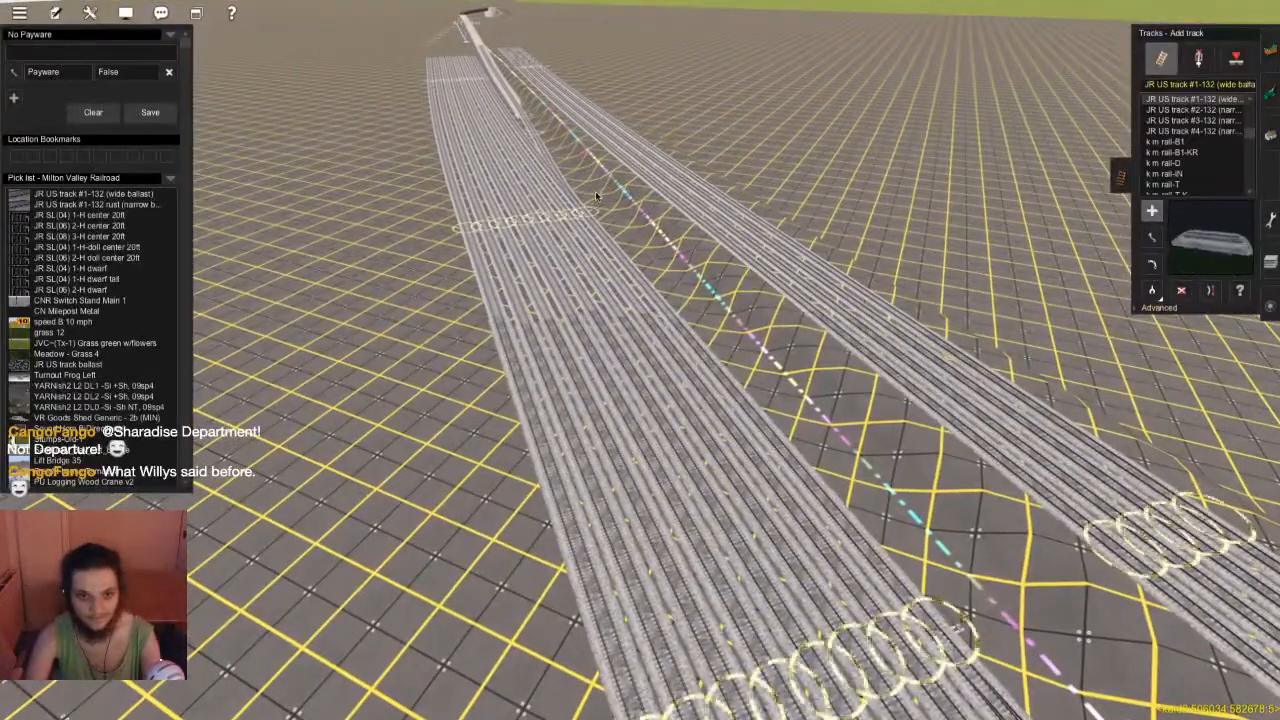
click(592, 191)
key(Down)
key(Down)
key(Left)
key(Down)
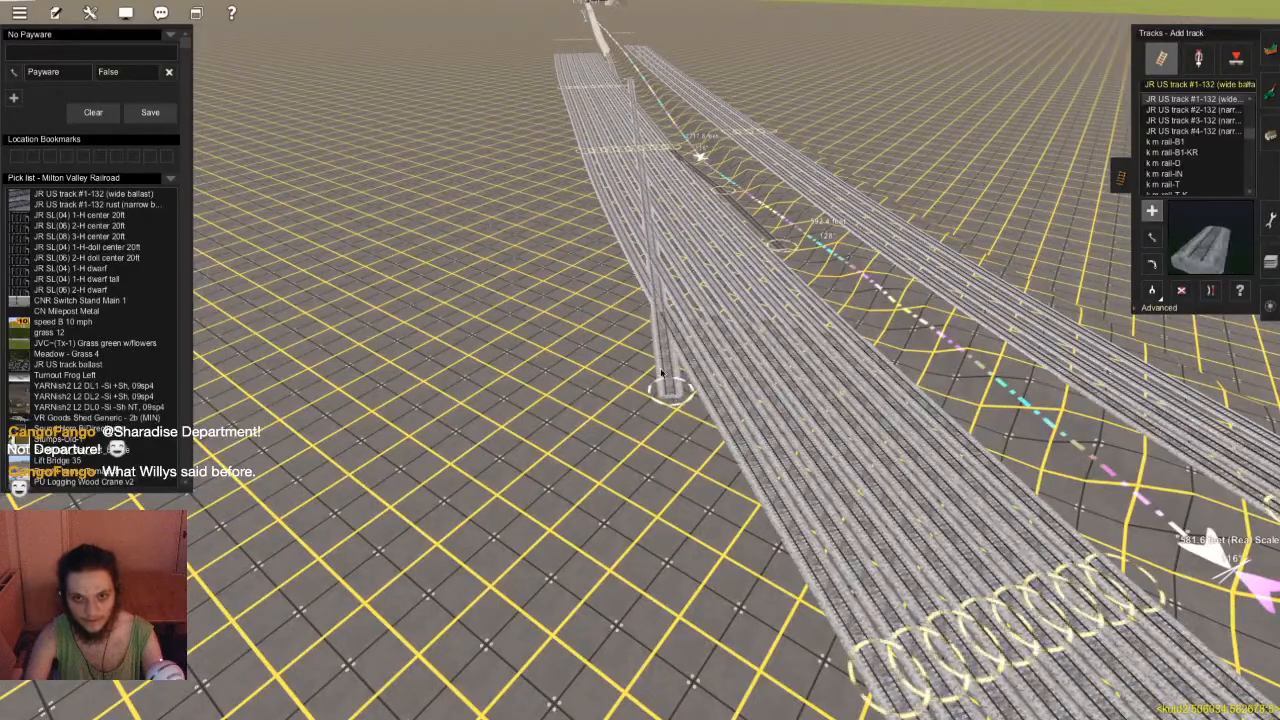
key(Right)
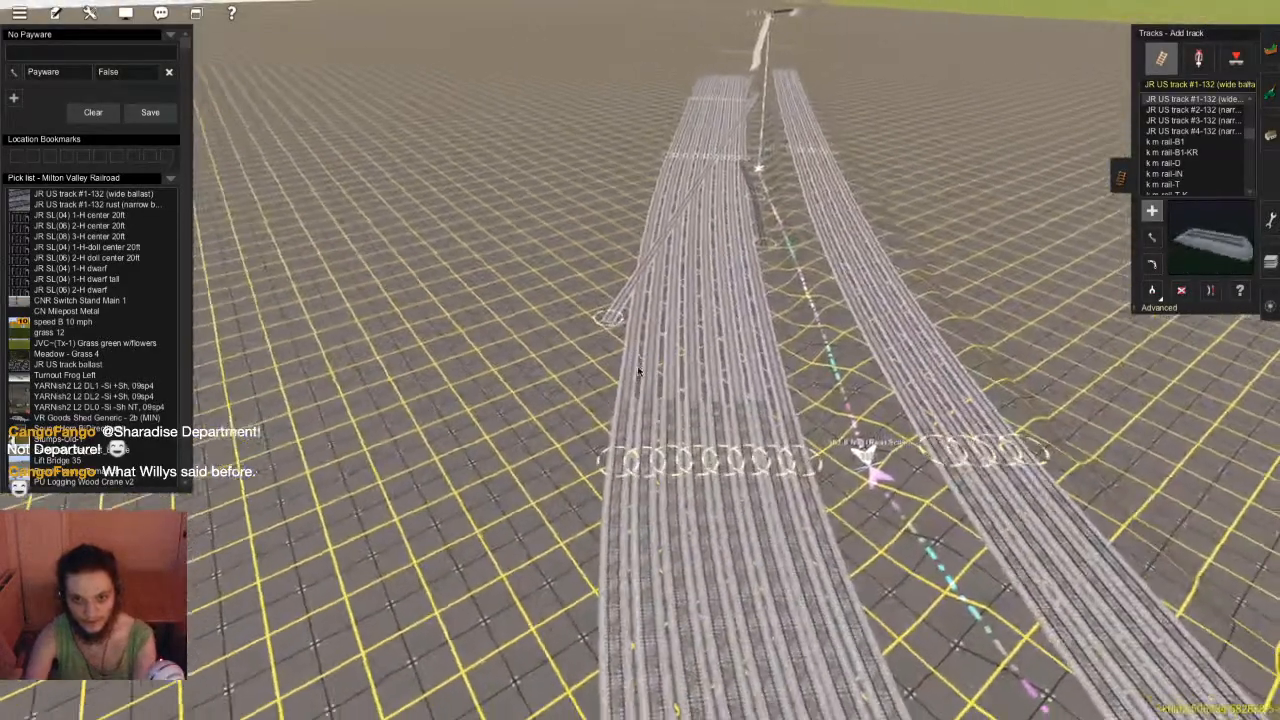
key(Down)
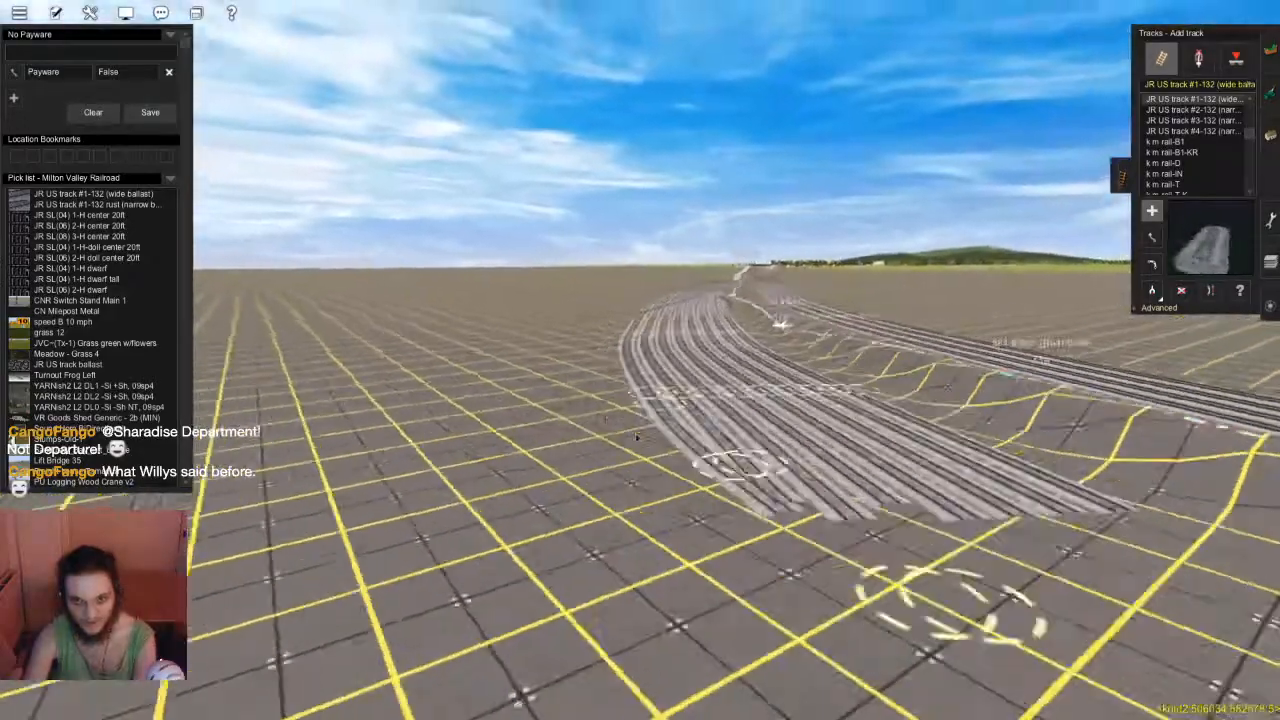
key(Up)
right_click(894, 564)
key(Down)
Straighten the parallel yard tracks one by one near the outer end of the diagonal lead
click(1212, 288)
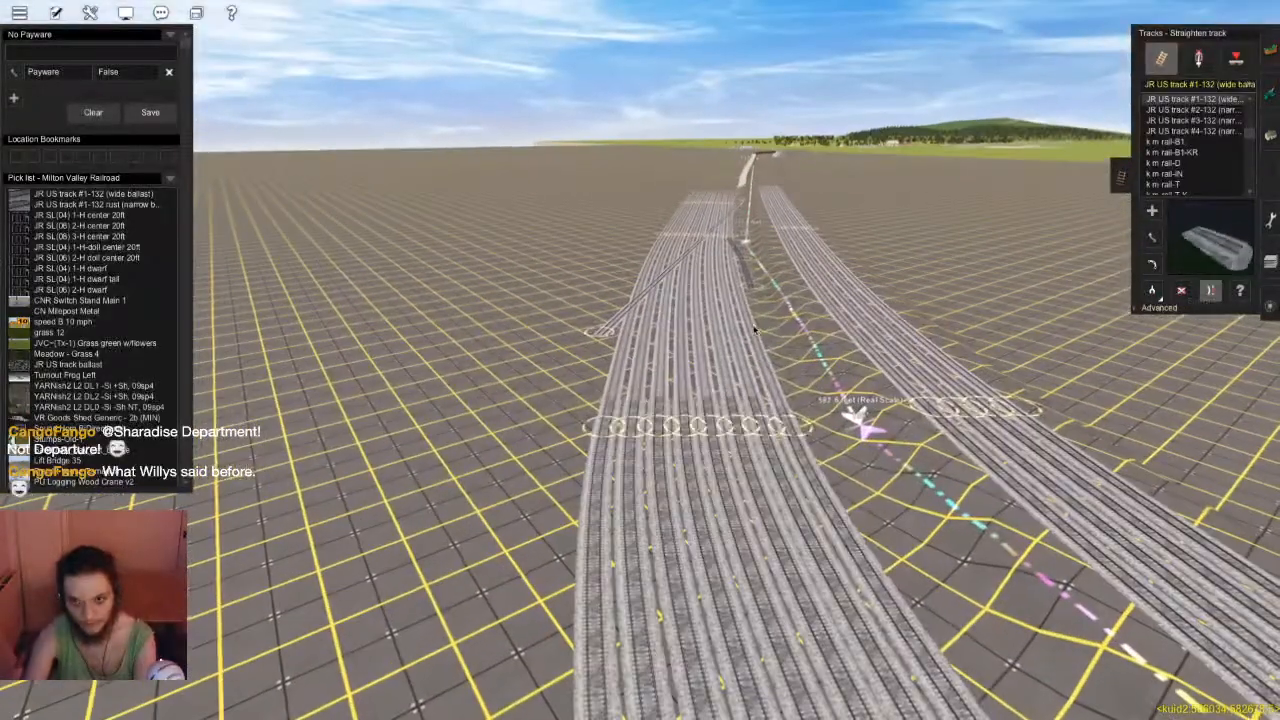
click(700, 337)
click(680, 336)
click(660, 335)
click(643, 331)
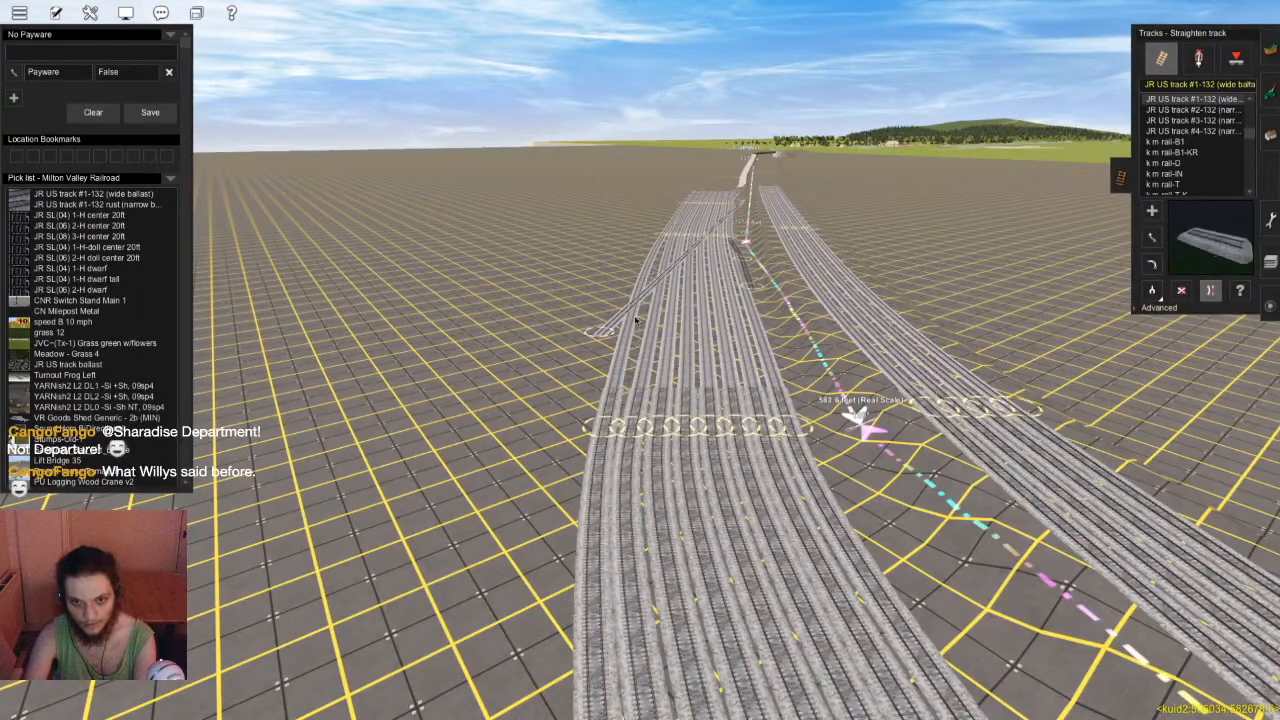
click(629, 326)
Delete the diagonal lead laid across the parallel yard tracks
key(Up)
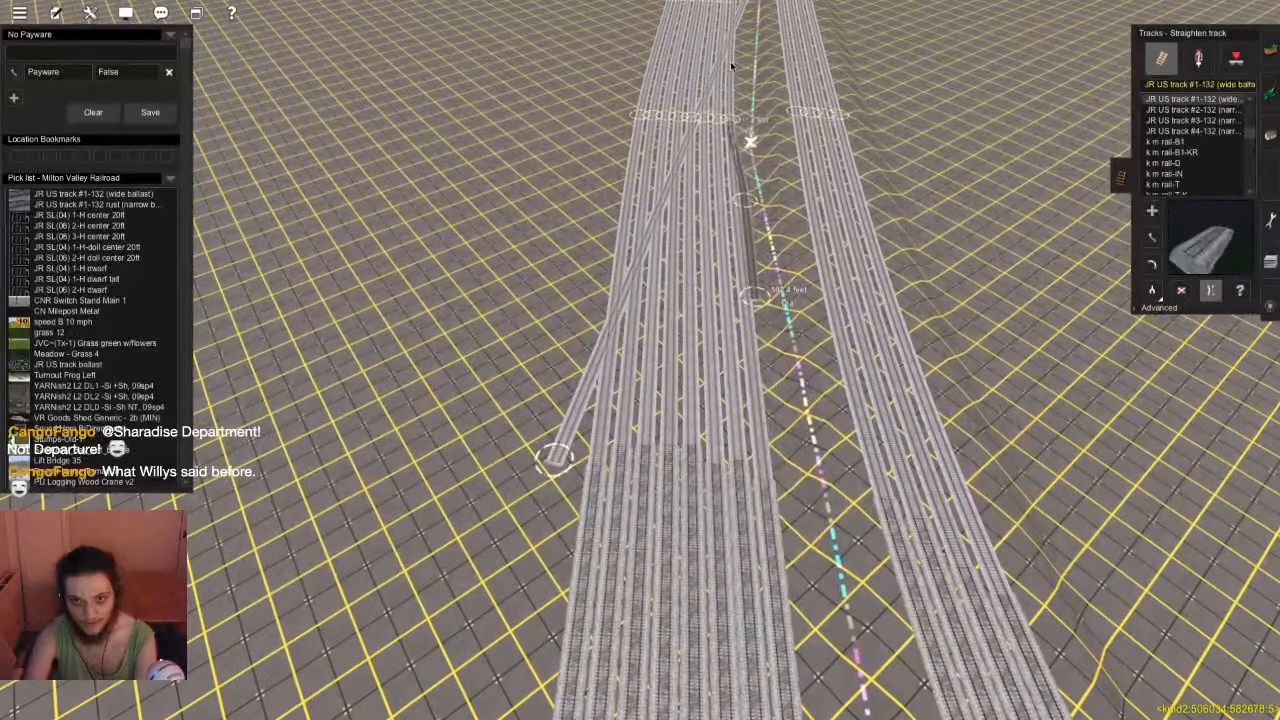
key(Down)
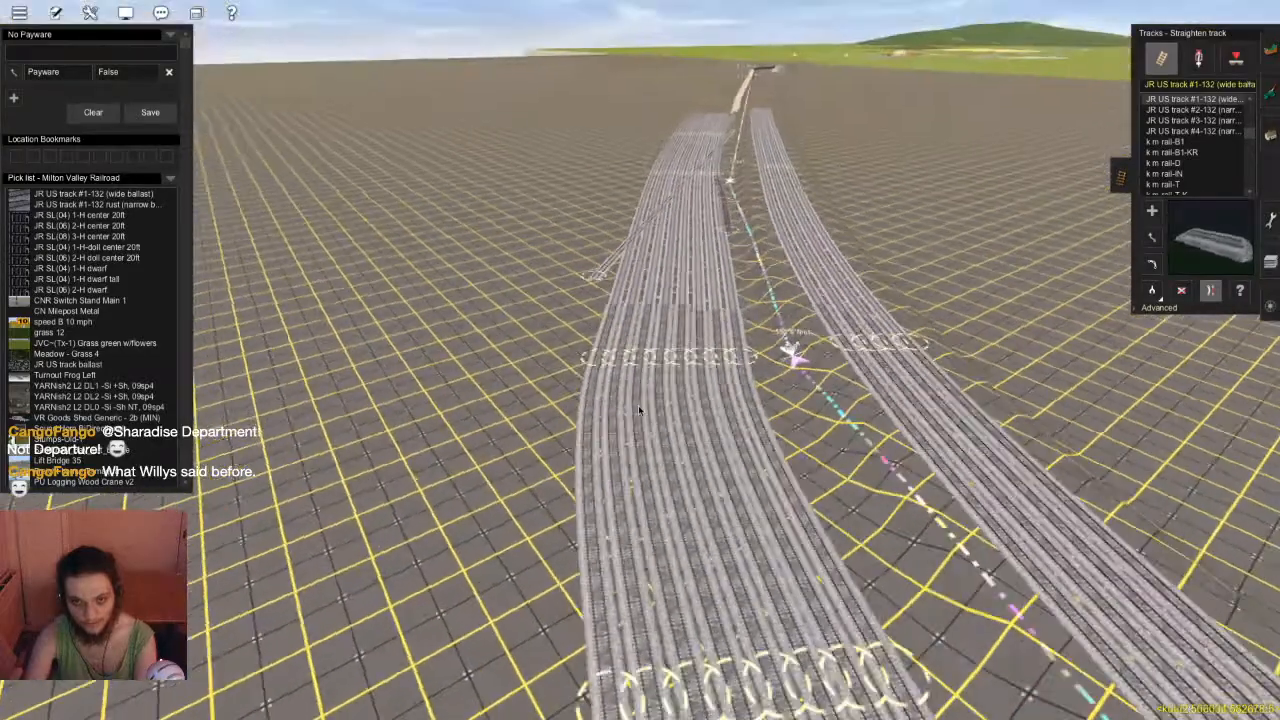
key(w)
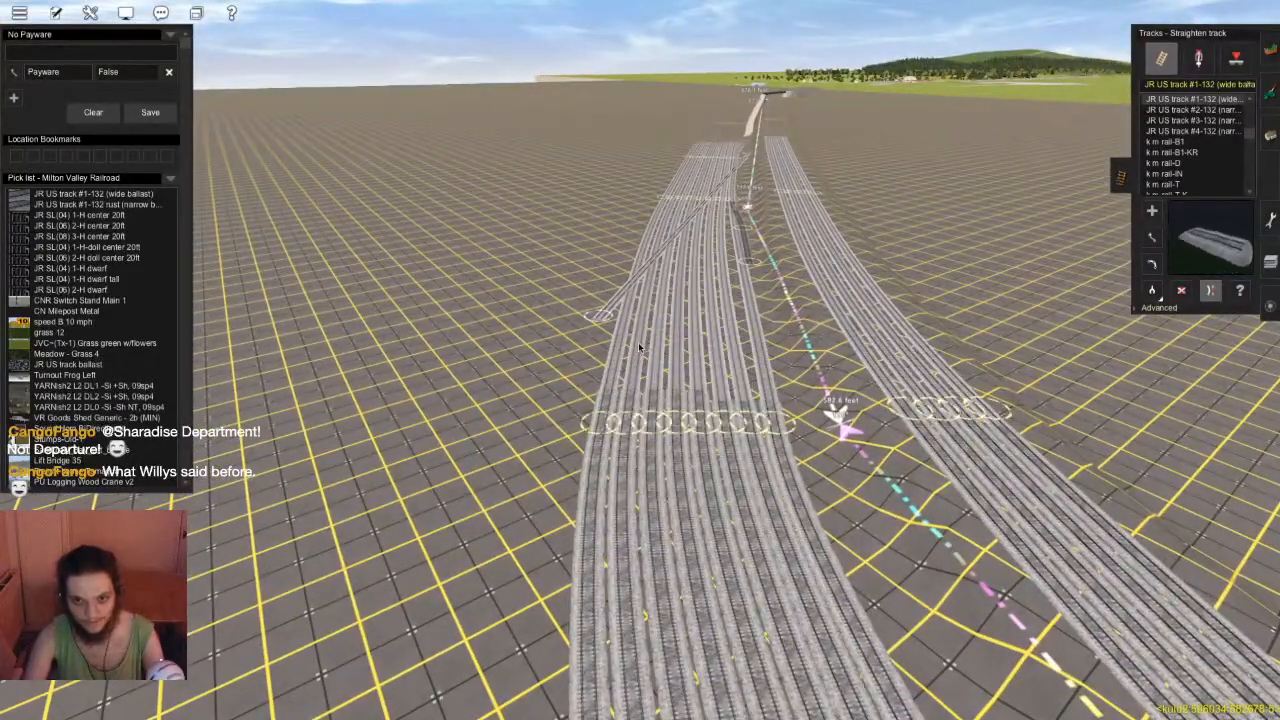
key(s)
key(Left)
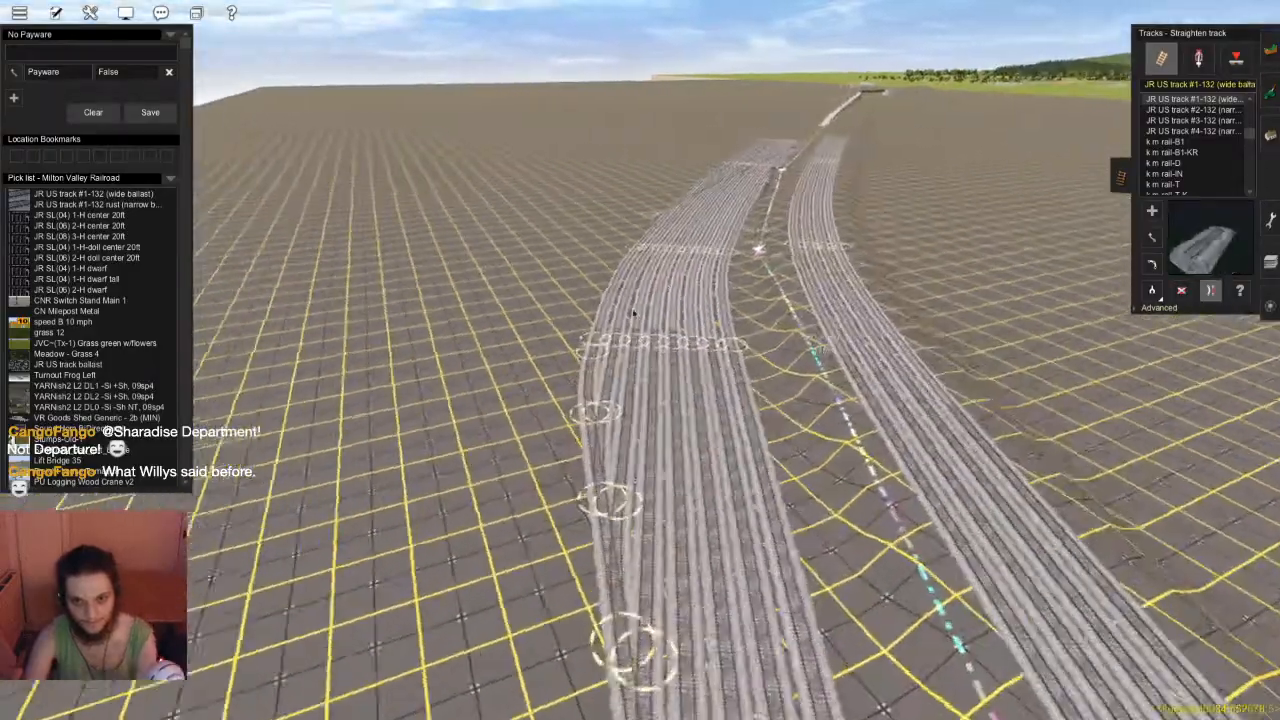
key(w)
key(Right)
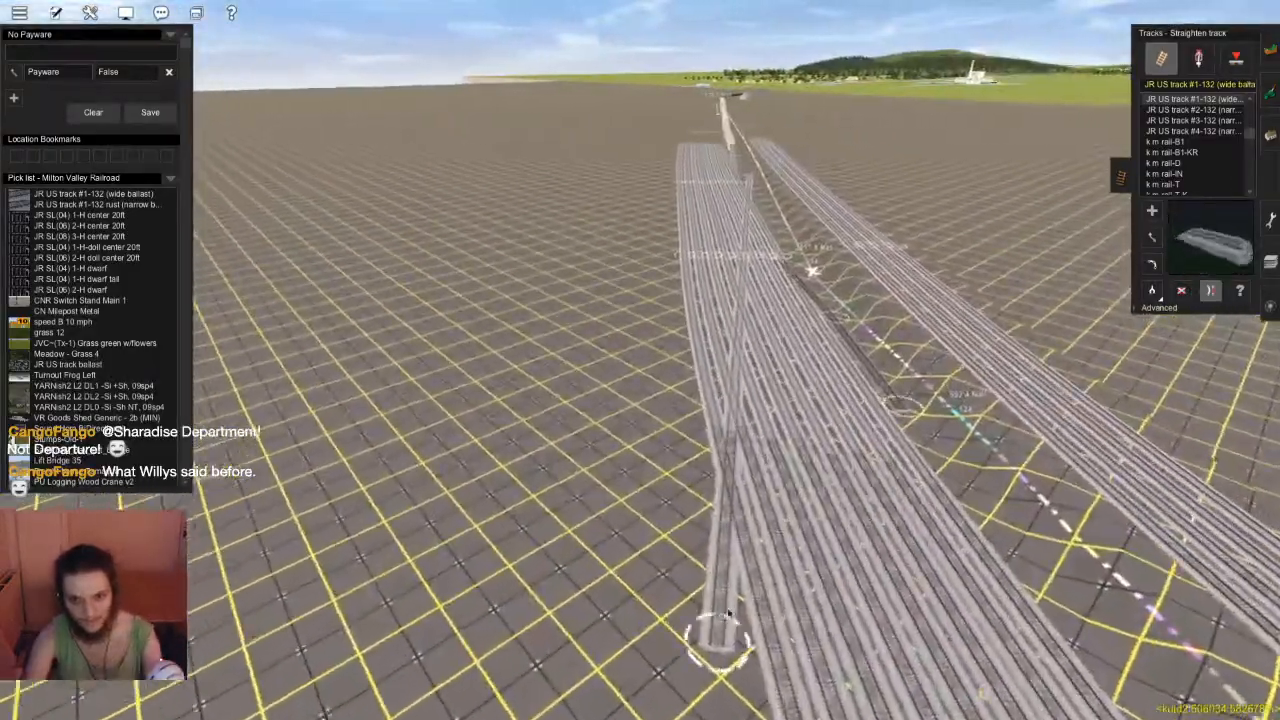
key(d)
click(718, 600)
key(Right)
key(w)
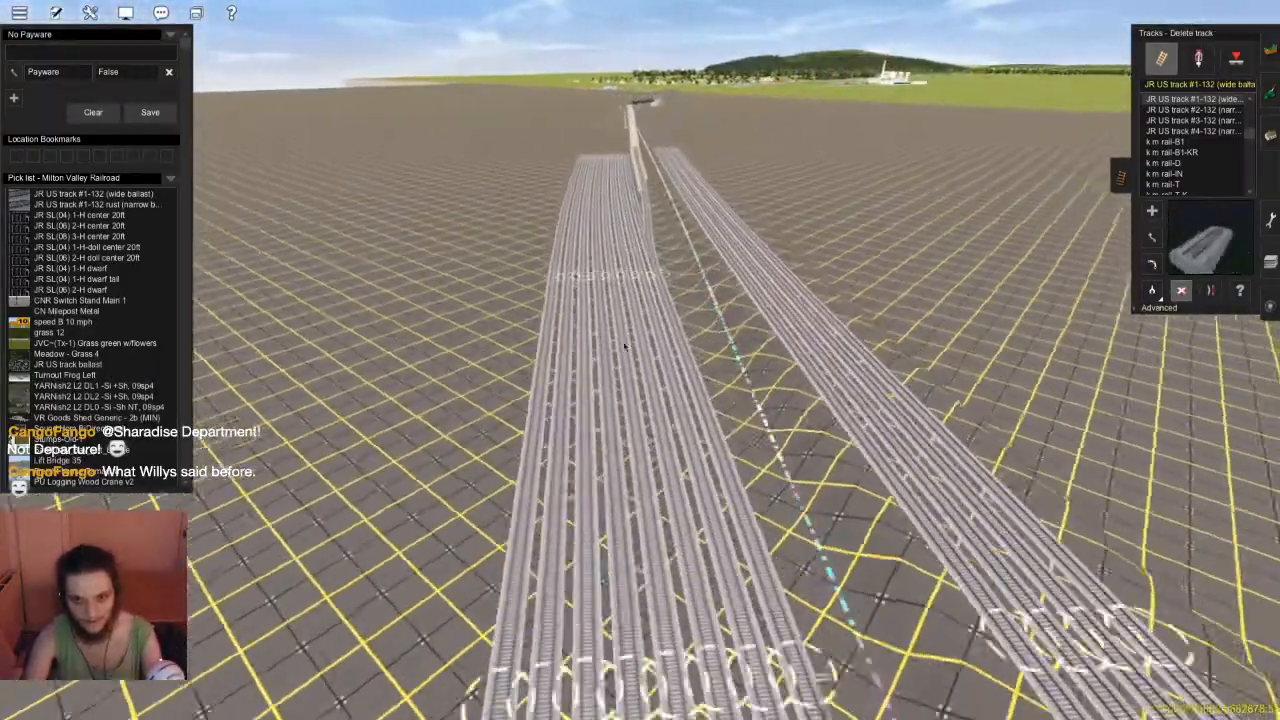
key(a)
key(Up)
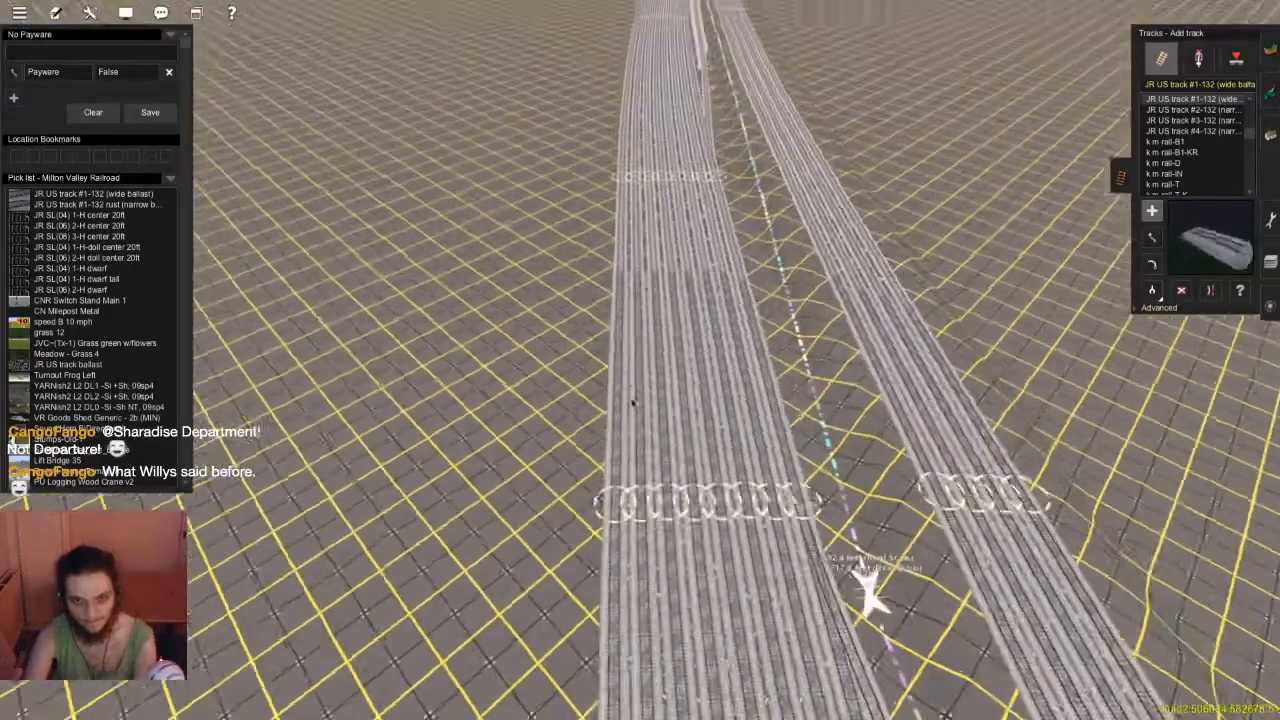
key(Up)
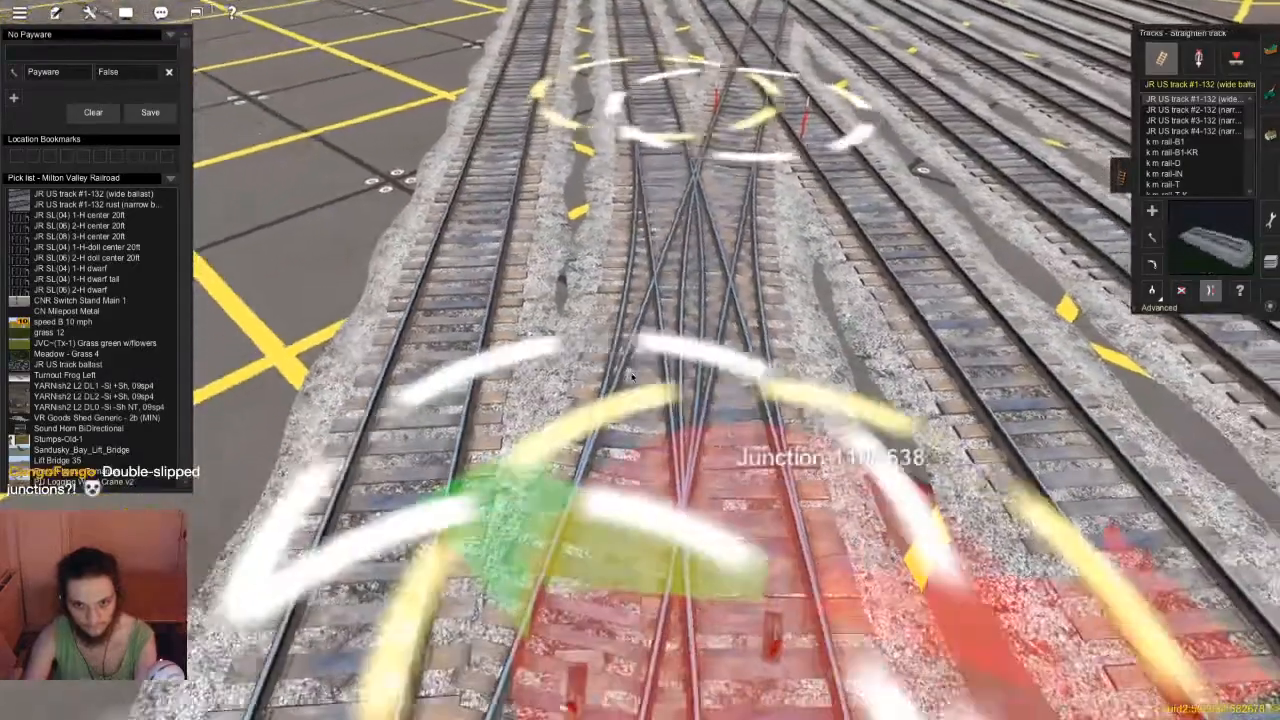
Delete the junctions at the double-slip crossing between the yard tracks
right_drag(632, 377, 628, 357)
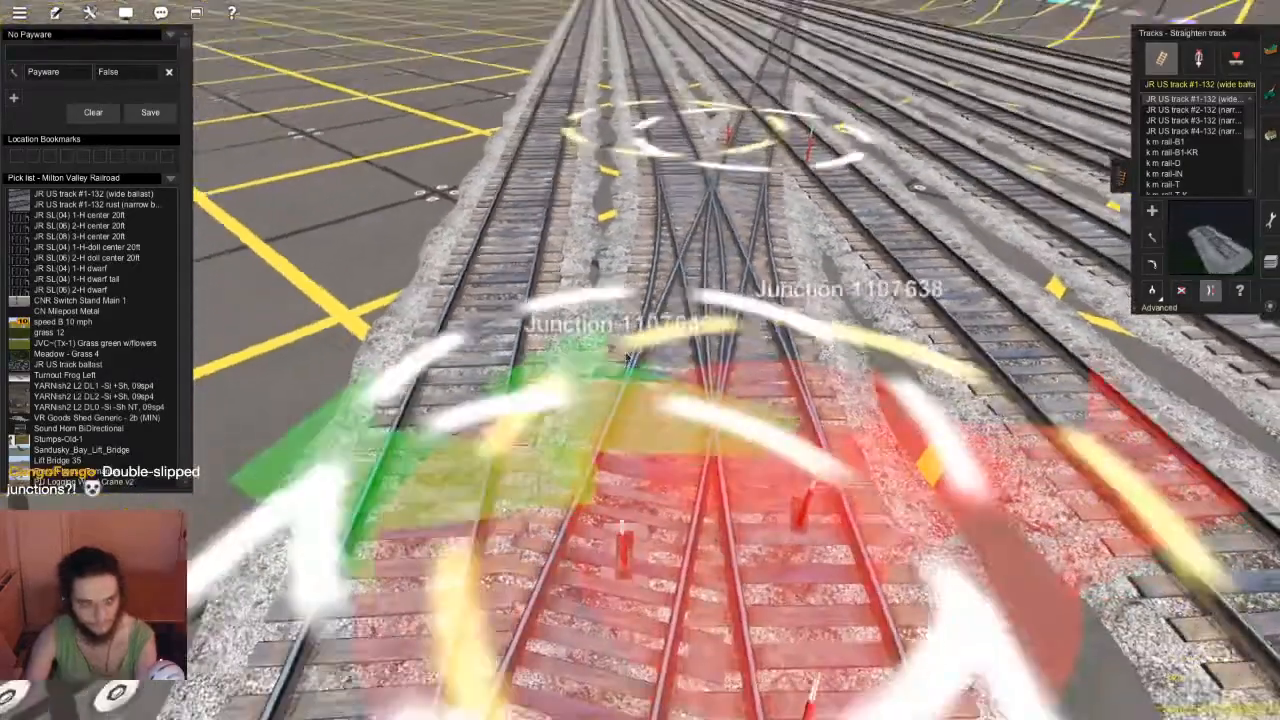
scroll(628, 357, down, 5)
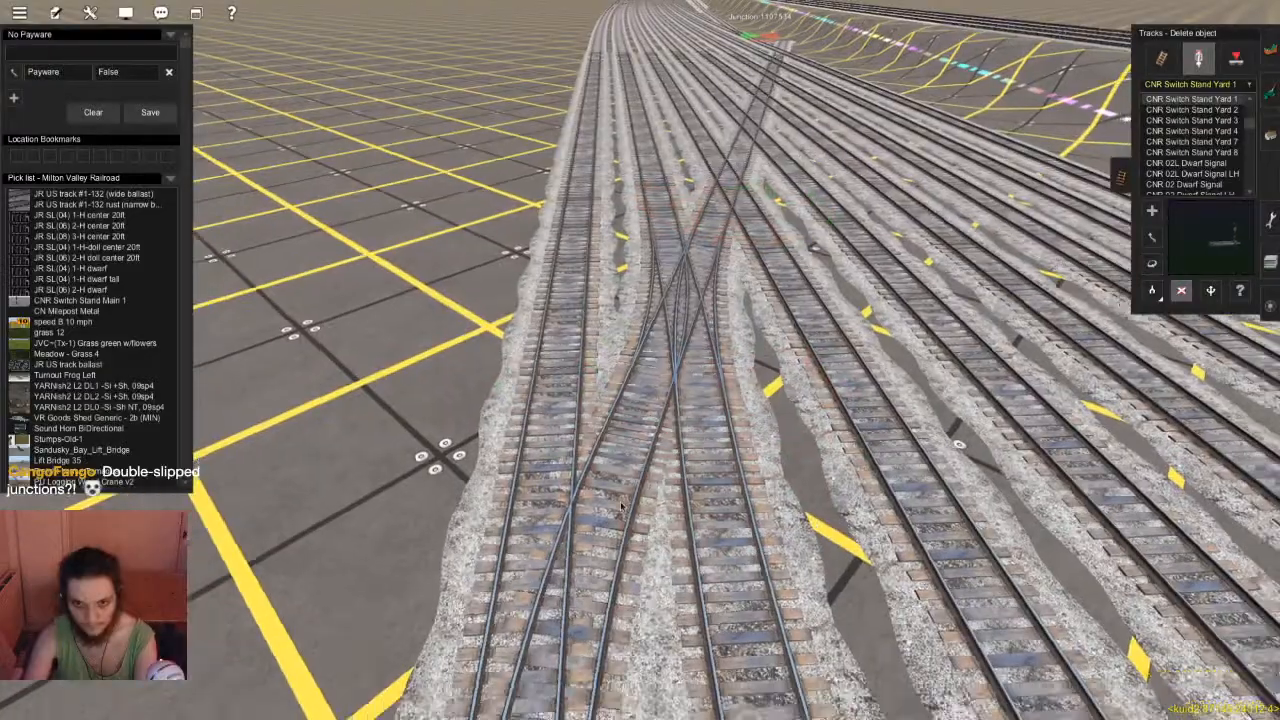
right_drag(620, 505, 630, 462)
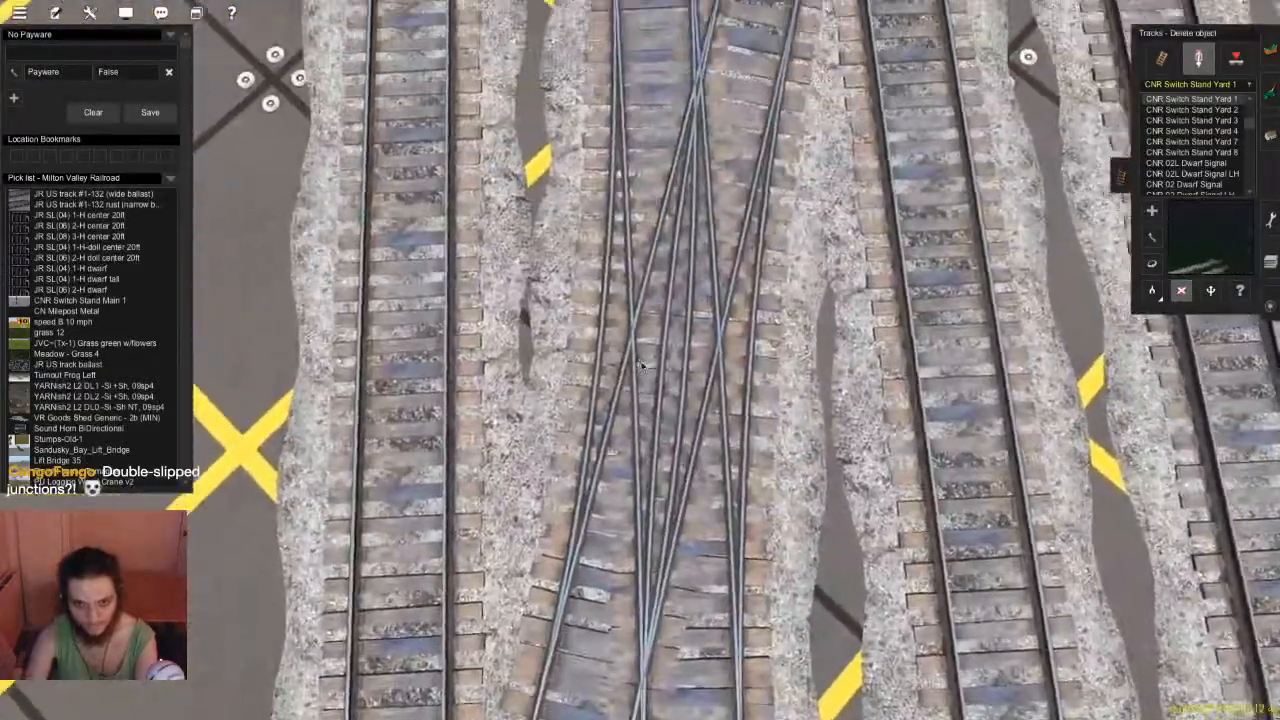
scroll(643, 370, down, 2)
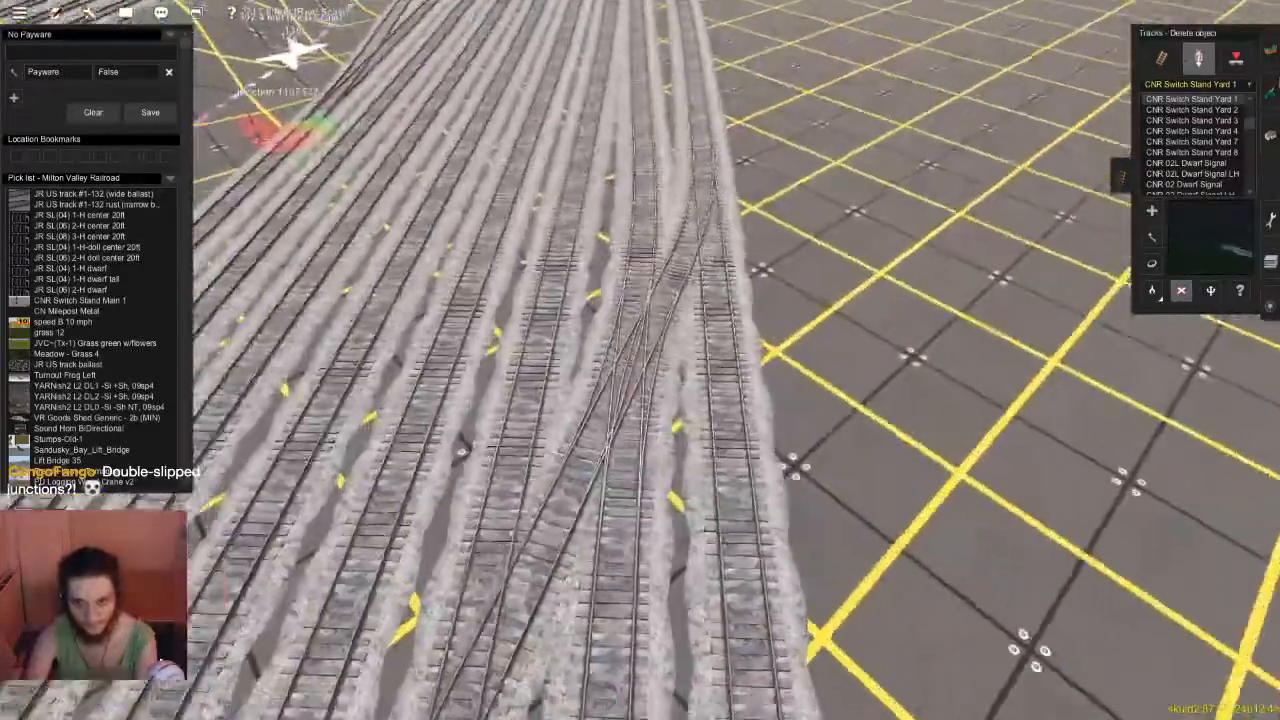
Examine the crossing between the outermost yard tracks from several angles with Straighten track ready
click(1161, 59)
click(1211, 290)
right_click(646, 203)
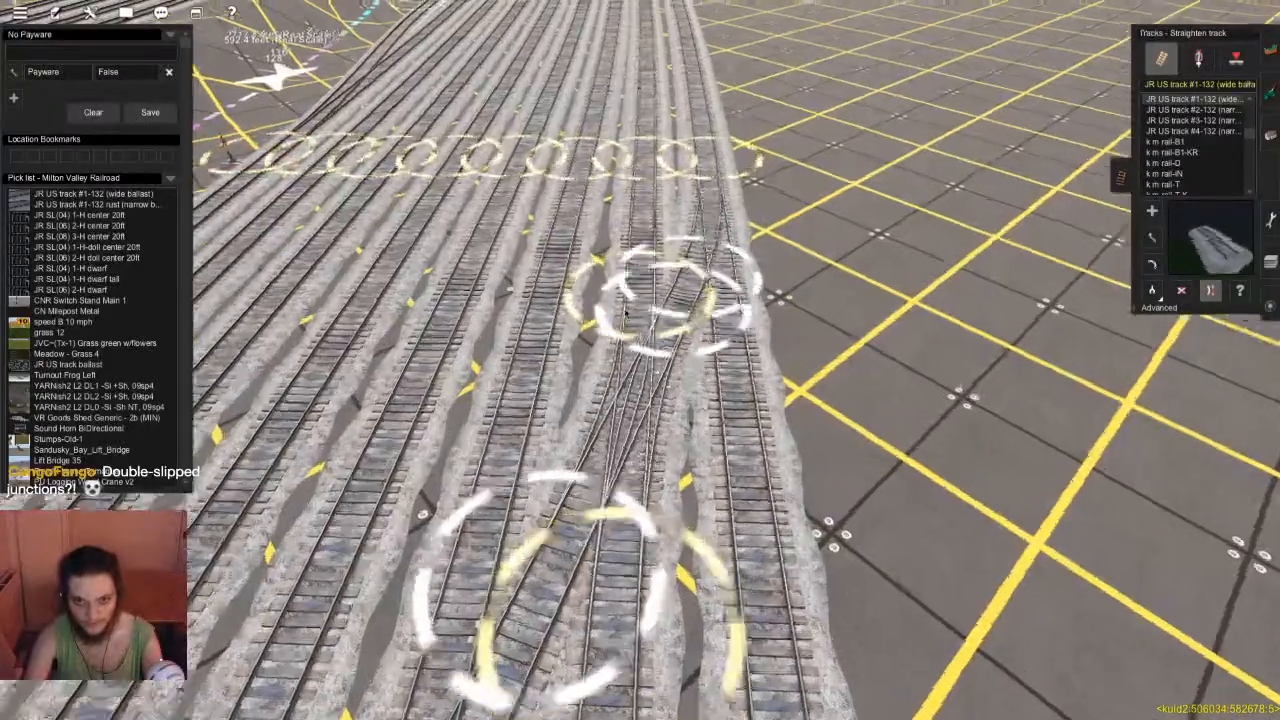
key(Left)
scroll(655, 378, up, 5)
key(Left)
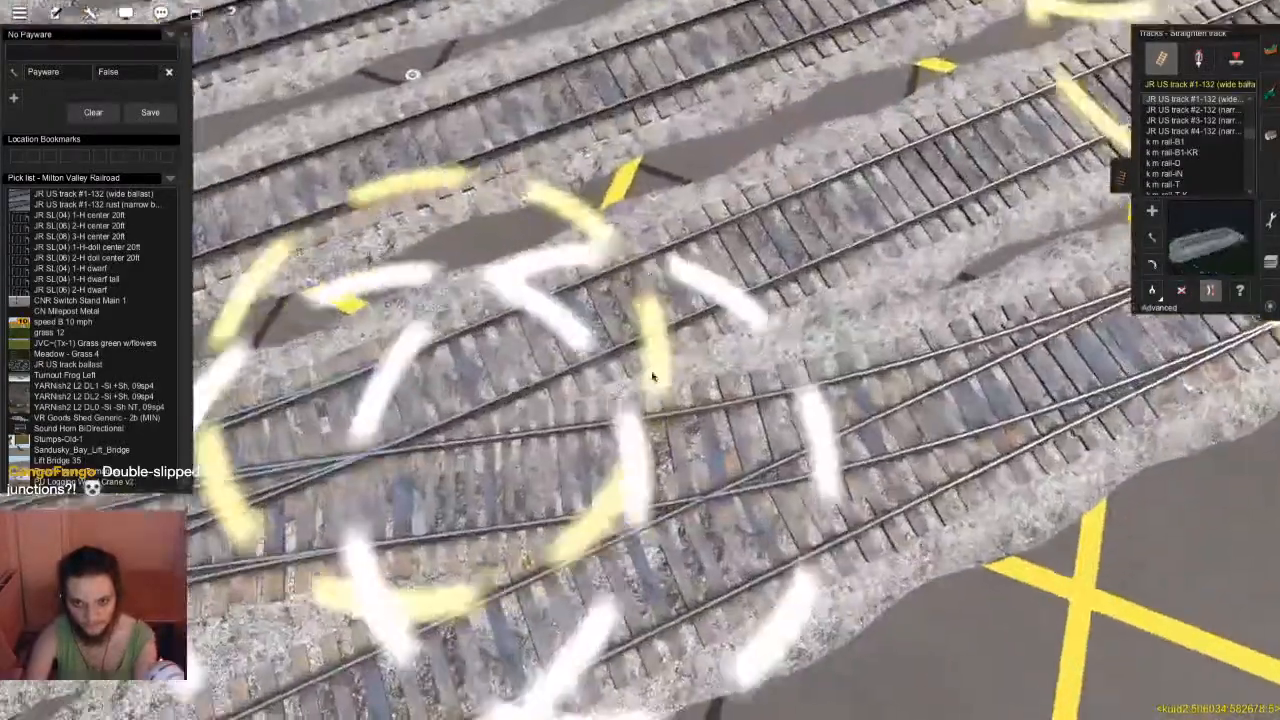
scroll(645, 362, down, 7)
key(Left)
key(Down)
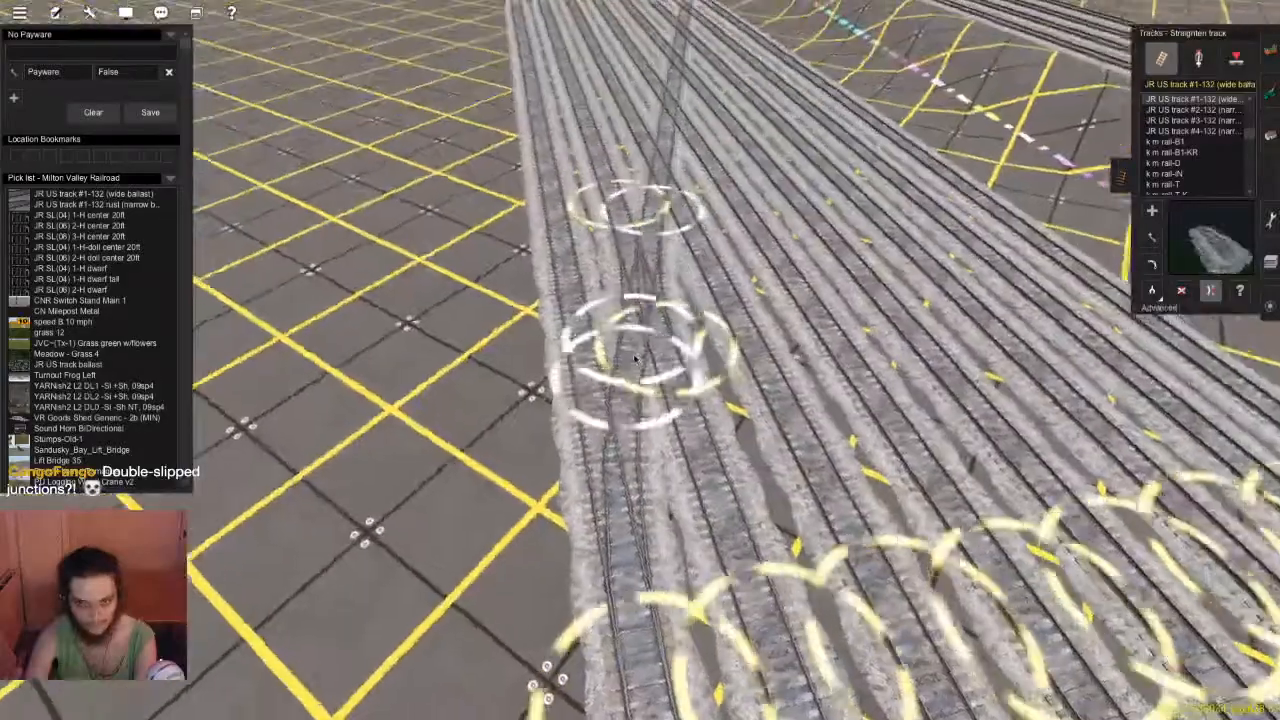
key(Left)
key(Down)
key(Left)
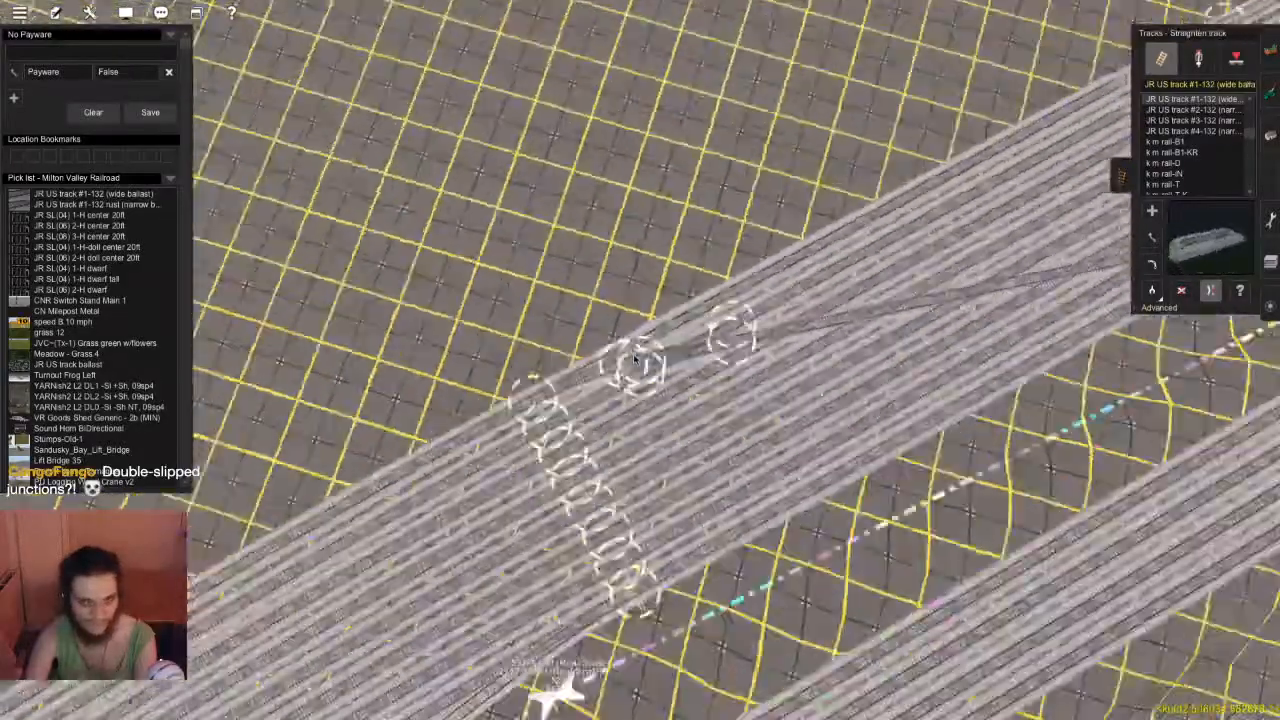
scroll(635, 360, up, 3)
key(Up)
key(Up)
scroll(635, 360, up, 3)
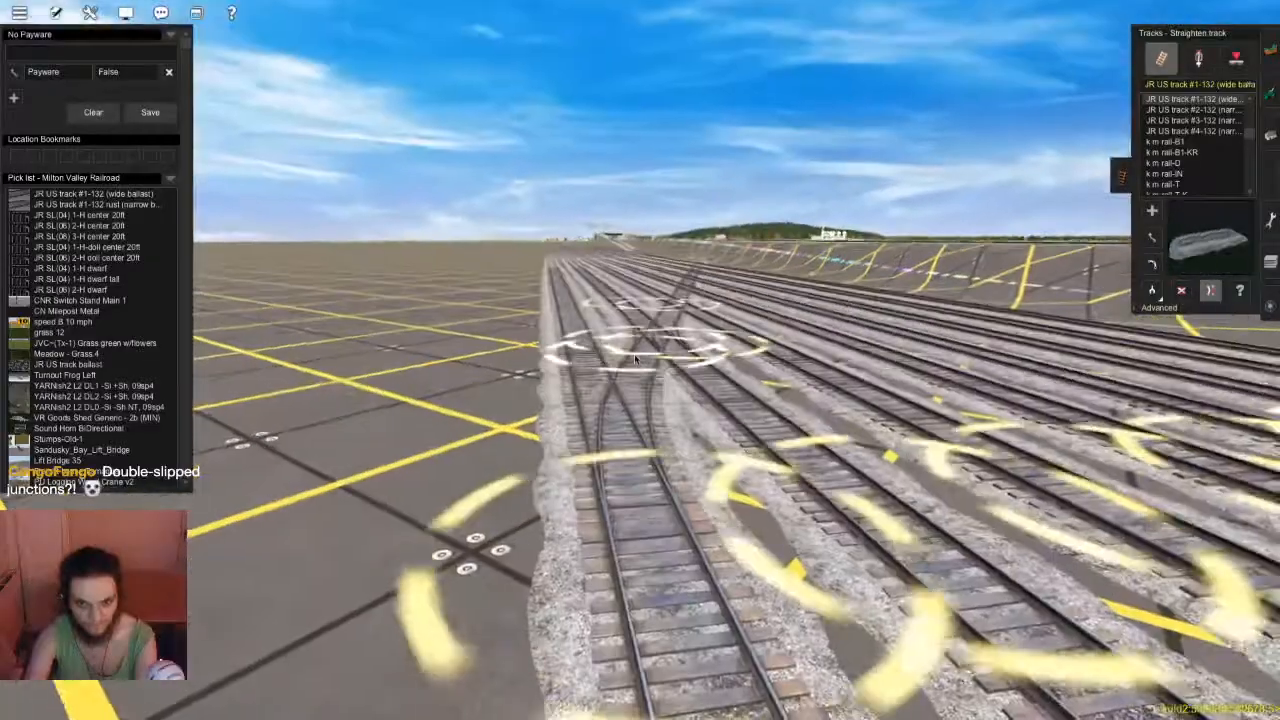
key(Left)
key(Left)
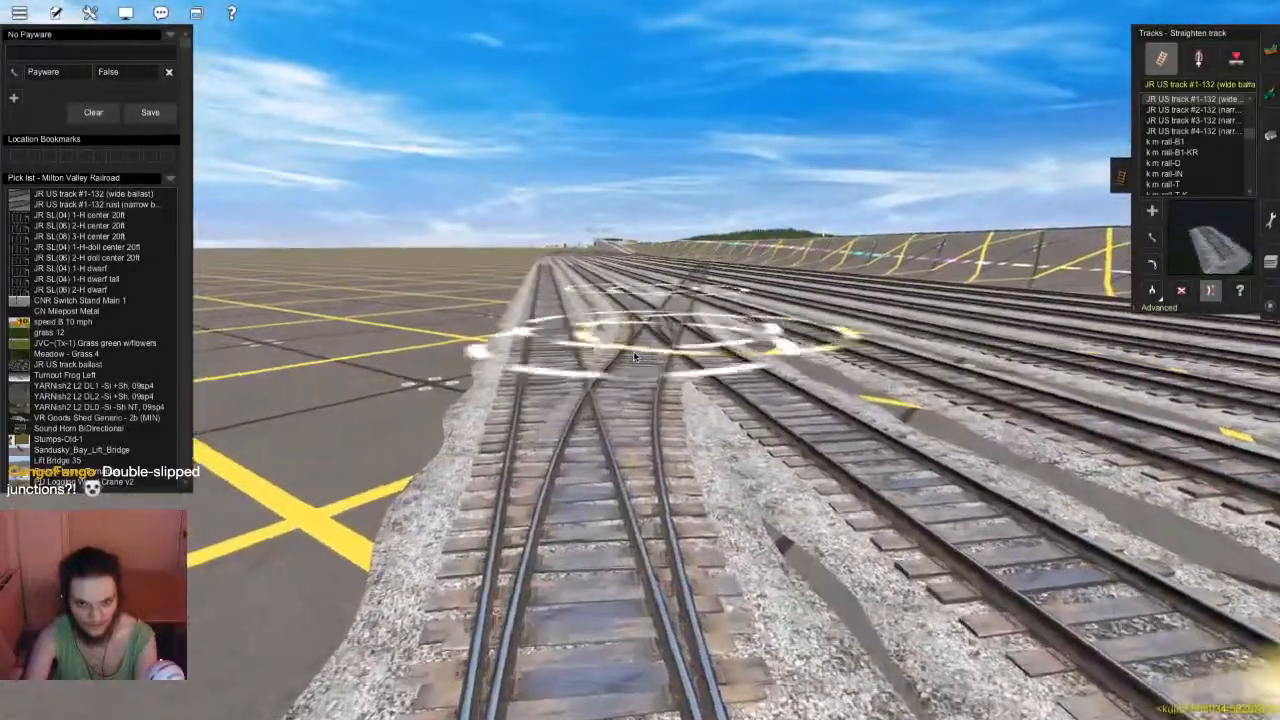
key(Up)
key(Down)
scroll(635, 360, down, 3)
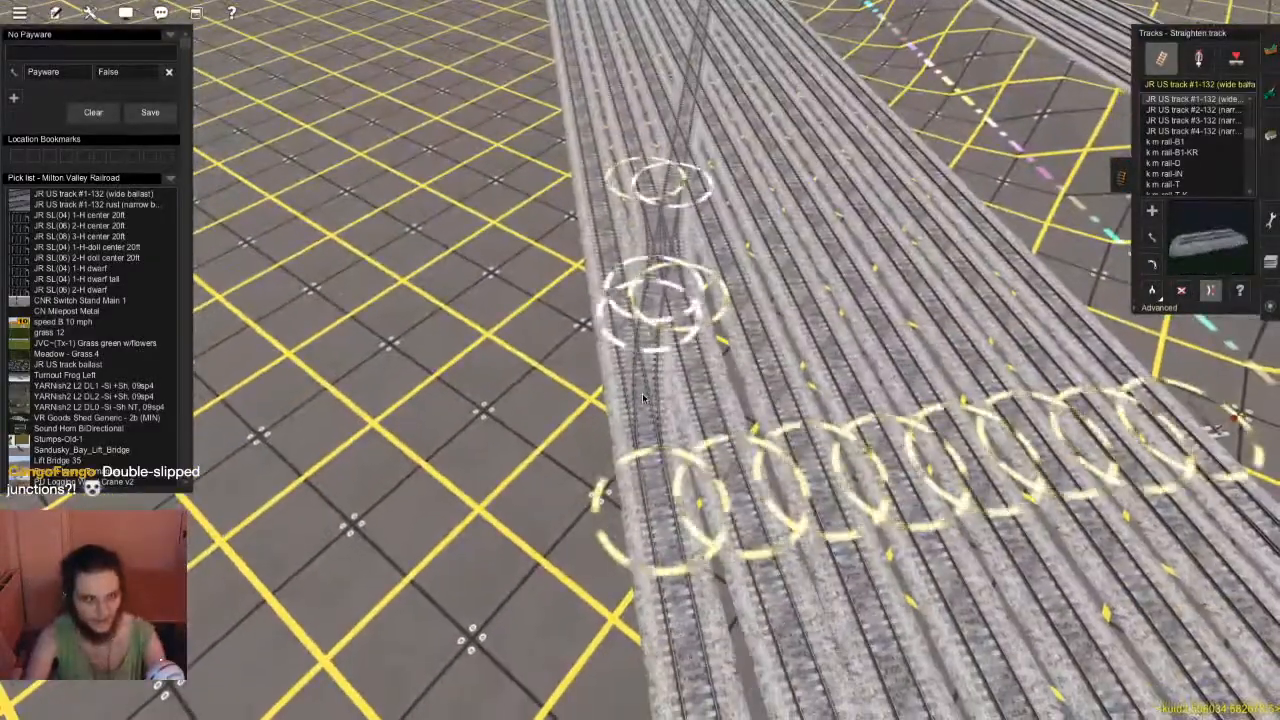
Step back and forth through the last edits at the crossing between the outermost yard tracks
key(ctrl+z)
key(ctrl+z)
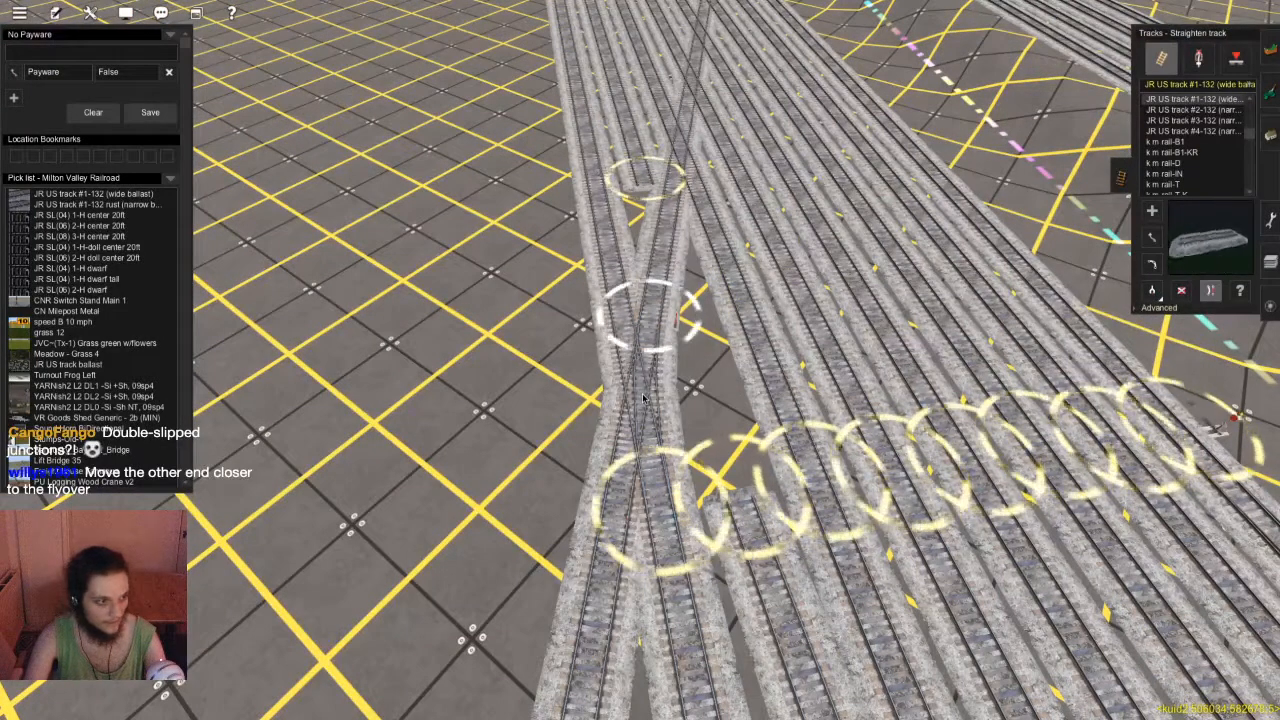
key(ctrl+y)
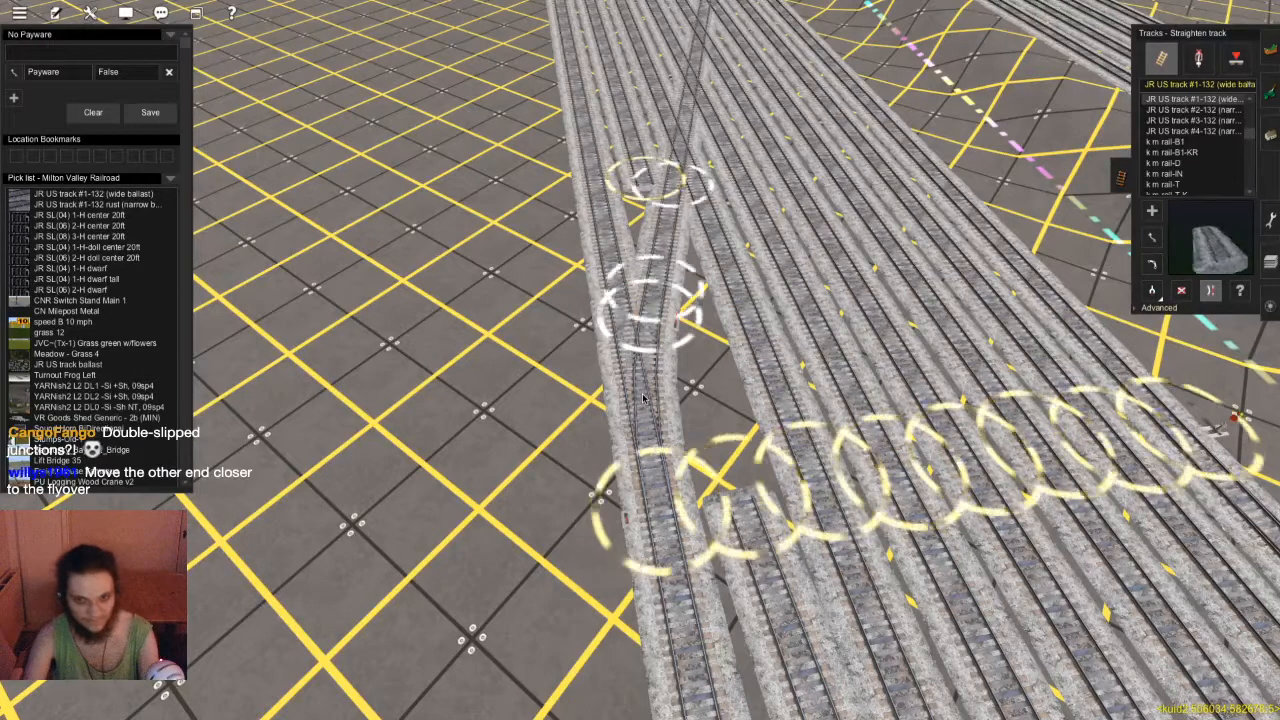
key(ctrl+y)
key(ctrl+z)
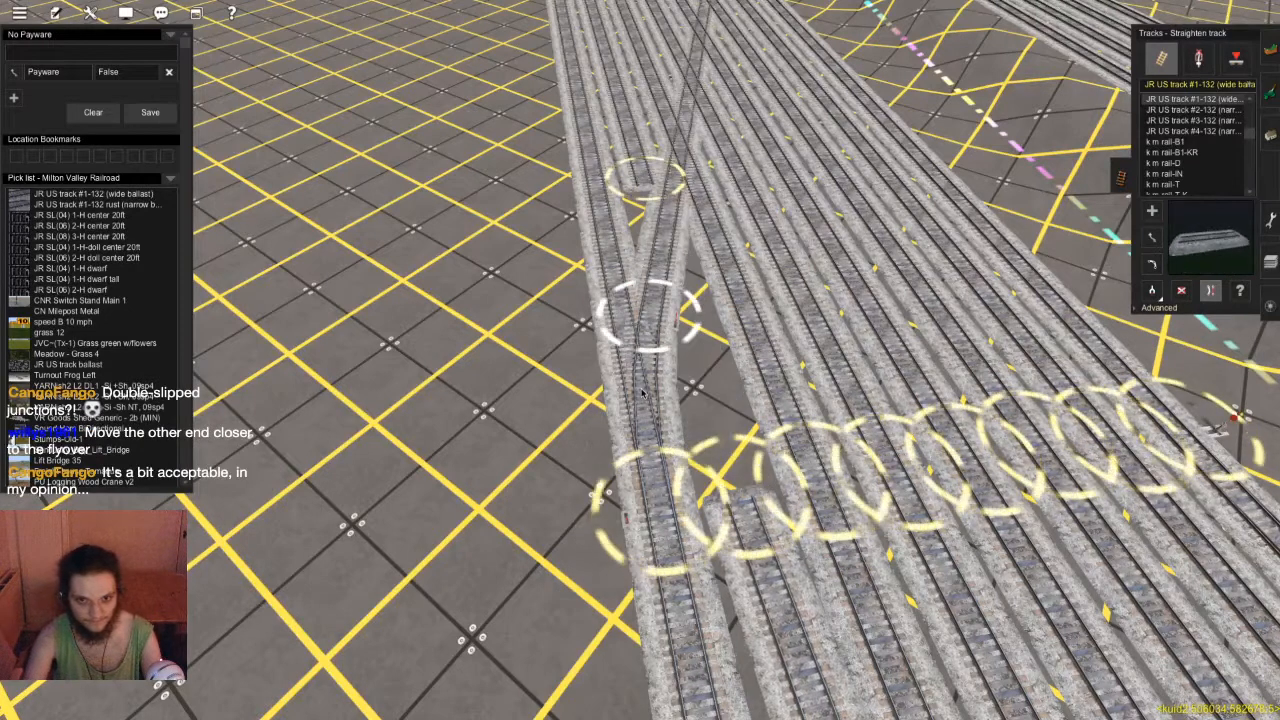
Delete the spline point just beyond the crossing on the outer yard track and straighten that track
key(a)
click(1158, 240)
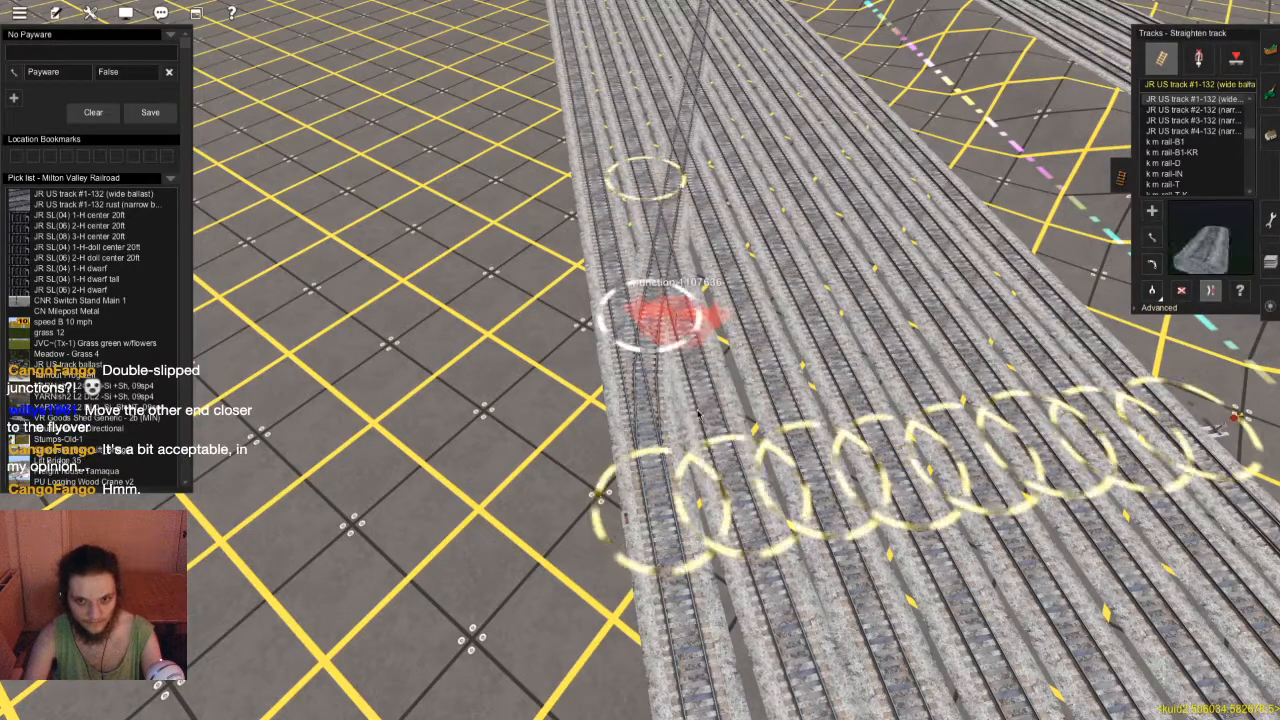
click(1158, 308)
click(1182, 331)
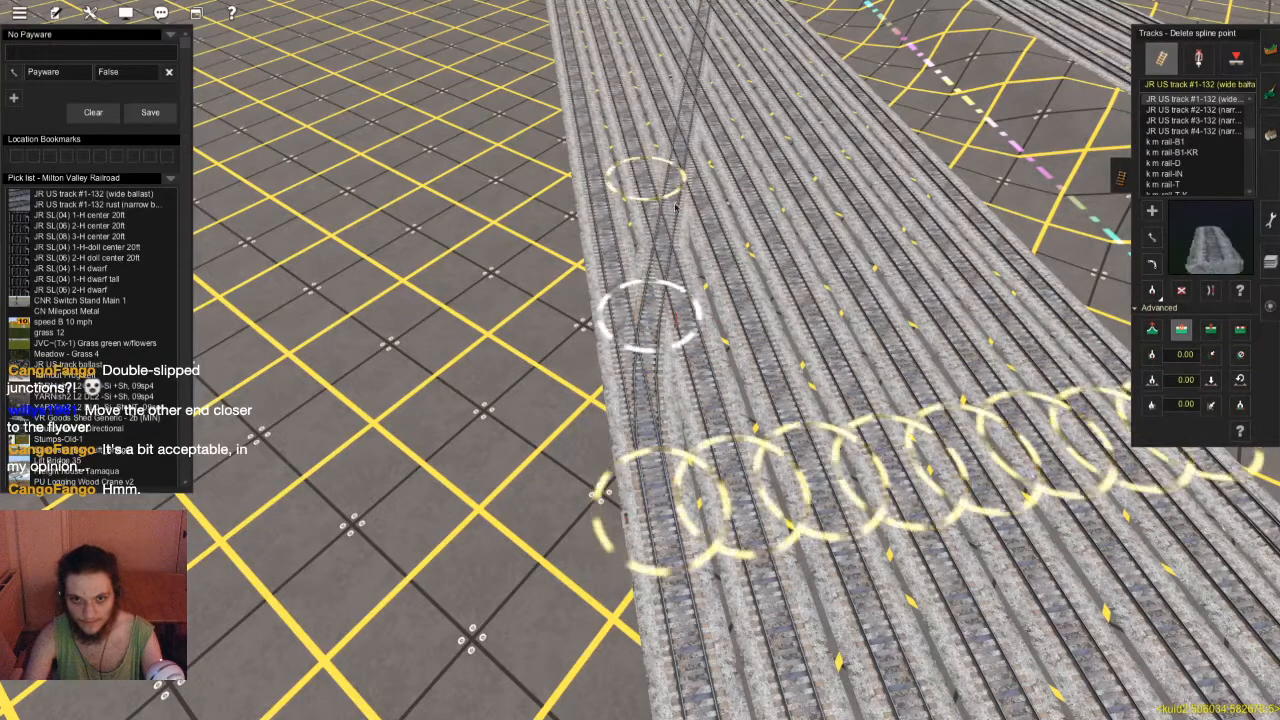
click(639, 187)
key(s)
click(634, 181)
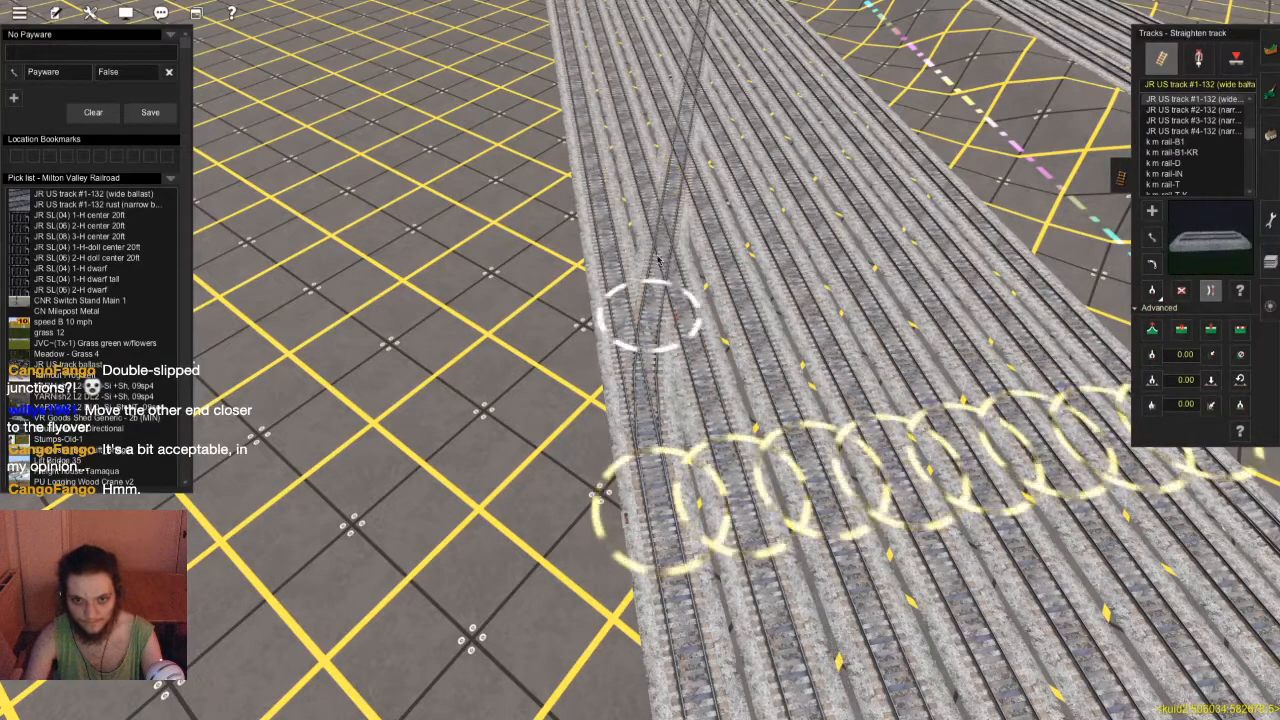
At the opposite yard end, move the joints of the two parallel tracks nearest the diagonal stub farther along the yard
key(d)
right_click(676, 89)
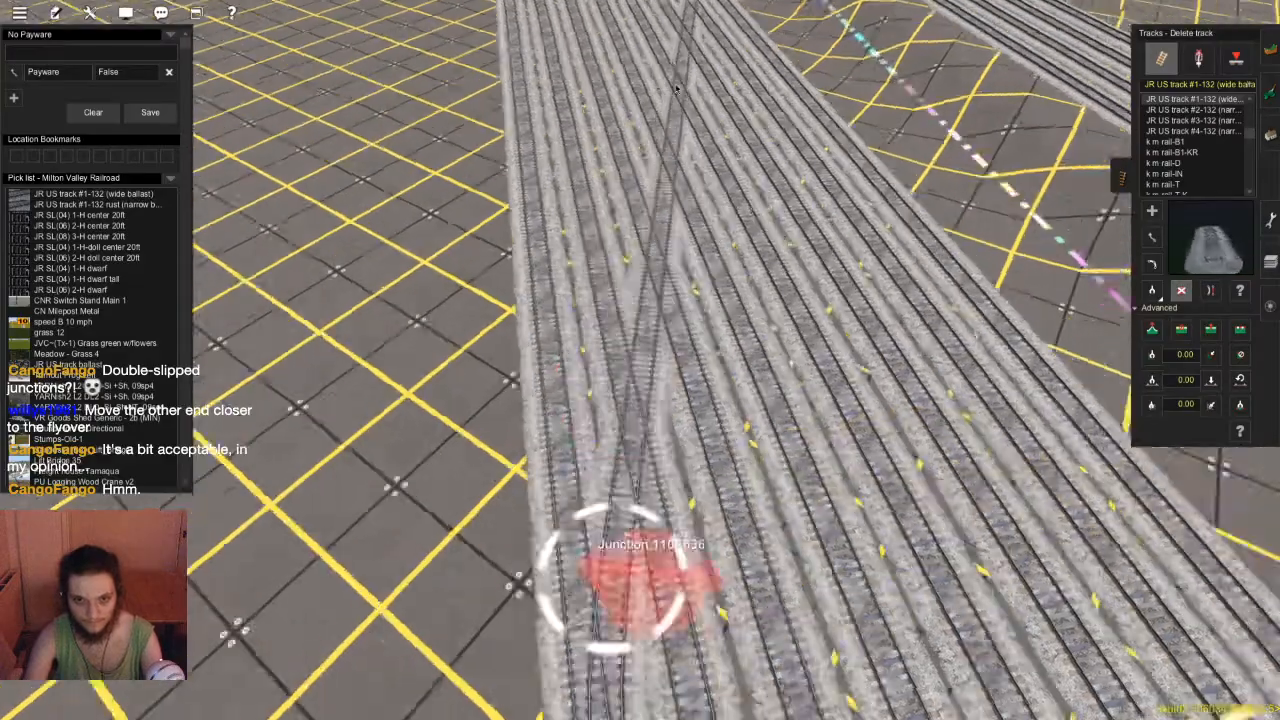
right_drag(676, 89, 641, 372)
scroll(641, 372, down, 5)
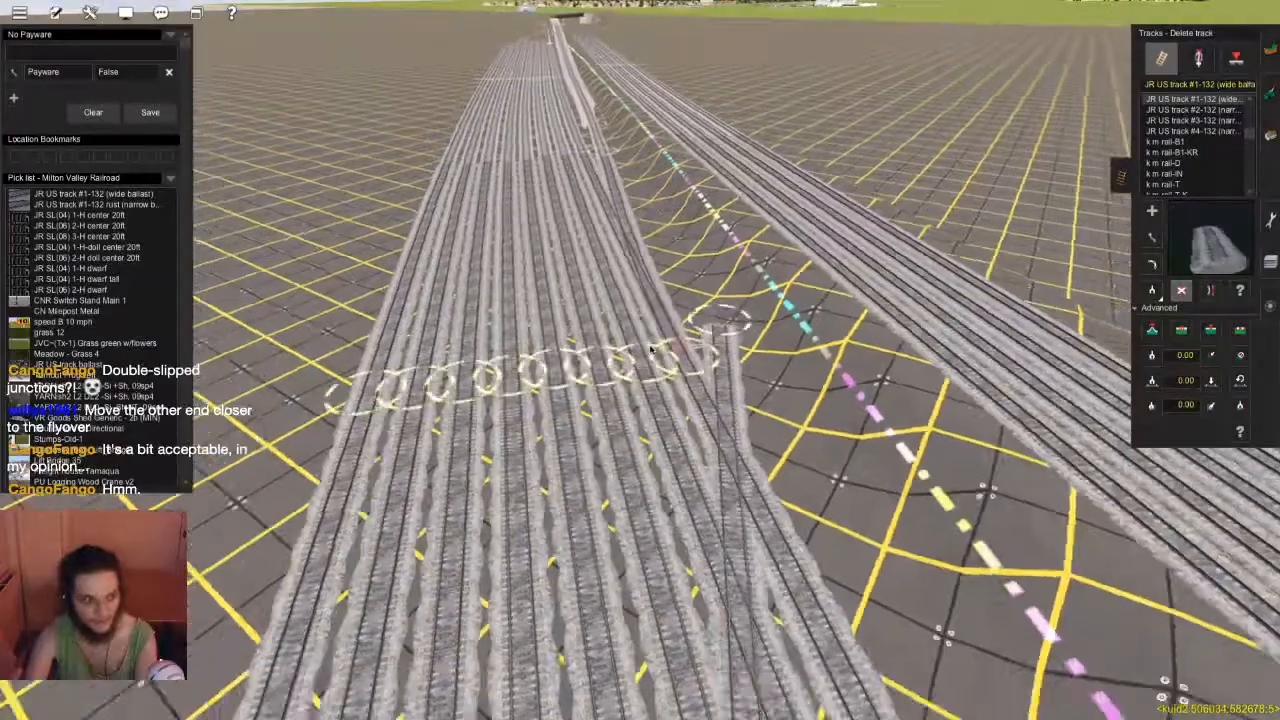
scroll(651, 352, up, 4)
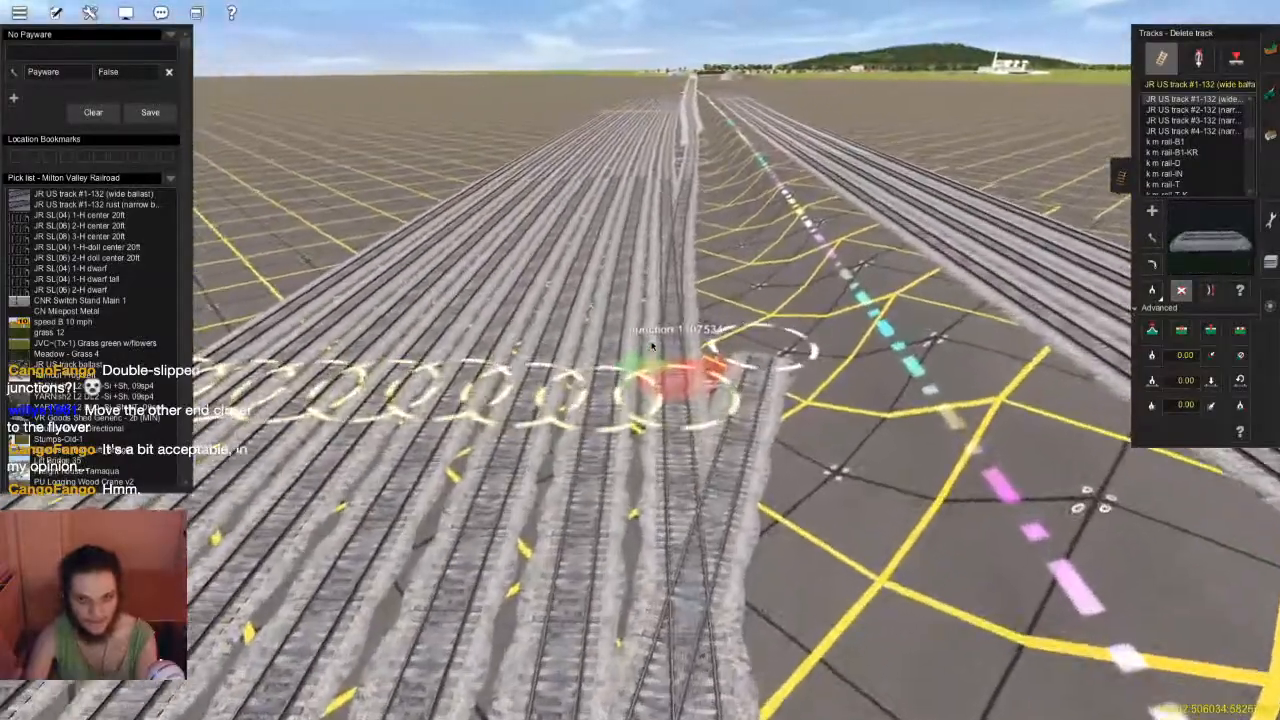
scroll(652, 347, down, 5)
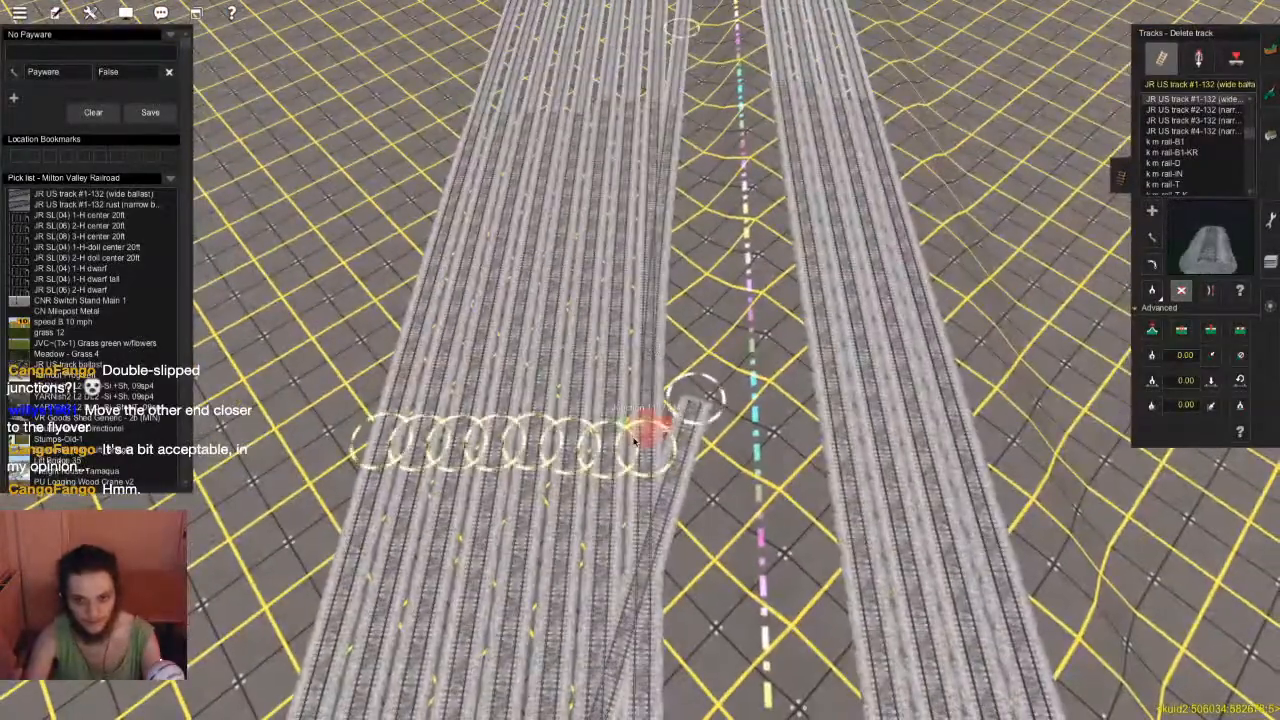
key(m)
right_drag(640, 448, 704, 552)
drag(709, 553, 697, 295)
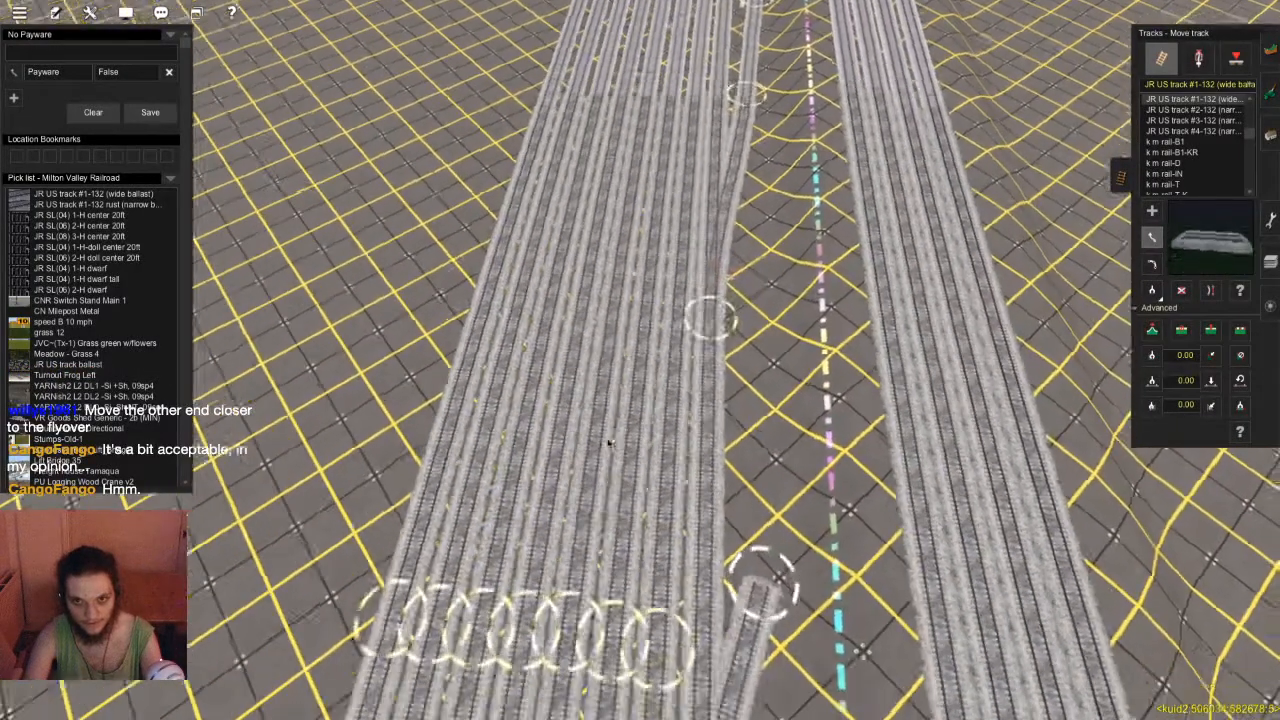
scroll(609, 444, up, 5)
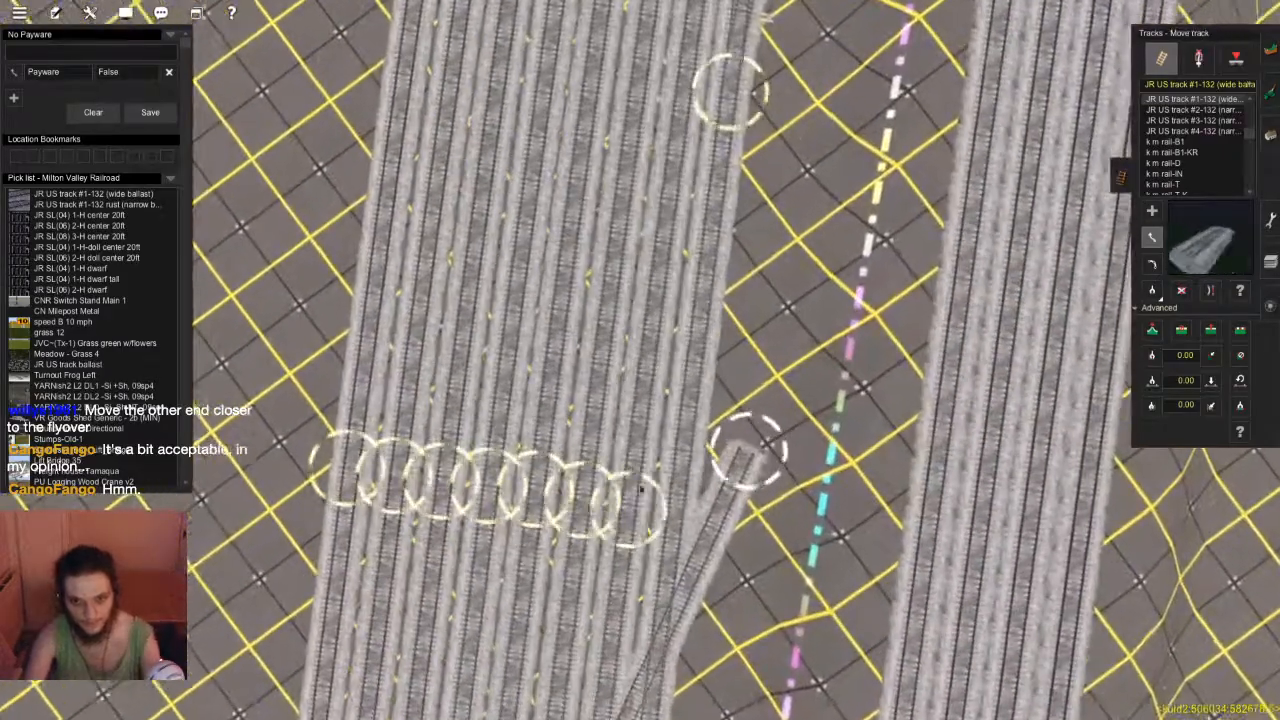
key(Up)
drag(646, 500, 619, 262)
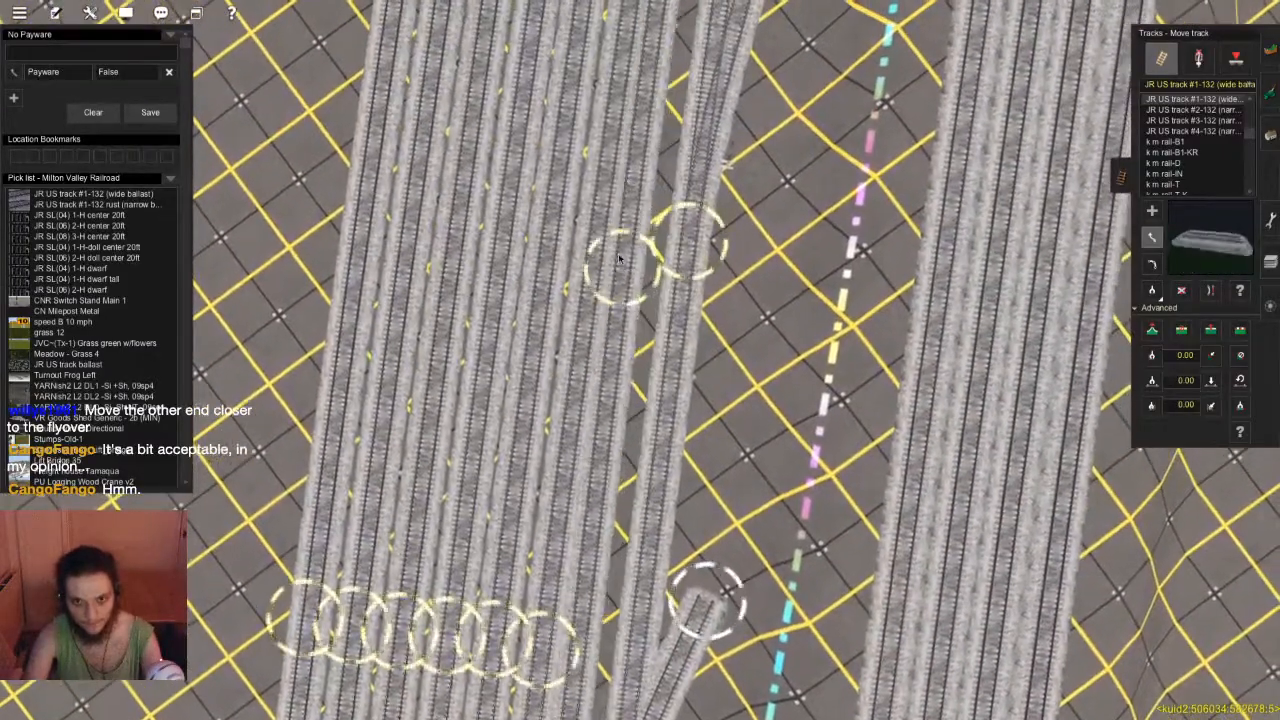
Move the remaining parallel tracks' joints level with the first two, and extend the diagonal stub's free end up beside the row
right_click(594, 328)
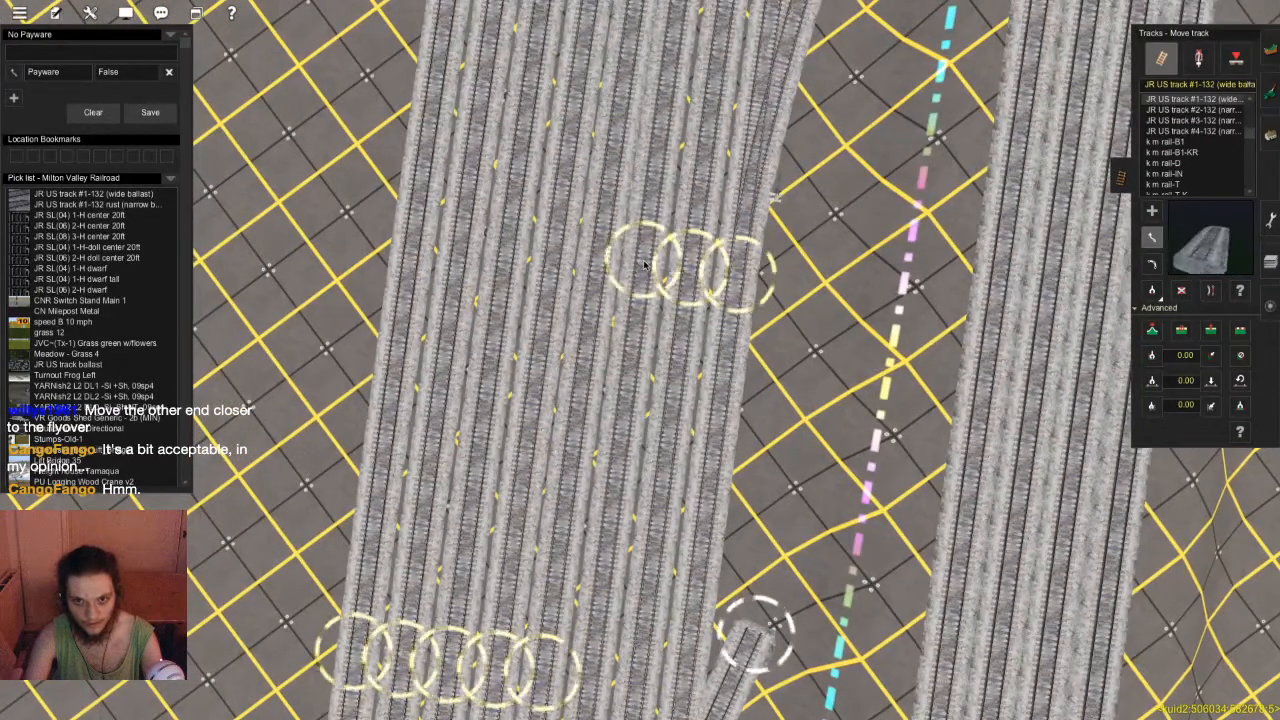
right_click(579, 411)
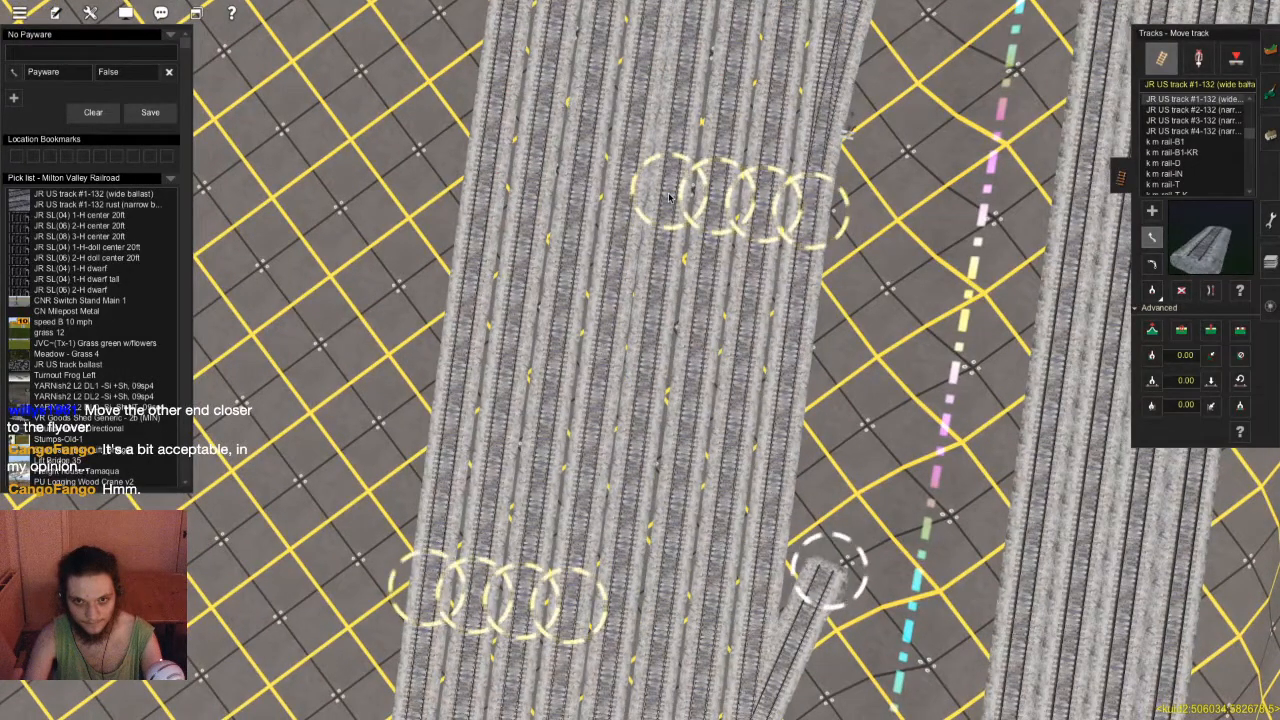
right_click(668, 197)
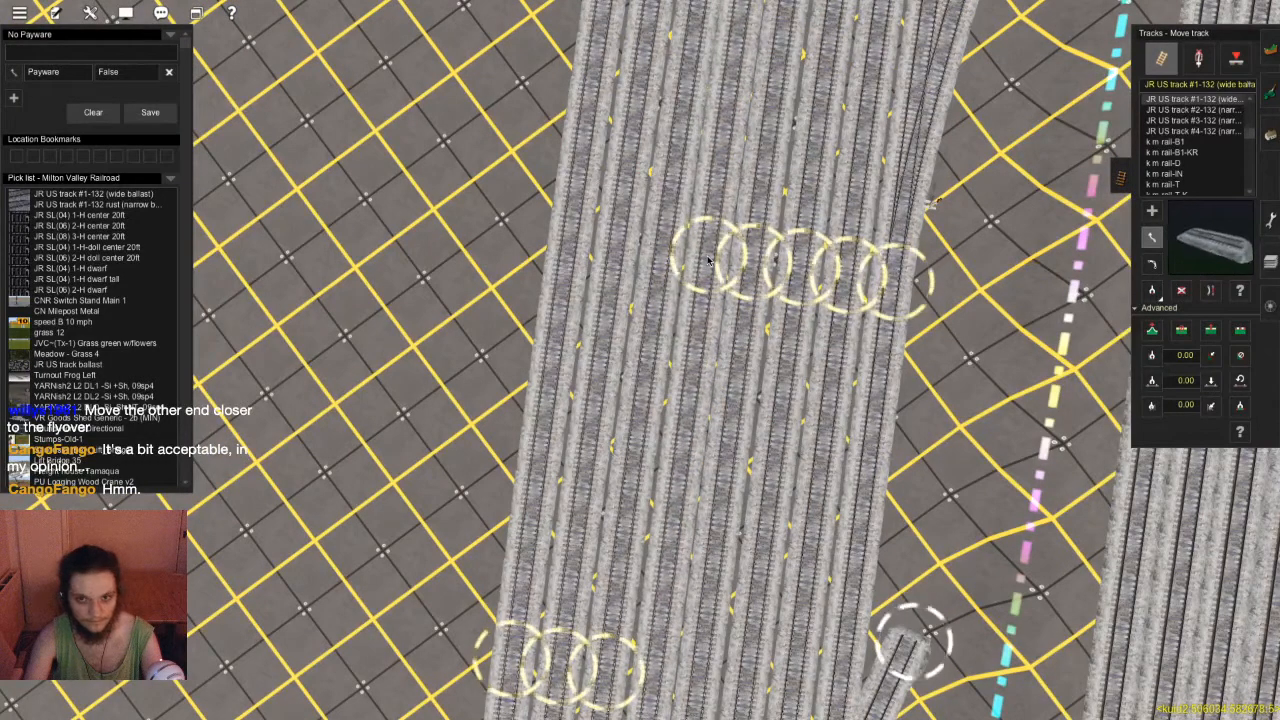
right_click(714, 388)
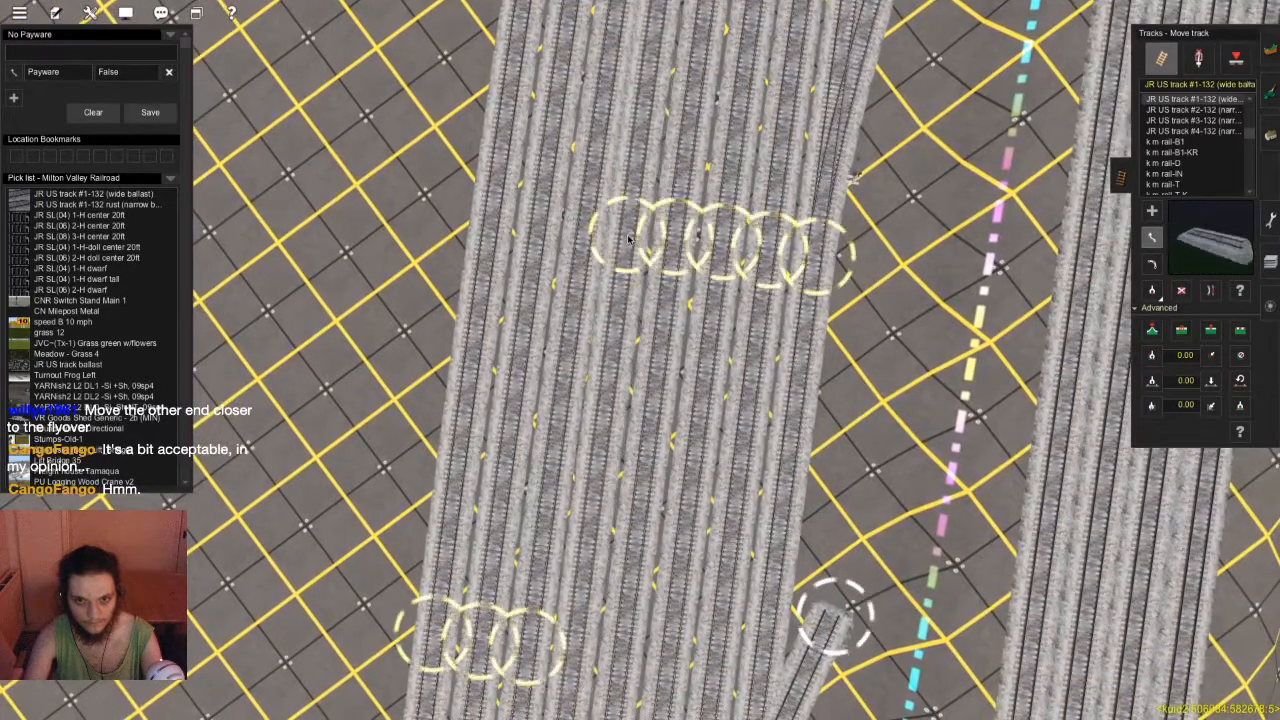
right_click(542, 410)
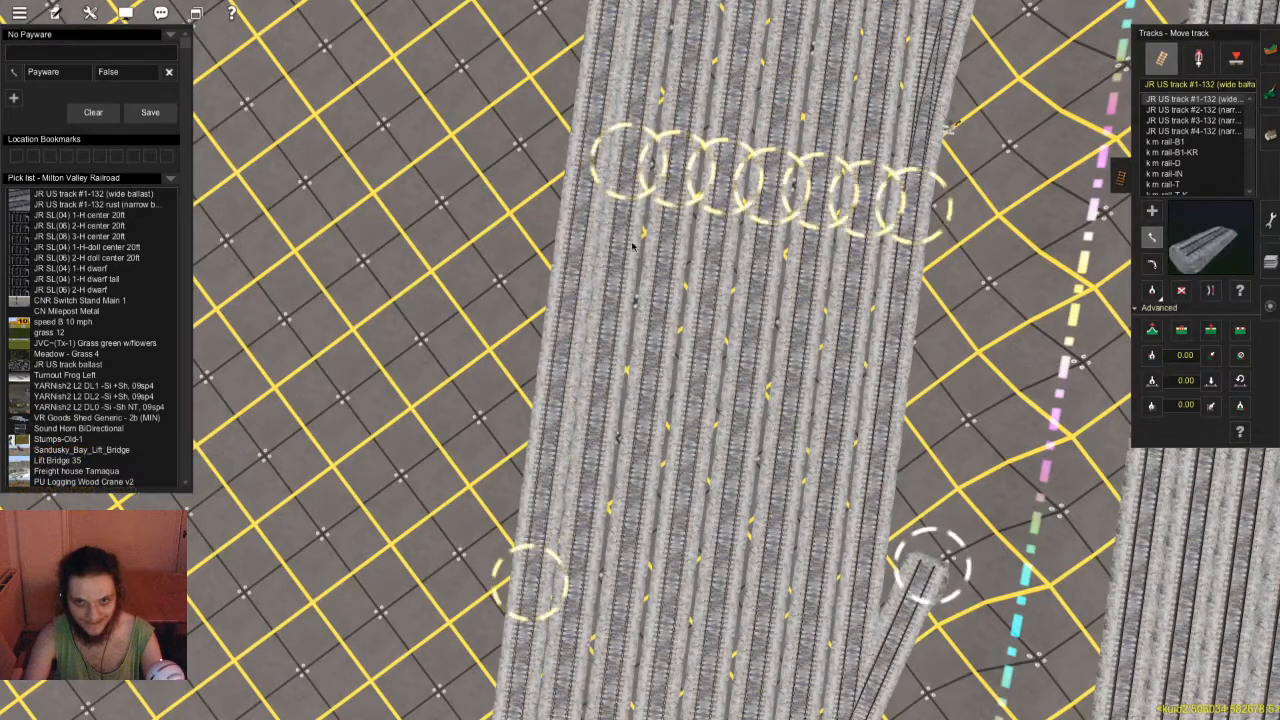
key(Down)
key(Left)
key(Up)
drag(553, 660, 604, 232)
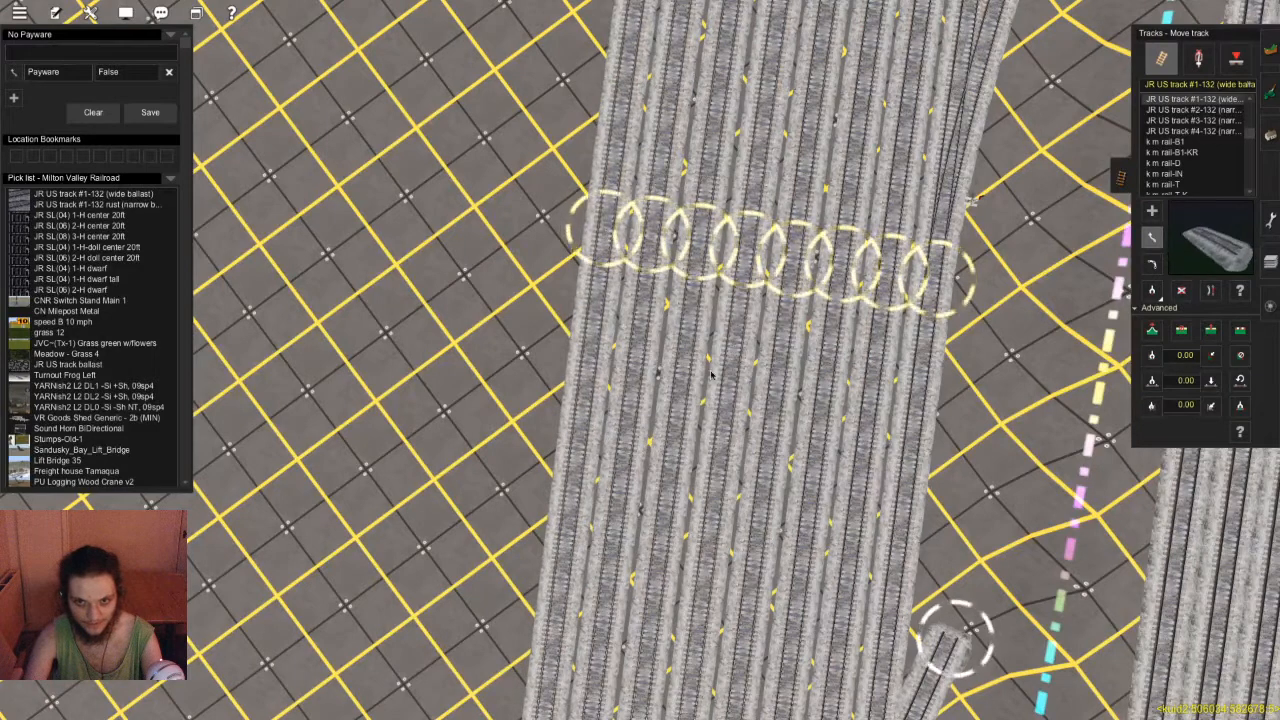
key(Right)
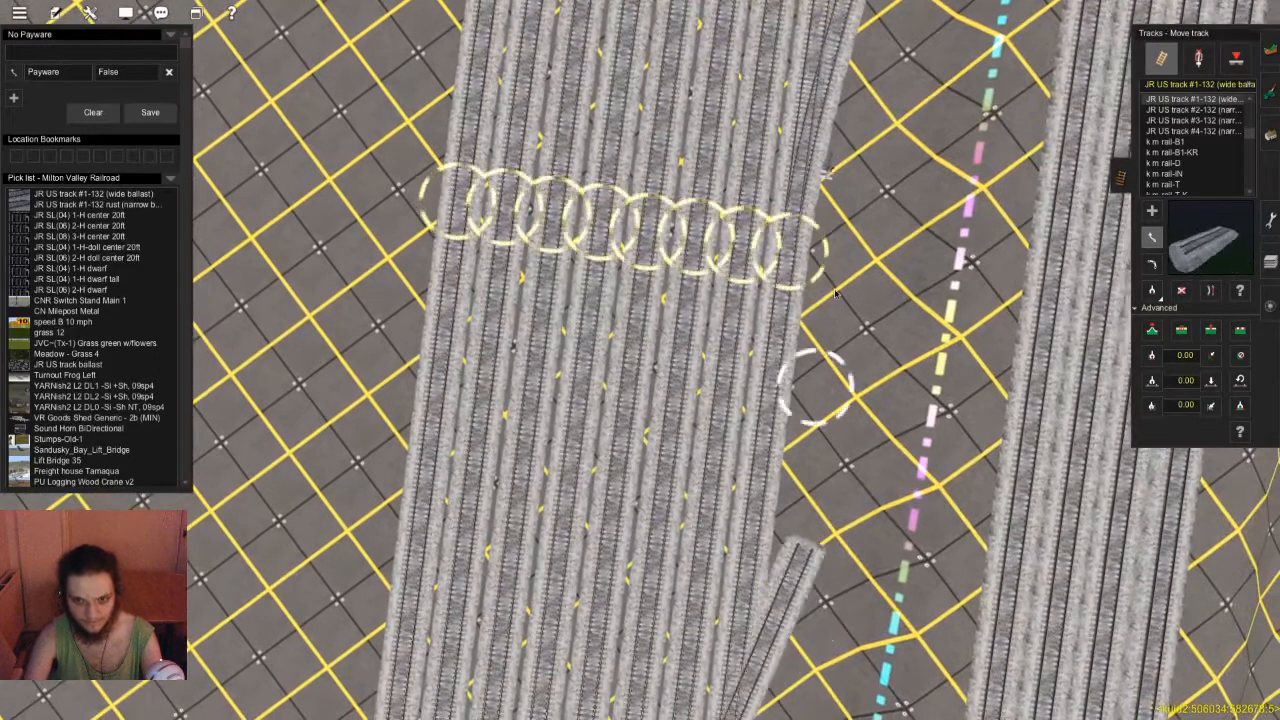
drag(808, 545, 860, 230)
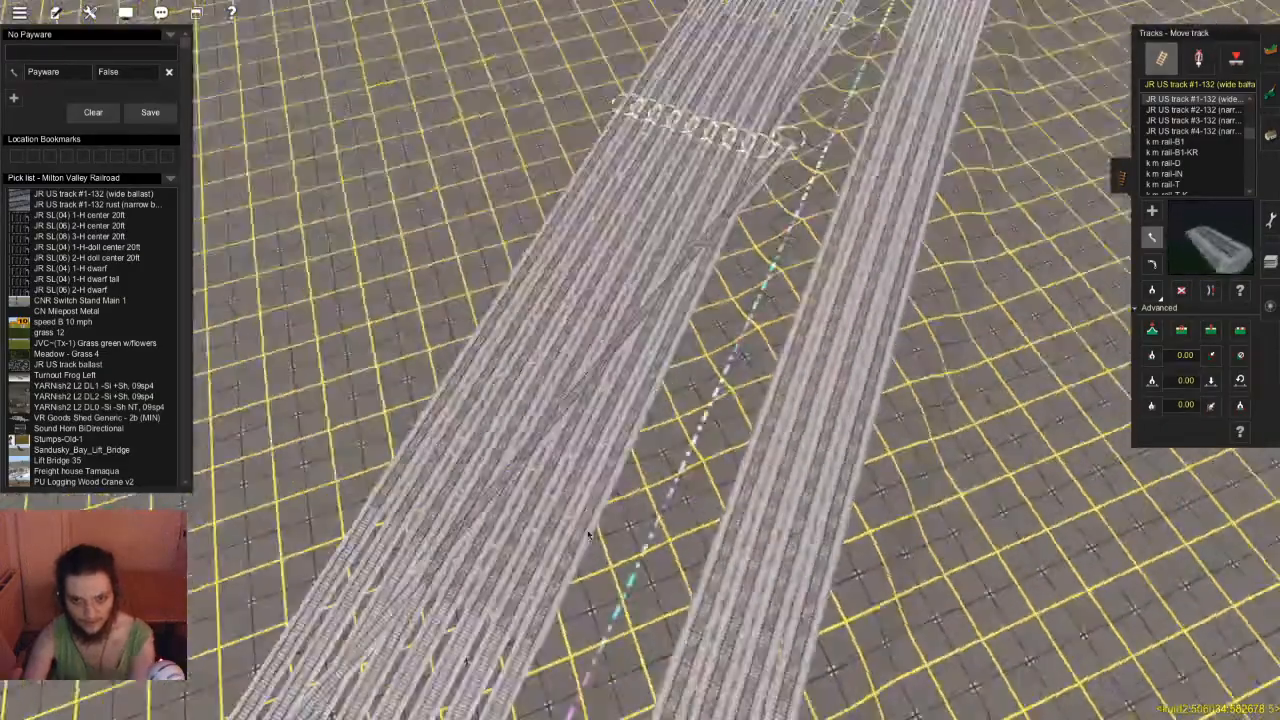
Add connecting track with new junctions at the crossing between the two outermost yard tracks
key(Up)
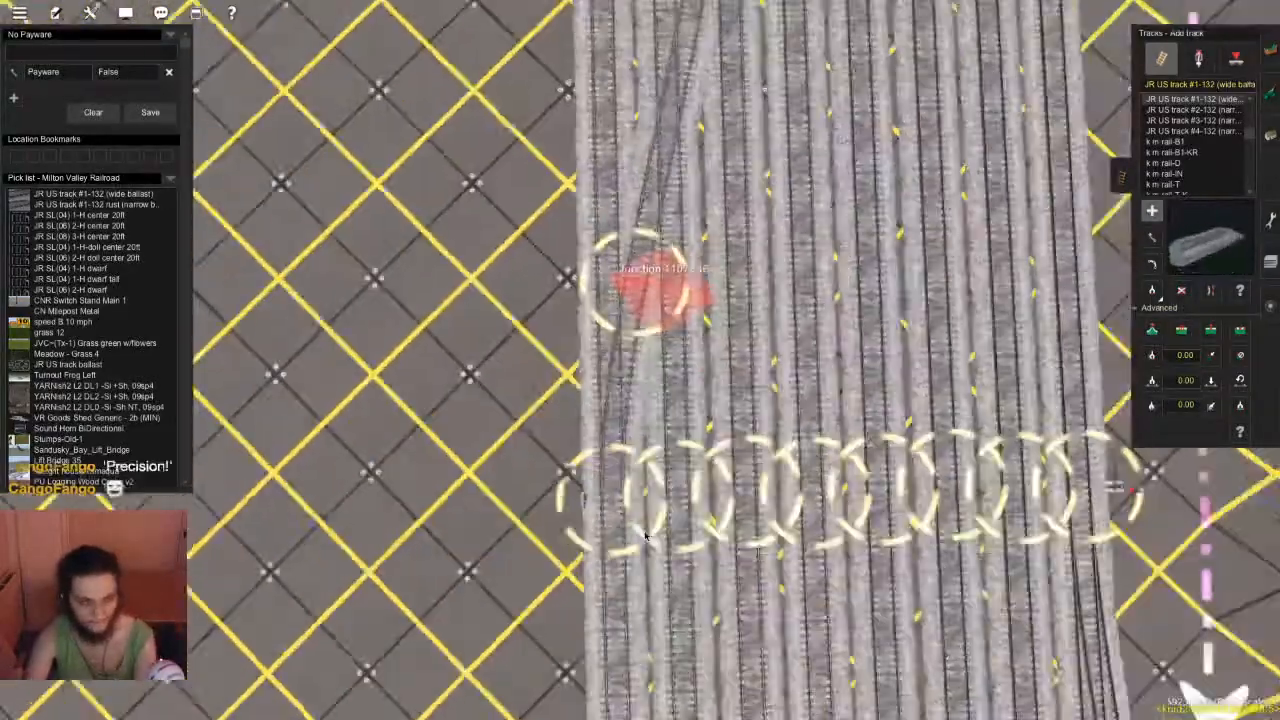
key(Down)
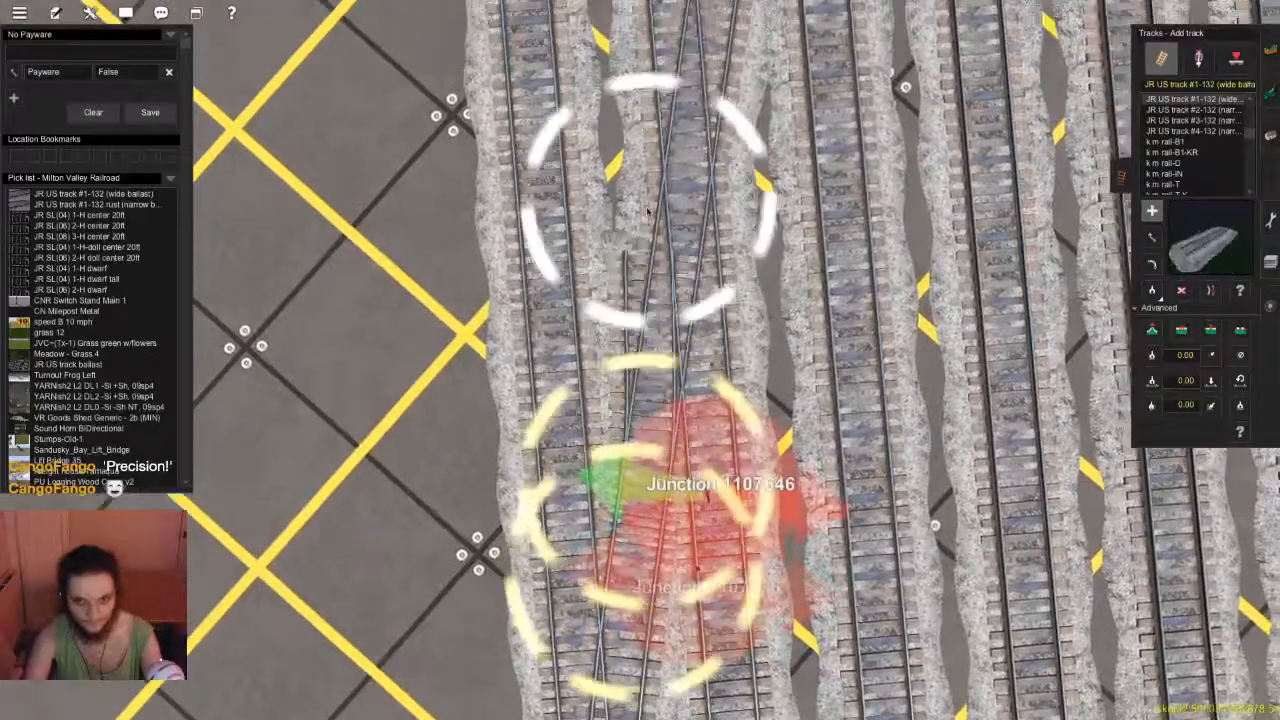
right_click(647, 211)
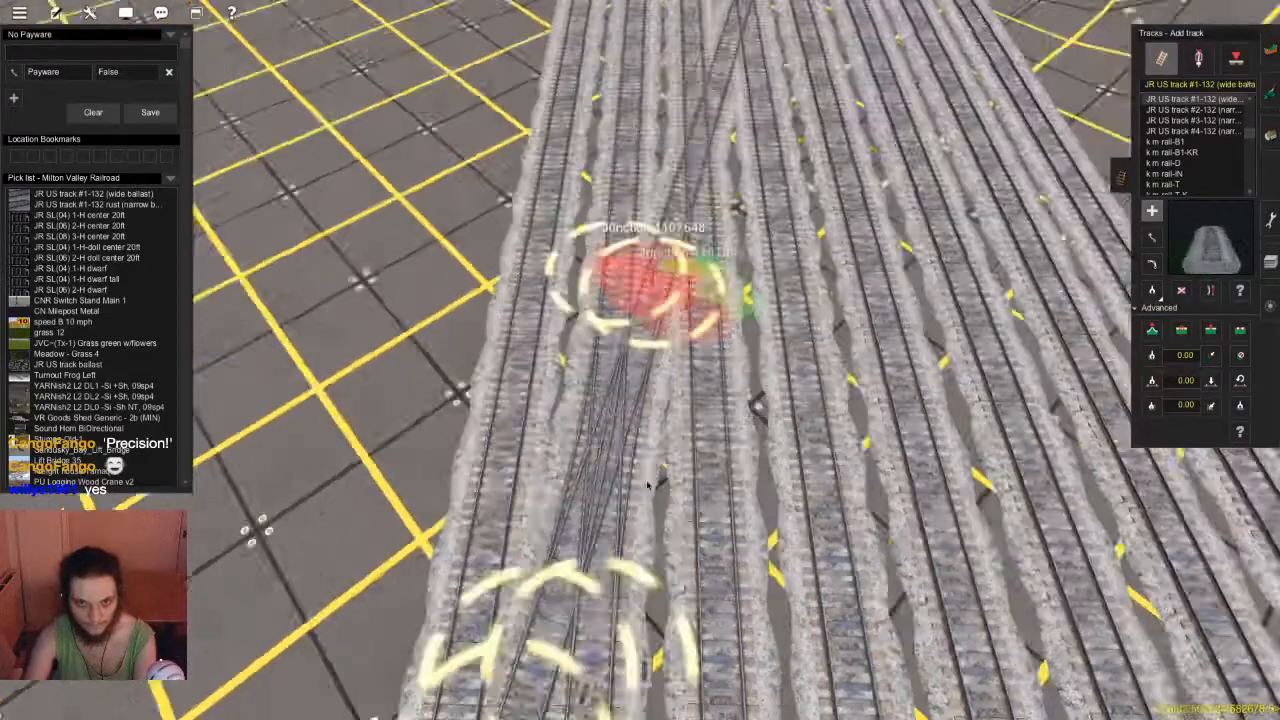
right_click(647, 485)
Straighten the new connecting tracks through the crossing between the outermost yard tracks
key(s)
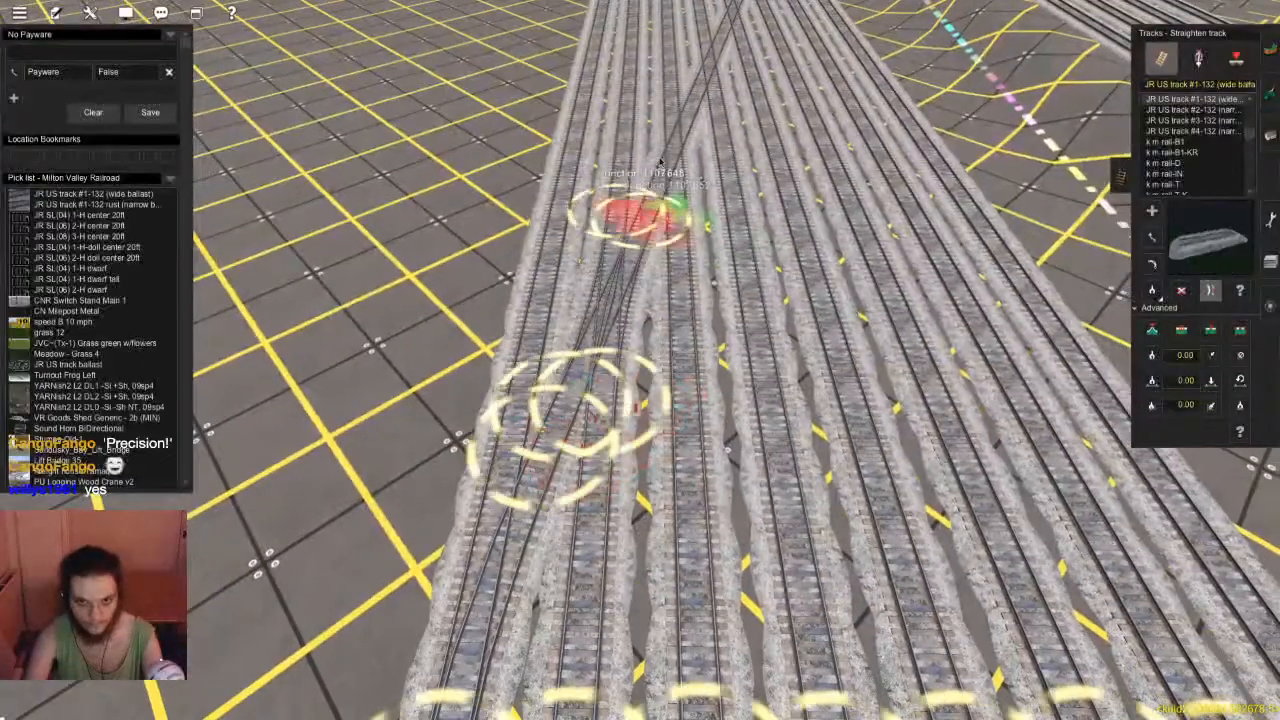
key(Down)
key(Left)
key(Right)
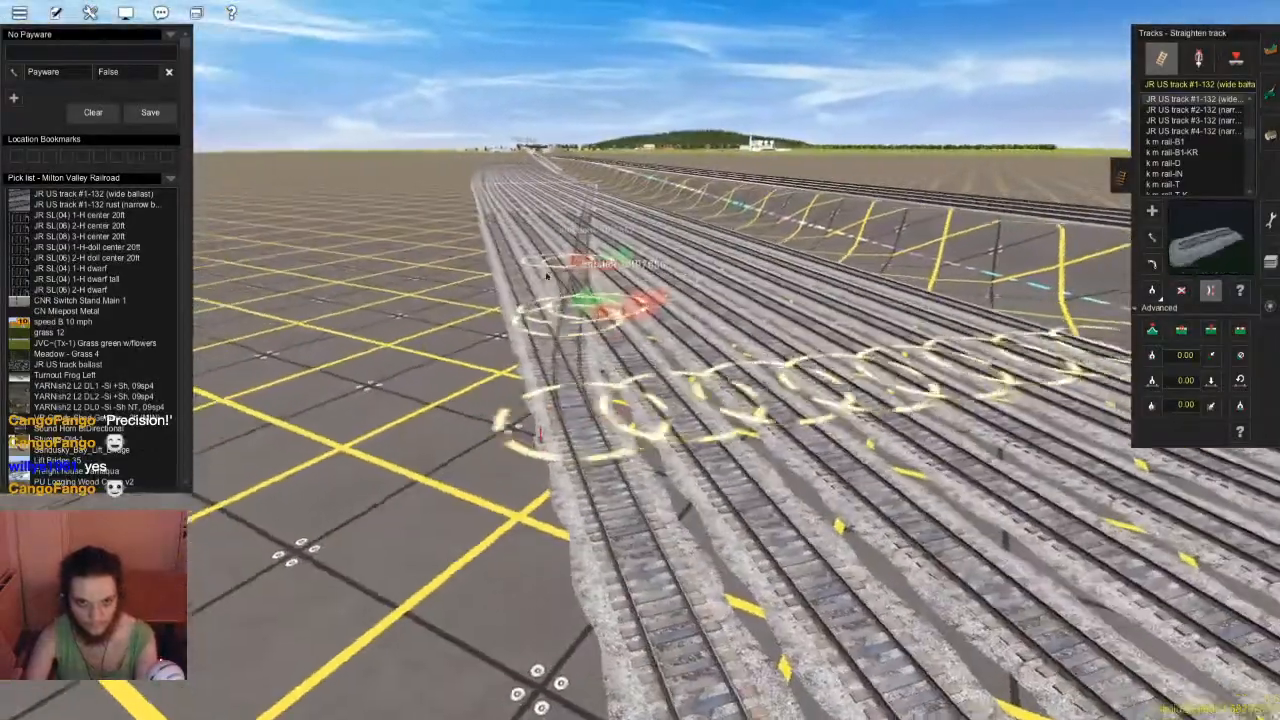
scroll(566, 278, up, 4)
right_click(600, 295)
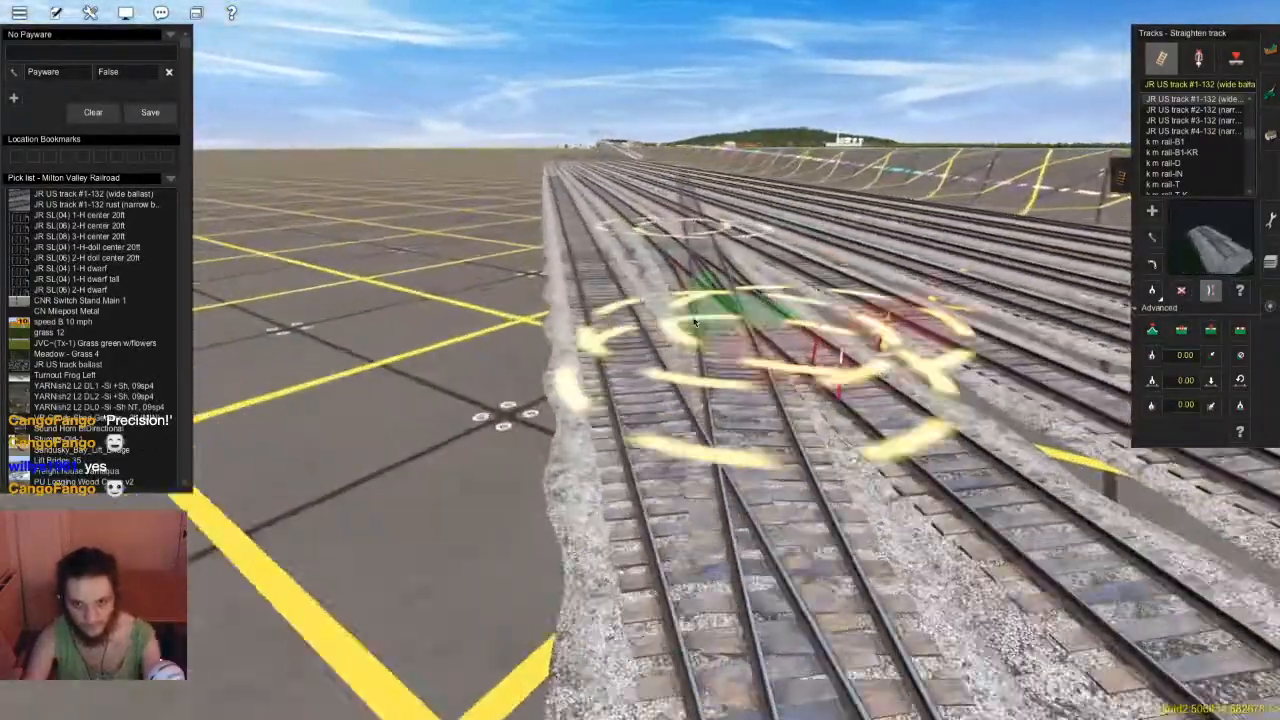
right_click(695, 322)
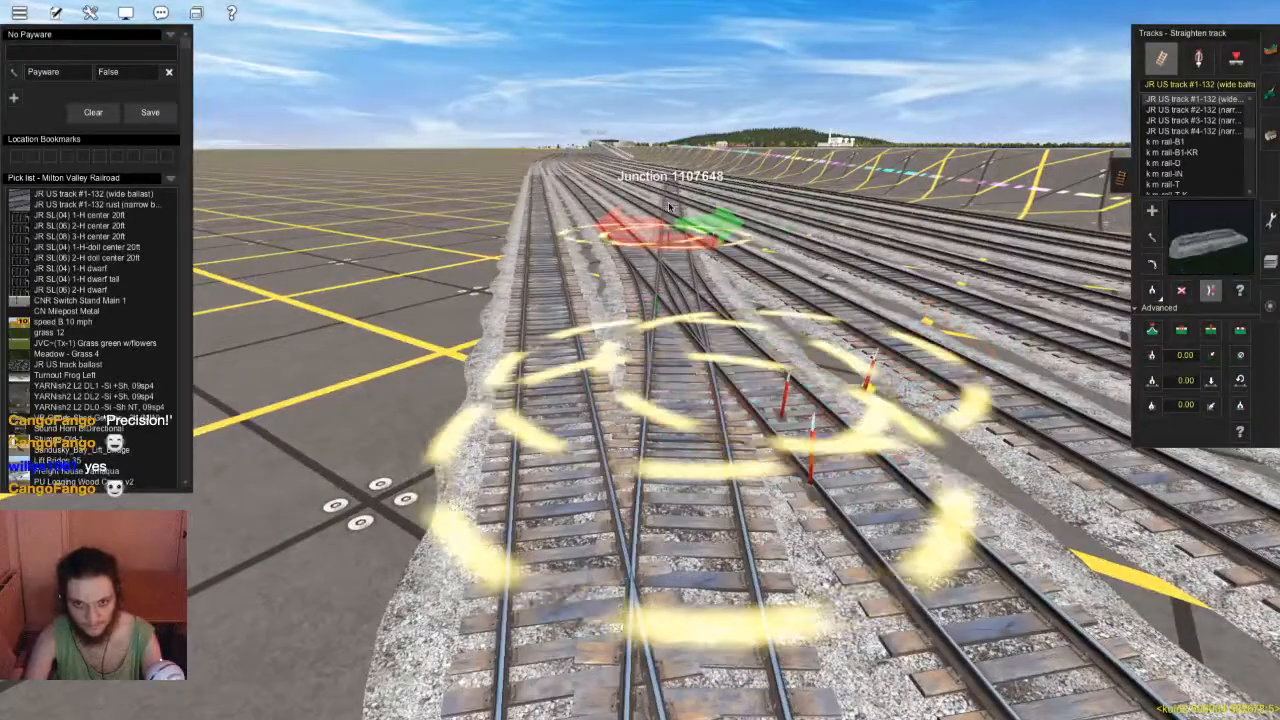
right_click(696, 445)
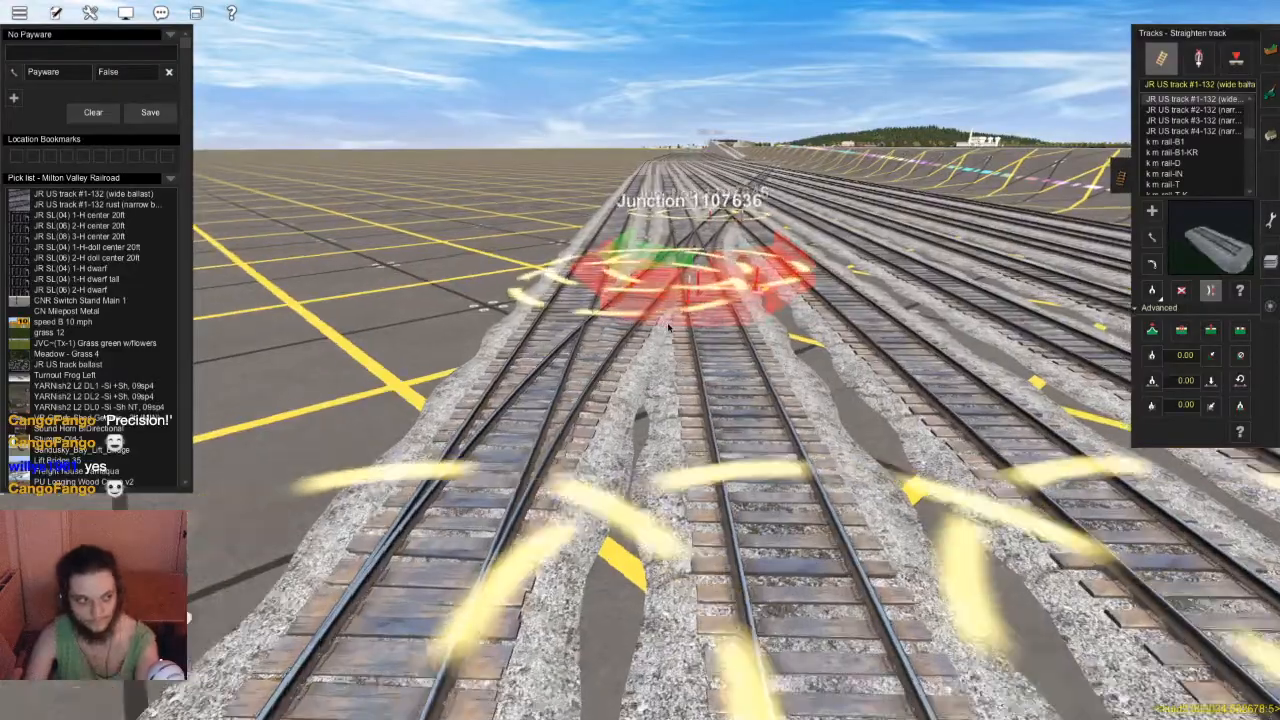
Add connecting track with new junctions at the next crossing along the diagonal lead and straighten the new pieces
right_drag(671, 323, 645, 370)
right_drag(660, 240, 632, 391)
key(a)
scroll(628, 345, up, 3)
right_drag(628, 341, 648, 179)
right_drag(641, 453, 650, 258)
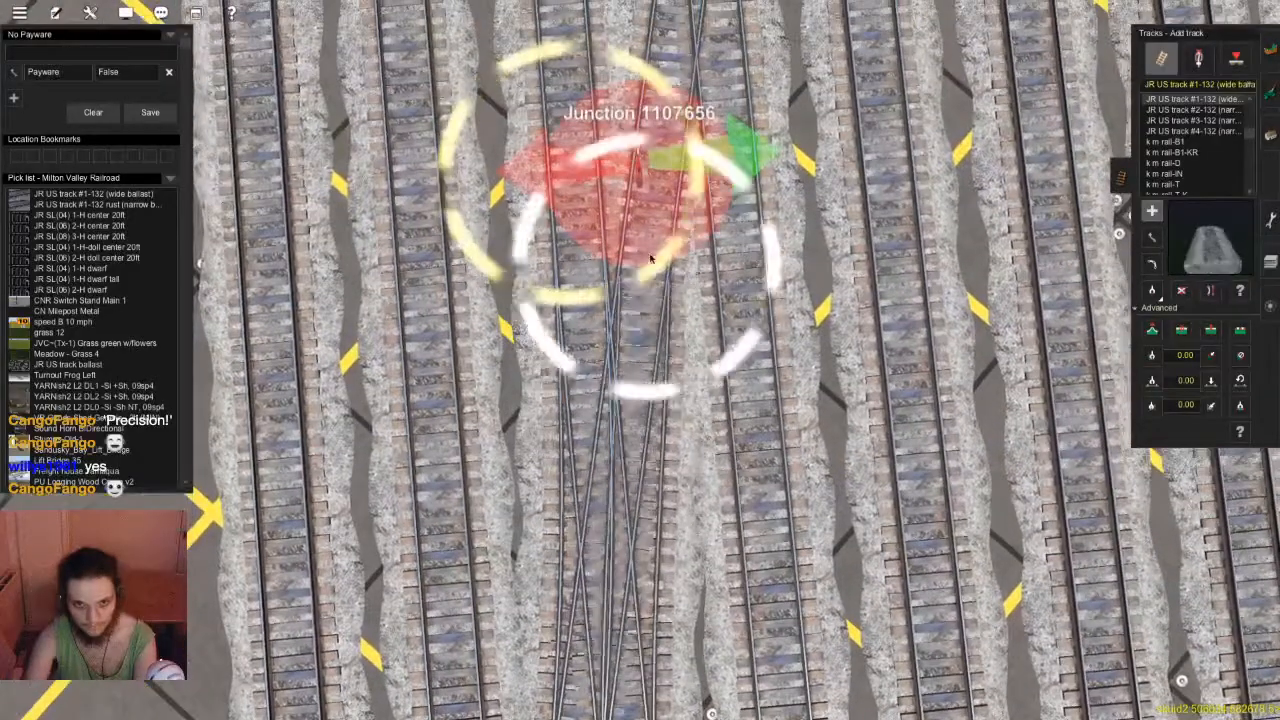
right_drag(603, 549, 570, 224)
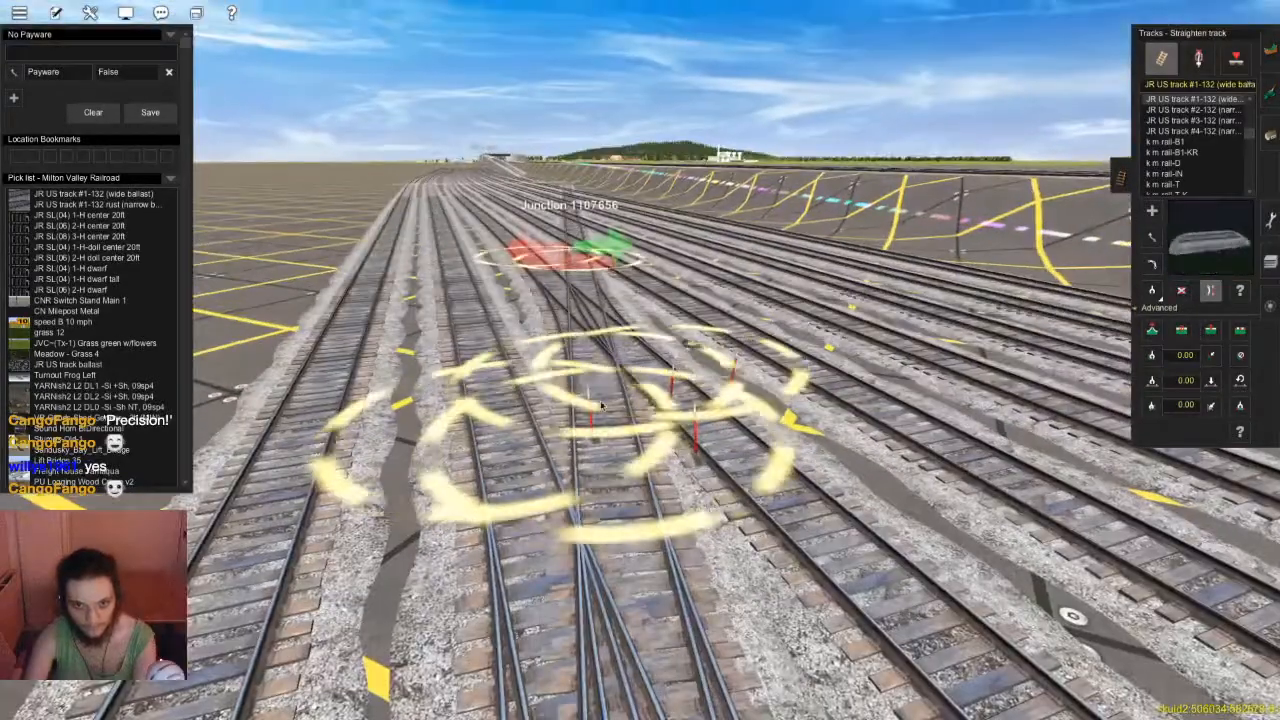
right_drag(716, 510, 674, 408)
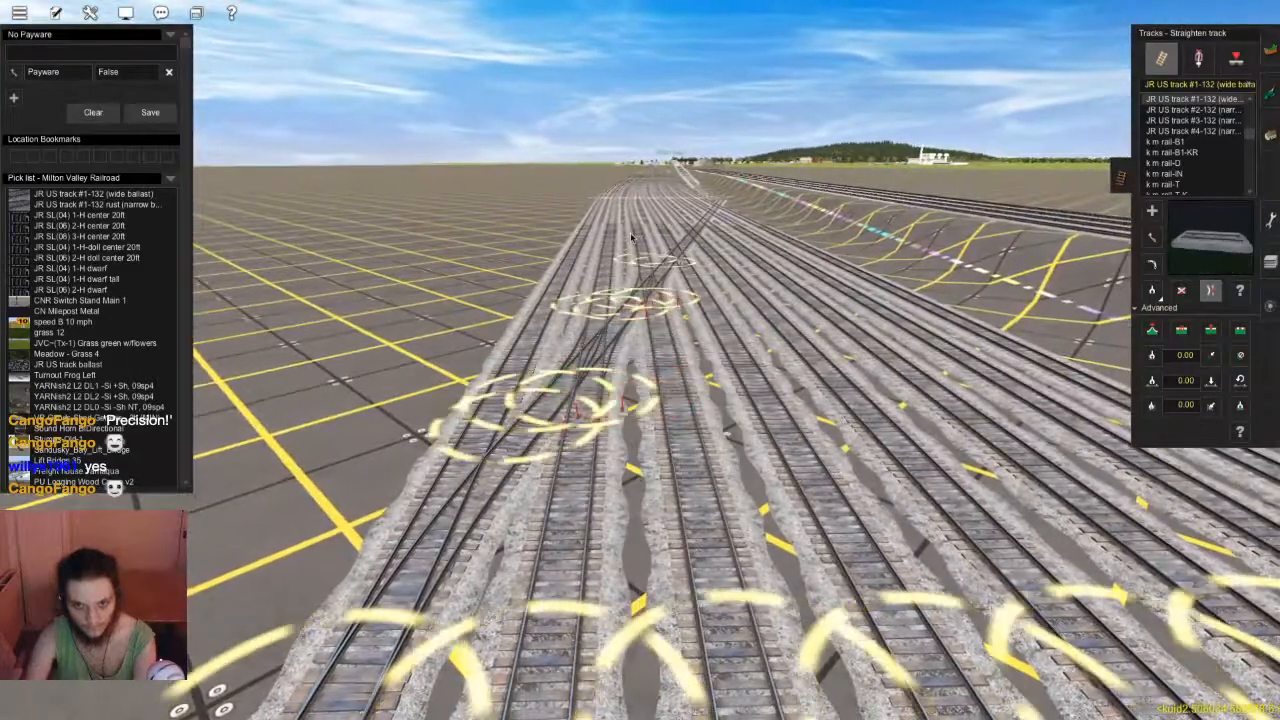
right_drag(542, 477, 692, 262)
Delete the switch objects at the rebuilt crossing junctions along the diagonal lead and close the track tools
key(w)
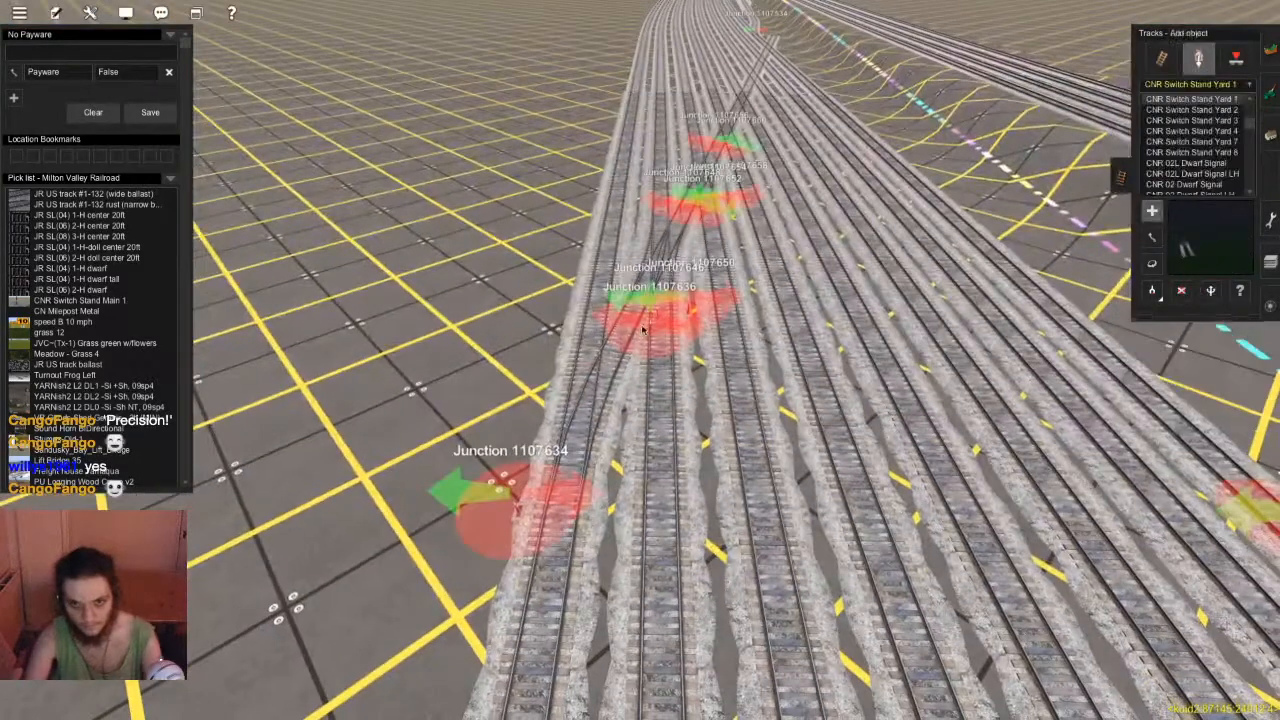
key(d)
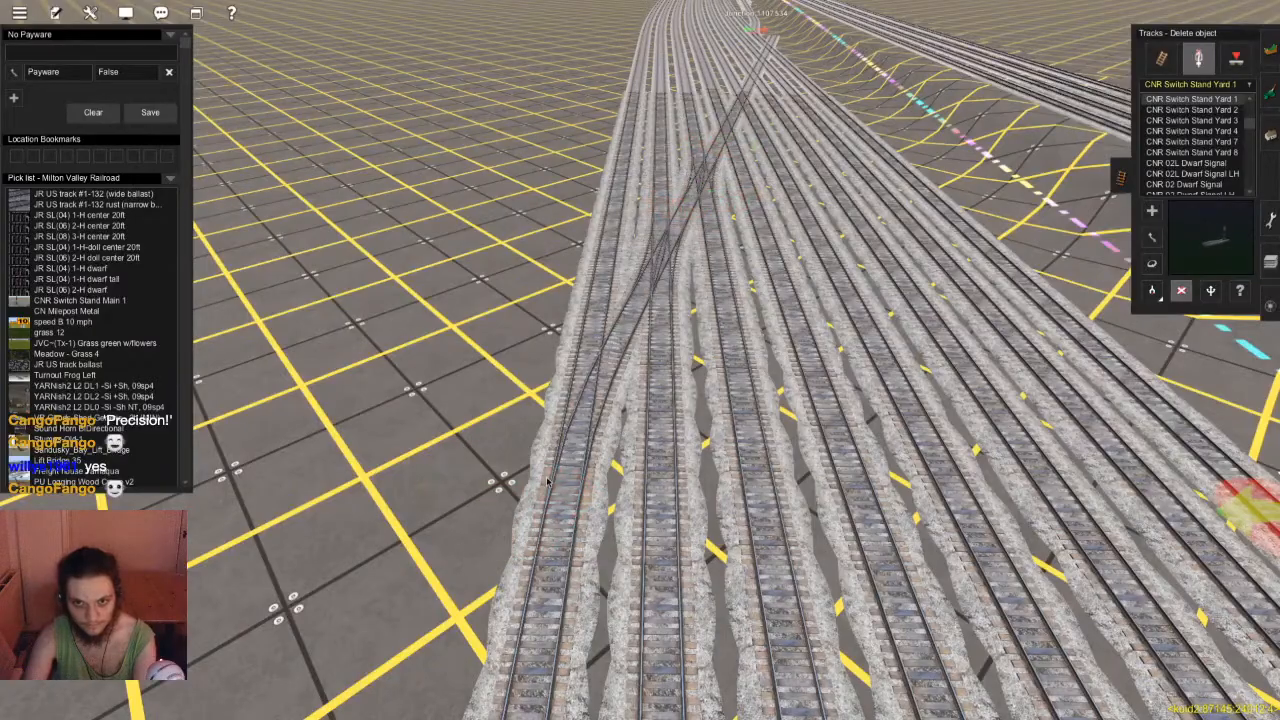
right_drag(625, 362, 850, 270)
click(1268, 263)
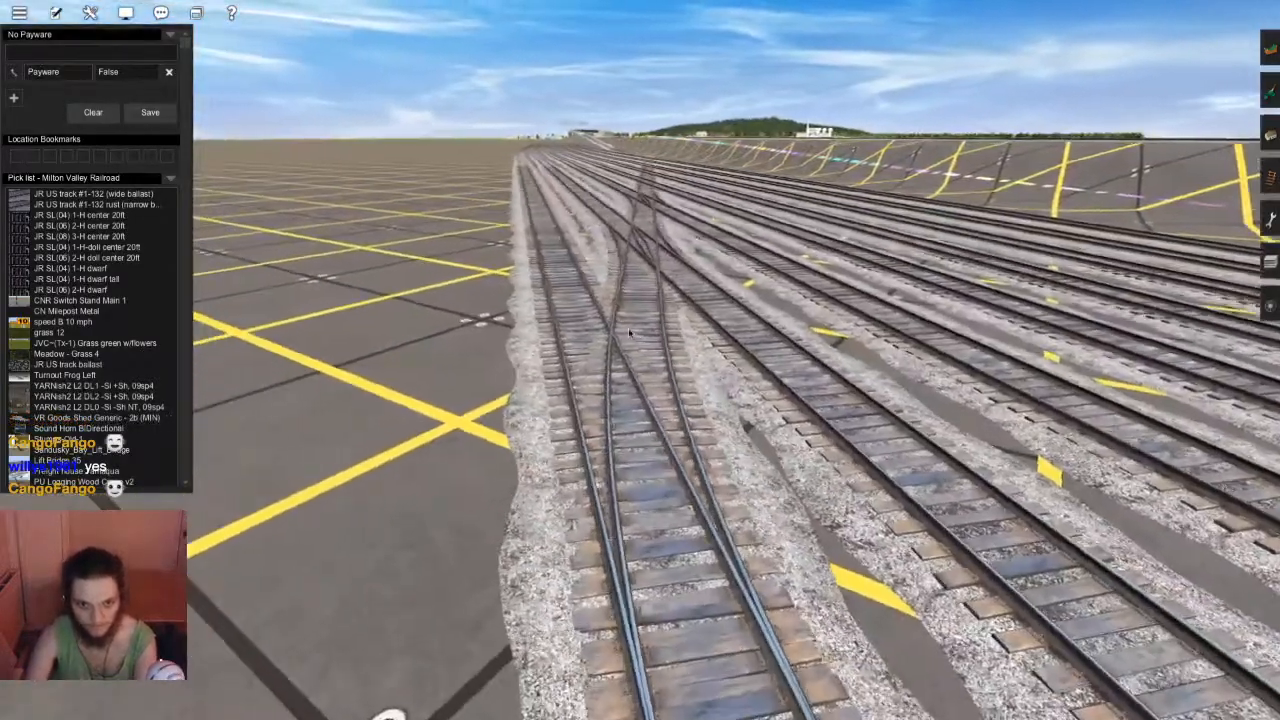
Inspect the alignment of the rebuilt crossings along the diagonal lead from overhead and at track level
scroll(632, 340, down, 8)
right_drag(651, 455, 658, 320)
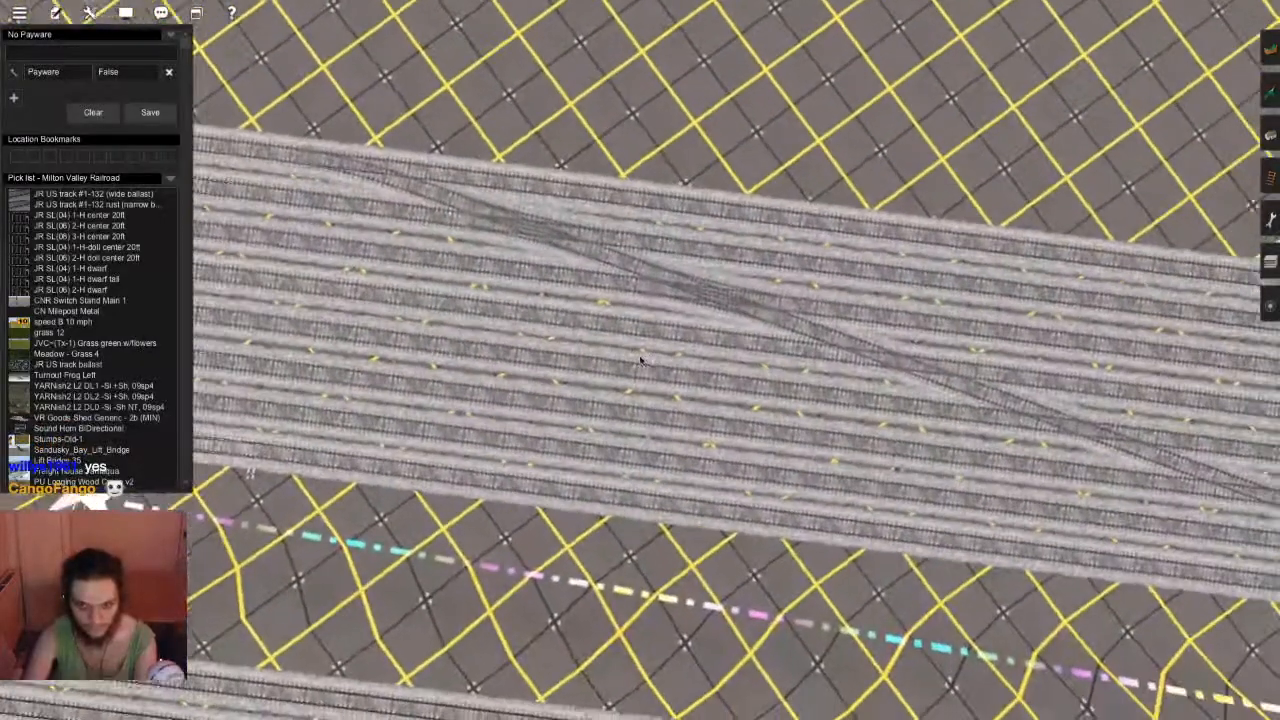
right_drag(641, 360, 630, 362)
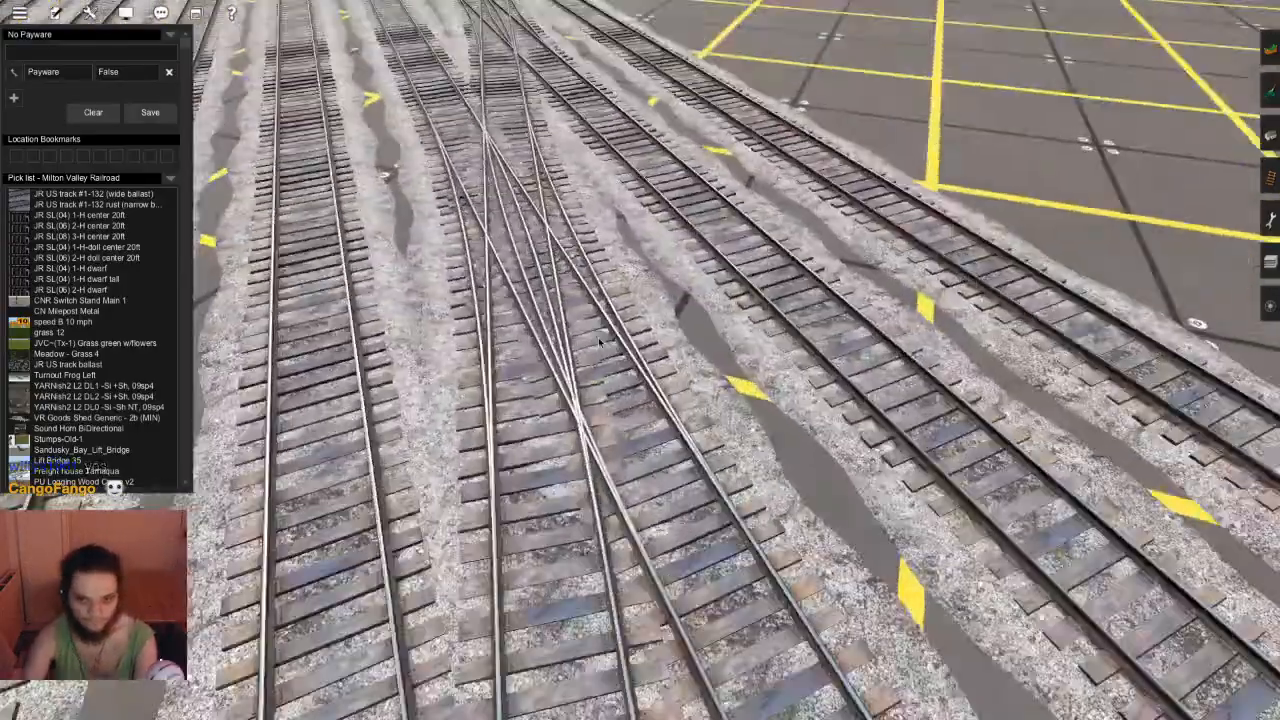
right_drag(599, 342, 642, 337)
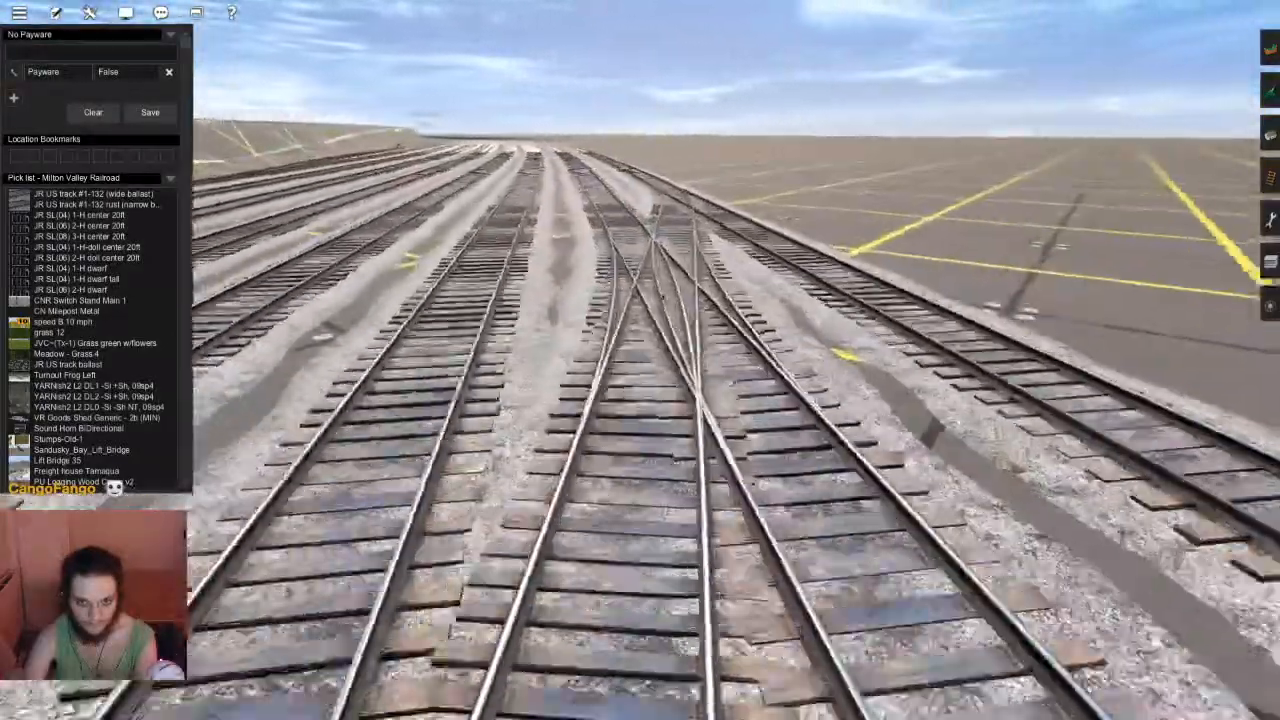
scroll(629, 292, down, 5)
key(Left)
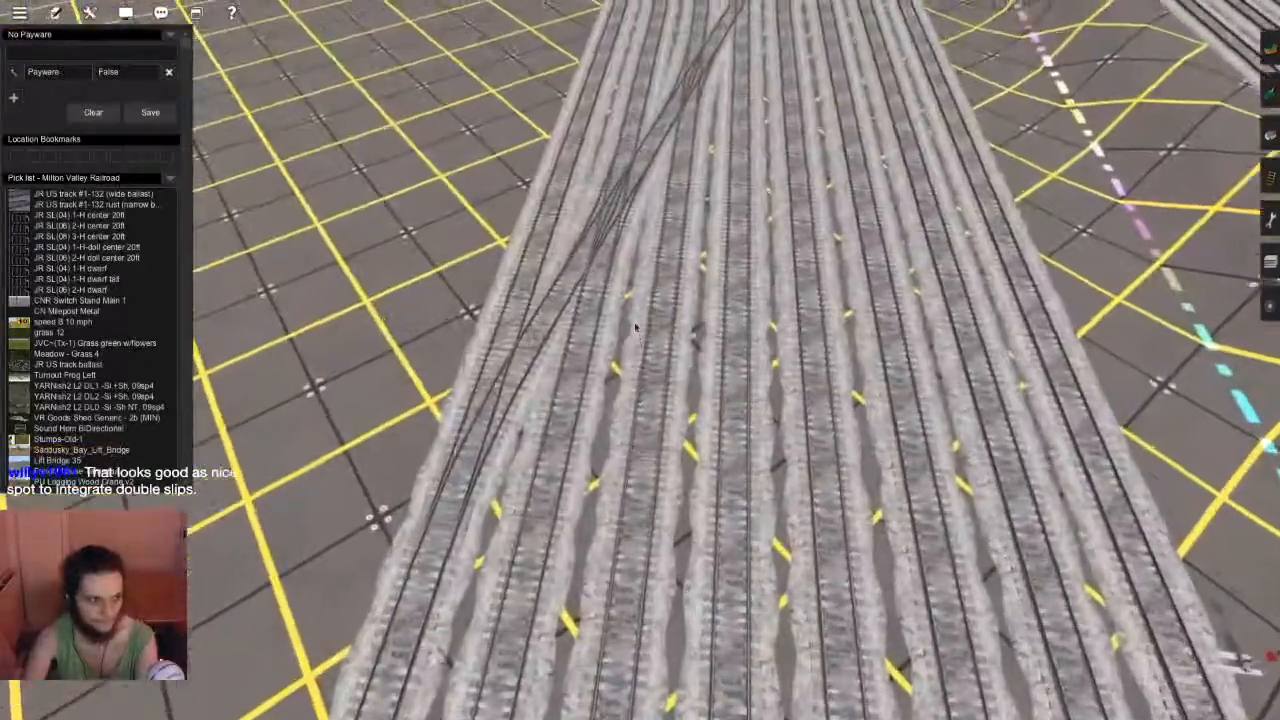
right_drag(635, 327, 636, 357)
scroll(636, 357, down, 2)
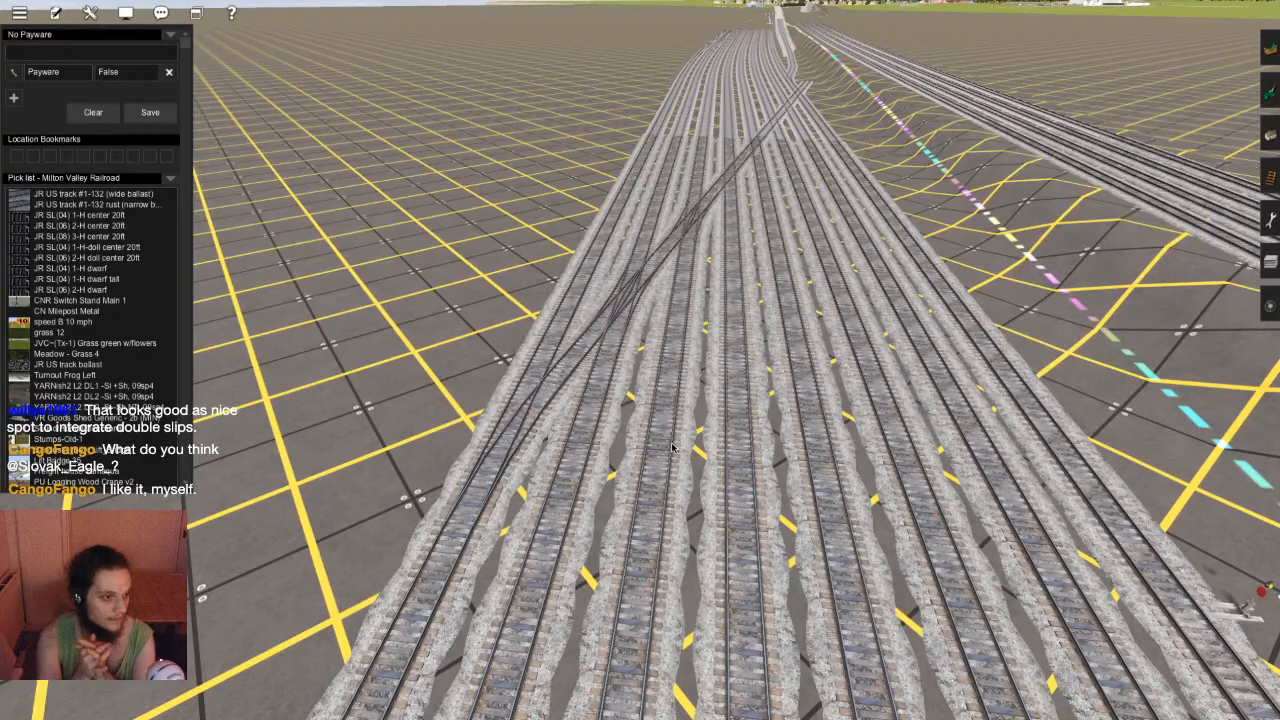
key(Left)
scroll(565, 349, up, 4)
key(Down)
key(Right)
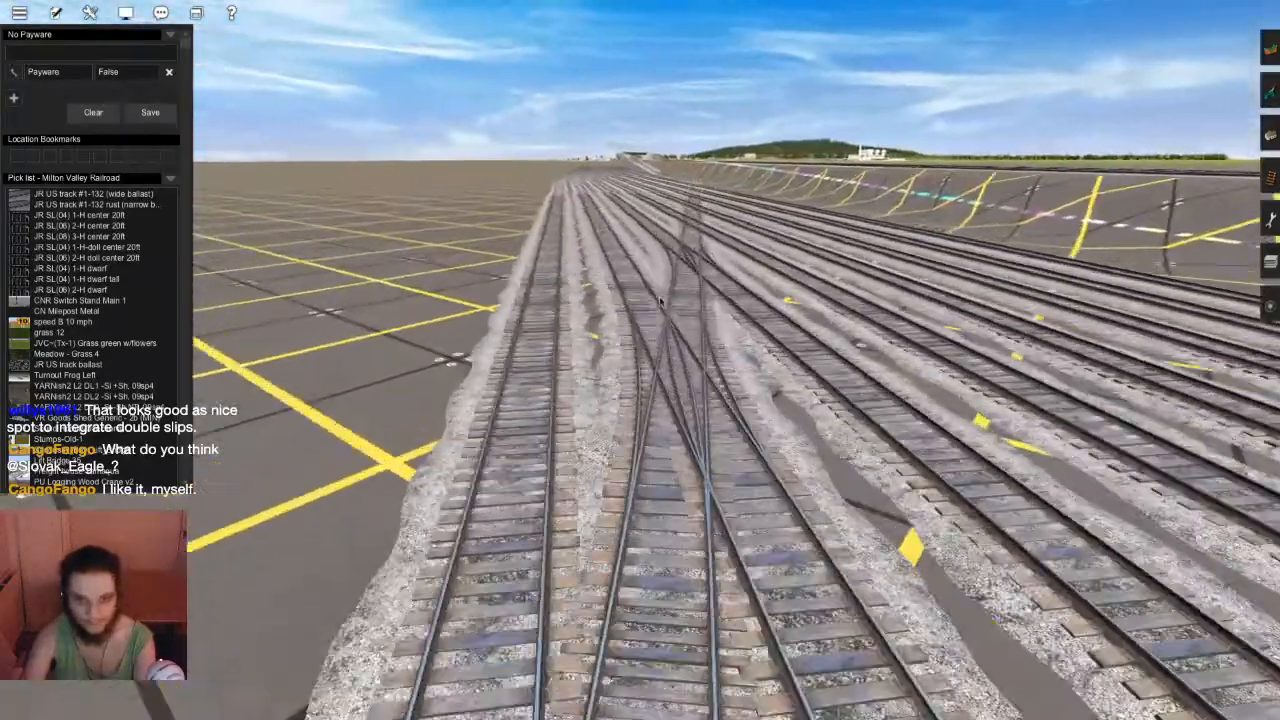
key(Up)
Reopen the track tools and set them to adding track for the next crossing on the diagonal lead
key(F4)
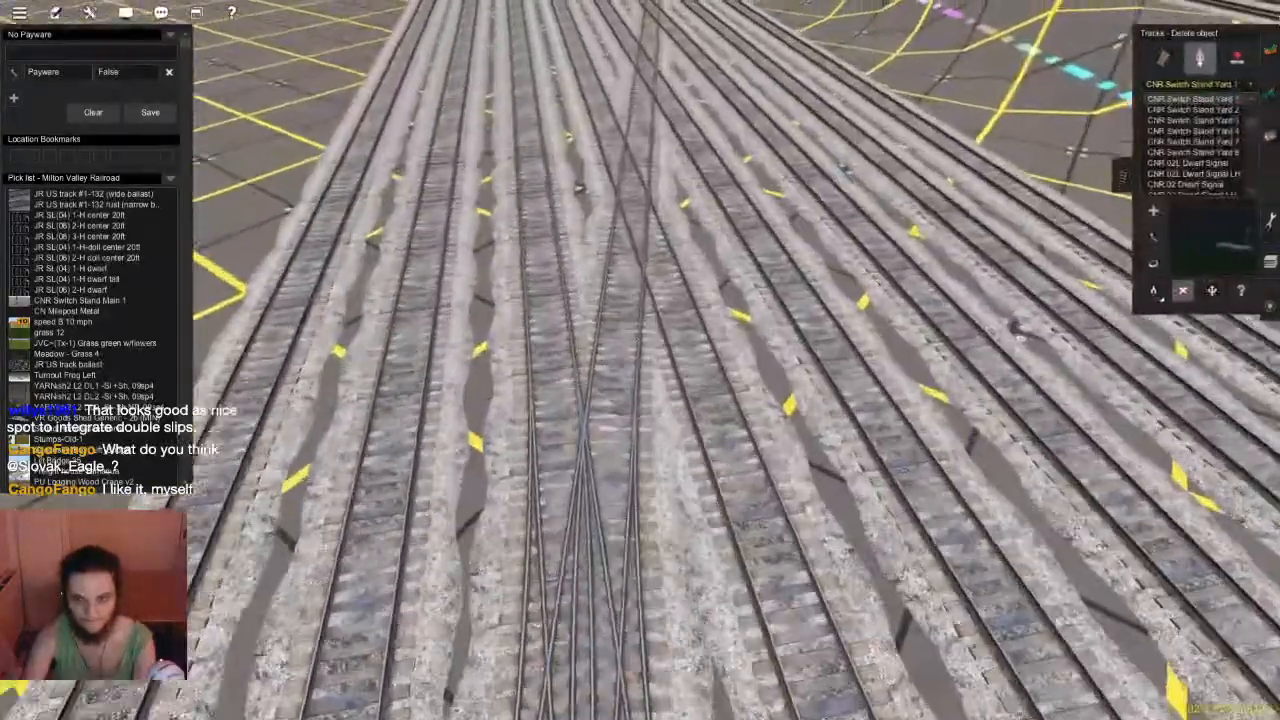
key(Up)
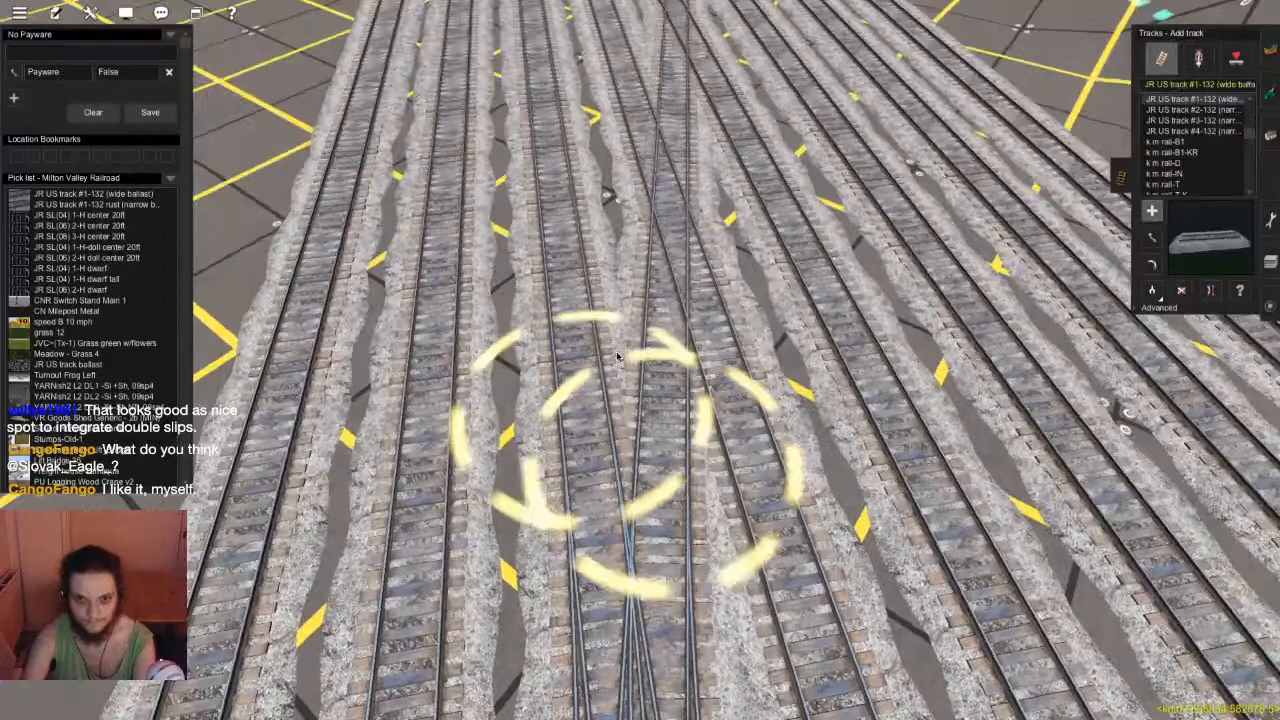
scroll(668, 370, up, 2)
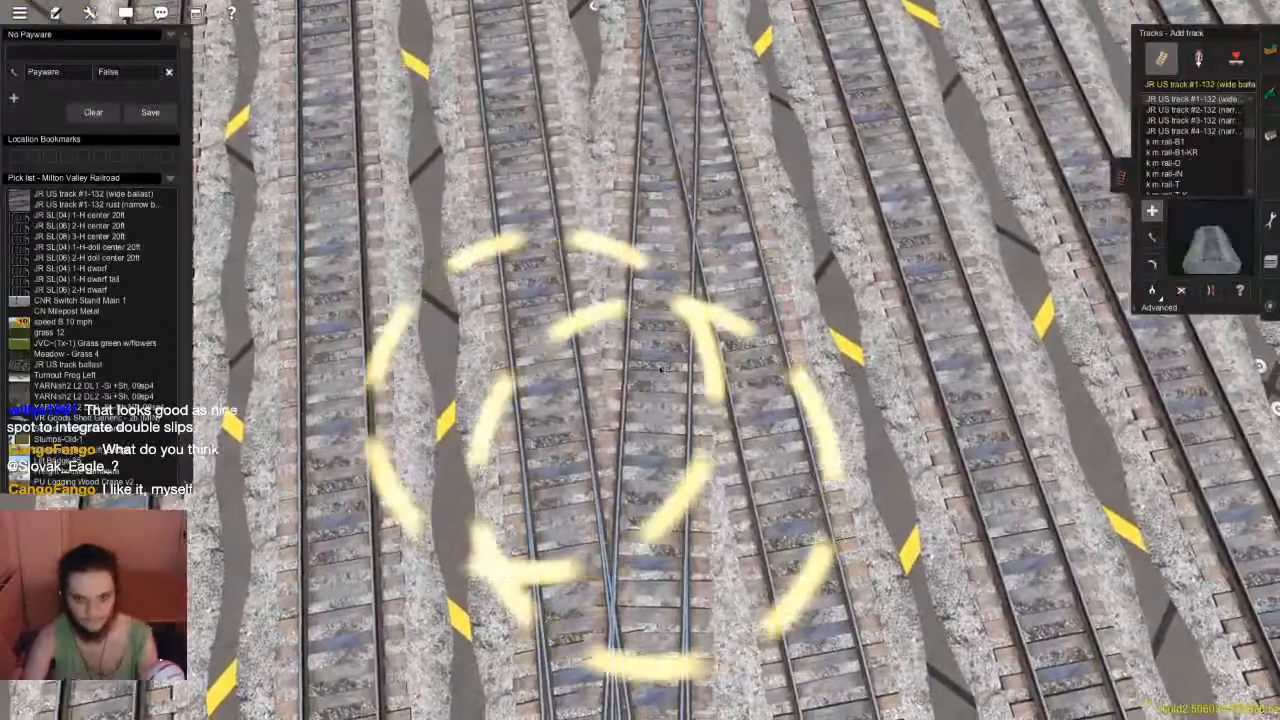
scroll(660, 369, down, 3)
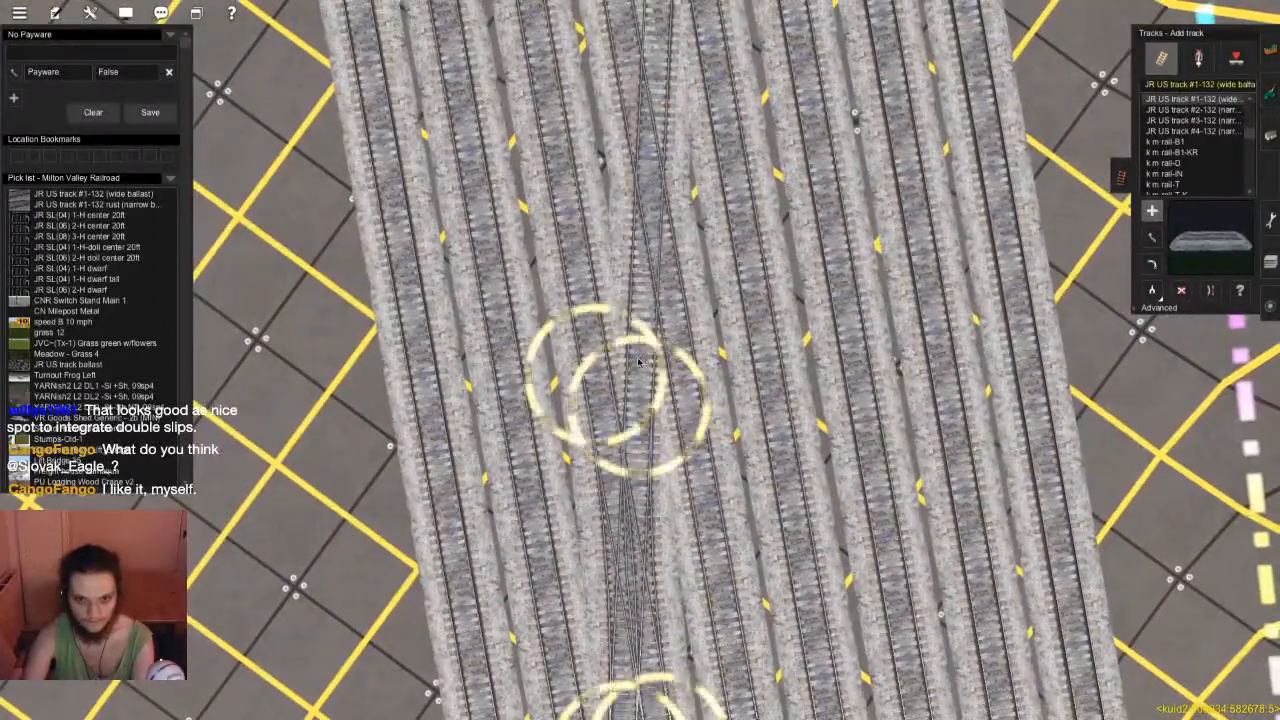
right_click(641, 262)
click(634, 268)
right_click(637, 520)
key(Down)
scroll(634, 440, up, 3)
key(ctrl+z)
Add connecting track with new junctions where the diagonal lead crosses the next parallel yard track
scroll(613, 346, up, 5)
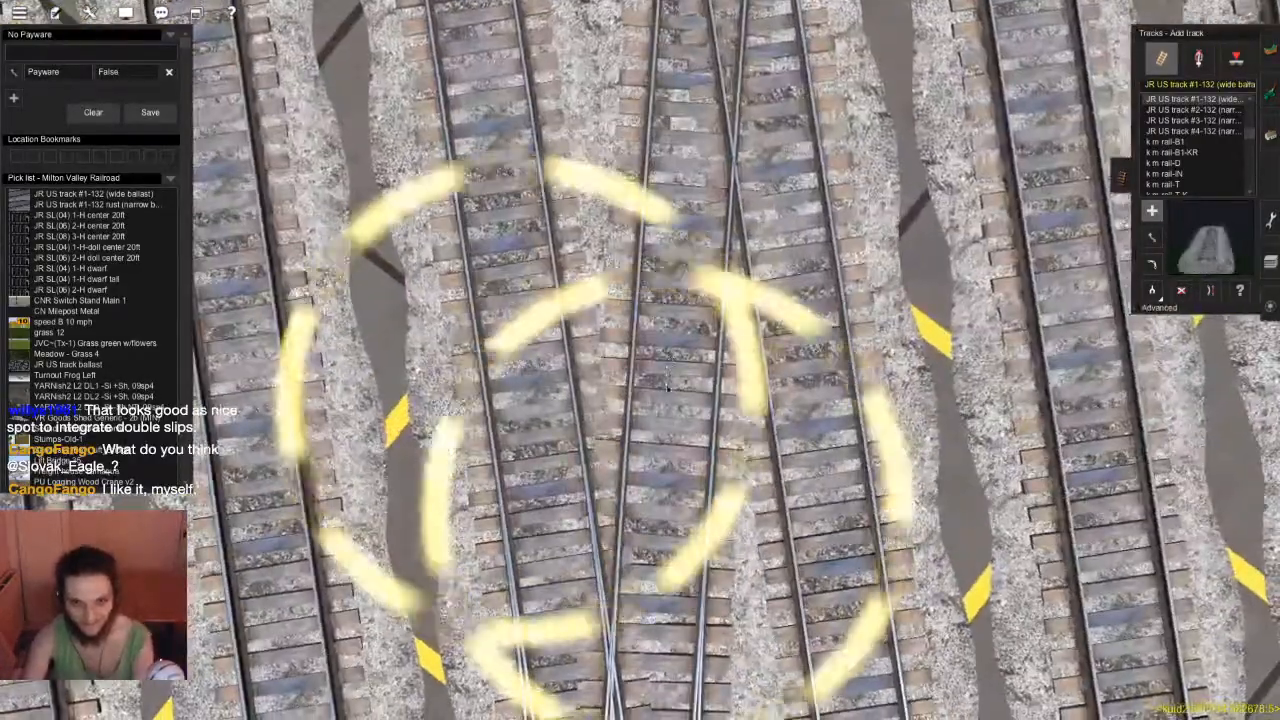
scroll(650, 240, down, 3)
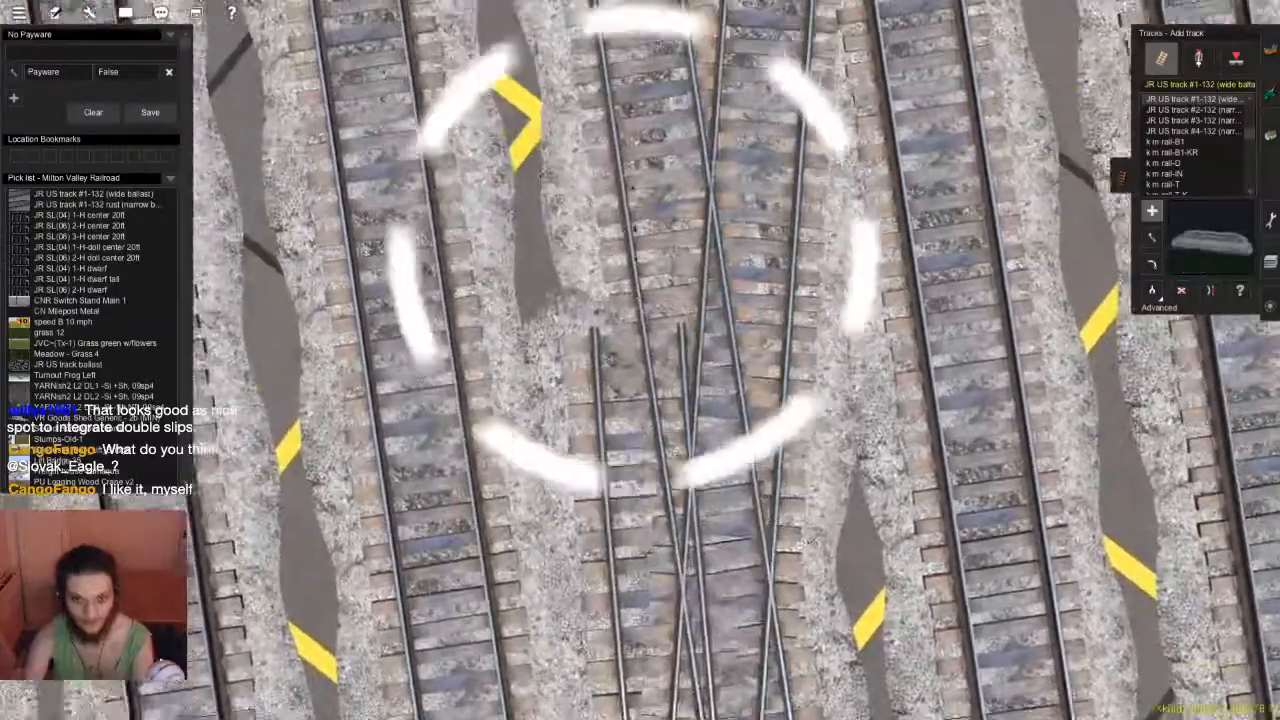
scroll(650, 250, down, 5)
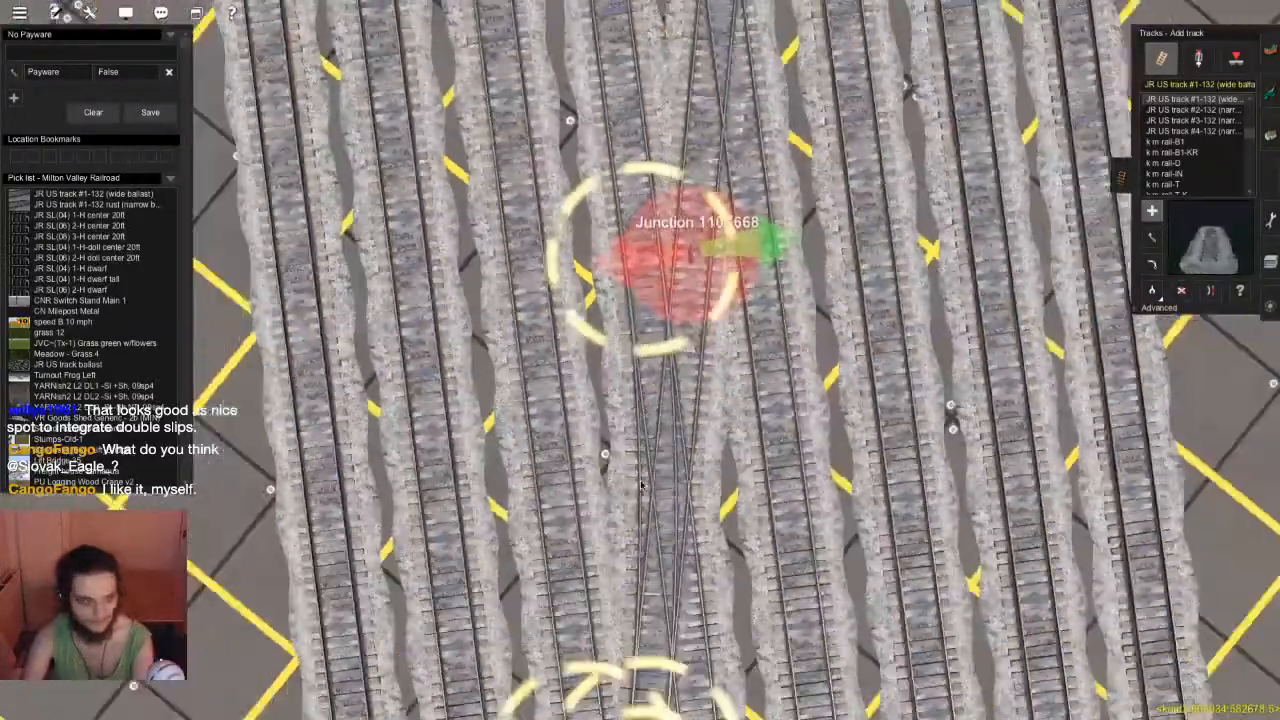
scroll(646, 459, up, 6)
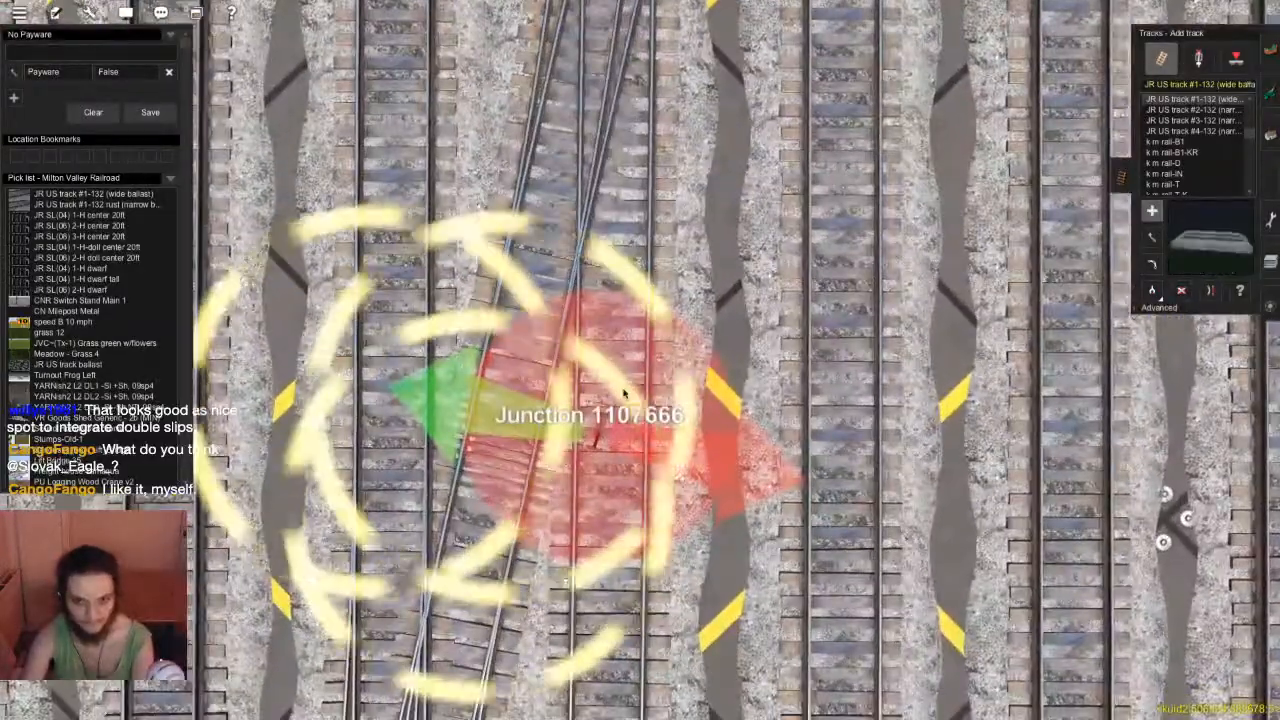
right_drag(627, 404, 688, 258)
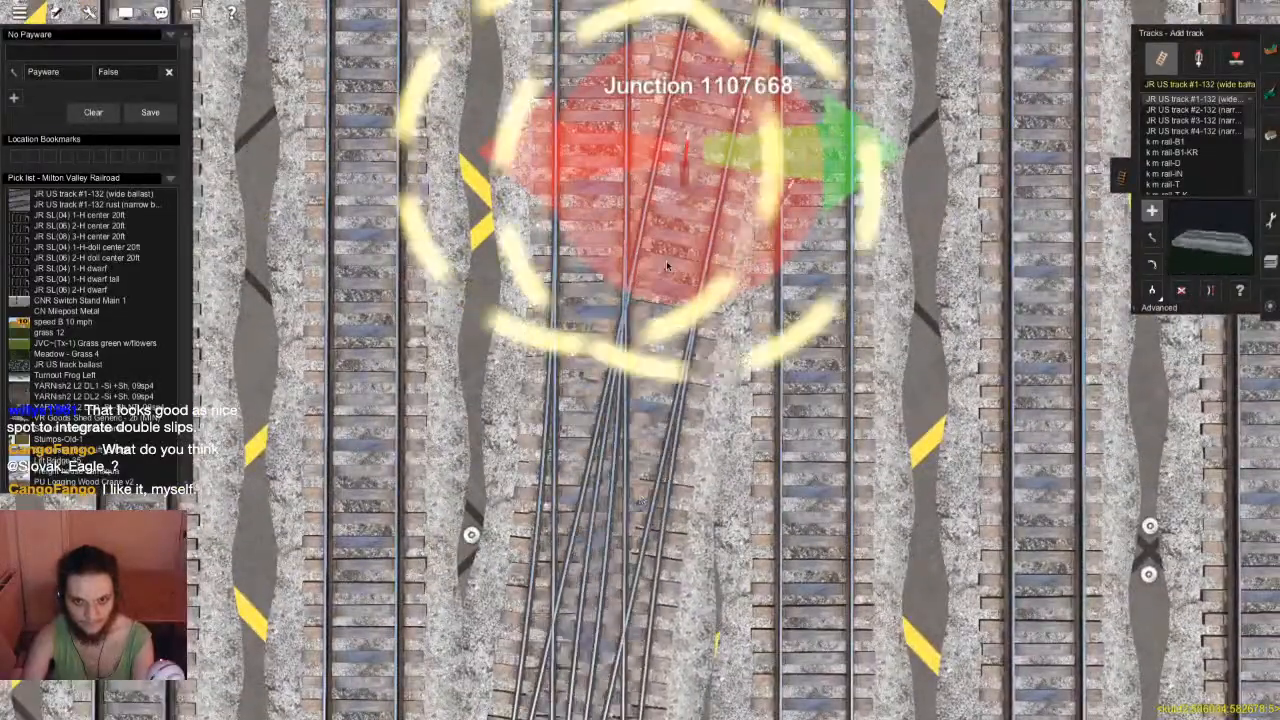
Straighten the track pieces between the newest junctions on the diagonal lead
scroll(639, 479, down, 4)
key(Down)
key(Left)
key(s)
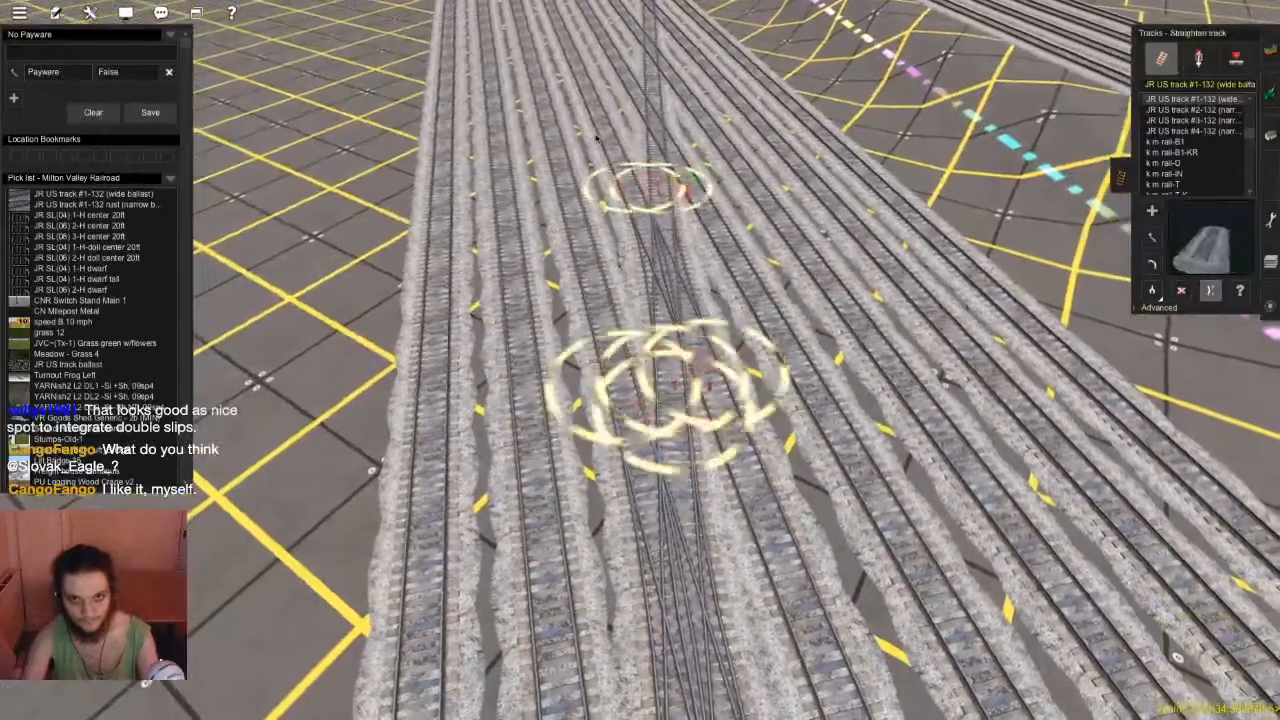
key(Down)
key(Left)
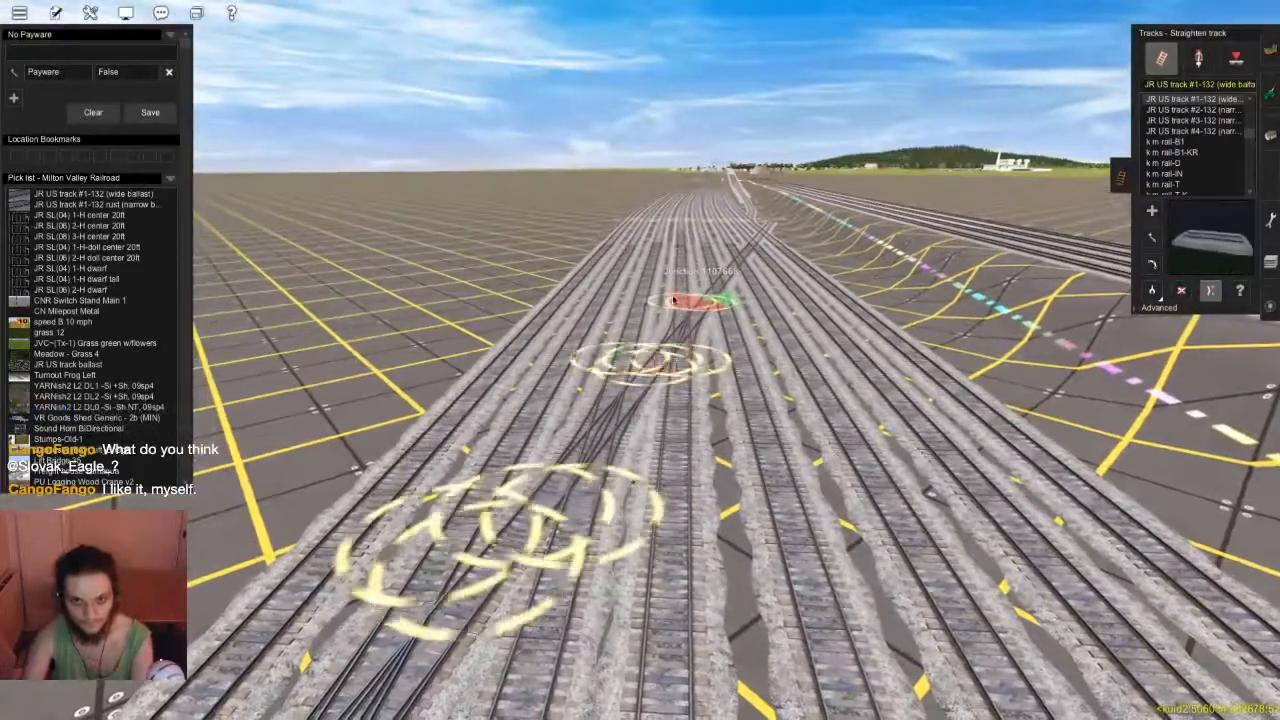
key(Left)
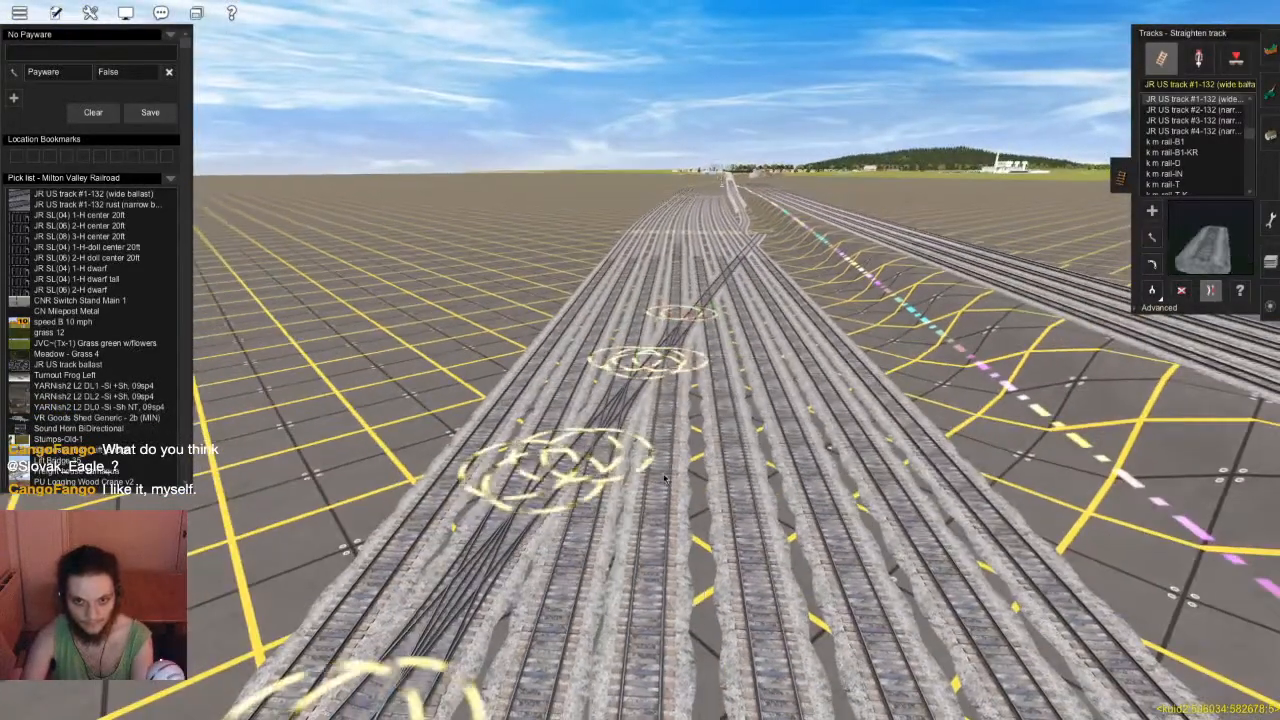
scroll(672, 412, up, 5)
key(Right)
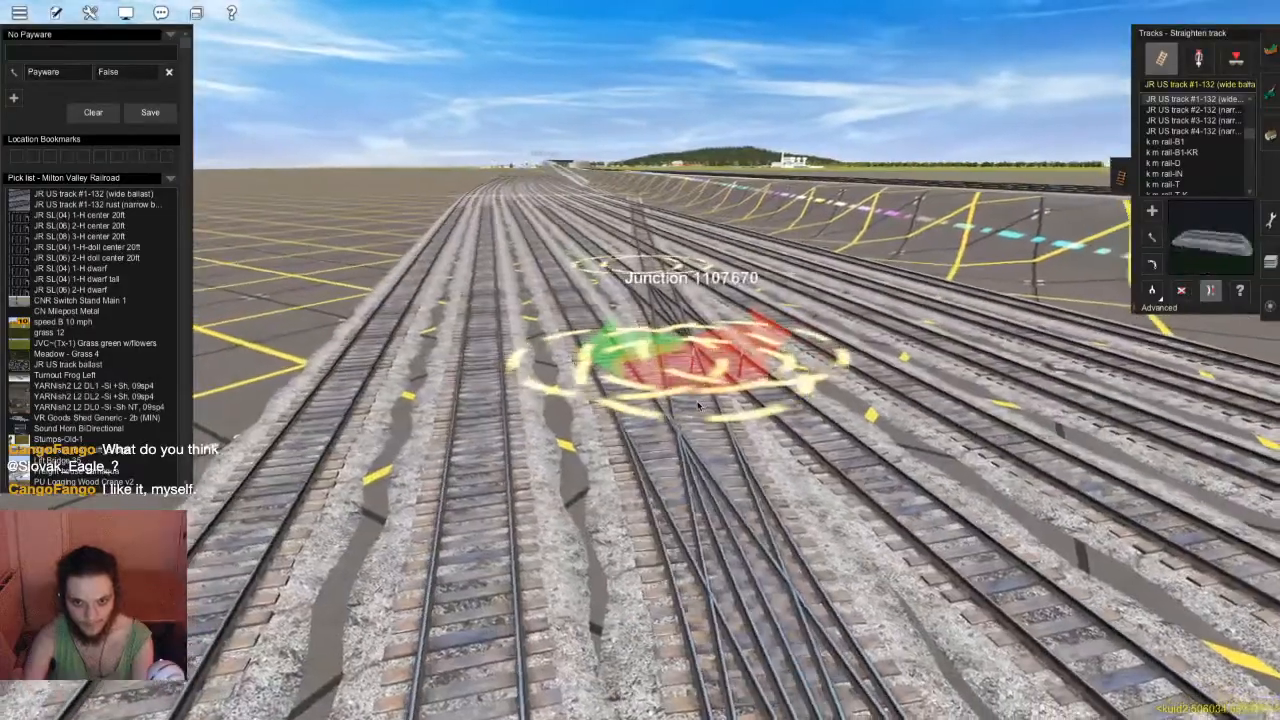
scroll(650, 310, up, 5)
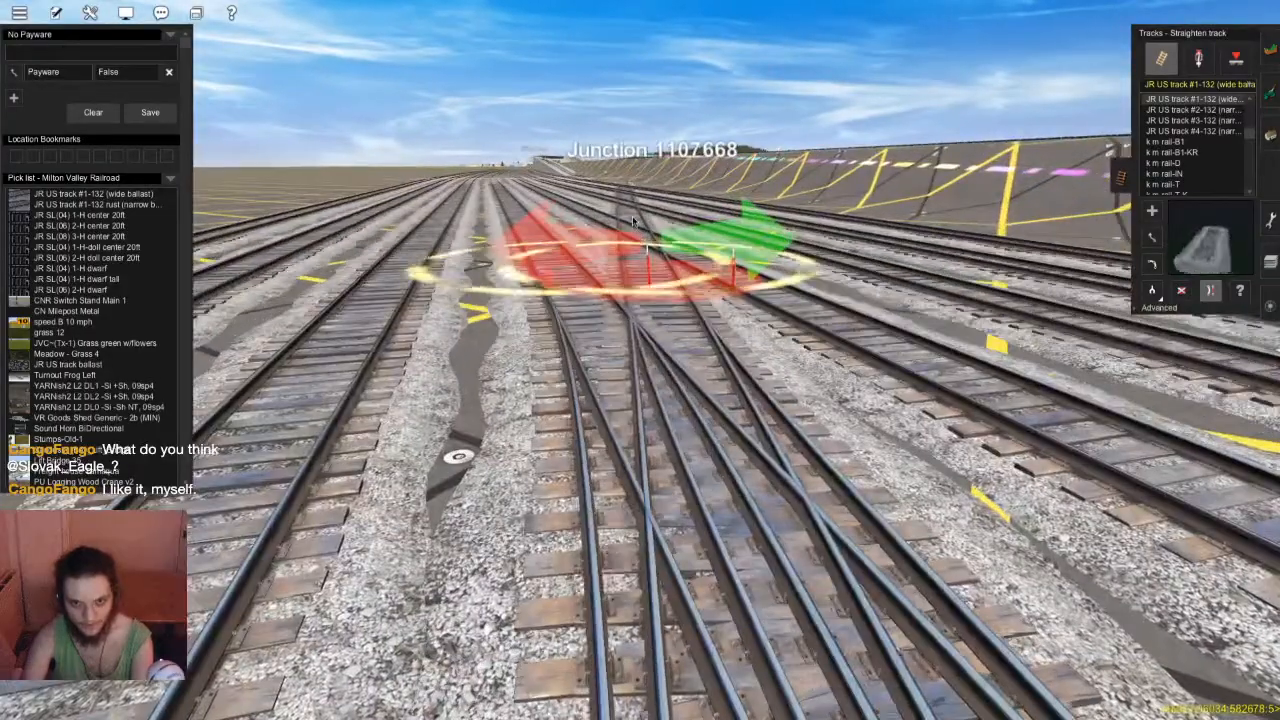
Save the route with the rebuilt yard crossings
key(Up)
scroll(623, 337, down, 5)
key(Left)
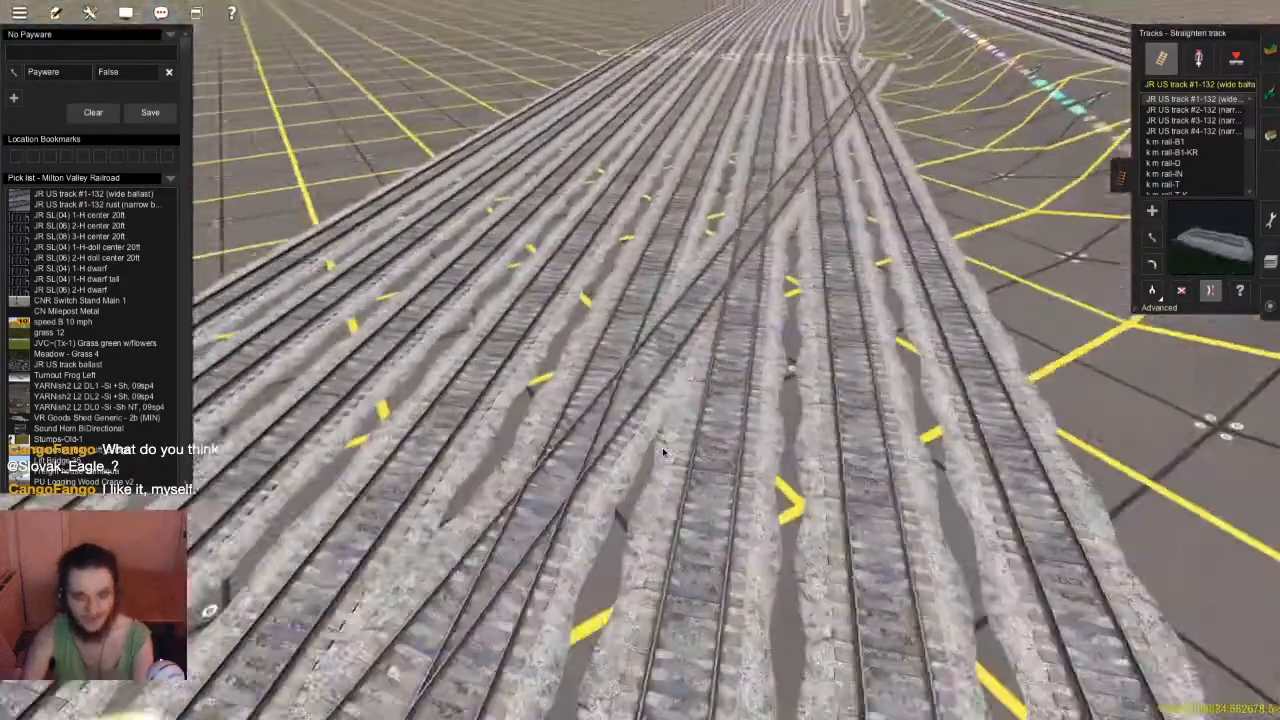
key(ctrl+s)
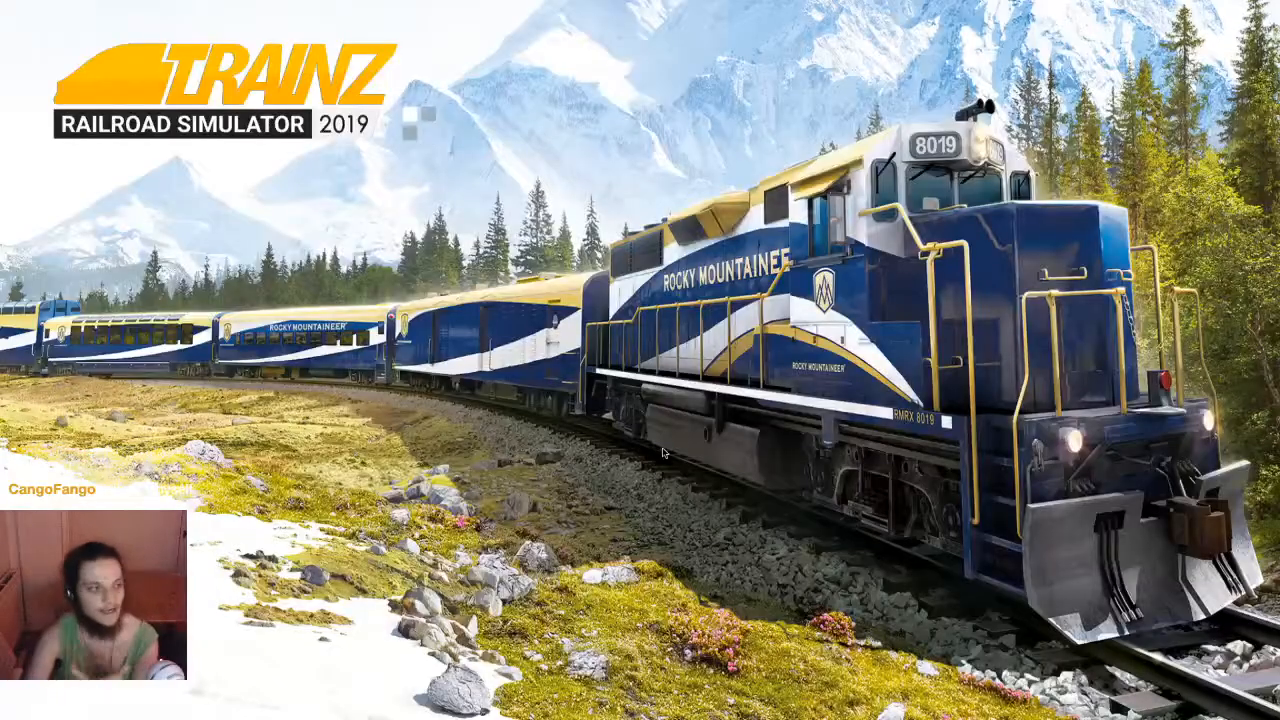
scroll(705, 300, up, 4)
key(Up)
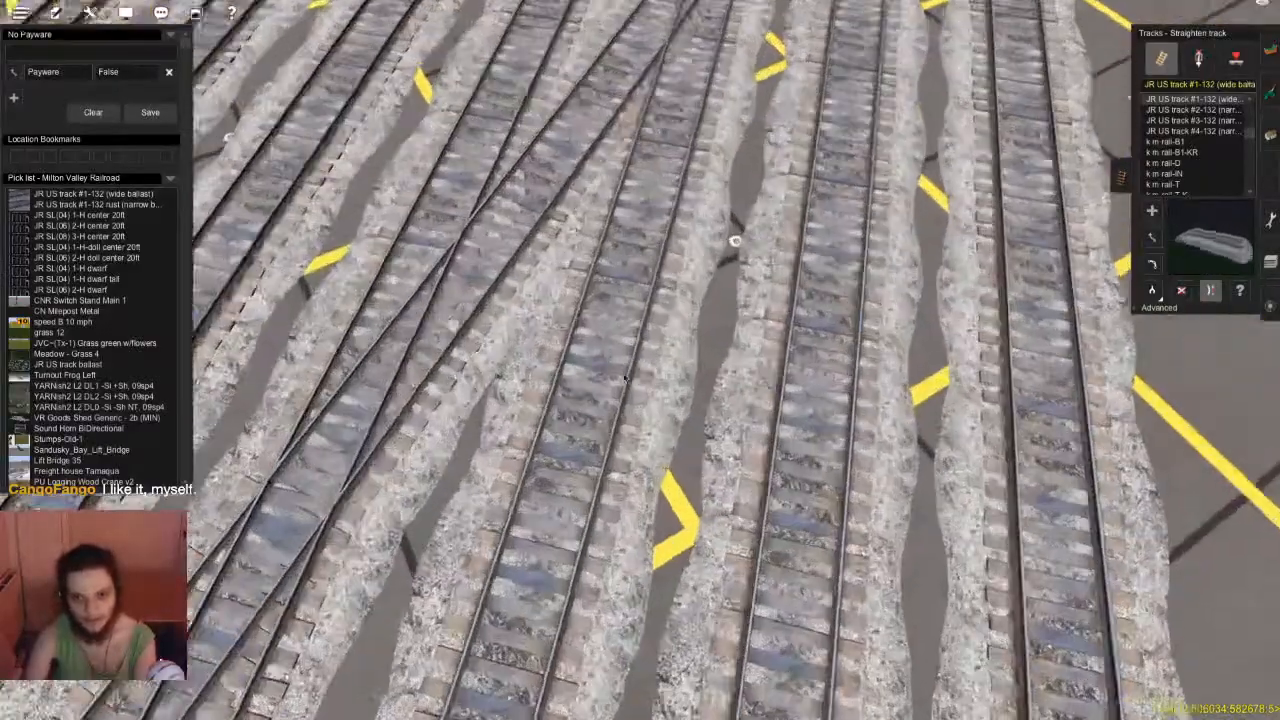
key(Down)
scroll(690, 285, down, 4)
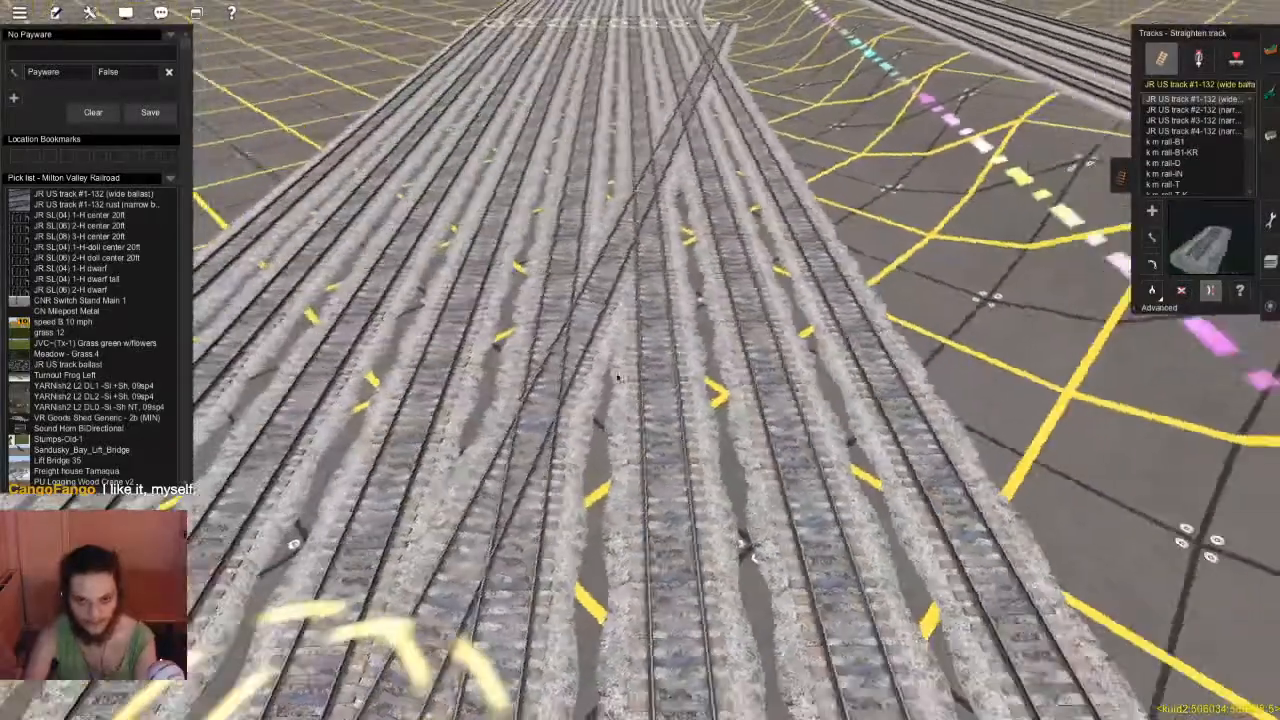
Add connecting track with new junctions at the next unfinished crossing between the diagonal lead and a parallel yard track
scroll(786, 426, up, 5)
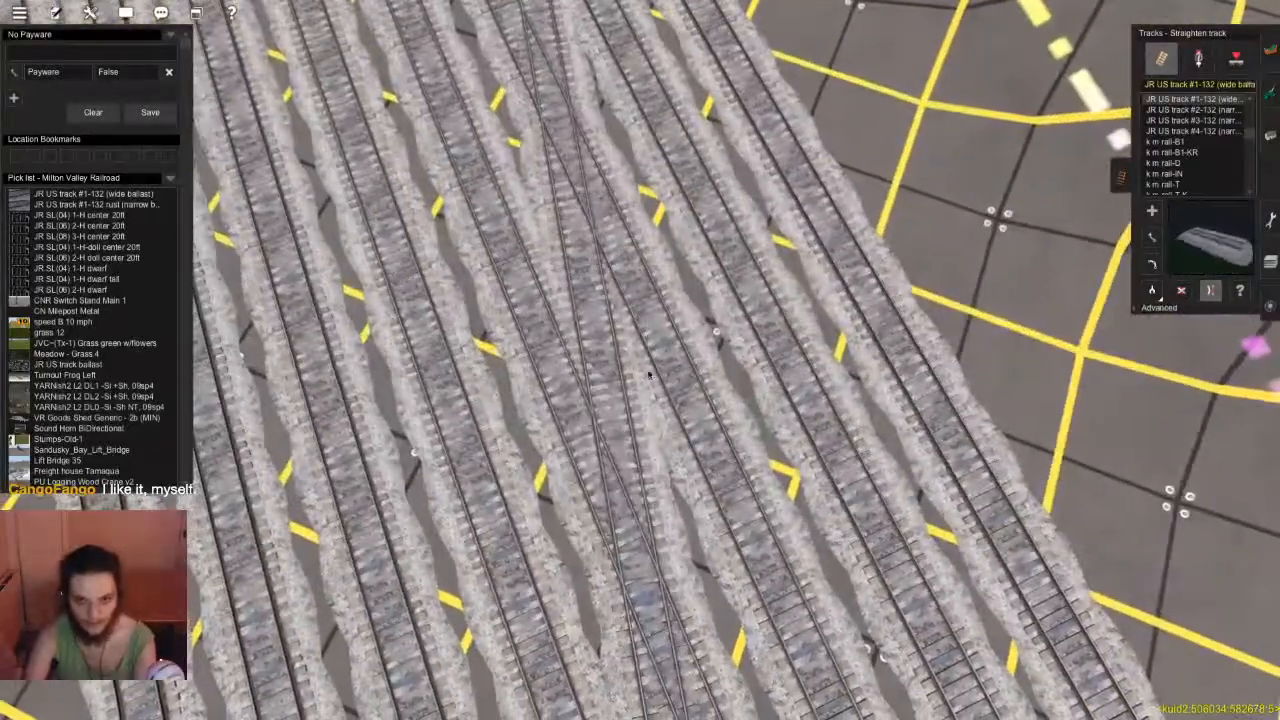
scroll(655, 510, down, 6)
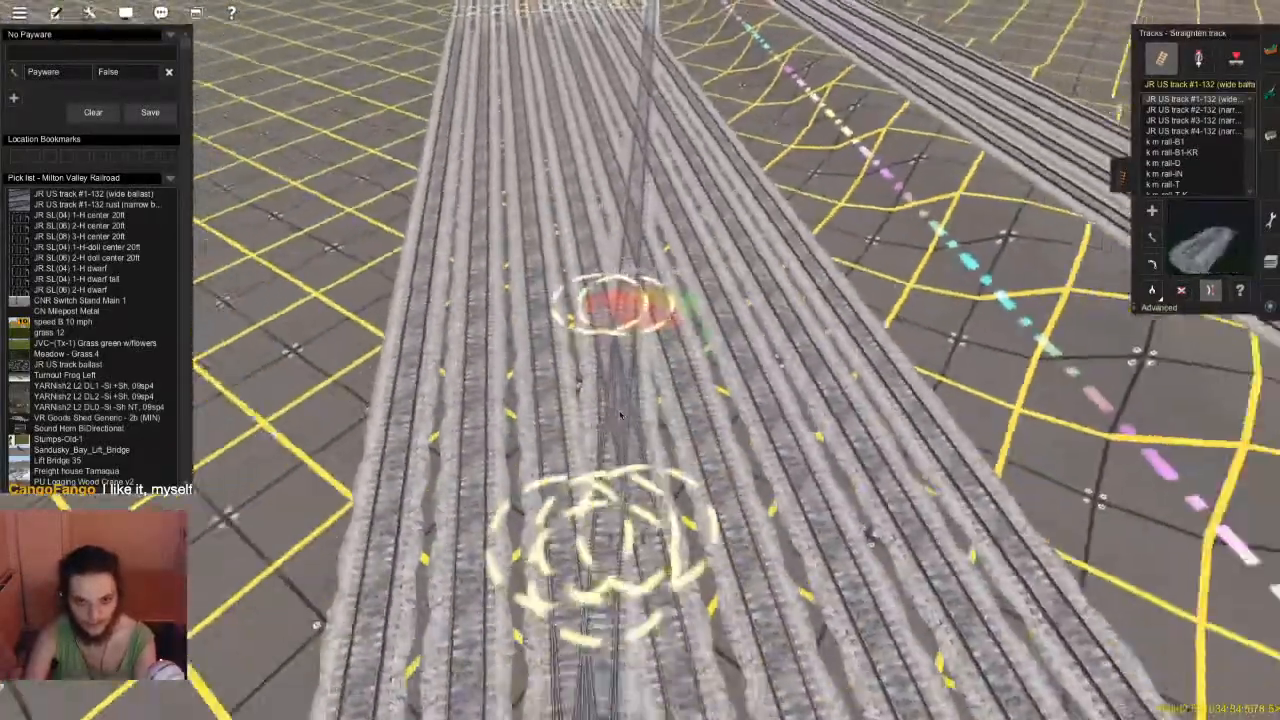
scroll(658, 325, up, 5)
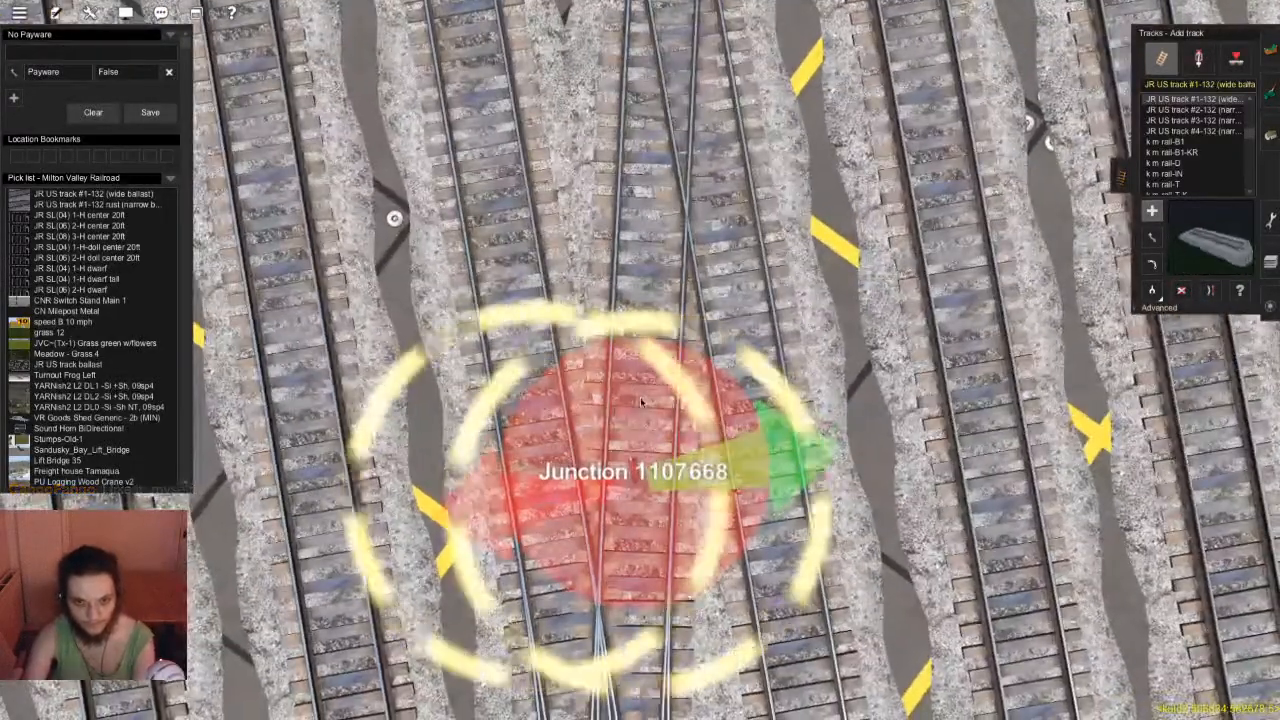
scroll(636, 262, down, 5)
scroll(640, 245, up, 2)
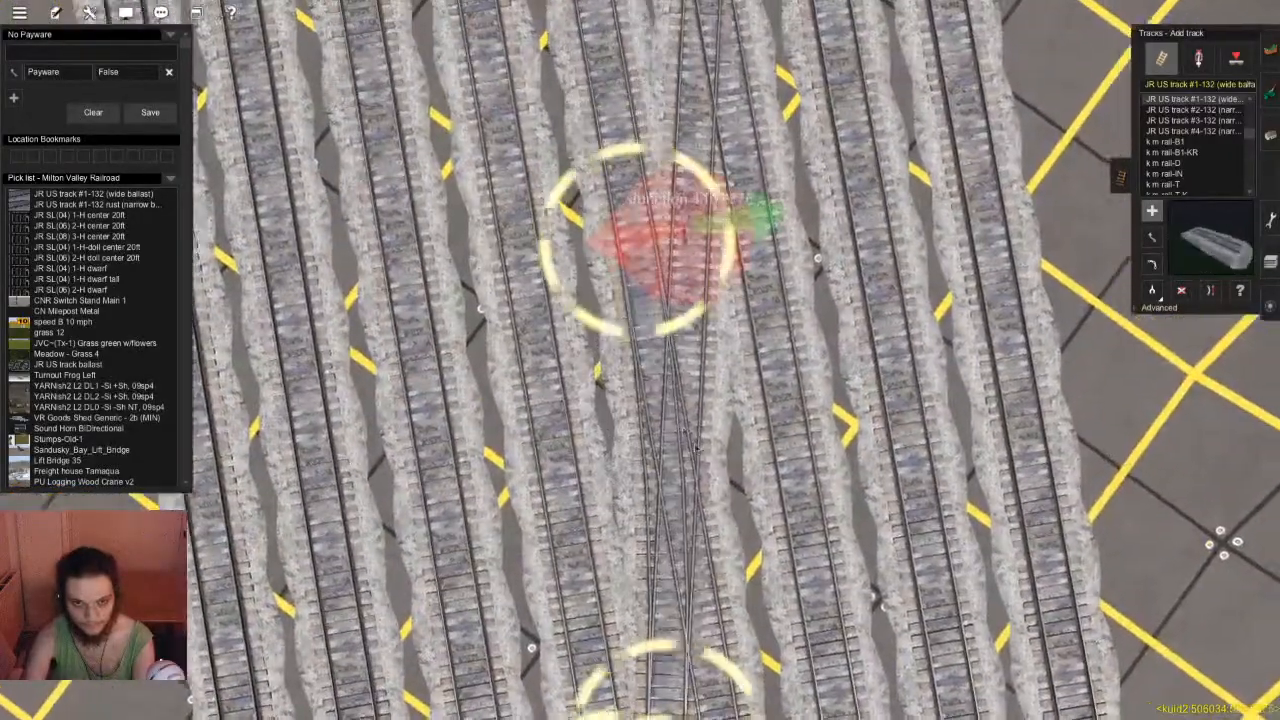
scroll(680, 372, down, 4)
scroll(650, 300, up, 4)
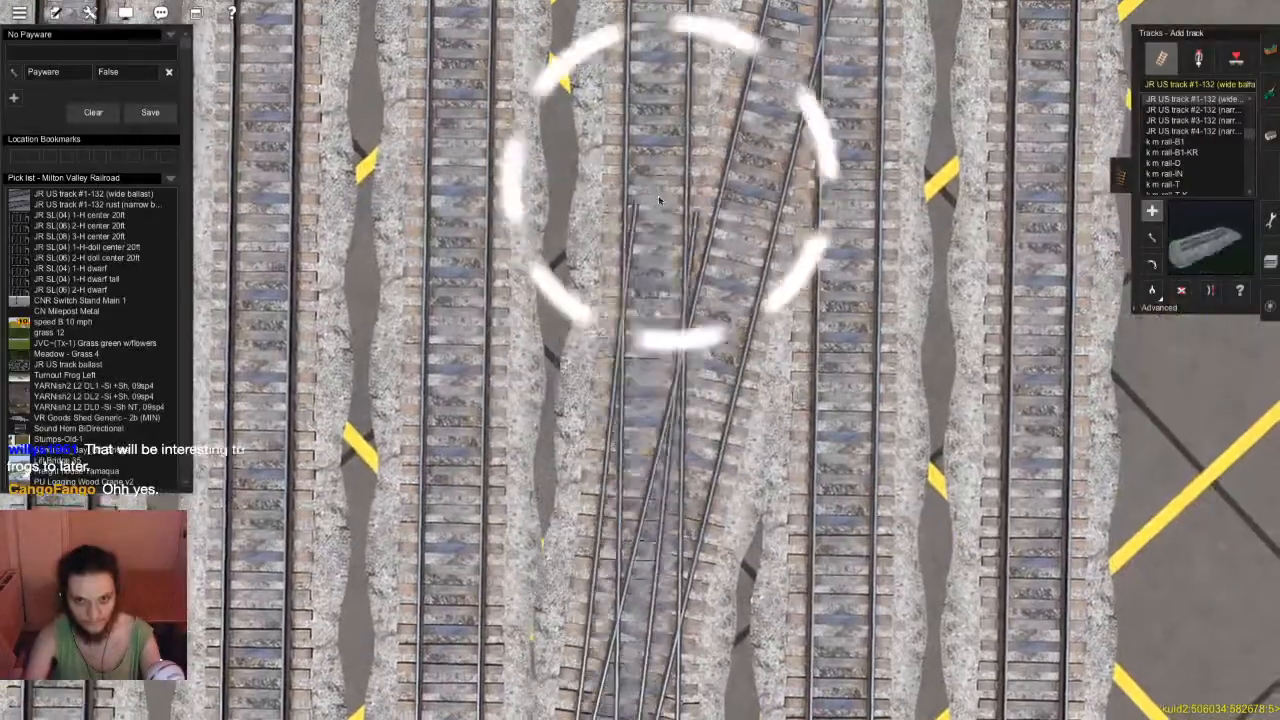
drag(663, 192, 663, 288)
Straighten the connecting track pieces just added between the junctions of this crossing
scroll(632, 580, down, 4)
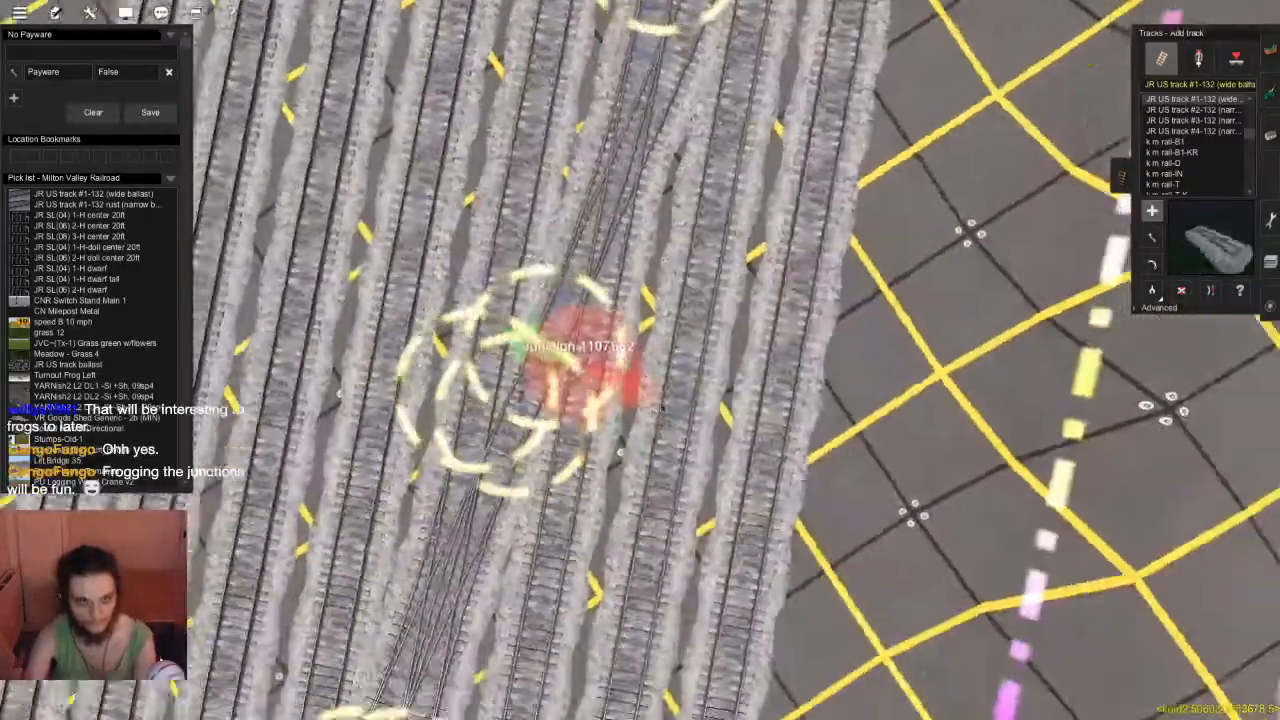
scroll(617, 352, up, 3)
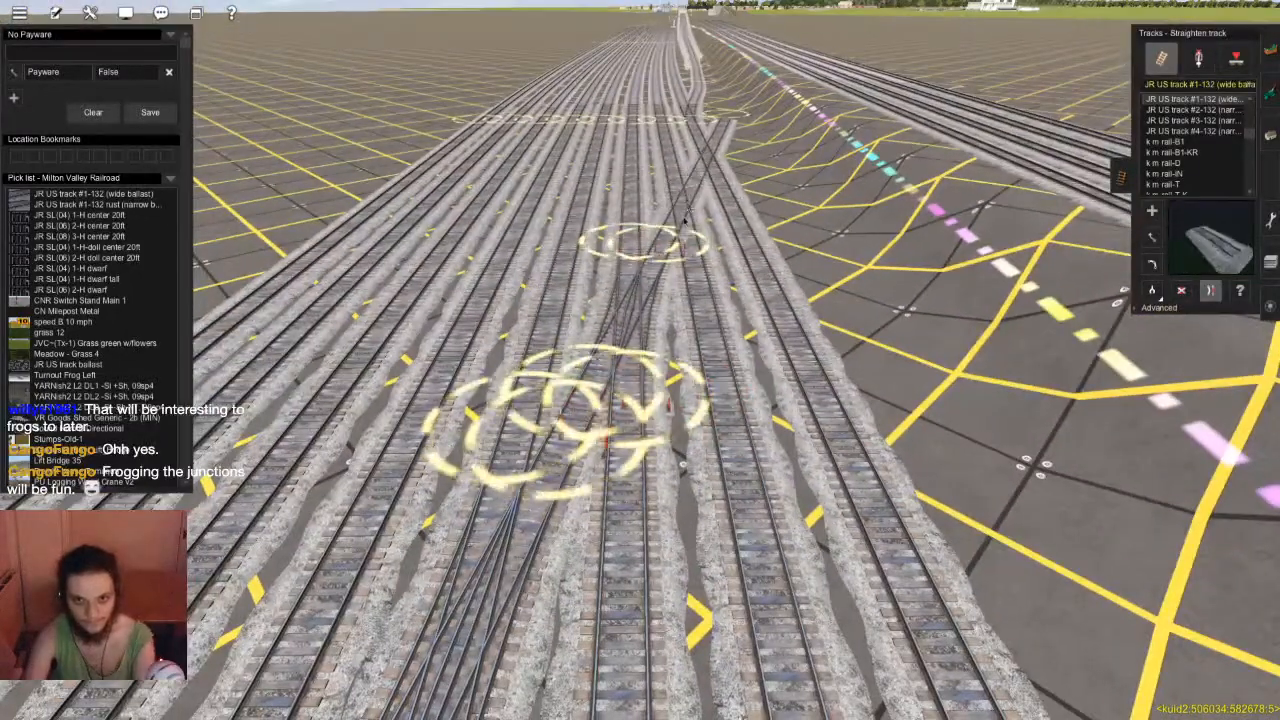
key(Left)
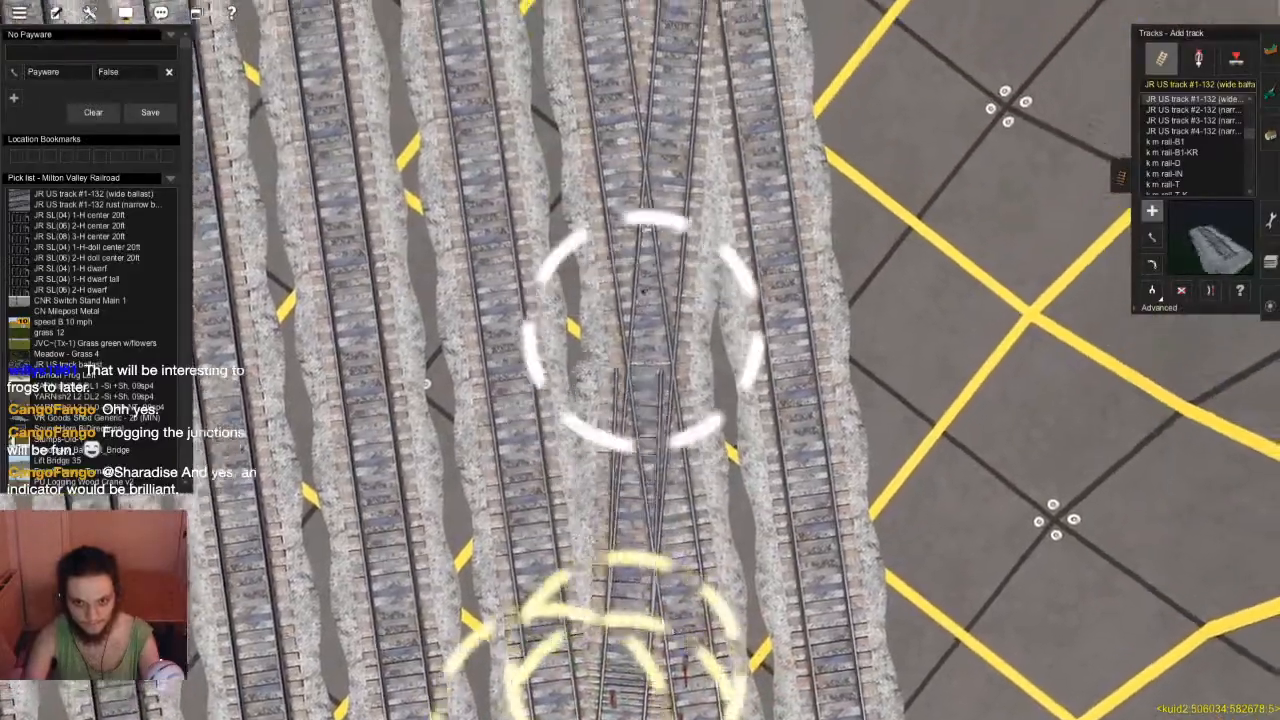
Add connecting track and junctions at the following crossing, continuing along the diagonal lead toward the yard's outer edge
scroll(641, 424, down, 5)
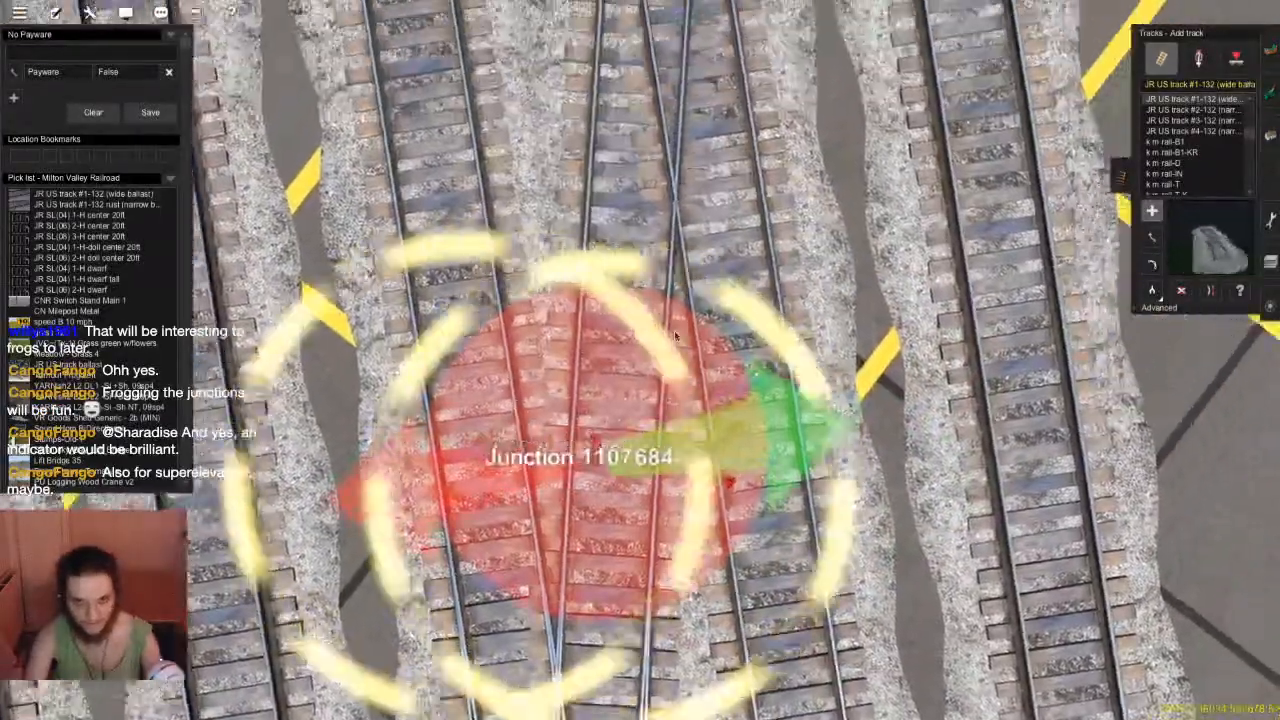
scroll(606, 267, down, 5)
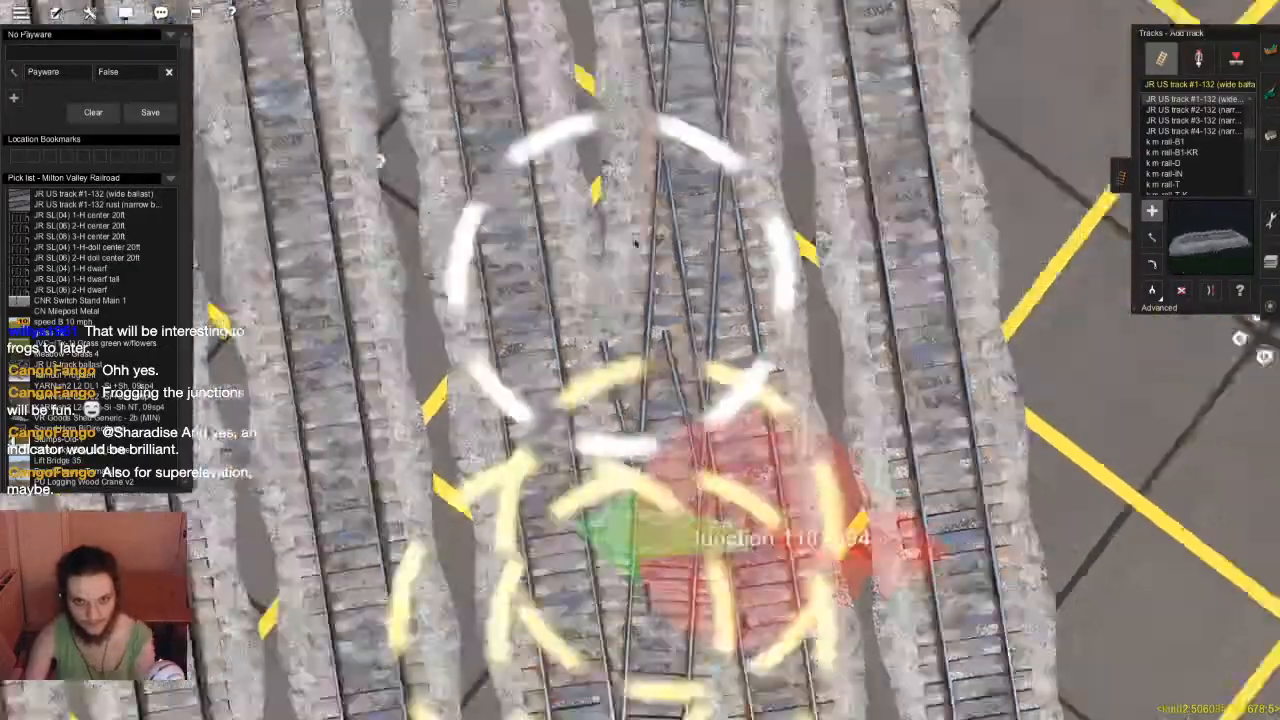
scroll(615, 330, up, 3)
scroll(618, 440, down, 3)
scroll(618, 440, down, 3)
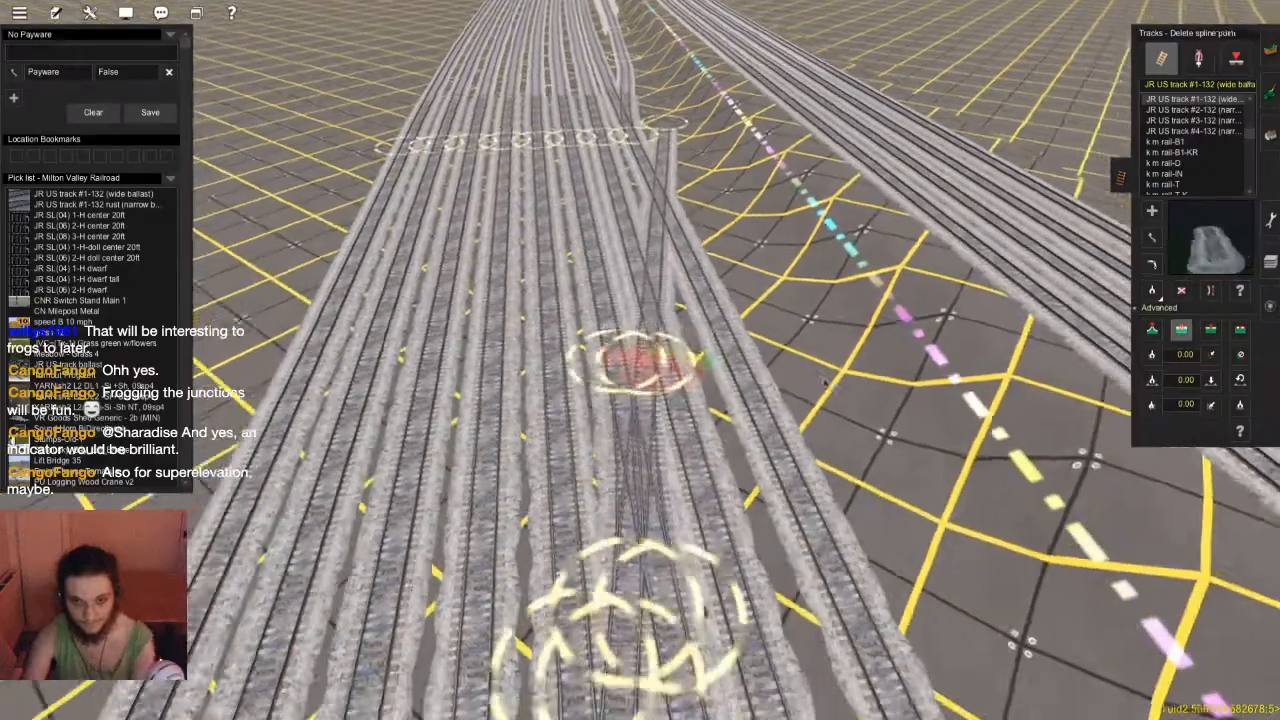
Save the route with the newly added yard crossings
key(Left)
key(Up)
key(super+s)
key(Return)
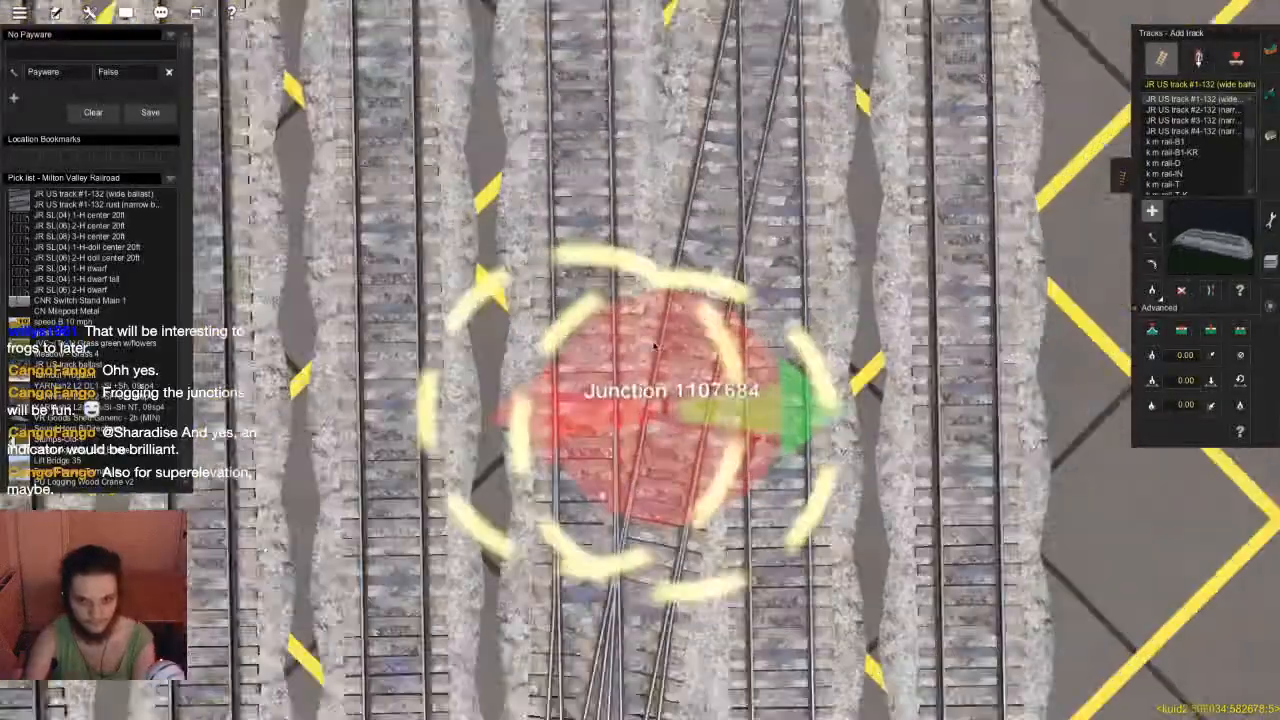
Lay the connecting tracks from the last junction on the diagonal lead to the adjoining yard track at the next crossing
scroll(655, 345, down, 5)
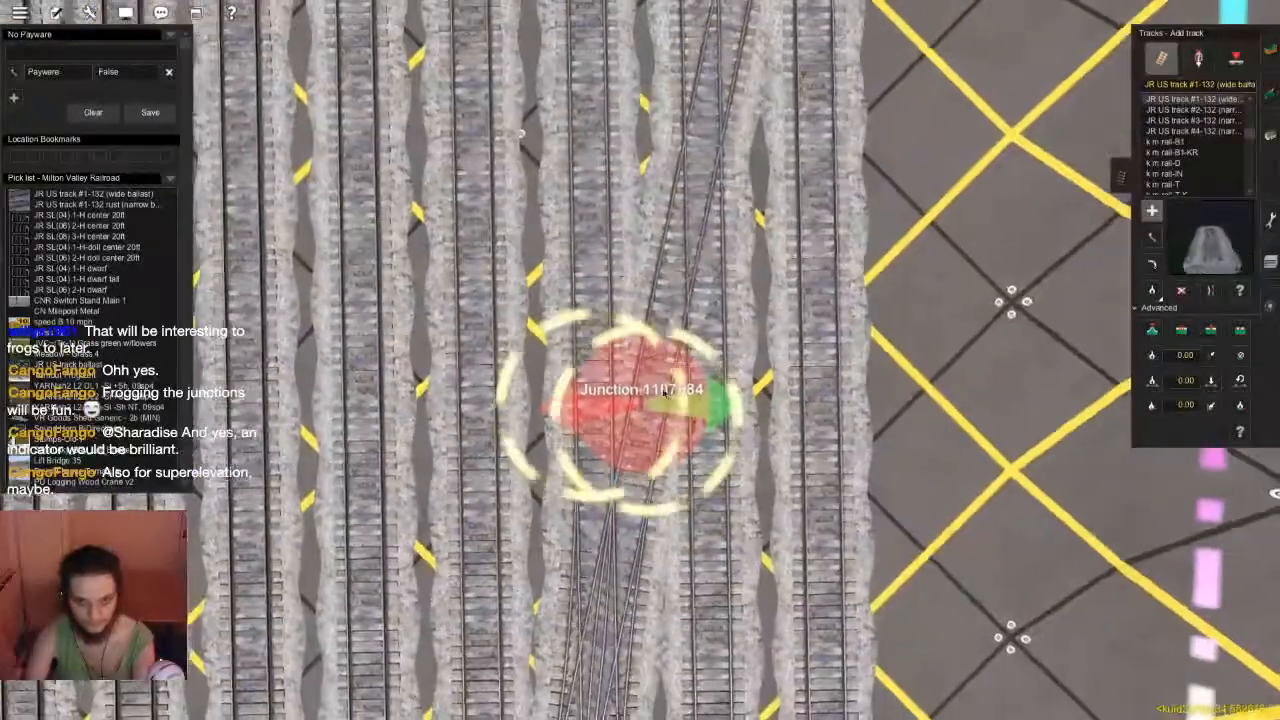
scroll(663, 355, up, 2)
click(663, 360)
mouse_move(659, 266)
right_down()
mouse_move(662, 284)
mouse_move(640, 240)
mouse_move(640, 278)
right_up()
click(667, 278)
scroll(640, 280, up, 4)
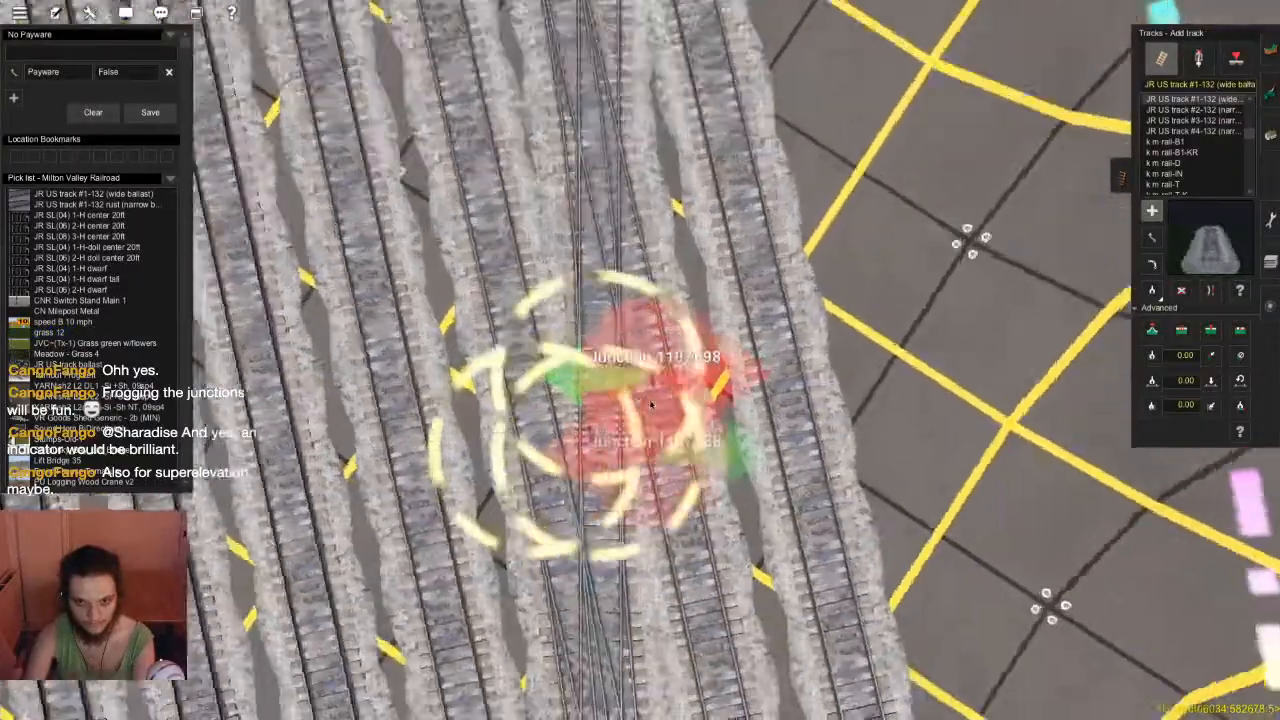
click(638, 272)
scroll(628, 258, down, 3)
right_drag(616, 248, 674, 300)
scroll(674, 300, up, 3)
click(697, 360)
Straighten the tracks between the junctions of the crossing near the outer edge of the yard
scroll(602, 392, down, 4)
right_drag(694, 360, 715, 290)
scroll(685, 325, down, 3)
key(s)
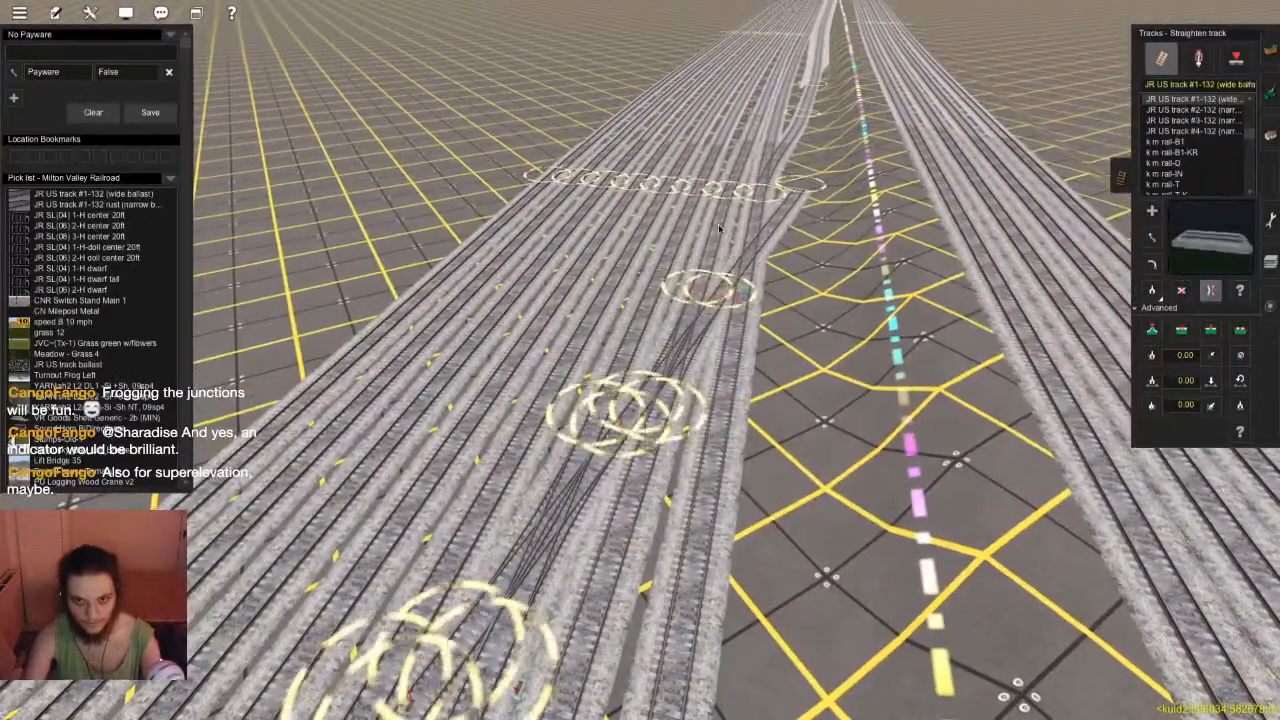
right_drag(756, 240, 673, 272)
Add track from the outermost junction on the lead to join the yard track at the last crossing
scroll(675, 285, up, 2)
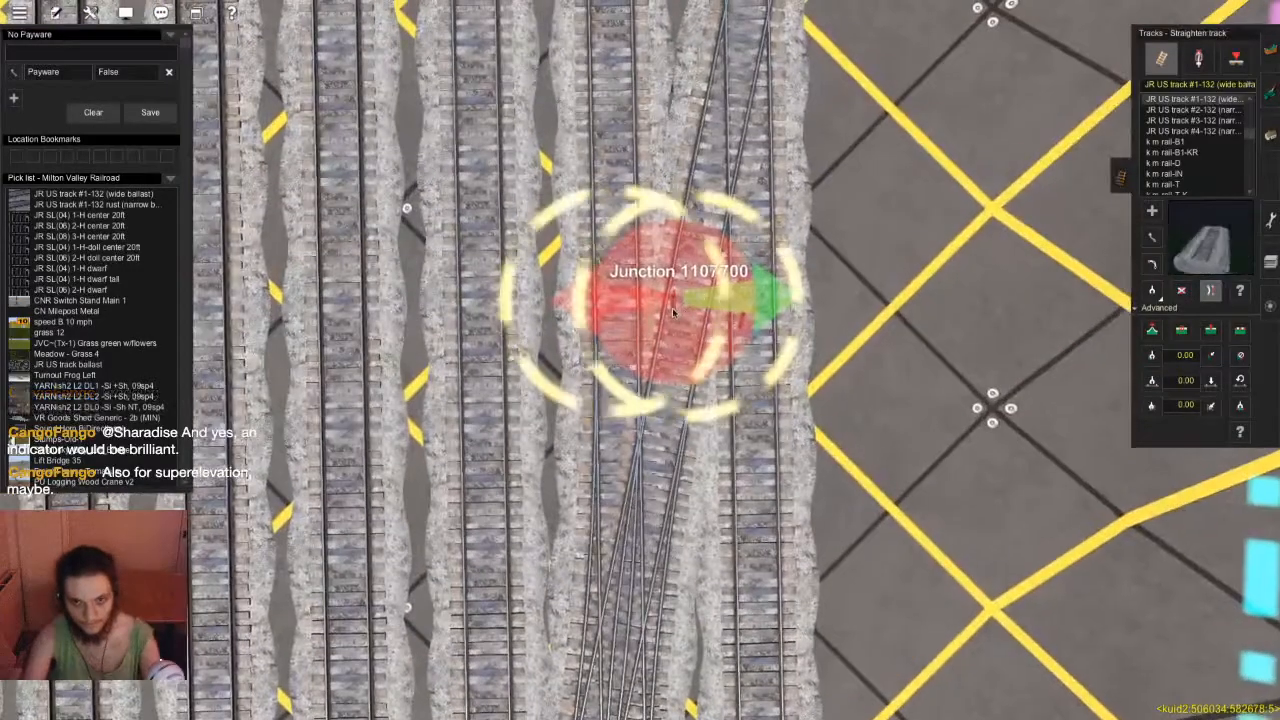
right_click(674, 318)
key(a)
click(674, 325)
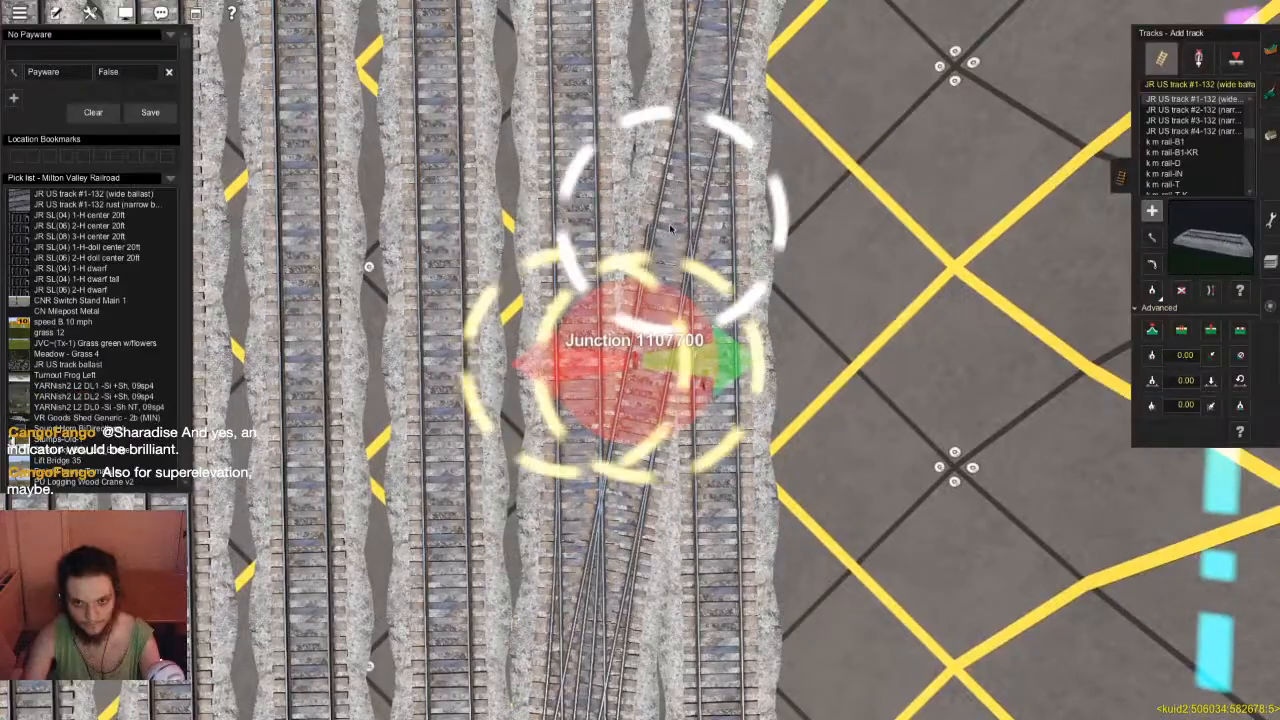
right_click(677, 196)
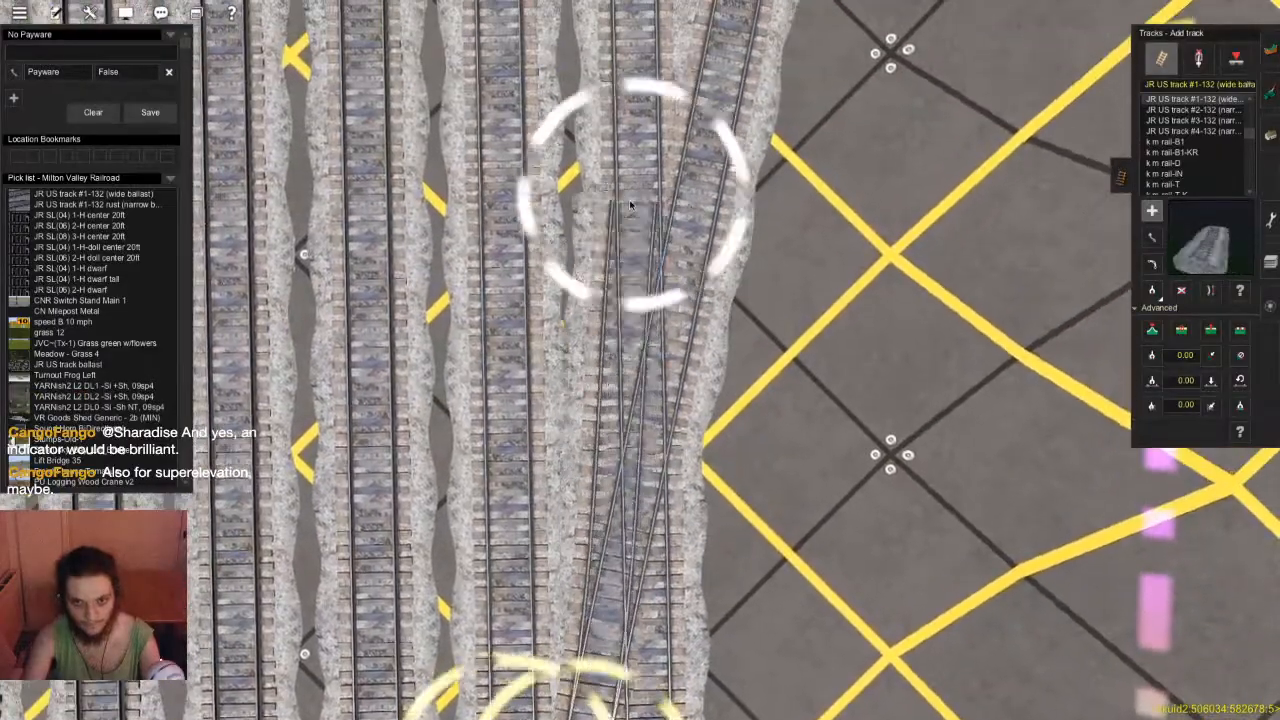
click(636, 203)
right_click(645, 482)
right_drag(645, 482, 686, 238)
Delete the superfluous track piece at the last crossing and straighten the remaining pieces of the lead
key(d)
click(677, 258)
right_click(645, 450)
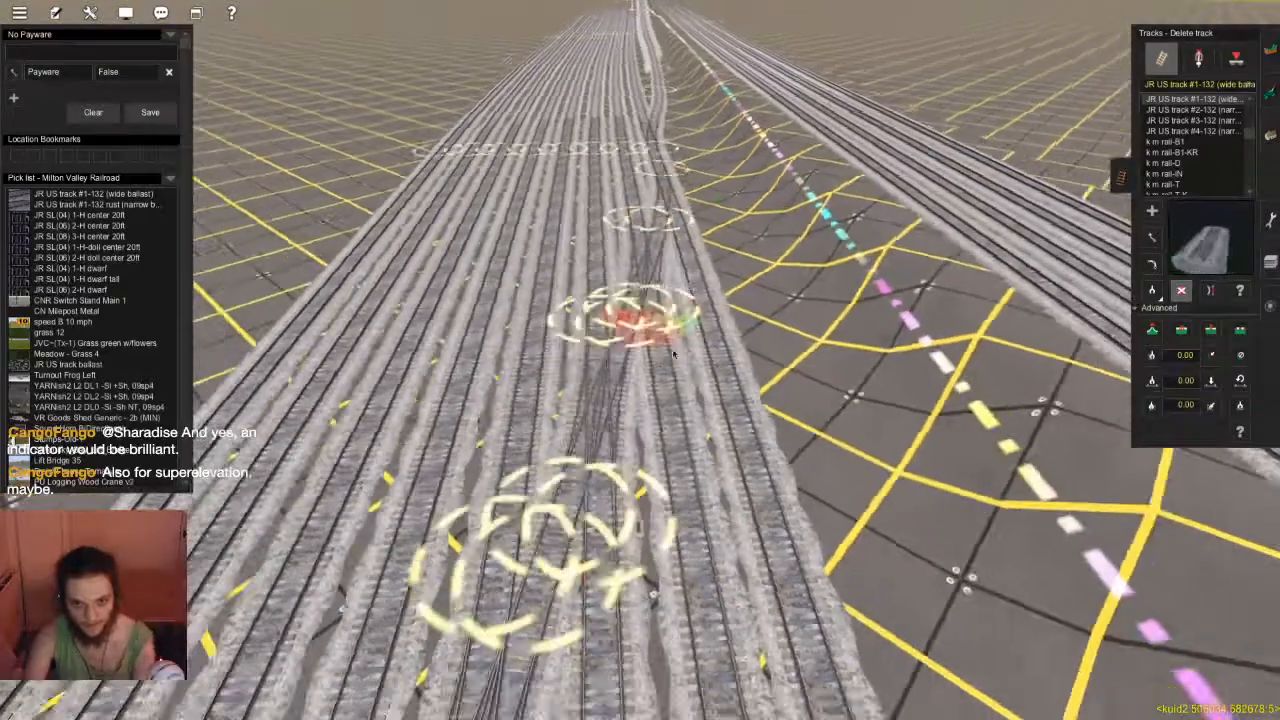
key(s)
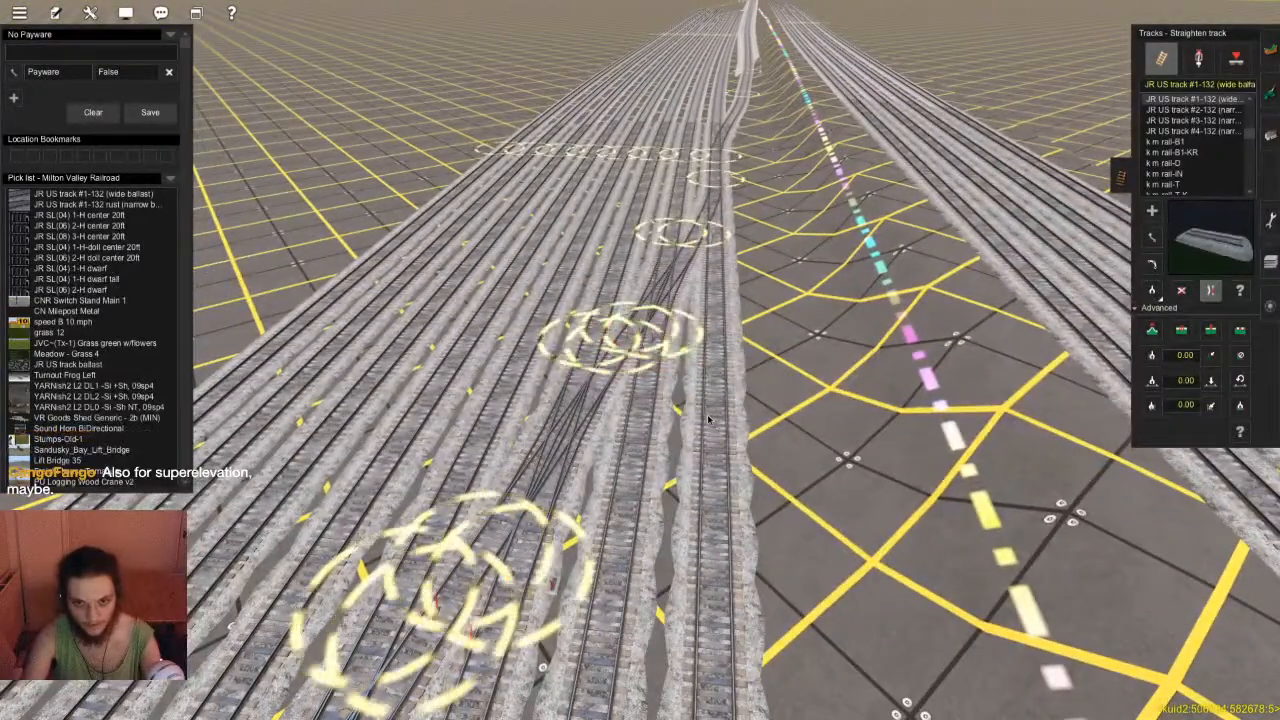
right_click(719, 175)
key(Down)
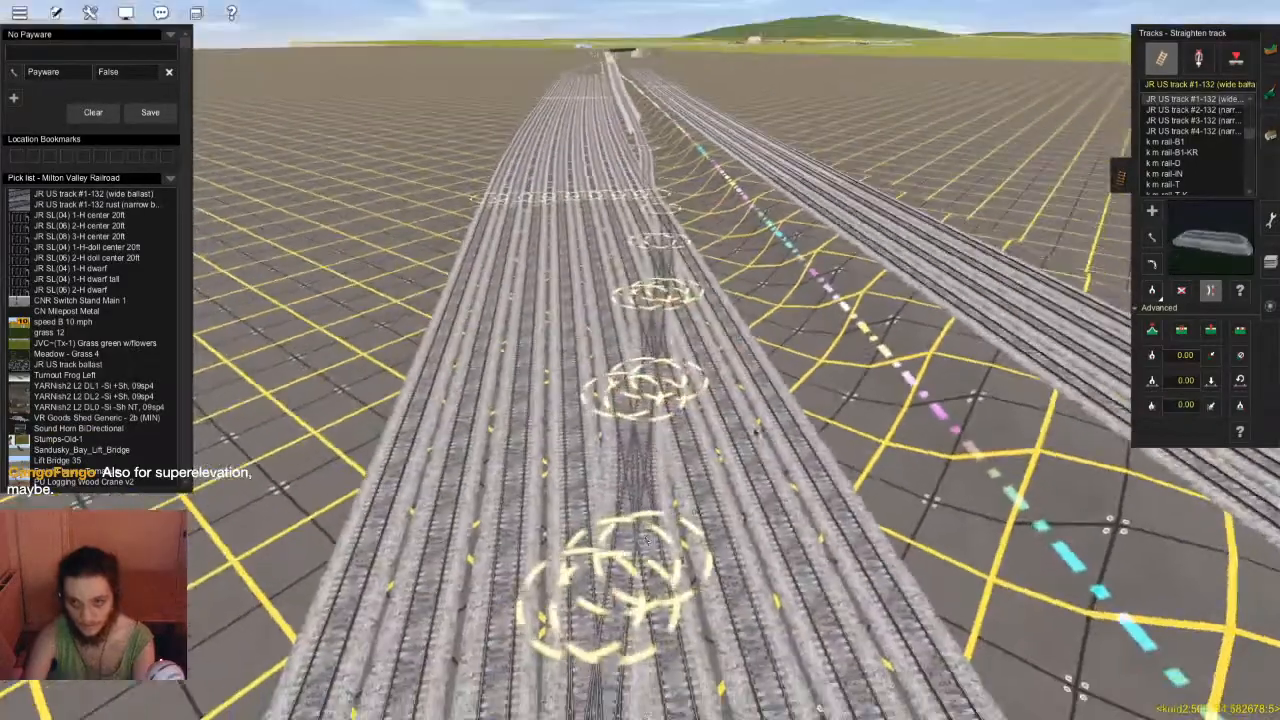
Delete the junction switch levers along the rebuilt diagonal lead
key(w)
key(d)
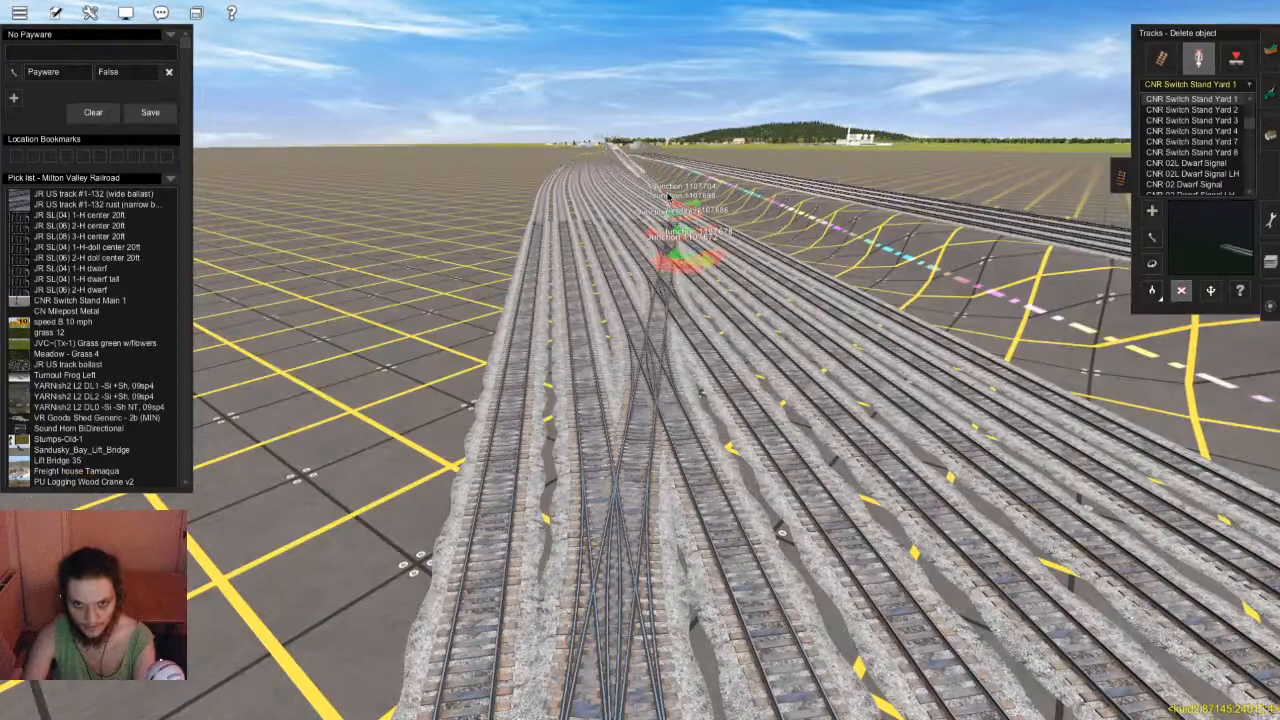
right_click(630, 280)
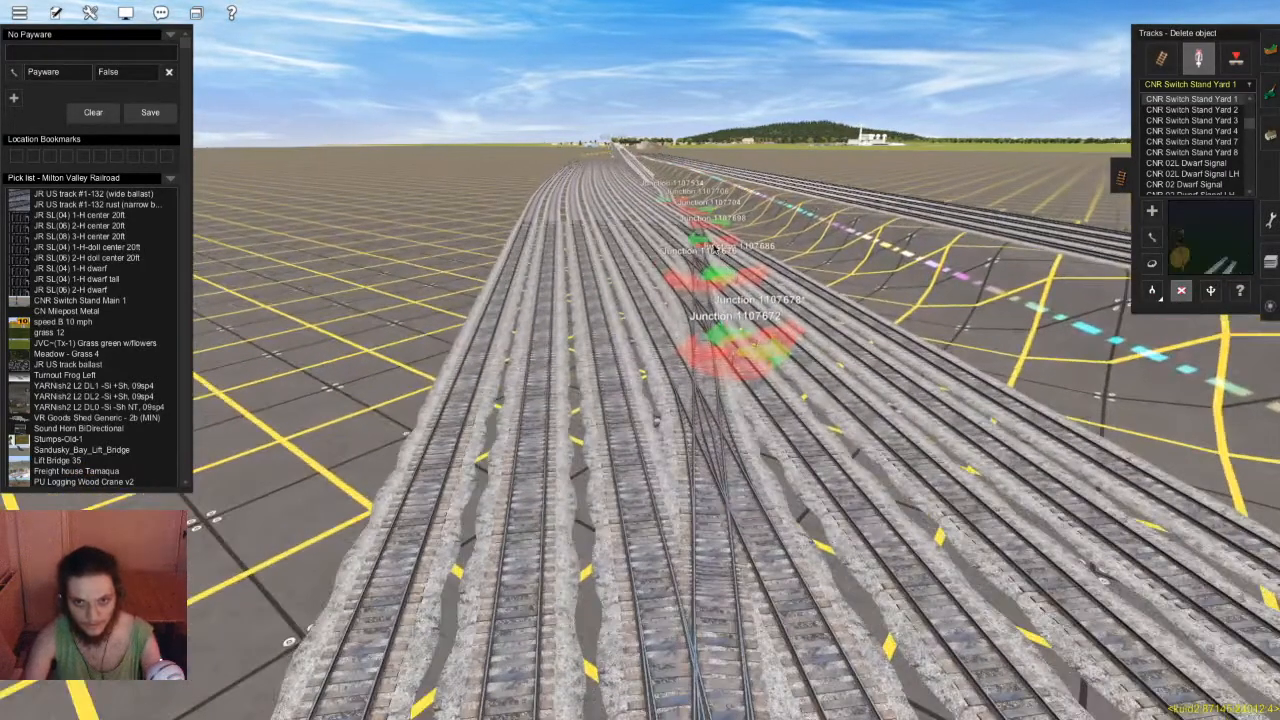
click(705, 305)
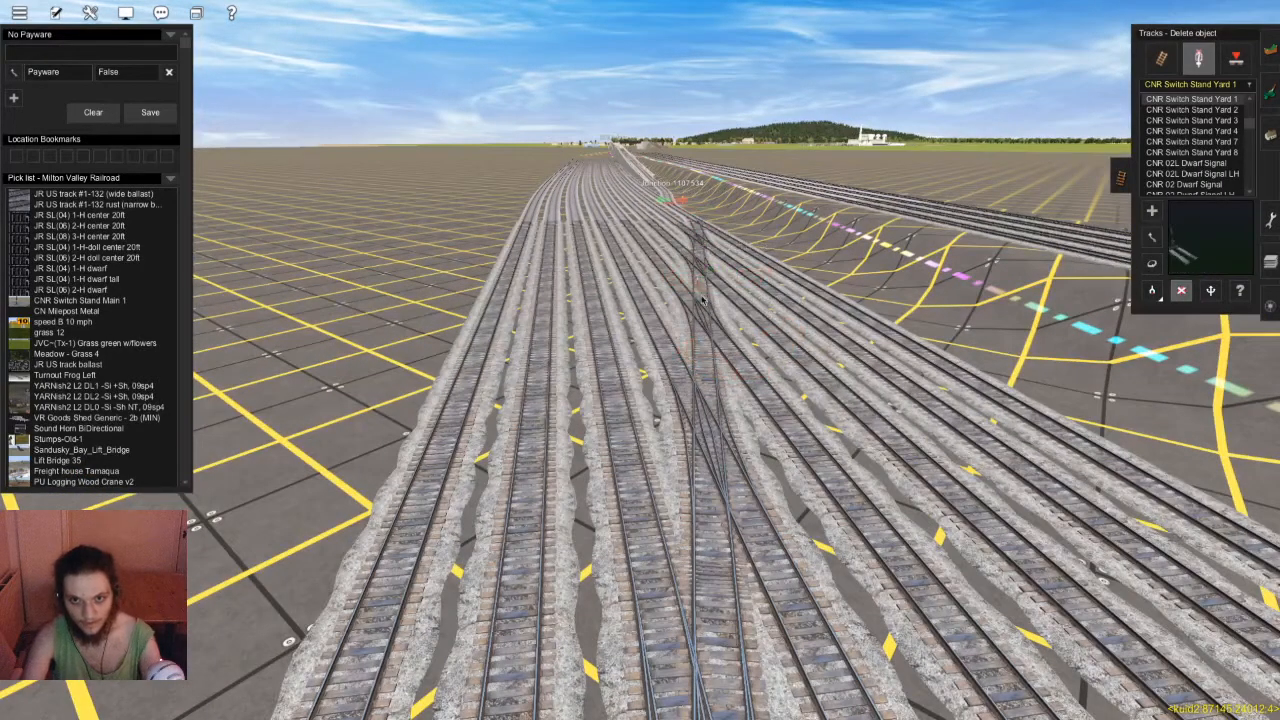
Examine the double-slip crossings along the diagonal lead from close up and from the far end of the yard
scroll(652, 478, down, 5)
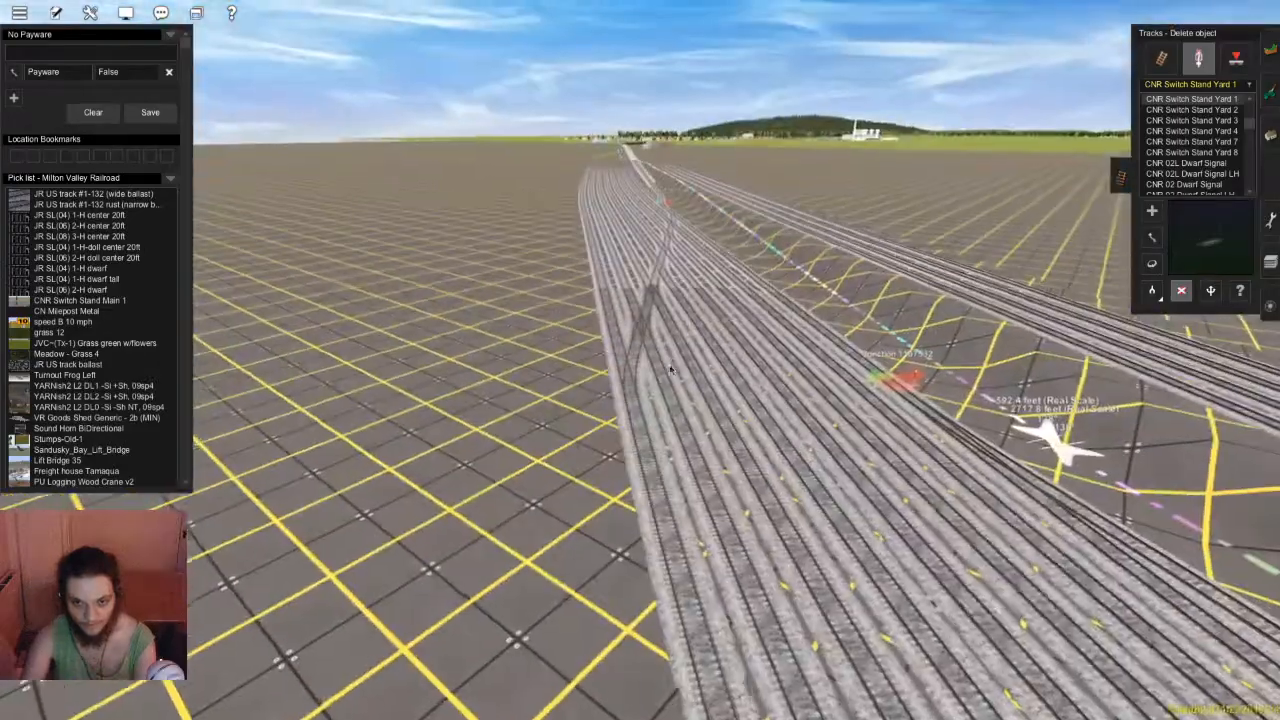
scroll(665, 355, up, 5)
right_drag(665, 355, 643, 335)
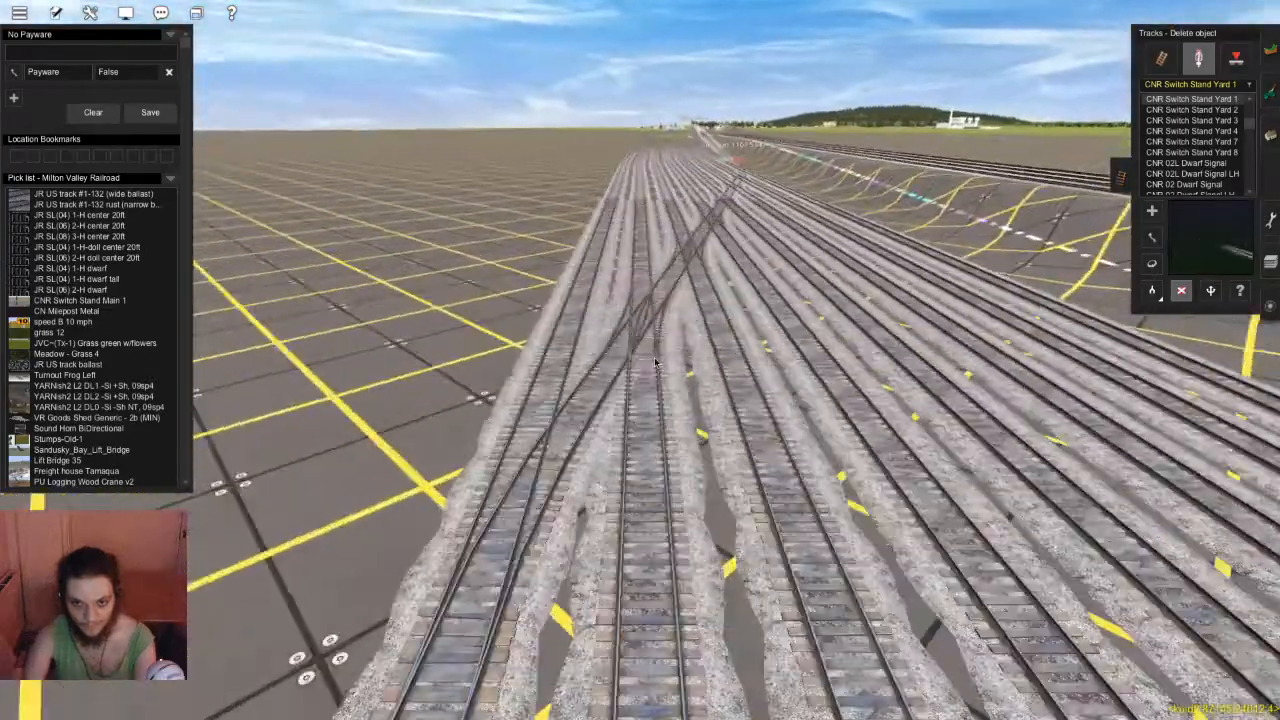
scroll(630, 365, up, 5)
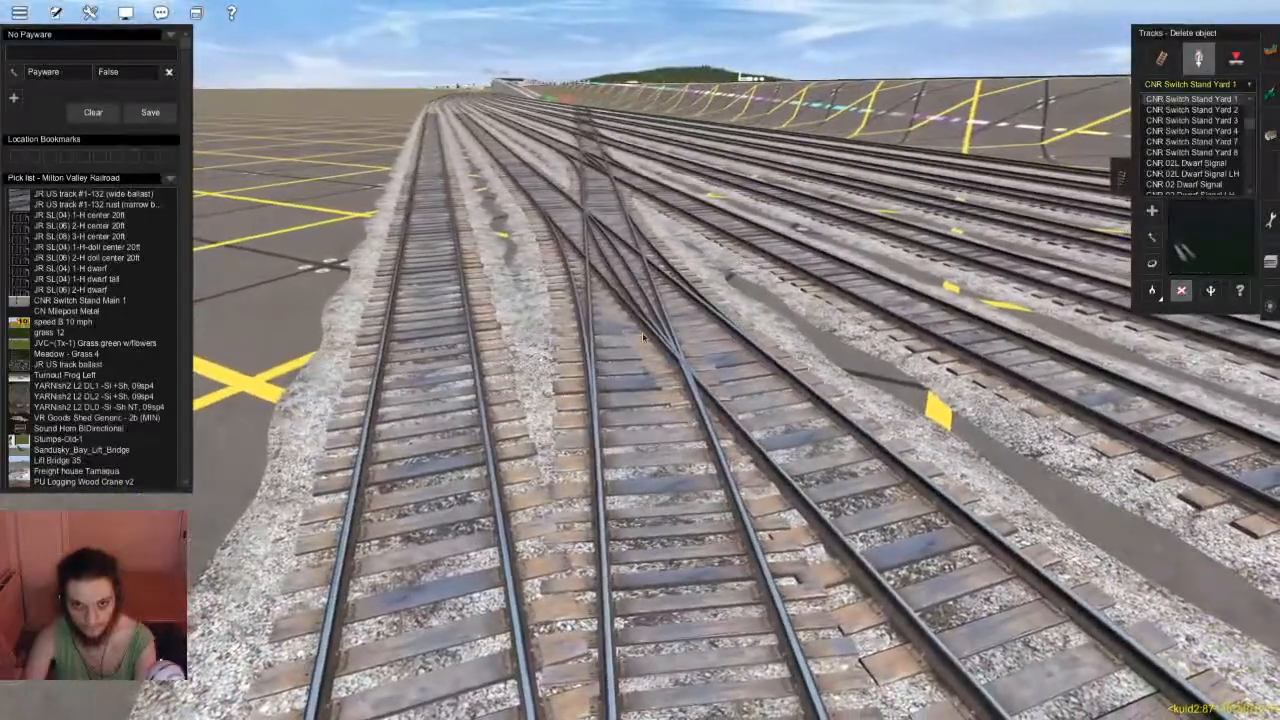
right_click(627, 273)
right_click(626, 258)
right_click(624, 250)
right_click(620, 245)
right_click(619, 241)
scroll(630, 300, down, 4)
right_click(645, 450)
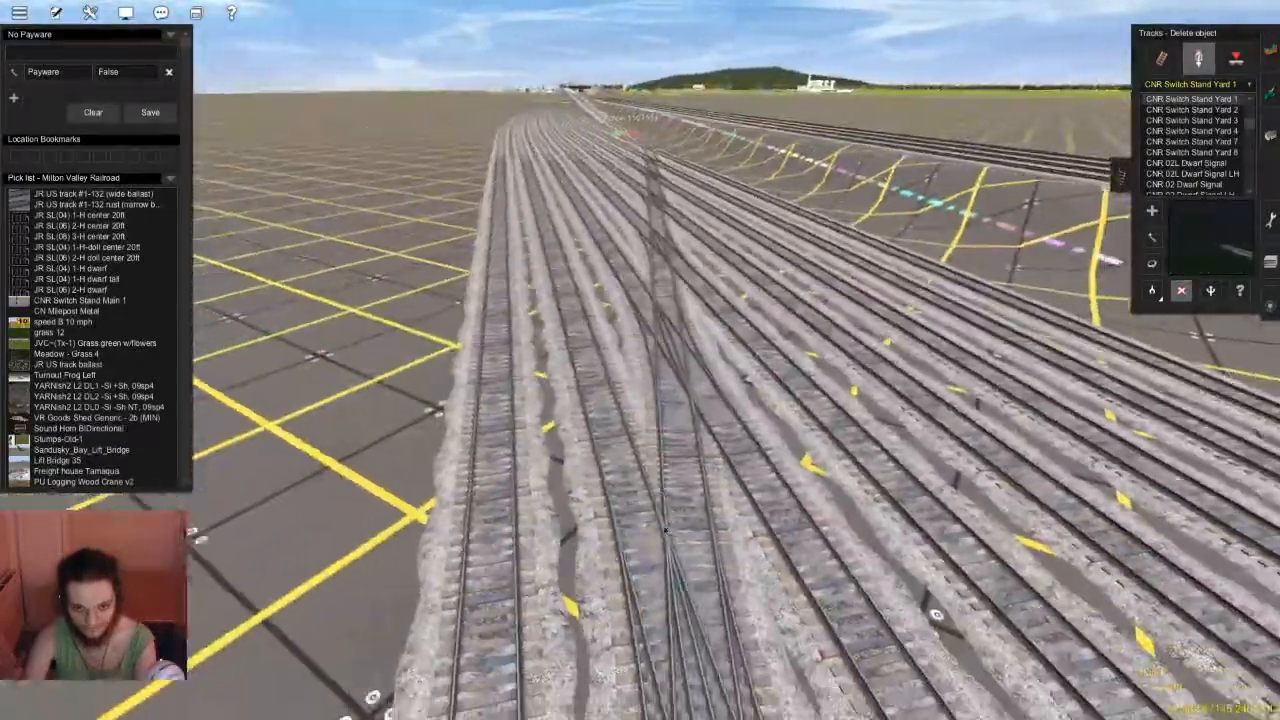
scroll(655, 511, up, 2)
right_click(655, 511)
key(Left)
scroll(690, 252, up, 4)
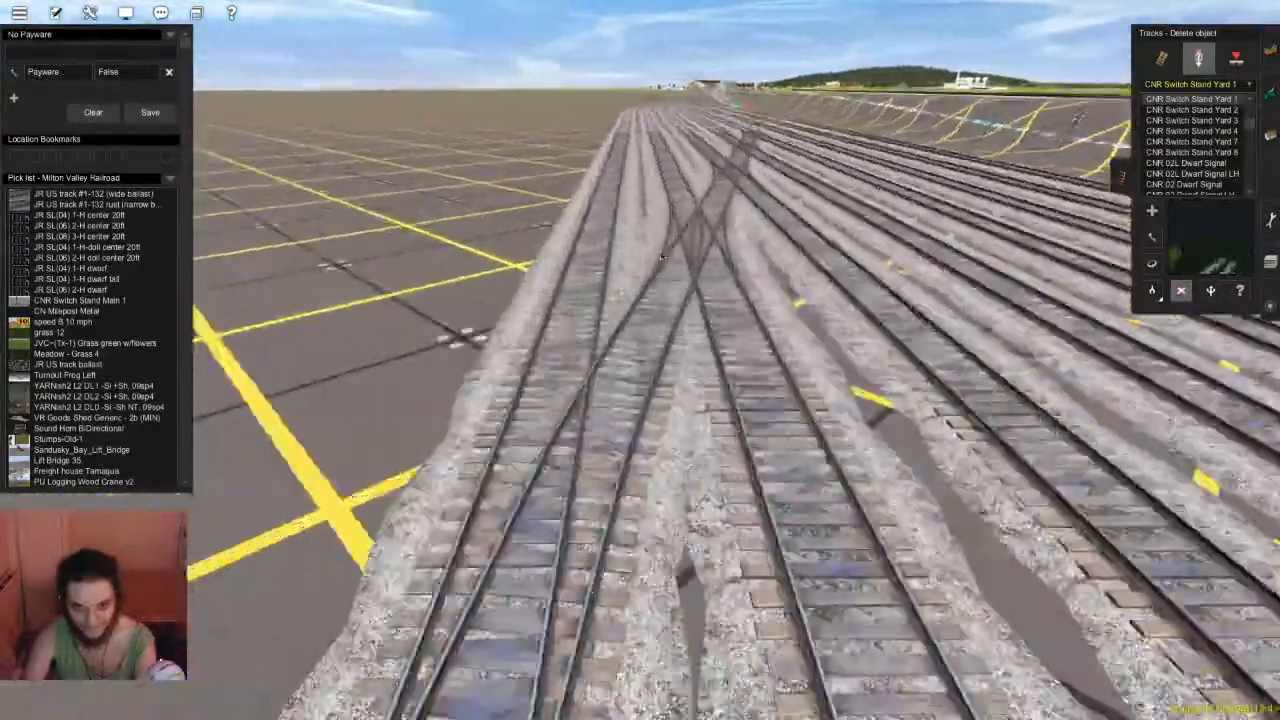
scroll(690, 251, down, 5)
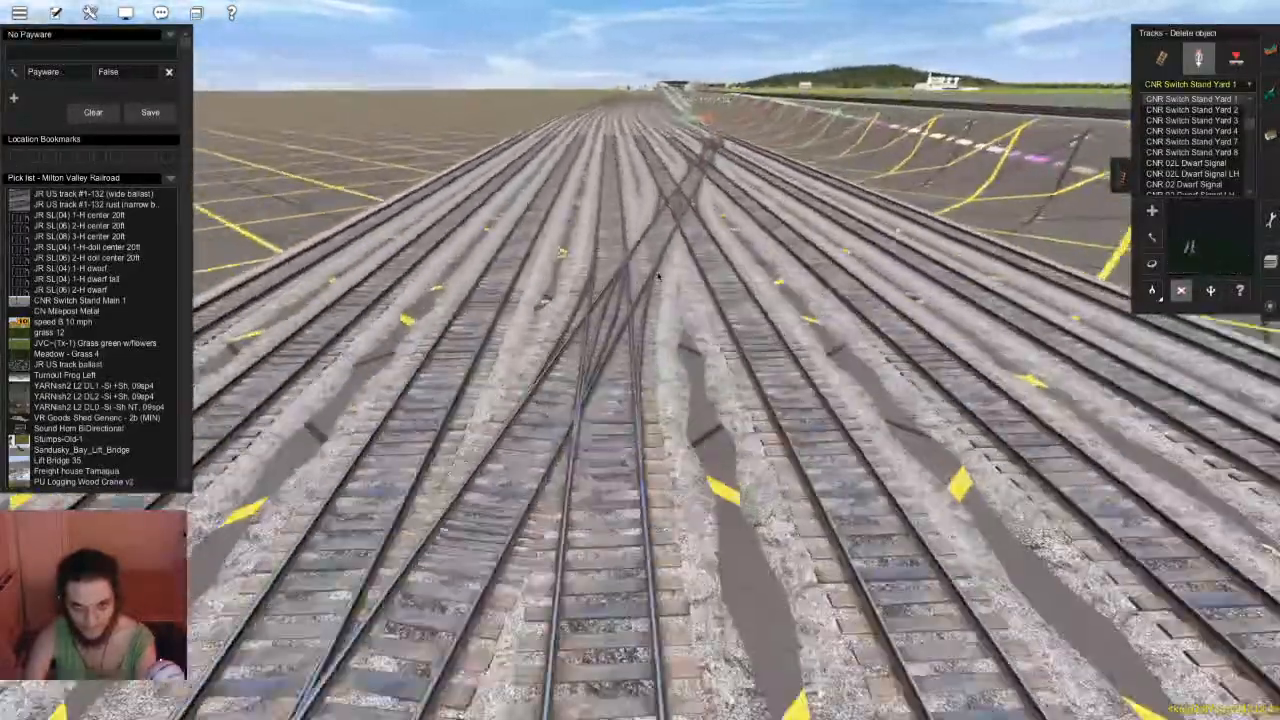
right_click(659, 277)
right_drag(668, 268, 638, 289)
Set the track tools to straightening and inspect the spline points and rail alignment around the finished crossings
key(q)
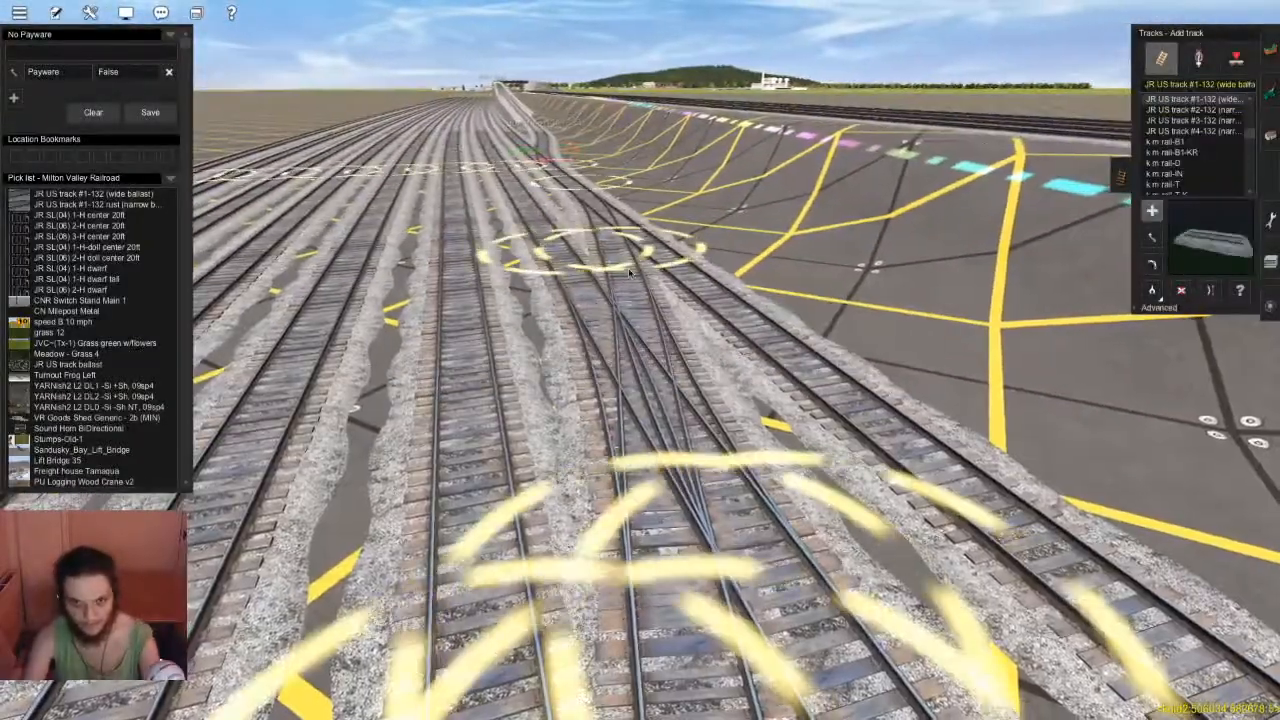
key(t)
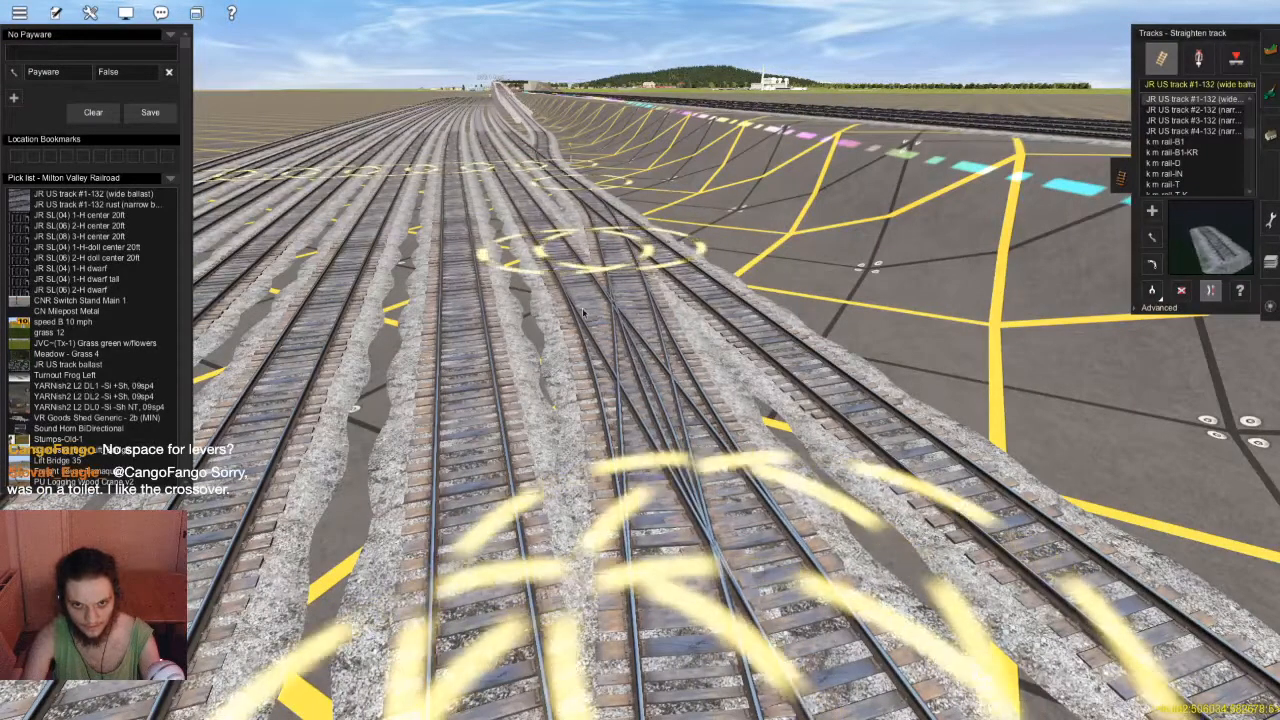
scroll(630, 415, down, 4)
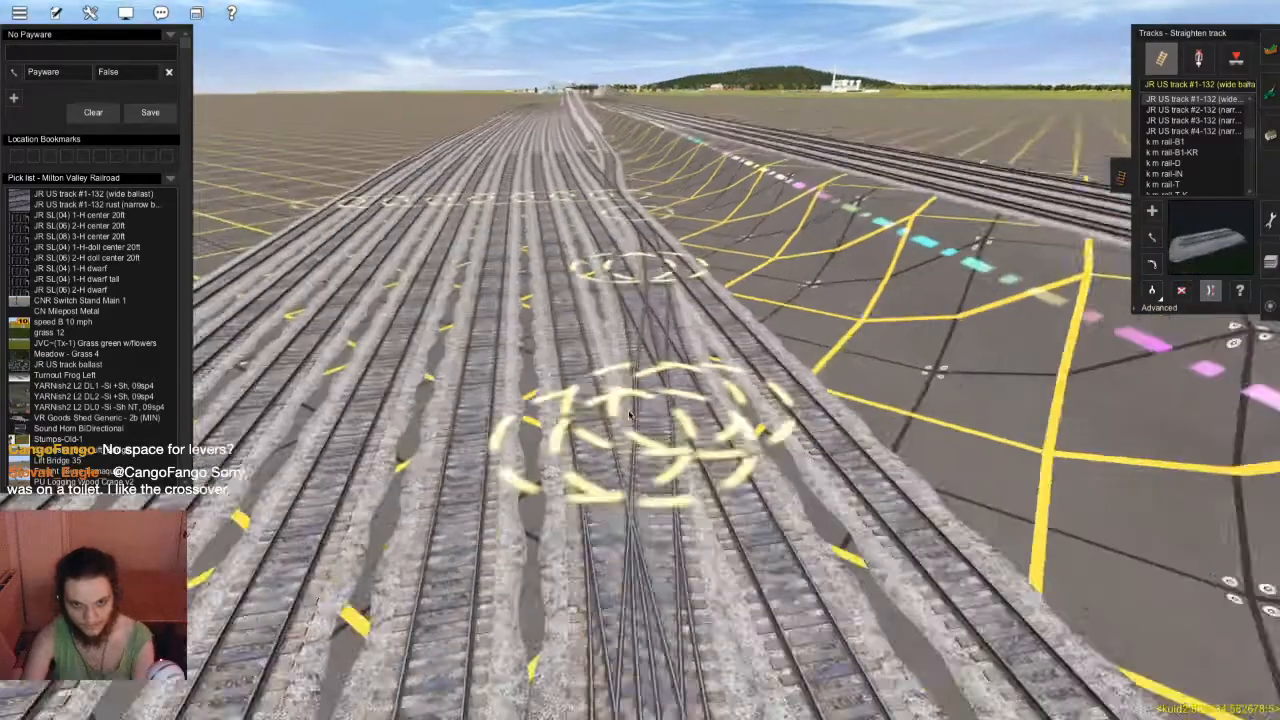
key(Up)
key(Left)
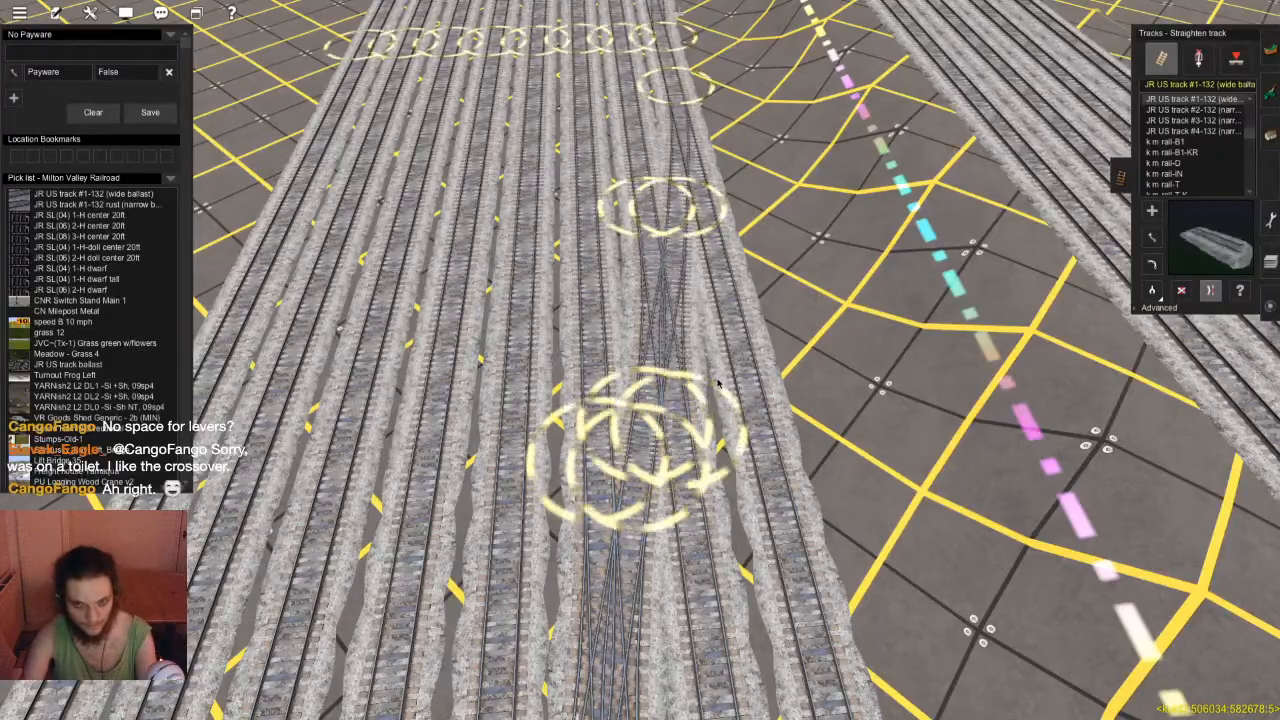
right_click(551, 358)
scroll(680, 337, up, 4)
key(Down)
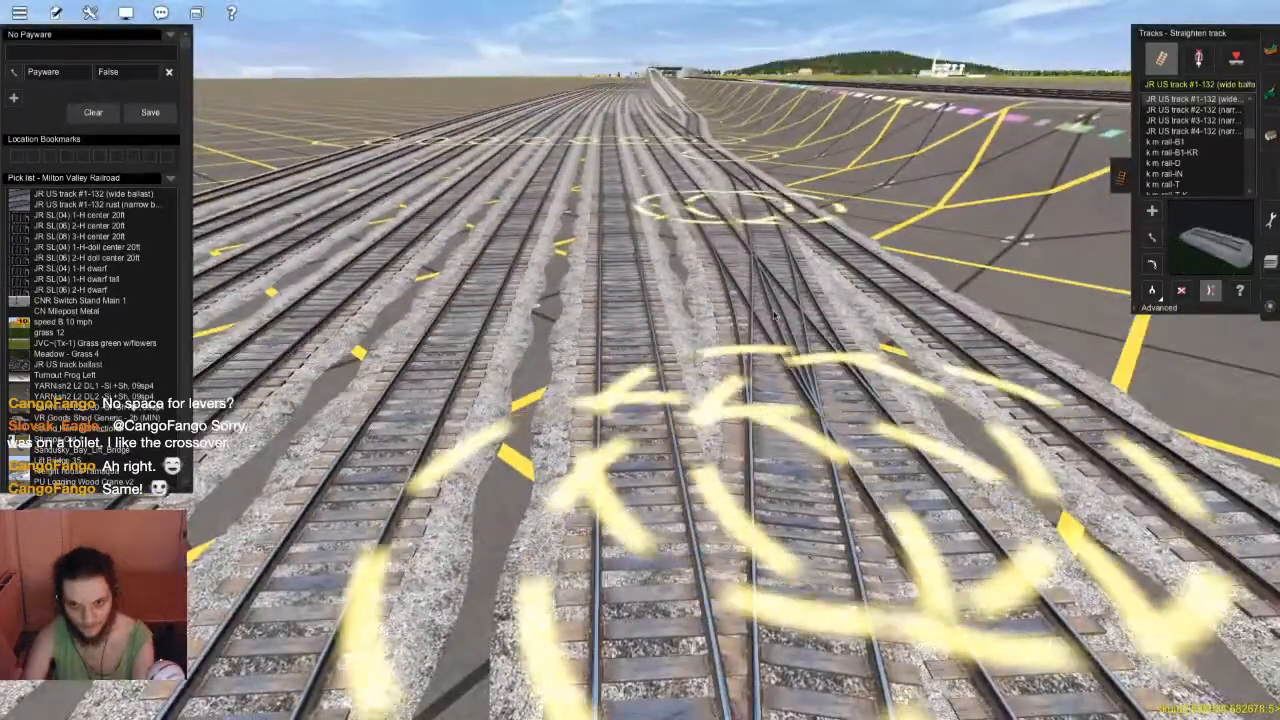
Put away the track tools and examine the rail alignment of the crossings along the diagonal lead from close up
scroll(734, 345, down, 3)
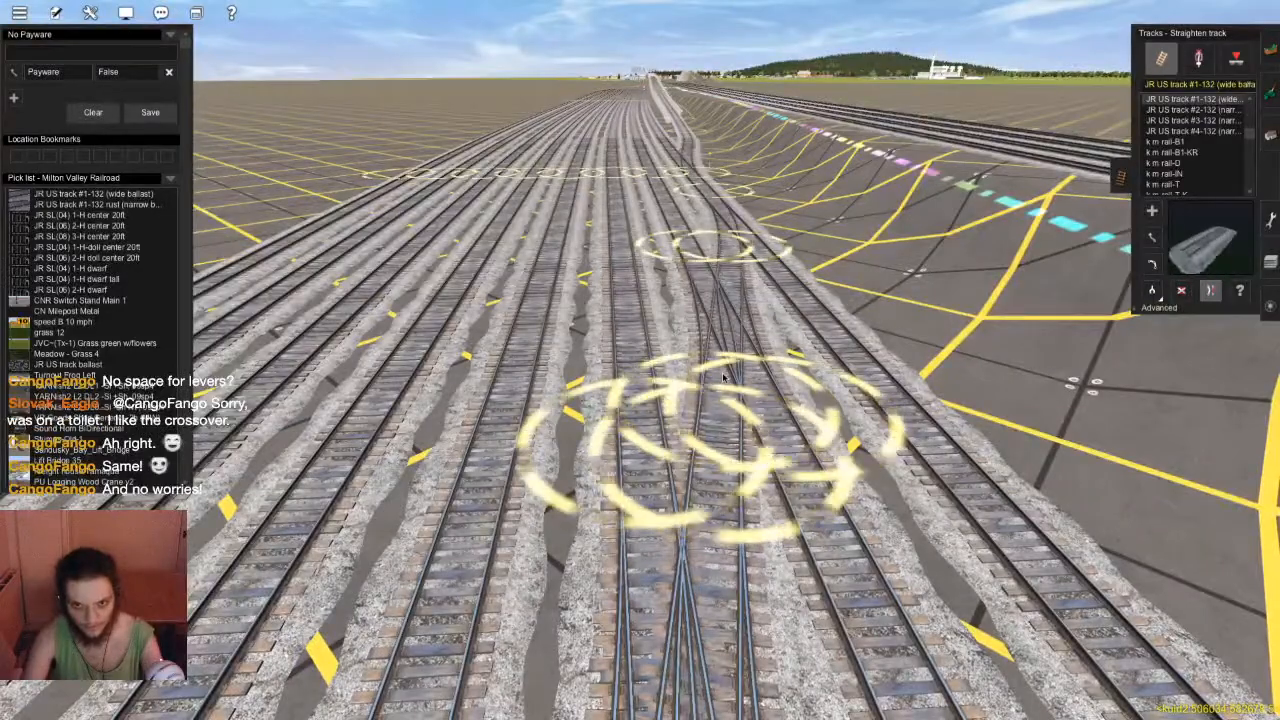
key(Down)
key(F6)
key(F6)
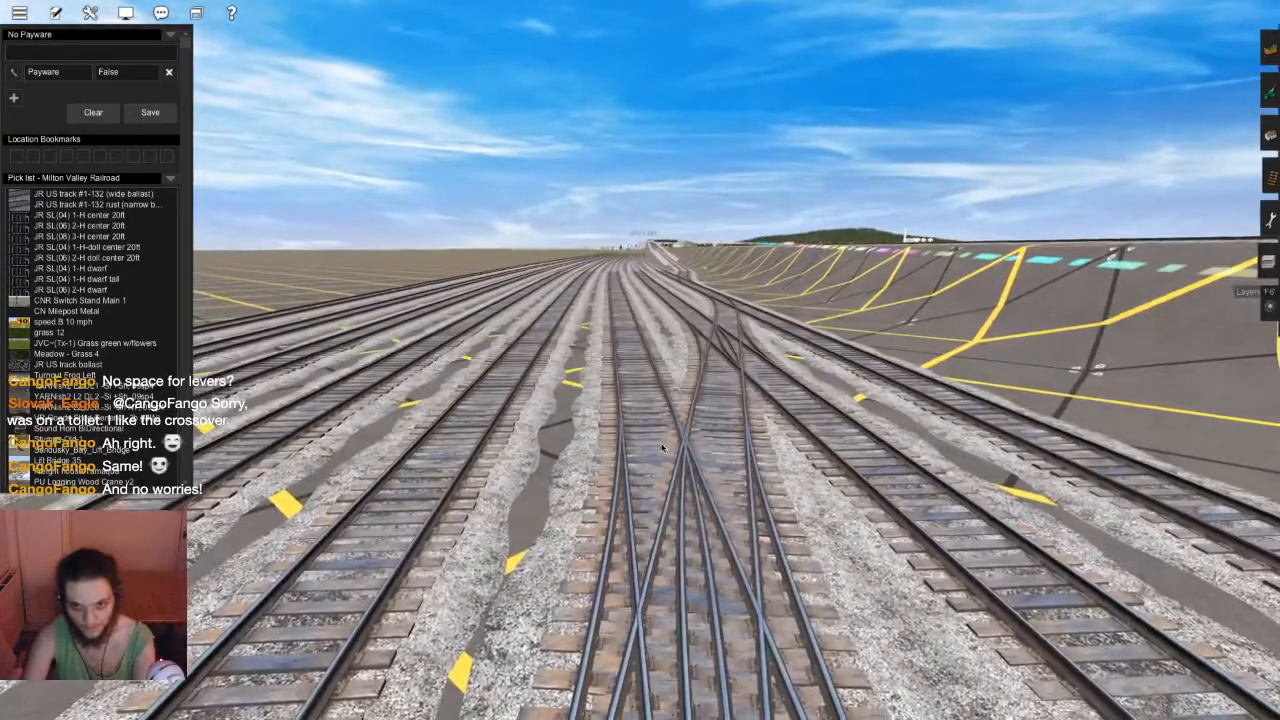
right_click(684, 435)
key(Left)
key(Up)
key(Up)
scroll(605, 390, down, 3)
scroll(625, 360, up, 4)
key(Right)
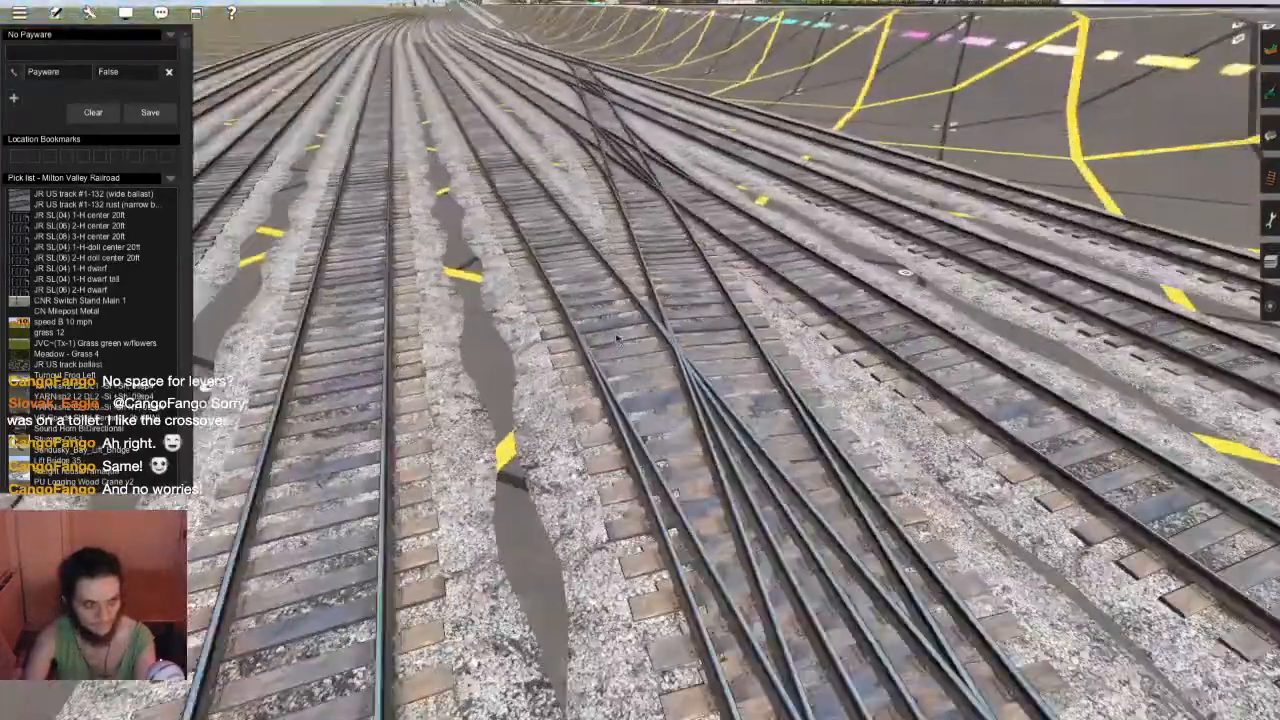
right_drag(635, 346, 658, 315)
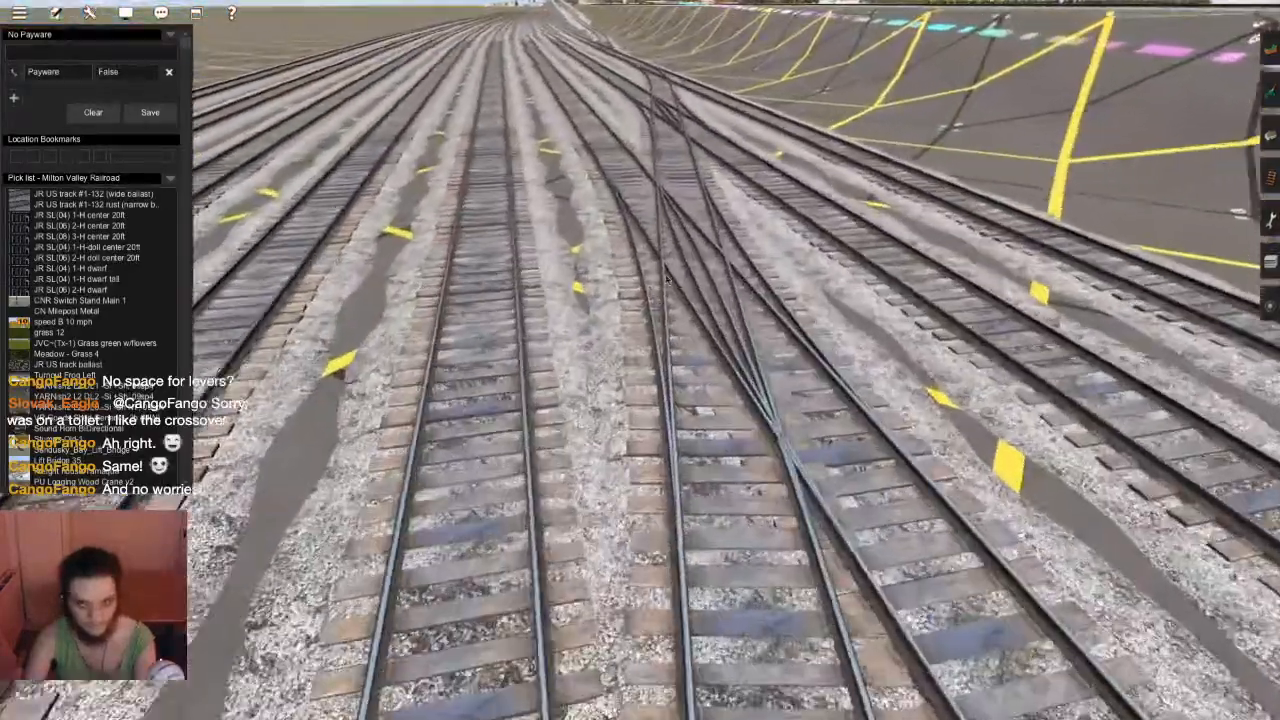
key(Down)
right_click(656, 311)
key(Down)
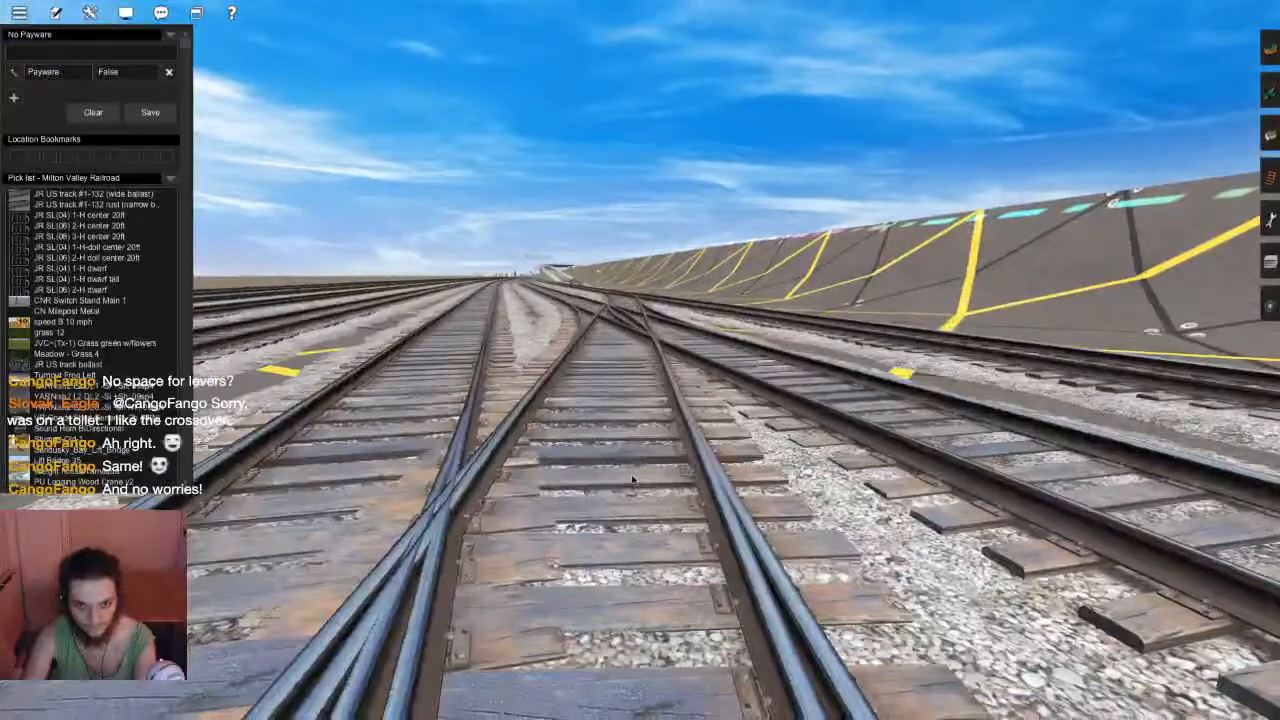
Examine the whole diagonal lead from above and its crossings from the opposite direction
scroll(624, 480, down, 5)
key(Up)
key(Up)
scroll(650, 368, up, 2)
key(Left)
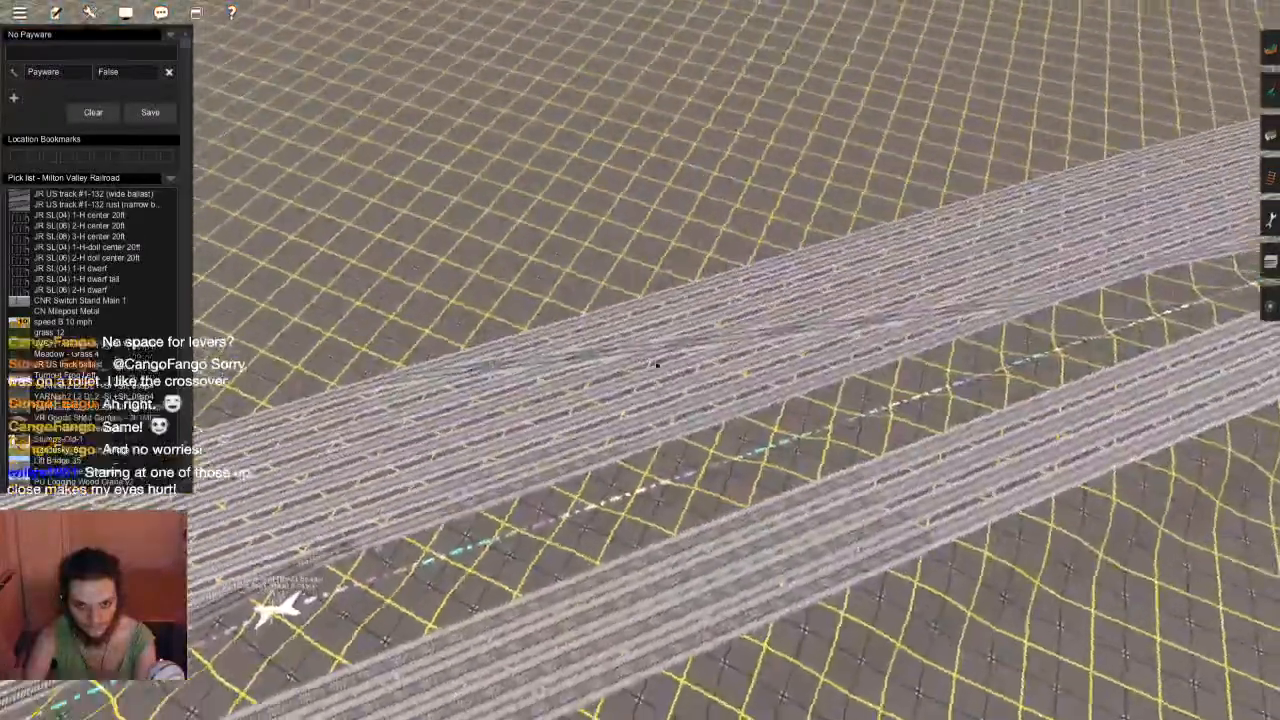
scroll(645, 374, up, 2)
key(Down)
key(Left)
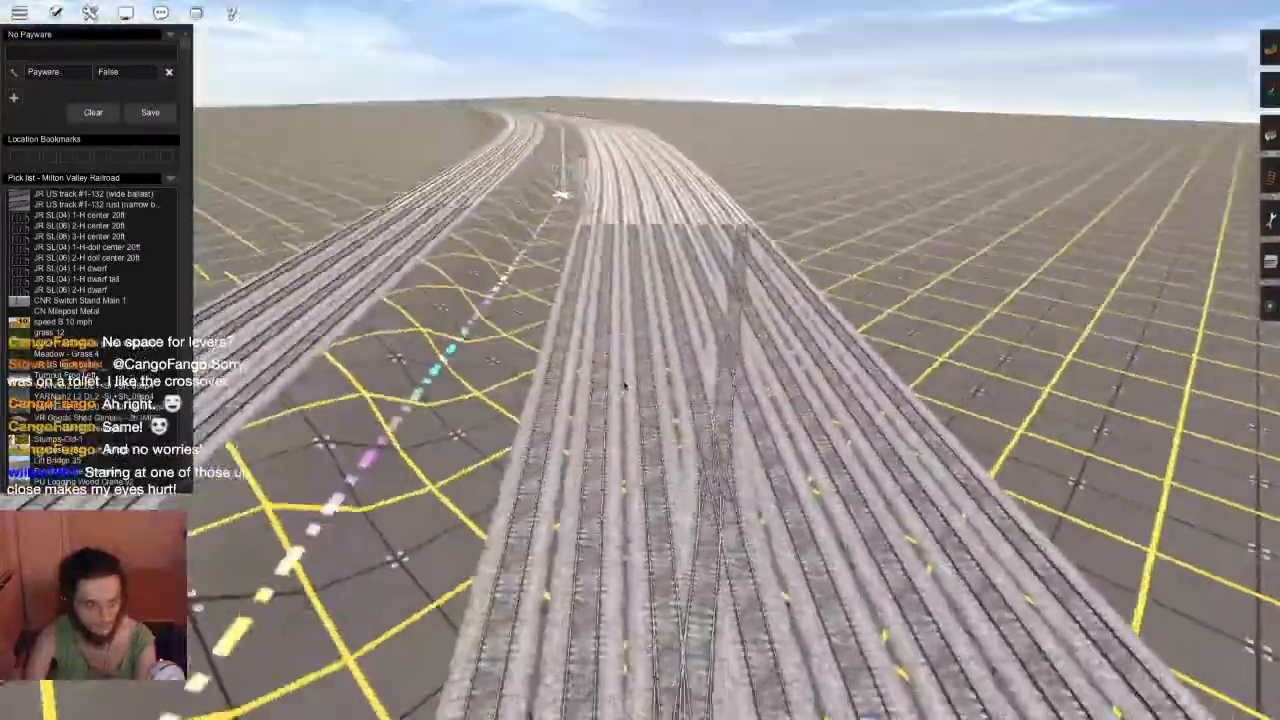
key(Down)
key(Left)
key(Right)
key(Up)
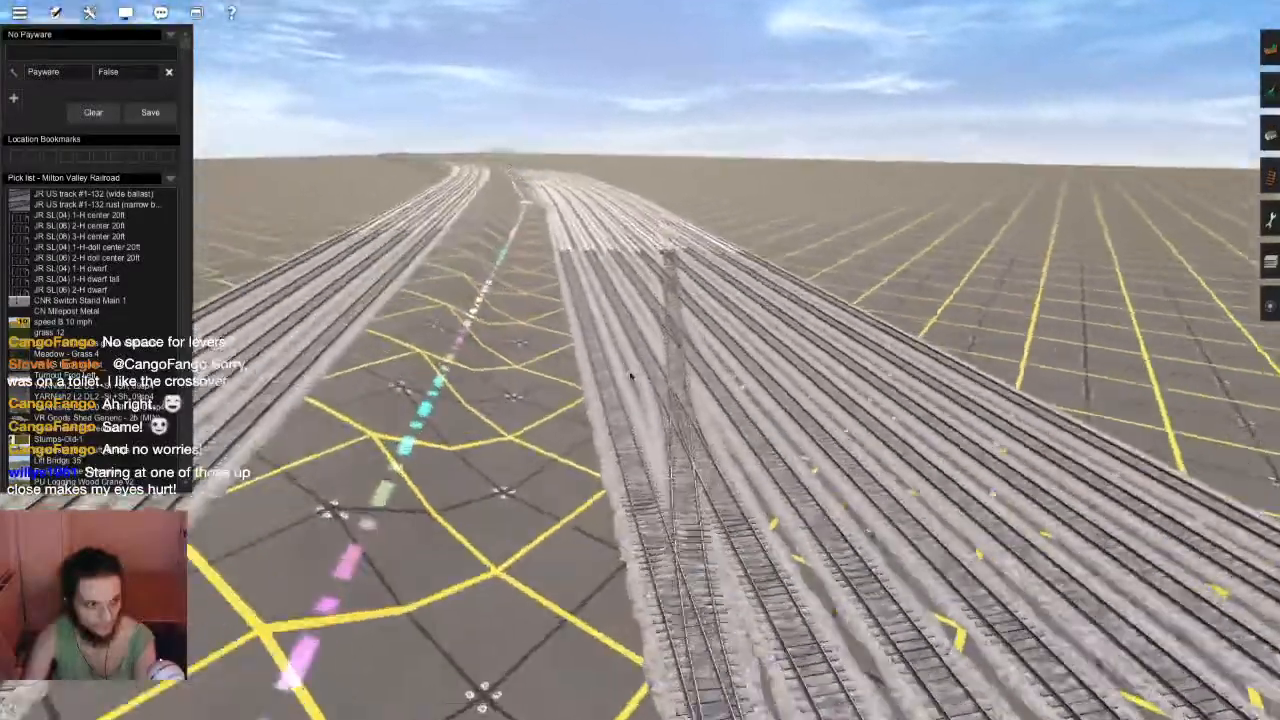
scroll(632, 372, up, 5)
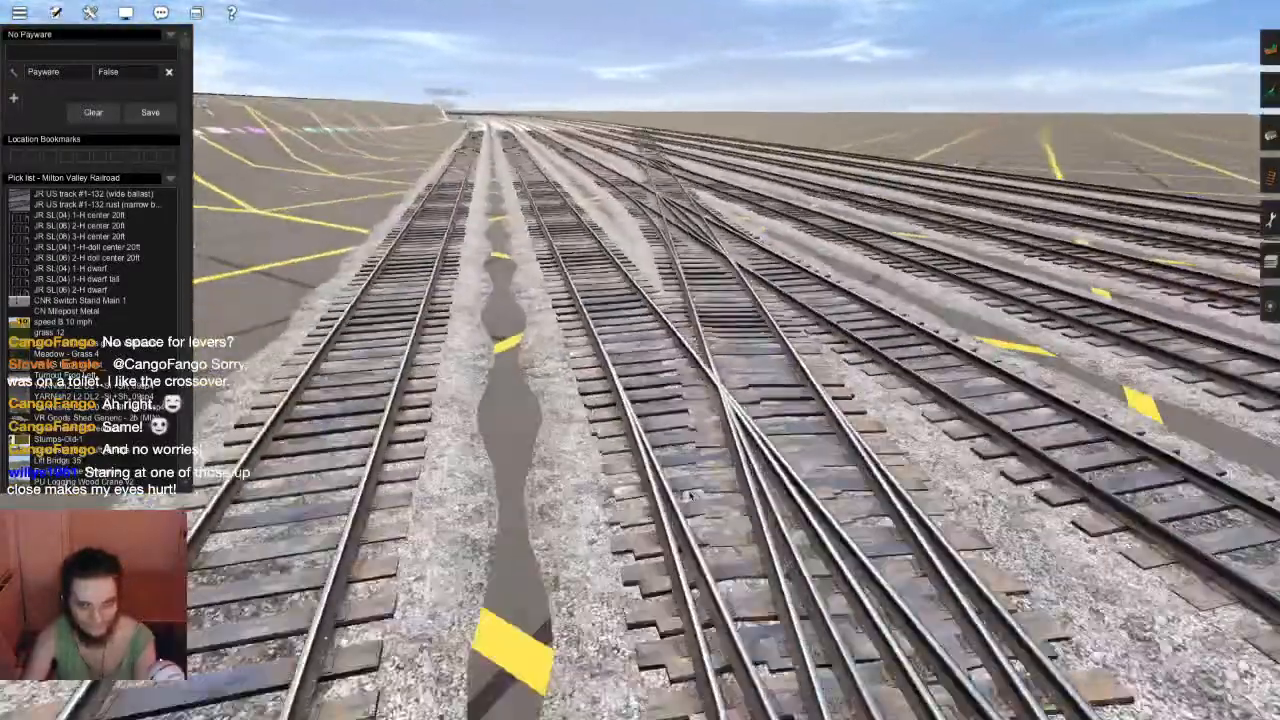
key(Left)
scroll(665, 430, down, 5)
key(Right)
key(Up)
scroll(627, 329, up, 3)
key(Down)
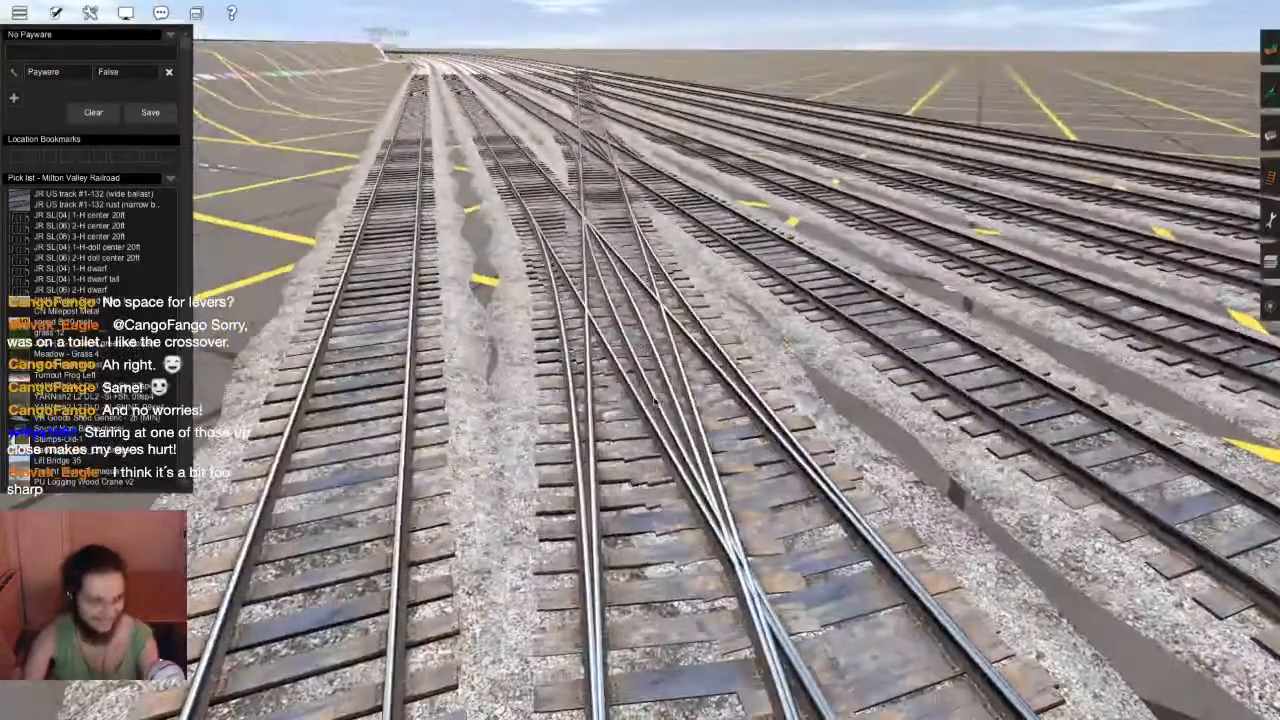
Examine the first turnouts at the start of the diagonal lead and the dead end of the outermost yard track
key(ctrl+F2)
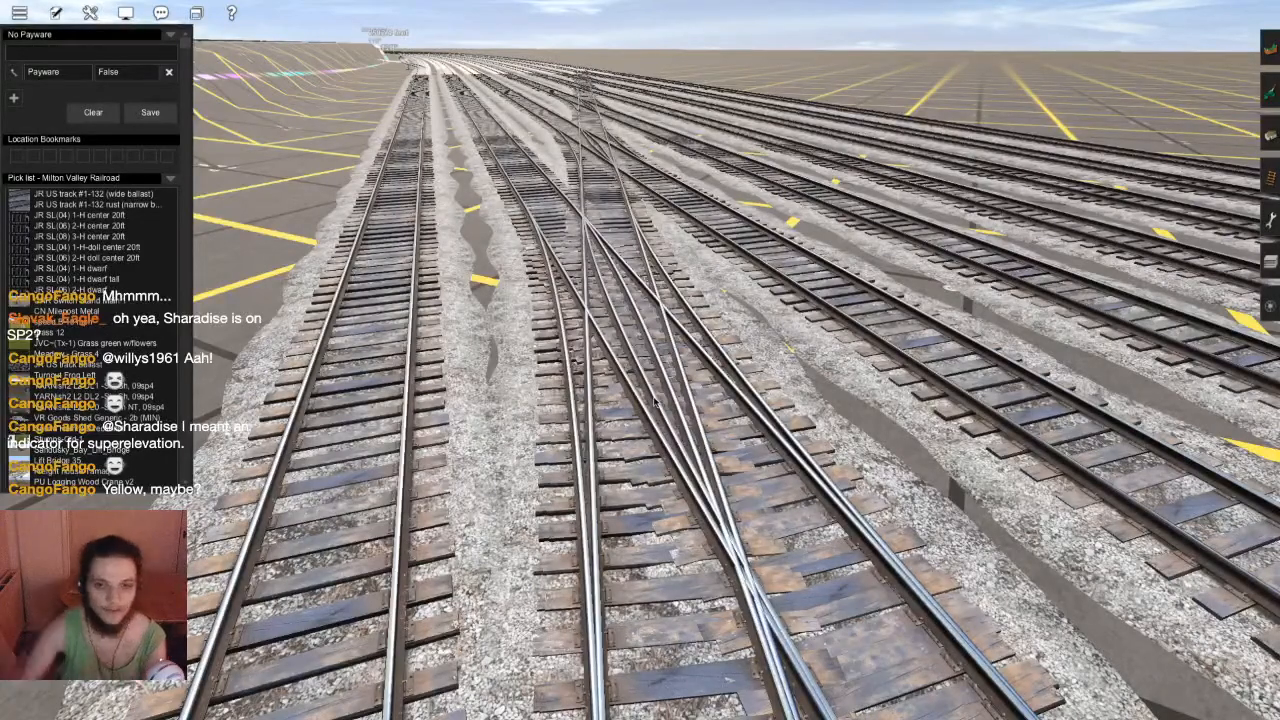
scroll(655, 402, down, 6)
right_drag(641, 271, 696, 328)
scroll(696, 328, up, 5)
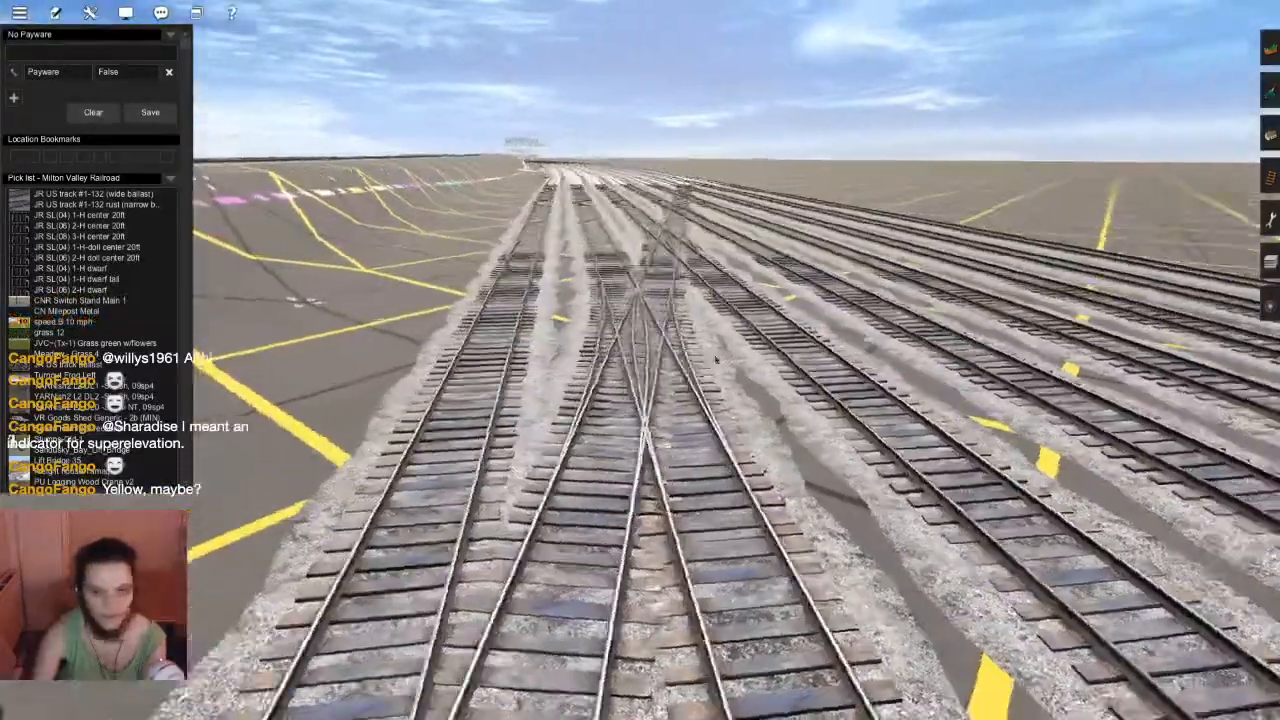
right_drag(716, 360, 902, 454)
scroll(800, 240, down, 4)
scroll(880, 440, up, 4)
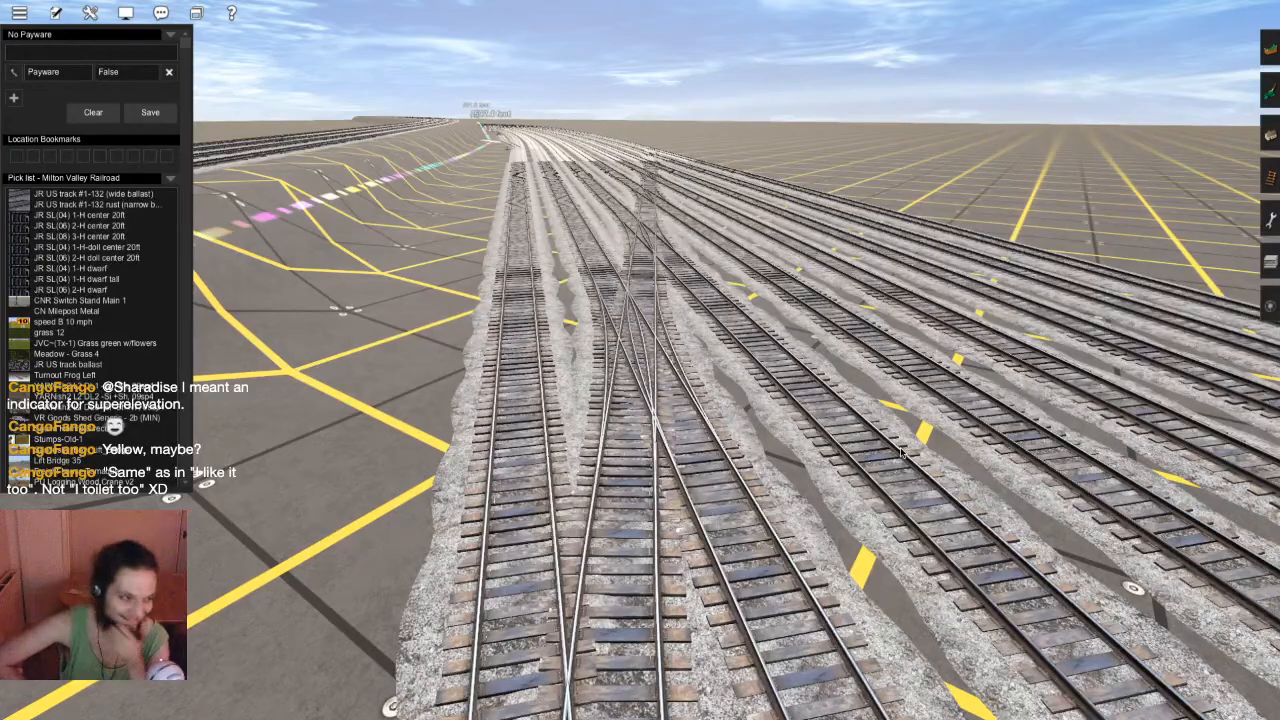
scroll(900, 452, down, 8)
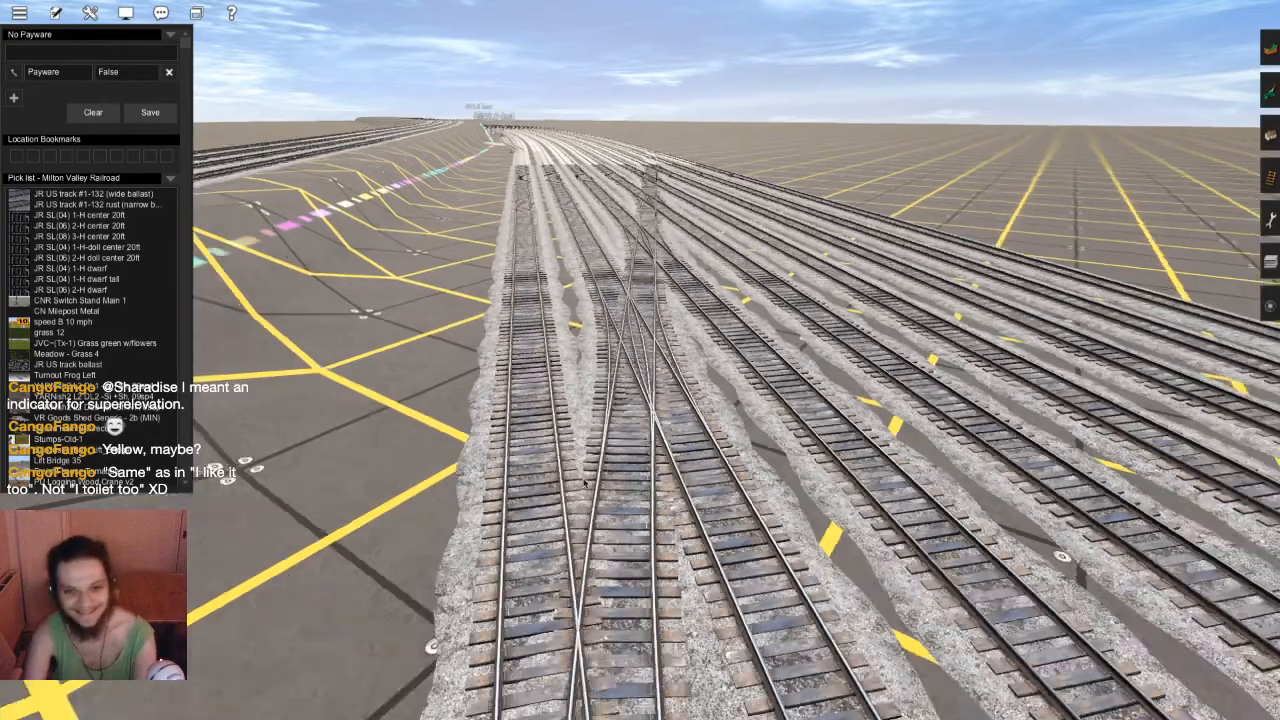
mouse_move(900, 452)
middle_down()
mouse_move(543, 419)
mouse_move(745, 304)
mouse_move(716, 274)
mouse_move(706, 364)
mouse_move(651, 370)
mouse_move(662, 385)
mouse_move(660, 438)
mouse_move(662, 385)
mouse_move(640, 400)
mouse_move(650, 445)
middle_up()
scroll(660, 438, up, 8)
right_drag(650, 445, 638, 382)
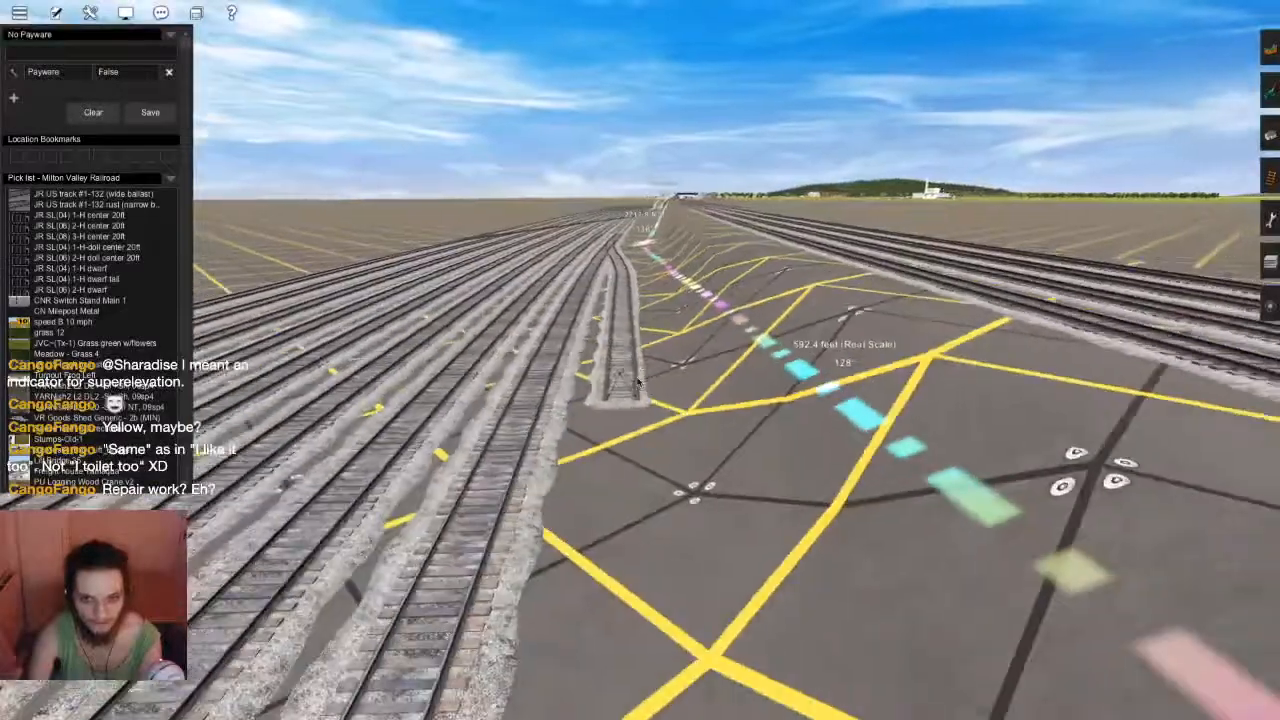
Try placing the [CJ] 247 904-6 (DB) locomotive on the yard track beside the retaining wall, and delete it
right_click(626, 344)
scroll(636, 282, down, 5)
right_drag(636, 282, 643, 500)
scroll(643, 500, up, 6)
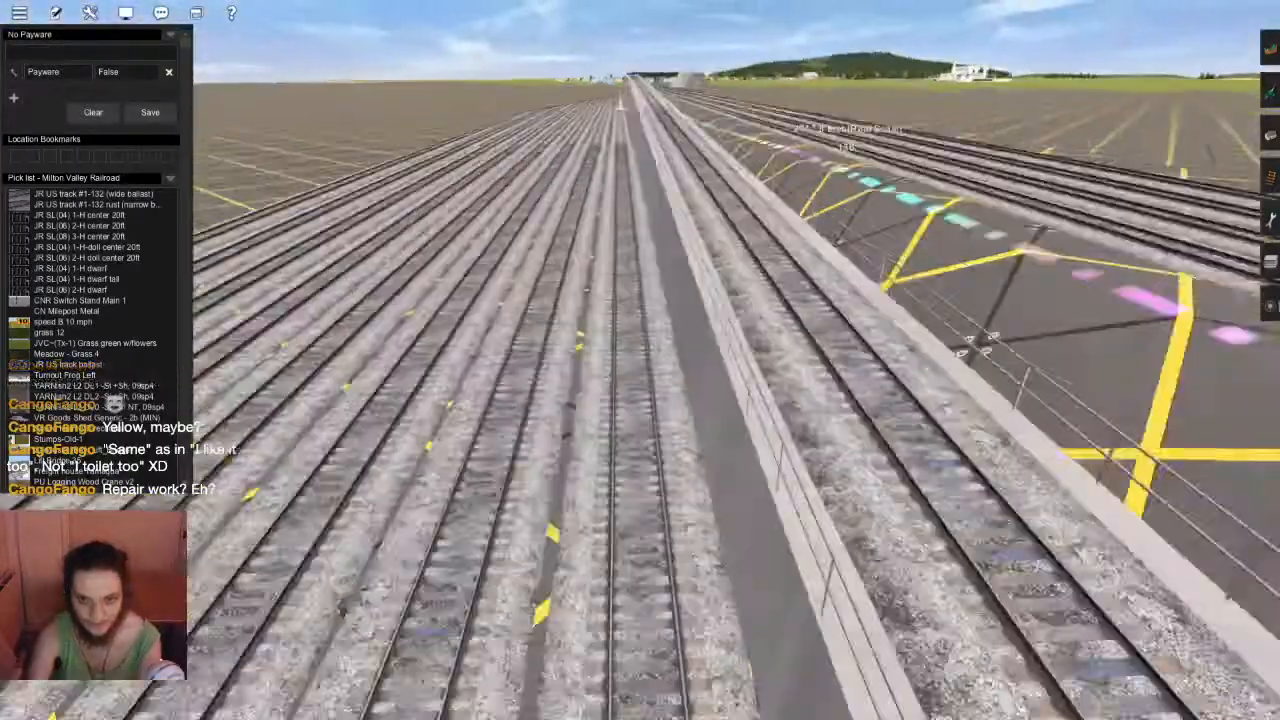
click(1272, 305)
scroll(1128, 205, down, 5)
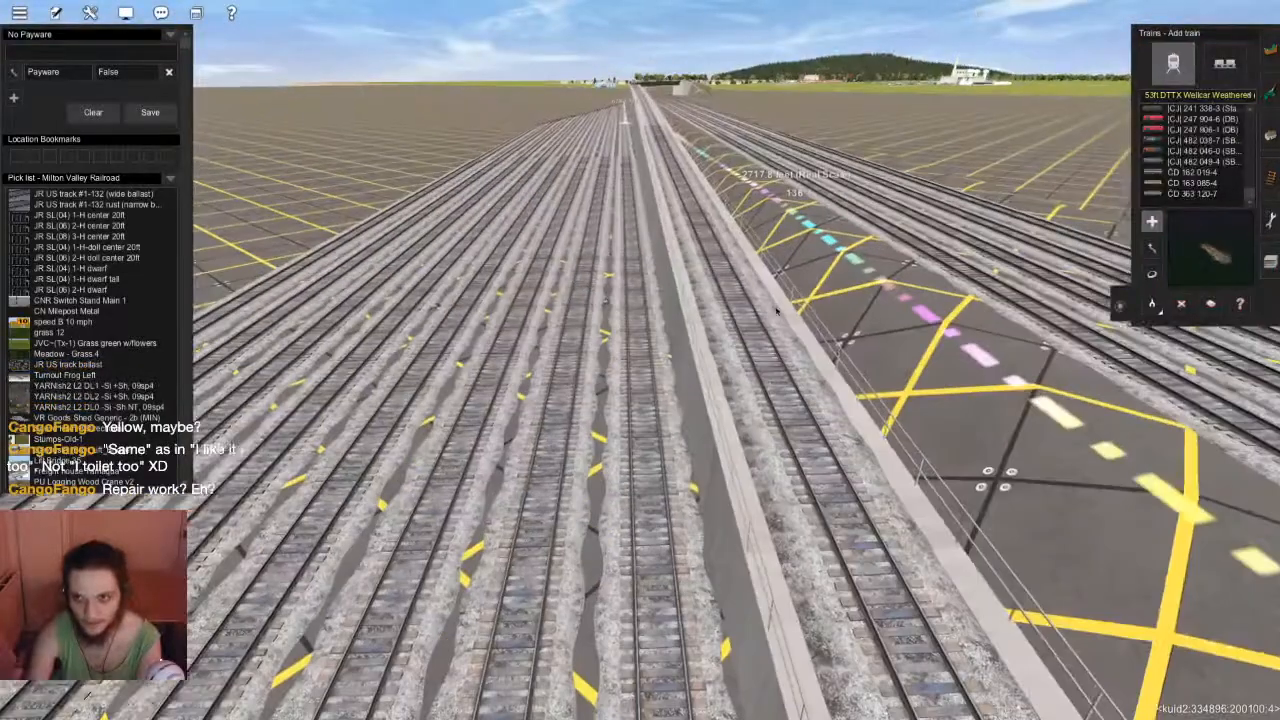
click(1195, 119)
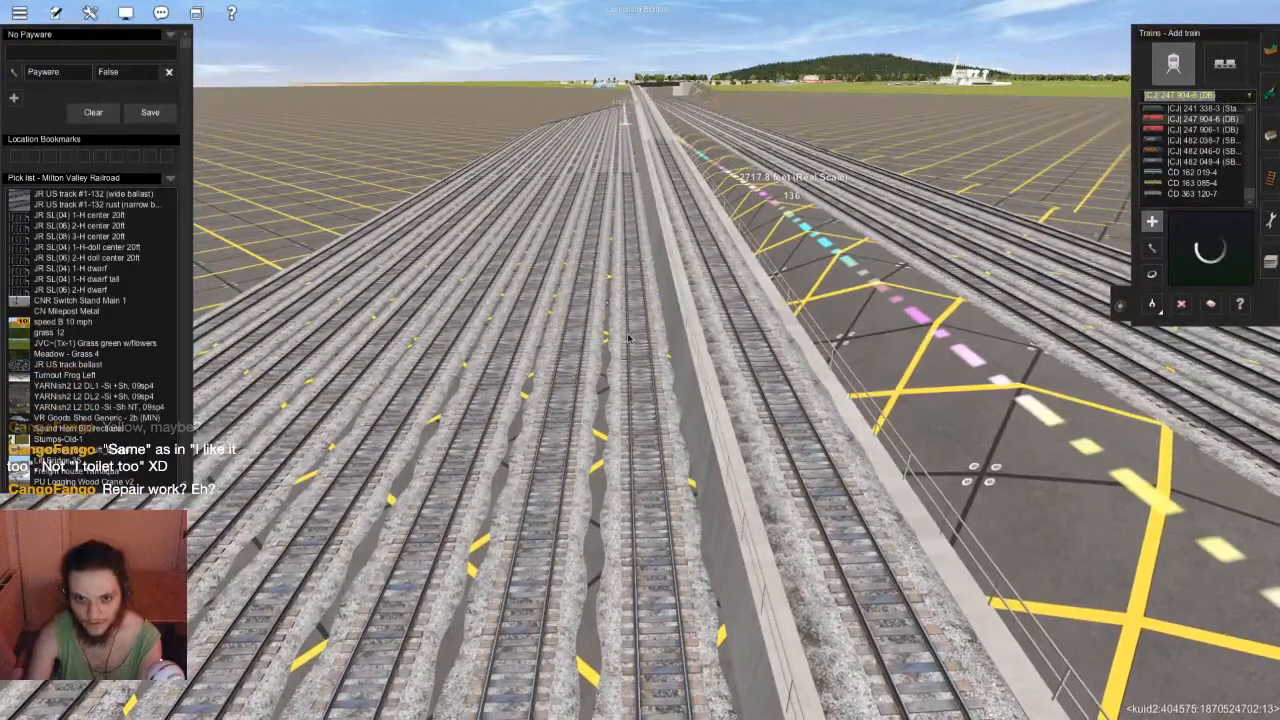
click(646, 362)
scroll(649, 360, up, 7)
right_drag(649, 360, 626, 363)
scroll(610, 387, down, 4)
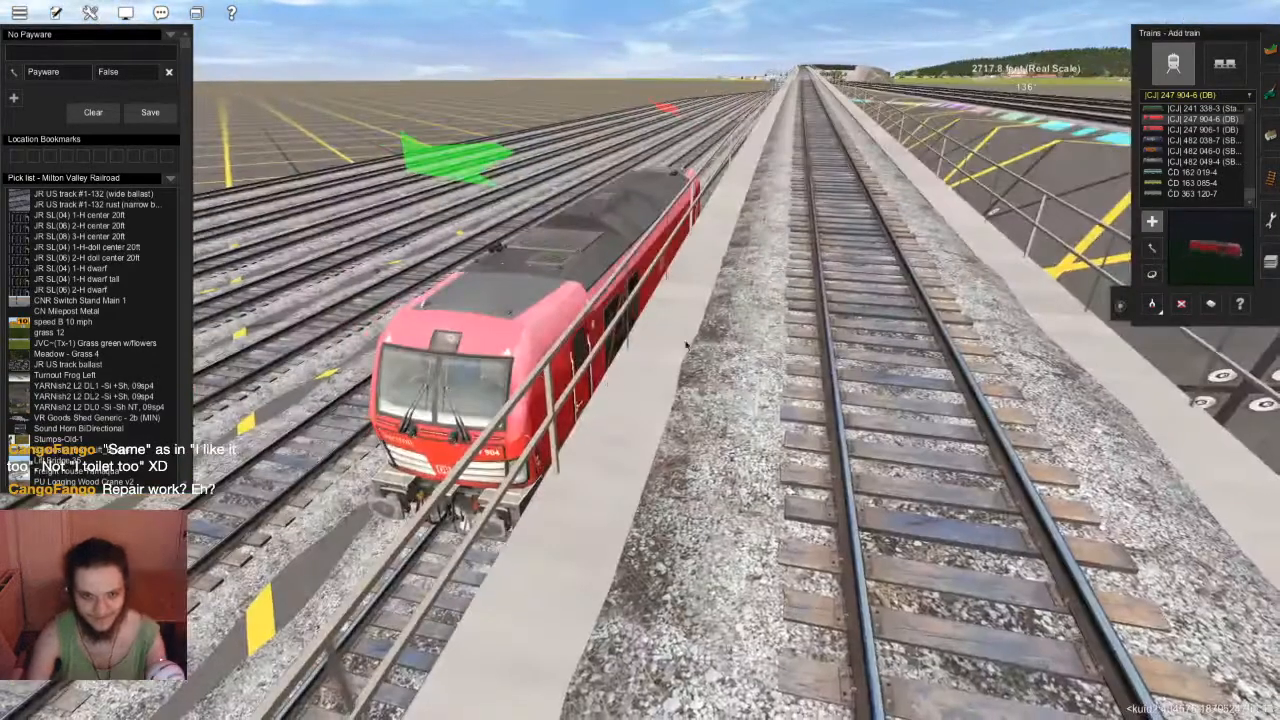
key(d)
click(604, 382)
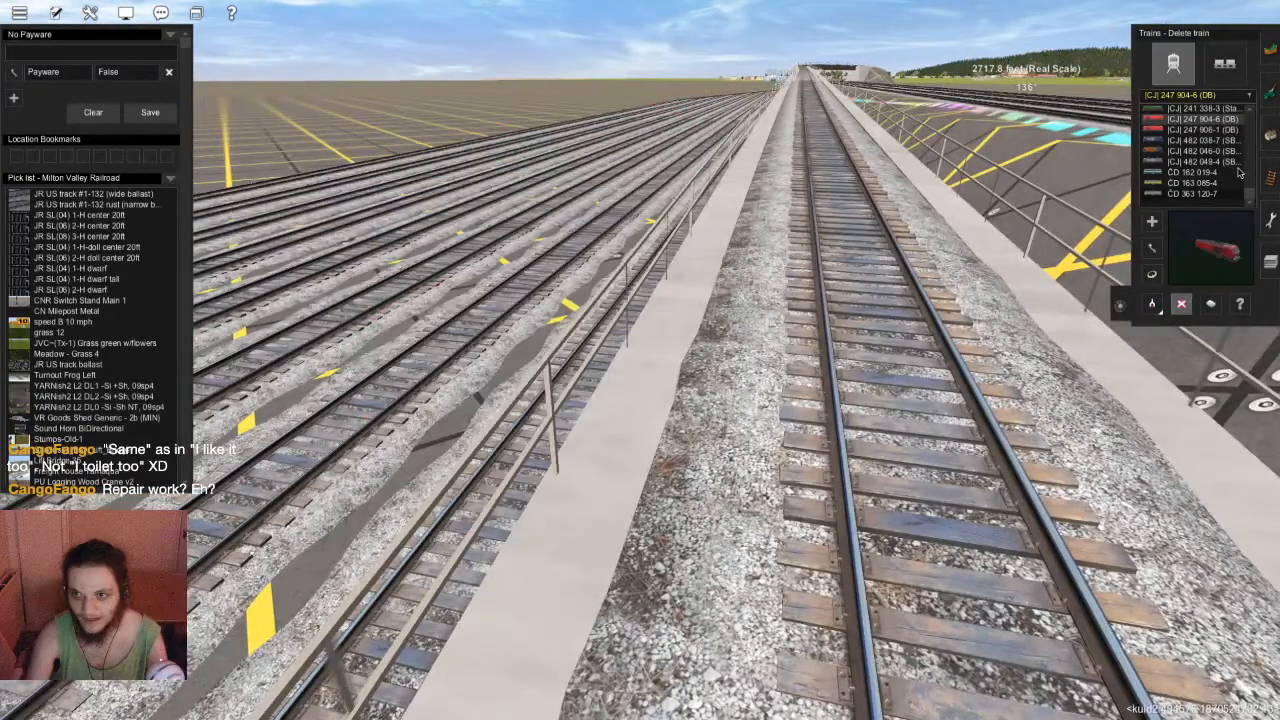
Filter the train list by "UP" and place a UP_E9B with a UP_E9A coupled to it on the elevated track behind the retaining wall
scroll(1240, 170, down, 5)
click(65, 53)
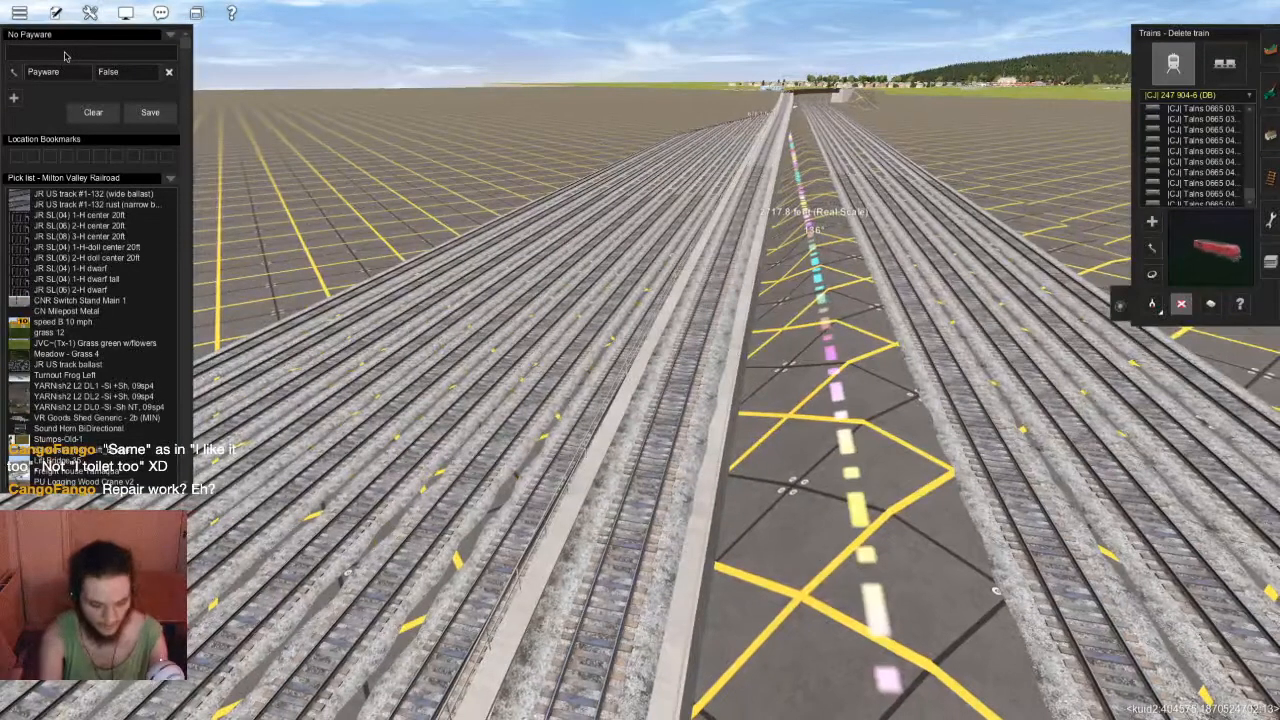
text(UP)
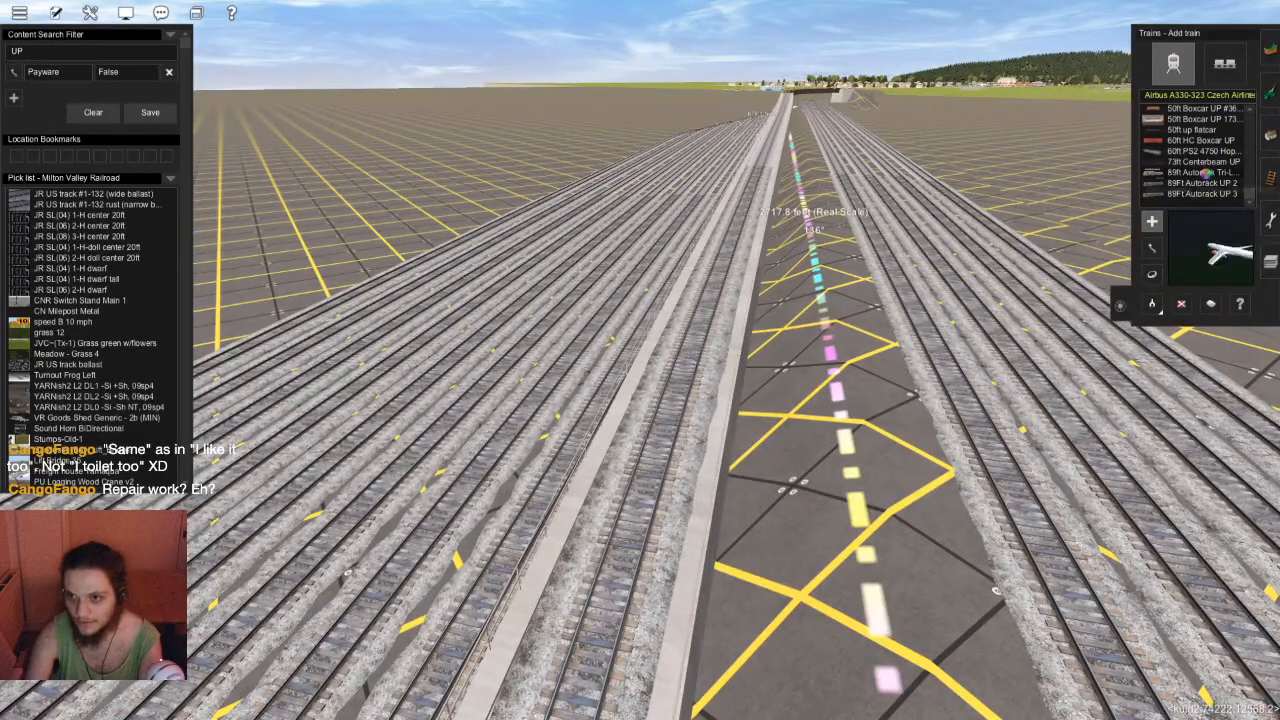
scroll(1200, 165, up, 3)
click(1183, 140)
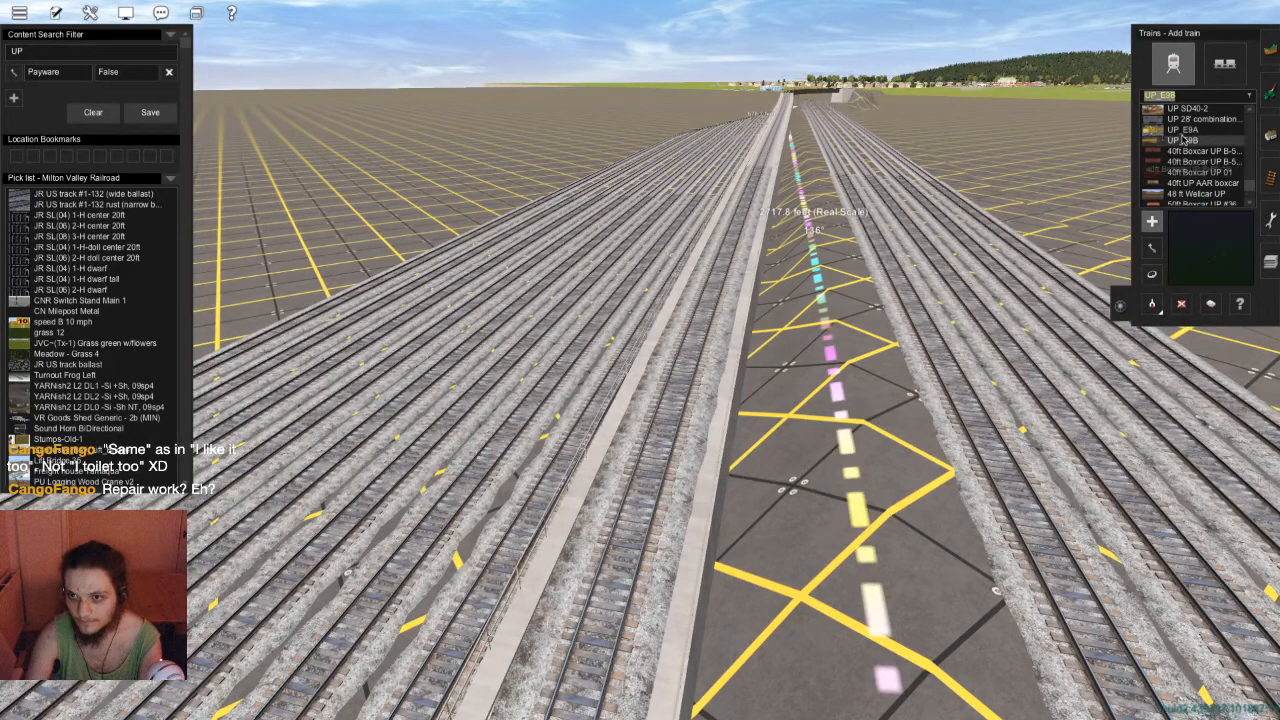
click(652, 437)
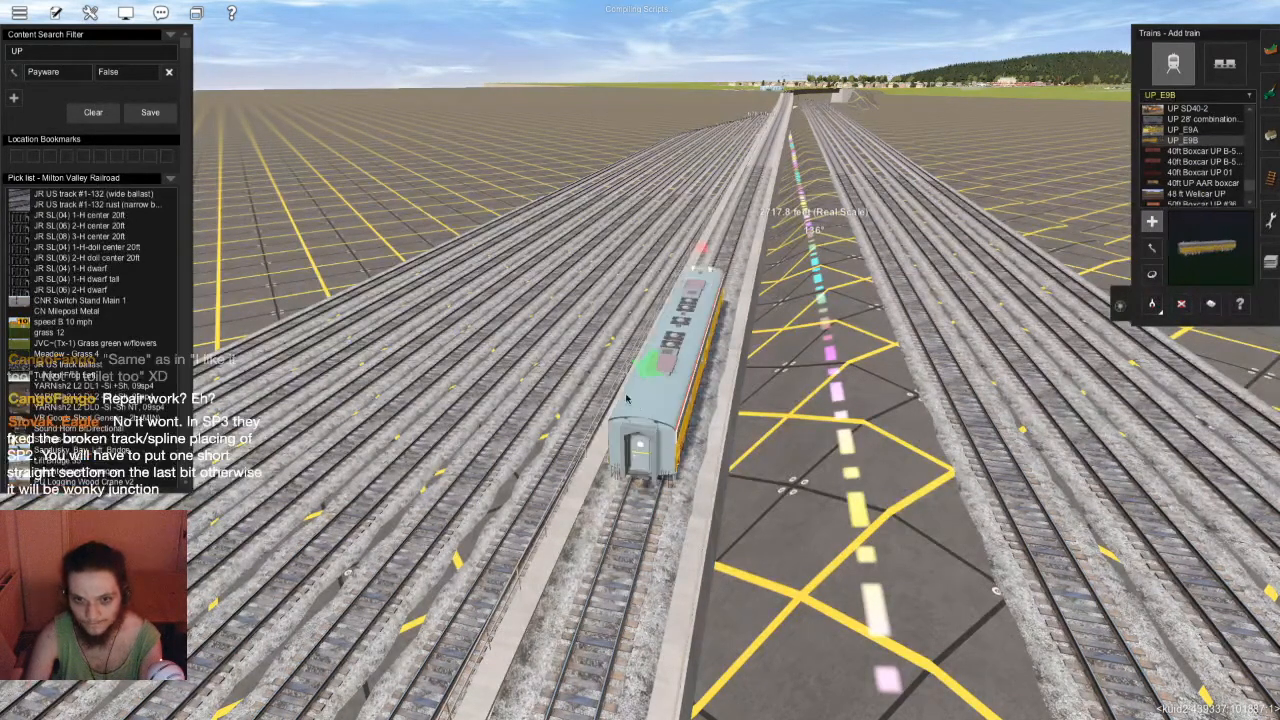
click(1190, 130)
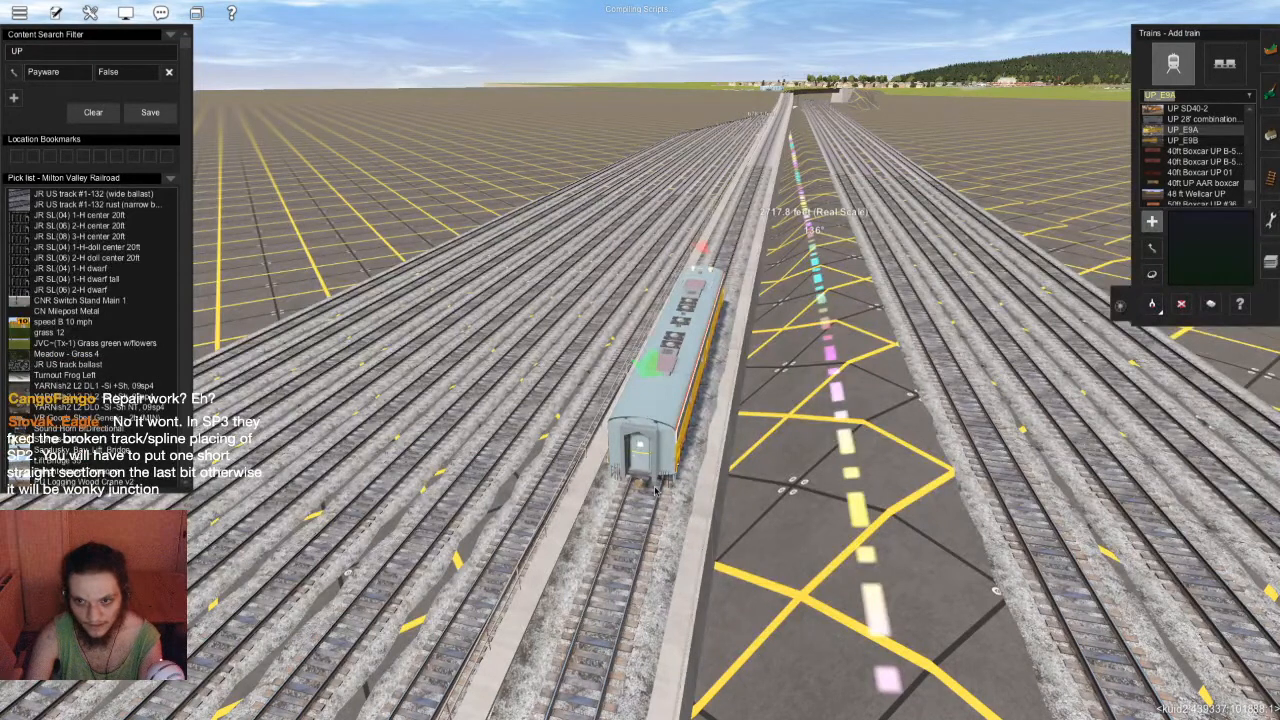
click(628, 510)
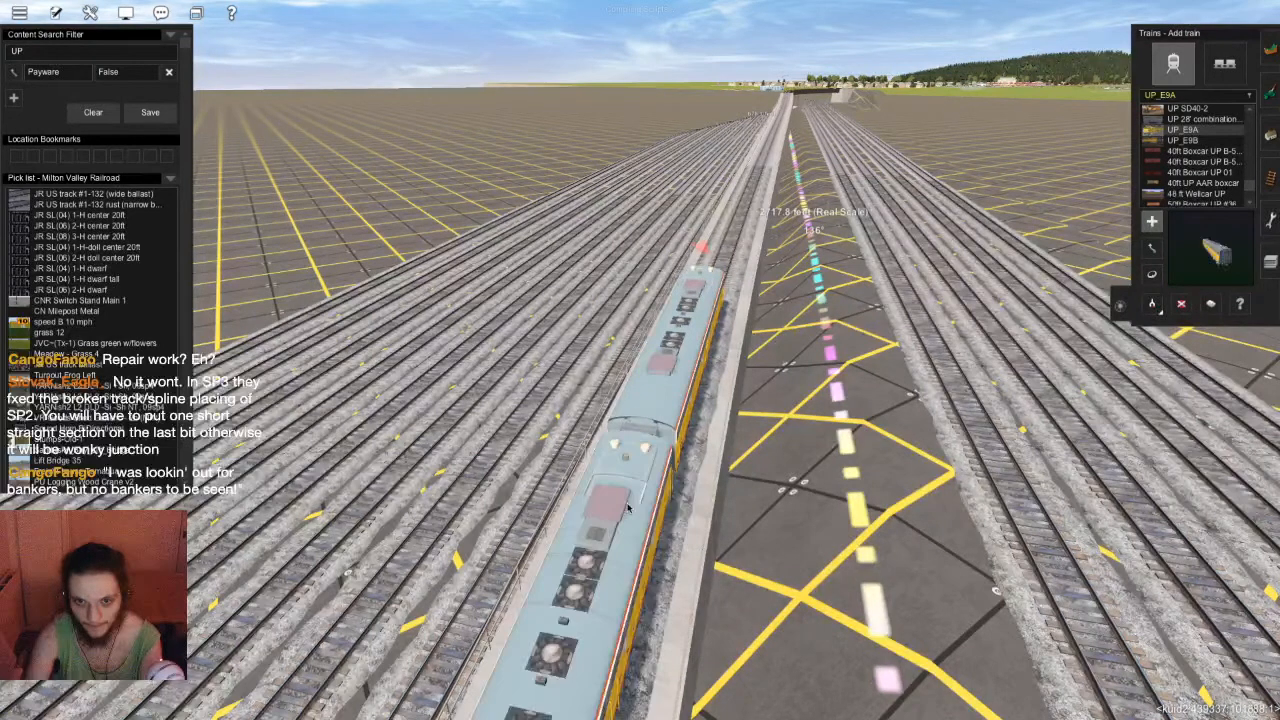
Move the two-unit Union Pacific consist from the elevated track to the lower yard track beside the retaining wall
key(Left)
click(1152, 248)
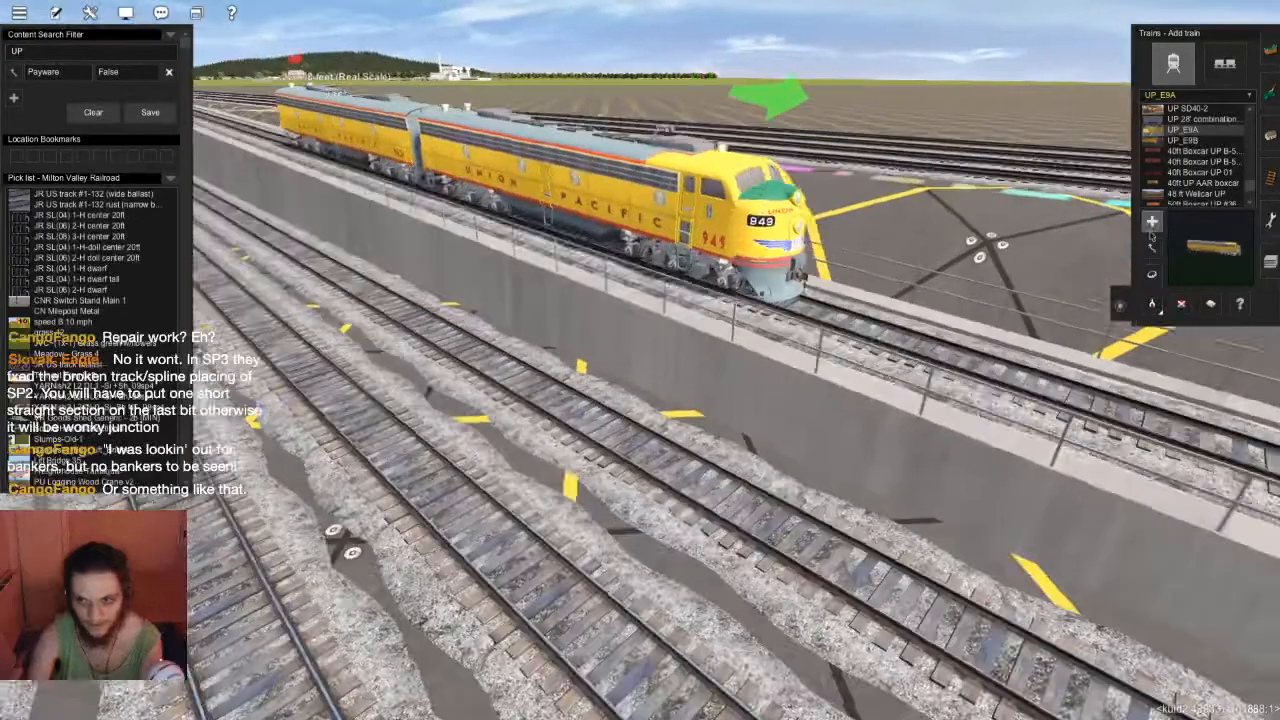
key(Up)
drag(735, 287, 312, 170)
Examine the clearance between the Union Pacific locomotives, the retaining wall and the neighbouring yard tracks
right_click(345, 195)
key(Left)
scroll(700, 453, up, 5)
key(Down)
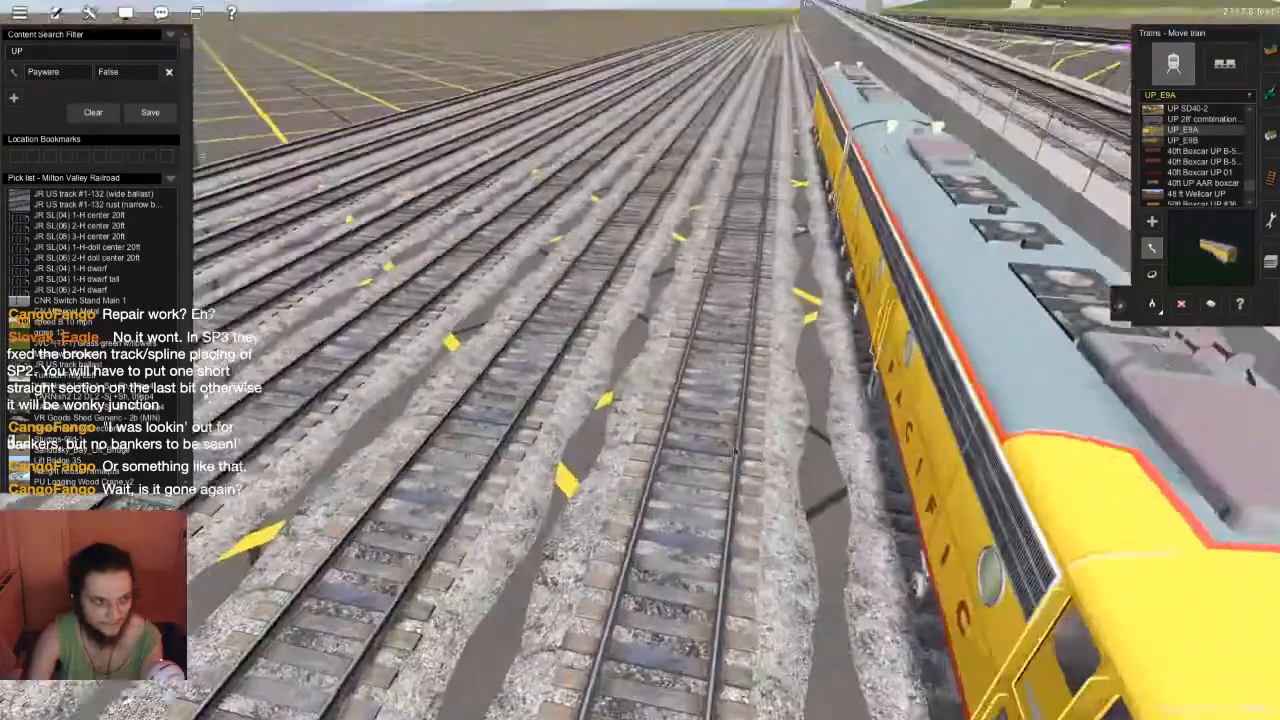
right_drag(700, 453, 698, 316)
right_drag(678, 217, 671, 372)
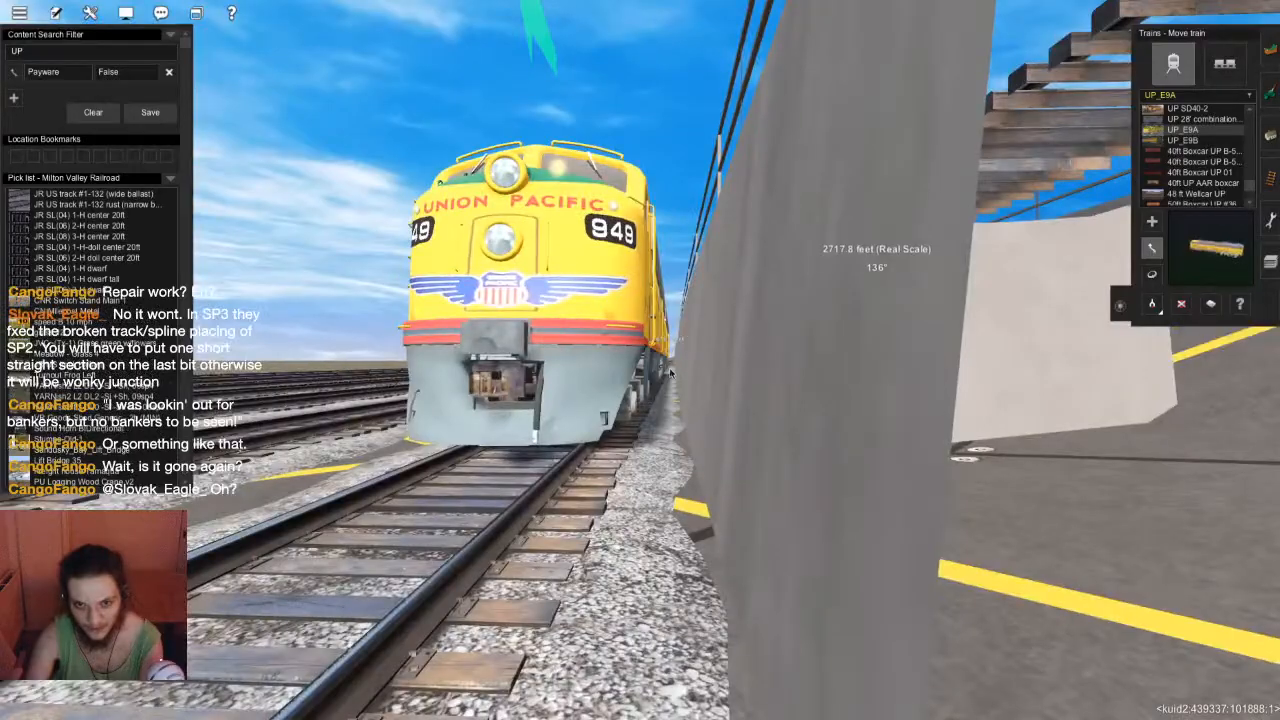
key(Up)
scroll(671, 380, down, 3)
key(Left)
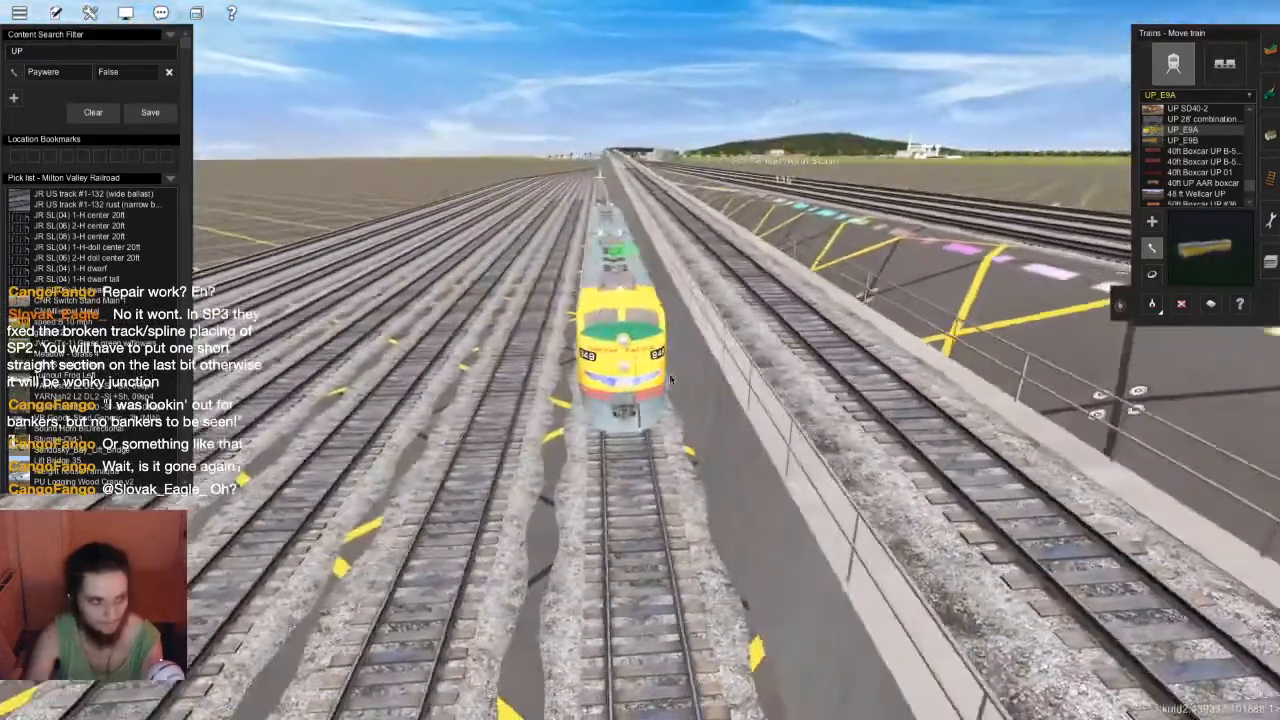
key(Down)
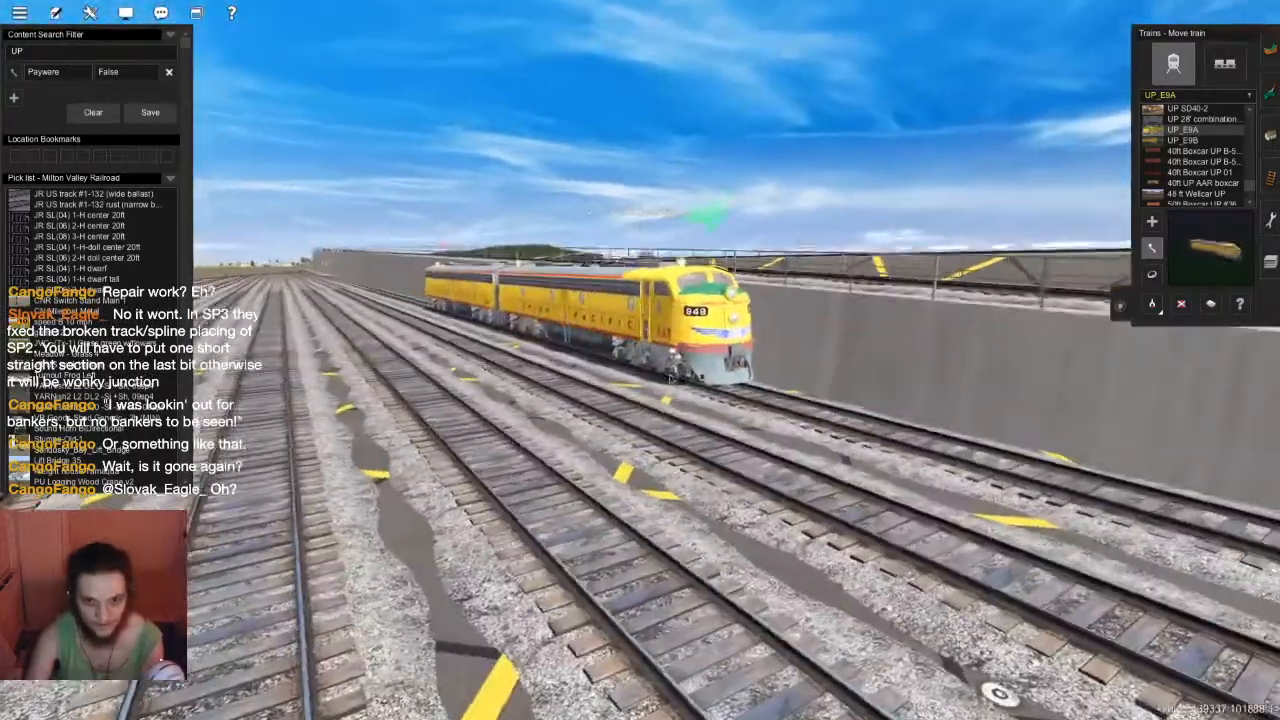
scroll(671, 380, up, 3)
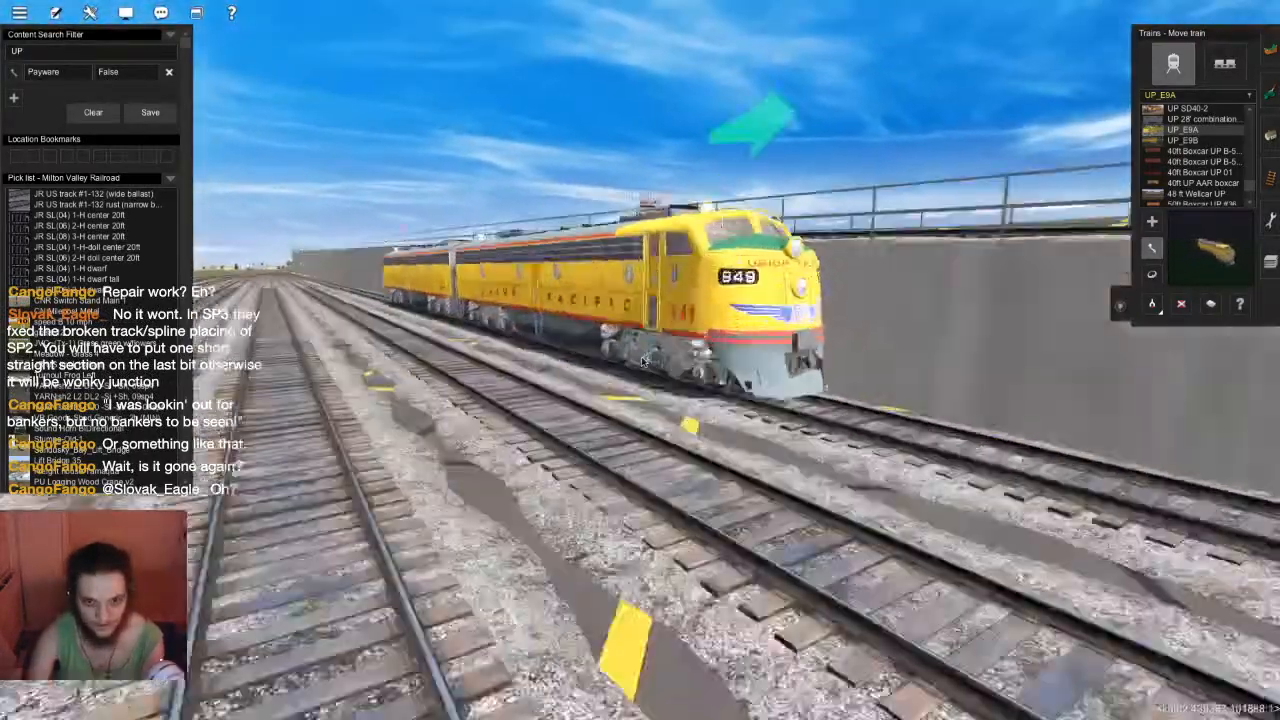
key(Up)
scroll(566, 315, down, 3)
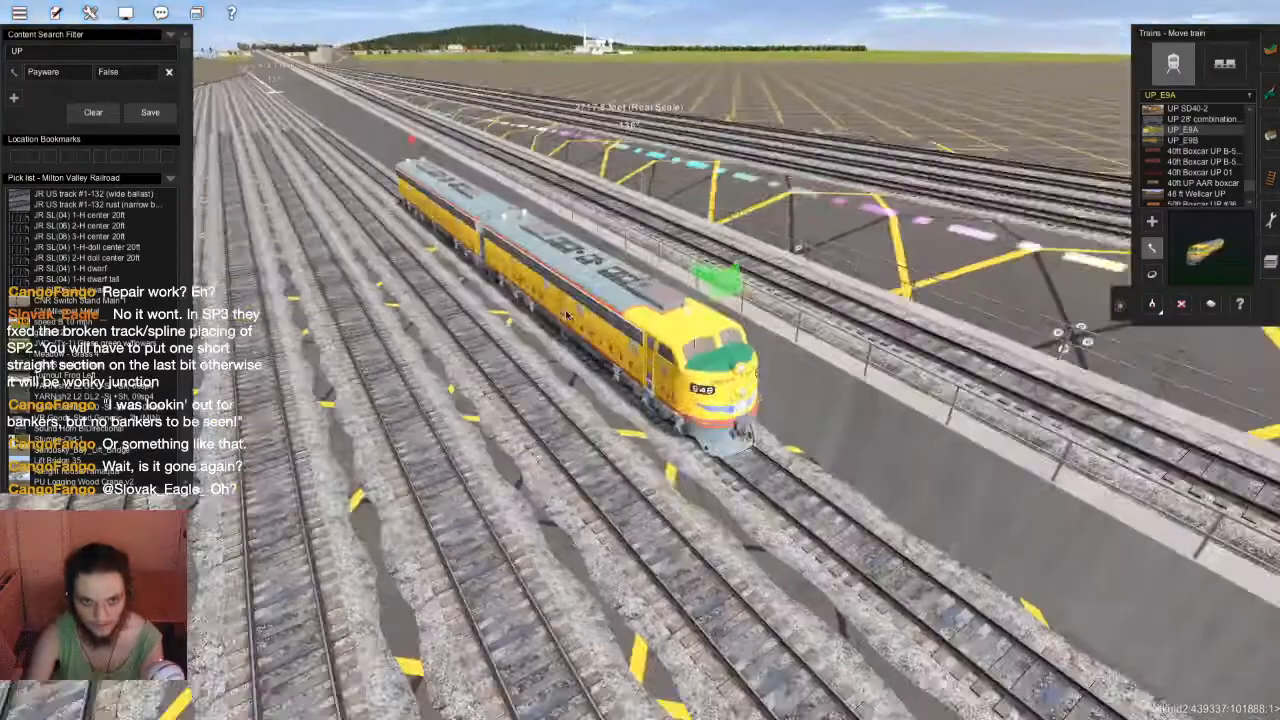
Add a second UP_E9A behind the UP_E9B, rotate it to face outward, and put away the train tools
right_click(566, 315)
key(Left)
key(a)
click(392, 287)
key(r)
click(392, 287)
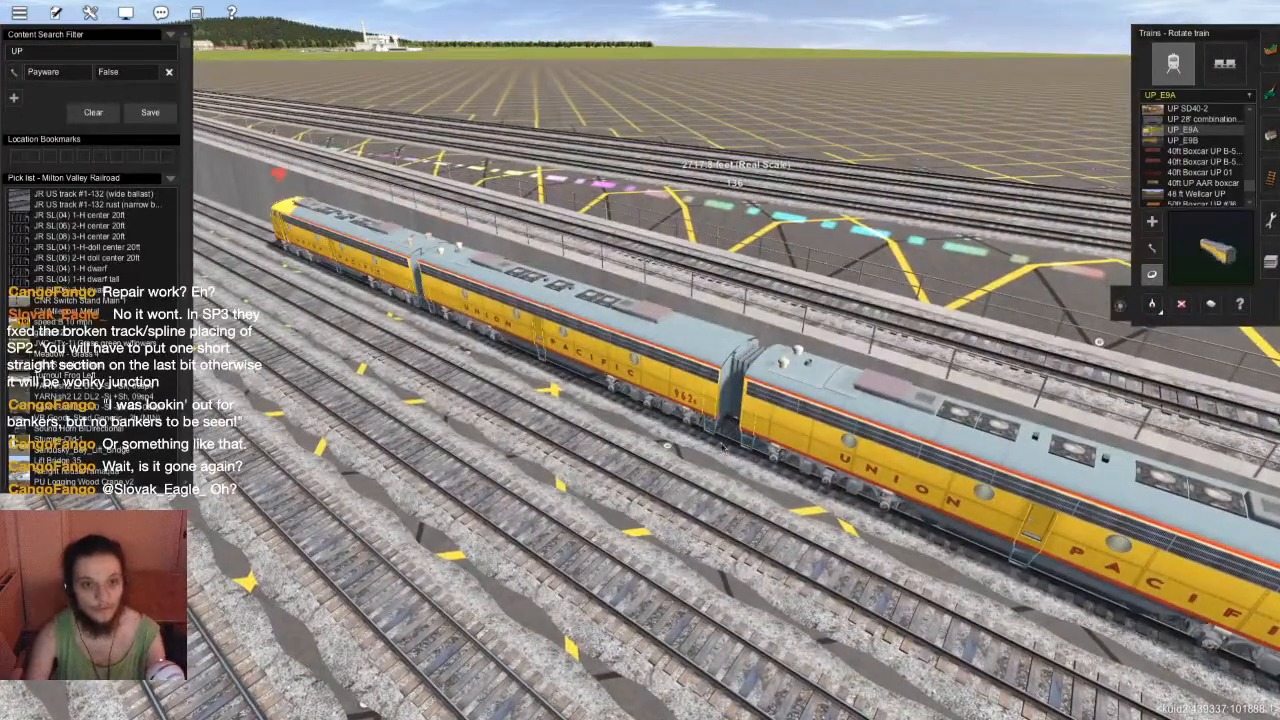
right_click(752, 462)
key(F6)
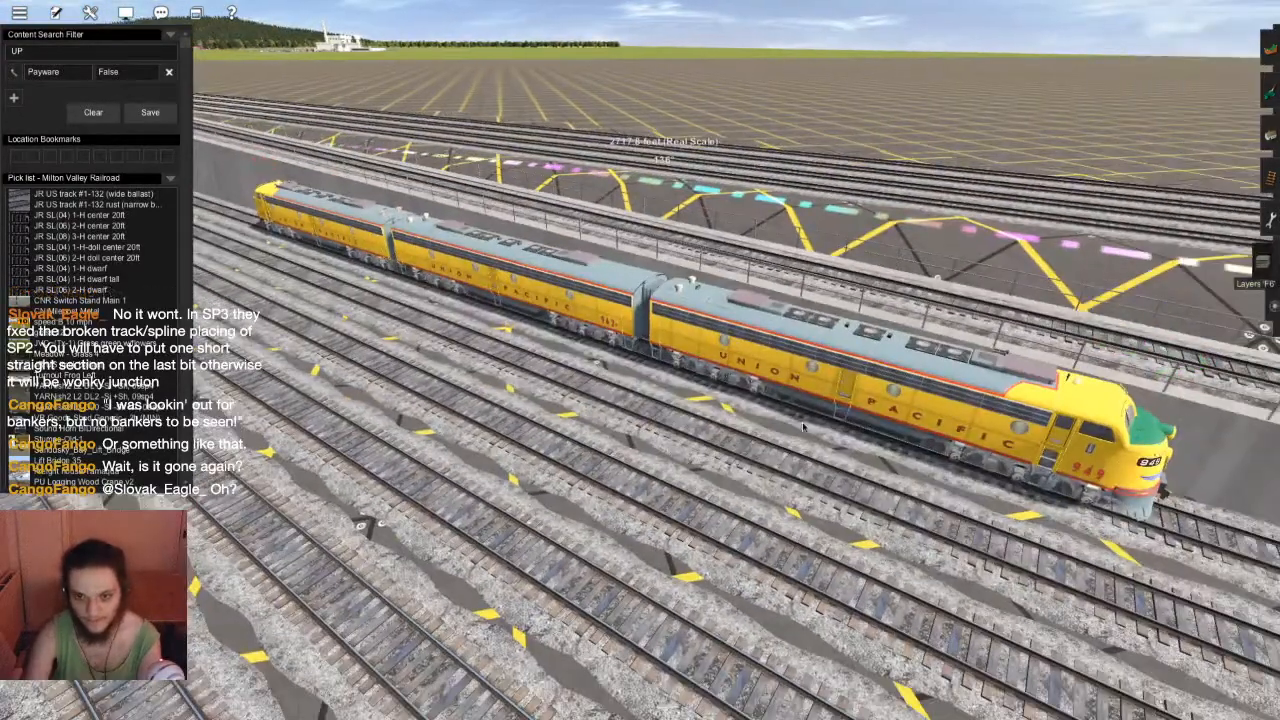
Examine the Union Pacific E9's side, trucks and cab up close beside the retaining wall and neighbouring yard track
key(Left)
scroll(958, 252, up, 2)
scroll(958, 252, up, 3)
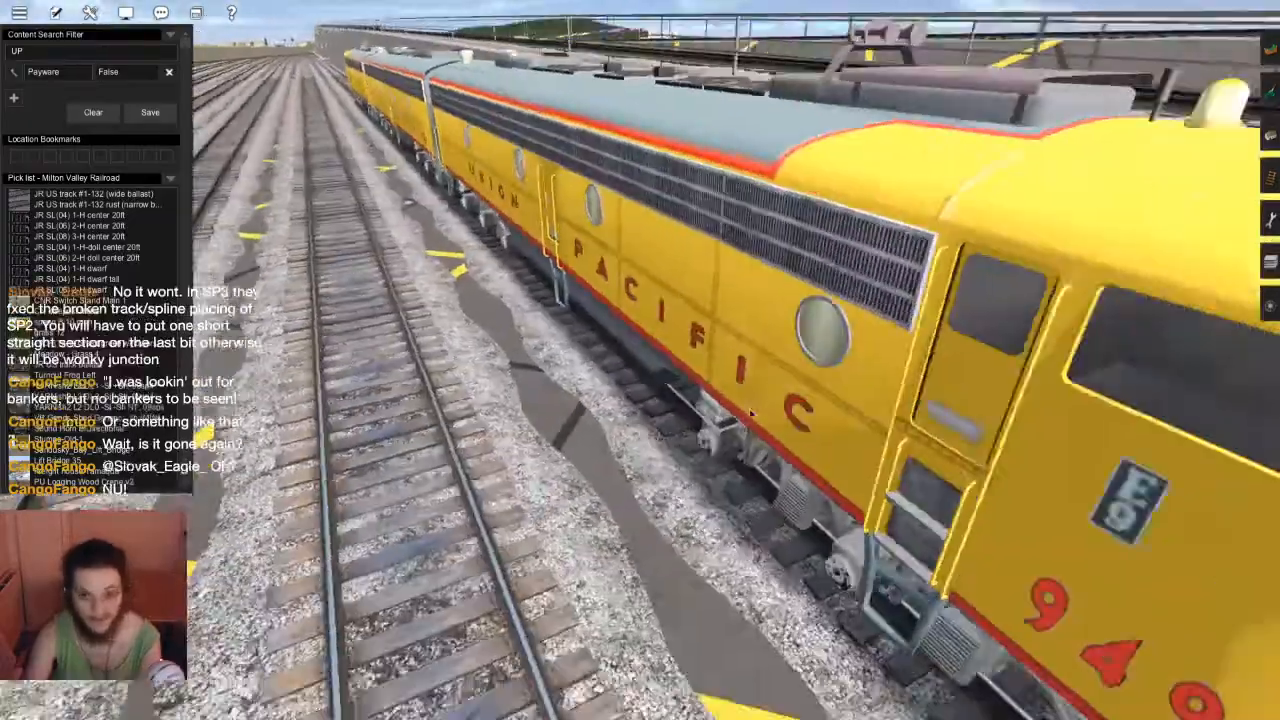
right_click(760, 408)
key(Right)
key(Down)
key(Up)
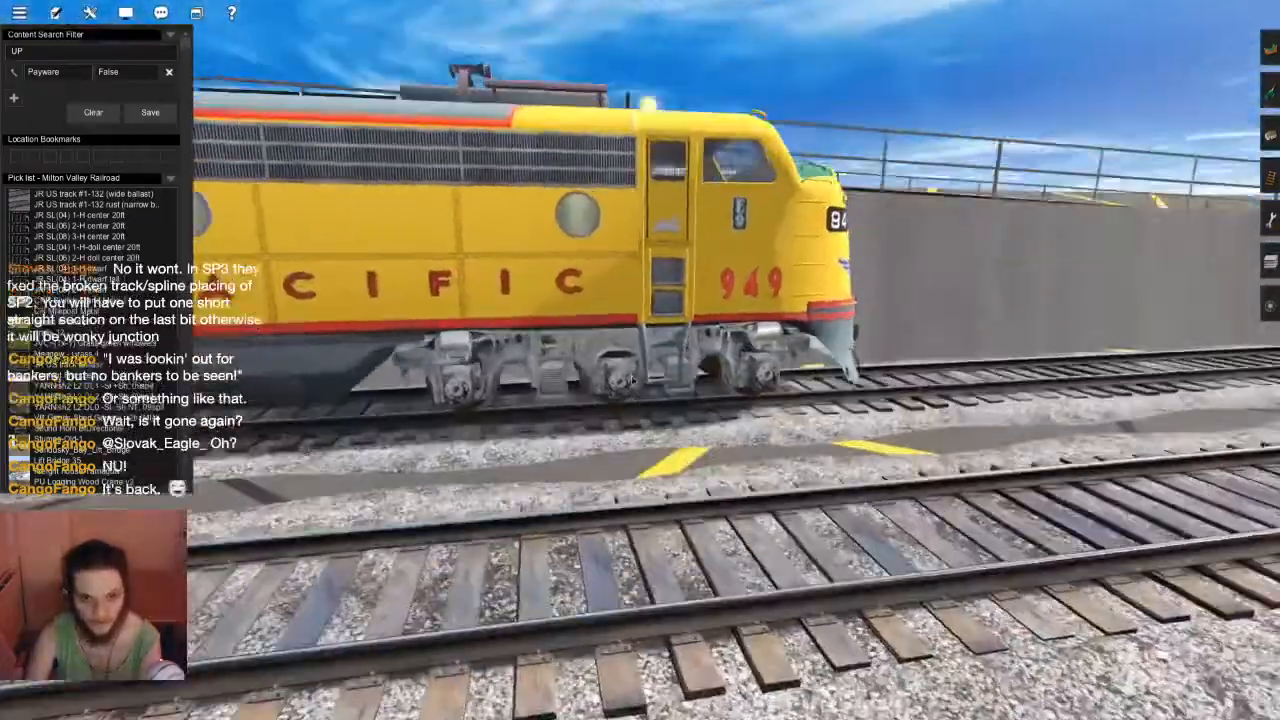
key(Left)
scroll(633, 380, up, 1)
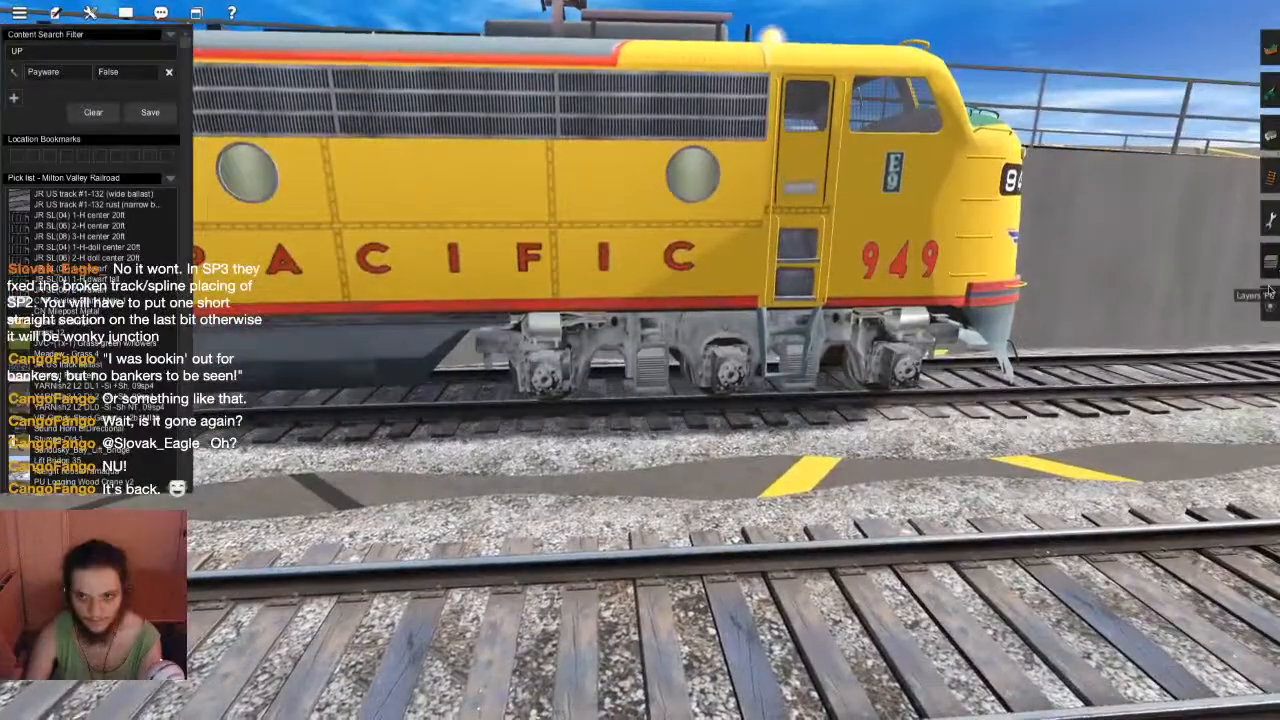
key(Left)
scroll(618, 337, up, 2)
scroll(618, 337, up, 1)
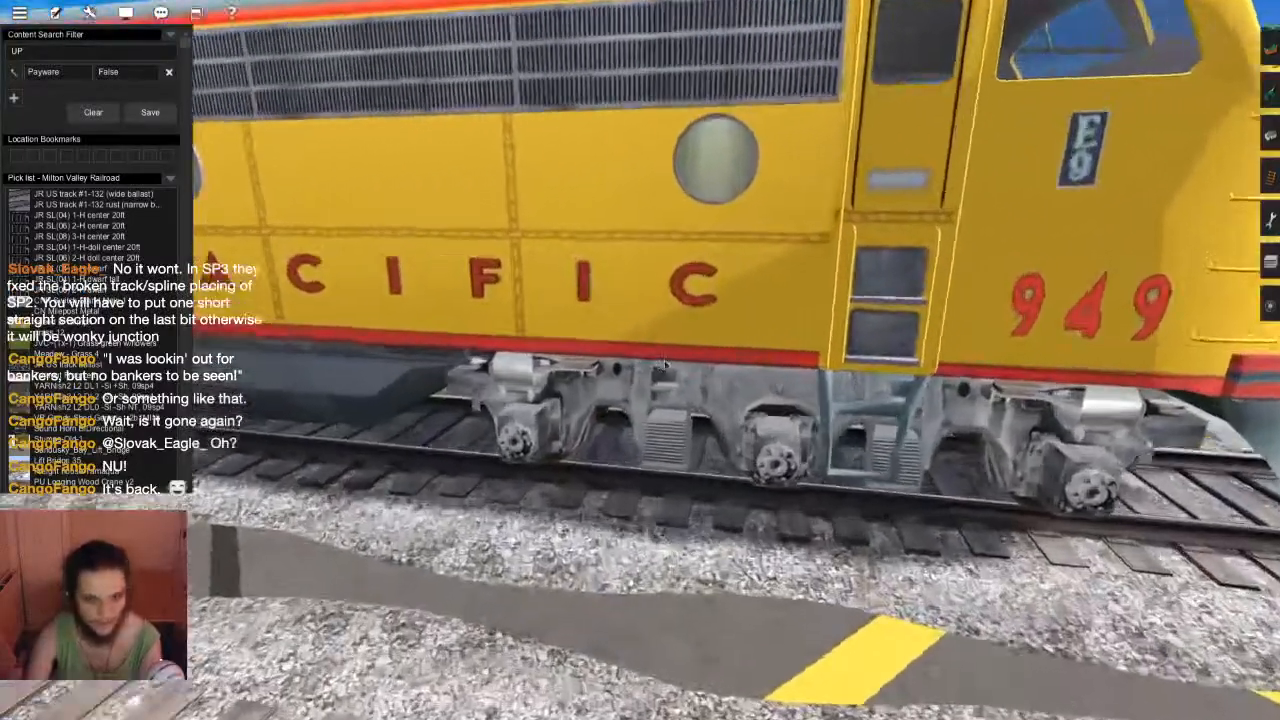
key(Down)
key(Left)
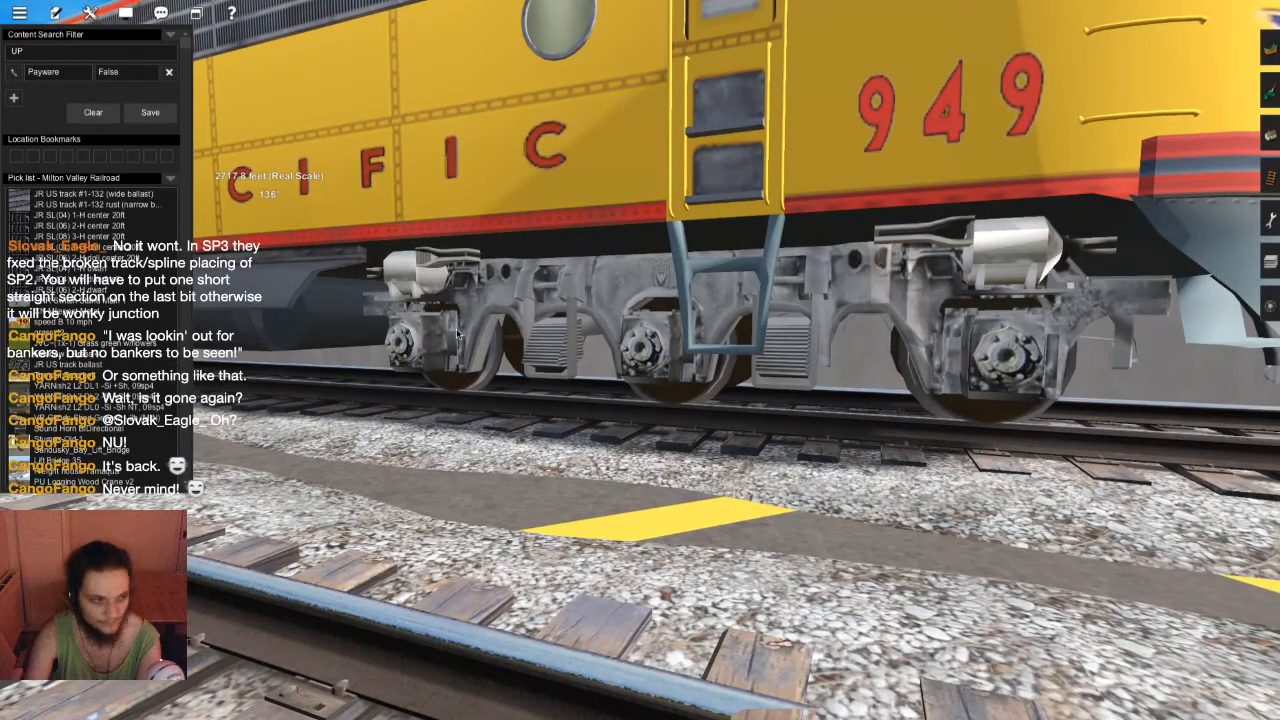
key(Left)
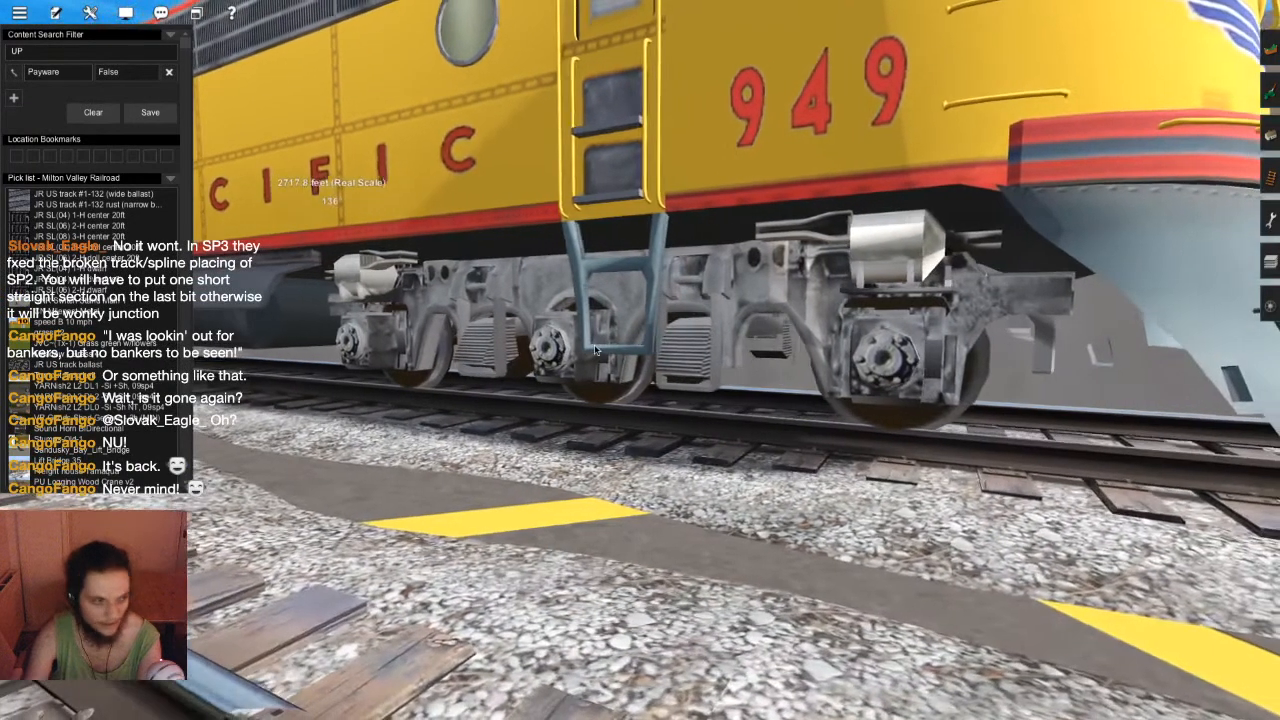
key(Up)
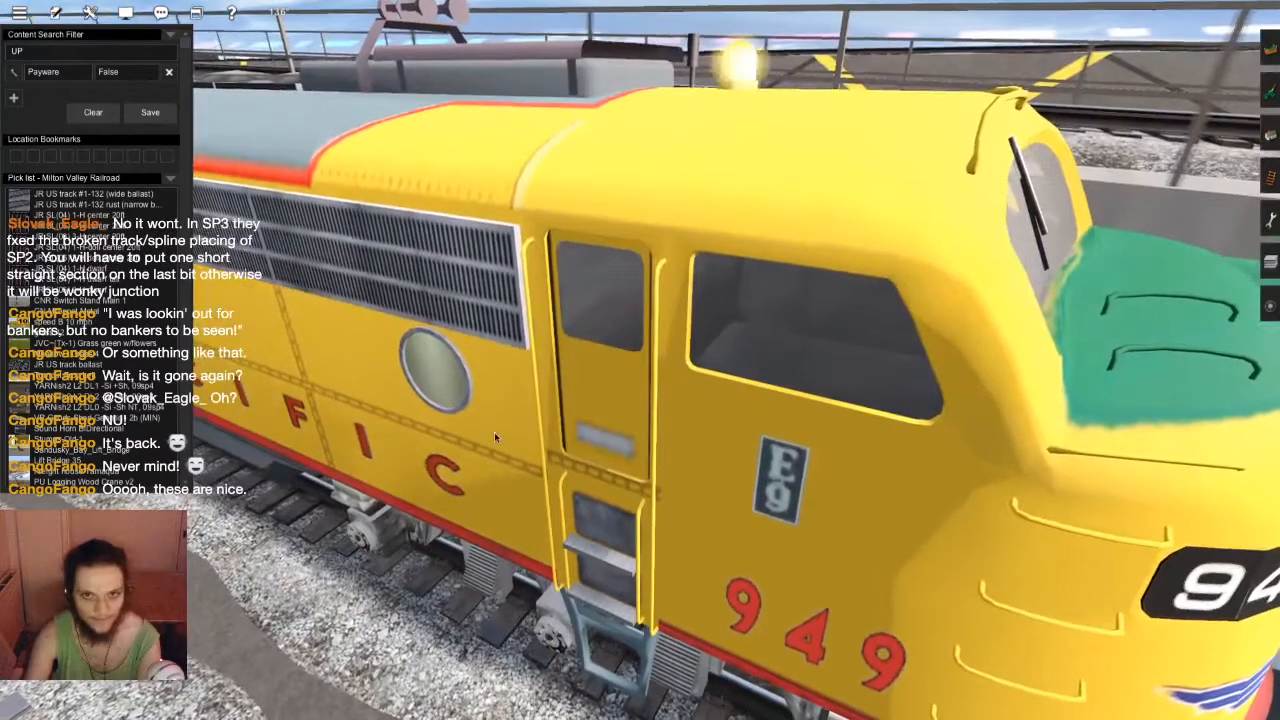
scroll(633, 388, down, 5)
key(Right)
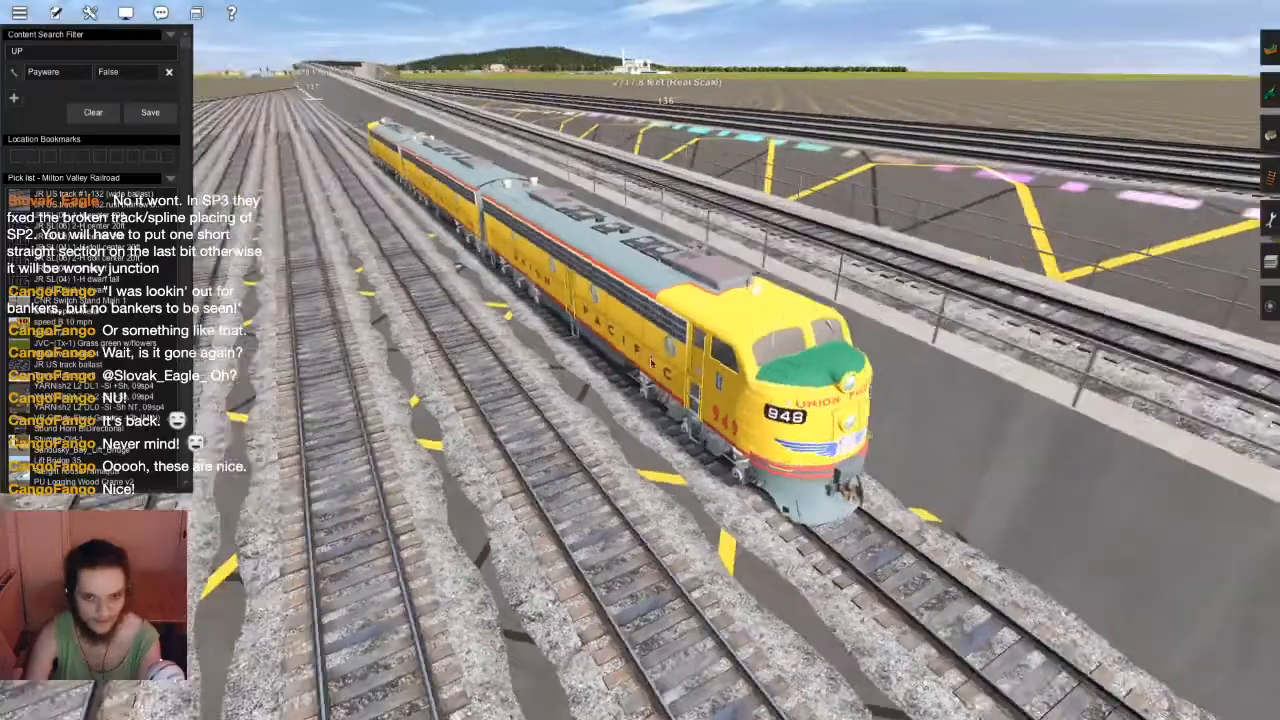
Delete the three-unit Union Pacific consist from the yard track beside the retaining wall
key(Left)
key(Right)
key(Left)
scroll(640, 365, down, 3)
key(Right)
key(Down)
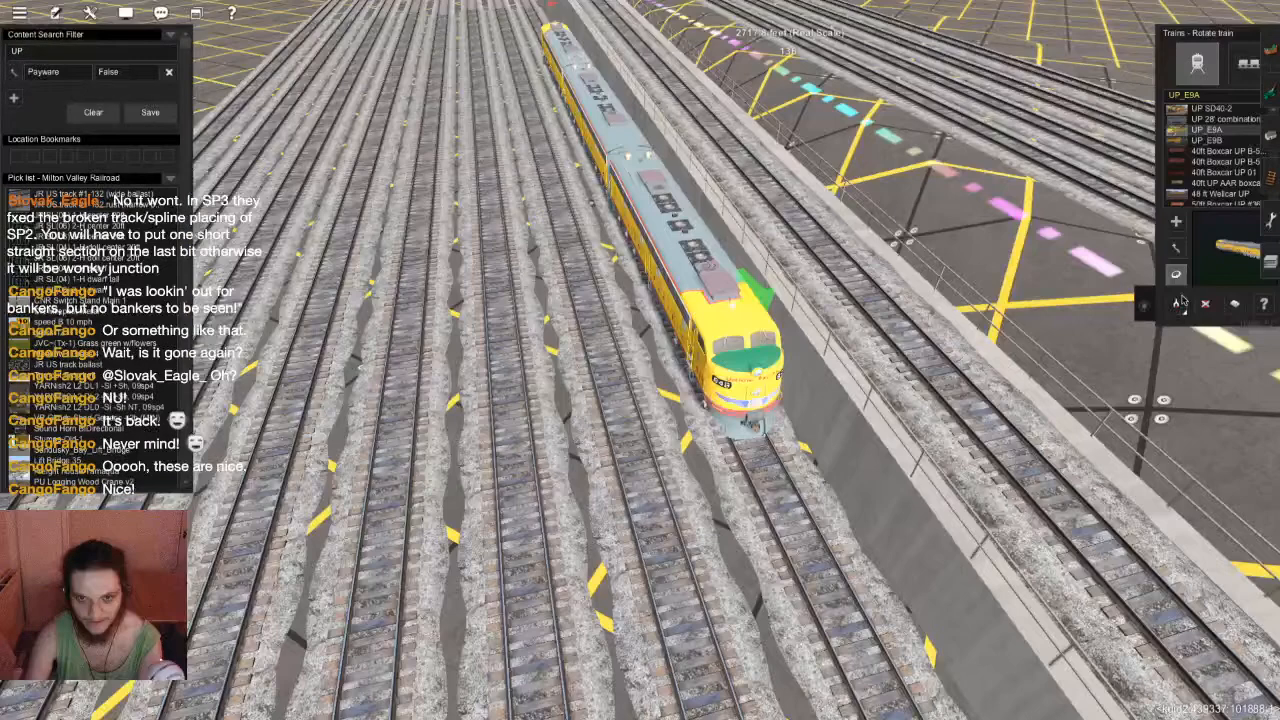
click(1182, 302)
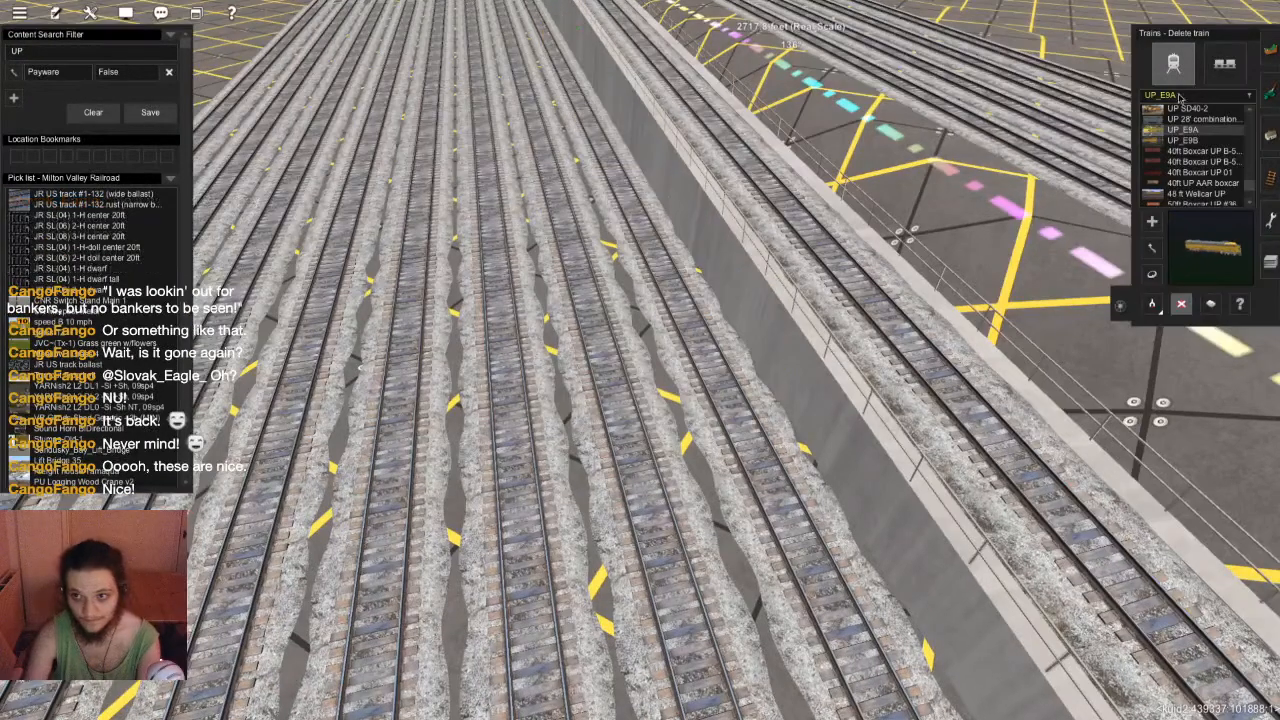
Try a UP 28' combination boxcar on the yard track beside the retaining wall, and undo its placement
click(1222, 118)
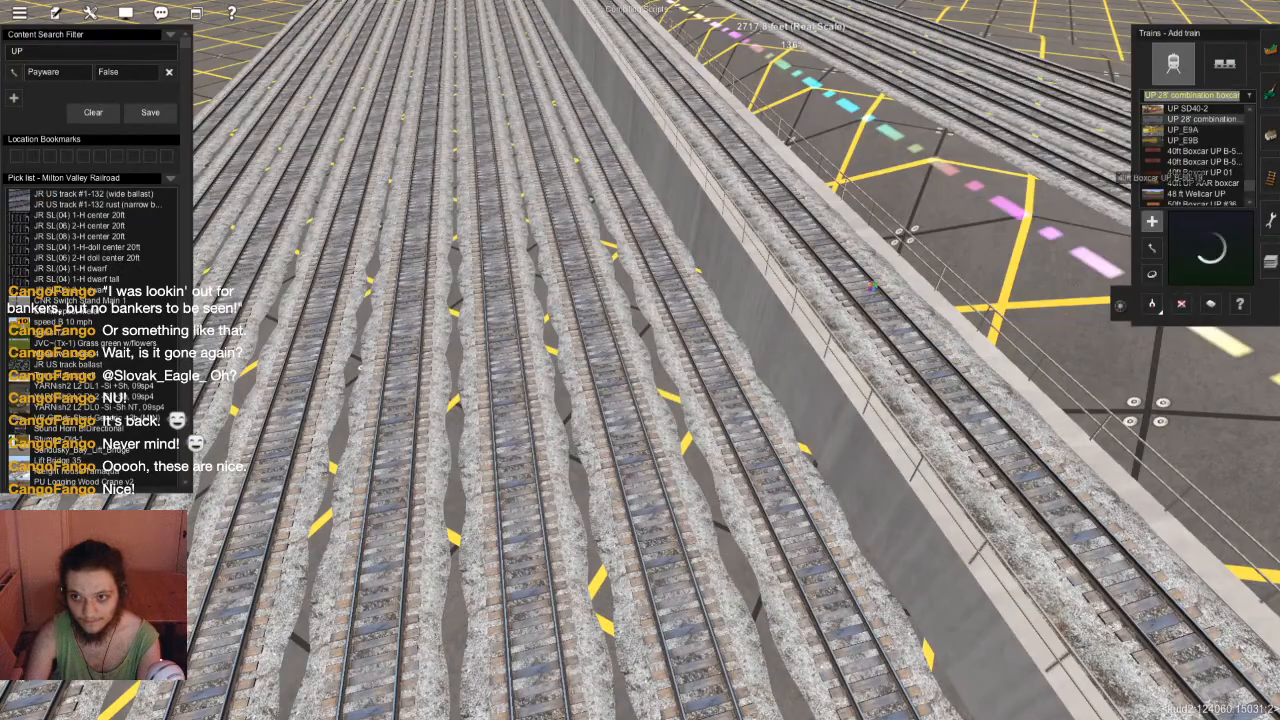
click(641, 363)
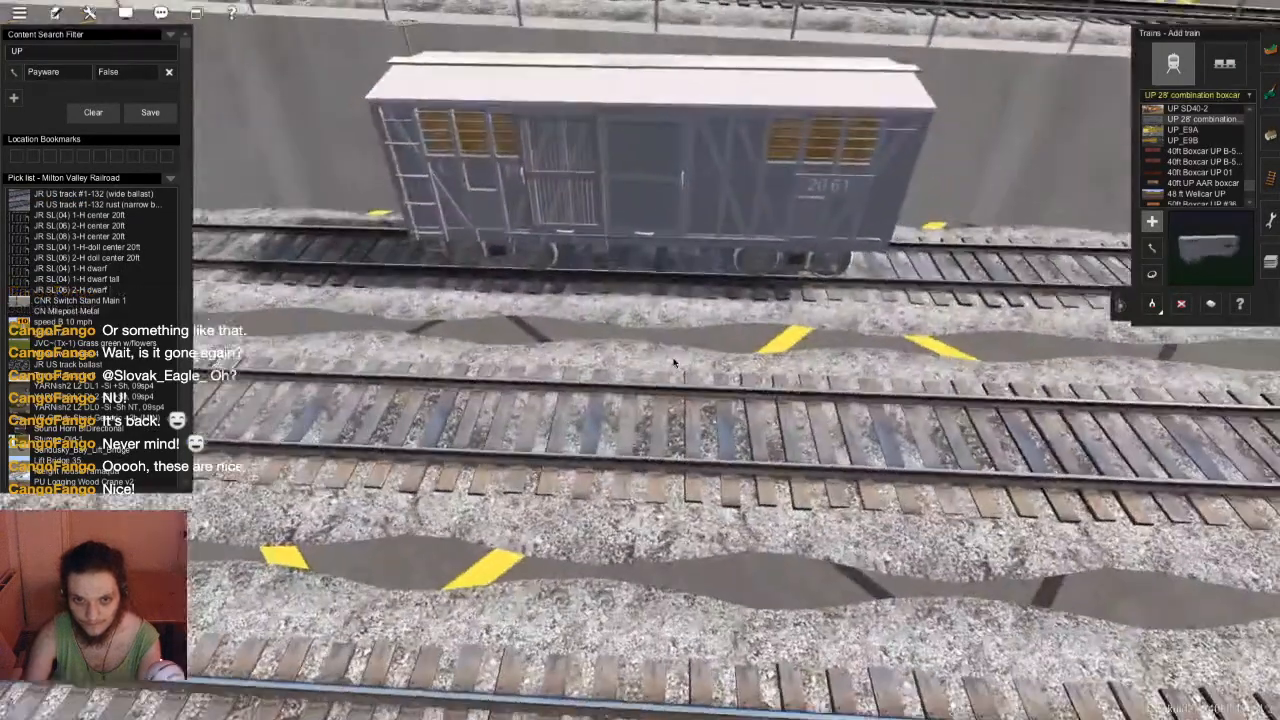
scroll(674, 363, down, 5)
key(Left)
key(ctrl+z)
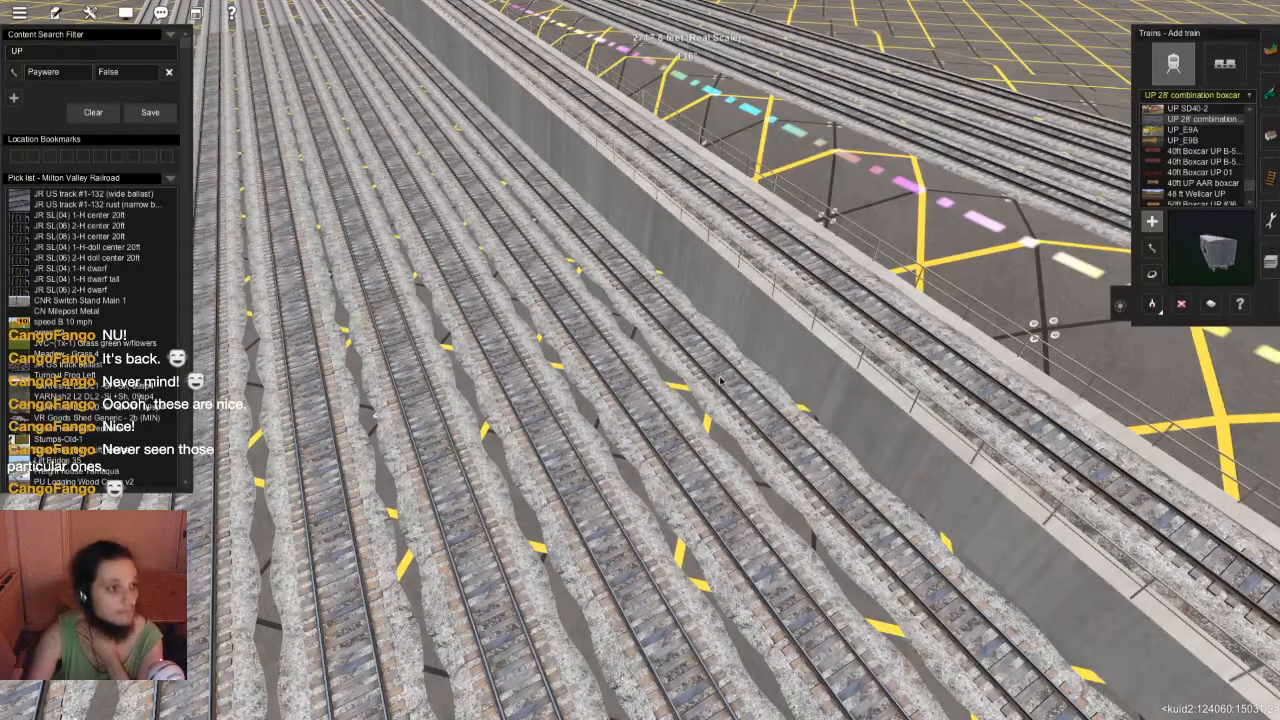
Insert a spline point in the outermost yard track just before the ladder's first crossing and switch to straightening track
right_click(588, 274)
scroll(594, 449, down, 5)
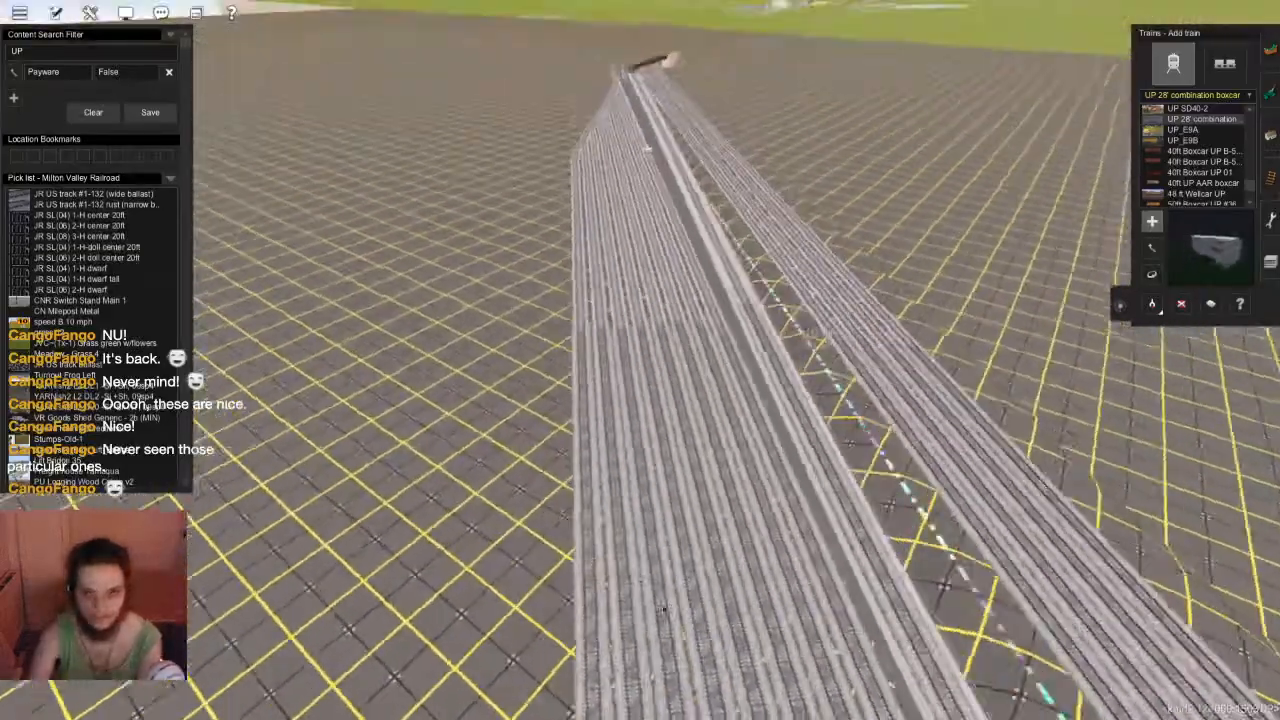
right_drag(662, 609, 659, 357)
key(F4)
scroll(659, 357, up, 3)
scroll(659, 357, up, 5)
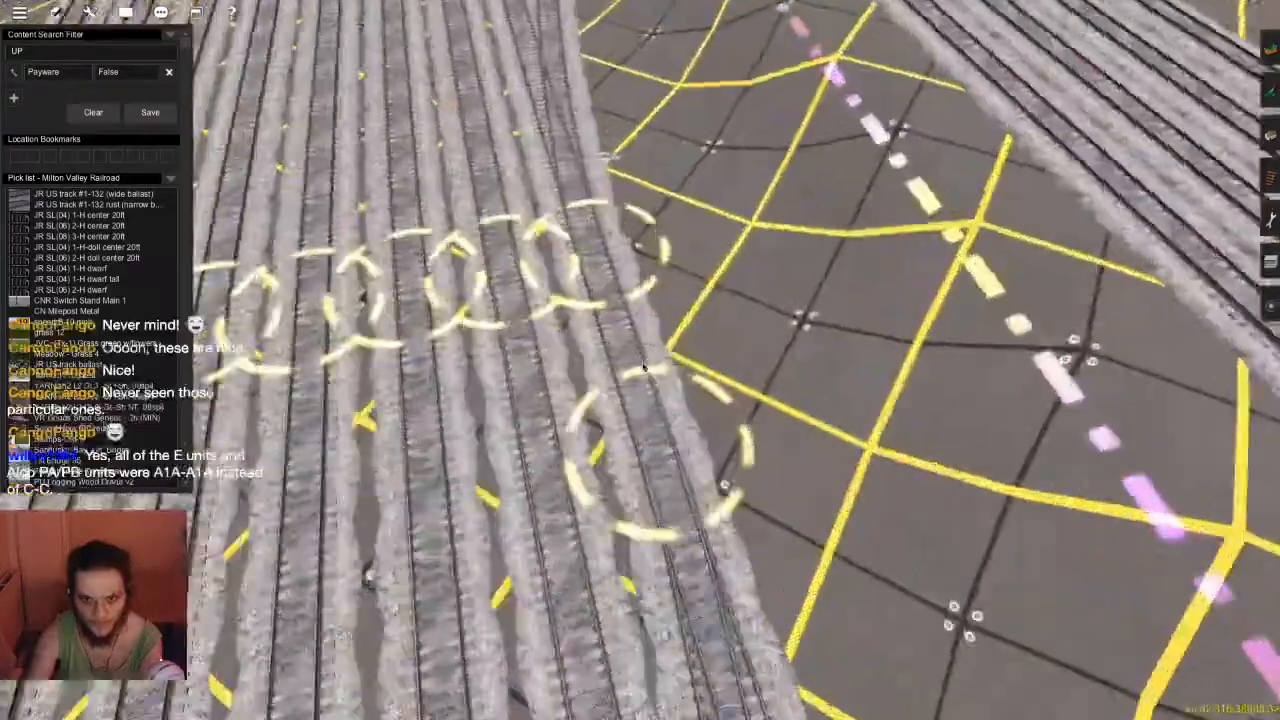
right_click(619, 596)
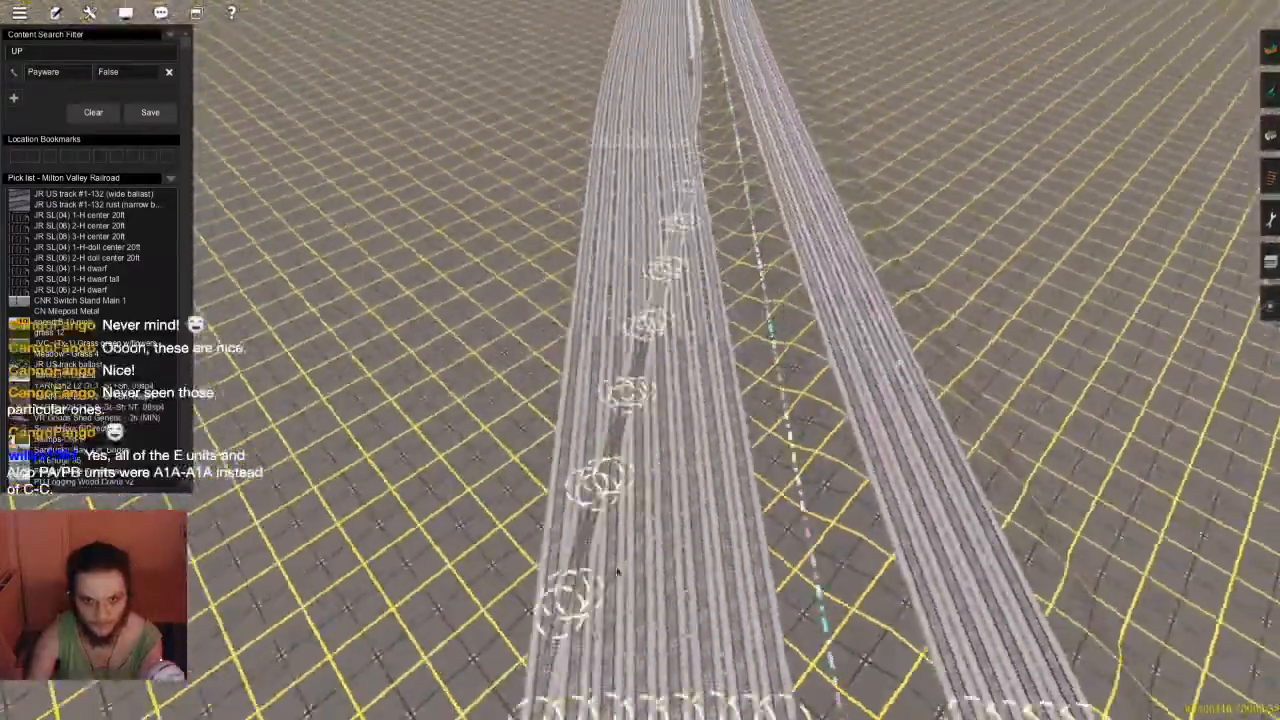
right_click(618, 572)
right_drag(618, 572, 652, 480)
scroll(655, 570, up, 5)
key(F4)
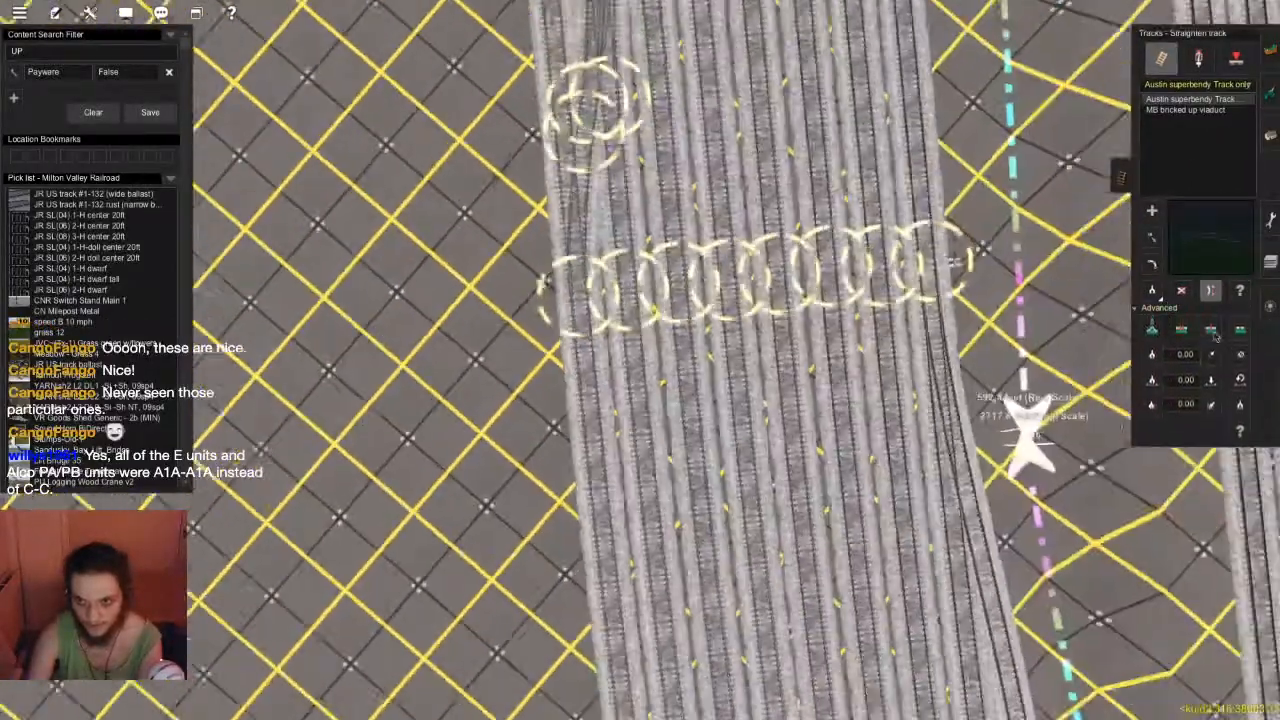
click(1211, 331)
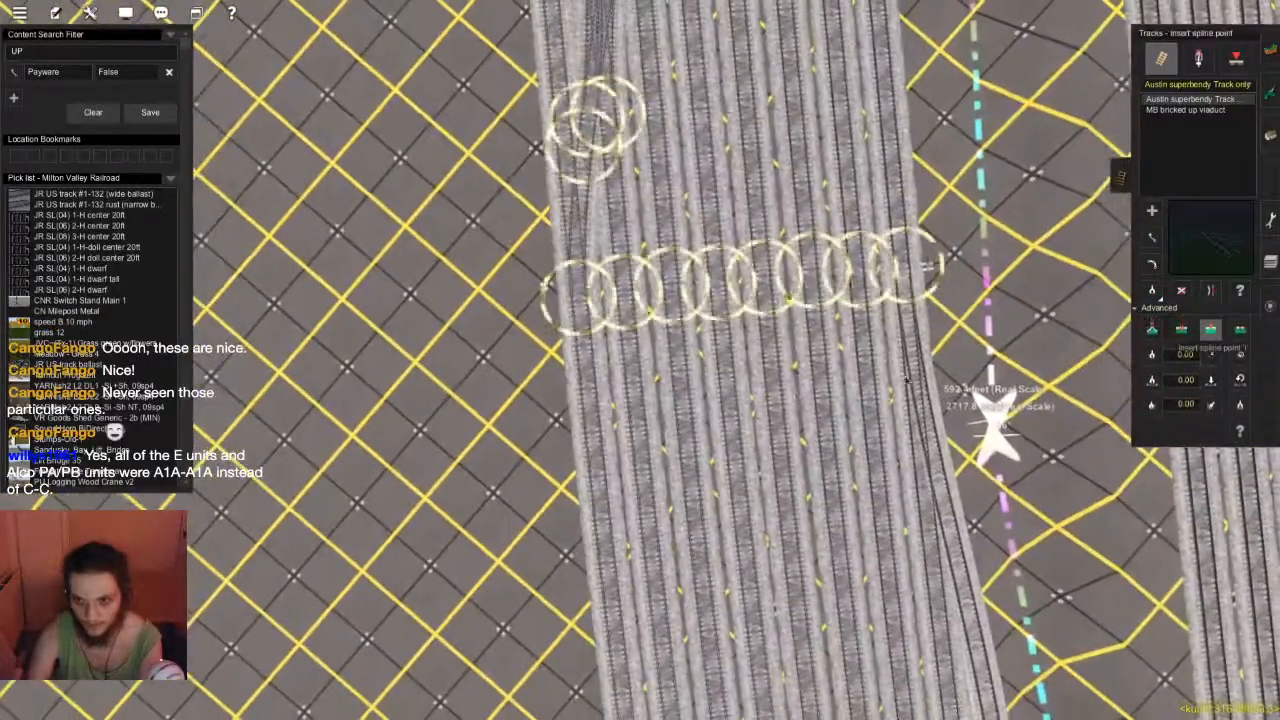
right_click(567, 367)
scroll(616, 351, up, 2)
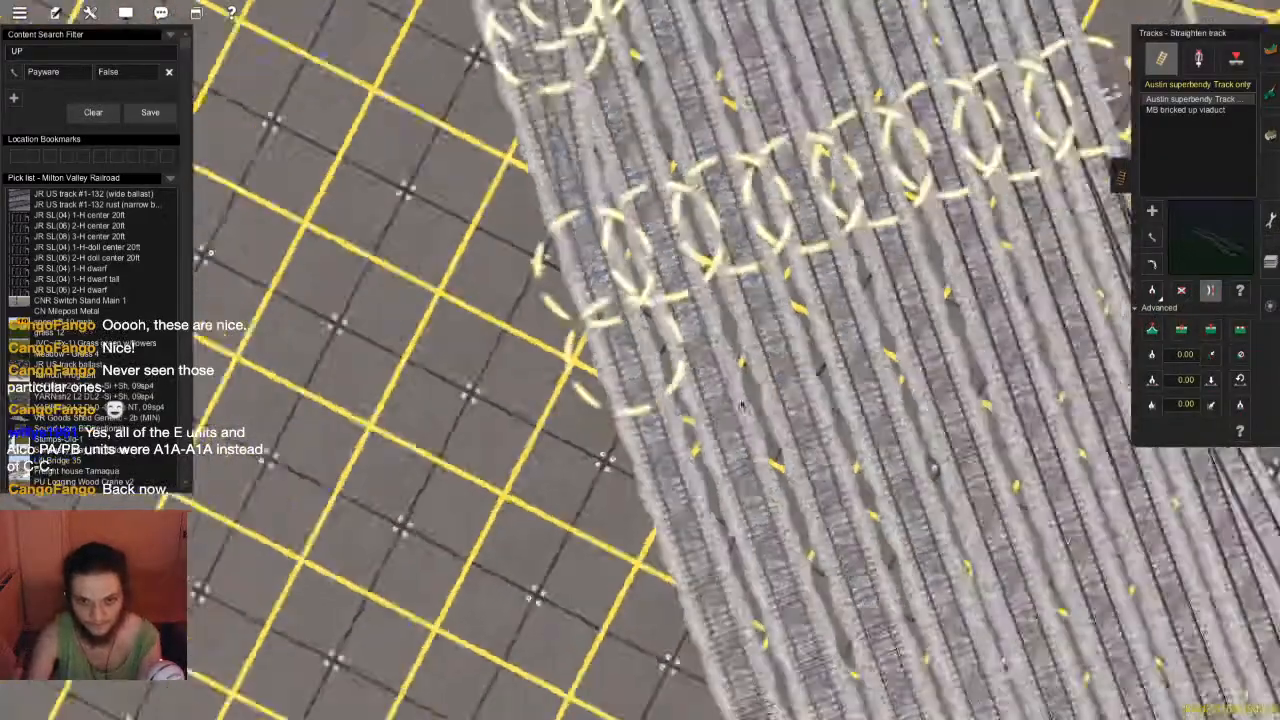
Examine the alignment of the yard tracks and ladder with the track tools and spline circles hidden
key(Left)
key(Down)
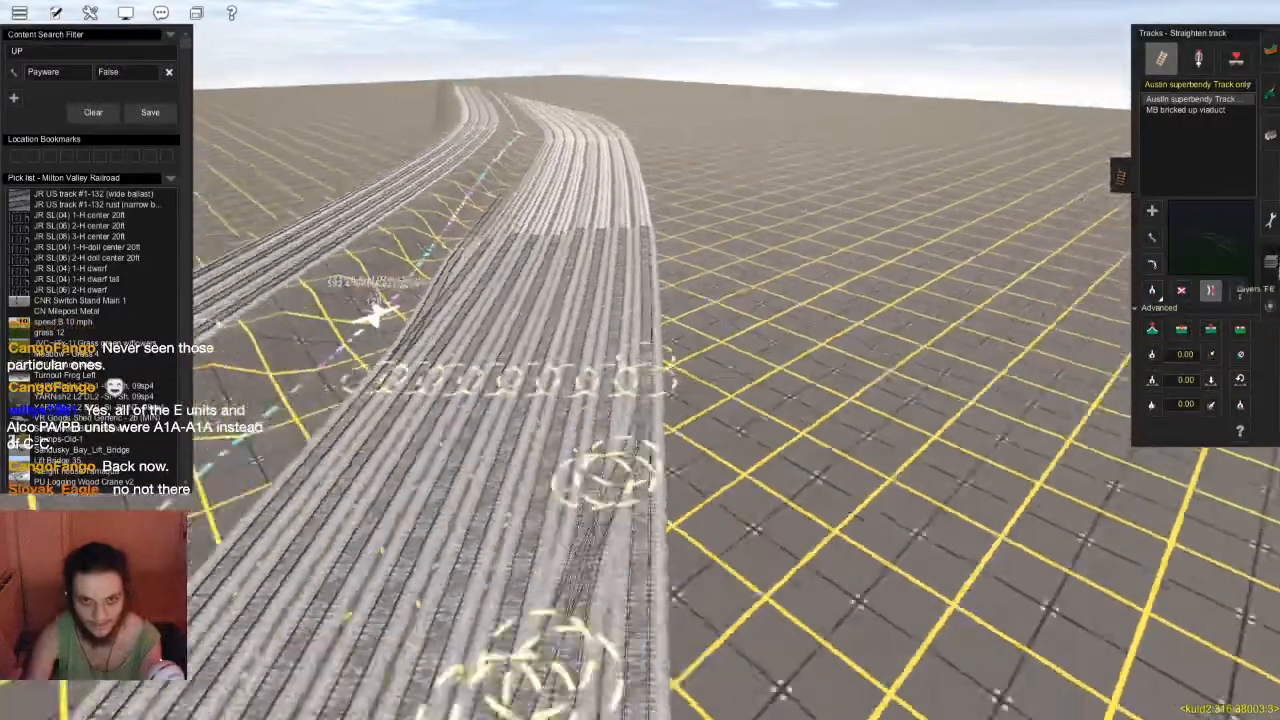
key(Up)
key(Left)
click(1270, 262)
key(Left)
key(Down)
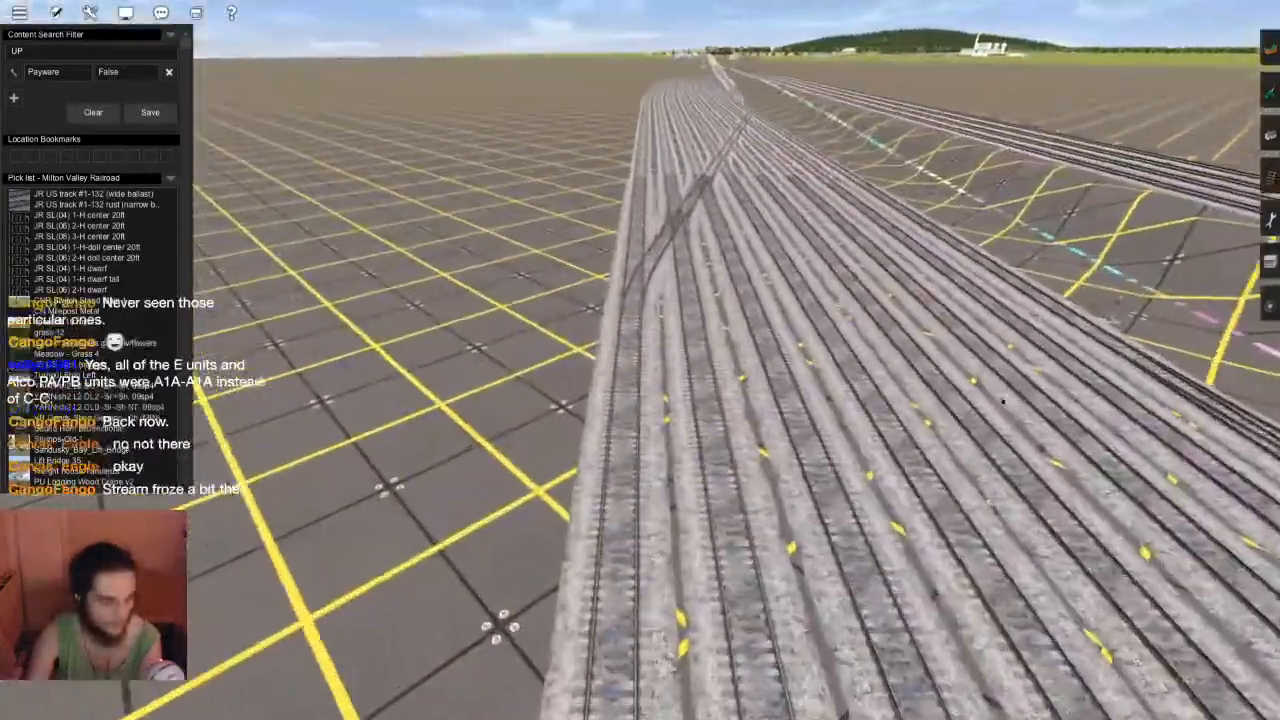
scroll(1003, 401, up, 5)
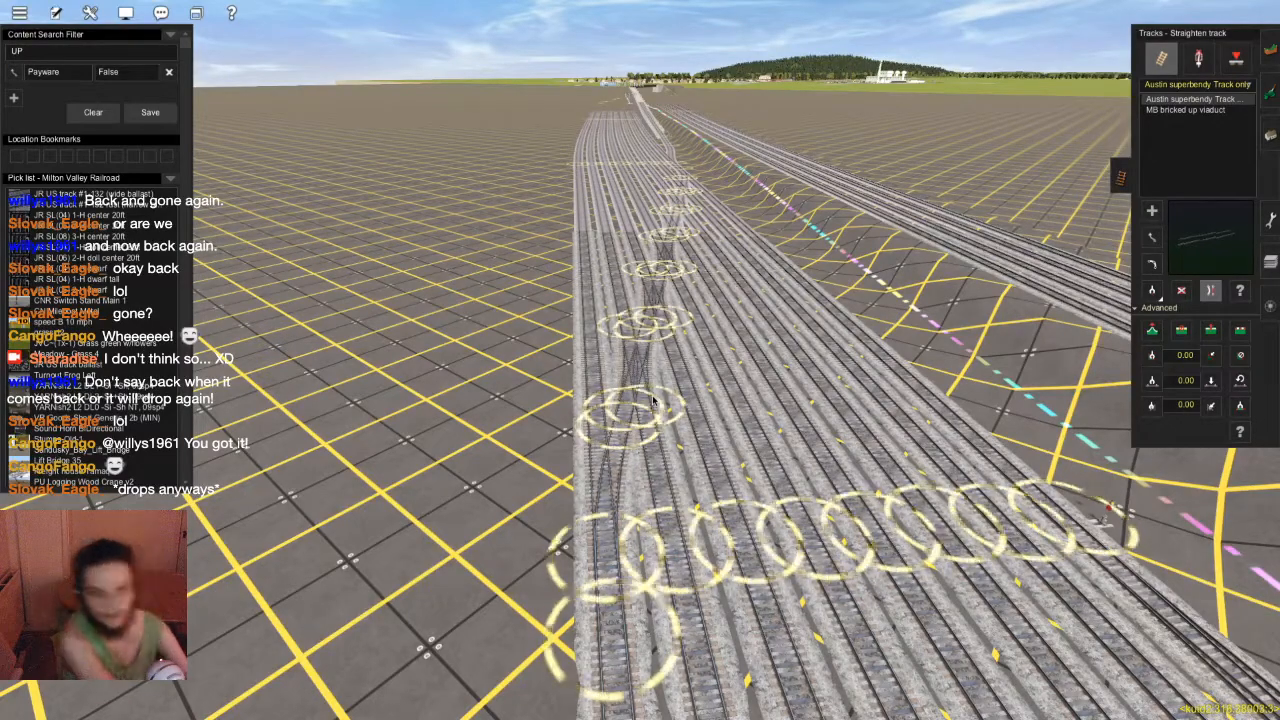
Examine the slip-style crossings and their overlapping spline points along the yard ladder up close
right_click(652, 400)
scroll(620, 443, up, 8)
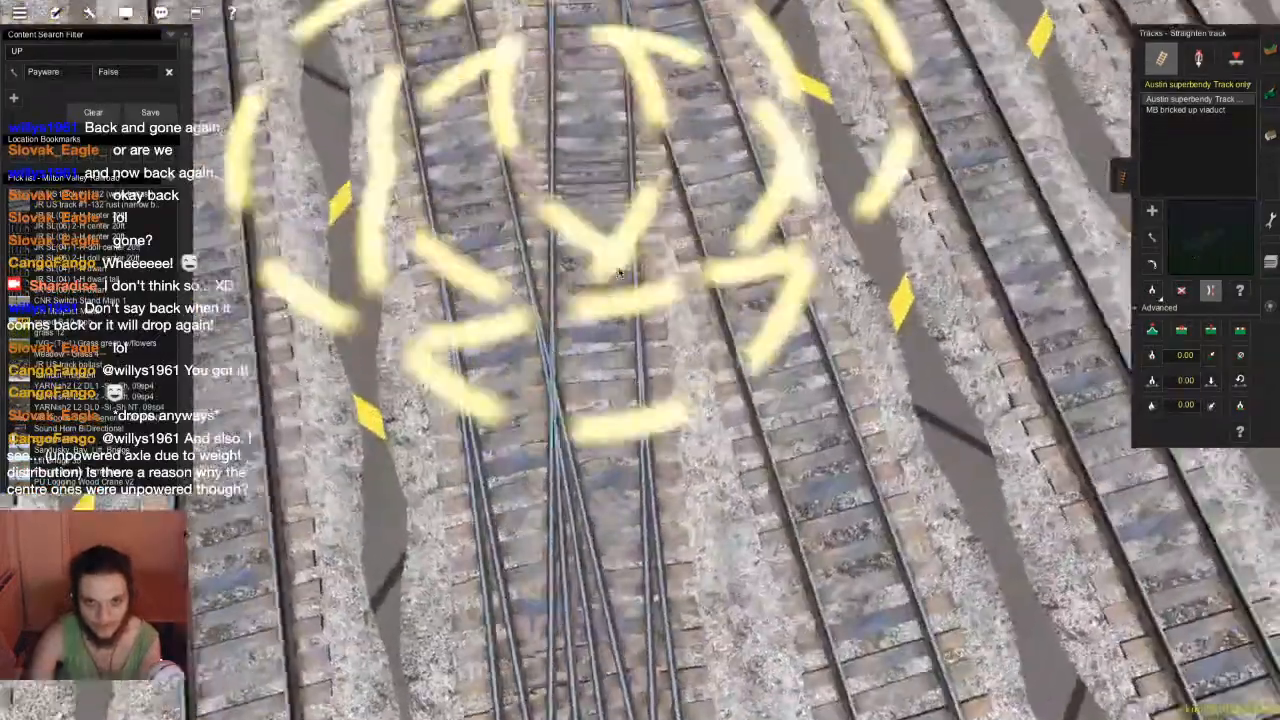
right_click(622, 245)
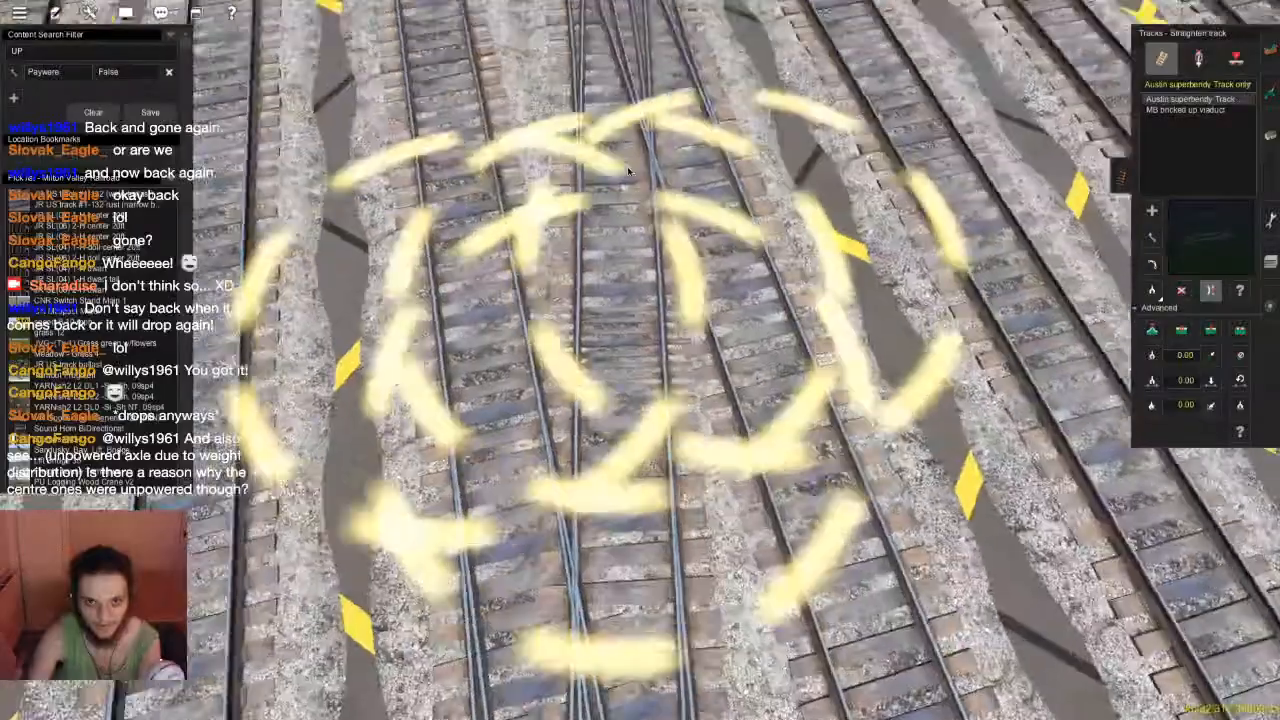
right_drag(634, 195, 677, 391)
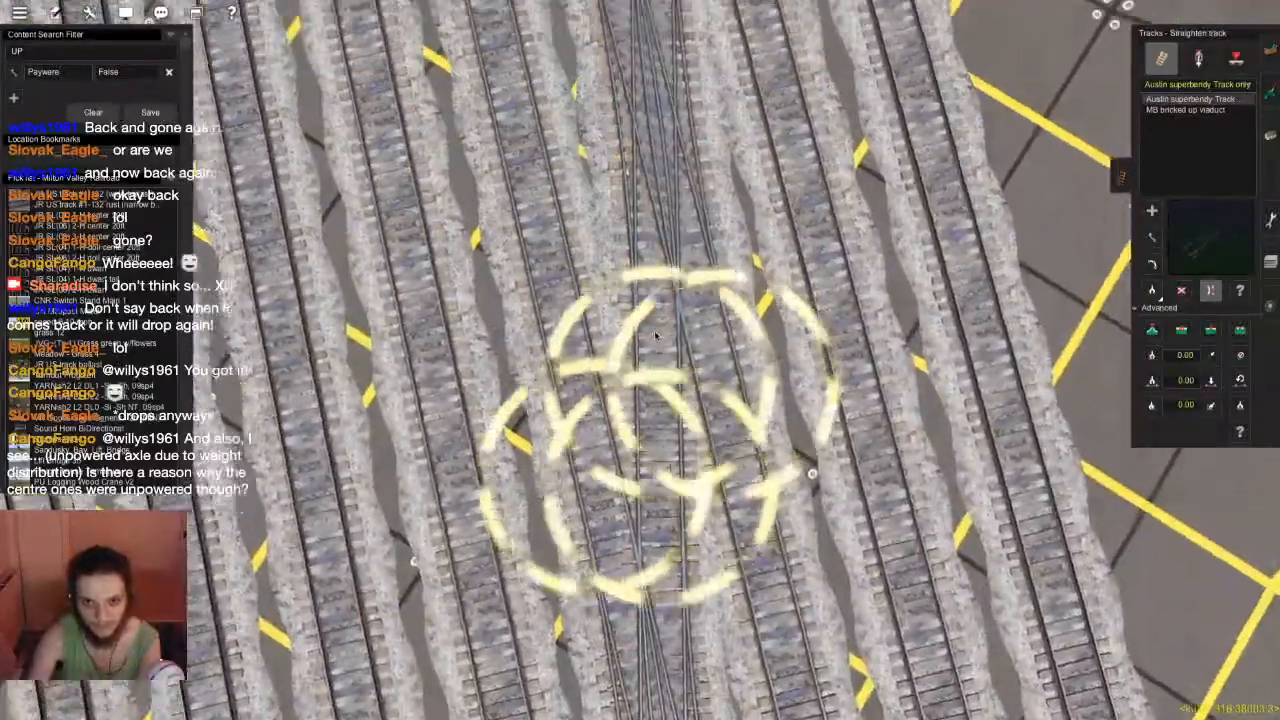
right_click(657, 150)
right_click(658, 150)
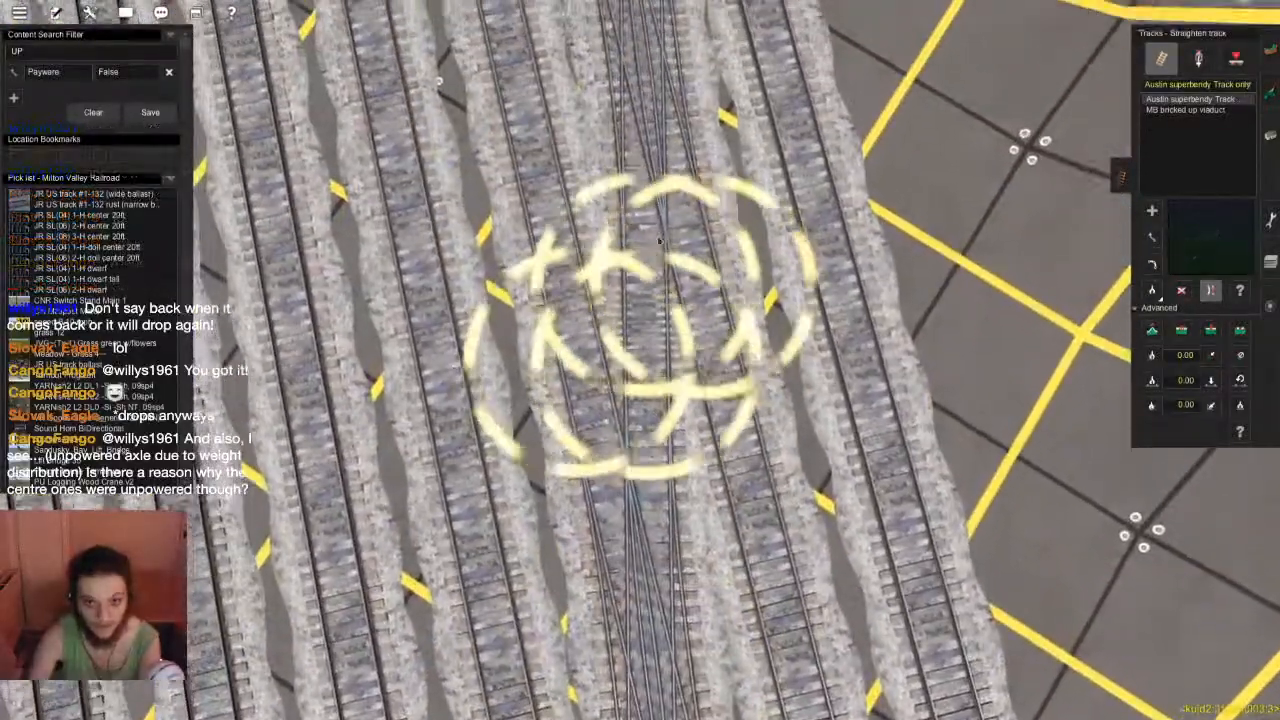
right_click(649, 186)
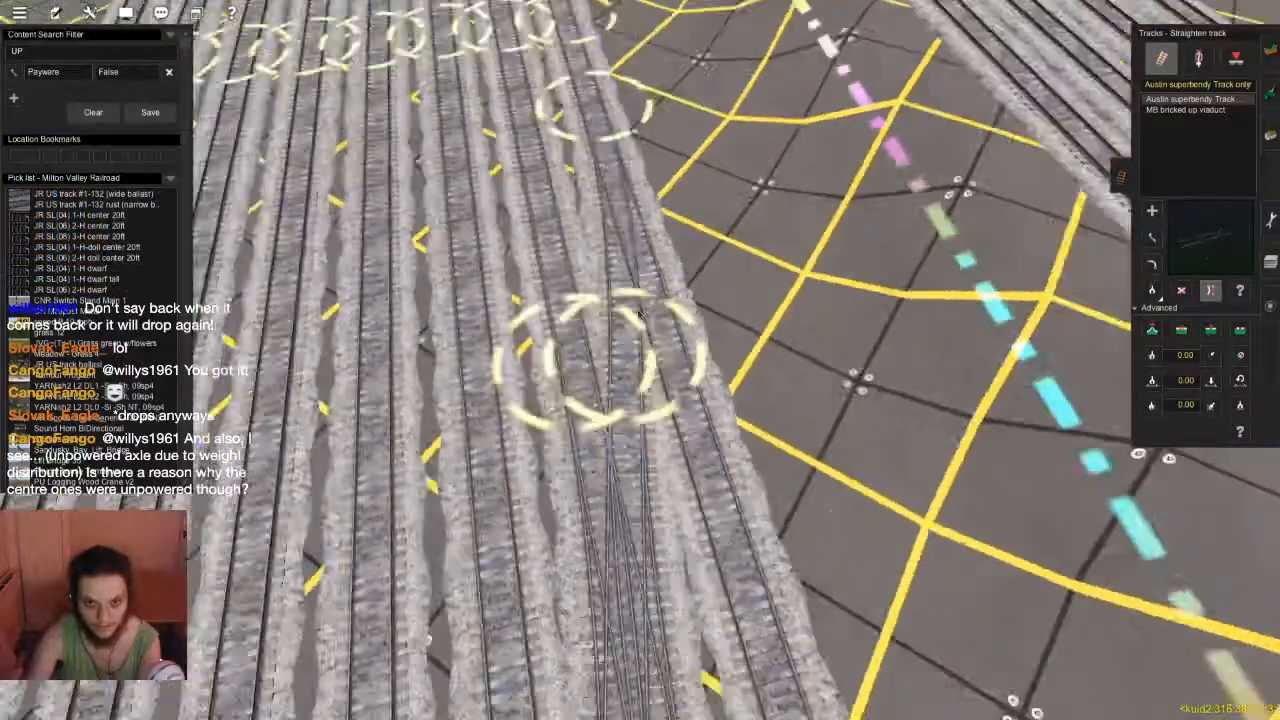
right_drag(641, 314, 637, 400)
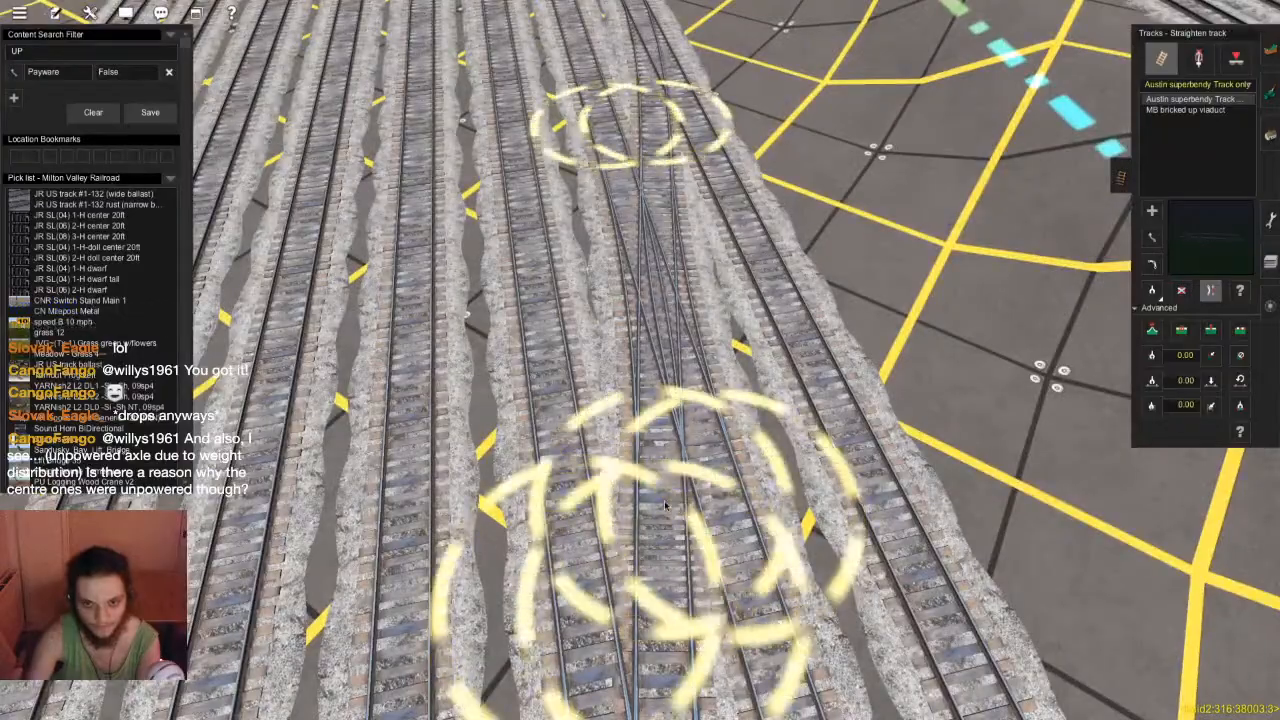
Try moving one spline point out of the overlapping pair at a ladder crossing, and undo the move
scroll(665, 505, down, 10)
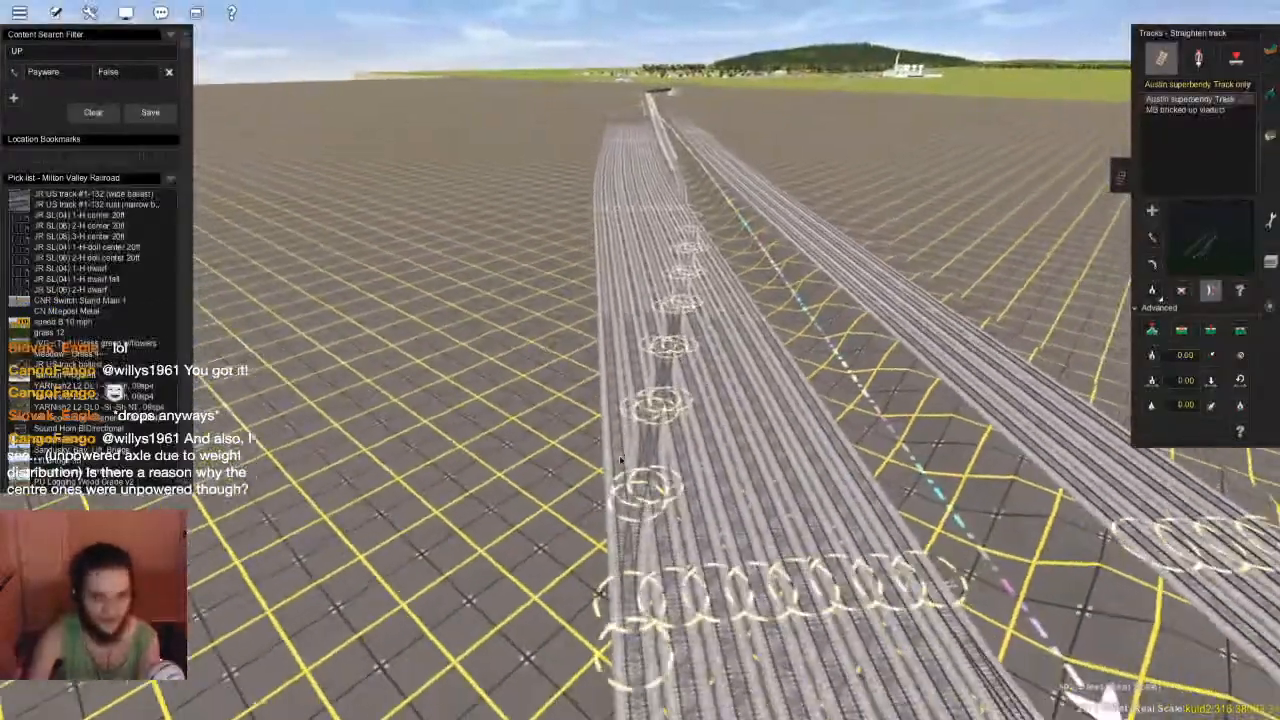
right_drag(620, 459, 706, 346)
scroll(605, 375, down, 3)
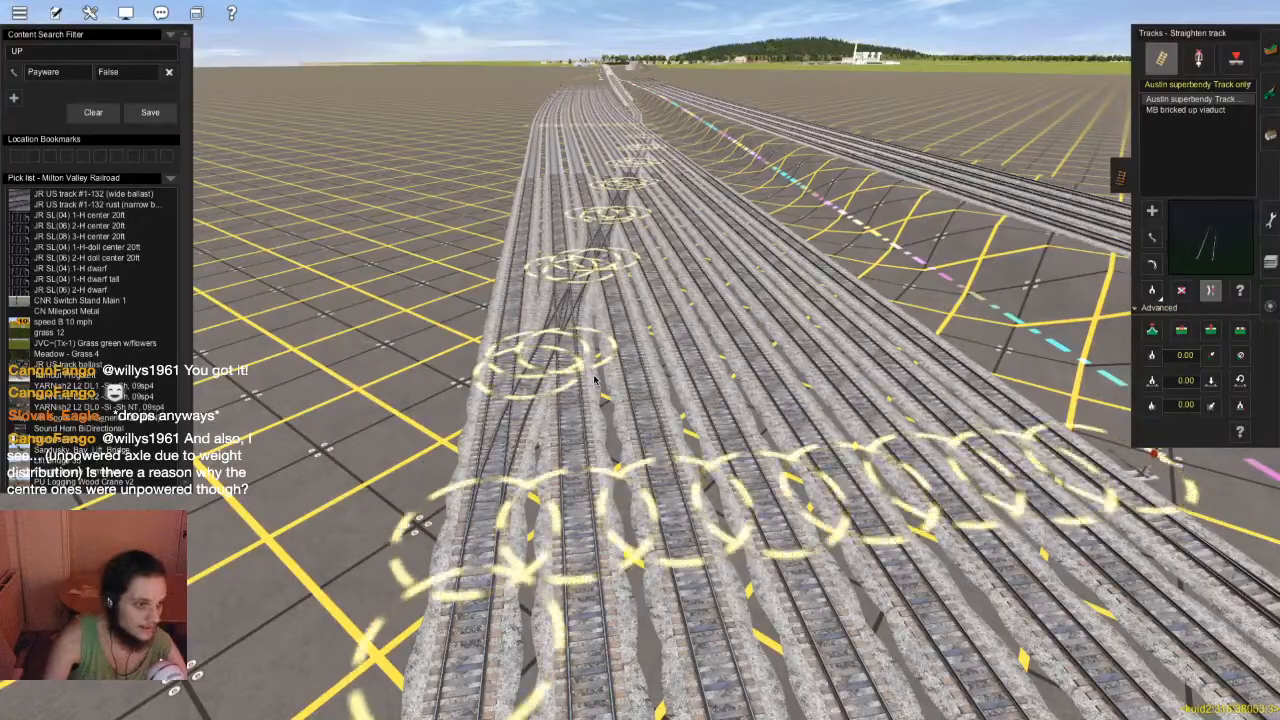
right_drag(576, 295, 528, 395)
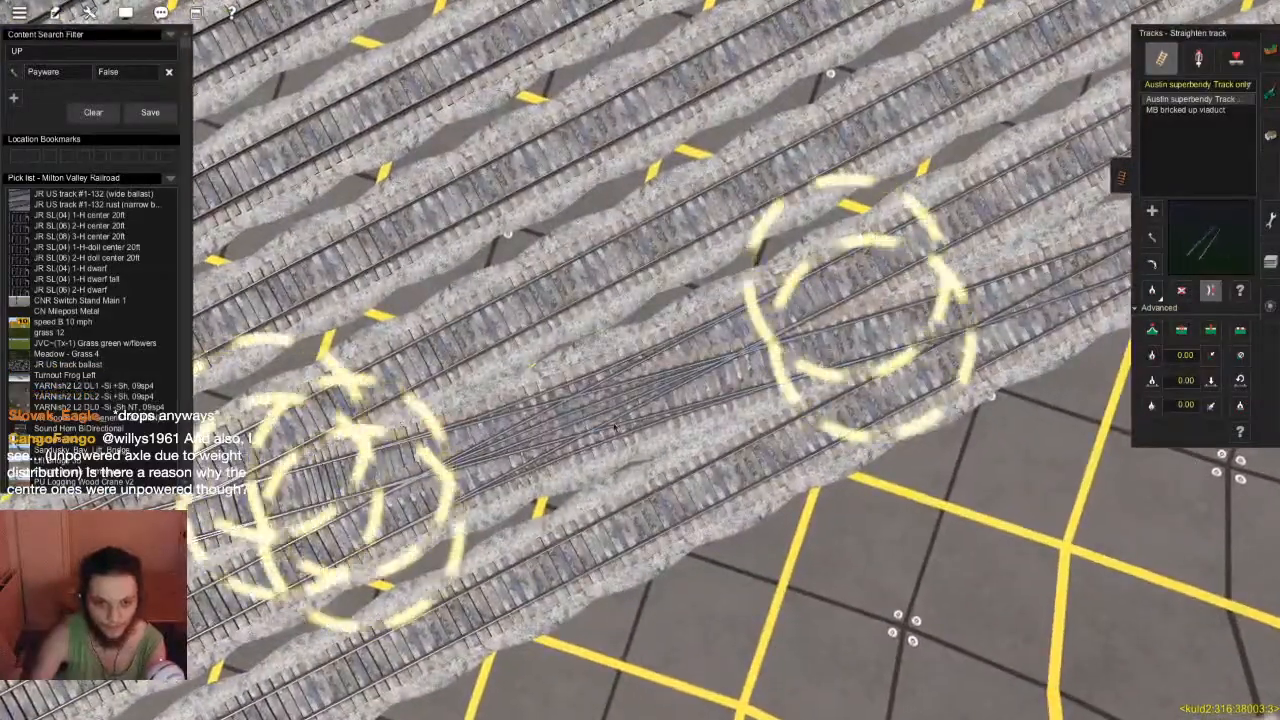
scroll(417, 460, down, 4)
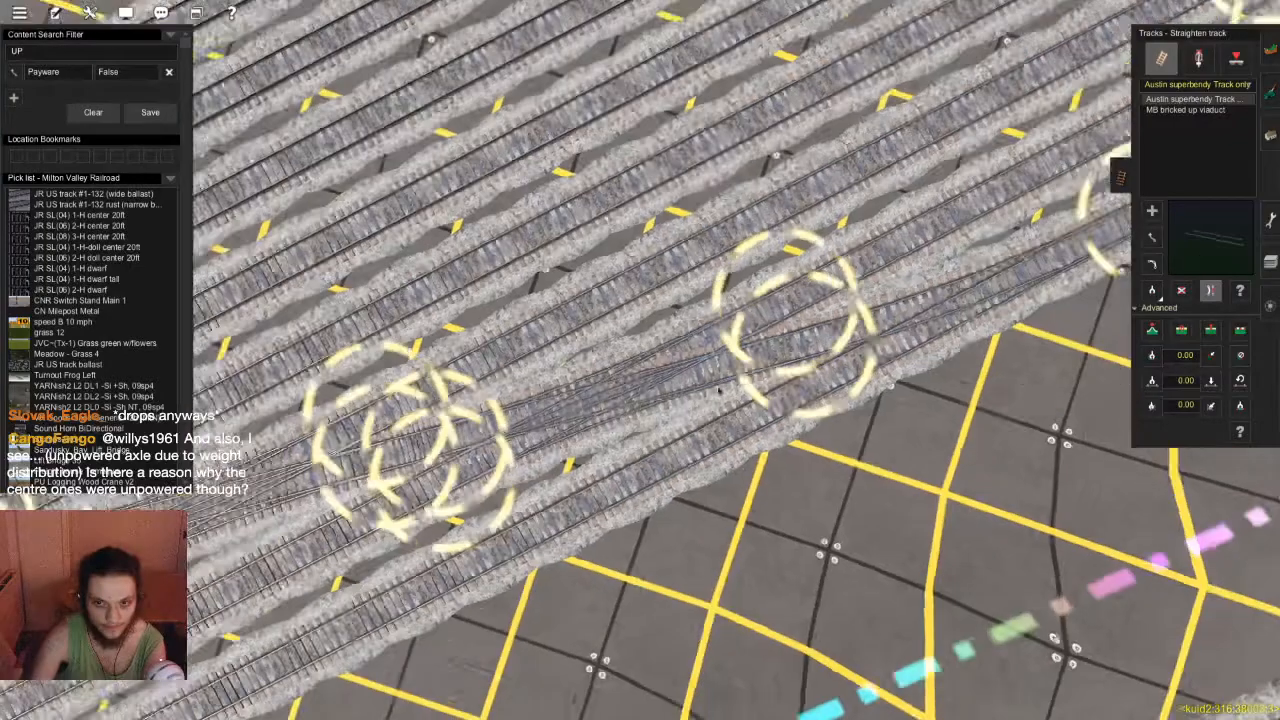
key(m)
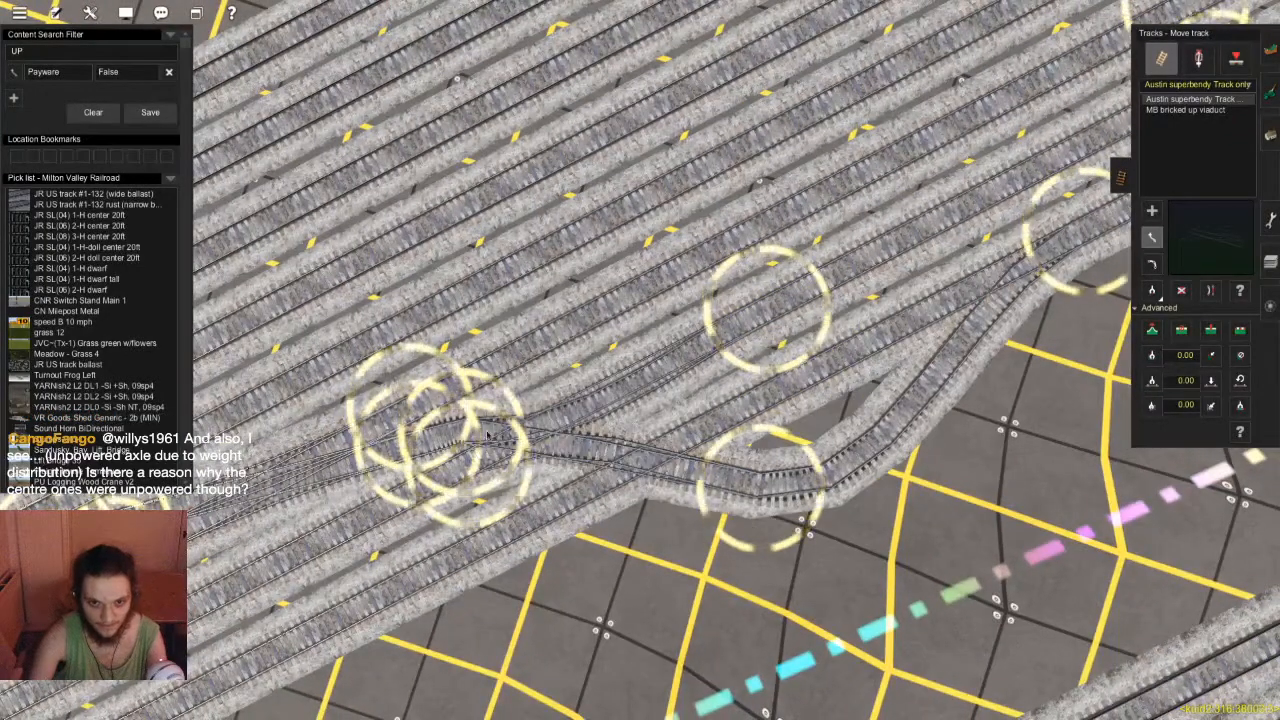
key(ctrl+z)
Save the route
right_drag(688, 461, 682, 313)
key(ctrl+s)
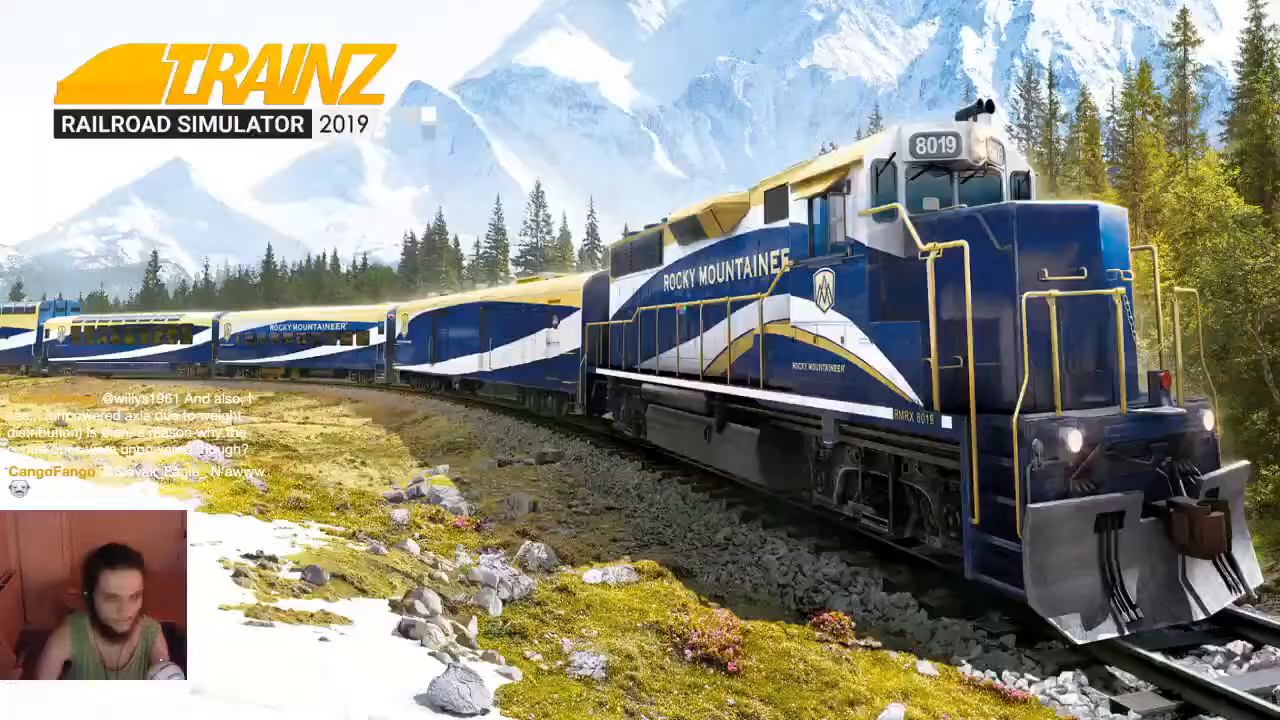
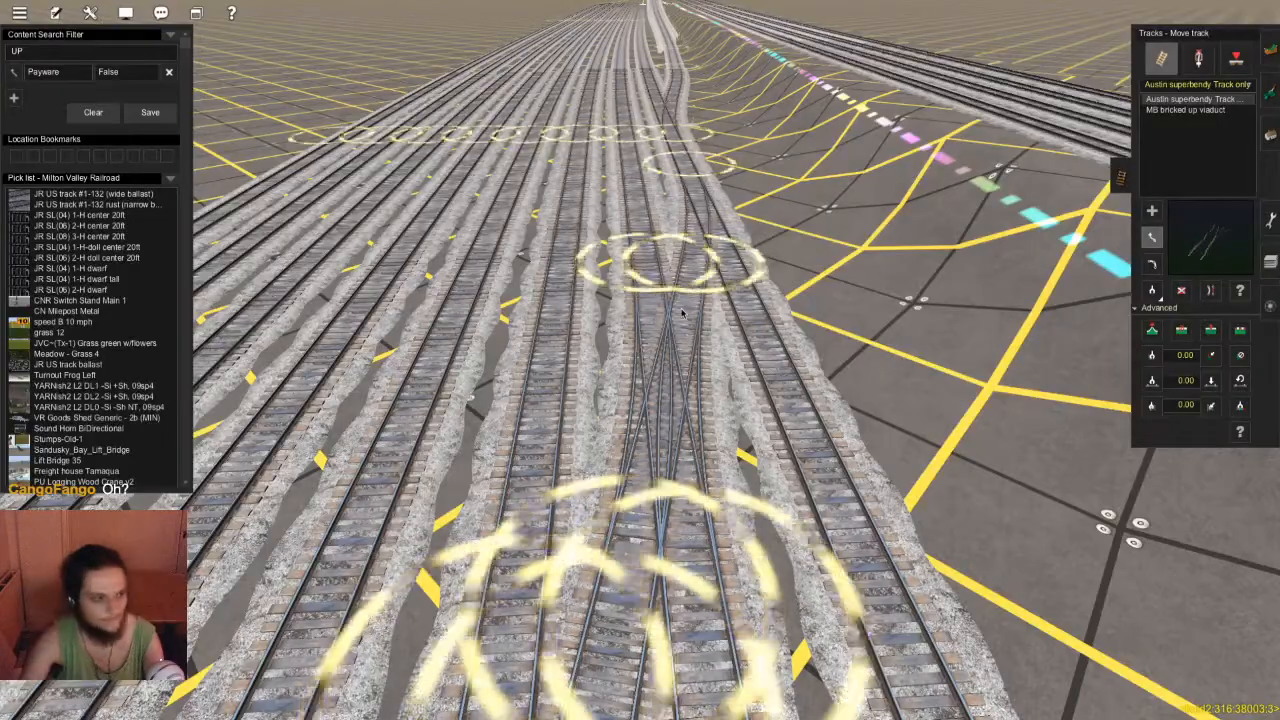
Pick up the yard's JR US track #1-132 (wide ballast) as the track type for adding track
middle_drag(682, 313, 653, 447)
scroll(653, 447, down, 5)
key(g)
click(641, 337)
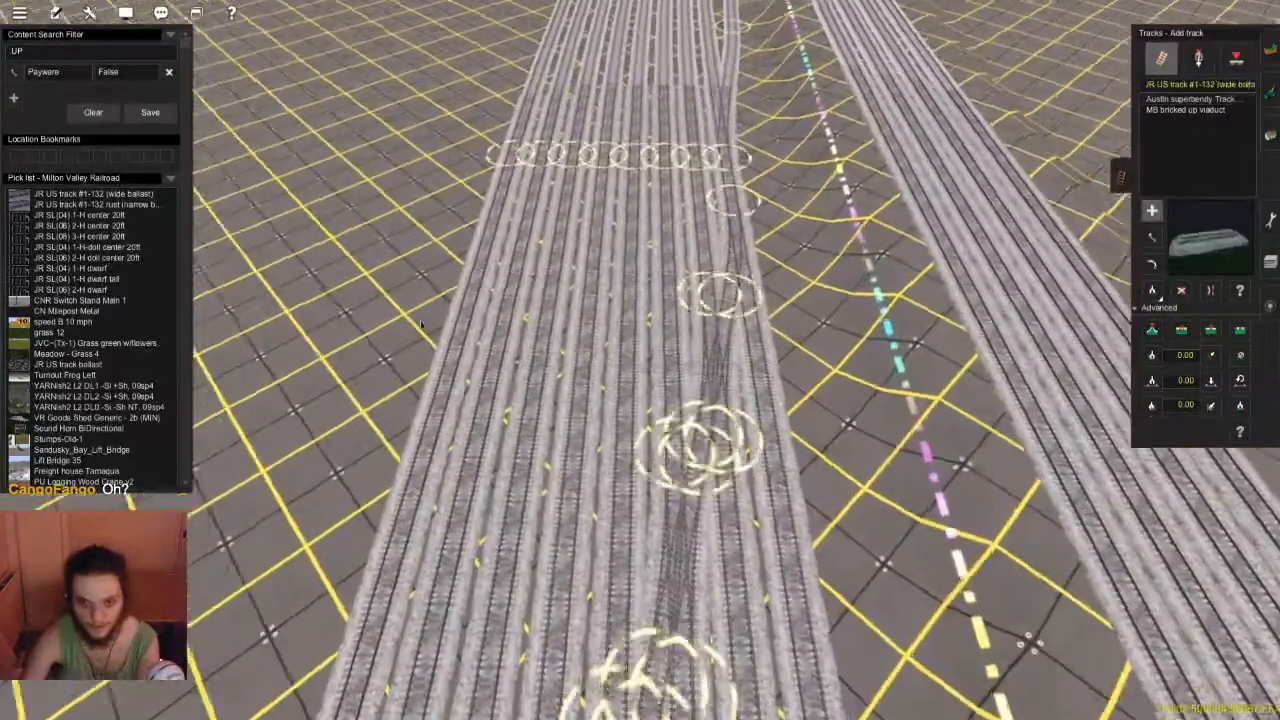
Lay a sample crossing of two track lengths on the open ground beside the yard, extending one with a curve
right_click(499, 371)
middle_drag(499, 371, 590, 540)
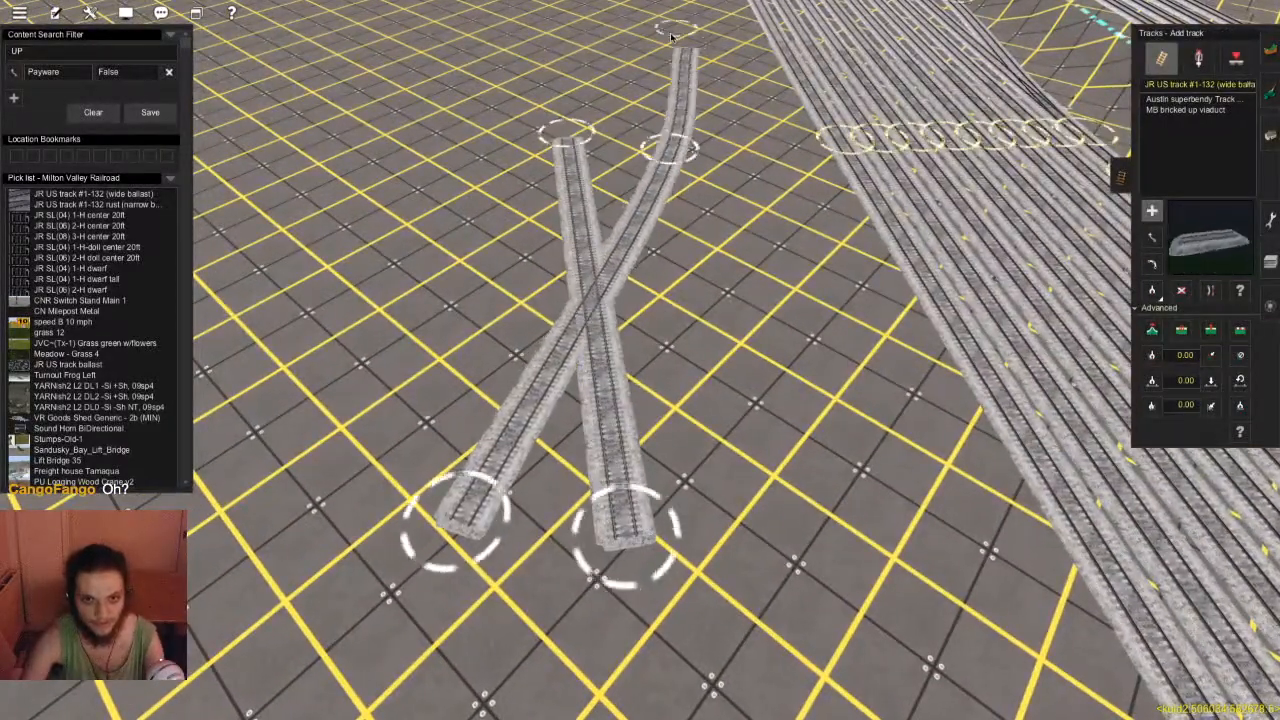
drag(675, 38, 669, 34)
scroll(632, 240, up, 2)
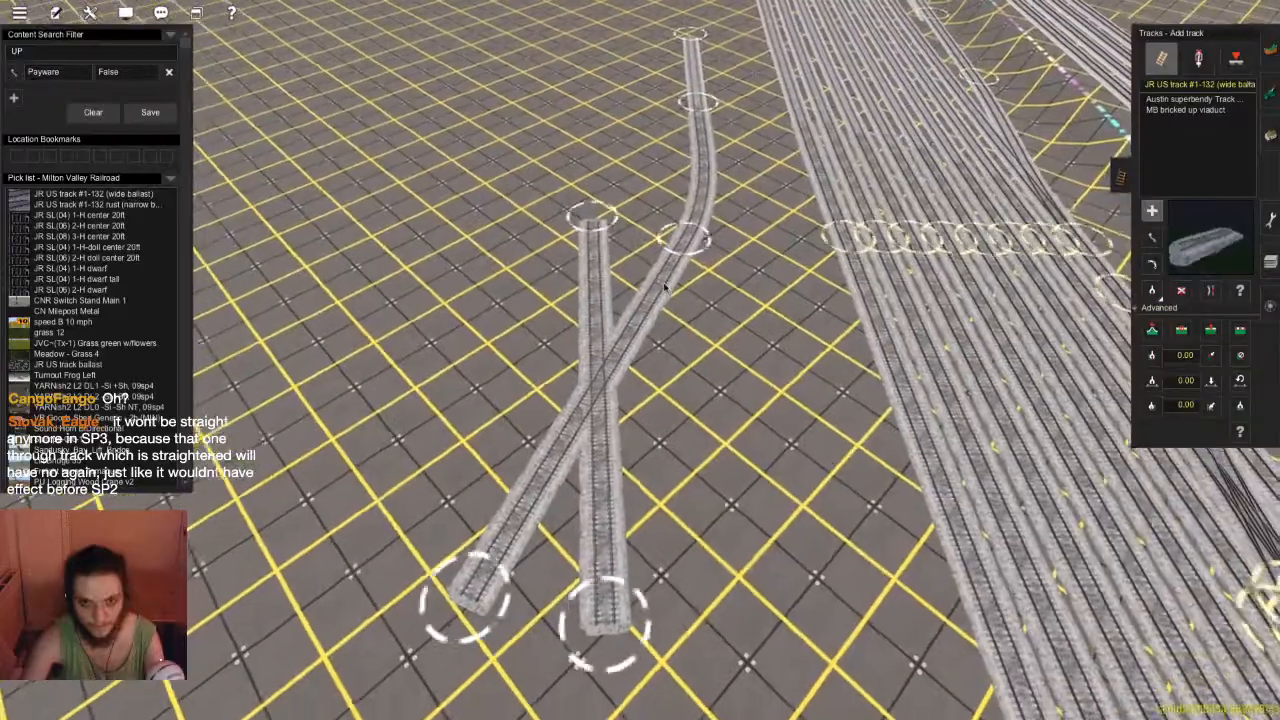
right_drag(665, 288, 643, 358)
scroll(643, 391, up, 3)
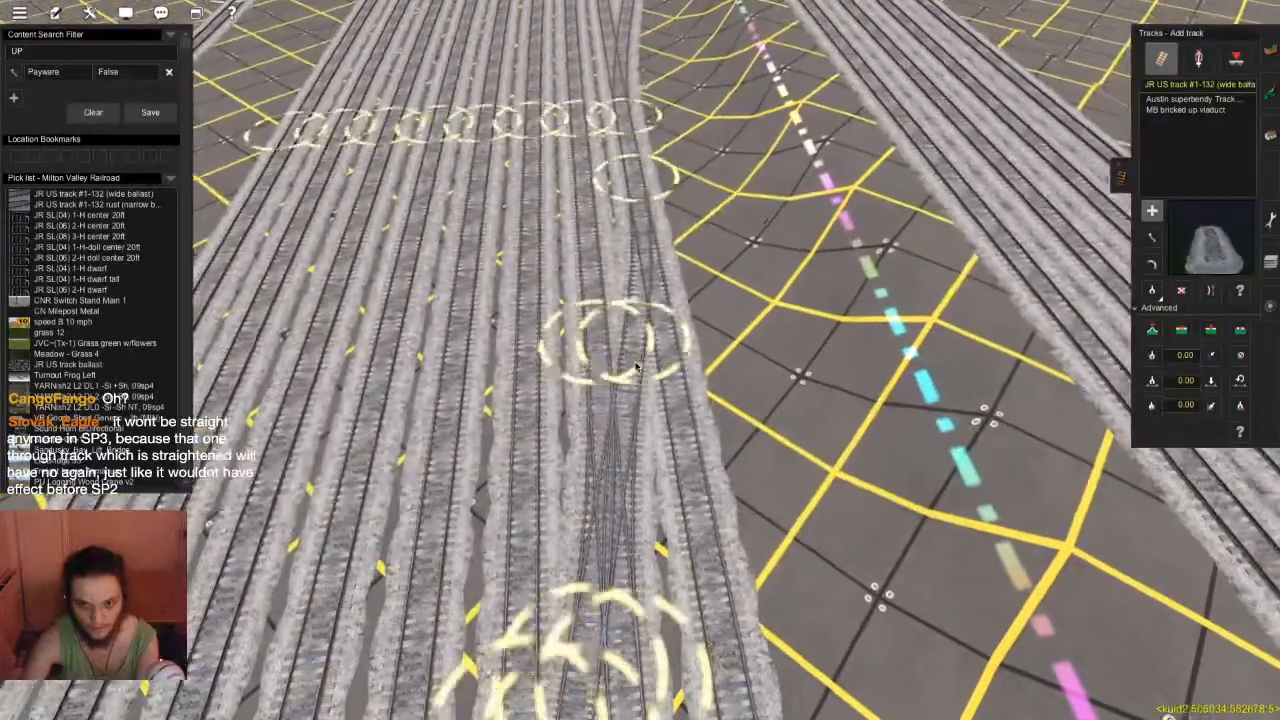
scroll(643, 358, up, 3)
scroll(643, 358, down, 10)
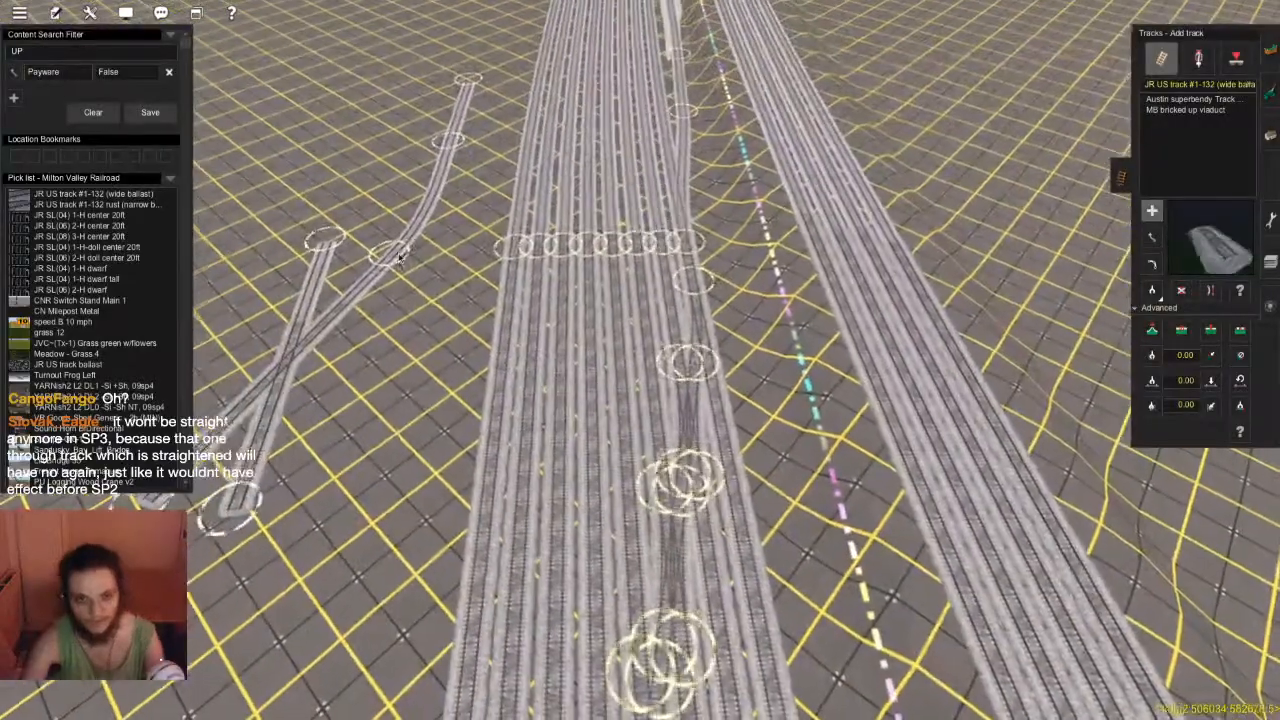
Delete the sample crossing tracks from the open ground beside the yard
key(d)
click(412, 222)
click(456, 112)
click(358, 280)
click(310, 290)
Move one of the overlapping spline points at the ladder crossing slightly along the yard track
right_drag(330, 270, 647, 360)
scroll(647, 360, up, 8)
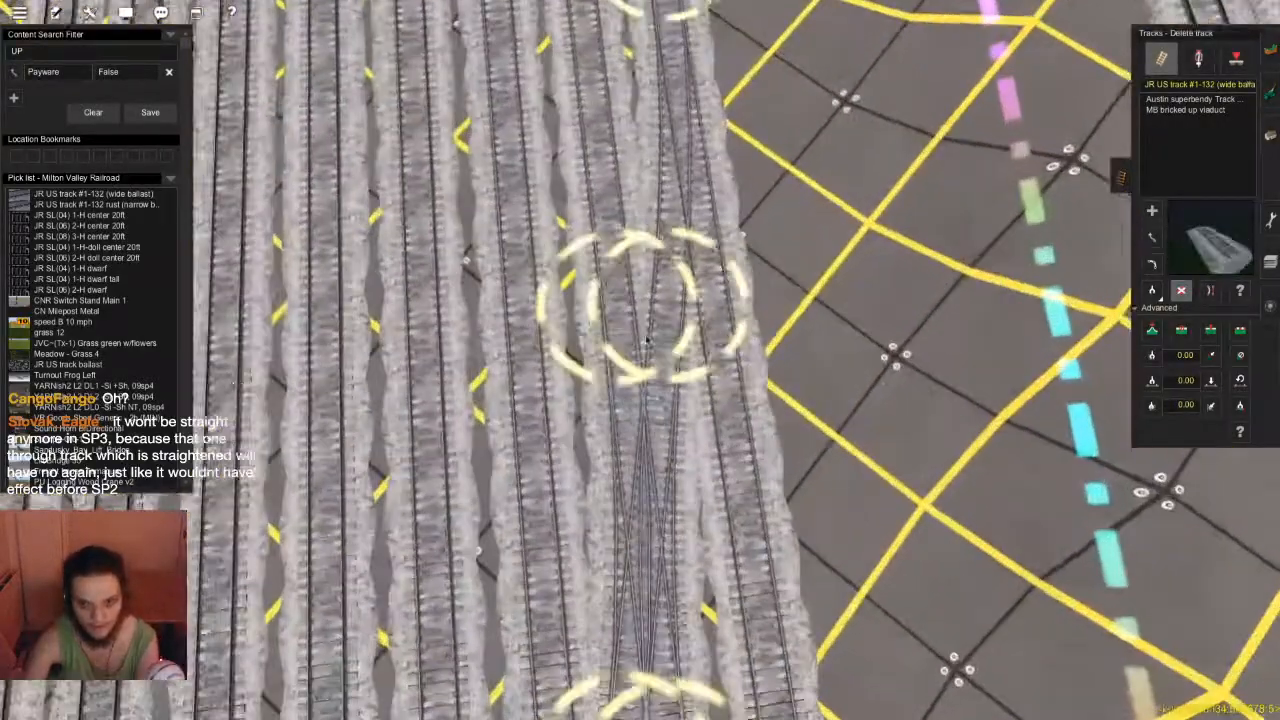
right_click(647, 341)
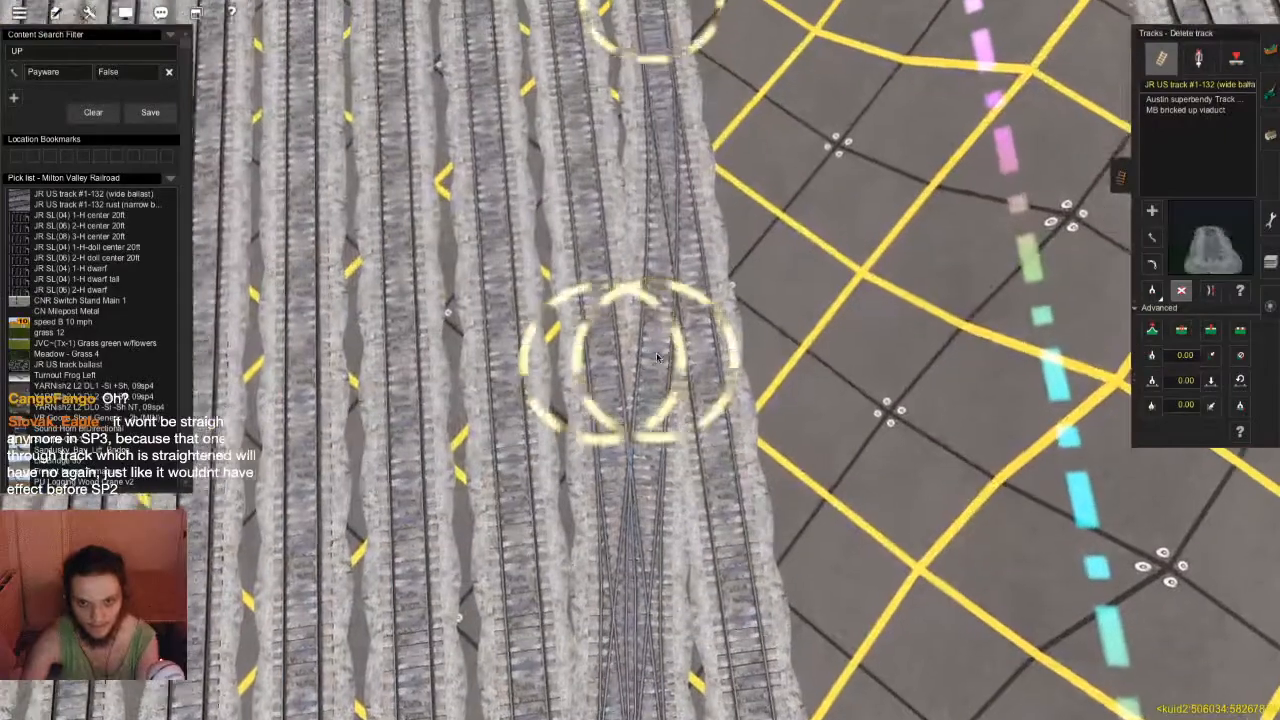
key(m)
drag(648, 380, 649, 424)
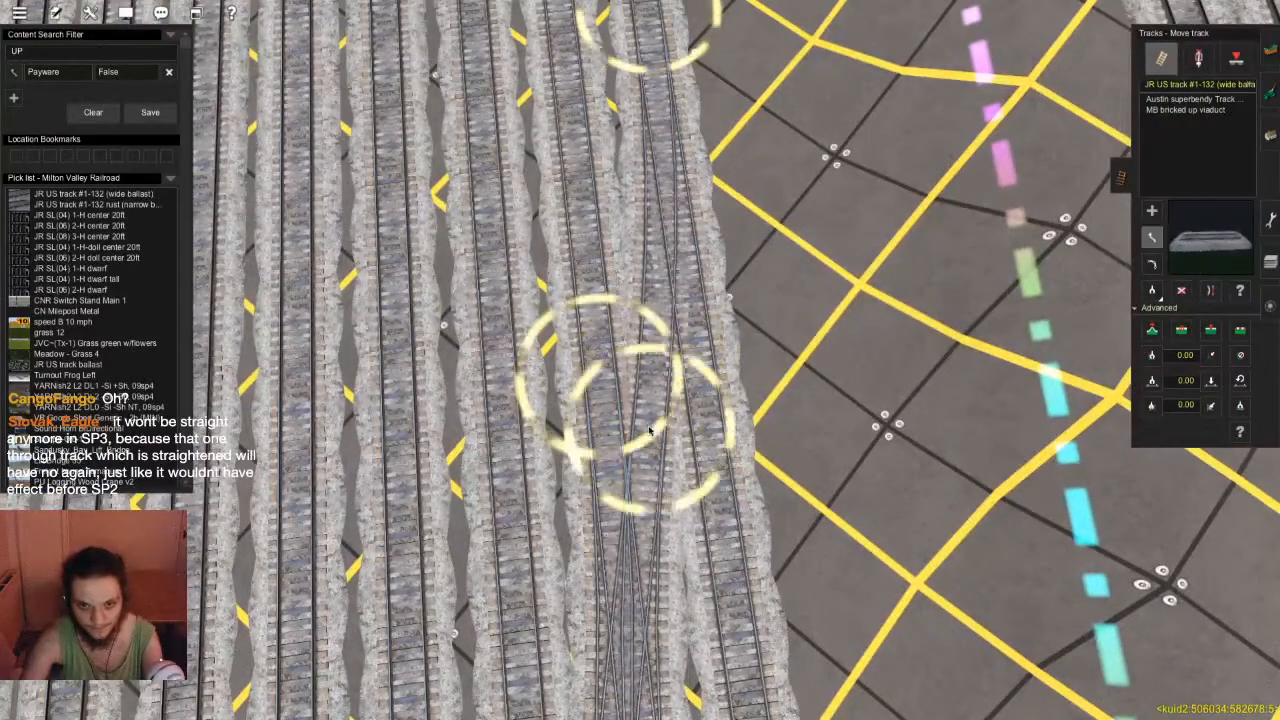
Apply the vertex height to the moved spline point at the ladder crossing
click(1210, 290)
scroll(578, 422, up, 3)
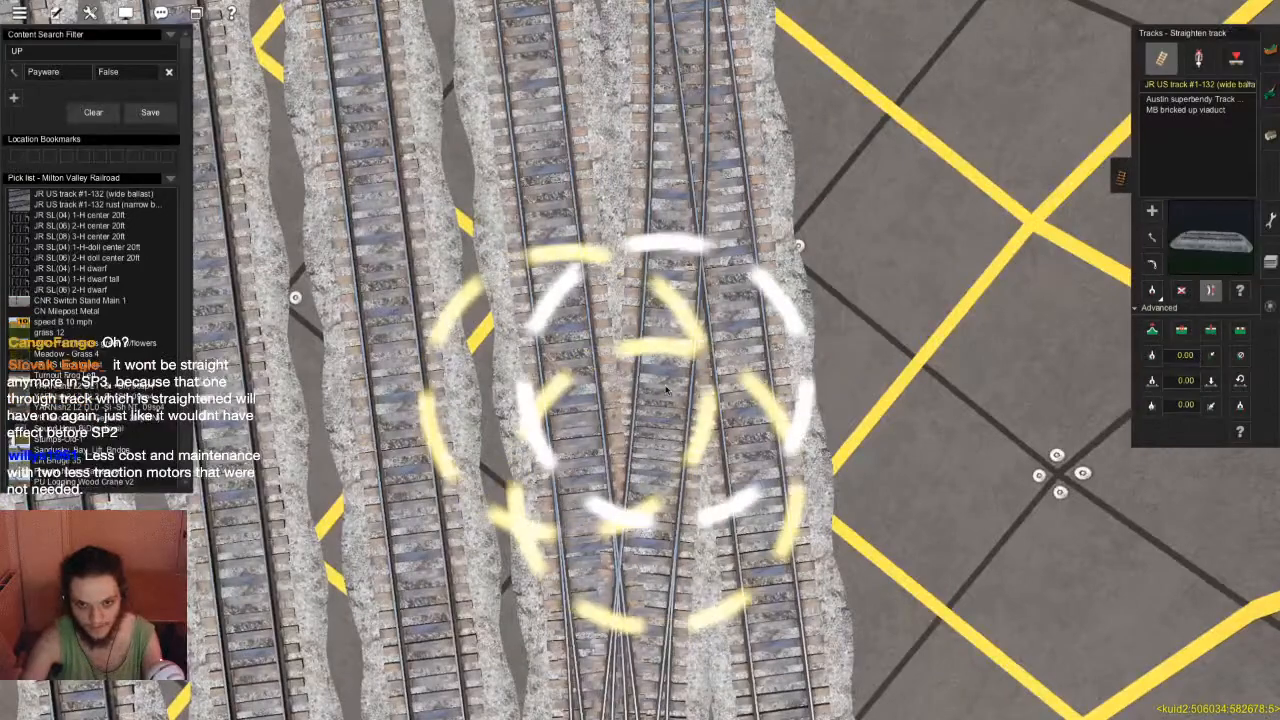
click(1210, 405)
click(667, 389)
right_drag(667, 388, 667, 380)
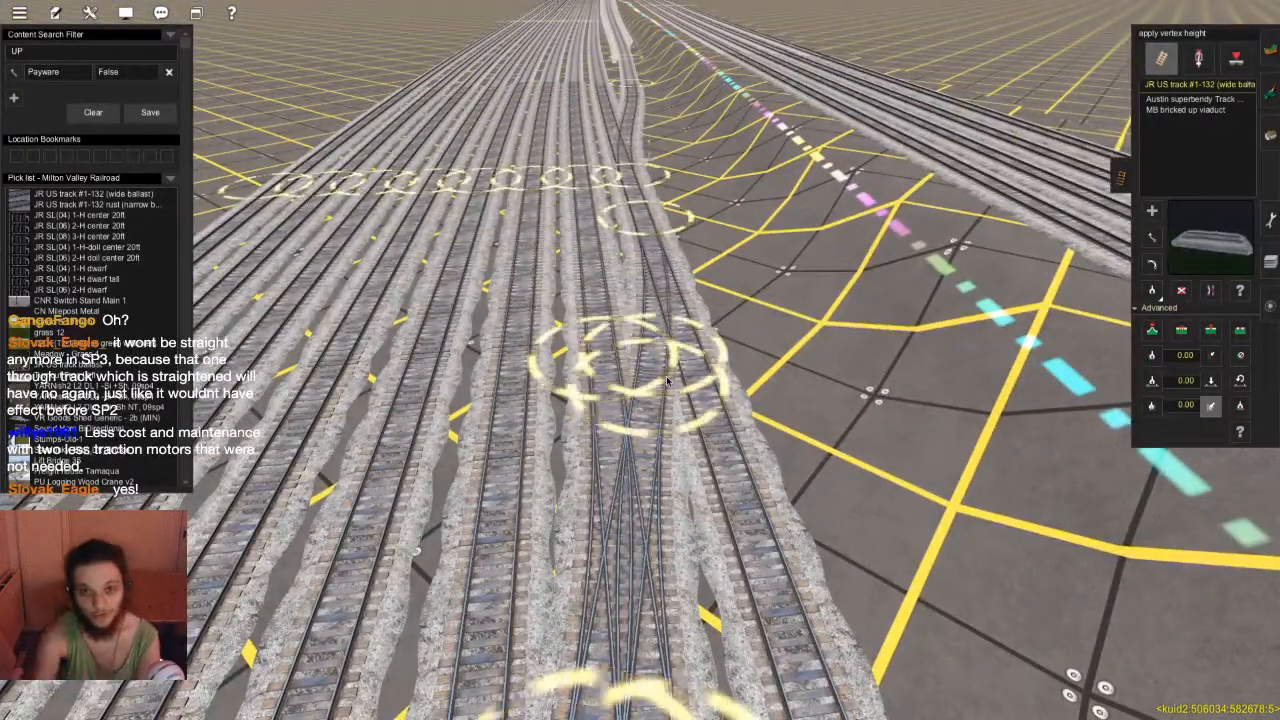
Examine the row of ladder crossings and their spline points from several angles along the yard
right_drag(667, 380, 510, 600)
right_click(646, 305)
key(Left)
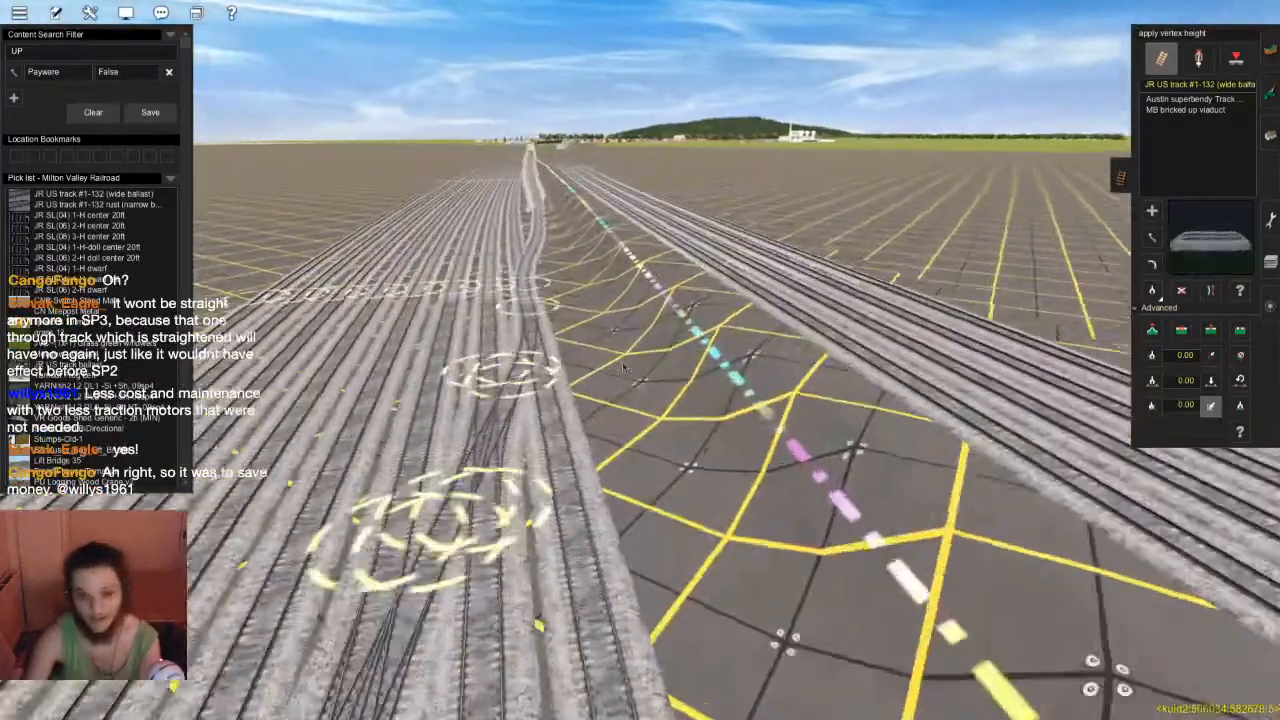
key(Down)
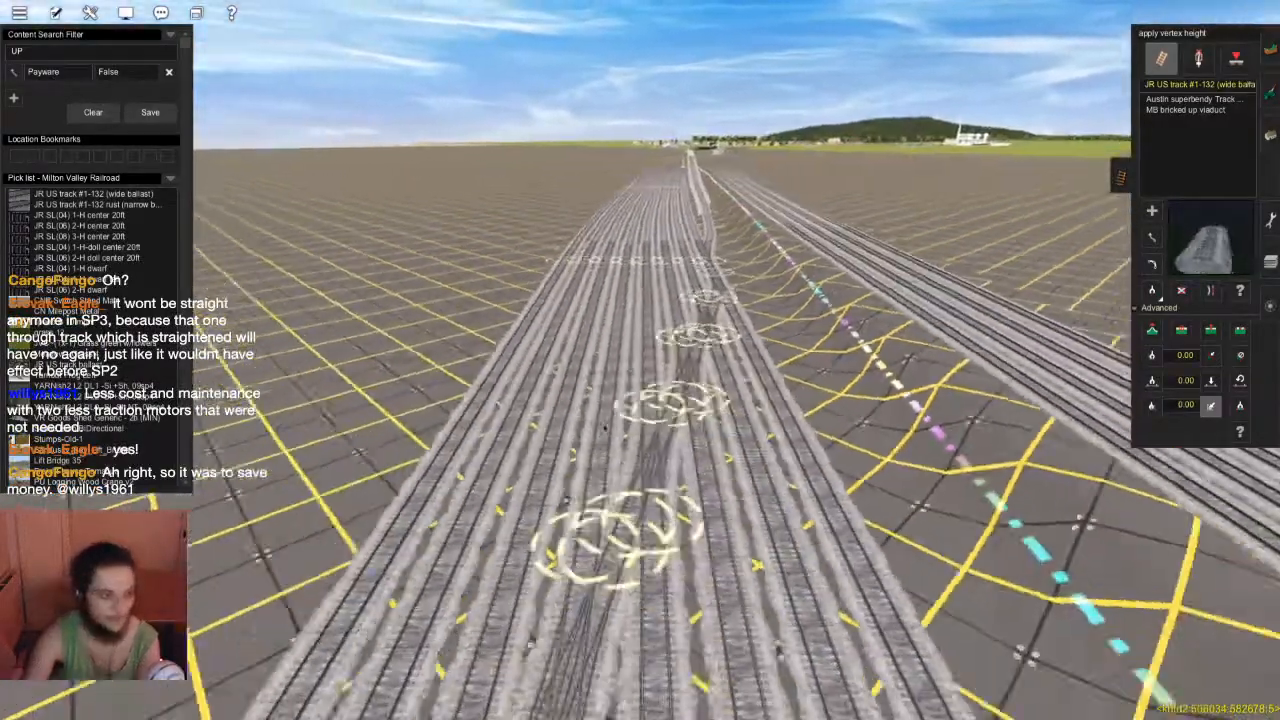
key(Right)
right_click(611, 422)
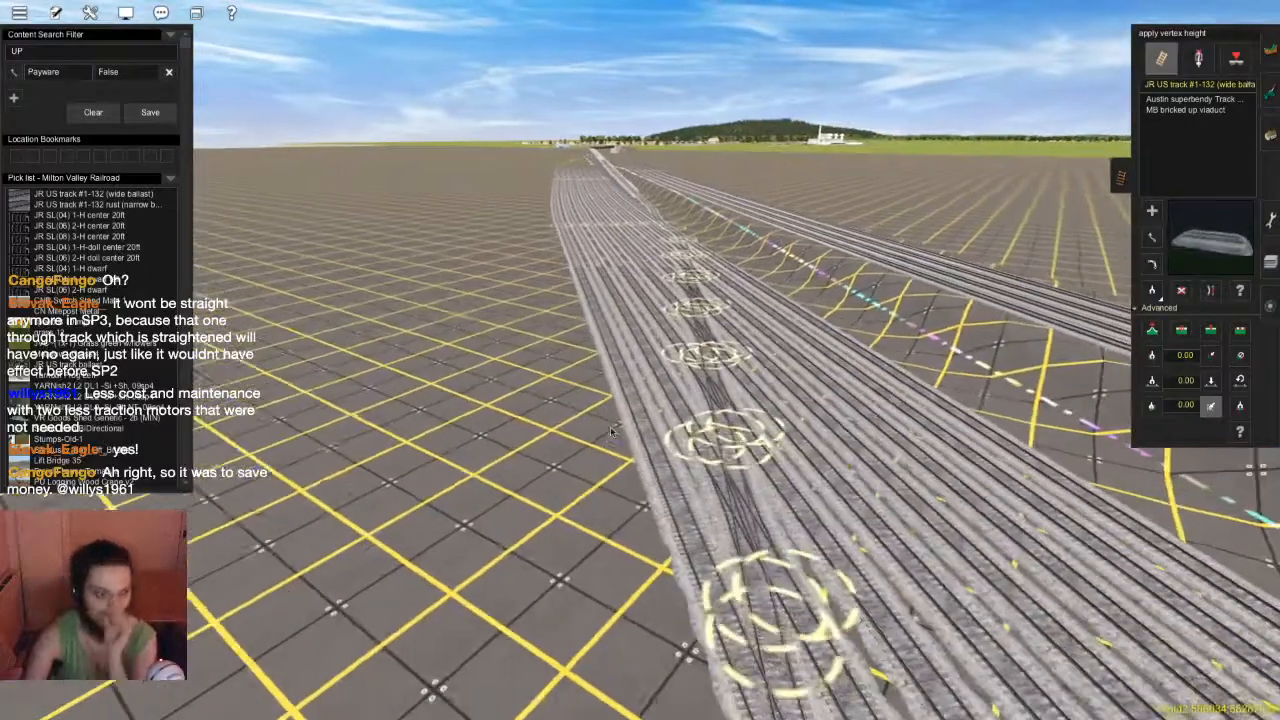
right_click(543, 510)
key(Right)
Hide the track tools and inspect the full yard and ladder without spline circles
double_click(1277, 288)
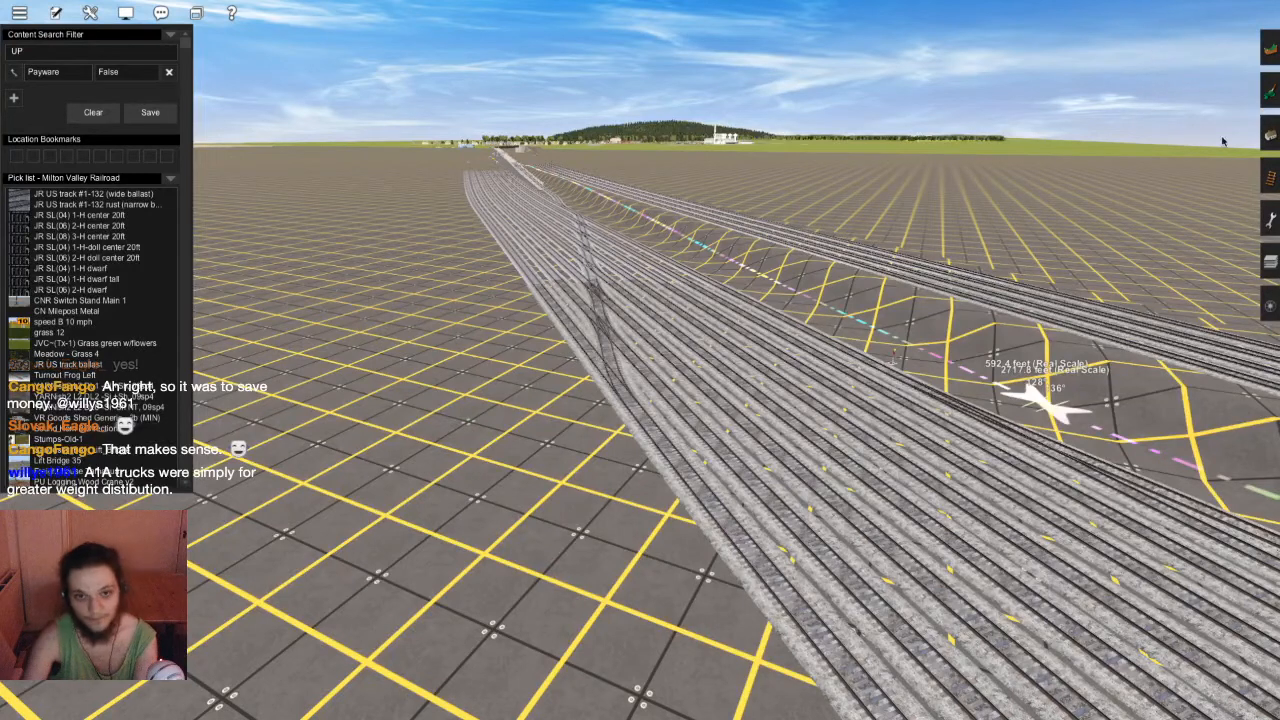
right_click(623, 331)
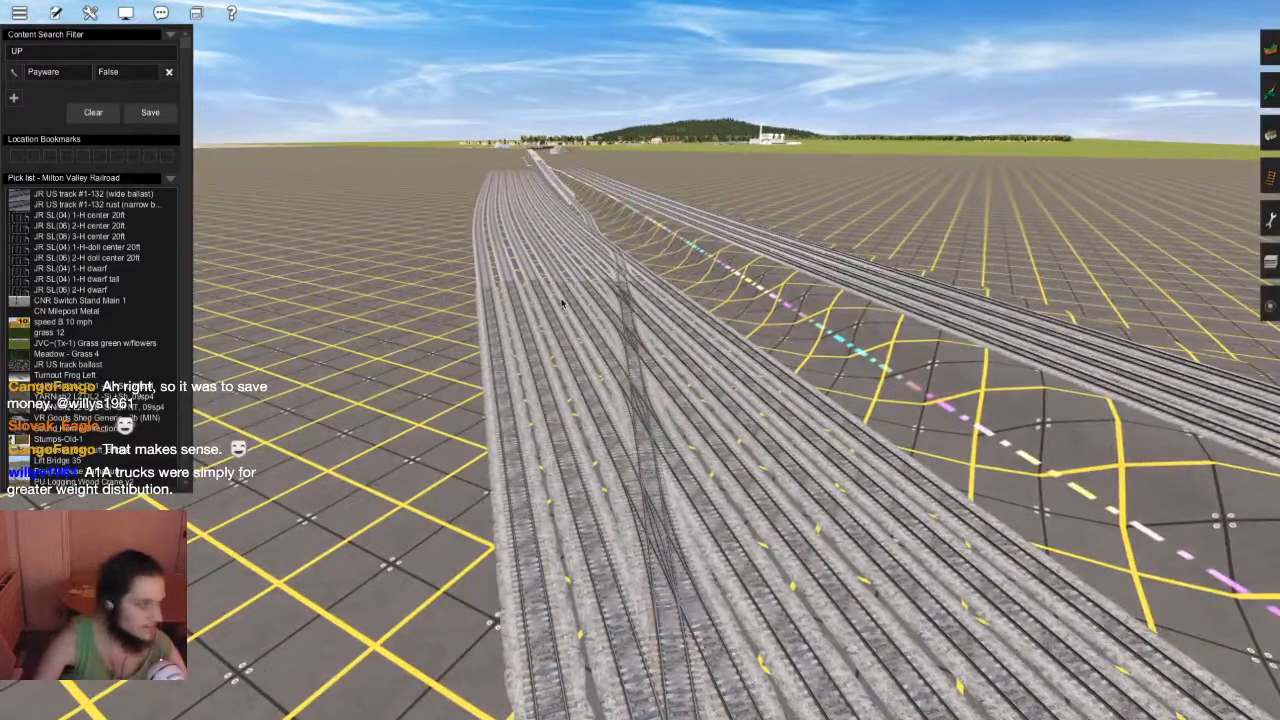
right_click(657, 319)
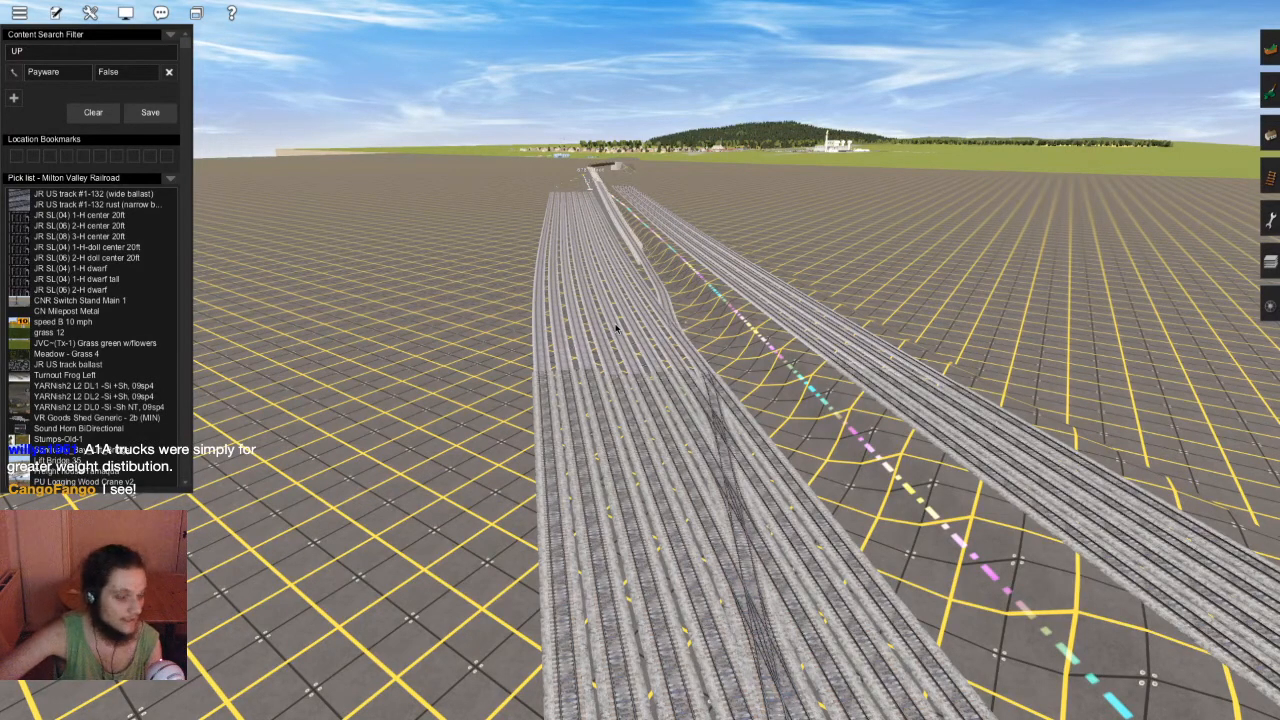
right_click(675, 383)
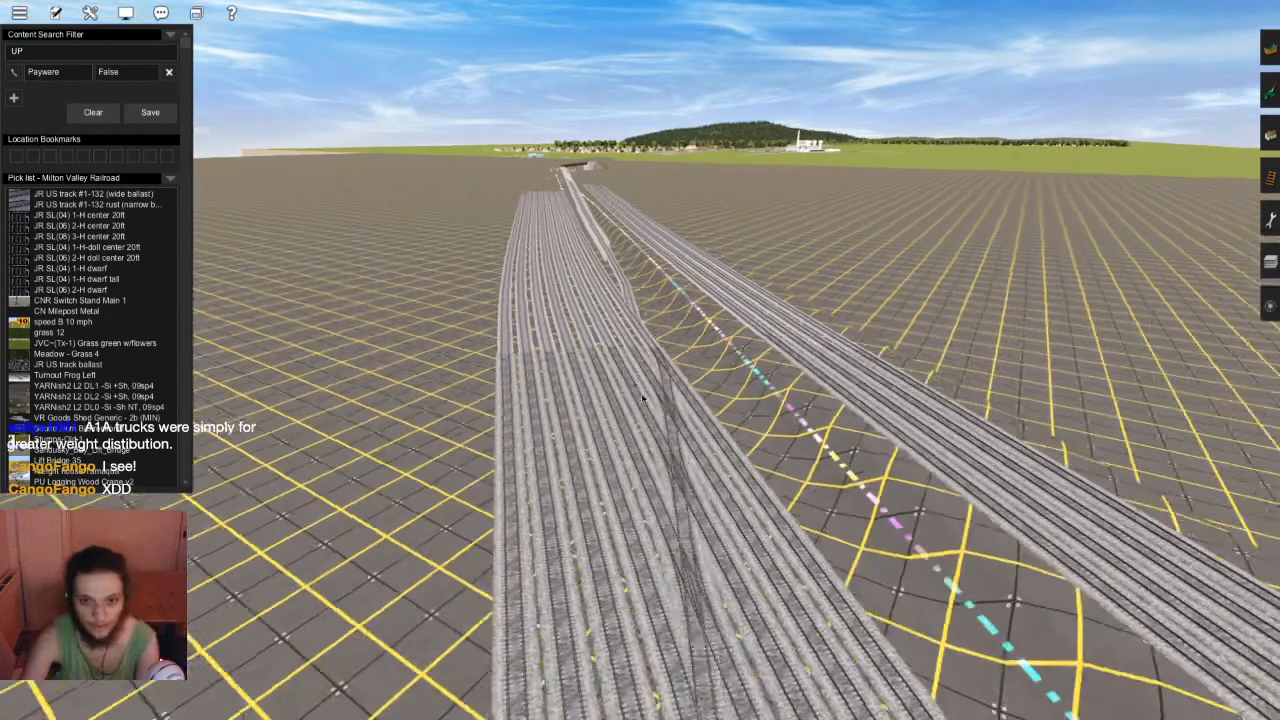
right_drag(642, 398, 676, 373)
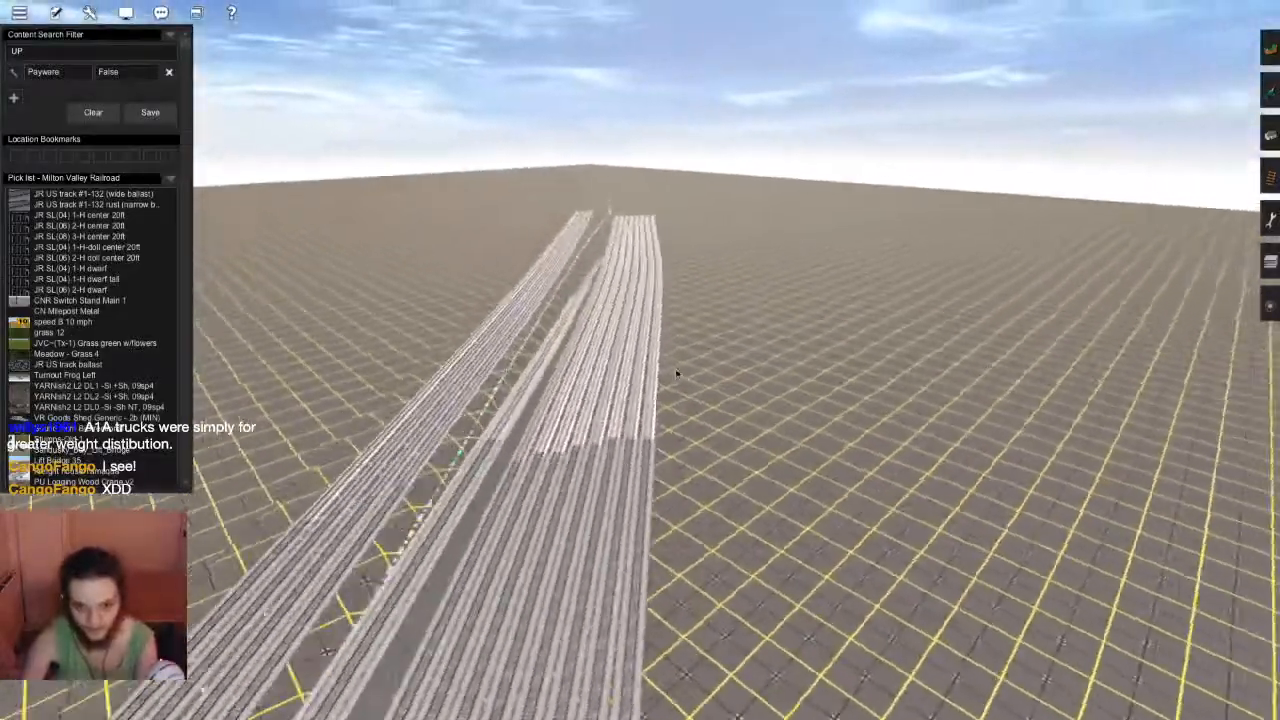
Branch a new JR US track #1-132 off the outermost yard track near the ladder's end and extend it alongside the yard
click(1270, 176)
right_drag(603, 283, 598, 333)
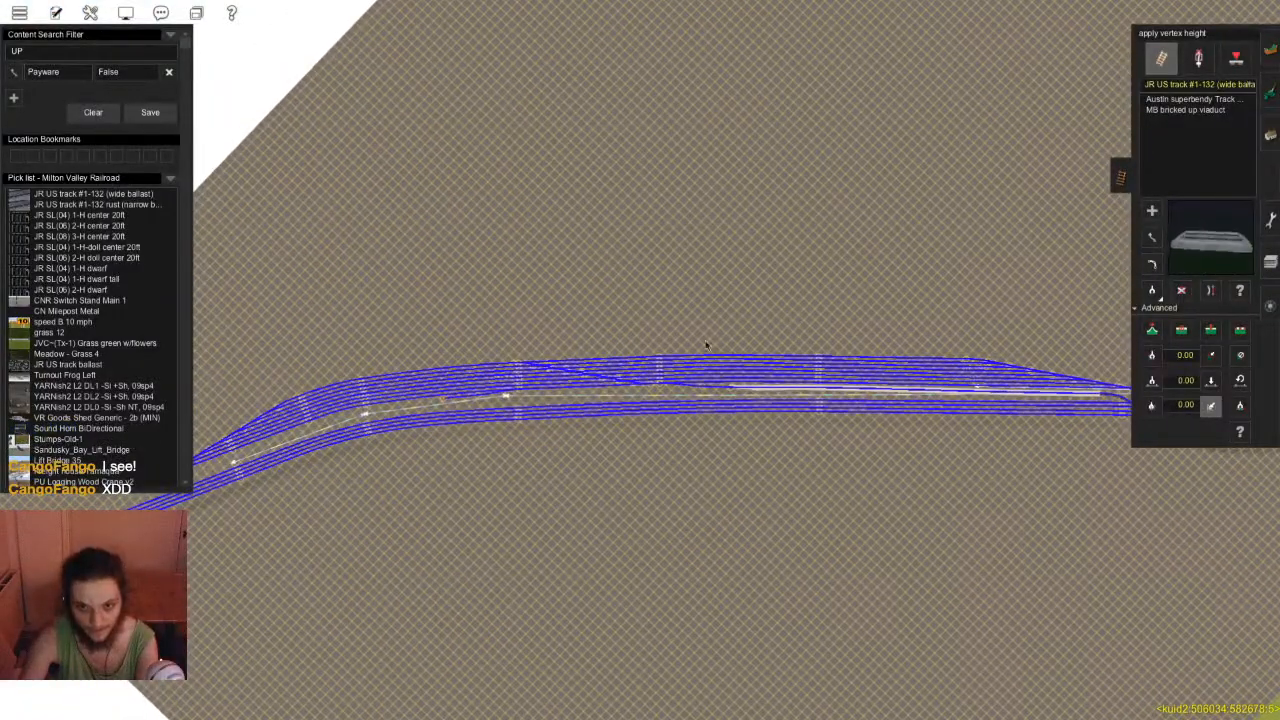
right_drag(800, 376, 774, 393)
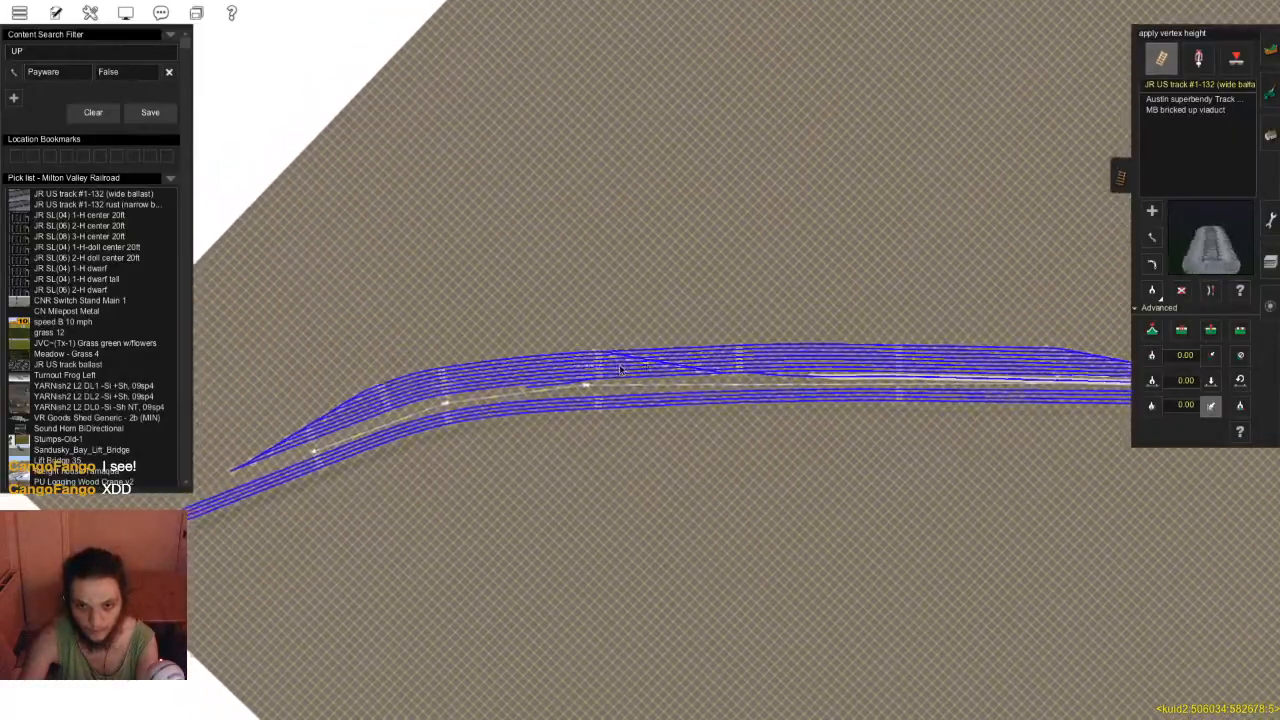
scroll(595, 356, up, 10)
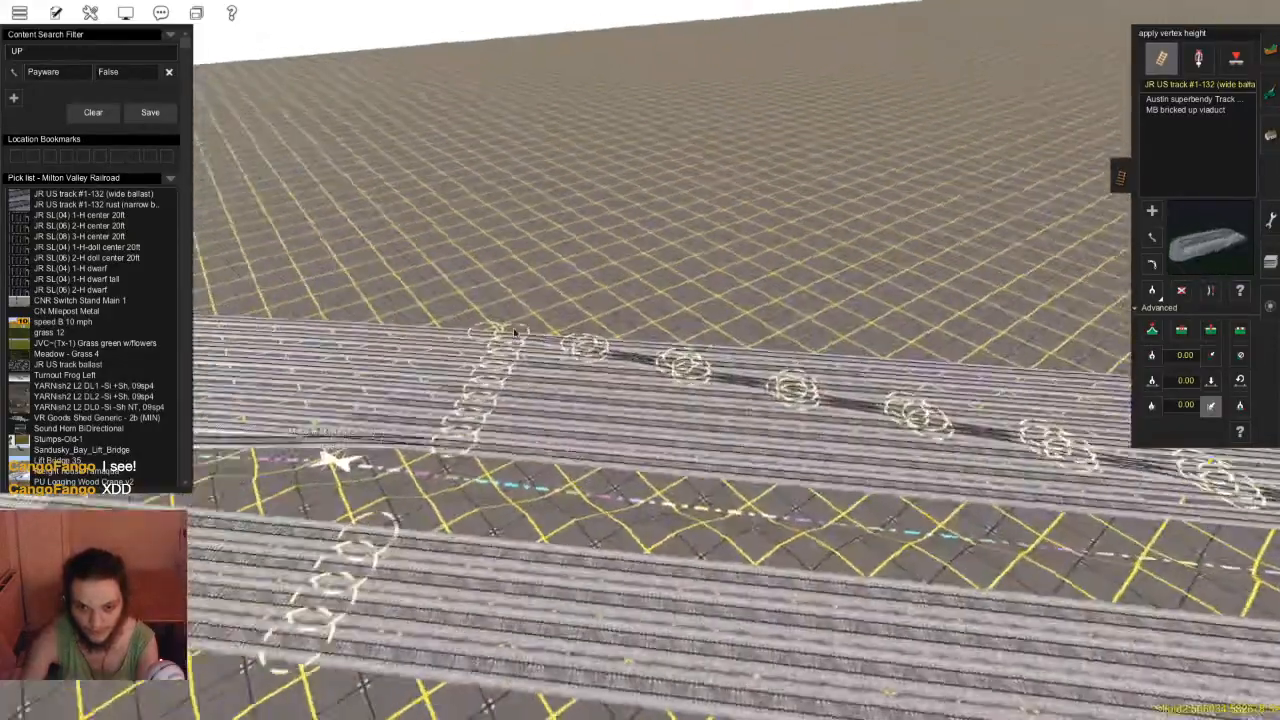
right_drag(514, 332, 1165, 222)
click(1152, 211)
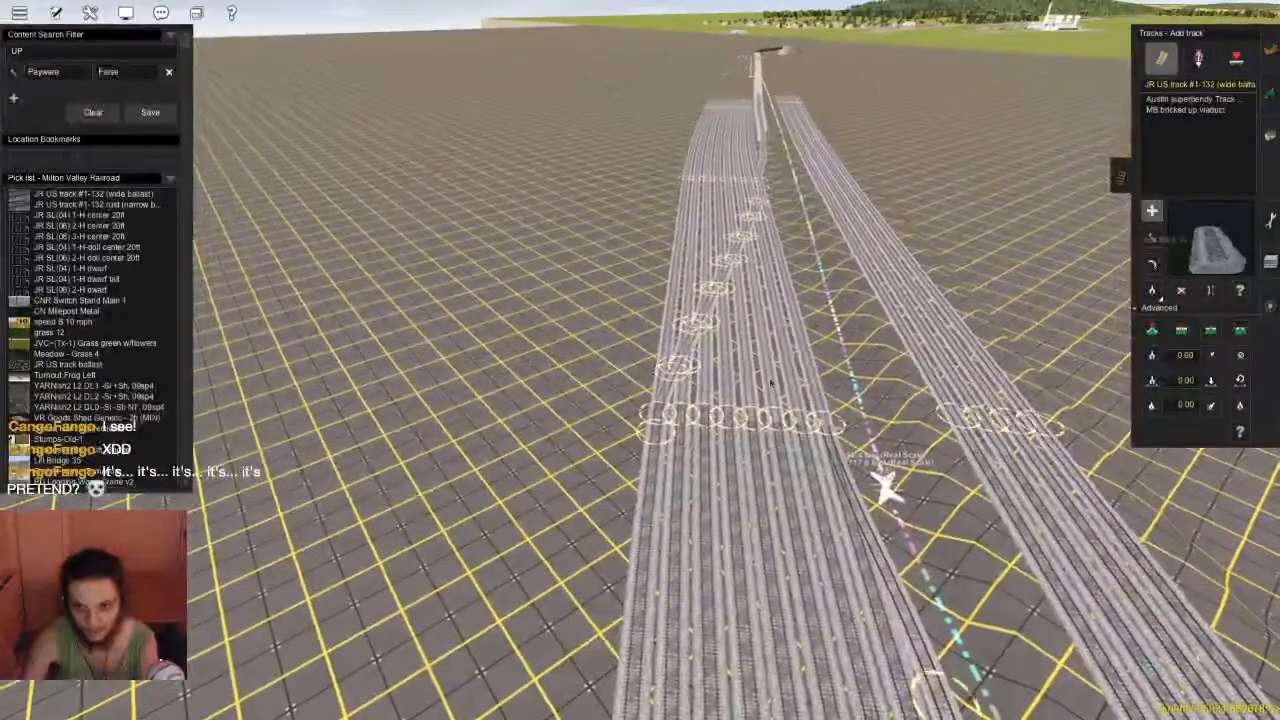
scroll(657, 349, up, 10)
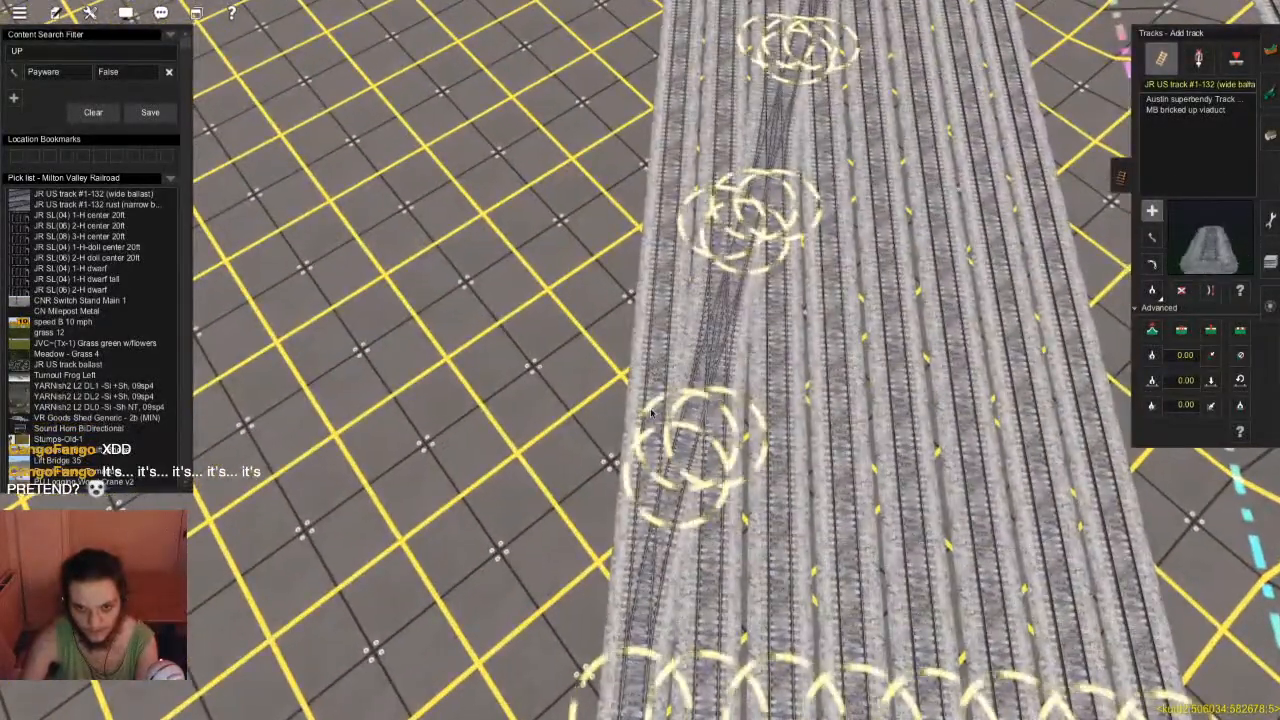
click(650, 394)
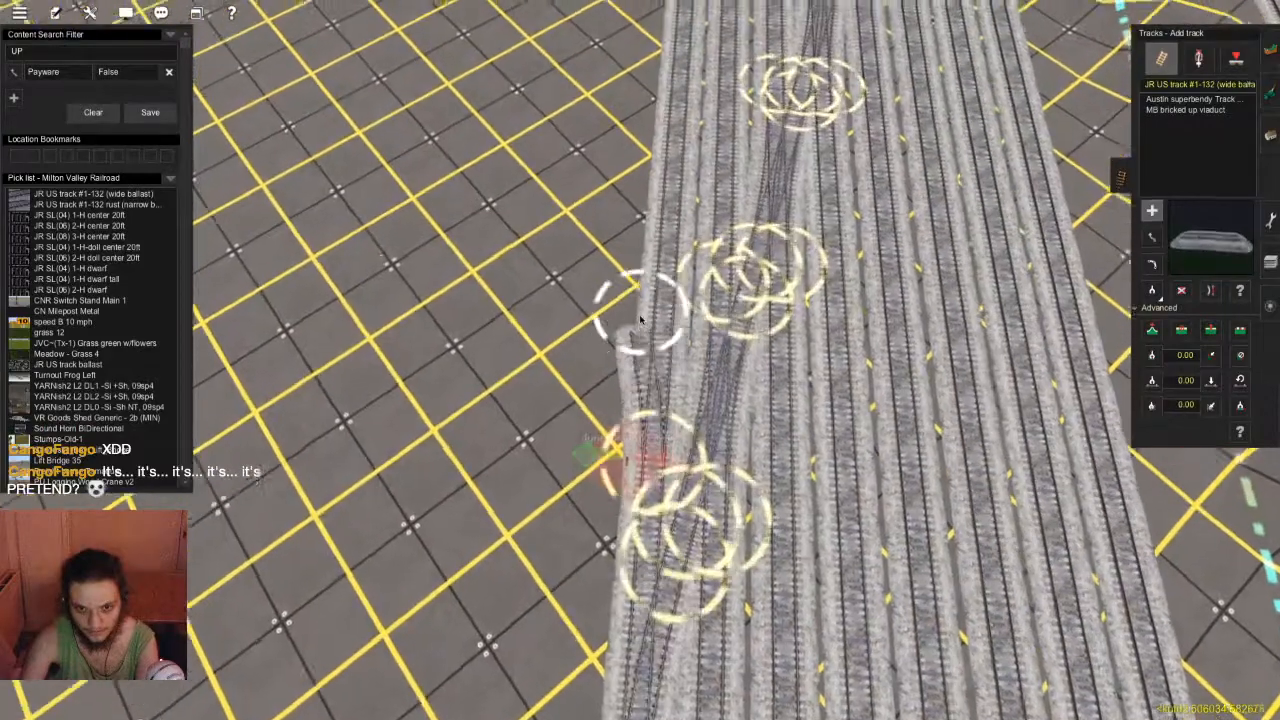
scroll(643, 309, down, 3)
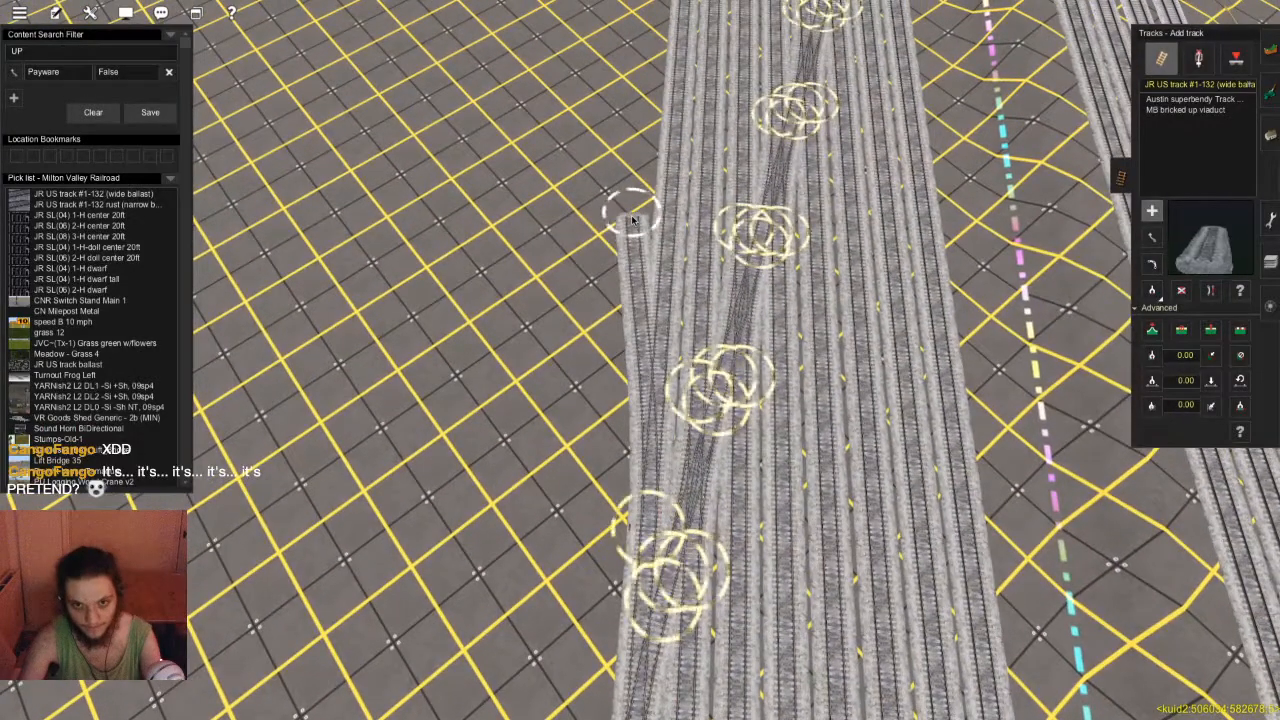
click(632, 221)
right_click(632, 221)
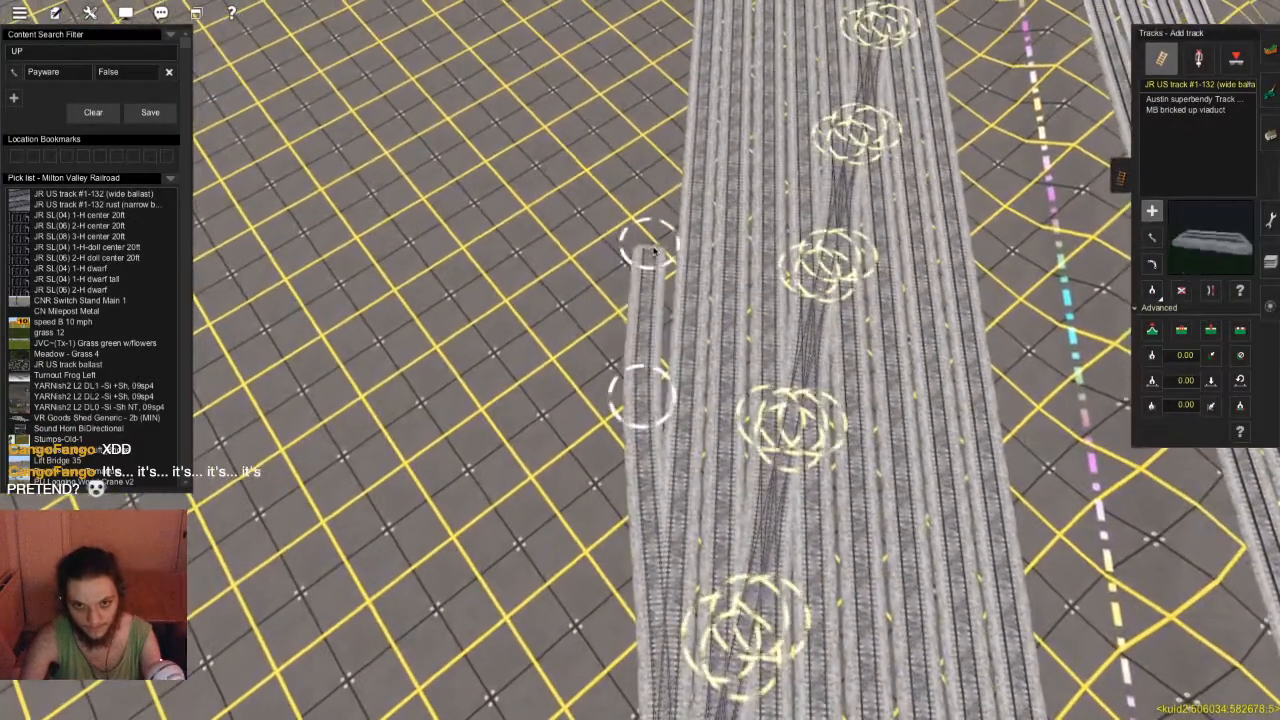
click(655, 290)
Nudge the new outer track's spline points to align it parallel with the neighbouring yard track
key(Down)
key(m)
drag(641, 188, 648, 184)
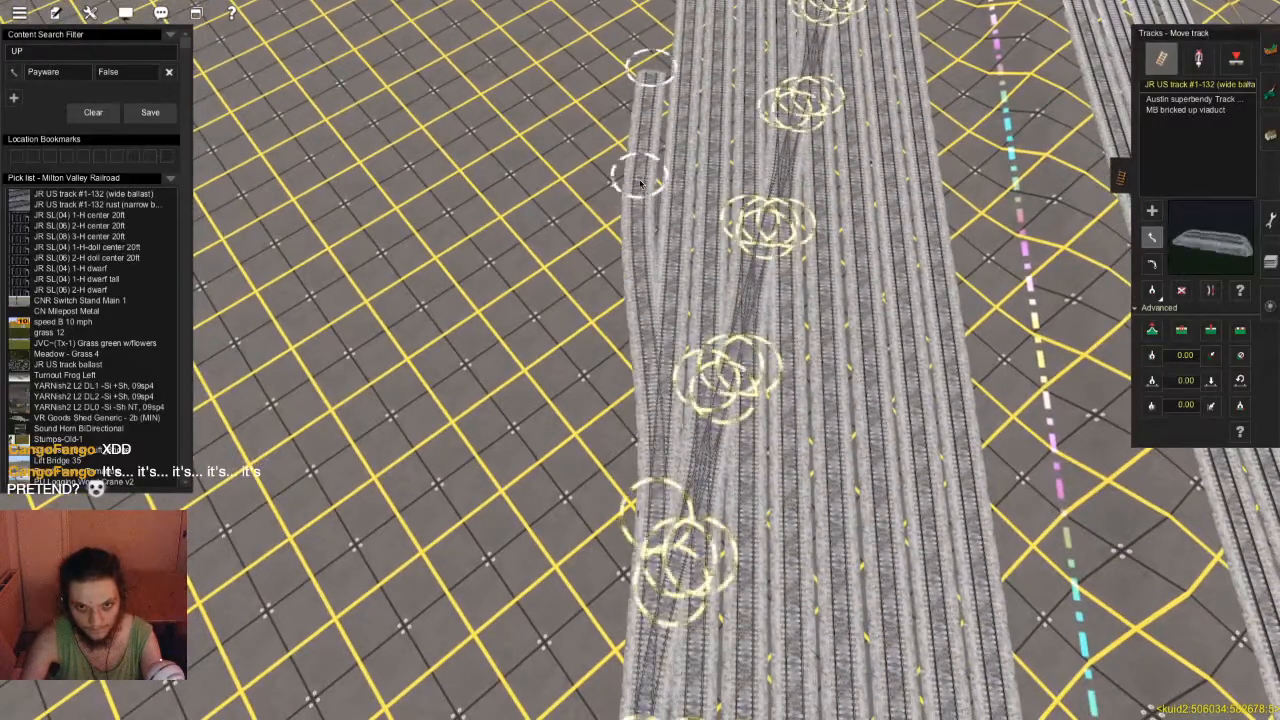
scroll(652, 205, up, 3)
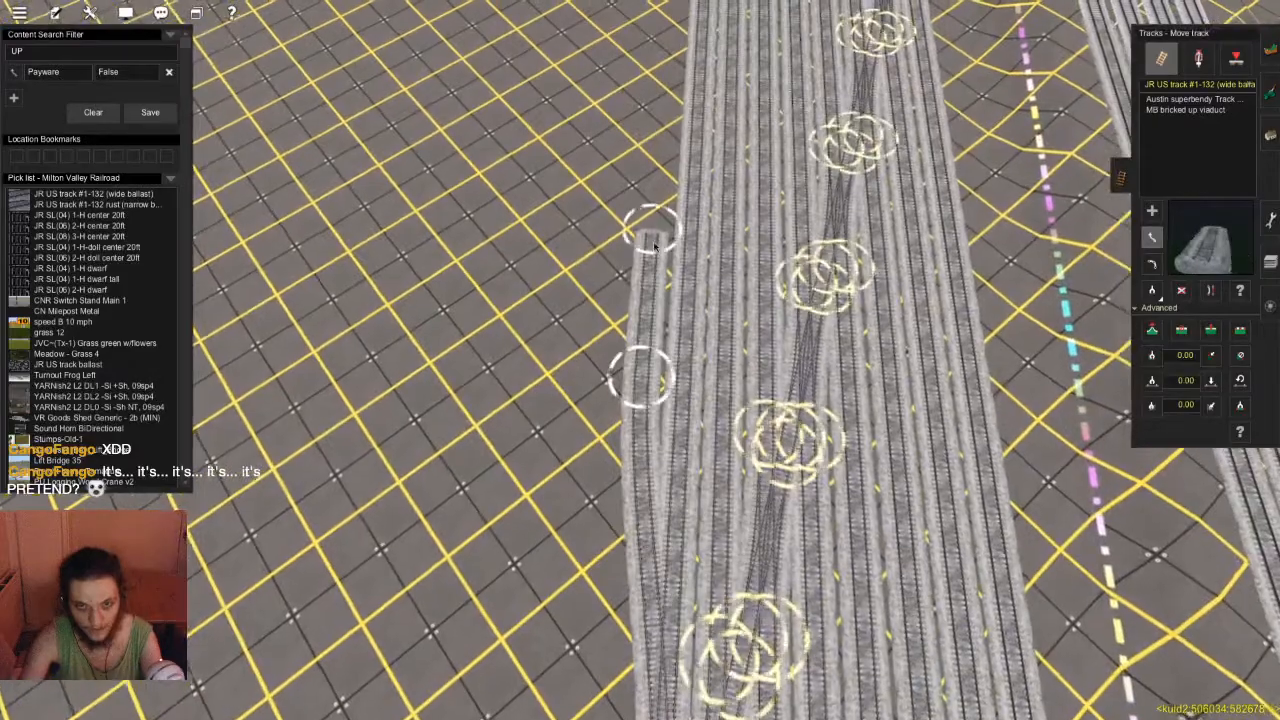
drag(651, 261, 655, 262)
Examine the new outer track and the ladder layout across the whole yard, from above and up close
scroll(655, 262, down, 5)
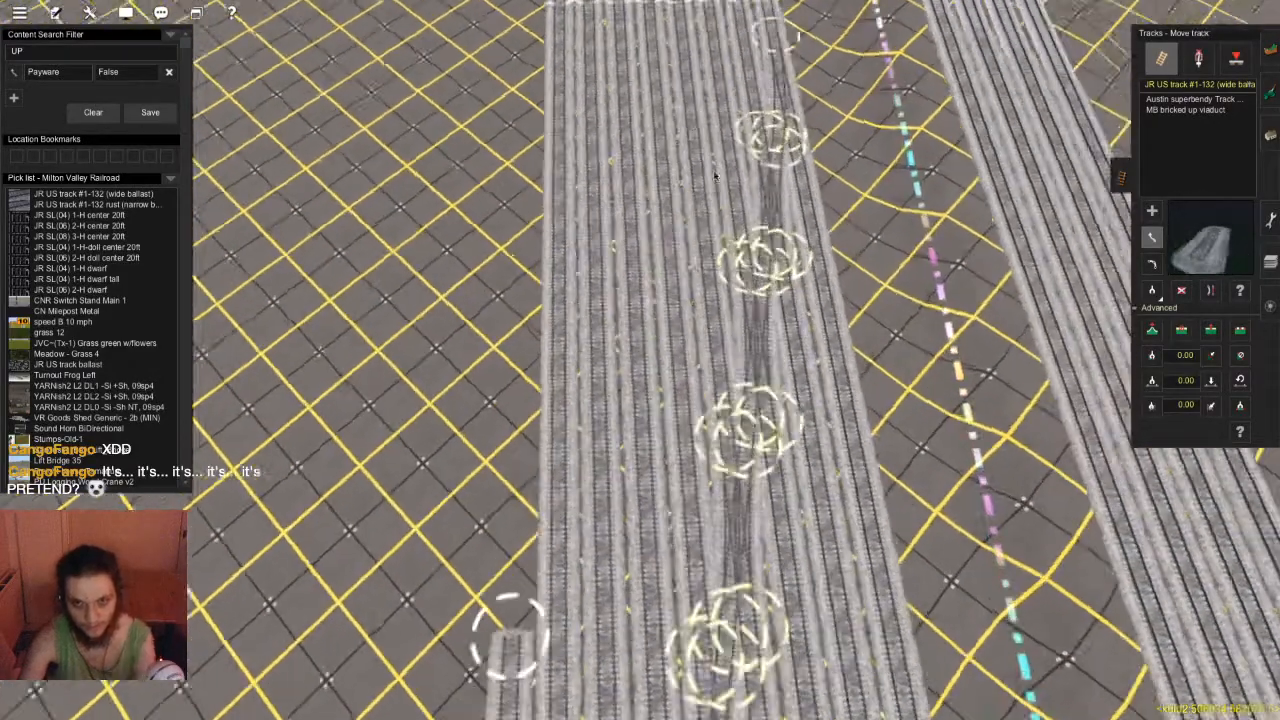
middle_drag(651, 368, 763, 369)
scroll(637, 388, down, 5)
scroll(623, 371, up, 2)
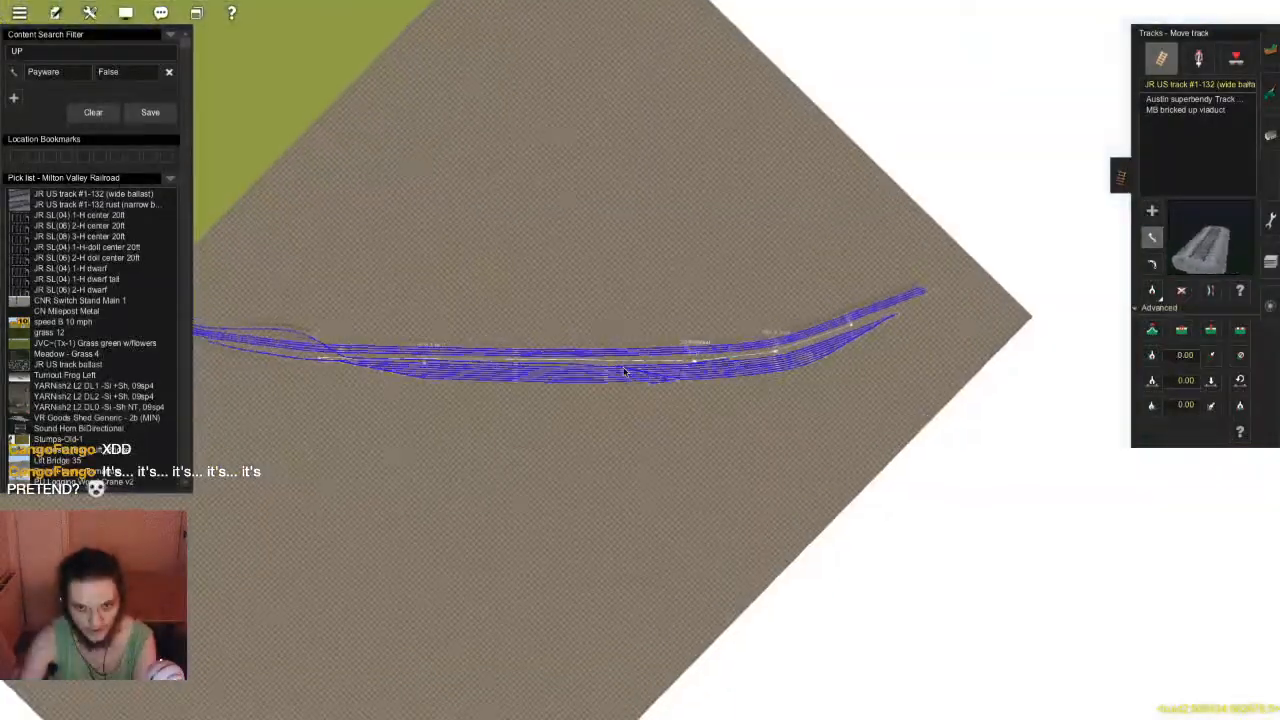
scroll(788, 364, up, 2)
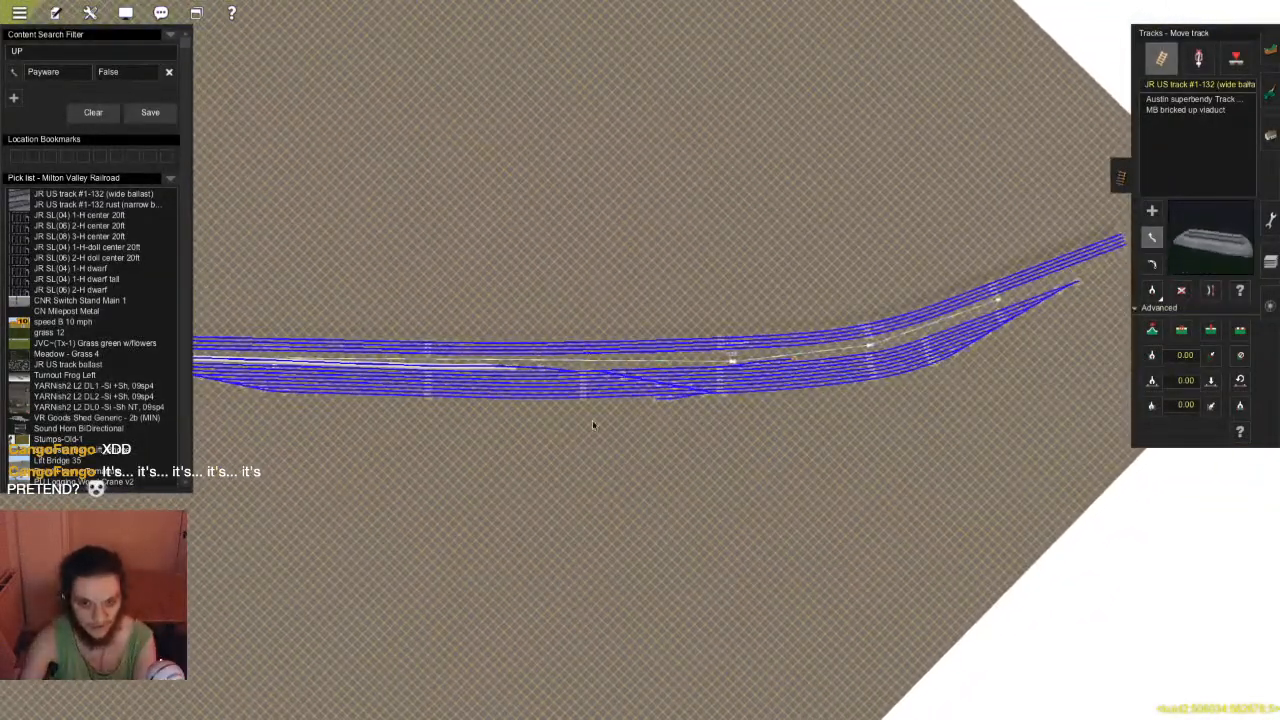
scroll(592, 447, up, 6)
middle_drag(588, 430, 620, 400)
scroll(619, 399, up, 6)
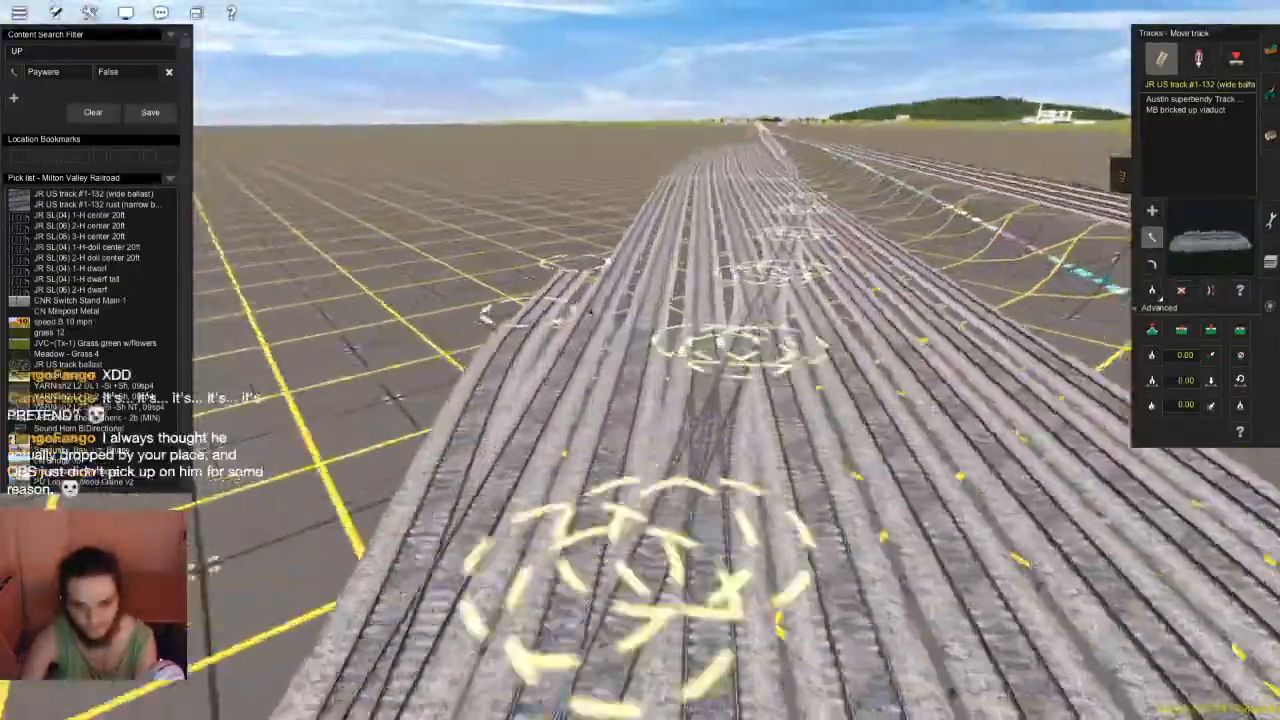
scroll(679, 341, down, 6)
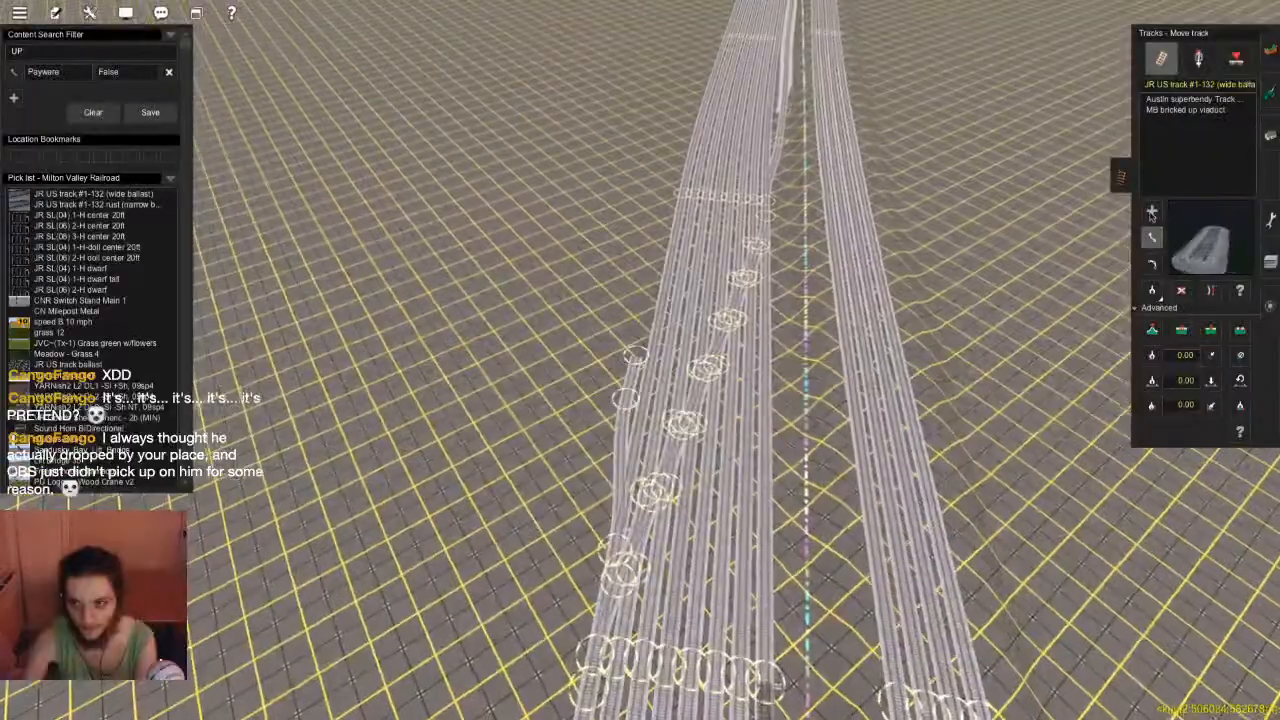
Start a JR US track #1-132 (wide ballast) branch off the outermost yard track with a short first segment beside it
key(a)
right_click(704, 205)
key(Left)
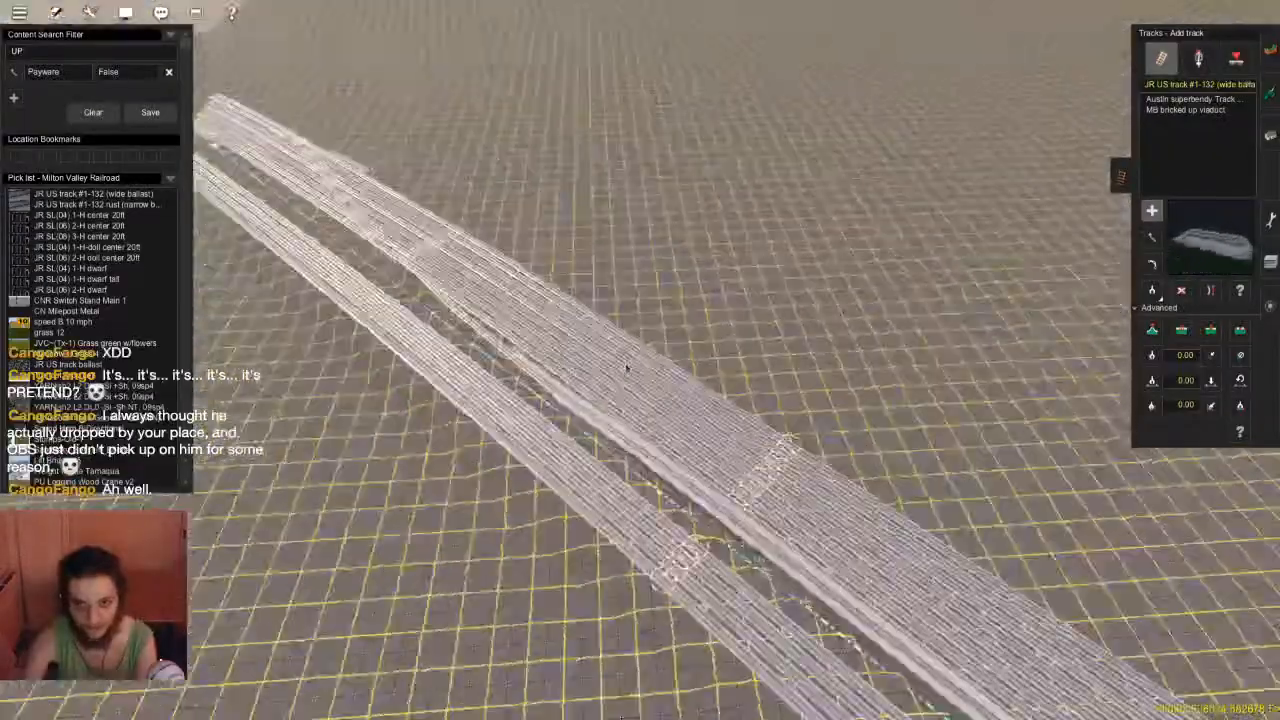
key(Down)
scroll(642, 383, up, 5)
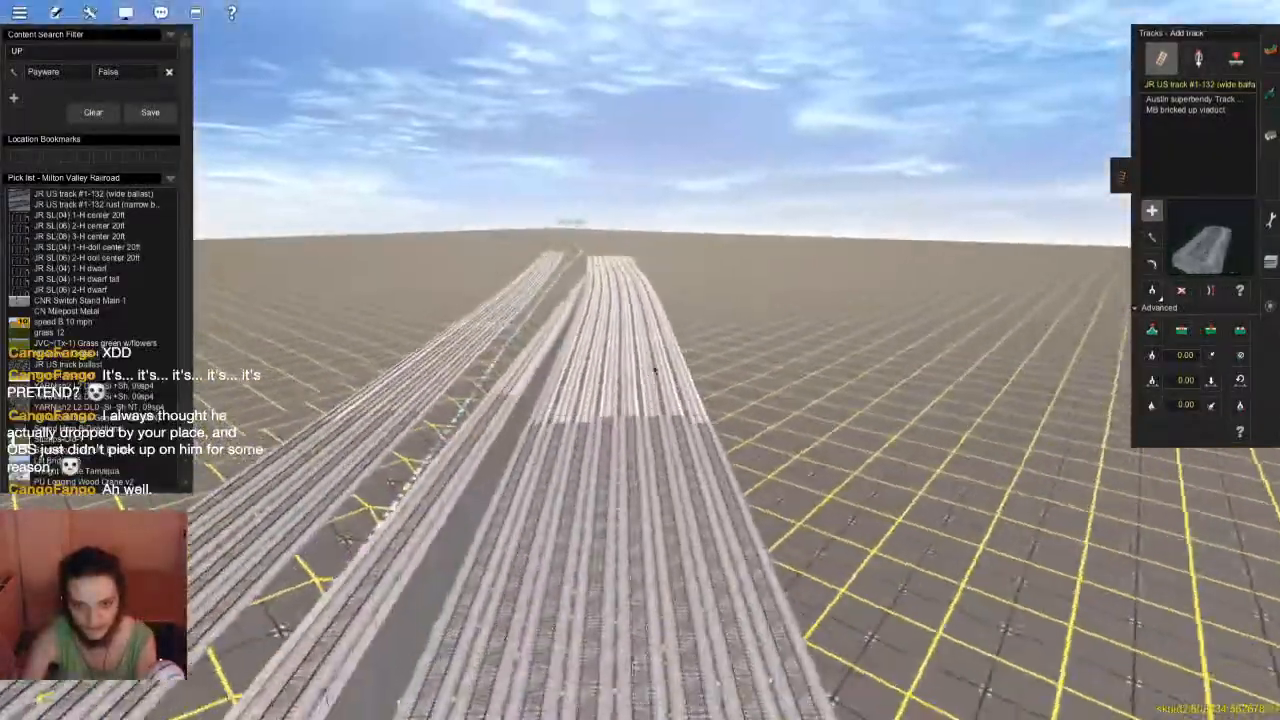
key(Up)
key(Up)
click(640, 395)
right_click(642, 325)
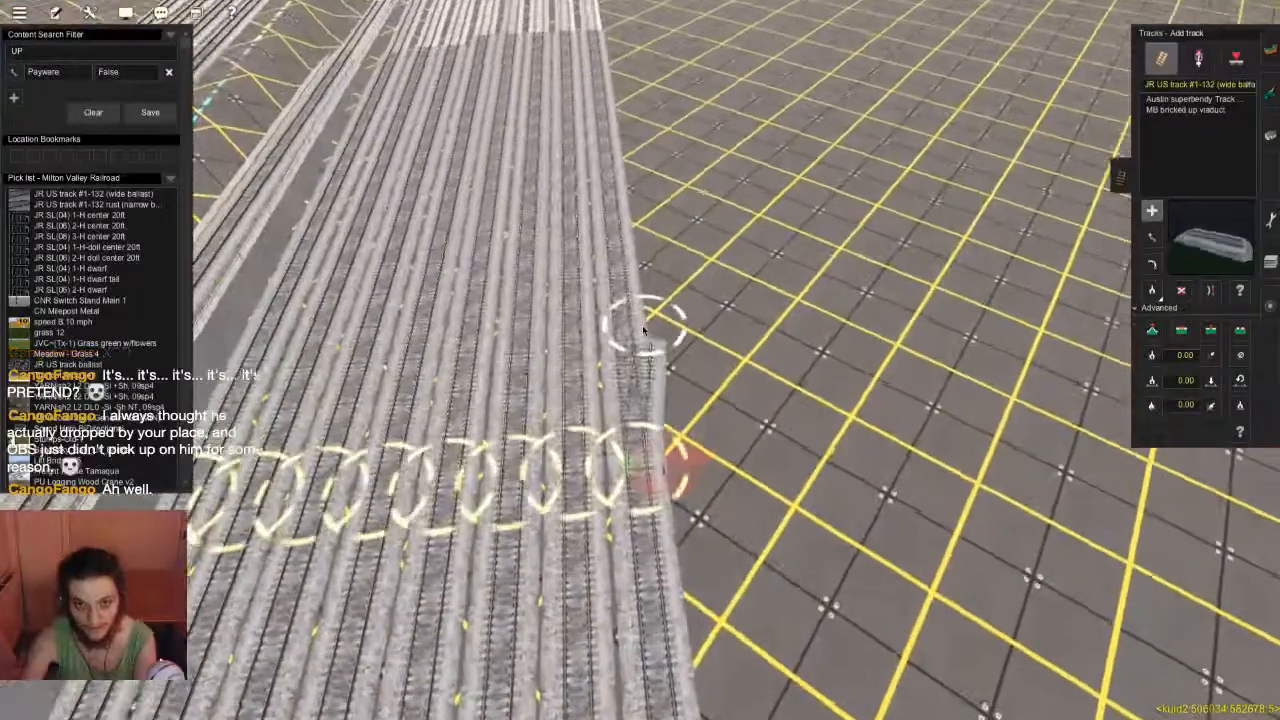
scroll(641, 314, down, 3)
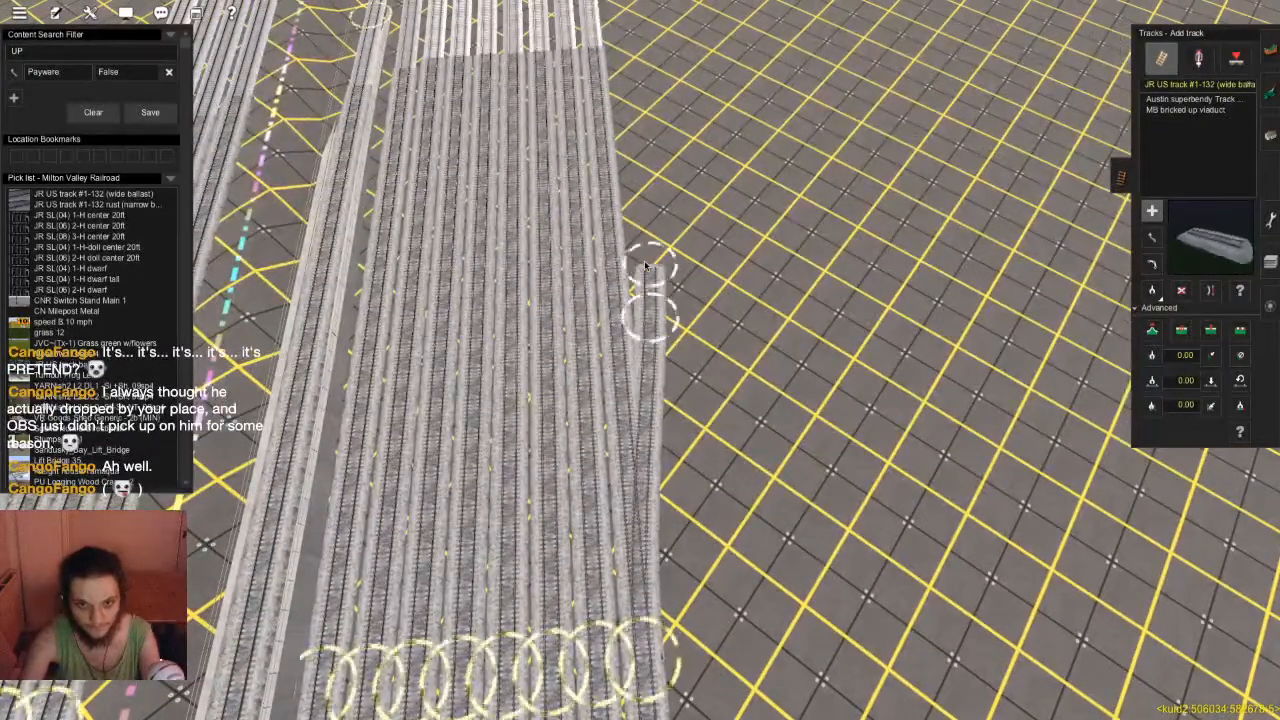
Extend the new outer branch parallel to the yard tracks up to the next row of spline points
click(645, 291)
right_click(645, 291)
key(a)
click(641, 326)
right_click(637, 225)
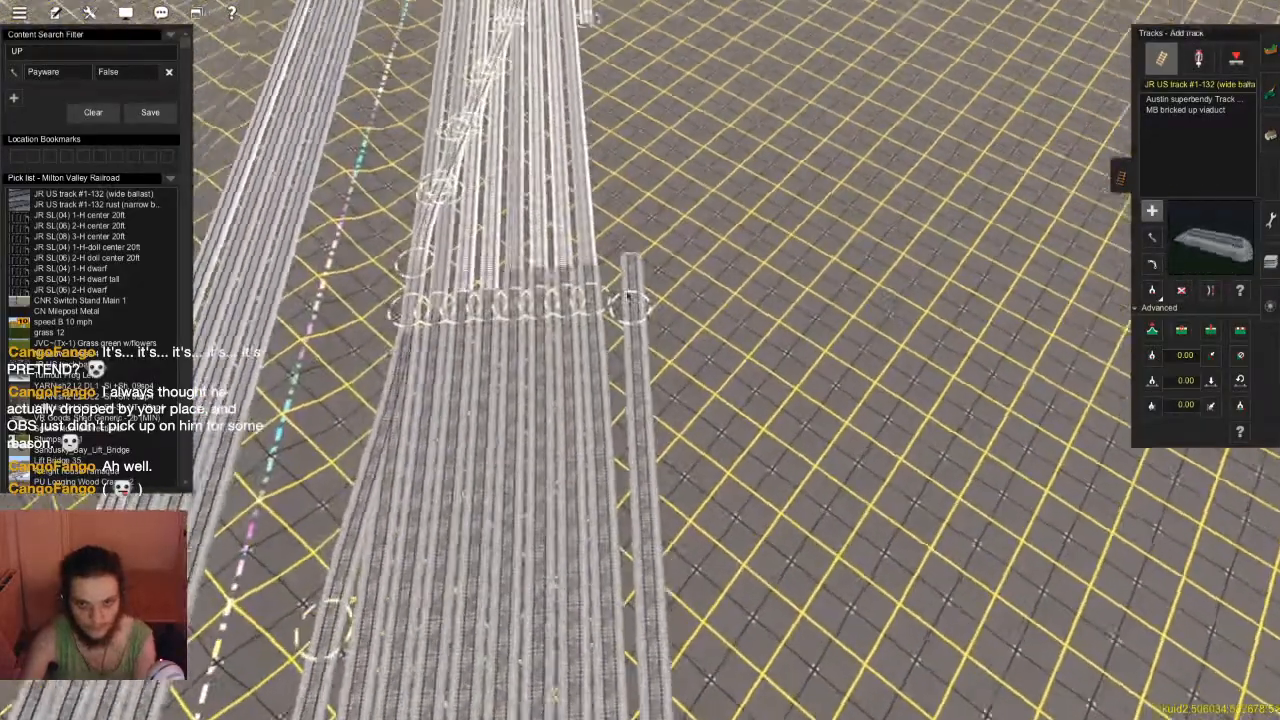
key(Up)
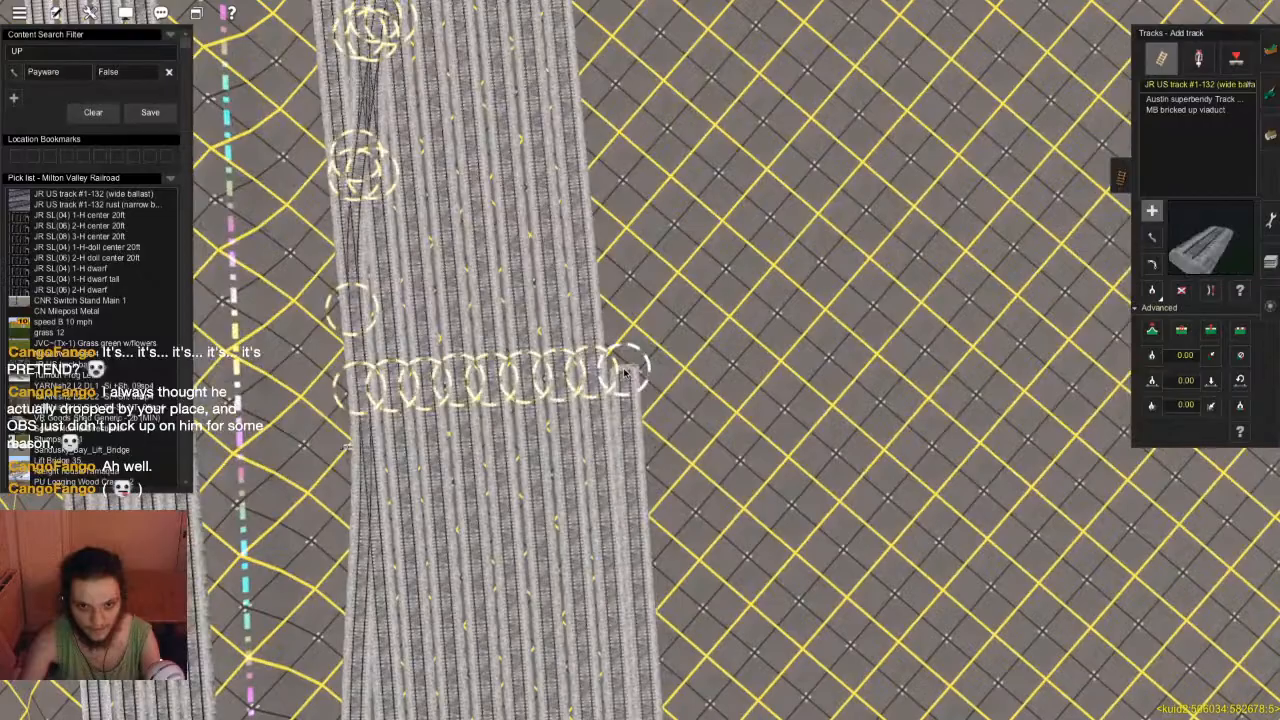
Connect the new outer track through to the far branch and align its spline point with the row of neighbouring points
click(625, 372)
right_click(613, 180)
key(Down)
key(m)
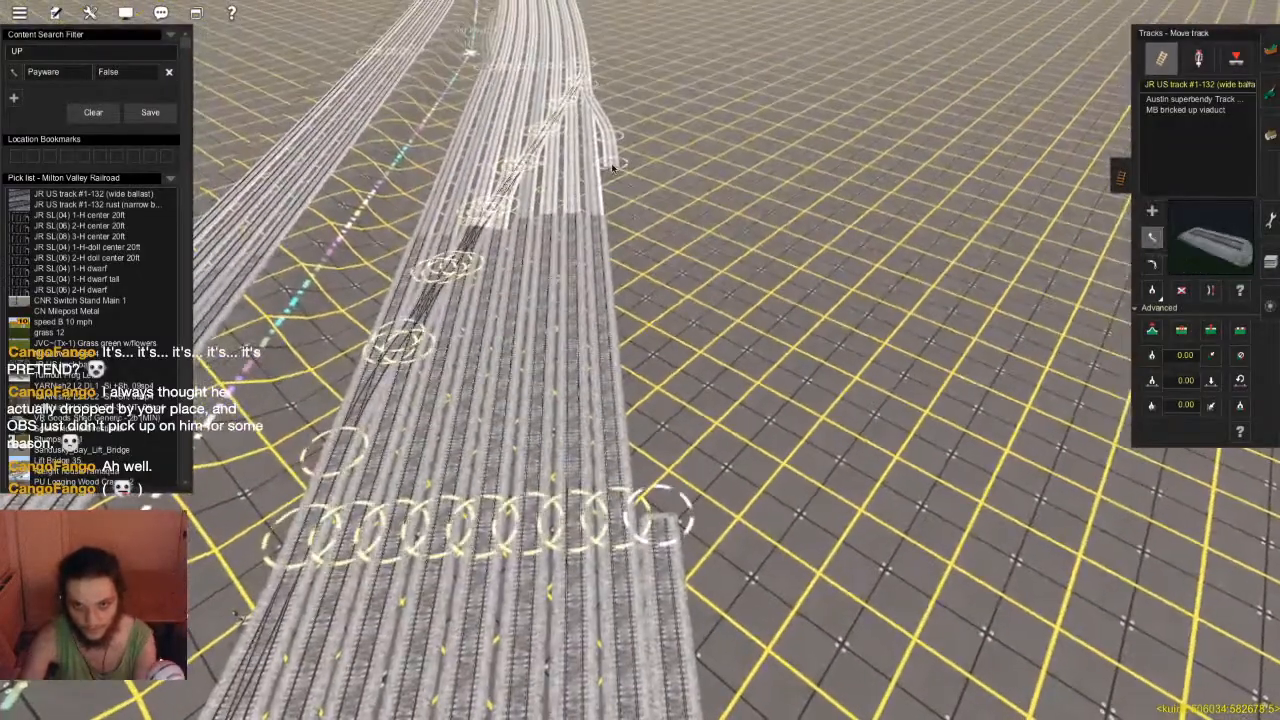
drag(640, 425, 662, 520)
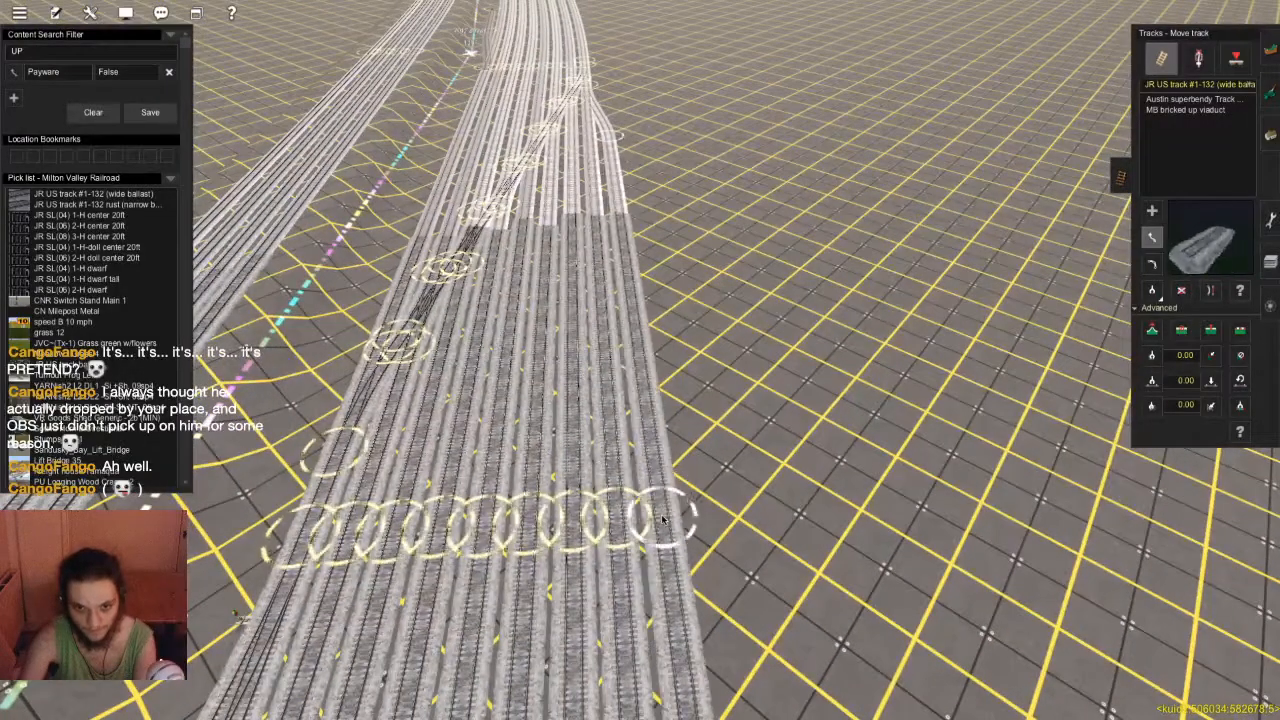
Nudge the spline point where the new outermost track straightens out after its branch
right_click(652, 495)
key(Up)
scroll(663, 395, up, 3)
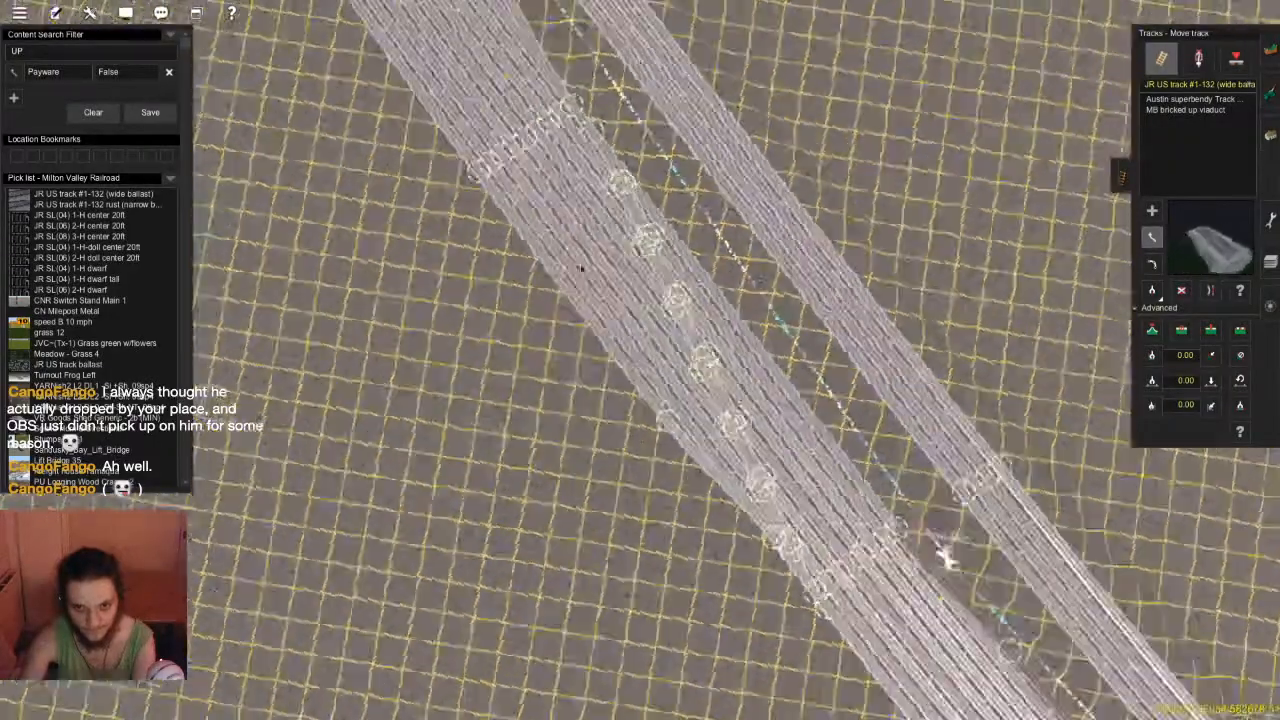
scroll(553, 336, up, 5)
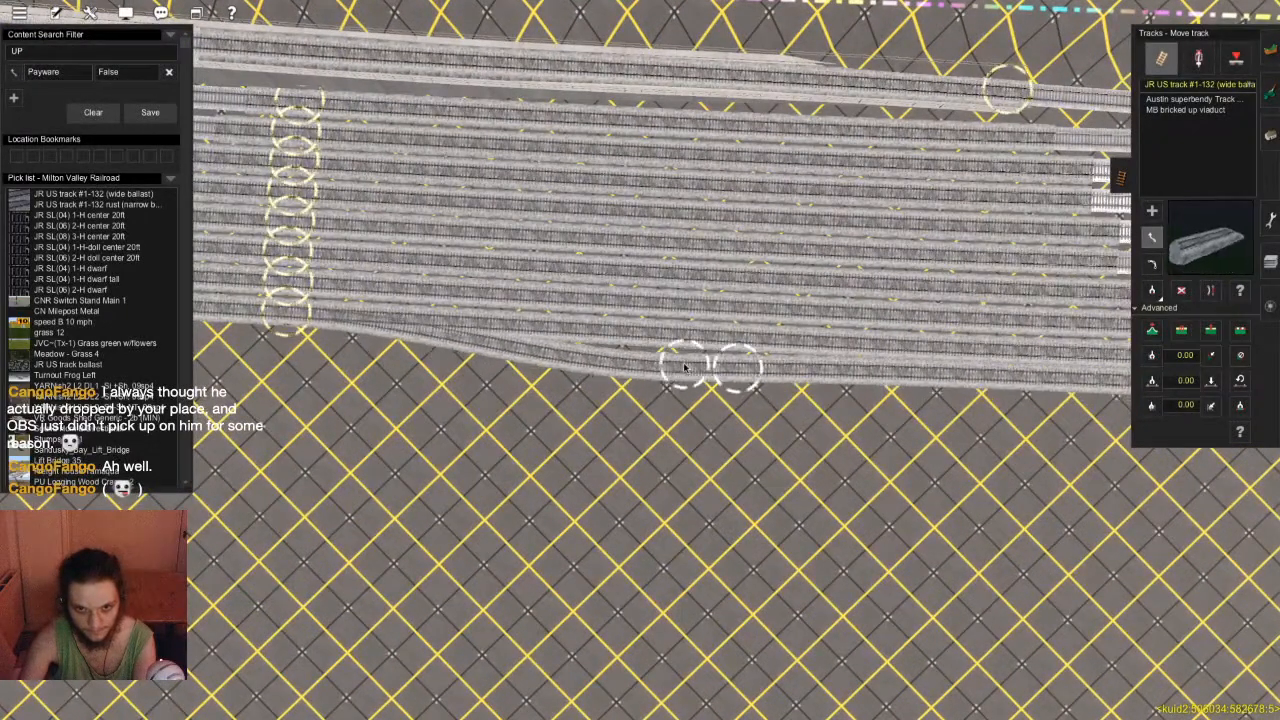
scroll(712, 368, up, 5)
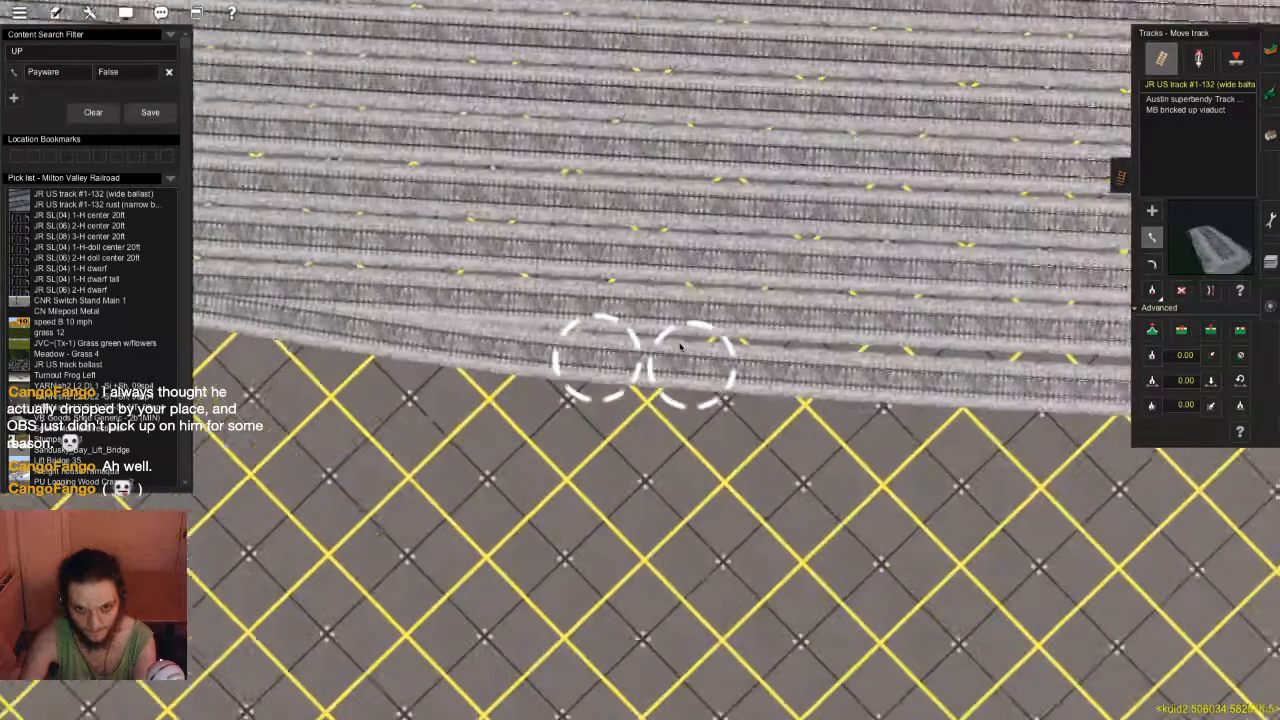
drag(678, 368, 681, 365)
mouse_move(680, 366)
middle_down()
mouse_move(646, 343)
mouse_move(680, 360)
middle_up()
right_drag(680, 360, 640, 370)
scroll(640, 385, up, 3)
scroll(640, 370, down, 5)
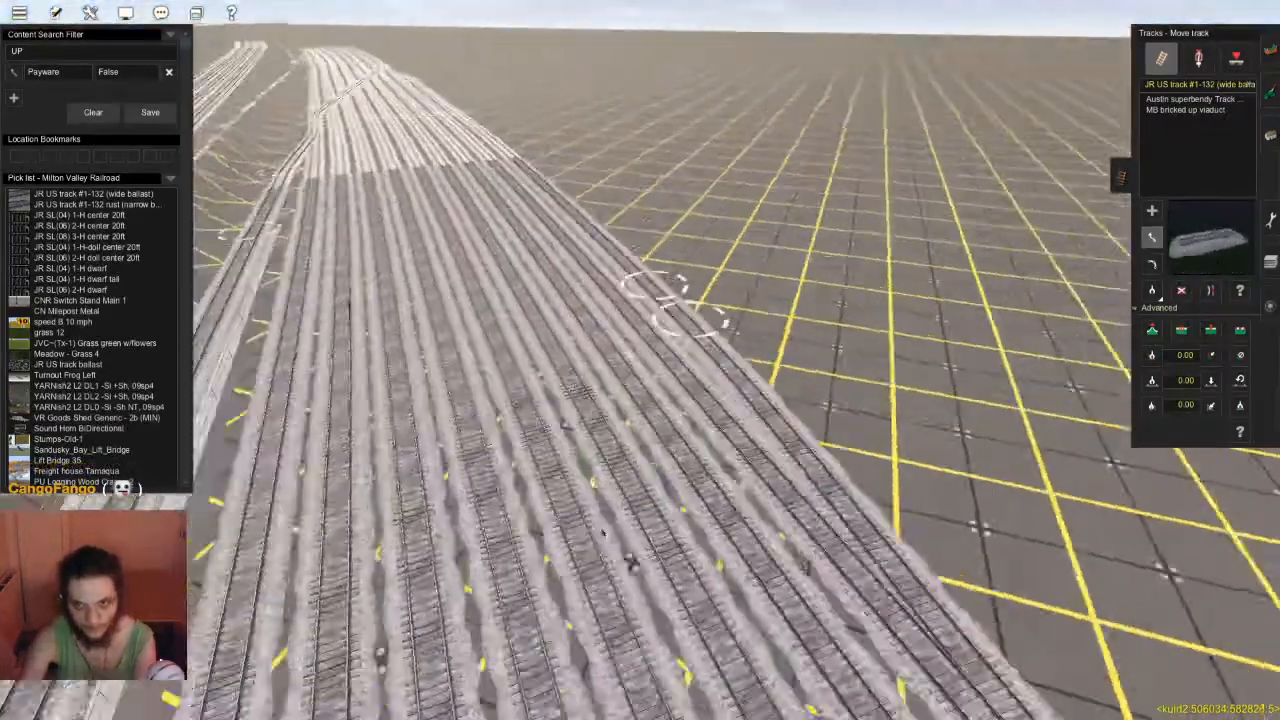
Activate vertex height application for the new outer track's spline points
click(1211, 405)
right_drag(757, 251, 631, 217)
right_click(631, 217)
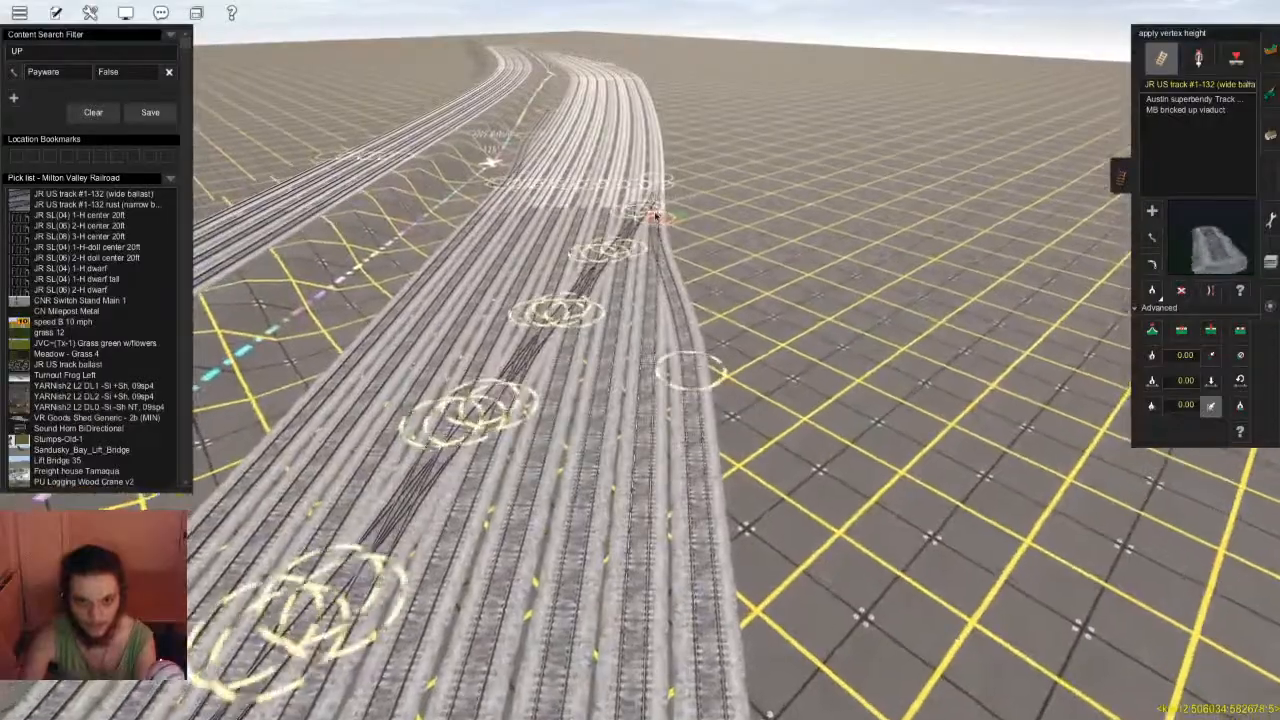
right_click(650, 210)
key(Left)
Delete the default switch levers at the junctions of the new outer track
click(1199, 58)
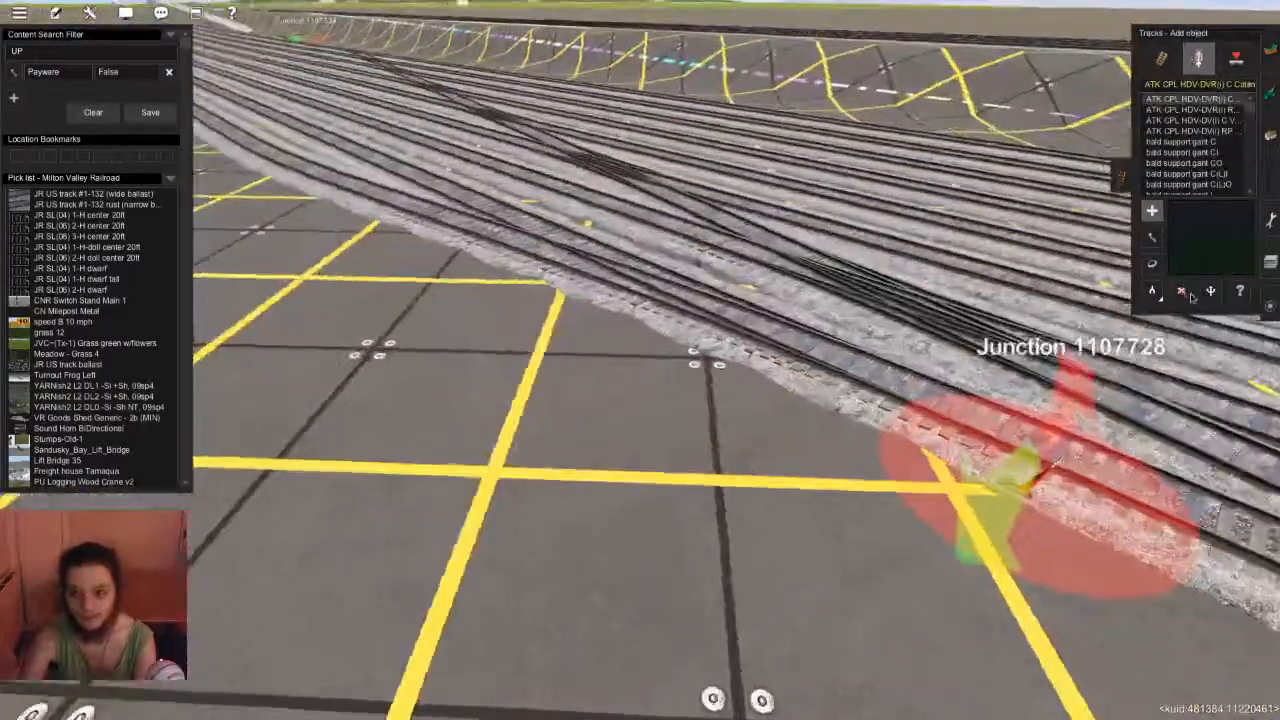
click(1181, 291)
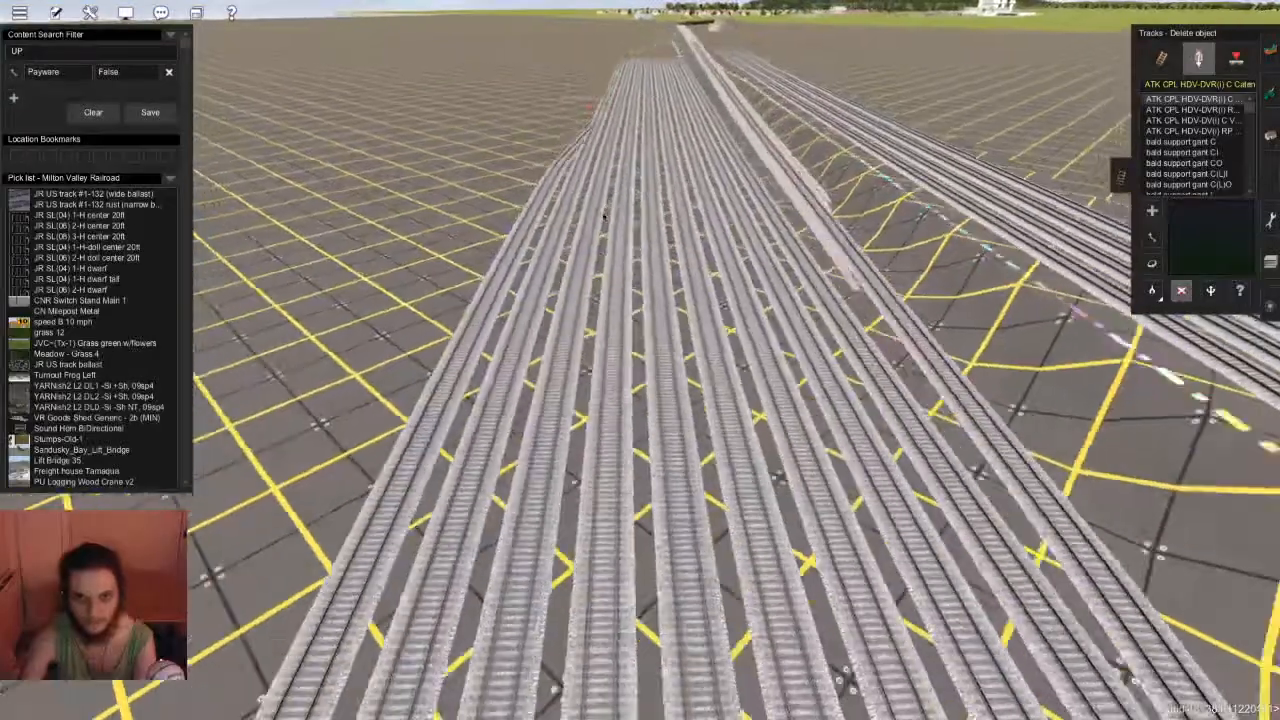
right_click(614, 190)
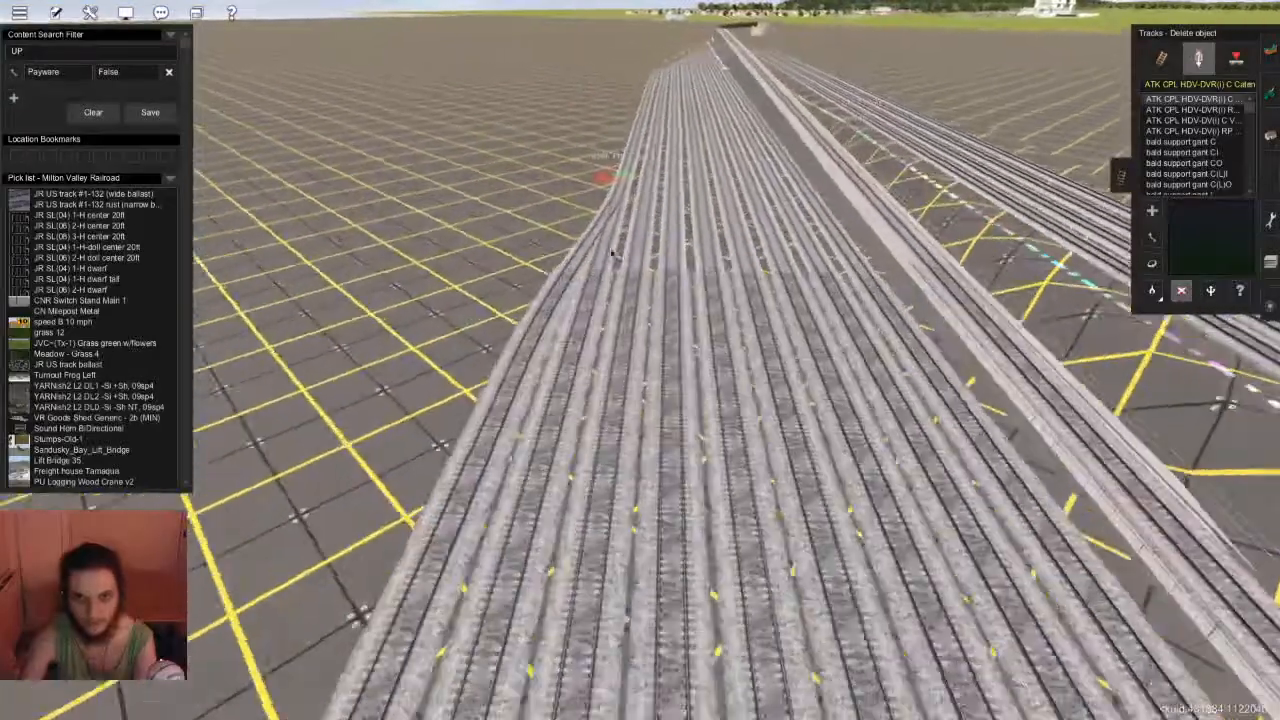
key(Left)
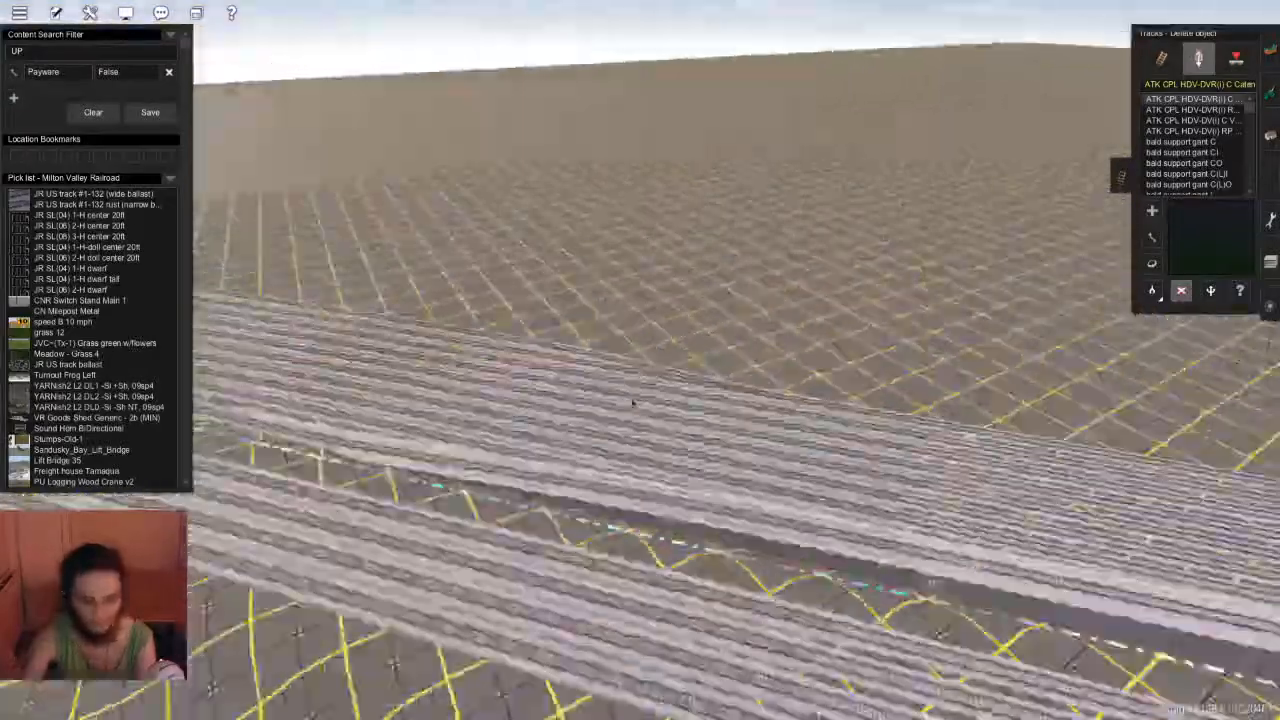
key(Left)
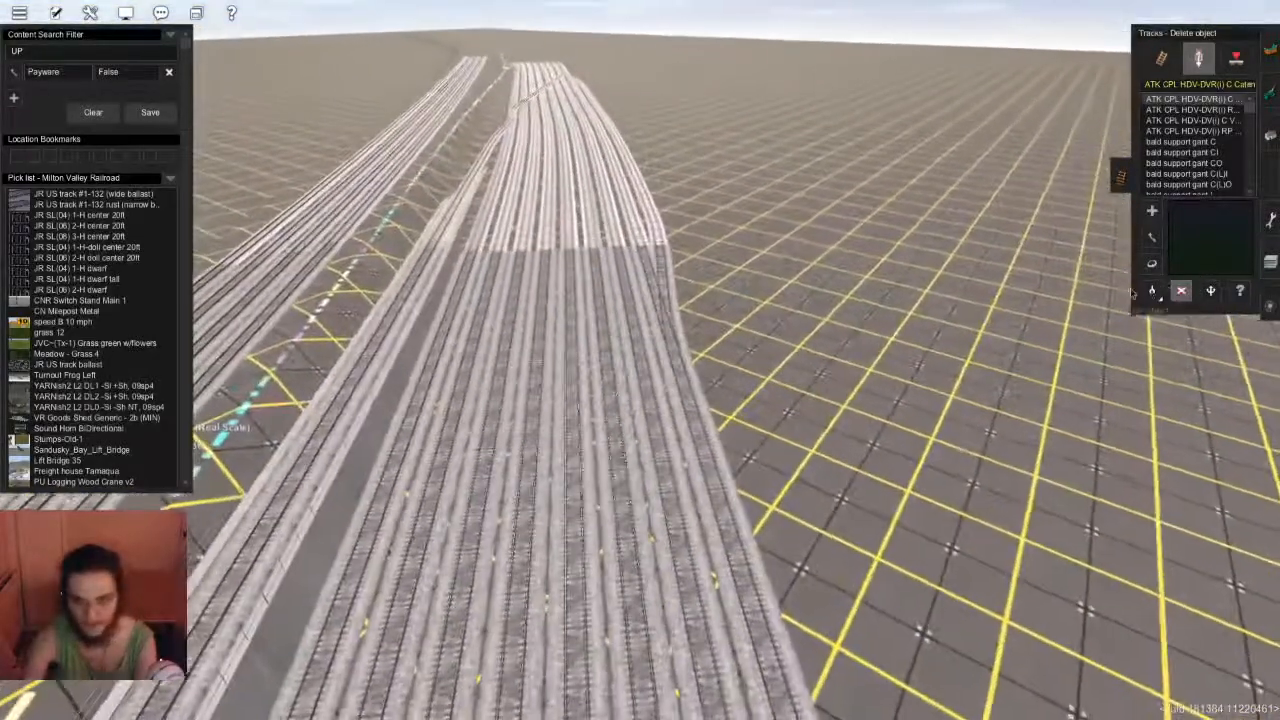
Pick CNR Switch Stand Main 2 from an existing switch stand in the yard as the object for placement
key(g)
scroll(700, 440, up, 4)
click(779, 582)
scroll(626, 320, down, 4)
scroll(625, 320, down, 5)
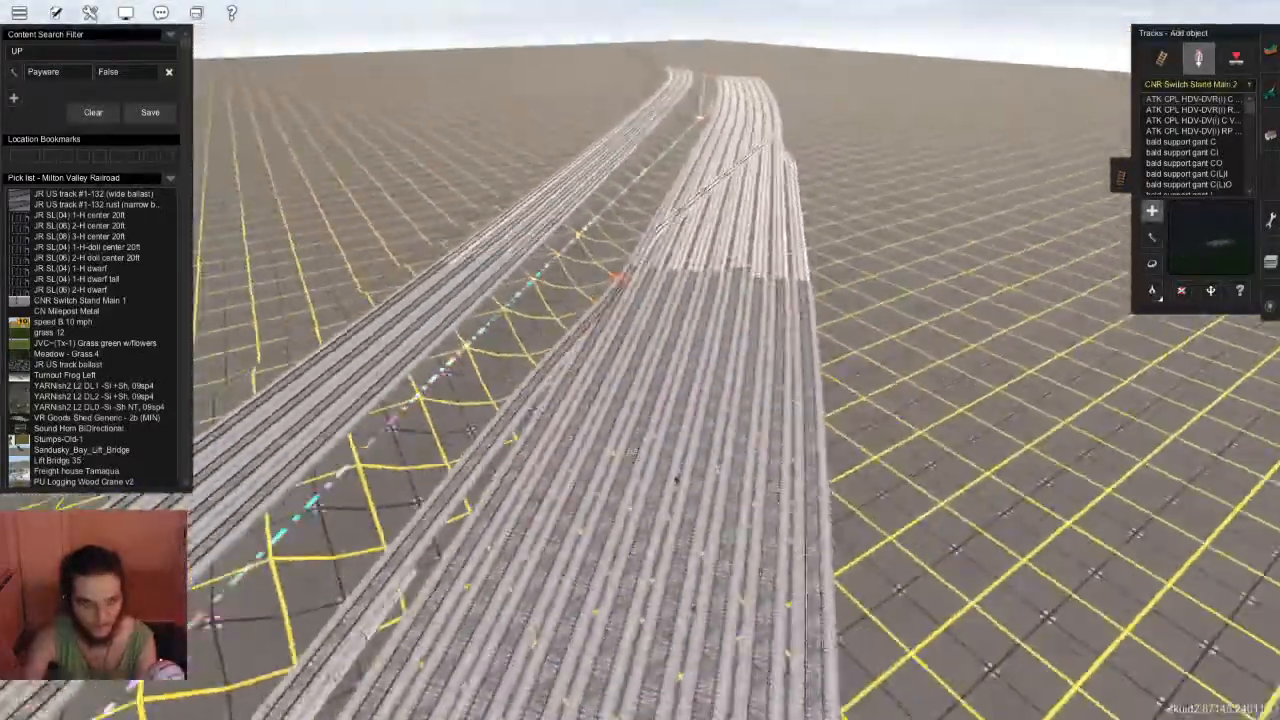
Place a CNR Switch Stand Main 2 at the new outer track's first junction and rotate it
right_click(676, 480)
key(Right)
key(Left)
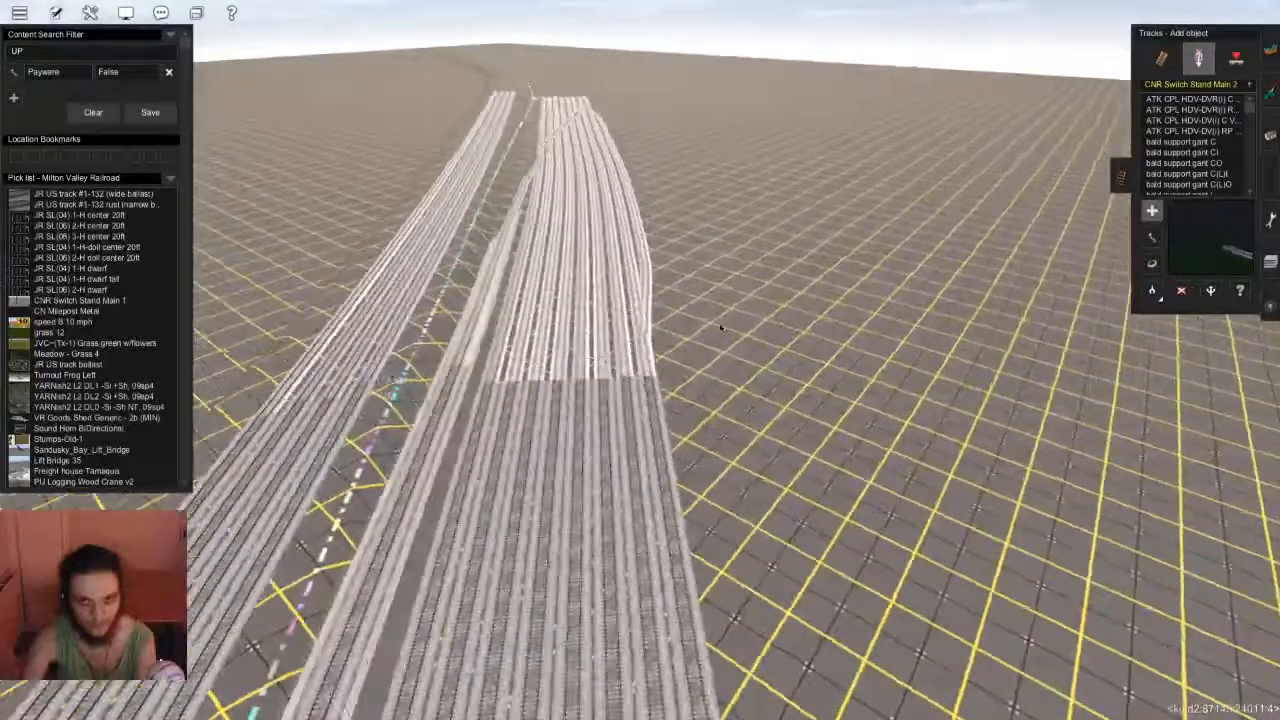
scroll(600, 362, up, 6)
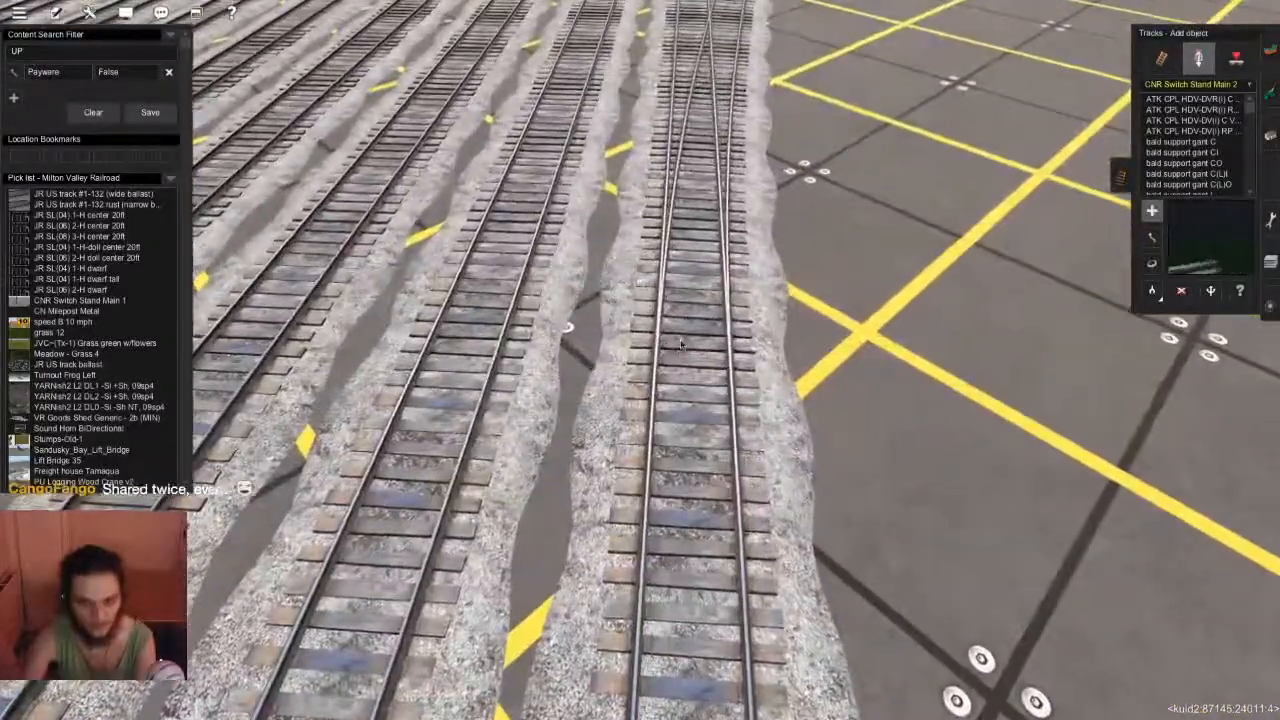
click(681, 344)
key(Down)
key(r)
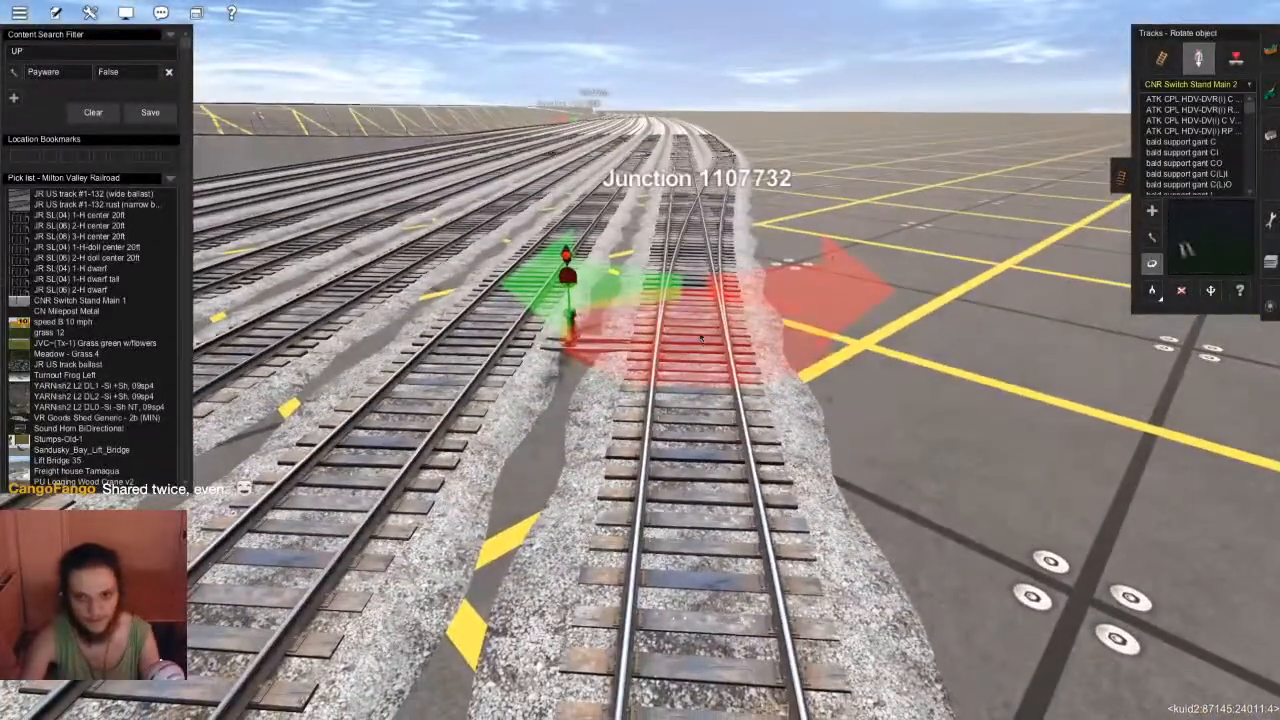
Place a CNR Switch Stand Main 2 at the junction on the outer track's opposite end and rotate it
key(a)
right_click(698, 240)
scroll(614, 175, down, 6)
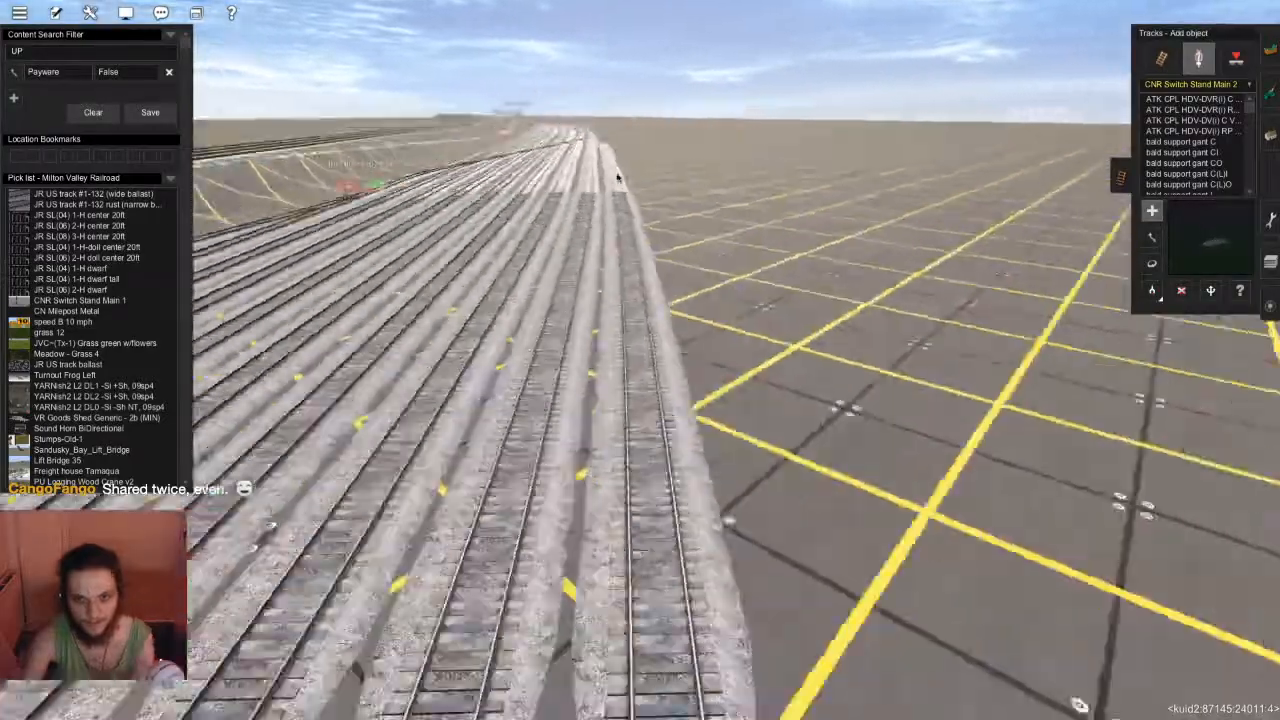
key(Up)
right_click(620, 232)
key(Left)
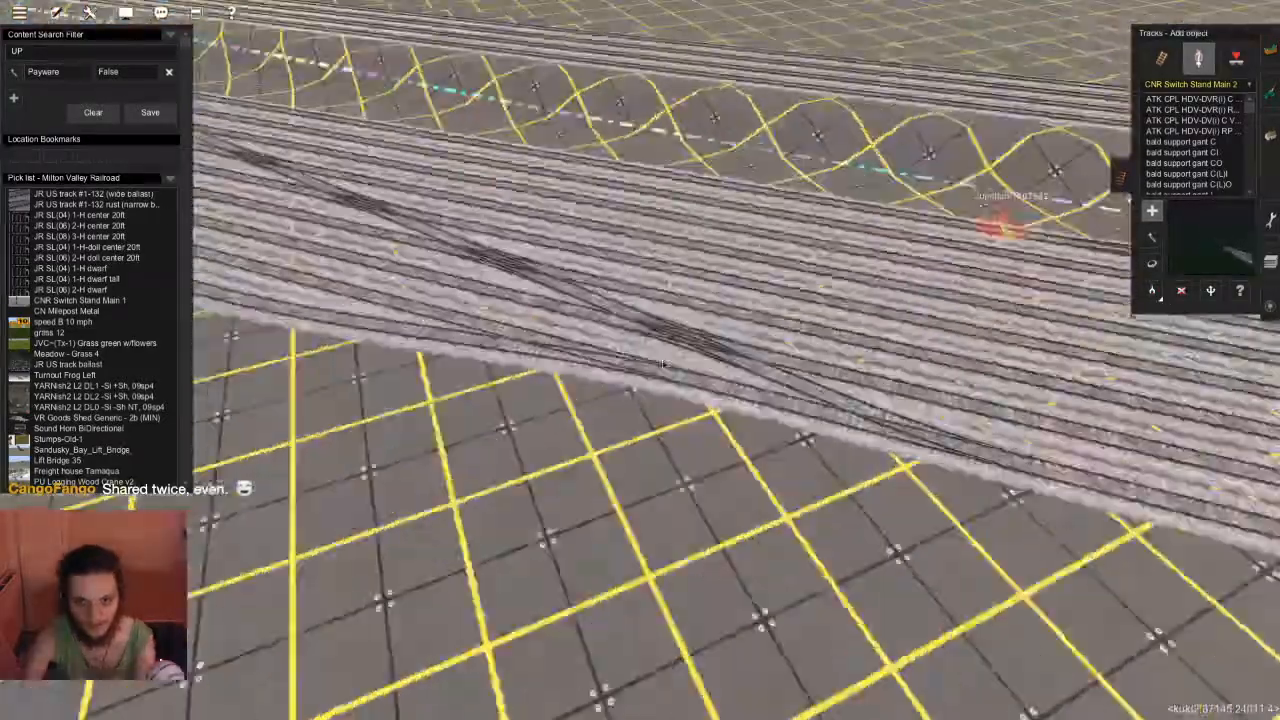
scroll(629, 344, up, 6)
right_click(610, 358)
key(Down)
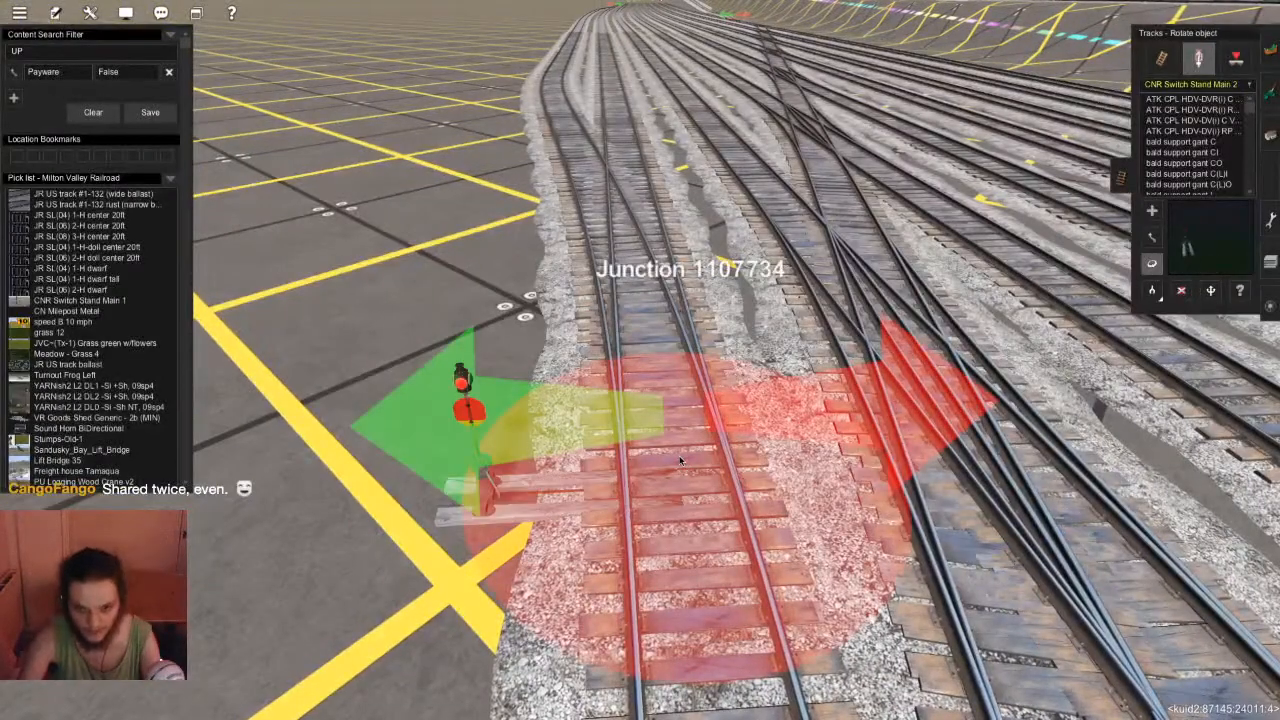
Toggle the default direction of the junction at the newly placed switch stand
click(680, 460)
scroll(680, 460, down, 6)
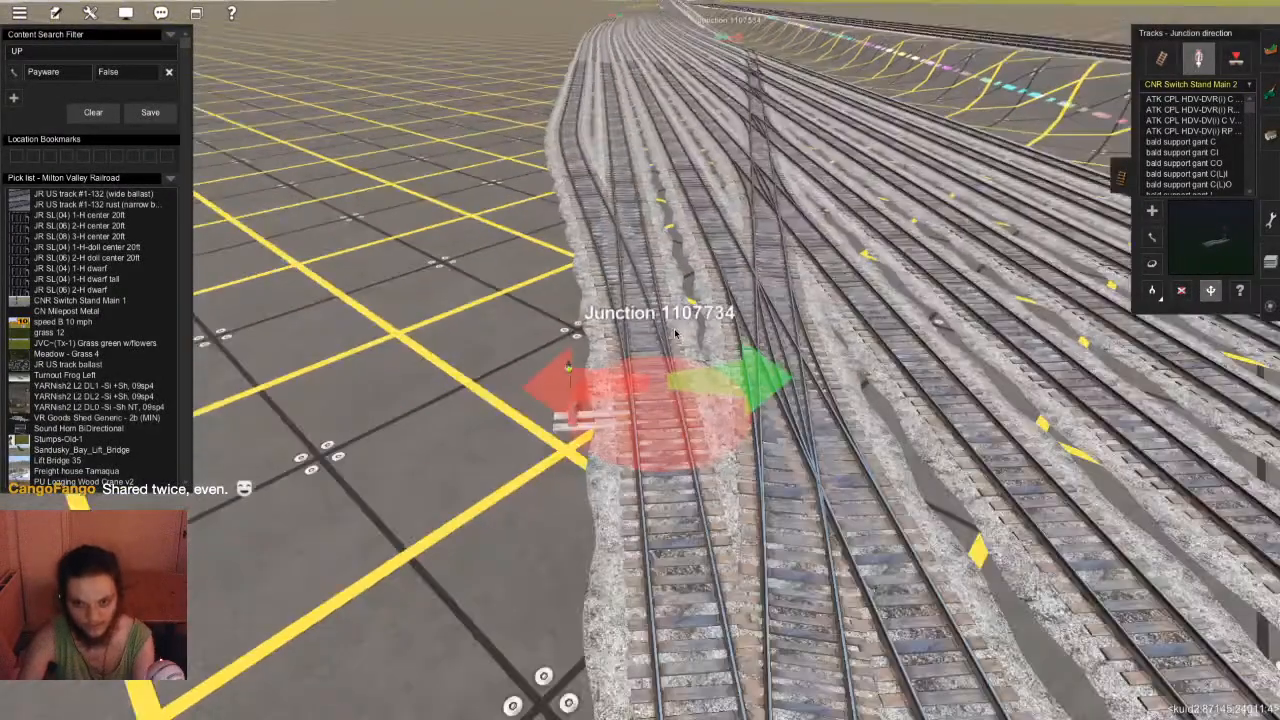
scroll(643, 363, up, 4)
key(Left)
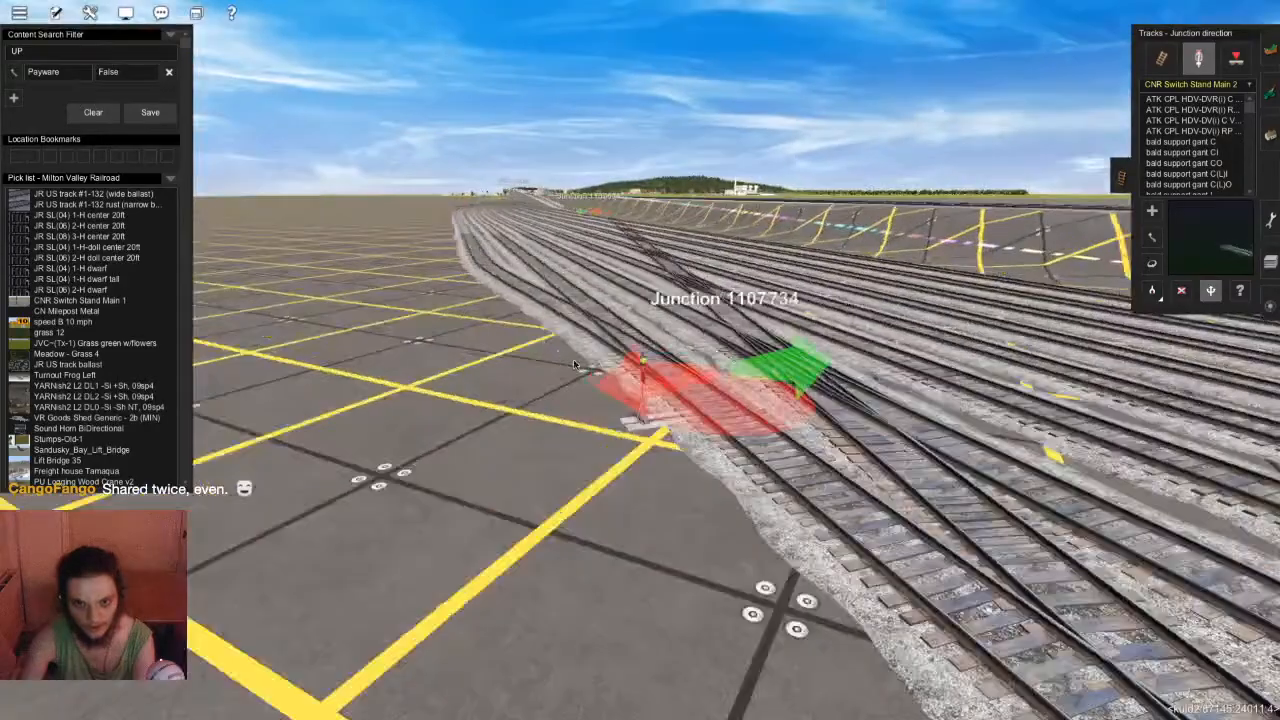
right_click(640, 360)
mouse_move(704, 354)
right_down()
mouse_move(575, 359)
mouse_move(540, 338)
mouse_move(505, 340)
mouse_move(459, 371)
mouse_move(498, 390)
mouse_move(677, 384)
right_up()
scroll(677, 384, down, 2)
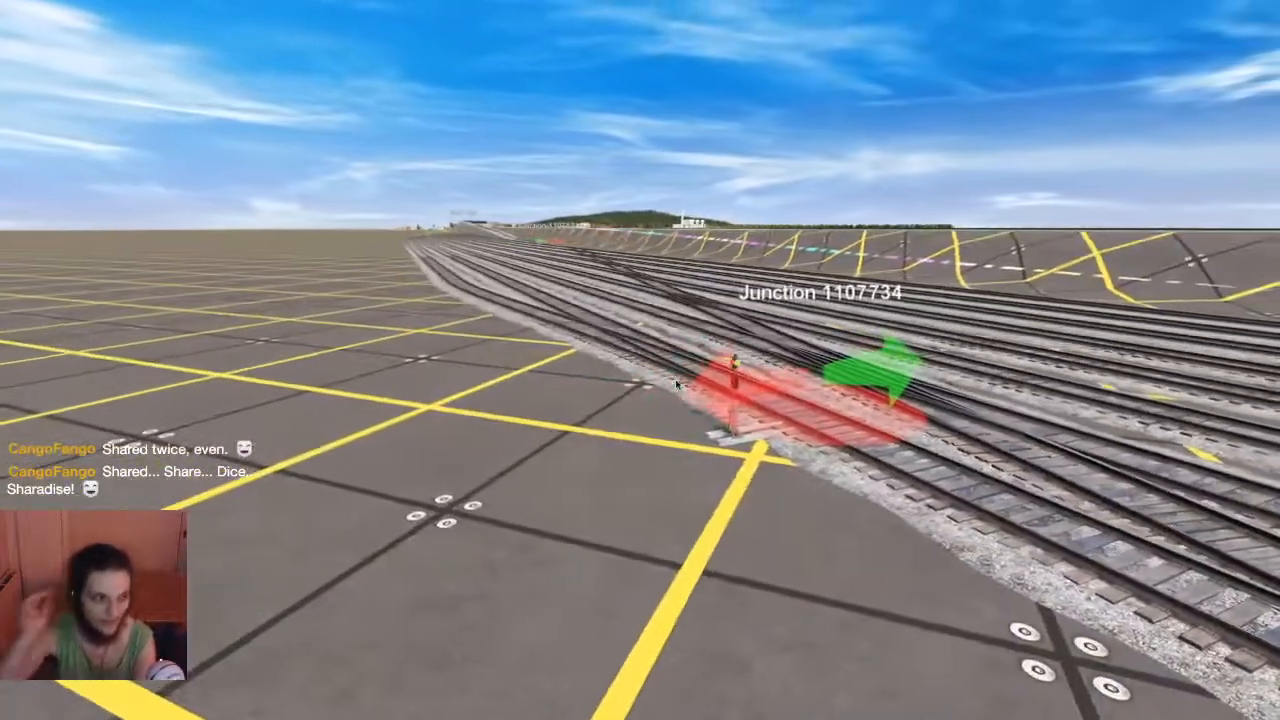
scroll(677, 384, up, 5)
scroll(676, 384, down, 4)
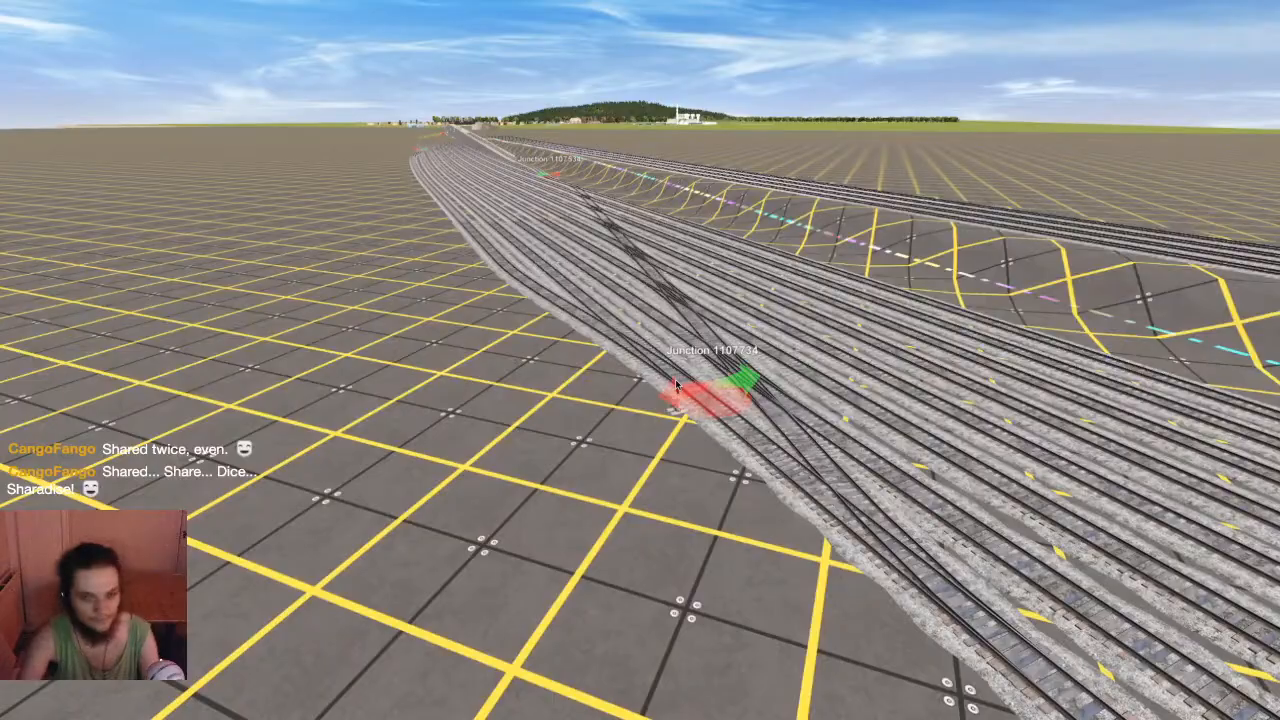
right_click(602, 283)
scroll(628, 325, down, 5)
right_drag(602, 283, 624, 354)
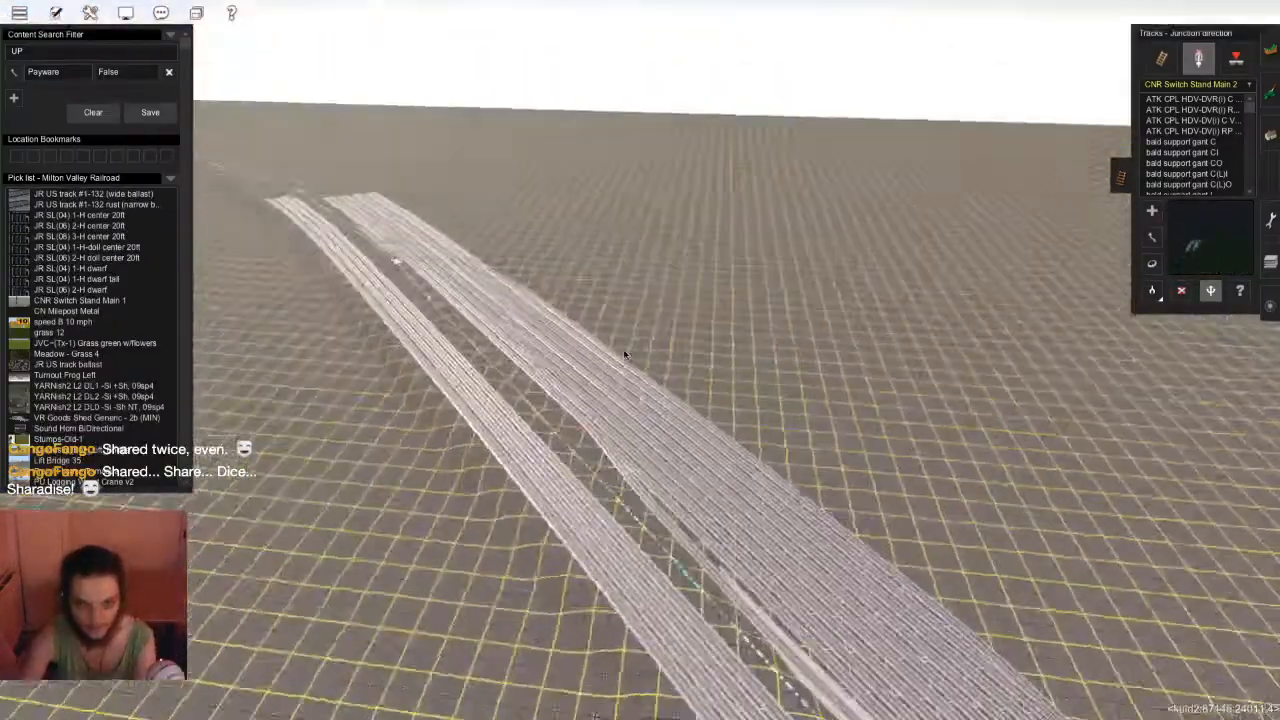
Filter the content list by "roundhouse"
drag(68, 50, 2, 52)
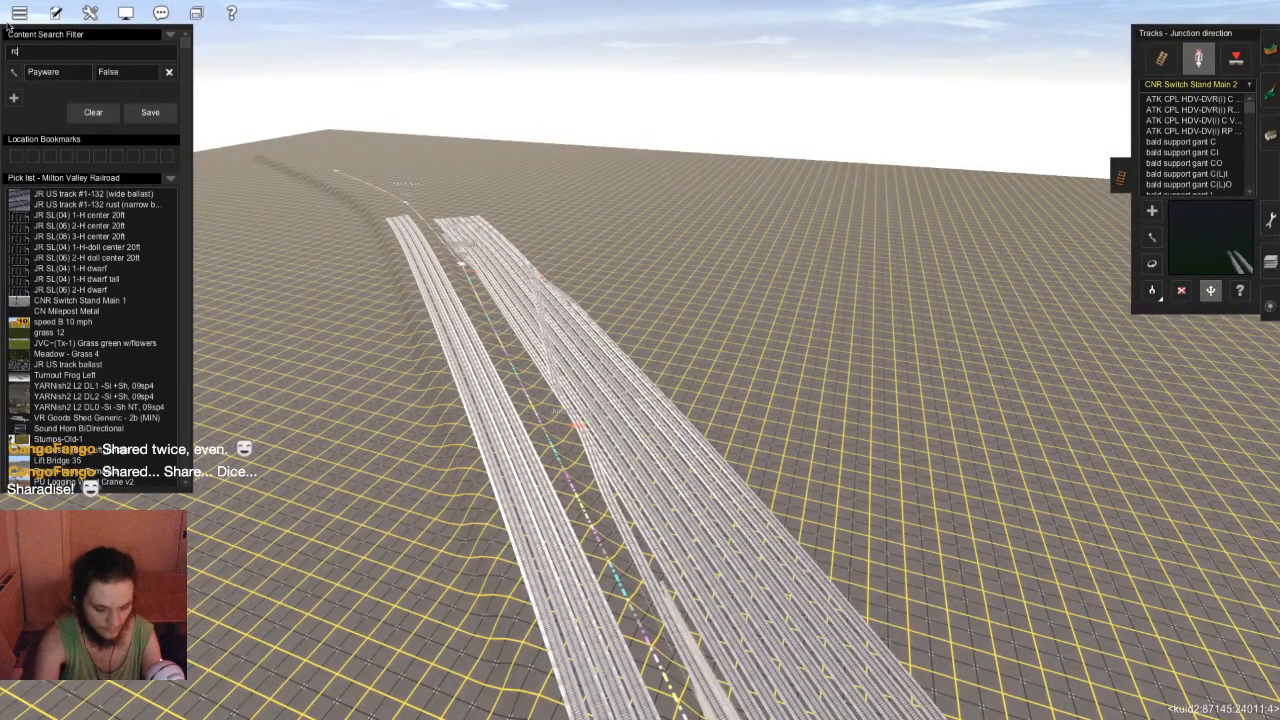
text(roundhouse)
key(Return)
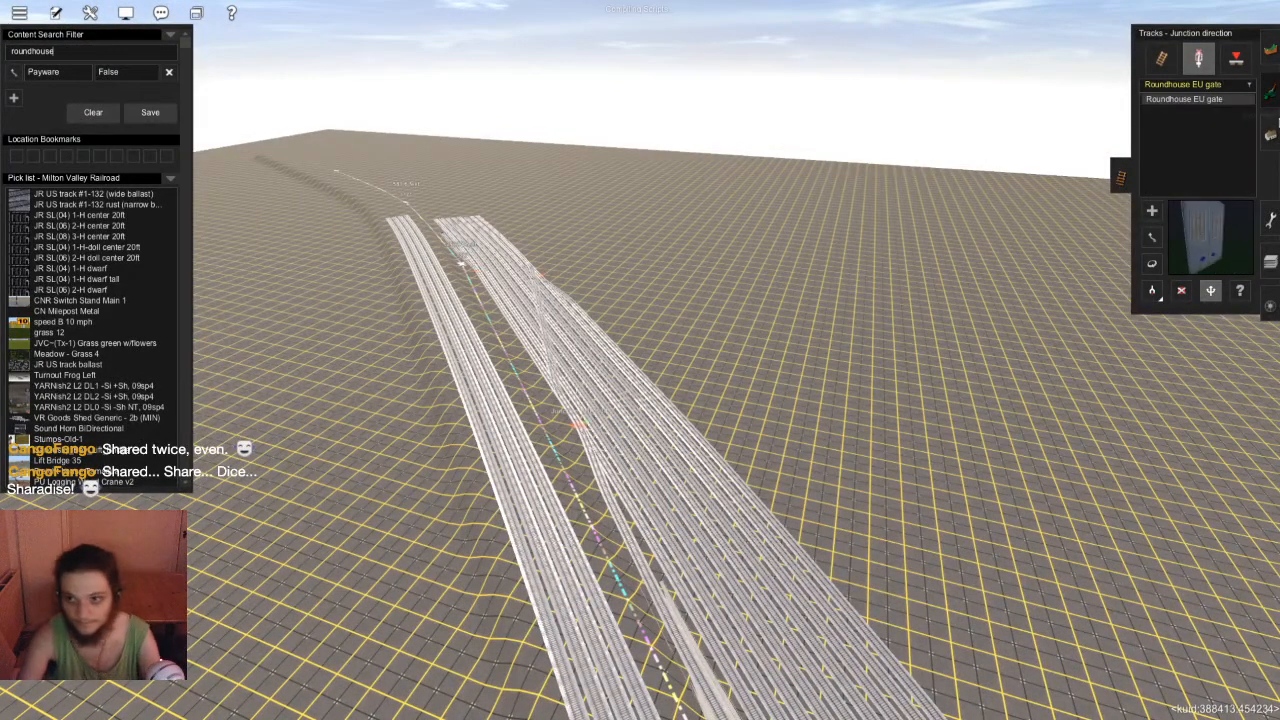
Place a Roundhouse EU gate track object on the outermost yard track
click(1270, 134)
right_drag(765, 449, 830, 432)
click(1175, 63)
click(1270, 177)
right_drag(641, 394, 622, 392)
key(a)
click(757, 386)
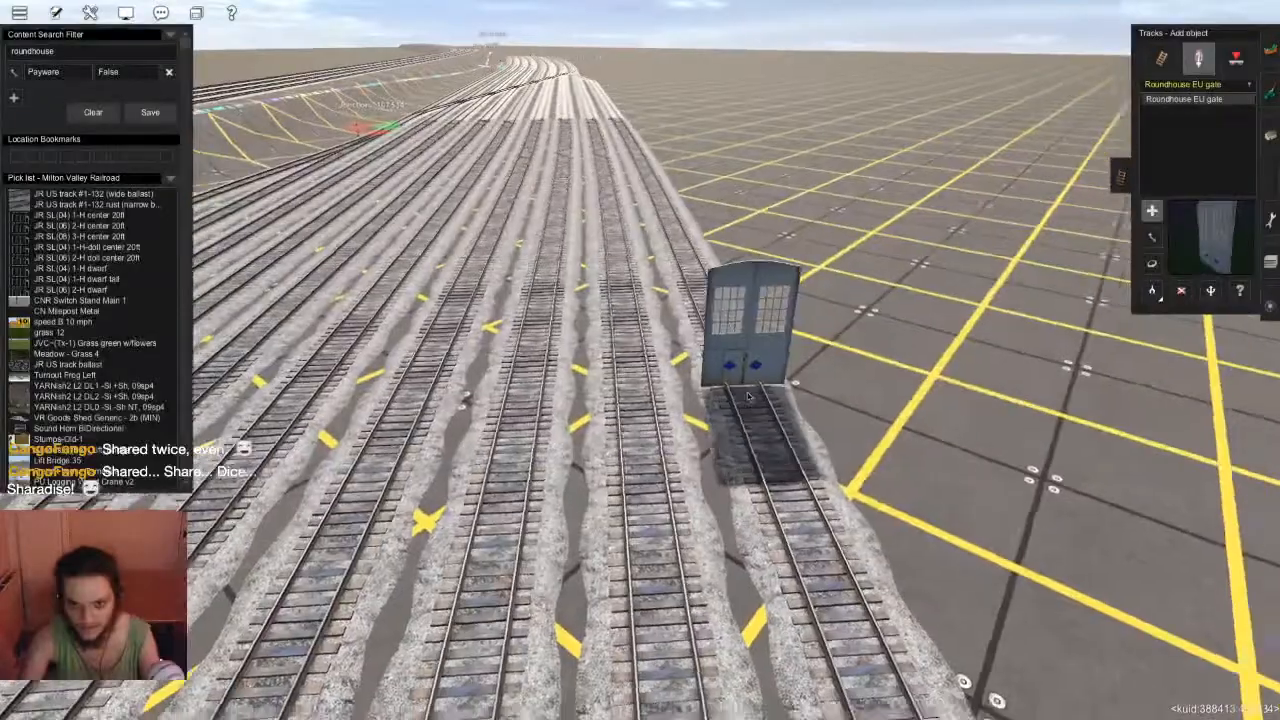
Clear the "roundhouse" text from the content search filter
right_click(757, 382)
scroll(634, 362, up, 5)
scroll(632, 362, down, 5)
right_drag(632, 362, 586, 362)
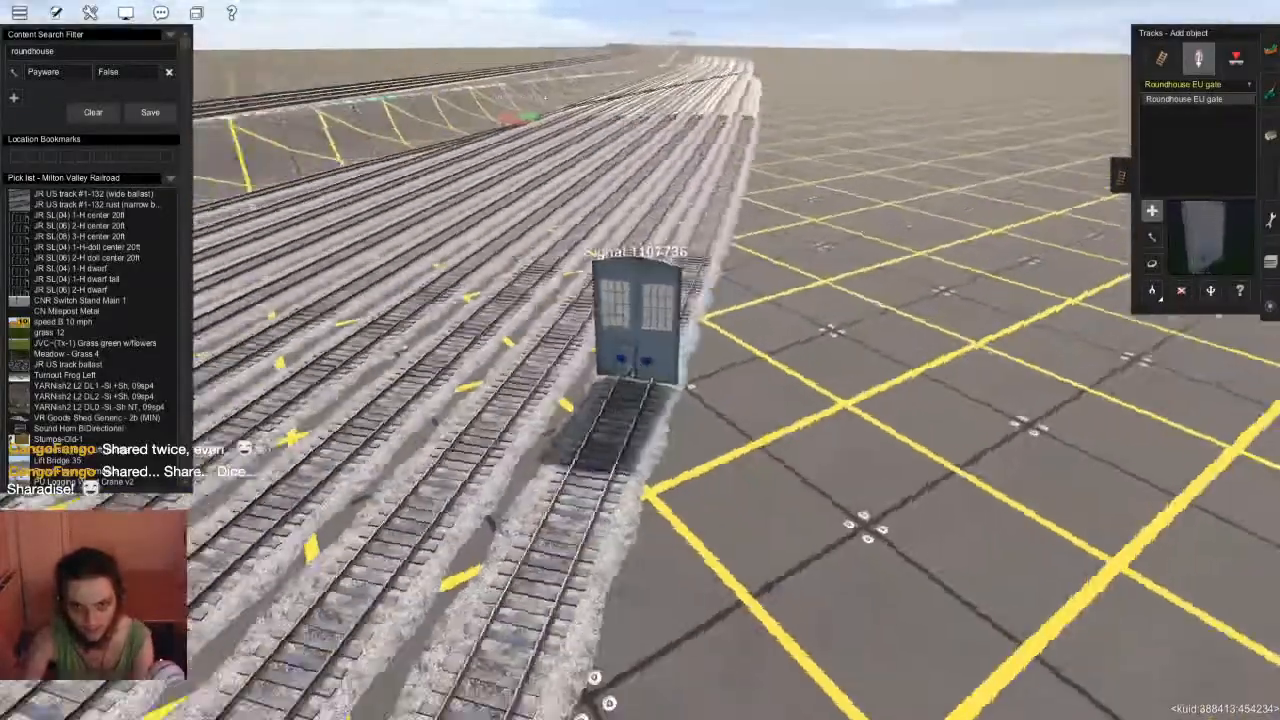
key(F7)
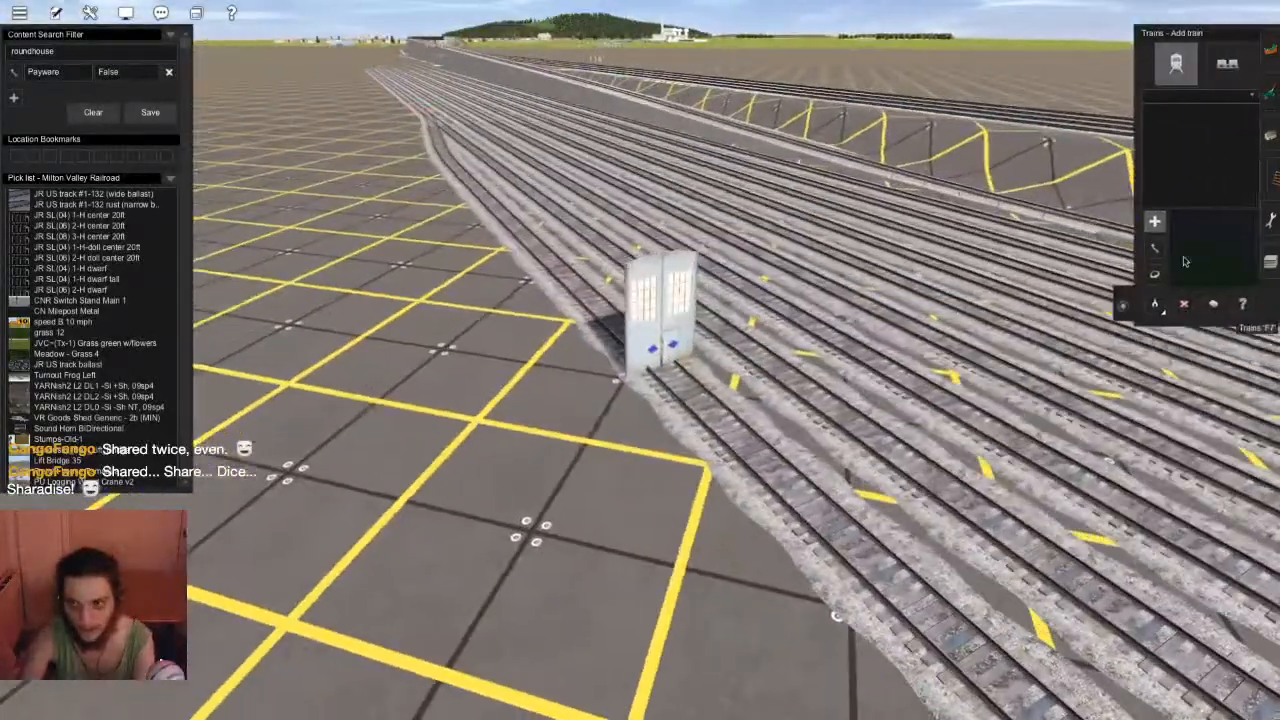
scroll(632, 362, down, 3)
key(F3)
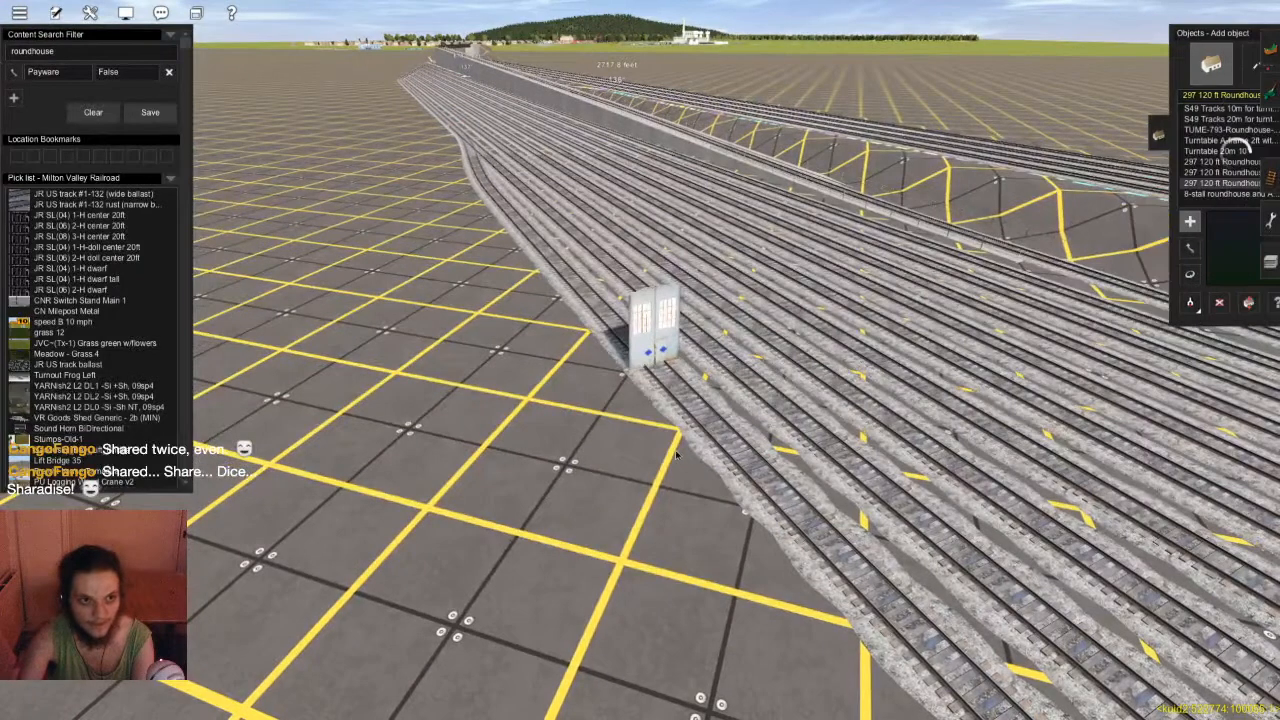
key(Down)
double_click(60, 52)
key(BackSpace)
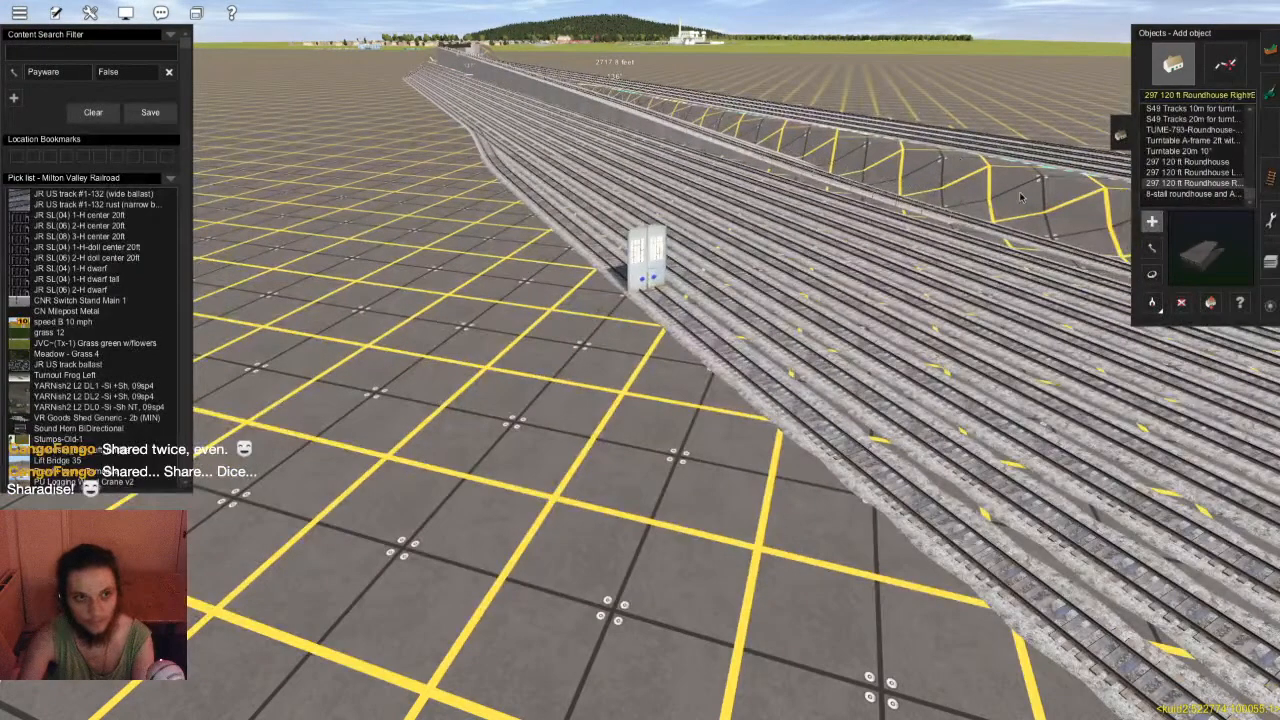
Place a Gladstone 2-4-0T locomotive on the outermost yard track, a short distance from the roundhouse gate
key(F7)
right_click(791, 434)
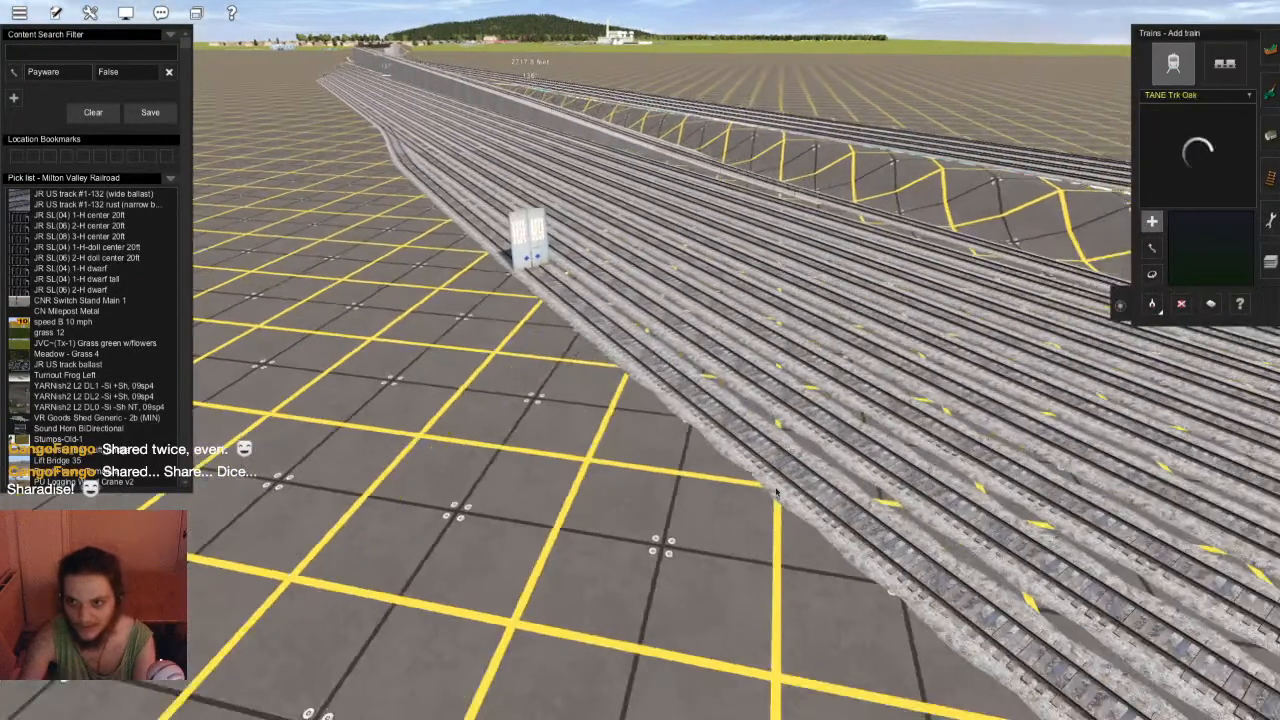
right_drag(791, 434, 848, 247)
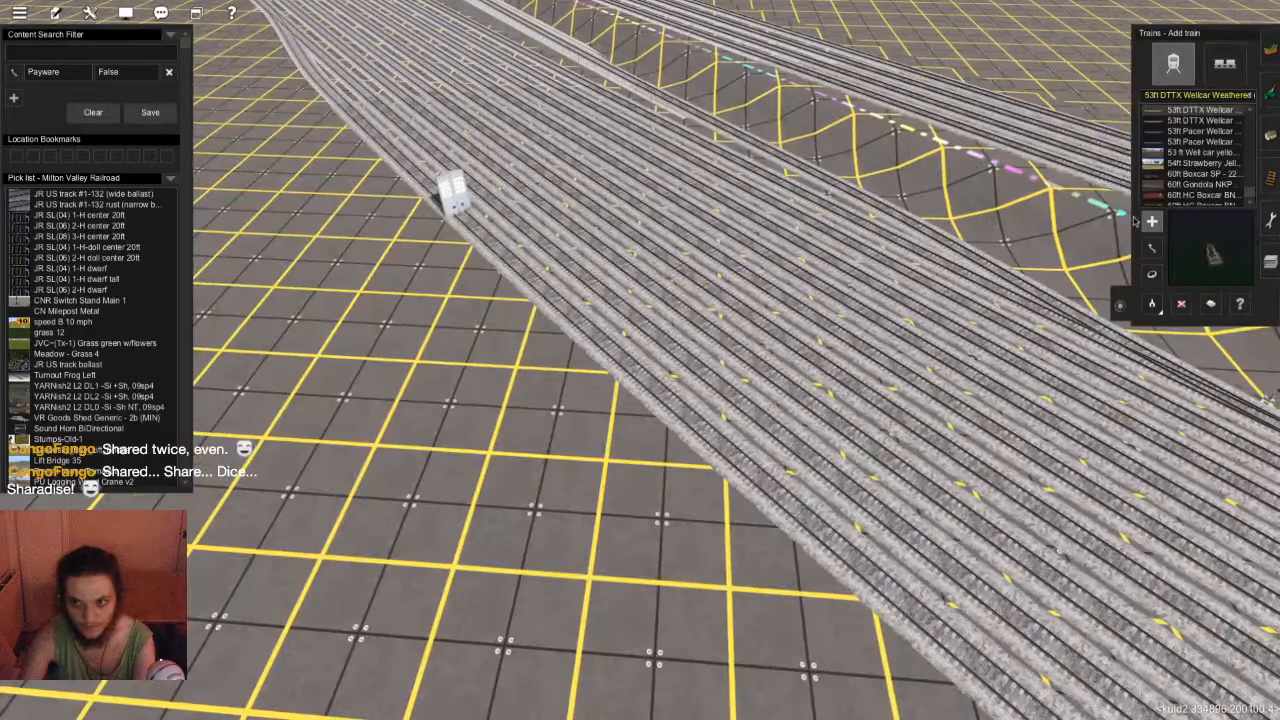
scroll(1207, 168, up, 10)
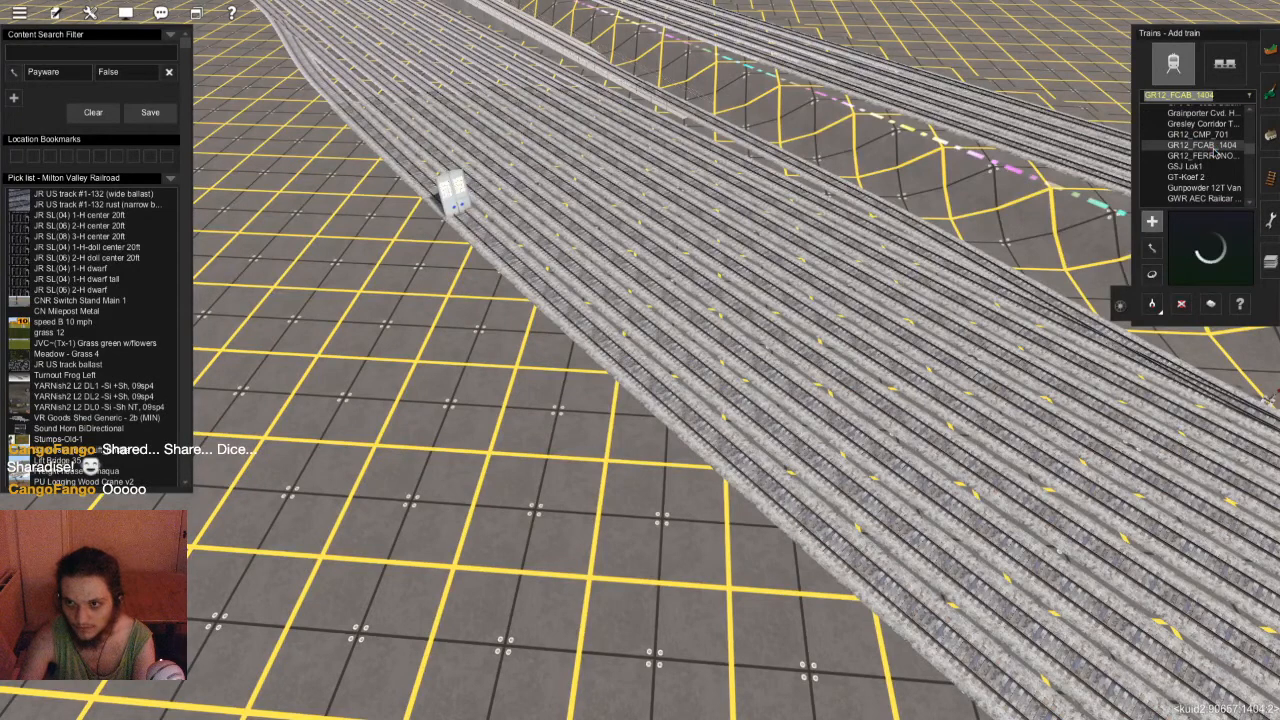
click(1212, 178)
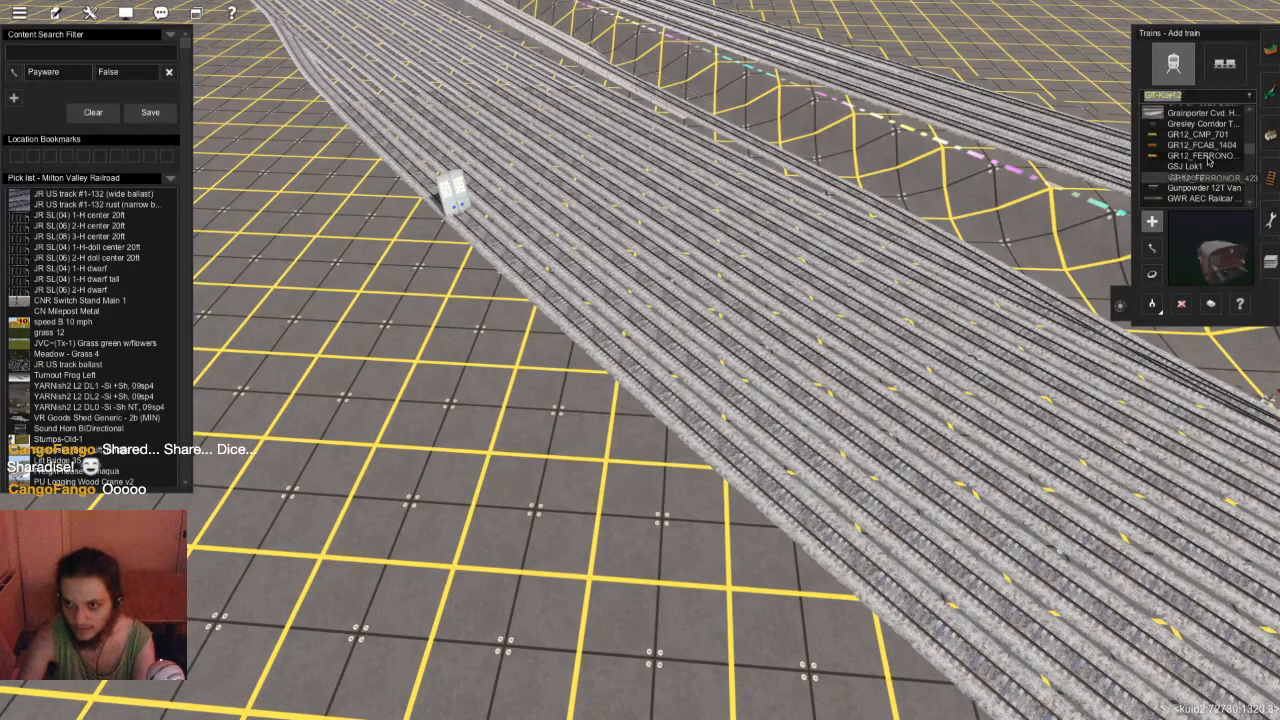
scroll(1190, 157, up, 8)
click(1182, 156)
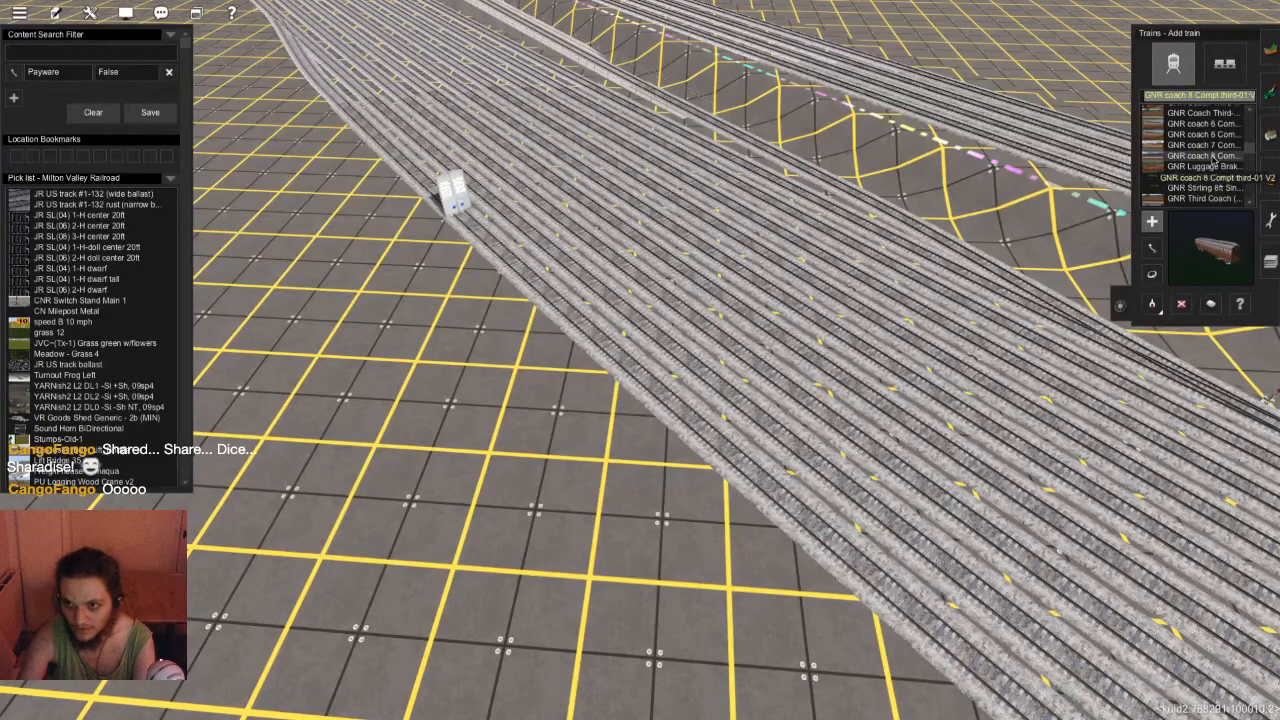
scroll(1182, 152, up, 3)
scroll(1183, 152, up, 3)
click(1184, 156)
scroll(617, 368, down, 3)
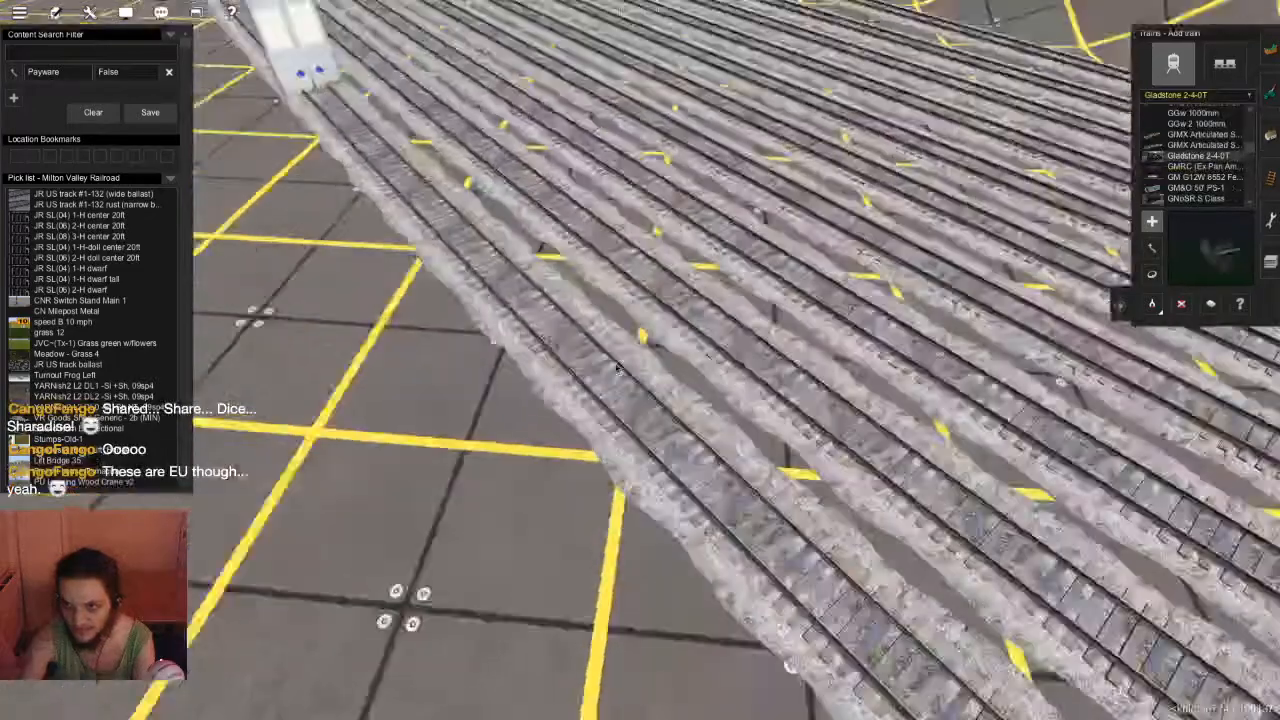
click(720, 395)
Rotate the Gladstone 2-4-0T on the outermost track and get the train moving tool ready
scroll(763, 415, up, 3)
click(1152, 274)
click(740, 375)
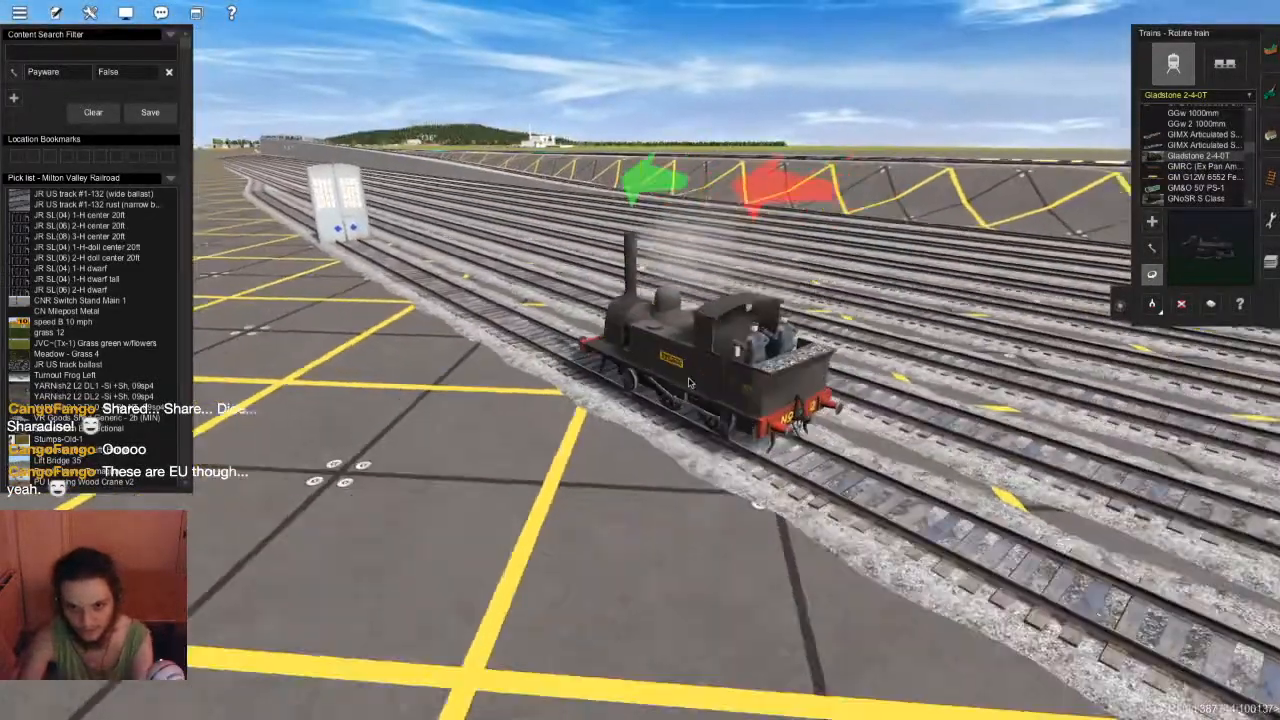
key(Left)
click(1152, 248)
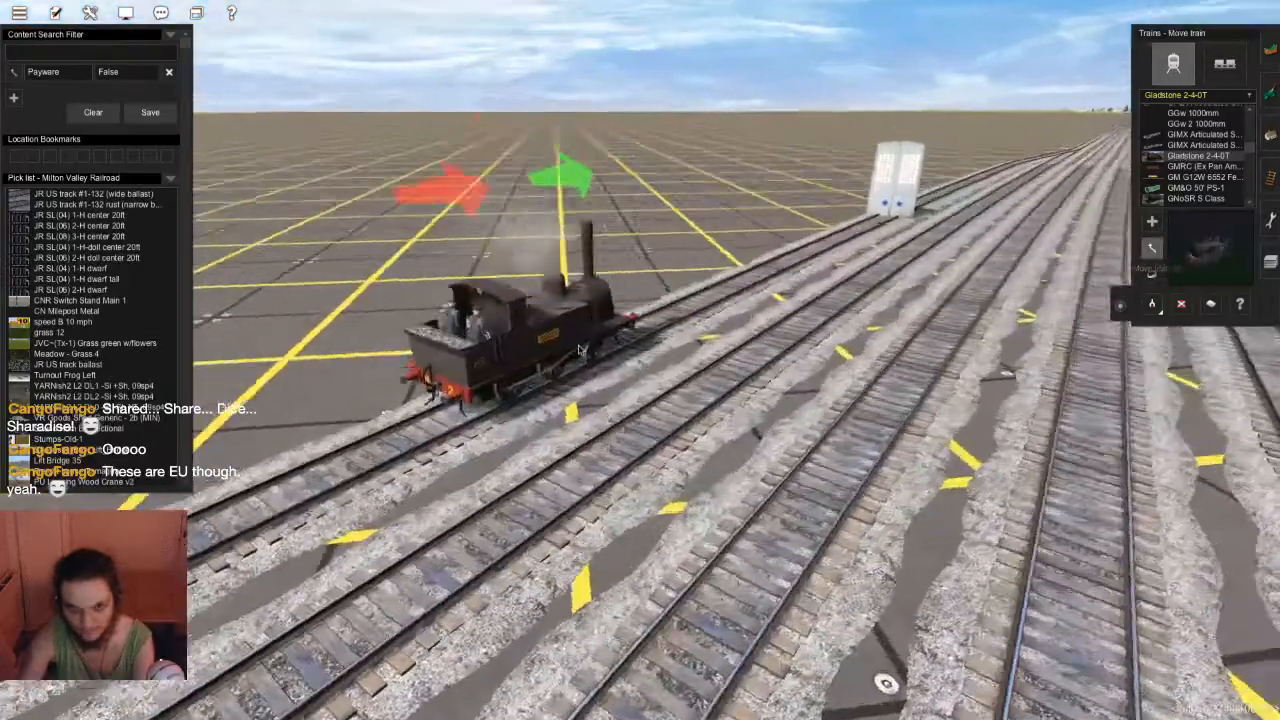
key(Up)
key(Left)
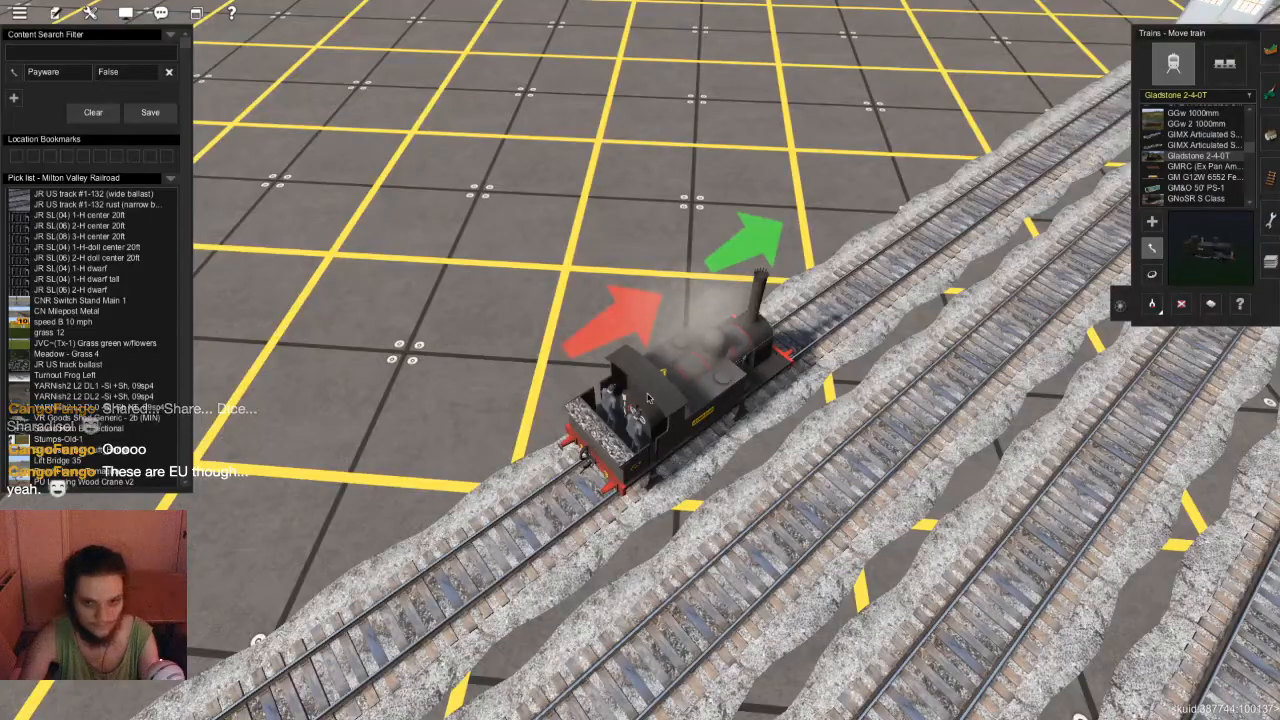
Save the changes, close Surveyor and start driving the Milton Valley Railroad - Default session
key(Escape)
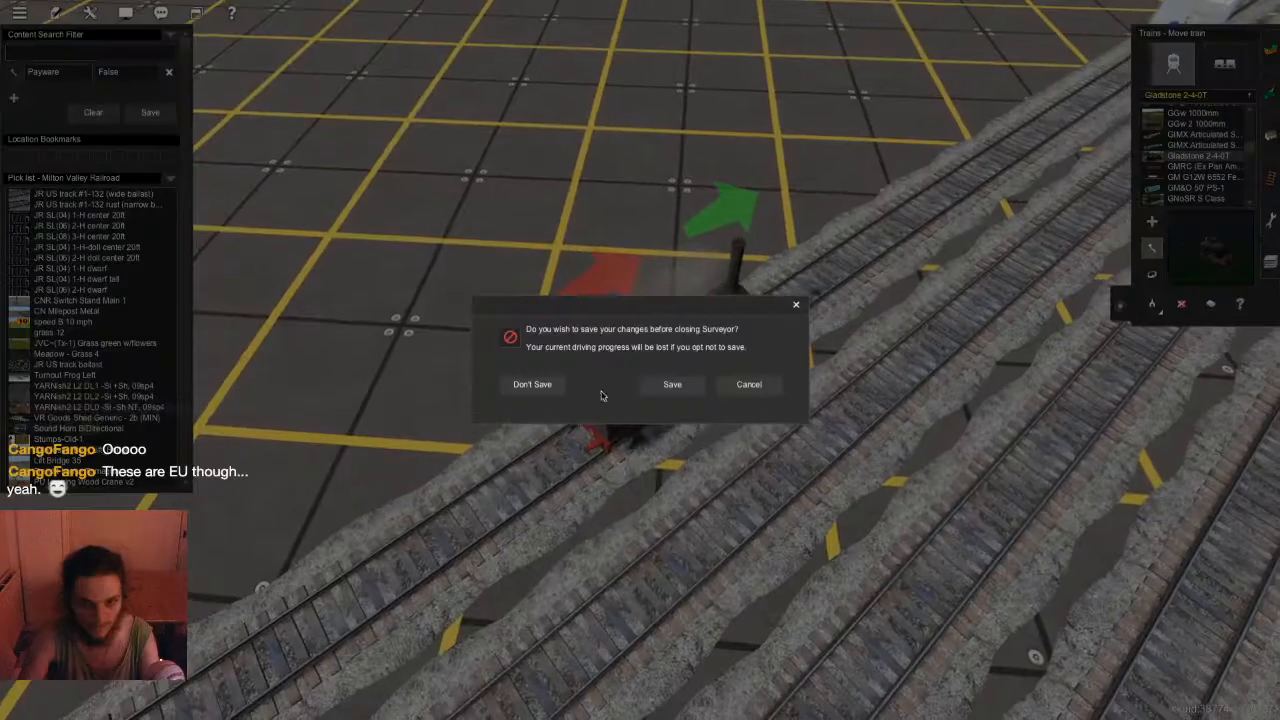
click(534, 385)
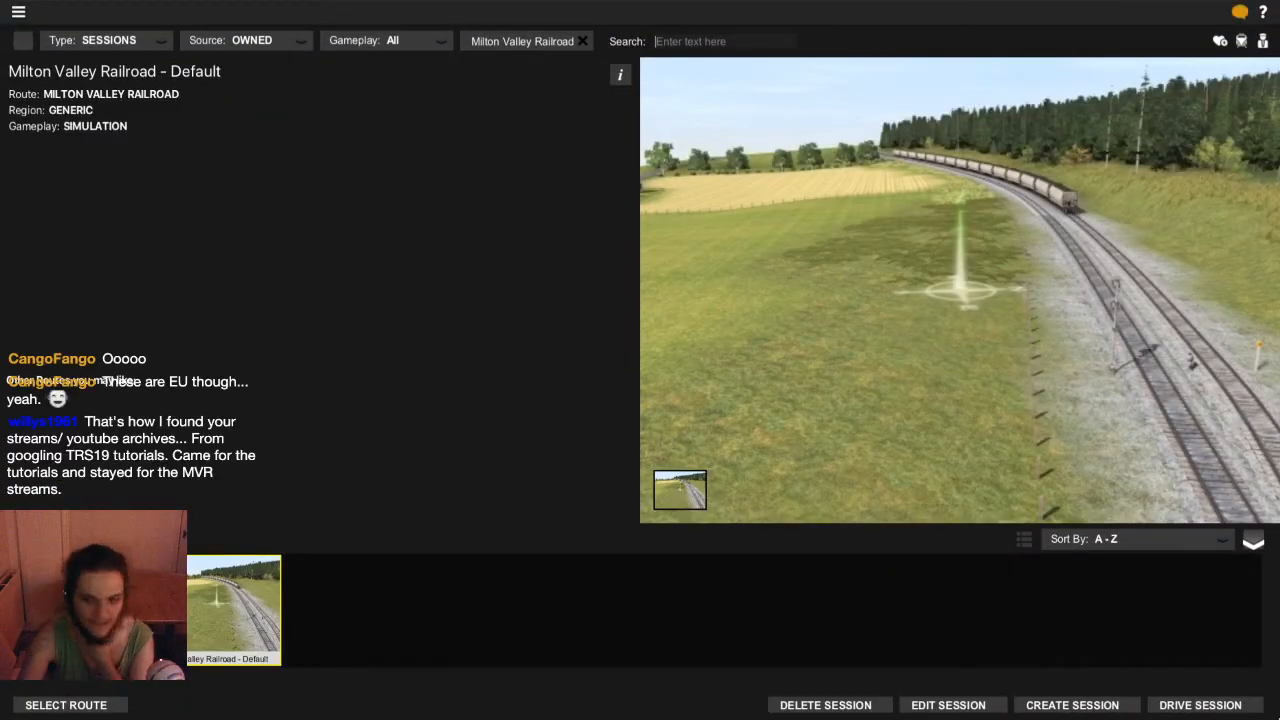
click(1200, 705)
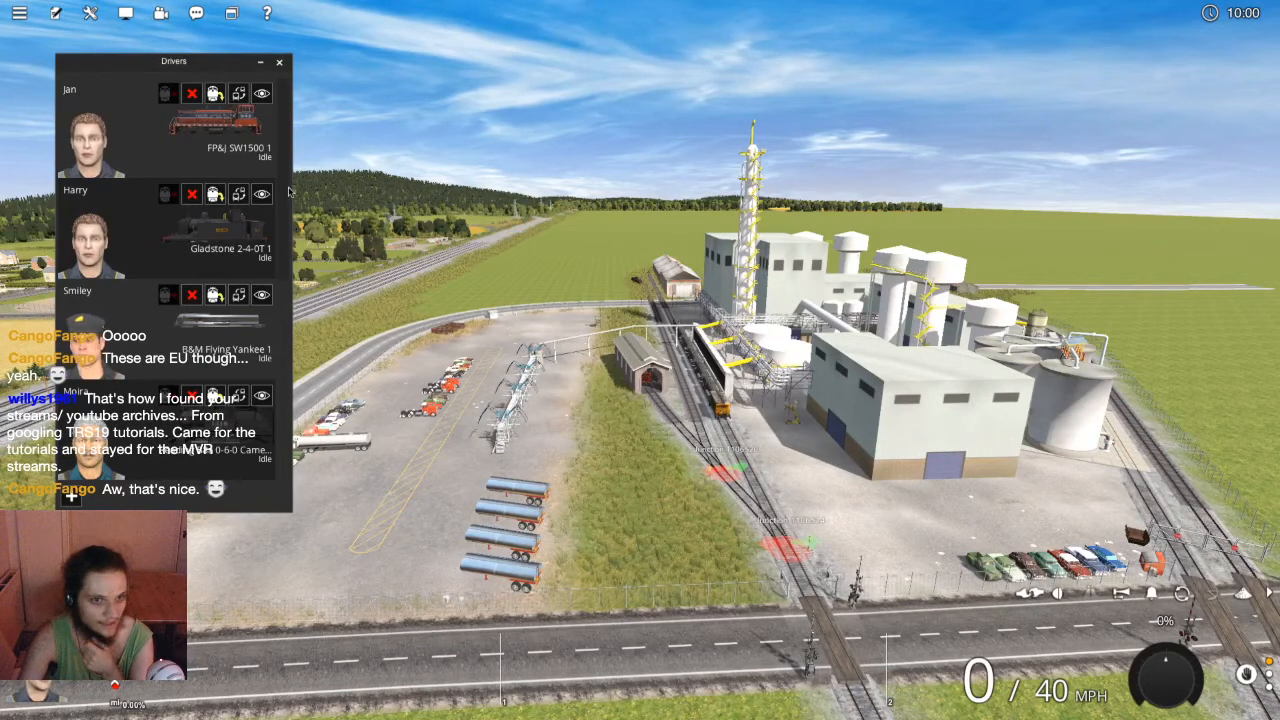
Focus on the Gladstone 2-4-0T, close the drivers list and aim the roaming camera at the roundhouse gate
click(264, 116)
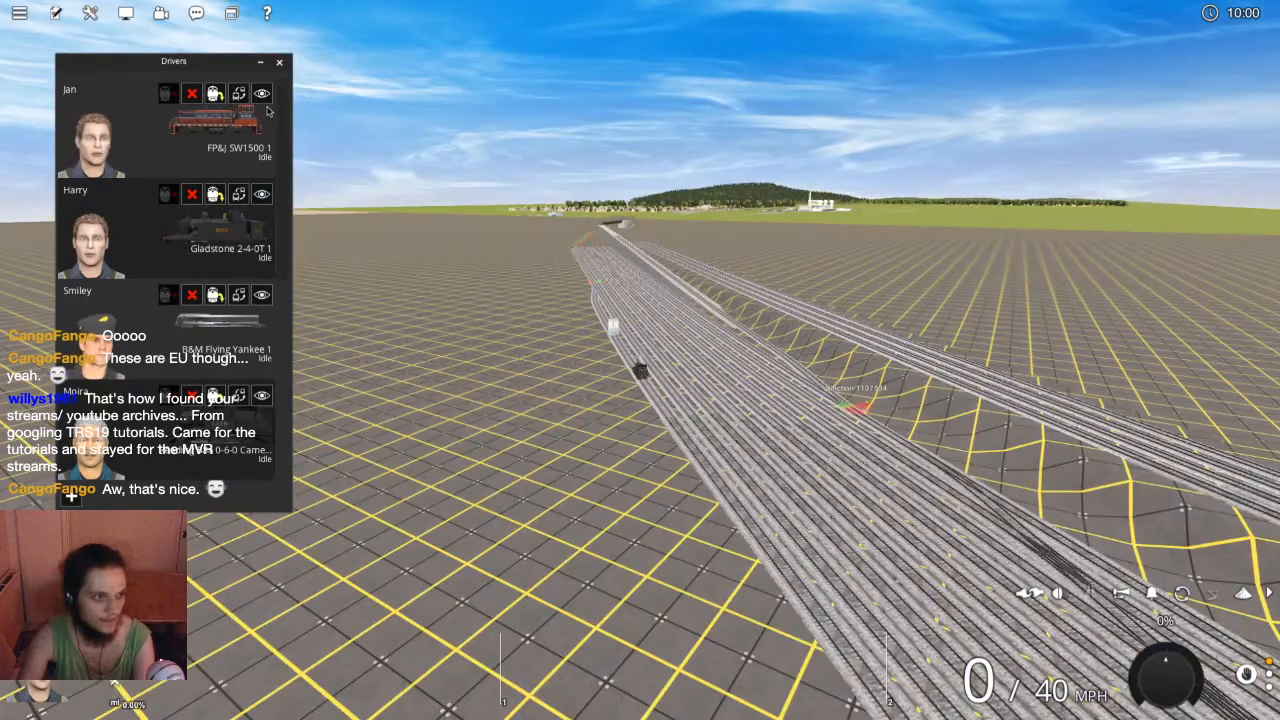
click(280, 64)
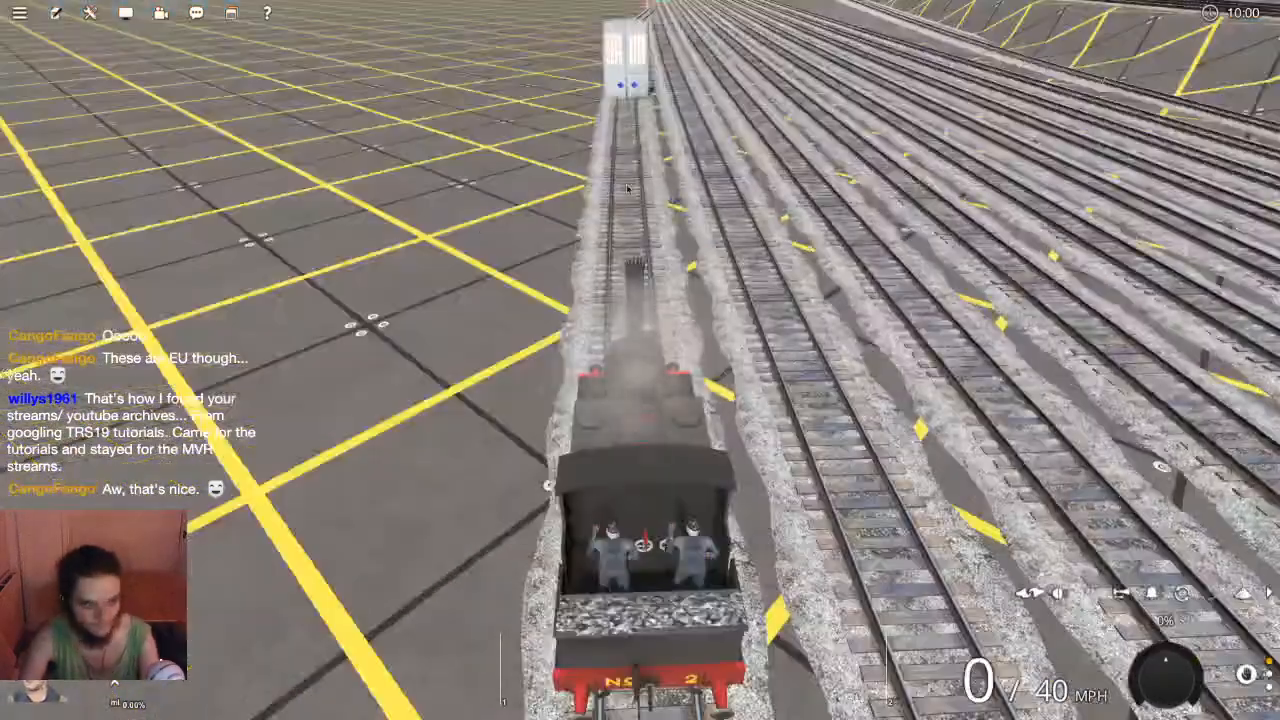
key(4)
right_click(508, 342)
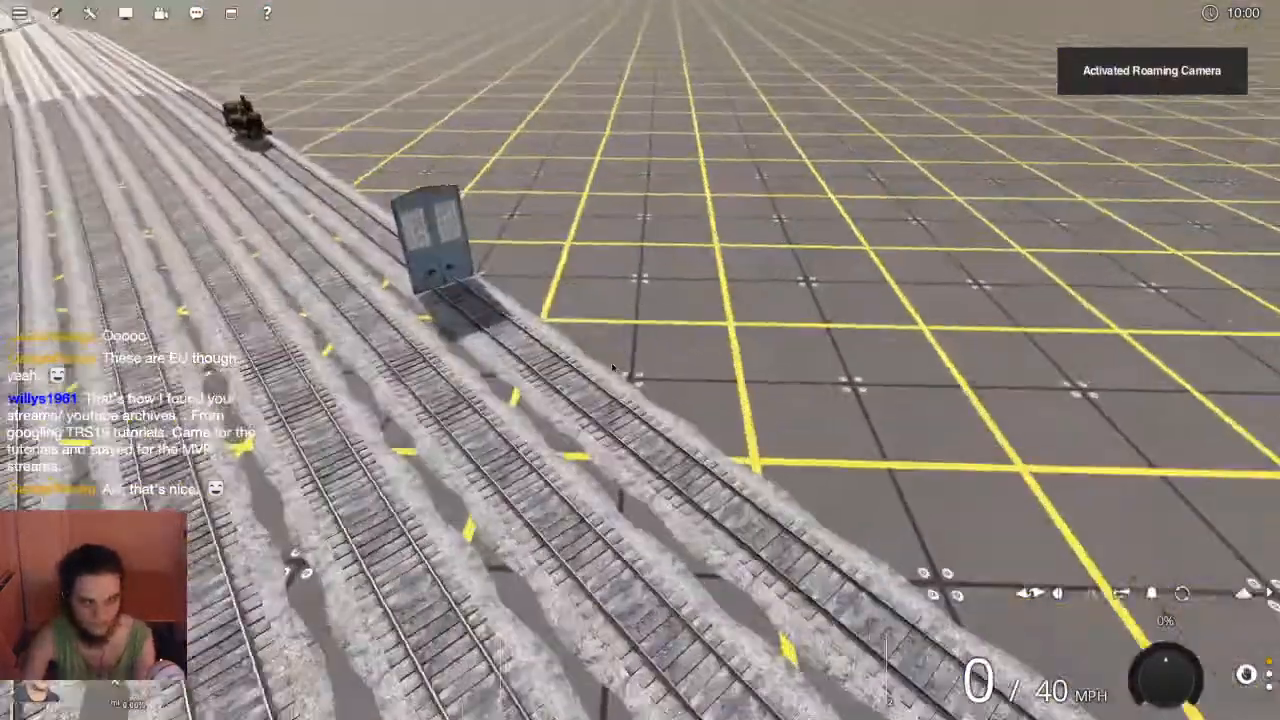
key(Down)
Test the roundhouse gate by driving the Gladstone 2-4-0T through it at up to 45% throttle, stop beyond it and inspect with the chase camera
key(w)
key(w)
key(w)
key(w)
key(w)
key(w)
key(w)
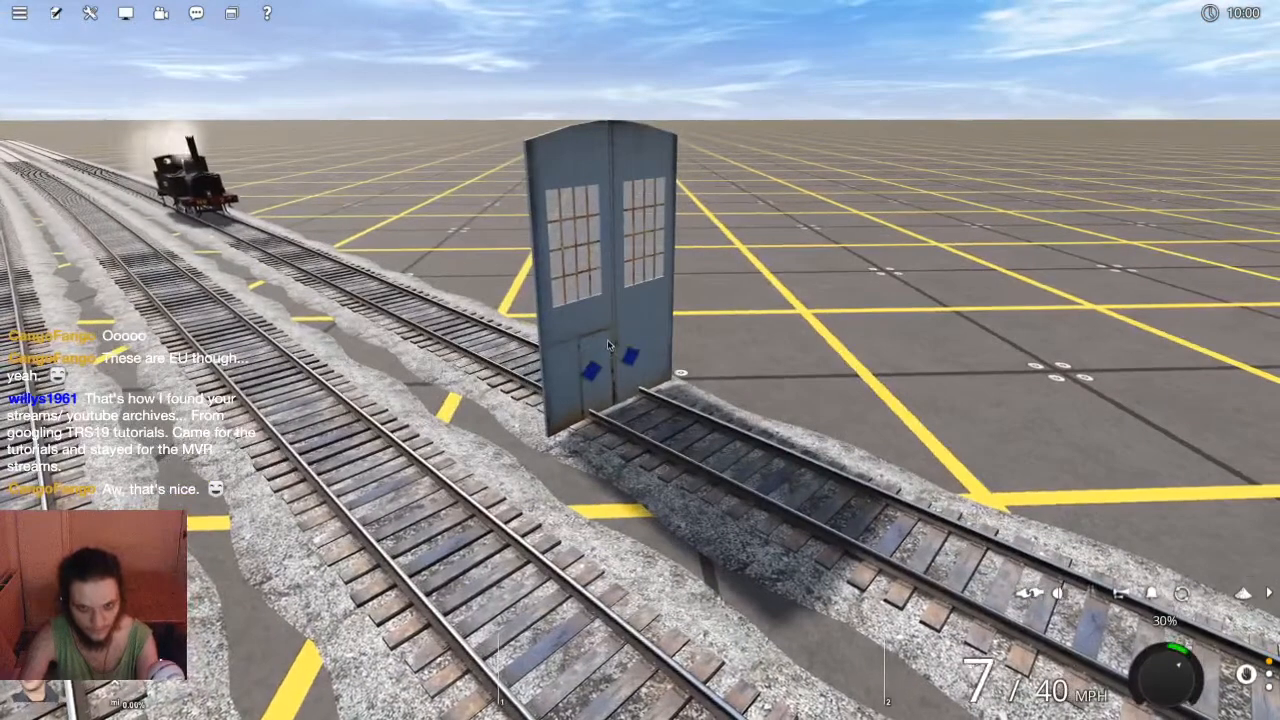
key(s)
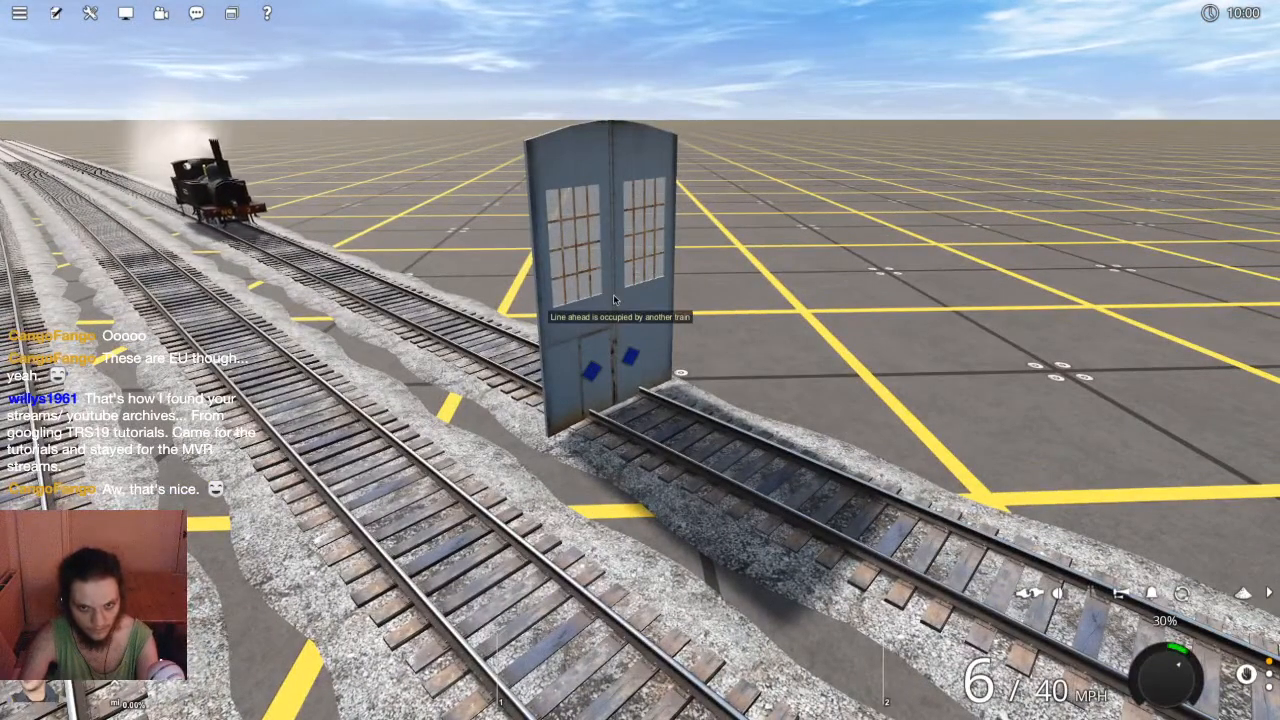
key(w)
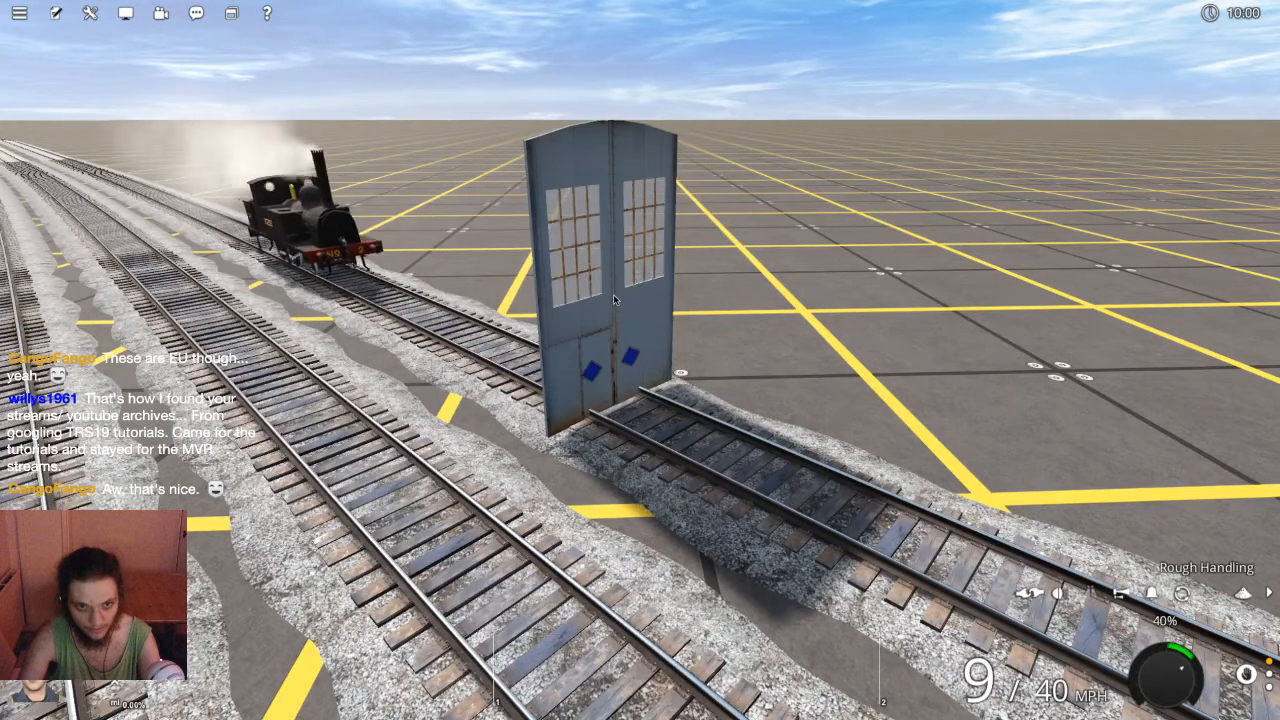
key(s)
key(s)
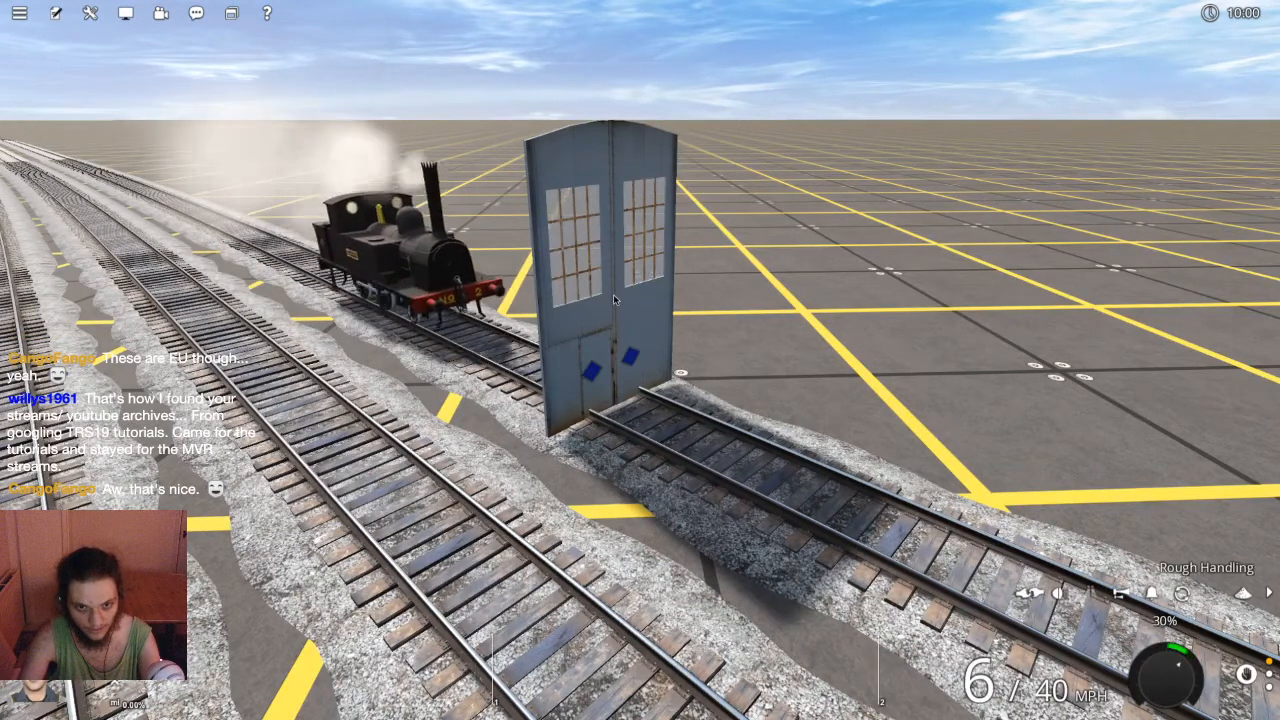
key(s)
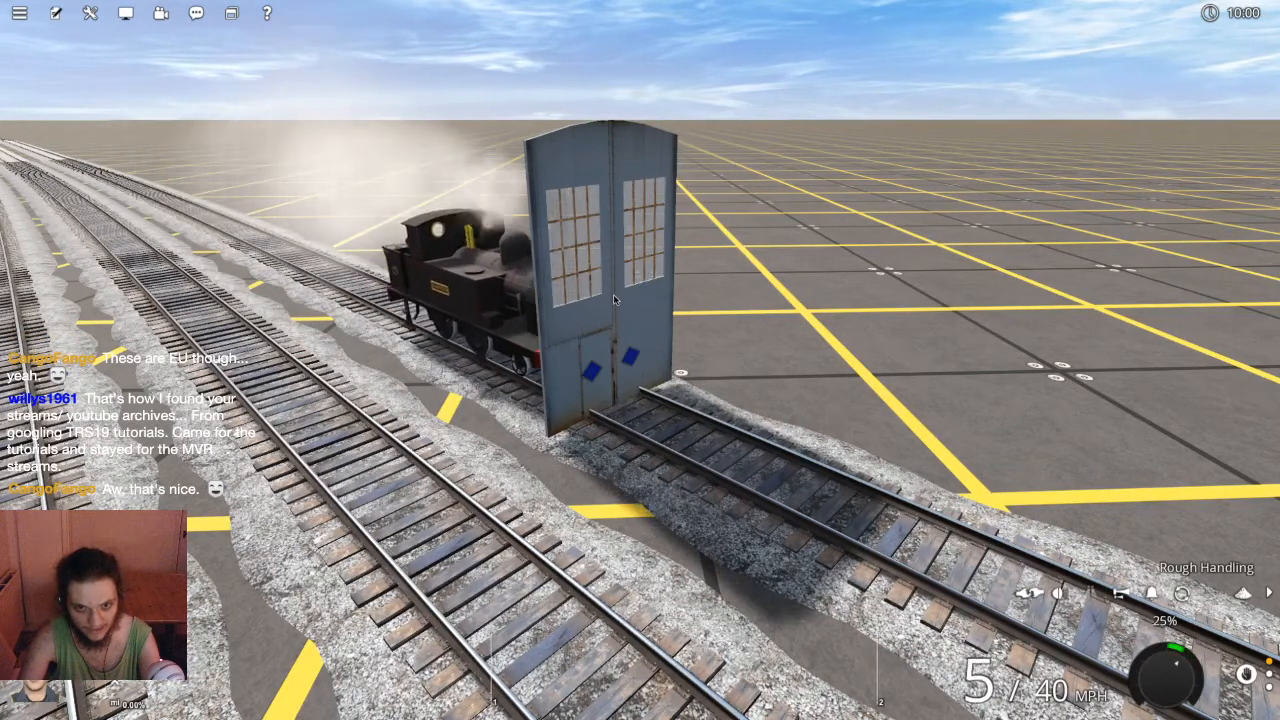
key(w)
key(w)
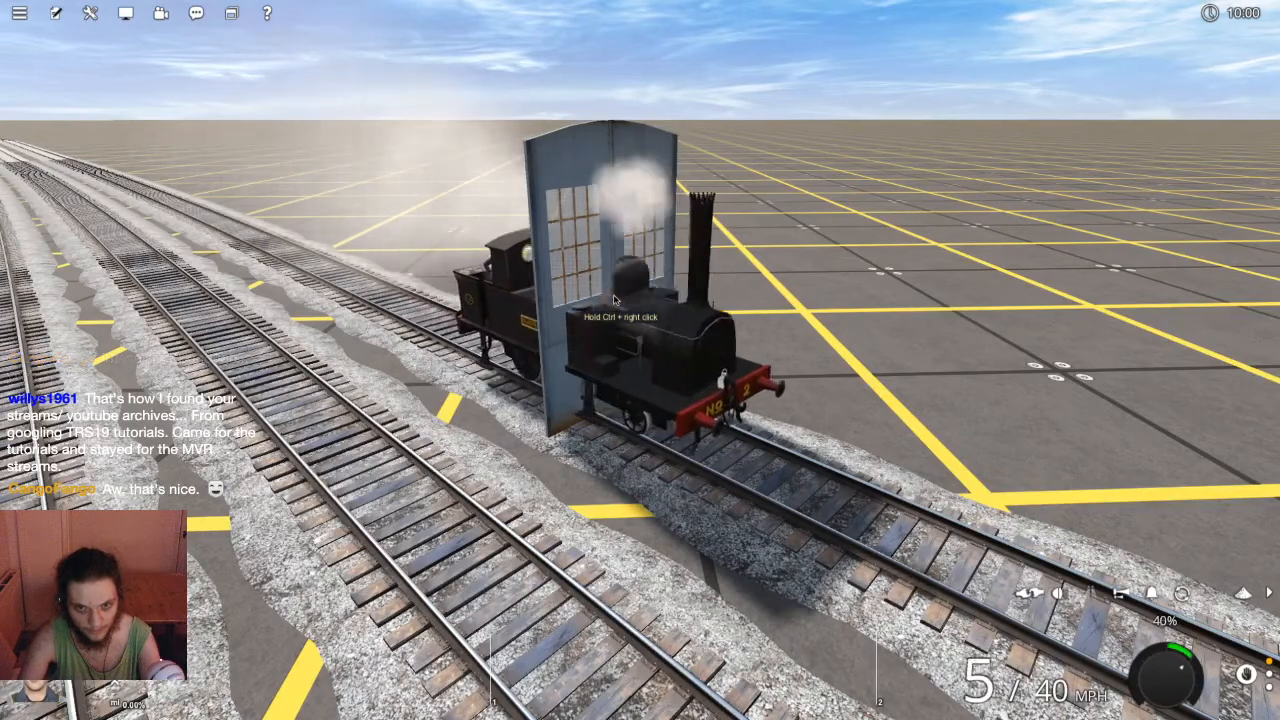
key(w)
key(w)
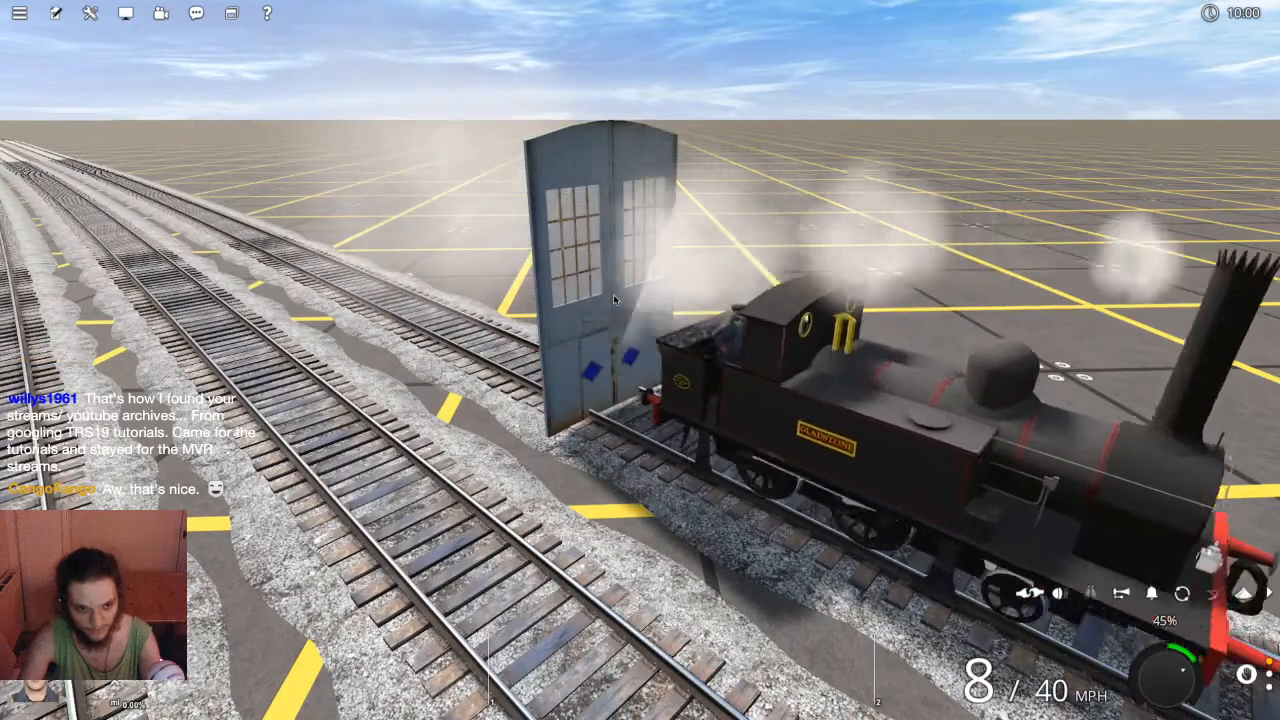
key(s)
scroll(614, 297, down, 10)
key(2)
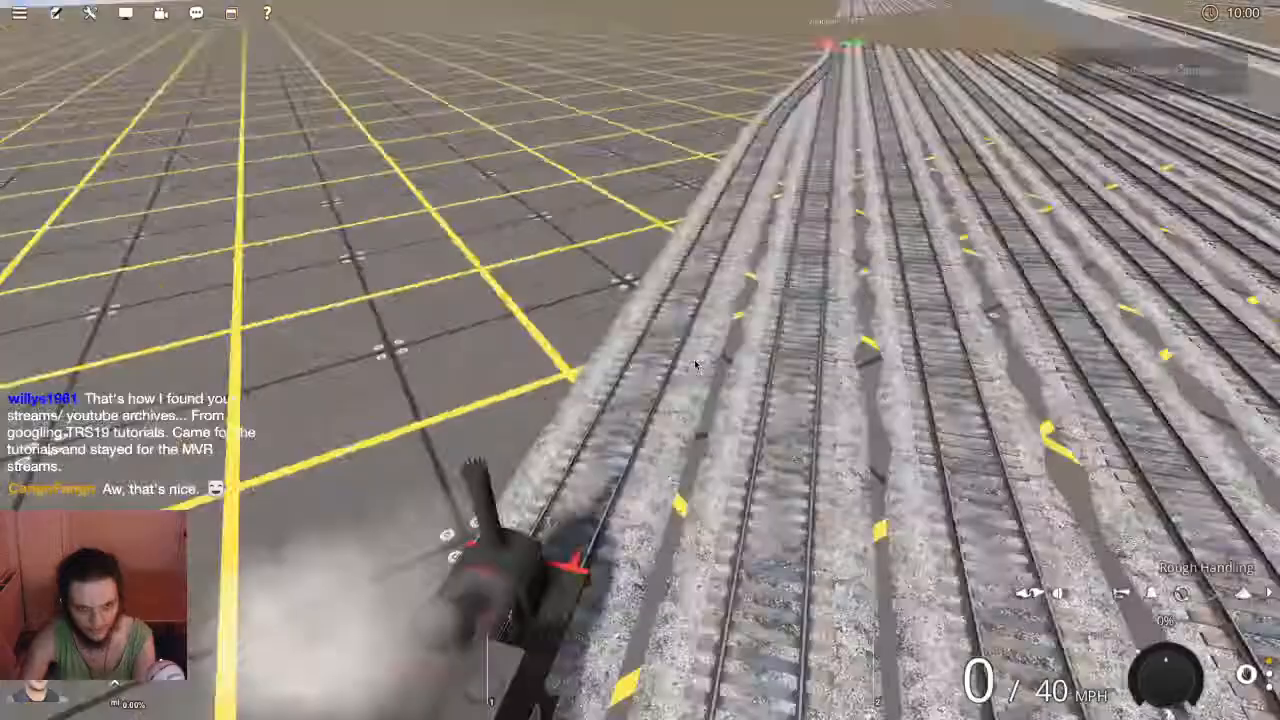
right_drag(697, 365, 420, 345)
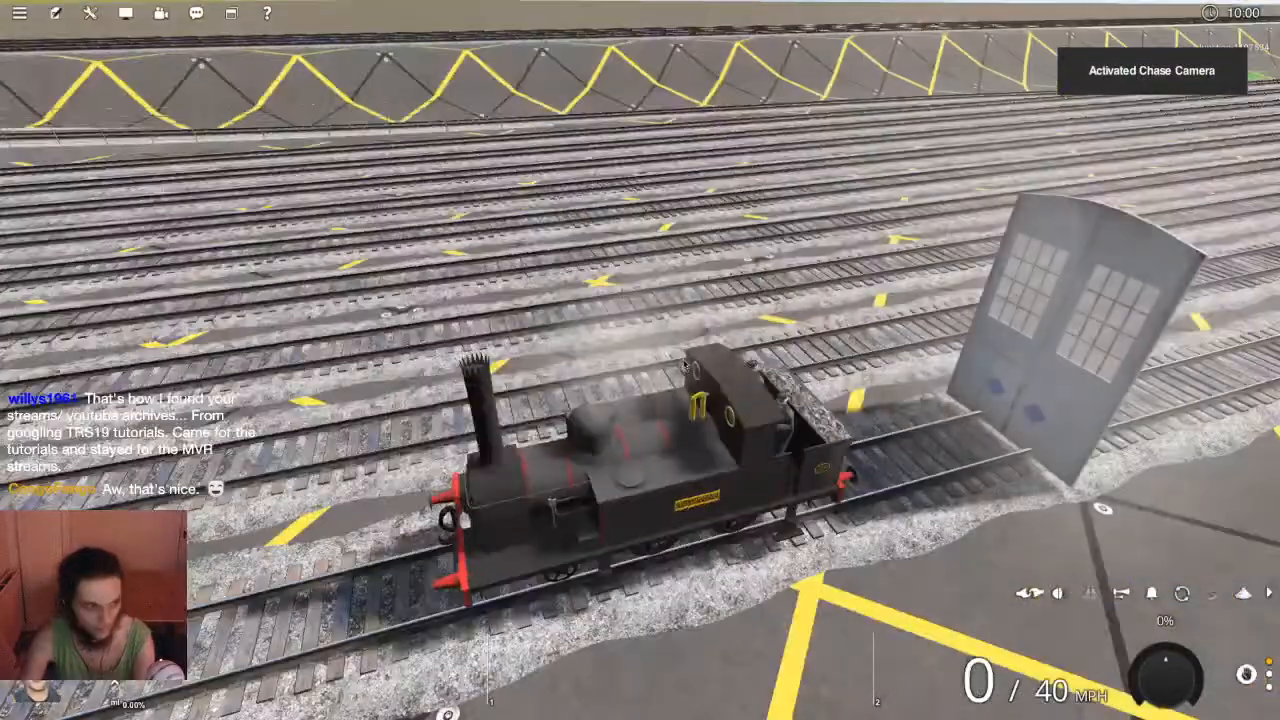
Leave the driving session without saving and reopen the Milton Valley Railroad - Default session for editing
key(Escape)
click(530, 389)
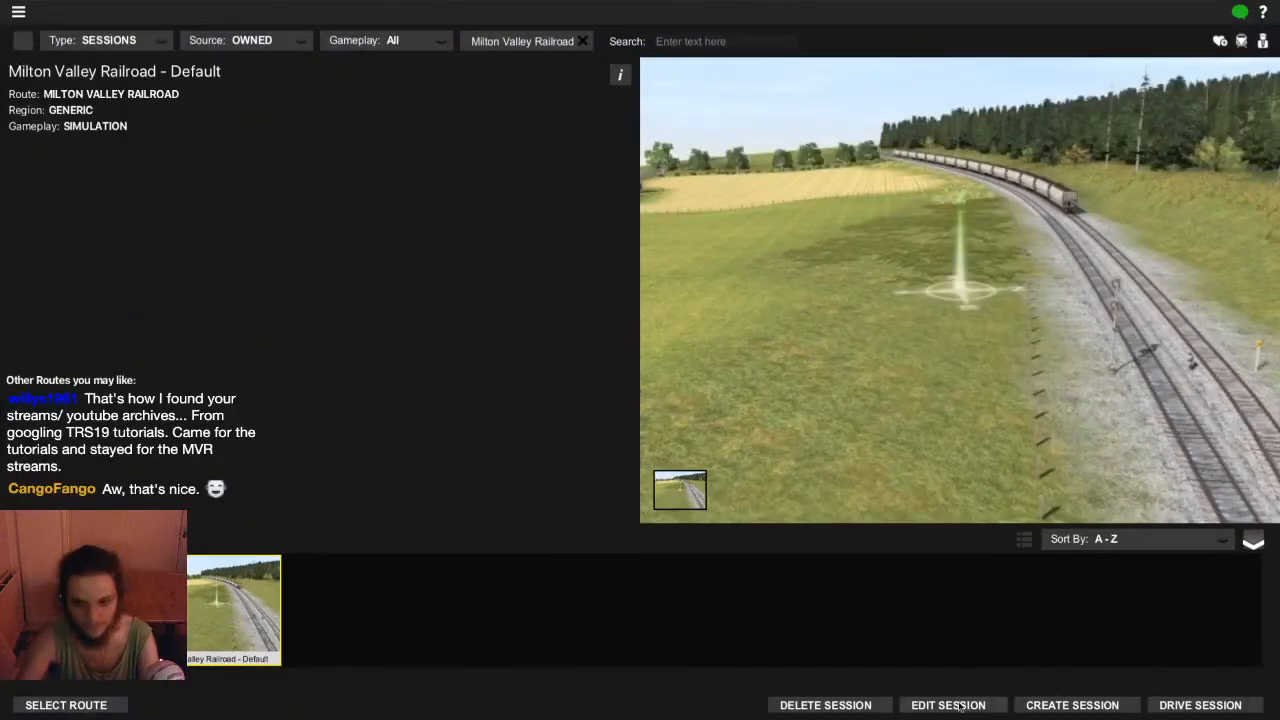
click(958, 705)
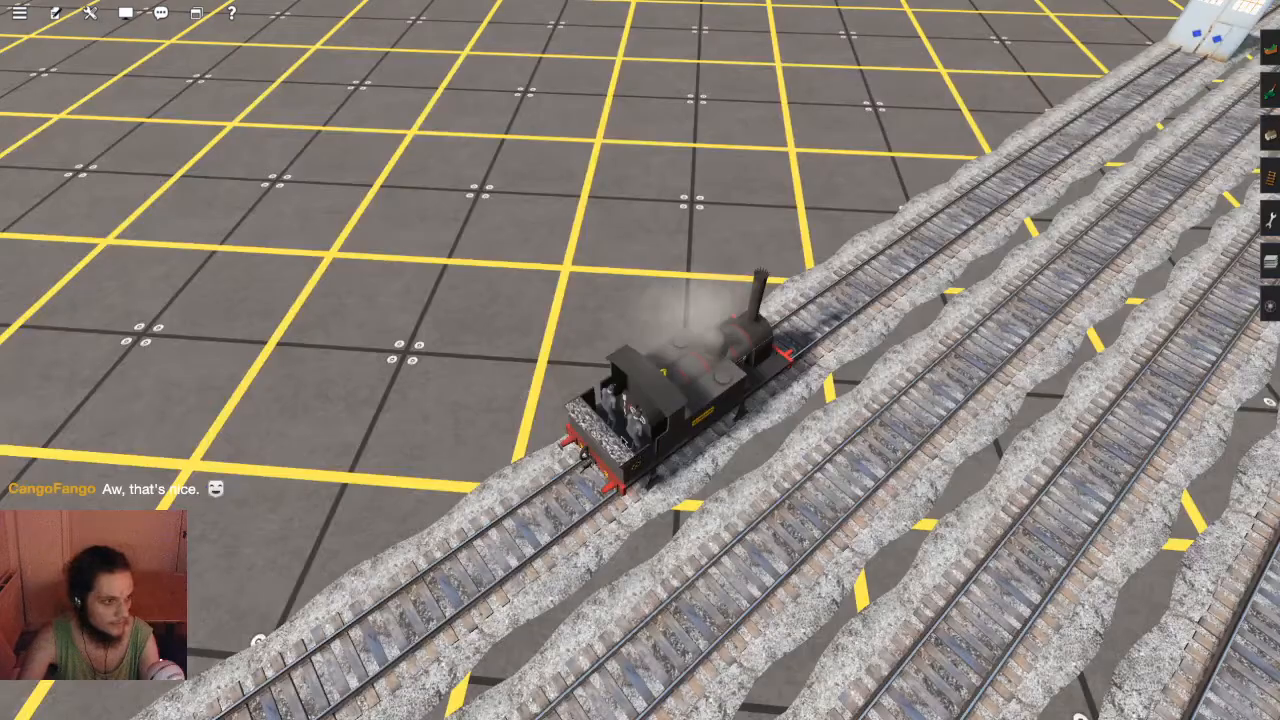
Delete the Gladstone 2-4-0T from the outermost yard track
right_click(634, 455)
right_click(625, 383)
right_drag(625, 383, 1278, 372)
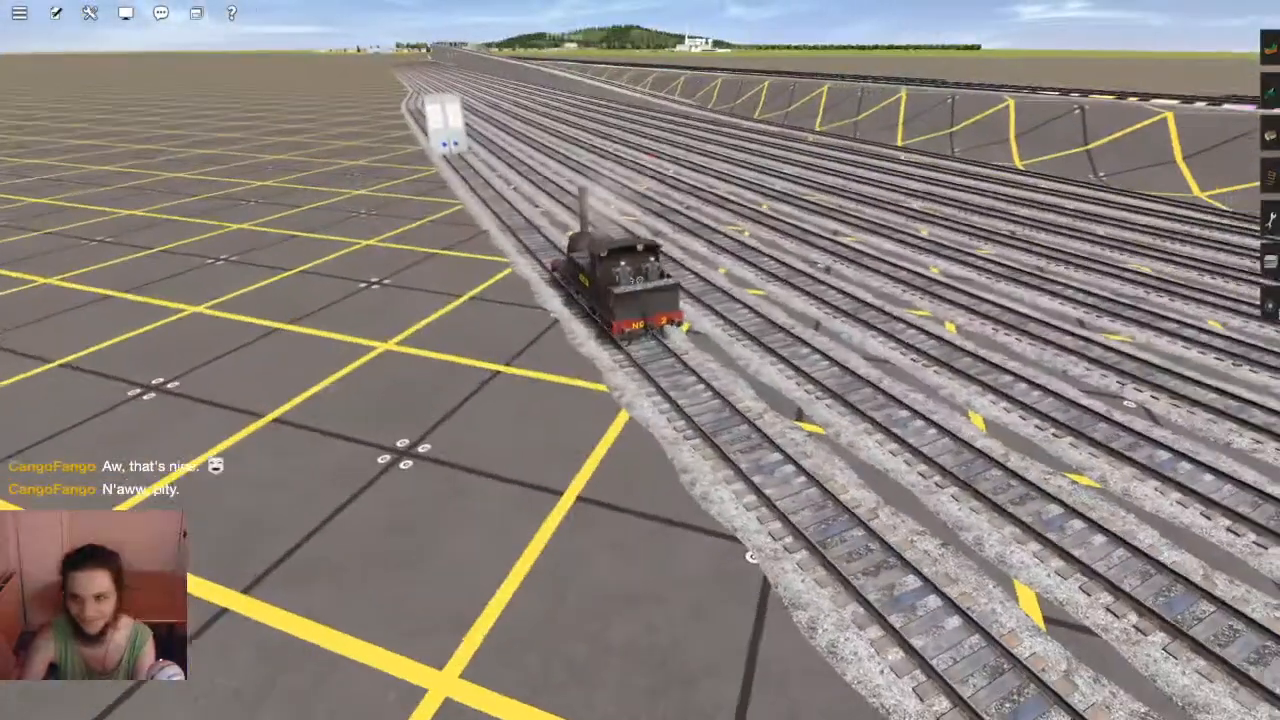
click(1270, 305)
click(1181, 304)
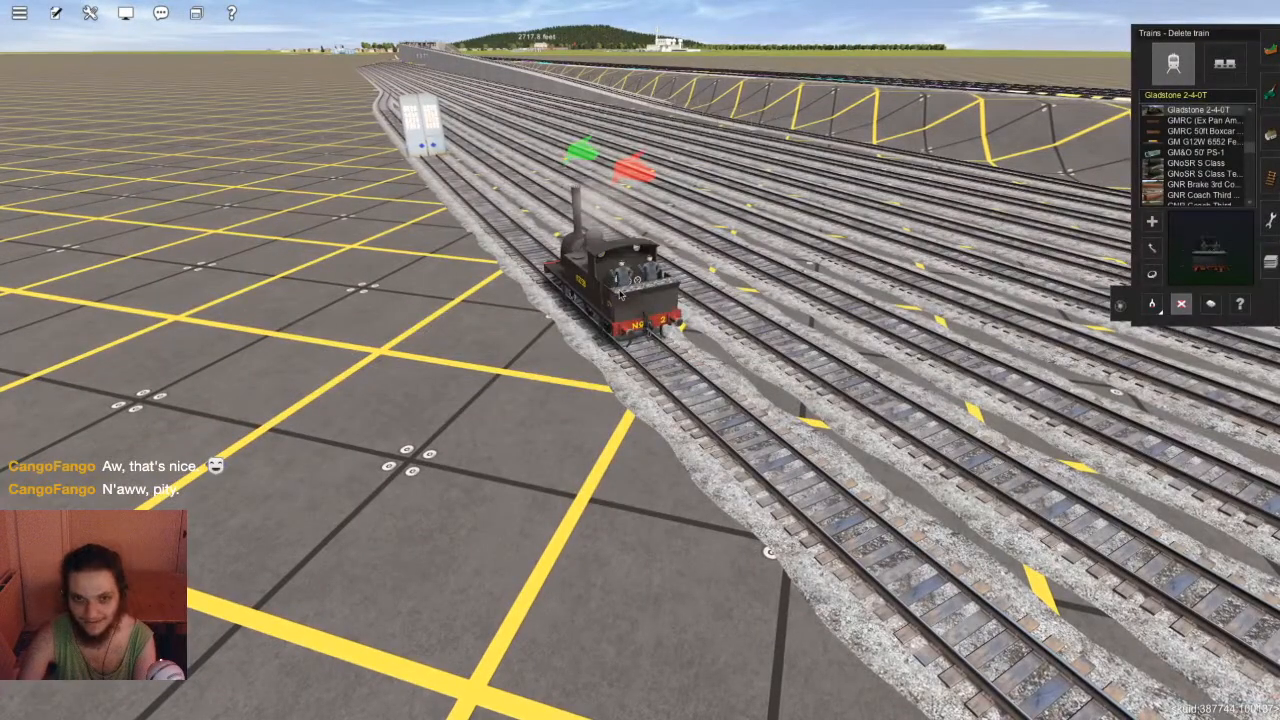
click(625, 285)
Delete the Roundhouse EU gate from the outermost yard track
right_drag(545, 264, 743, 201)
click(1270, 178)
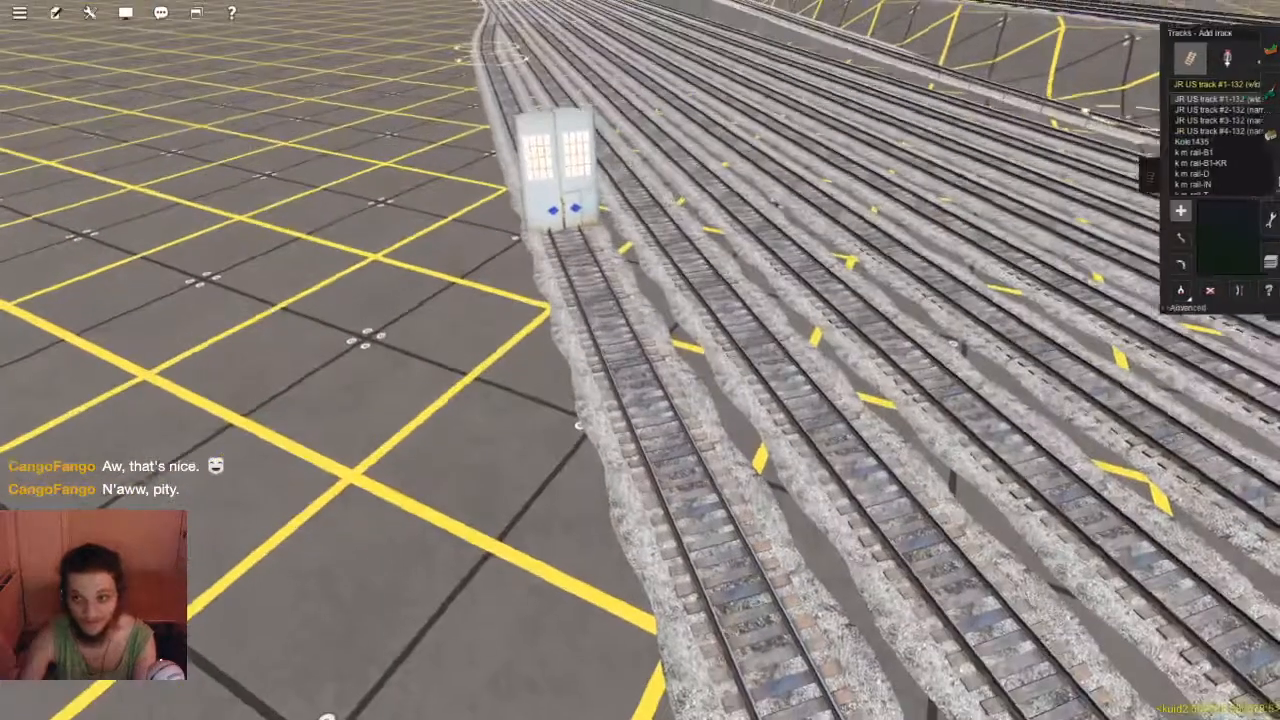
click(1199, 60)
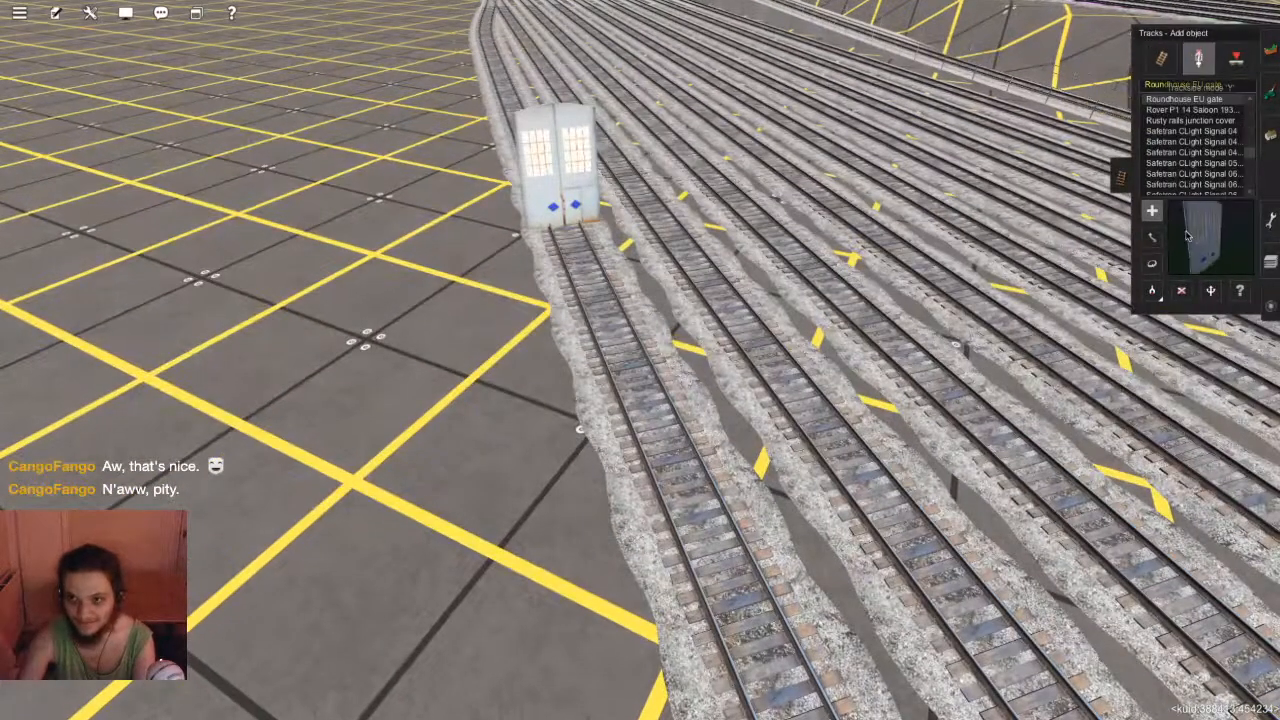
click(1181, 291)
click(570, 198)
right_drag(598, 305, 630, 365)
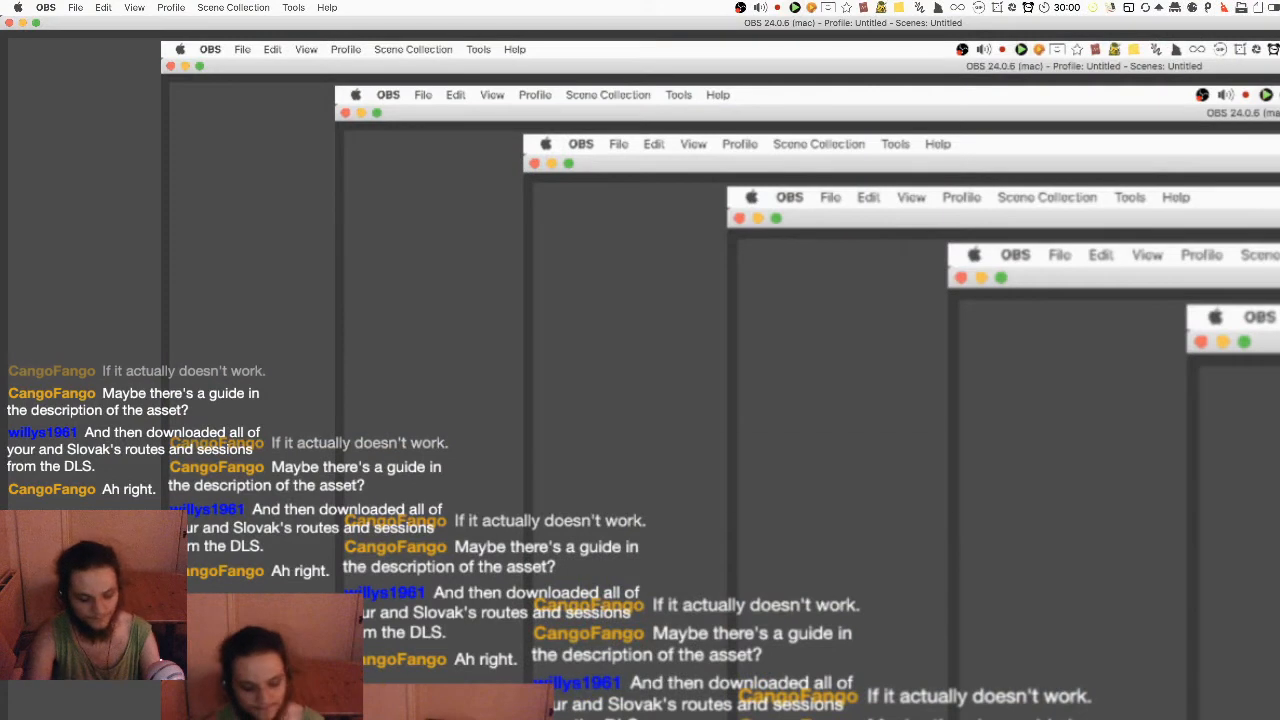
Launch Trainz Railroad Simulator 2019 and start the game up to its main menu
key(super+space)
text(tra)
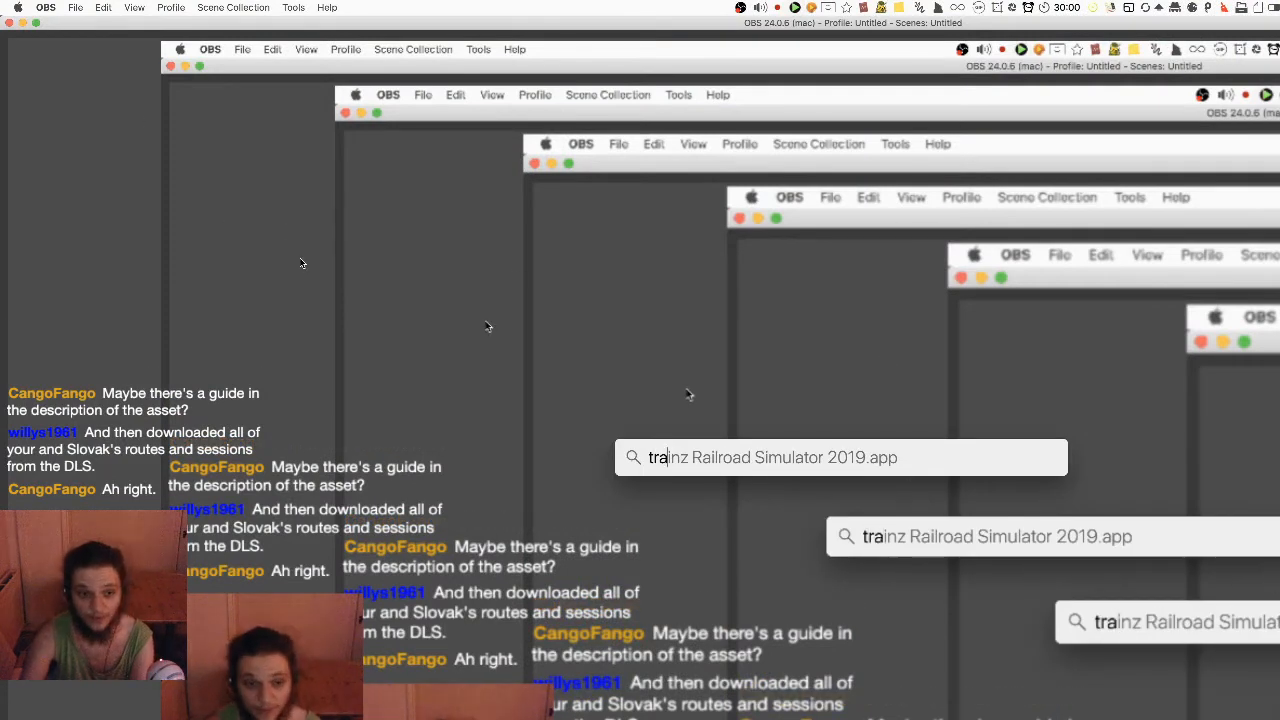
key(Return)
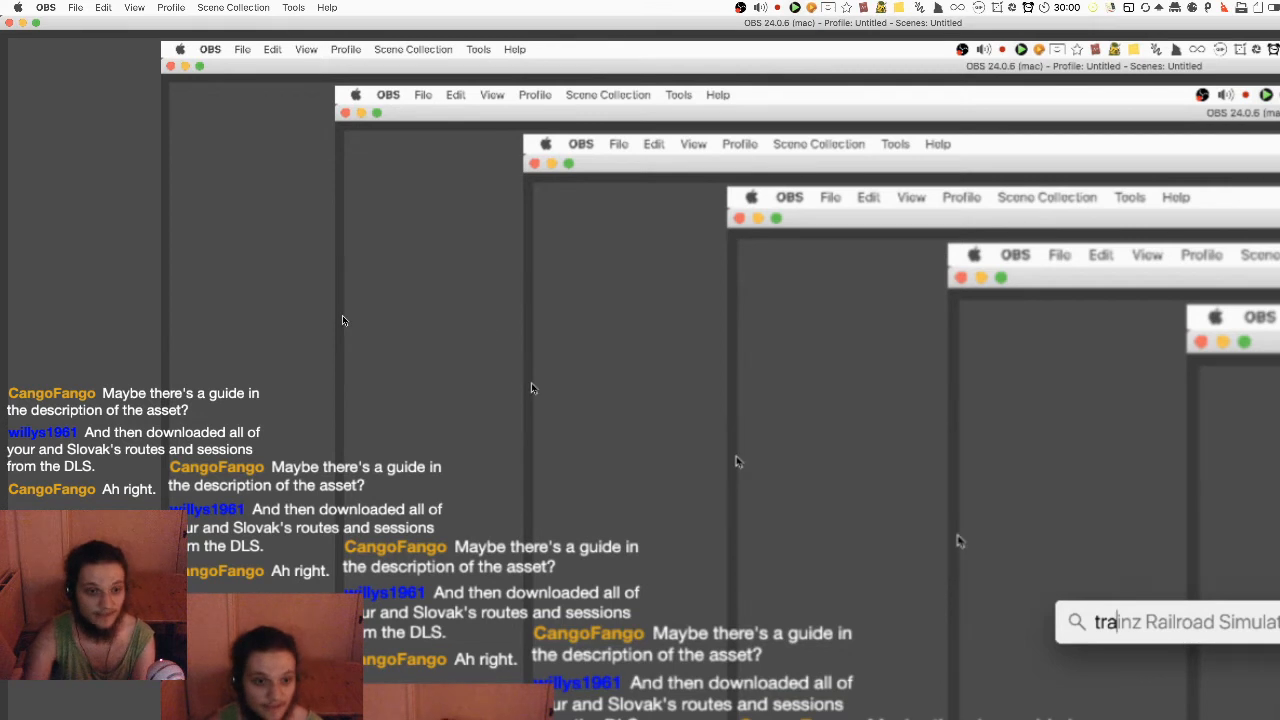
click(303, 159)
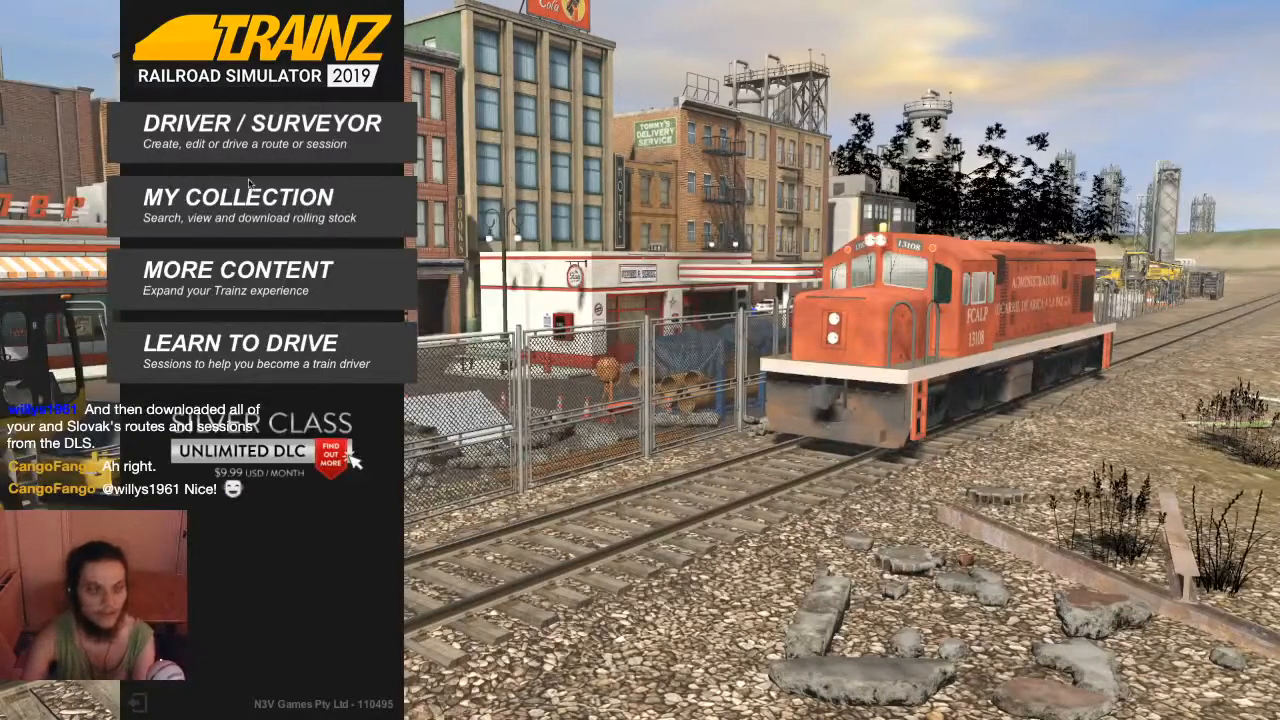
Open the Milton Valley Railroad - Default session for editing, reverting the unsubmitted changes to the route and session
click(260, 130)
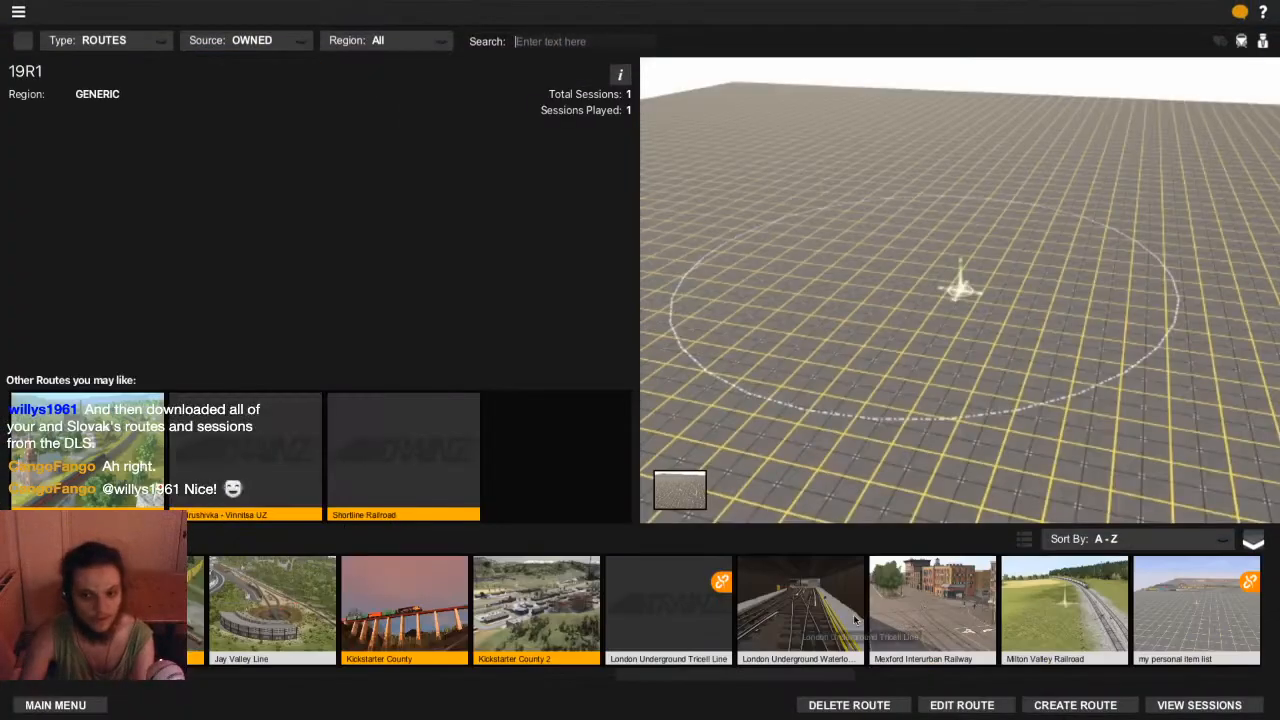
click(1020, 610)
click(1193, 708)
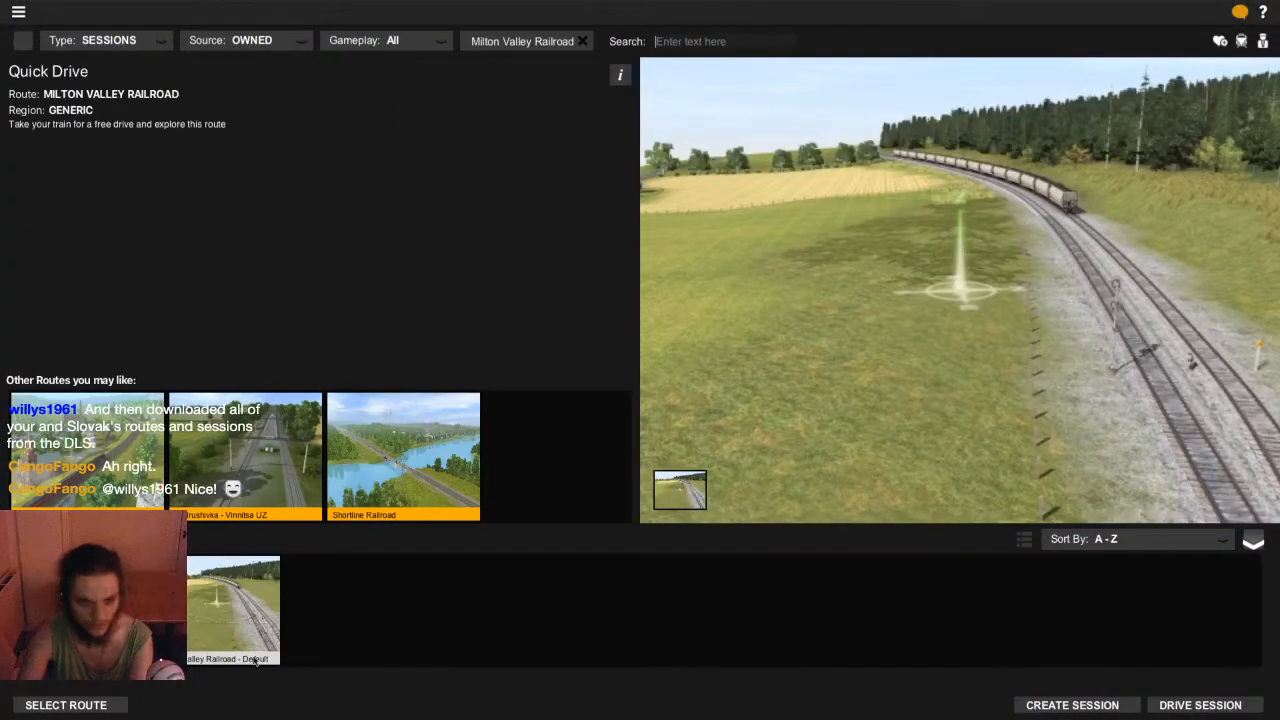
click(940, 708)
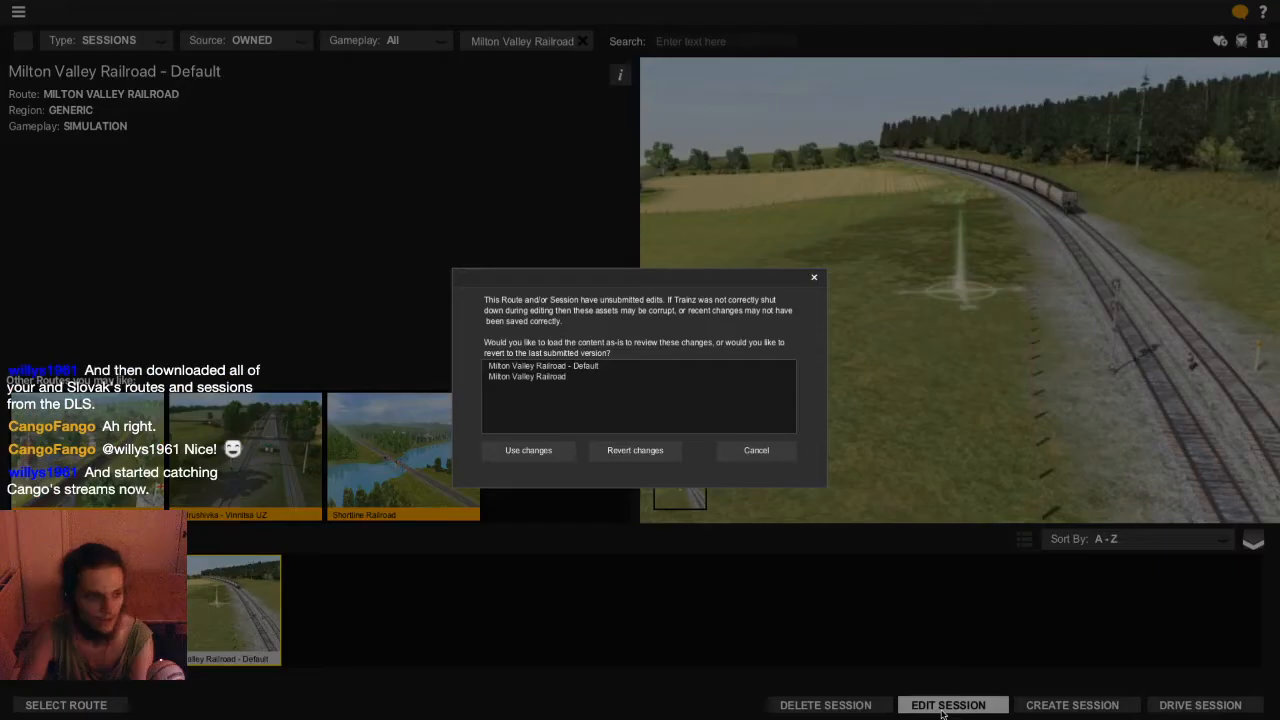
click(613, 452)
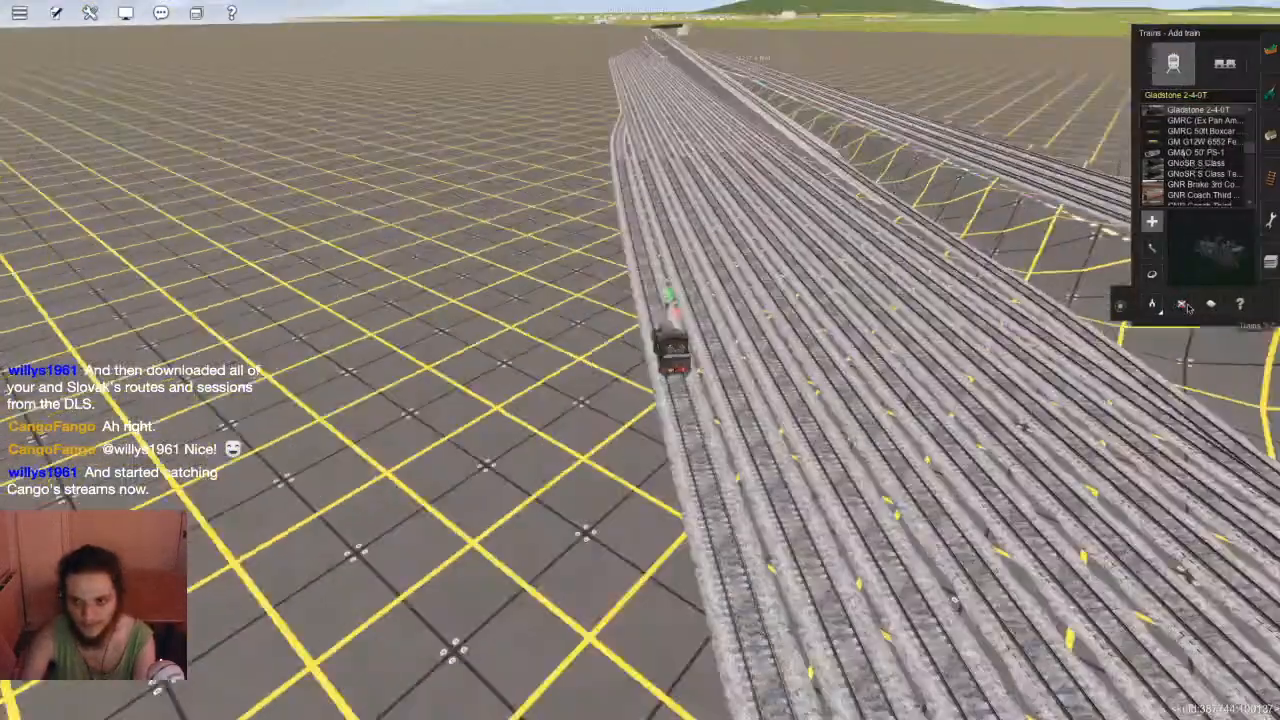
Delete the Gladstone 2-4-0T standing on the outermost yard track again
click(1181, 304)
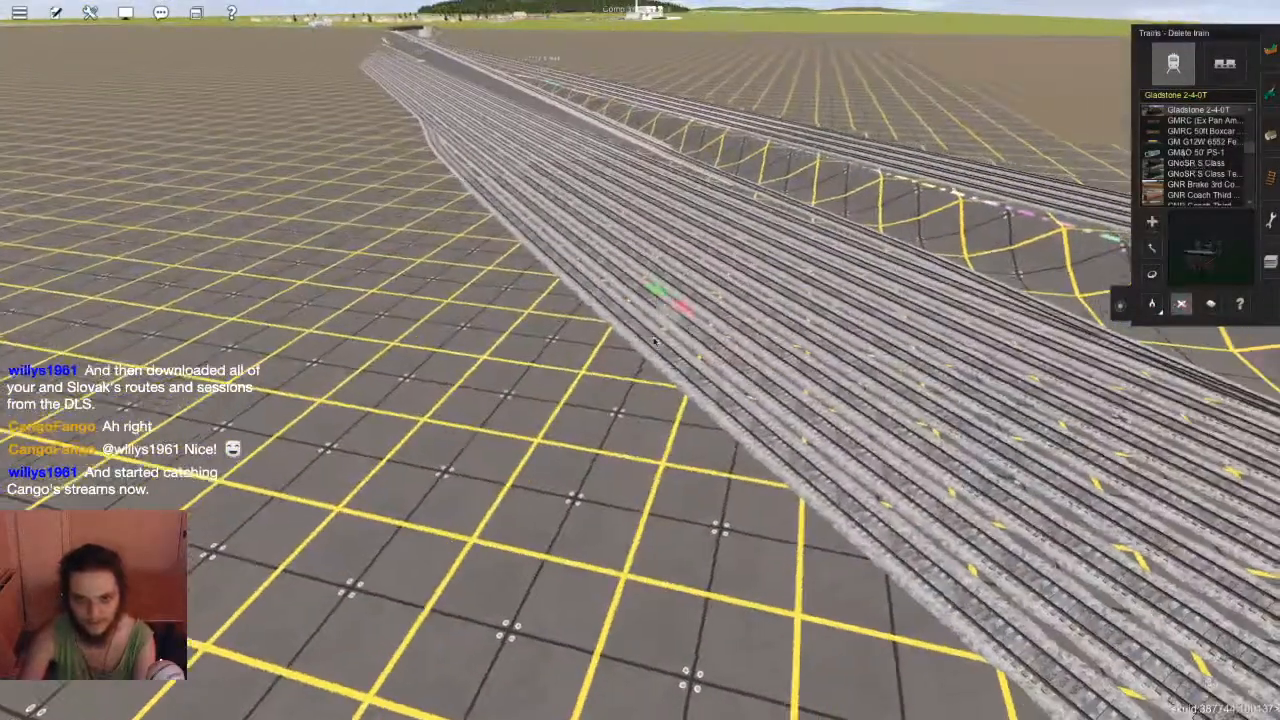
click(1120, 306)
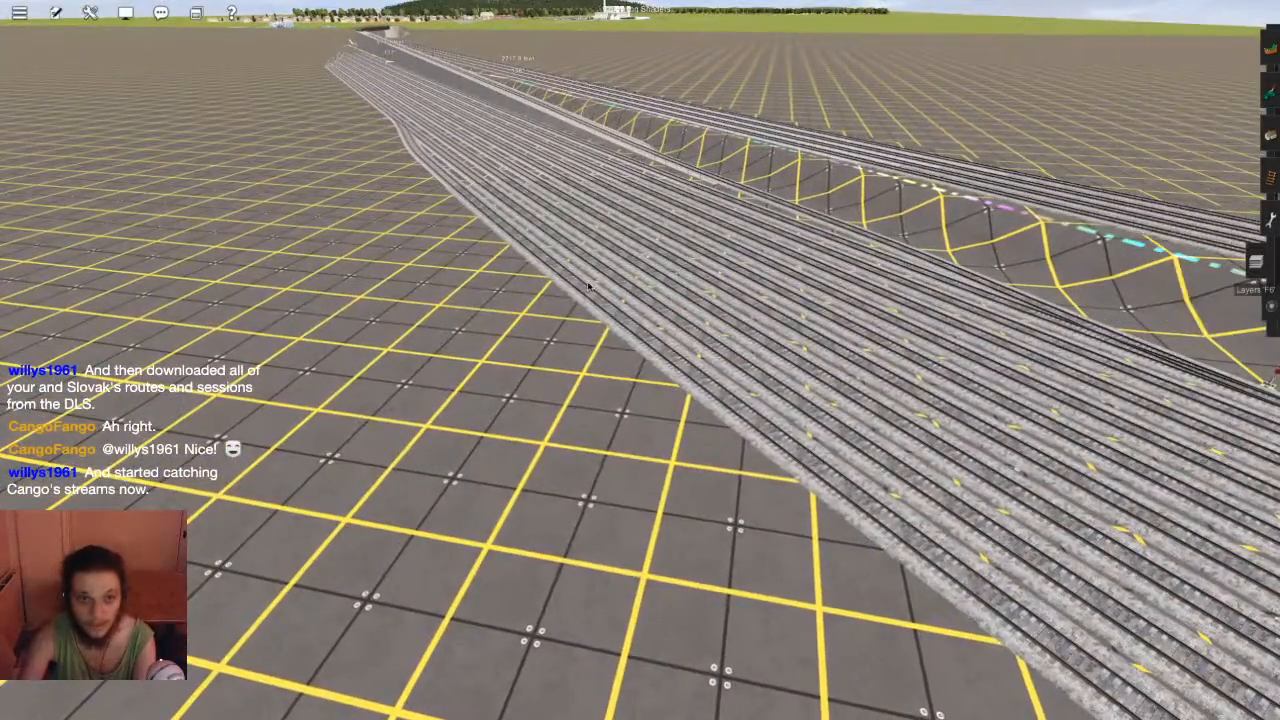
right_click(591, 290)
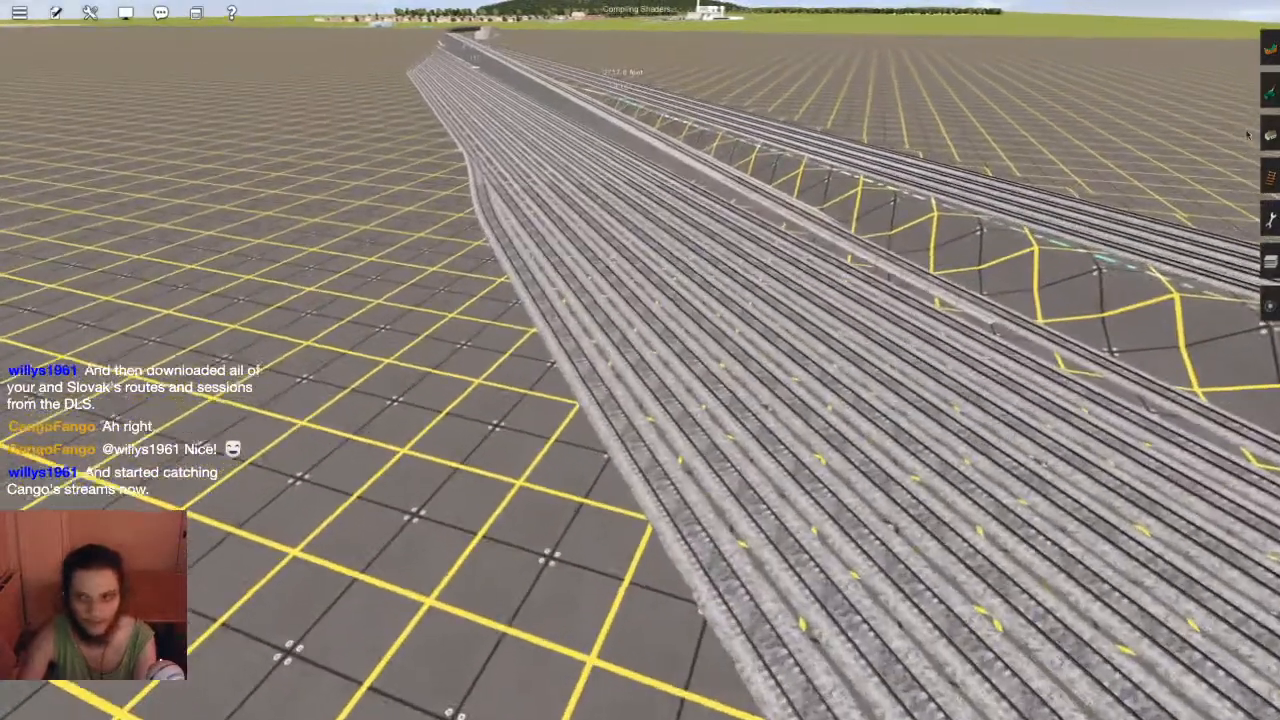
Filter the placeable objects with the No Payware filter and the search text "roundhouse"
key(Left)
click(126, 16)
click(133, 47)
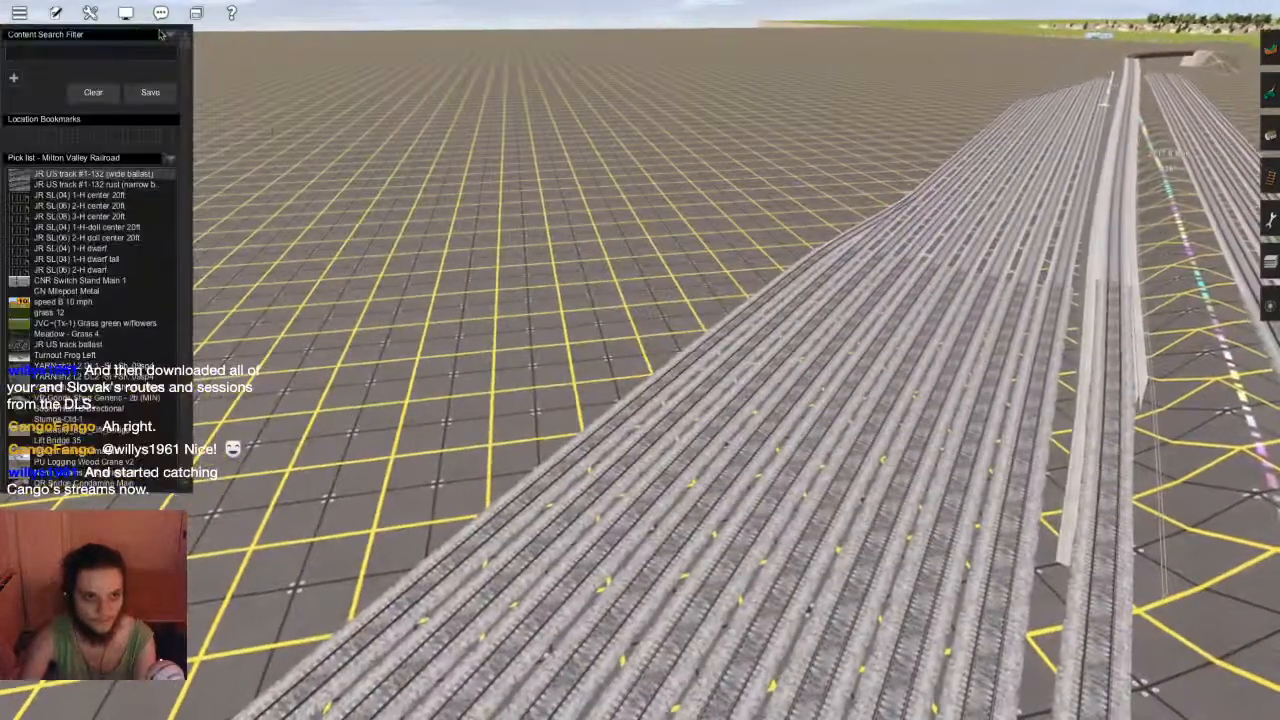
click(171, 35)
click(190, 102)
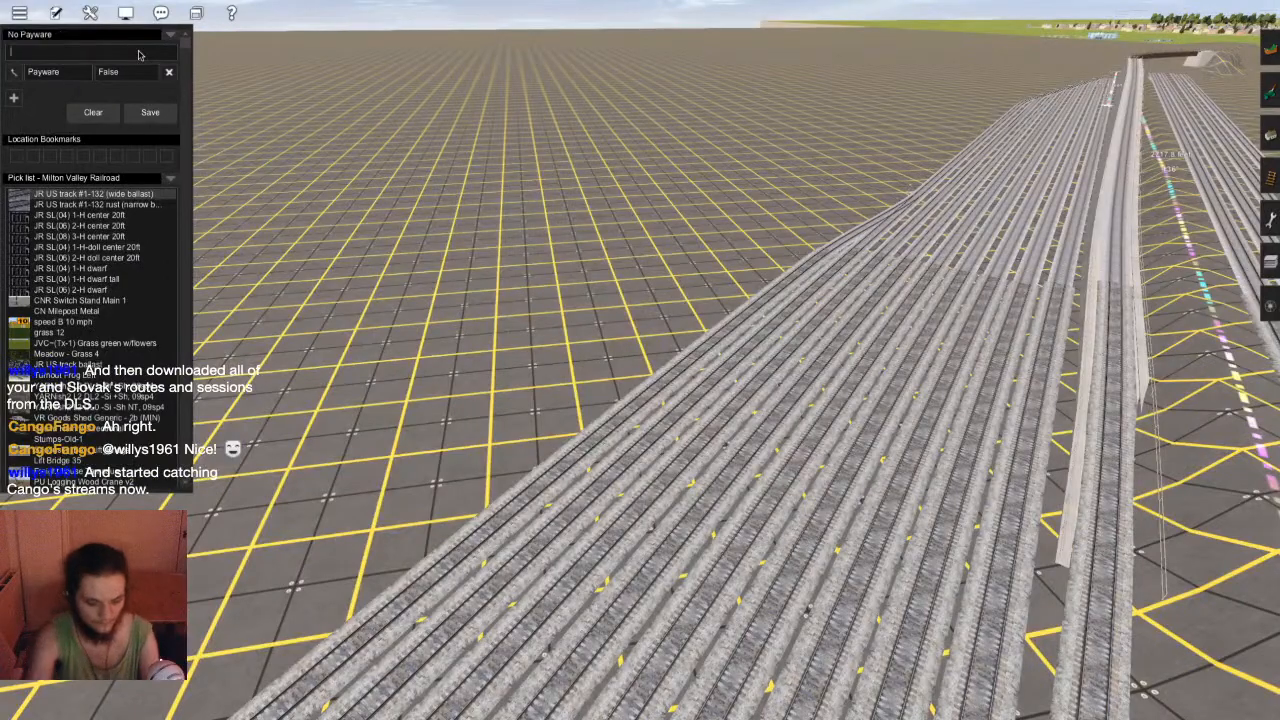
click(140, 55)
text(roundhouse)
key(F3)
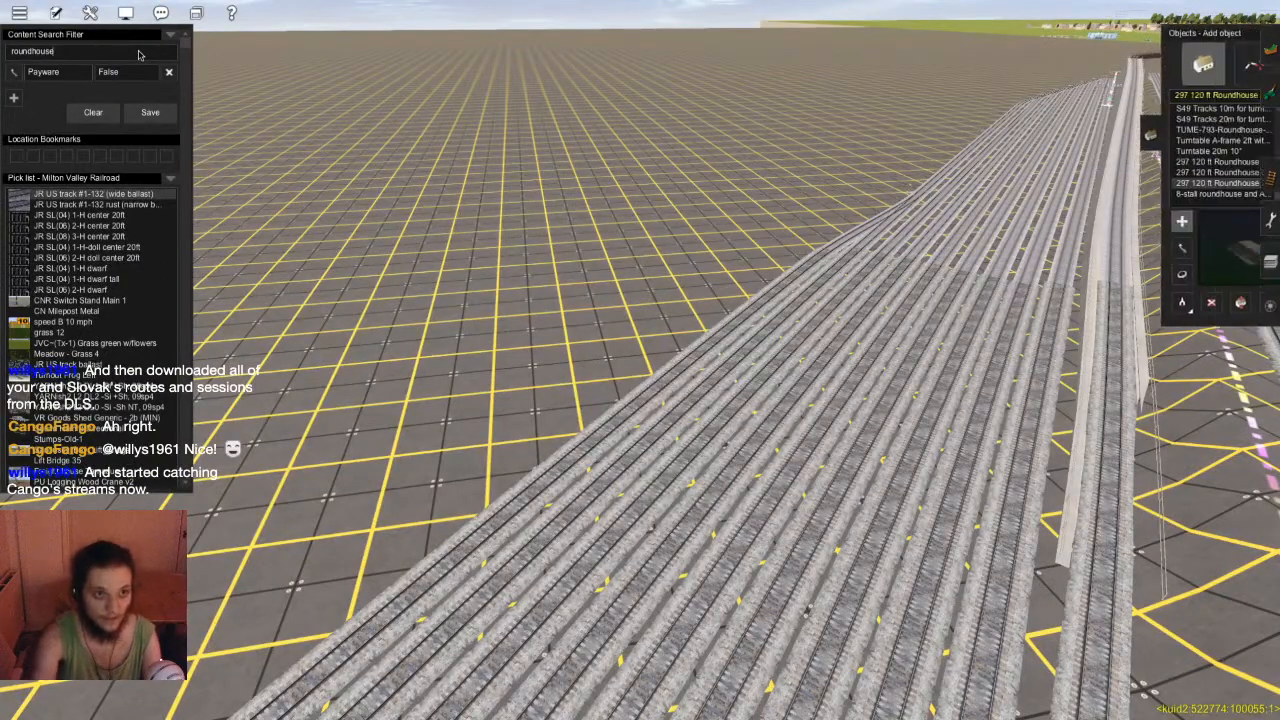
Choose the 8-stall roundhouse with A-frame turntable, decline unlocking the session-layer and make route-layer the active layer
key(Left)
click(1200, 193)
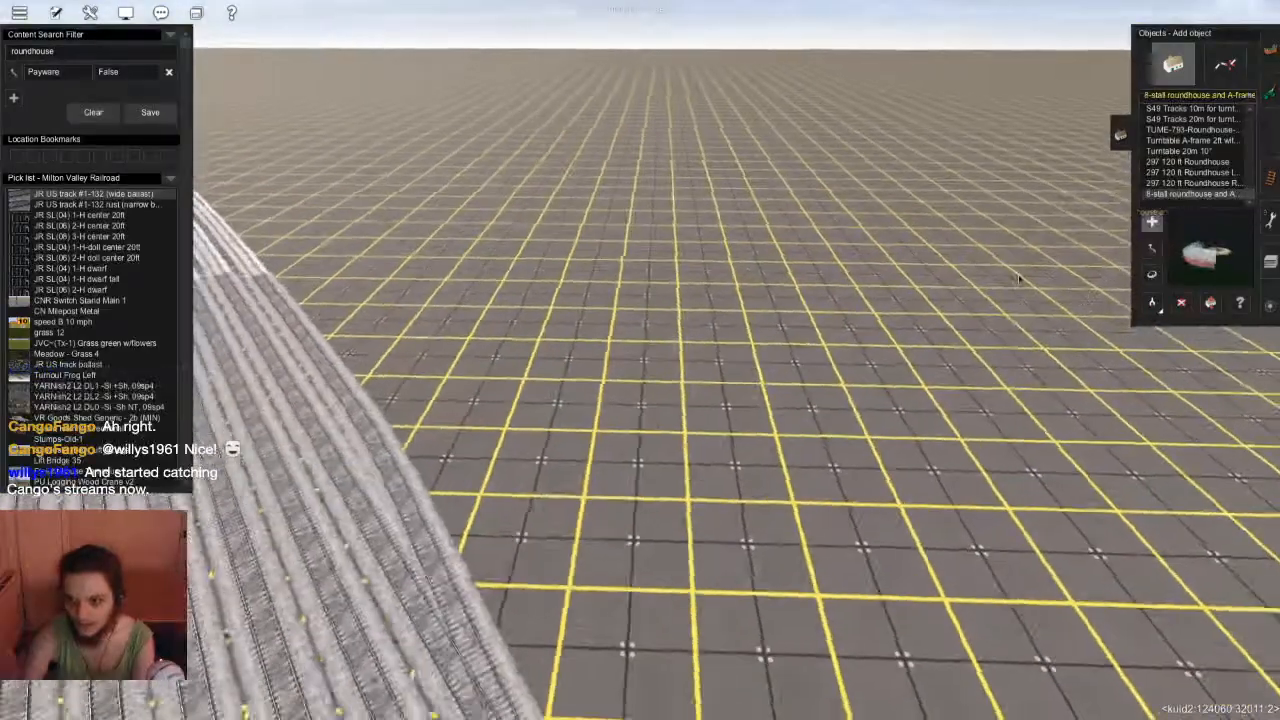
click(1020, 279)
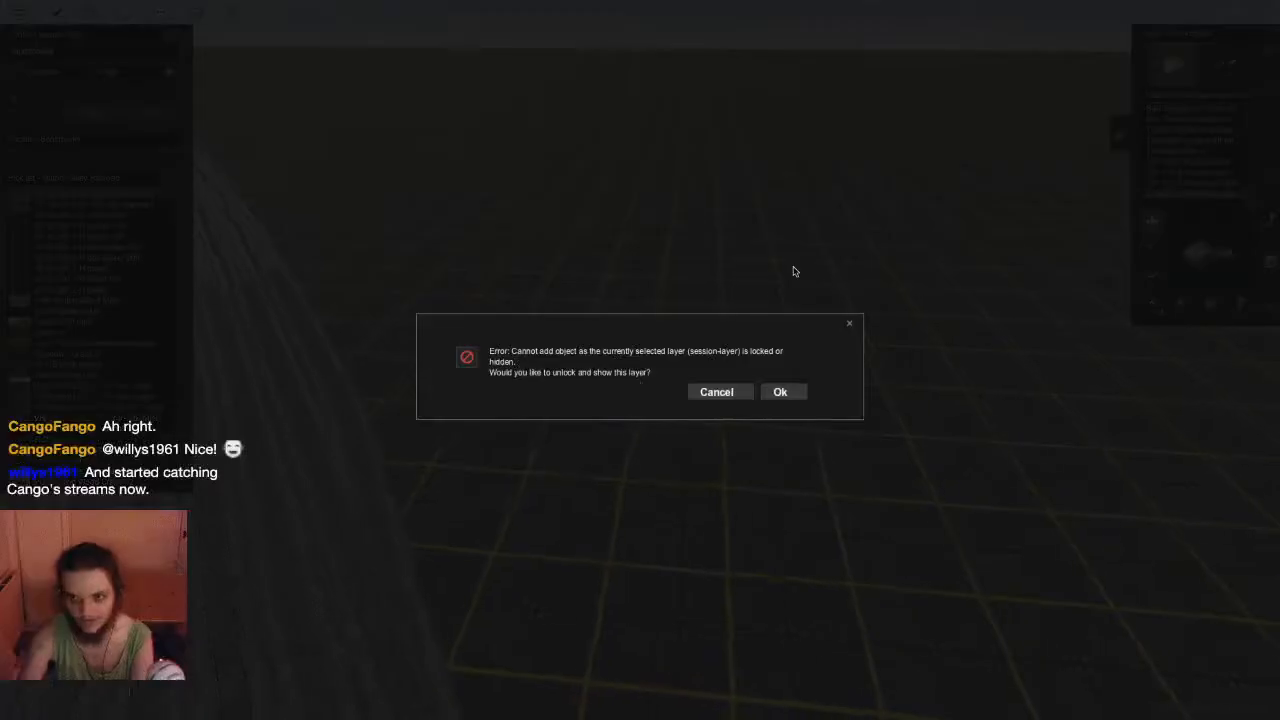
click(740, 396)
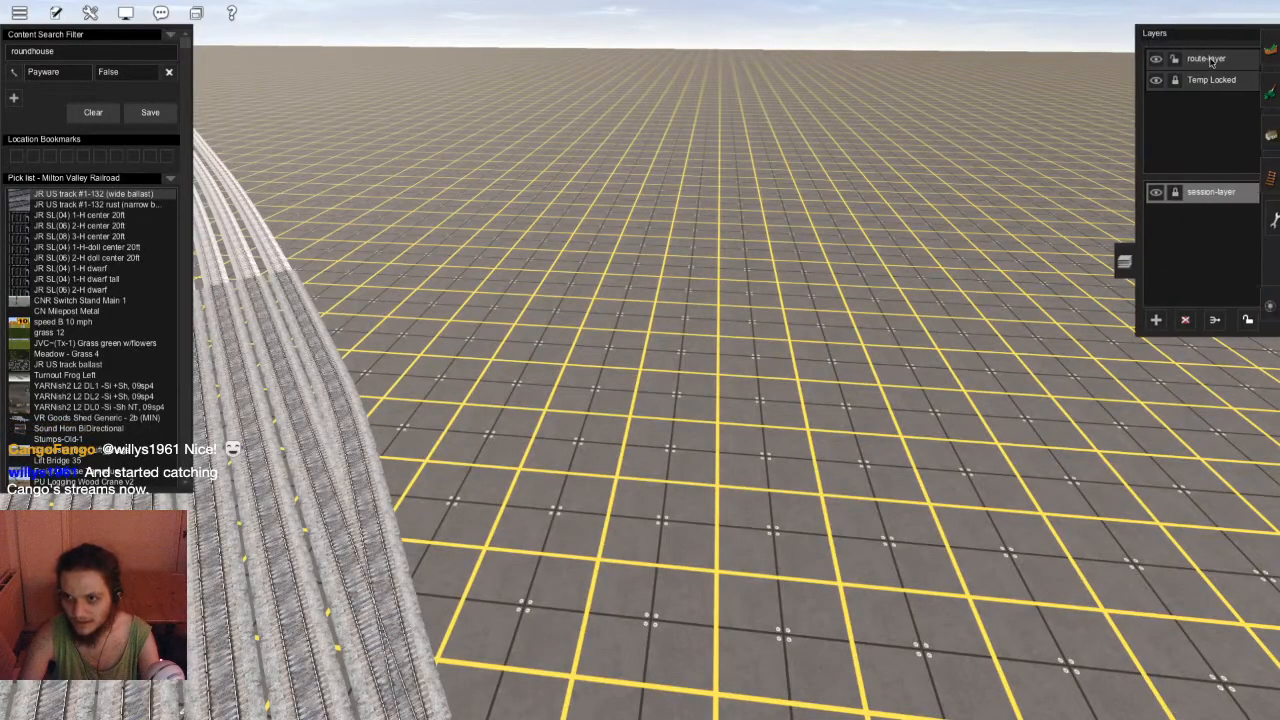
Try out the 8-stall roundhouse on the empty ground beside the yard, rotate it and delete it
click(798, 358)
key(r)
drag(798, 358, 829, 394)
key(d)
click(829, 394)
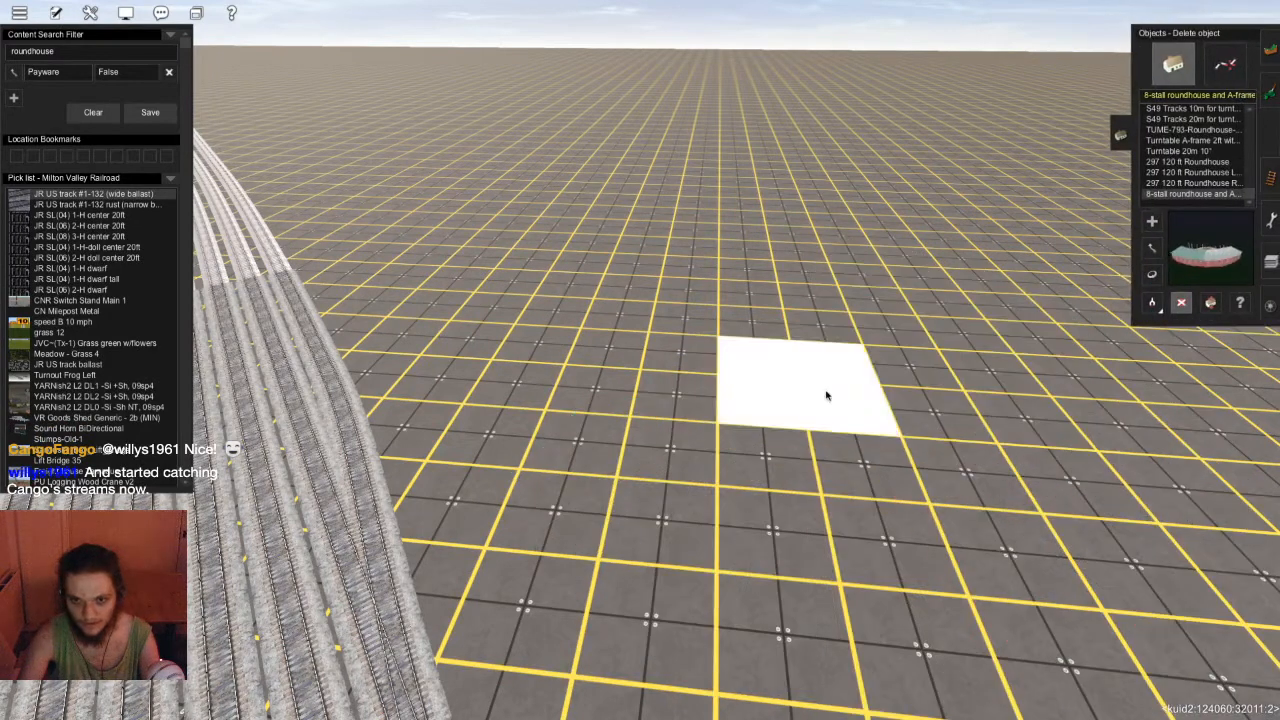
Try out the 297 120 ft Roundhouse section on the empty ground, rotate it and delete it
click(1179, 184)
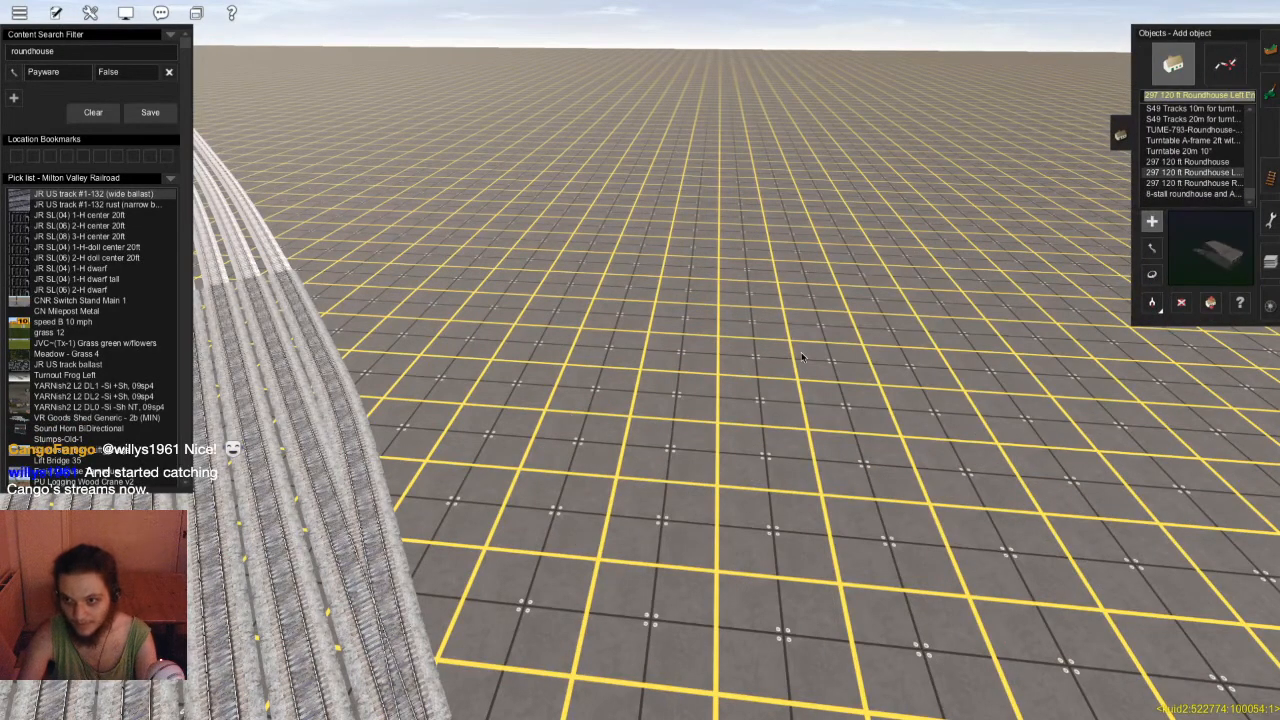
right_click(800, 353)
click(543, 291)
key(r)
drag(543, 291, 597, 242)
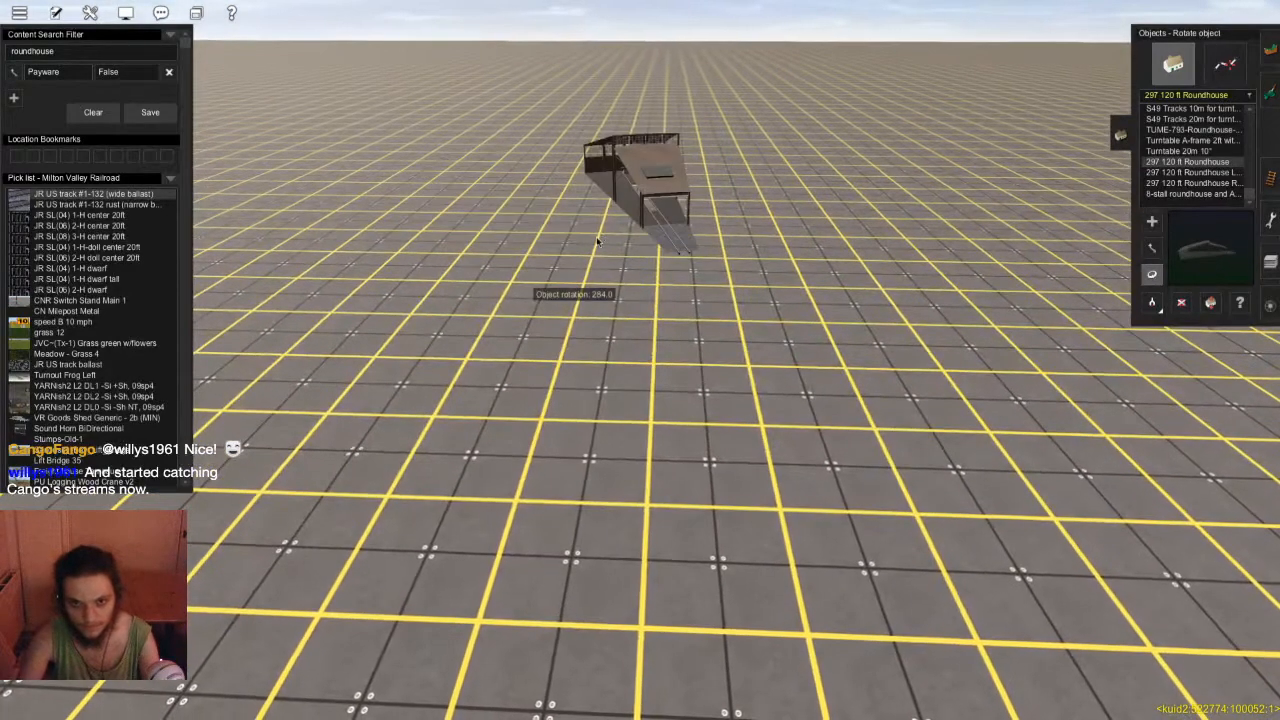
click(643, 210)
Try out the Turntable 20m 10° on the empty ground, rotate it and delete it
click(1180, 151)
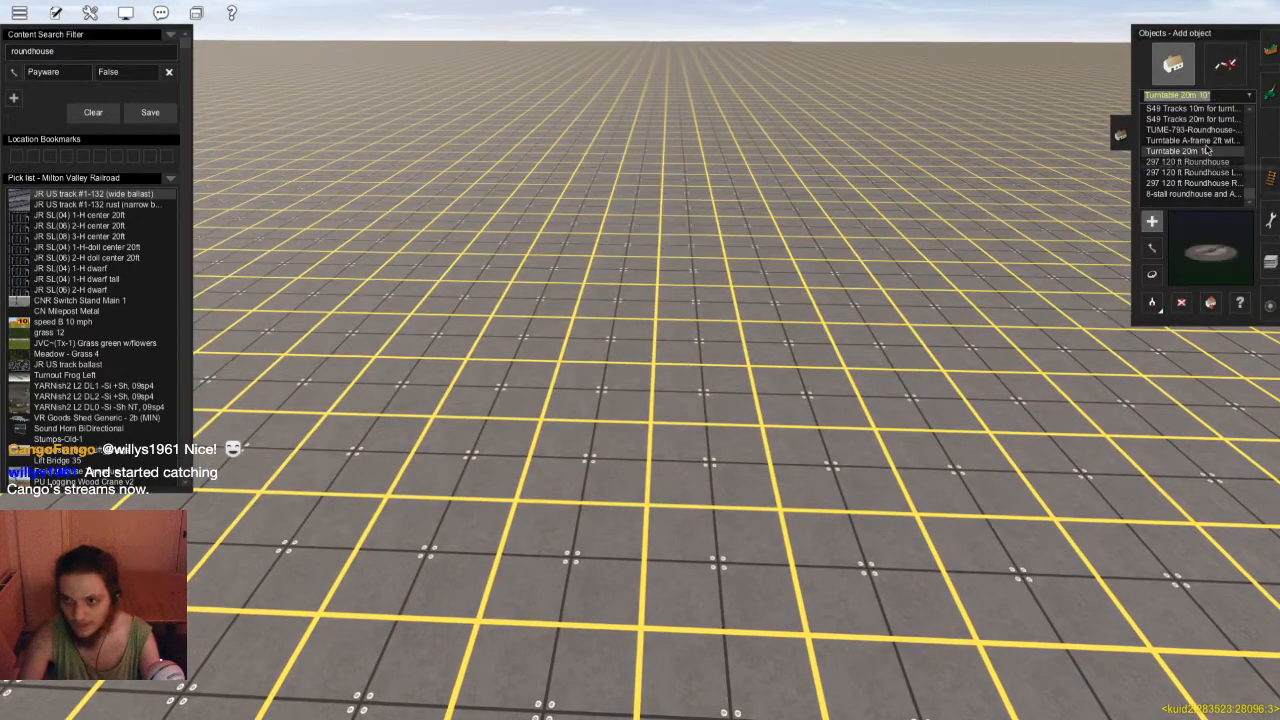
click(623, 425)
key(r)
drag(625, 433, 641, 428)
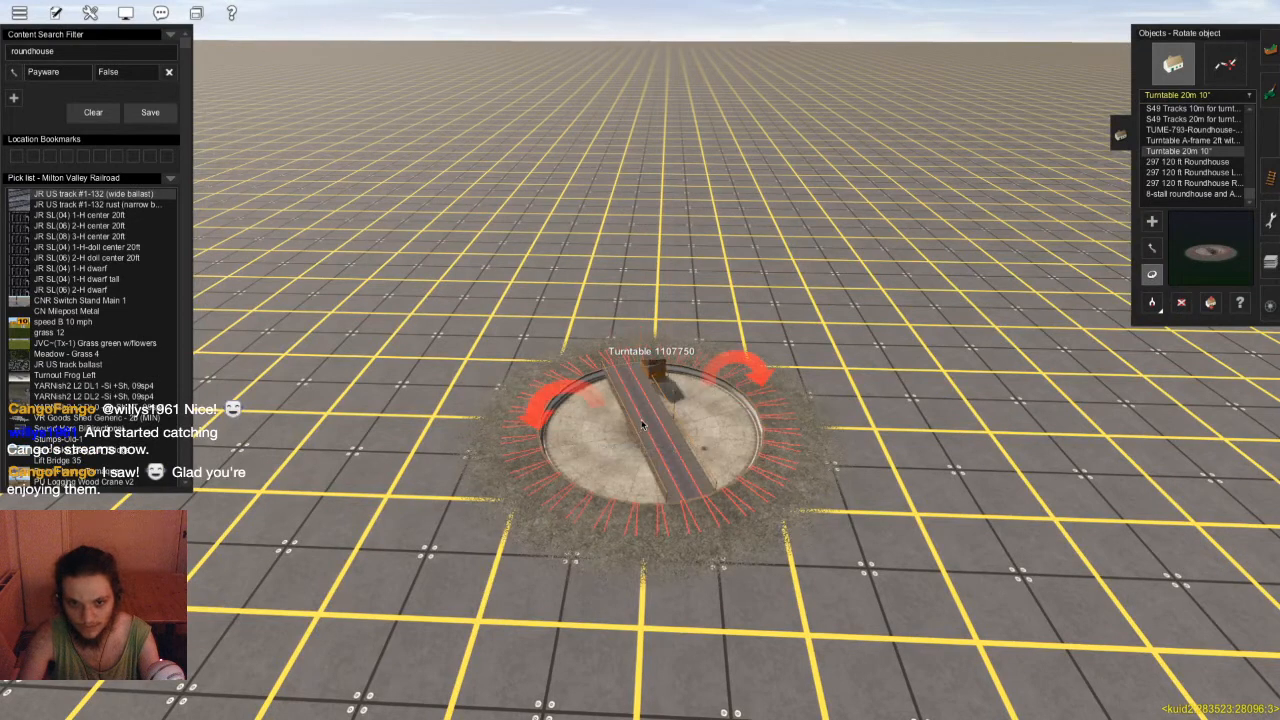
key(d)
click(641, 428)
Try out the Turntable A-frame 2ft with its attached roundhouse on the empty ground and delete it
click(1196, 140)
click(650, 348)
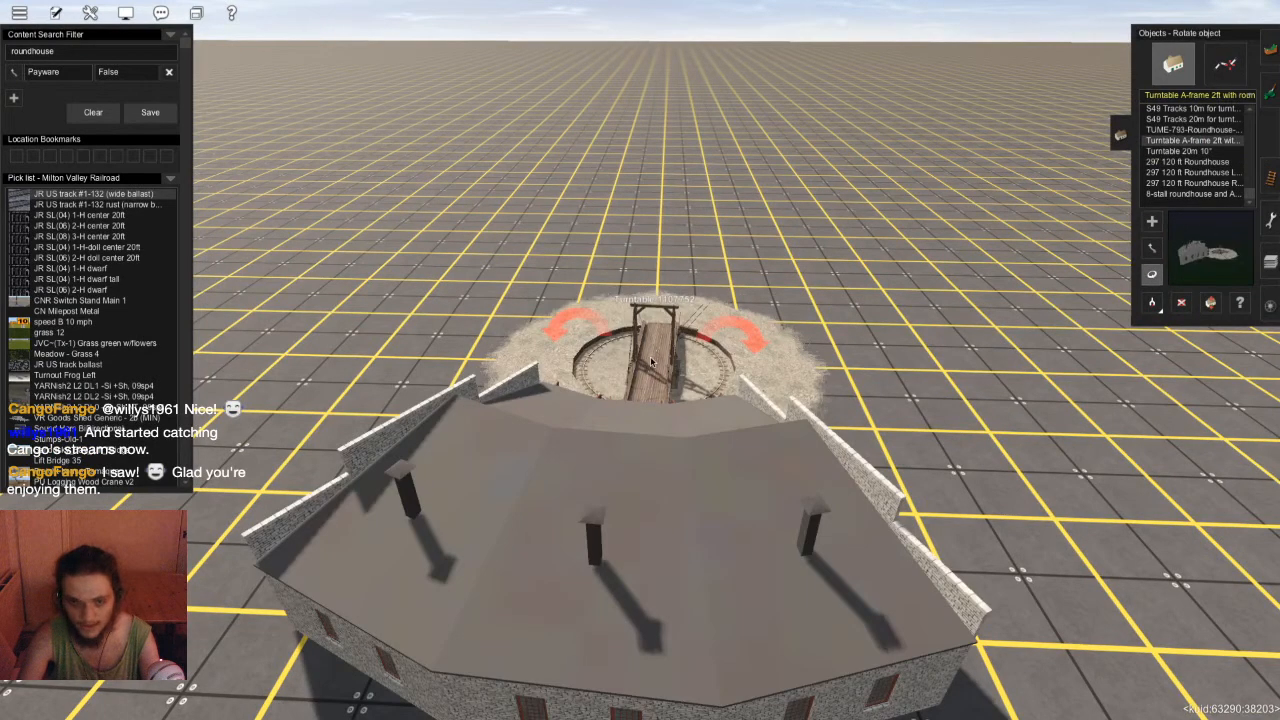
key(d)
click(651, 362)
Try out the TUME-793-Roundhouse-Avery-TS12 on the empty ground and delete it
click(1230, 130)
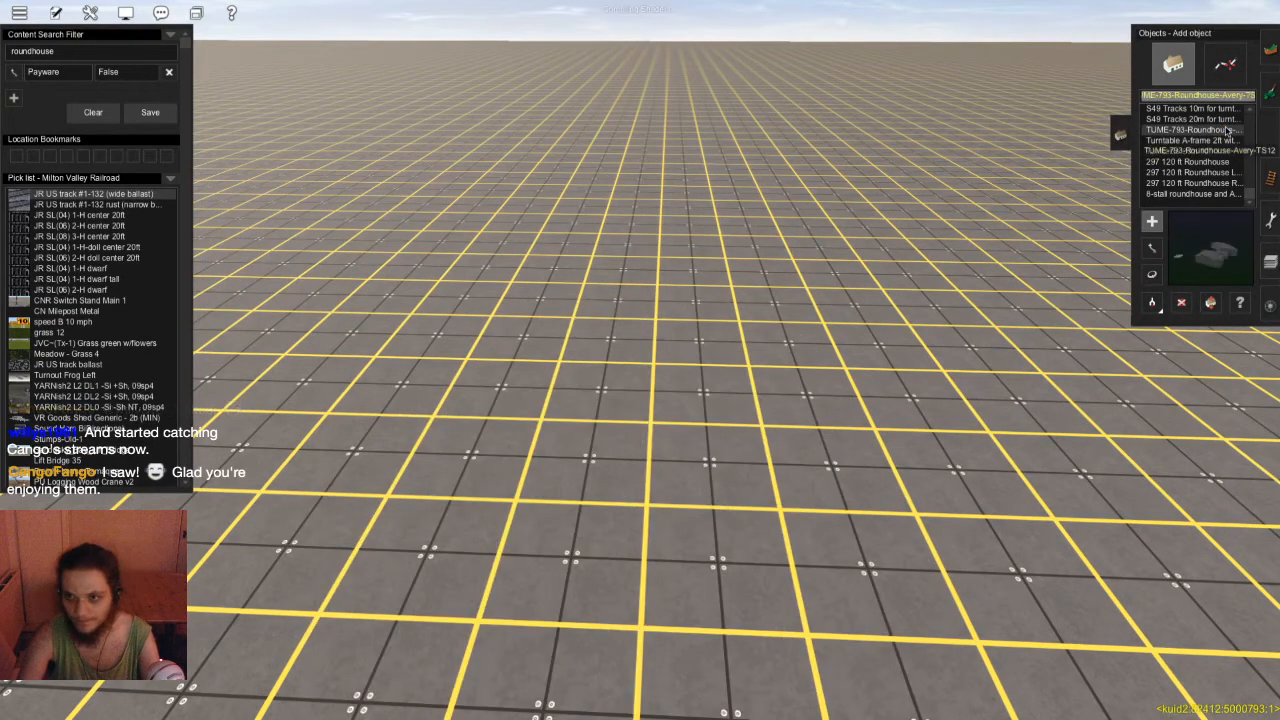
scroll(1224, 120, up, 1)
click(705, 347)
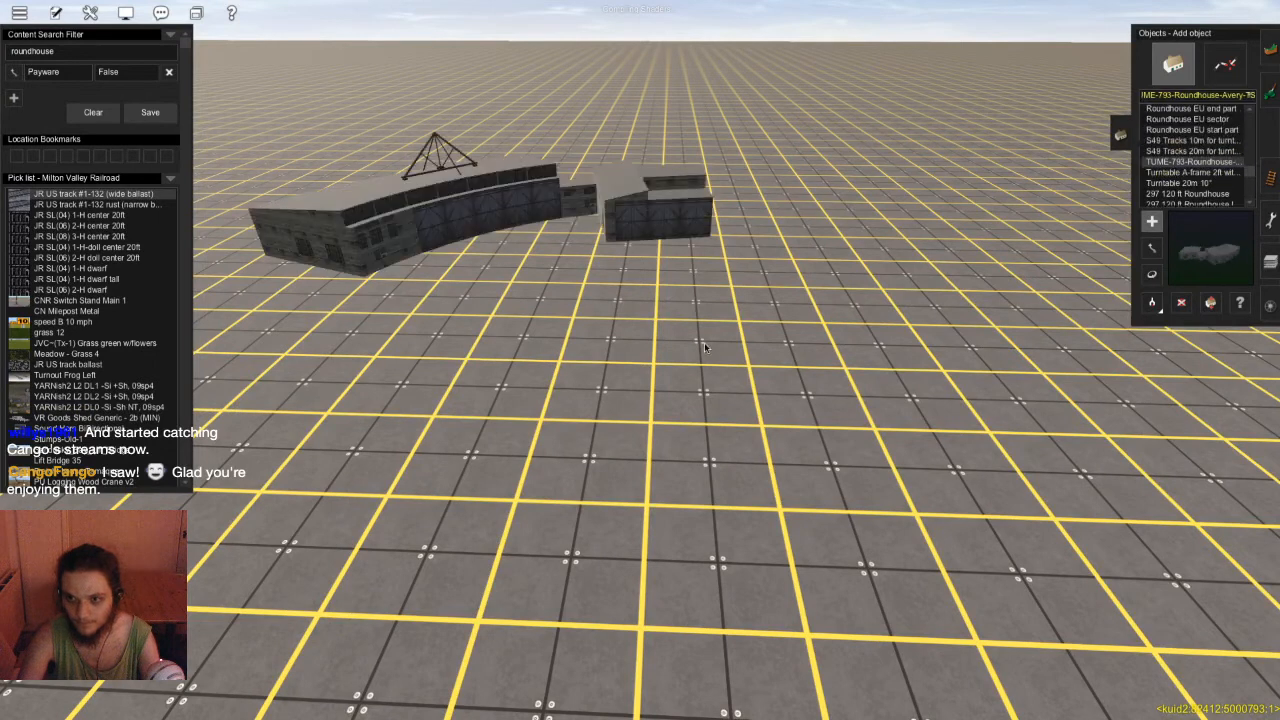
key(d)
click(578, 229)
Place the CPR Roundhouse on the empty ground beside the yard and rotate it
click(1188, 151)
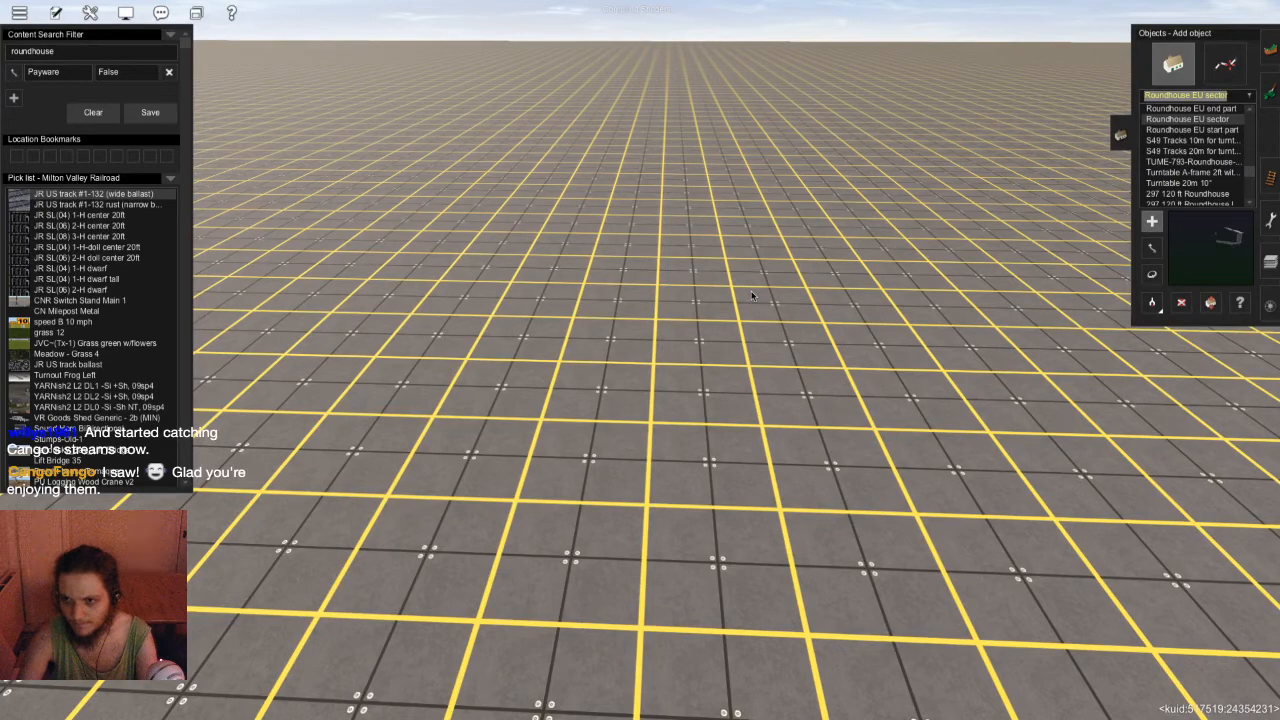
key(Up)
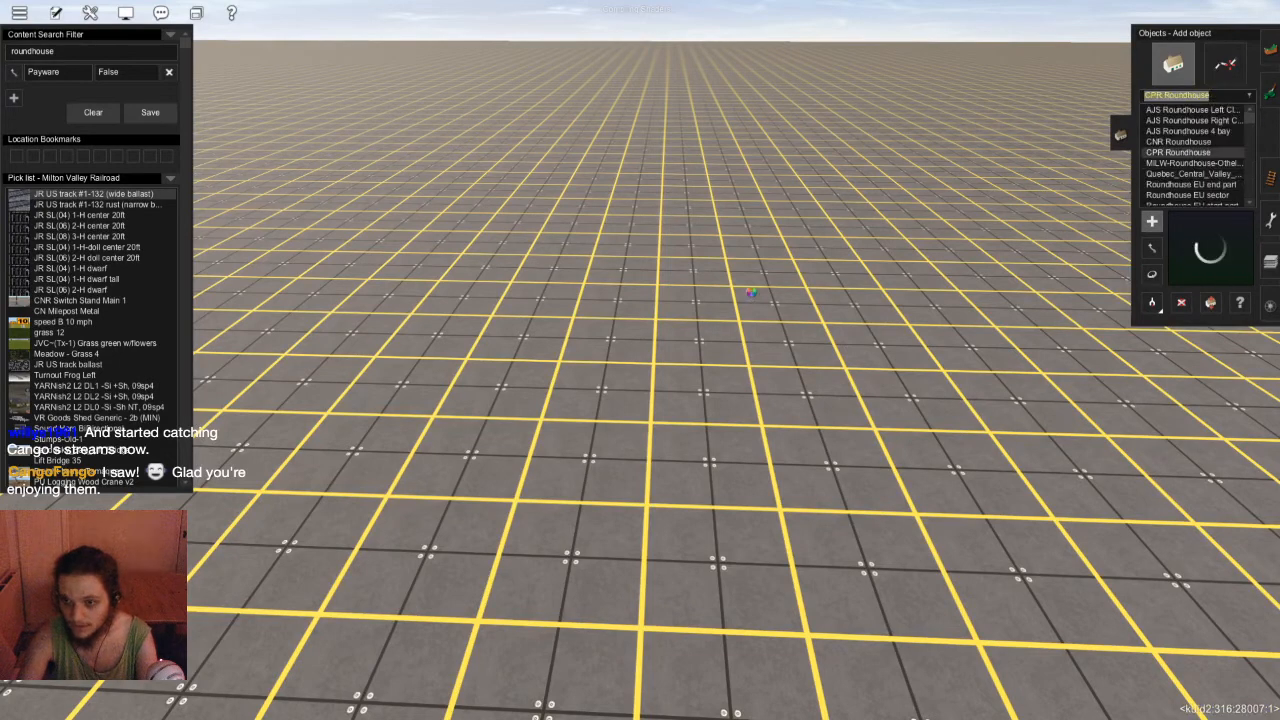
click(752, 296)
key(r)
drag(750, 296, 737, 298)
Examine the CPR Roundhouse up close, including its stalls, radial tracks and turntable bridge
scroll(700, 310, up, 8)
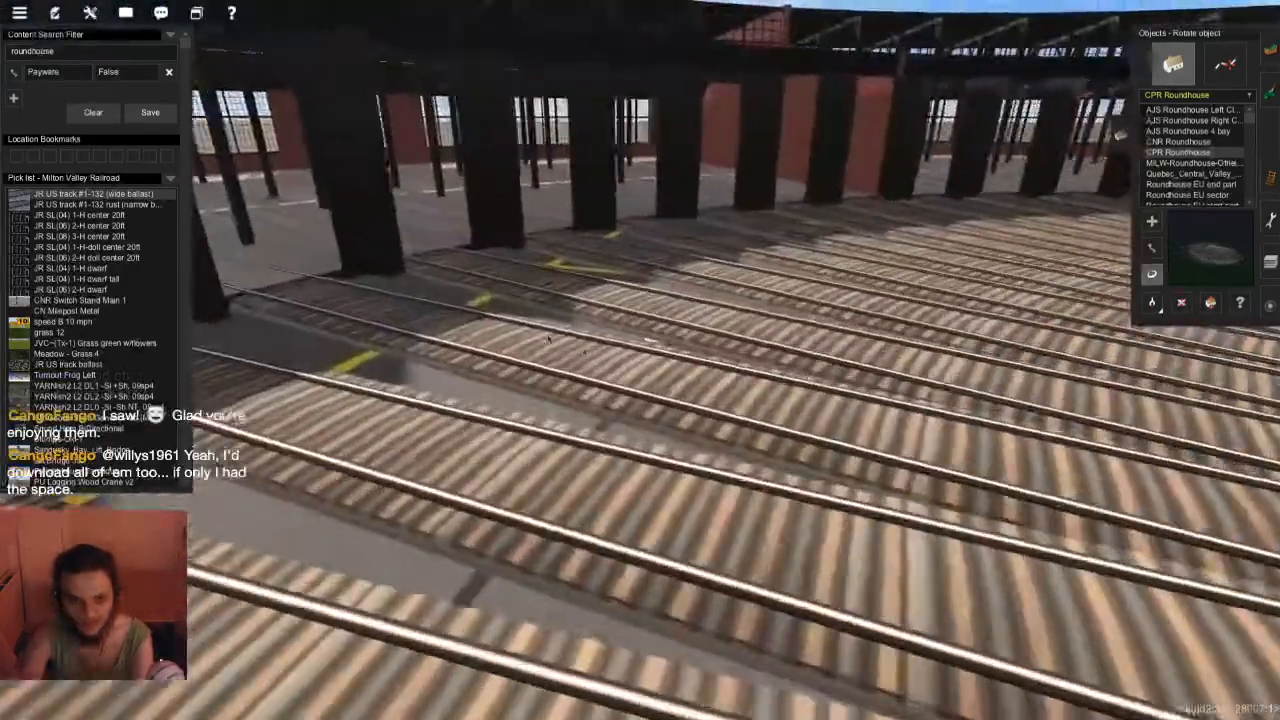
scroll(547, 339, down, 10)
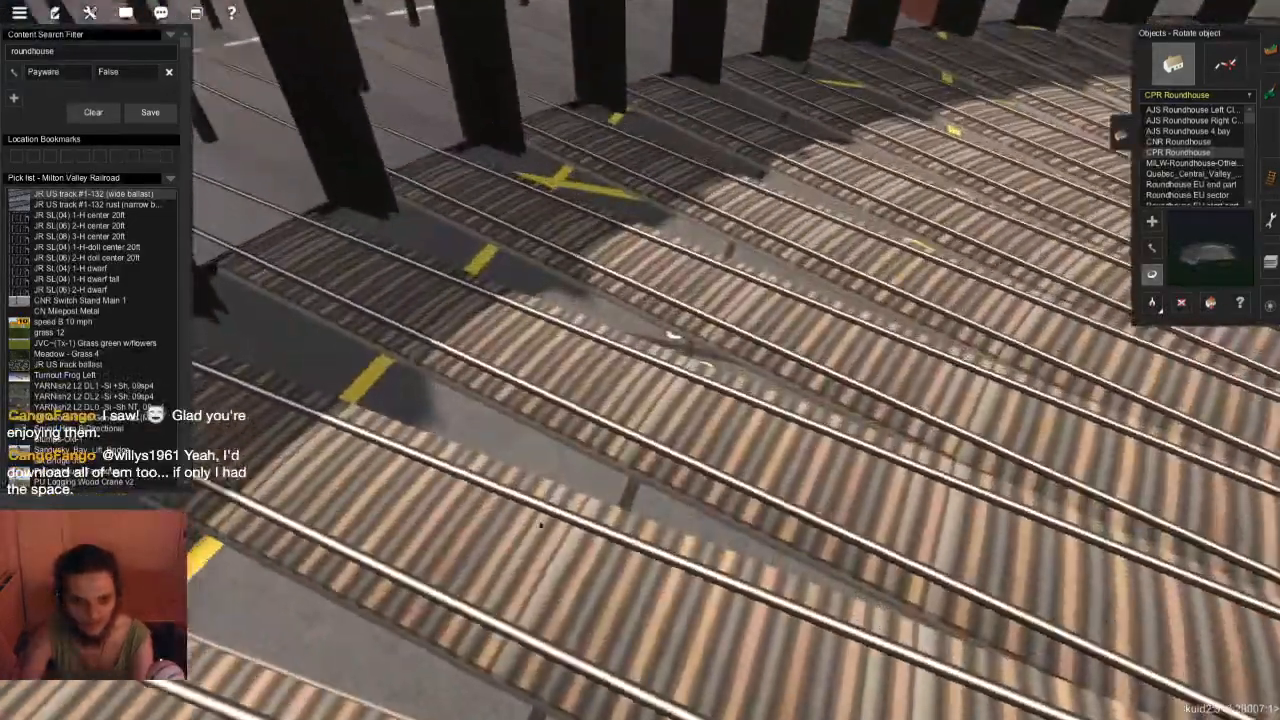
scroll(693, 439, up, 10)
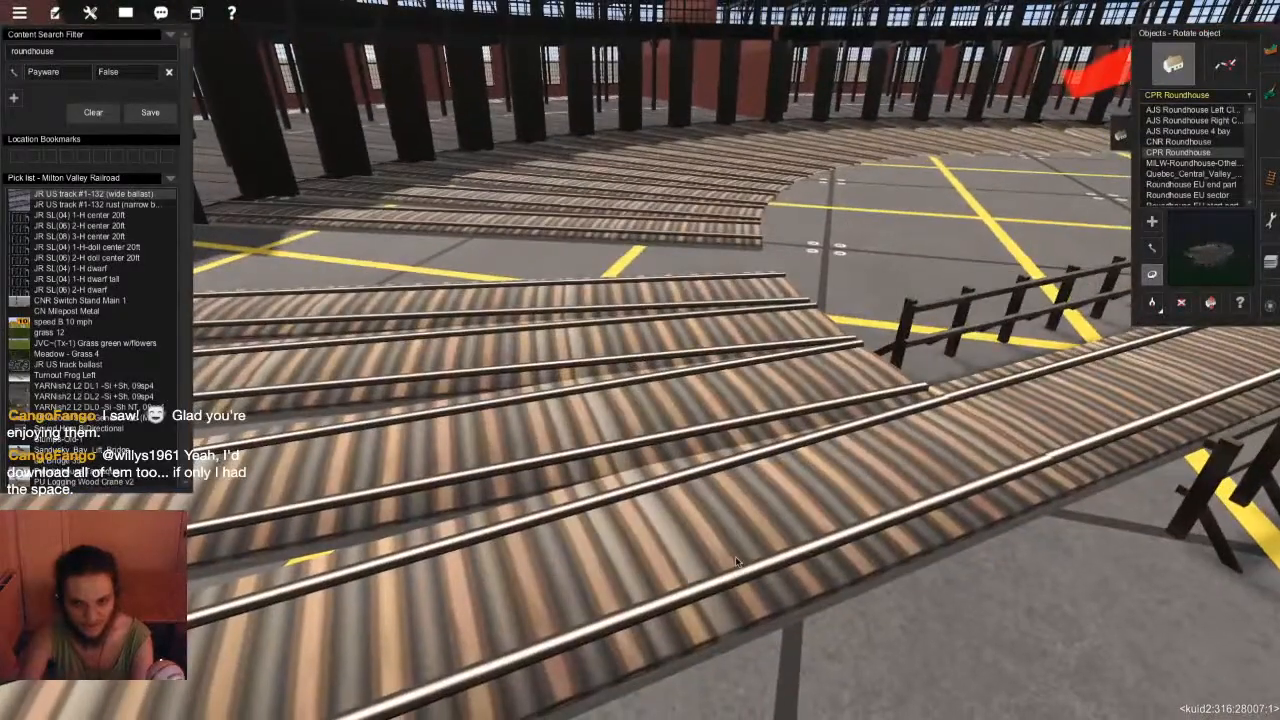
scroll(736, 560, down, 4)
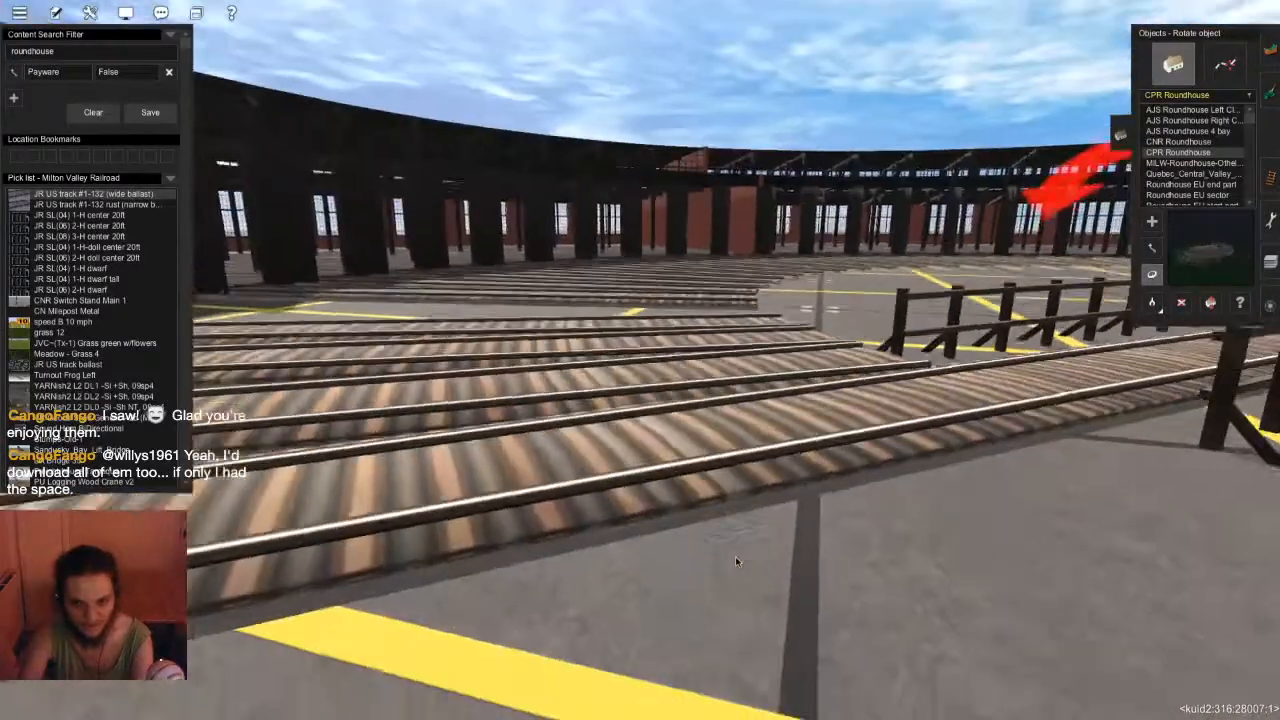
scroll(700, 480, up, 4)
scroll(676, 420, down, 5)
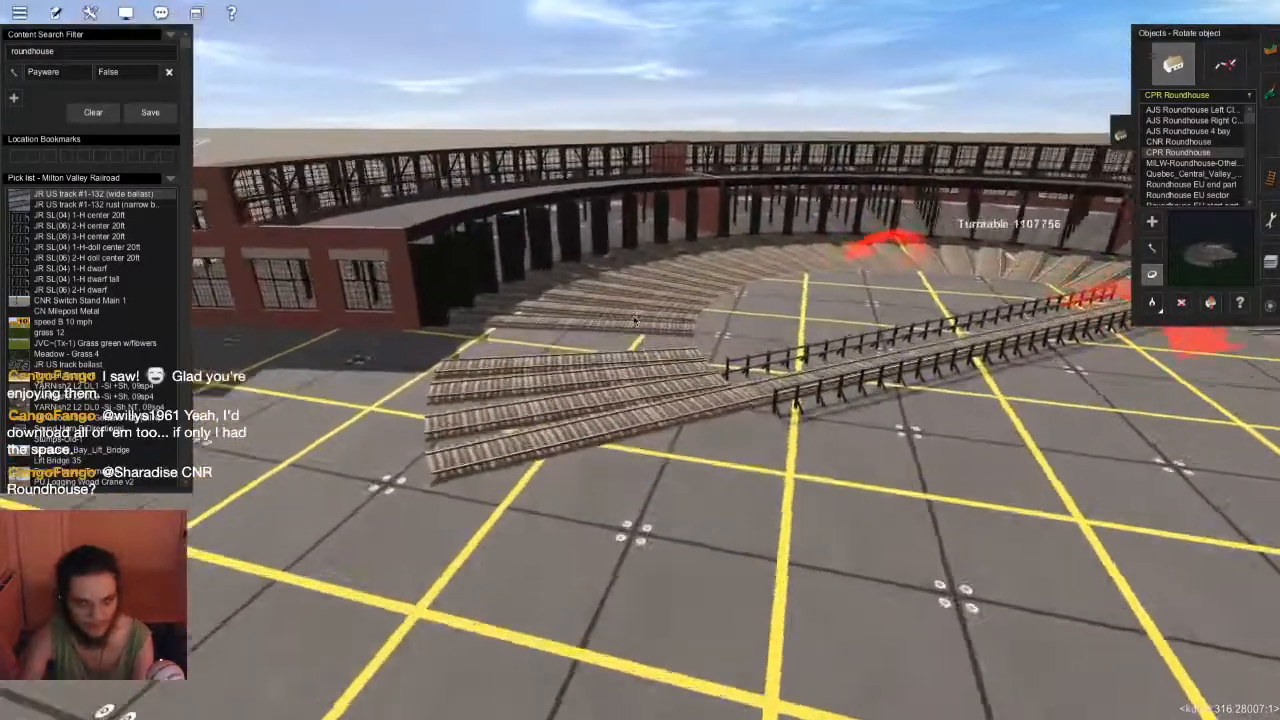
right_drag(635, 320, 631, 409)
scroll(631, 409, up, 4)
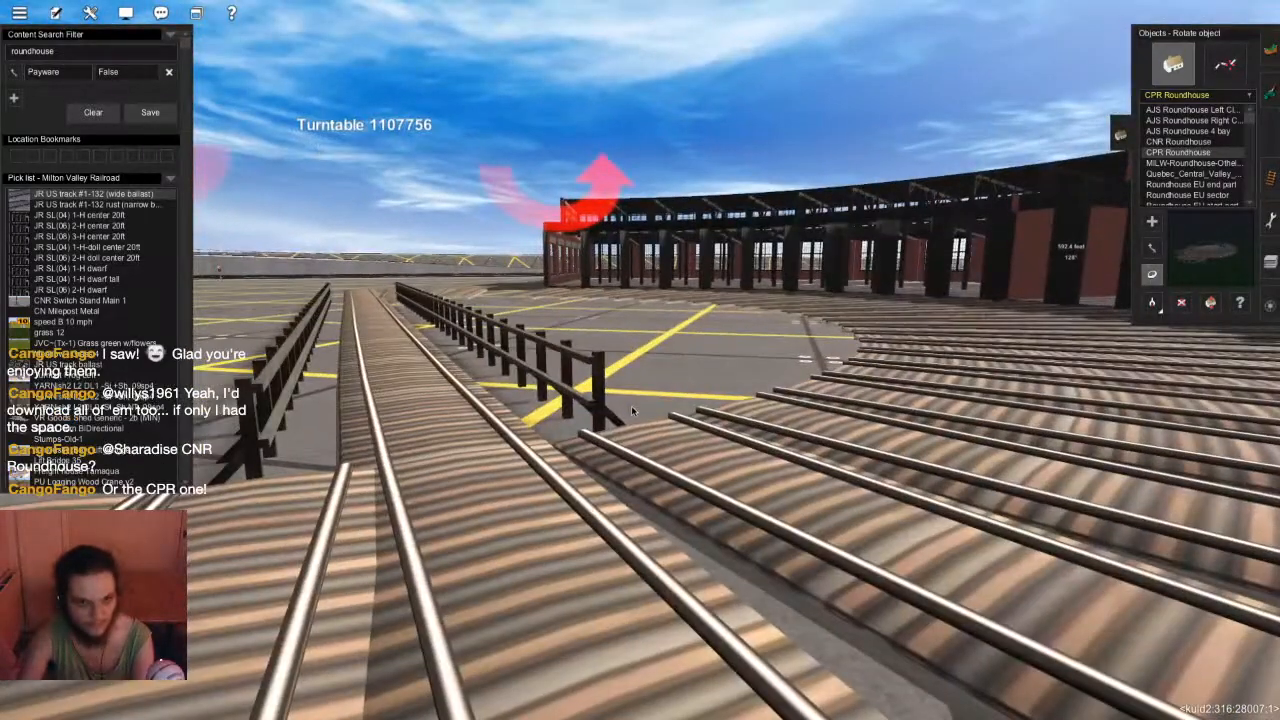
scroll(631, 410, down, 10)
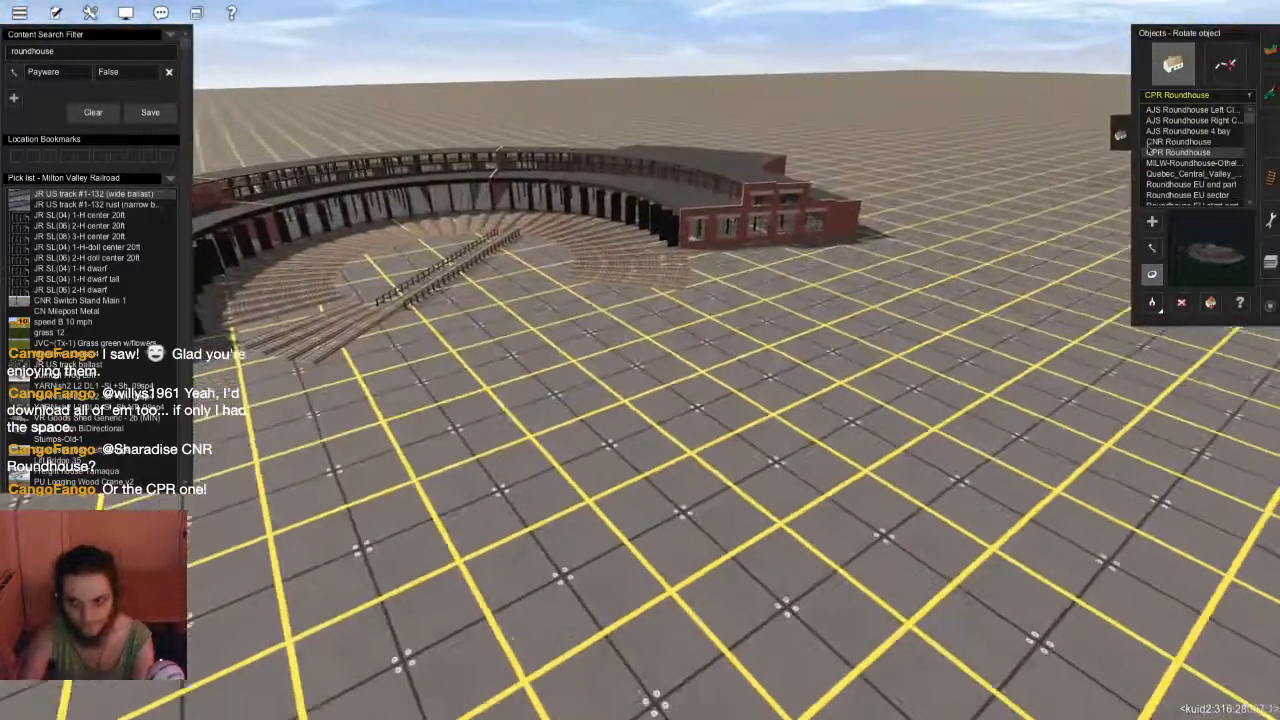
Try out the CNR Roundhouse next to the CPR Roundhouse, rotate it for comparison and delete it
click(1152, 143)
click(870, 286)
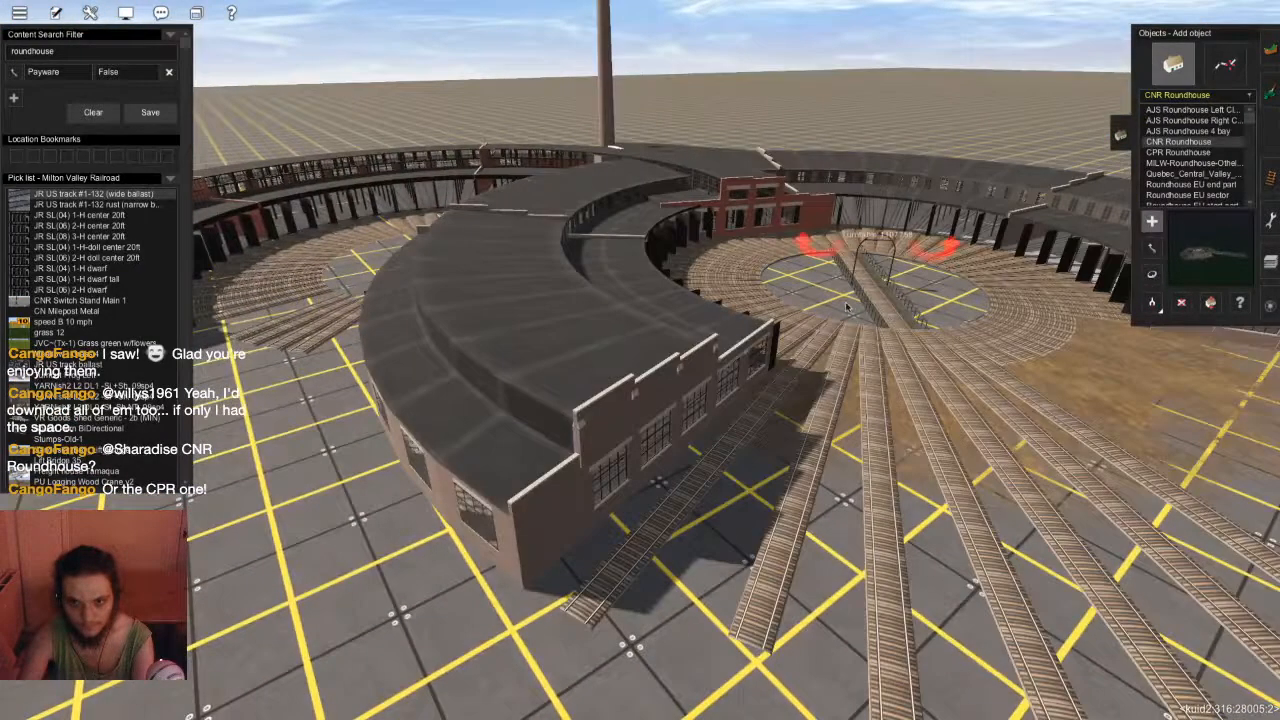
right_click(557, 385)
key(r)
drag(985, 355, 915, 355)
key(Up)
key(d)
click(915, 300)
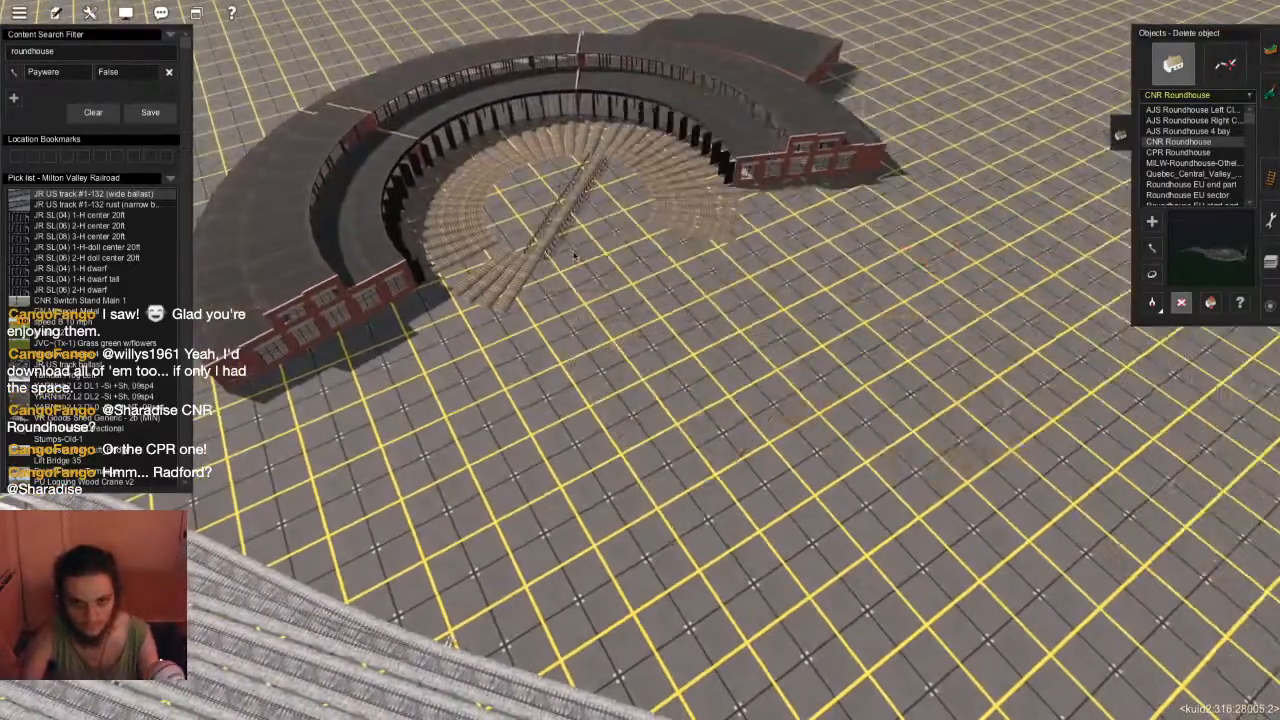
Try out another CNR Roundhouse on the empty ground away from the existing roundhouse and delete it
right_click(632, 235)
key(Down)
scroll(646, 322, up, 5)
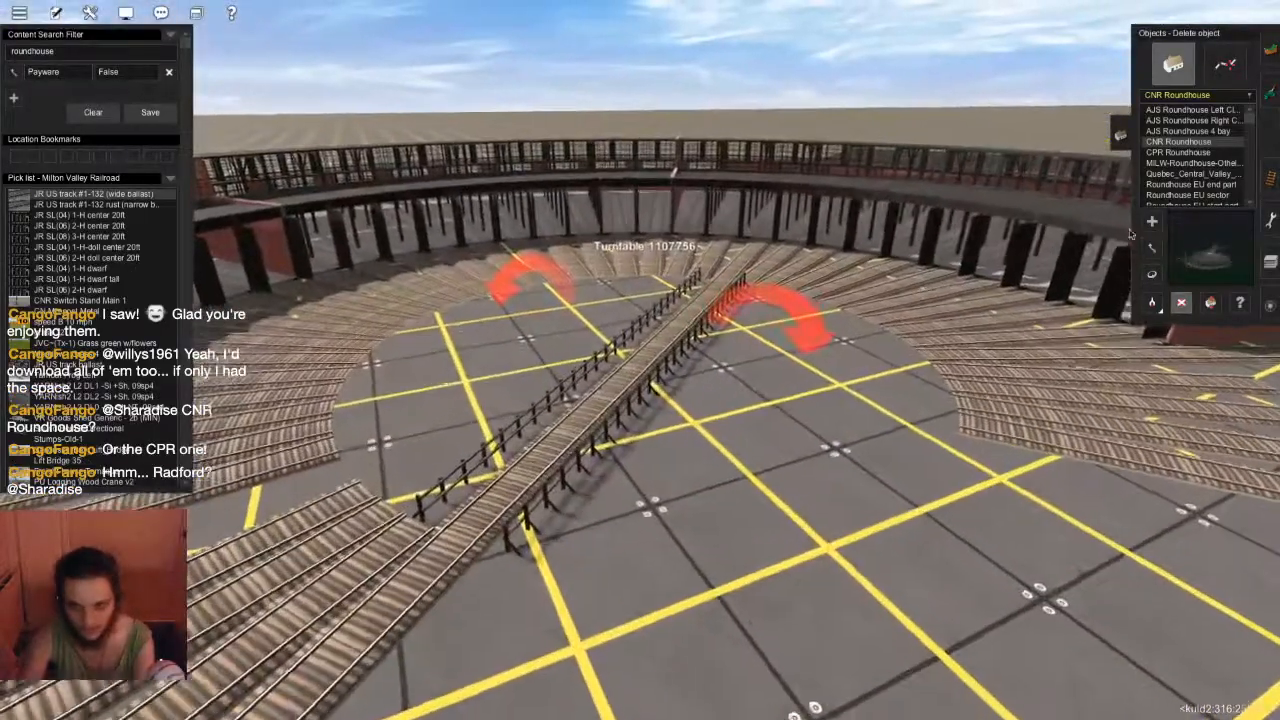
key(Up)
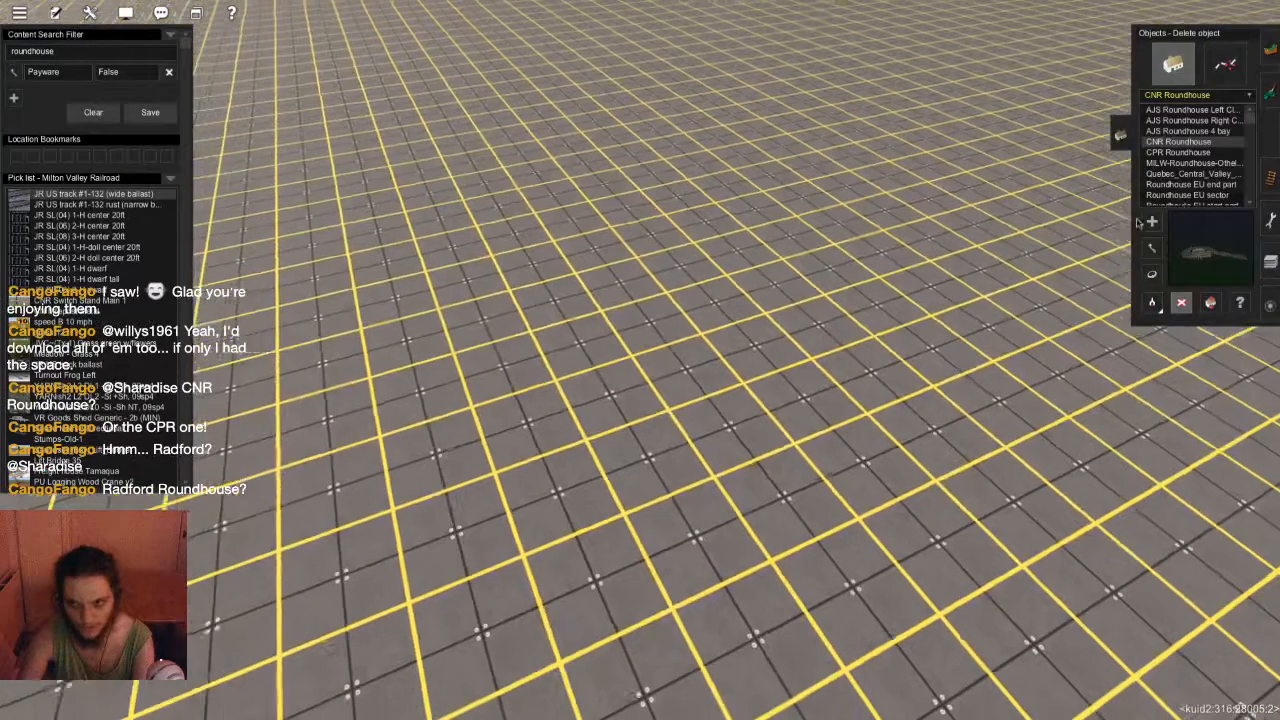
click(1151, 222)
click(560, 385)
key(d)
click(527, 430)
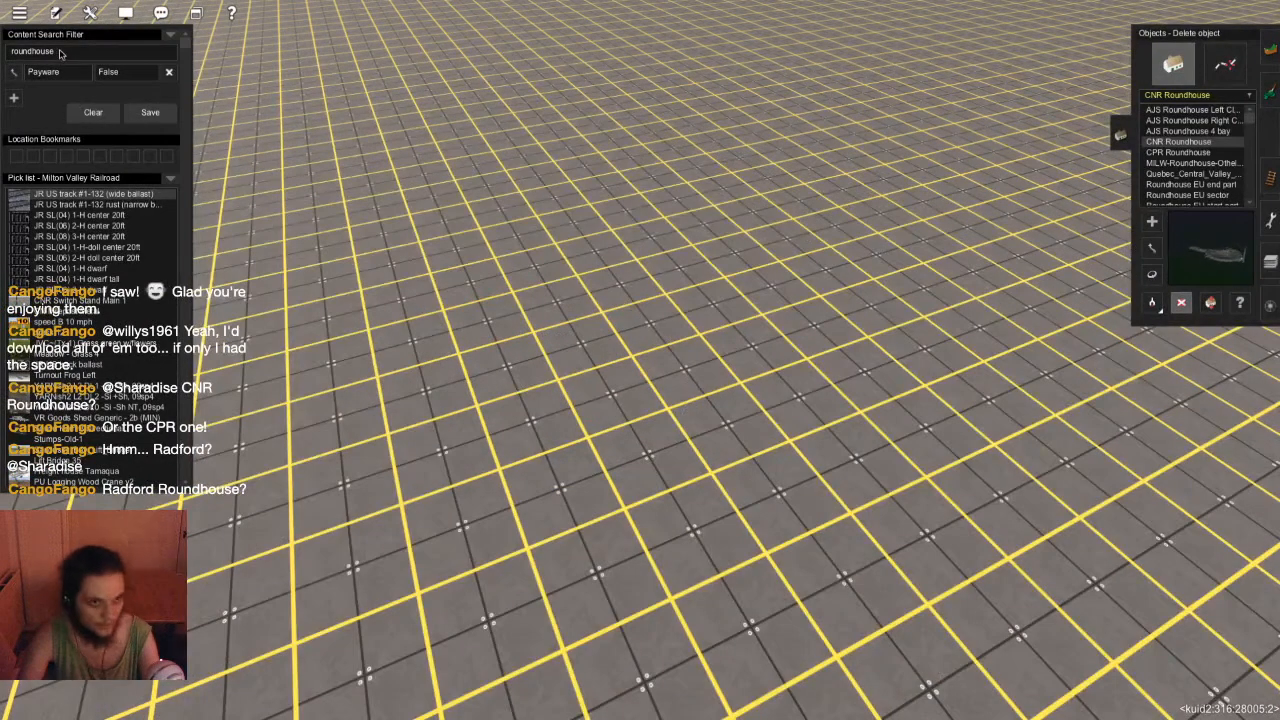
Browse the roundhouse models and preview candidates such as MILW-Roundhouse-Othello, Quebec Central Valley Junction, Roundhouse EU and 297 120 ft Roundhouse
scroll(1207, 163, down, 1)
click(1207, 142)
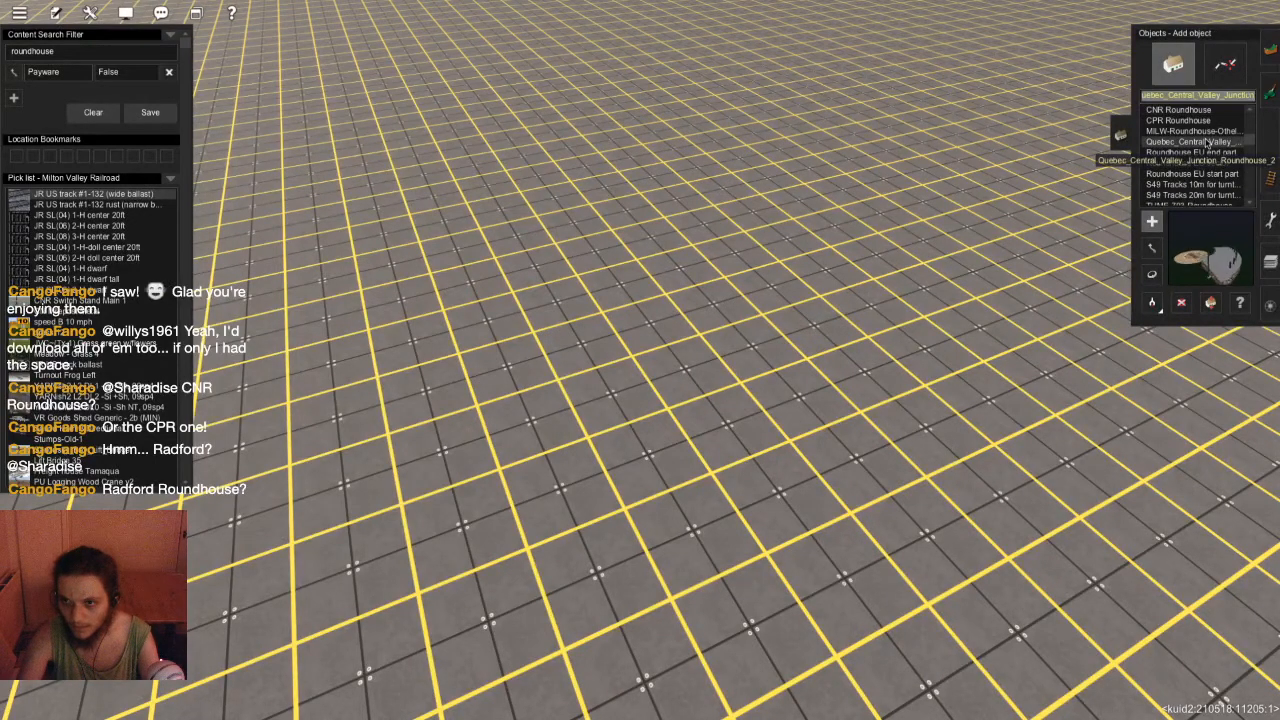
click(1210, 150)
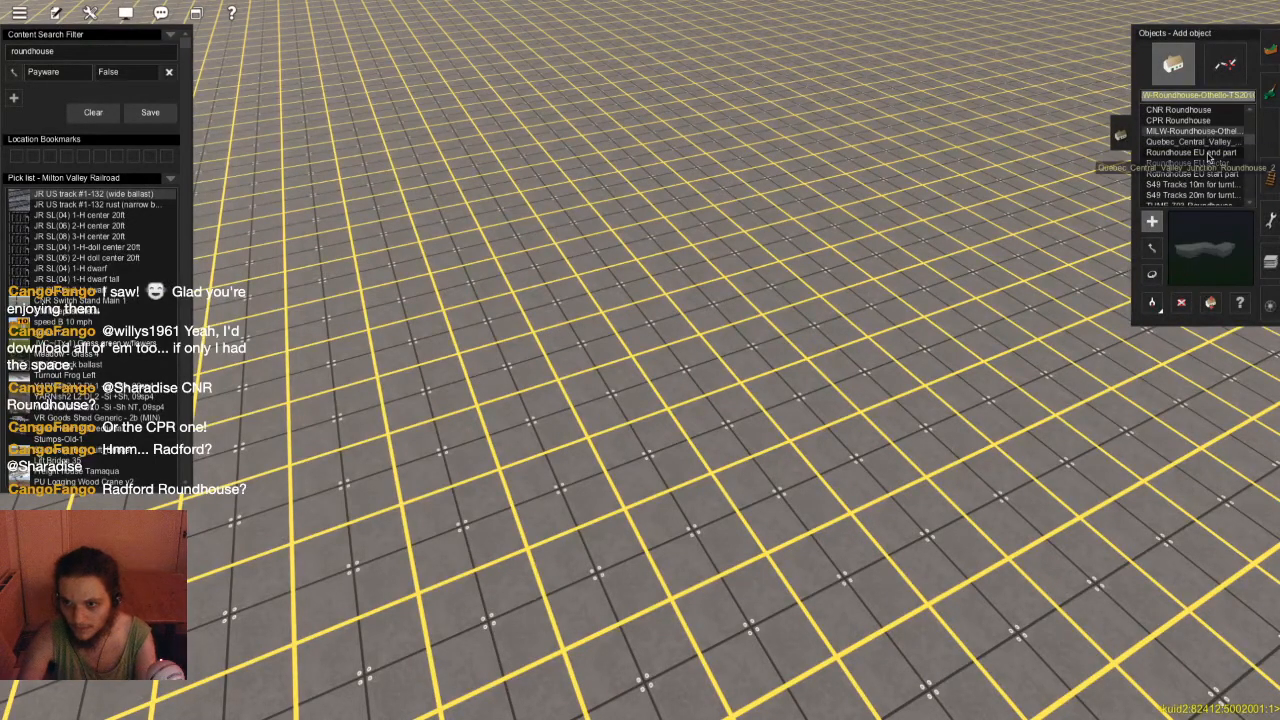
scroll(1212, 142, up, 1)
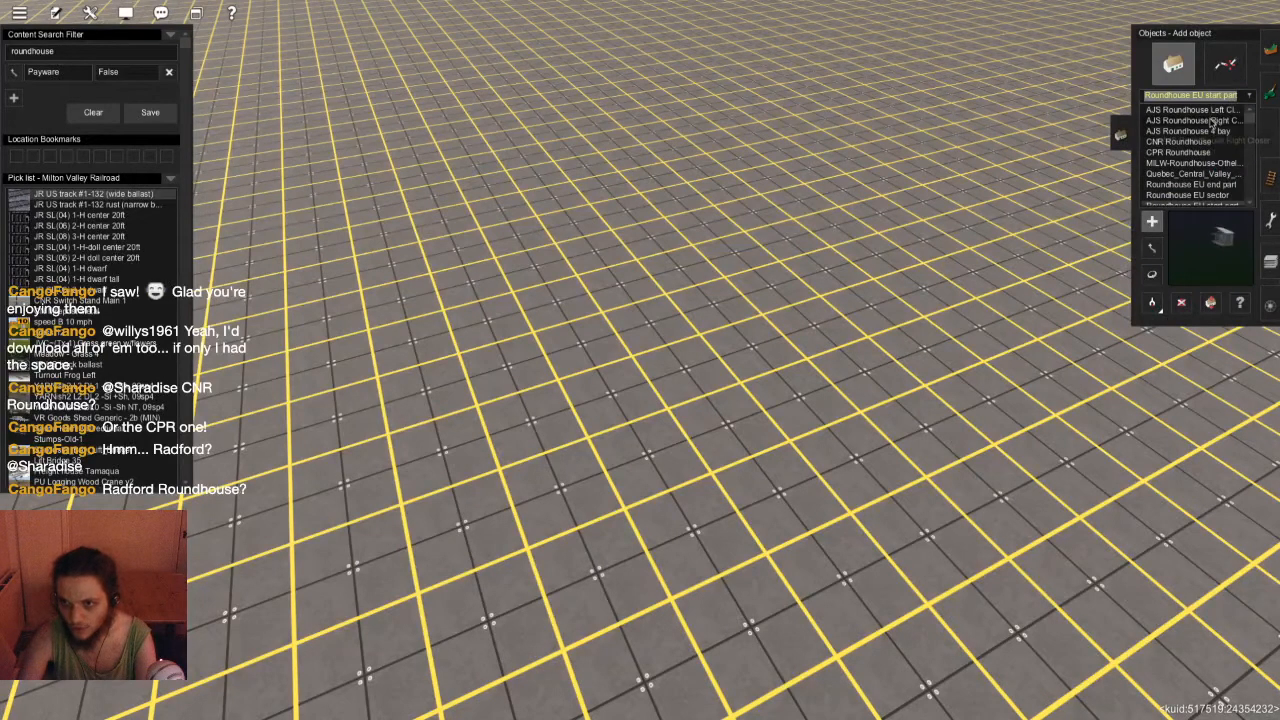
click(1185, 152)
key(Down)
key(Down)
key(Down)
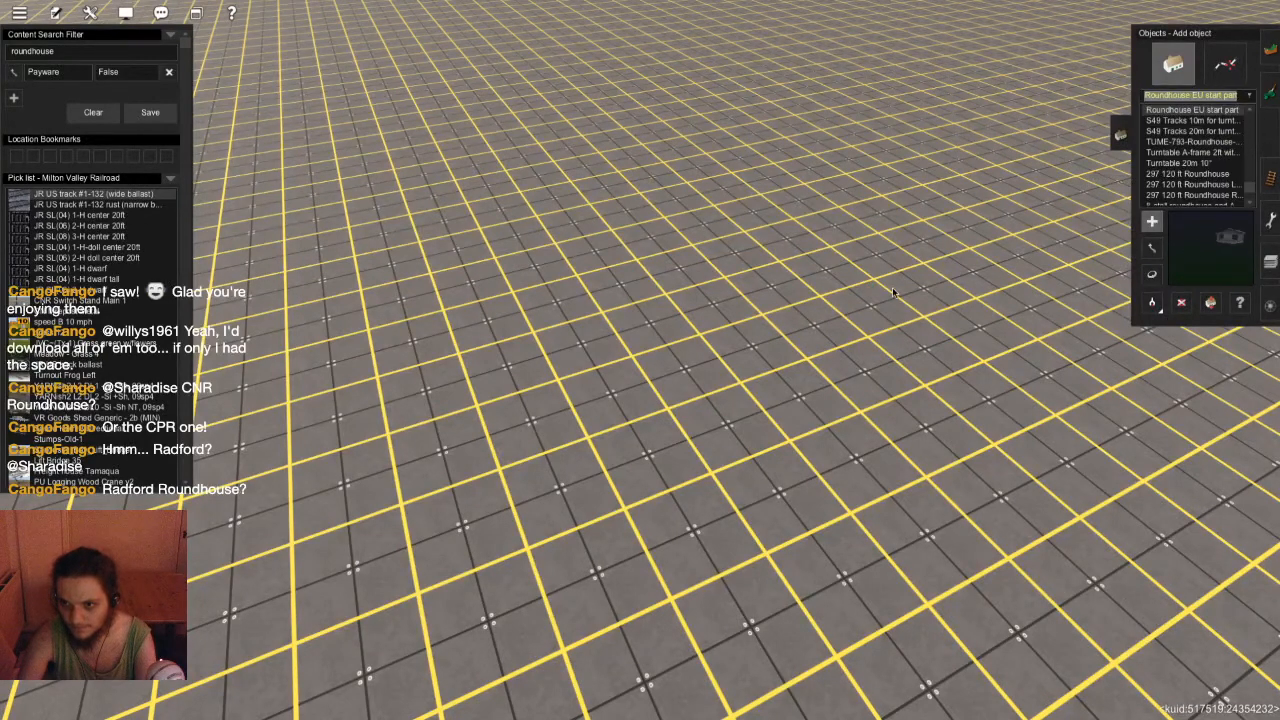
key(Up)
key(Up)
key(Up)
key(Up)
key(Up)
key(Up)
key(Up)
key(Up)
key(Up)
key(Up)
key(Up)
key(Up)
key(Up)
key(Up)
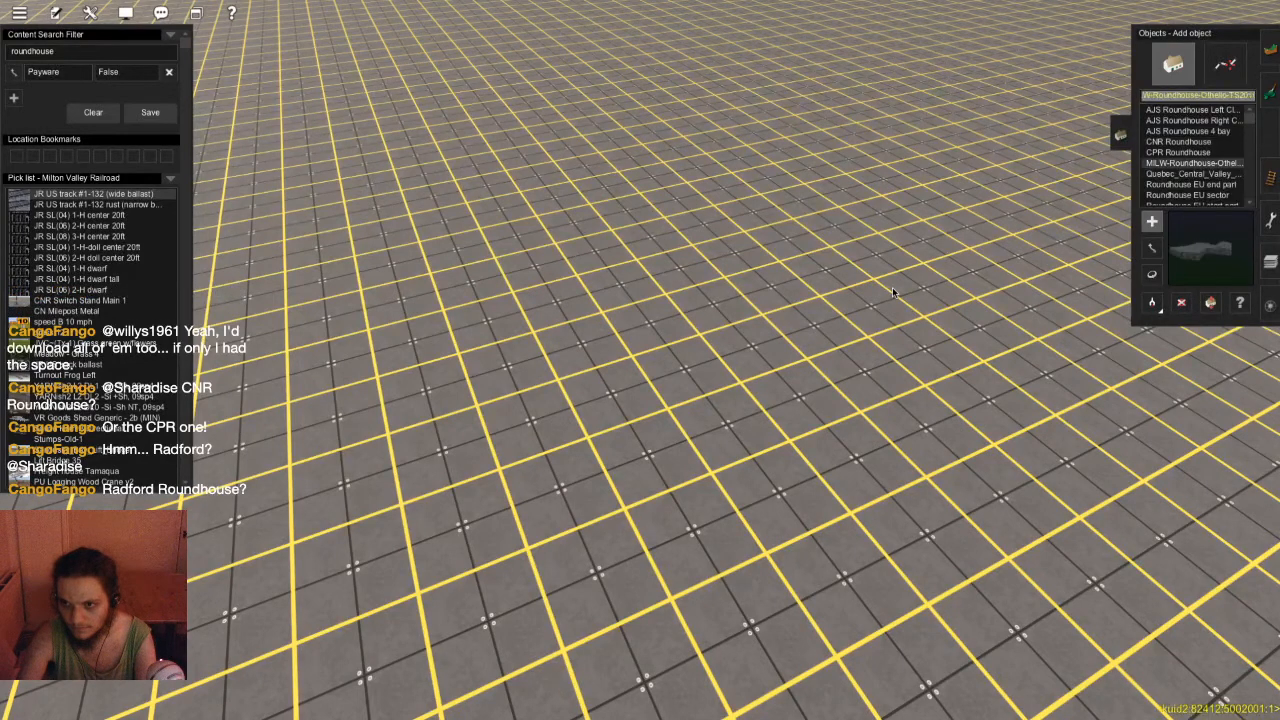
key(Up)
key(Up)
key(Up)
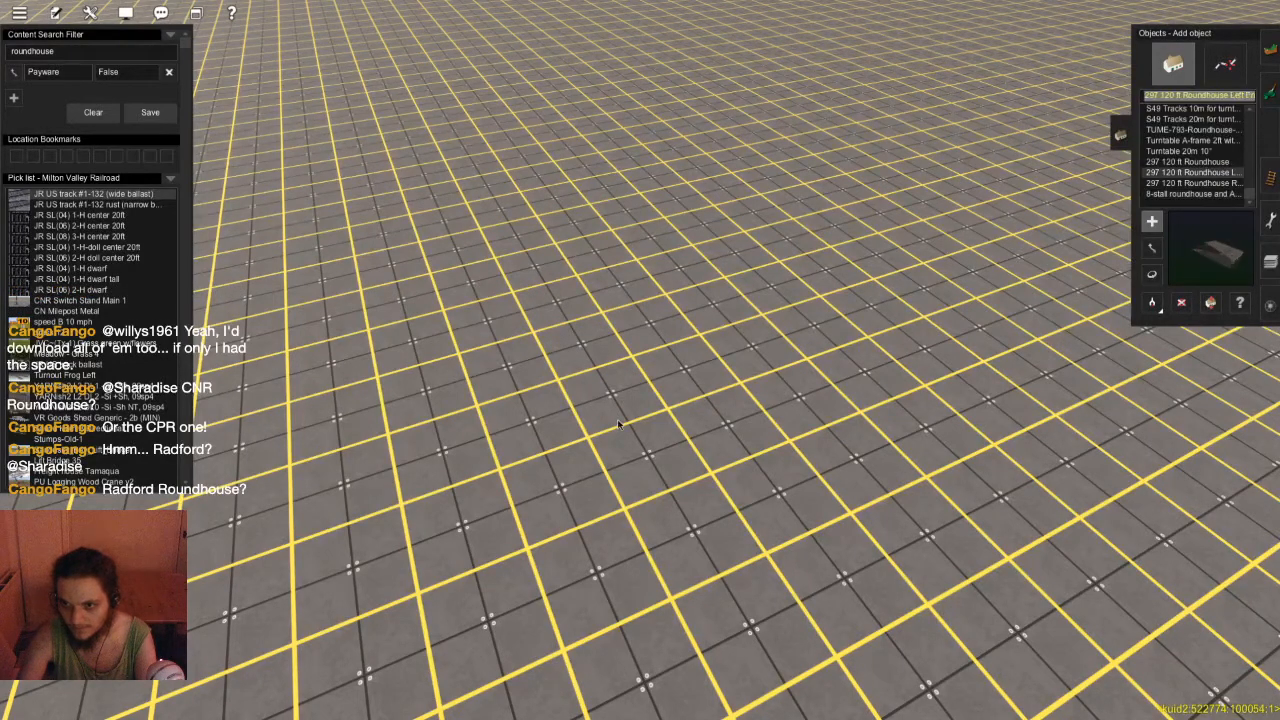
Search the objects for "radford" and place a Tree Bradford Pear 01 on the empty ground
right_click(634, 391)
click(84, 50)
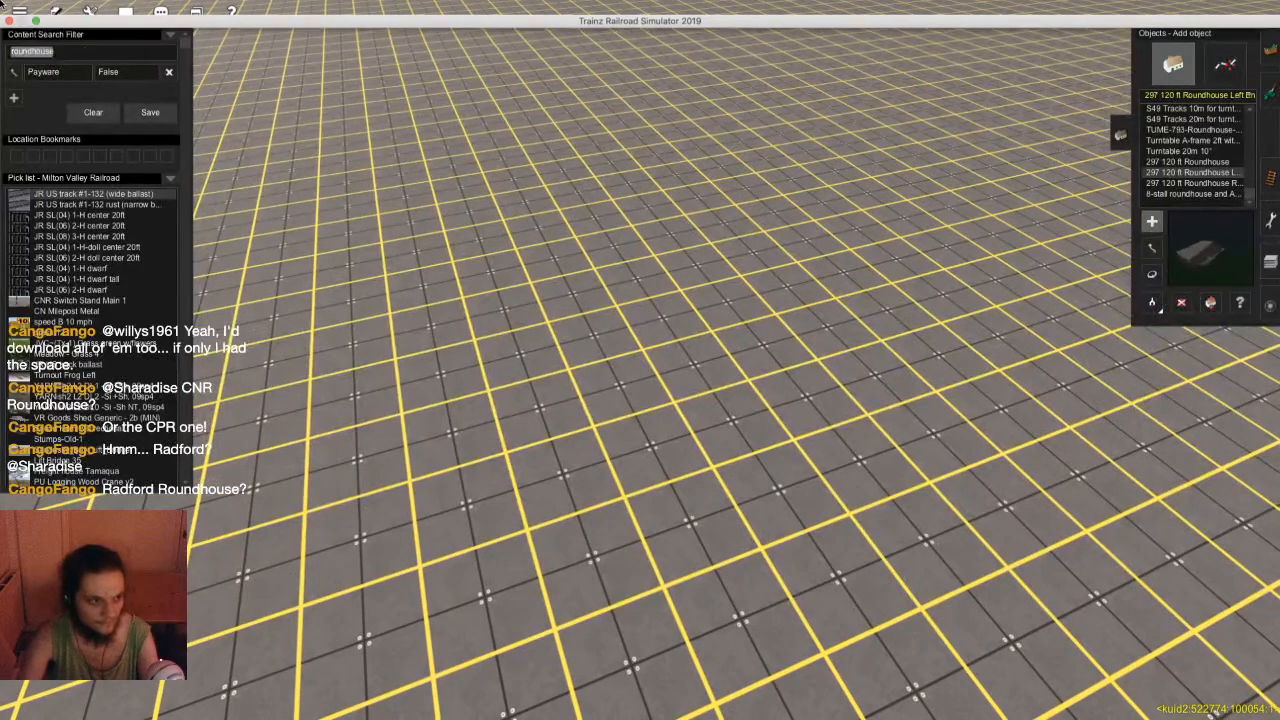
text(radford)
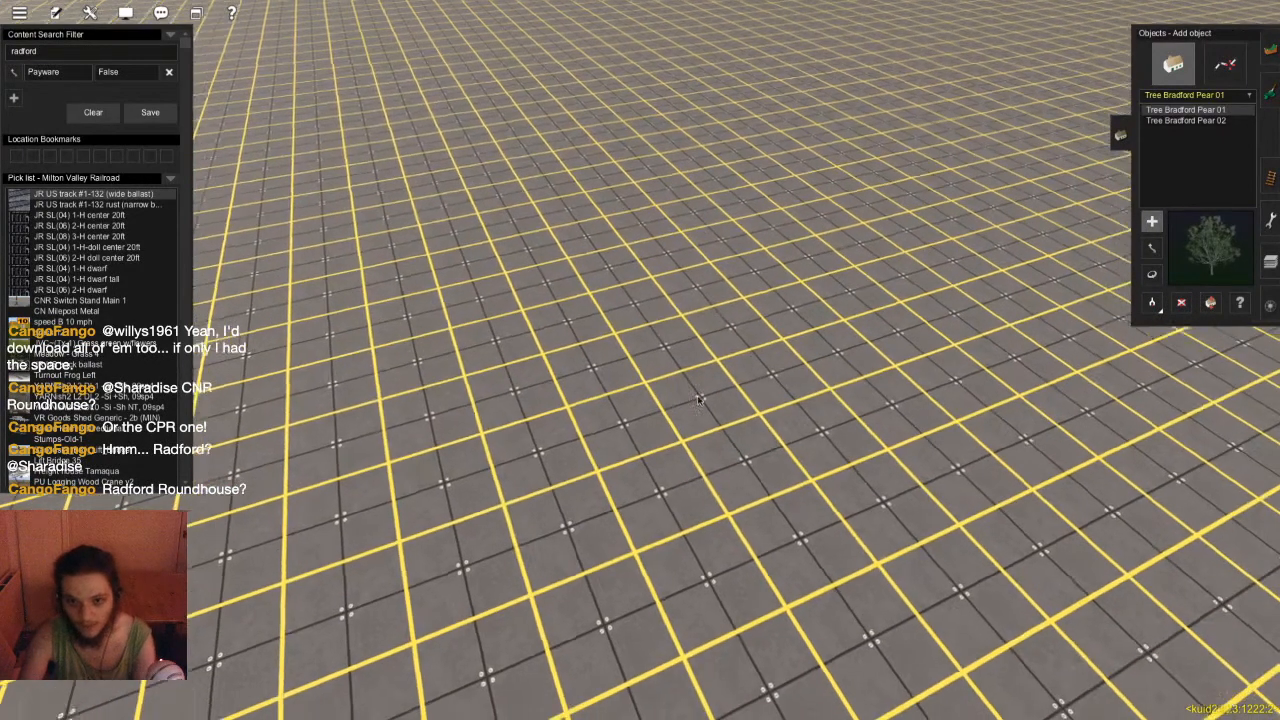
click(700, 400)
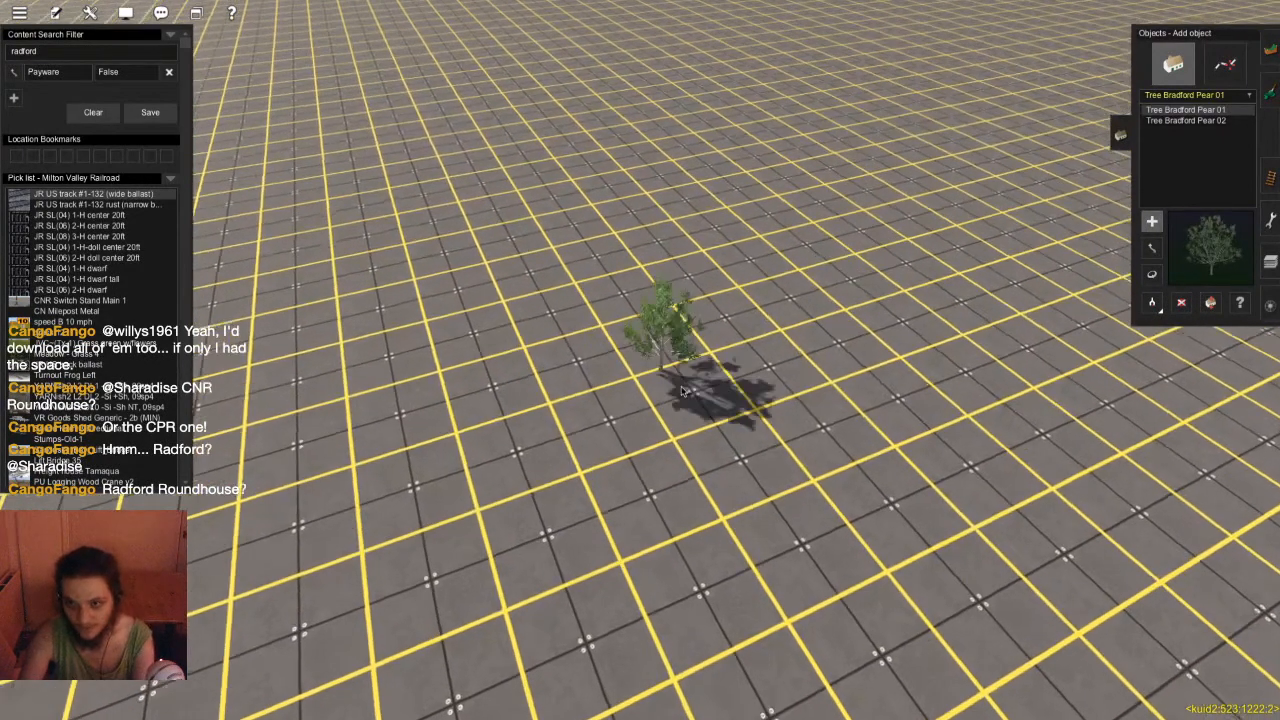
scroll(690, 380, up, 5)
key(super+z)
scroll(575, 331, down, 5)
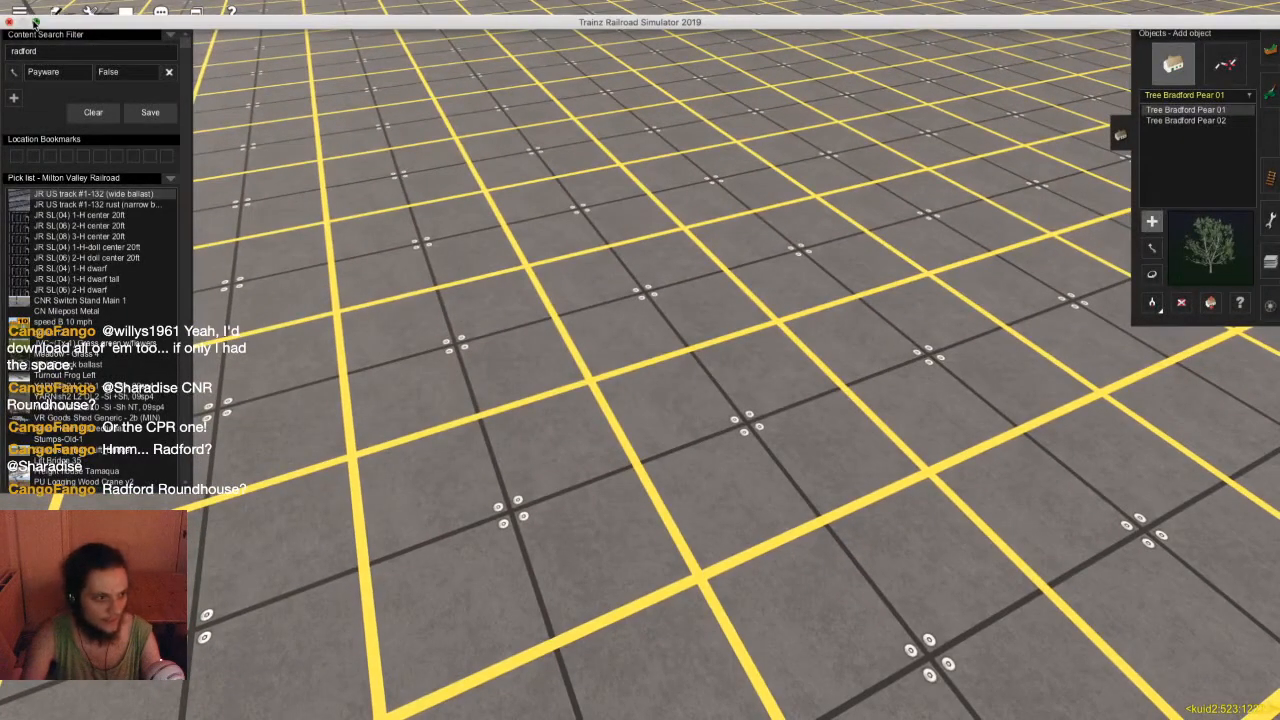
Switch to Content Manager and set a custom filter for the name "radford" without the Installed condition
click(35, 21)
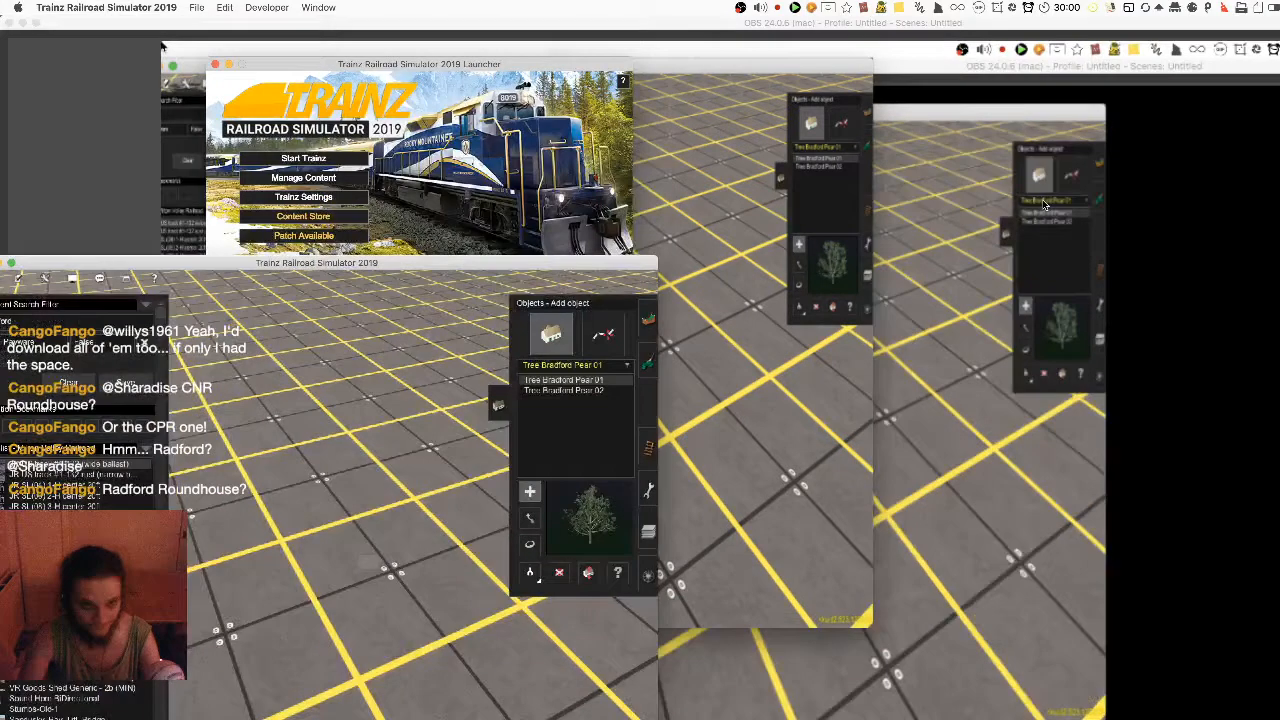
key(super+n)
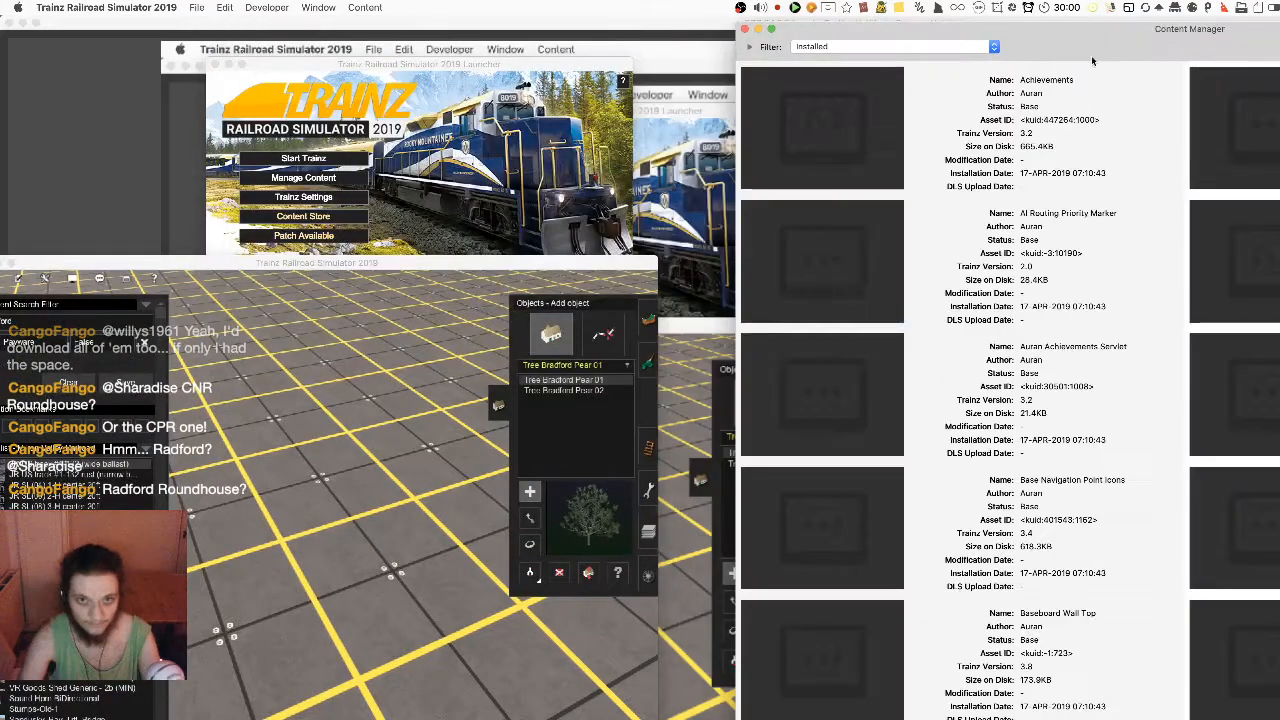
click(885, 46)
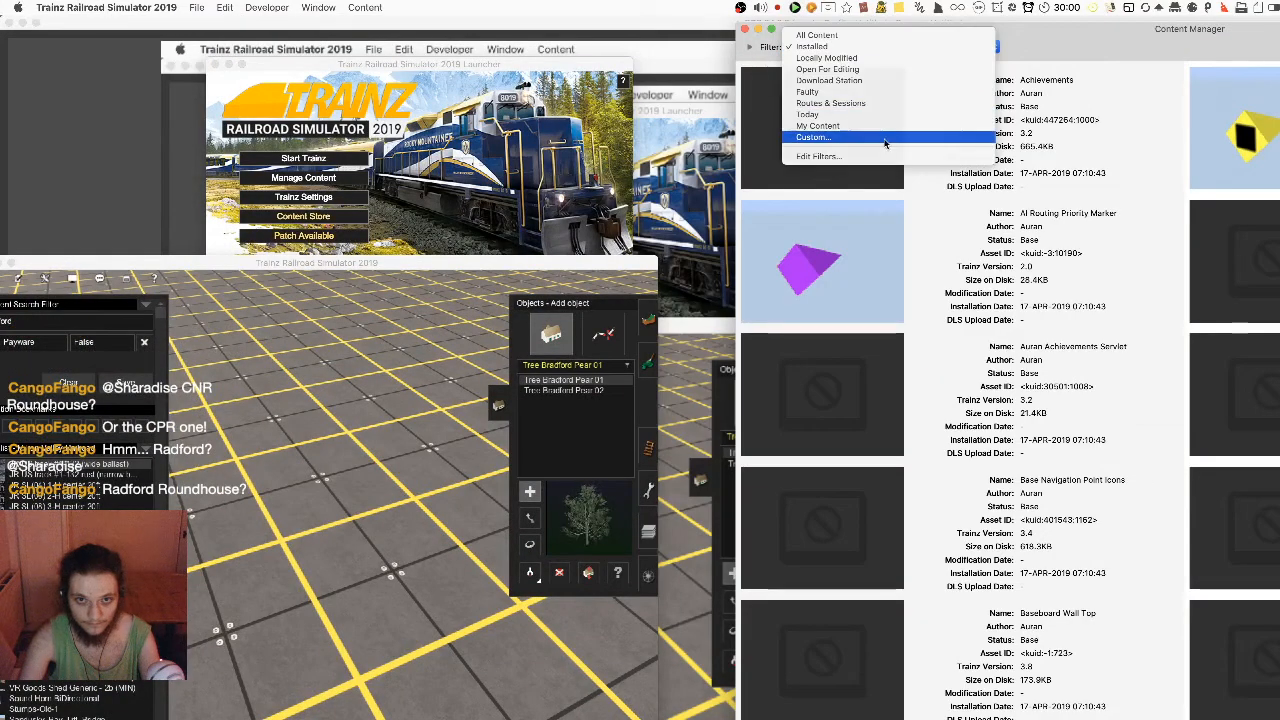
click(885, 143)
text(radford)
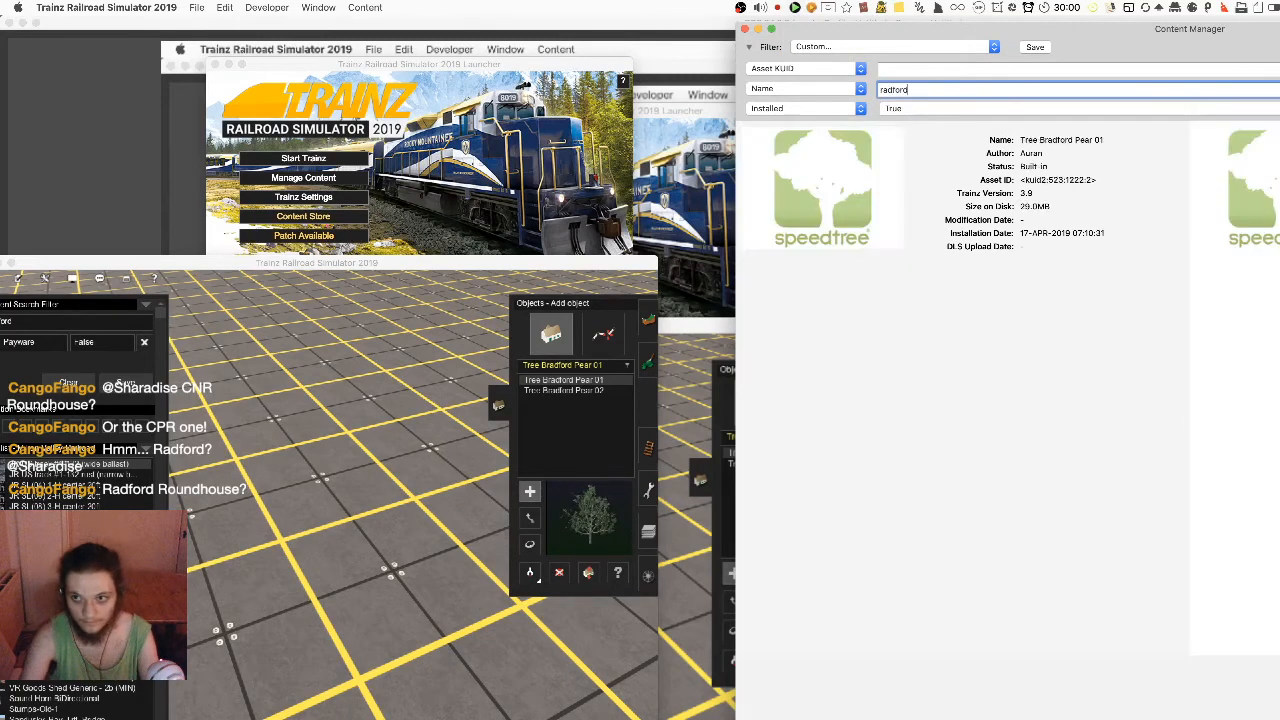
click(1279, 108)
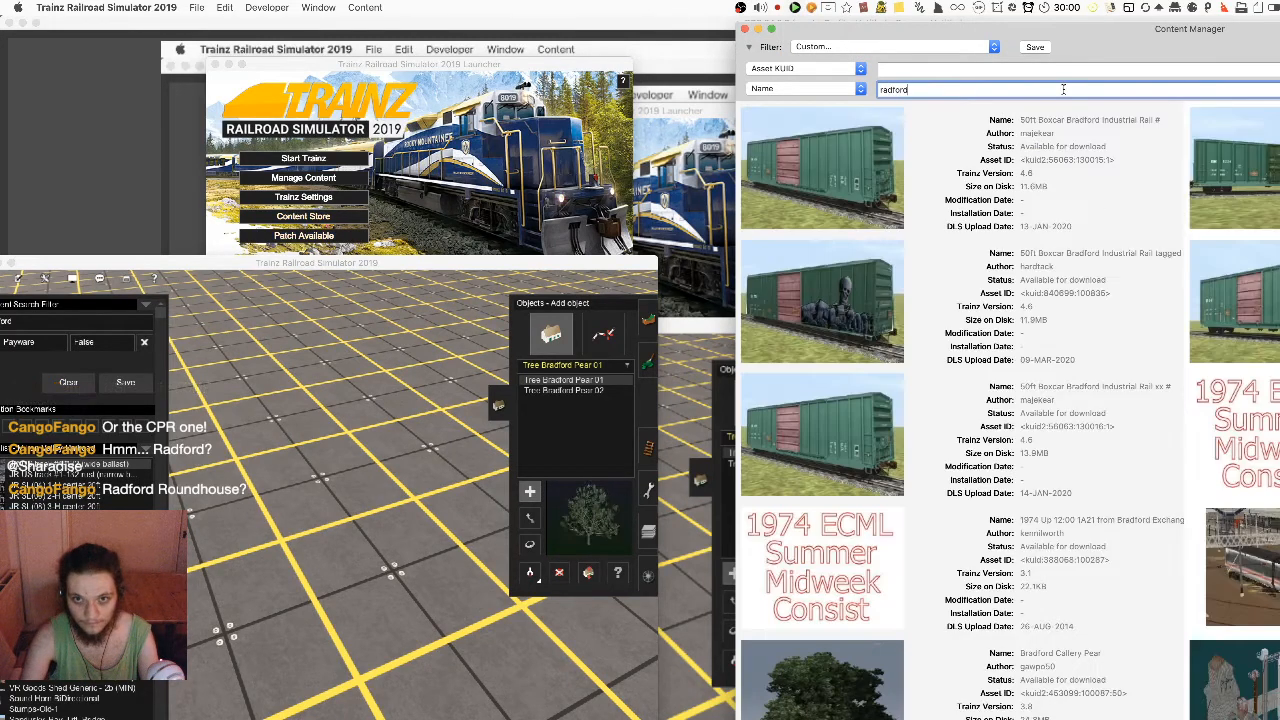
Find RadfordRoundhouse version <kuid2:151142:112006:2> among the filtered content and download it
scroll(1157, 498, down, 10)
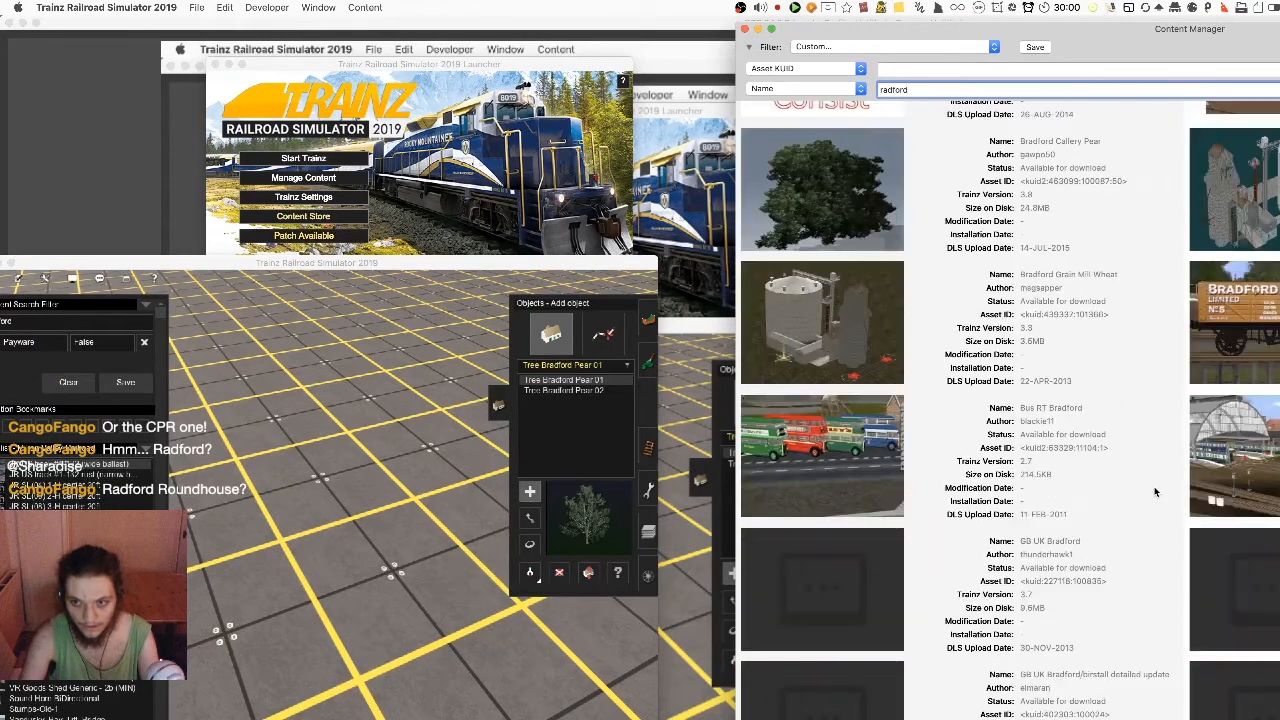
scroll(1117, 498, down, 10)
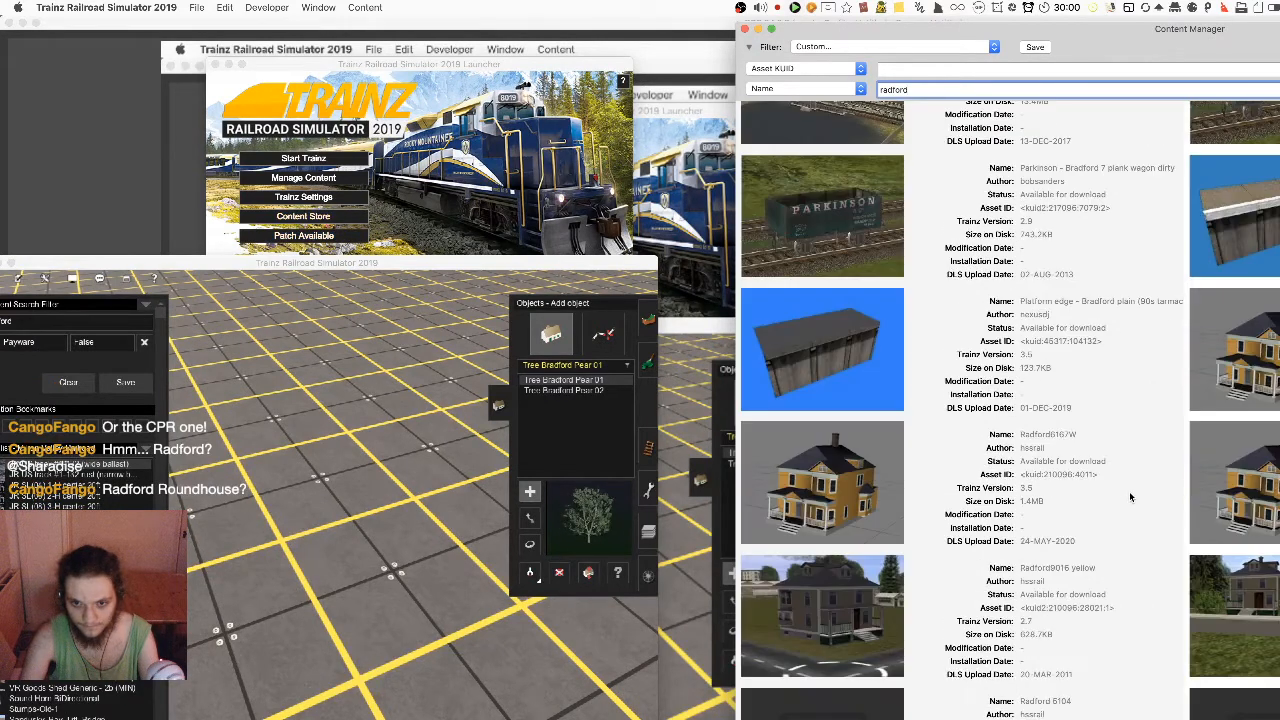
scroll(1141, 493, down, 12)
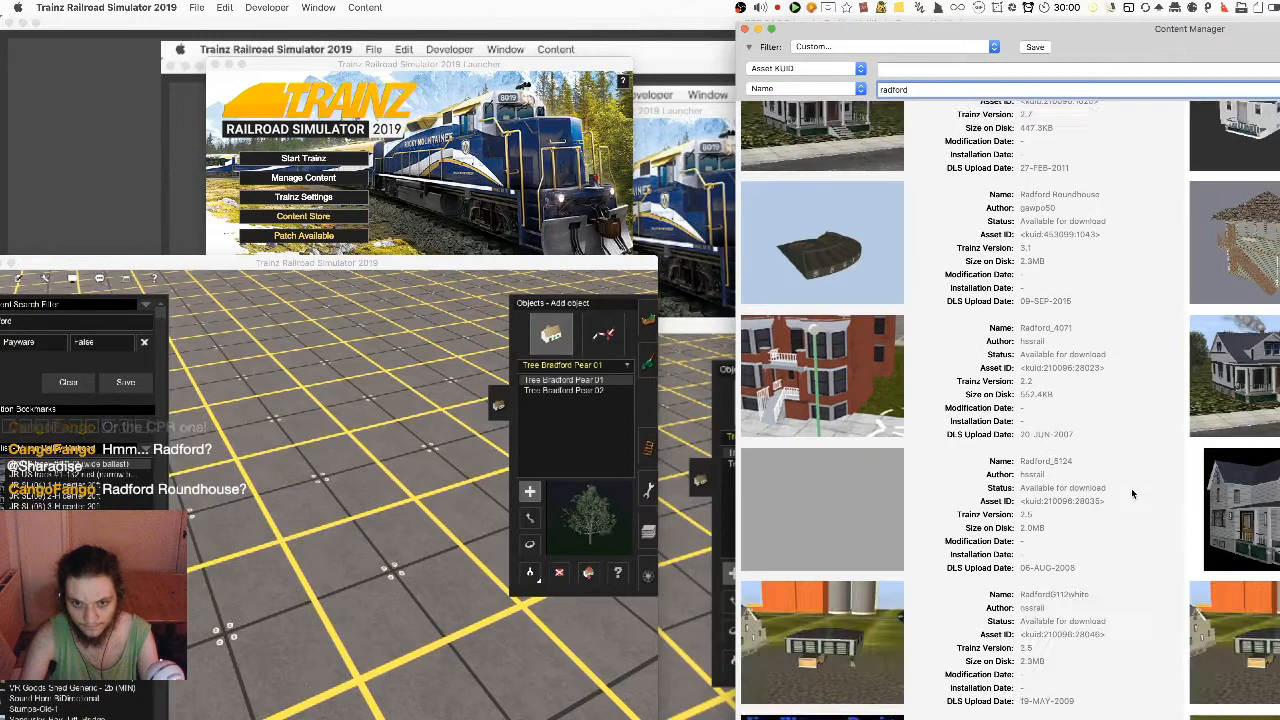
click(1100, 509)
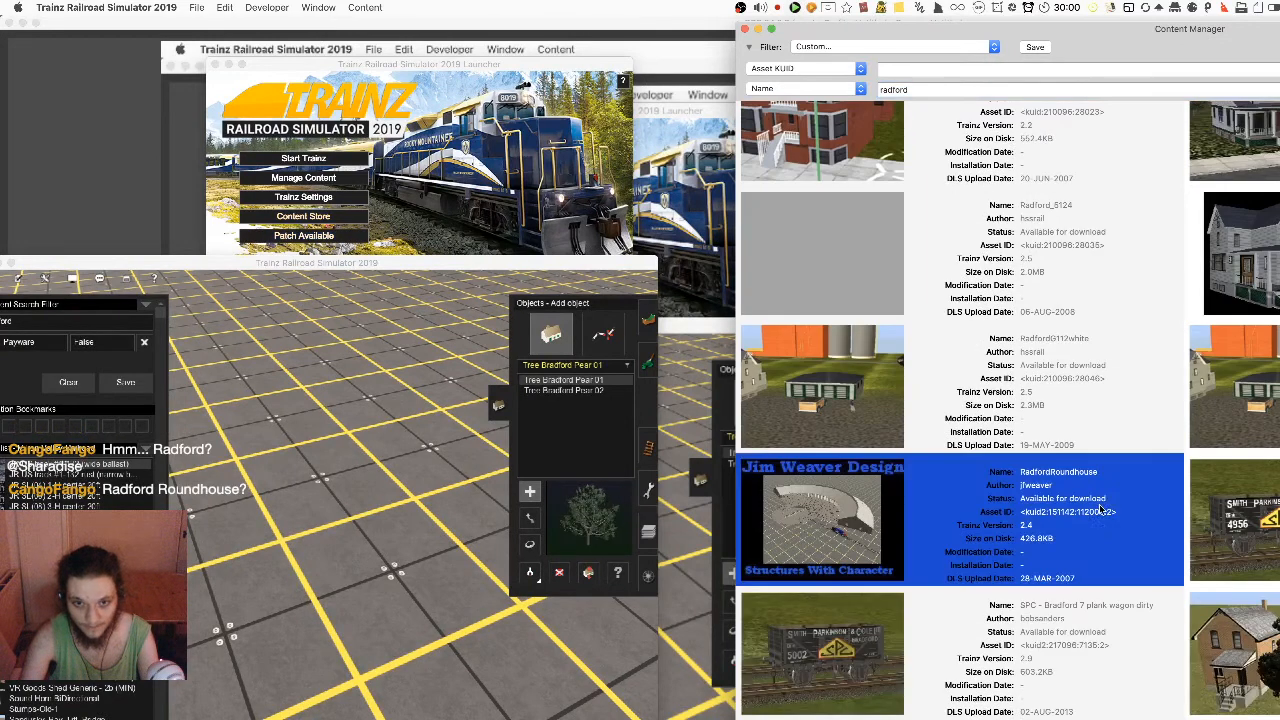
scroll(1098, 507, down, 5)
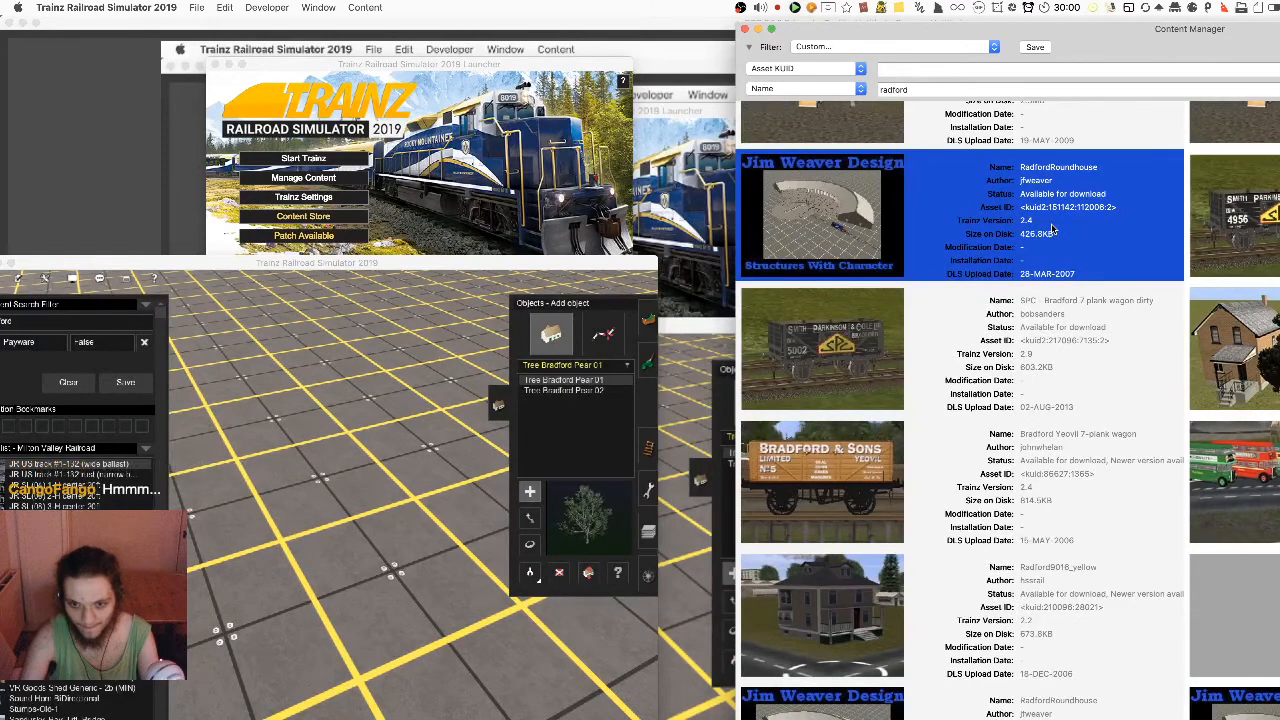
right_click(1056, 230)
click(1086, 230)
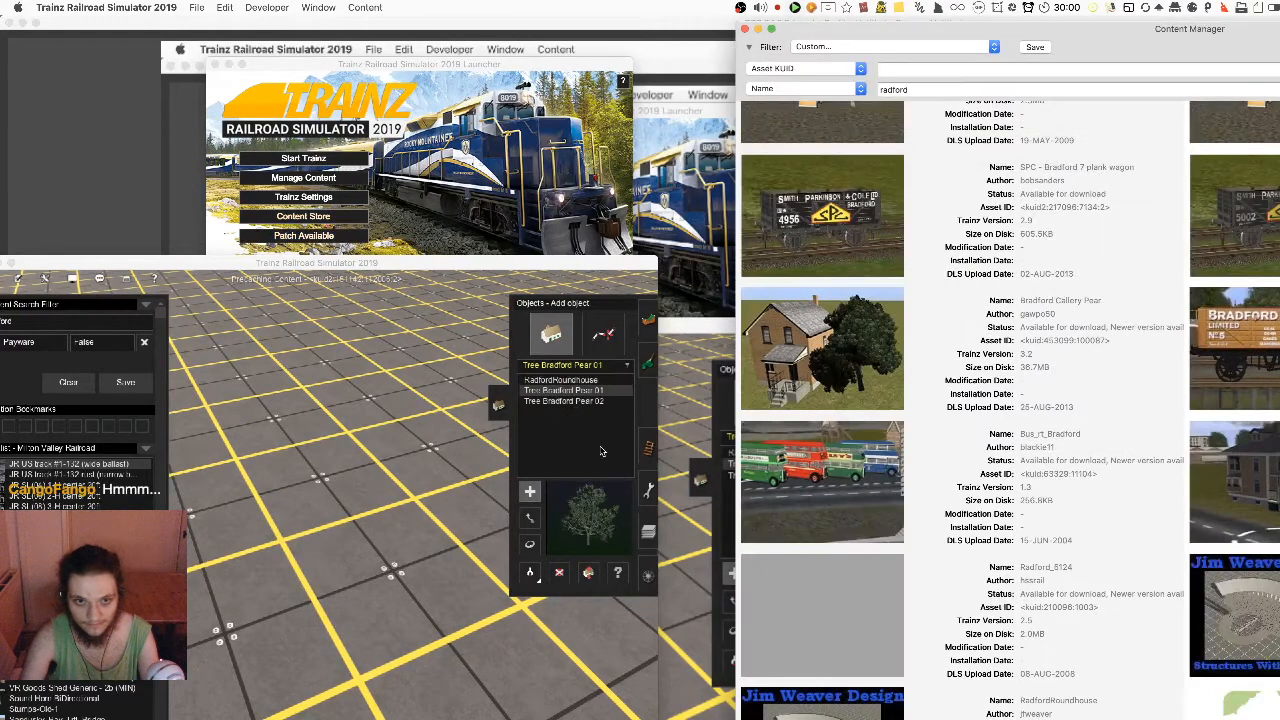
Return to the route editor, enlarge its window and place the RadfordRoundhouse on the empty ground
click(552, 402)
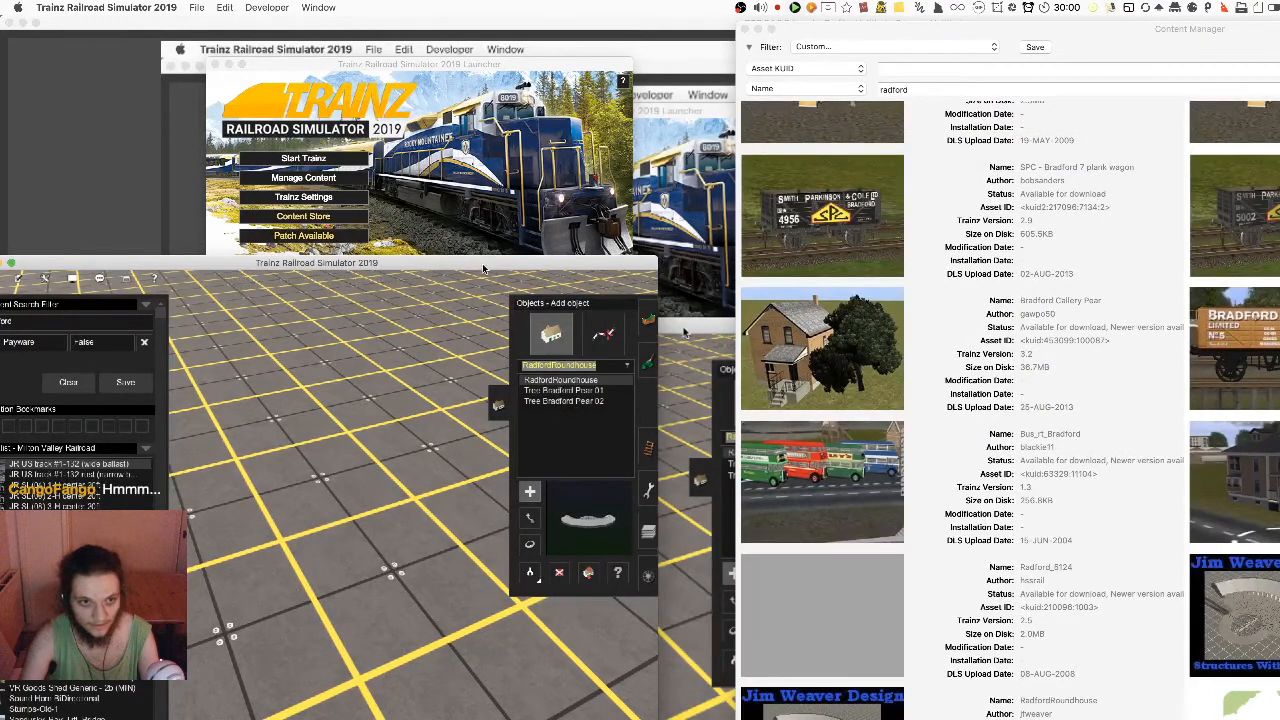
double_click(483, 268)
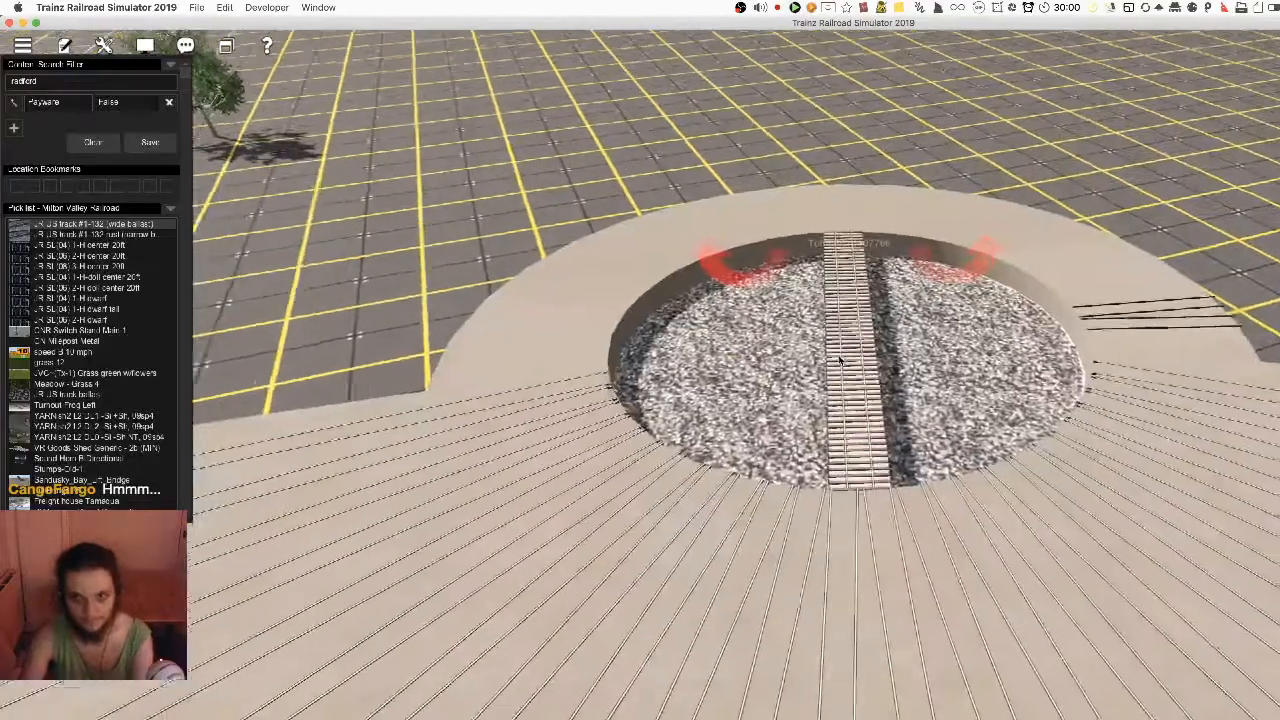
scroll(840, 361, down, 4)
drag(905, 534, 893, 538)
Examine the RadfordRoundhouse from several sides, including its stalls, radial tracks and turntable pit
scroll(921, 504, up, 10)
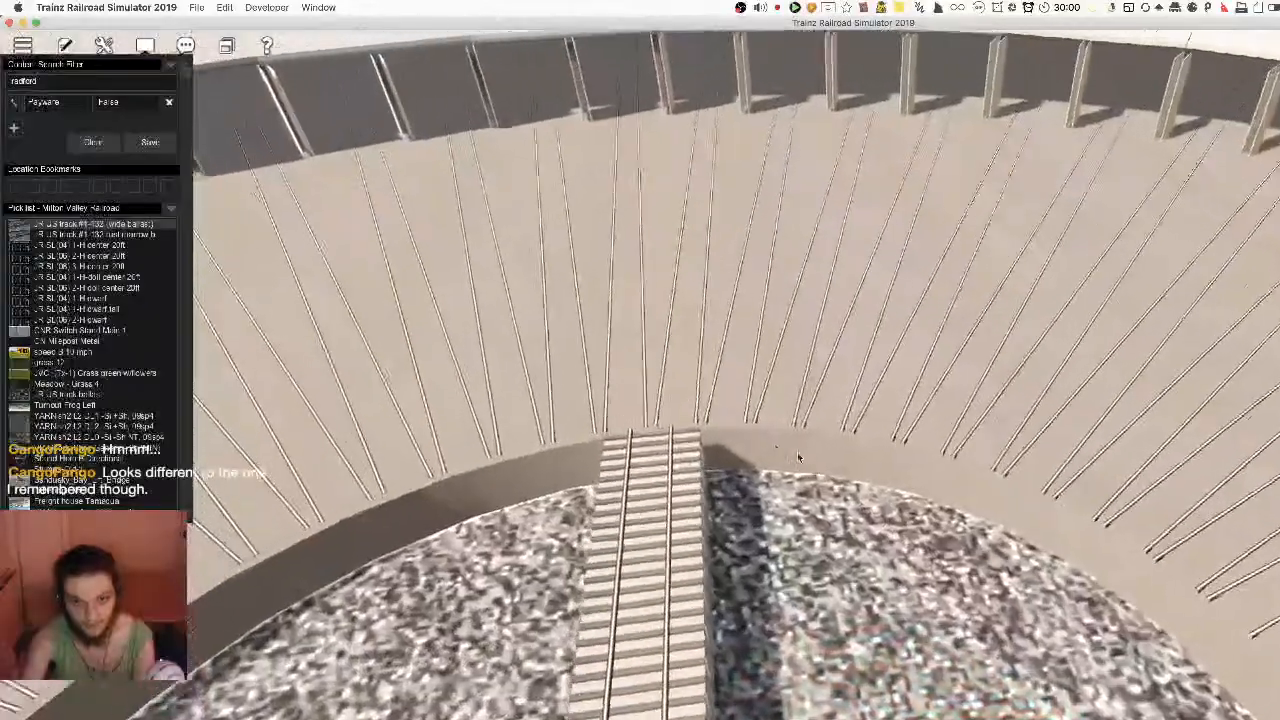
scroll(798, 457, up, 4)
key(Down)
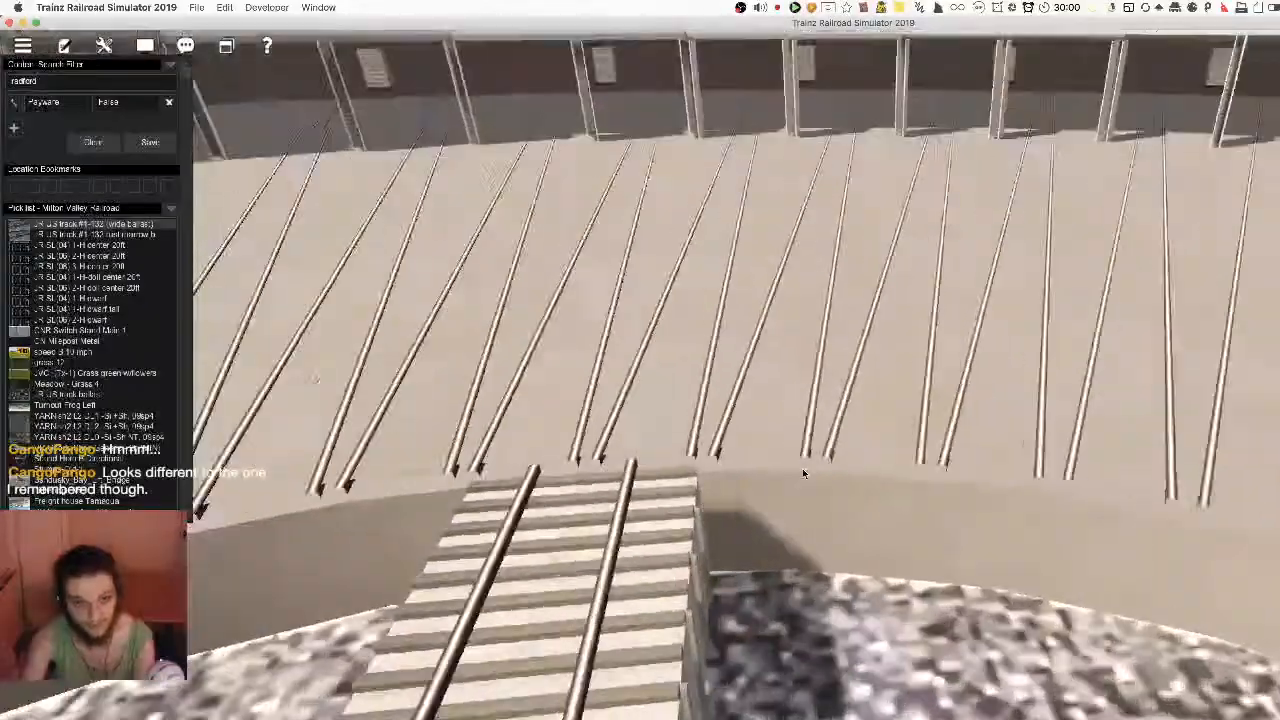
key(Left)
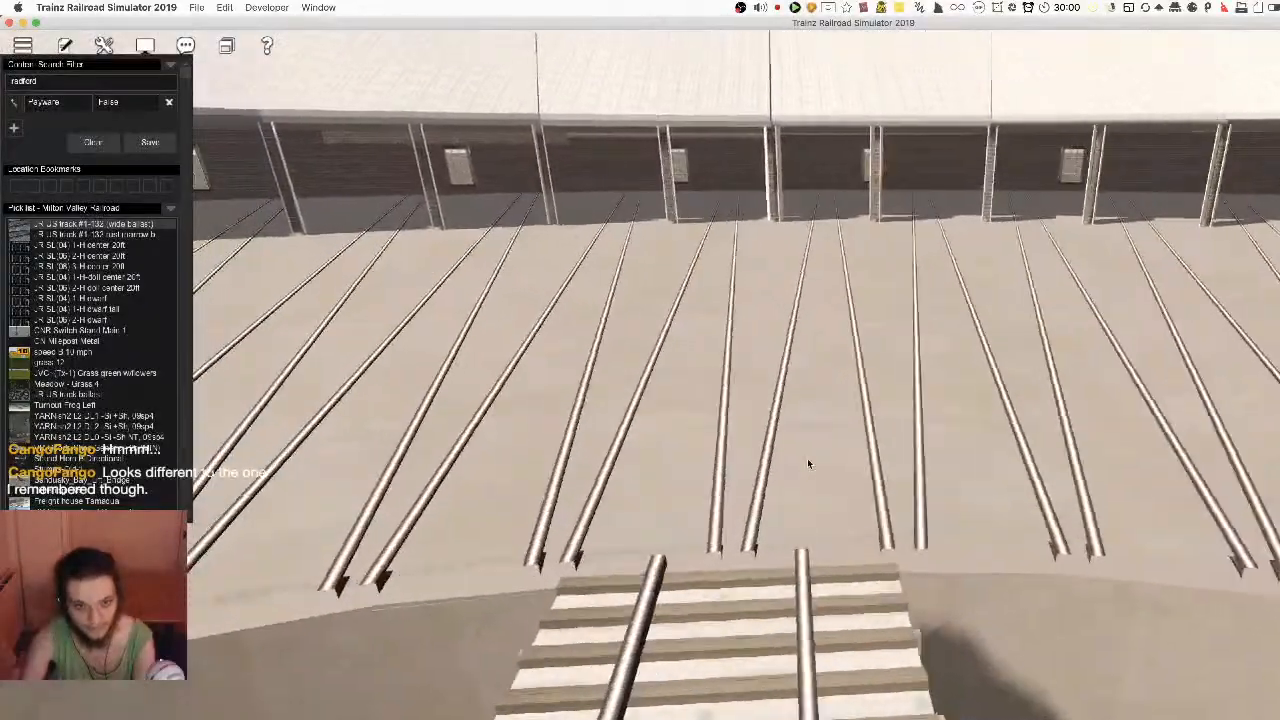
right_drag(808, 463, 829, 451)
scroll(826, 470, down, 10)
scroll(816, 550, down, 5)
right_drag(816, 550, 880, 520)
scroll(823, 437, up, 4)
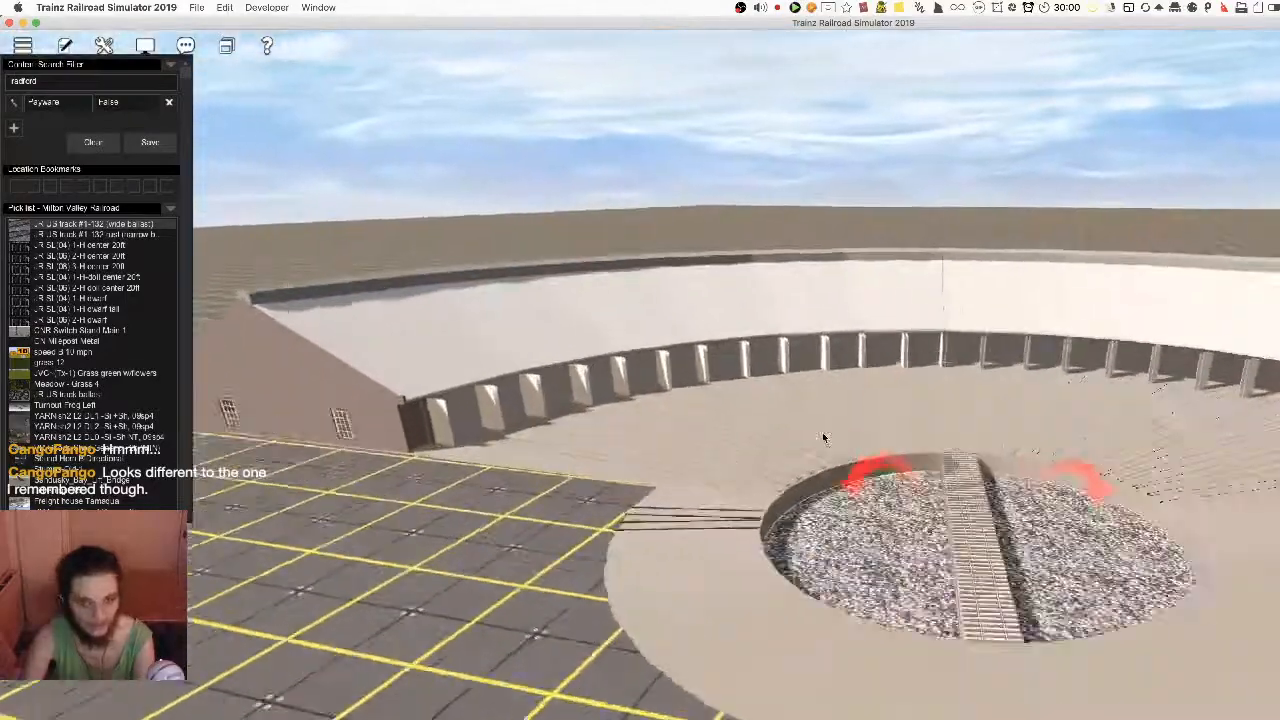
scroll(850, 460, up, 3)
scroll(875, 480, down, 3)
scroll(875, 480, up, 4)
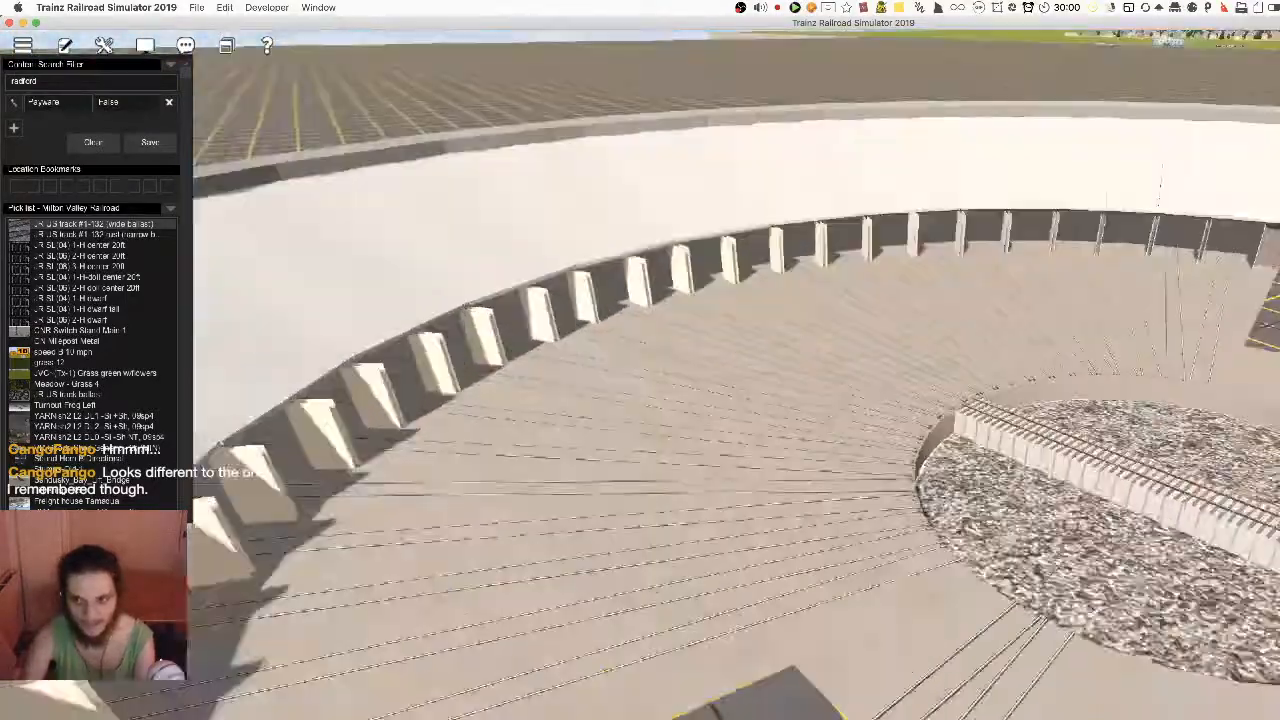
scroll(915, 470, up, 3)
mouse_move(915, 470)
right_down()
mouse_move(920, 505)
mouse_move(925, 472)
right_up()
scroll(900, 485, down, 10)
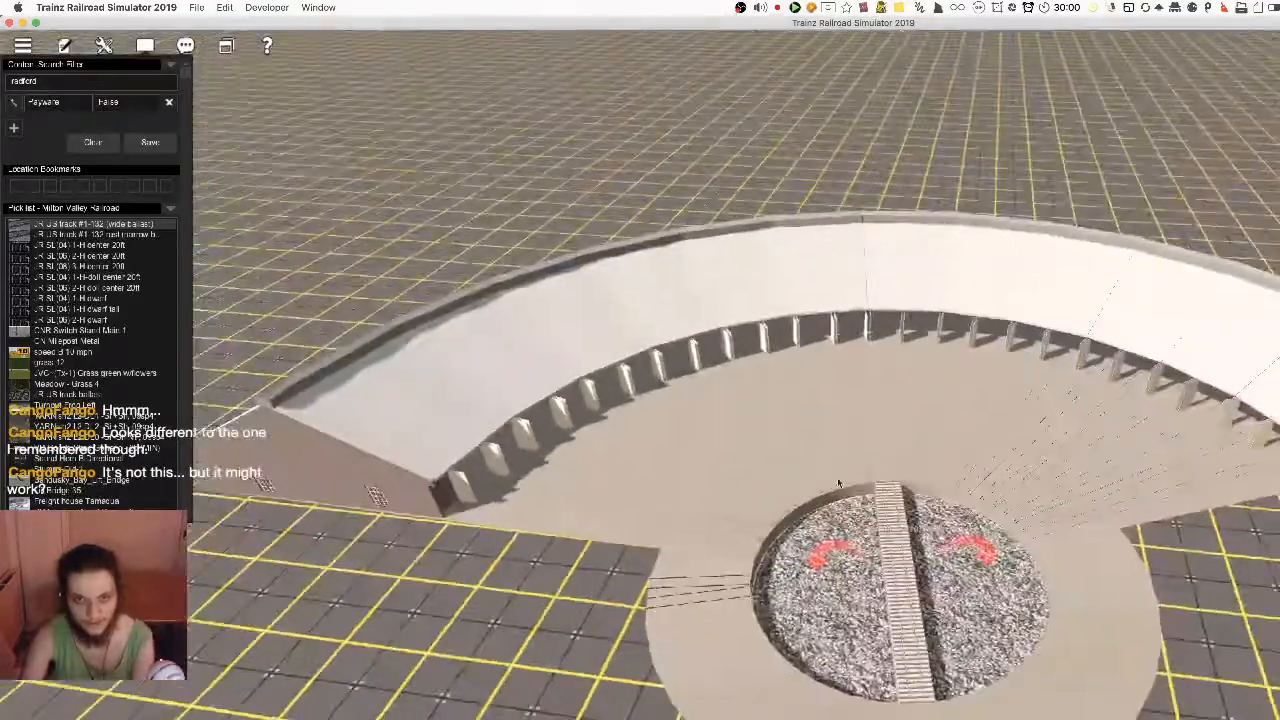
mouse_move(838, 483)
right_down()
mouse_move(853, 513)
mouse_move(859, 491)
mouse_move(837, 505)
mouse_move(845, 480)
right_up()
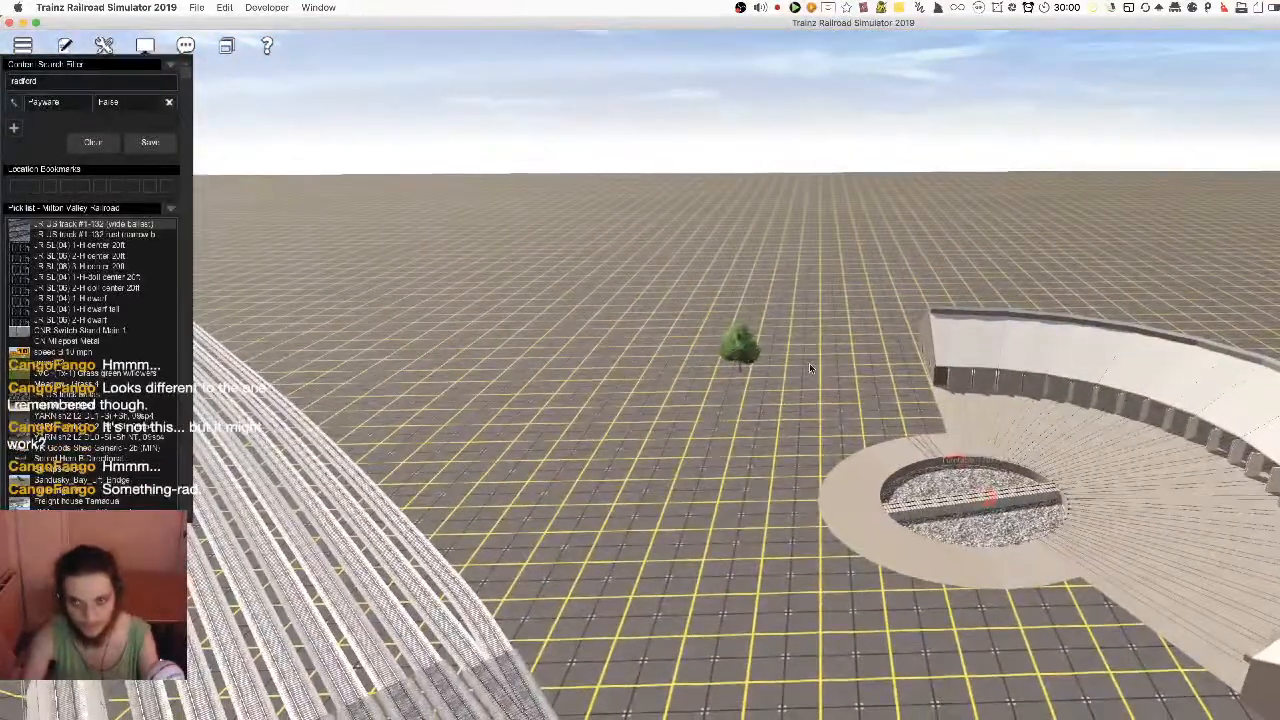
Rotate the RadfordRoundhouse beside the yard to about 233° and check its turntable up close
drag(861, 513, 908, 504)
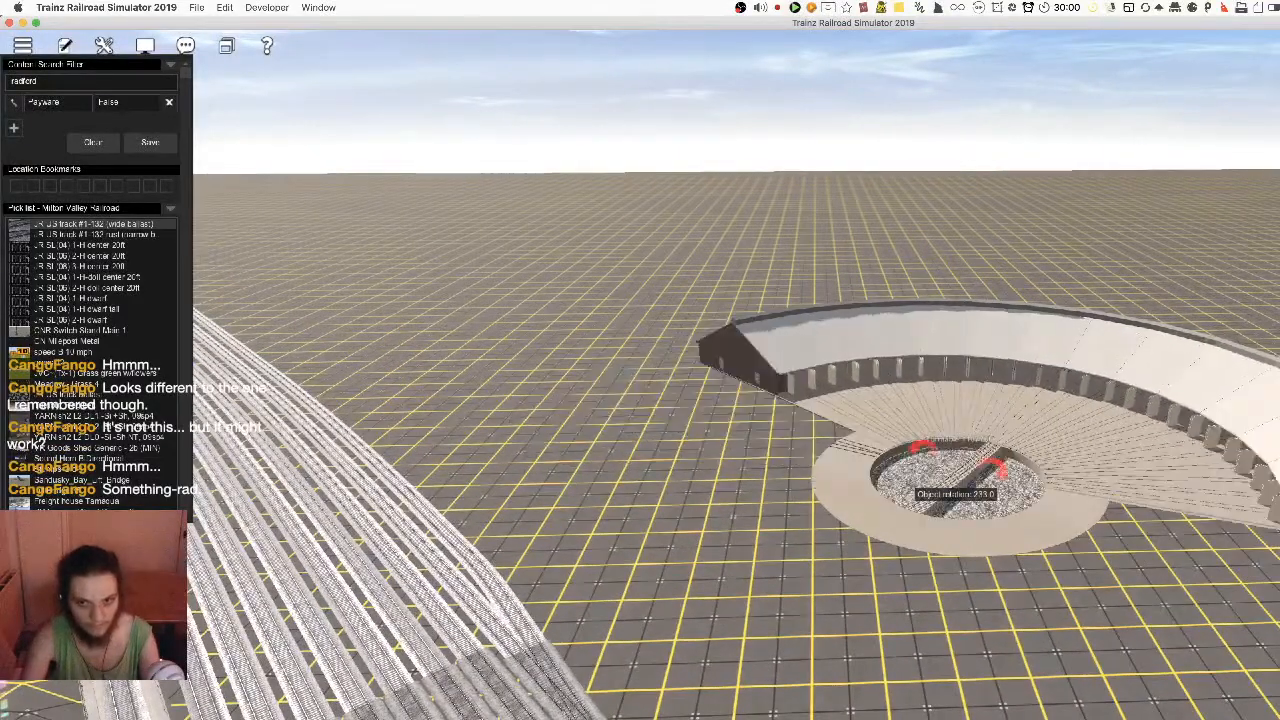
scroll(938, 475, up, 5)
right_drag(938, 475, 882, 510)
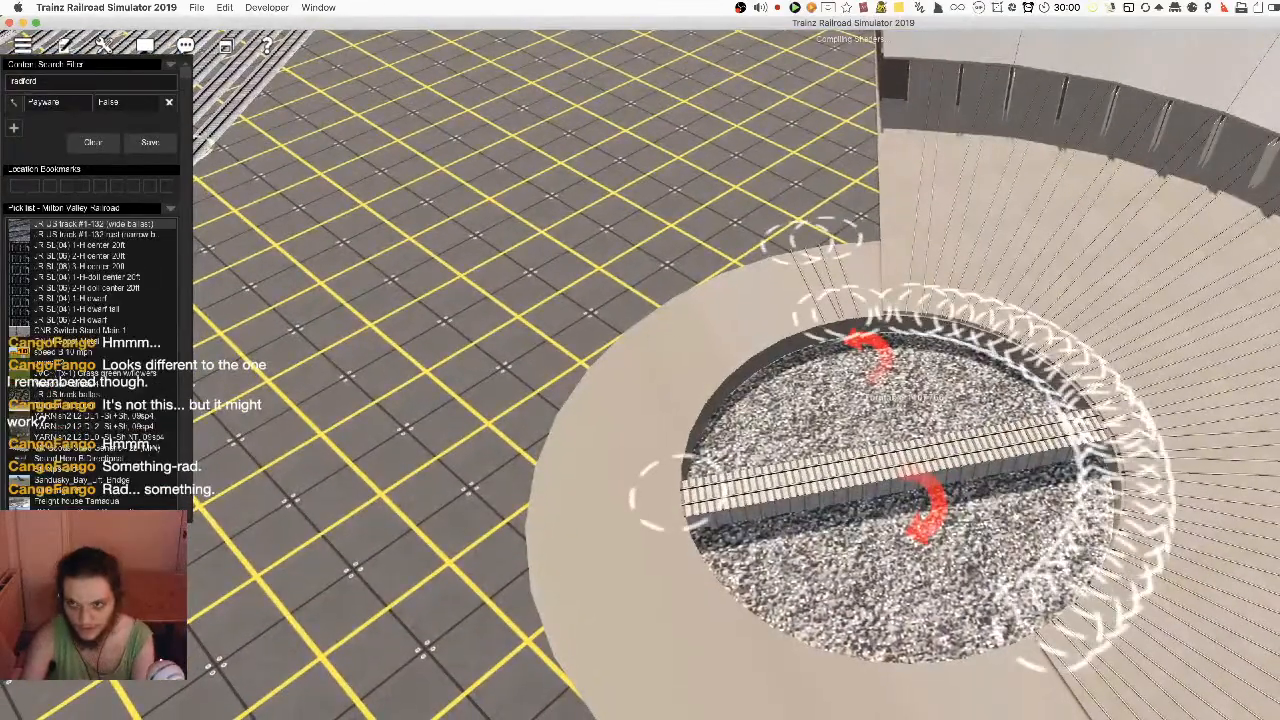
Examine the RadfordRoundhouse turntable, its lead tracks and the surrounding stalls from several sides
right_click(814, 335)
scroll(838, 395, up, 5)
scroll(847, 329, down, 5)
right_drag(841, 405, 939, 514)
scroll(847, 329, down, 4)
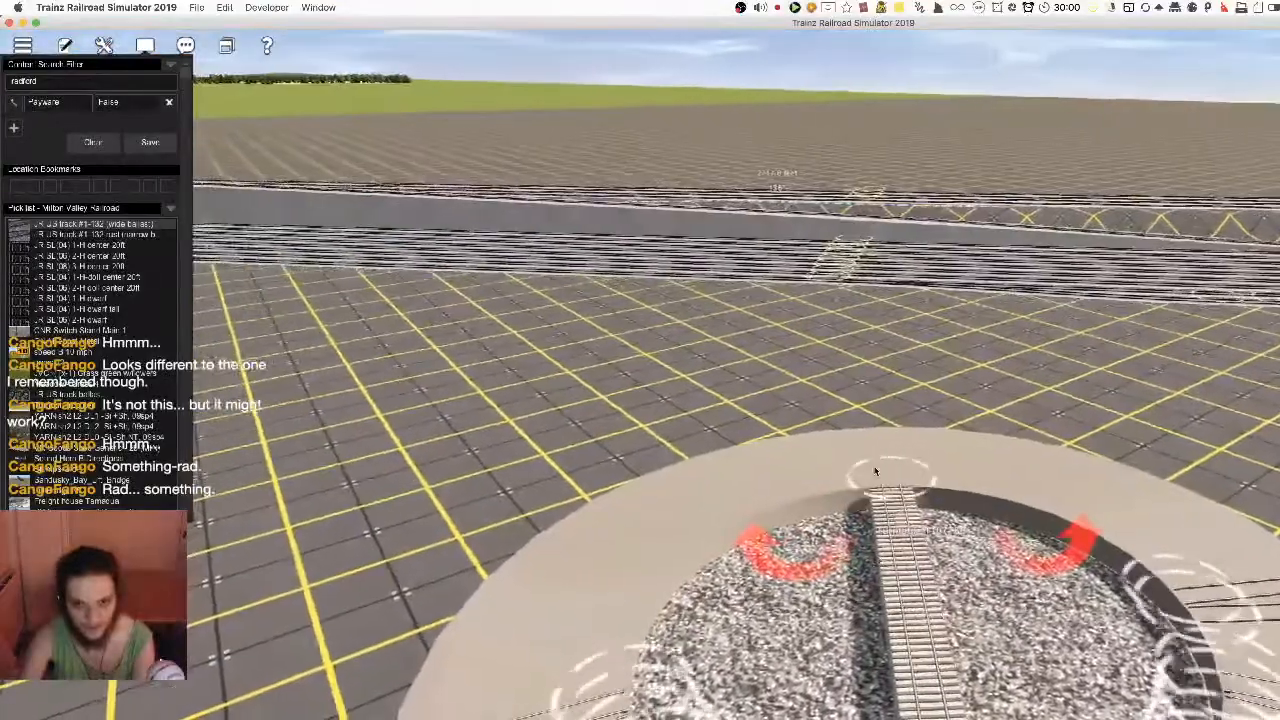
scroll(903, 528, down, 5)
scroll(939, 514, up, 6)
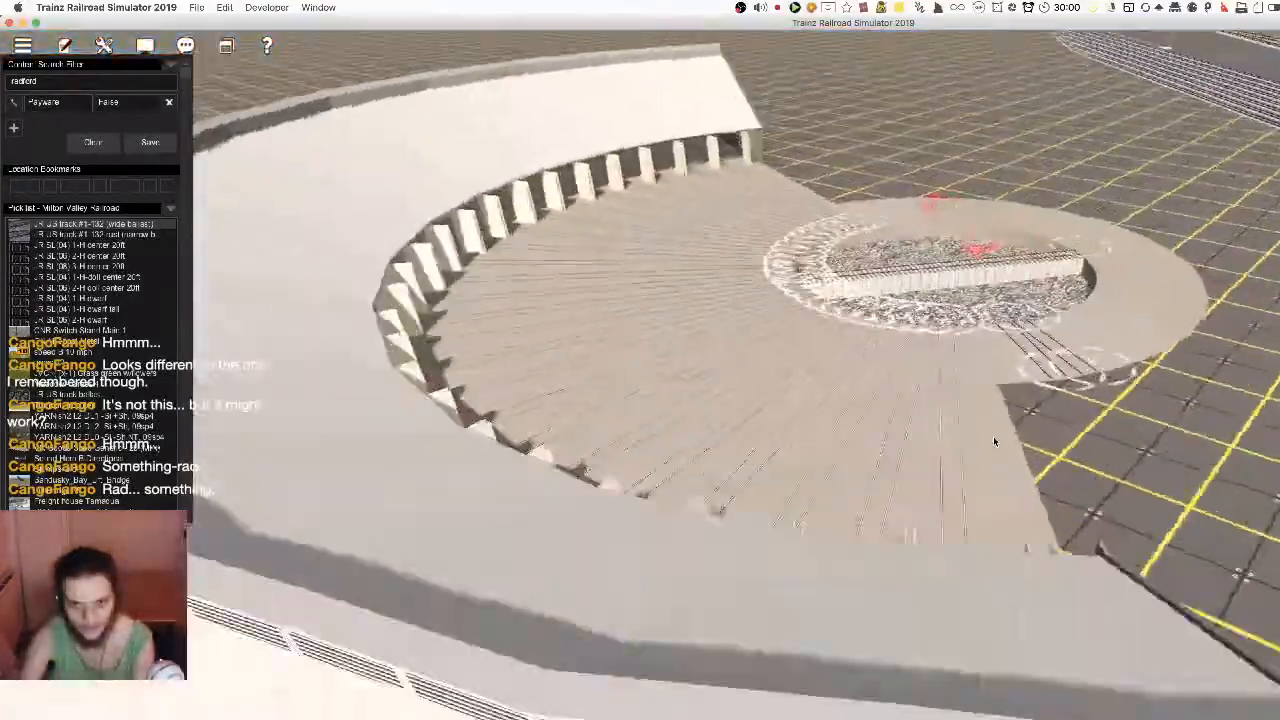
scroll(873, 440, down, 6)
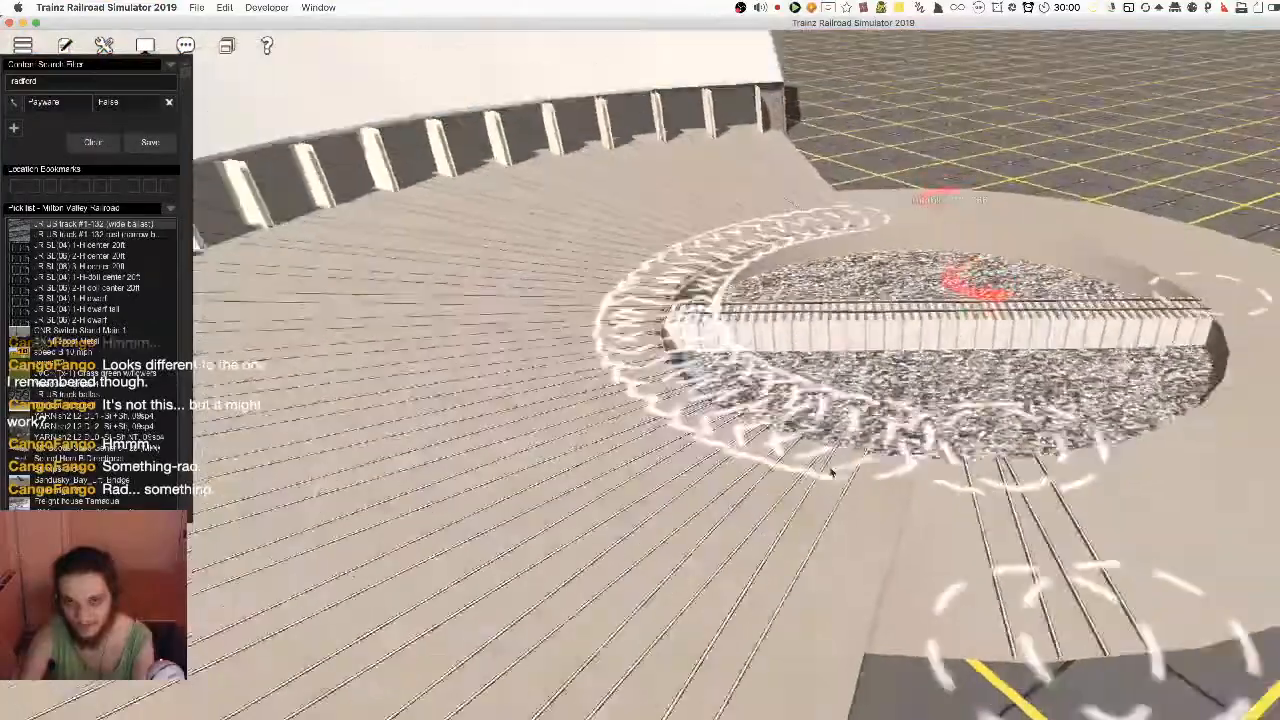
right_drag(837, 483, 830, 518)
scroll(830, 518, down, 3)
scroll(830, 518, up, 6)
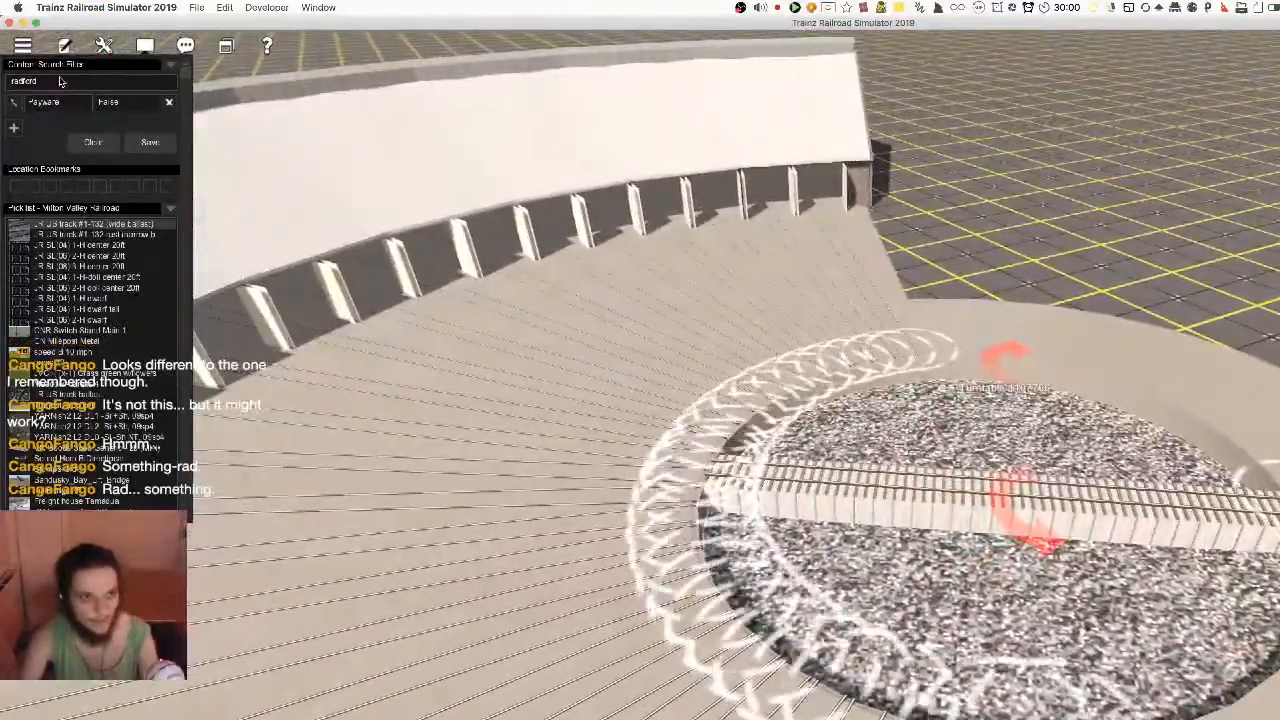
Filter the placeable content by the word "mountain"
drag(60, 83, 2, 41)
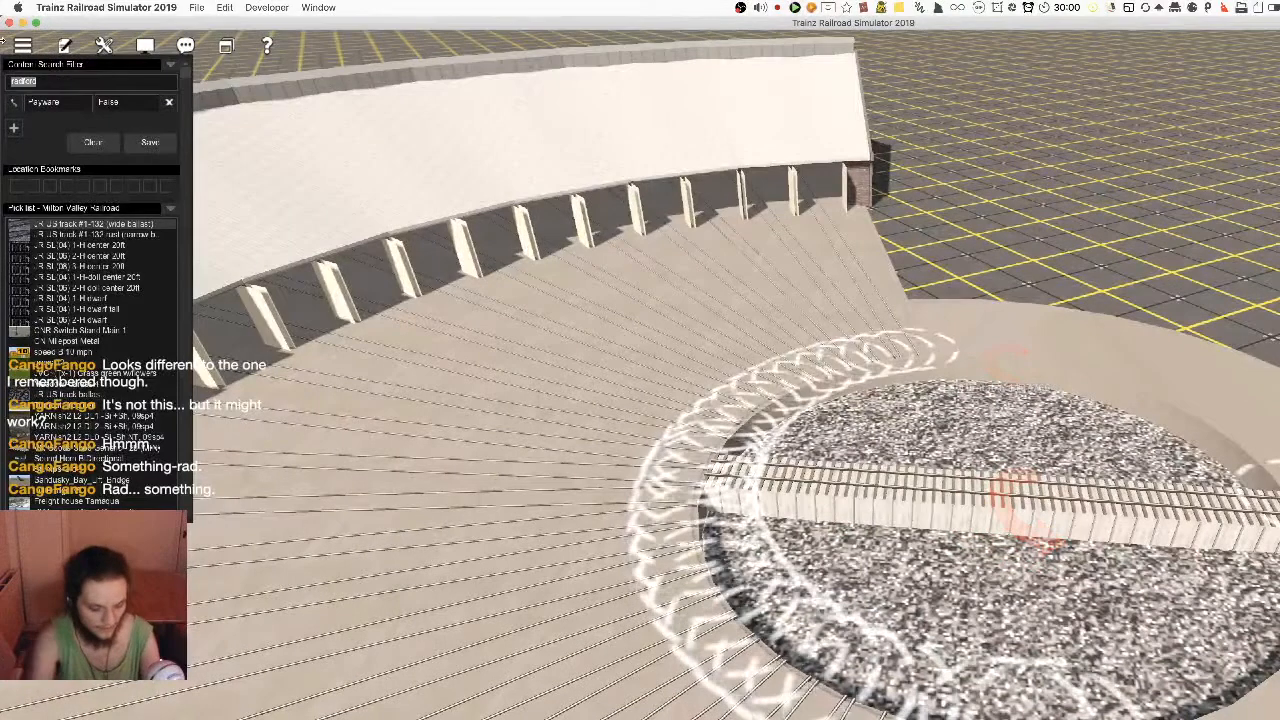
text(mountain)
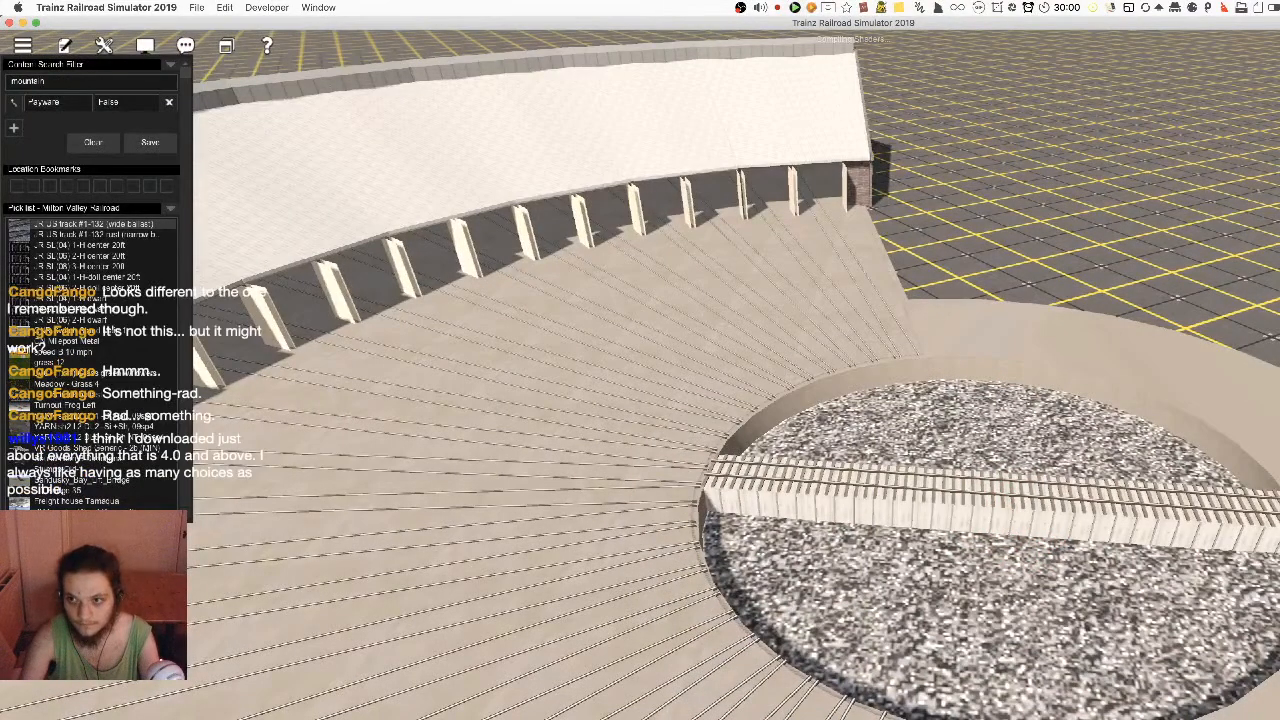
scroll(924, 514, up, 5)
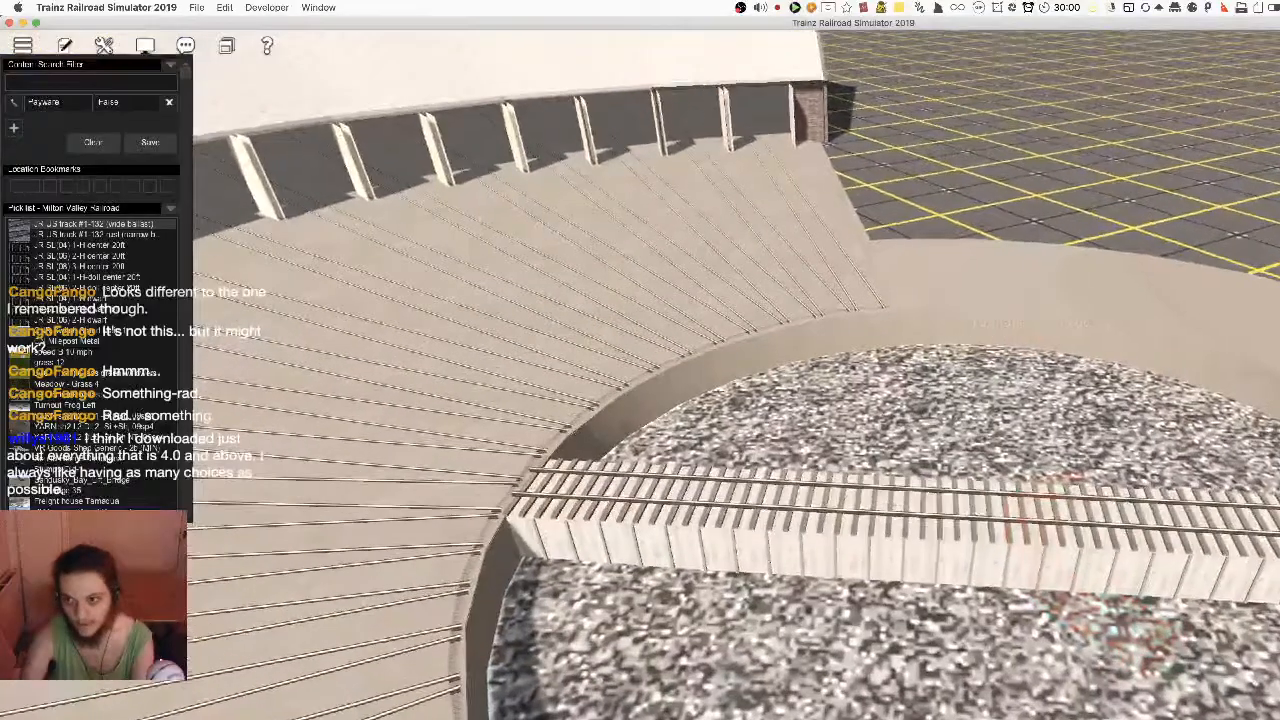
Inspect the roundhouse stalls, the radial tracks and the turntable edge from close up and from above
right_drag(402, 210, 402, 103)
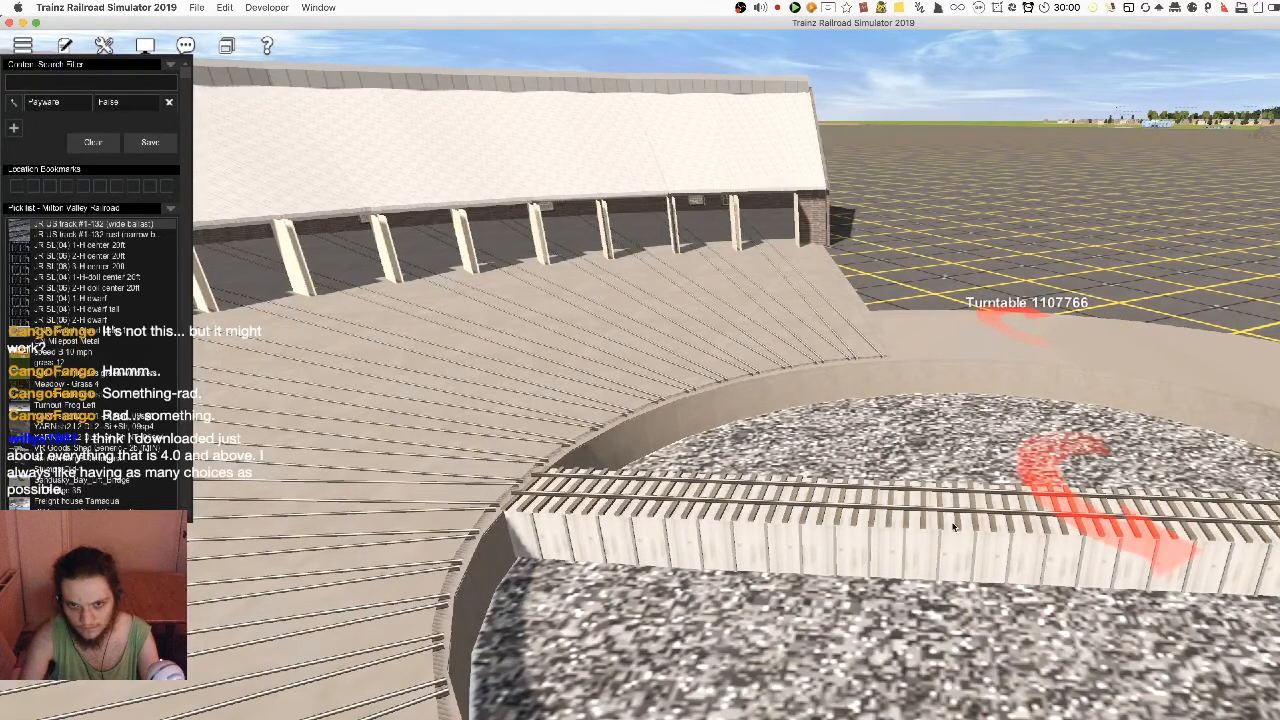
key(Up)
key(Left)
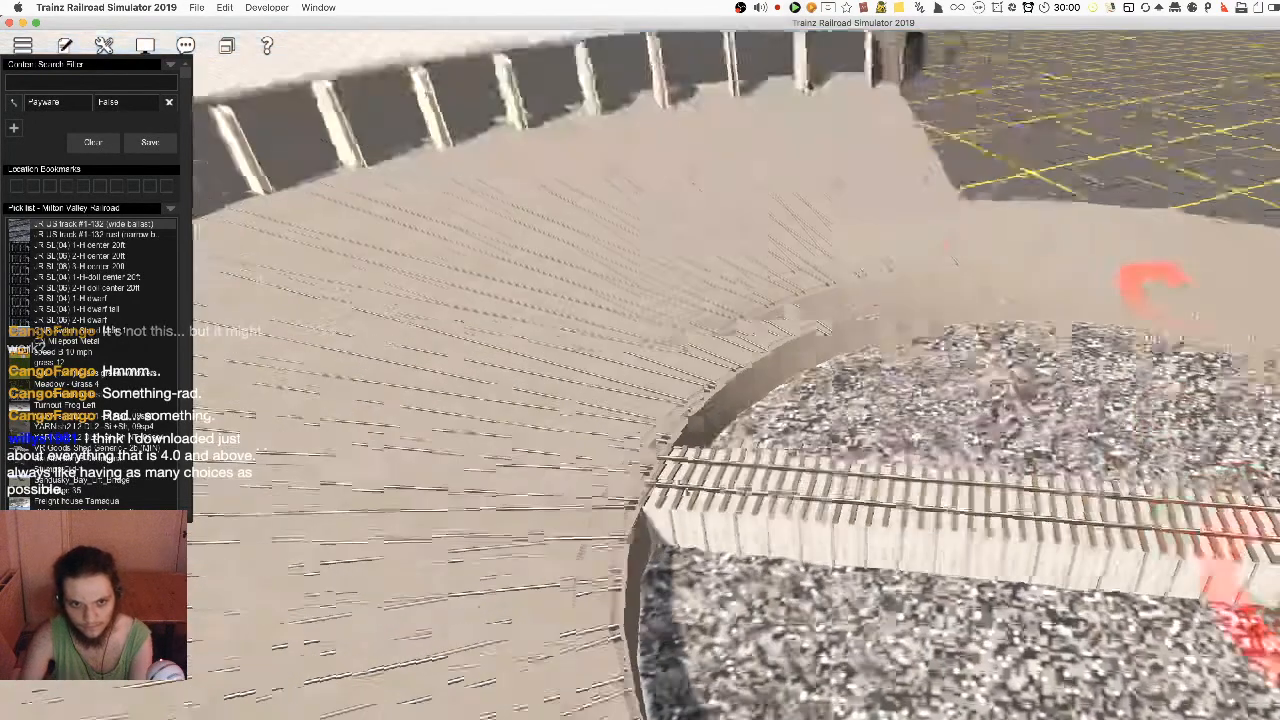
click(629, 426)
key(Down)
scroll(800, 424, up, 5)
click(909, 437)
click(911, 450)
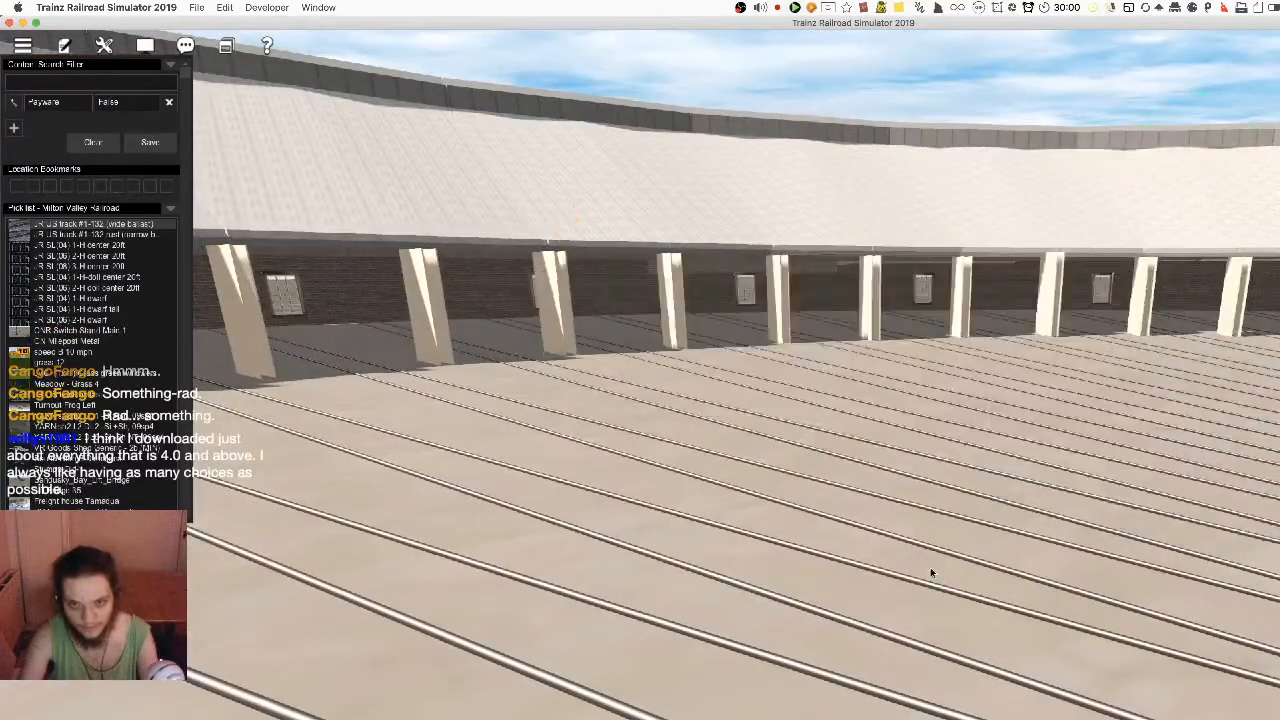
scroll(914, 464, down, 5)
key(Up)
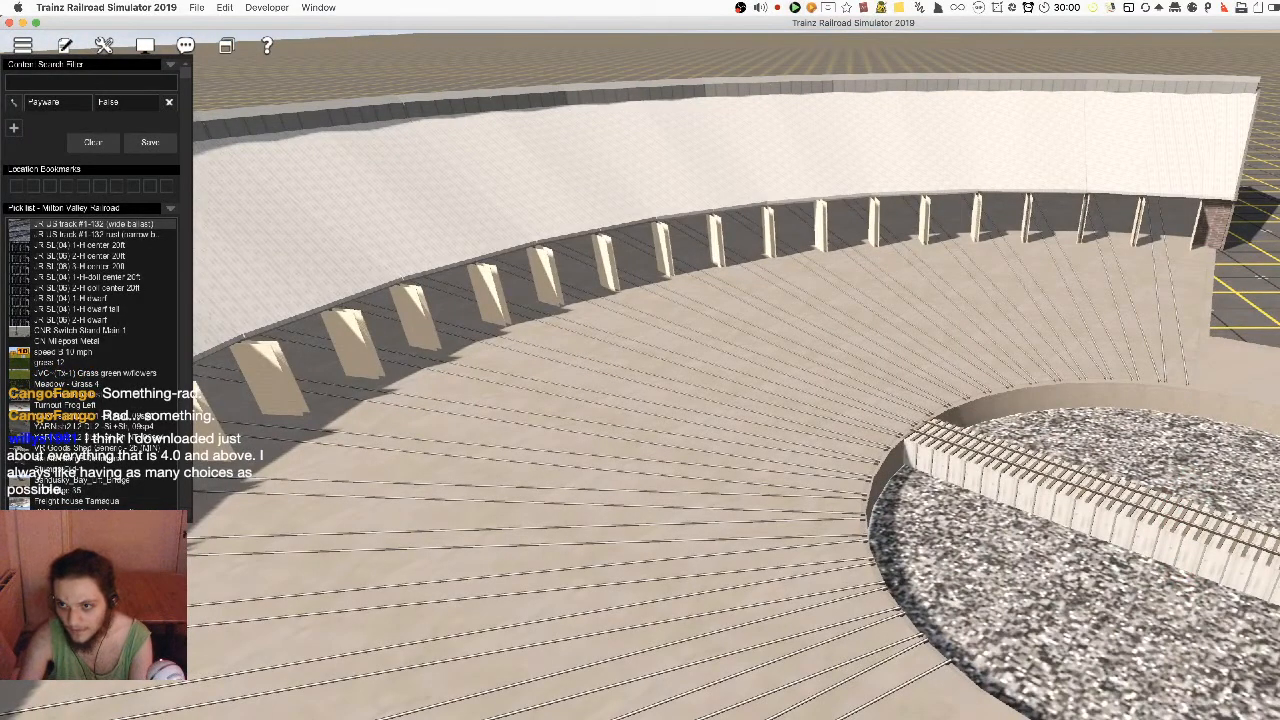
right_click(1180, 379)
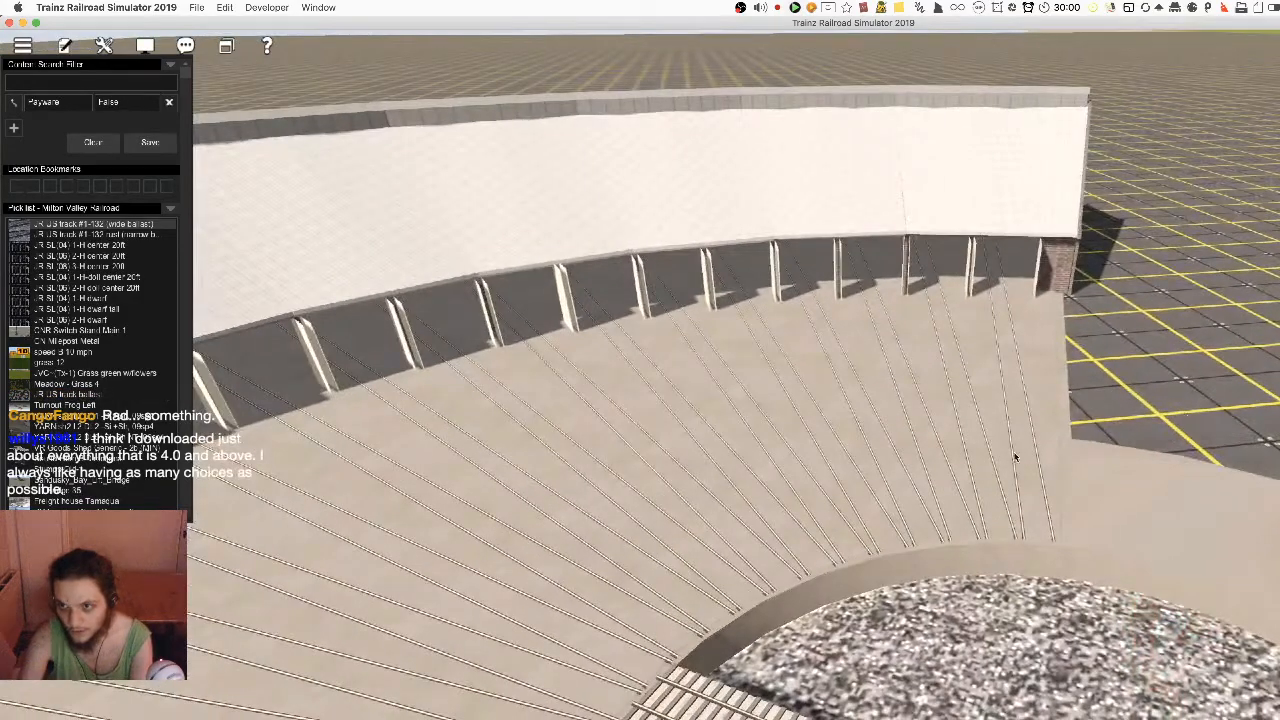
key(Left)
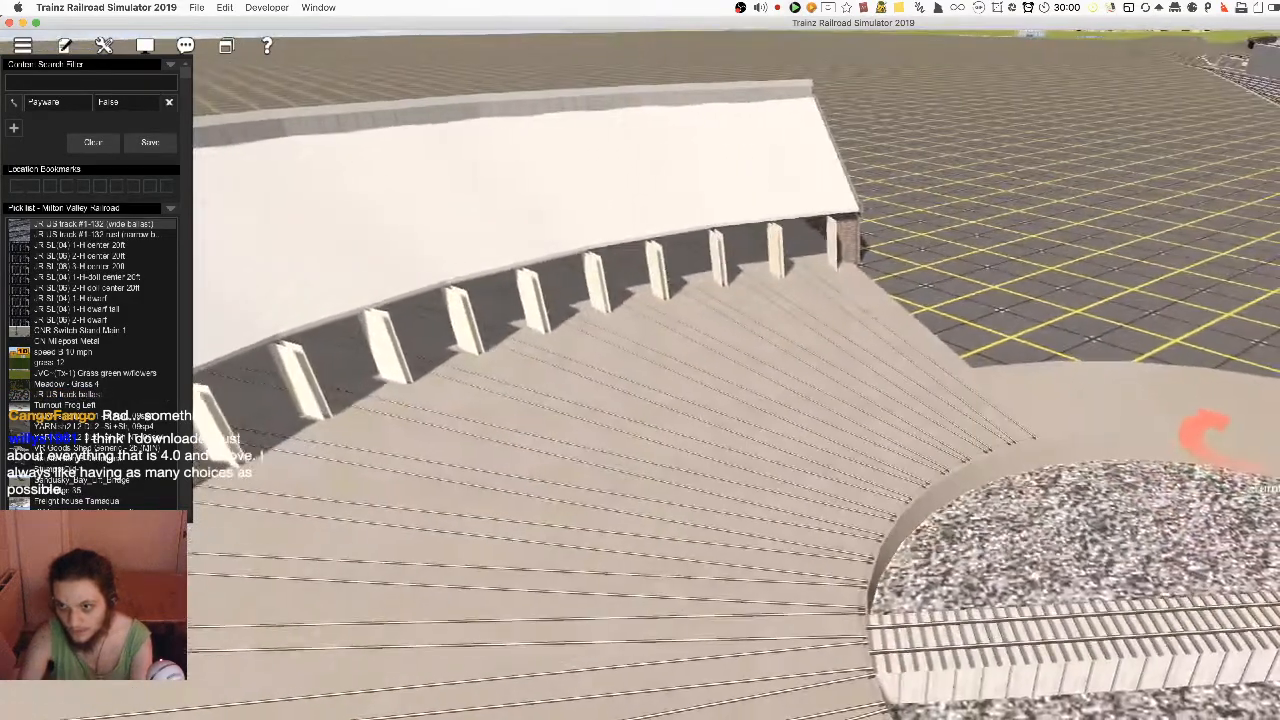
right_click(854, 569)
Place steam locomotive 2302 on a radial track in front of the stalls and turn it to face the turntable
scroll(854, 569, up, 5)
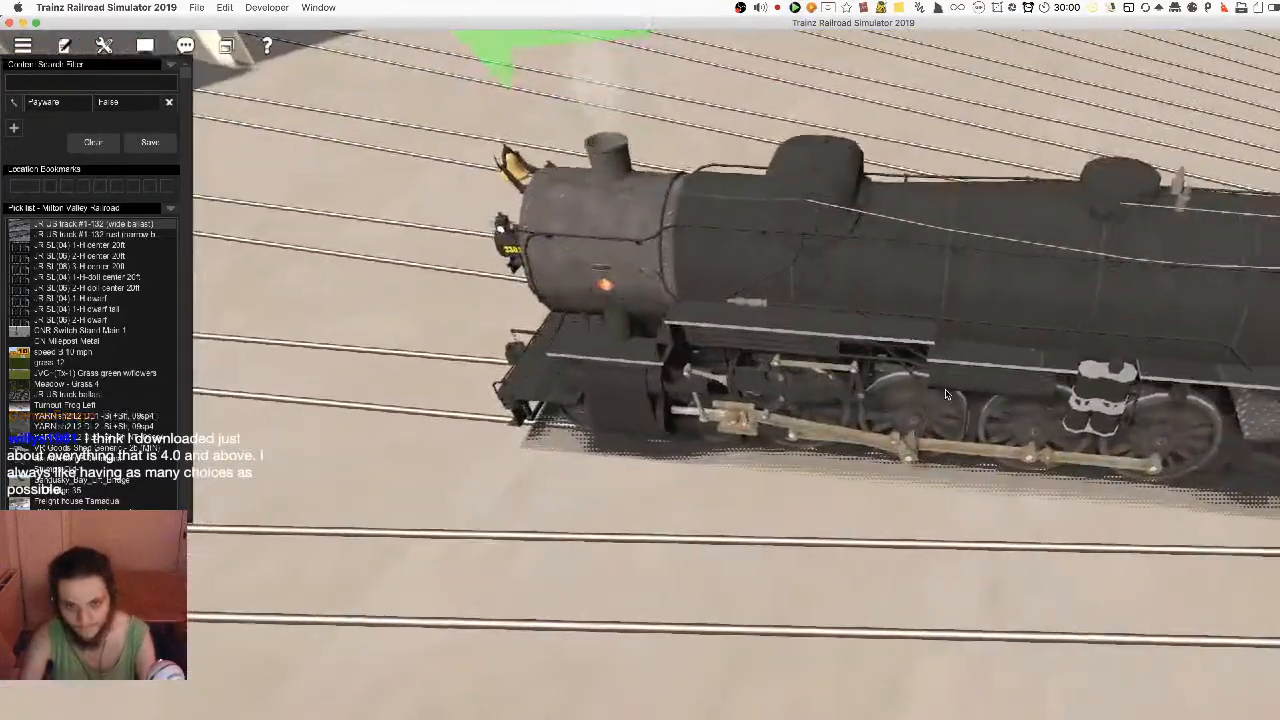
click(946, 394)
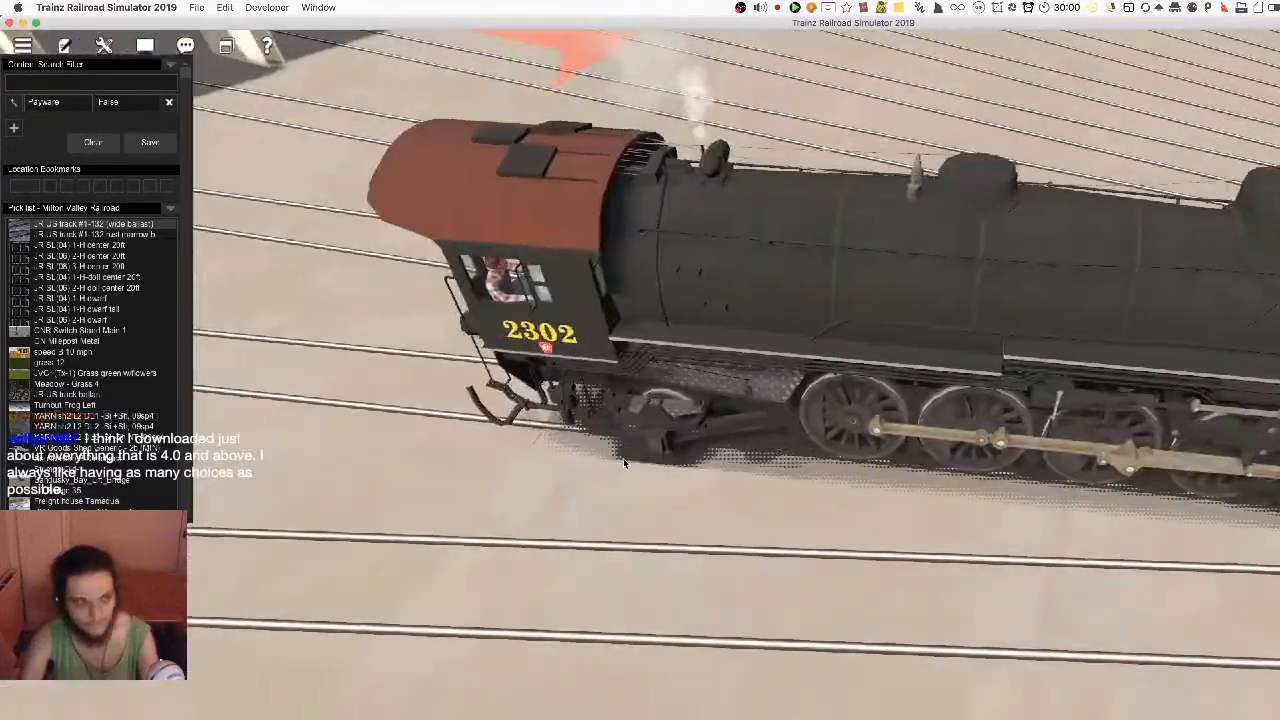
scroll(877, 380, down, 3)
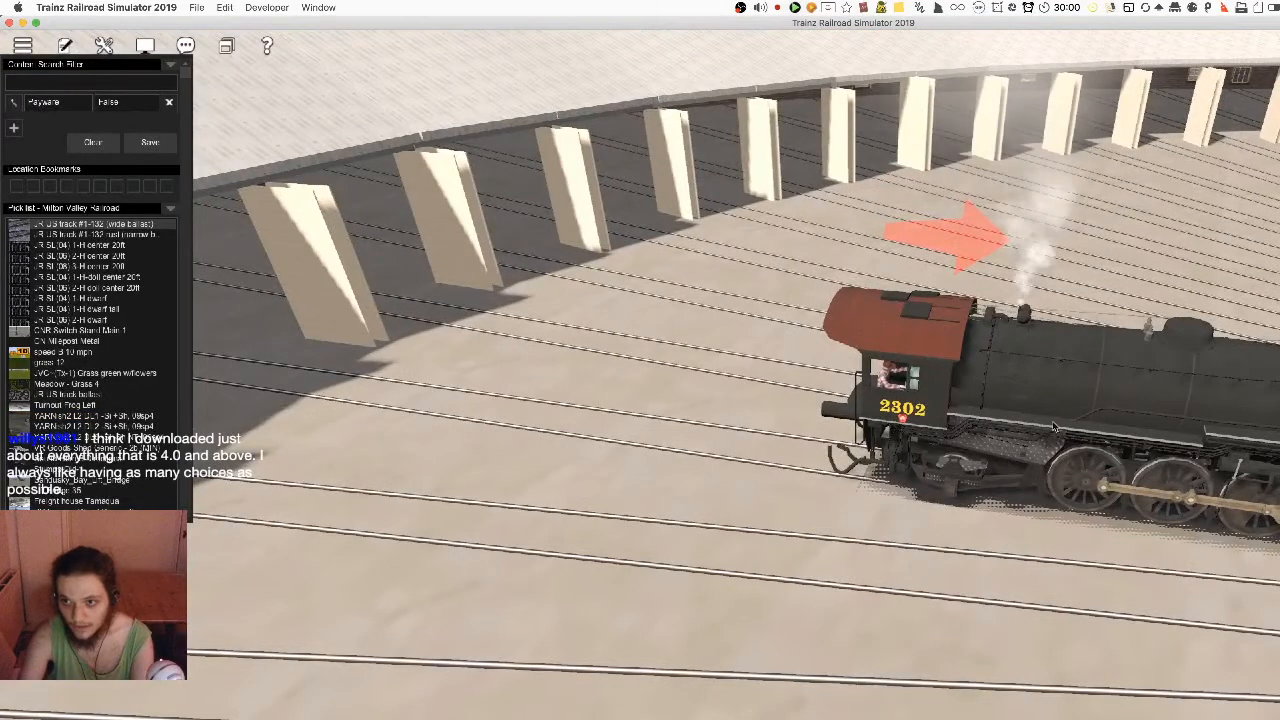
Try out two Pennsylvania tenders on the radial tracks, one behind the locomotive and one beside it, and undo both placements
click(885, 484)
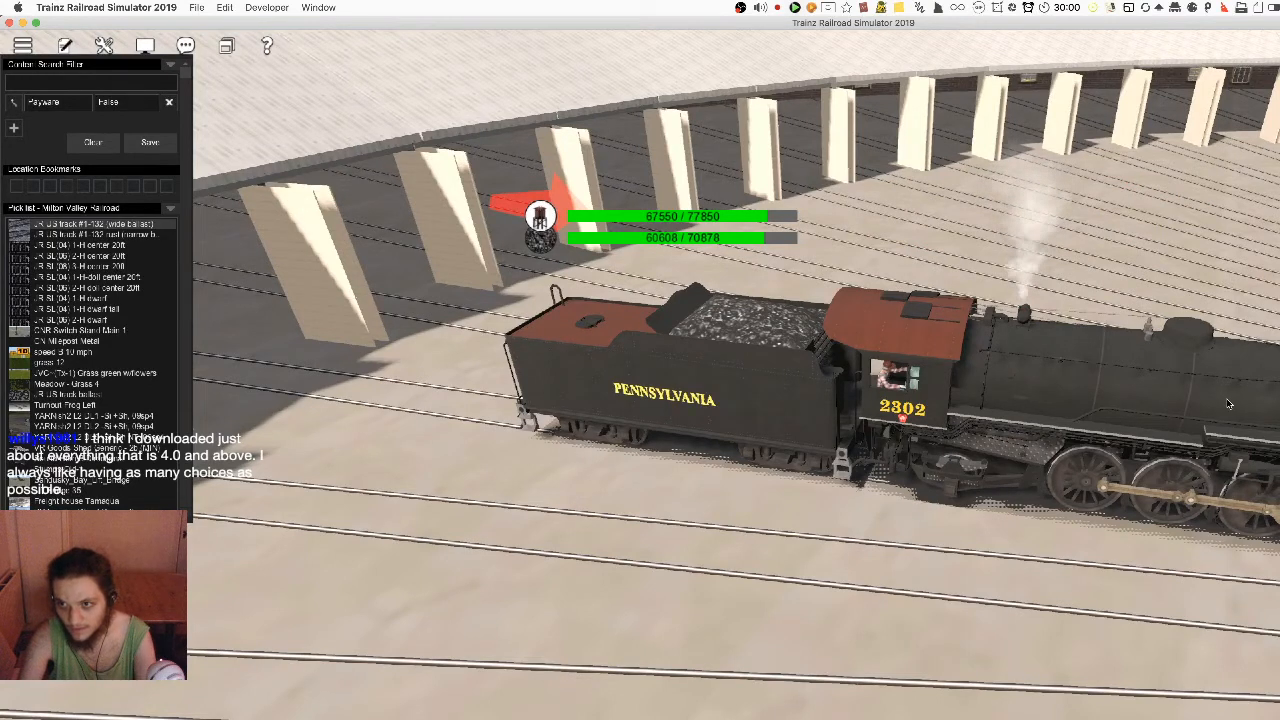
click(962, 578)
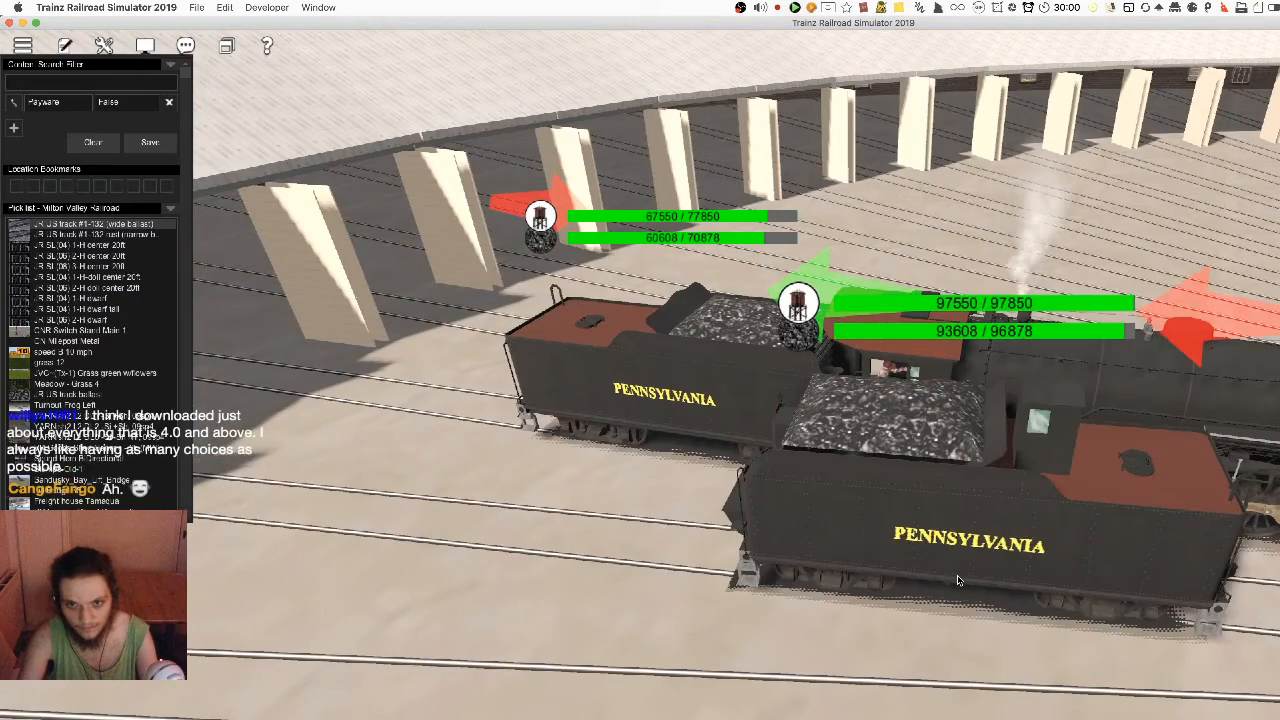
key(super+z)
key(super+z)
Couple the larger Pennsylvania tender behind locomotive 2302 and move the pair onto the turntable bridge
click(821, 465)
right_click(1107, 489)
scroll(788, 483, down, 5)
right_drag(1107, 489, 788, 483)
right_click(788, 483)
scroll(788, 483, down, 3)
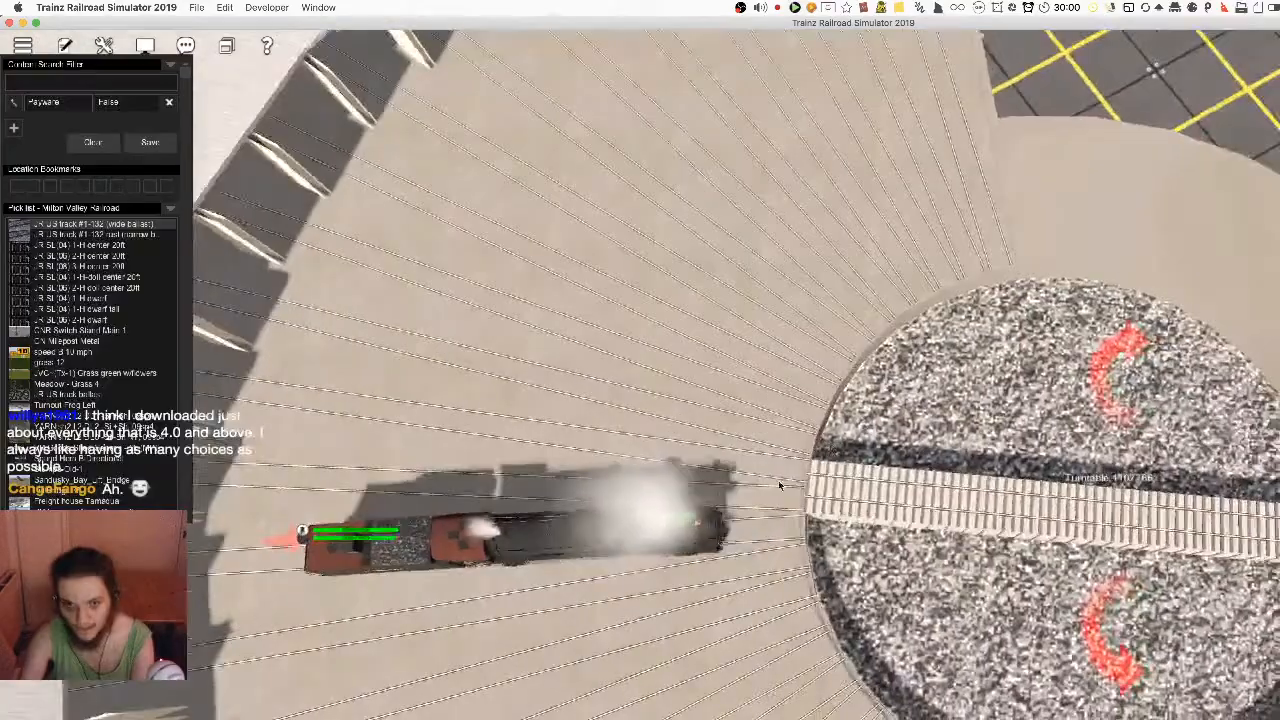
drag(402, 505, 947, 518)
key(Down)
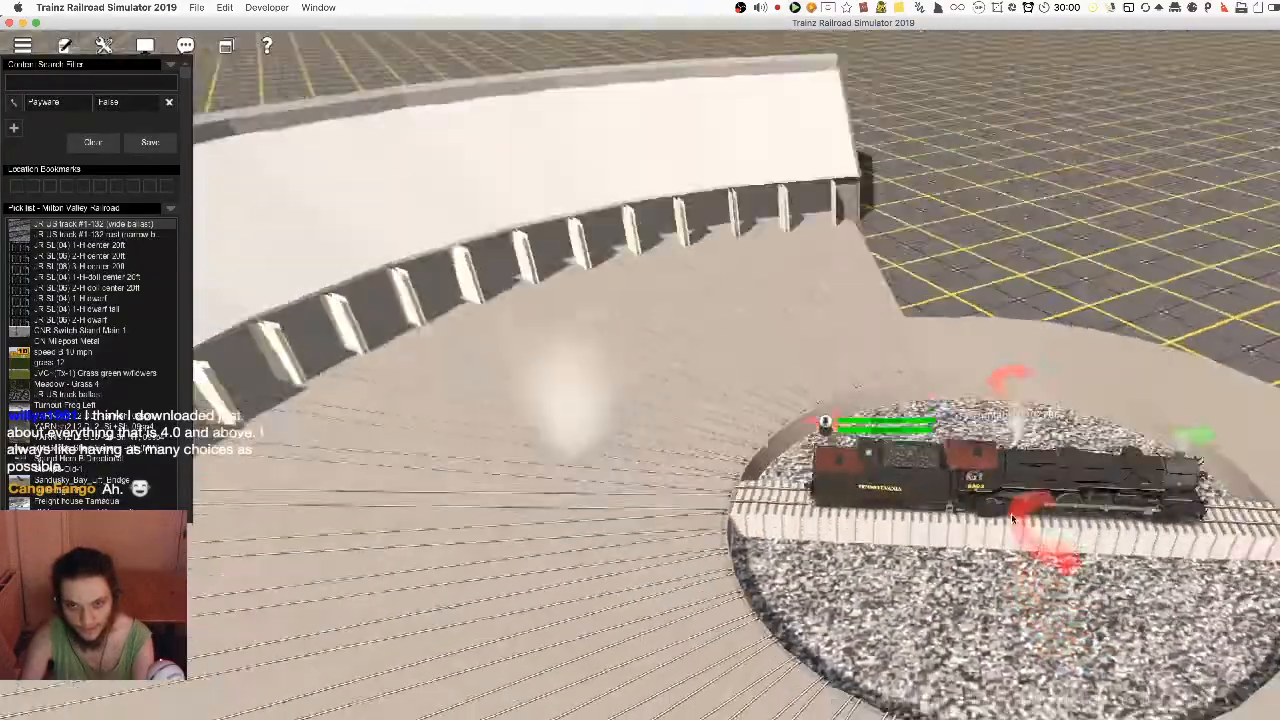
Examine how the locomotive and tender fit on the turntable bridge from several sides and heights
right_click(1013, 503)
scroll(1000, 505, up, 5)
key(Left)
scroll(906, 530, down, 3)
key(Left)
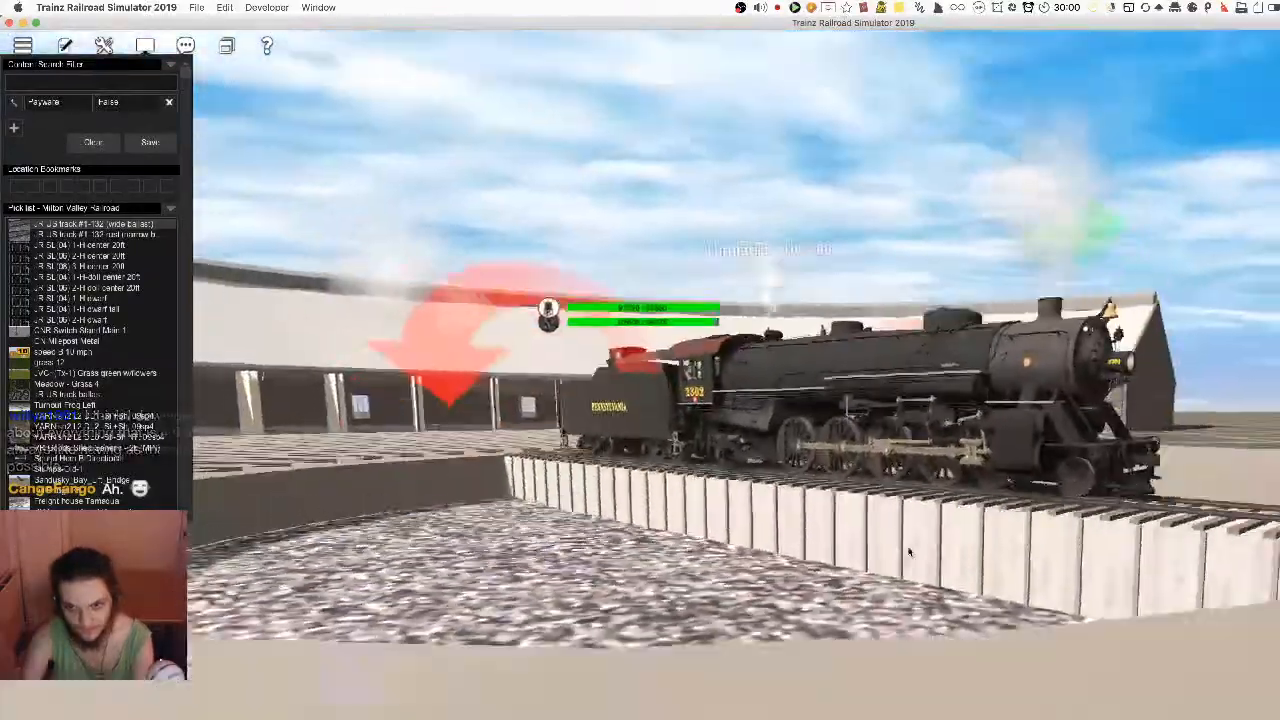
scroll(906, 550, up, 3)
key(Up)
key(Right)
scroll(858, 552, down, 5)
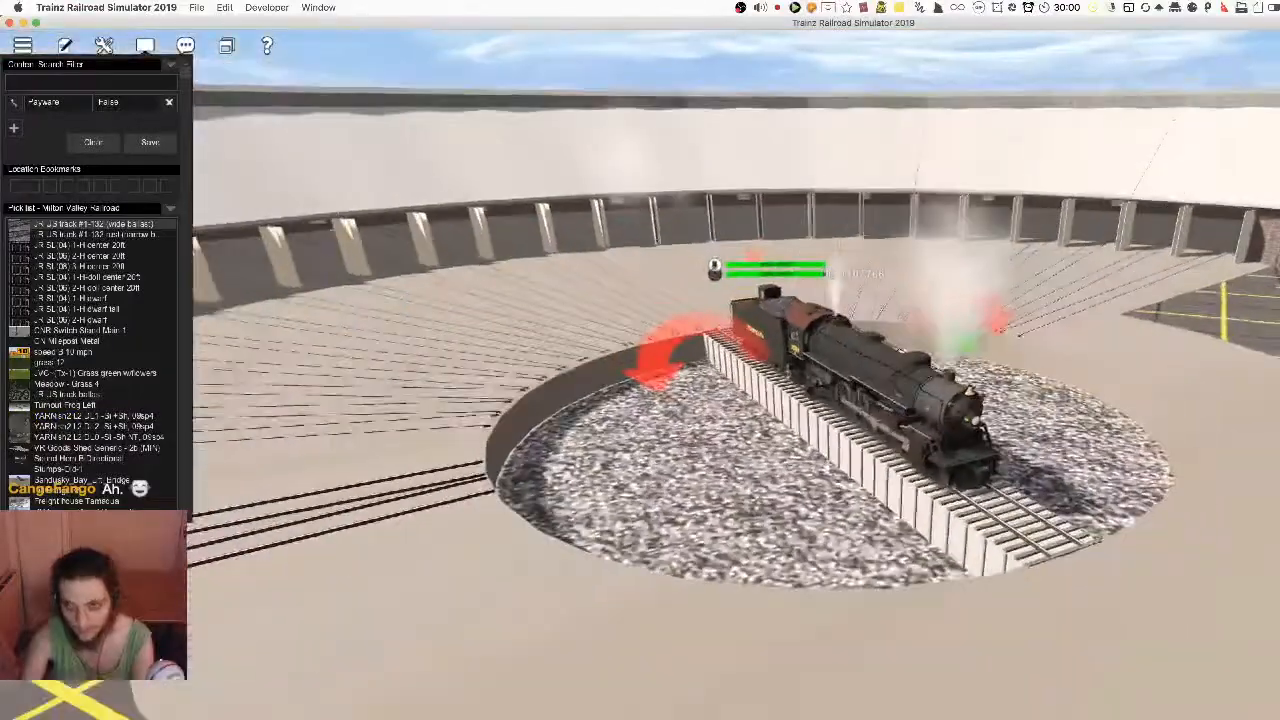
key(Left)
key(Up)
scroll(906, 530, down, 3)
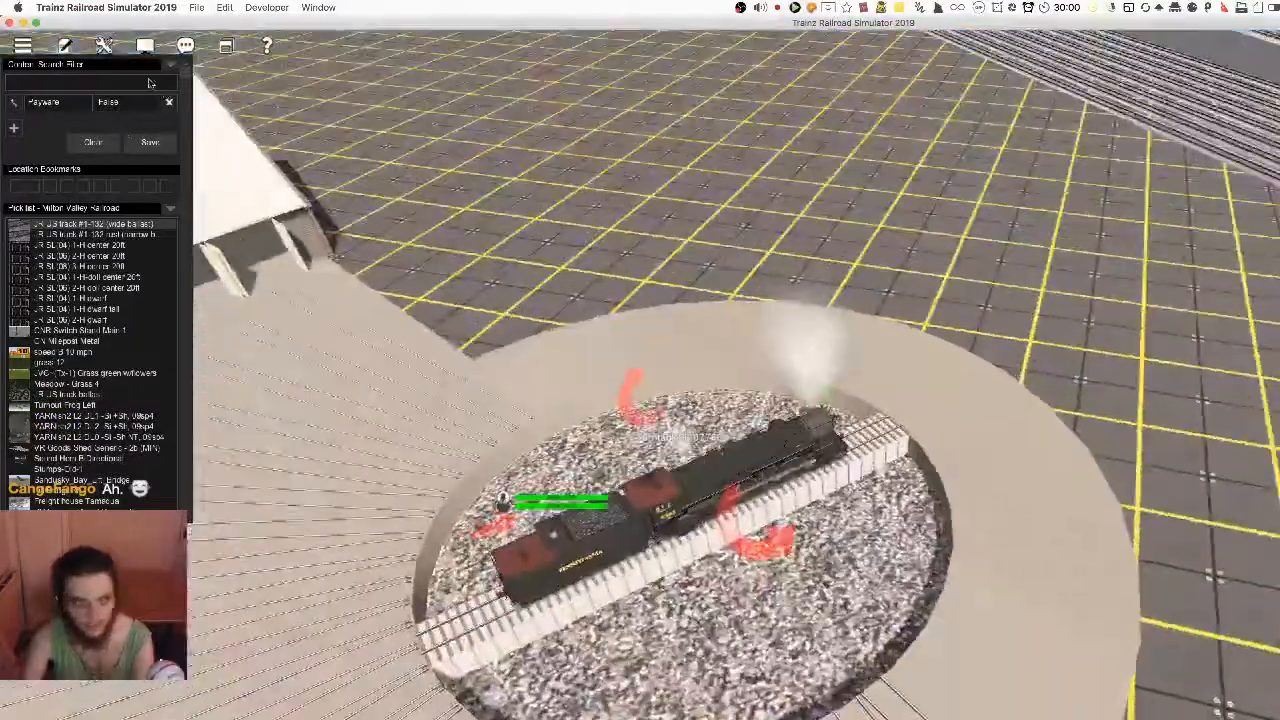
scroll(906, 530, down, 4)
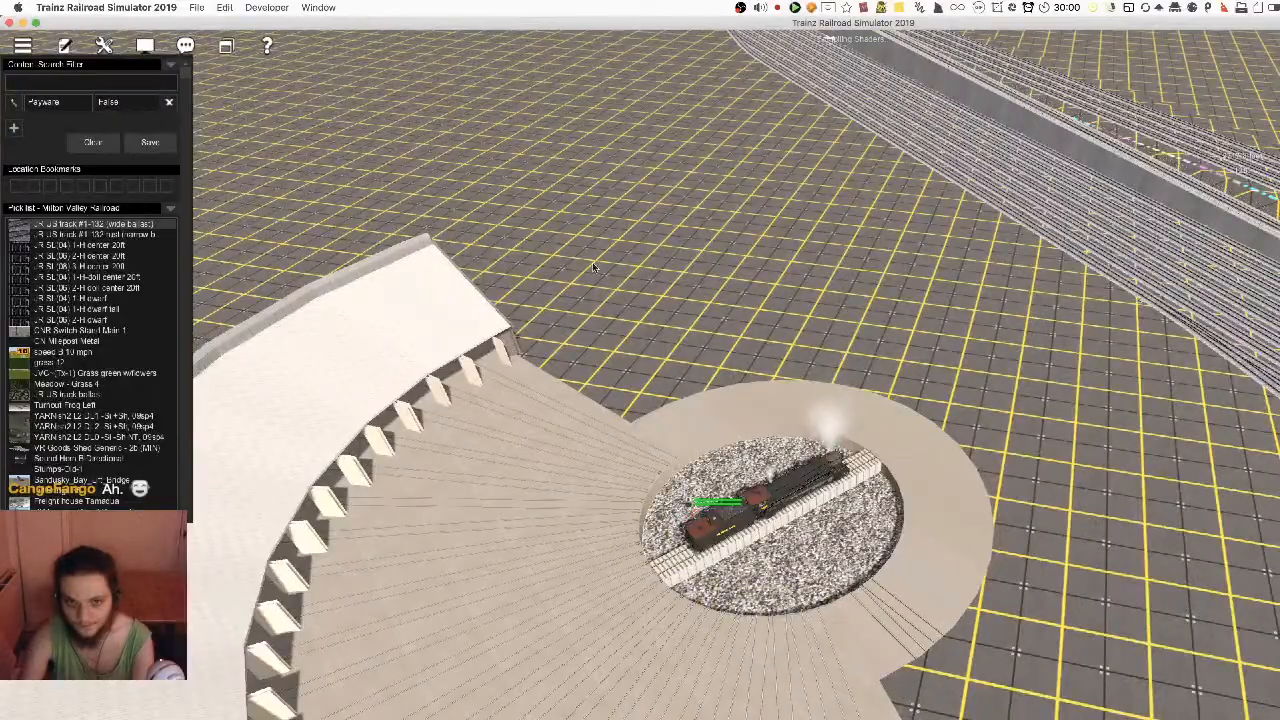
scroll(940, 682, up, 10)
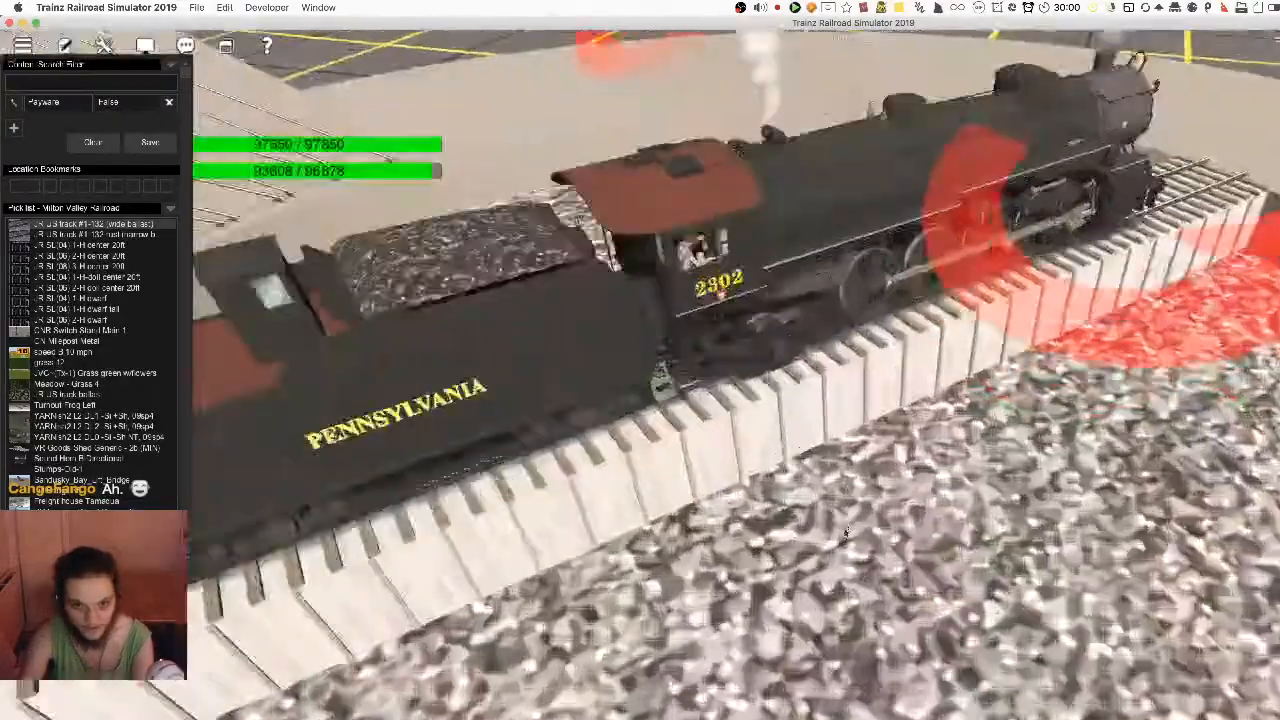
scroll(940, 682, down, 10)
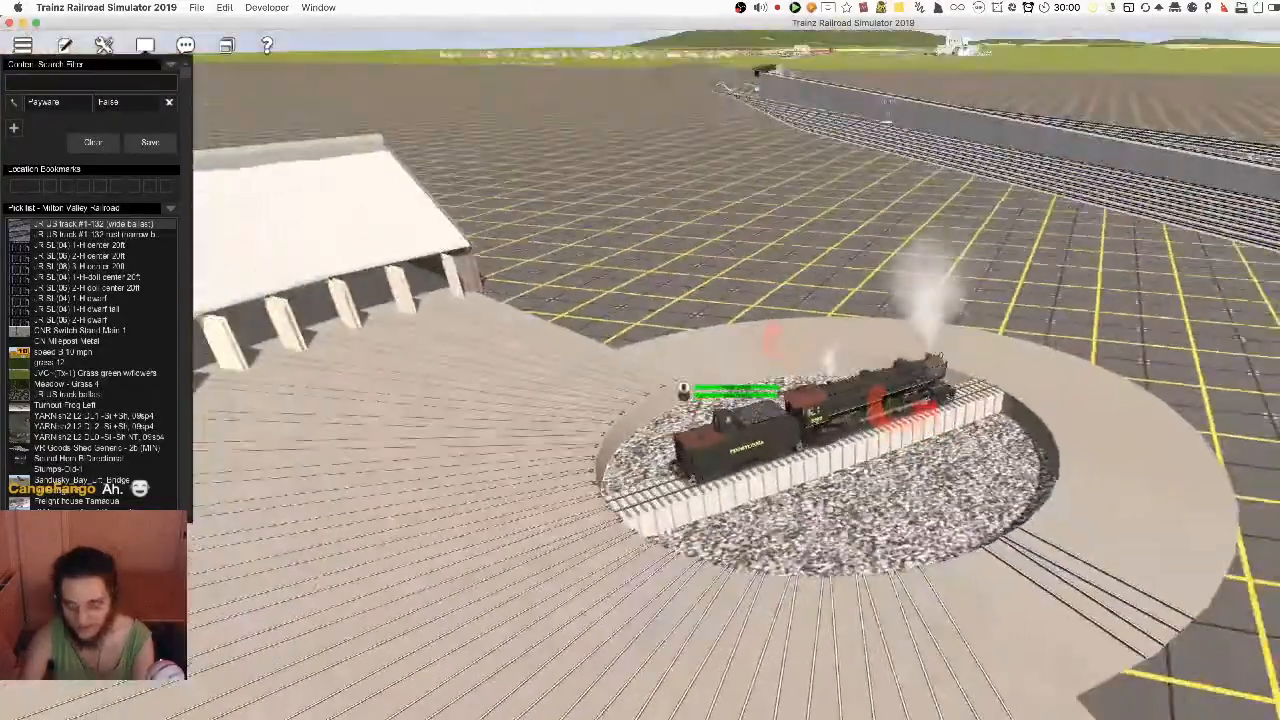
Go to the finished multi-track section beside the road and sample its fine gray gravel ground texture
right_click(783, 248)
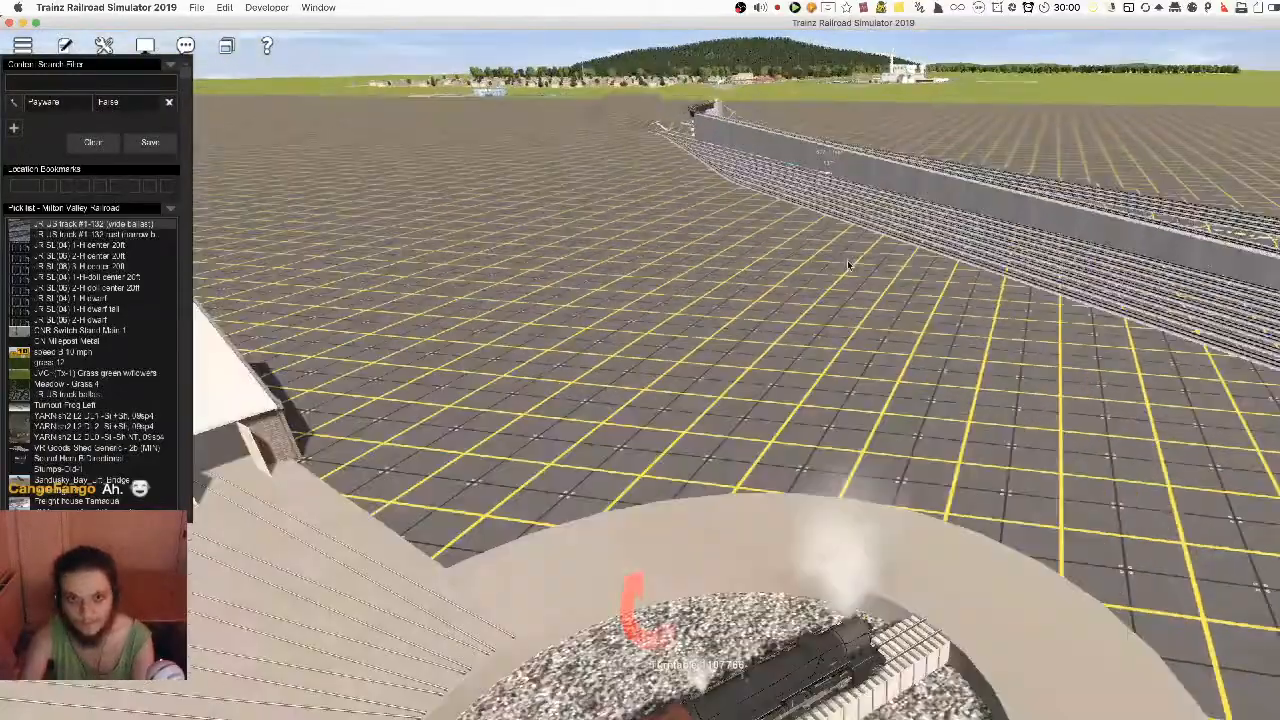
right_drag(783, 248, 747, 460)
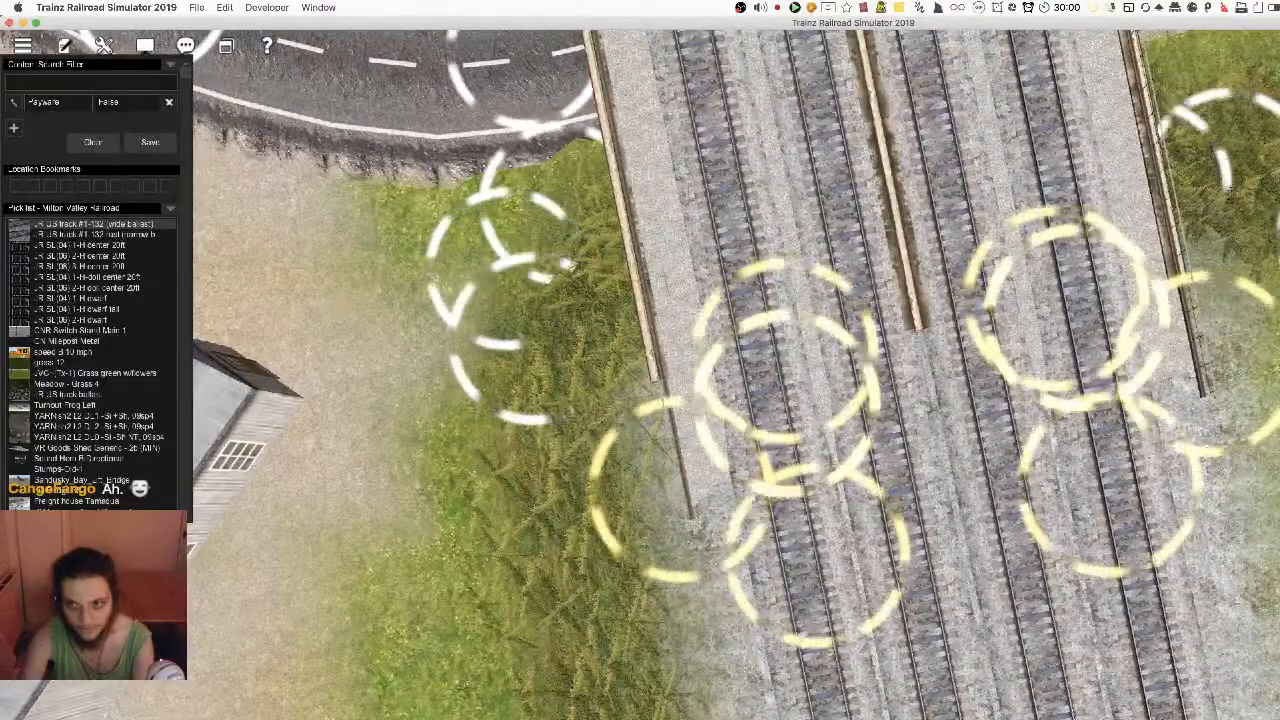
key(Down)
middle_drag(1023, 440, 1023, 393)
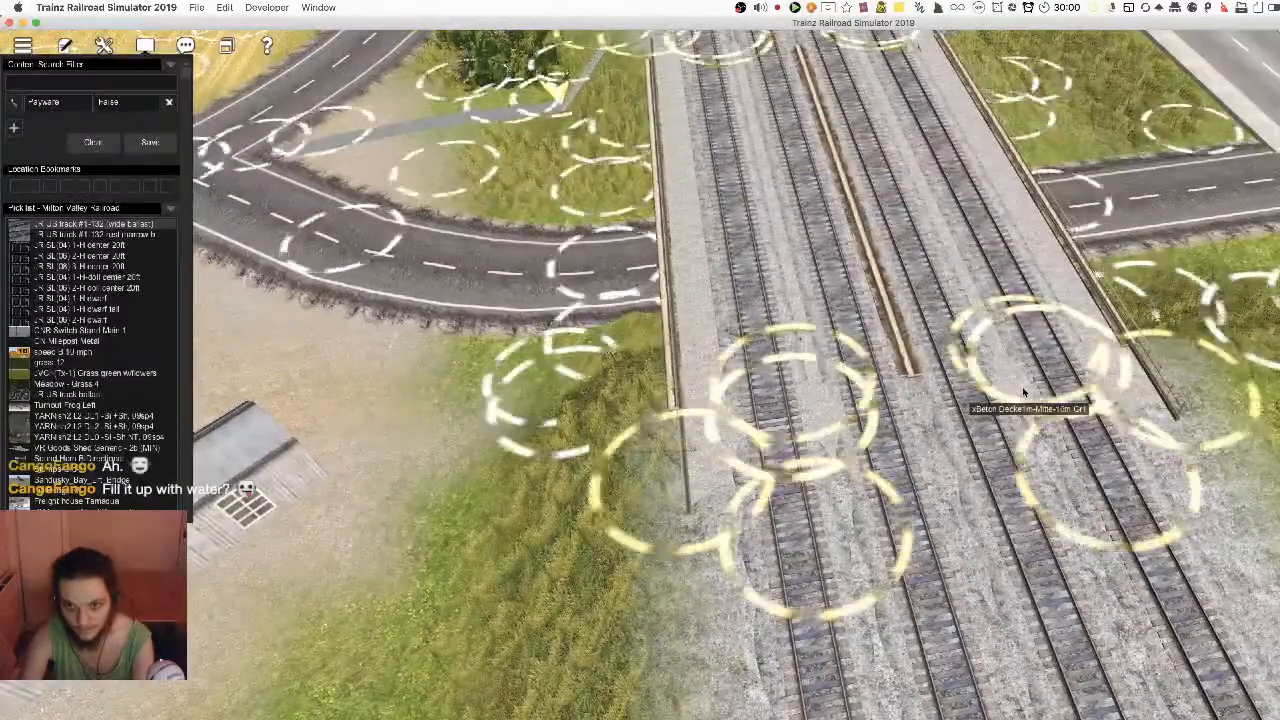
right_drag(1023, 392, 824, 386)
key(Up)
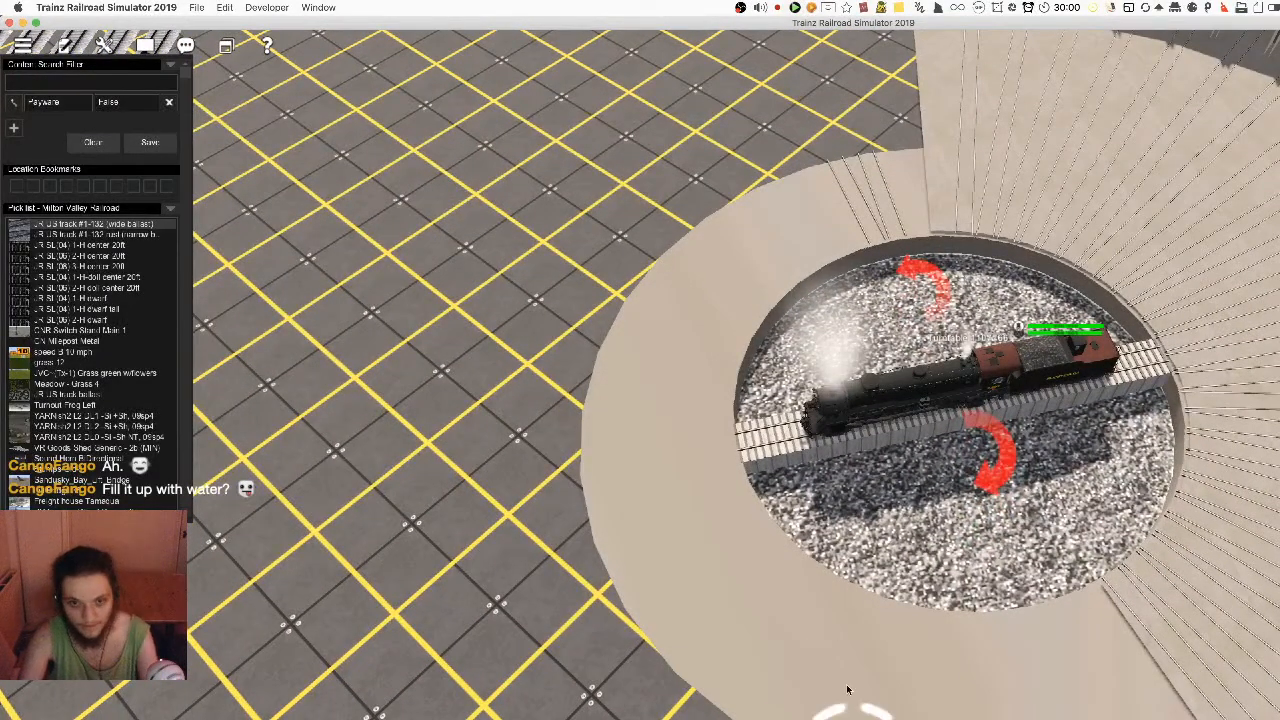
Cover the coarse floor of the turntable pit with the sampled fine gray gravel, right up to the pit wall
right_drag(824, 386, 738, 240)
drag(309, 694, 305, 717)
right_drag(400, 480, 548, 560)
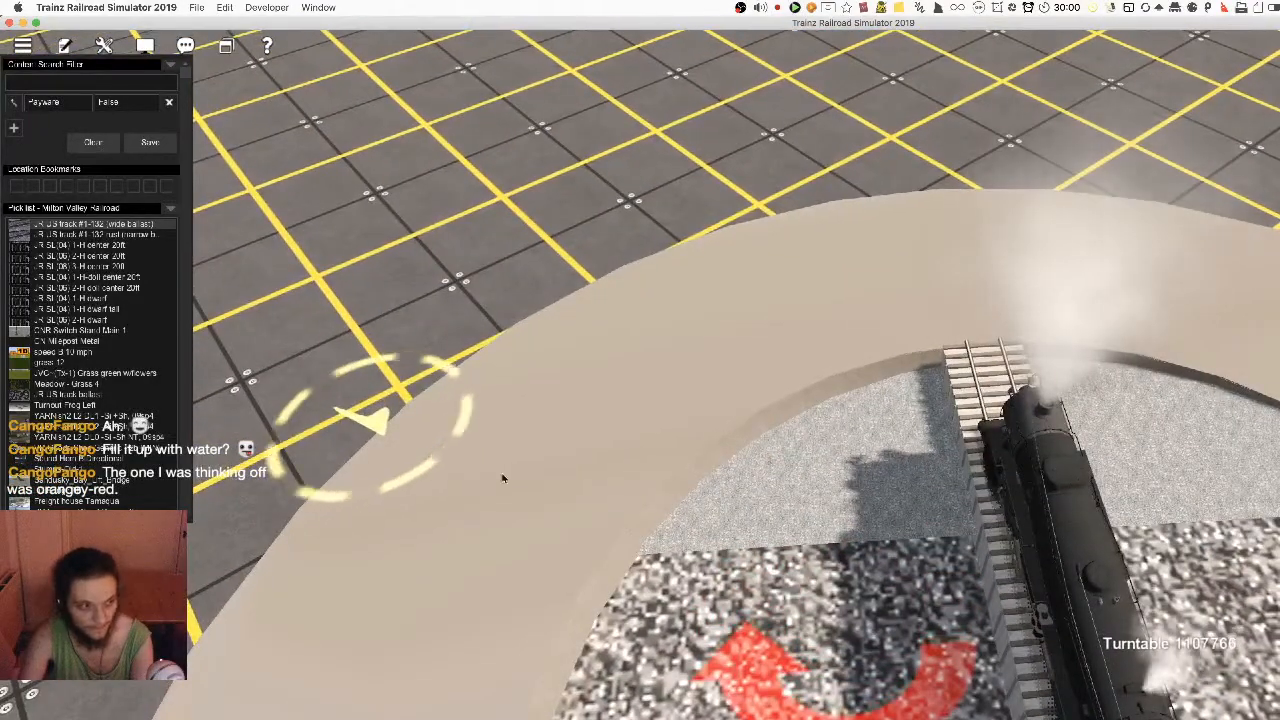
scroll(640, 400, down, 2)
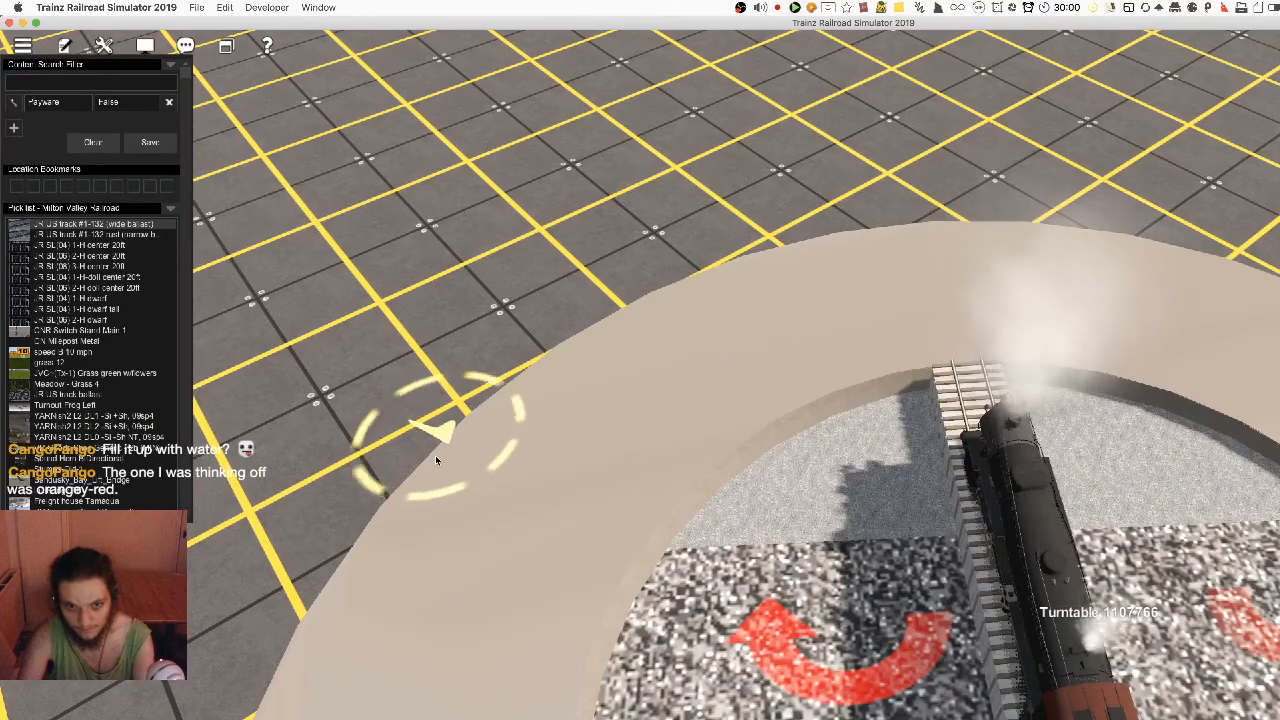
middle_drag(471, 474, 1030, 45)
right_drag(1270, 568, 620, 565)
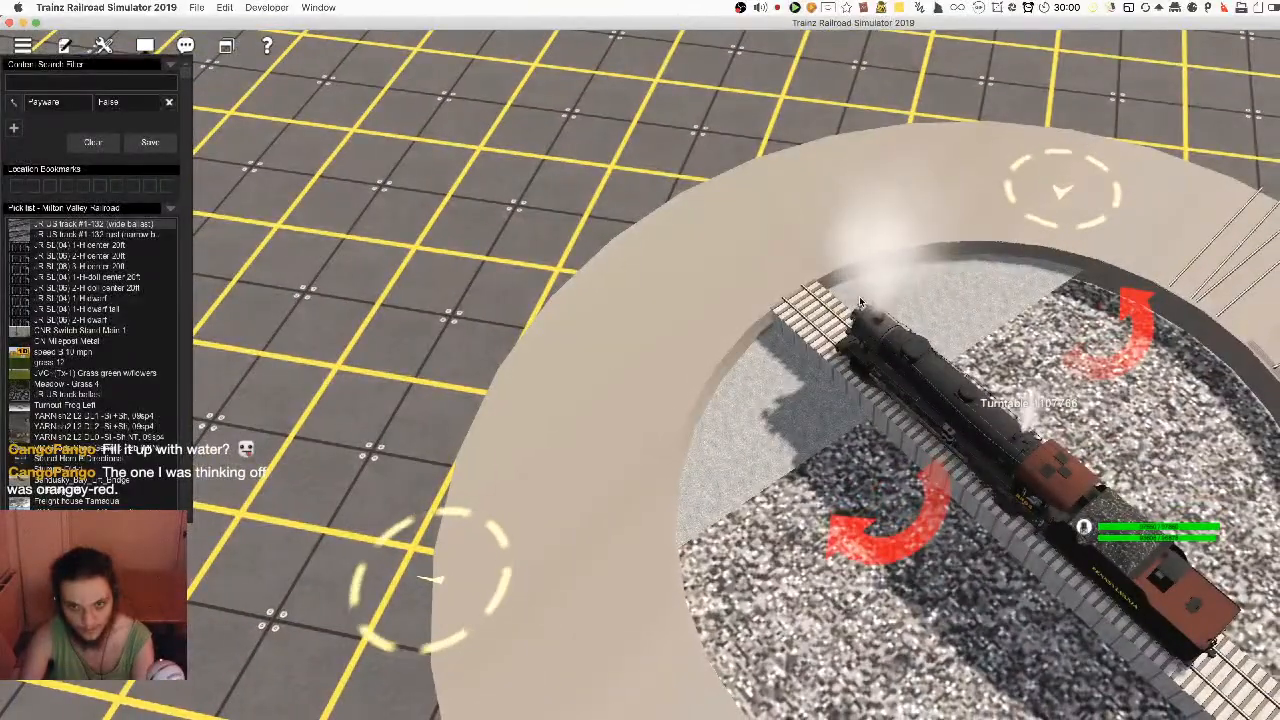
right_drag(1072, 180, 999, 628)
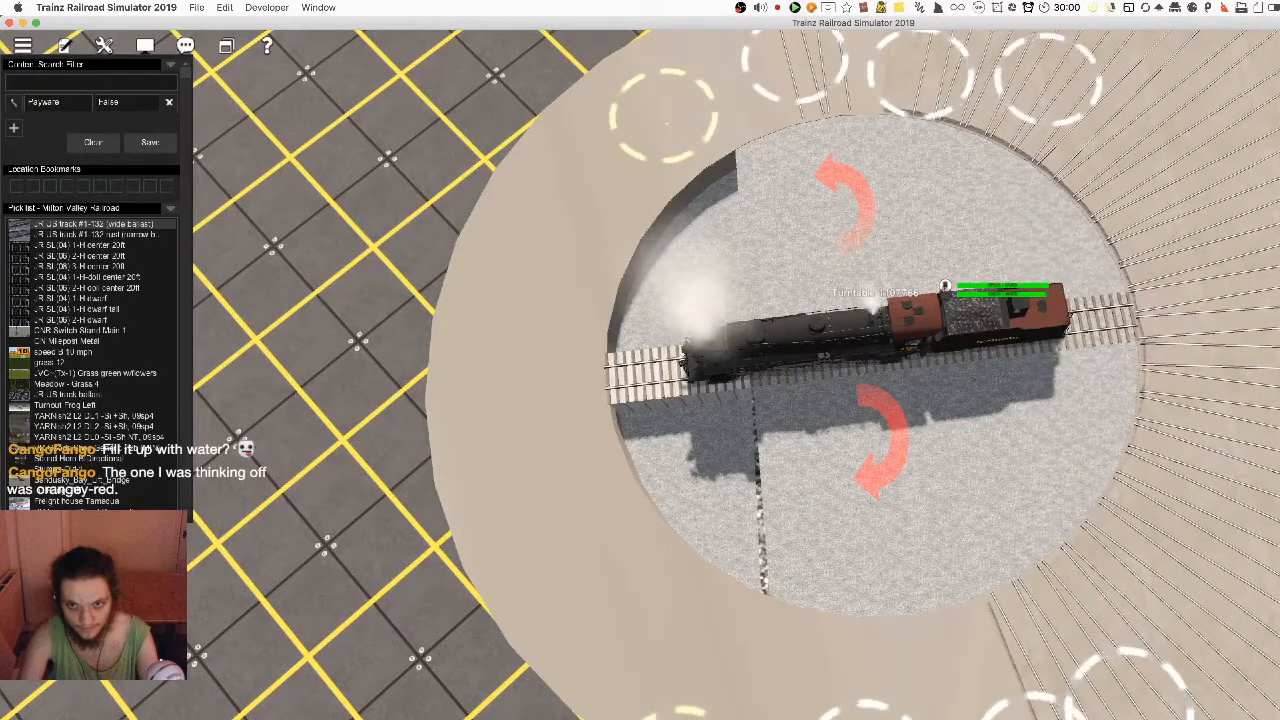
scroll(852, 183, down, 3)
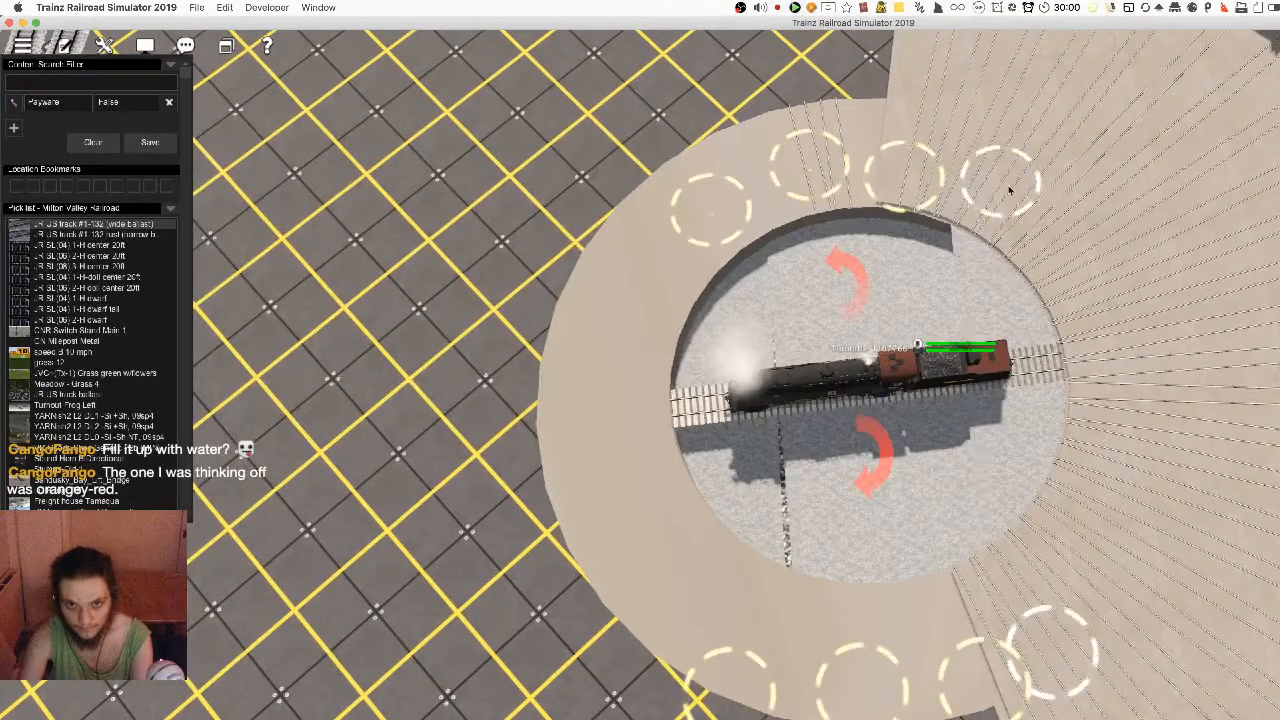
scroll(866, 716, up, 3)
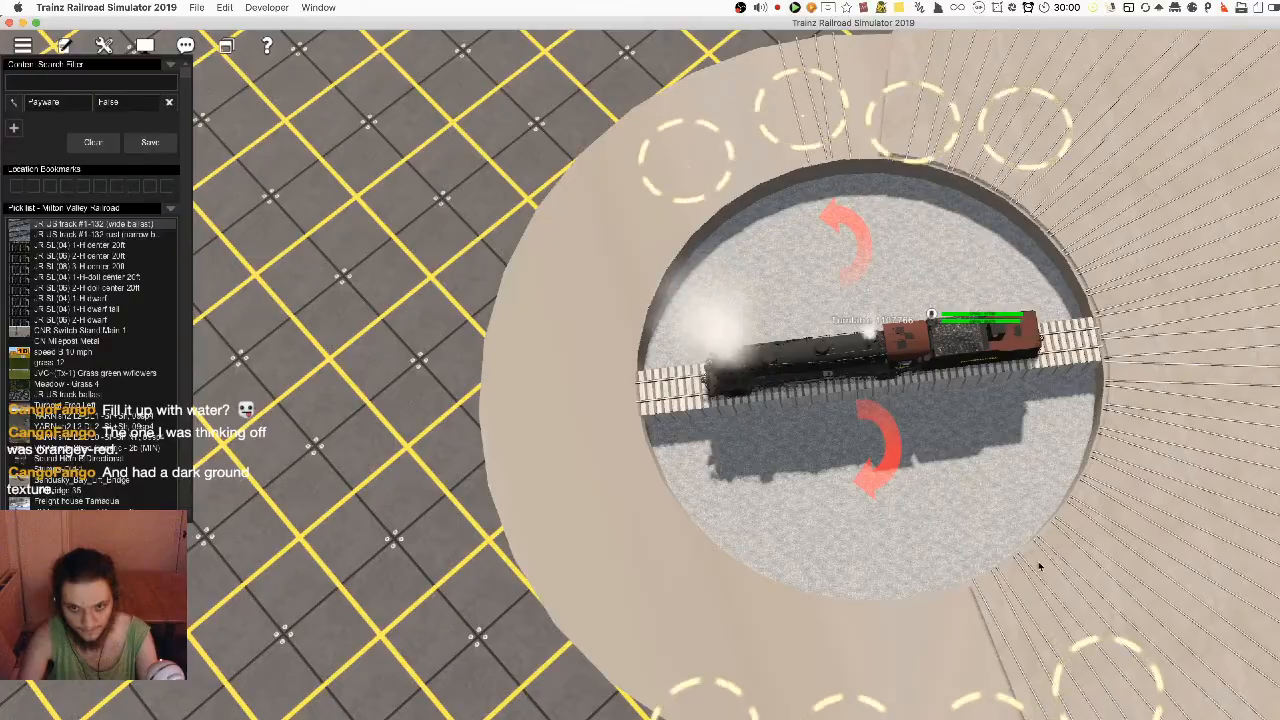
Inspect the gravel pit floor, the turntable bridge and the locomotive with its tender from low and close viewpoints
scroll(1015, 534, up, 5)
scroll(1015, 534, down, 8)
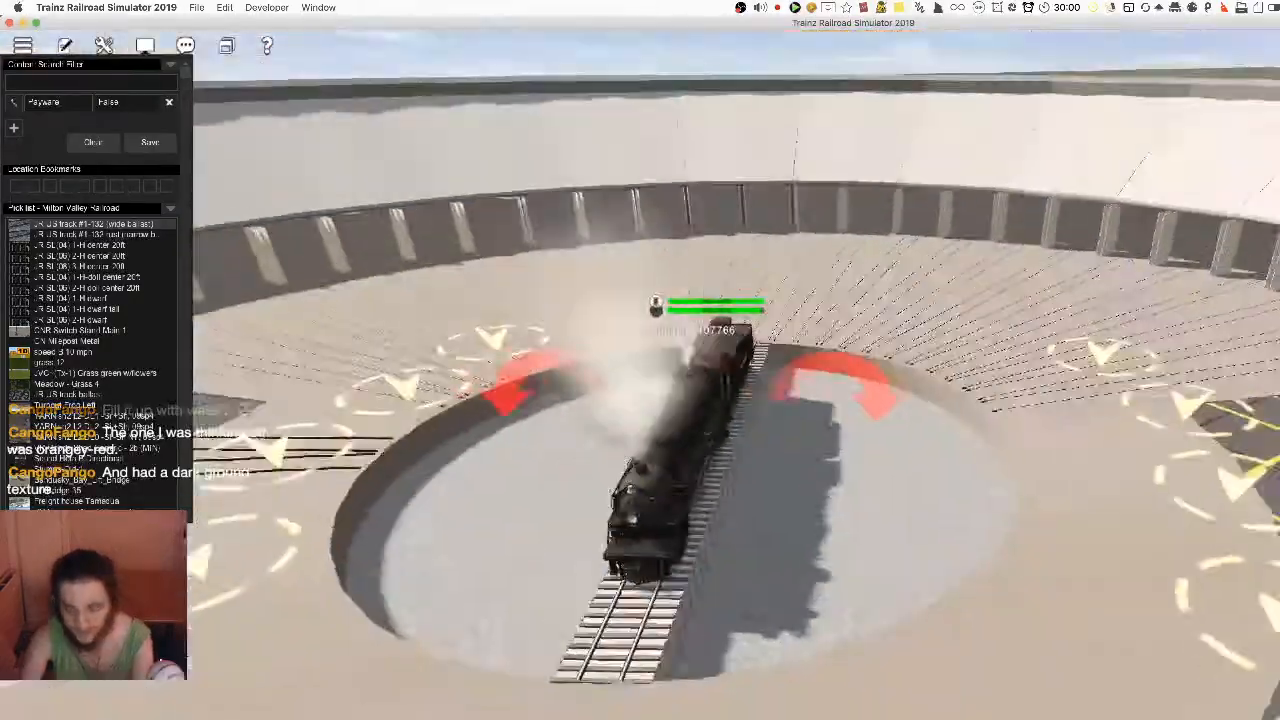
key(Left)
scroll(919, 508, up, 8)
right_drag(919, 508, 1002, 567)
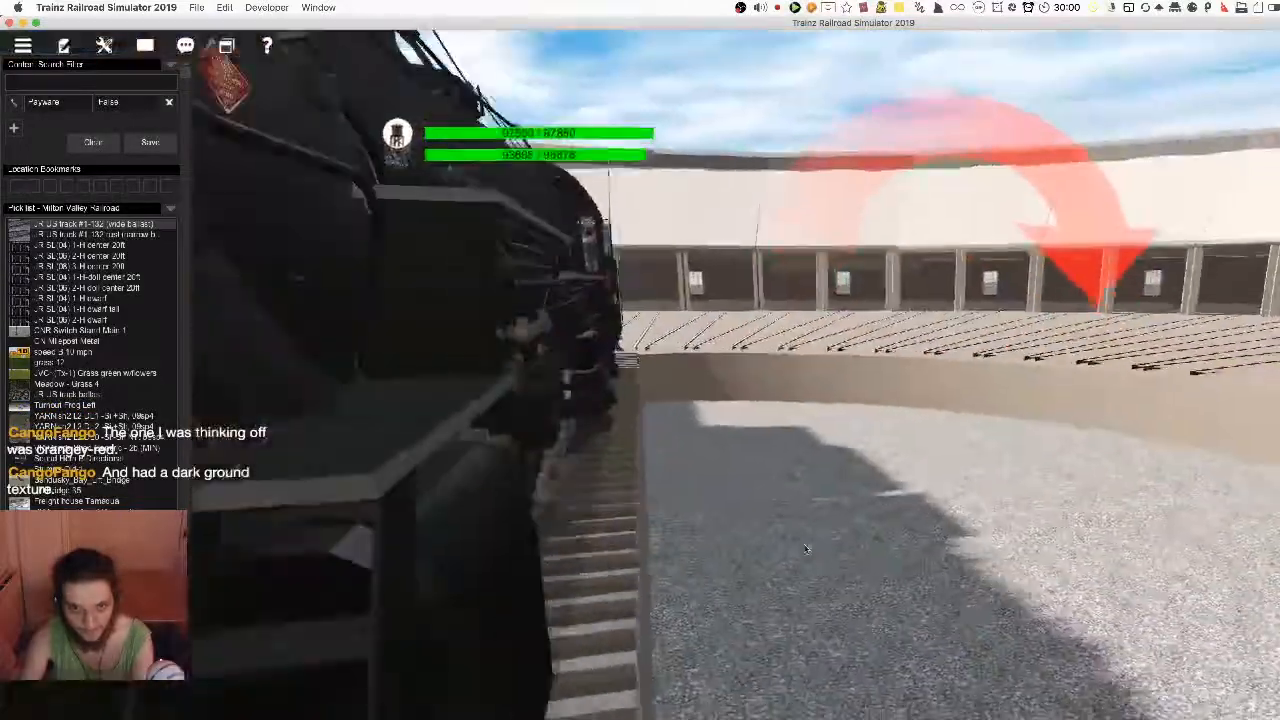
scroll(796, 600, down, 5)
scroll(977, 683, down, 8)
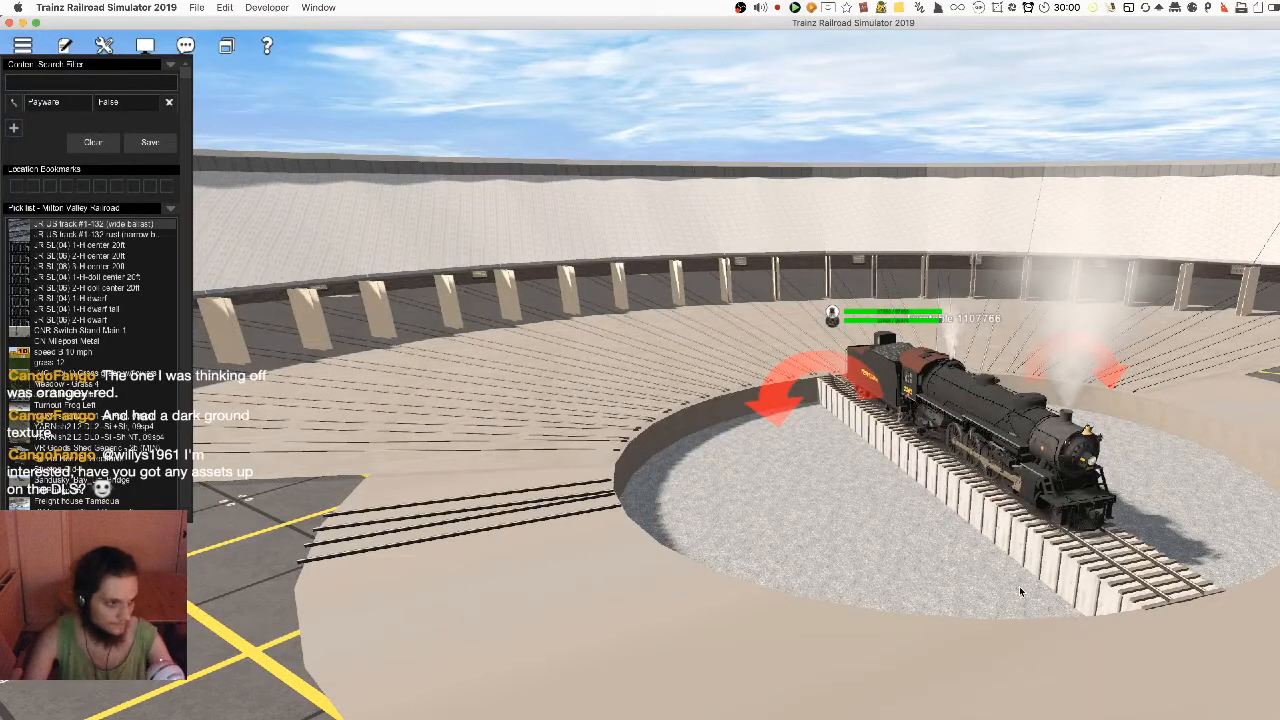
right_drag(1037, 543, 860, 565)
scroll(860, 565, up, 3)
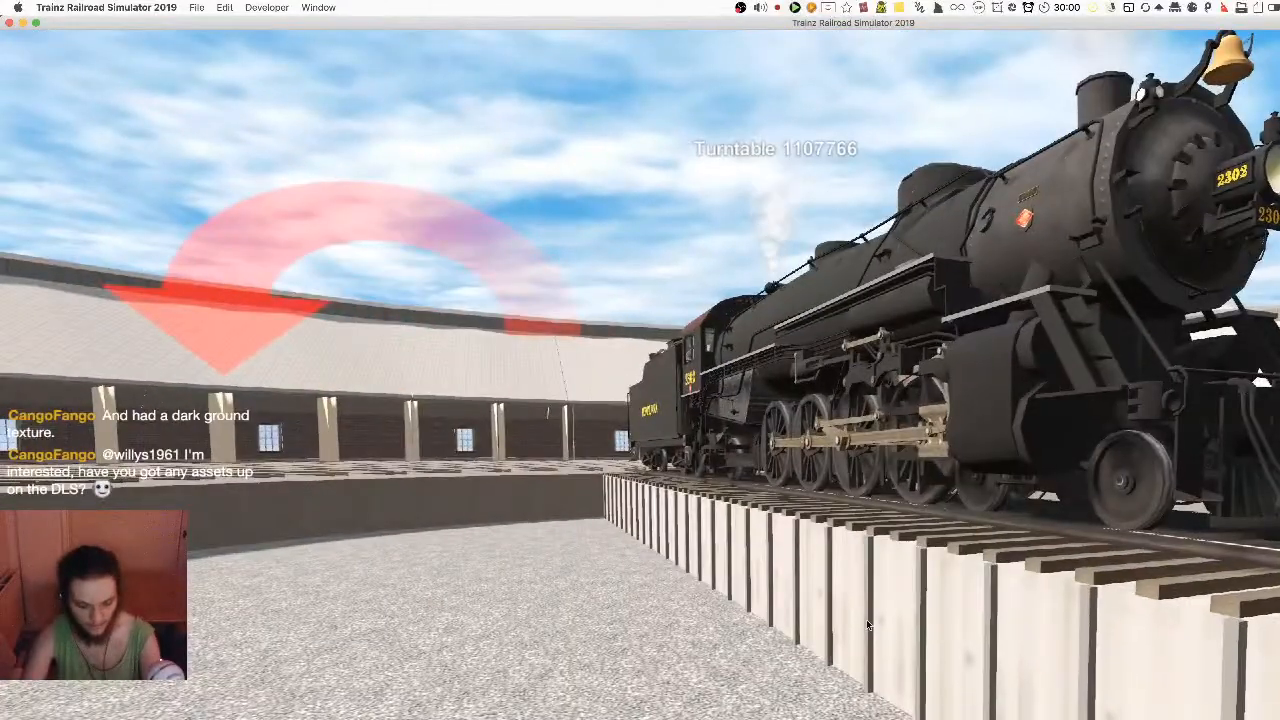
right_drag(868, 625, 885, 600)
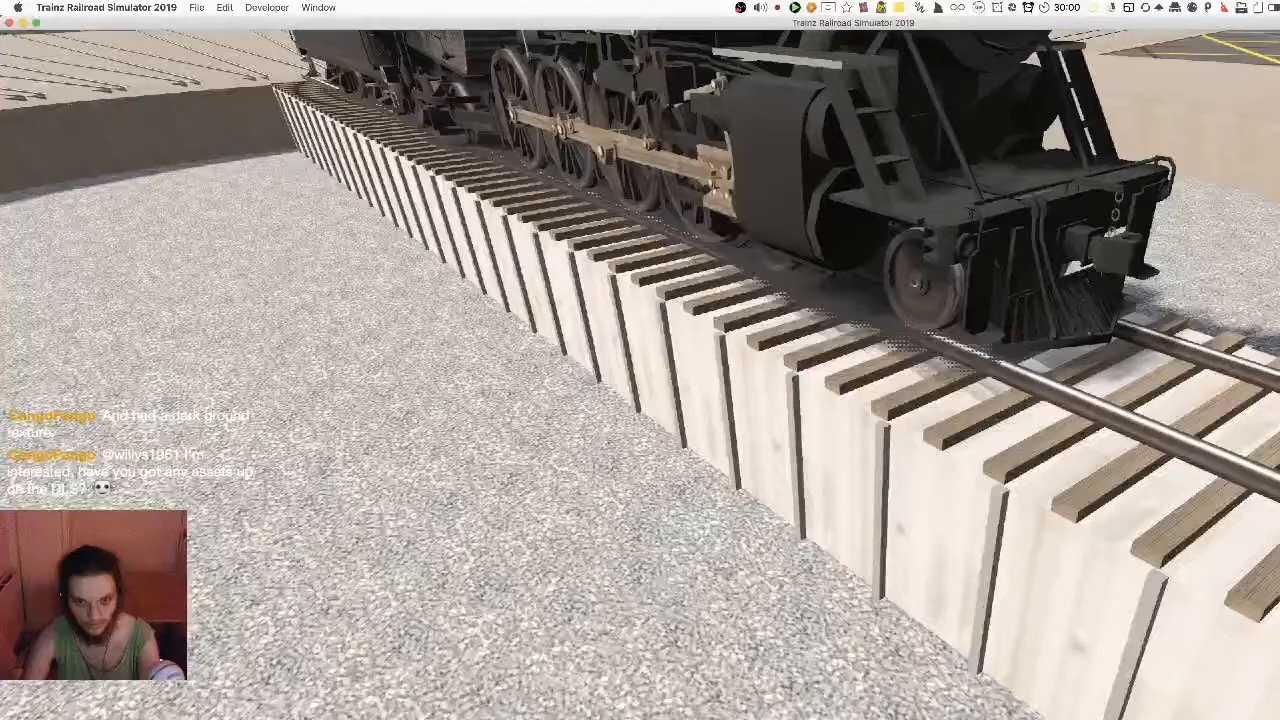
key(super+Tab)
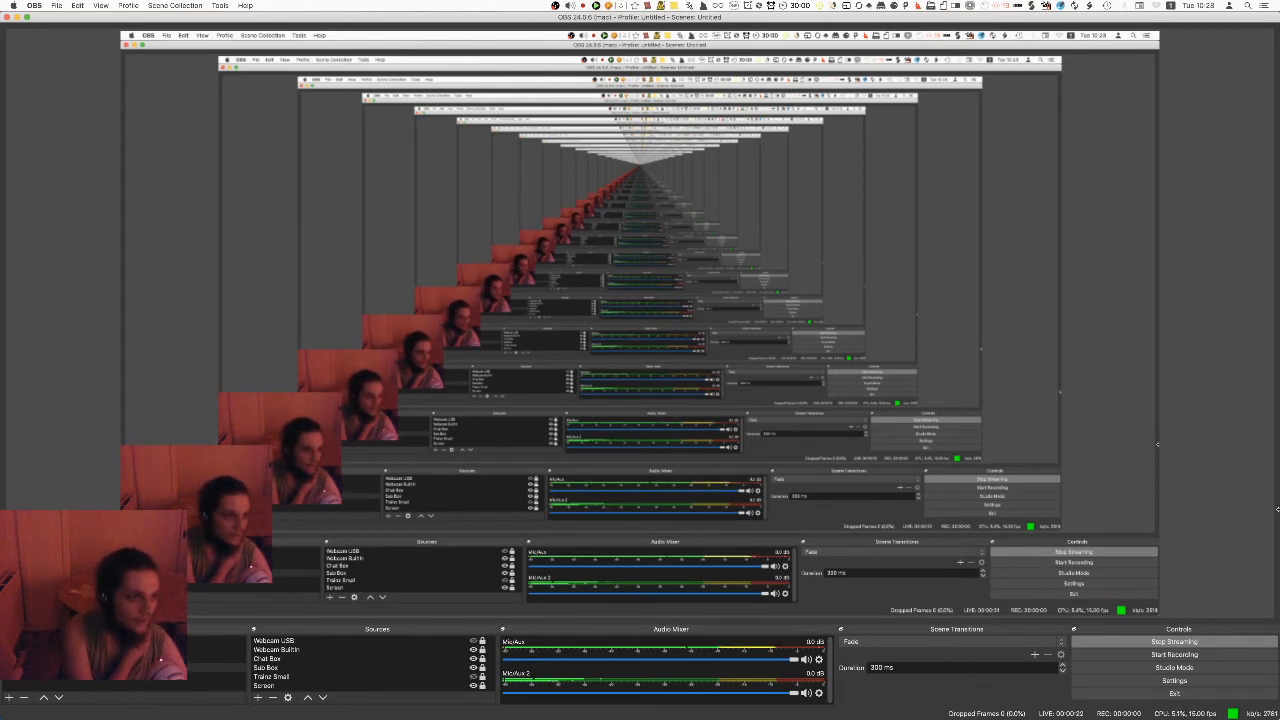
key(super+Tab)
key(super+Tab)
key(super+Tab)
key(super+Tab)
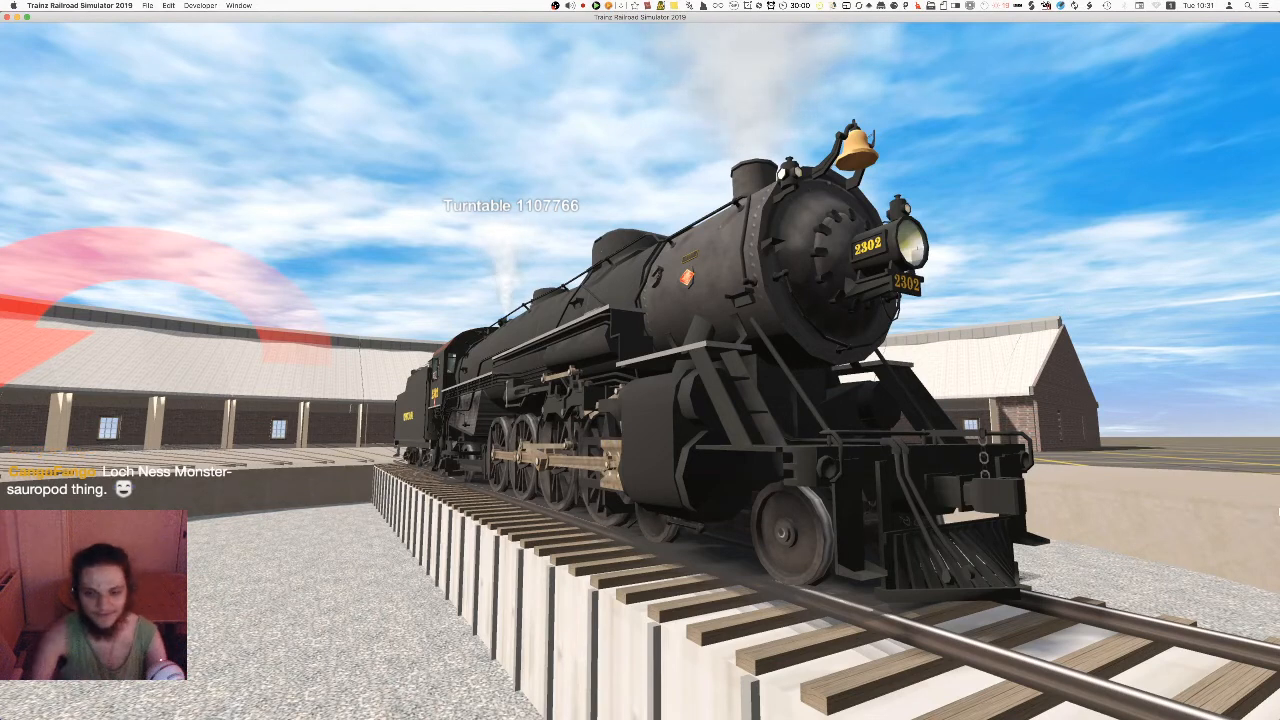
Bring back the editing interface with the turntable and the roundhouse in view
right_drag(967, 427, 967, 550)
scroll(967, 550, down, 5)
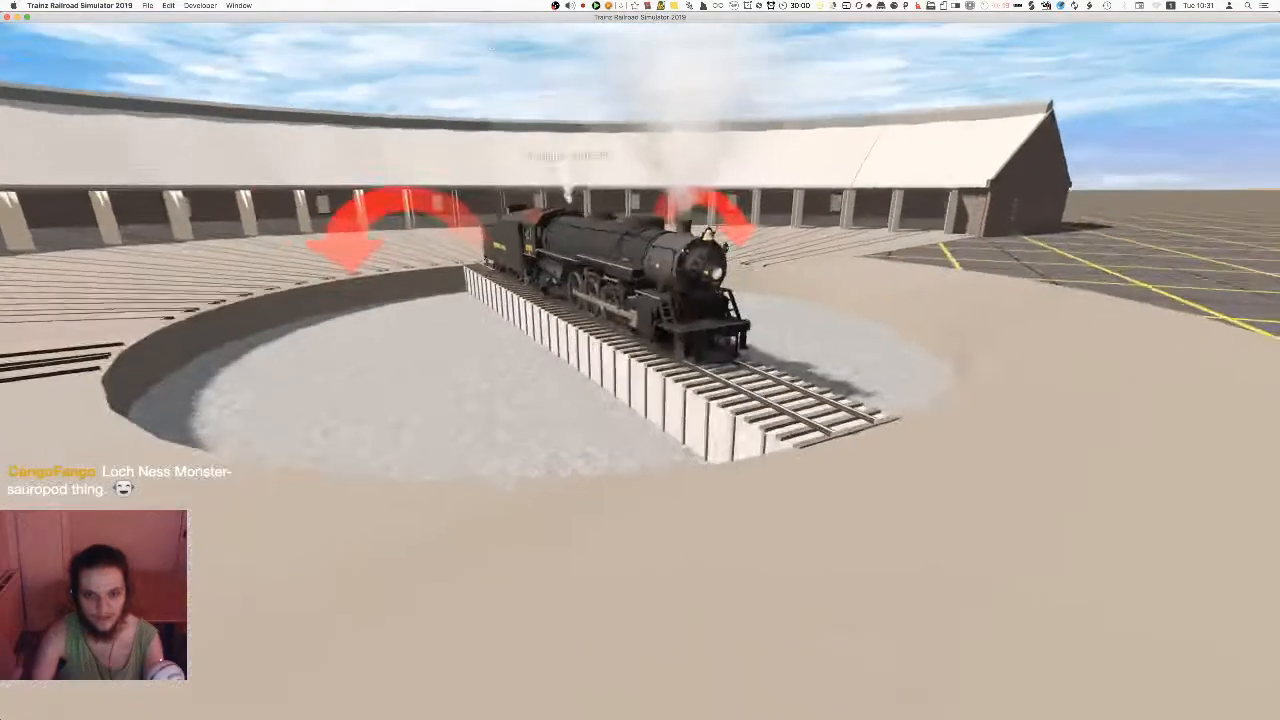
scroll(966, 427, down, 5)
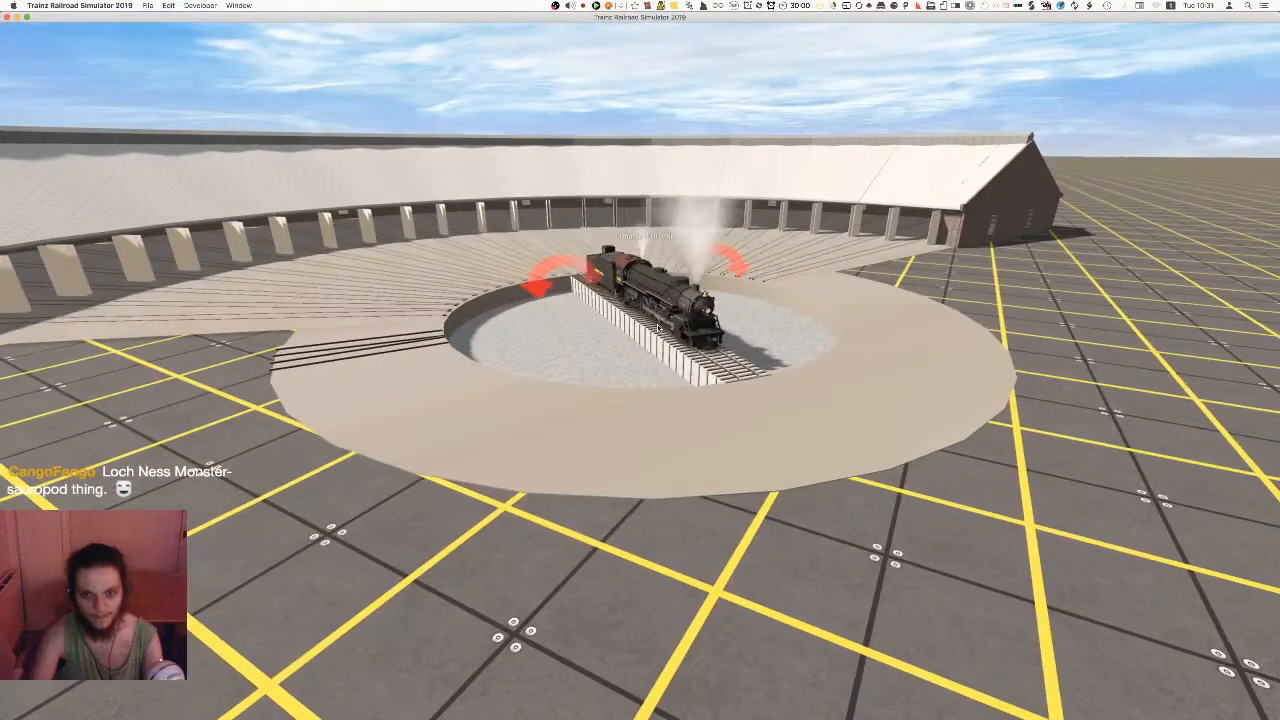
scroll(630, 348, up, 2)
key(Escape)
click(718, 390)
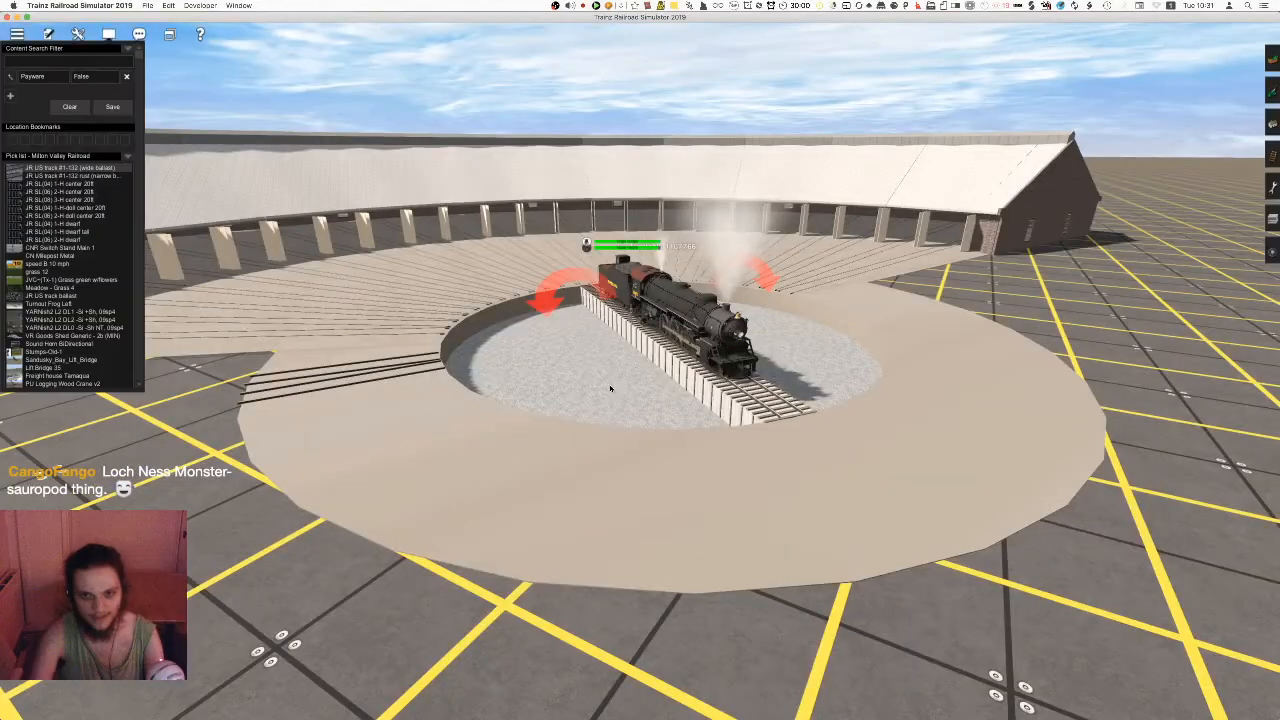
Delete the locomotive and tender from the turntable bridge
scroll(611, 389, down, 5)
key(F3)
right_drag(611, 389, 1168, 101)
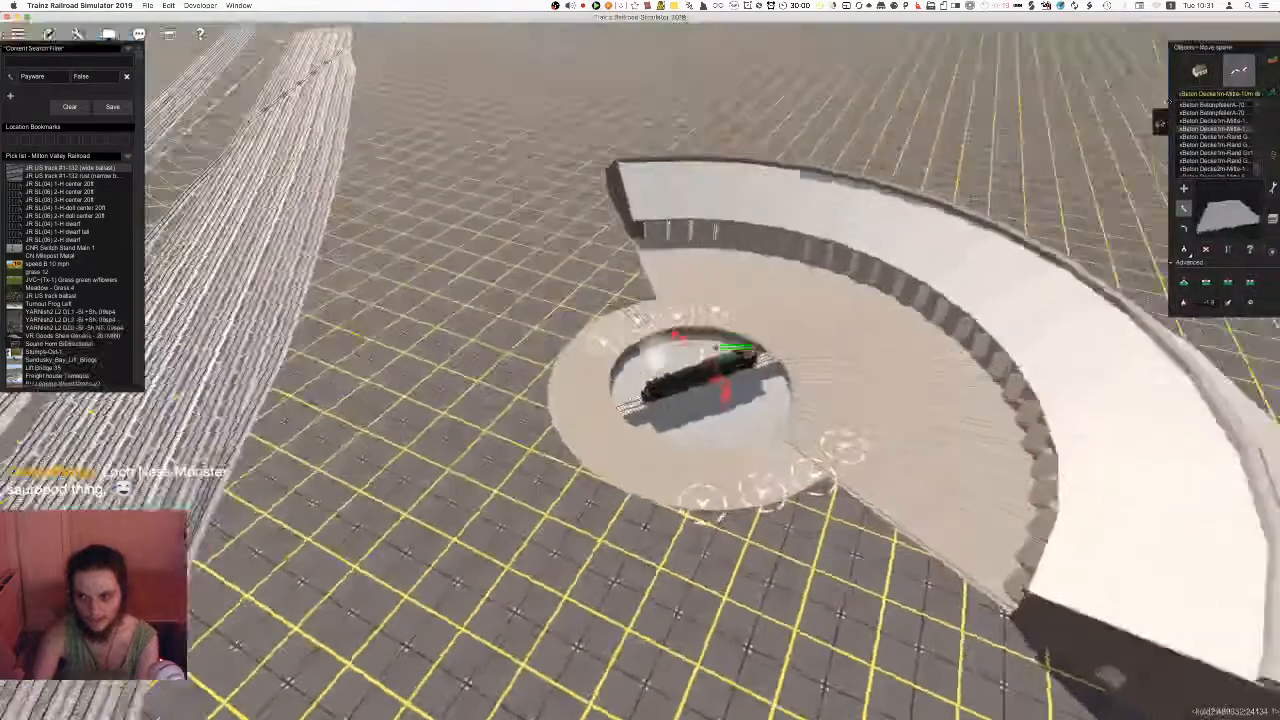
key(Up)
click(1199, 71)
right_drag(1036, 288, 1021, 220)
right_drag(891, 137, 921, 368)
scroll(640, 400, down, 3)
scroll(606, 277, down, 3)
scroll(866, 396, up, 3)
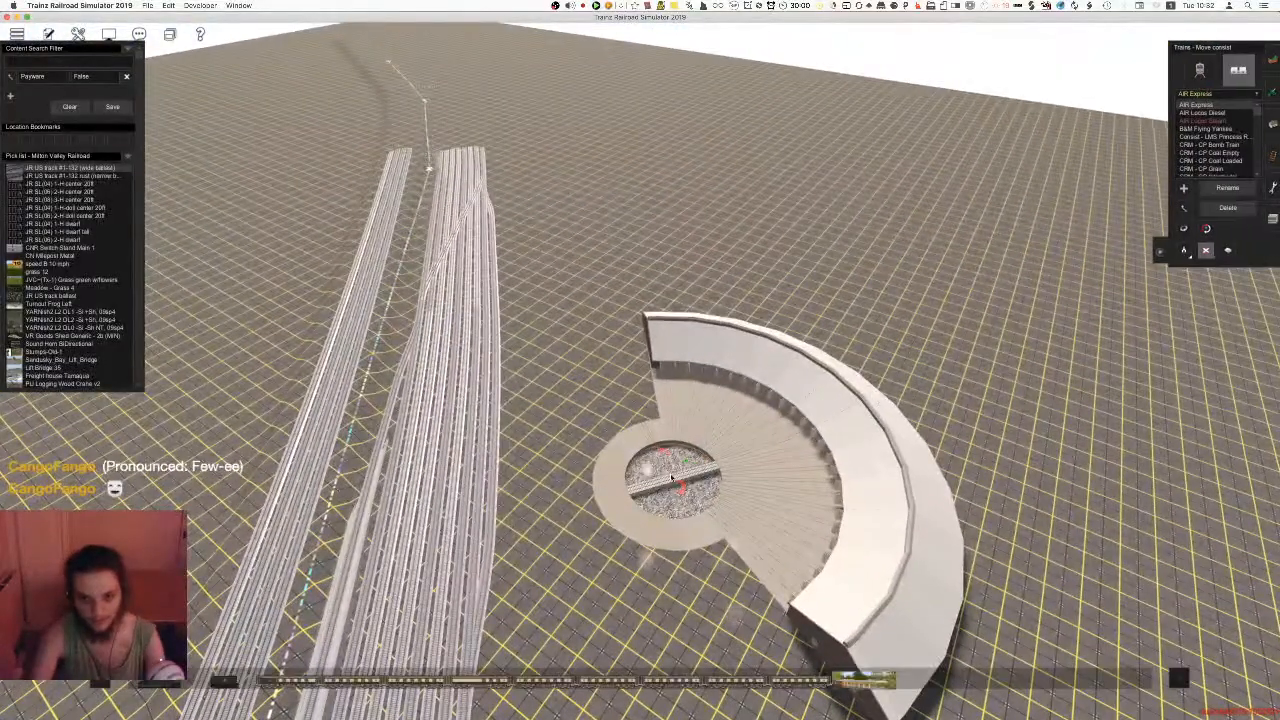
right_click(671, 477)
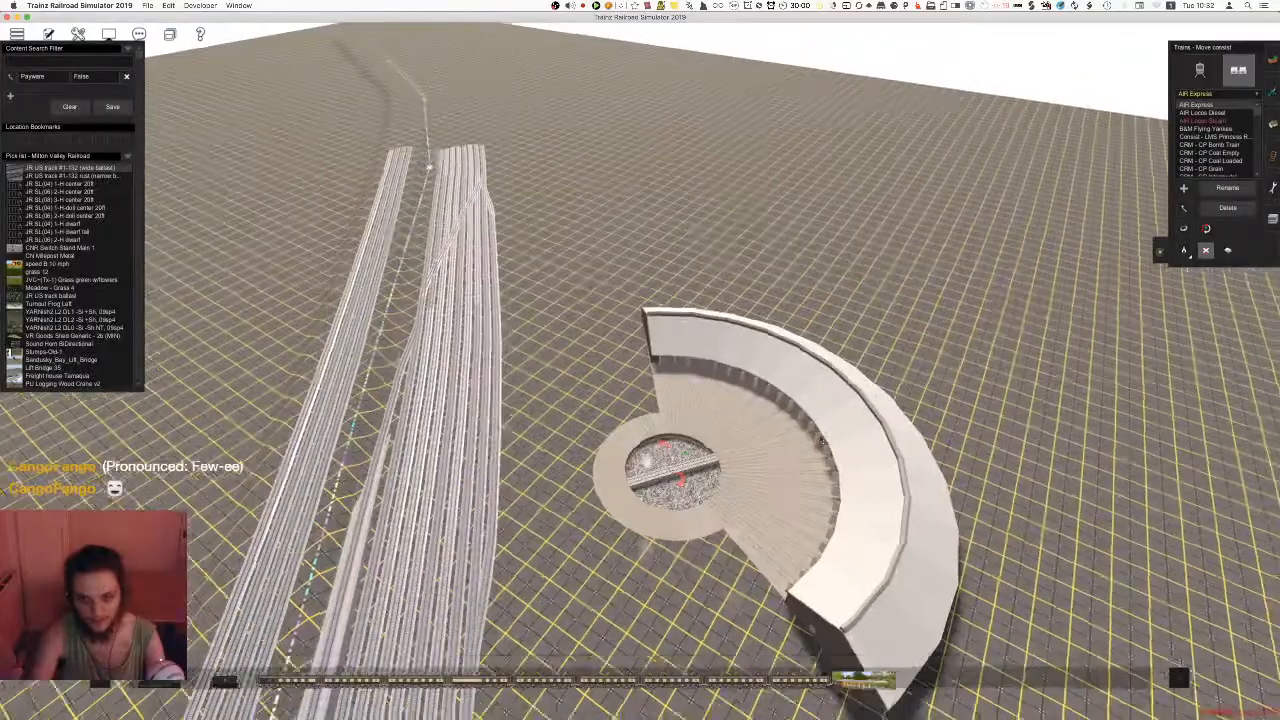
scroll(671, 477, down, 4)
Rotate the combined roundhouse and turntable to about 235 degrees so its open side faces the yard tracks
click(1273, 188)
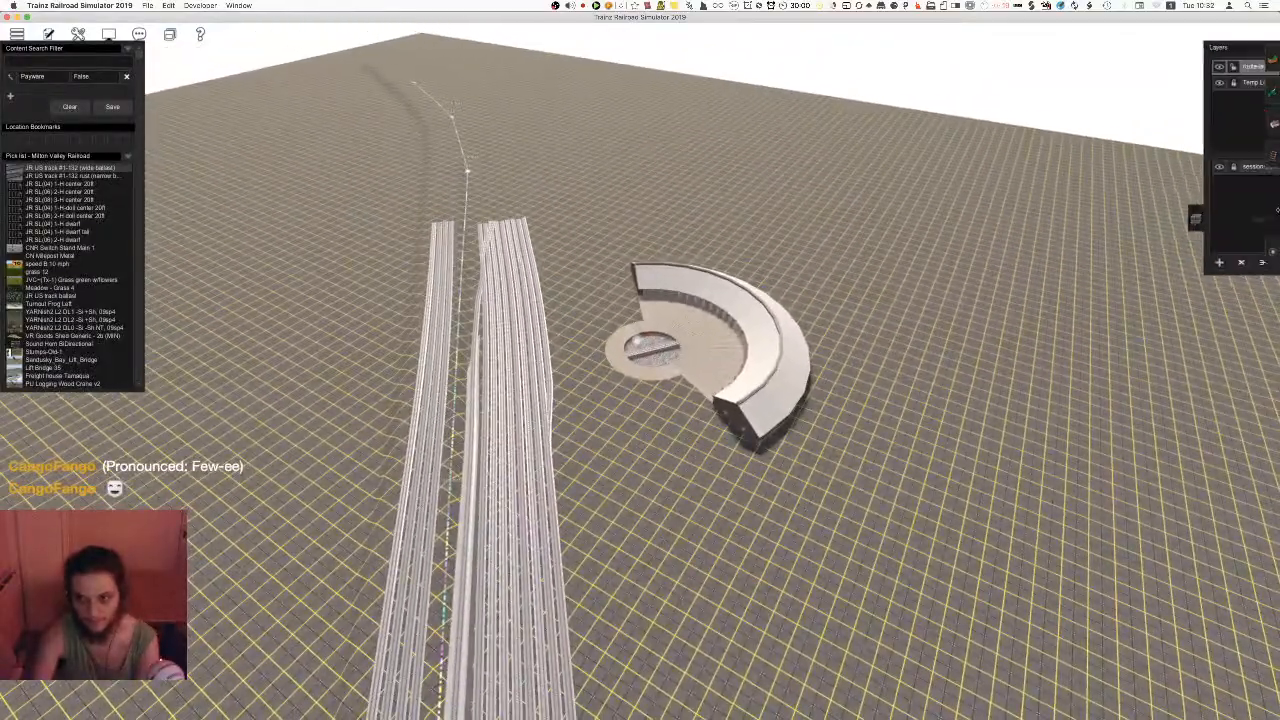
key(Up)
key(Left)
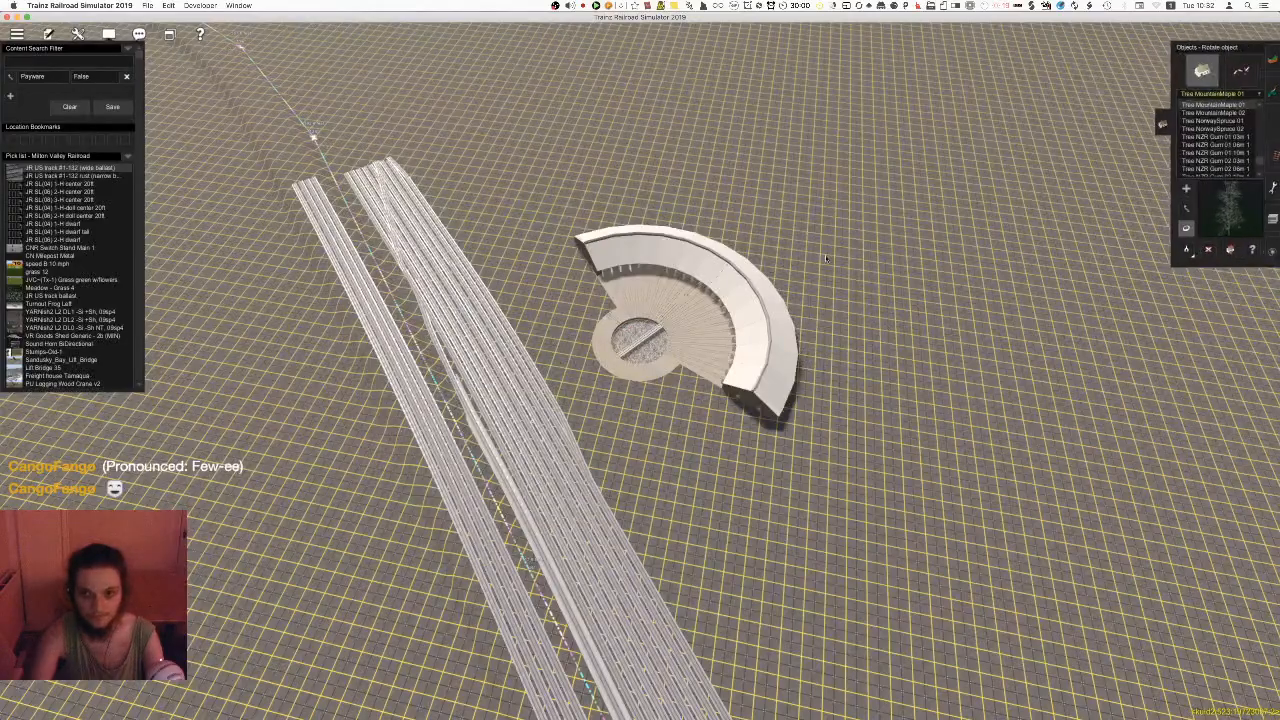
scroll(604, 378, up, 10)
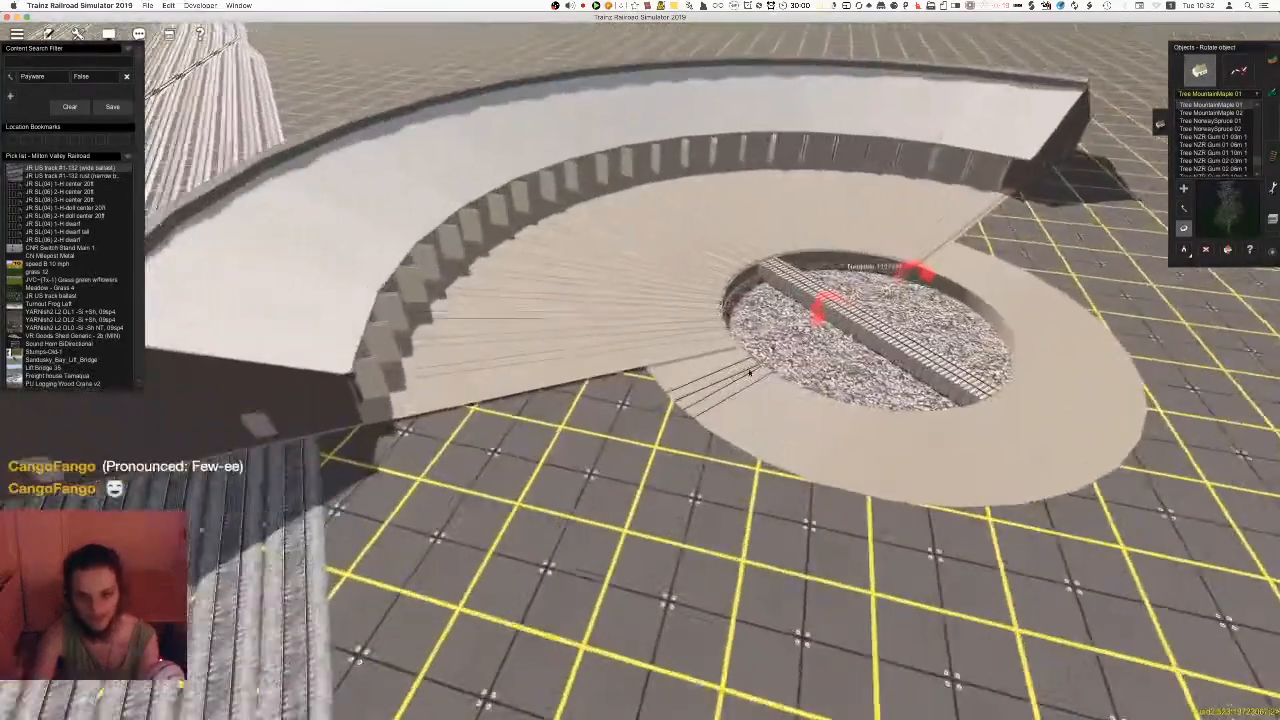
scroll(750, 372, down, 15)
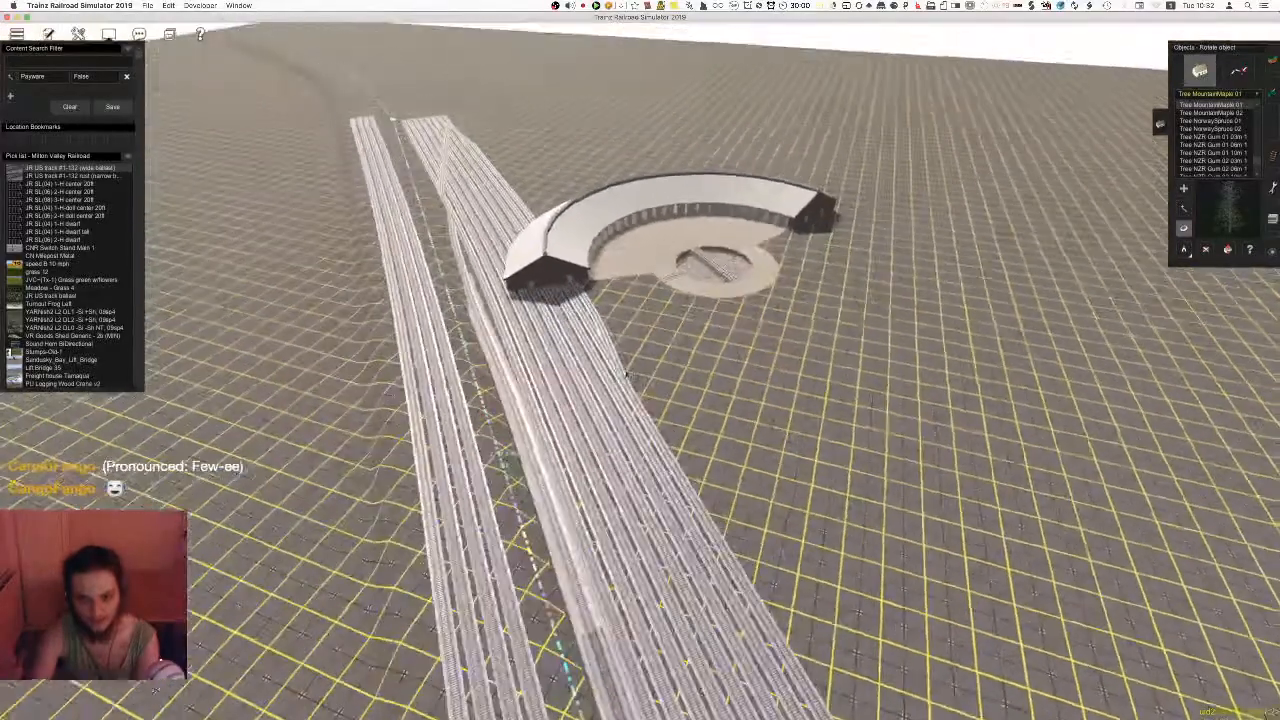
scroll(628, 376, down, 2)
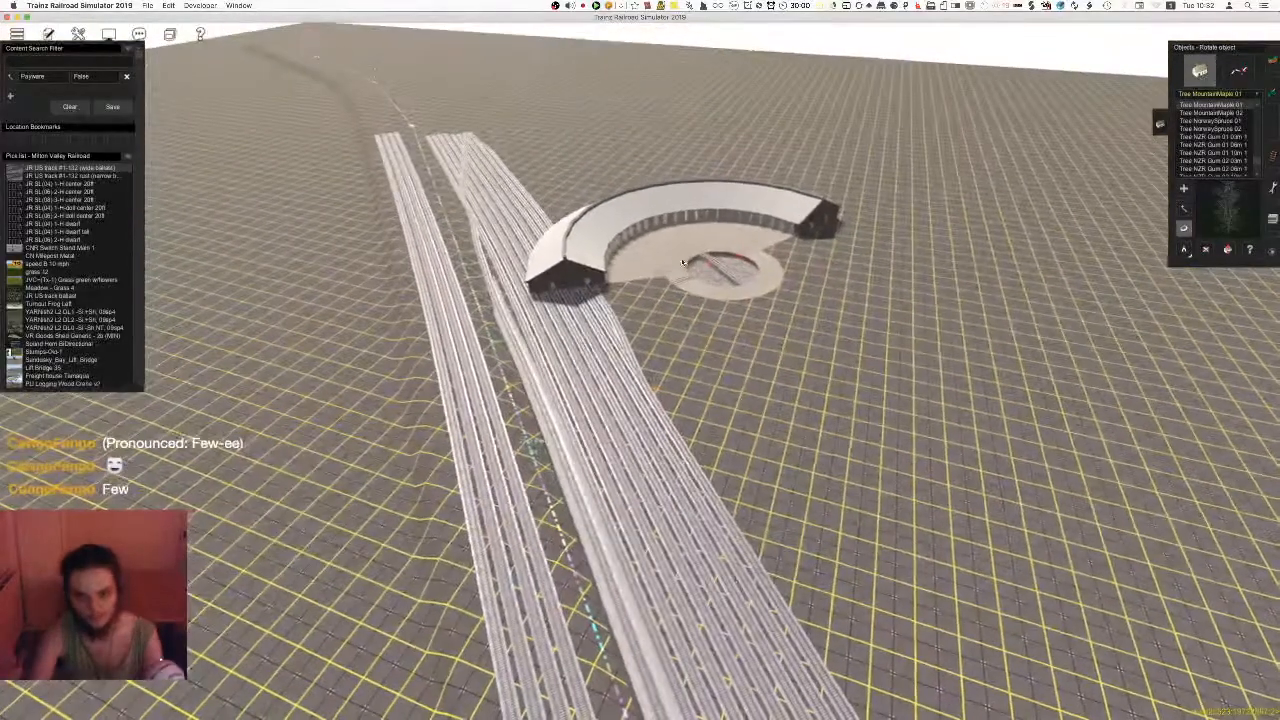
drag(714, 264, 655, 264)
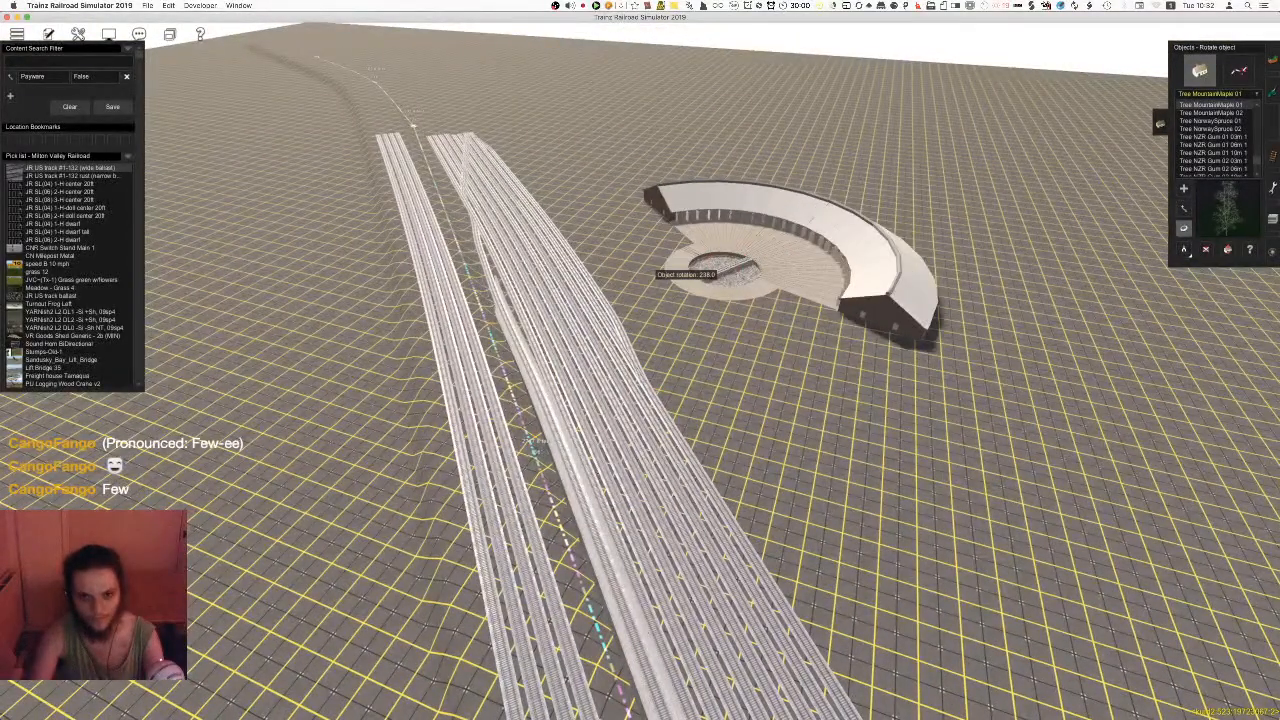
right_click(685, 295)
scroll(608, 386, down, 5)
Move the roundhouse and turntable to a new position farther along the outer side of the yard tracks
key(Right)
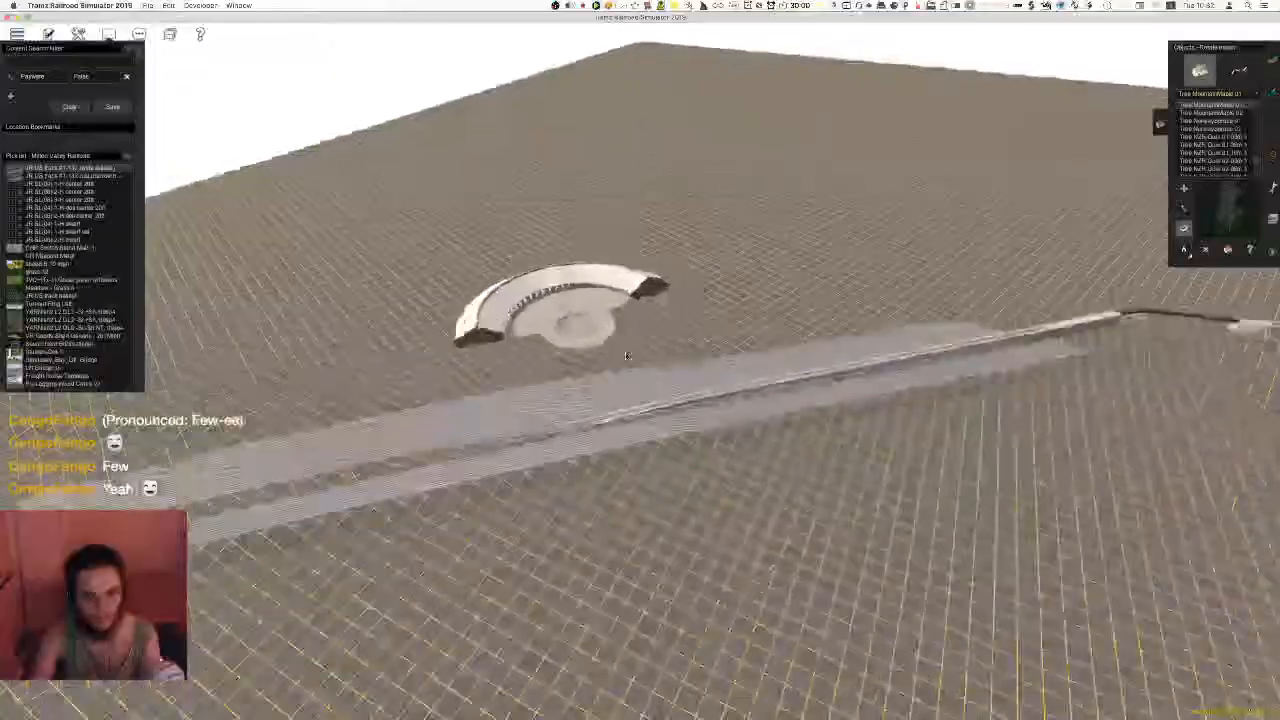
key(Up)
key(Left)
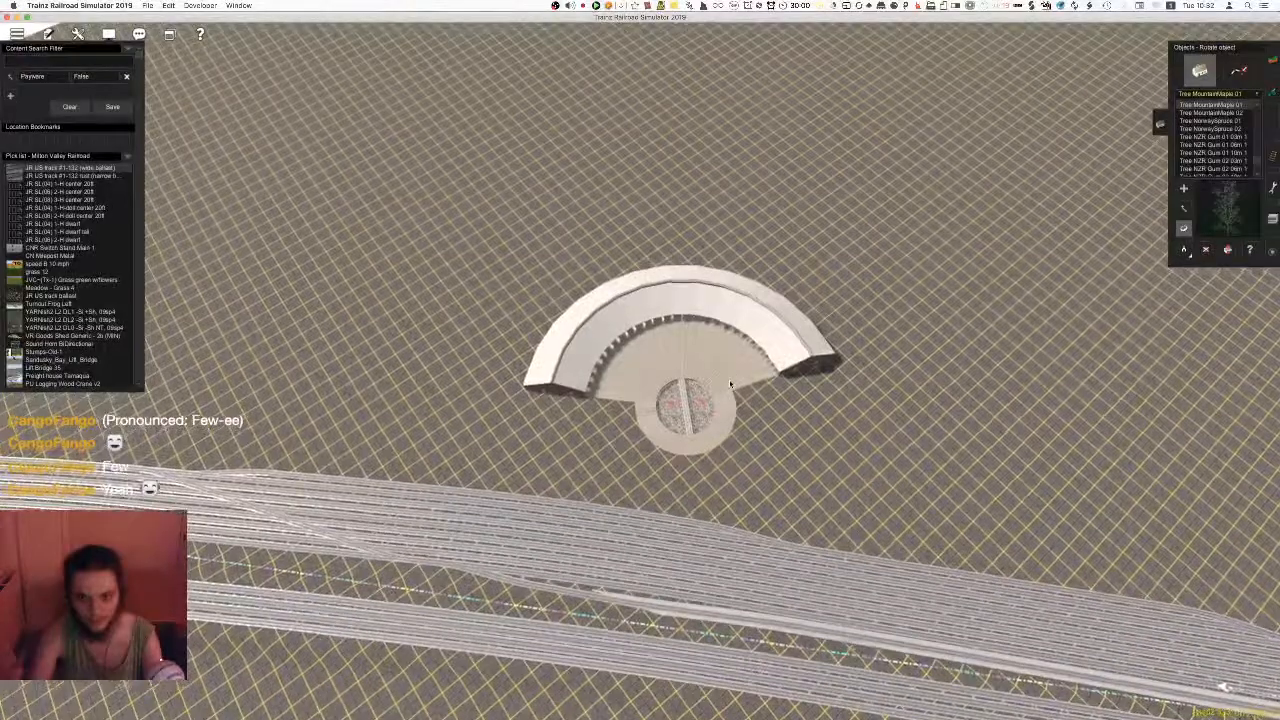
key(Right)
key(m)
drag(628, 355, 996, 334)
key(Right)
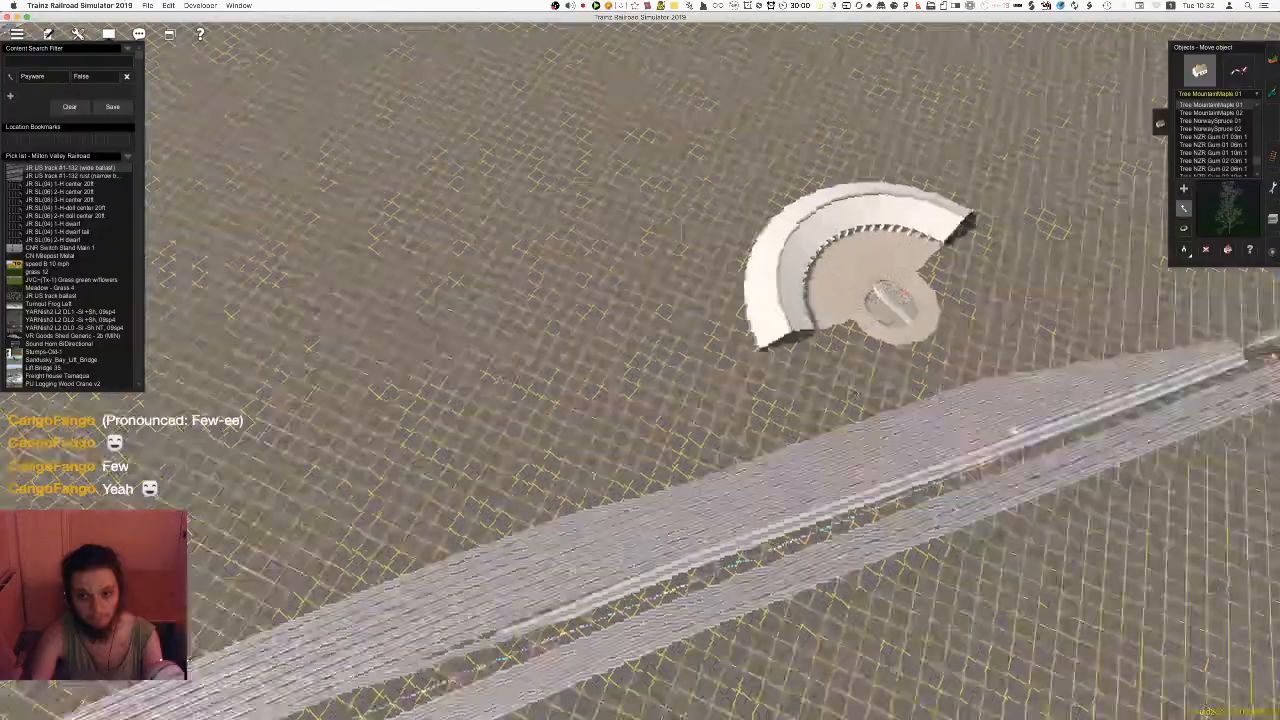
Examine how the turntable's approach tracks line up with the yard and follow the yard tracks to their far end
key(Left)
key(Left)
key(Down)
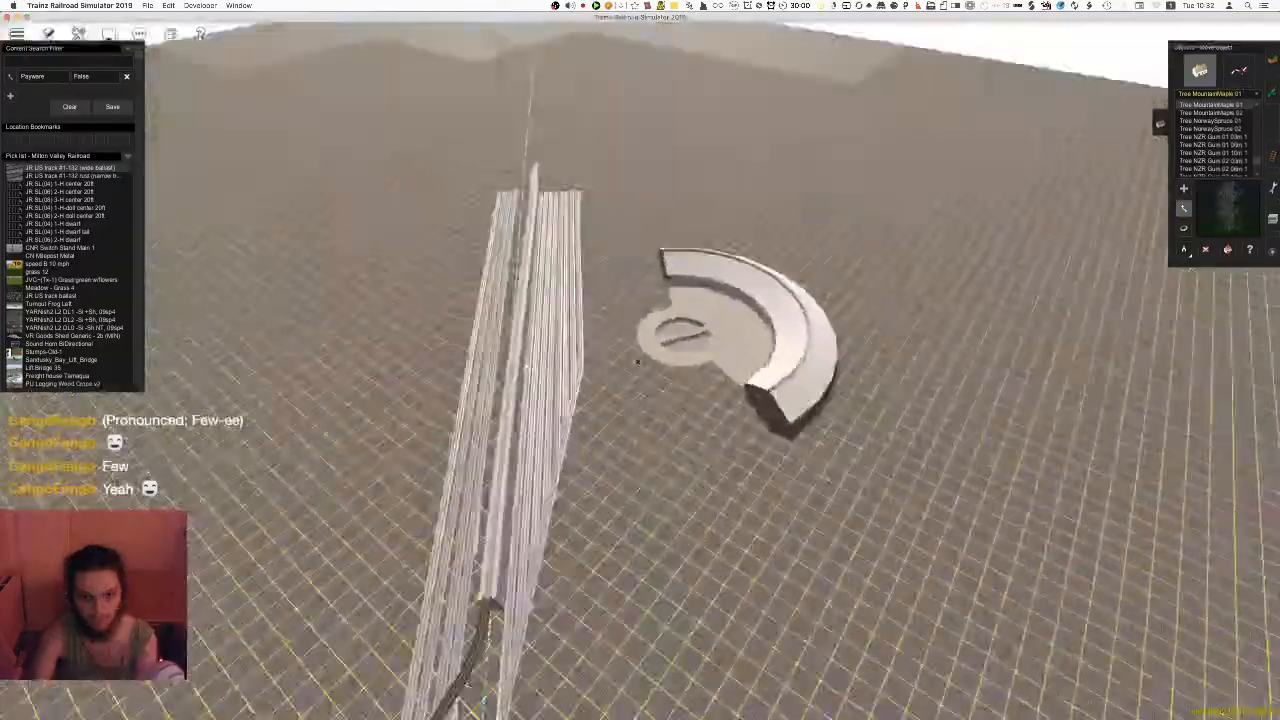
scroll(672, 362, up, 5)
scroll(679, 391, up, 5)
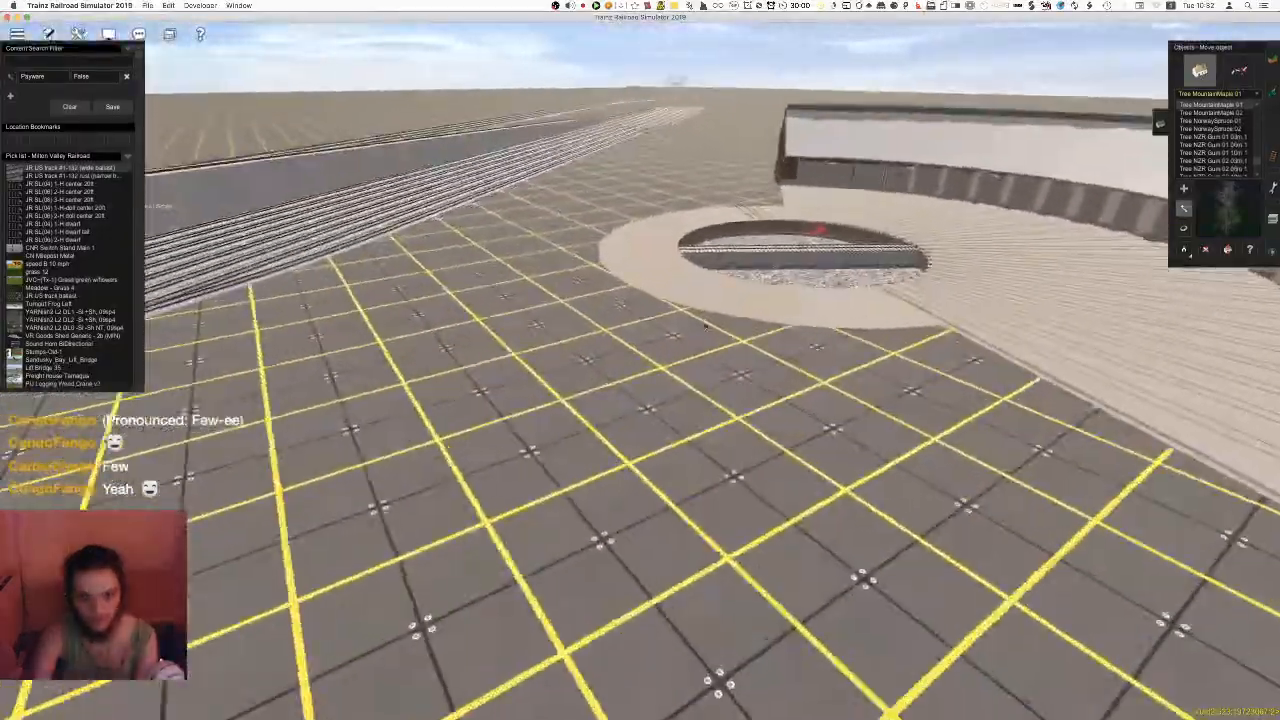
right_click(703, 294)
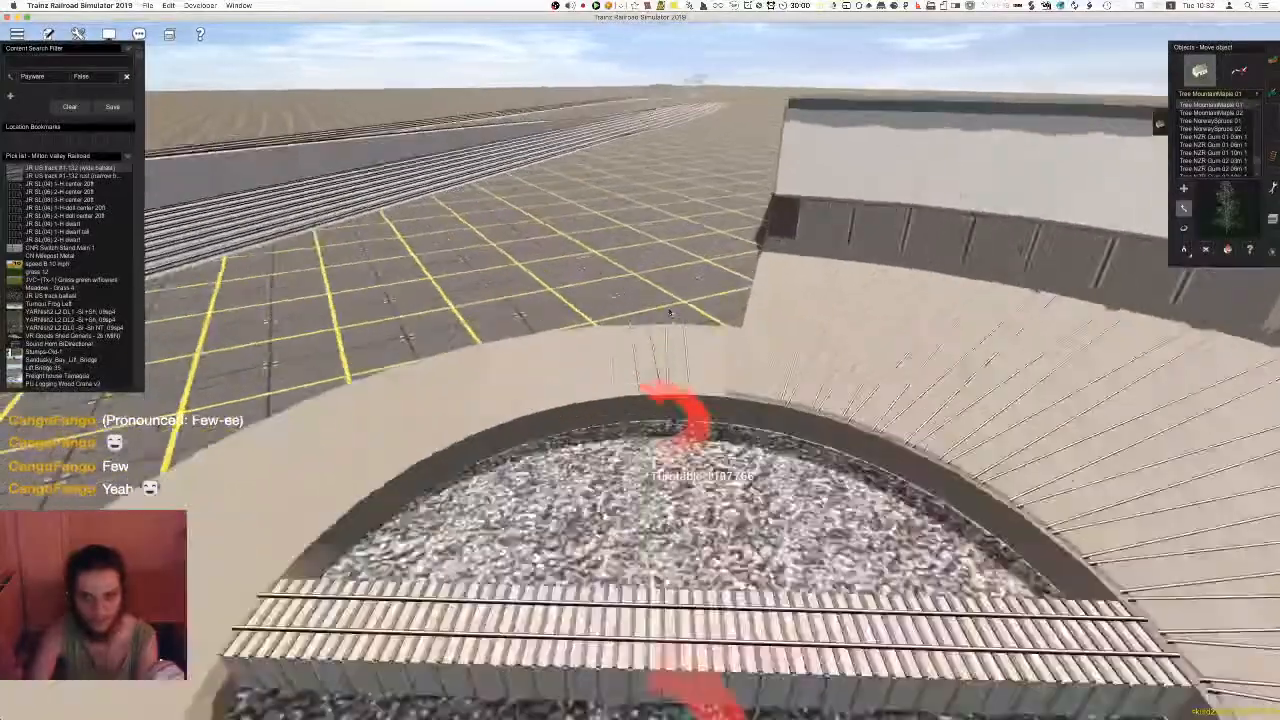
scroll(656, 323, up, 3)
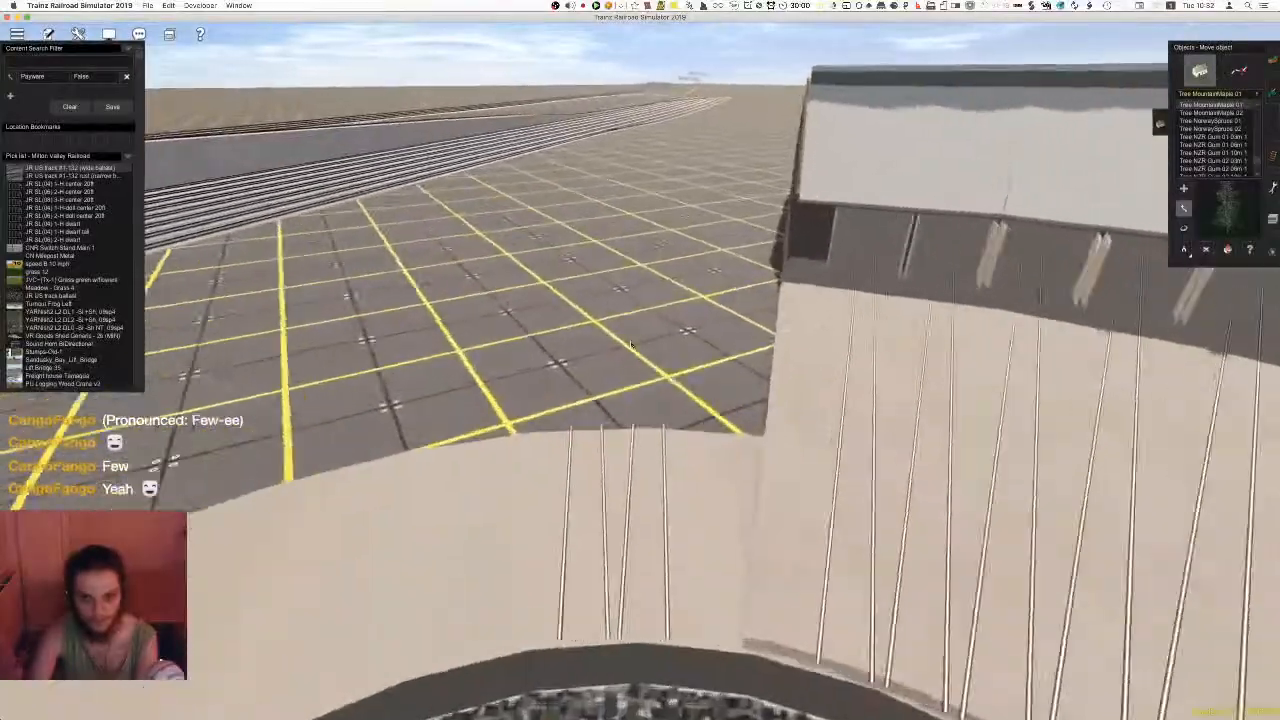
right_drag(640, 381, 640, 252)
key(Up)
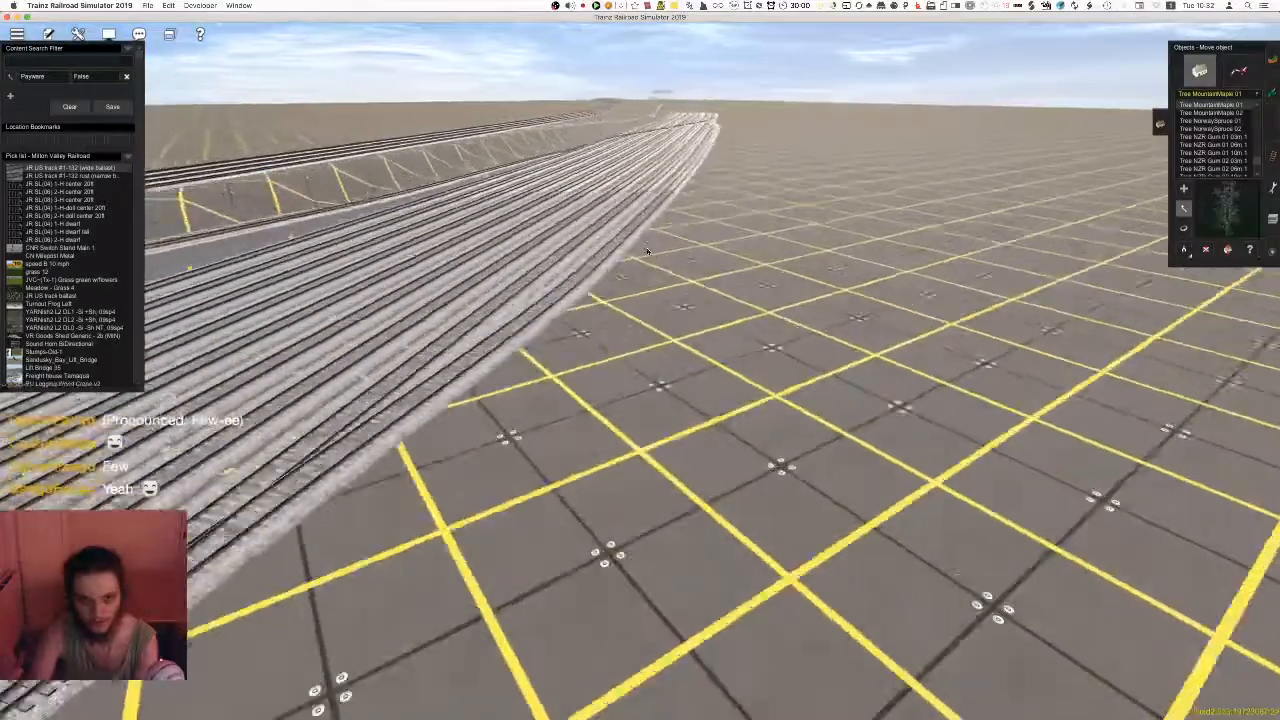
key(Up)
right_drag(645, 300, 630, 535)
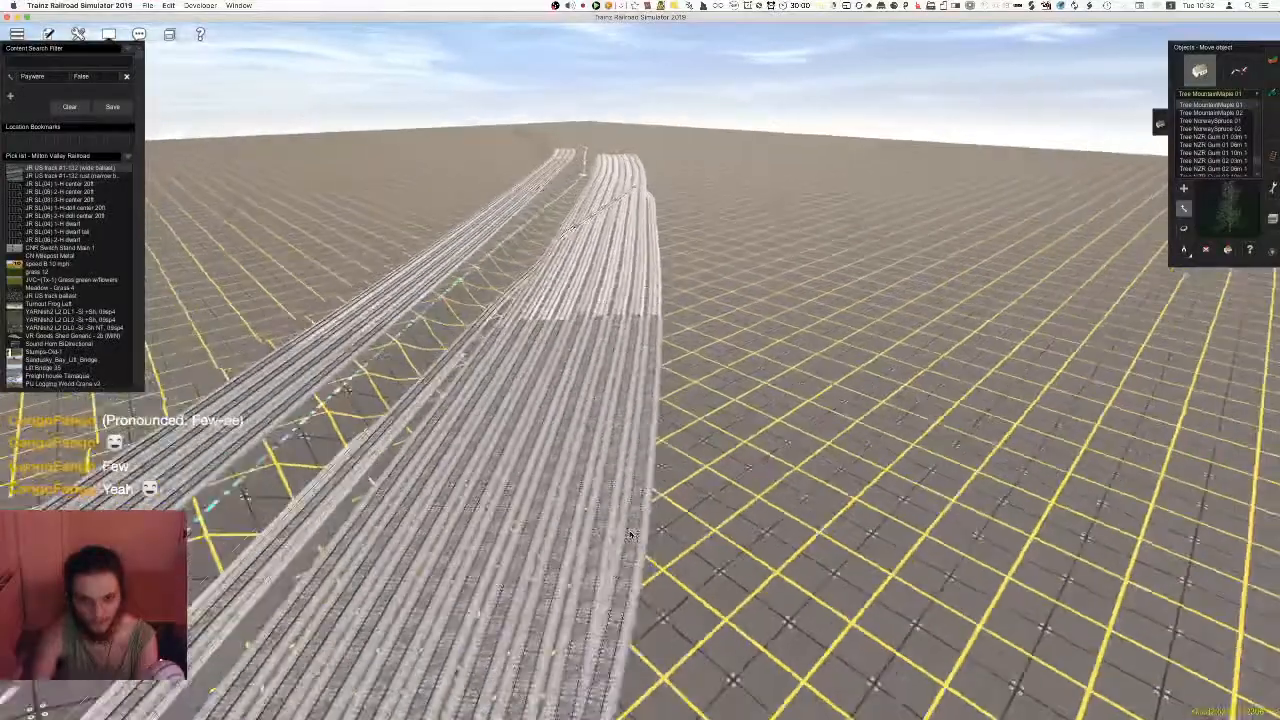
right_drag(651, 433, 585, 254)
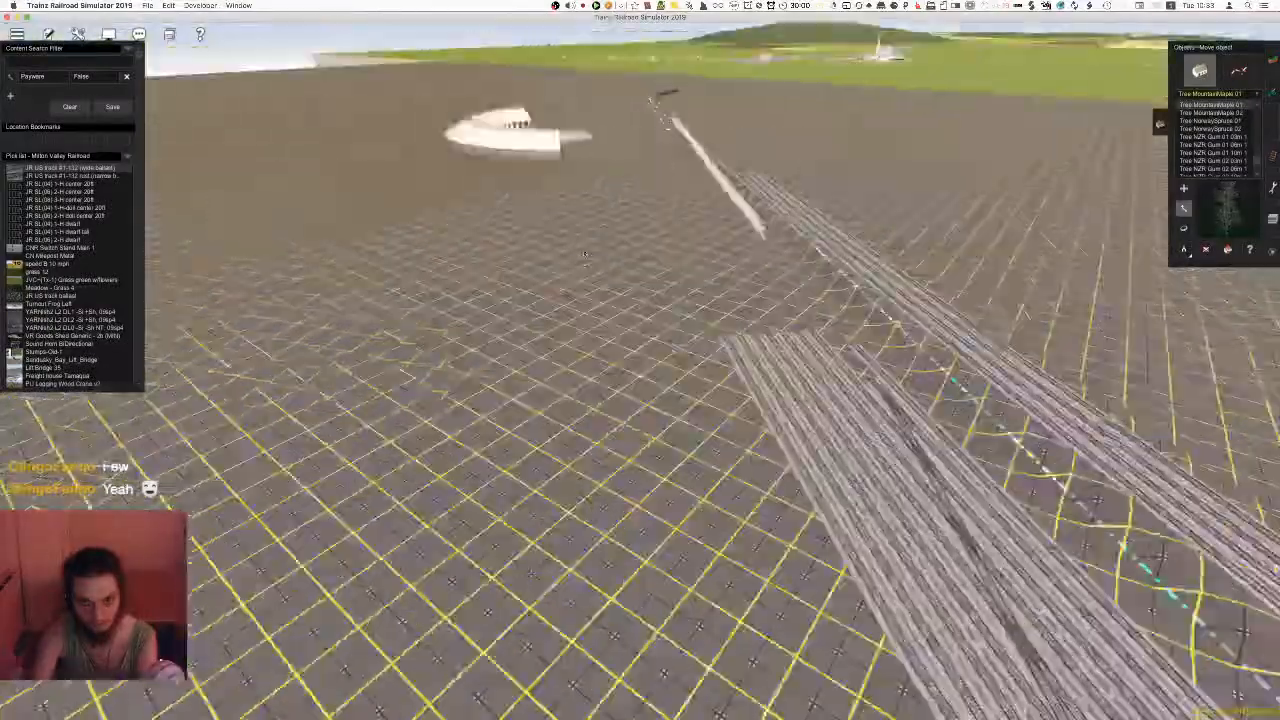
Examine the roundhouse and turntable's position relative to the yard tracks from above and from both ends of the yard
right_drag(634, 311, 628, 395)
drag(641, 283, 793, 302)
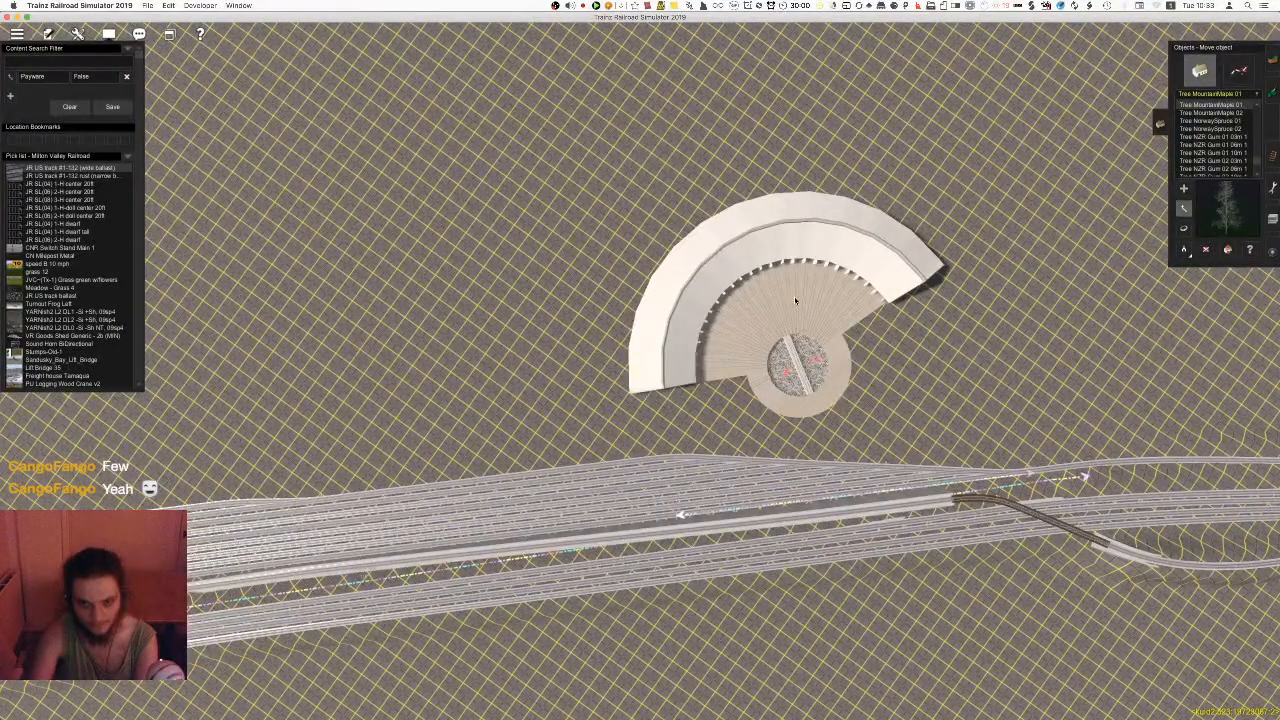
right_drag(787, 370, 808, 440)
scroll(679, 284, down, 10)
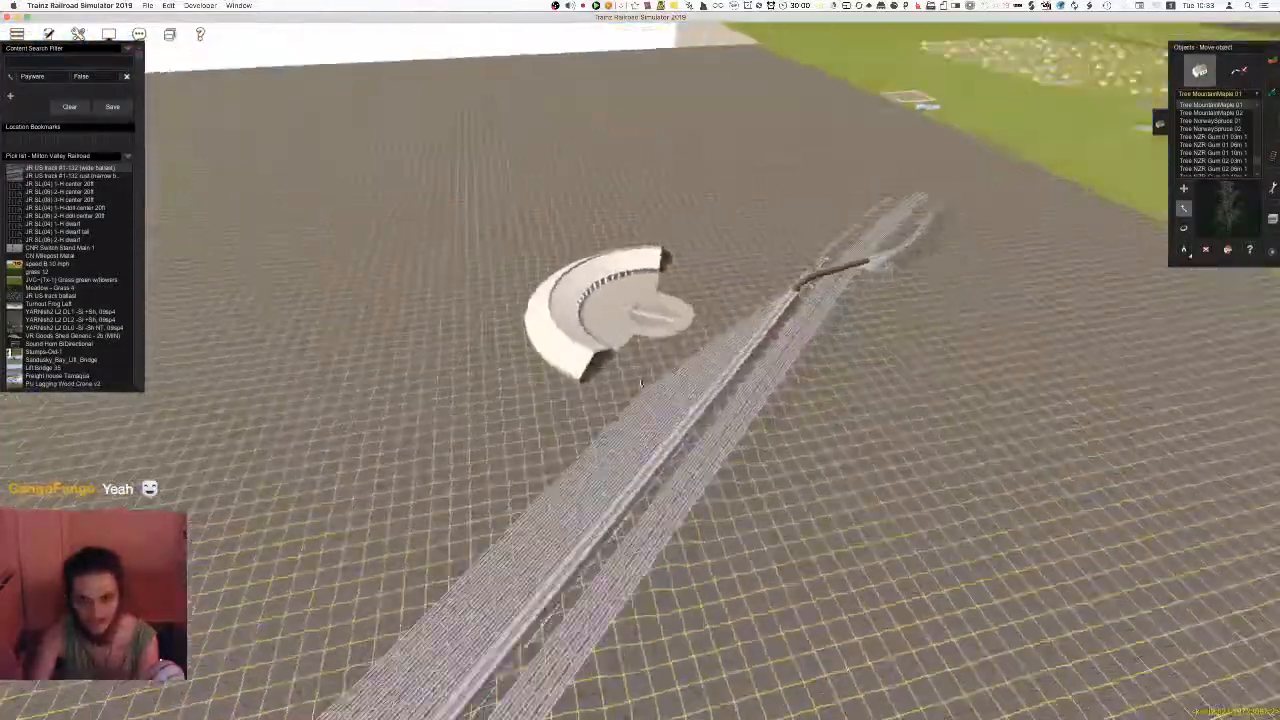
scroll(808, 486, up, 10)
right_drag(808, 486, 699, 420)
scroll(699, 420, down, 5)
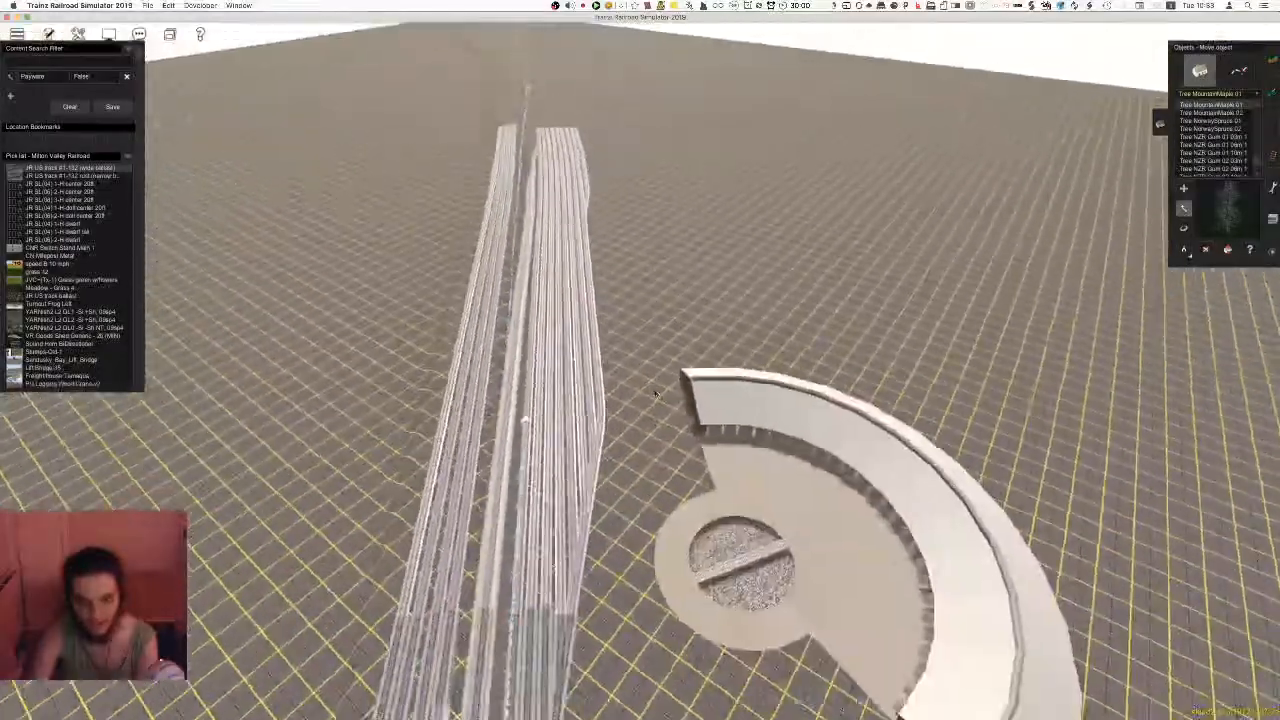
drag(699, 420, 708, 394)
scroll(708, 394, down, 5)
right_drag(700, 400, 720, 384)
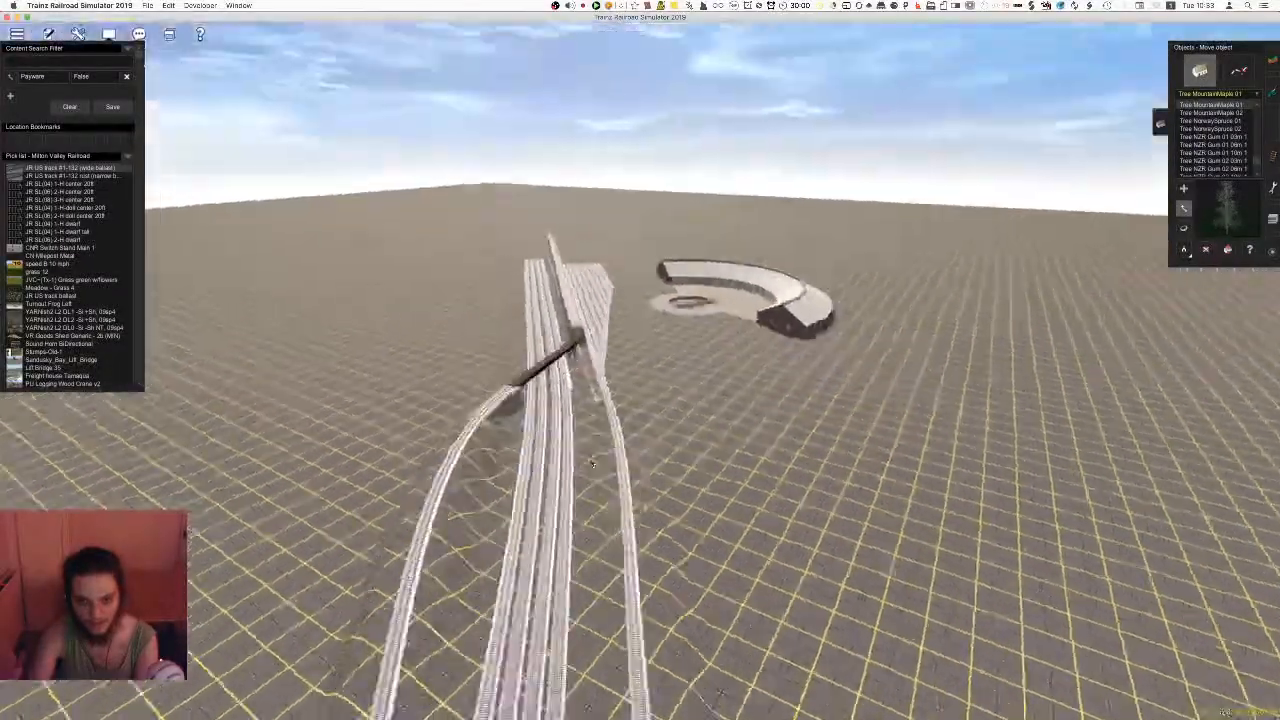
scroll(657, 373, up, 10)
scroll(620, 381, up, 10)
scroll(640, 412, down, 10)
right_drag(640, 412, 657, 357)
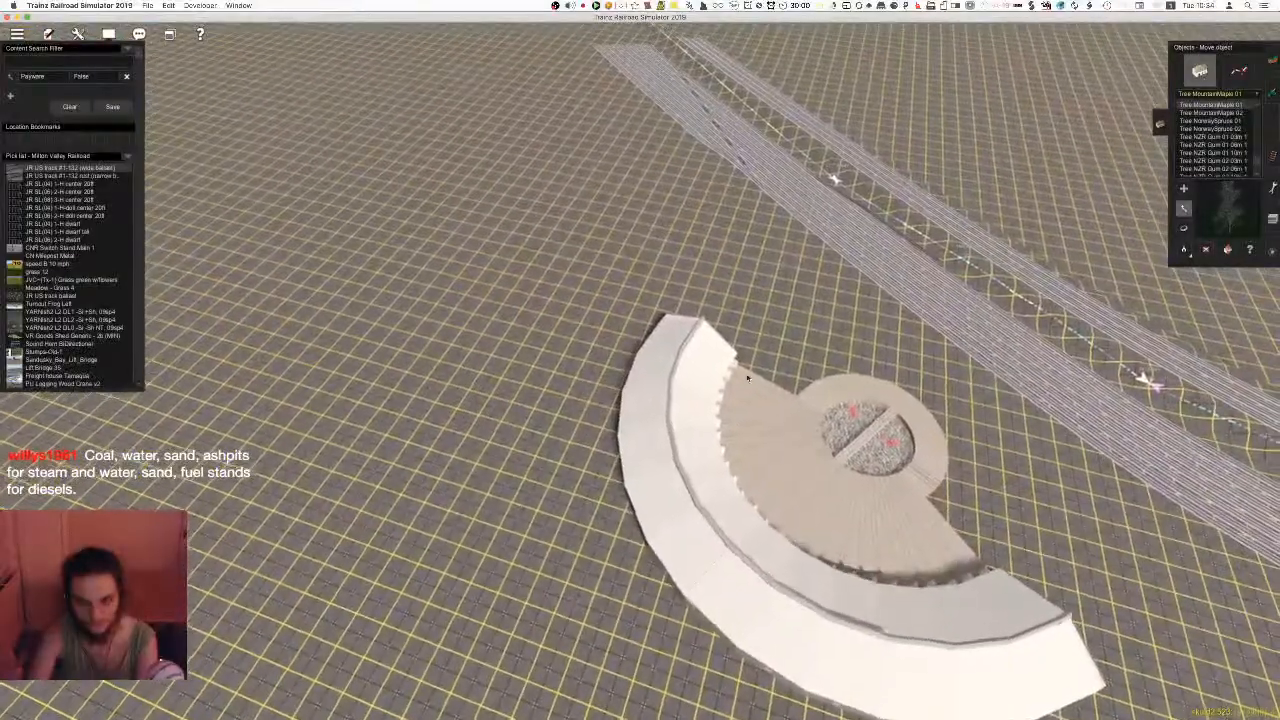
drag(749, 376, 638, 245)
right_drag(637, 242, 672, 390)
drag(700, 415, 532, 381)
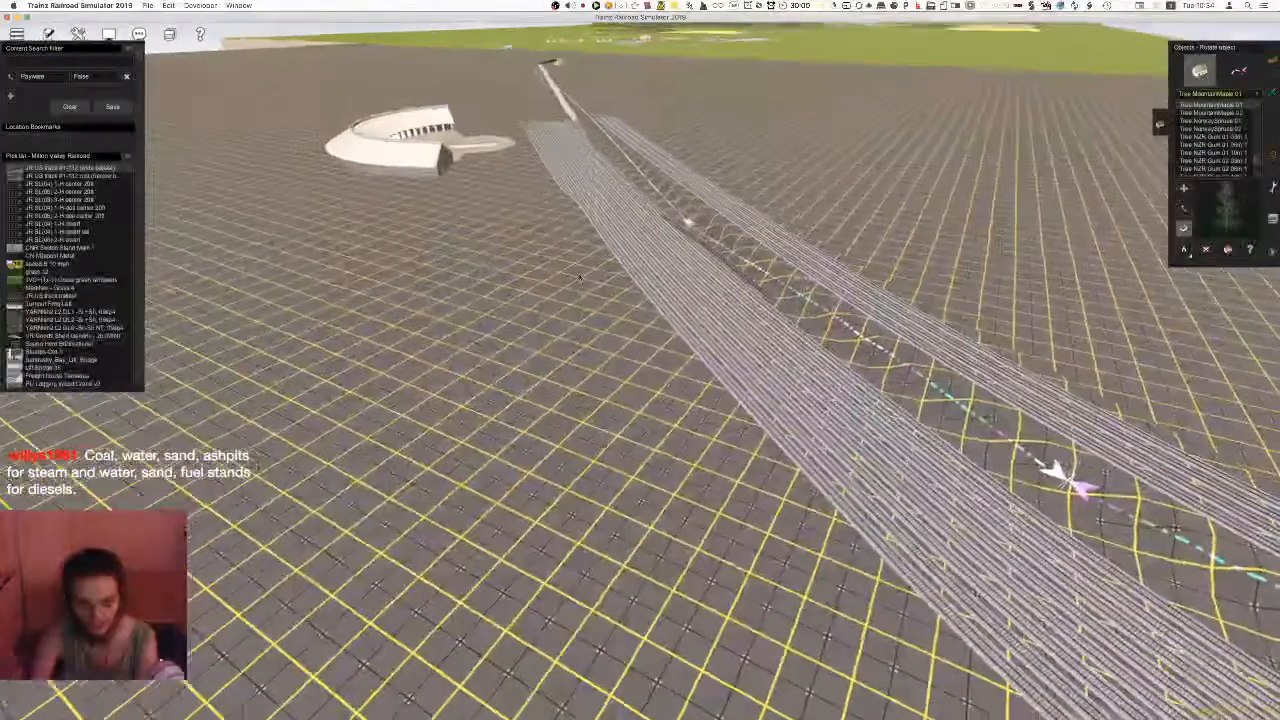
right_drag(775, 470, 841, 510)
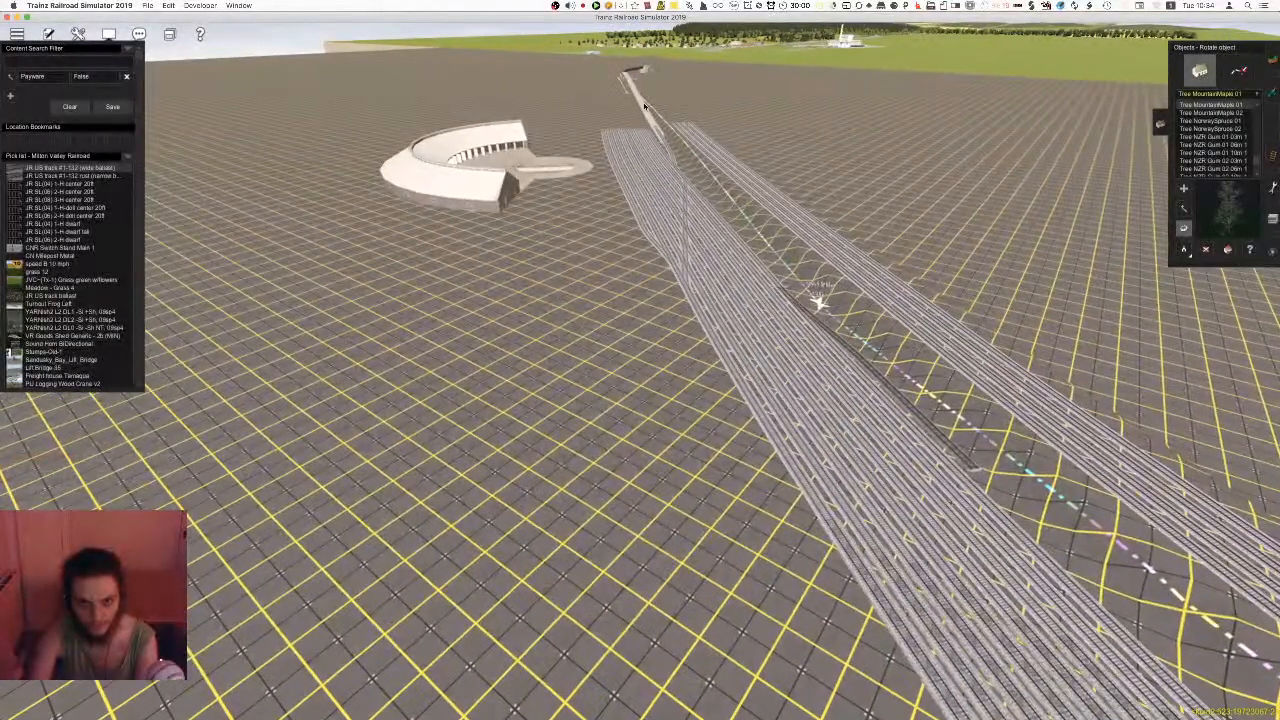
Save the route with the roundhouse and turntable at their current place beside the yard
right_click(662, 287)
right_drag(655, 300, 893, 289)
right_click(655, 288)
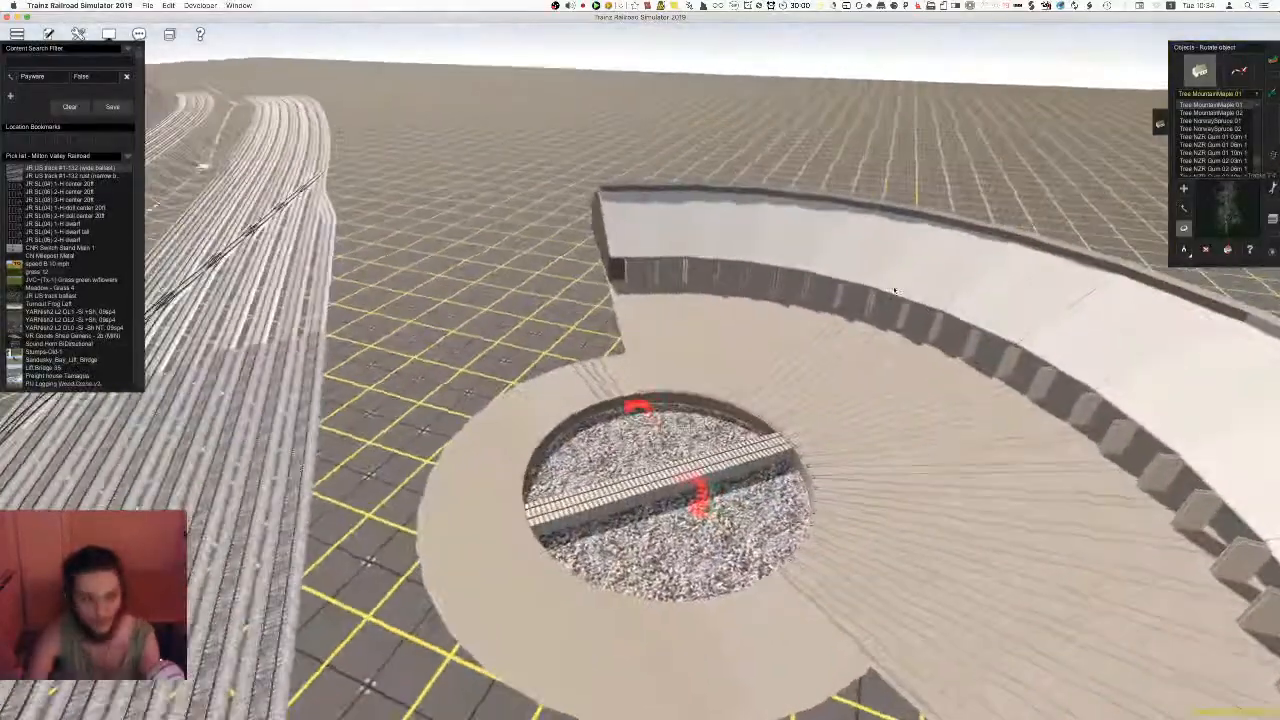
key(super+s)
key(Return)
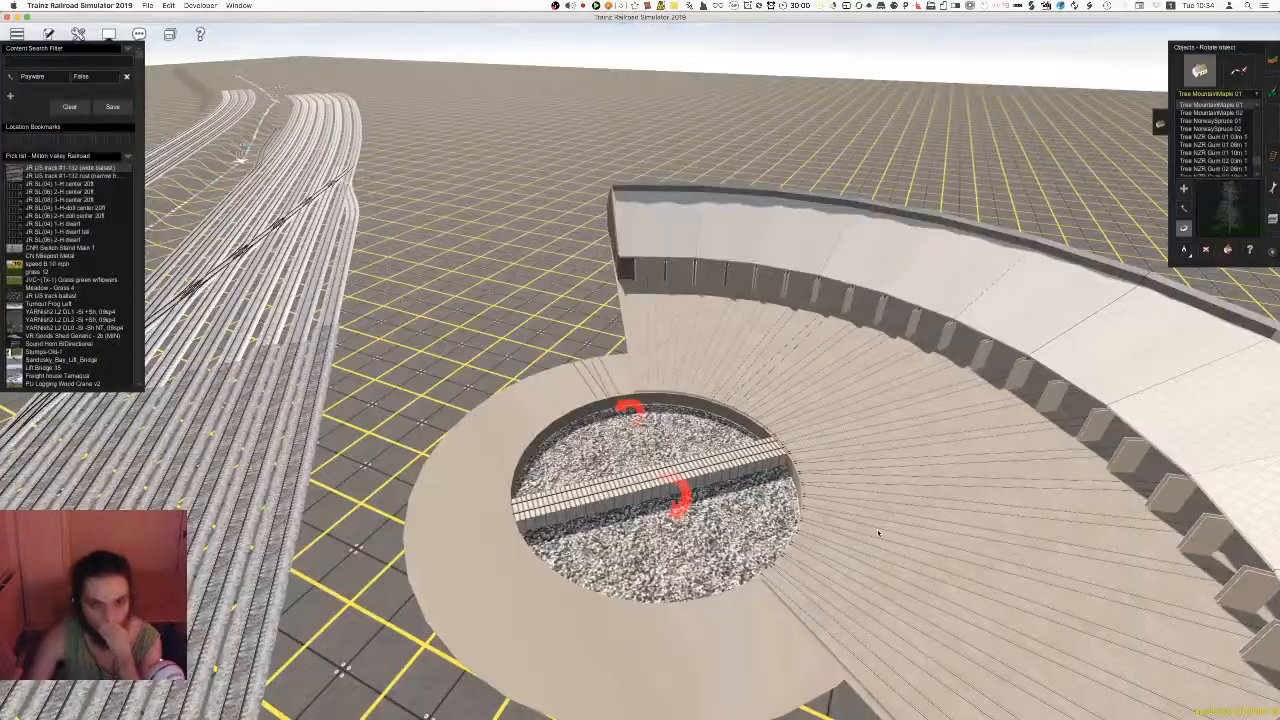
Move the endpoints of the floor splines around the turntable pit so the strips cover the gaps in the pit floor
scroll(877, 531, down, 5)
right_drag(877, 531, 700, 400)
click(1239, 70)
mouse_move(923, 420)
right_down()
mouse_move(653, 350)
mouse_move(825, 520)
mouse_move(879, 616)
right_up()
key(m)
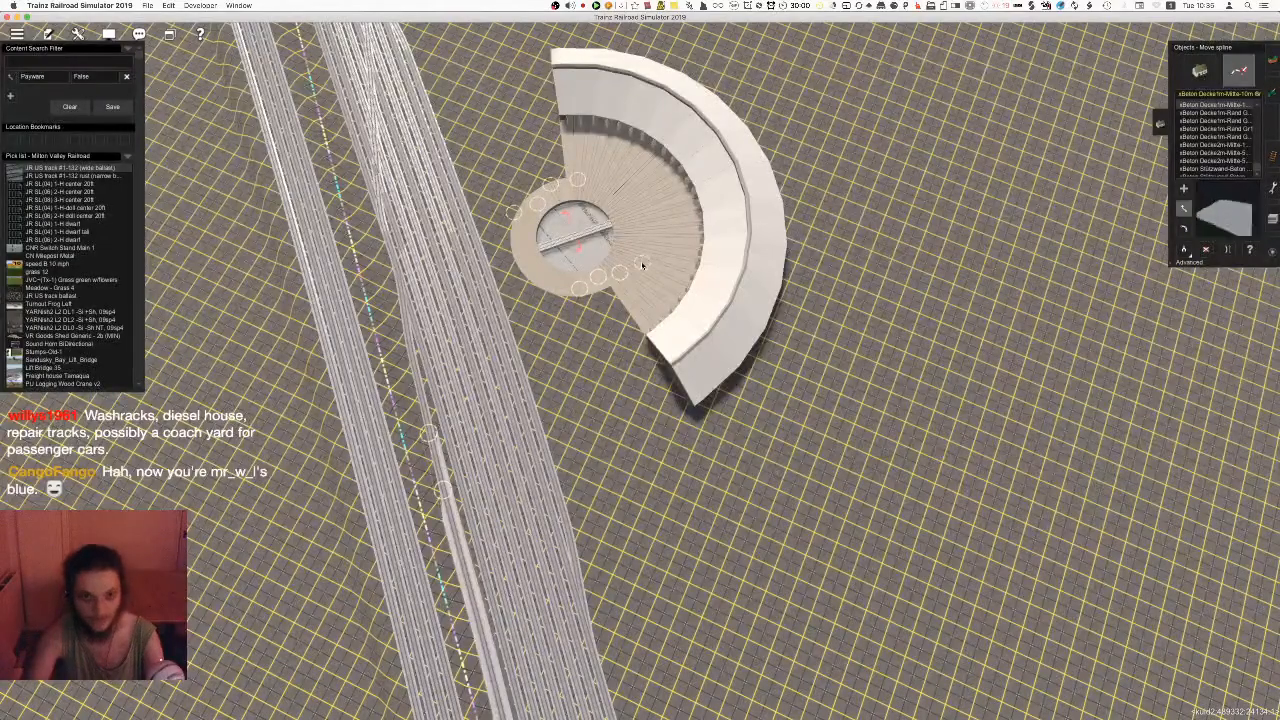
right_click(560, 212)
key(Left)
scroll(635, 425, up, 8)
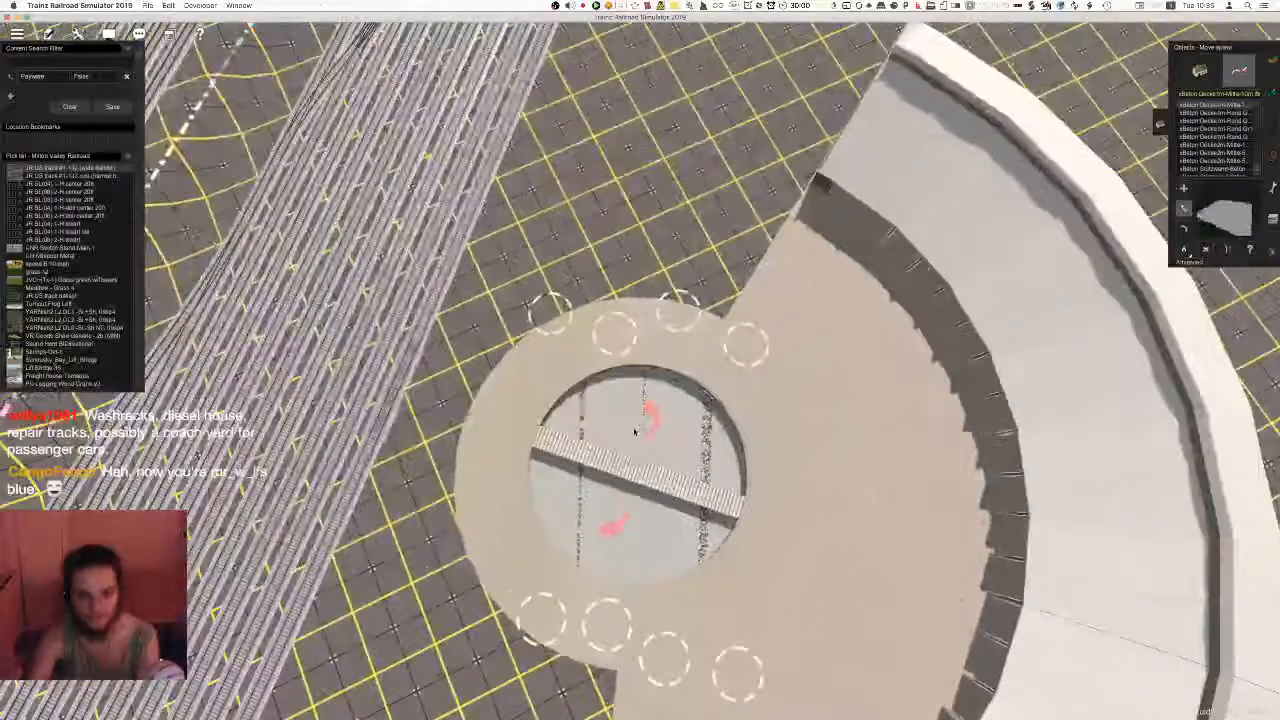
scroll(635, 430, up, 5)
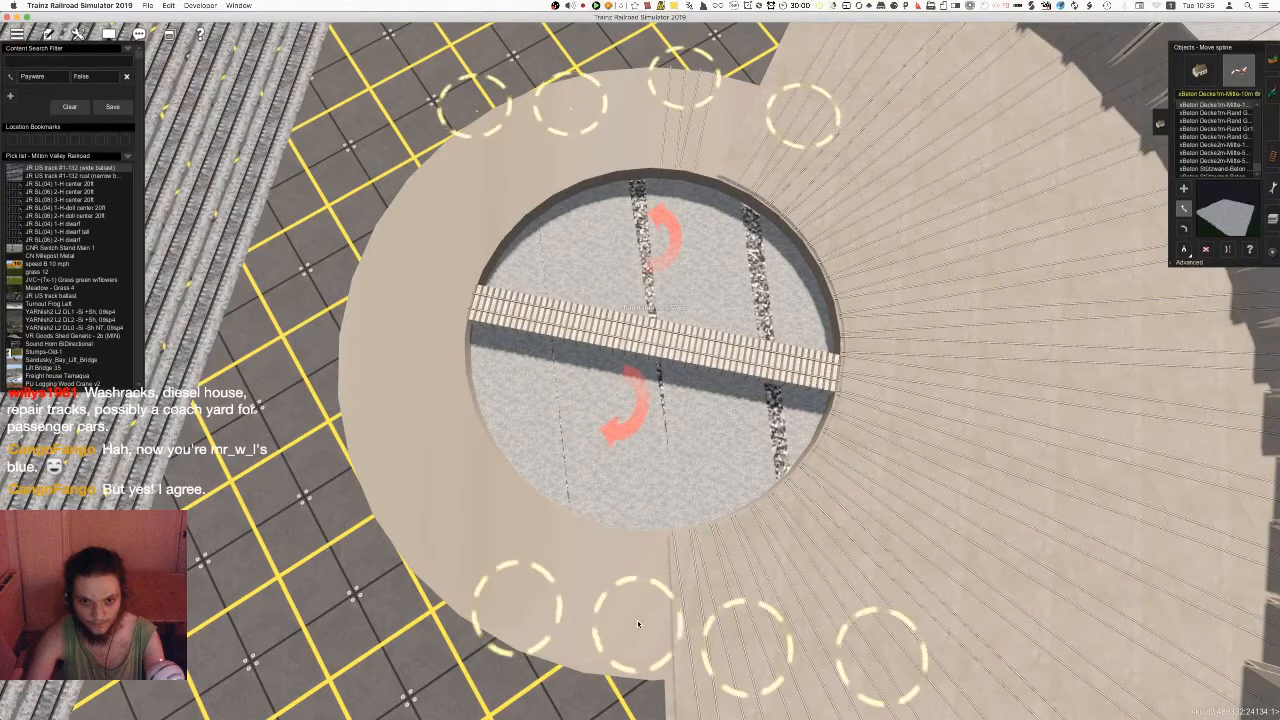
right_click(682, 420)
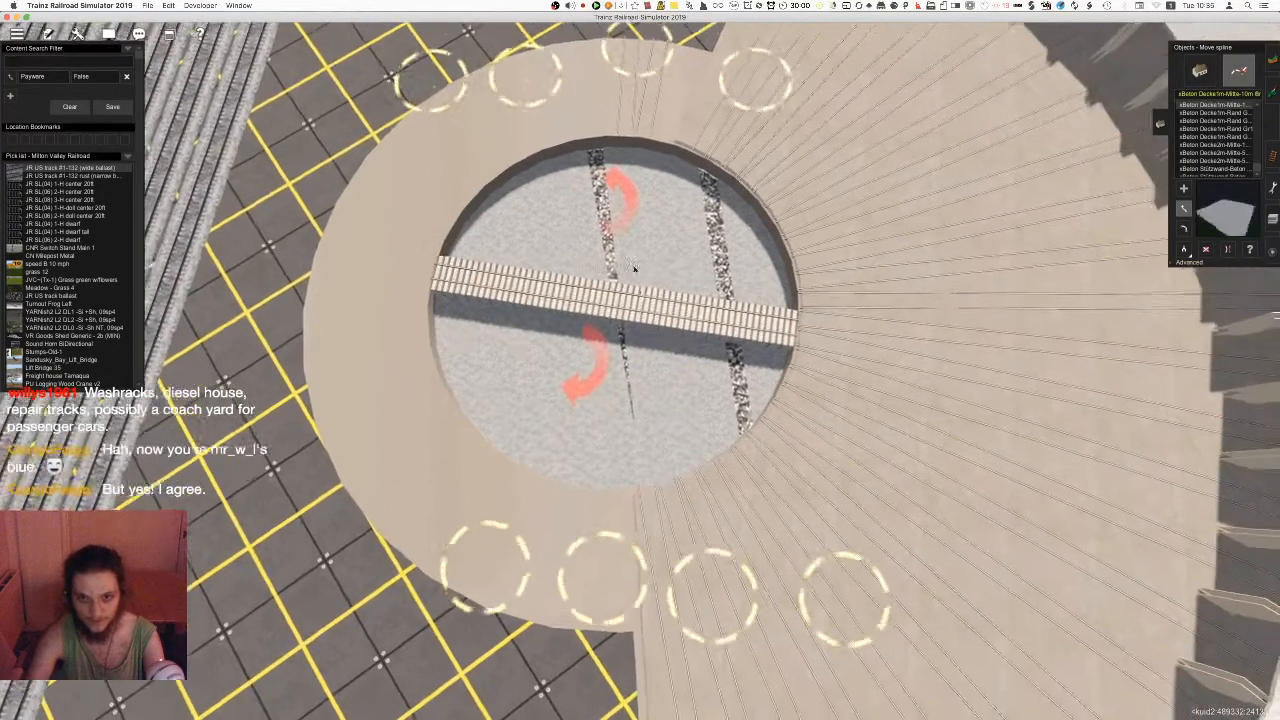
right_click(637, 281)
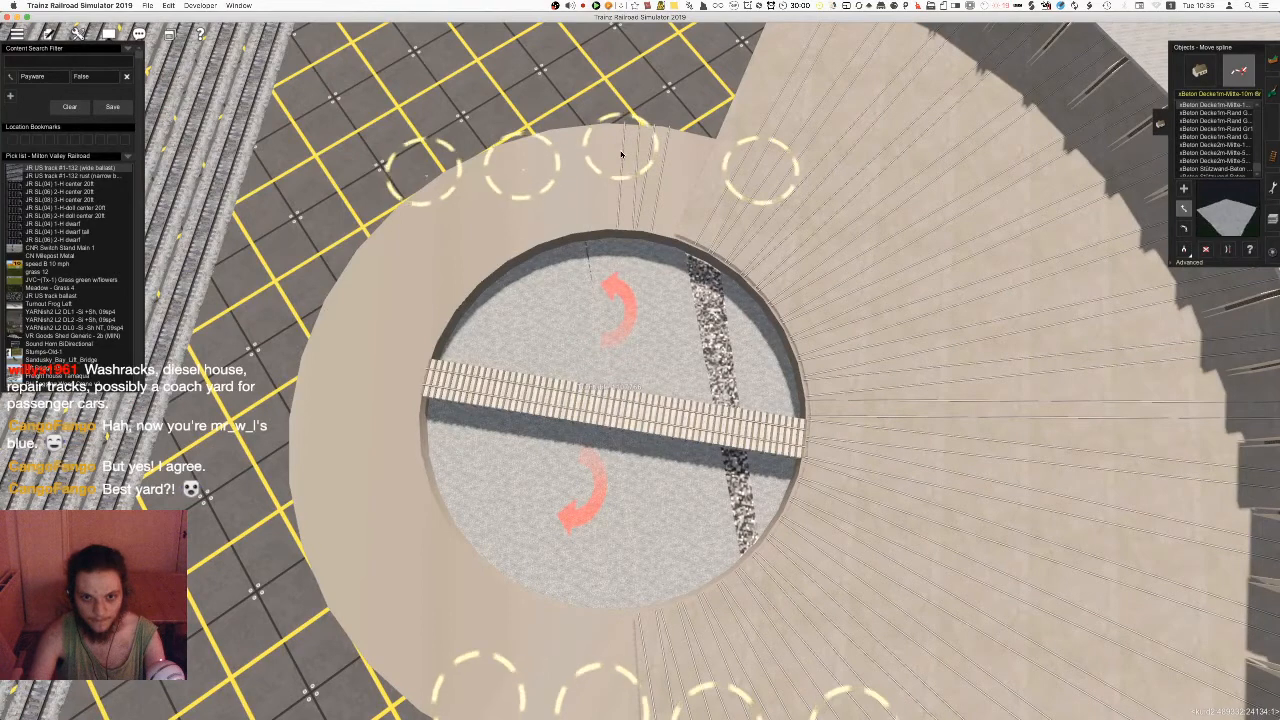
right_click(645, 405)
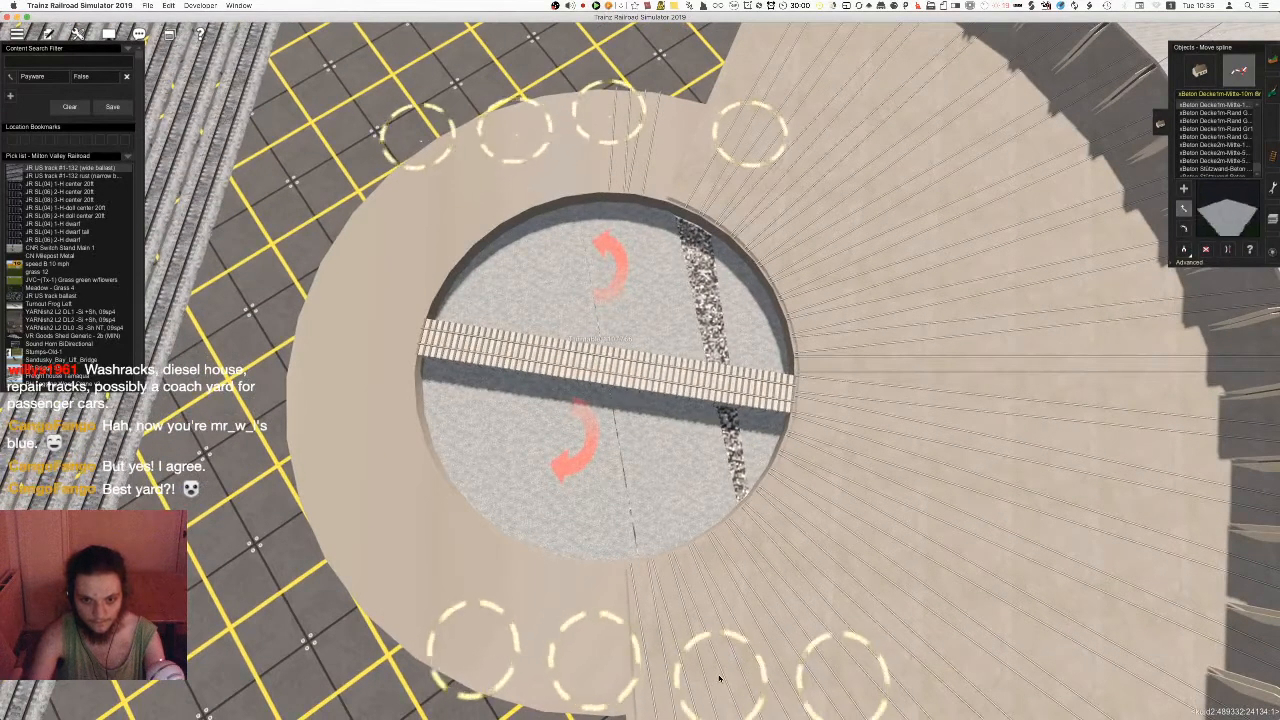
drag(743, 141, 708, 121)
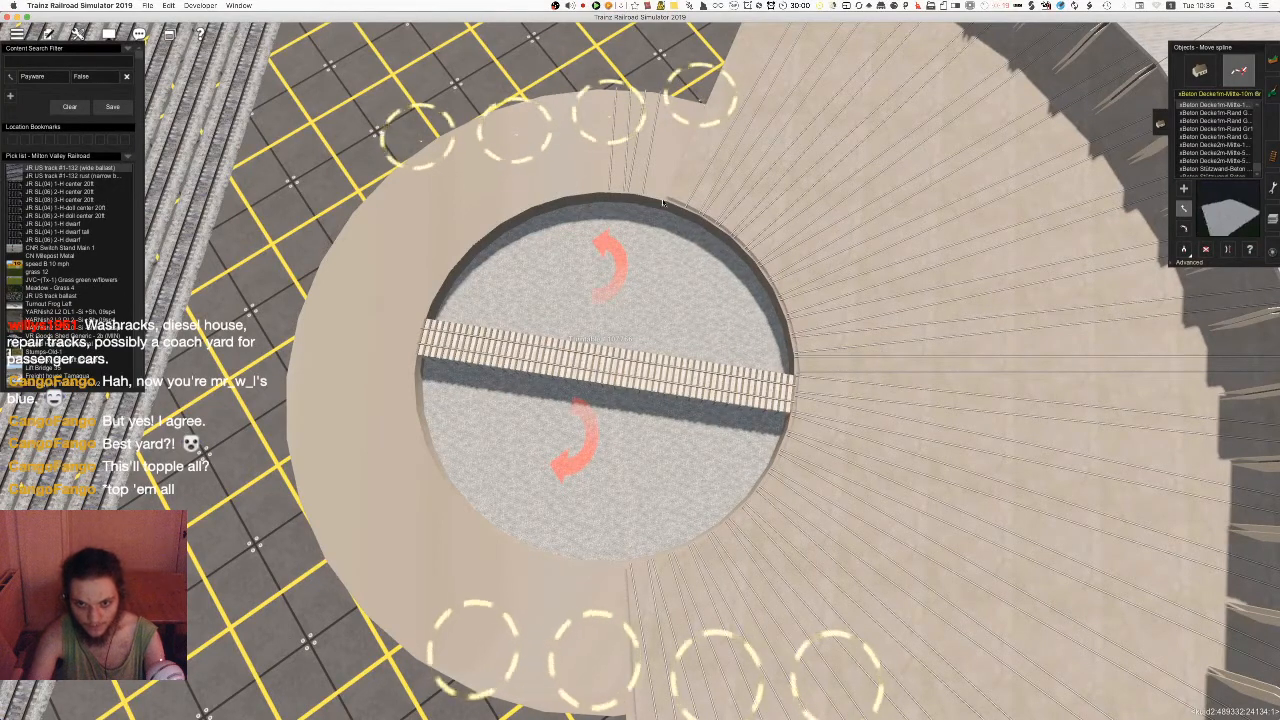
Inspect the turntable pit floor and the spline endpoints around its rim up close and from several sides for remaining gaps
scroll(657, 311, up, 5)
right_drag(657, 311, 664, 363)
right_drag(552, 436, 684, 274)
key(c)
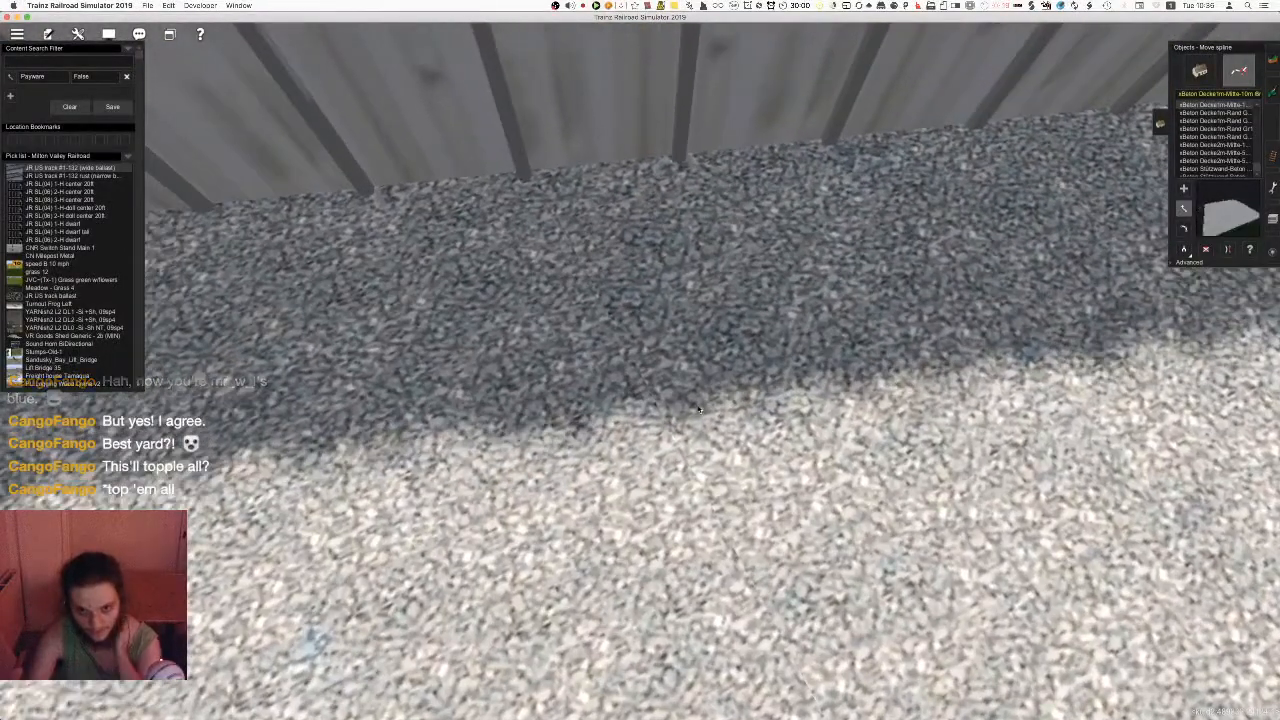
key(c)
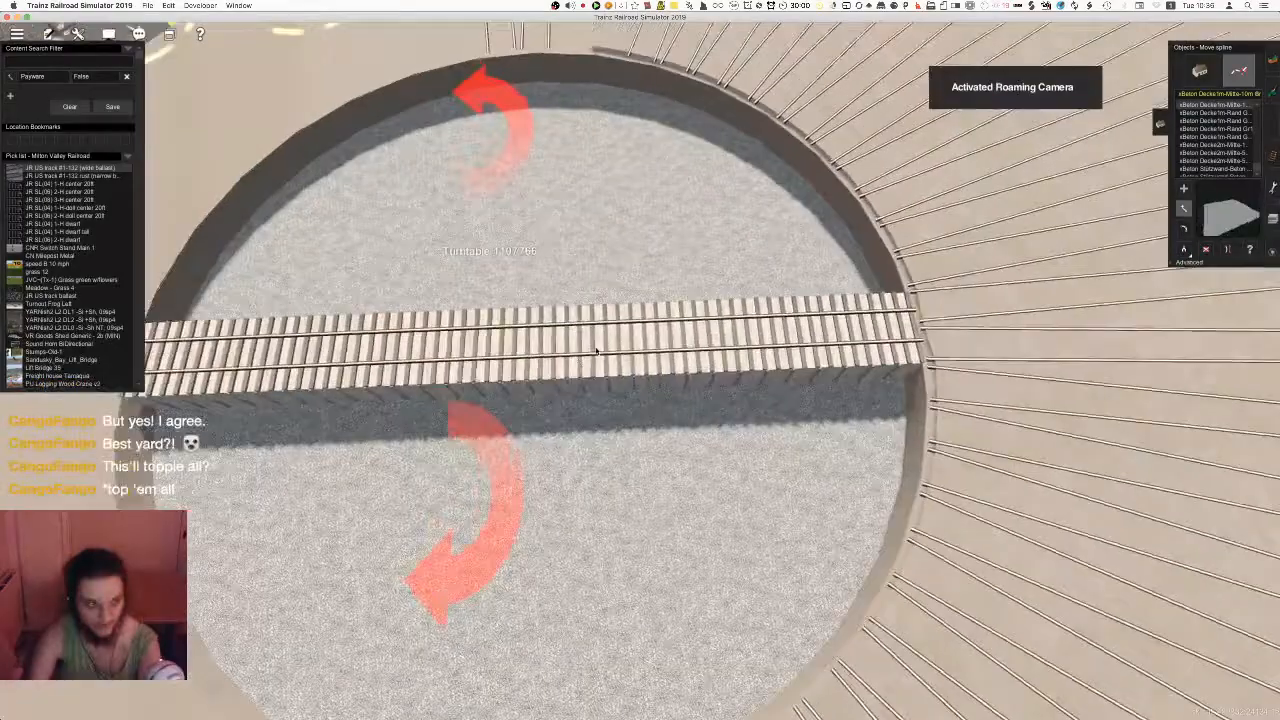
right_drag(596, 351, 757, 463)
scroll(676, 372, up, 5)
scroll(640, 563, down, 10)
scroll(743, 514, up, 3)
right_drag(743, 514, 758, 583)
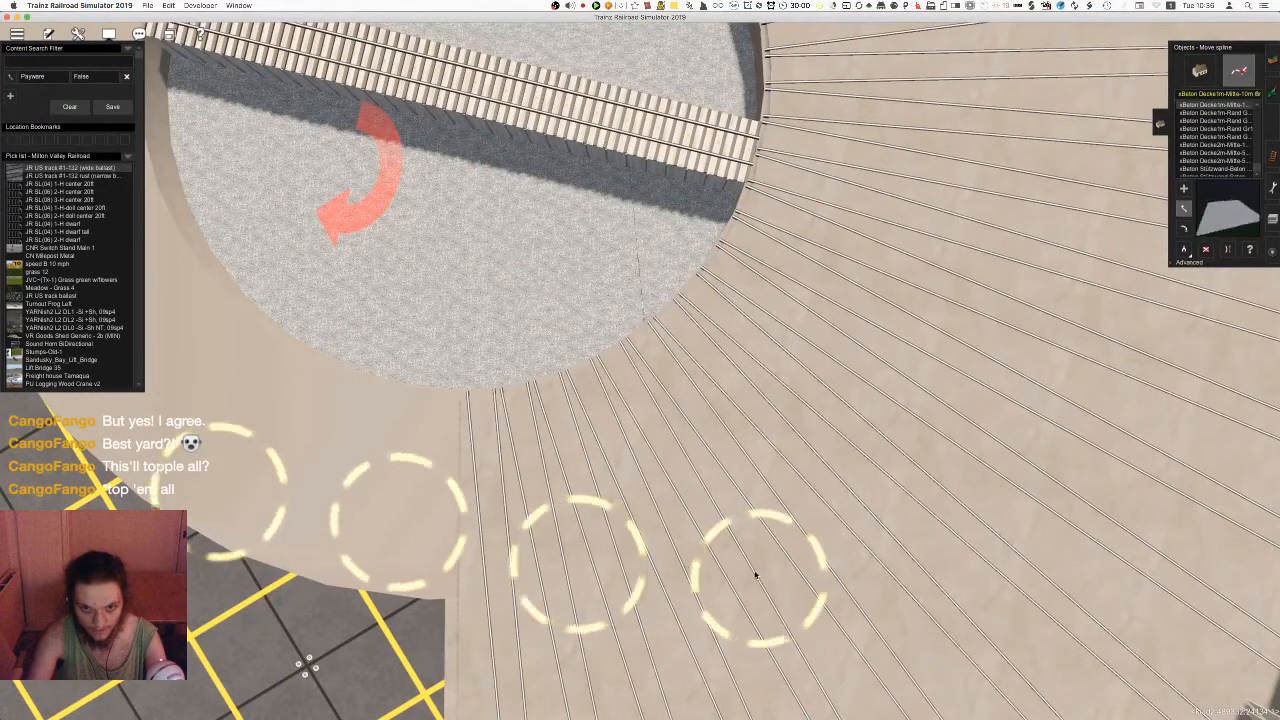
right_drag(653, 228, 735, 133)
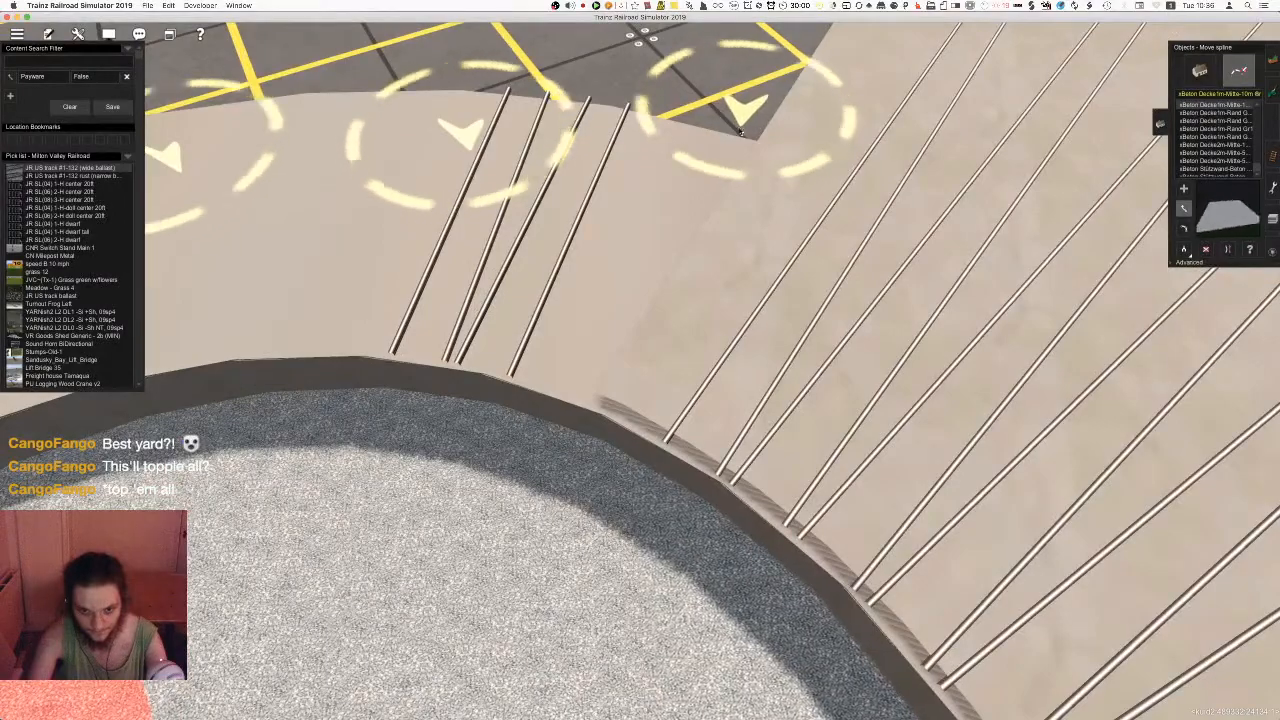
right_drag(614, 294, 1277, 385)
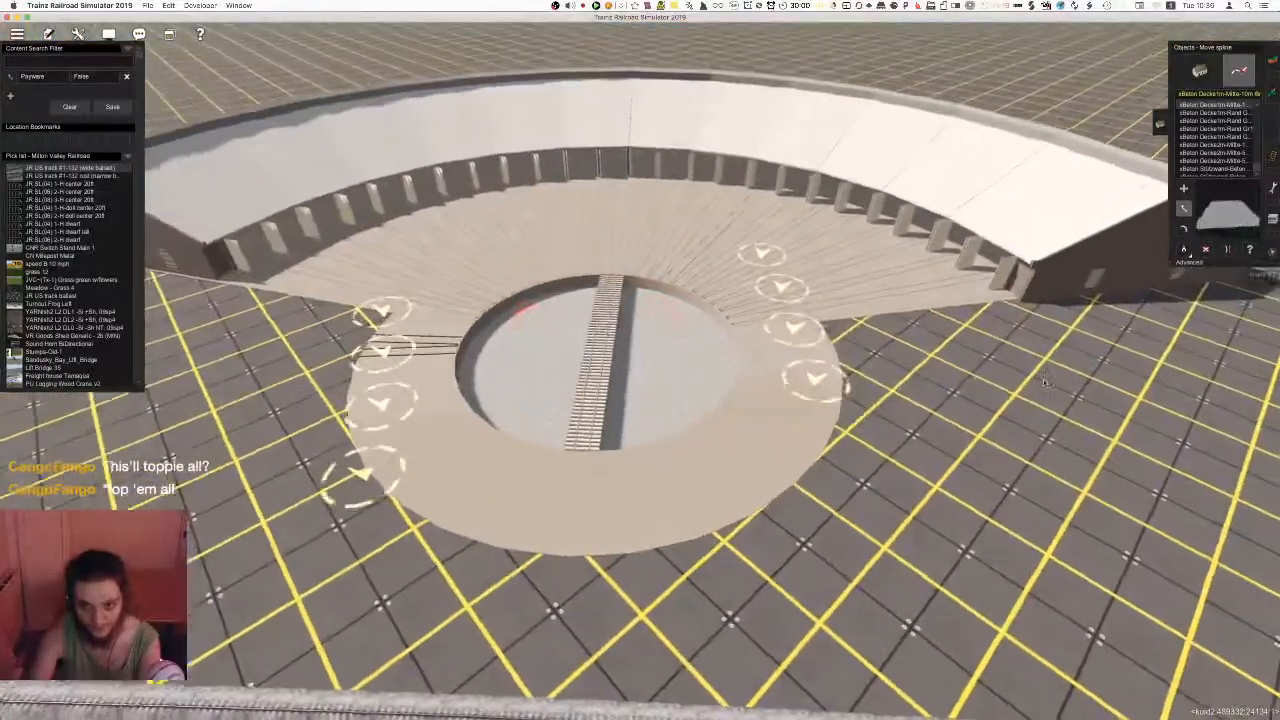
right_drag(766, 391, 705, 445)
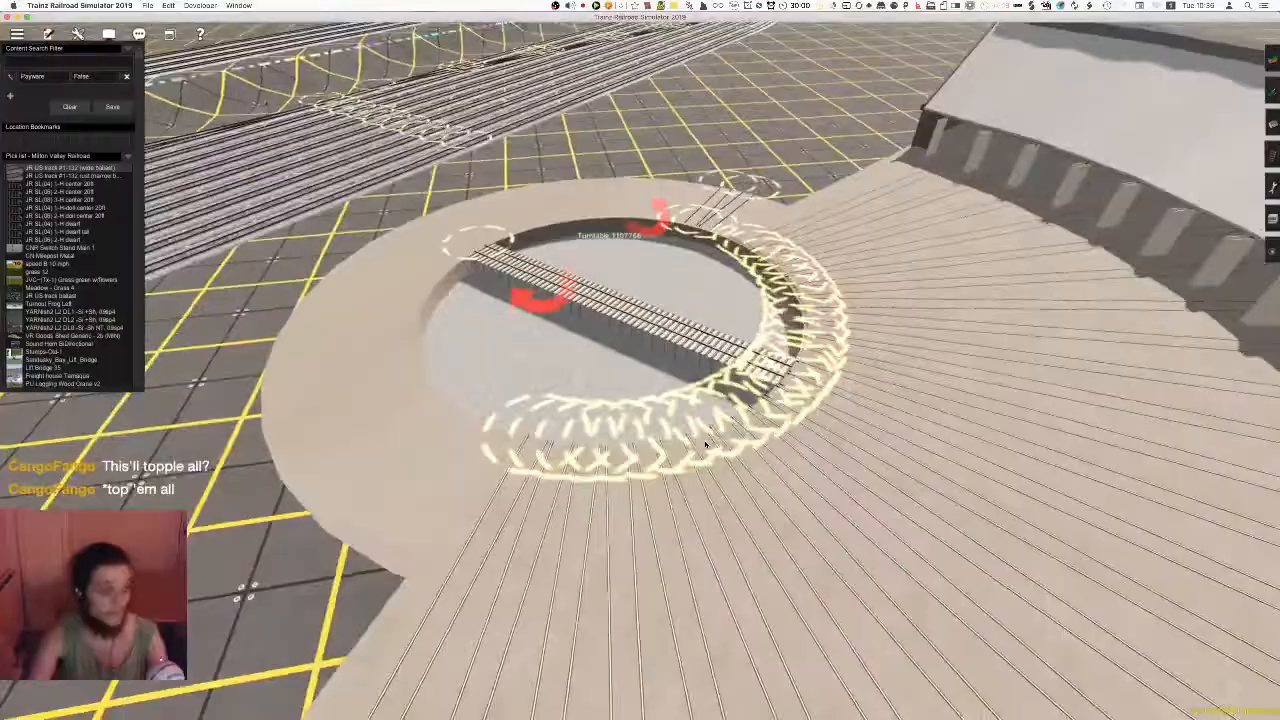
Filter the content by "water tower" and list the matching scenery objects
key(ctrl+F2)
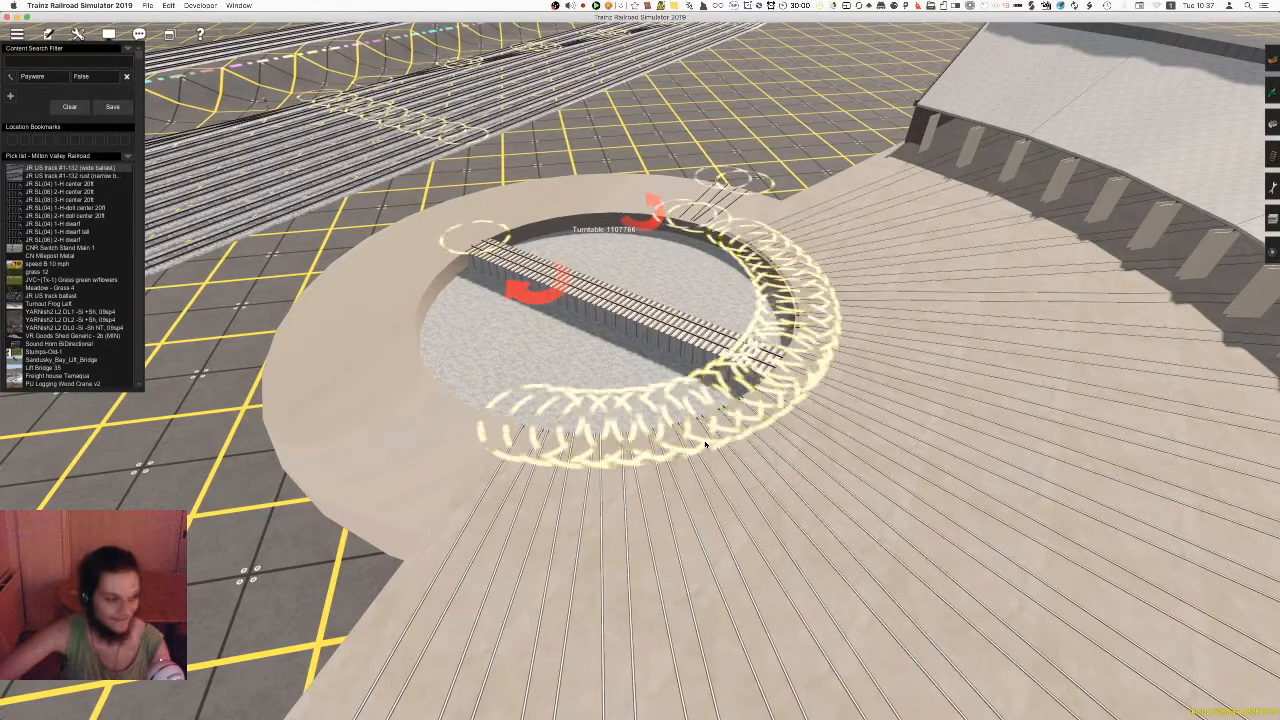
right_drag(1080, 165, 28, 68)
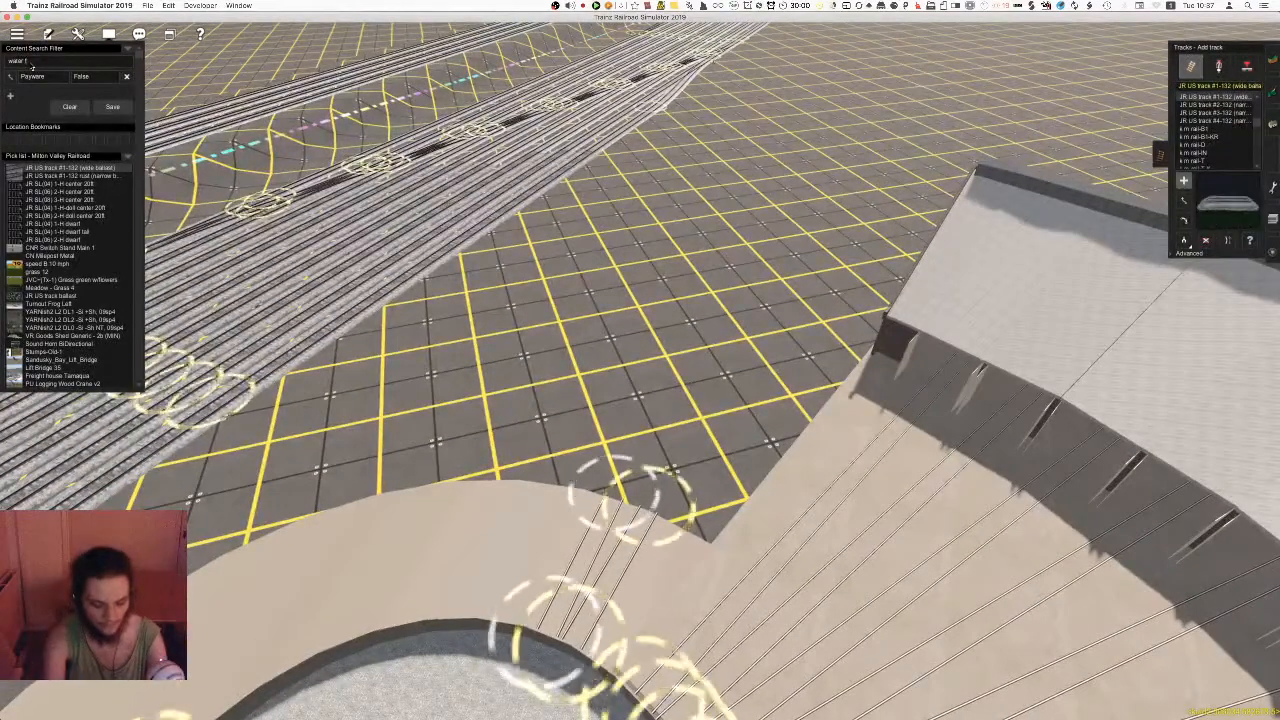
key(Return)
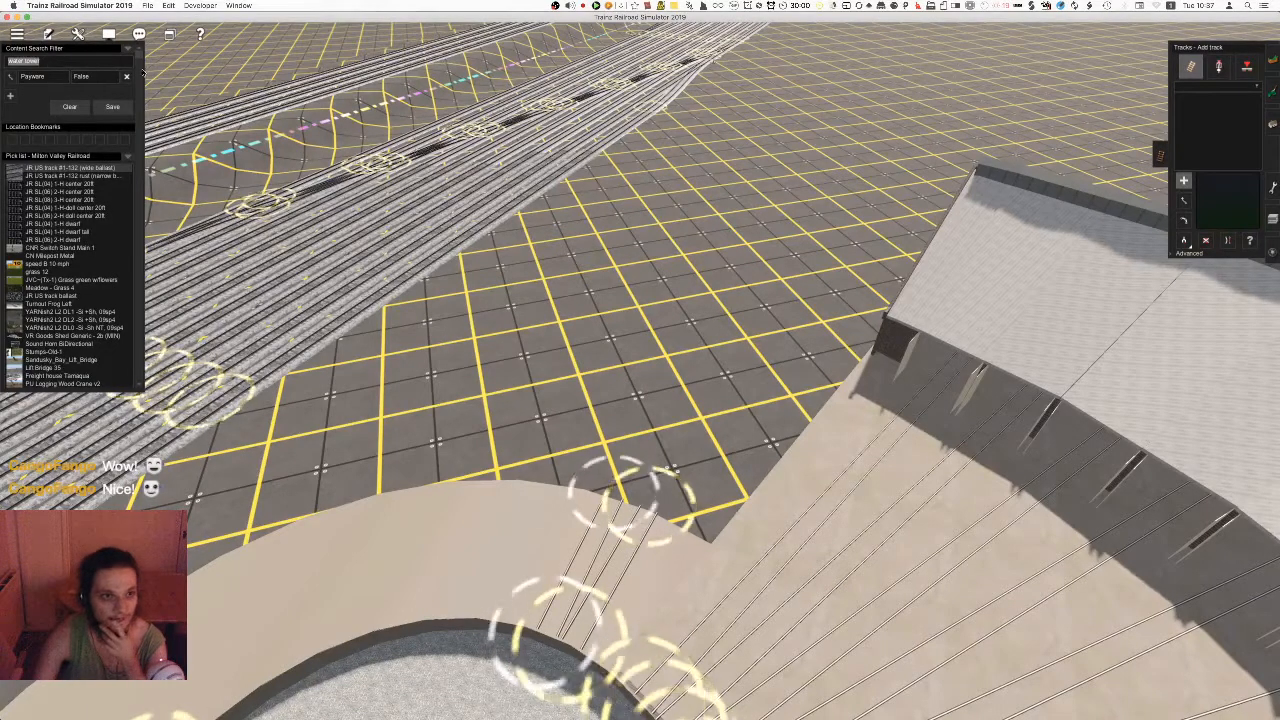
click(1272, 125)
key(Down)
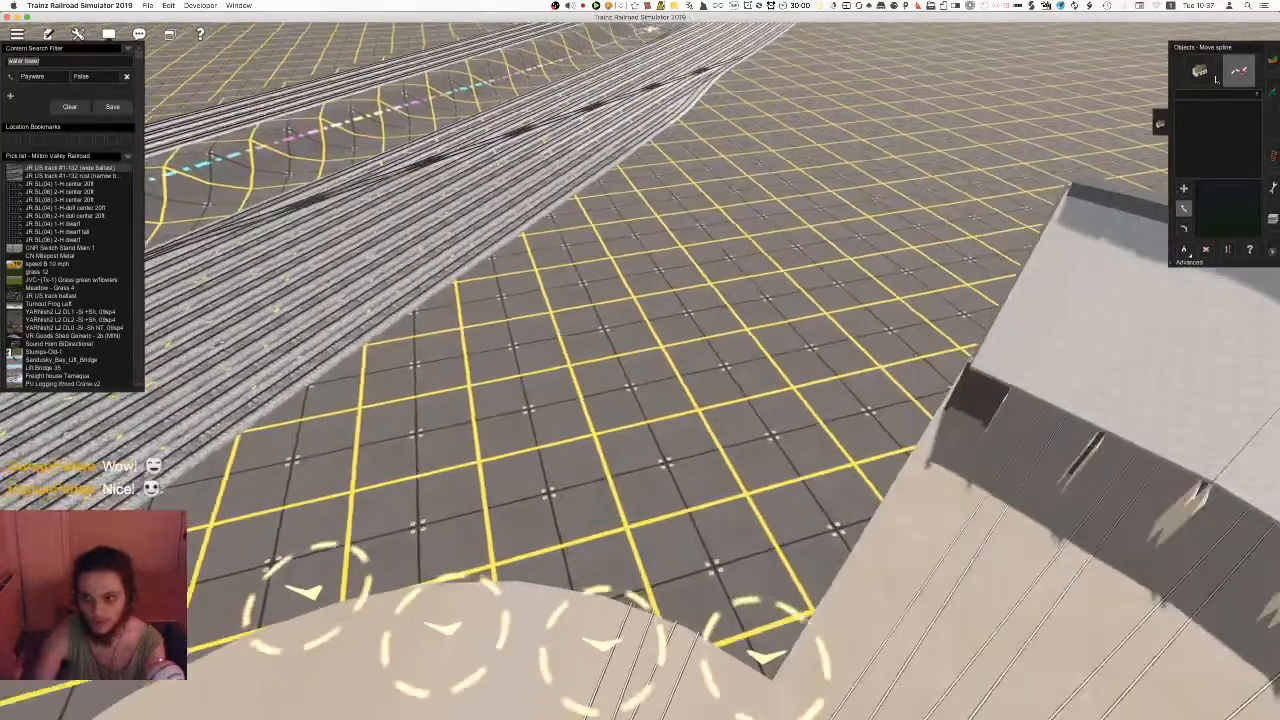
click(1200, 71)
Try placing a BP water tower between the yard tracks and the roundhouse and undo the placement
key(Up)
key(Left)
click(679, 338)
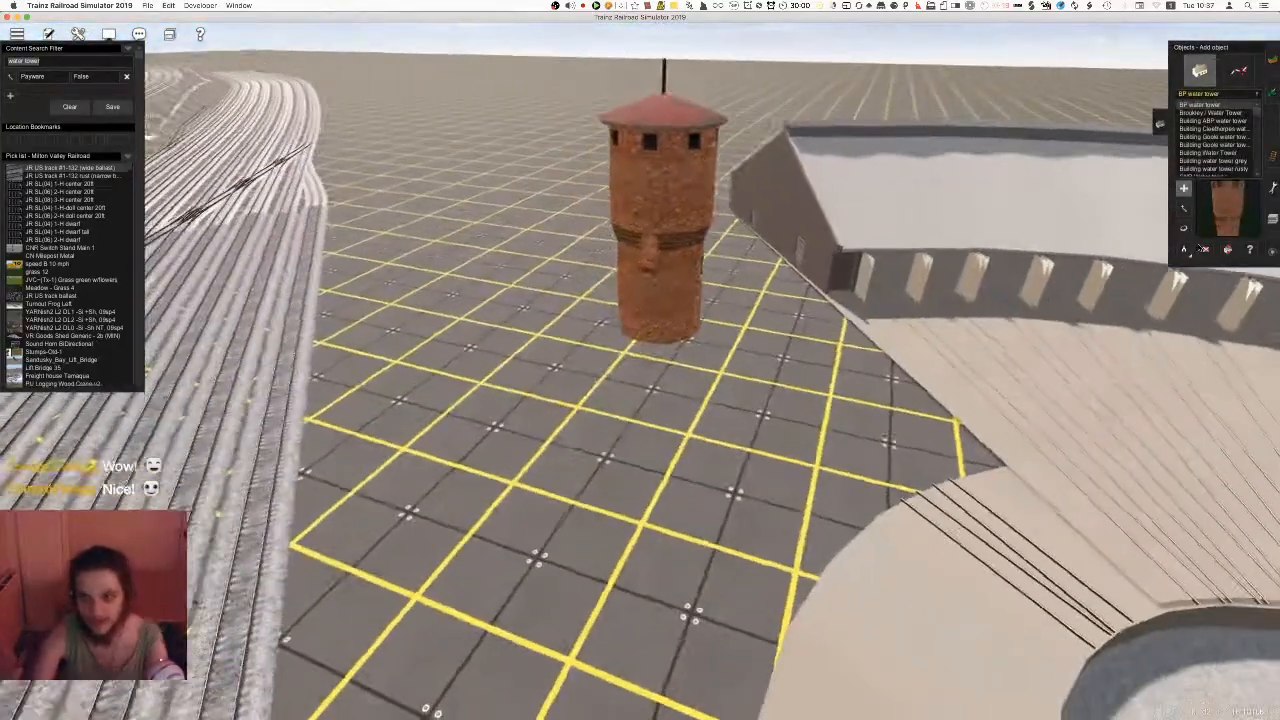
key(super+z)
Pick up the existing Watertank model beside the main line as the object to place and return to the yard
click(1184, 250)
key(Right)
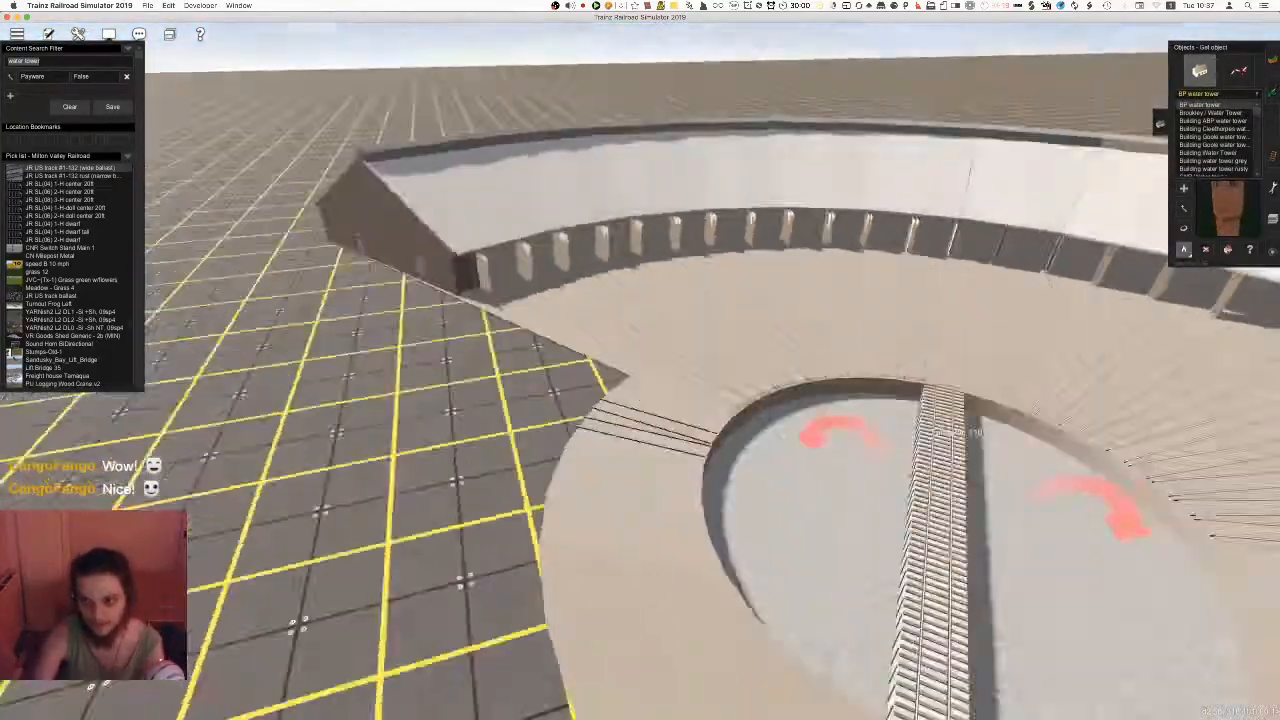
right_drag(940, 205, 636, 437)
right_click(643, 454)
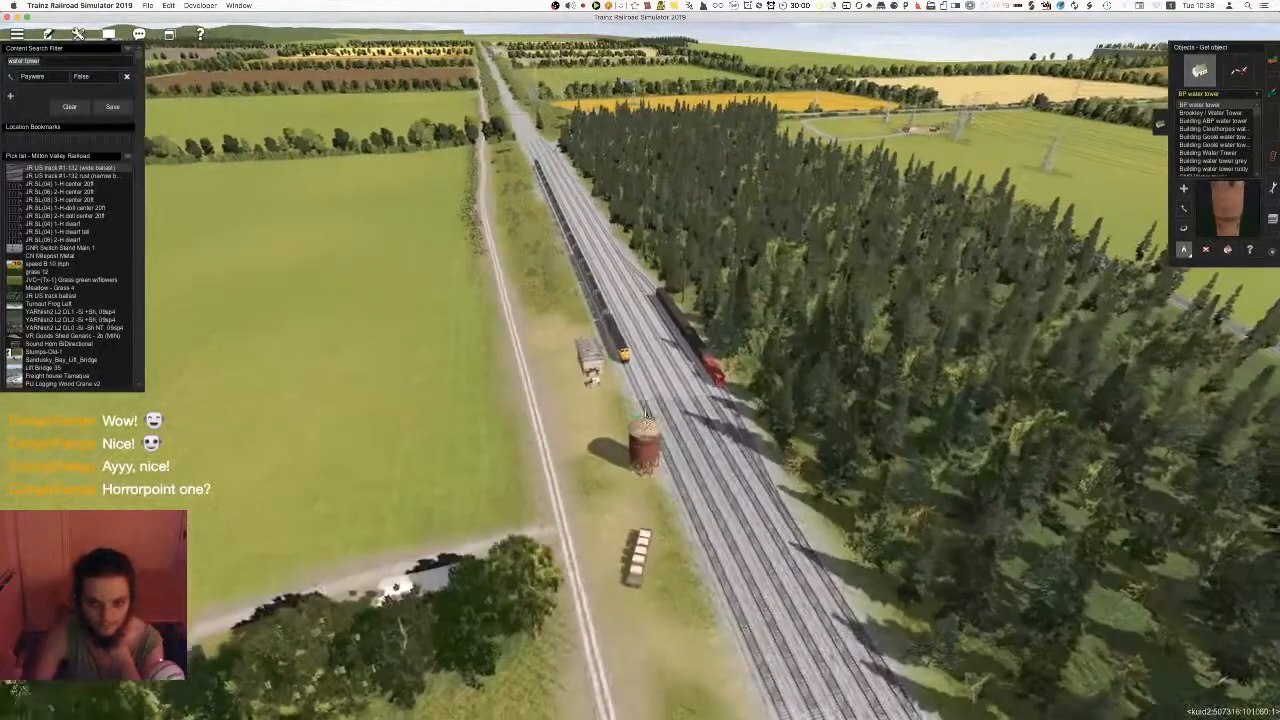
right_drag(808, 479, 629, 160)
key(ctrl+m)
right_click(634, 168)
right_click(612, 130)
right_click(598, 333)
key(ctrl+m)
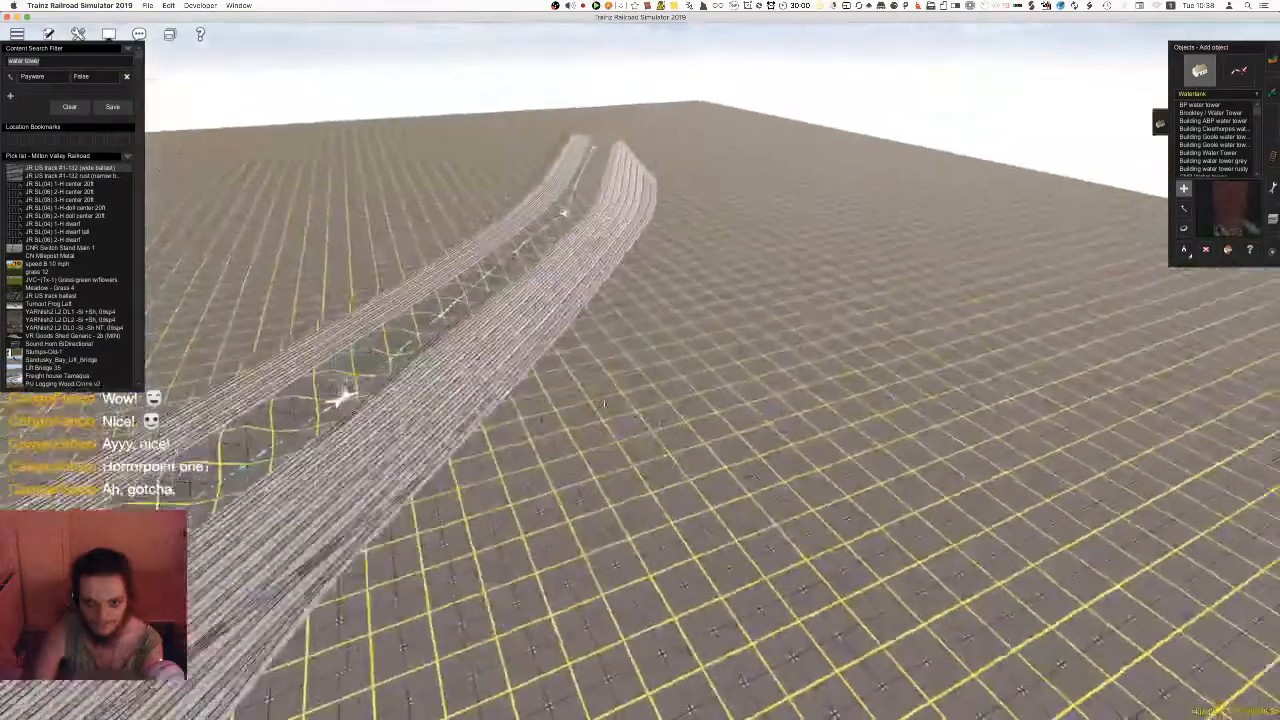
Place the Watertank beside the outermost yard track and rotate it so its attached track piece lines up with that track
right_drag(604, 404, 635, 370)
right_drag(642, 500, 717, 452)
click(717, 452)
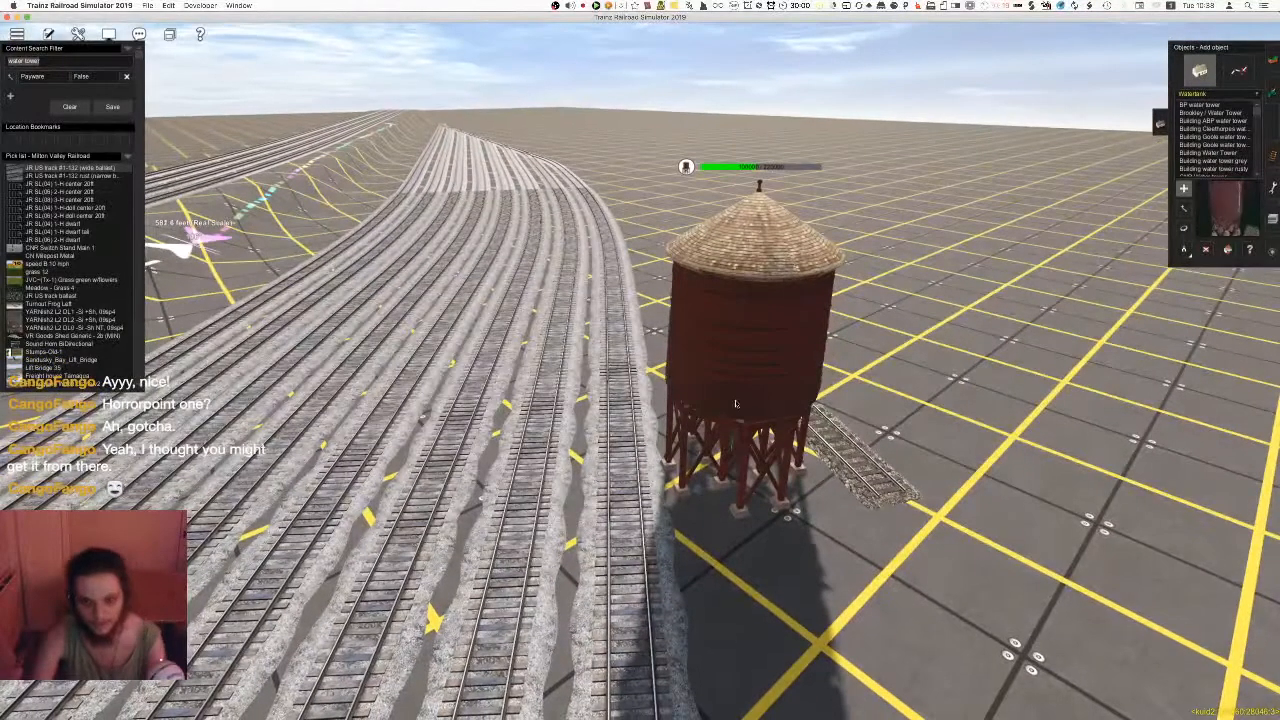
key(r)
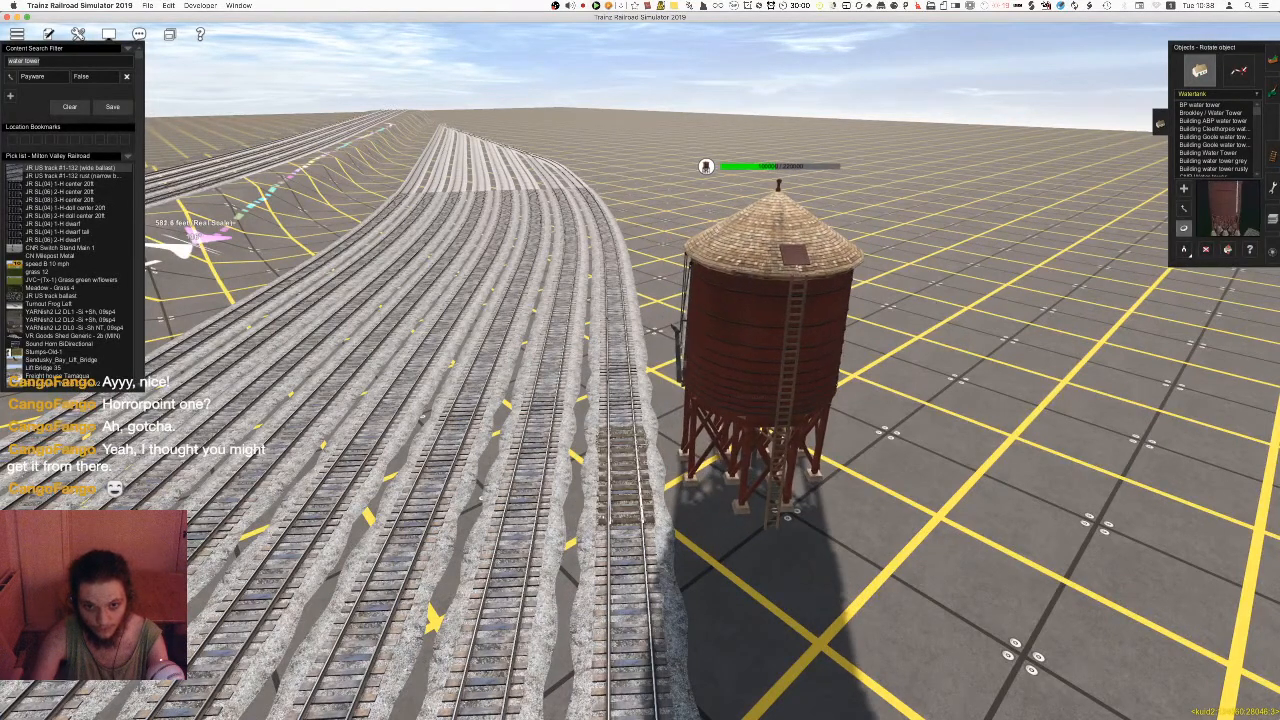
Examine the outer edge of the yard between the water tank and the roundhouse
scroll(680, 478, down, 5)
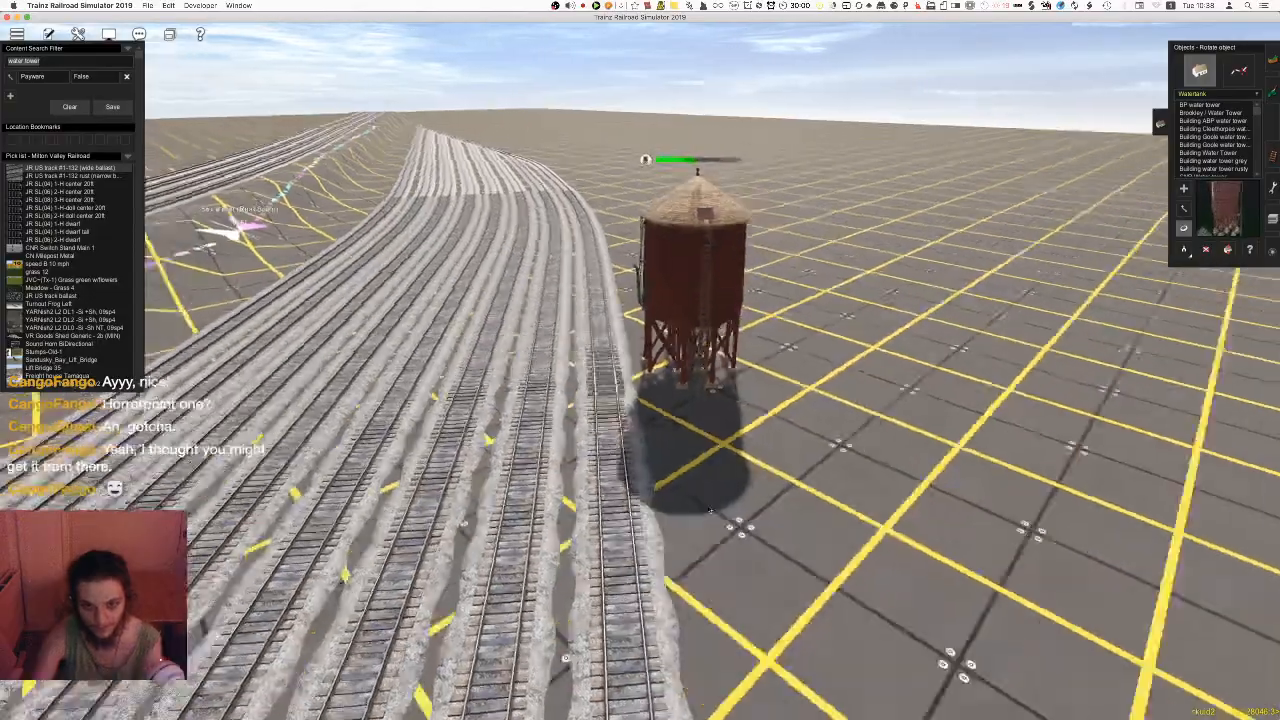
key(Right)
key(Right)
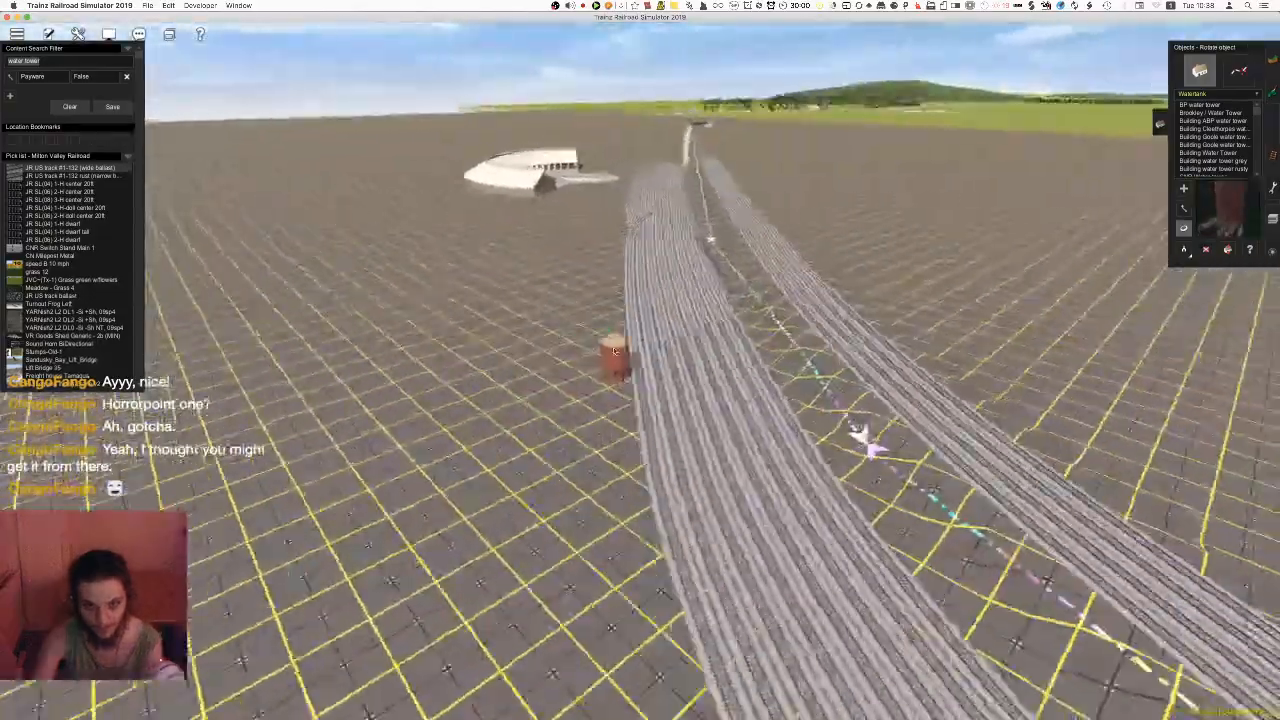
right_click(653, 316)
scroll(653, 316, up, 5)
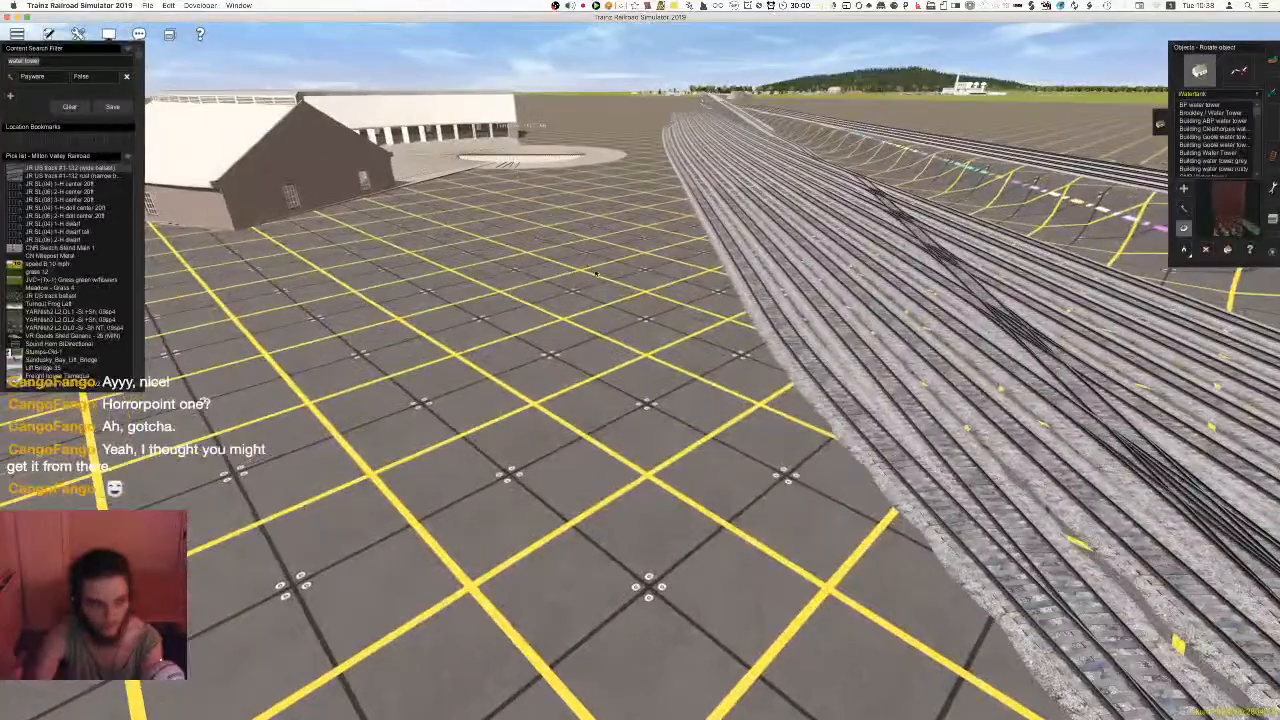
Examine the roundhouse, the turntable lead tracks and the open ground beside the yard throat from several angles
right_click(603, 250)
key(Right)
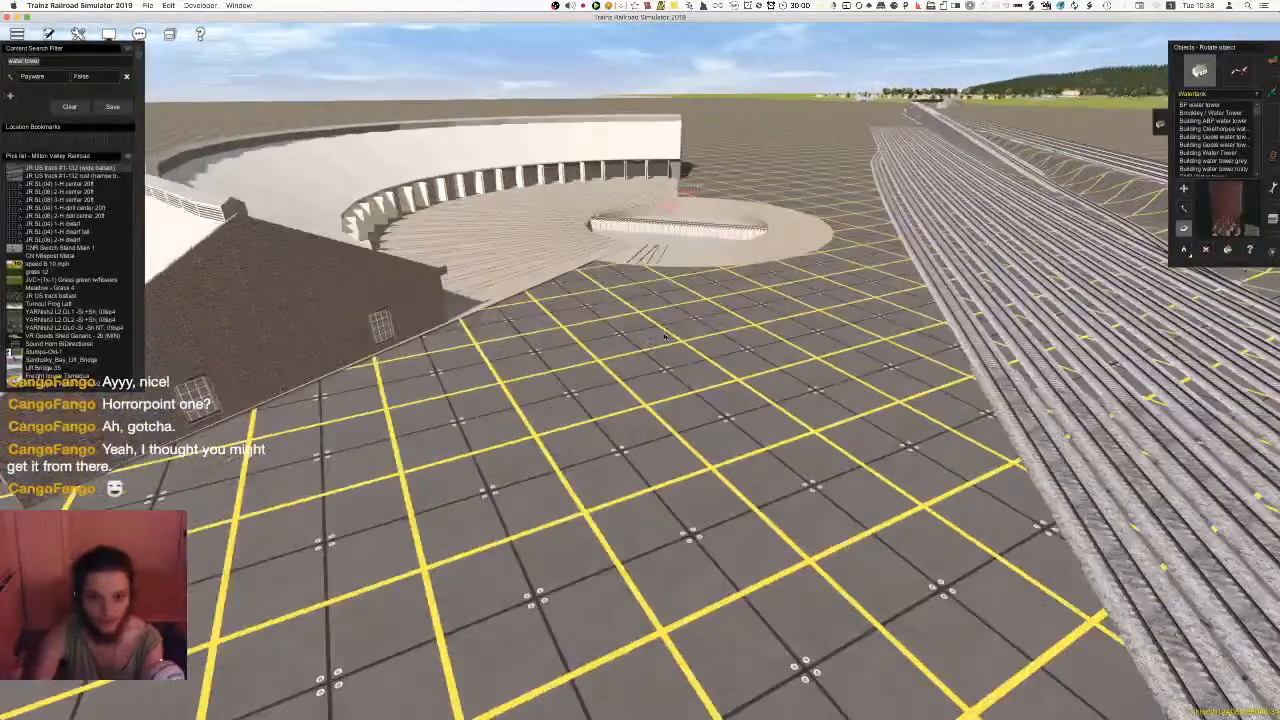
right_click(600, 225)
right_click(510, 380)
scroll(617, 324, up, 3)
right_click(620, 325)
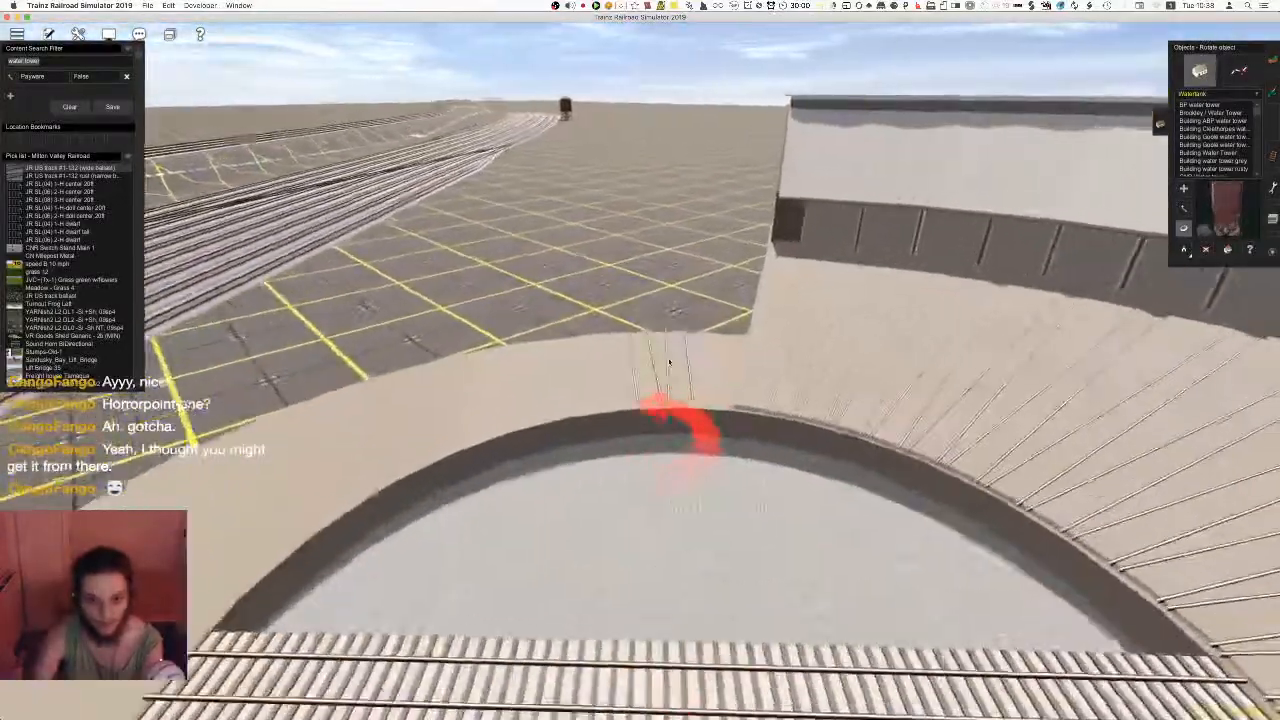
right_click(630, 242)
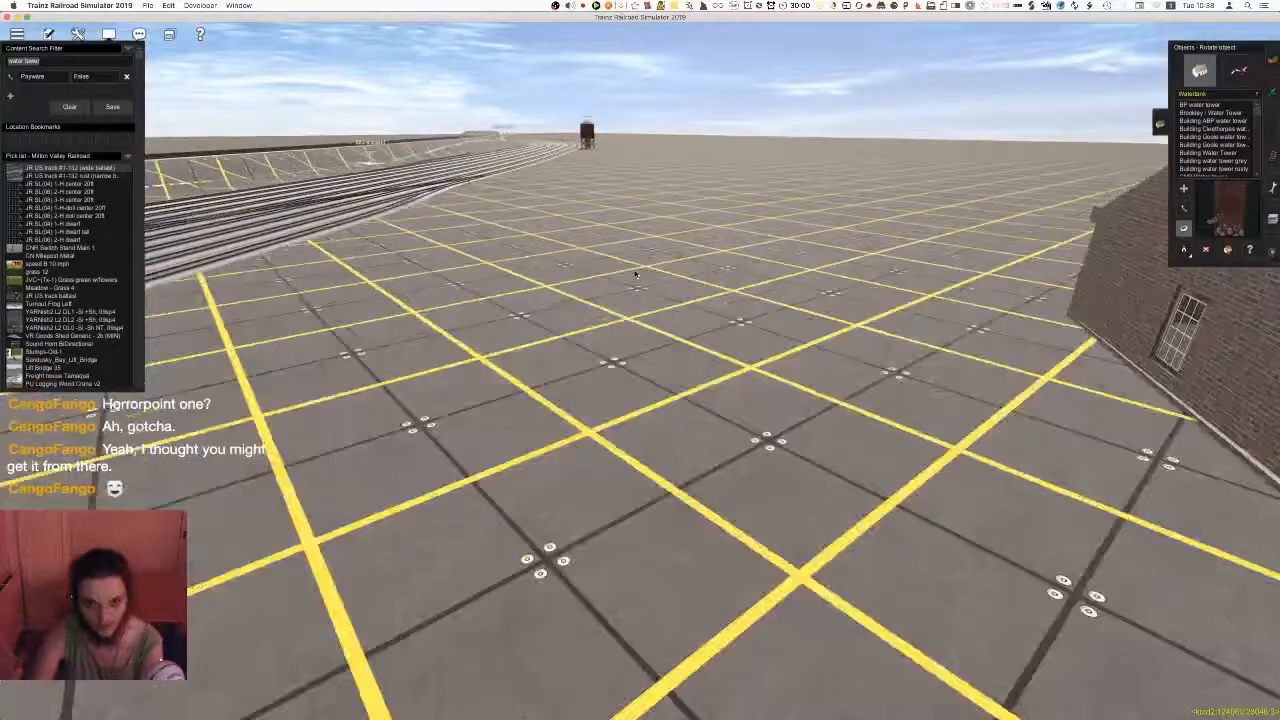
right_click(632, 207)
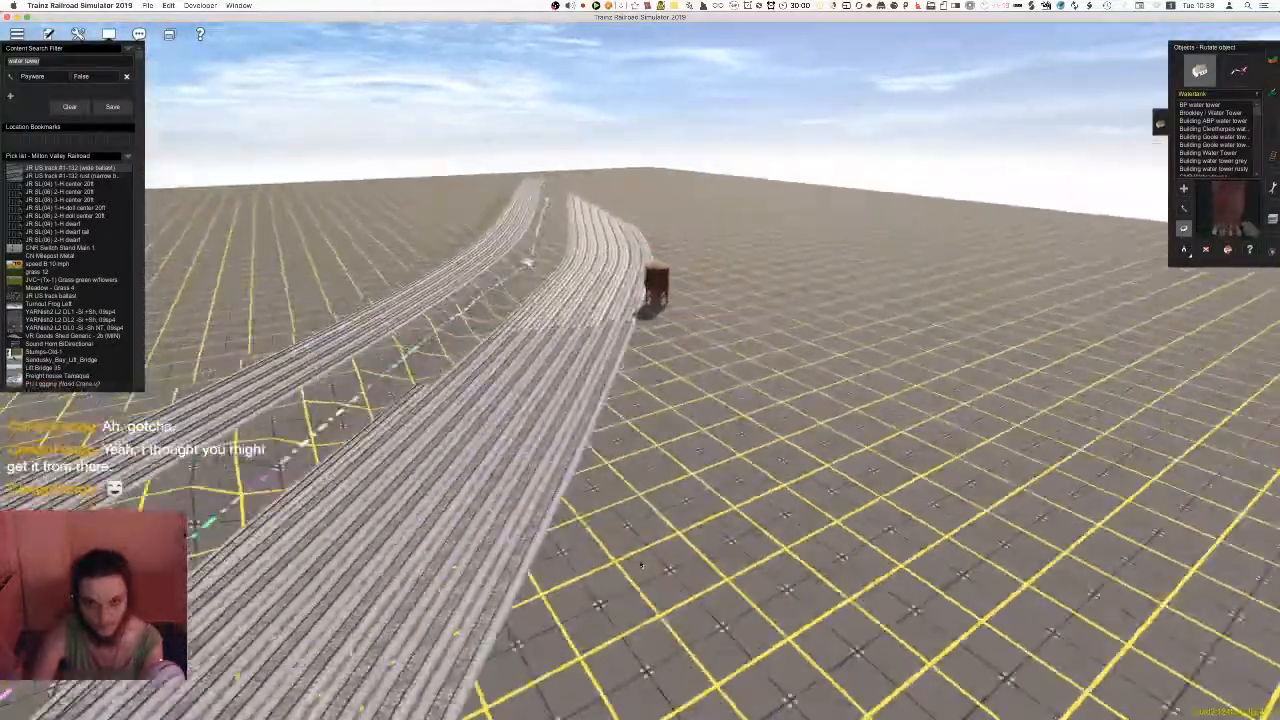
right_click(641, 565)
right_click(642, 562)
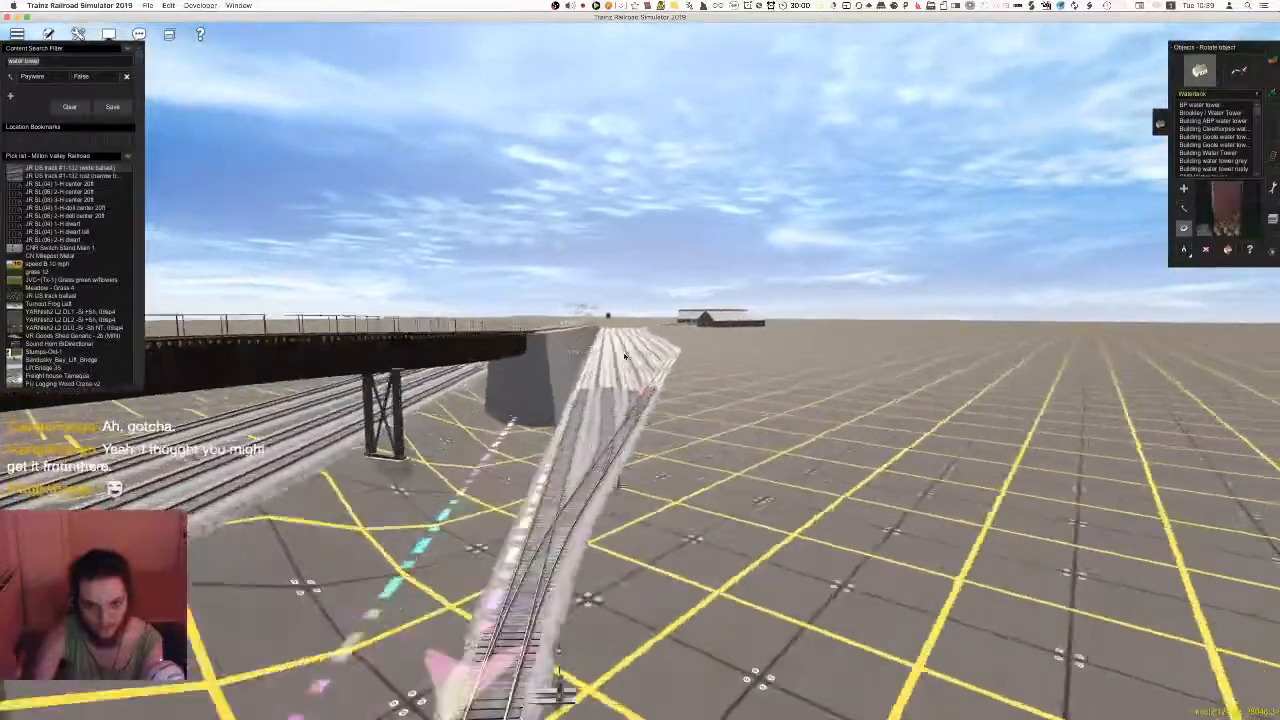
right_click(641, 327)
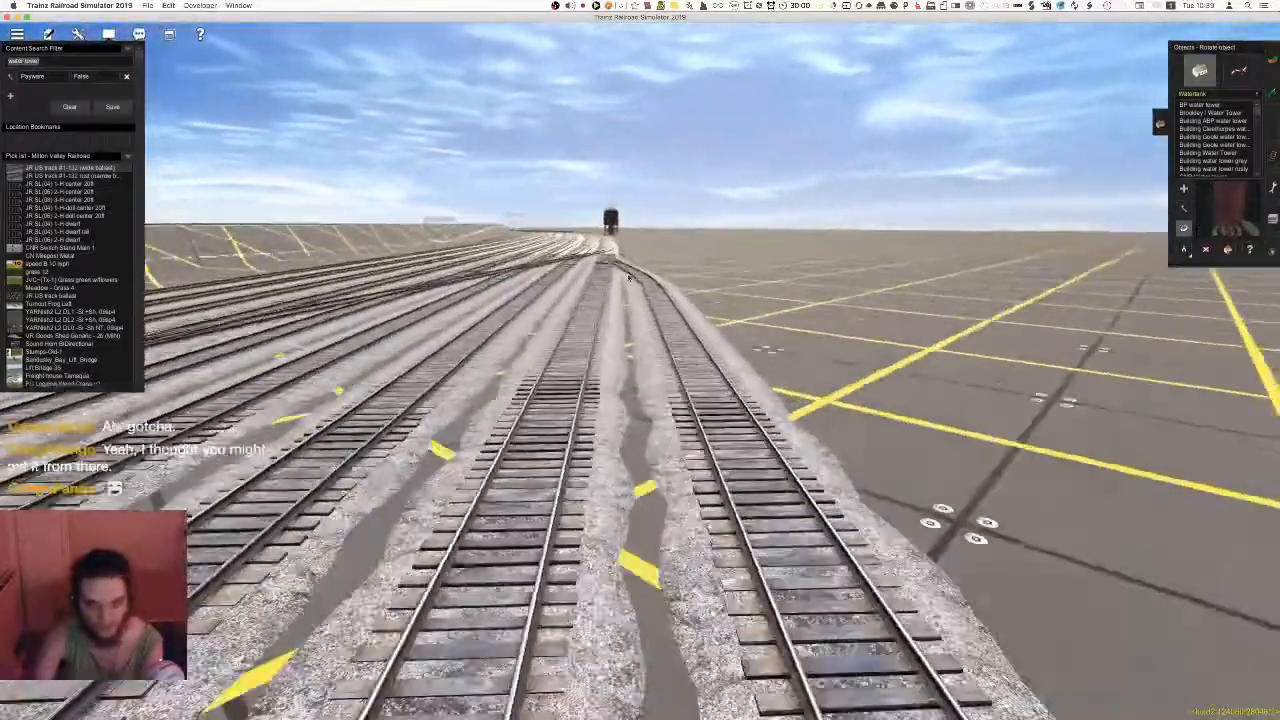
right_click(640, 300)
right_drag(645, 370, 657, 543)
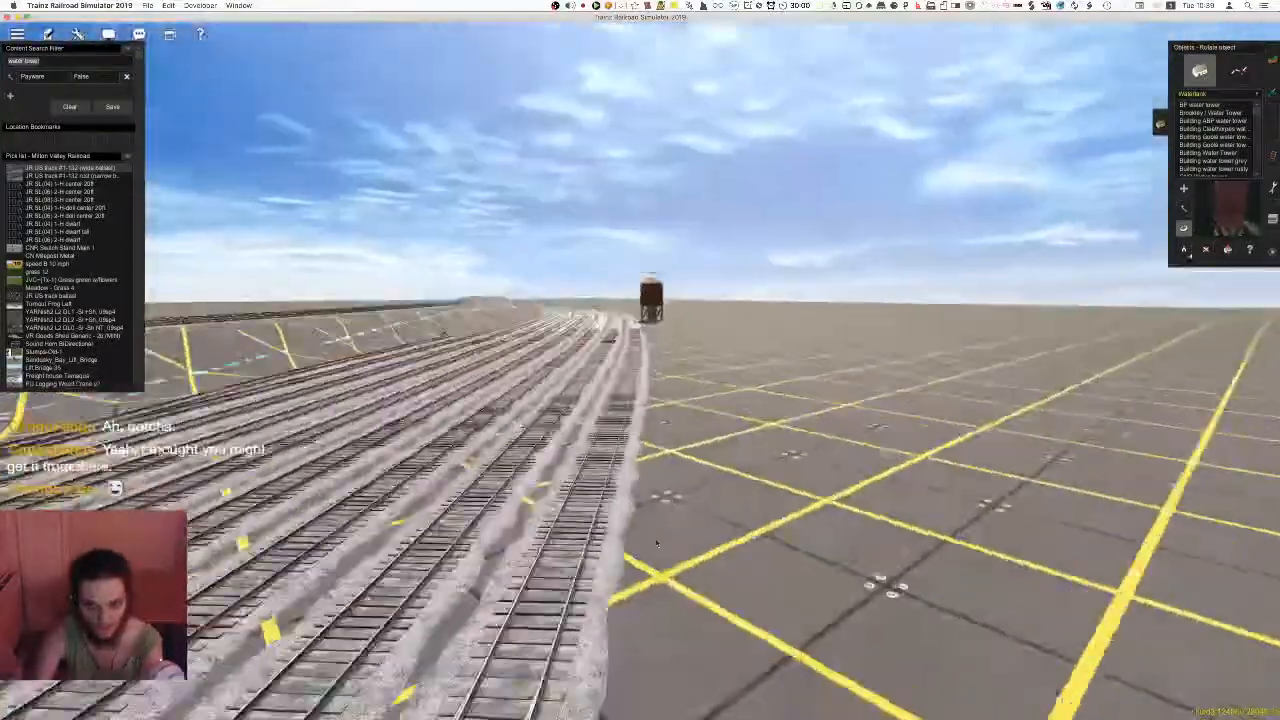
right_click(657, 543)
right_drag(660, 454, 600, 280)
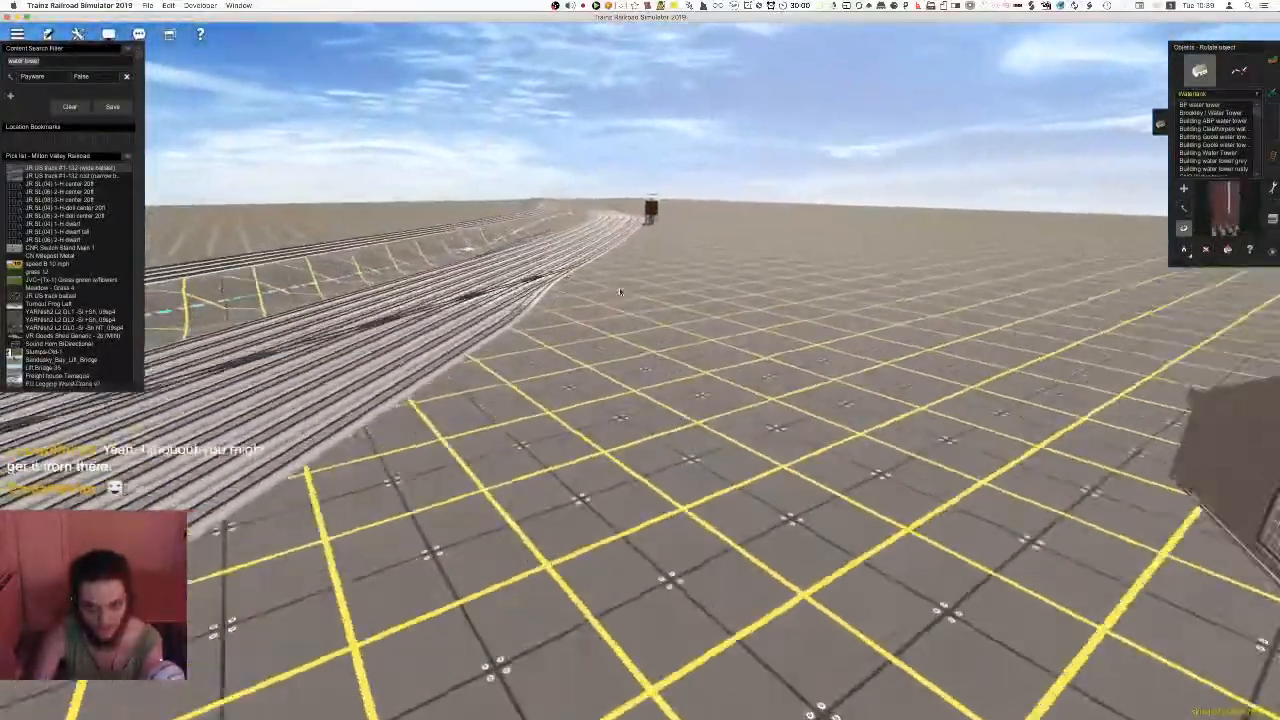
right_click(637, 262)
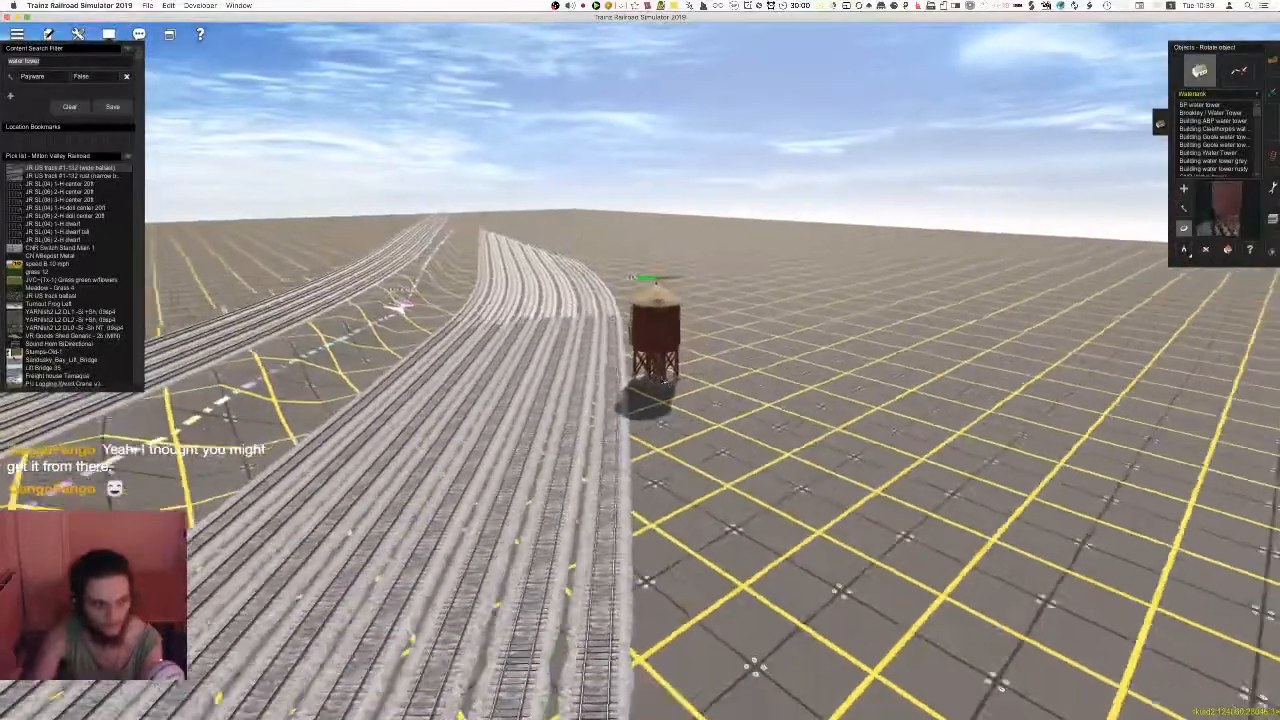
Check how the Watertank's attached track piece sits on the outermost yard track, up close and from above
key(Left)
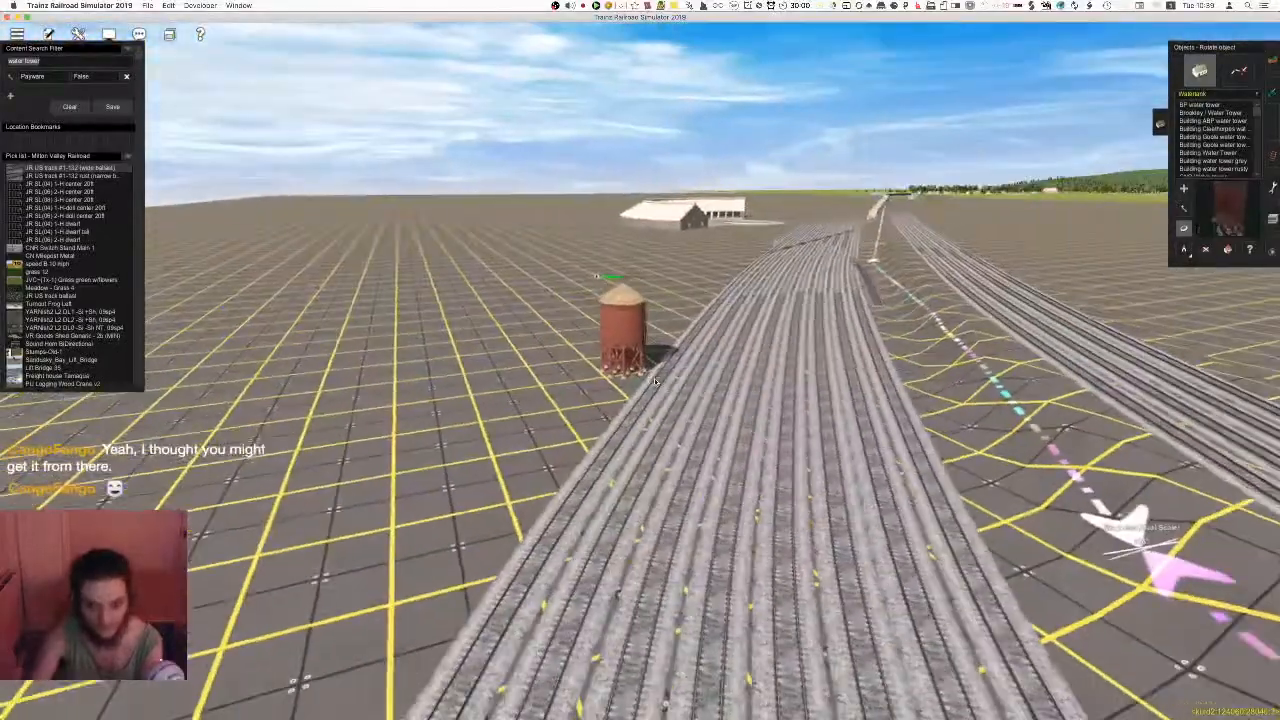
scroll(655, 381, up, 5)
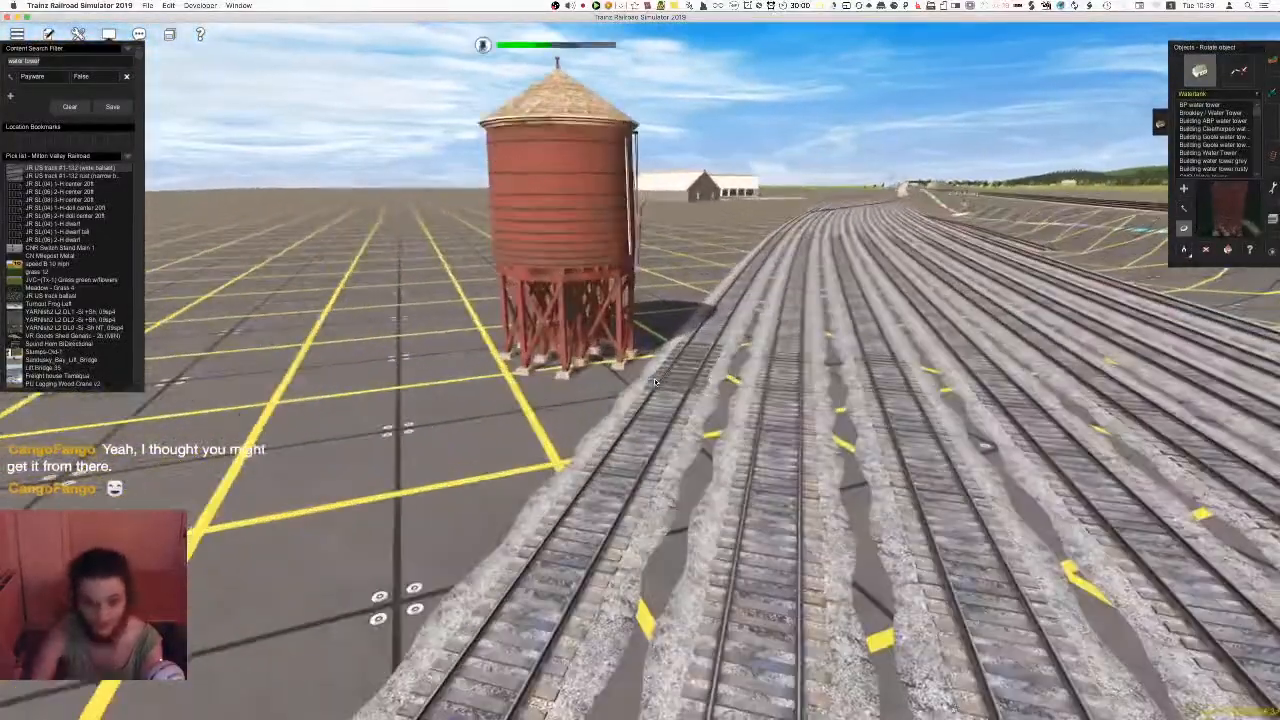
key(Up)
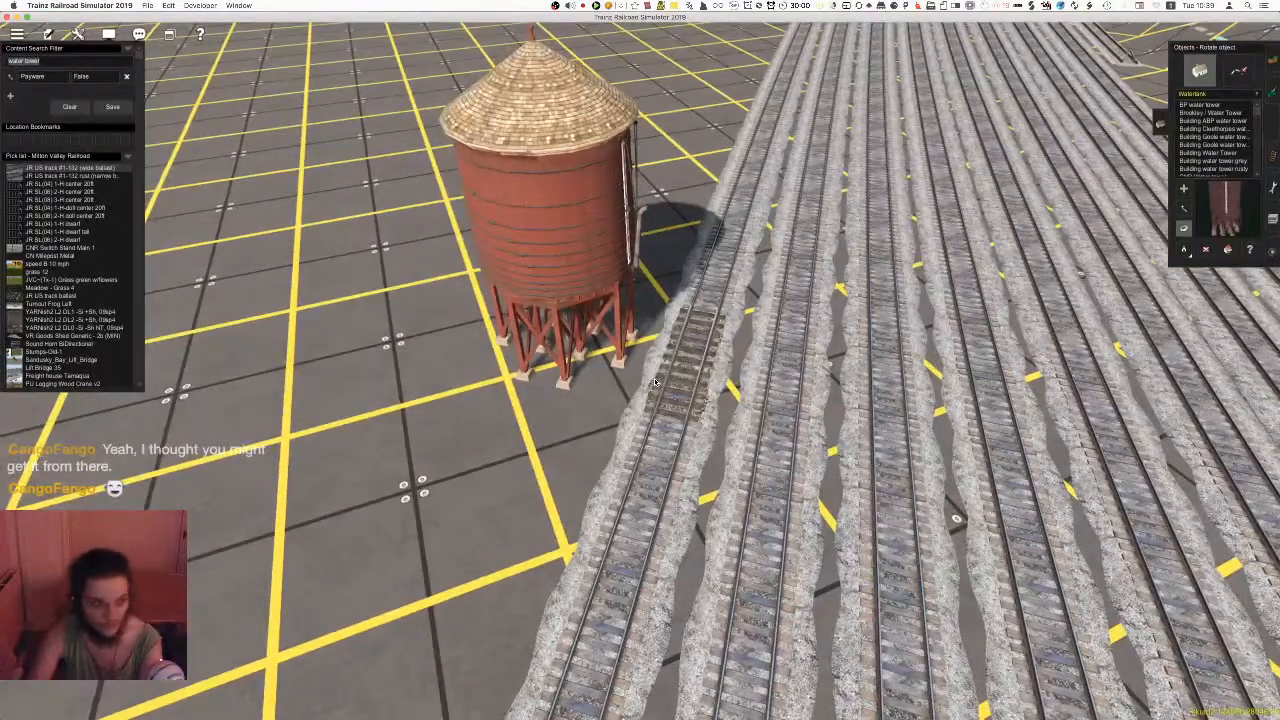
key(Down)
scroll(655, 381, down, 5)
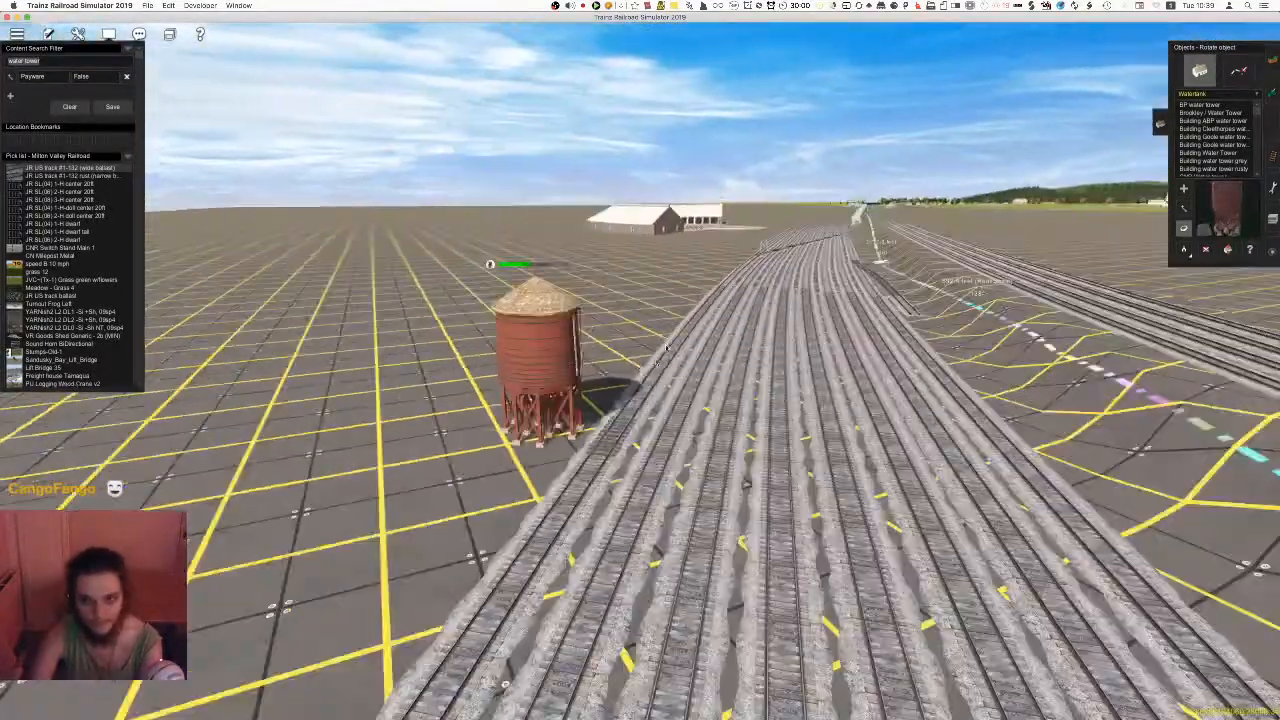
key(Up)
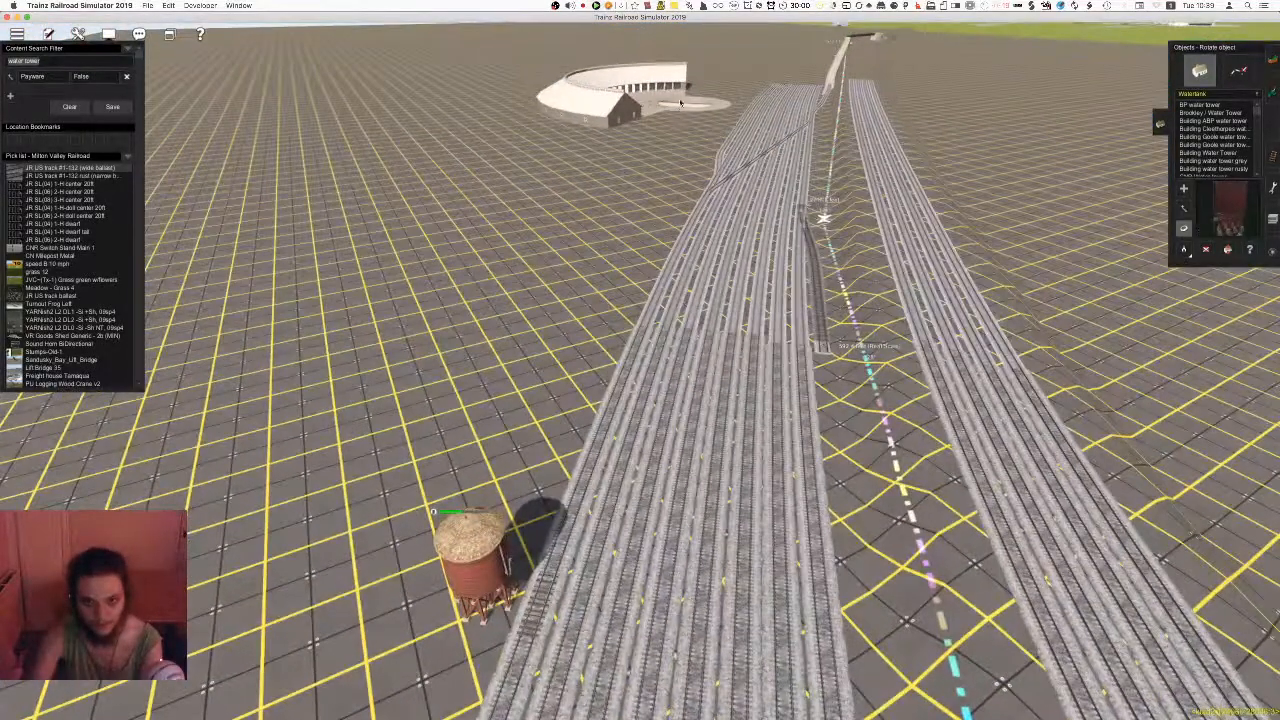
right_click(580, 469)
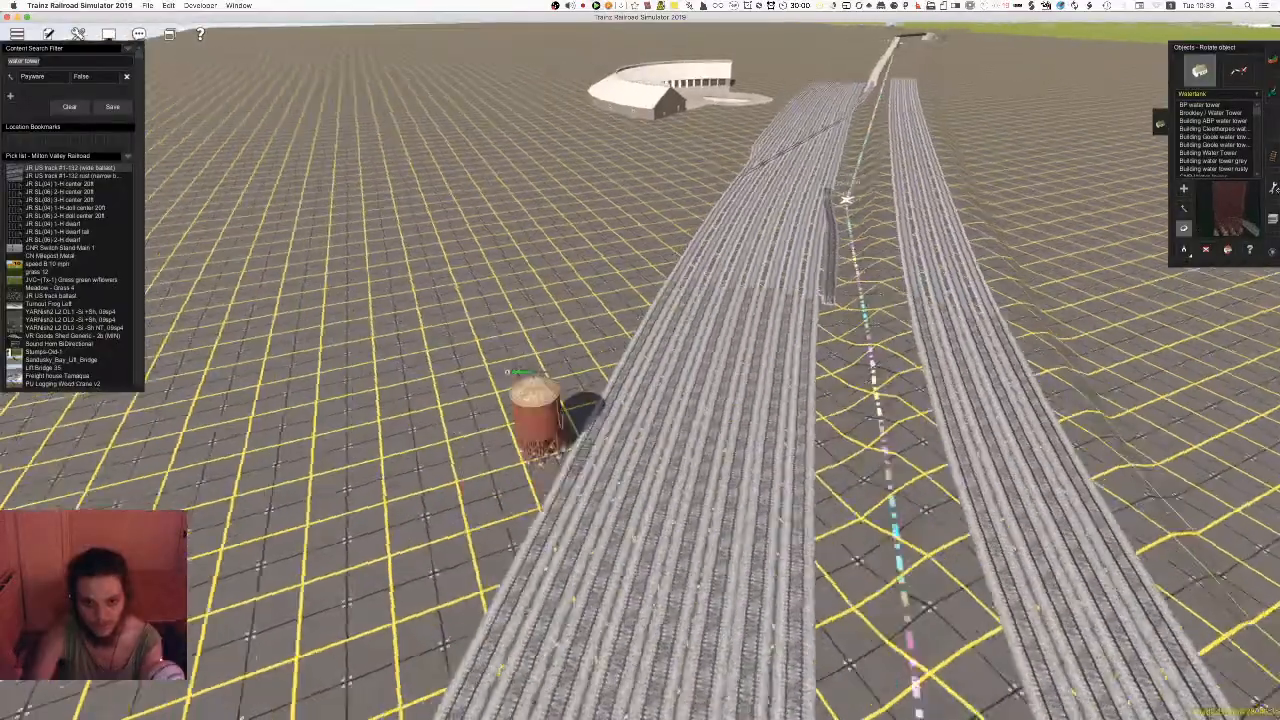
Move the Watertank along the outermost yard track, close to the row of spline points where the track sections meet
key(Left)
click(1272, 156)
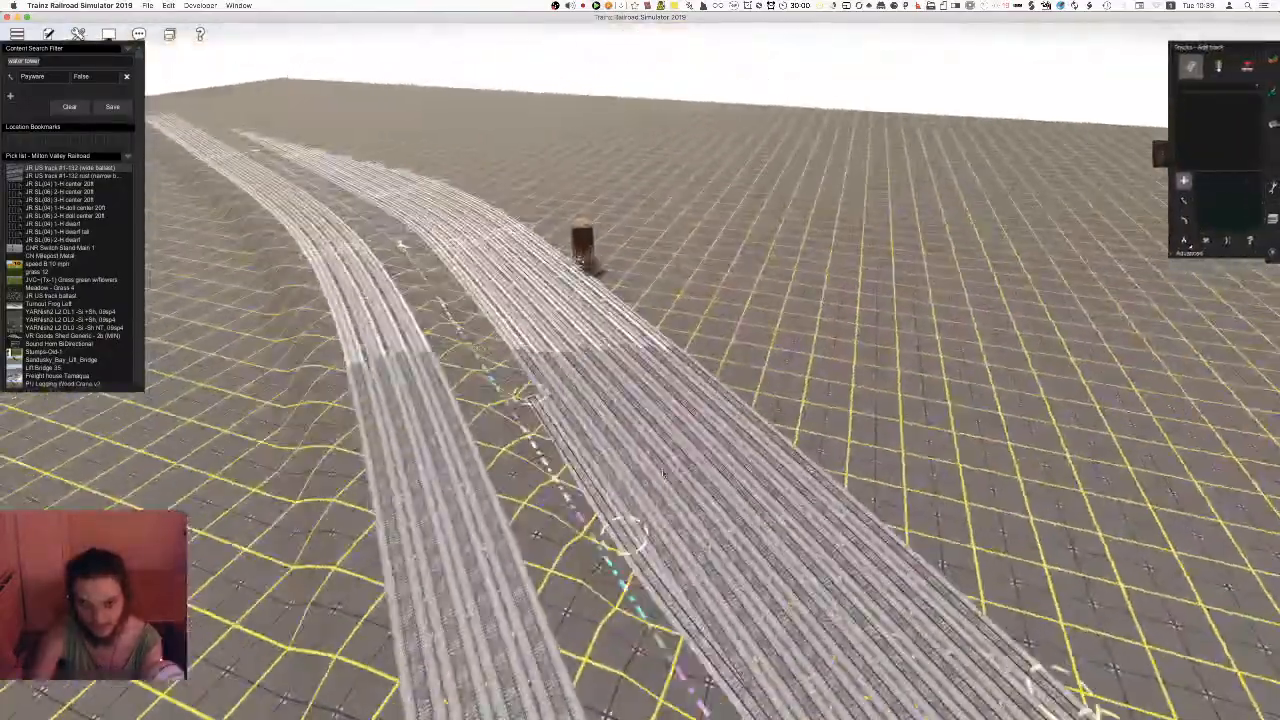
right_click(662, 472)
key(Left)
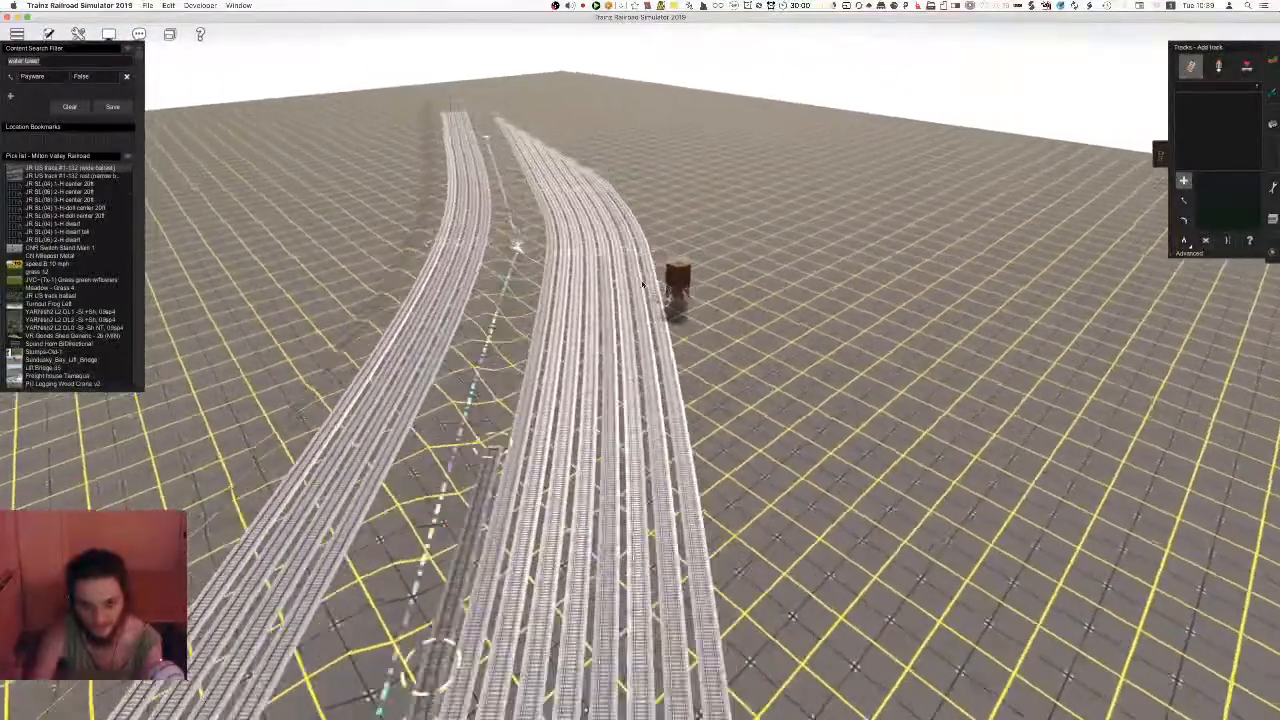
right_click(643, 285)
key(Up)
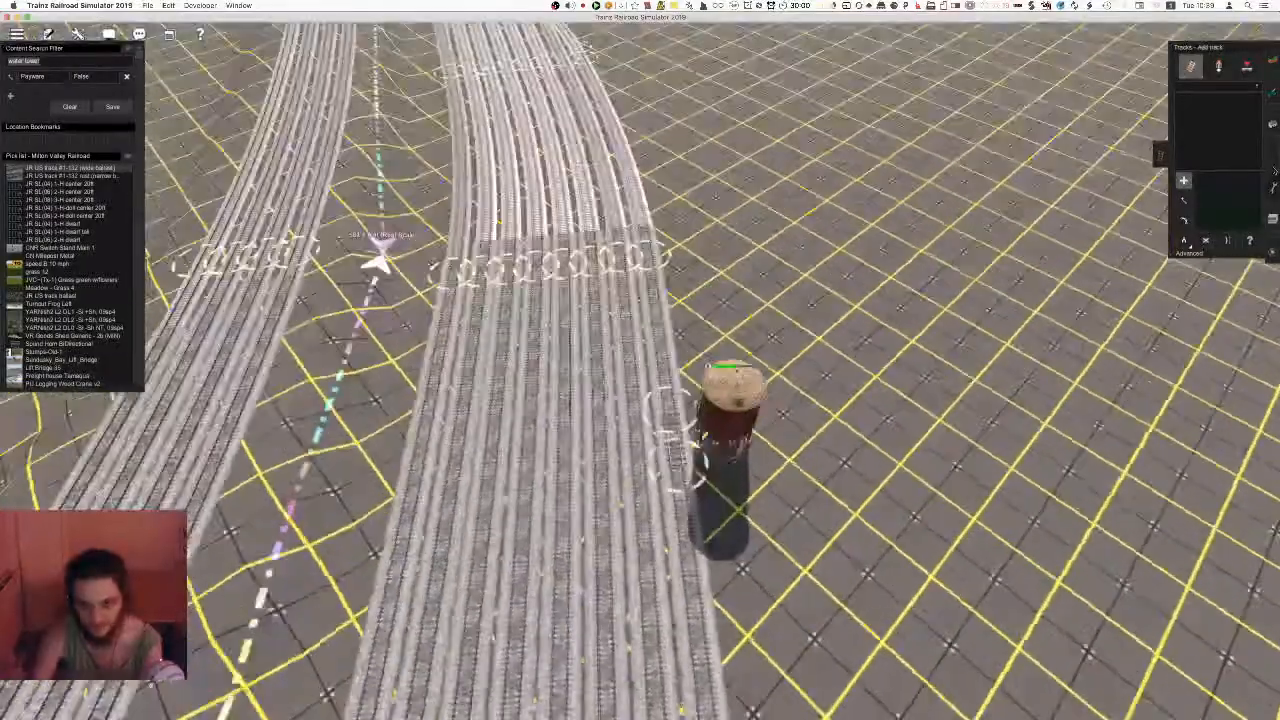
click(1272, 124)
key(m)
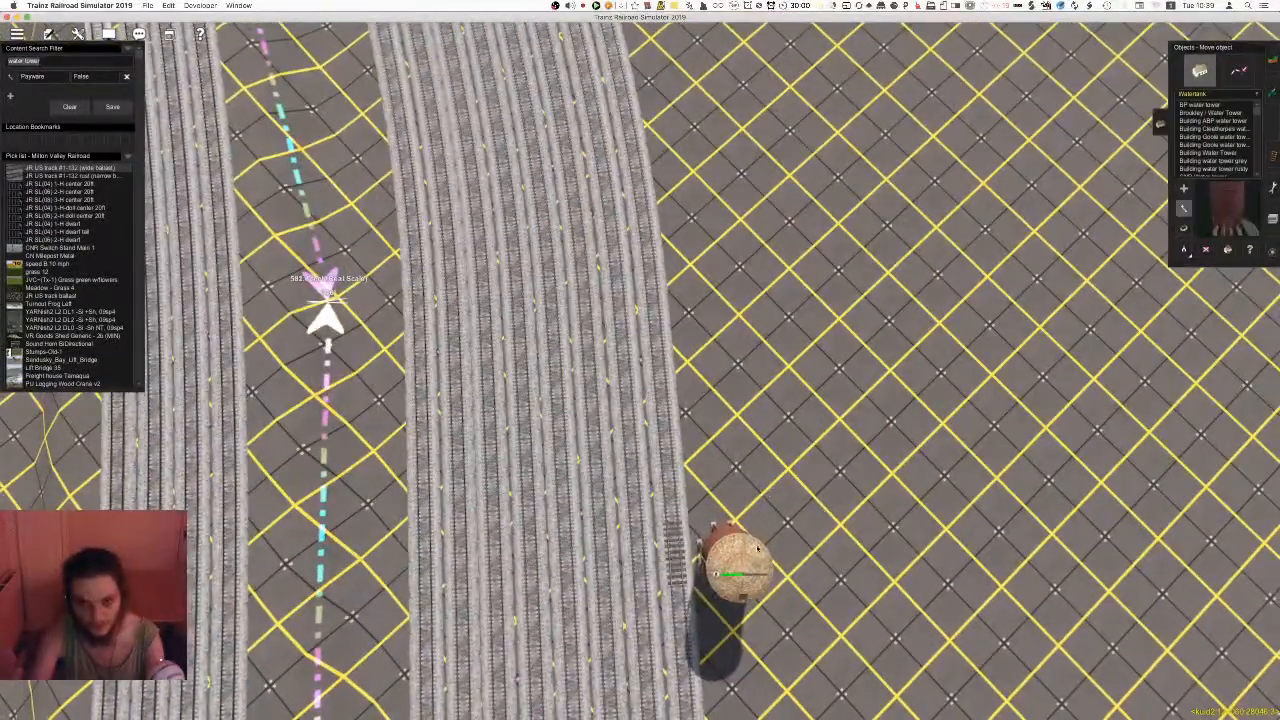
drag(760, 371, 735, 332)
Insert a row of spline points across the eight parallel yard tracks just past the Watertank's attached track piece
scroll(735, 332, up, 8)
key(Down)
click(1272, 155)
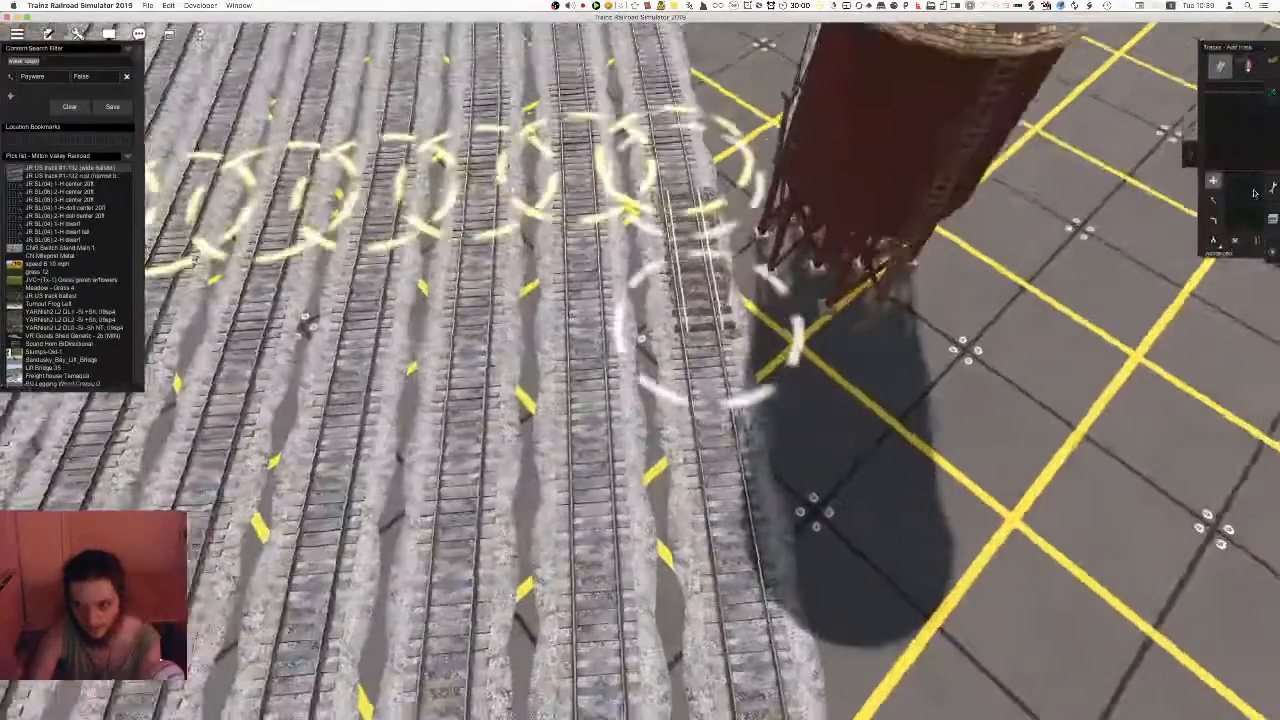
click(1195, 257)
key(Up)
click(1228, 270)
right_click(693, 353)
key(Up)
scroll(693, 353, down, 5)
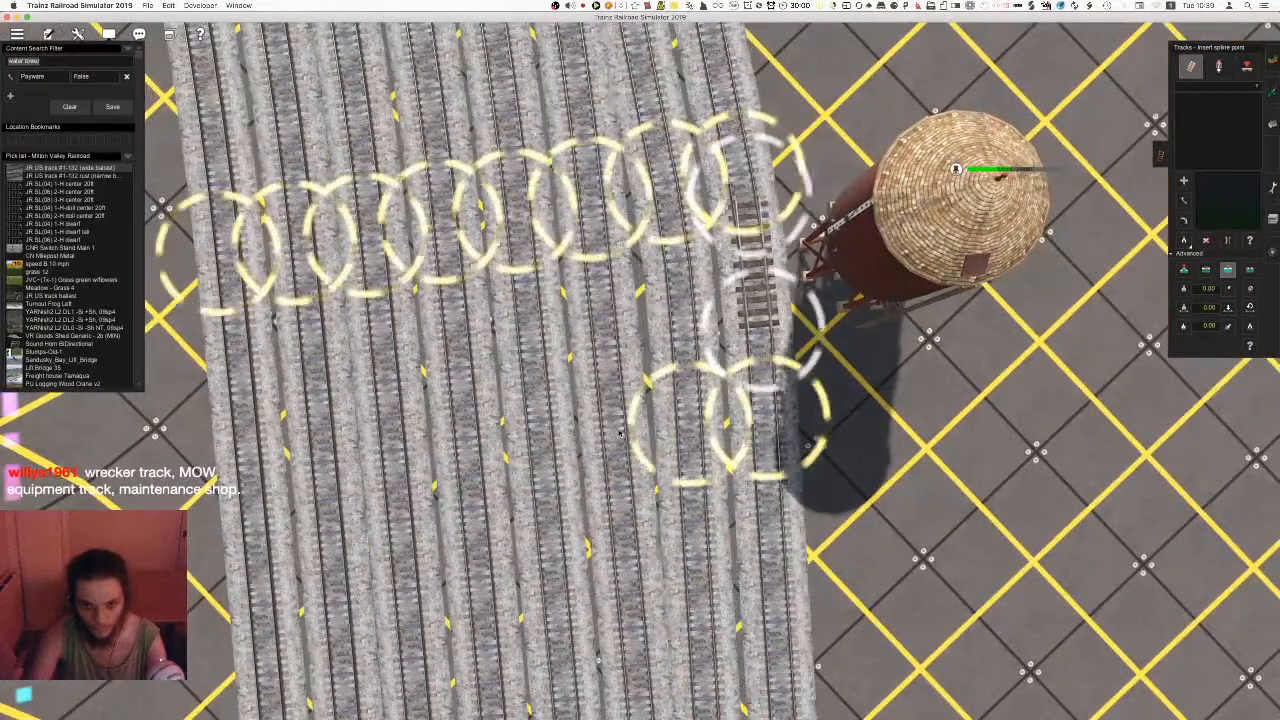
click(386, 451)
right_click(388, 452)
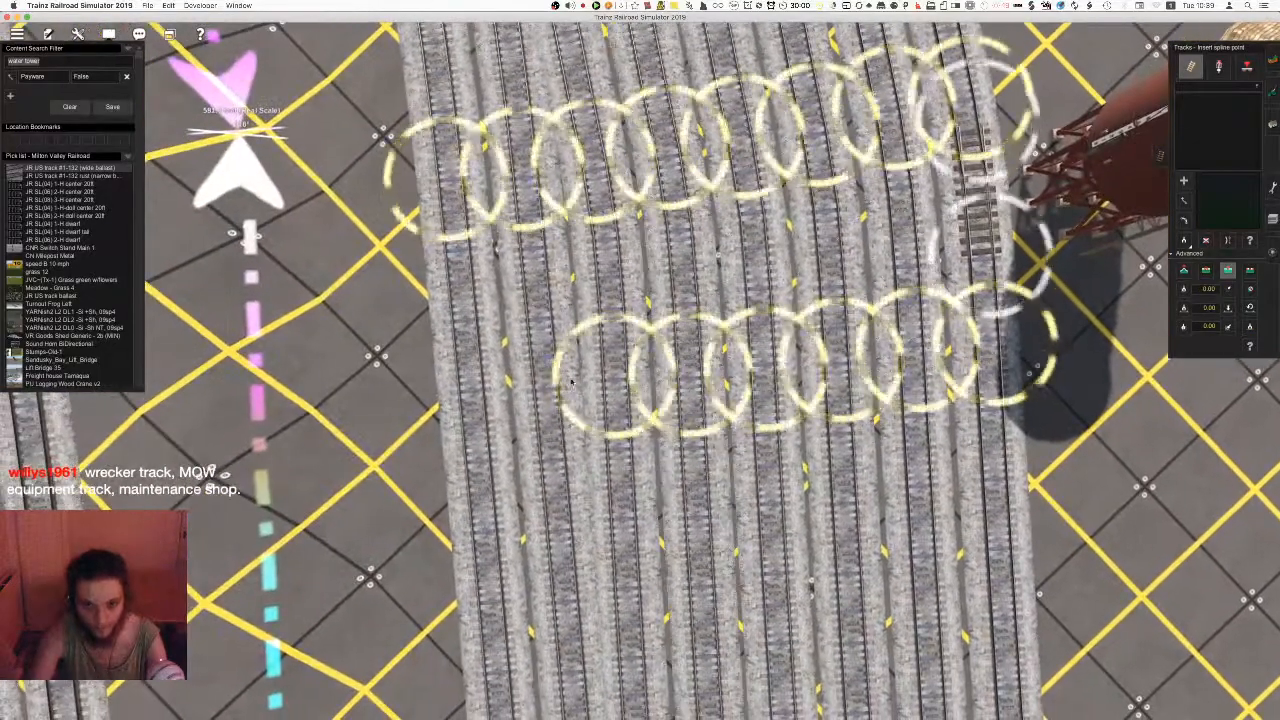
key(s)
click(479, 360)
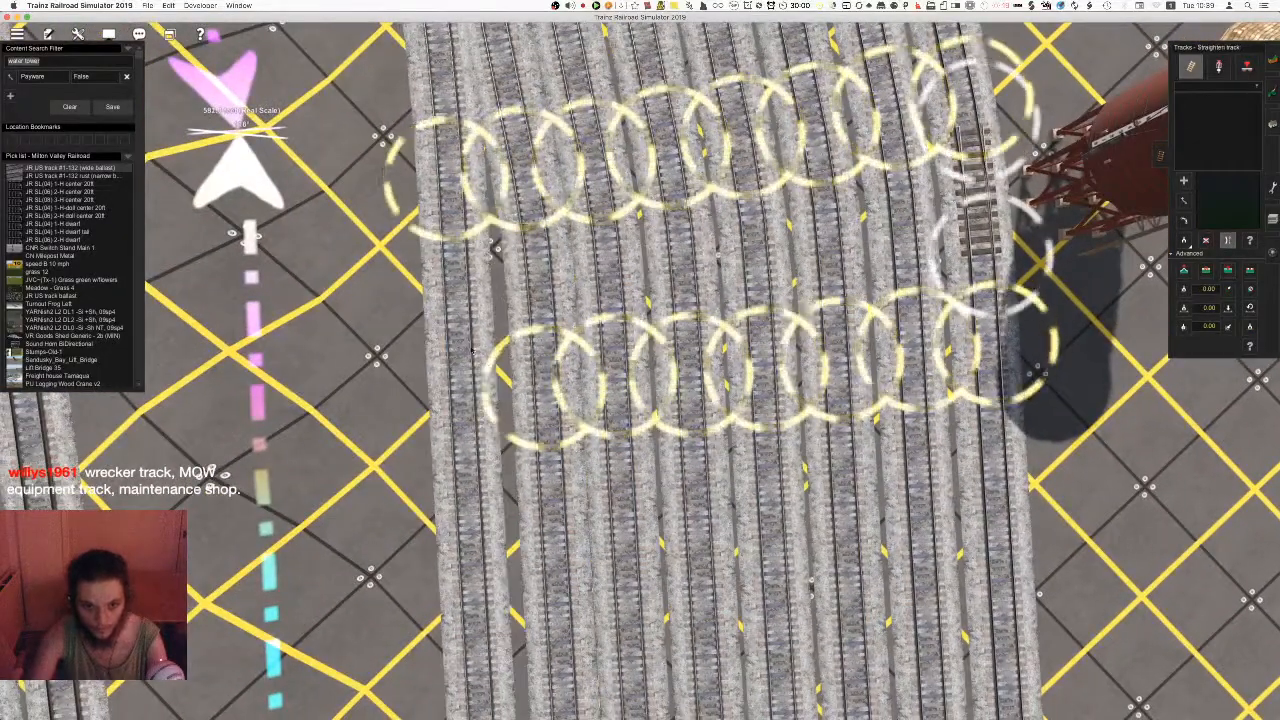
click(482, 350)
click(1228, 271)
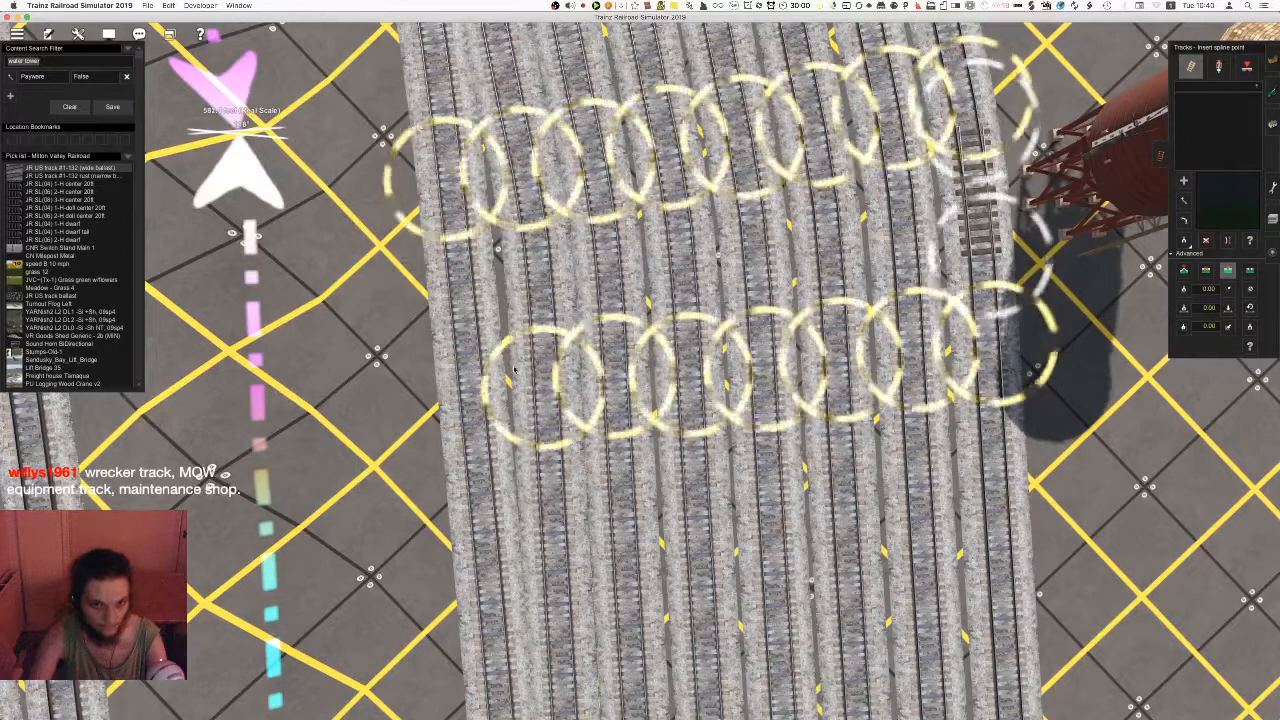
click(465, 402)
Straighten the short section of each of the eight yard tracks between the two rows of spline points beside the Watertank
click(1228, 240)
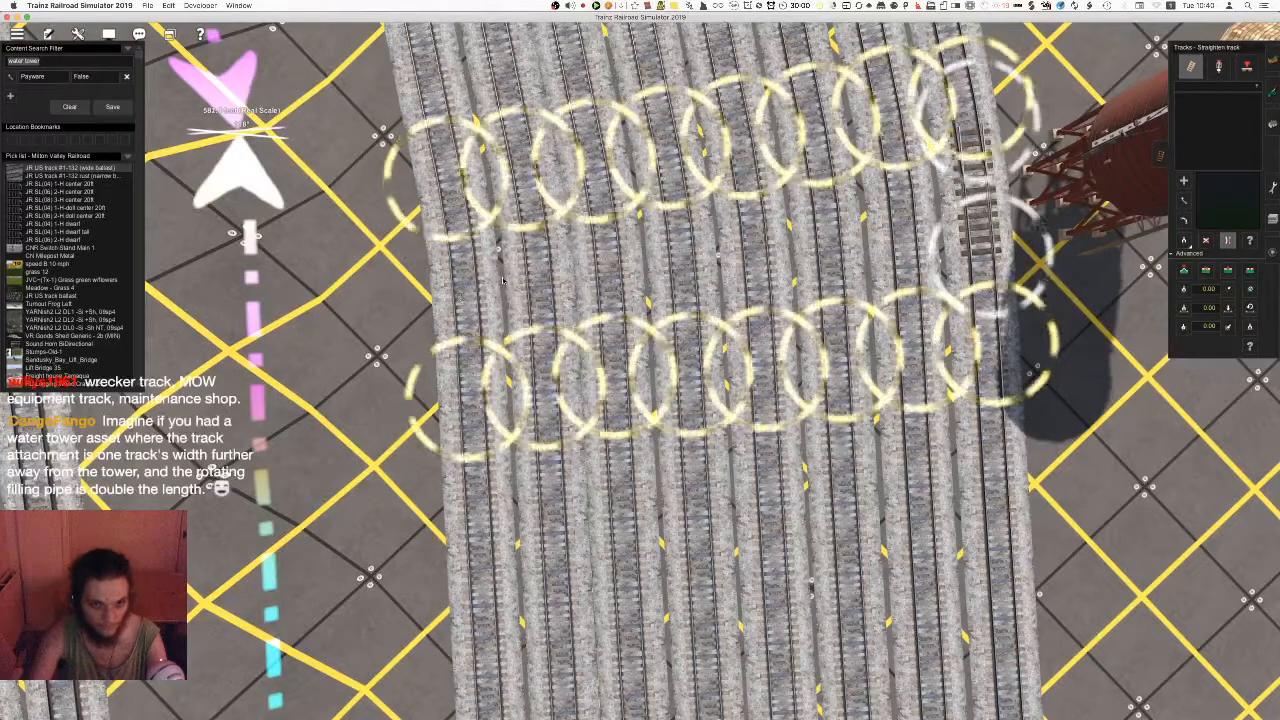
click(456, 294)
click(532, 291)
click(604, 289)
click(684, 287)
click(762, 284)
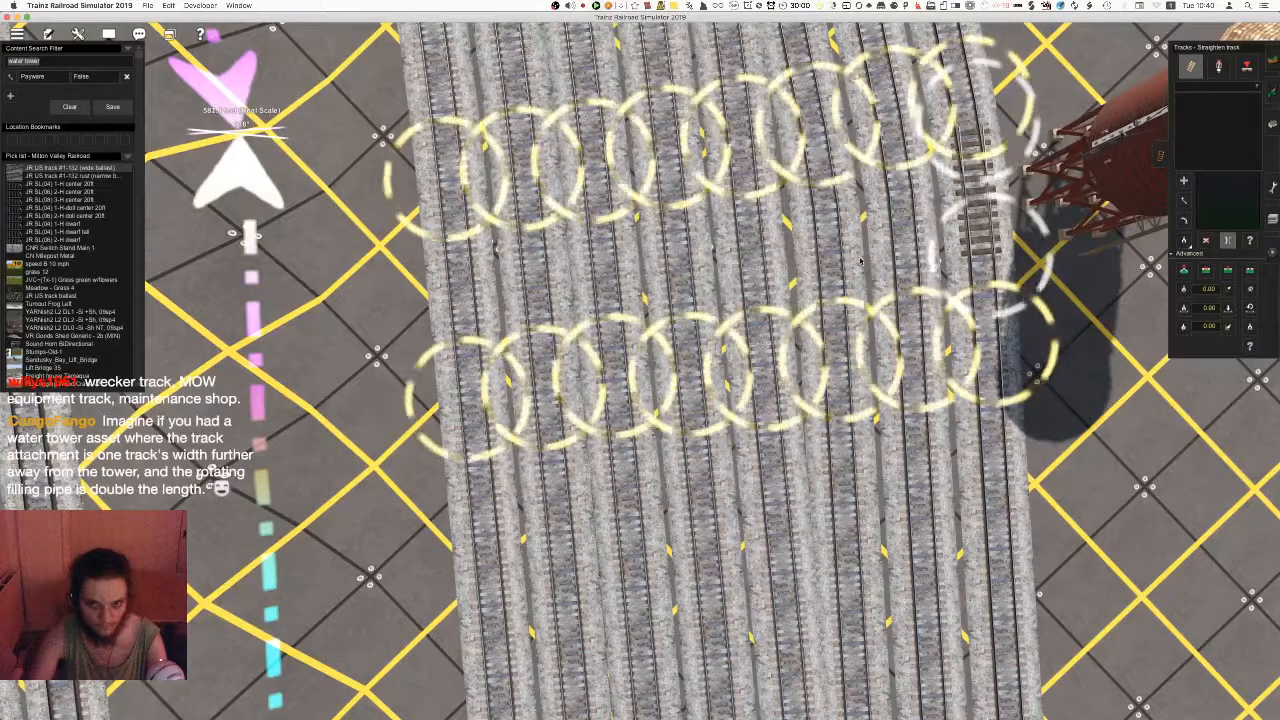
click(840, 278)
click(936, 266)
click(980, 291)
right_click(940, 291)
Delete the outermost yard track's section under the Watertank's attached track and move the adjoining spline points onto the ends of that attached track
key(Down)
scroll(685, 387, up, 5)
key(d)
click(714, 390)
key(m)
drag(742, 463, 712, 328)
drag(671, 172, 683, 193)
Examine the Watertank and the outermost track running past it, close up and from a distance
right_click(581, 381)
scroll(581, 381, down, 5)
middle_drag(581, 381, 1279, 233)
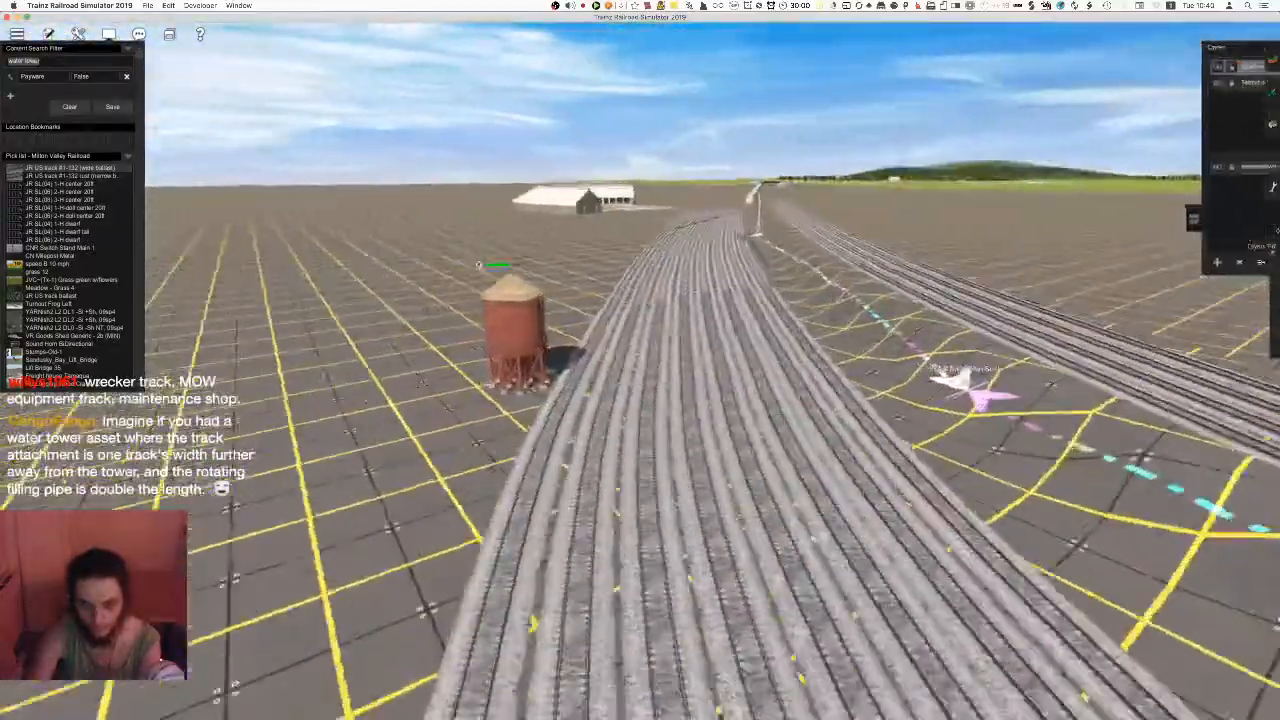
scroll(631, 378, up, 5)
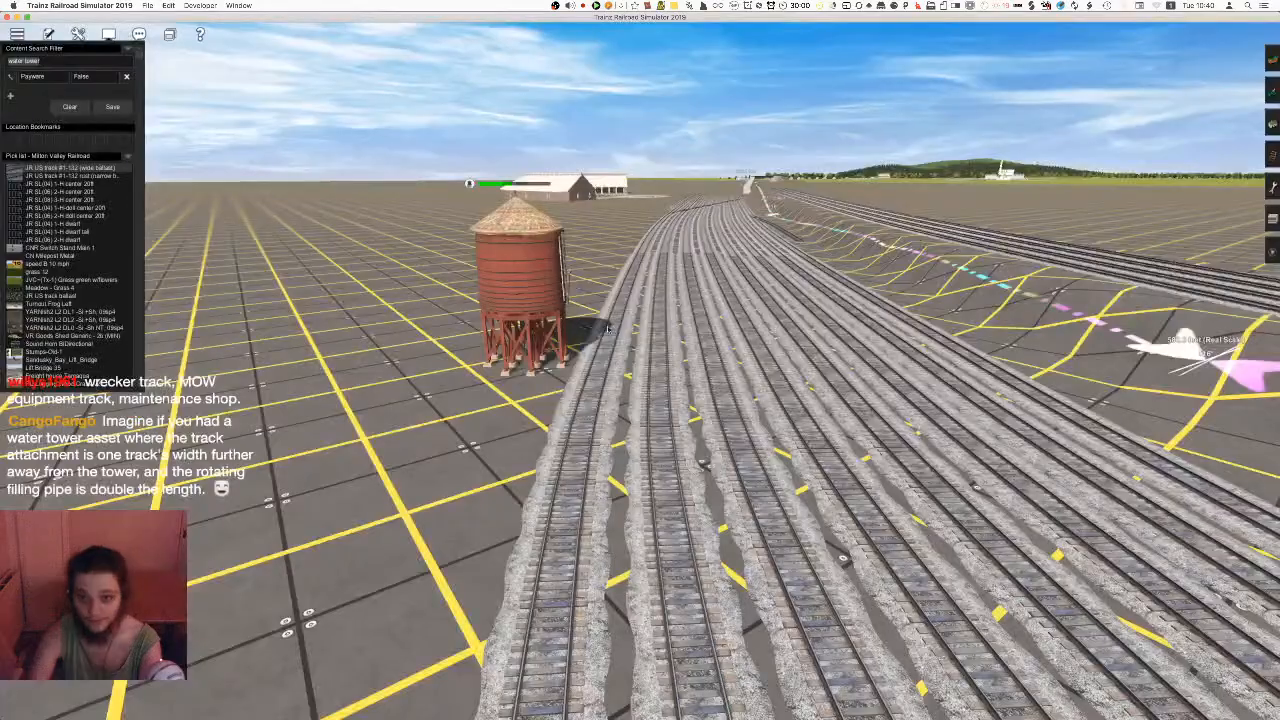
scroll(654, 388, up, 4)
middle_drag(654, 391, 634, 373)
scroll(657, 389, down, 8)
scroll(652, 382, down, 5)
scroll(633, 373, up, 4)
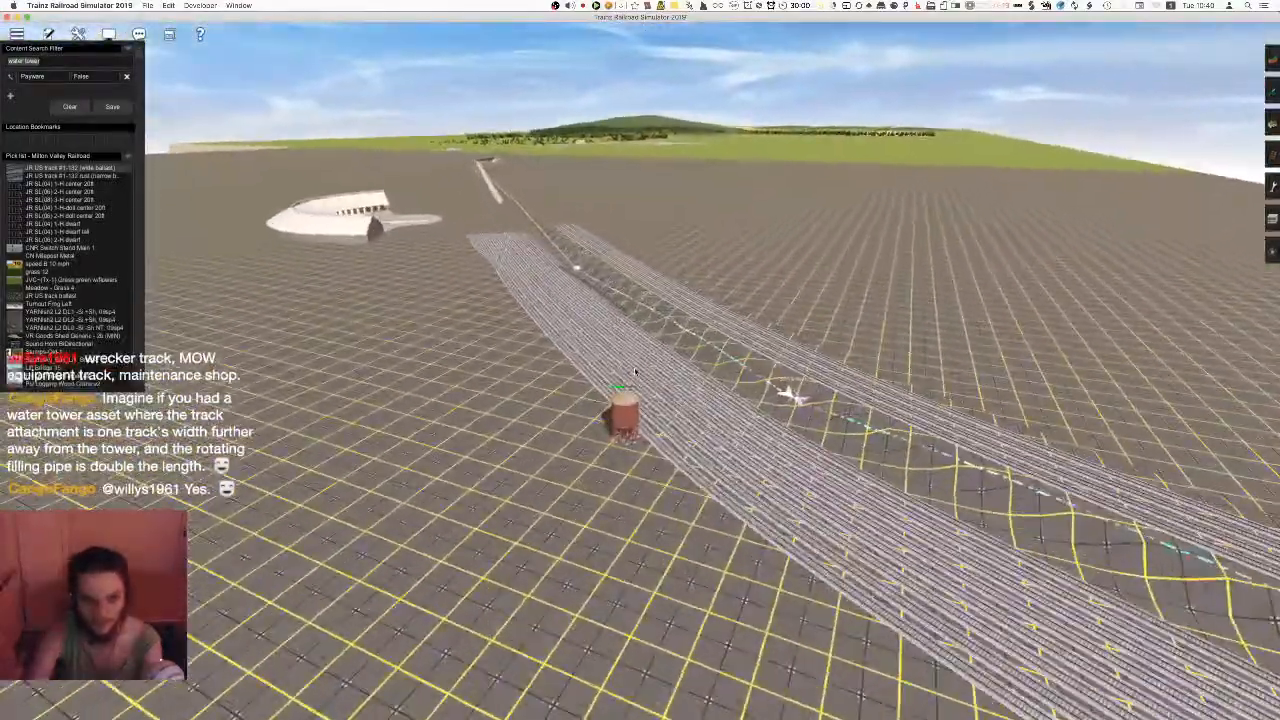
Survey the whole yard from the Watertank past the roundhouse to the bridge and back, examining the free space along the tracks
right_click(603, 322)
middle_drag(603, 322, 611, 308)
key(Left)
right_click(647, 163)
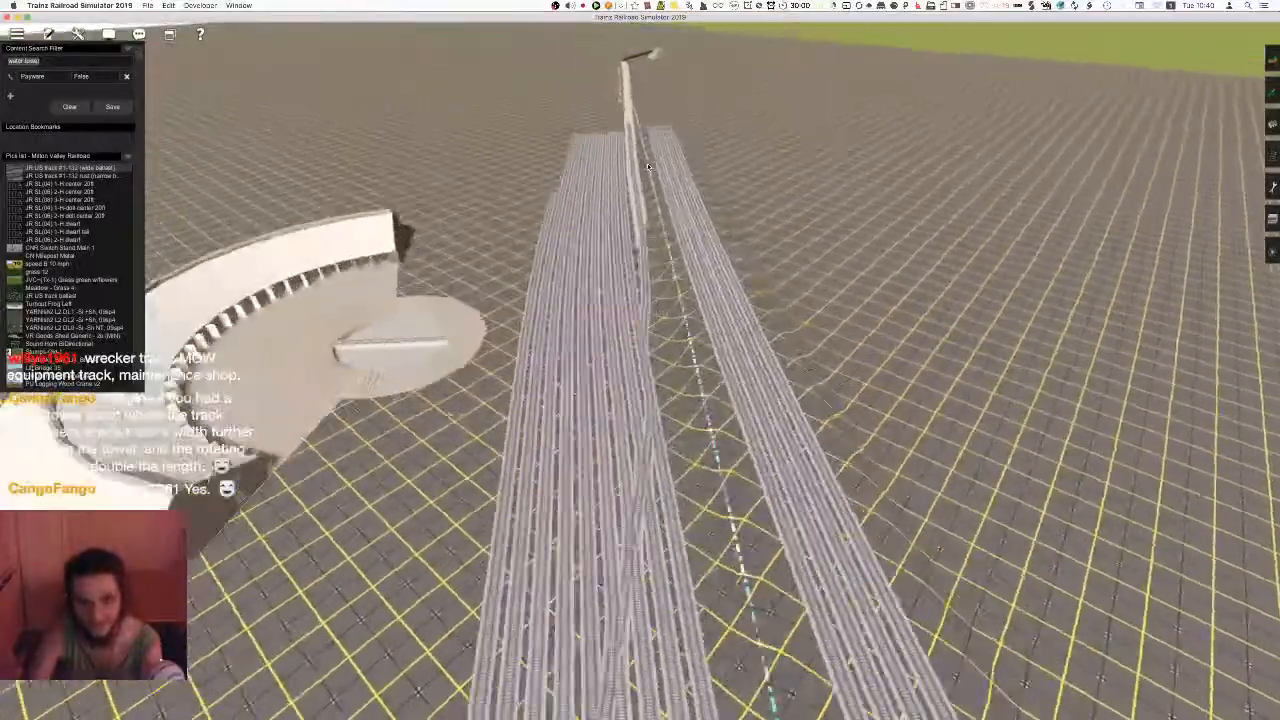
key(Left)
right_click(649, 165)
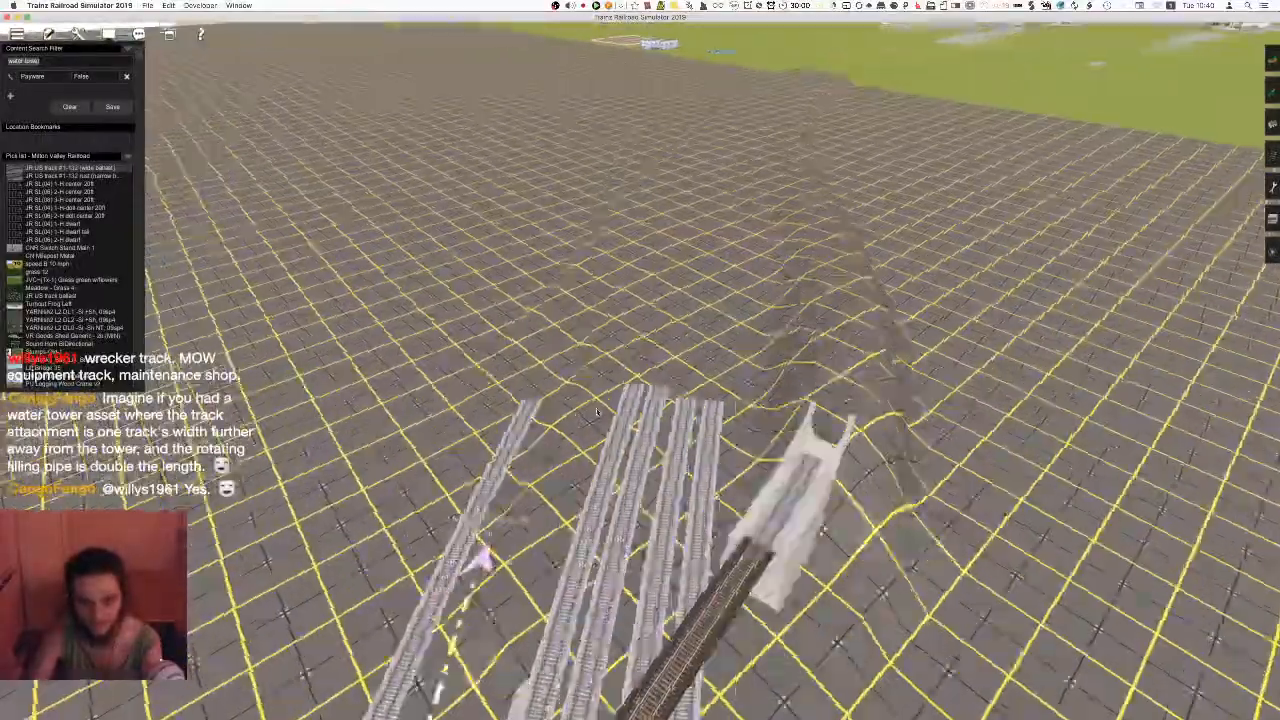
key(Left)
key(Down)
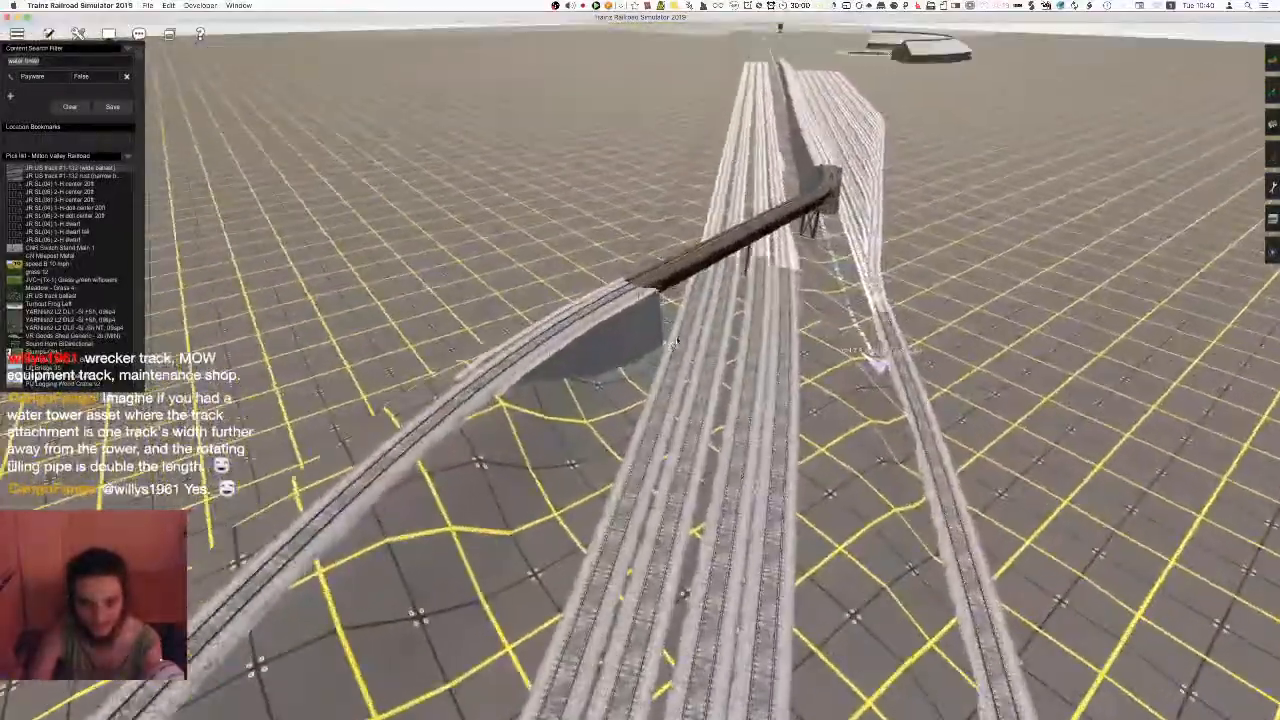
key(Left)
right_click(671, 343)
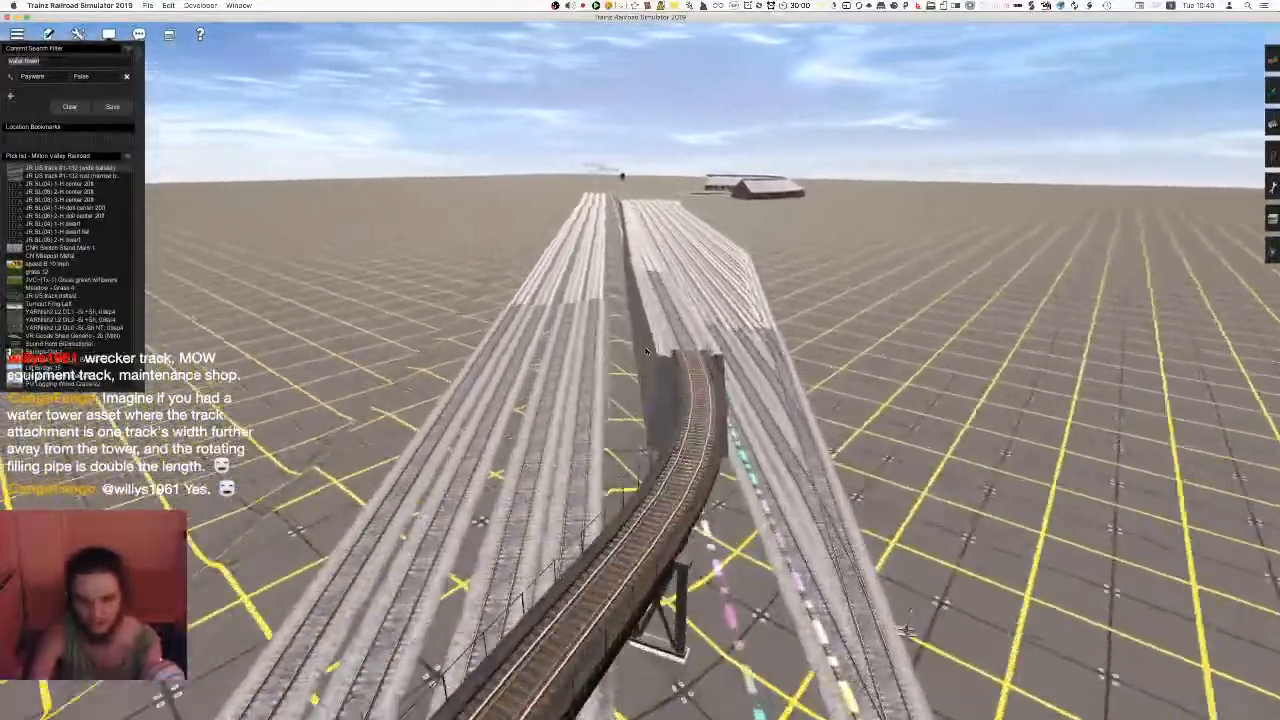
key(Right)
right_click(650, 322)
key(Left)
key(Up)
right_click(657, 255)
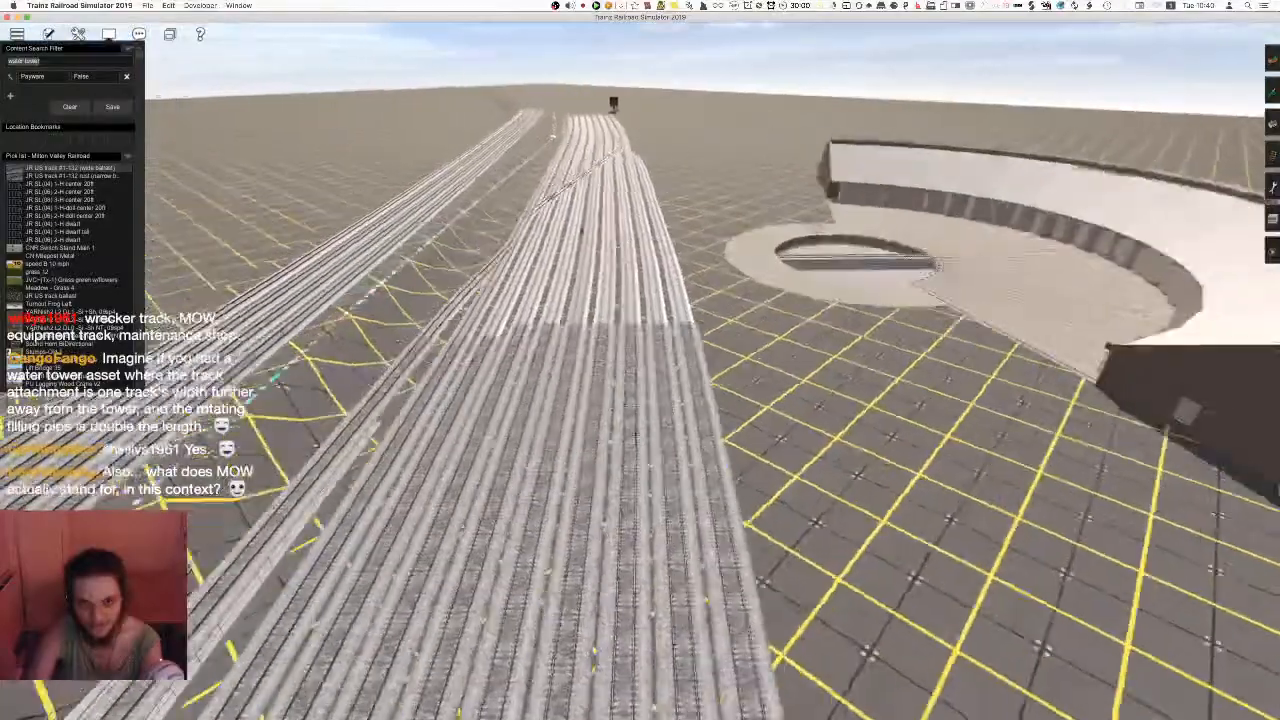
key(Right)
key(Left)
scroll(646, 385, down, 10)
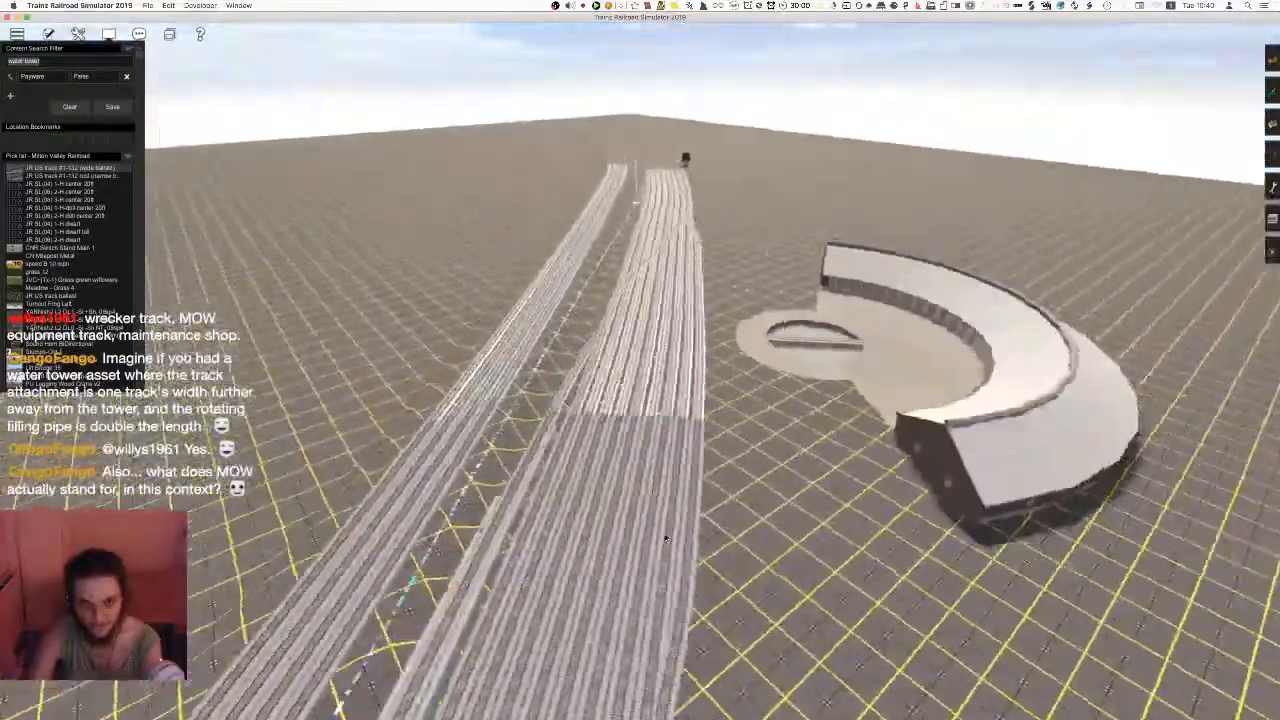
Look over the yard tracks beside the roundhouse and turntable towards the Watertank from above
right_click(648, 235)
scroll(640, 240, up, 10)
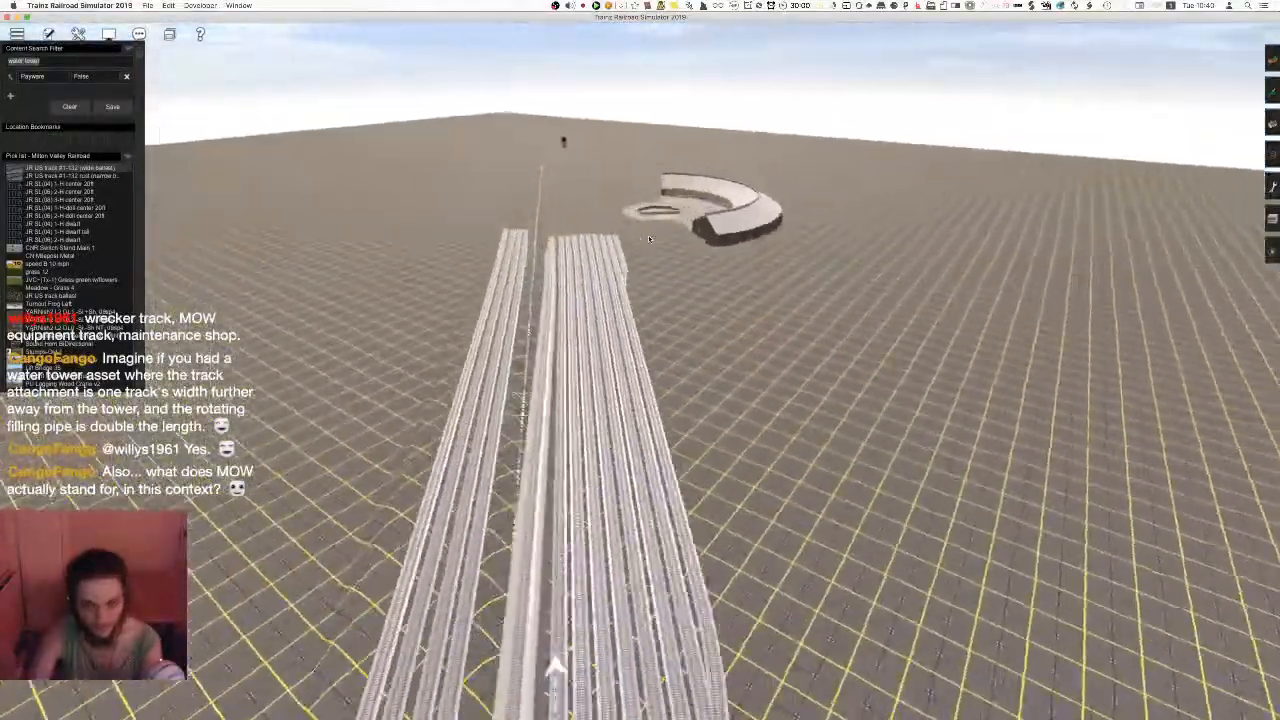
scroll(610, 333, up, 5)
key(Down)
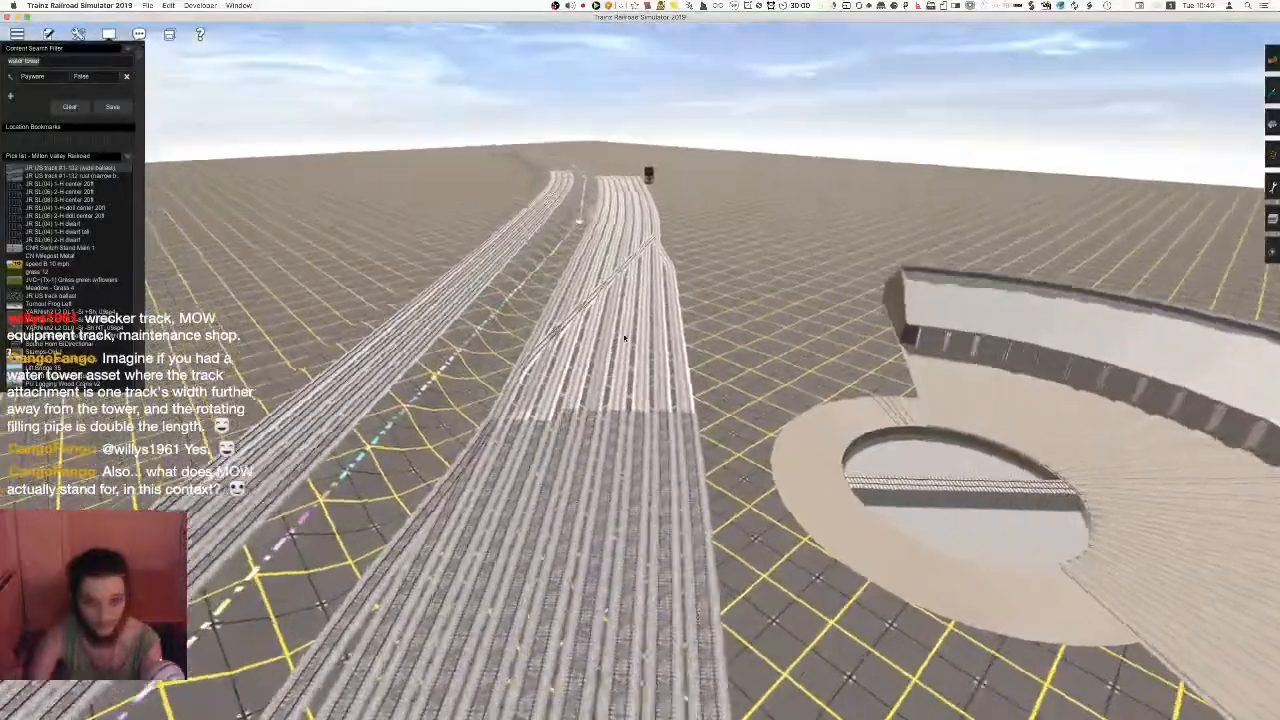
right_click(634, 523)
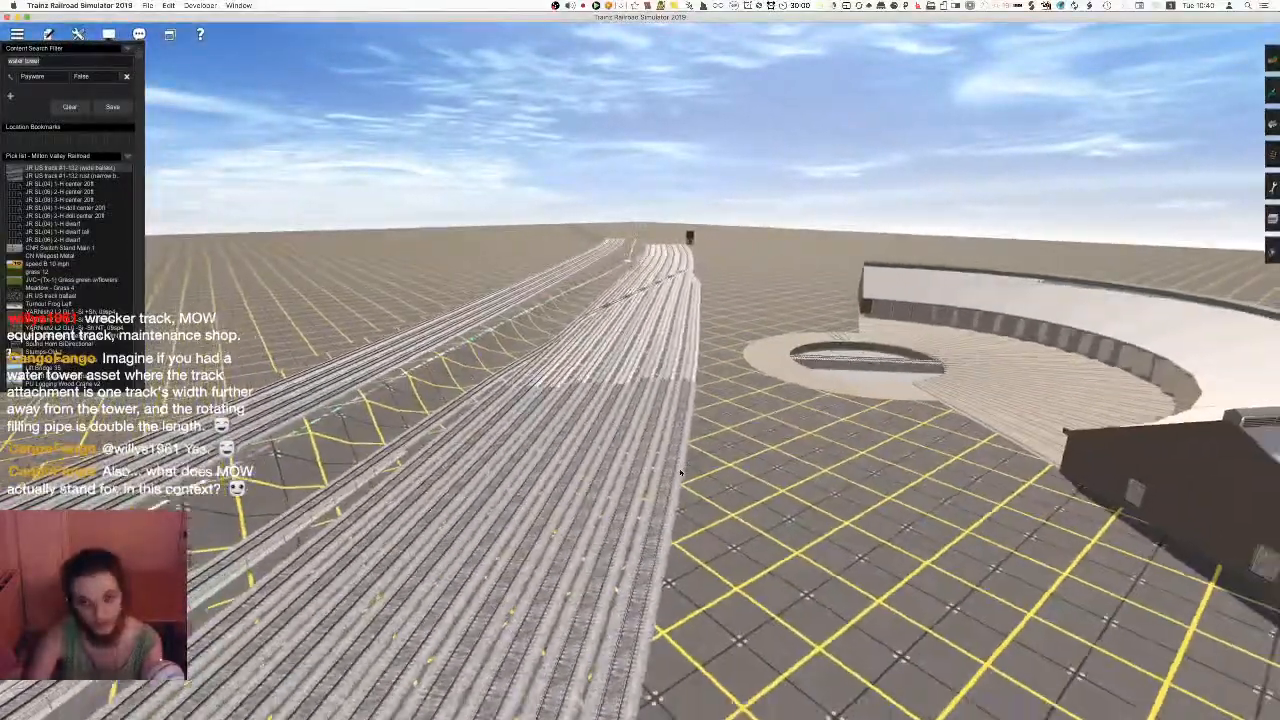
key(Up)
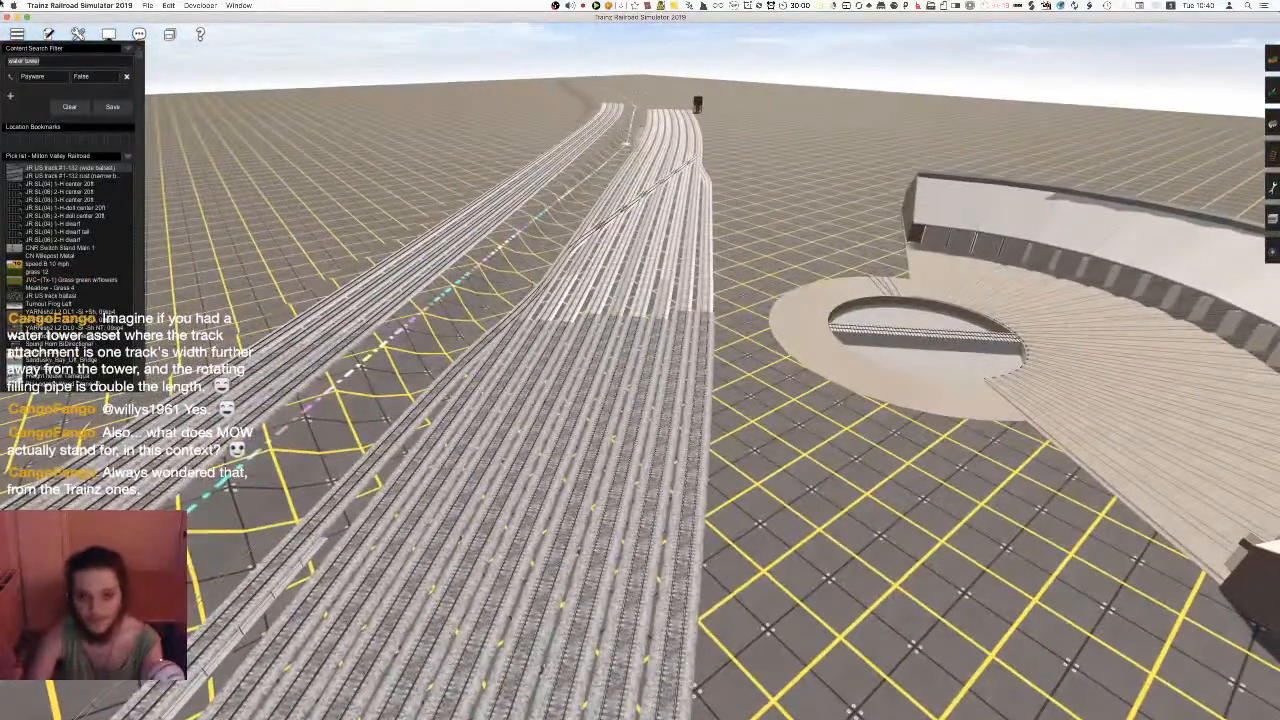
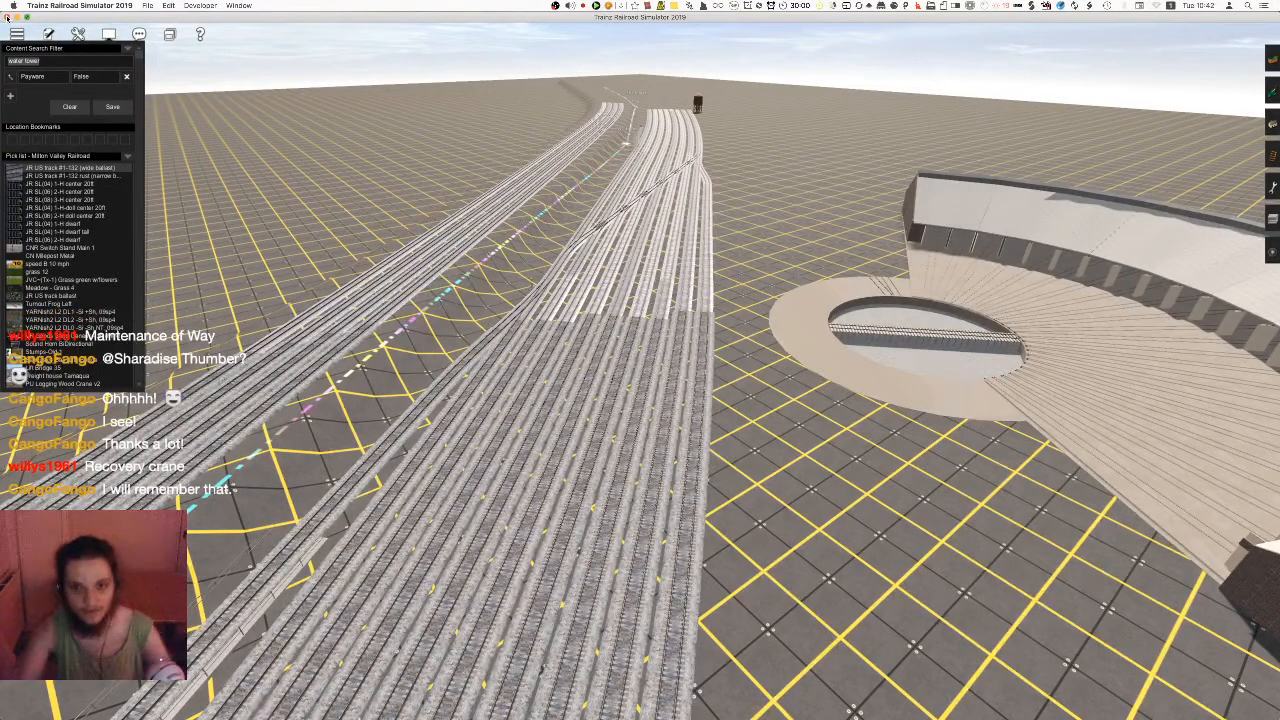
Examine the crossovers running across the yard tracks in front of the Watertank, with the editing panels hidden
click(13, 6)
click(13, 6)
key(Right)
right_drag(724, 403, 704, 351)
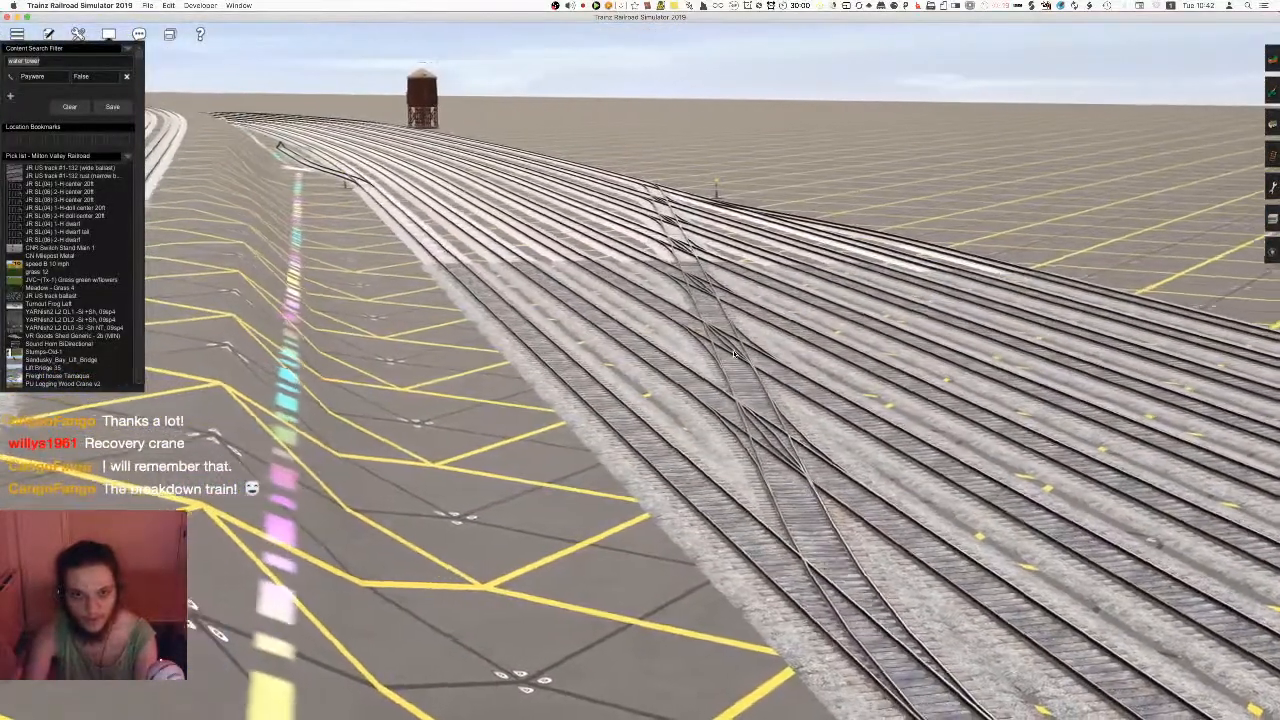
key(Left)
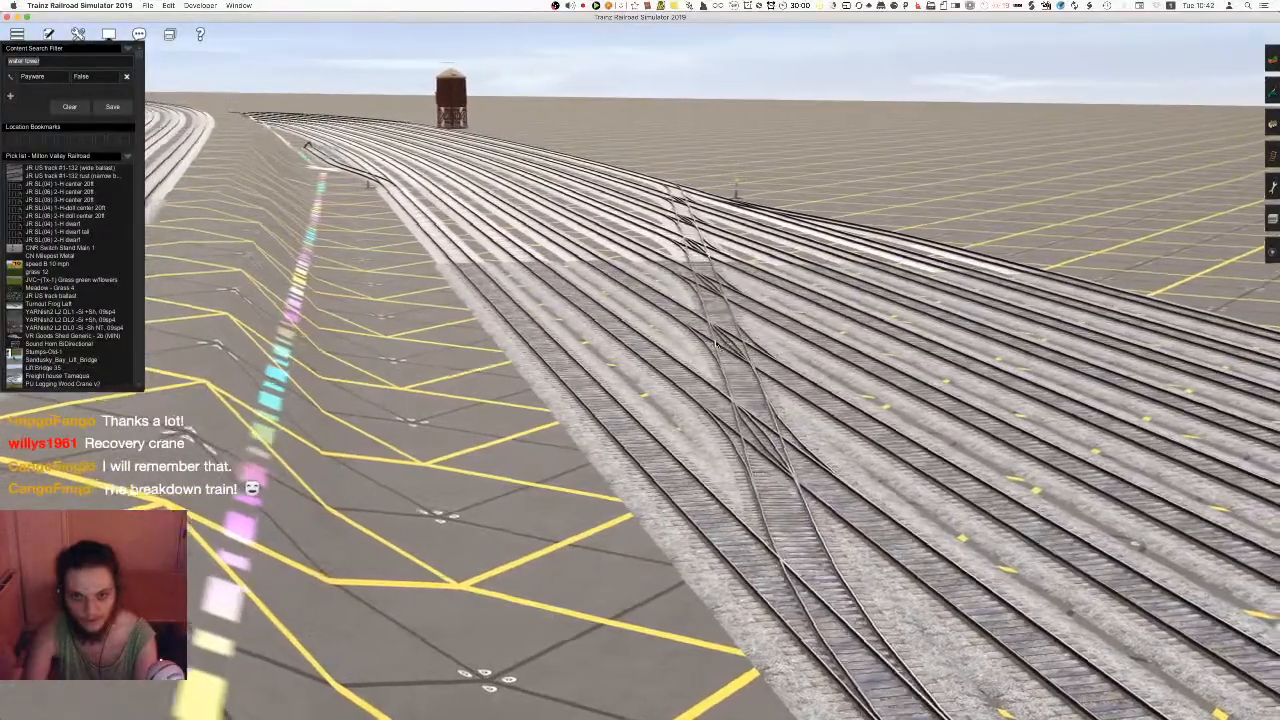
right_drag(716, 343, 684, 343)
right_drag(646, 418, 661, 418)
key(Left)
key(Right)
key(Left)
key(Right)
key(Left)
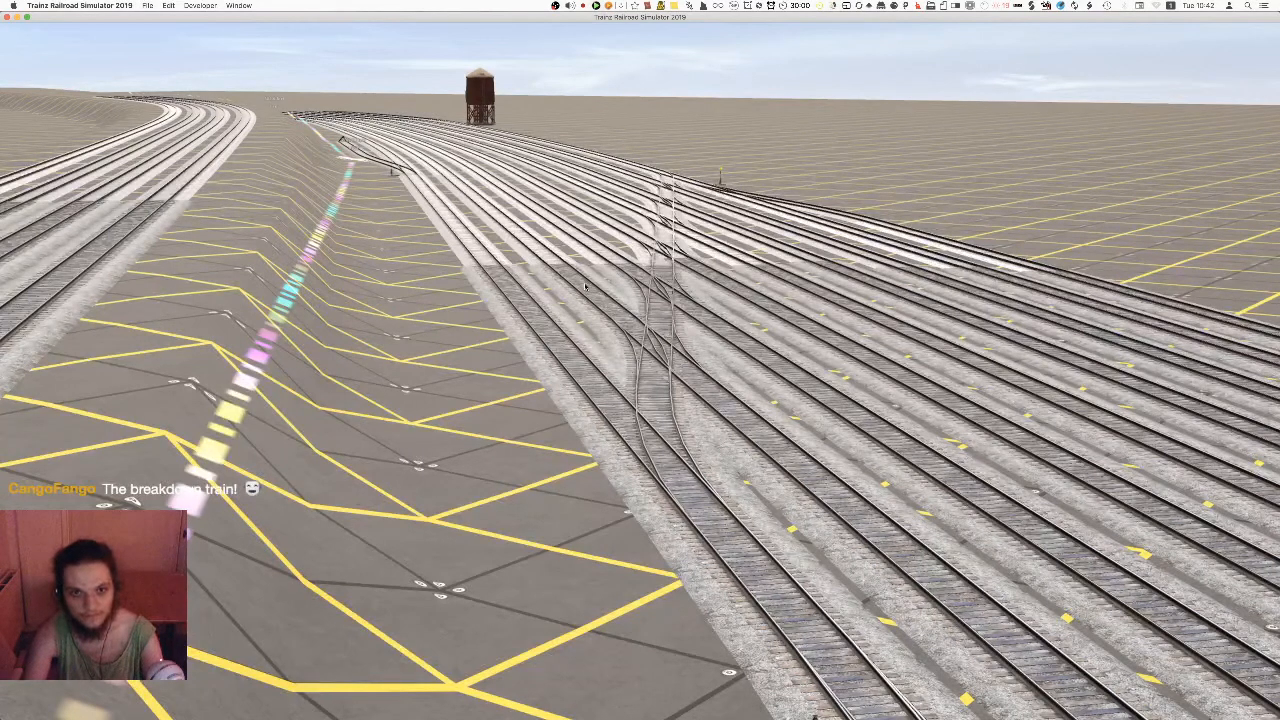
Survey the yard from the main line side, examining the crossovers, the parallel tracks and the roundhouse area
right_click(585, 287)
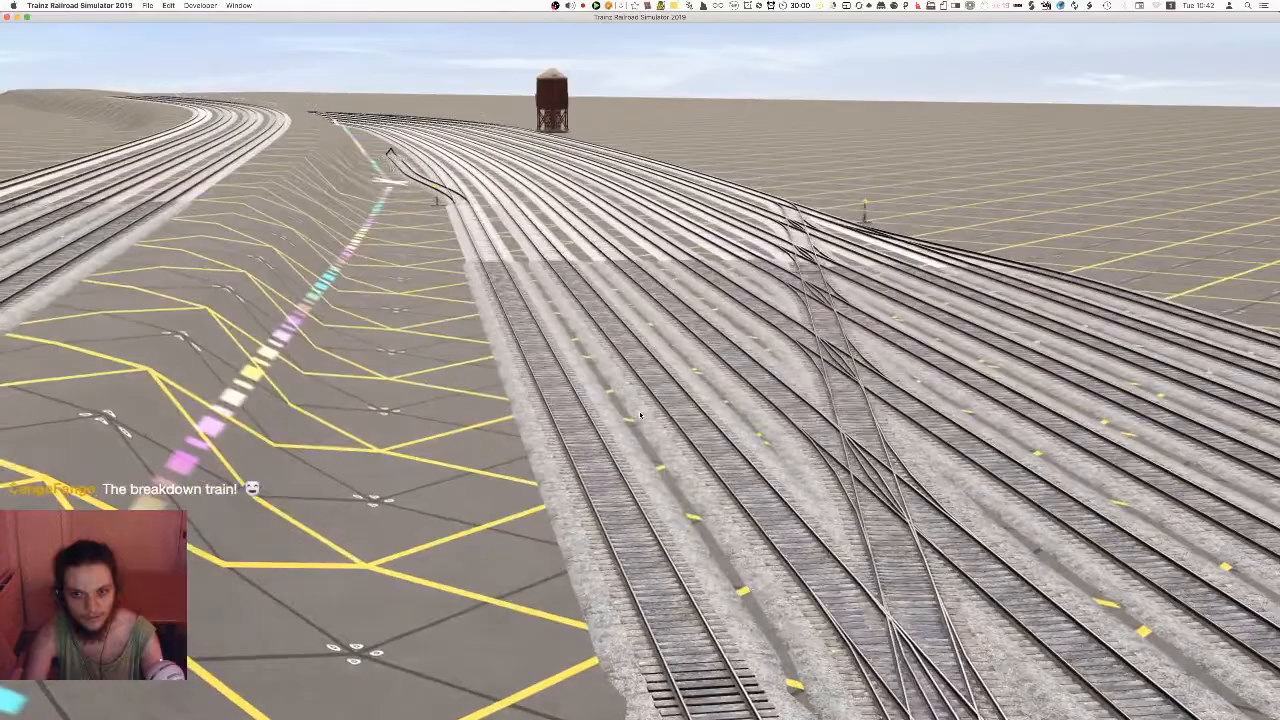
right_click(698, 499)
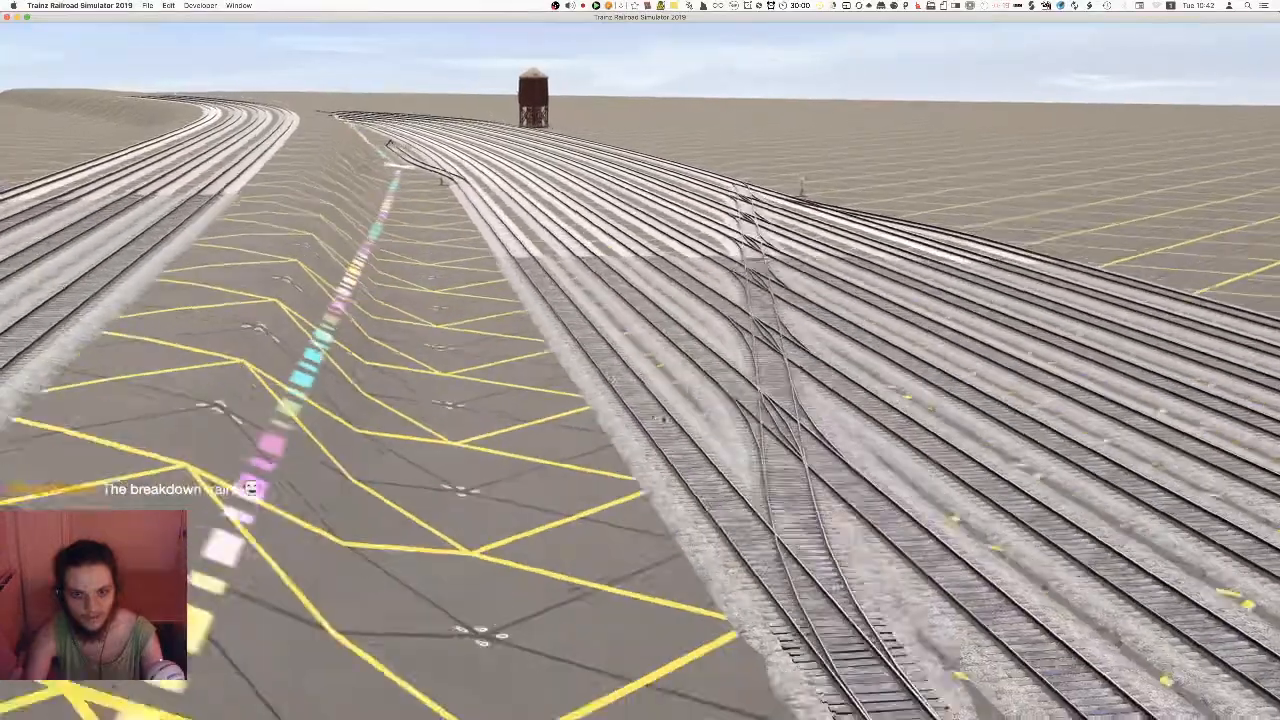
key(Up)
scroll(663, 394, down, 5)
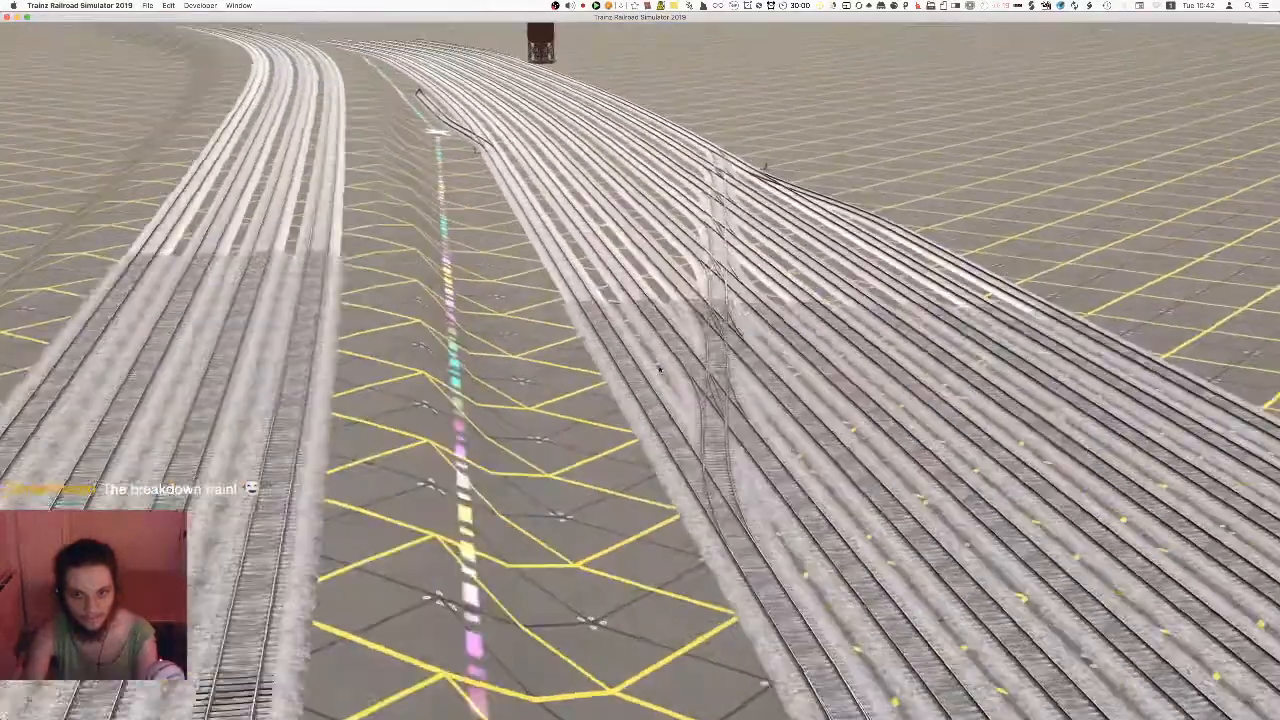
right_click(615, 268)
key(Left)
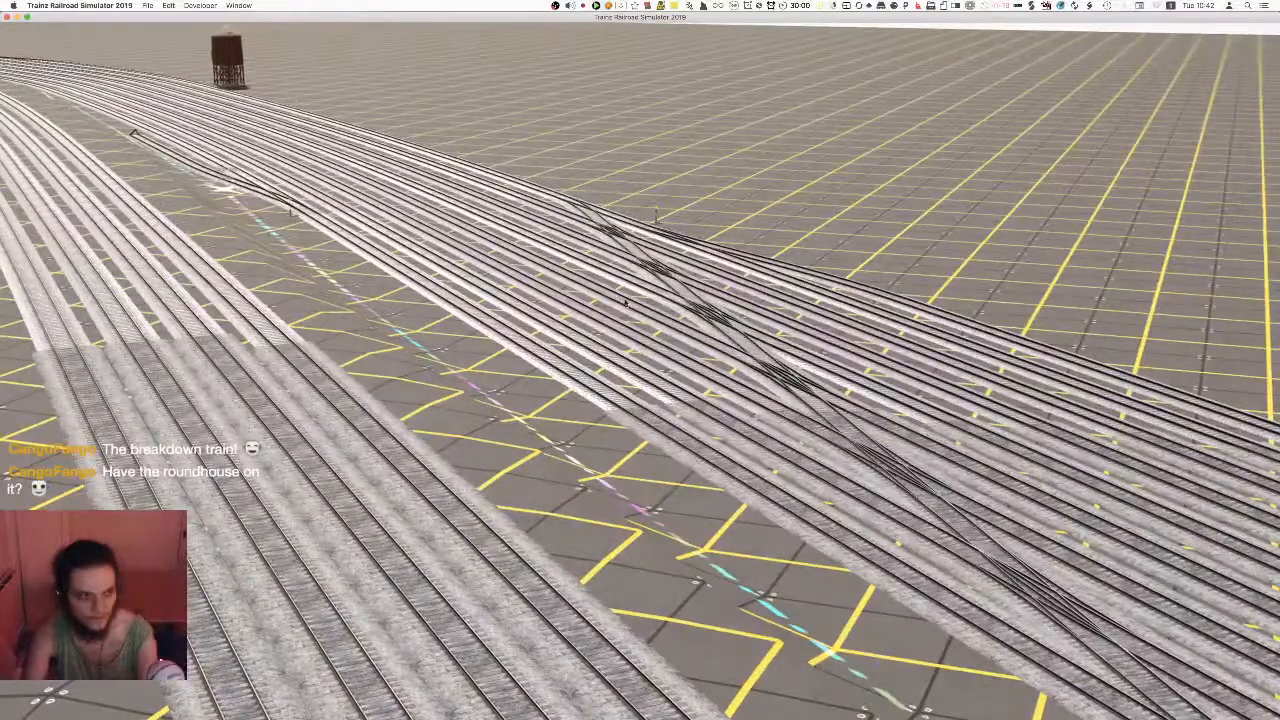
scroll(624, 303, down, 5)
key(Left)
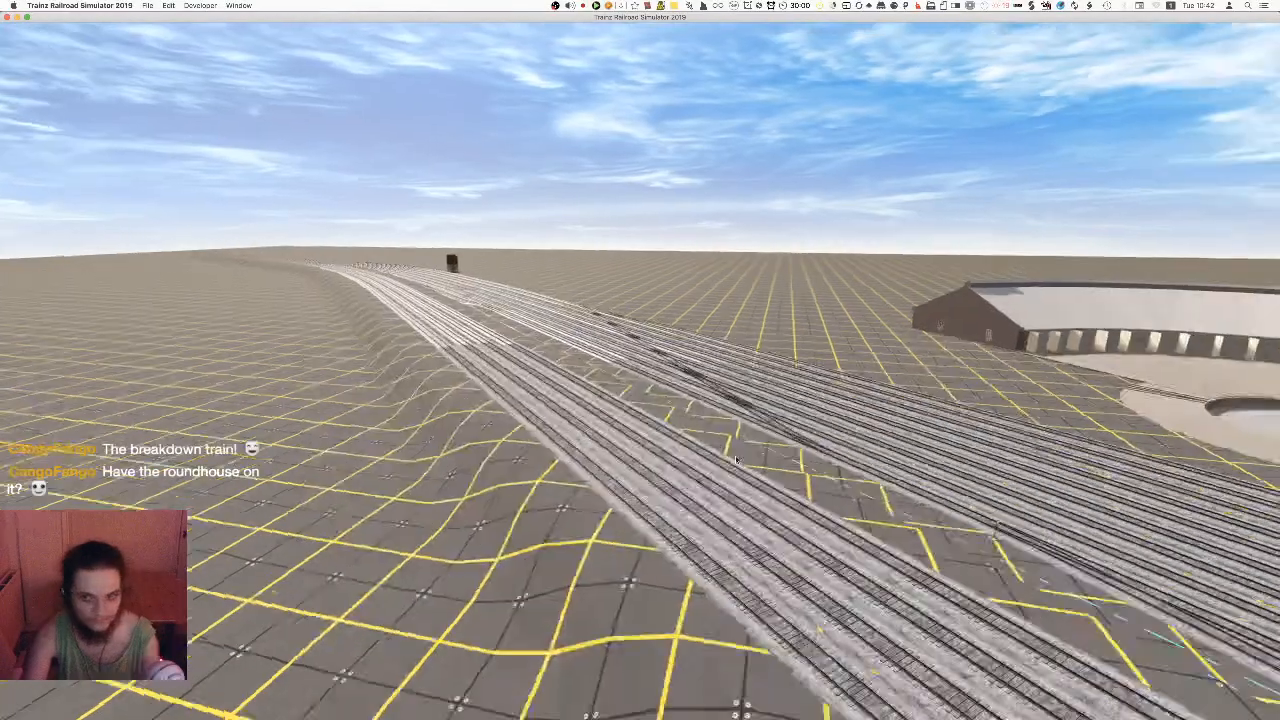
right_click(700, 355)
key(Right)
key(Right)
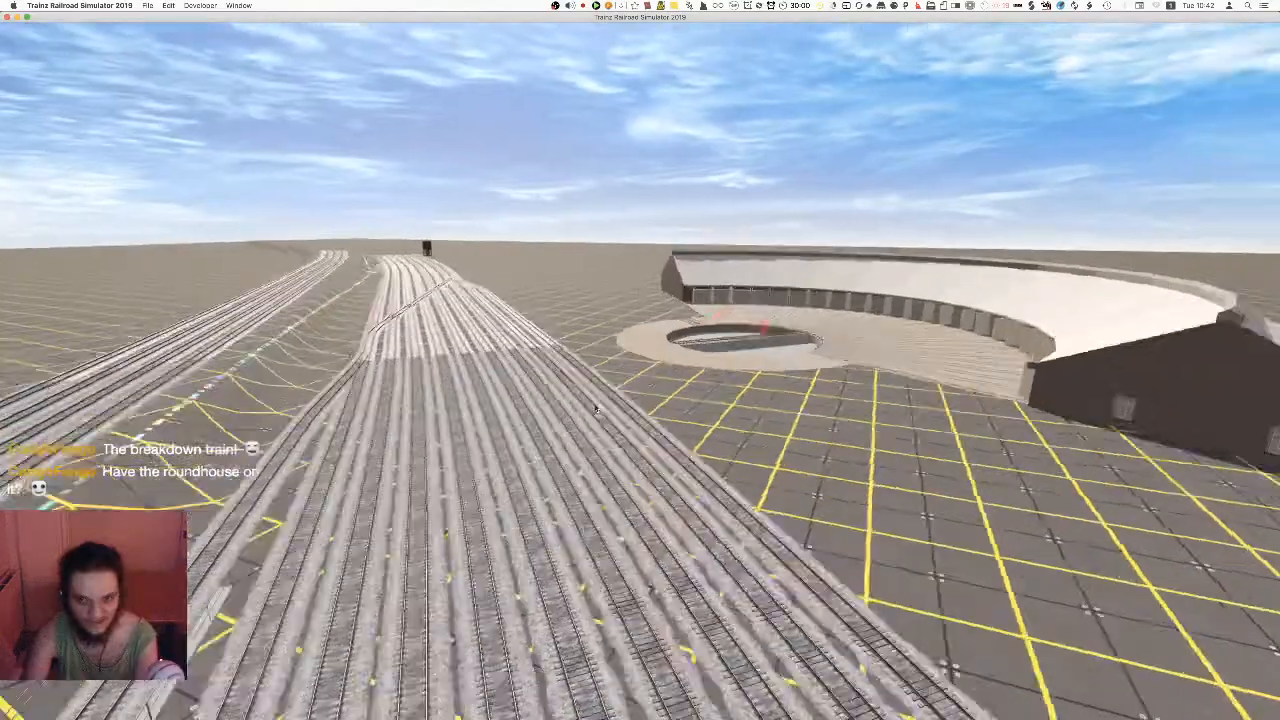
scroll(590, 380, up, 3)
scroll(587, 376, down, 3)
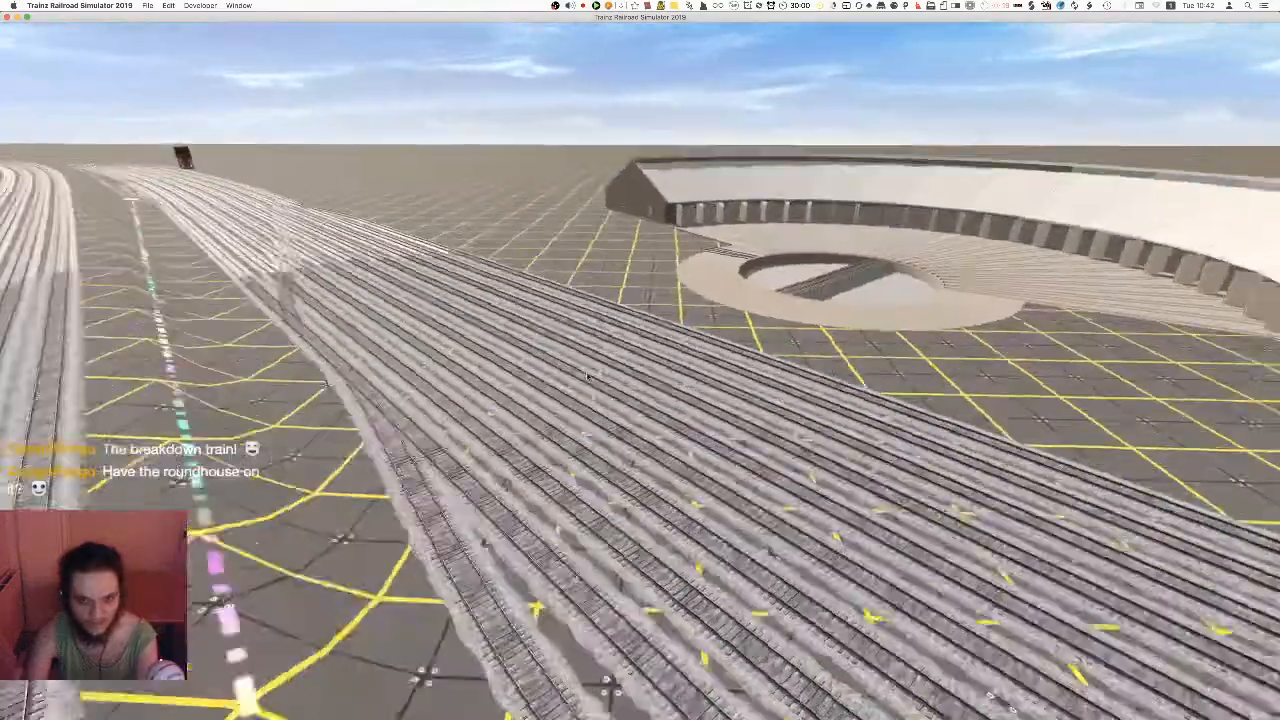
scroll(606, 352, up, 4)
key(Left)
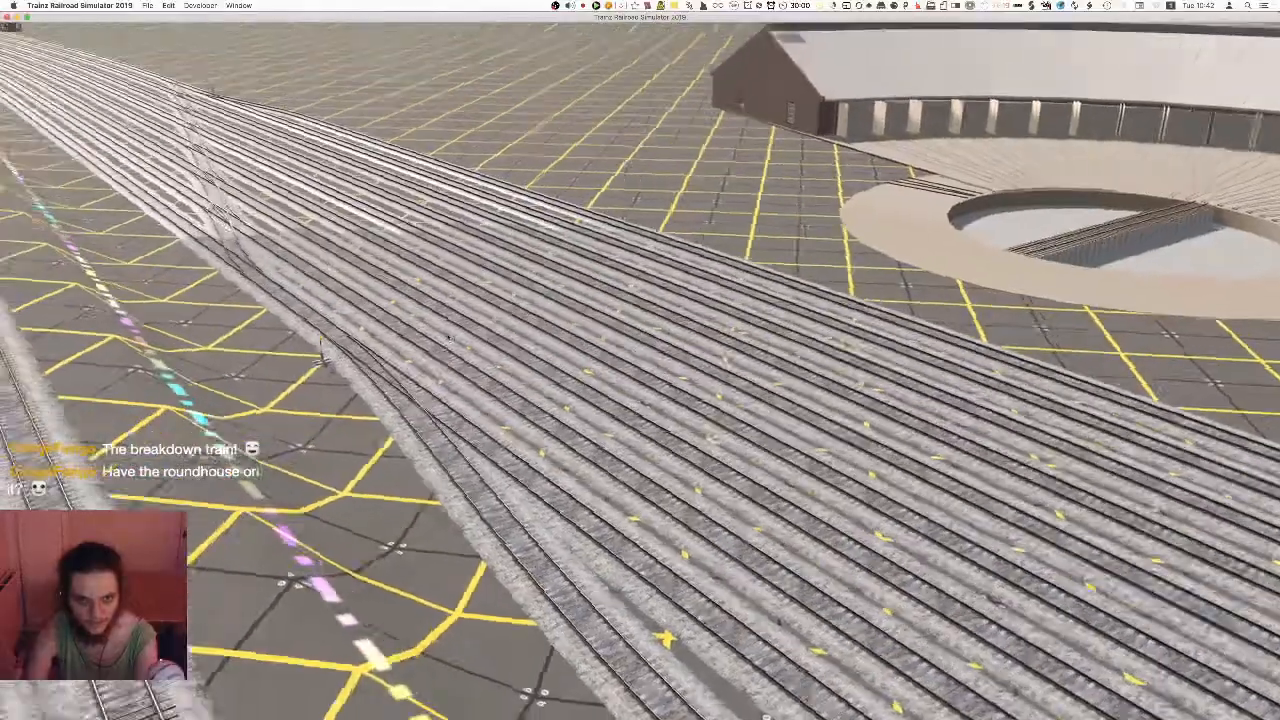
scroll(421, 318, down, 3)
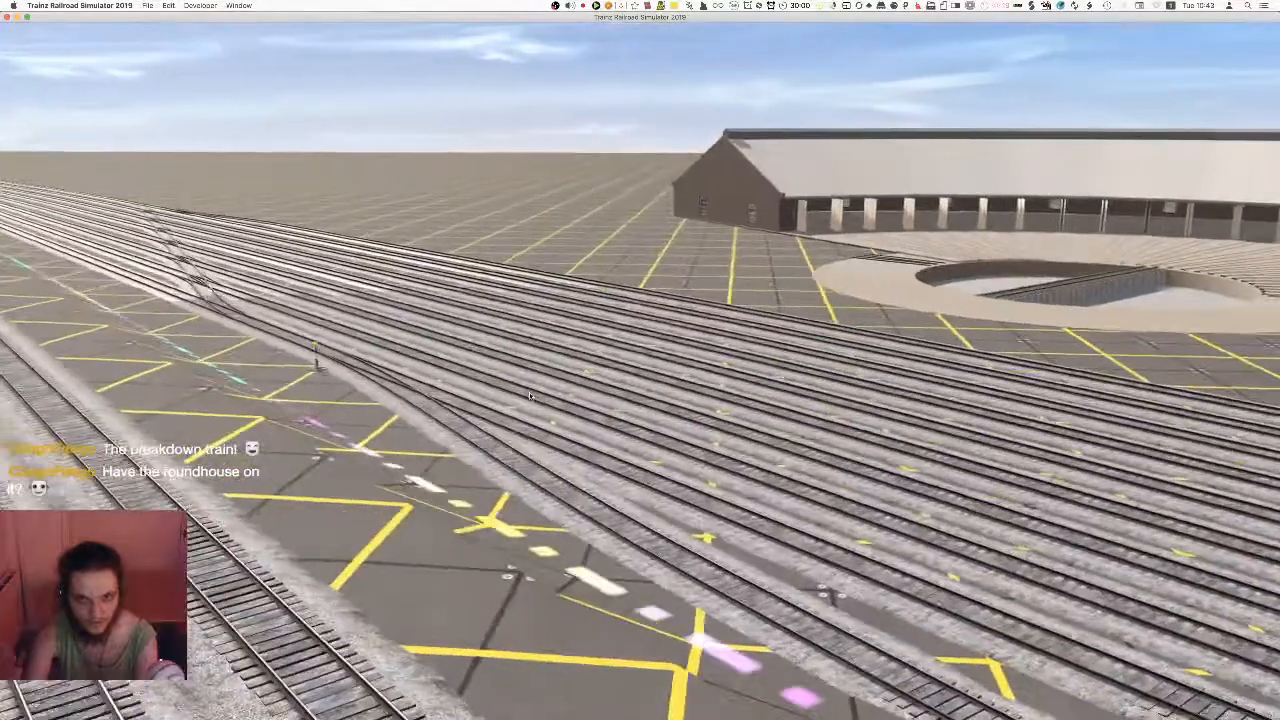
key(Left)
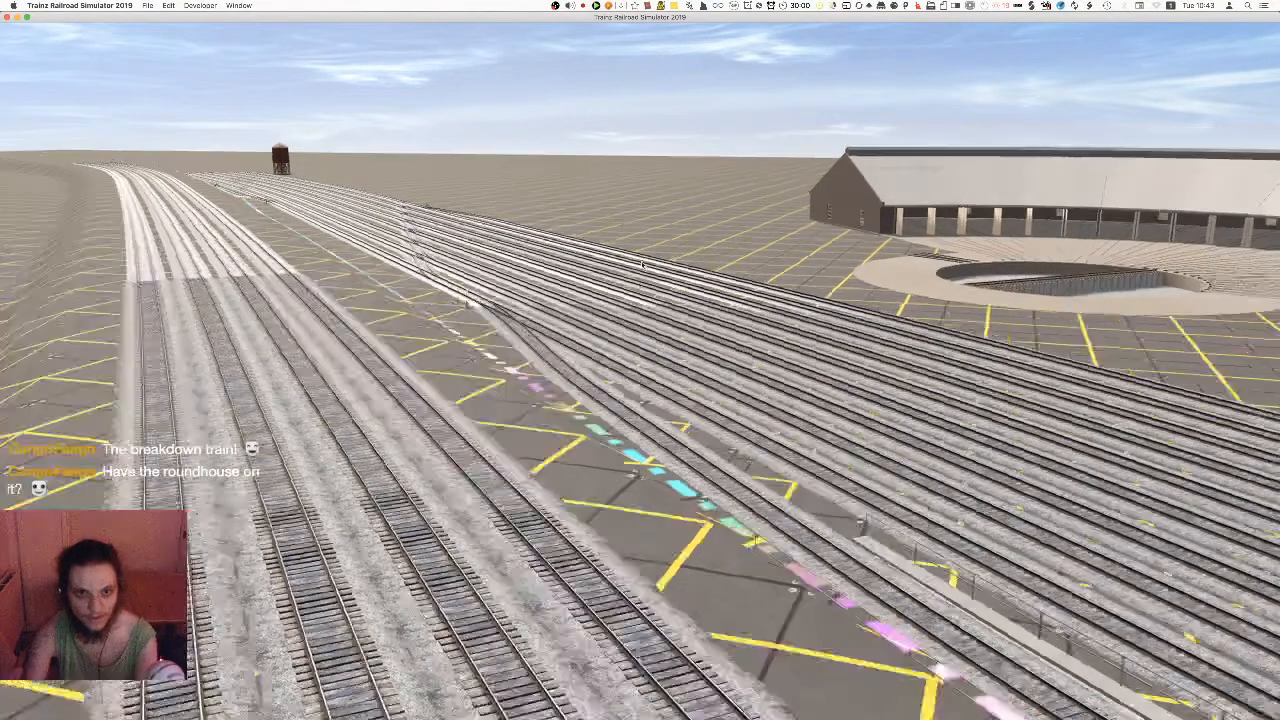
Capture a screenshot looking along the yard tracks and crossovers towards the distant hill, with the roundhouse at the edge of the view
key(Right)
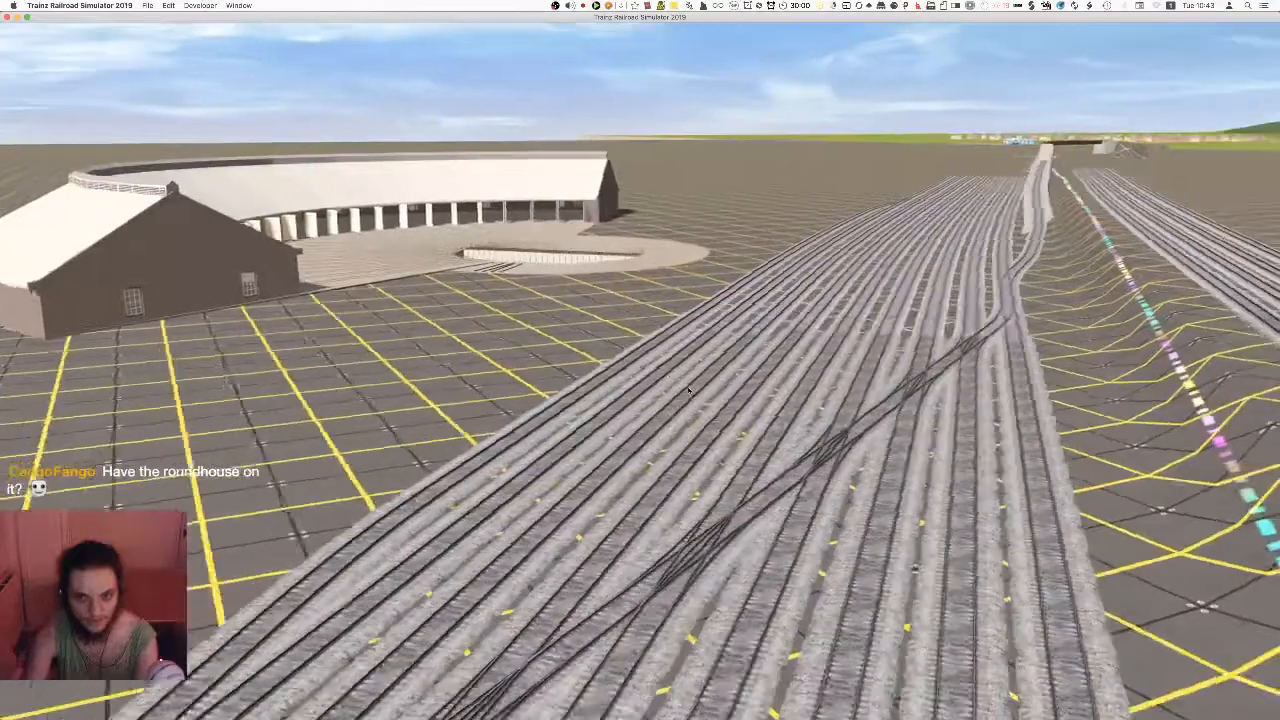
key(Right)
key(Left)
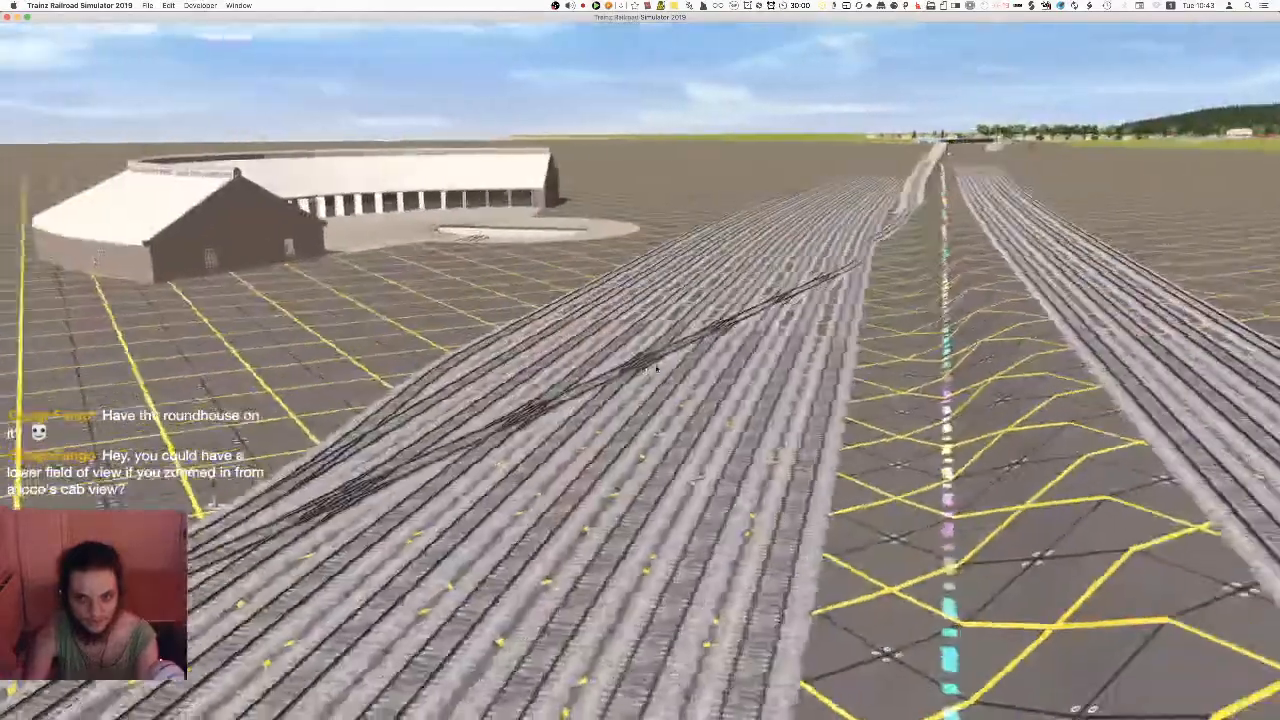
key(Left)
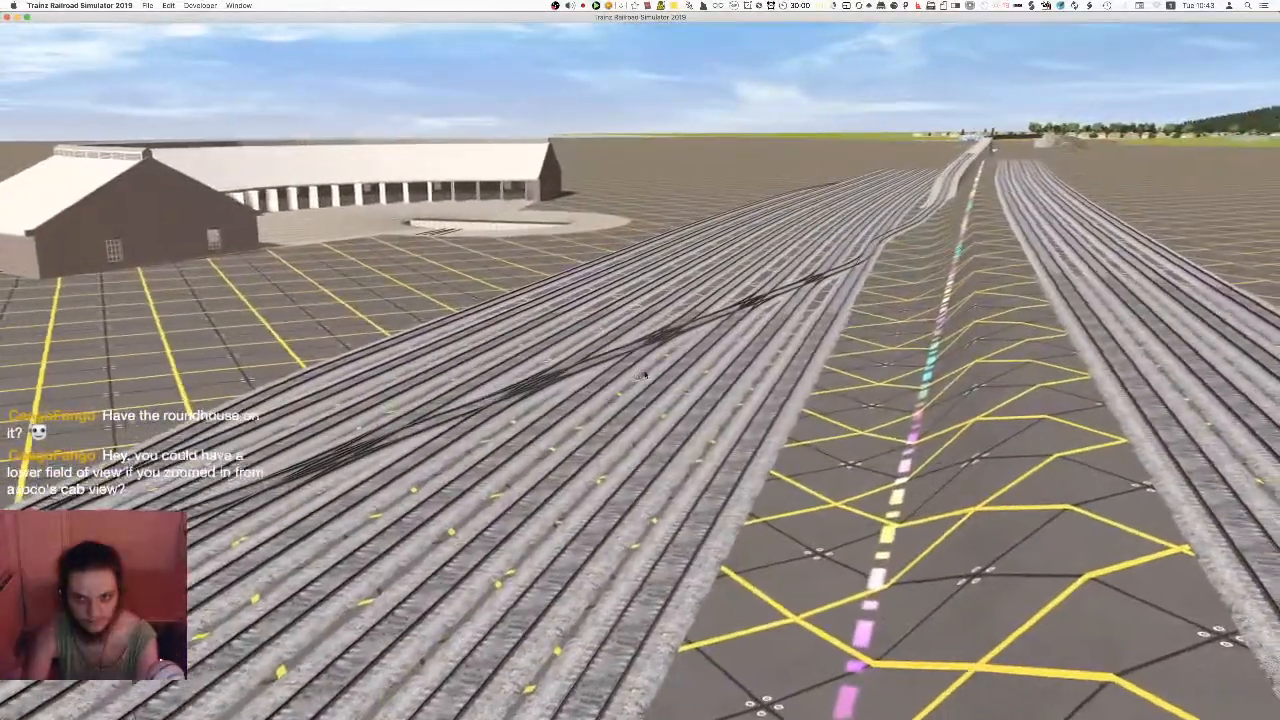
key(Right)
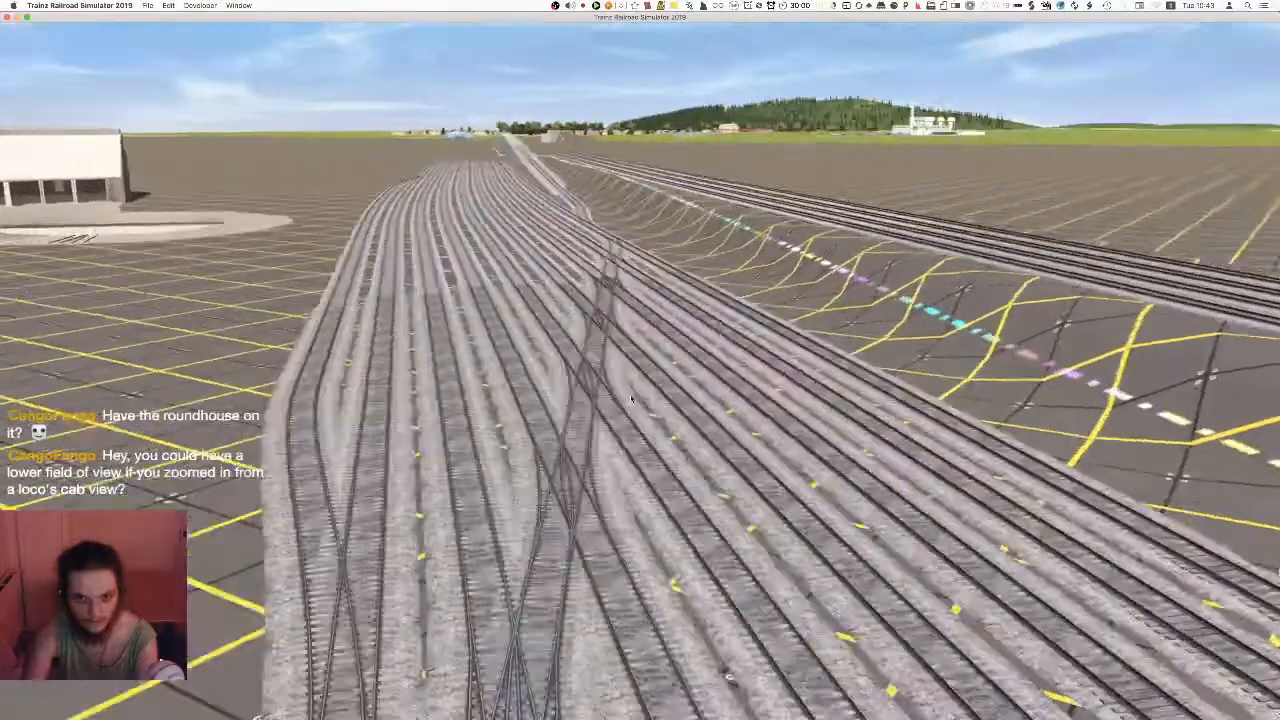
key(Left)
scroll(643, 379, up, 5)
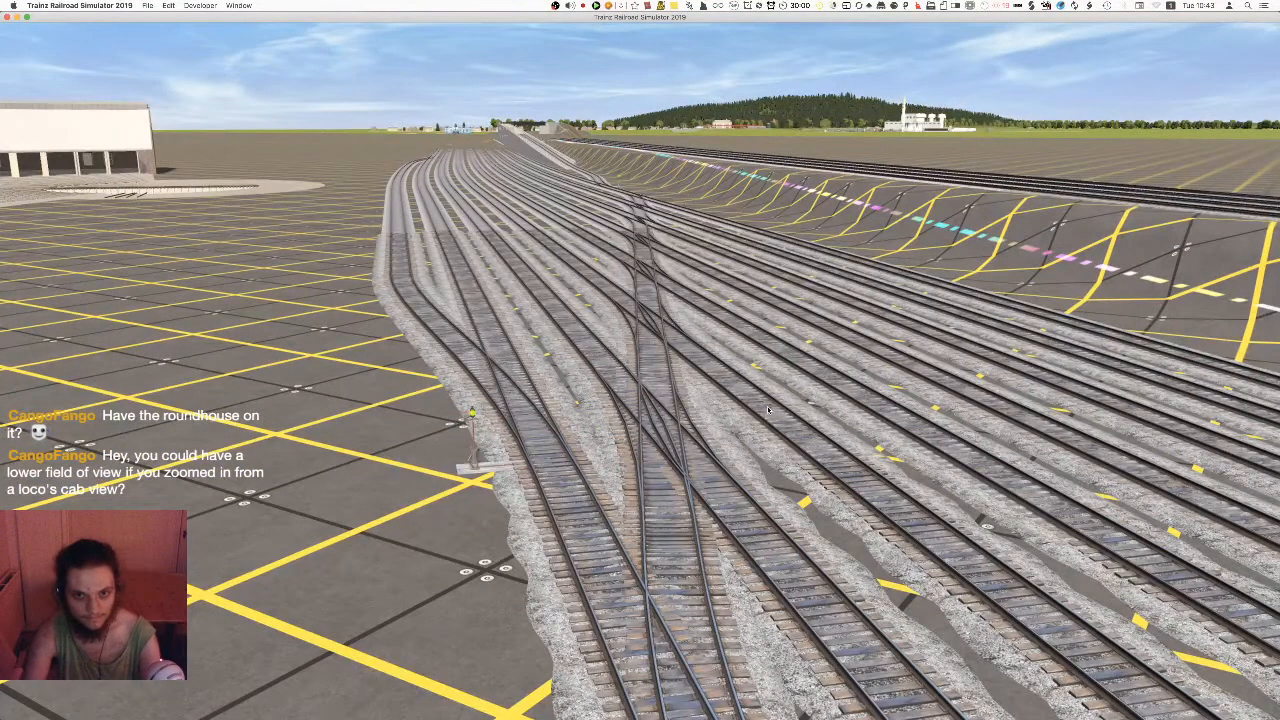
key(Left)
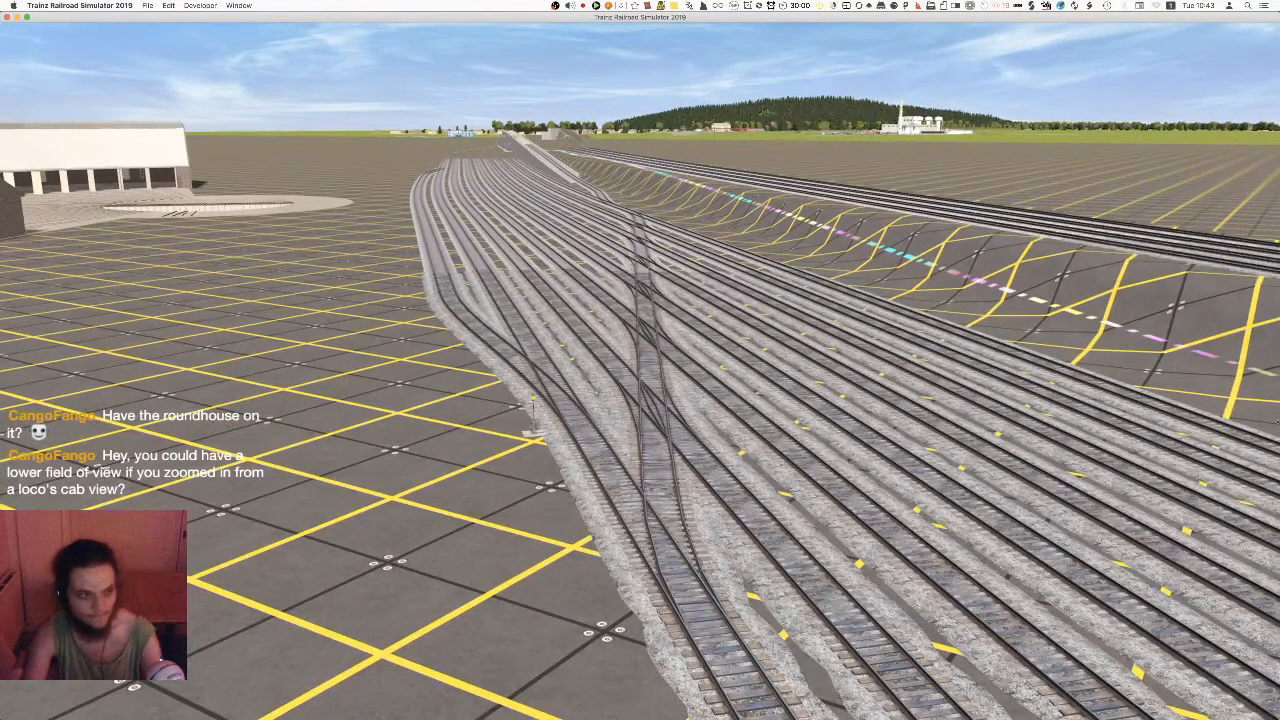
key(super+shift+3)
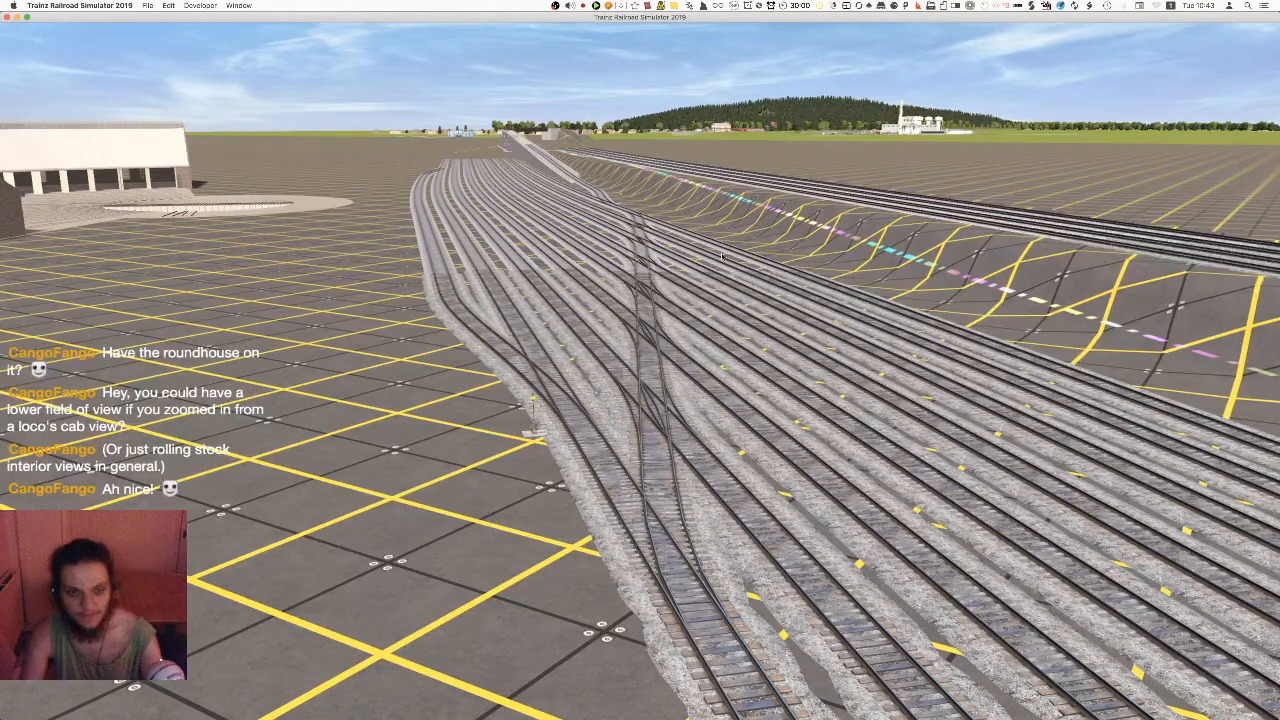
Try to close Surveyor, cancel the exit, and look over the roundhouse, turntable and adjoining yard tracks from above
key(Escape)
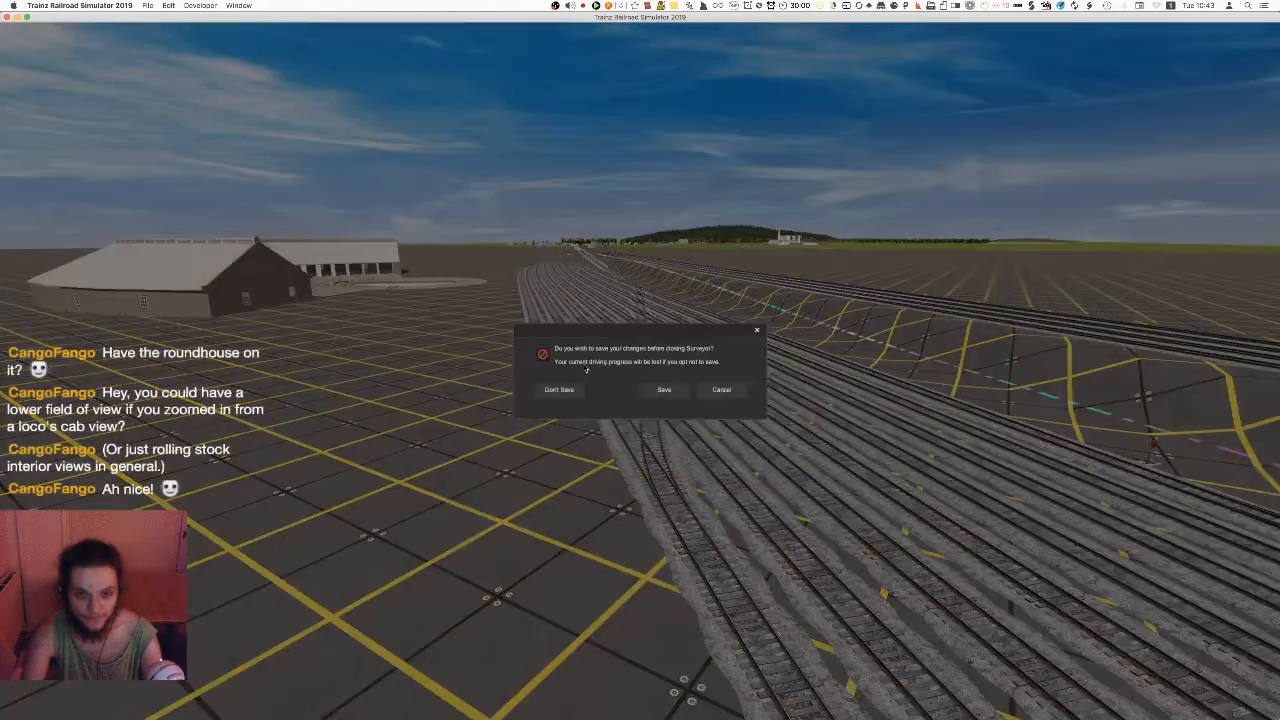
click(738, 392)
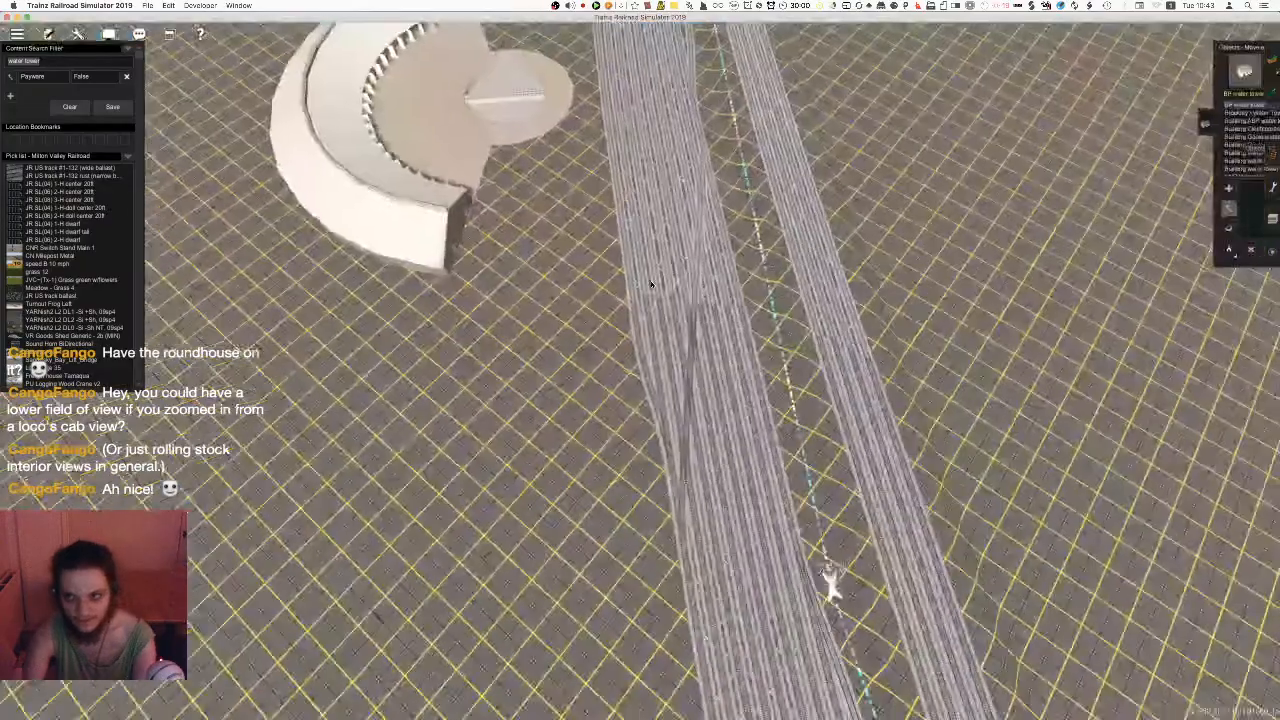
right_drag(651, 285, 824, 302)
drag(824, 302, 812, 315)
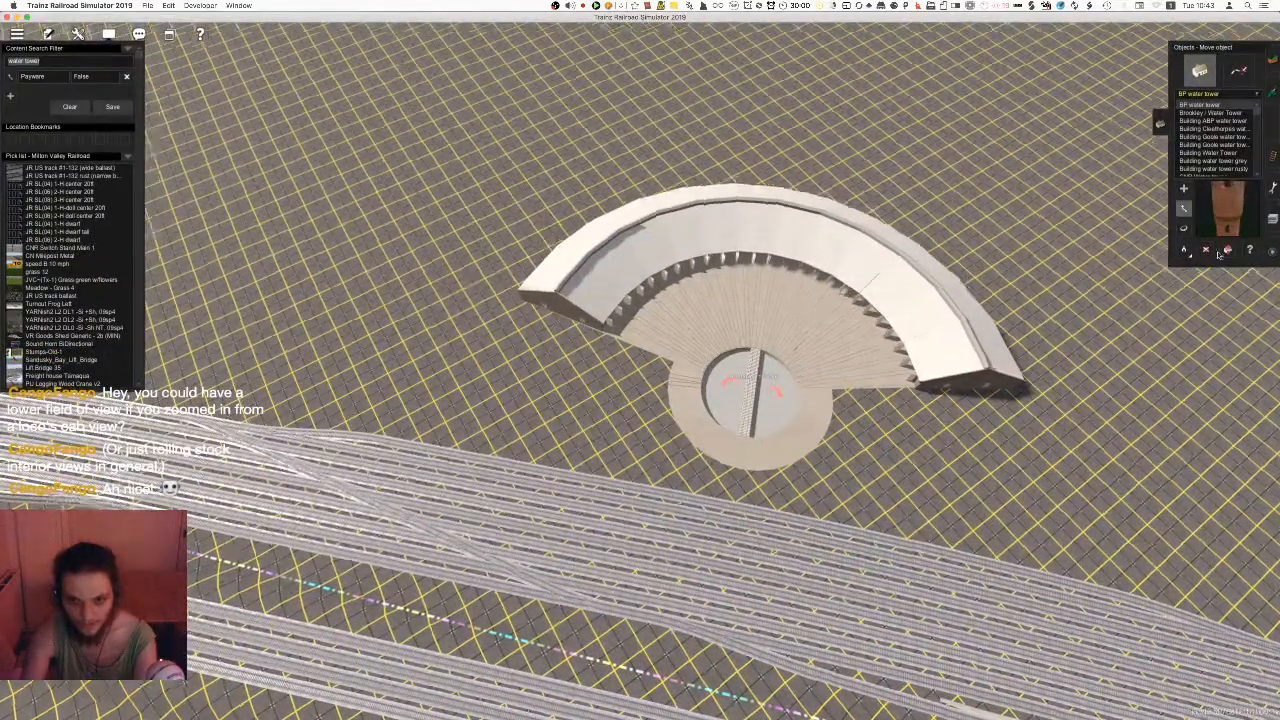
right_drag(812, 315, 812, 288)
Put away the object tools and close Surveyor without saving the changes
click(1272, 218)
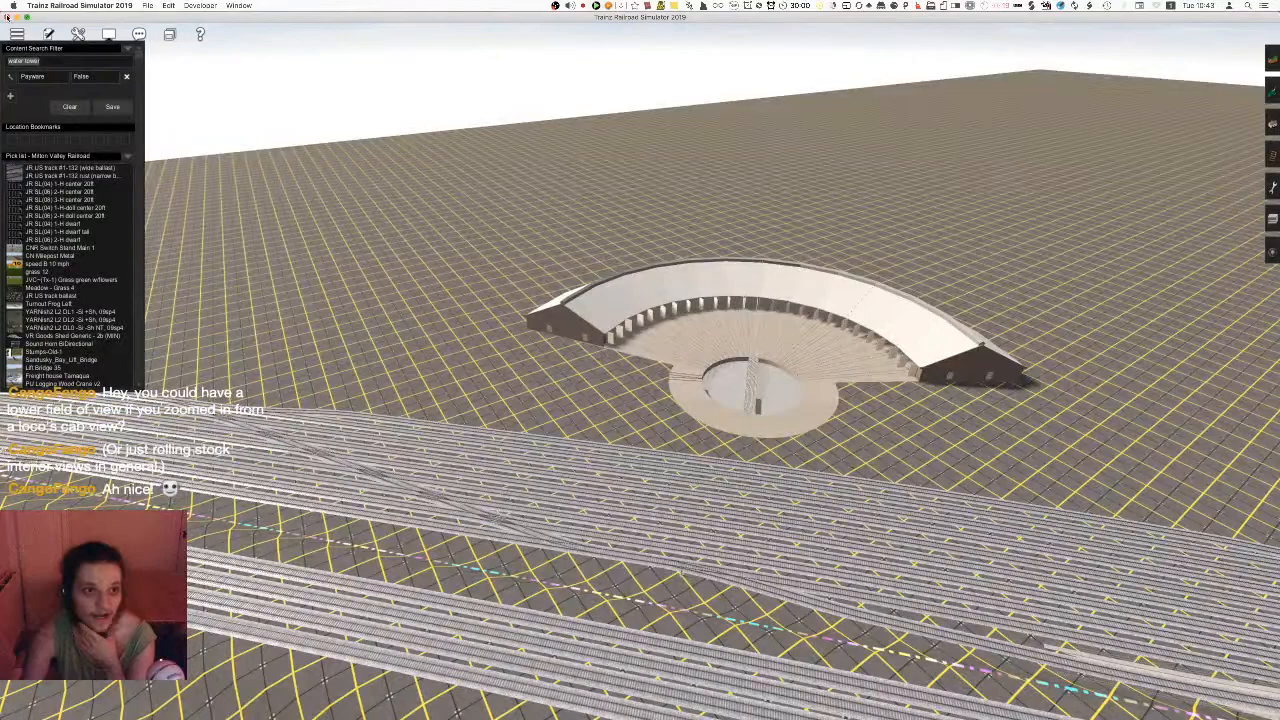
click(7, 16)
click(560, 392)
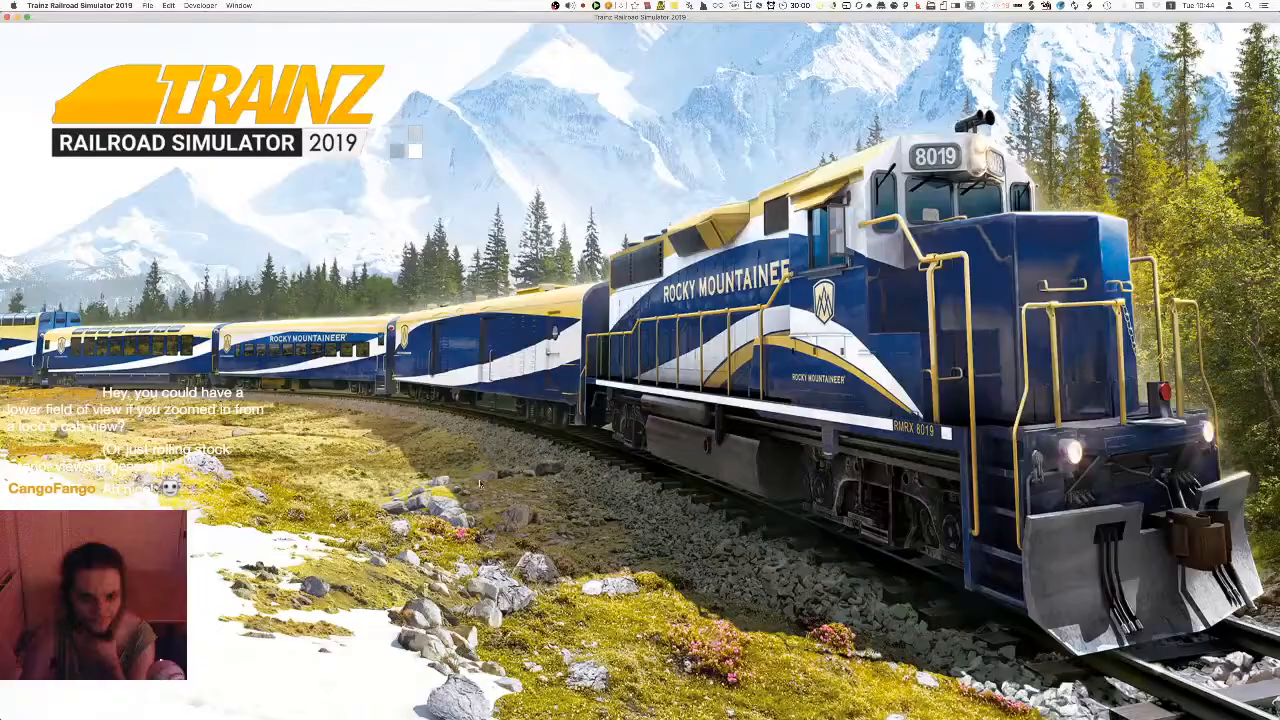